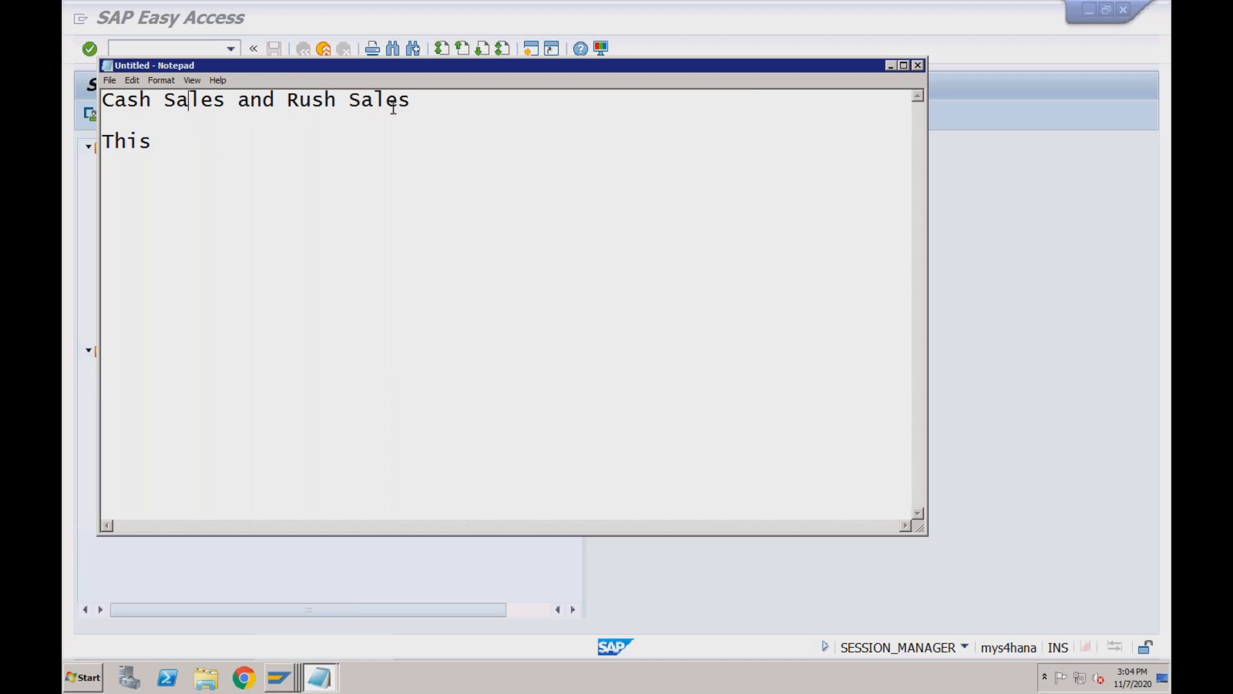
# Replace the word 'This' with the headings 'Consignement Process' and 'Analytics' on separate lines.
pyautogui.click(420, 101)
pyautogui.click(171, 144)
pyautogui.press('BackSpace')
pyautogui.write('rd Pa')
pyautogui.press('BackSpace')
pyautogui.press('BackSpace')
pyautogui.press('BackSpace')
pyautogui.press('BackSpace')
pyautogui.press('BackSpace')
pyautogui.press('BackSpace')
pyautogui.press('BackSpace')
pyautogui.press('BackSpace')
pyautogui.write('Consignemtn')
pyautogui.press('BackSpace')
pyautogui.press('BackSpace')
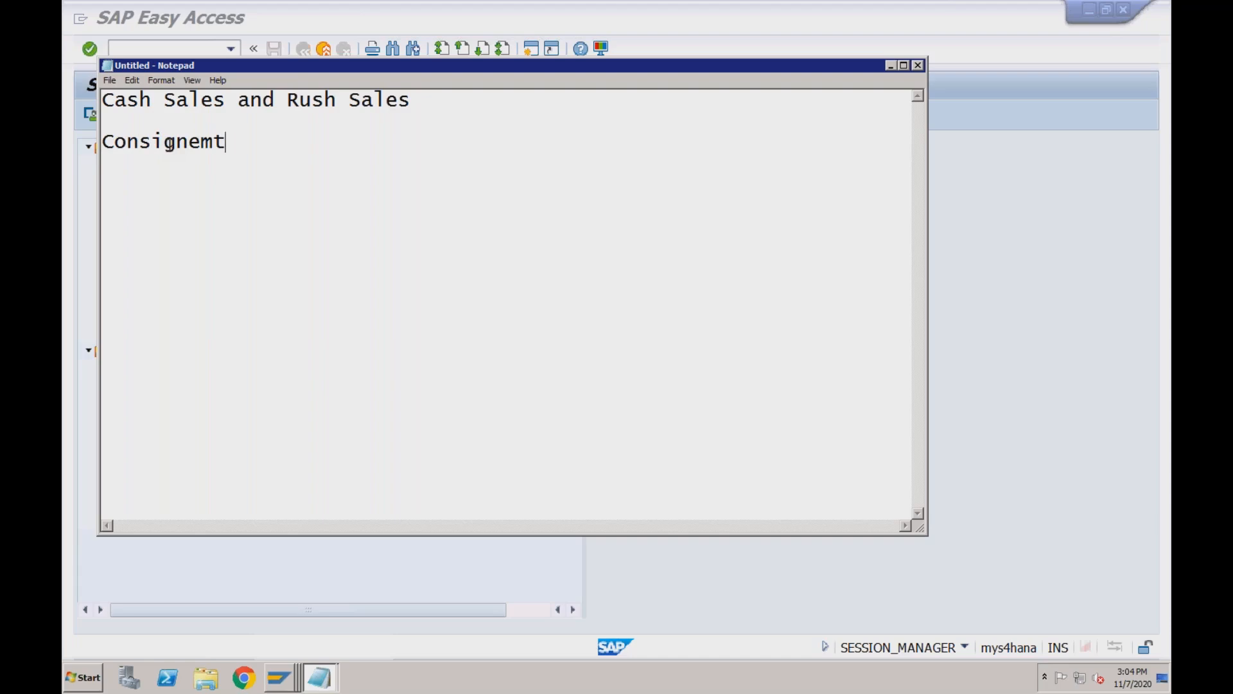
pyautogui.write('ent')
pyautogui.write('Process')
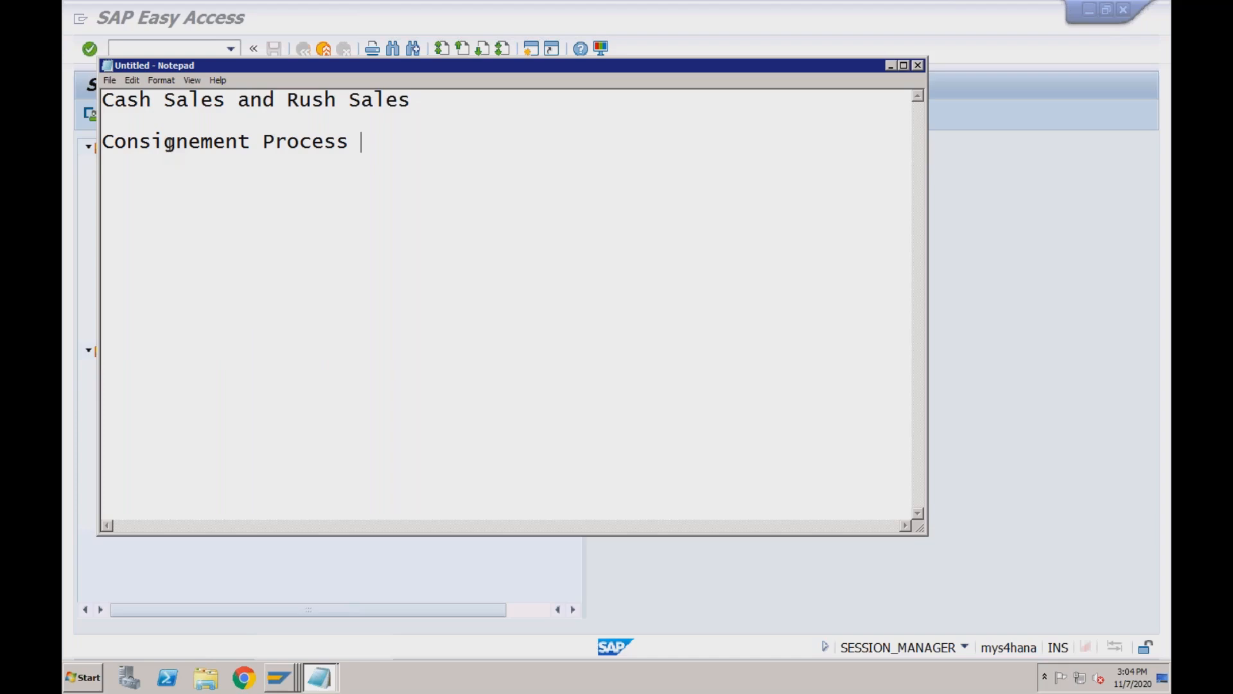
pyautogui.press('Return')
pyautogui.press('Return')
pyautogui.write('Analytics')
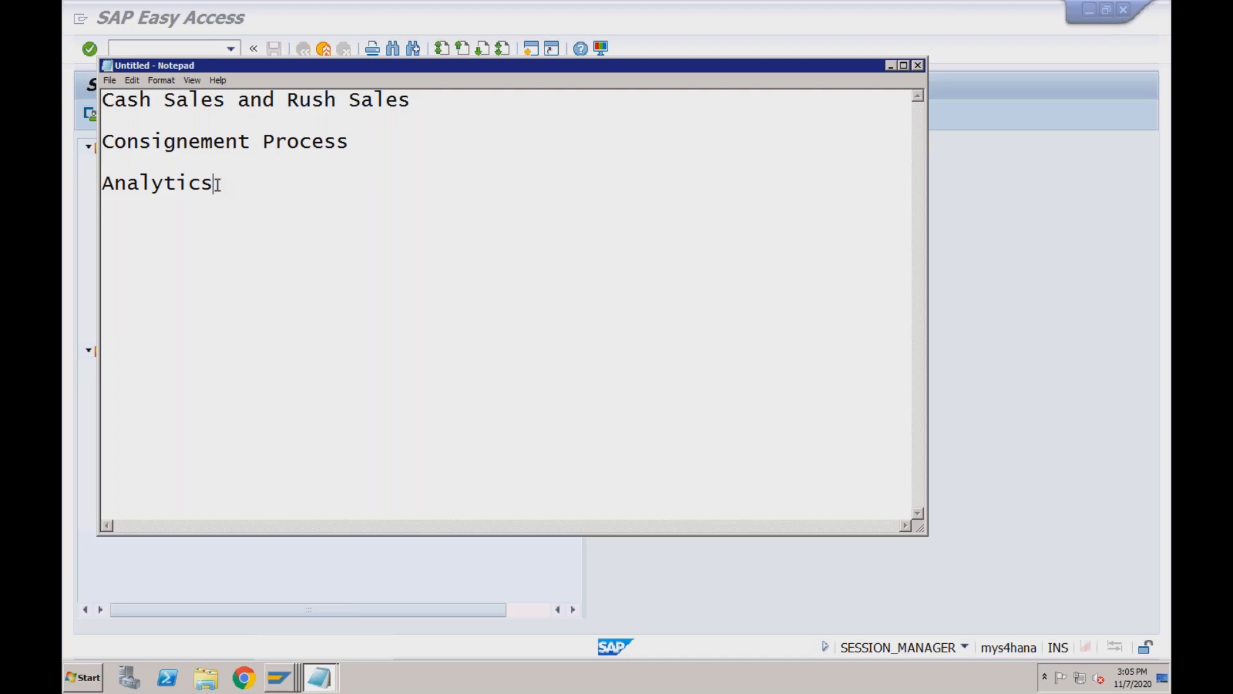
# Insert a blank line under the 'Cash Sales and Rush Sales' title.
pyautogui.click(225, 101)
pyautogui.click(417, 101)
pyautogui.press('Return')
pyautogui.press('Return')
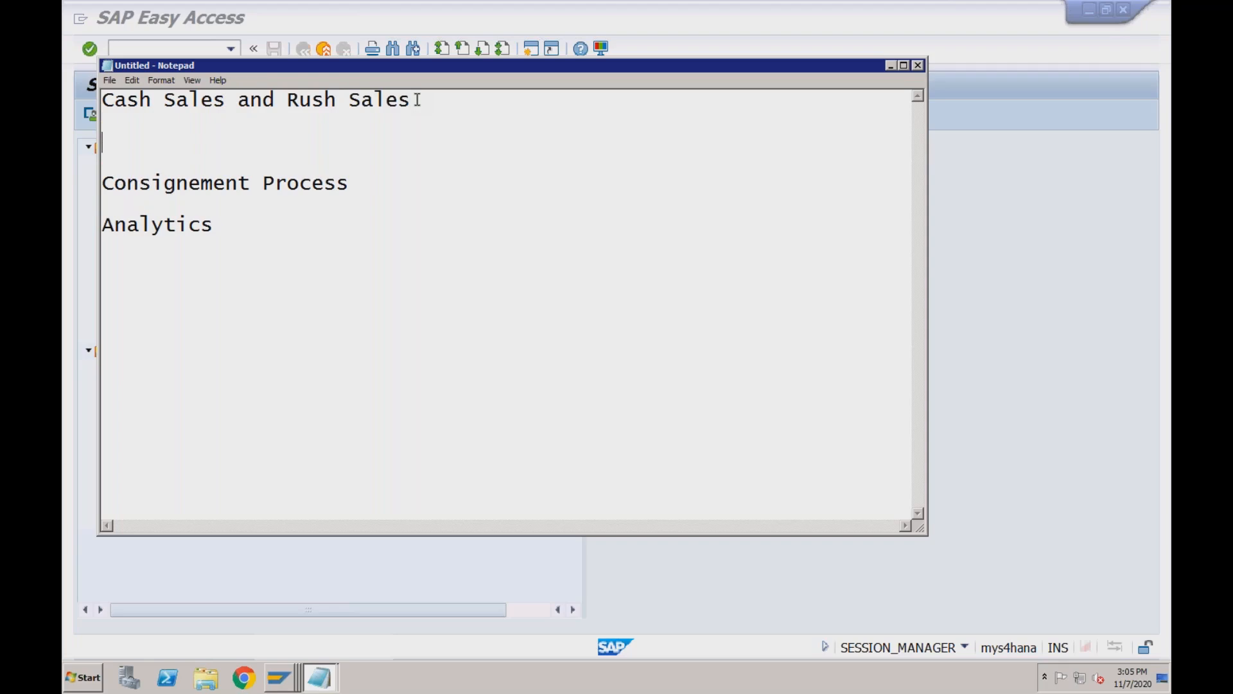
# Type the subheading 'Cash Sales:' on the blank line under the title.
pyautogui.write('Cash Sales:')
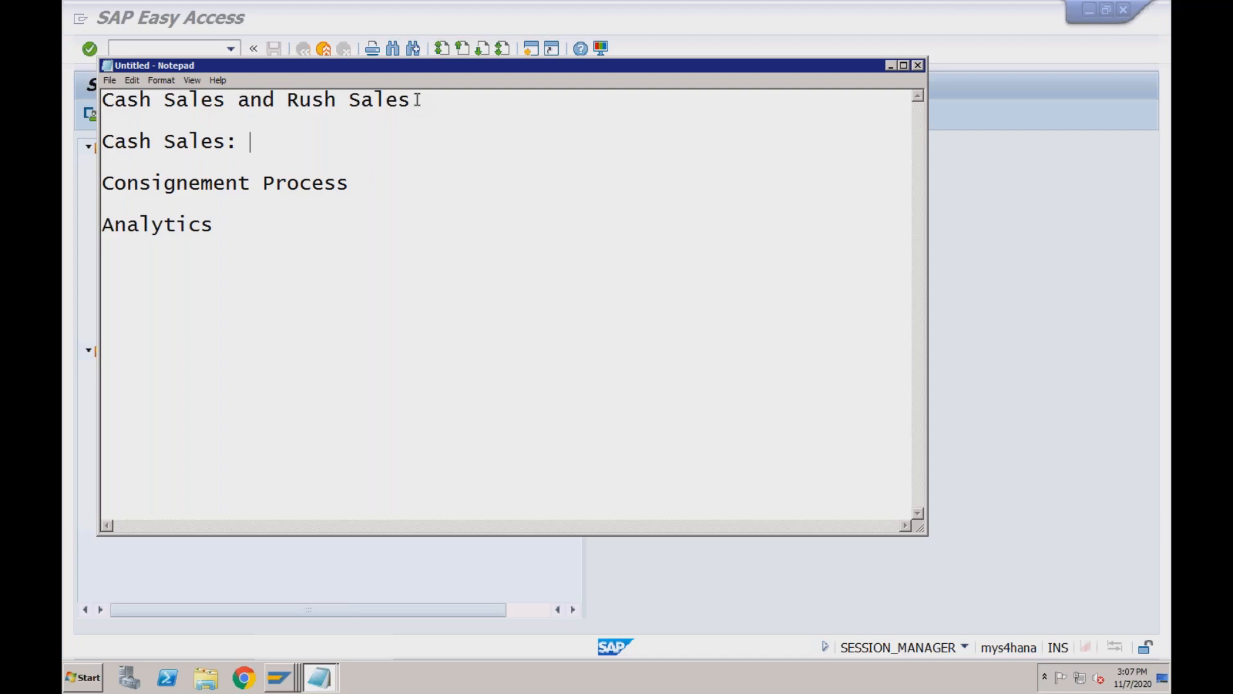
# Write the flow 'Normal:Sales Order --> Delivery --> PGI ---> Billing' below Cash Sales:.
pyautogui.press('Return')
pyautogui.press('Return')
pyautogui.write('Sa')
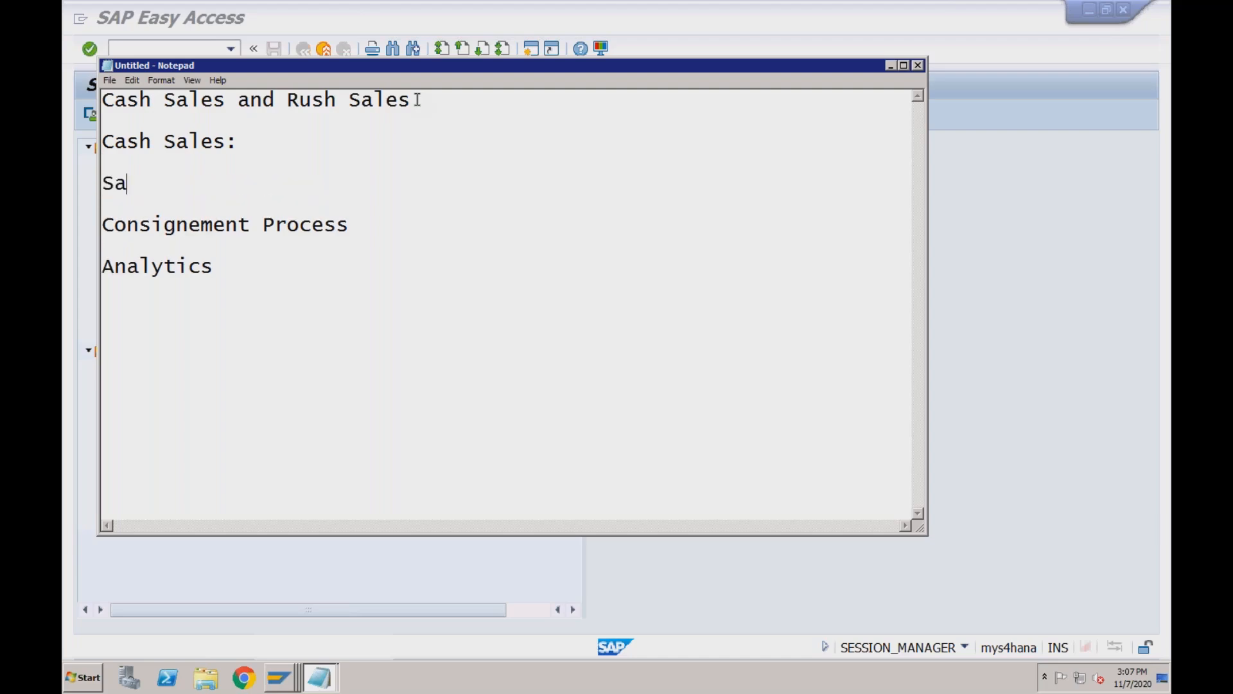
pyautogui.write('les Order')
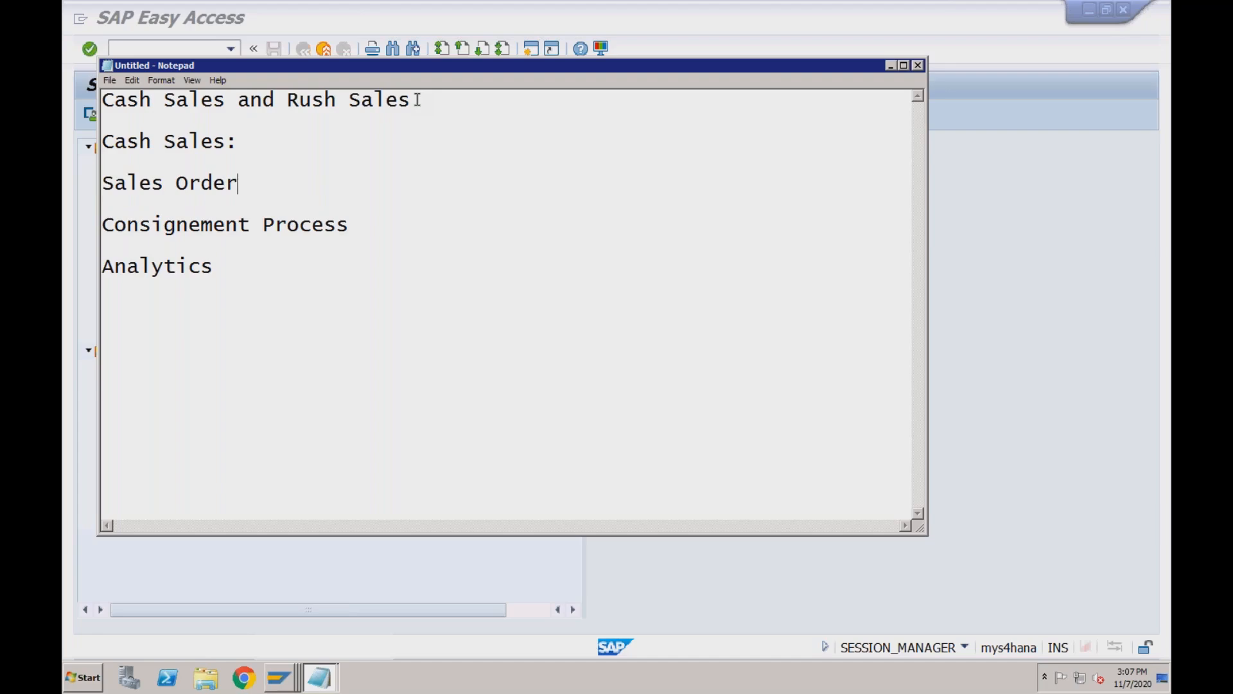
pyautogui.write(' --> Delivery --> PGI ---> Billing')
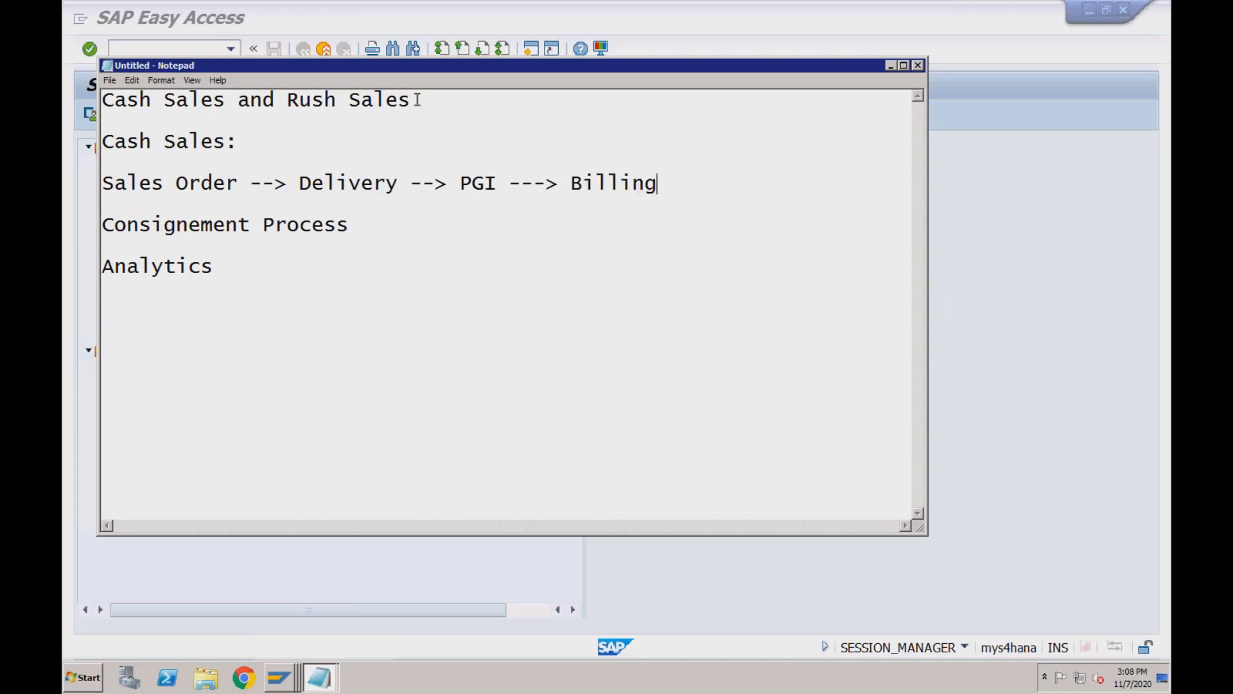
pyautogui.press('Return')
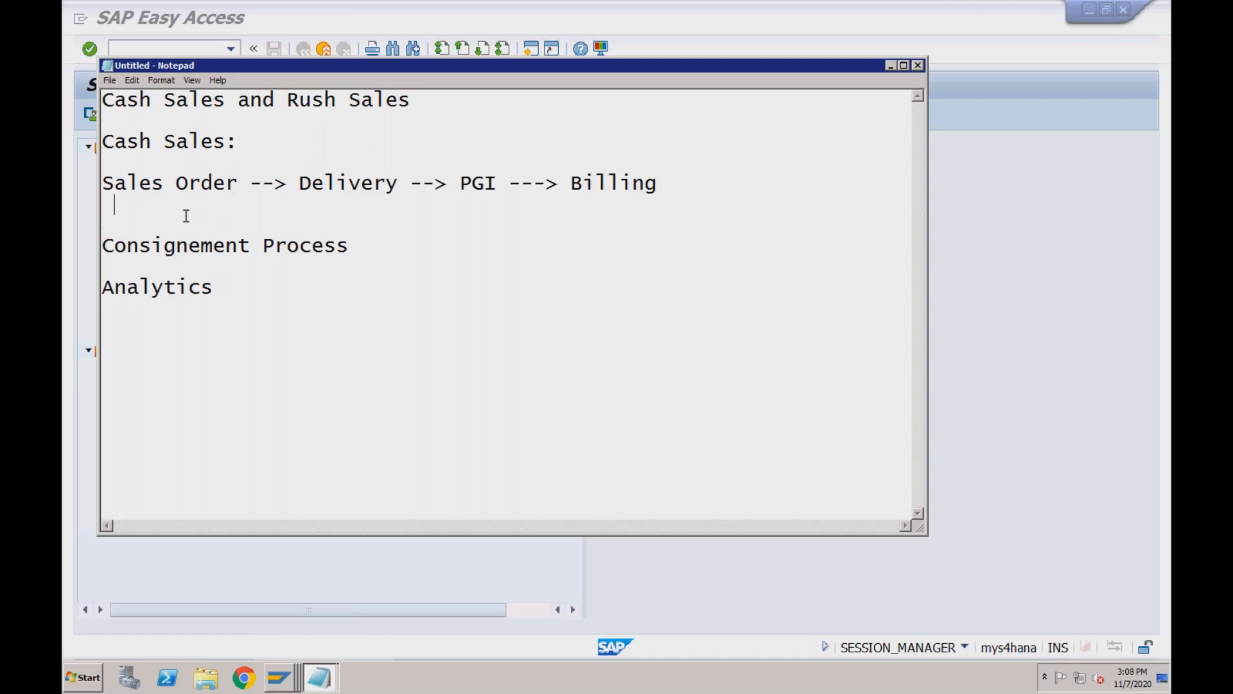
pyautogui.click(103, 184)
pyautogui.write('Normal')
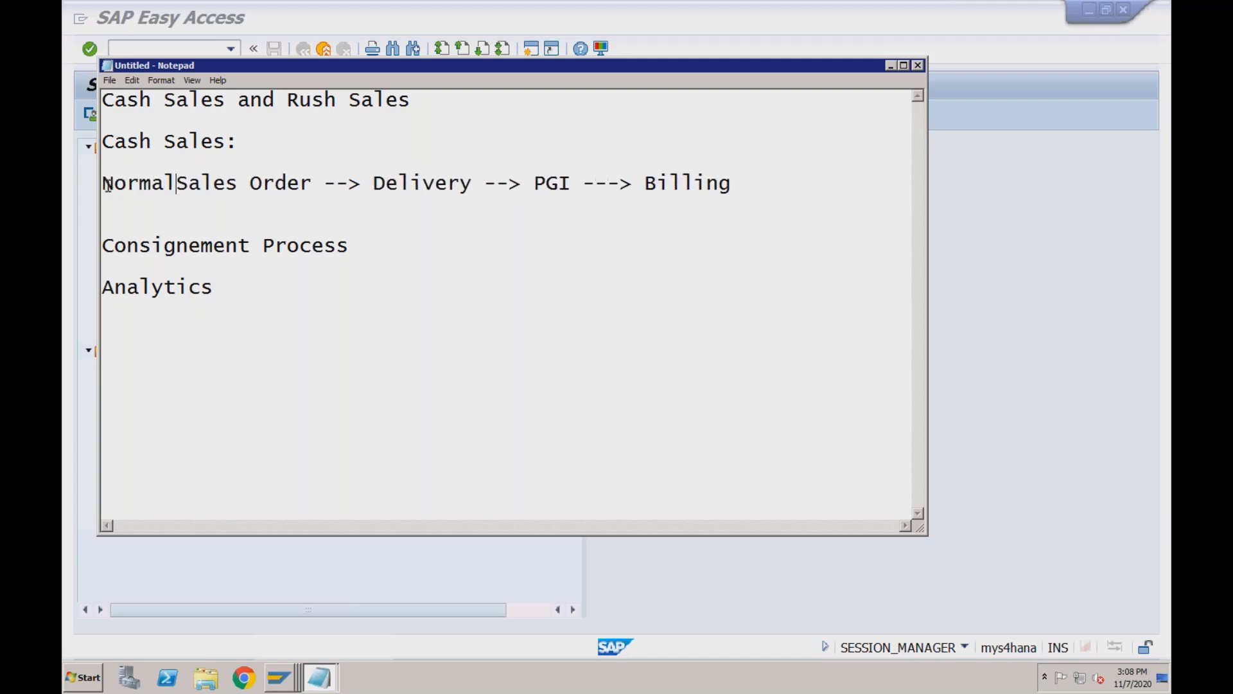
pyautogui.write(':')
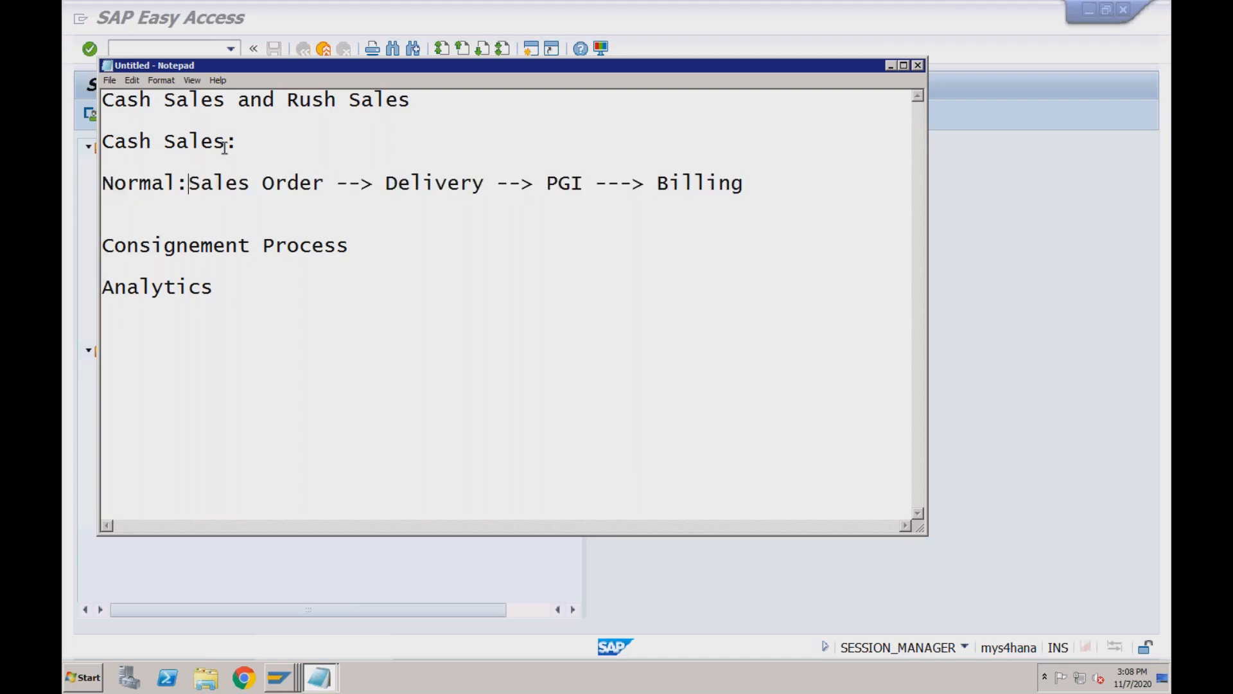
# Add a 'Cash Sales' line below and append '(Delivery relevant)' to the normal flow.
pyautogui.click(757, 186)
pyautogui.press('Return')
pyautogui.press('Return')
pyautogui.write('Cash')
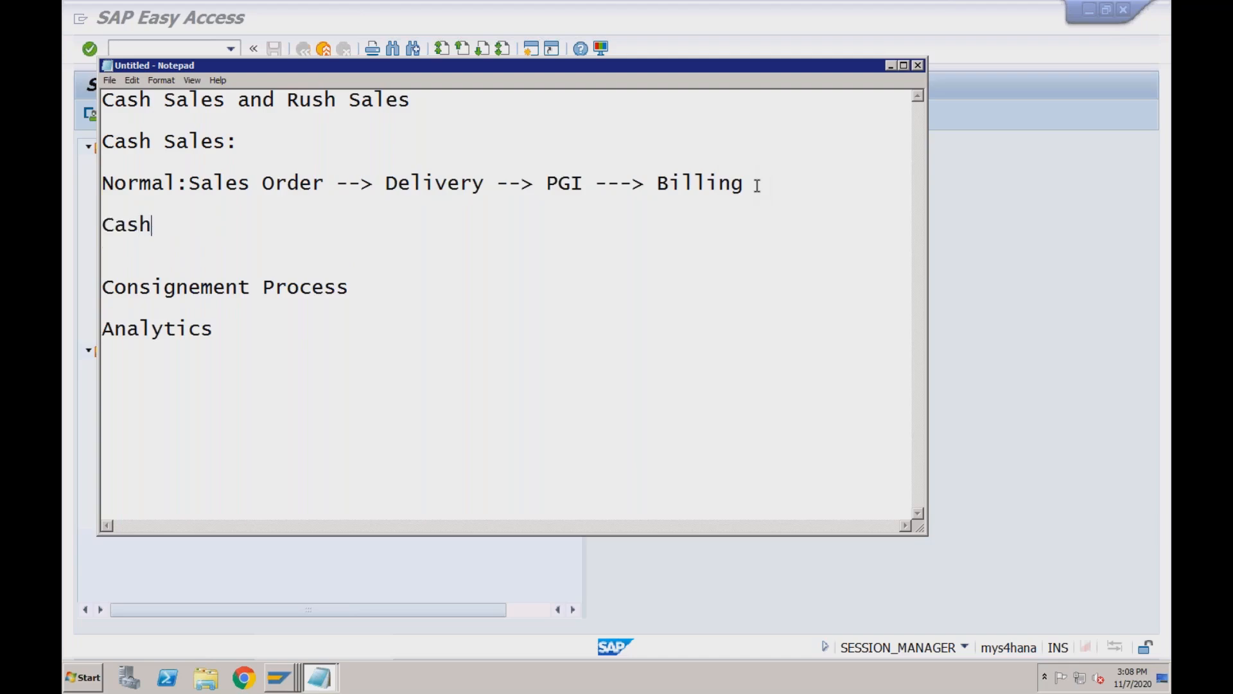
pyautogui.write(' Sales')
pyautogui.click(584, 183)
pyautogui.click(755, 184)
pyautogui.write('(Delivery relevant)')
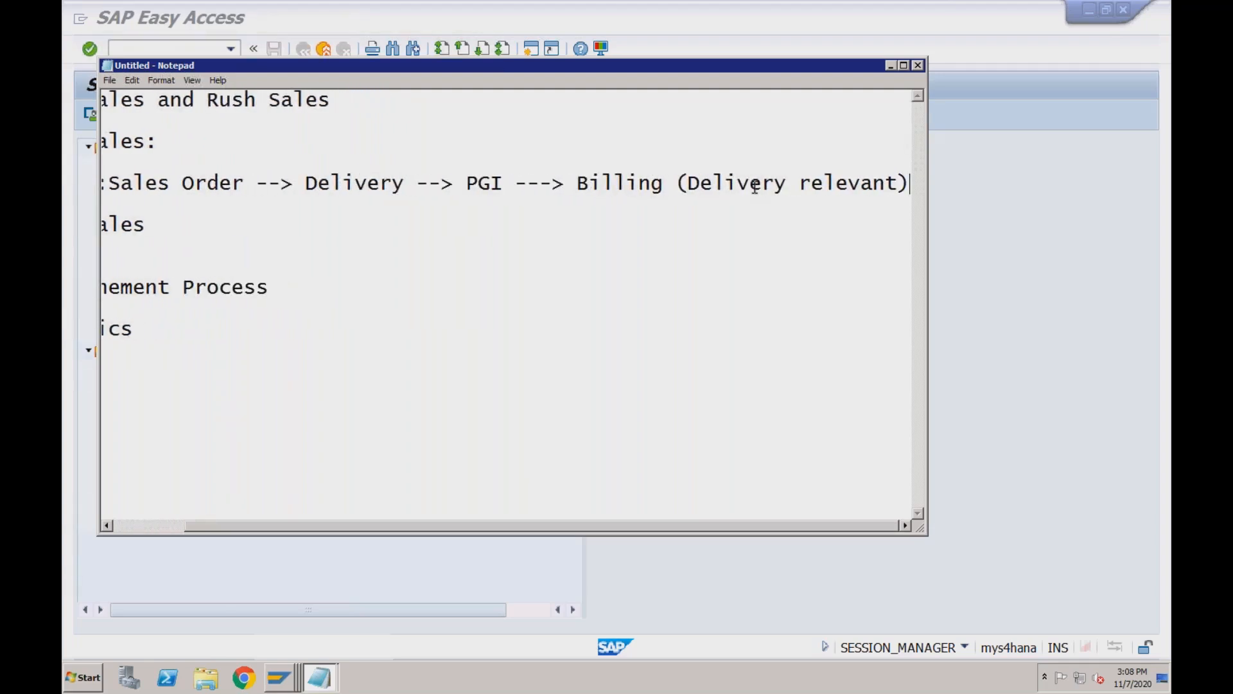
# Maximize Notepad and complete the Cash Sales line as 'Sales Order (Automatic Delivery) ---> Billing'.
pyautogui.doubleClick(716, 67)
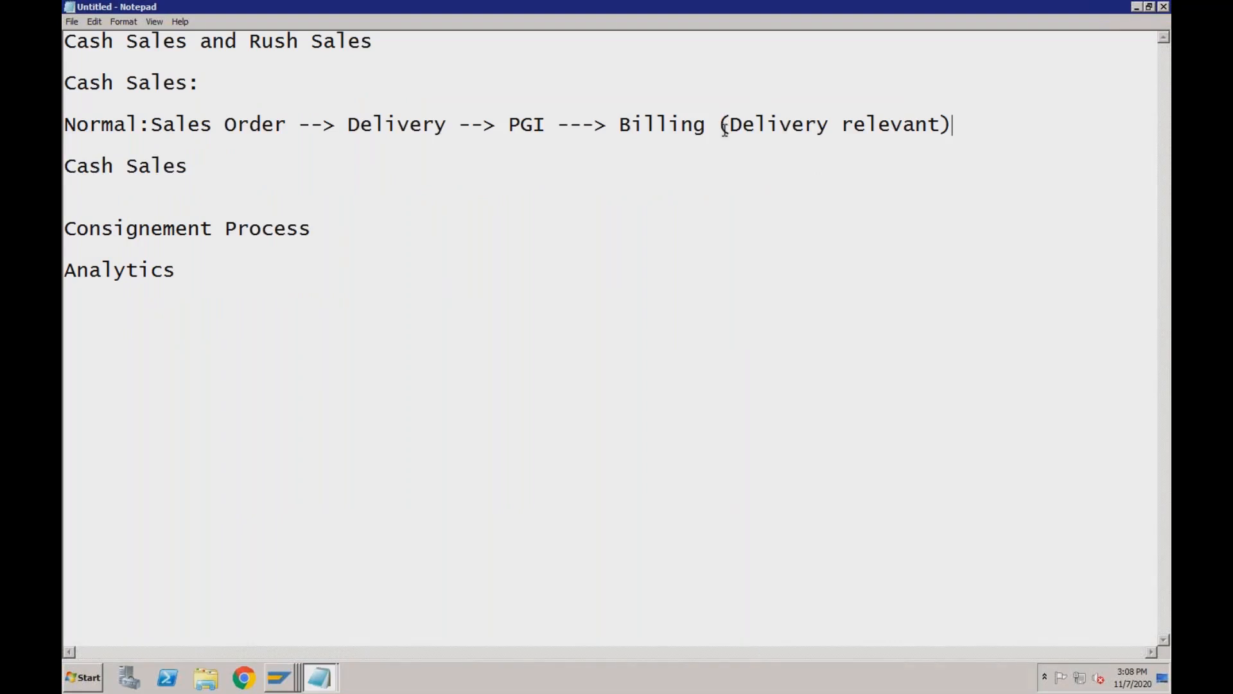
pyautogui.click(682, 122)
pyautogui.click(697, 126)
pyautogui.write('Sales Order (Auto')
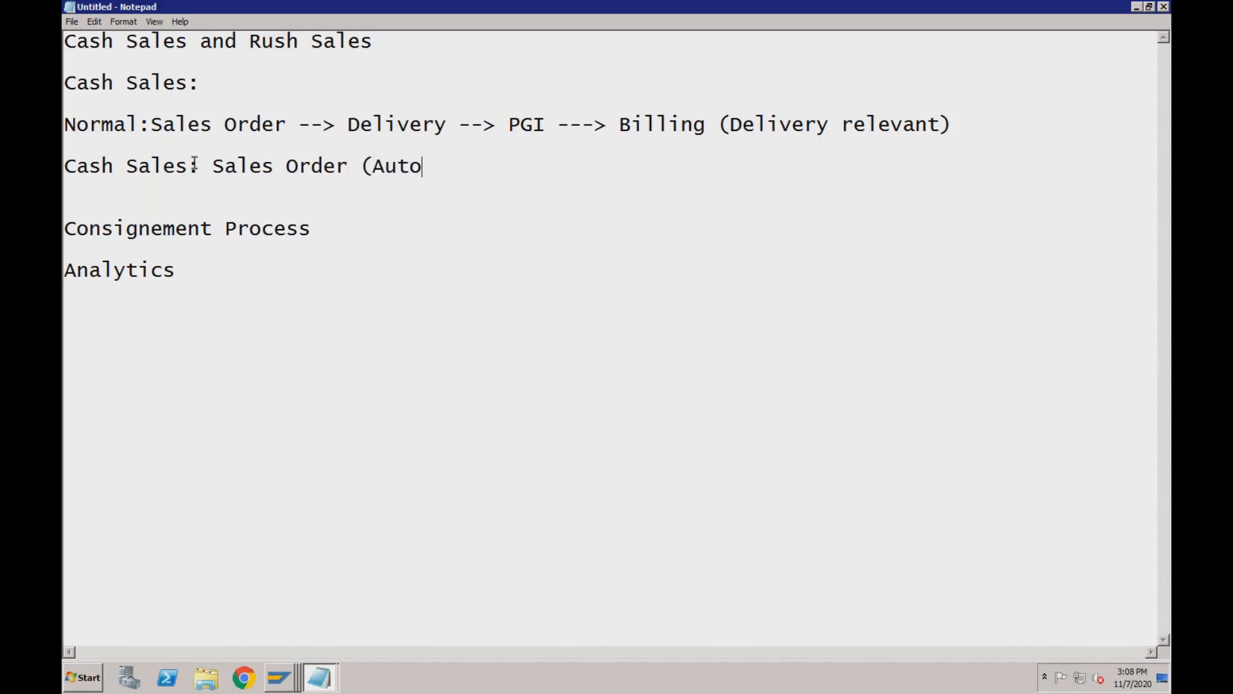
pyautogui.write('matic Del')
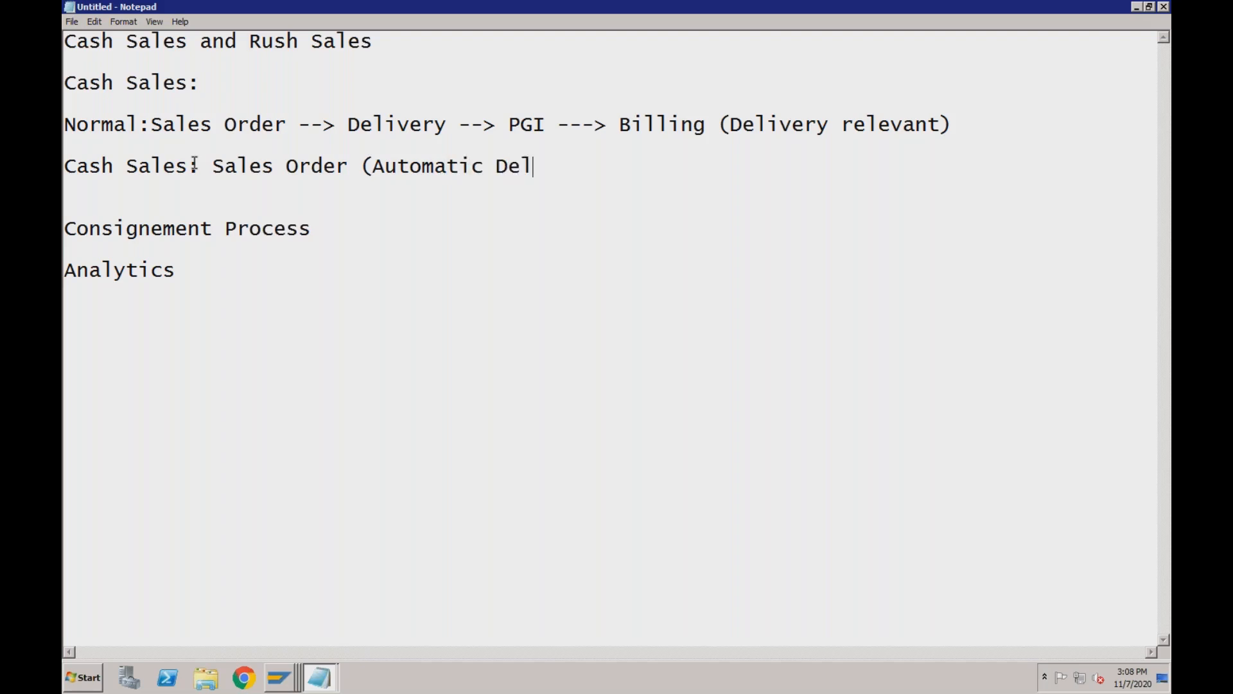
pyautogui.write('ivery) ---> Billing')
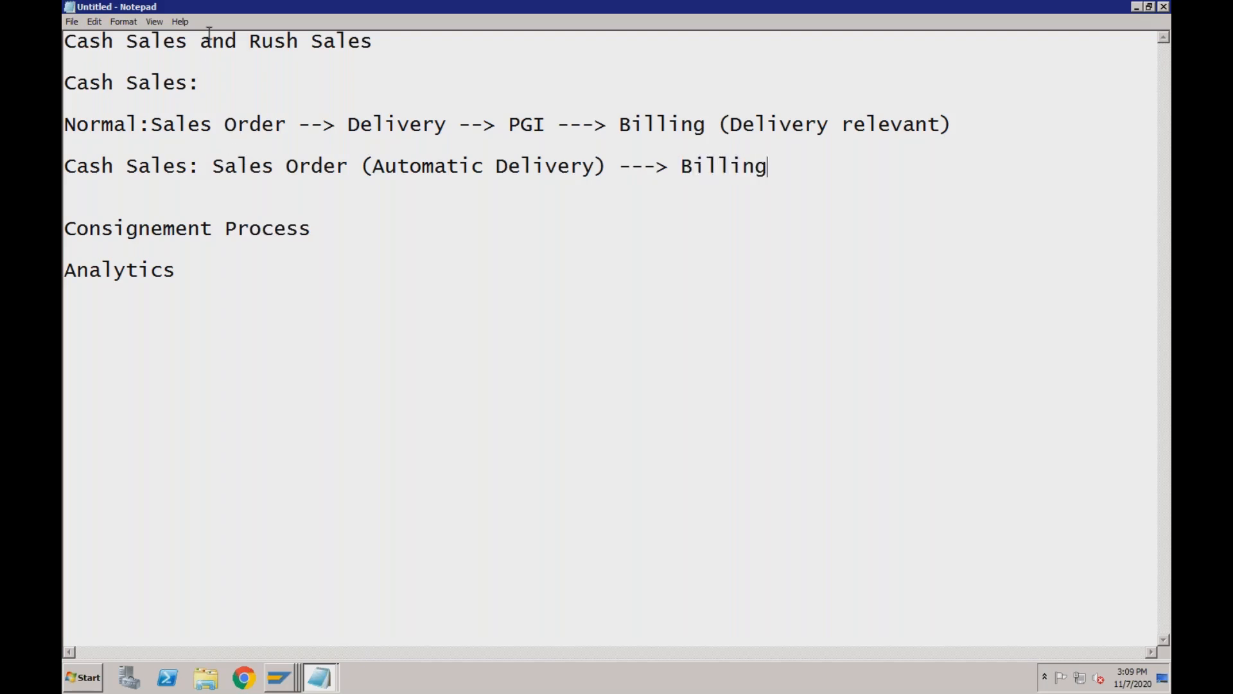
# Insert a blank line below the Normal flow line.
pyautogui.click(546, 129)
pyautogui.click(672, 167)
pyautogui.click(772, 169)
pyautogui.click(963, 131)
pyautogui.press('Return')
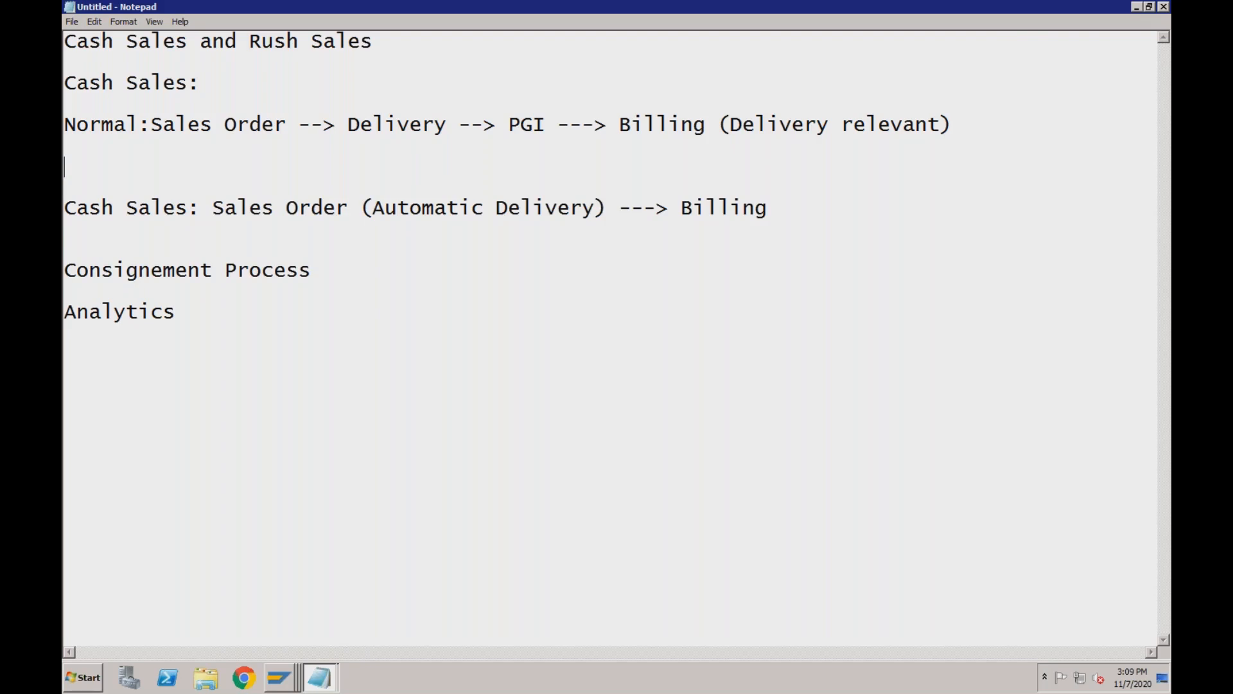
# Add the postings 'Cust Dr' and 'Rev Cr' under the normal flow.
pyautogui.write('Cus')
pyautogui.write('t Dr')
pyautogui.press('Return')
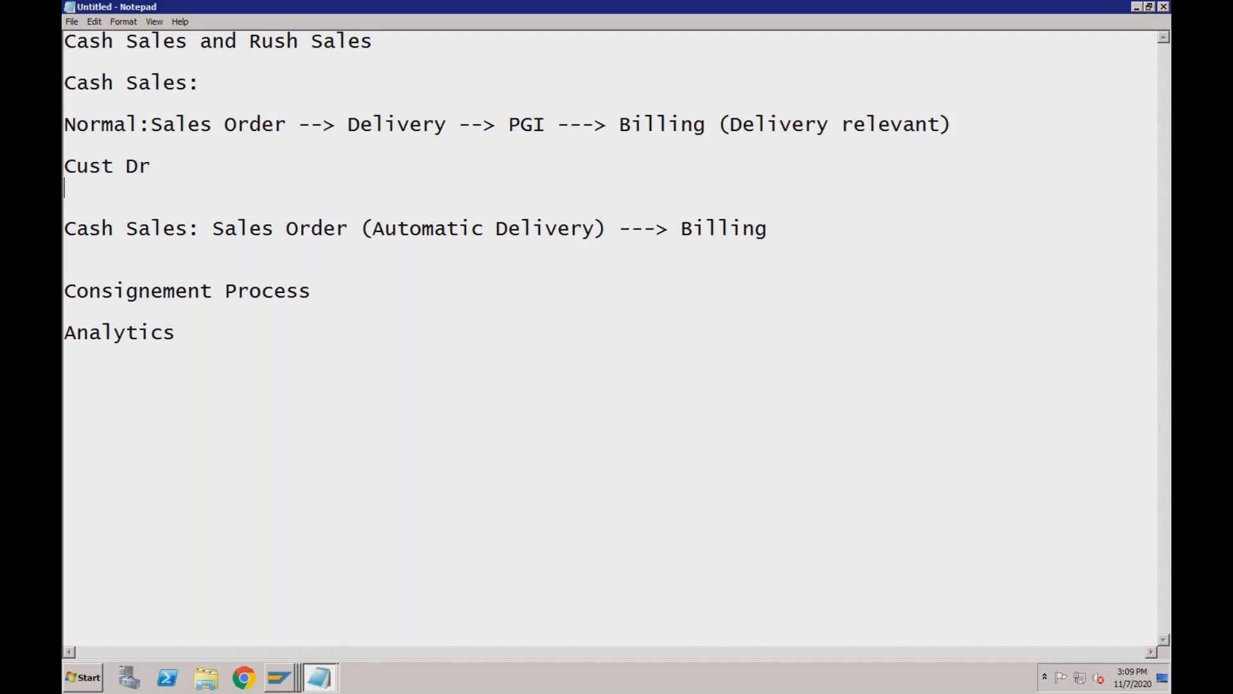
pyautogui.write('Rev     Cr')
# Add tab-aligned 'Cash Dr' and 'Rev Cr' postings under the cash sales flow.
pyautogui.click(703, 237)
pyautogui.click(88, 167)
pyautogui.click(770, 230)
pyautogui.press('Return')
pyautogui.press('Return')
pyautogui.write('Cash')
pyautogui.press('Tab')
pyautogui.write('Dr')
pyautogui.press('Return')
pyautogui.write('Rev')
pyautogui.press('Tab')
pyautogui.write('Cr')
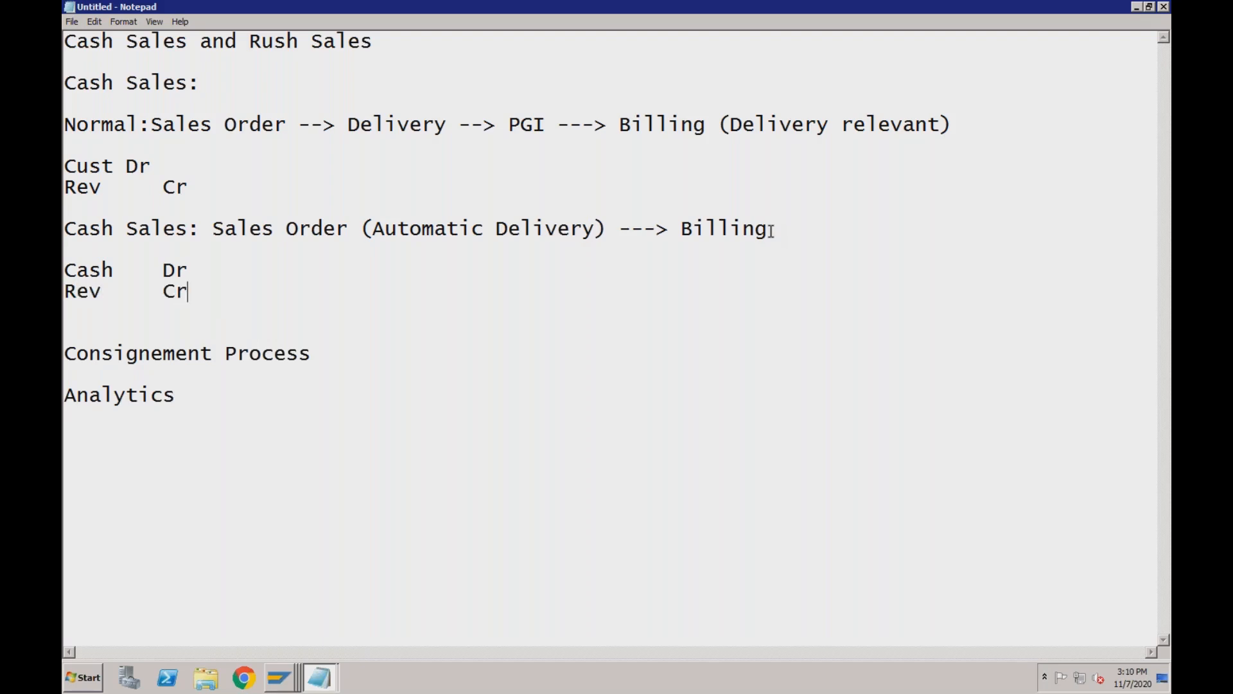
pyautogui.click(773, 240)
pyautogui.click(770, 231)
# Walk through the PGI and Billing steps and the Cash Dr / Rev Cr entries in the notes.
pyautogui.click(188, 268)
pyautogui.click(545, 125)
pyautogui.click(645, 124)
pyautogui.click(698, 230)
pyautogui.click(778, 232)
pyautogui.click(112, 269)
pyautogui.click(193, 290)
# Compare the cash sales automatic delivery with the normal flow, then list the open SAP windows.
pyautogui.click(476, 229)
pyautogui.click(520, 125)
pyautogui.click(507, 230)
pyautogui.click(187, 230)
pyautogui.click(692, 229)
pyautogui.click(270, 229)
pyautogui.click(196, 289)
pyautogui.click(286, 679)
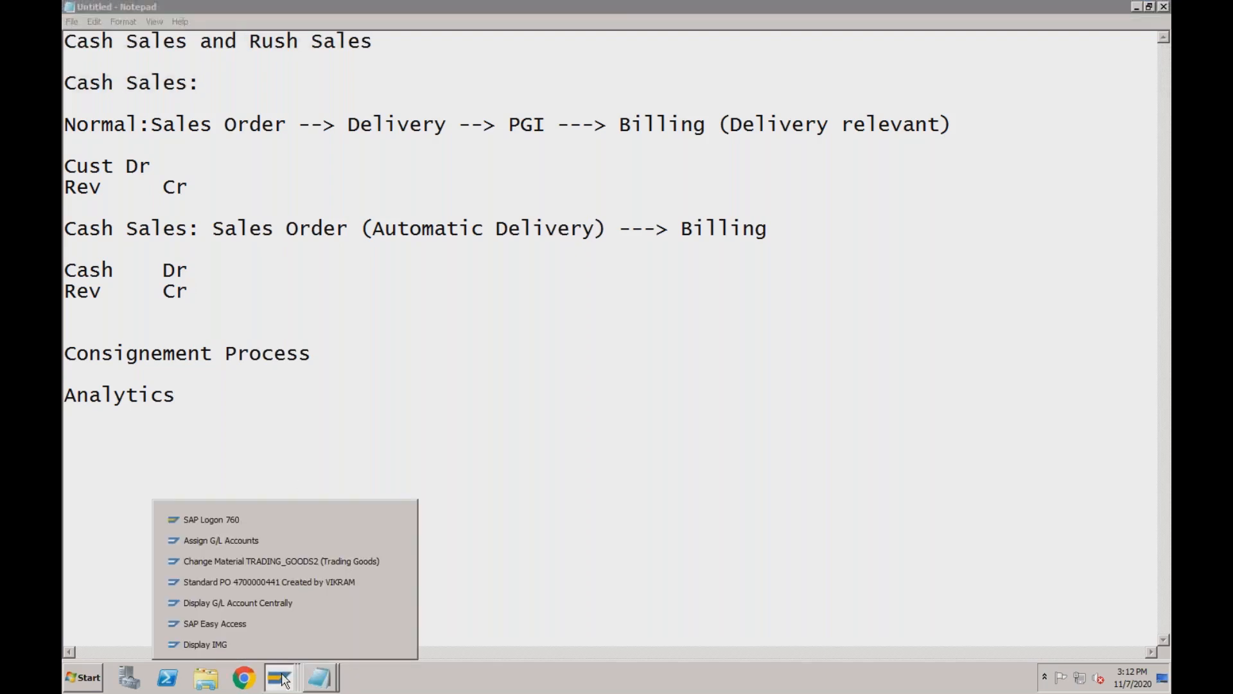
# Switch to the SAP window, decline the locked-data prompt and start VA01 via /nva01.
pyautogui.click(280, 548)
pyautogui.click(369, 475)
pyautogui.click(205, 51)
pyautogui.write('/nva01')
pyautogui.press('Return')
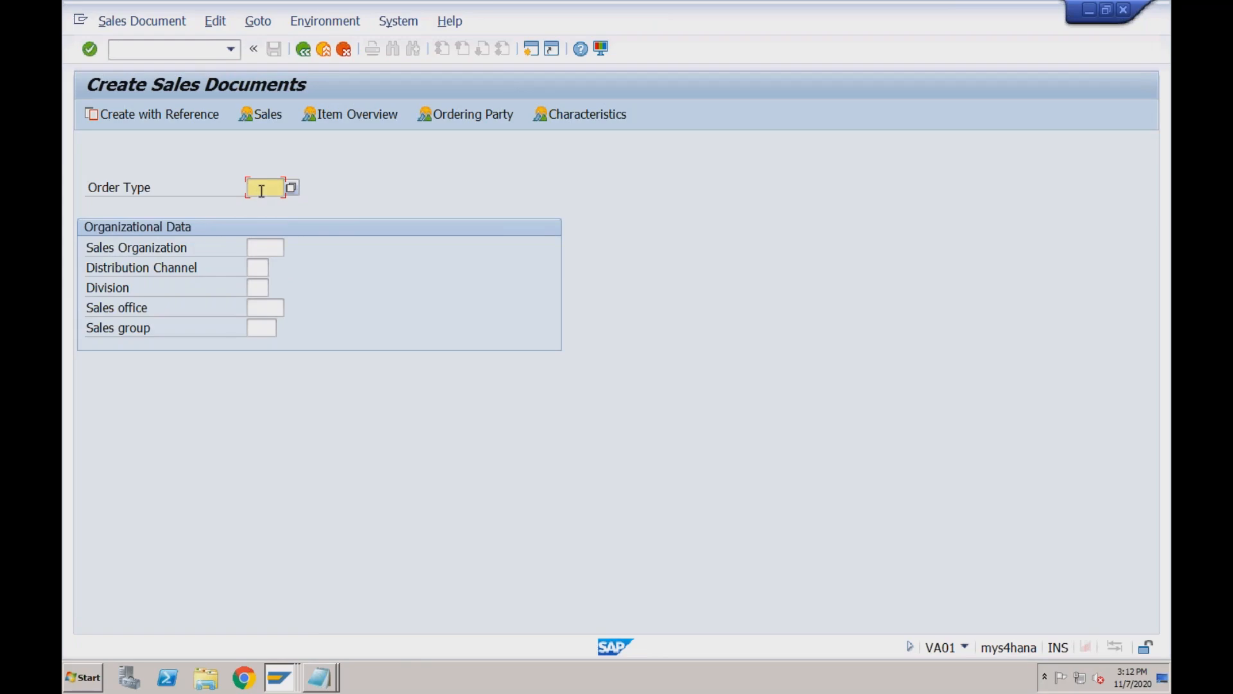
# Attempt a new session, acknowledge the maximum-sessions message, and switch to the Display IMG window.
pyautogui.click(531, 49)
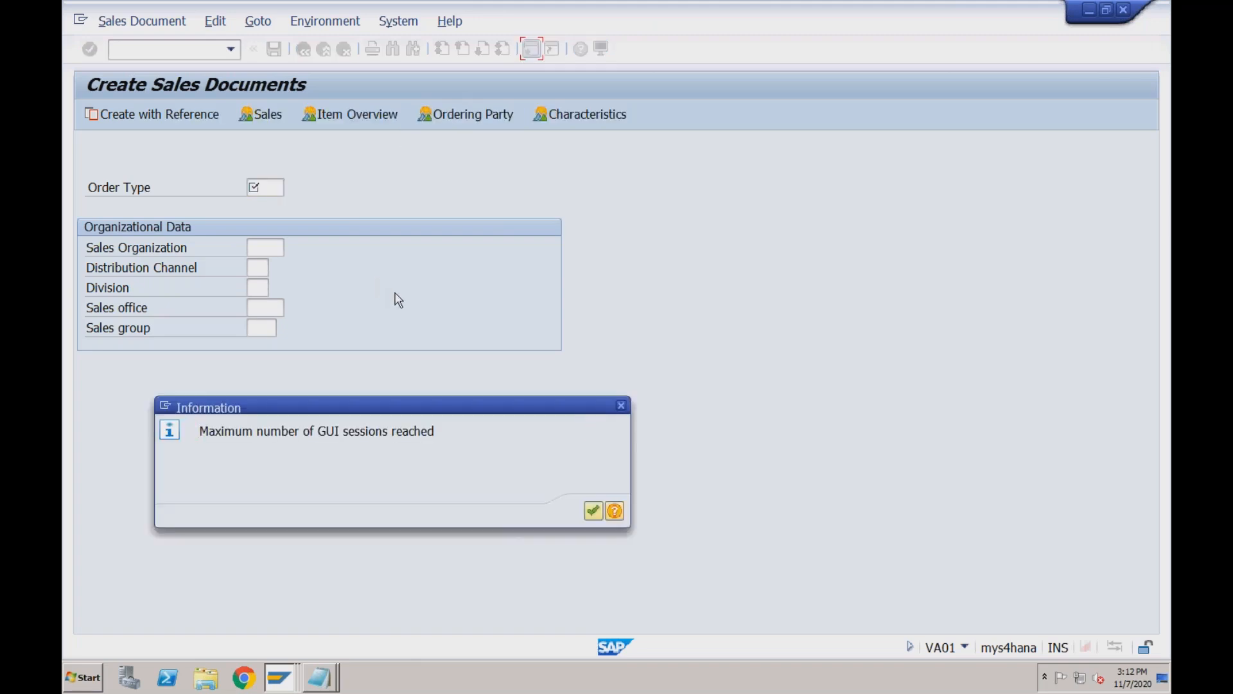
pyautogui.click(595, 512)
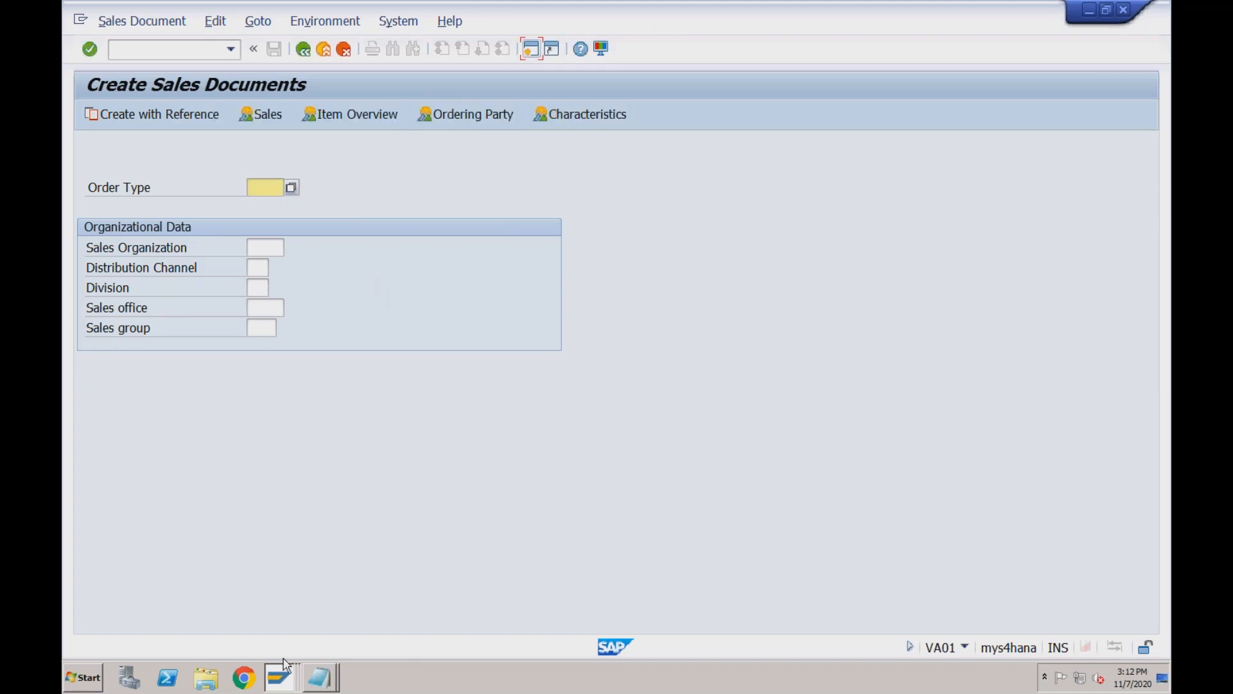
pyautogui.click(277, 680)
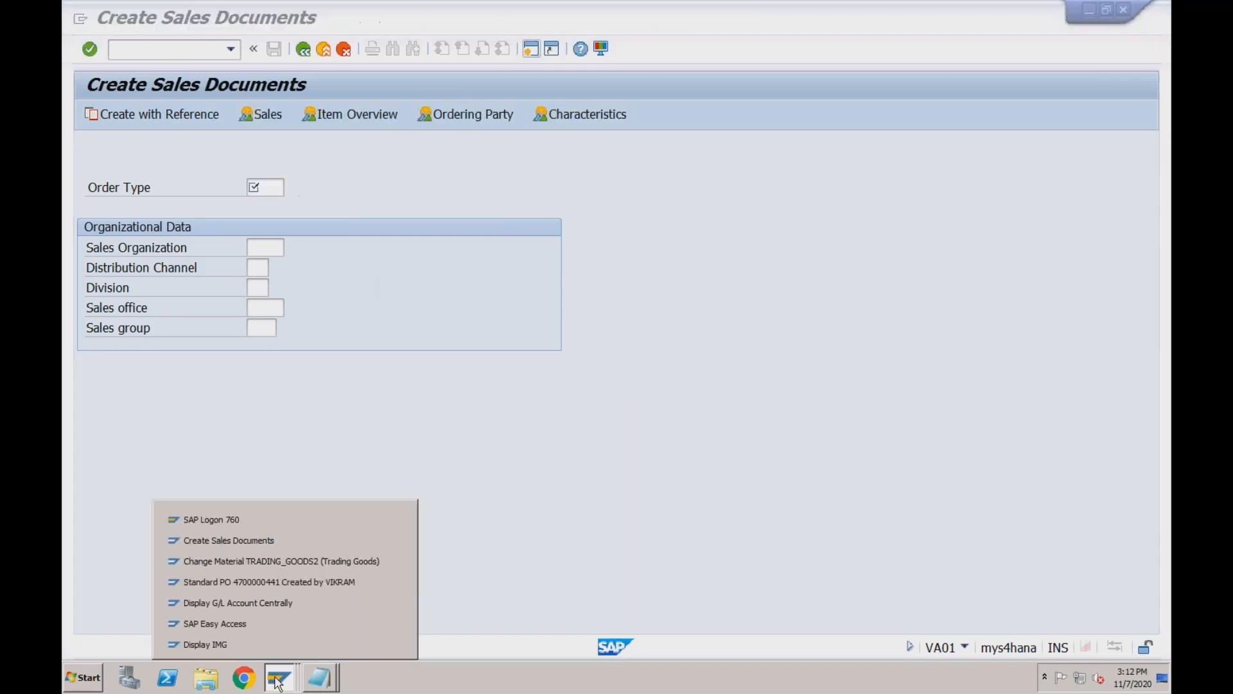
pyautogui.click(259, 644)
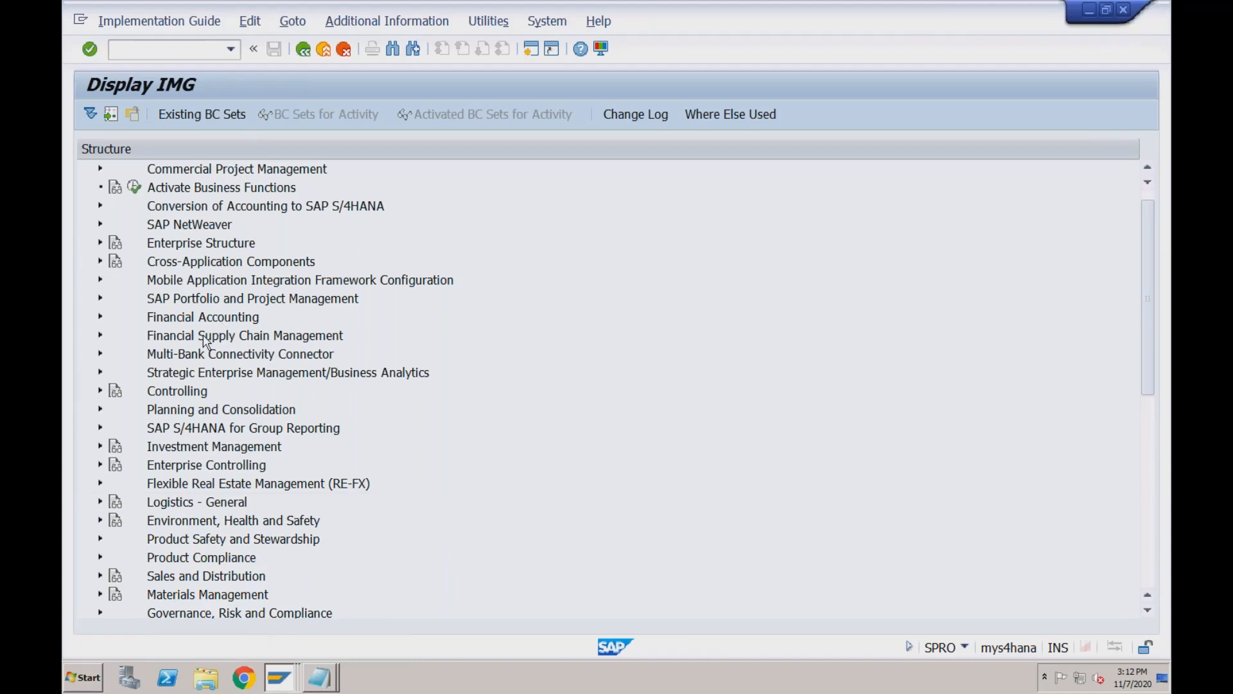
# Expand Sales and Distribution > Sales > Sales Documents > Sales Document Header and run Define Sales Document Types.
pyautogui.click(101, 576)
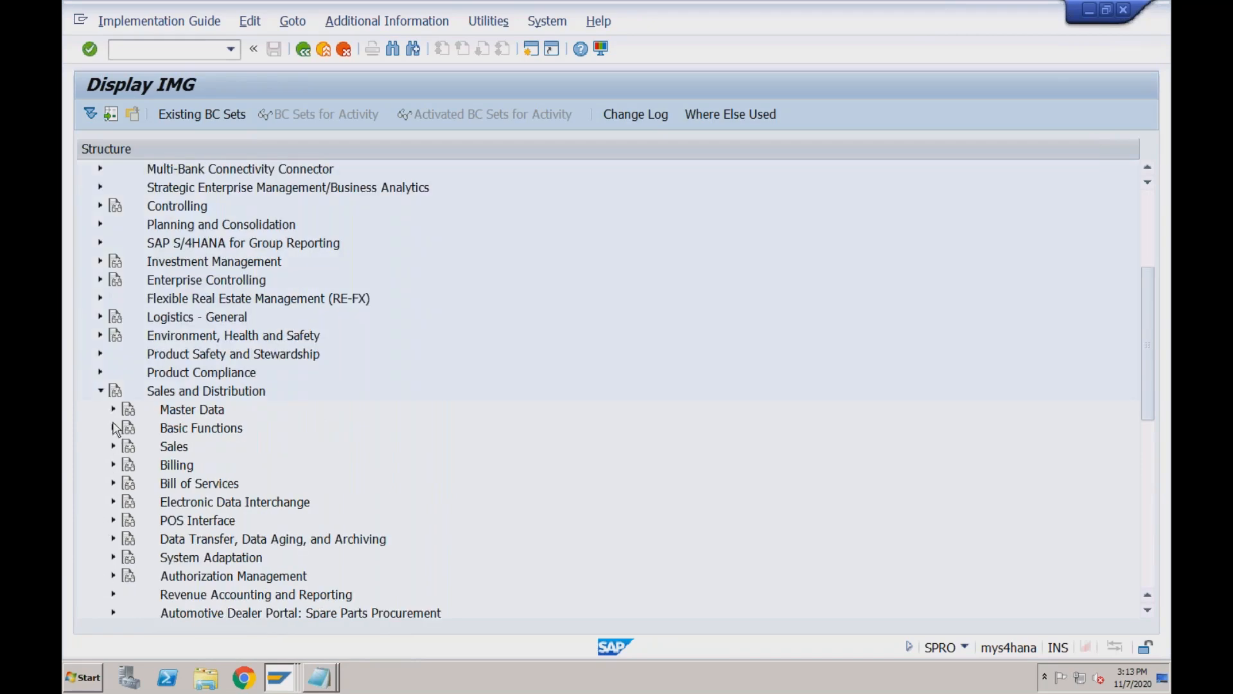
pyautogui.click(114, 448)
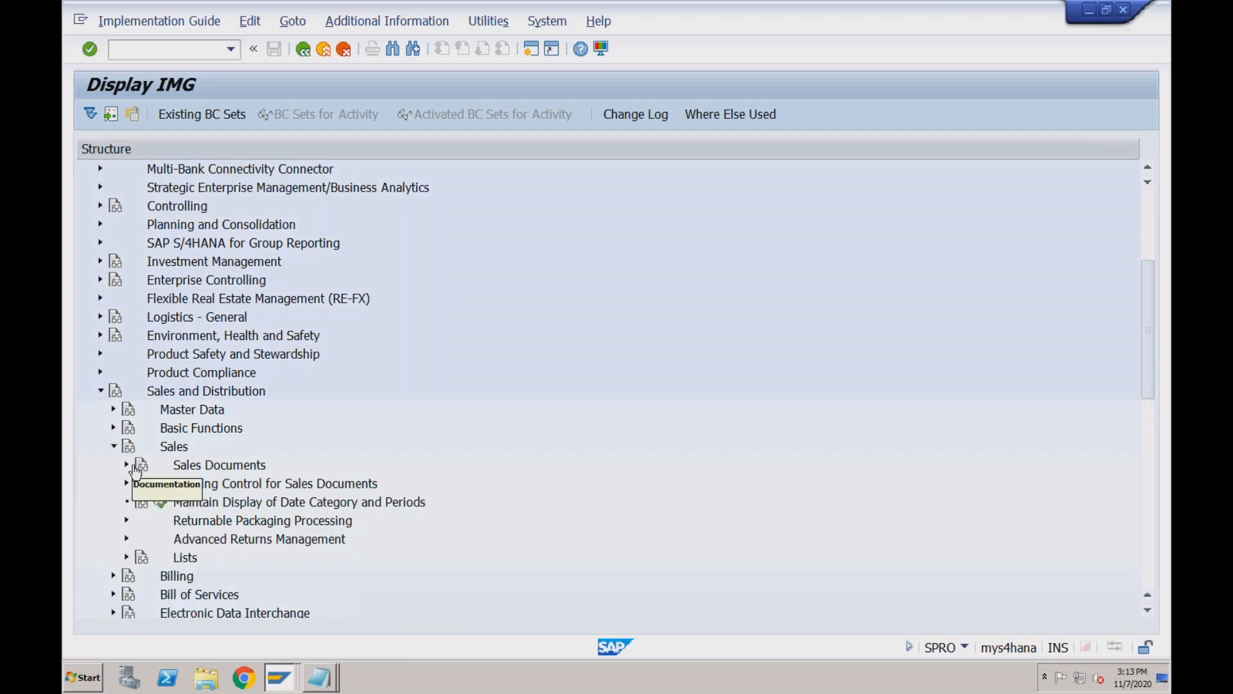
pyautogui.click(128, 465)
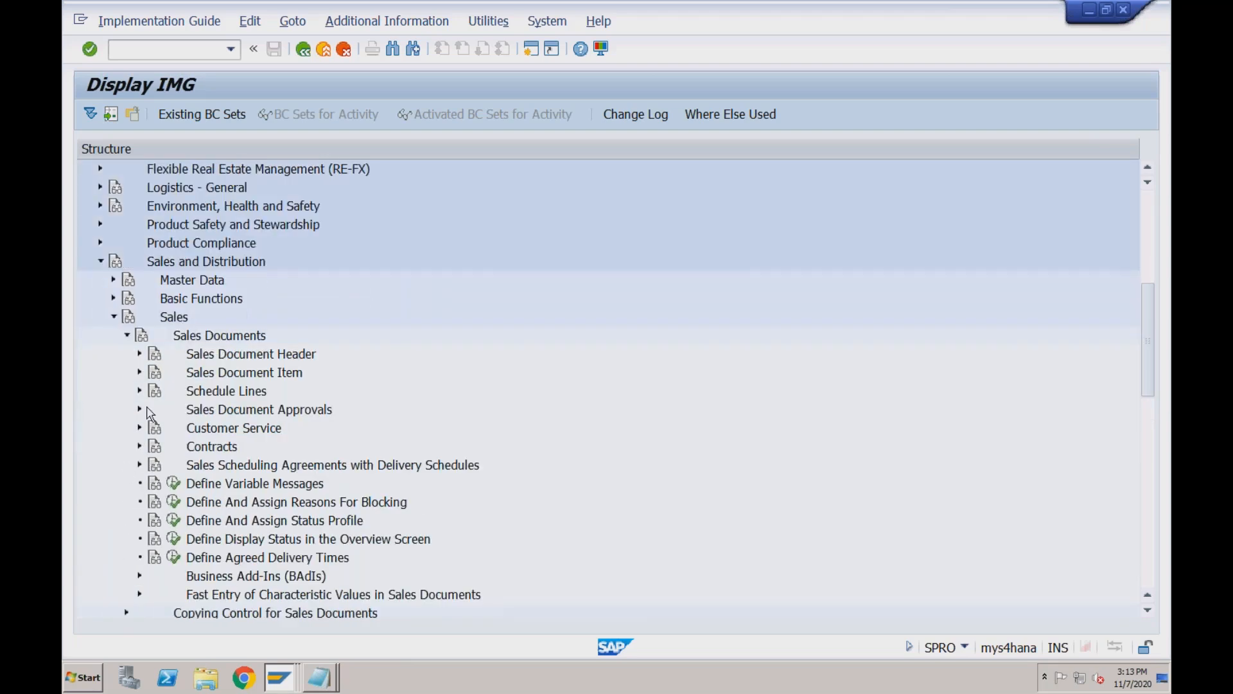
pyautogui.click(140, 355)
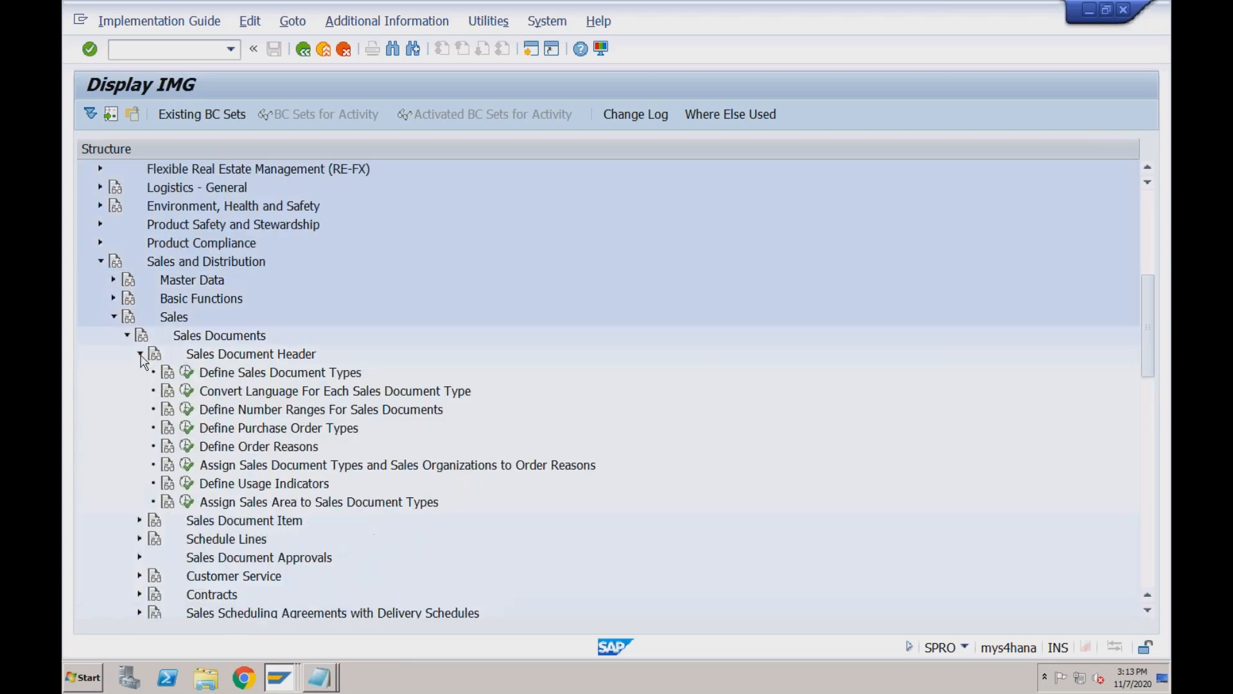
pyautogui.click(187, 372)
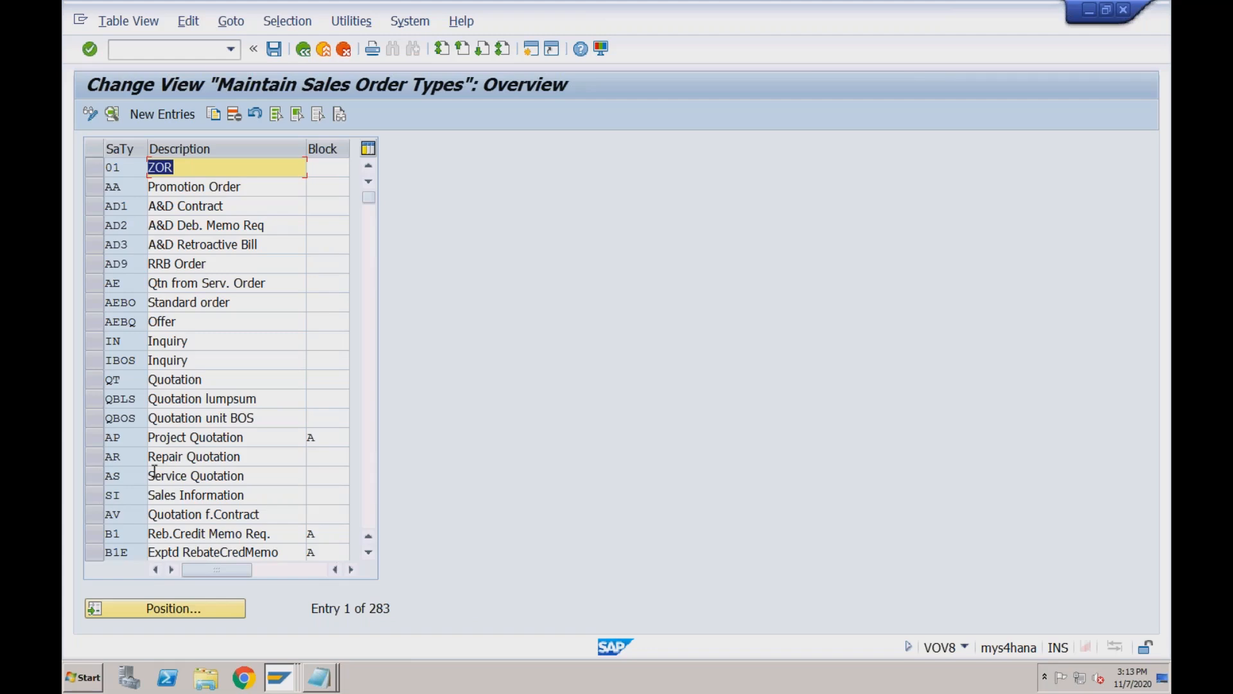
# Position the sales document type table at OR, then at BV.
pyautogui.click(158, 613)
pyautogui.write('OR')
pyautogui.press('Return')
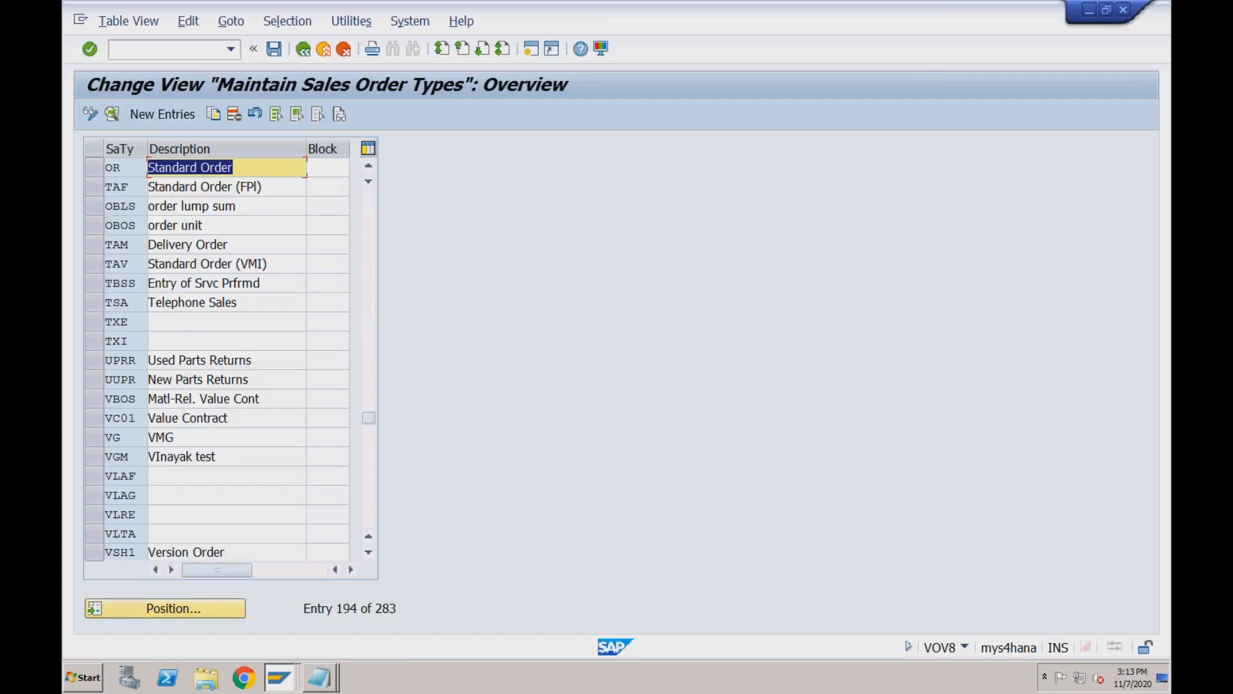
pyautogui.click(189, 610)
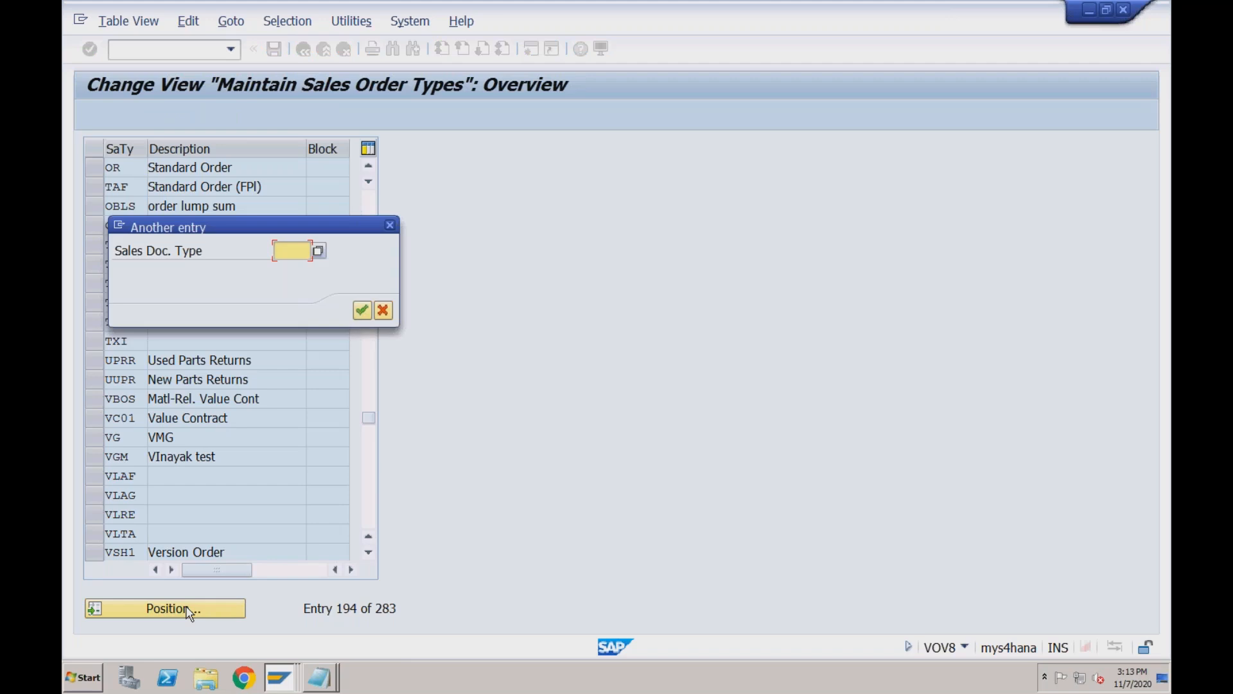
pyautogui.write('bv')
pyautogui.press('Return')
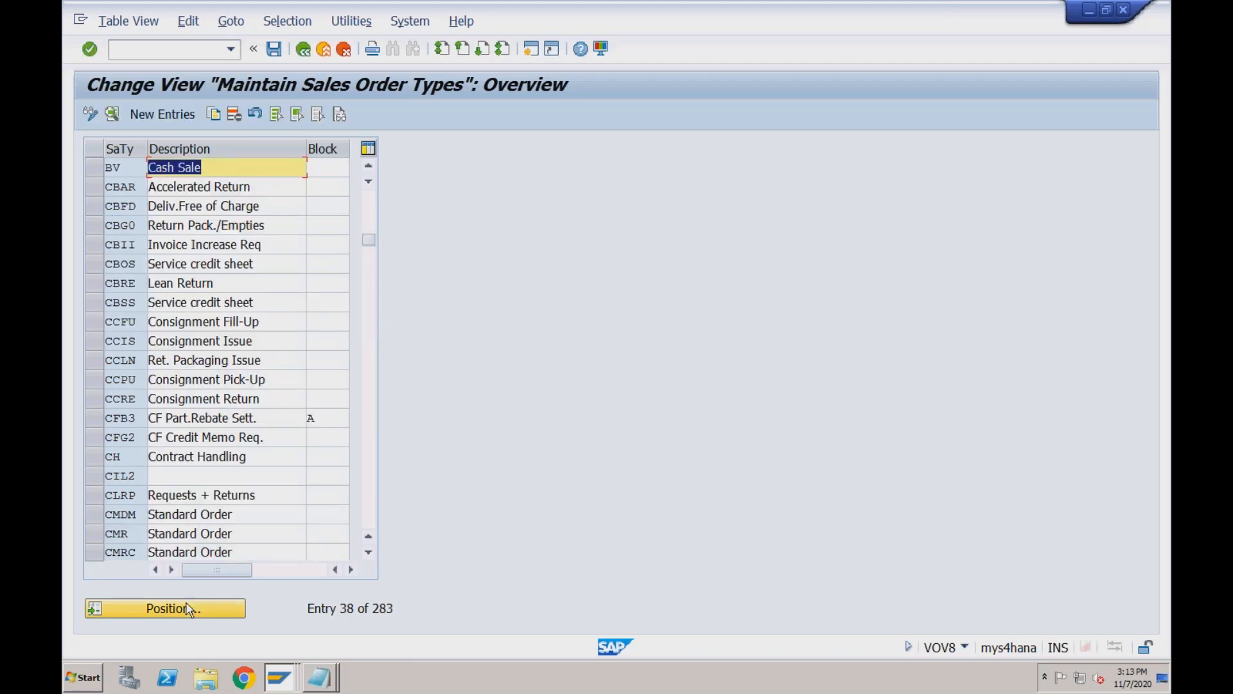
# Open the BV Cash Sale details and review its SD document category, number range and credit check.
pyautogui.doubleClick(133, 167)
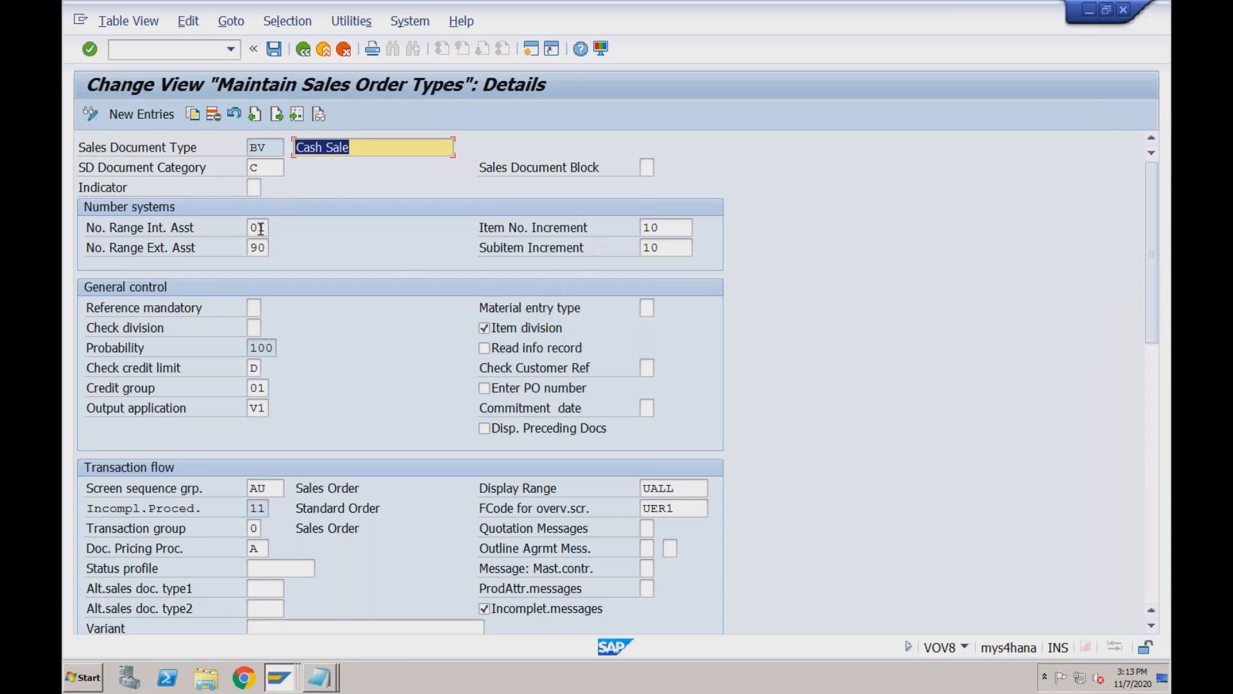
pyautogui.click(265, 168)
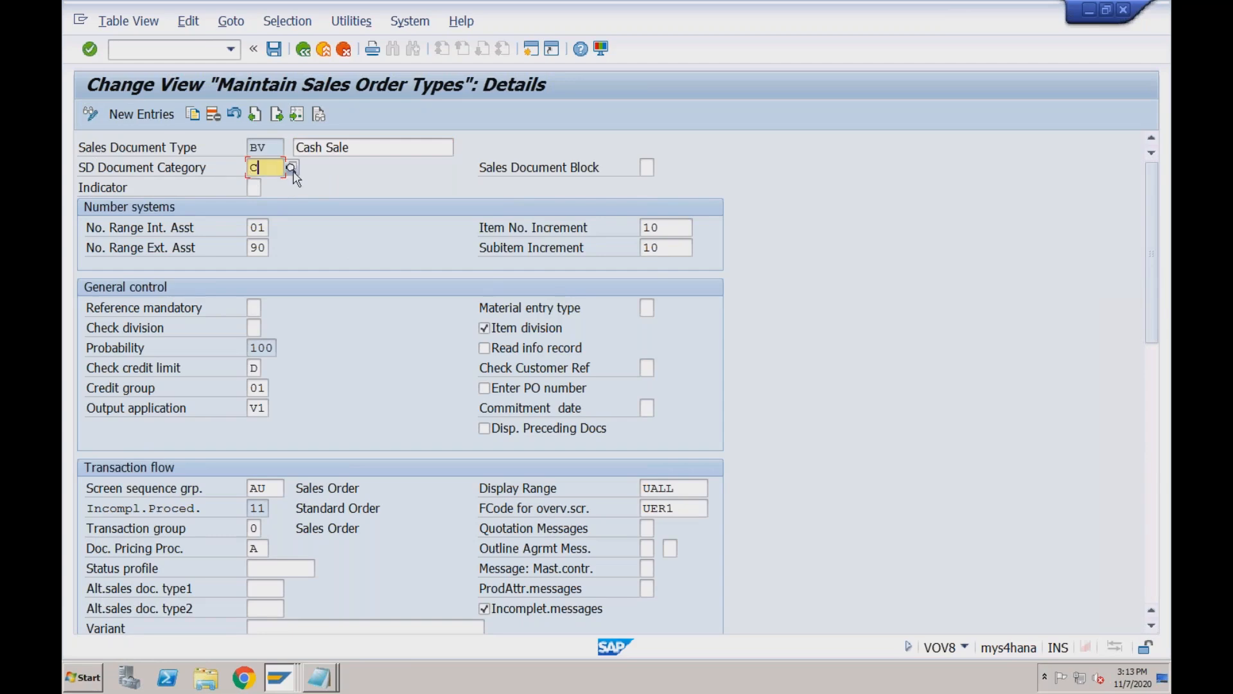
pyautogui.click(292, 170)
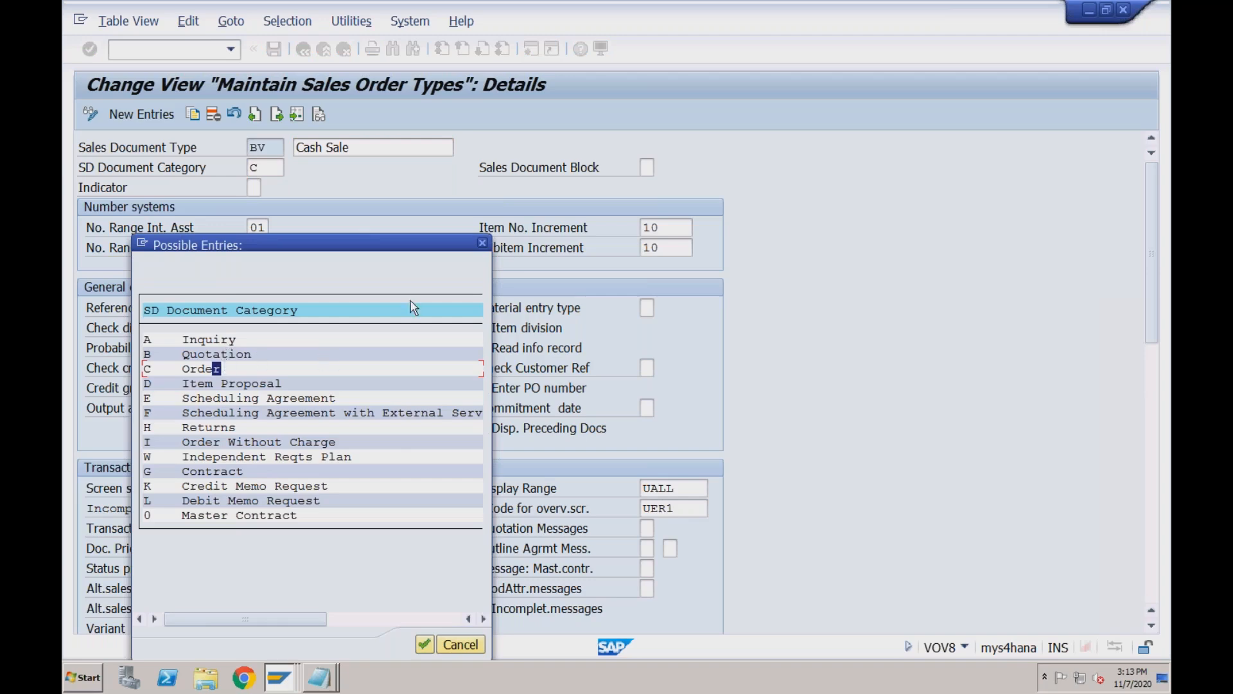
pyautogui.click(482, 243)
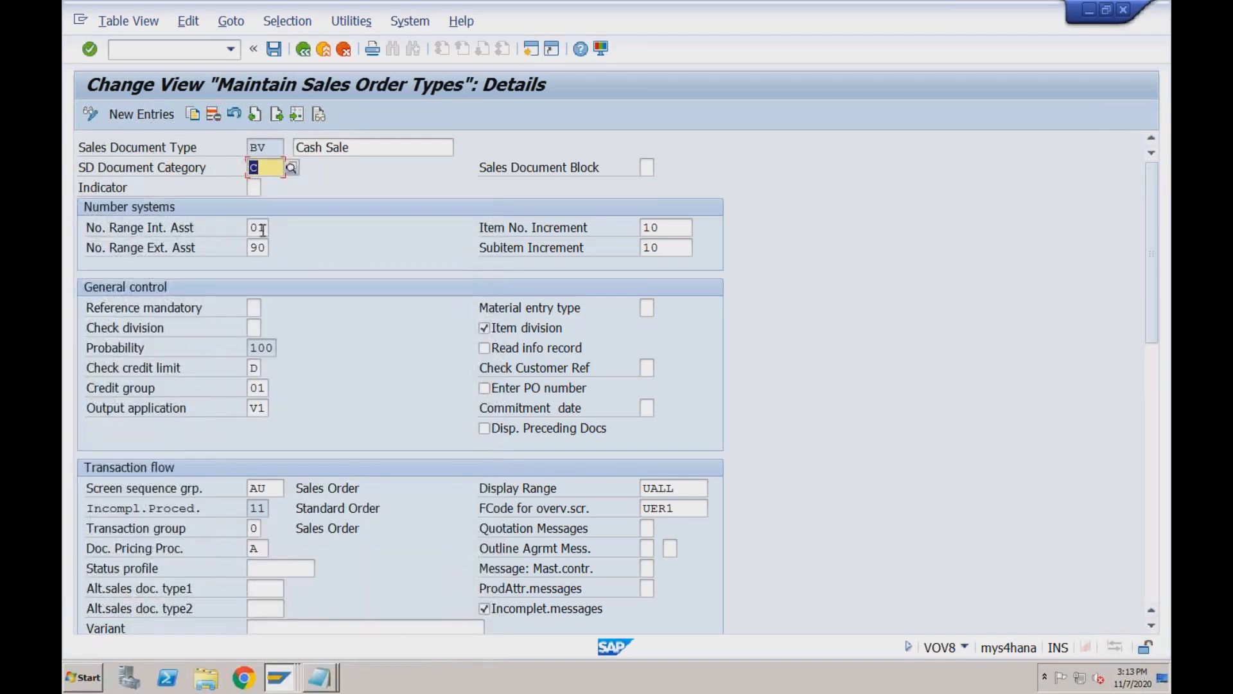
pyautogui.click(257, 228)
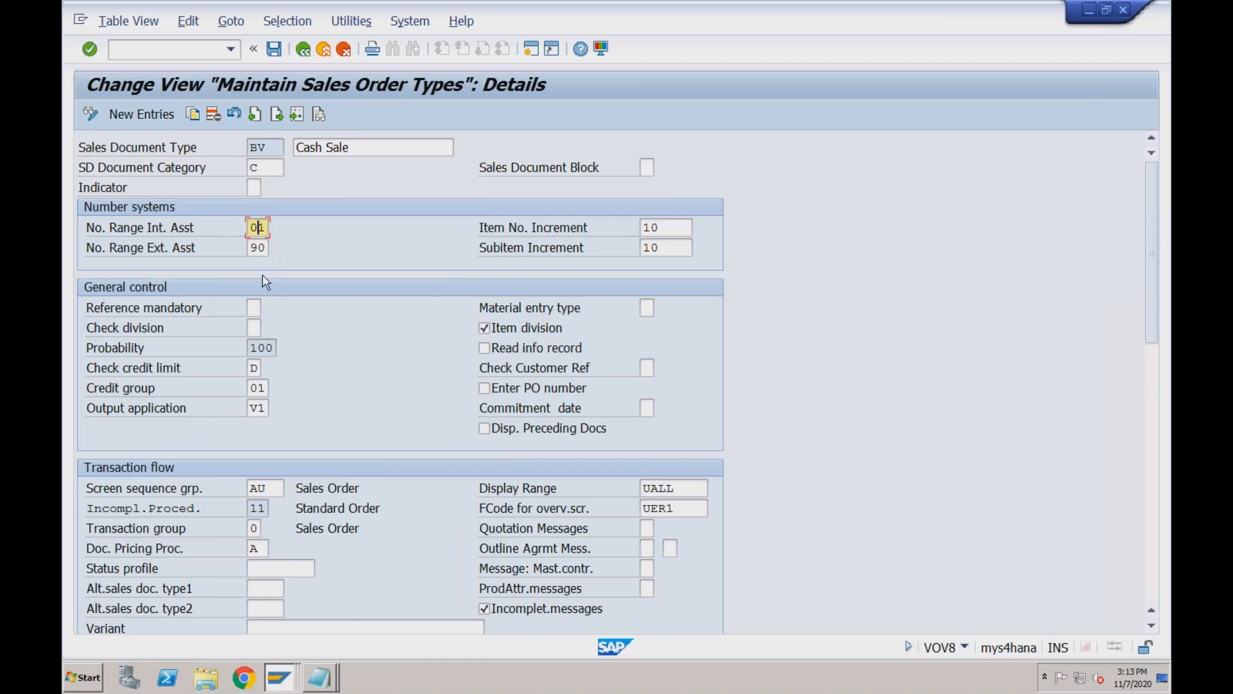
pyautogui.click(254, 368)
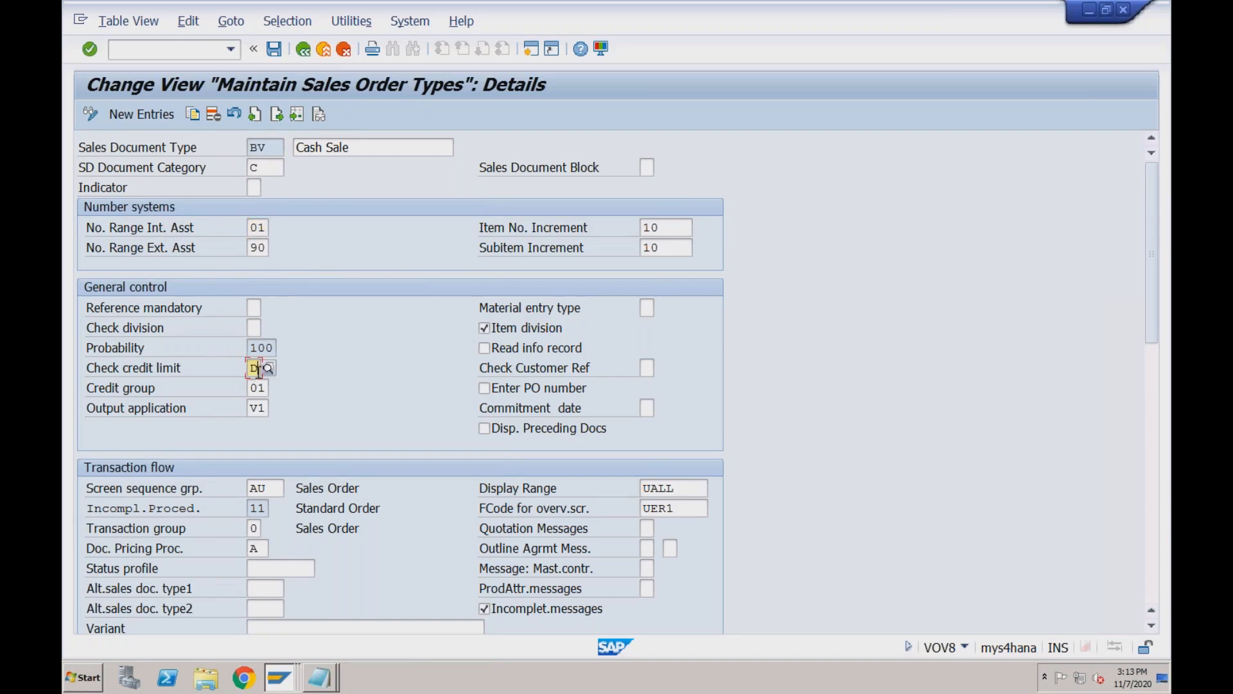
# Select V1 Sales as the output application, then attempt to open a new session.
pyautogui.click(257, 408)
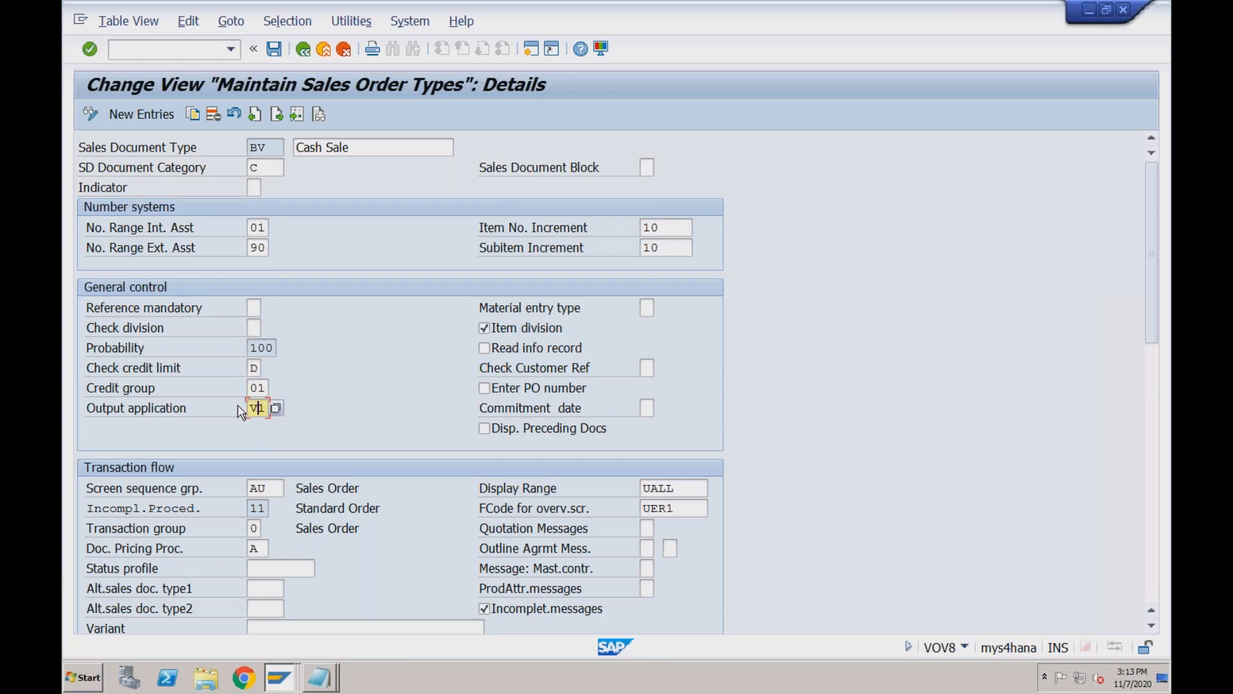
pyautogui.click(276, 409)
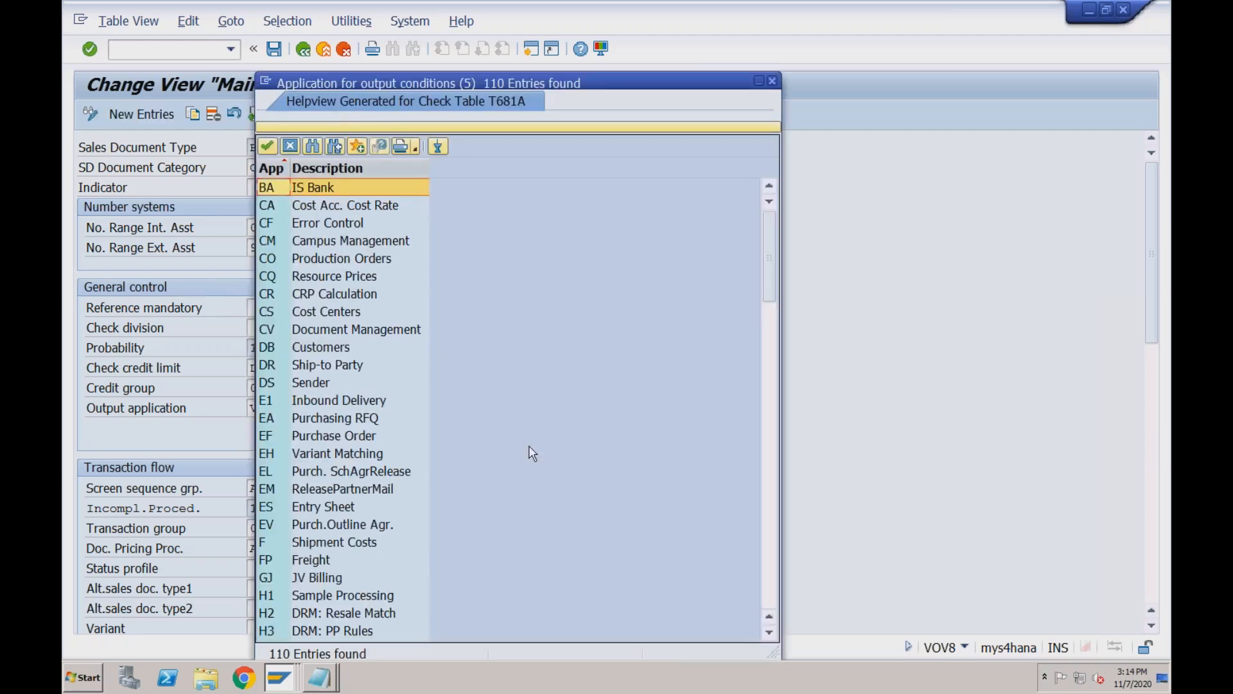
pyautogui.click(770, 429)
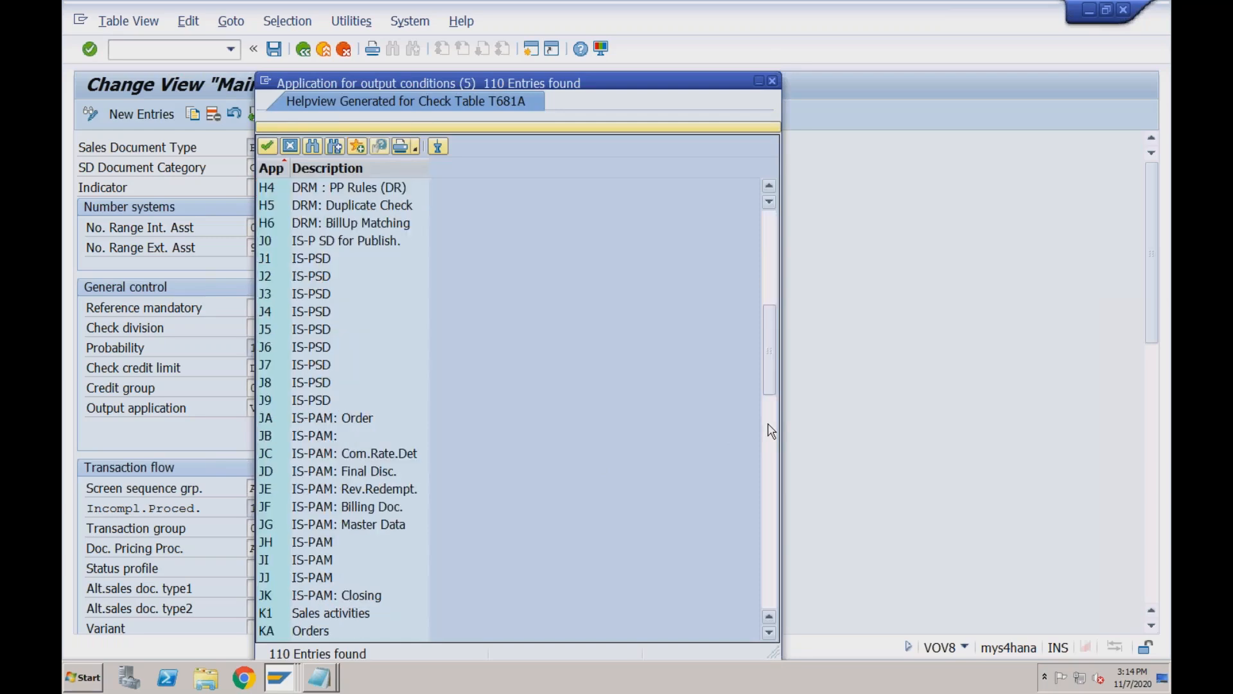
pyautogui.click(772, 466)
pyautogui.click(773, 513)
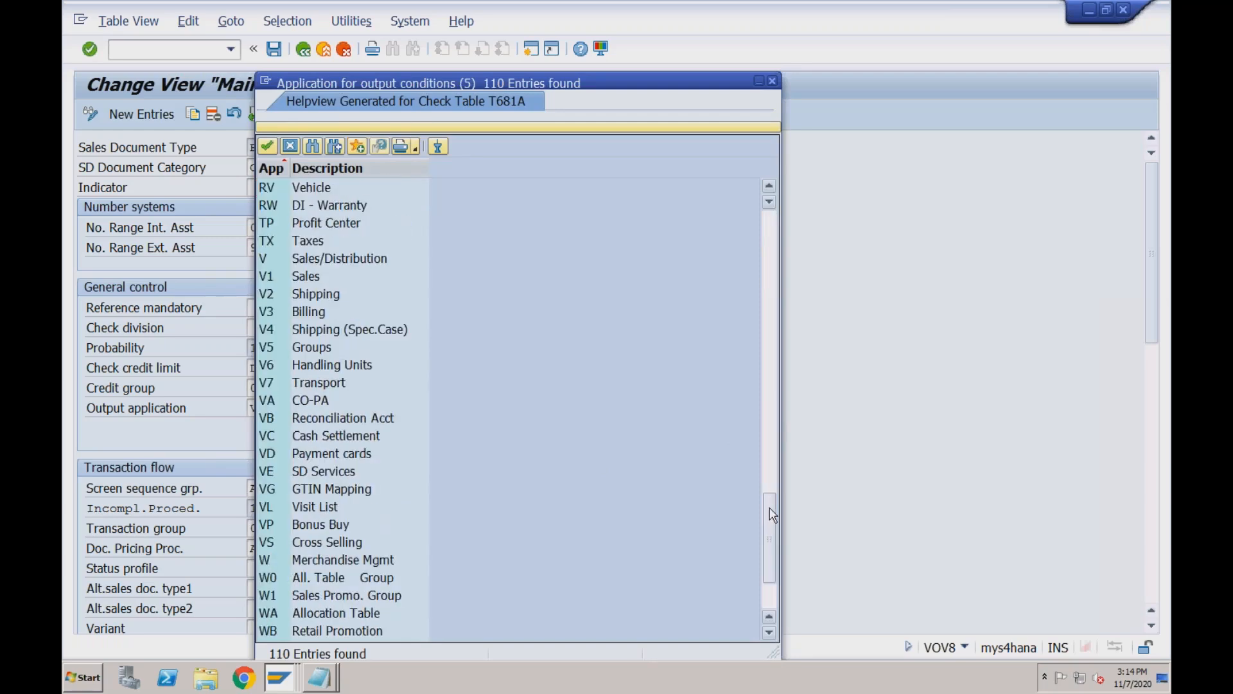
pyautogui.click(315, 277)
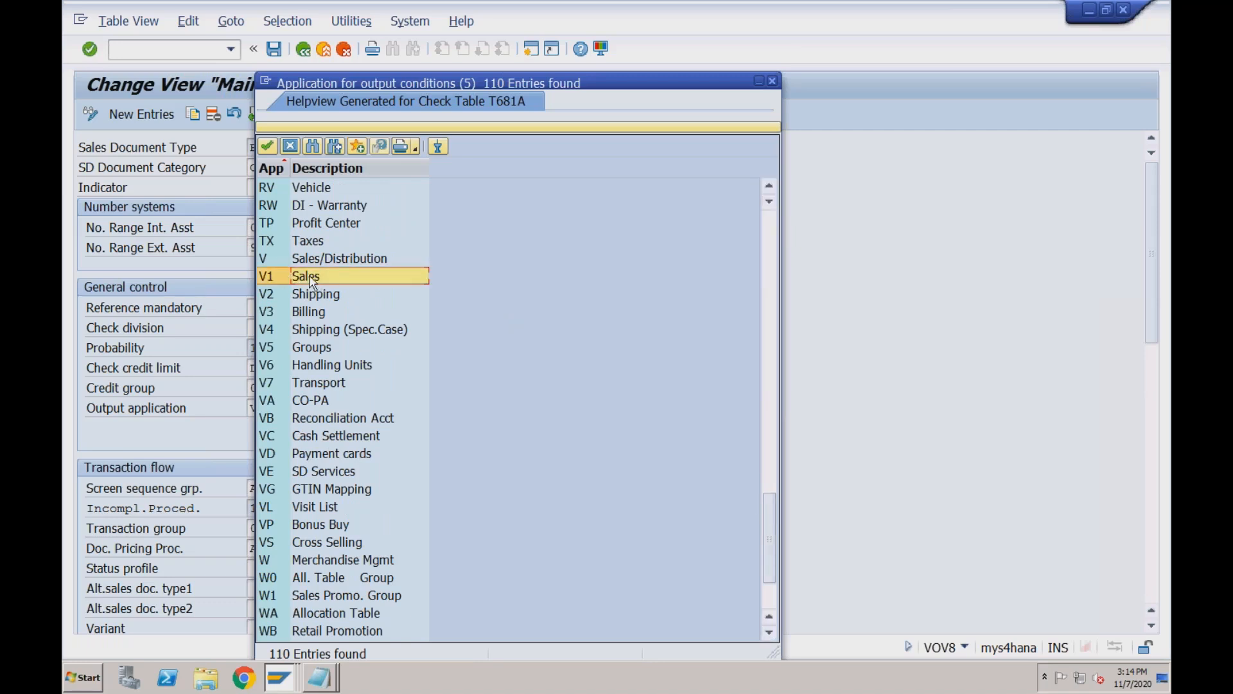
pyautogui.click(773, 82)
pyautogui.click(530, 49)
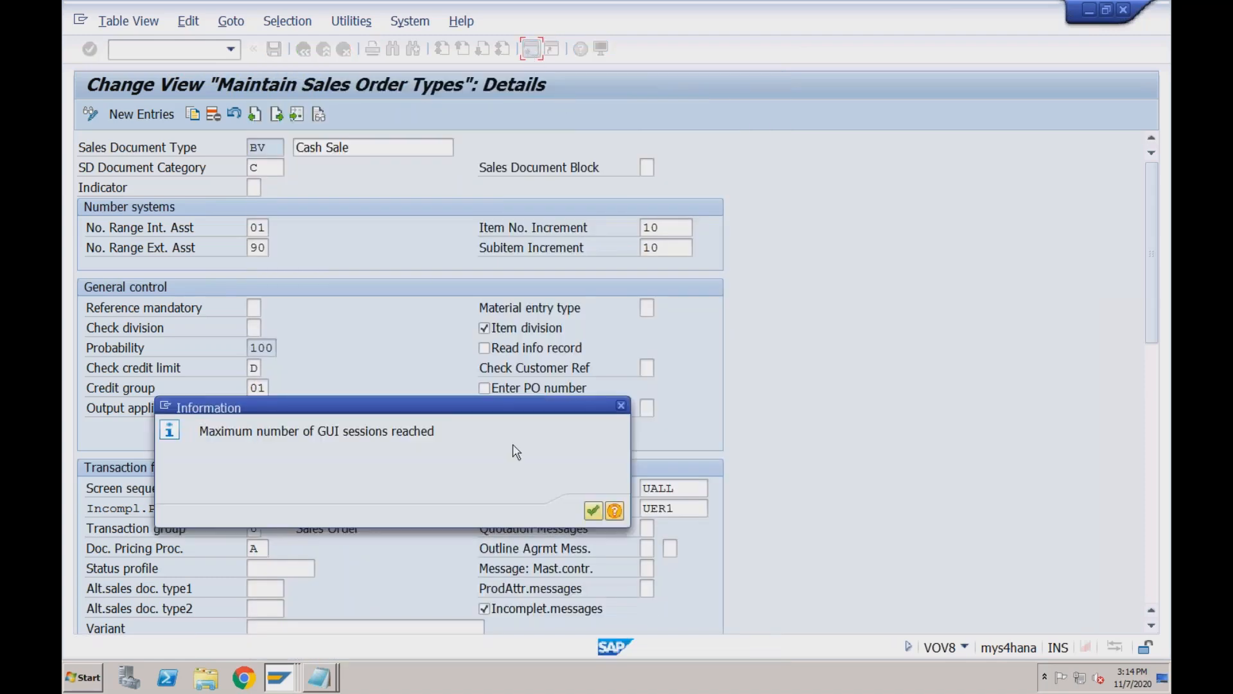
# Dismiss the maximum-sessions message, switch to the G/L account window and start SPRO.
pyautogui.click(592, 511)
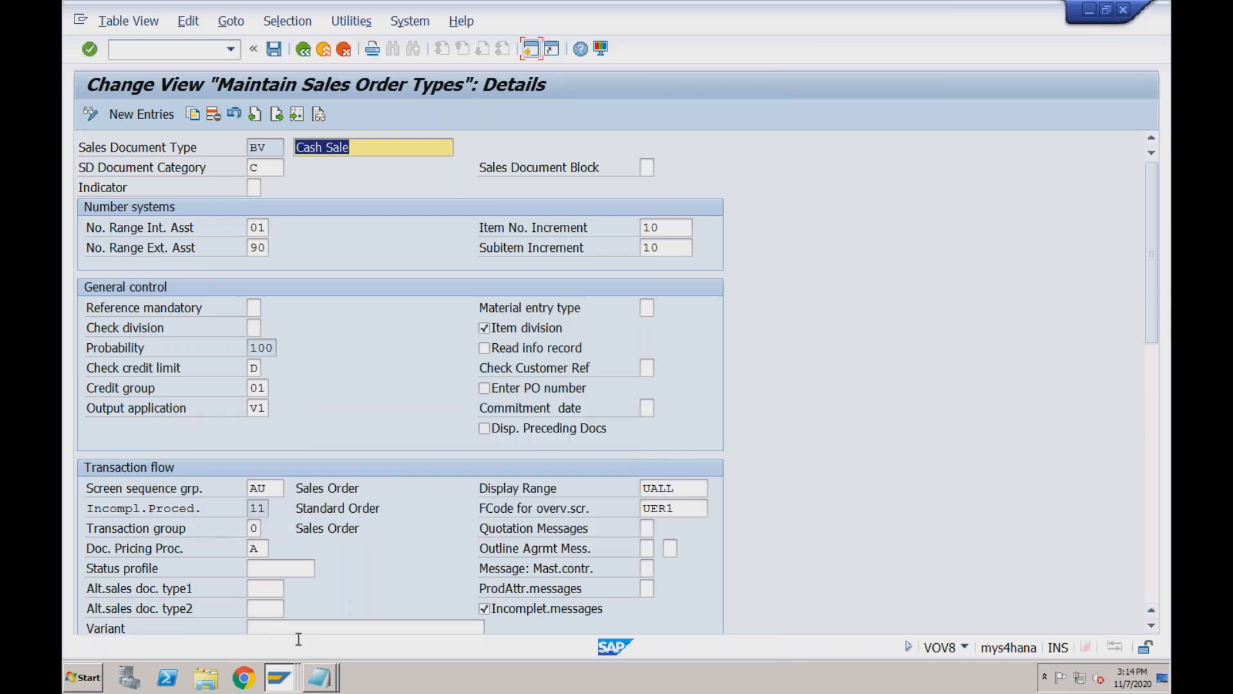
pyautogui.click(283, 675)
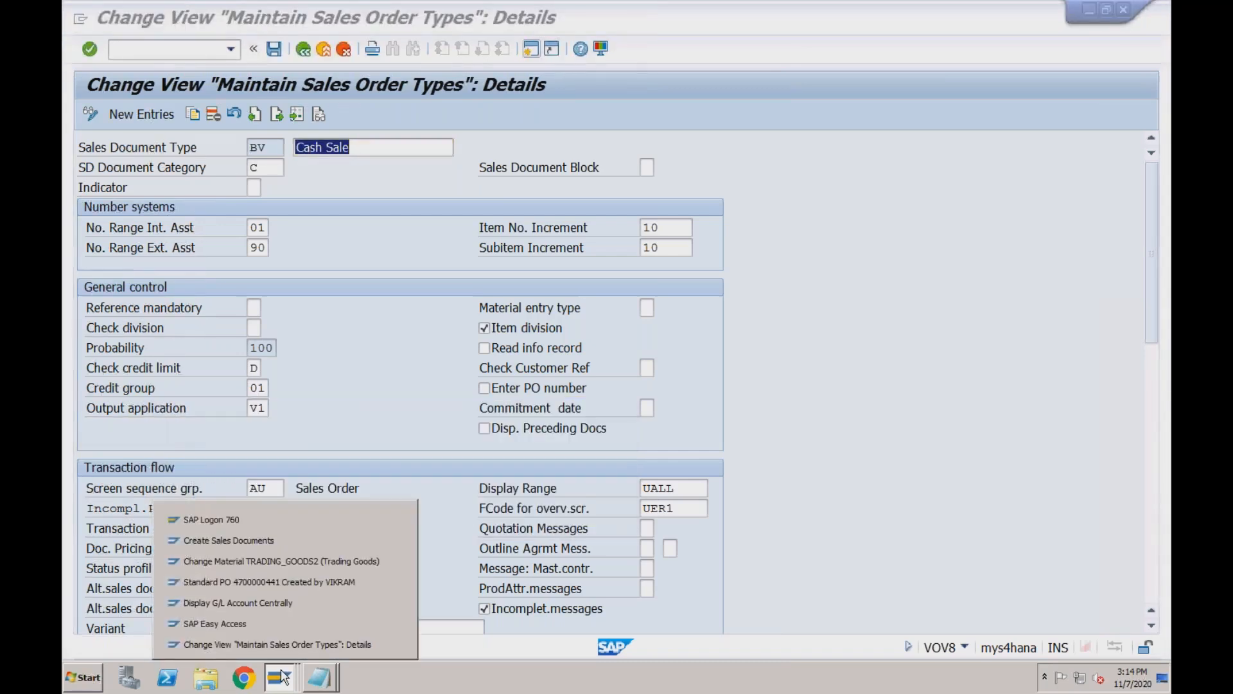
pyautogui.click(272, 603)
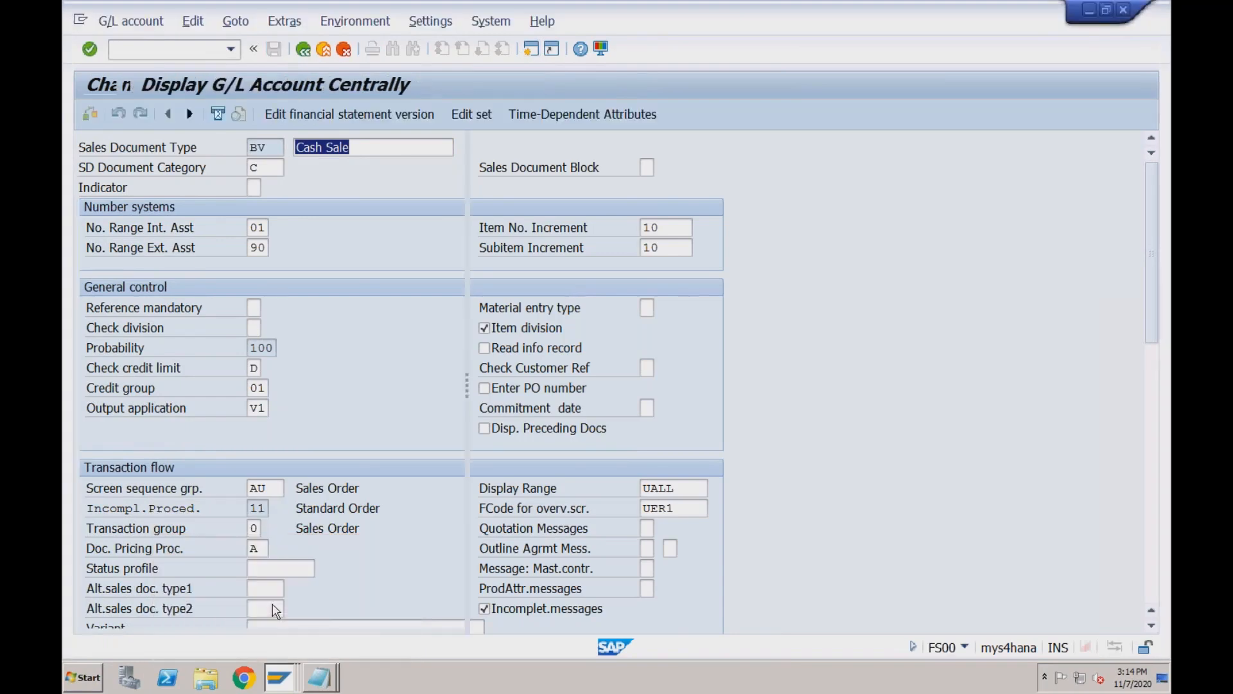
pyautogui.click(198, 51)
pyautogui.write('/nspro')
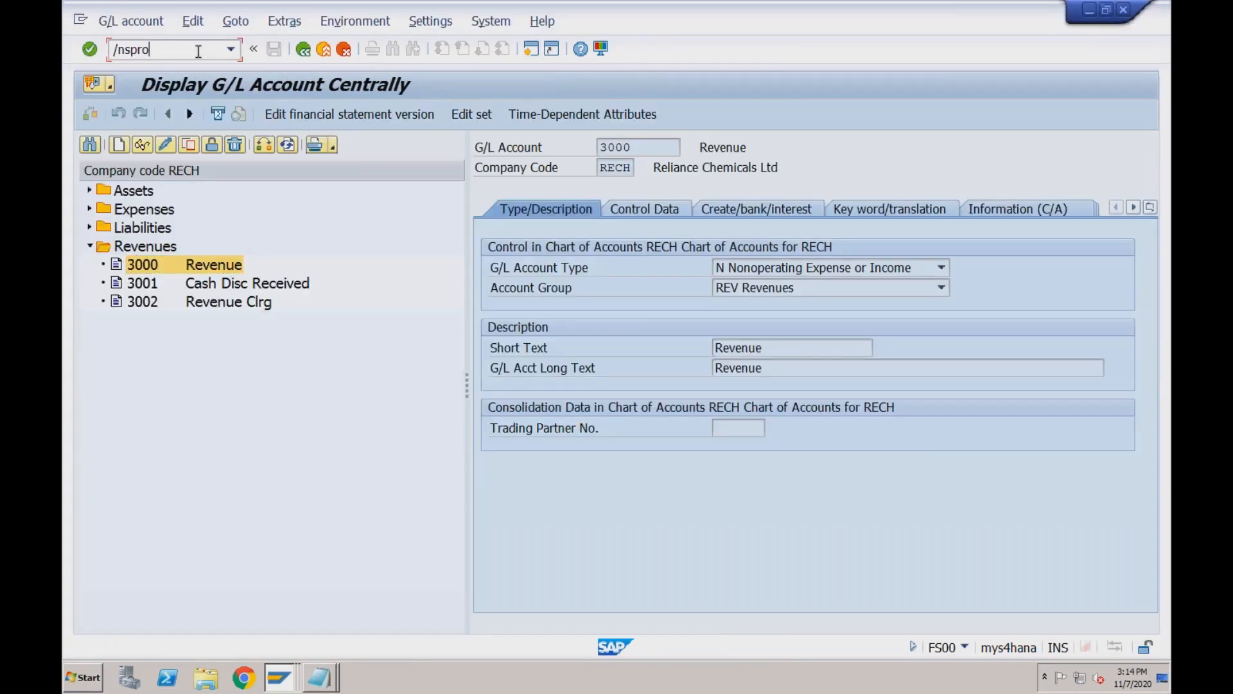
pyautogui.press('Return')
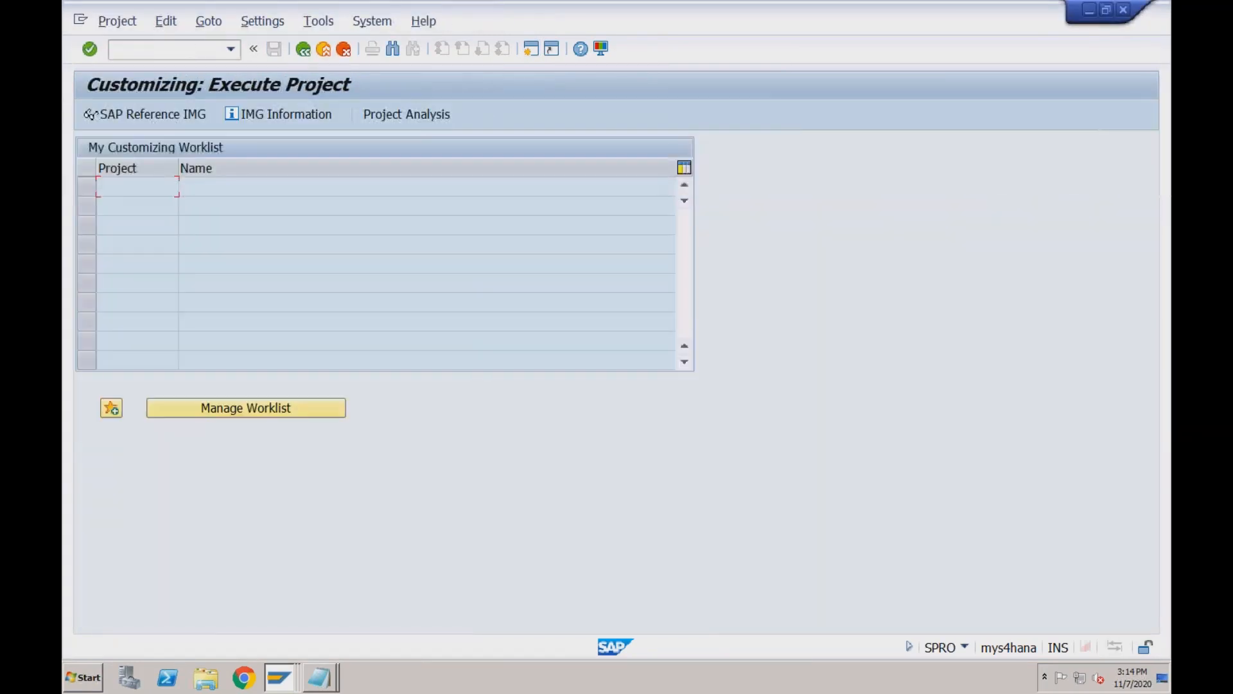
# In the SAP Reference IMG, expand down to Sales Document Header and run Define Sales Document Types.
pyautogui.click(162, 121)
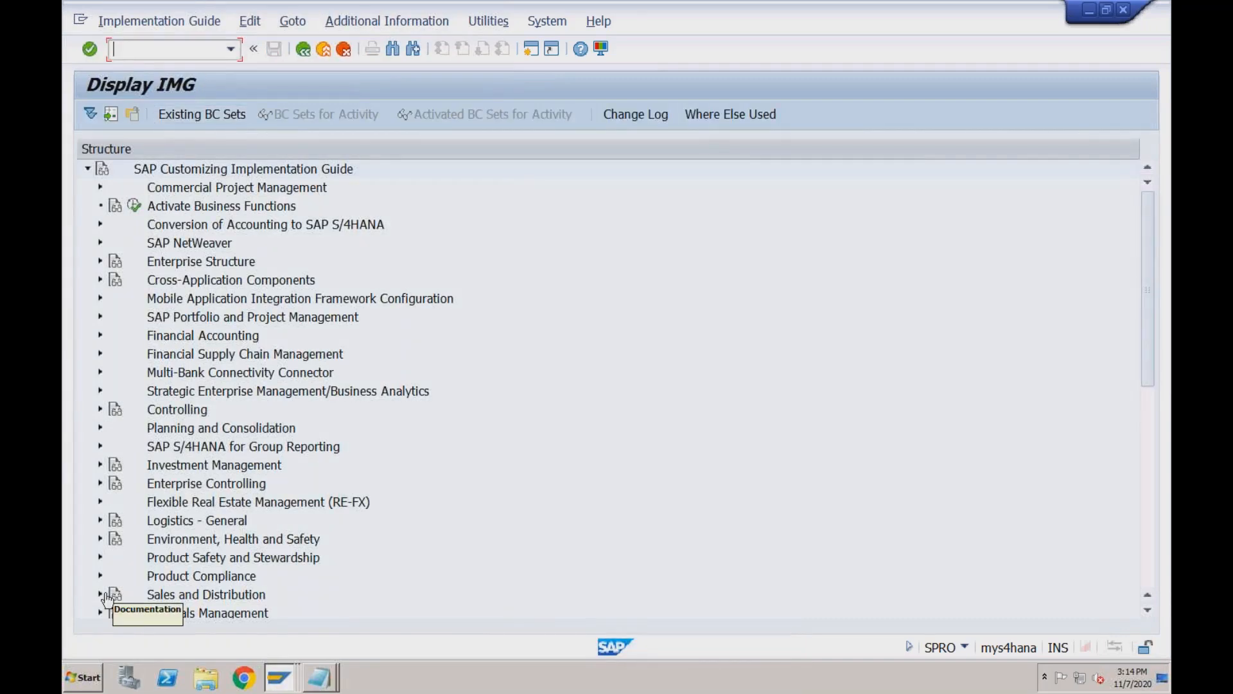
pyautogui.click(113, 592)
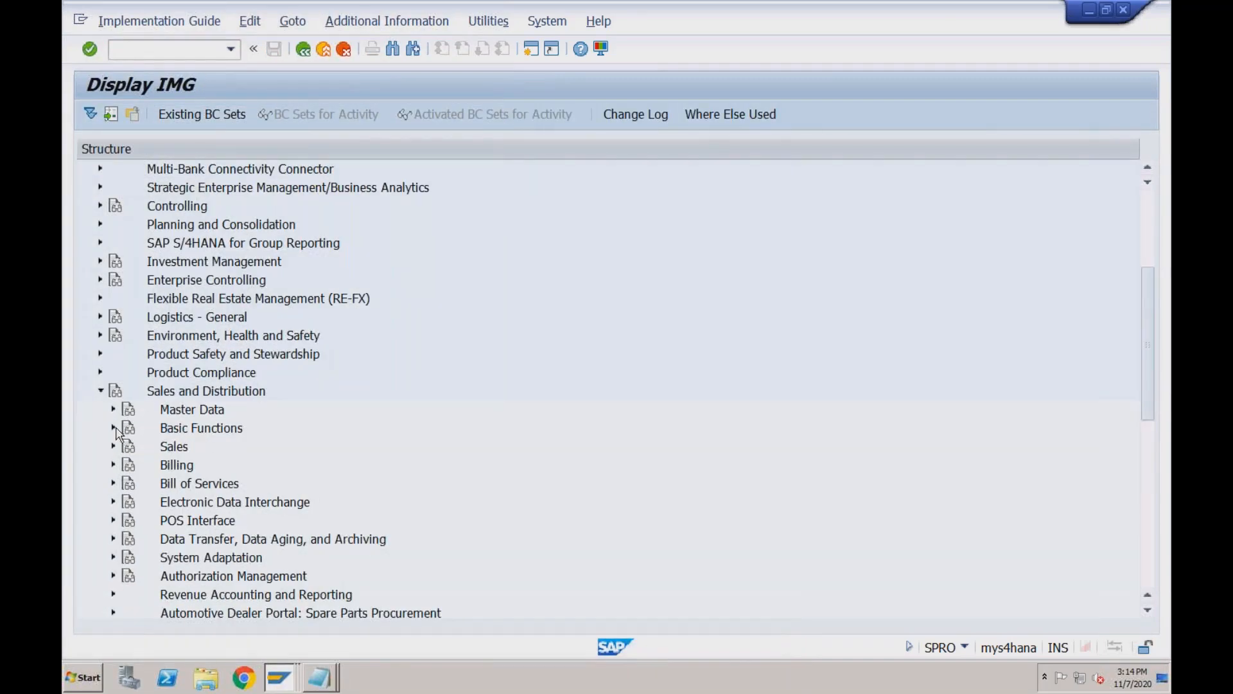
pyautogui.click(113, 447)
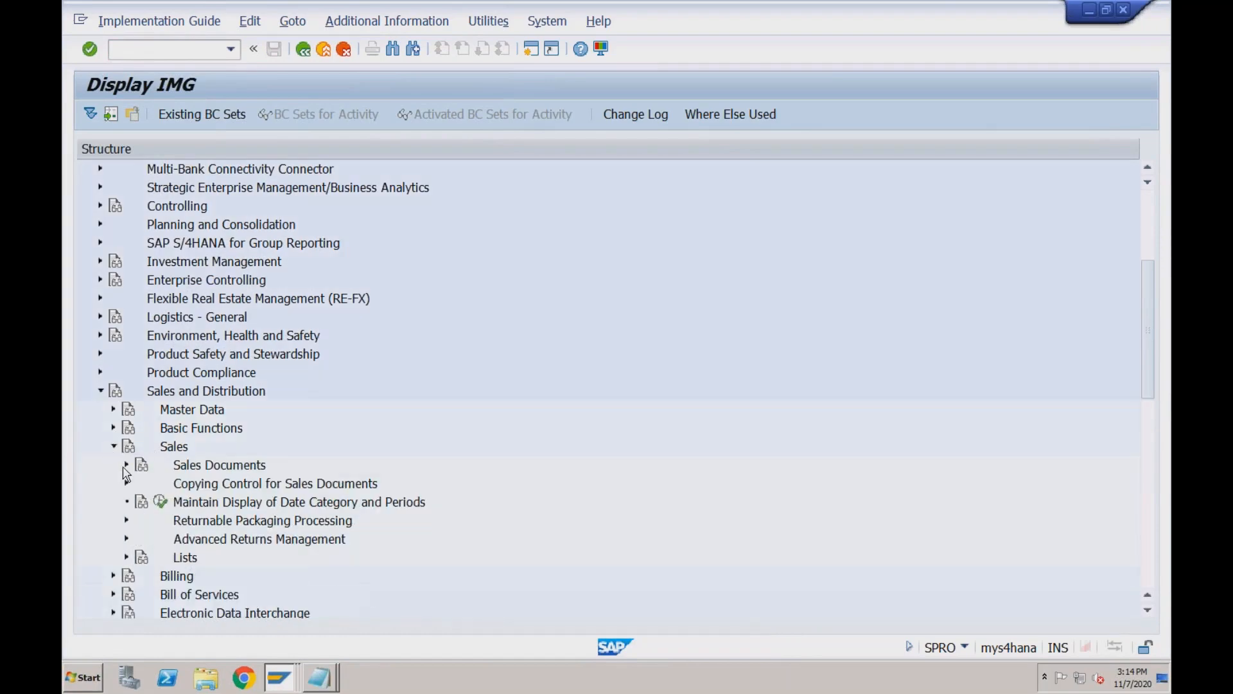
pyautogui.click(127, 465)
pyautogui.click(139, 354)
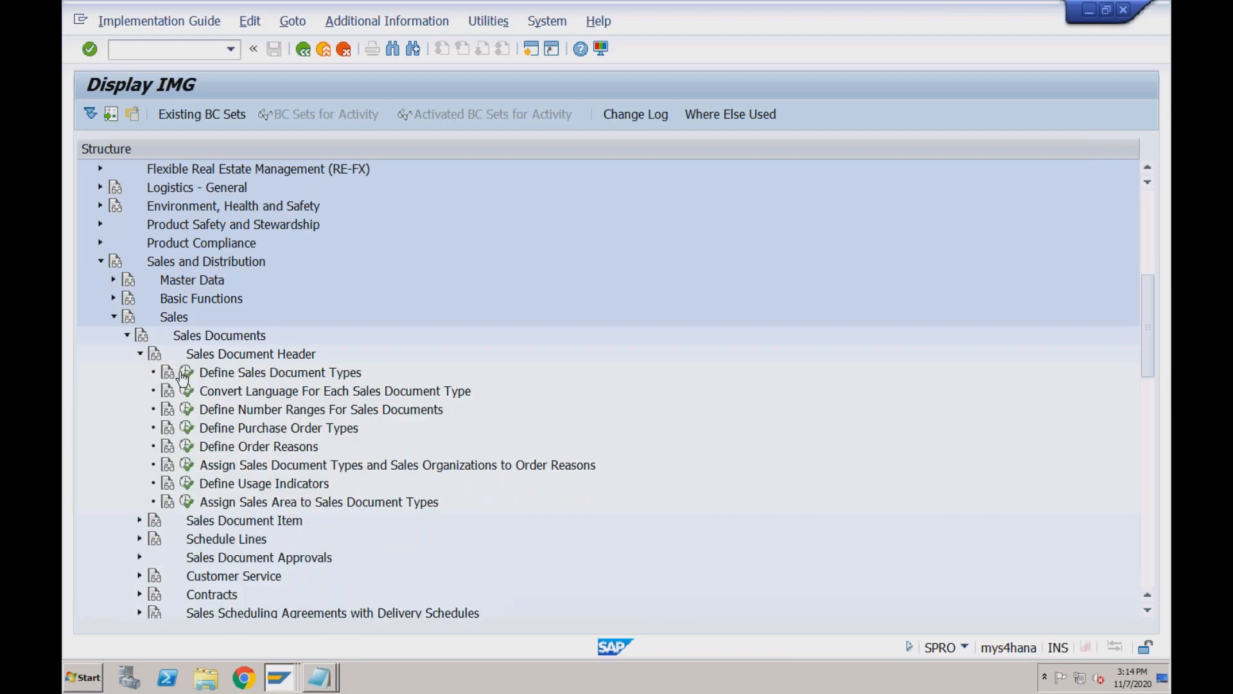
pyautogui.click(187, 372)
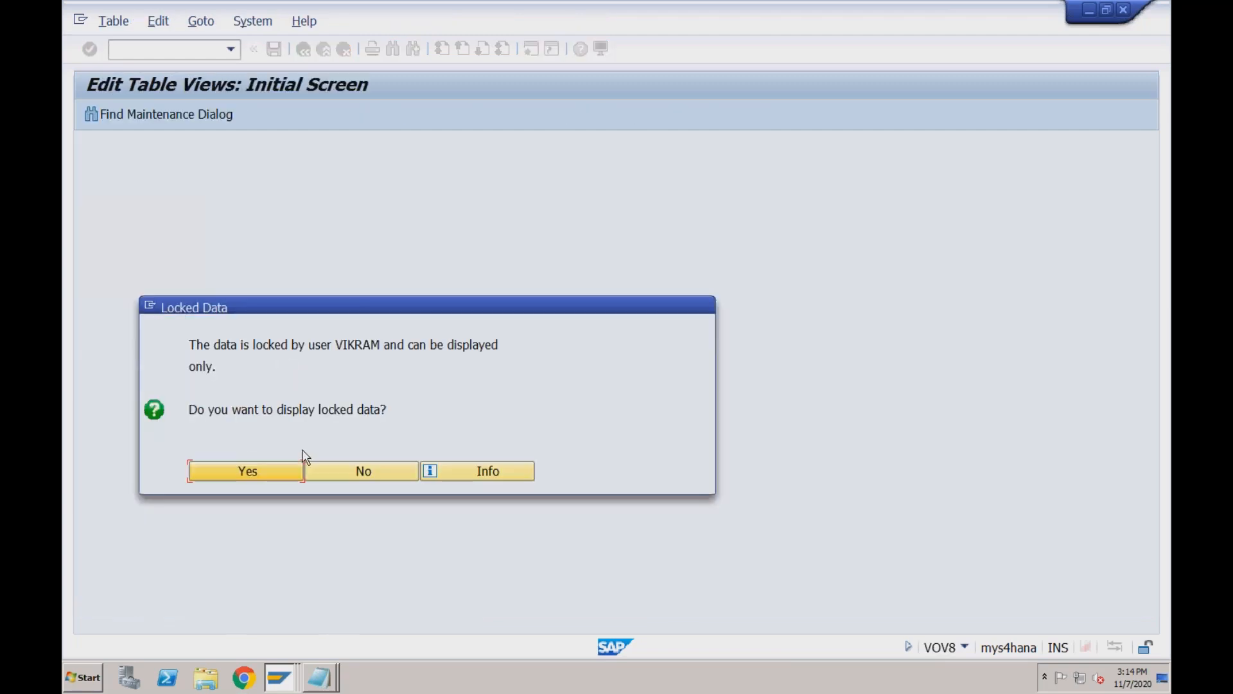
# Display the locked sales document types anyway and open order type OR's details.
pyautogui.click(268, 468)
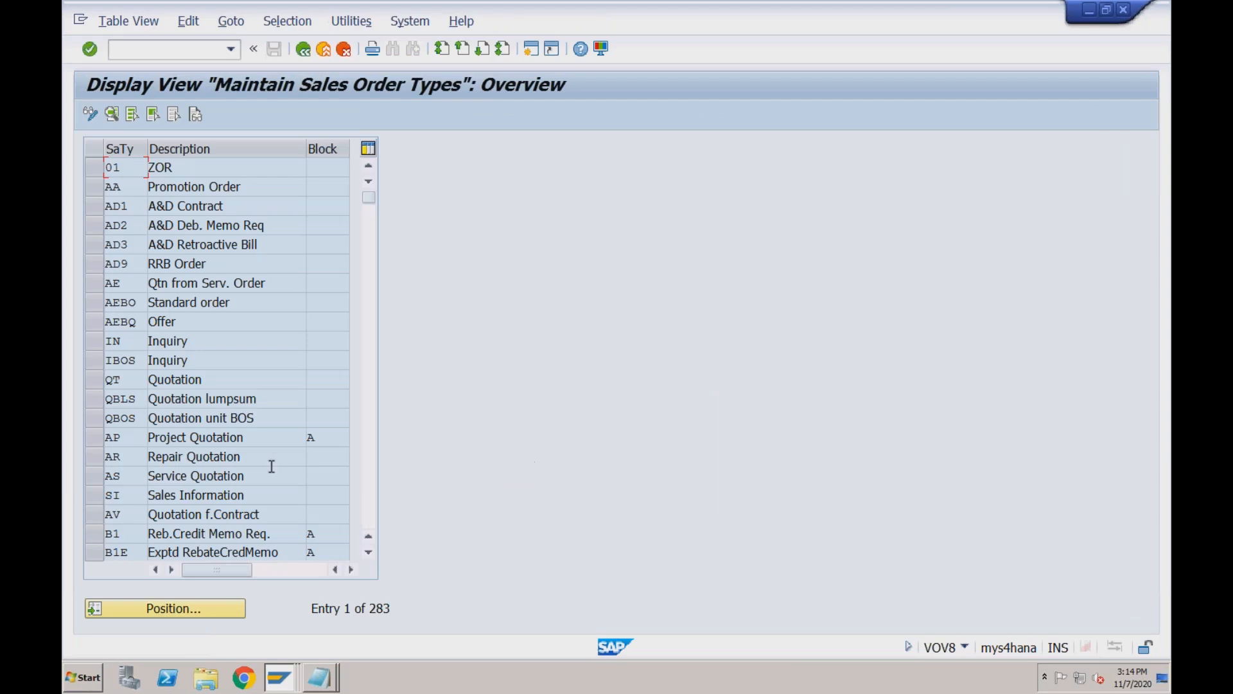
pyautogui.click(202, 616)
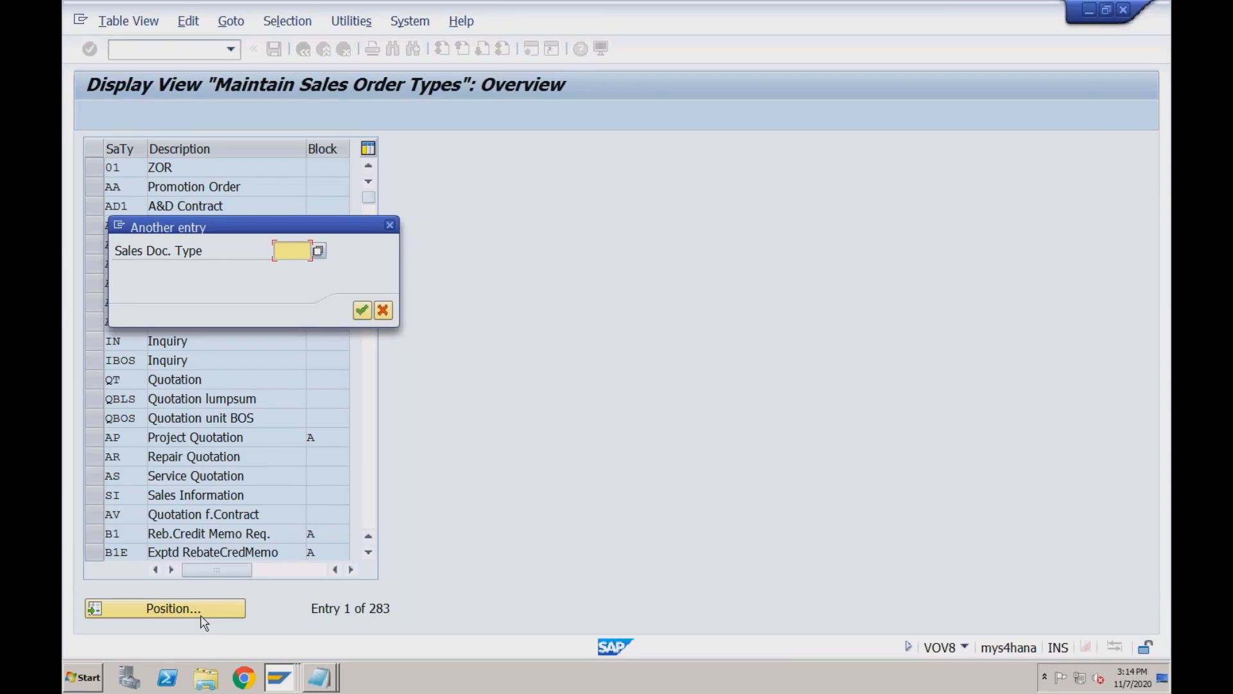
pyautogui.write('OR')
pyautogui.press('Return')
pyautogui.press('F2')
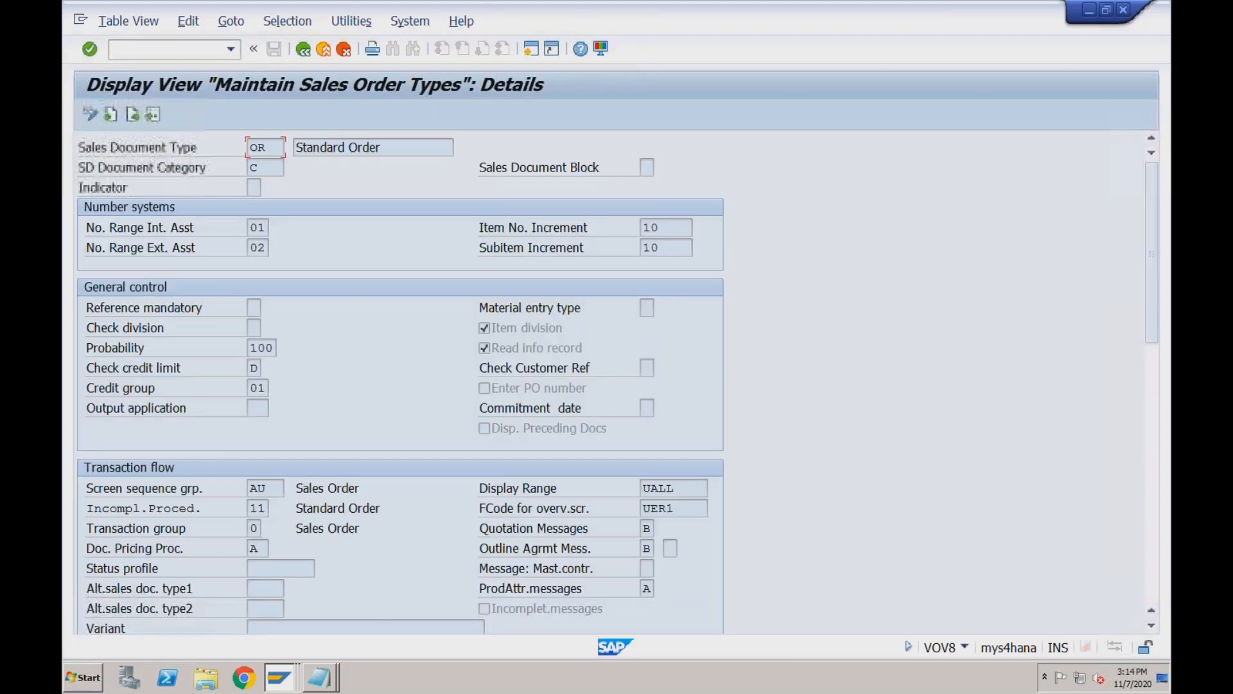
# Scroll through OR's shipping and billing settings, checking delivery type LF, then return to the top.
pyautogui.click(259, 407)
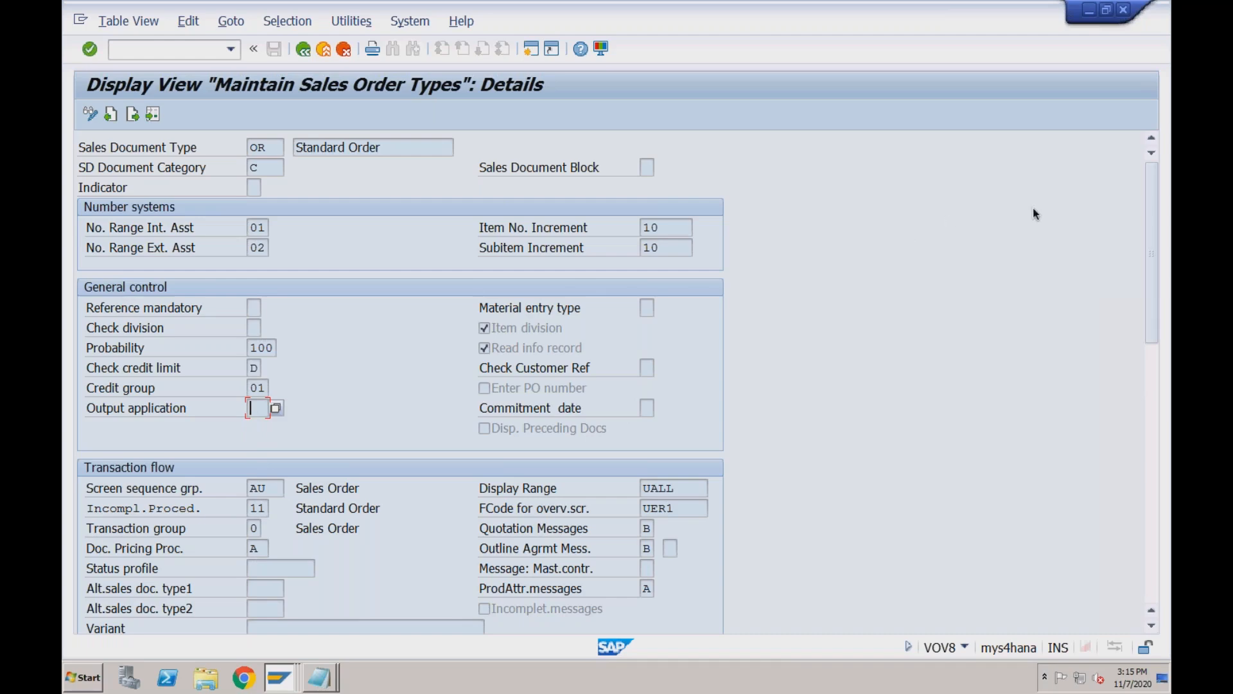
pyautogui.click(1149, 361)
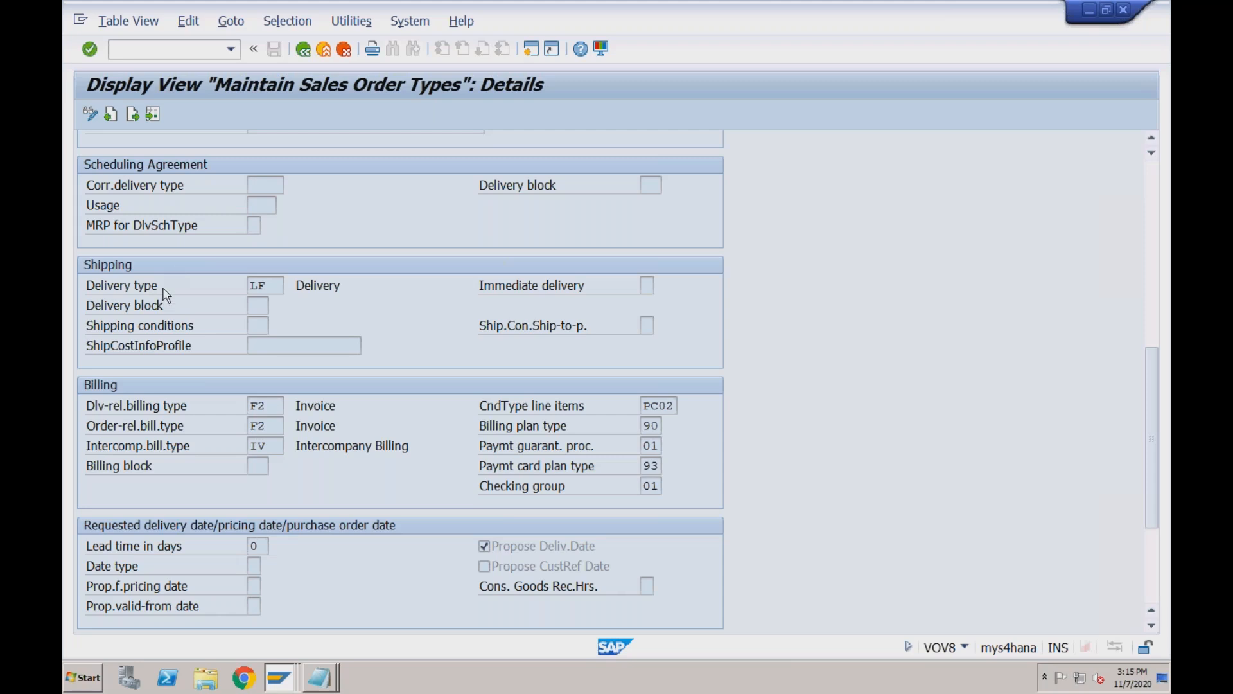
pyautogui.click(273, 289)
pyautogui.click(1150, 200)
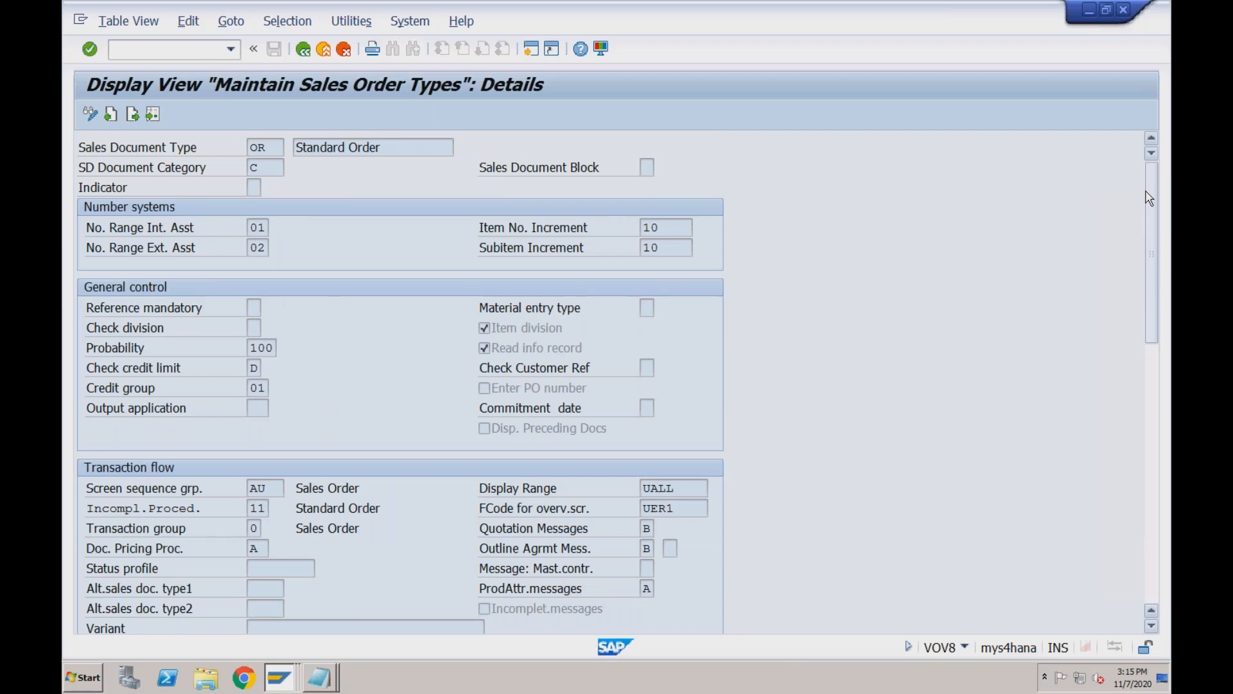
pyautogui.click(274, 675)
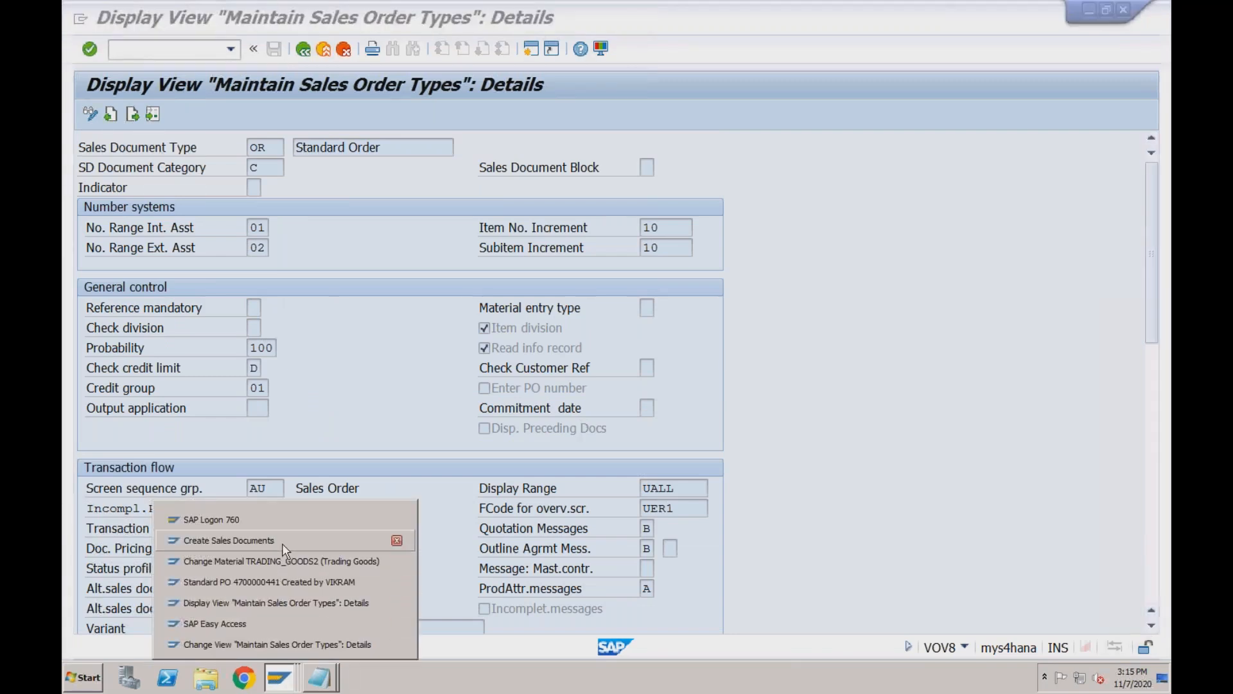
# In the editable BV settings, review delivery type BV, shipping condition 01 and immediate delivery X.
pyautogui.click(276, 642)
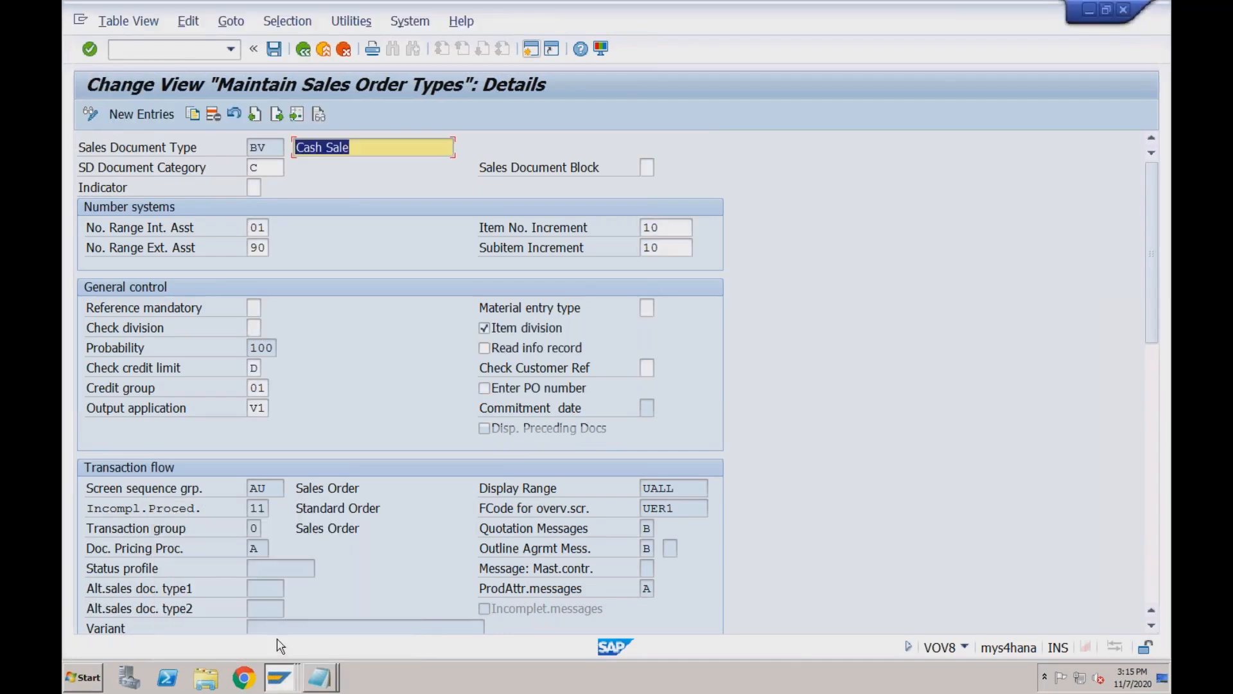
pyautogui.click(1150, 453)
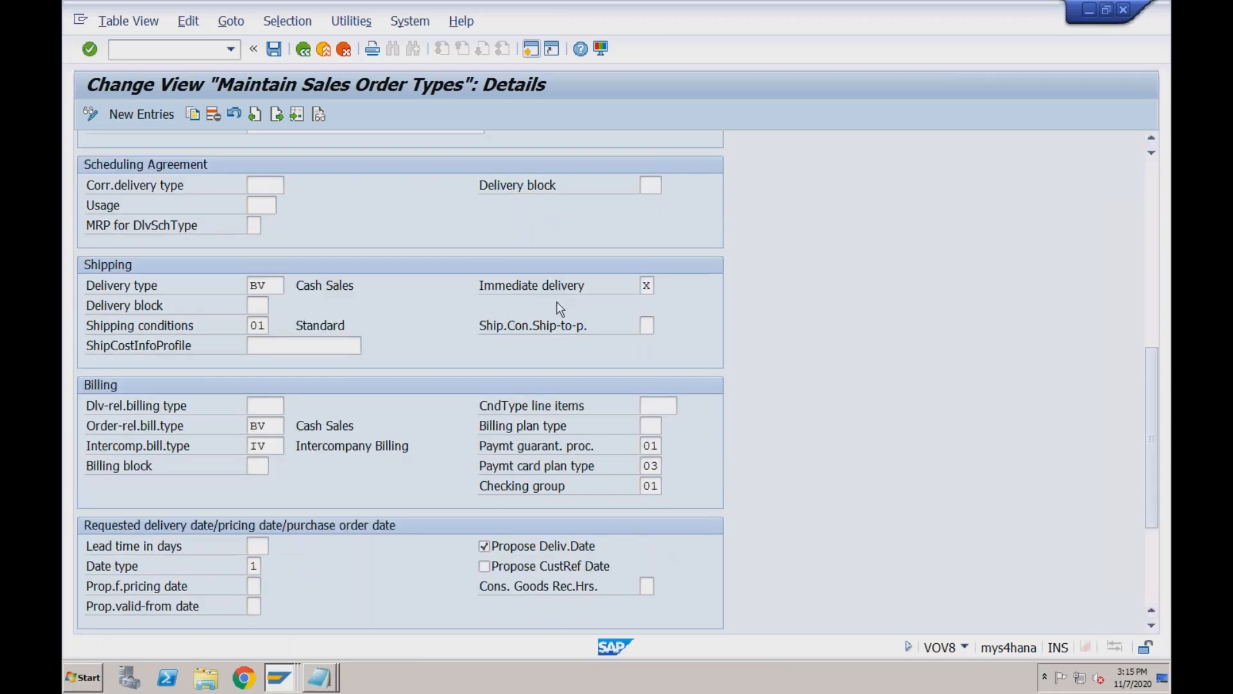
pyautogui.click(269, 286)
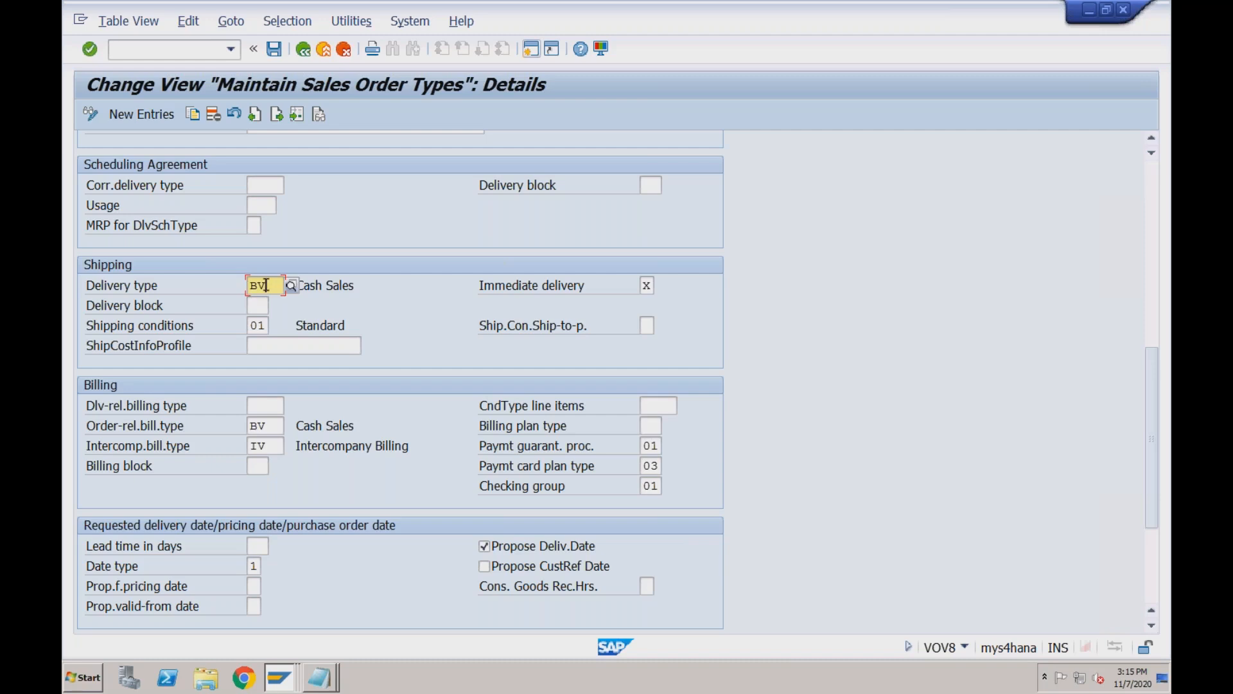
pyautogui.click(267, 325)
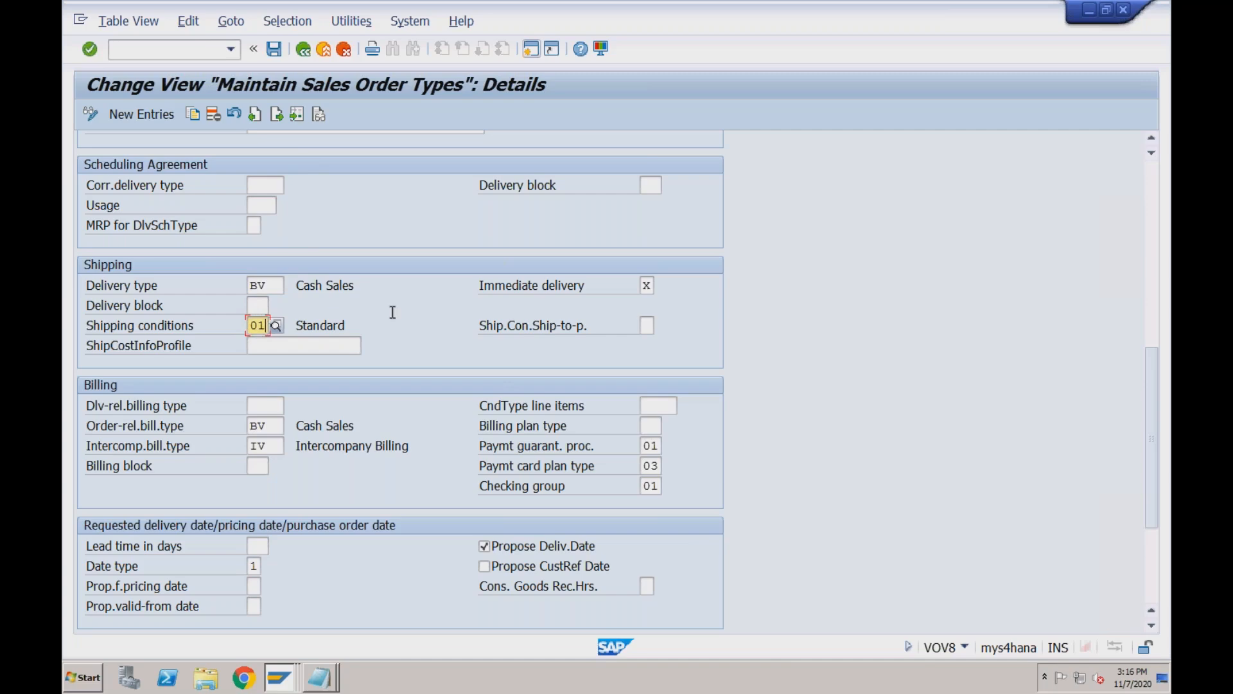
pyautogui.click(650, 284)
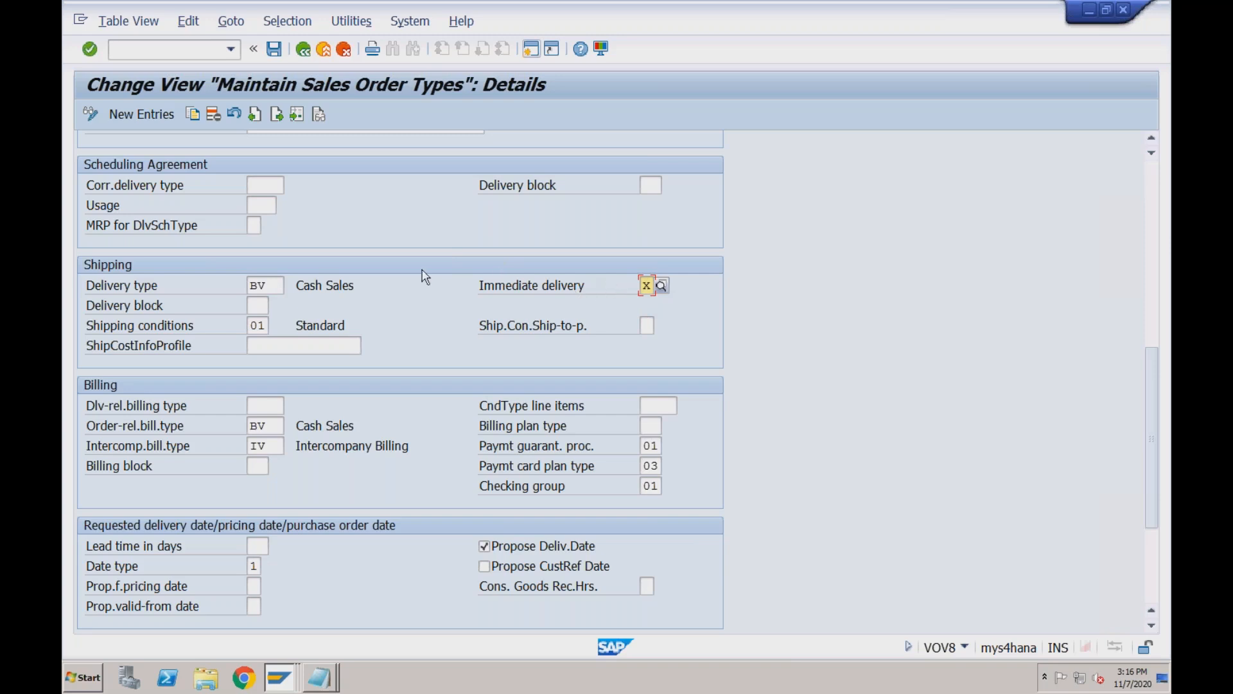
# Compare BV's blank delivery-related billing type with its order-related billing type BV.
pyautogui.click(281, 285)
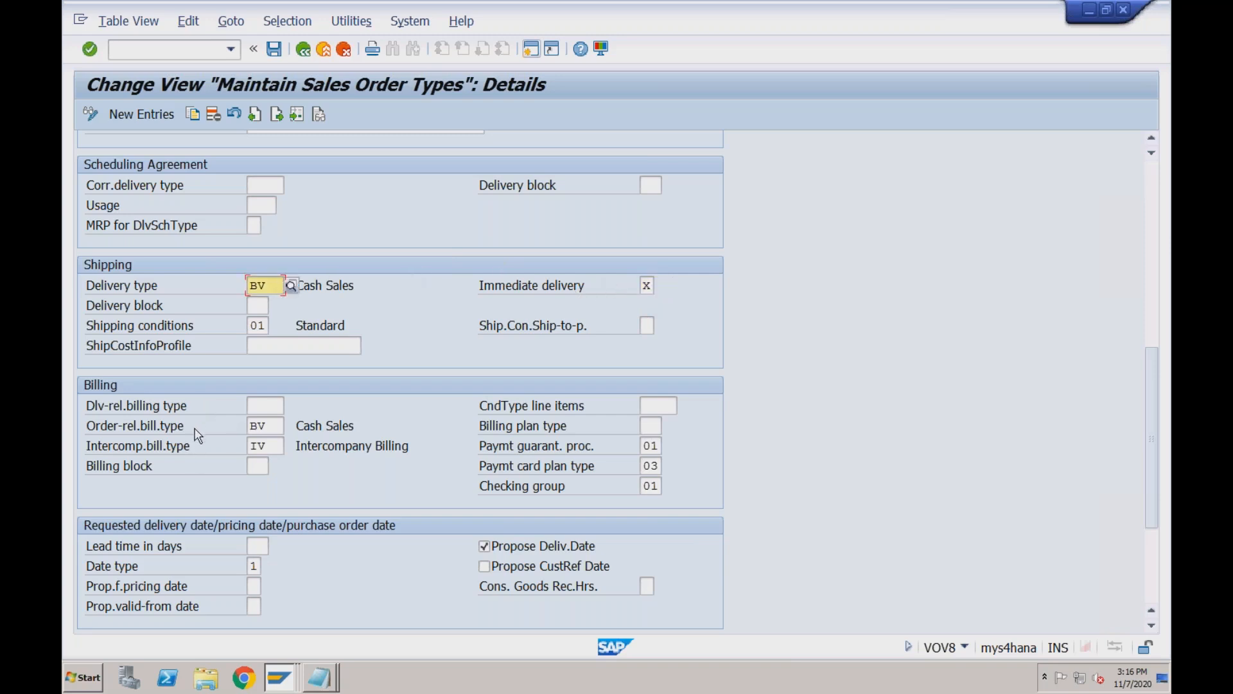
pyautogui.click(259, 406)
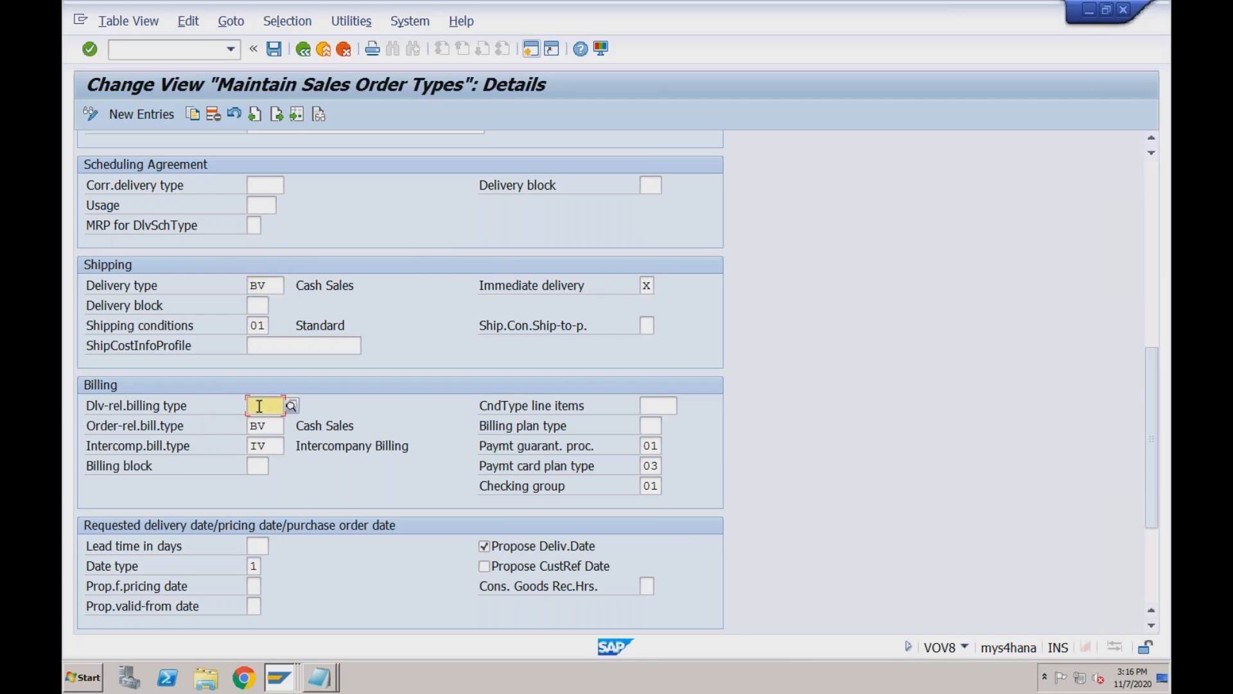
pyautogui.click(270, 425)
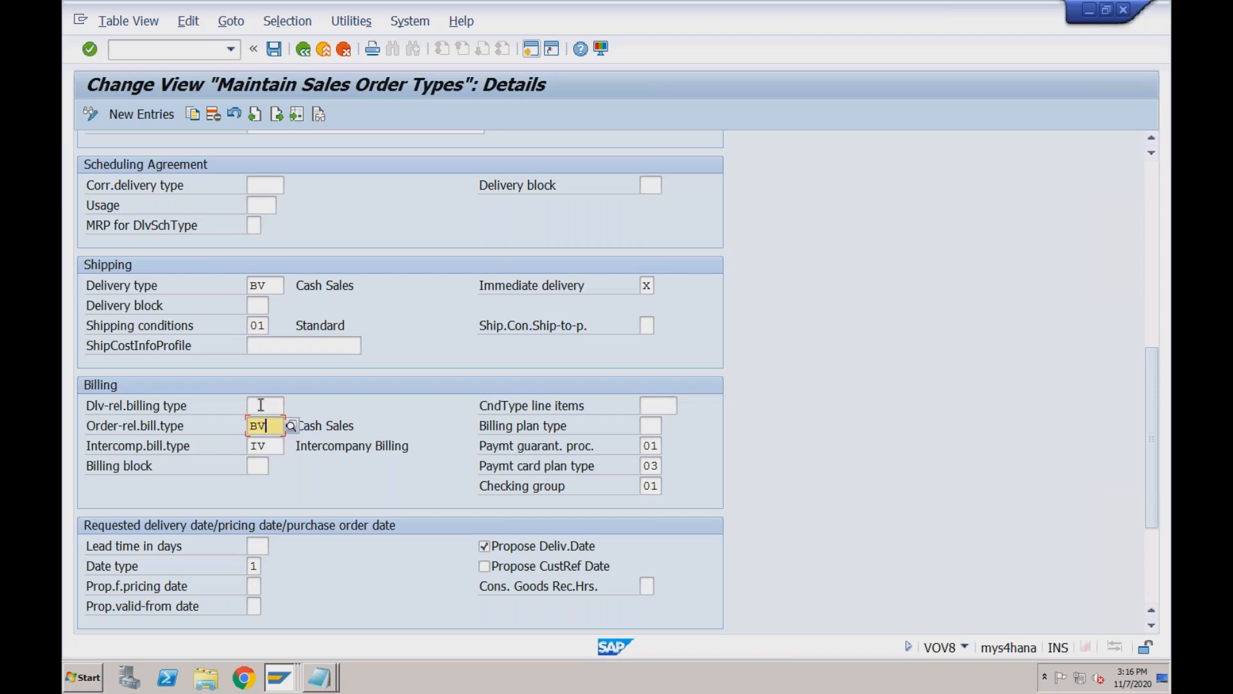
pyautogui.click(260, 405)
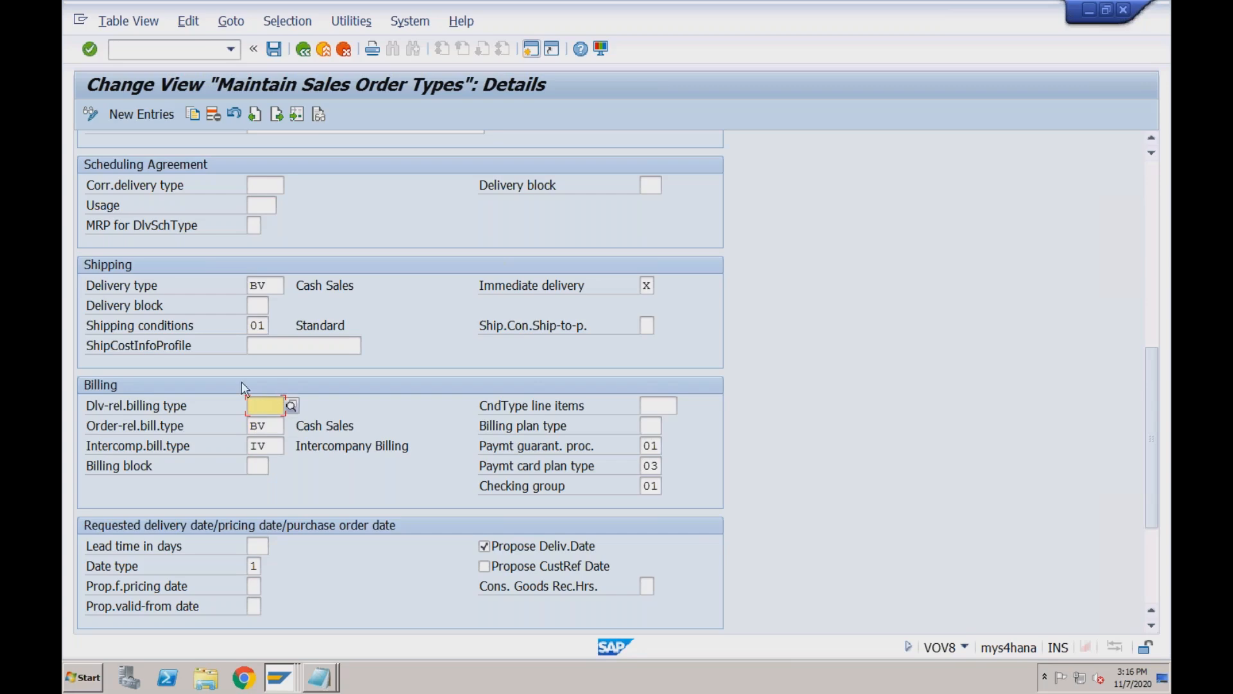
pyautogui.click(264, 425)
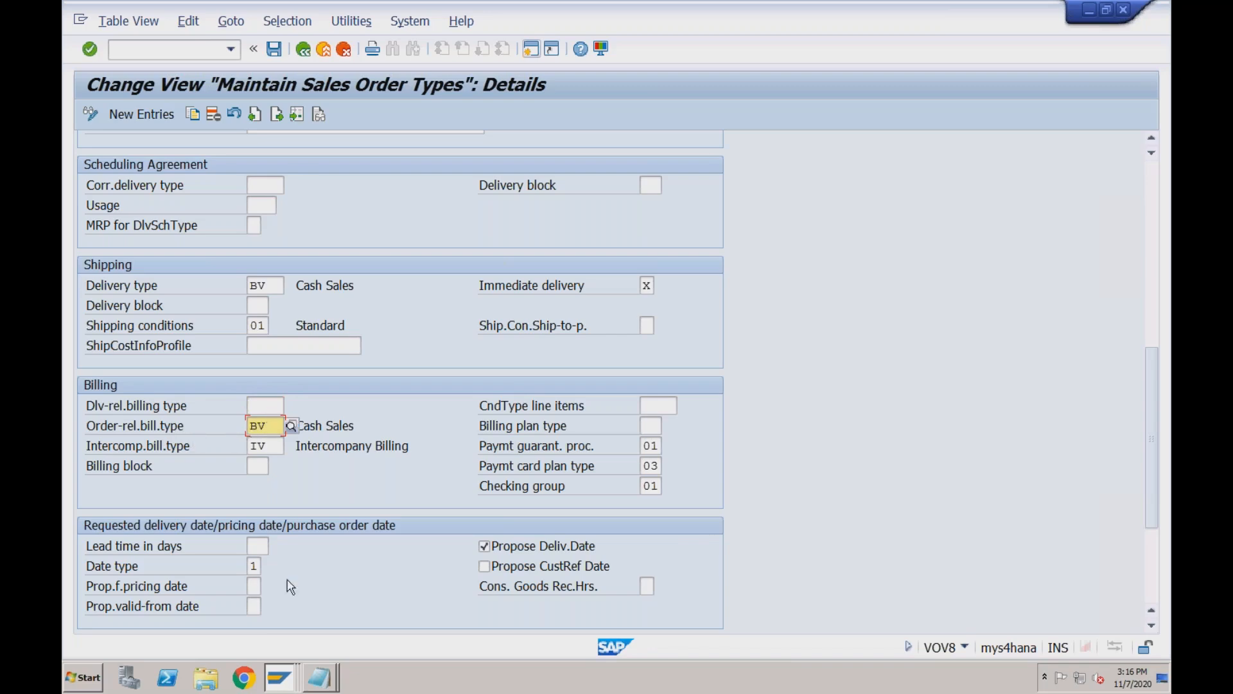
pyautogui.click(276, 680)
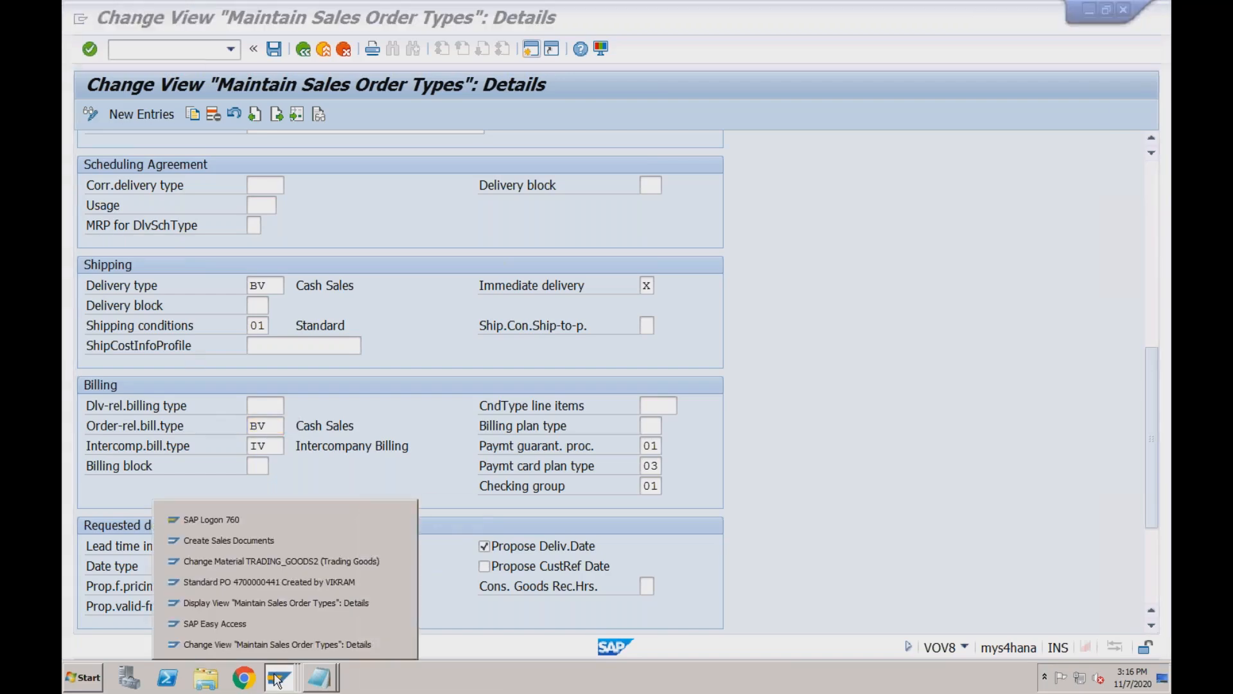
# In the OR display session, check delivery- and order-related billing types F2 and the billing block.
pyautogui.click(285, 601)
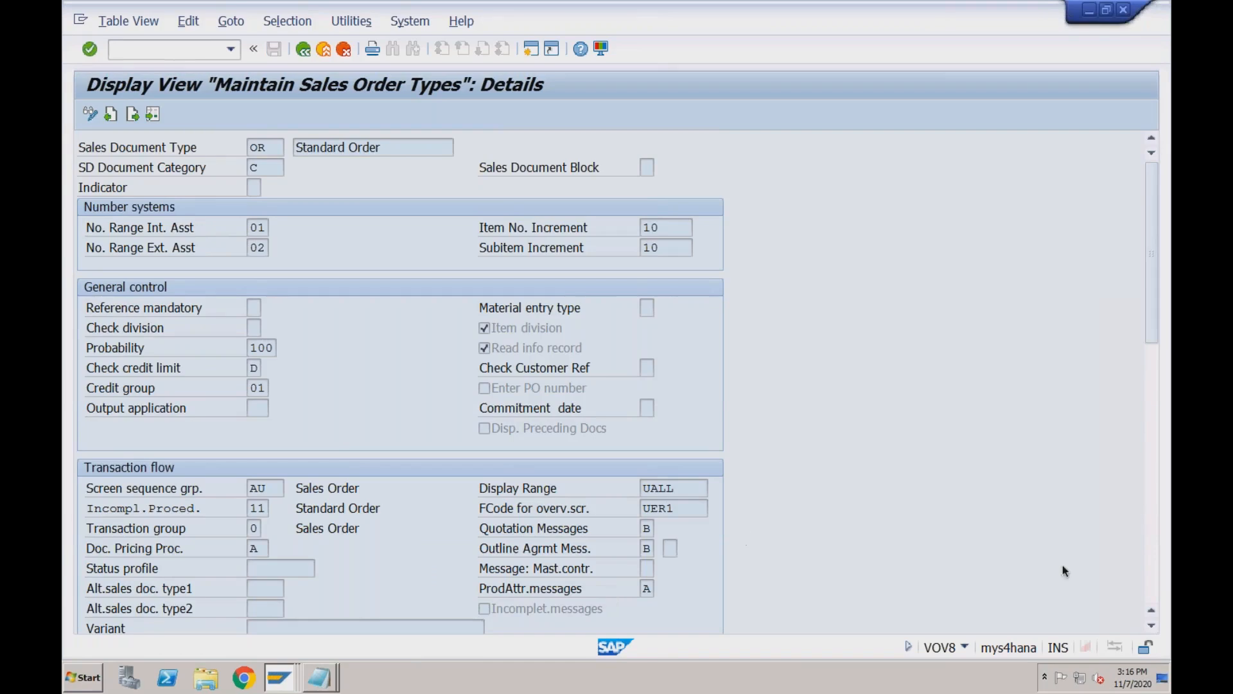
pyautogui.click(1150, 535)
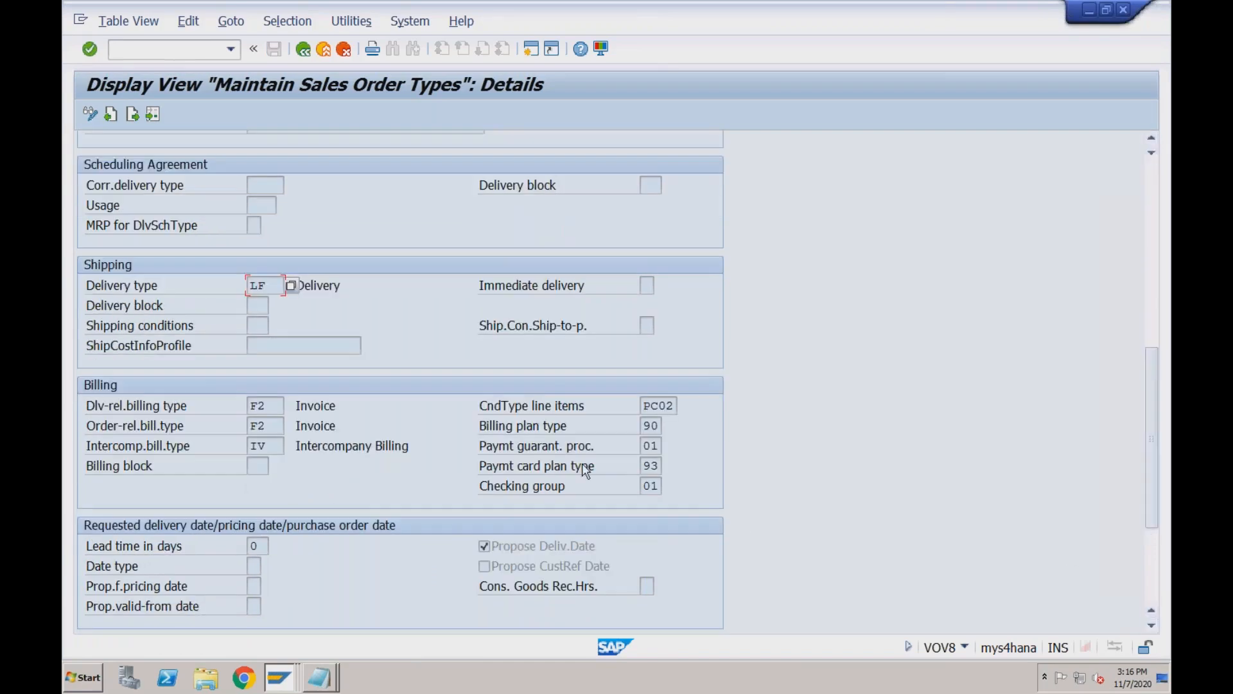
pyautogui.click(272, 409)
pyautogui.click(272, 426)
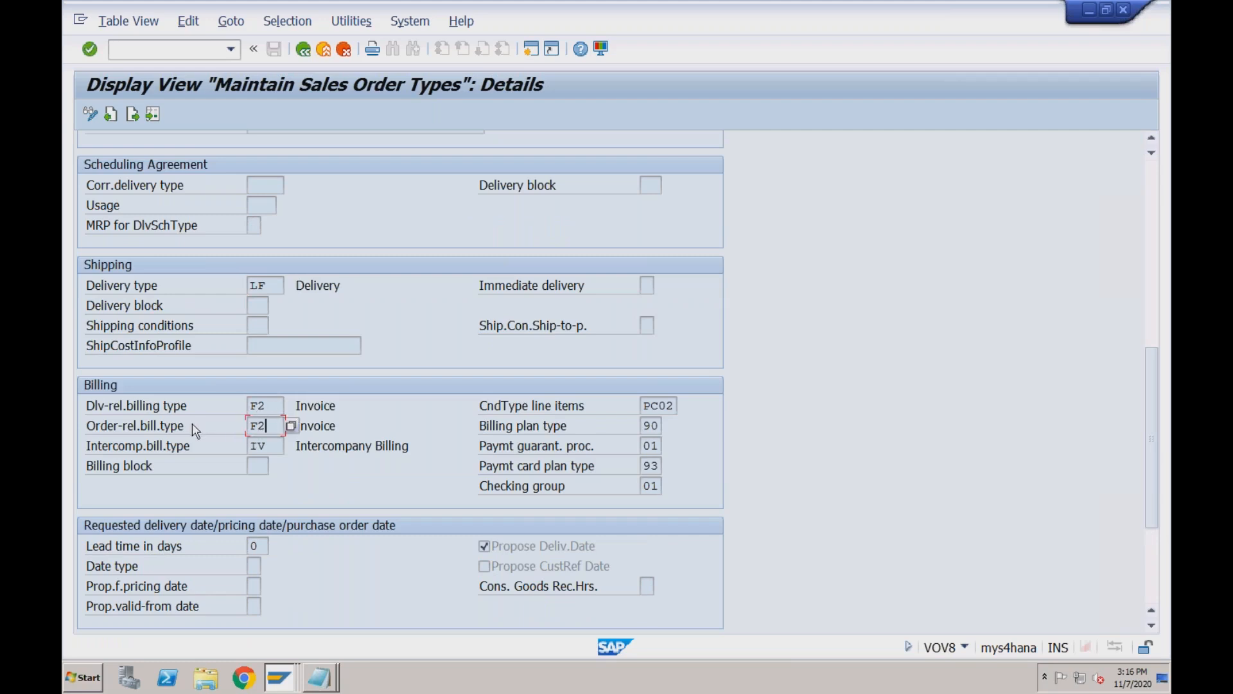
pyautogui.click(270, 406)
pyautogui.click(258, 467)
# Scroll back to the top of the OR settings and check sales document type OR.
pyautogui.scroll(-3, 1149, 566)
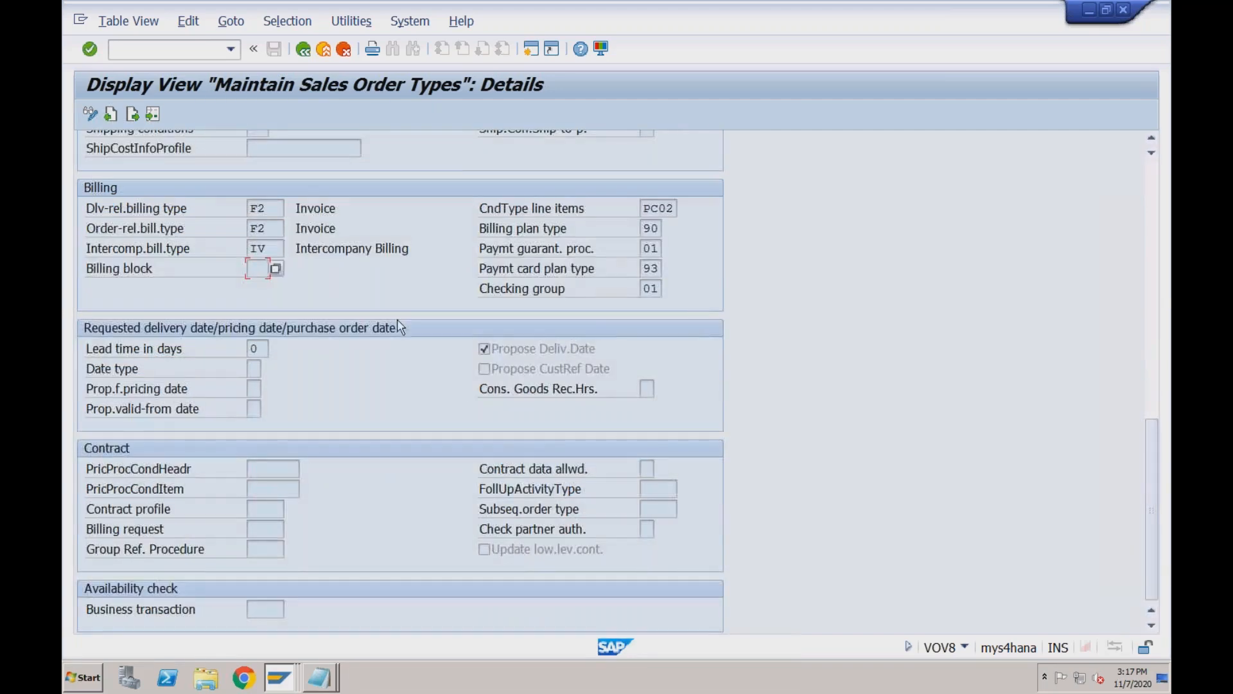
pyautogui.click(1154, 182)
pyautogui.click(1155, 182)
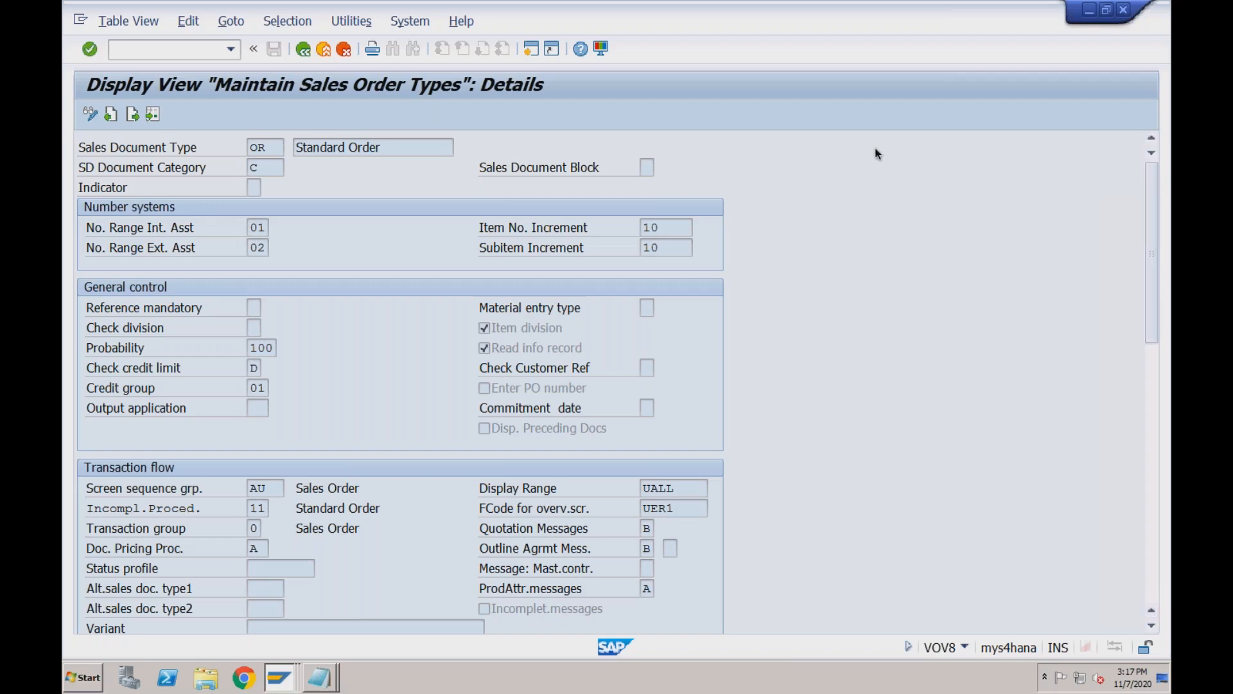
pyautogui.click(271, 149)
pyautogui.click(279, 678)
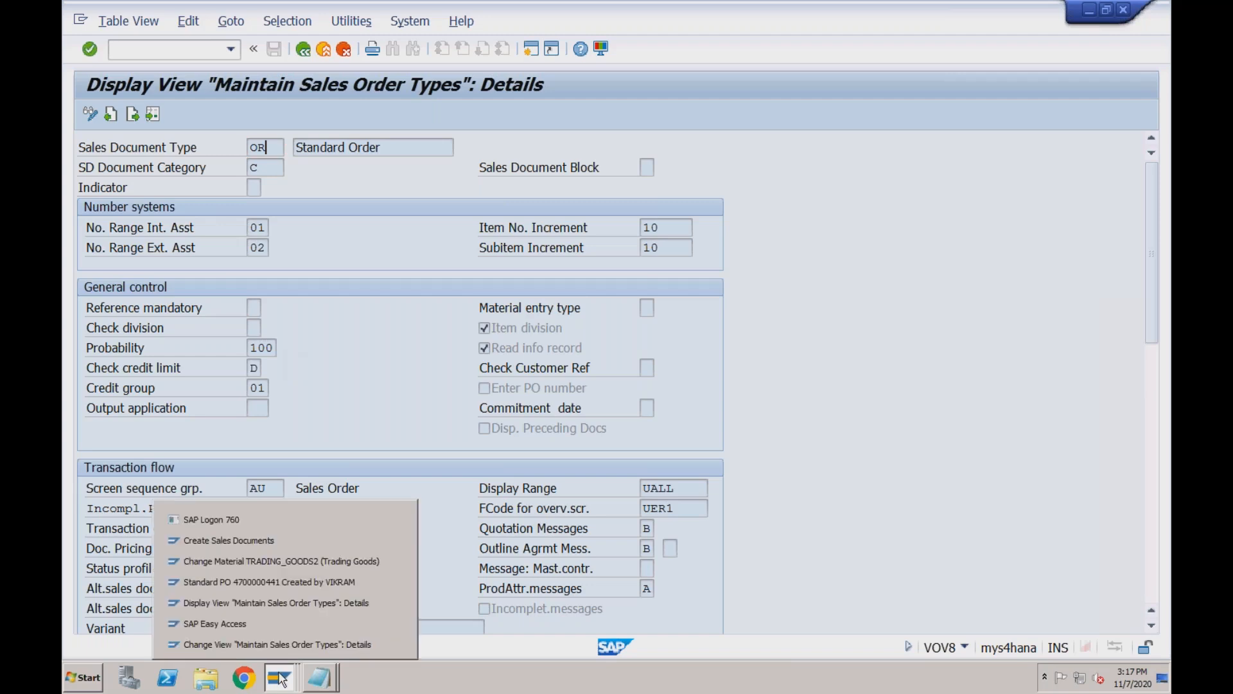
# In VA01, enter order type BV with sales area RECH / 02 / R1.
pyautogui.click(280, 543)
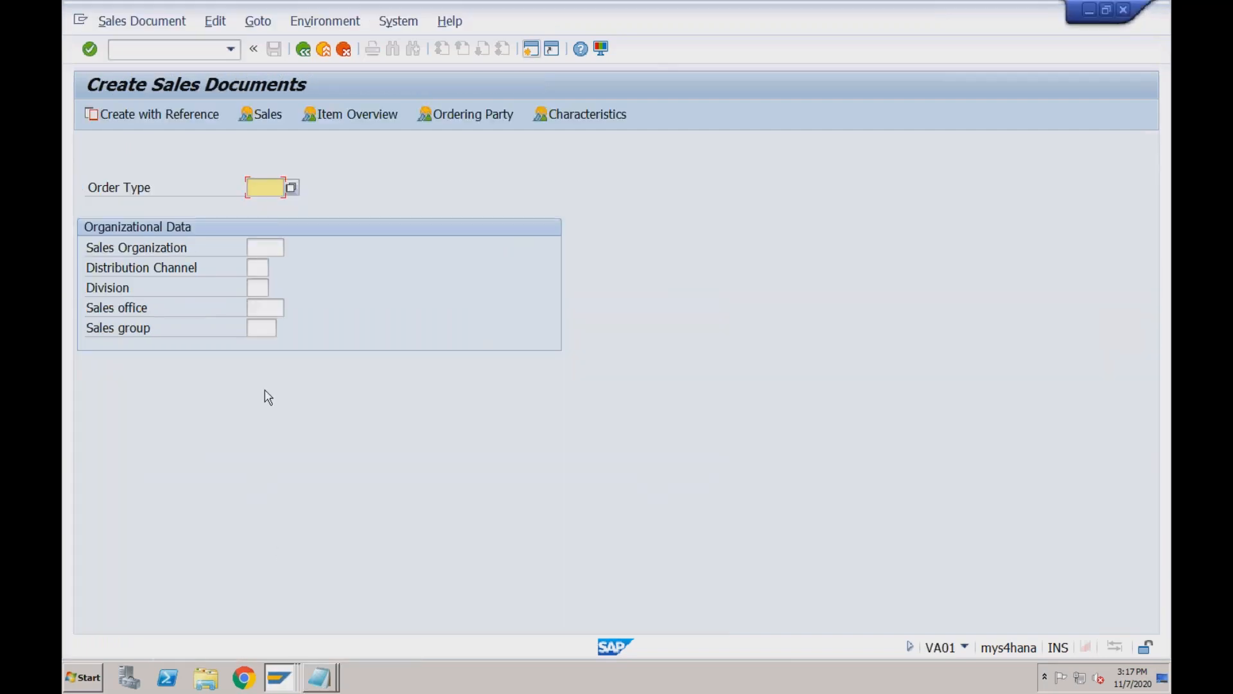
pyautogui.click(265, 191)
pyautogui.write('BV')
pyautogui.click(261, 248)
pyautogui.press('Down')
pyautogui.press('Tab')
pyautogui.press('space')
pyautogui.press('Down')
pyautogui.press('Tab')
pyautogui.press('space')
pyautogui.press('Down')
pyautogui.press('Return')
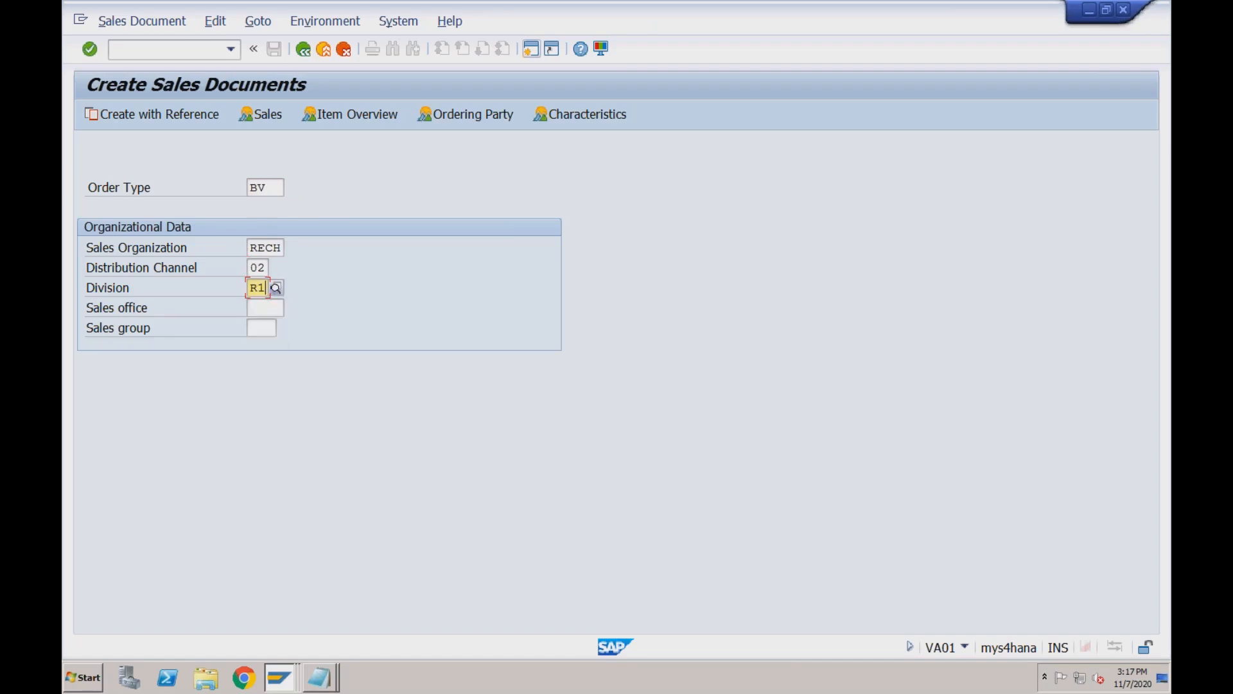
# Proceed to the cash sale overview and fill the sold-to party from input history.
pyautogui.press('Return')
pyautogui.press('space')
pyautogui.press('Down')
pyautogui.press('Return')
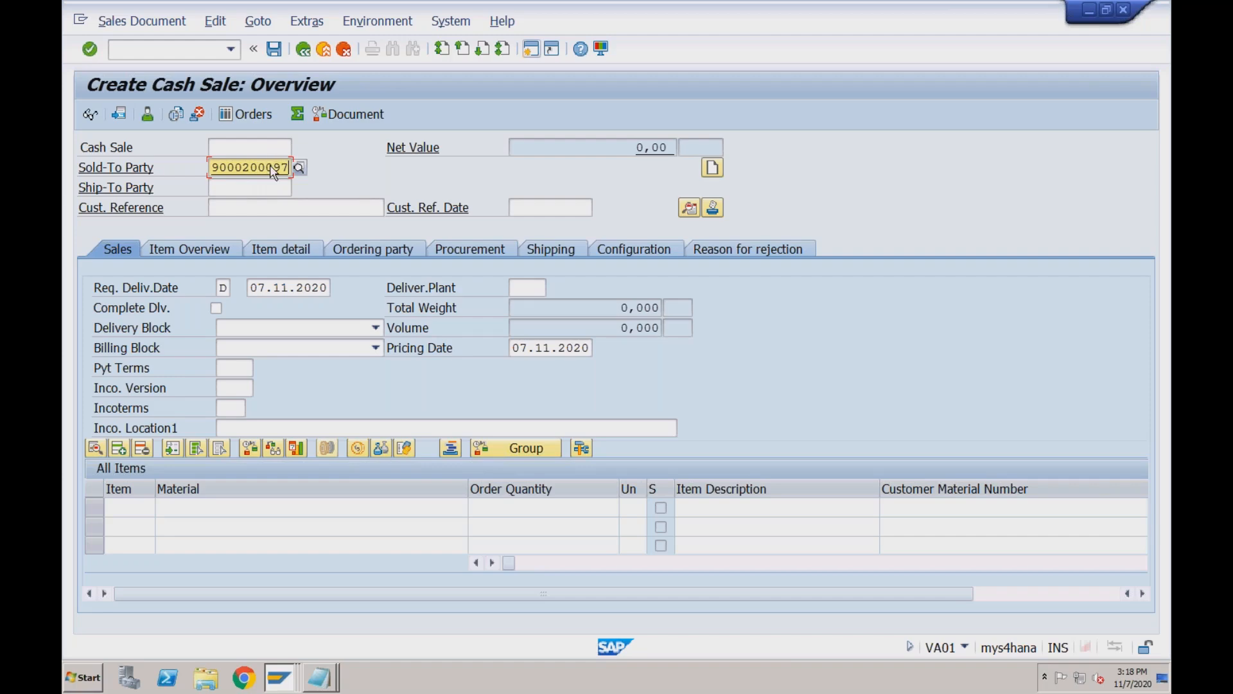
# Set customer reference Test with reference date 13.09.2020.
pyautogui.click(260, 206)
pyautogui.press('Down')
pyautogui.press('Down')
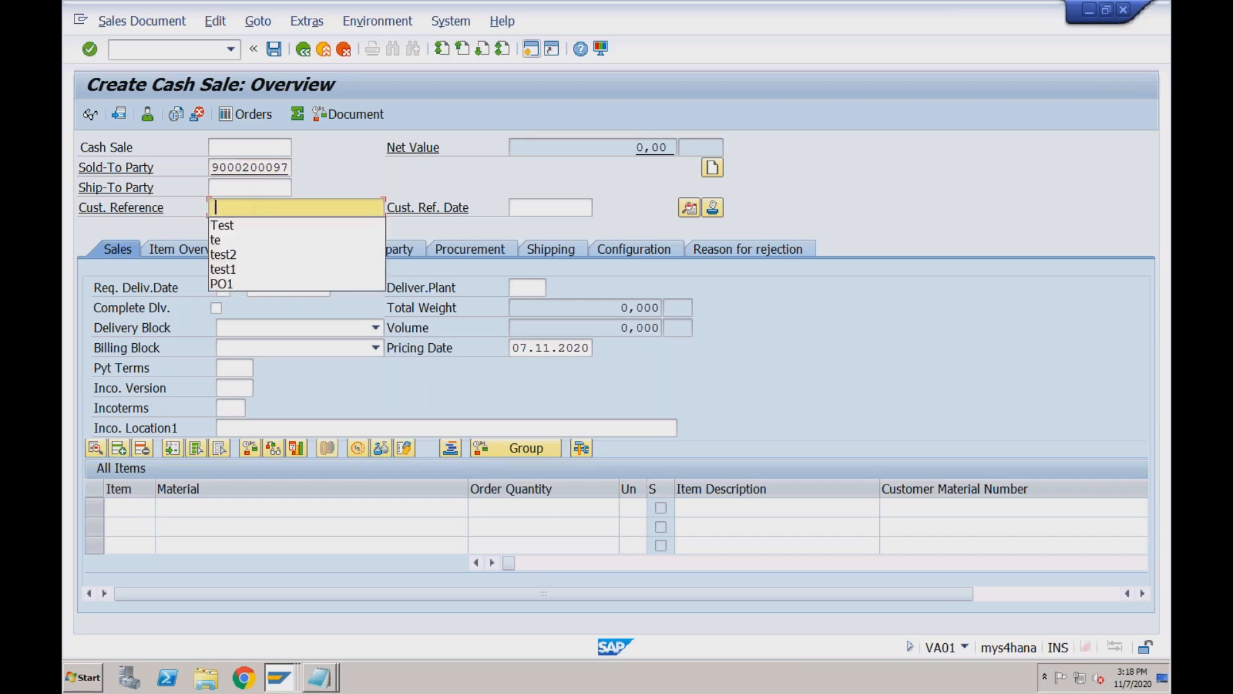
pyautogui.press('Return')
pyautogui.press('Tab')
pyautogui.press('space')
pyautogui.press('Down')
pyautogui.press('Return')
# Set payment terms 0001, incoterms CFR with location 'test', and accept the freight redetermination notice.
pyautogui.click(237, 367)
pyautogui.press('space')
pyautogui.press('Down')
pyautogui.press('Return')
pyautogui.press('Tab')
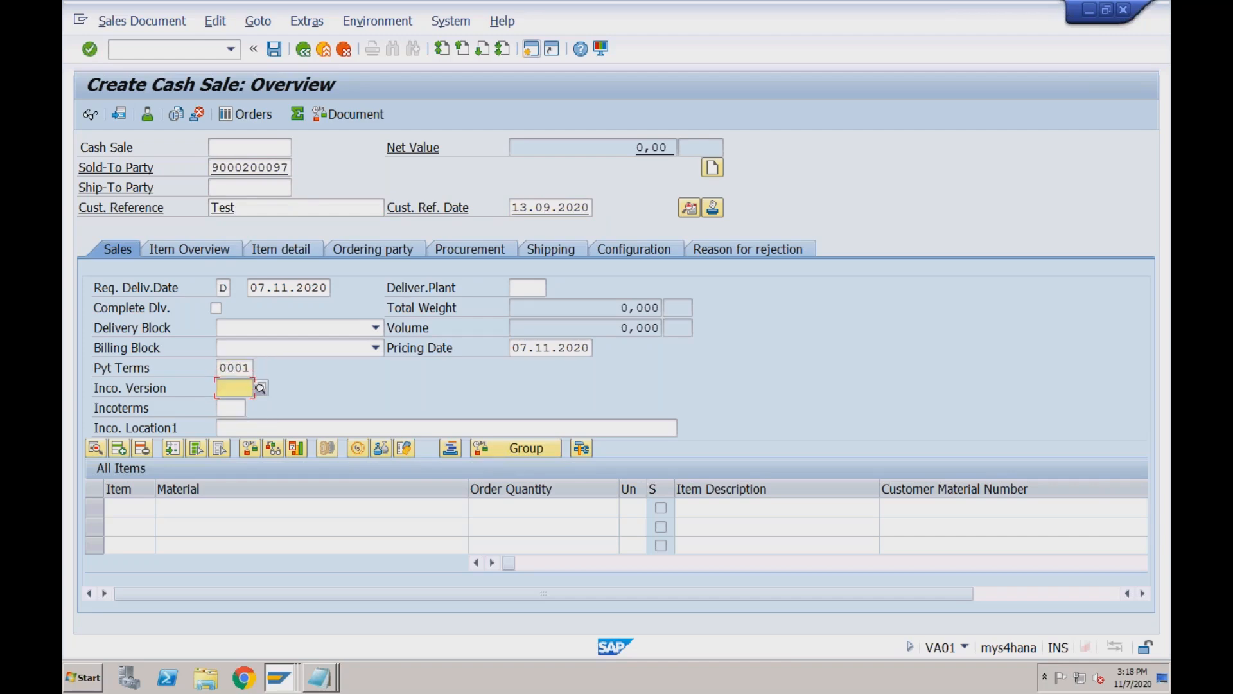
pyautogui.press('Tab')
pyautogui.press('space')
pyautogui.press('Down')
pyautogui.press('Return')
pyautogui.press('Return')
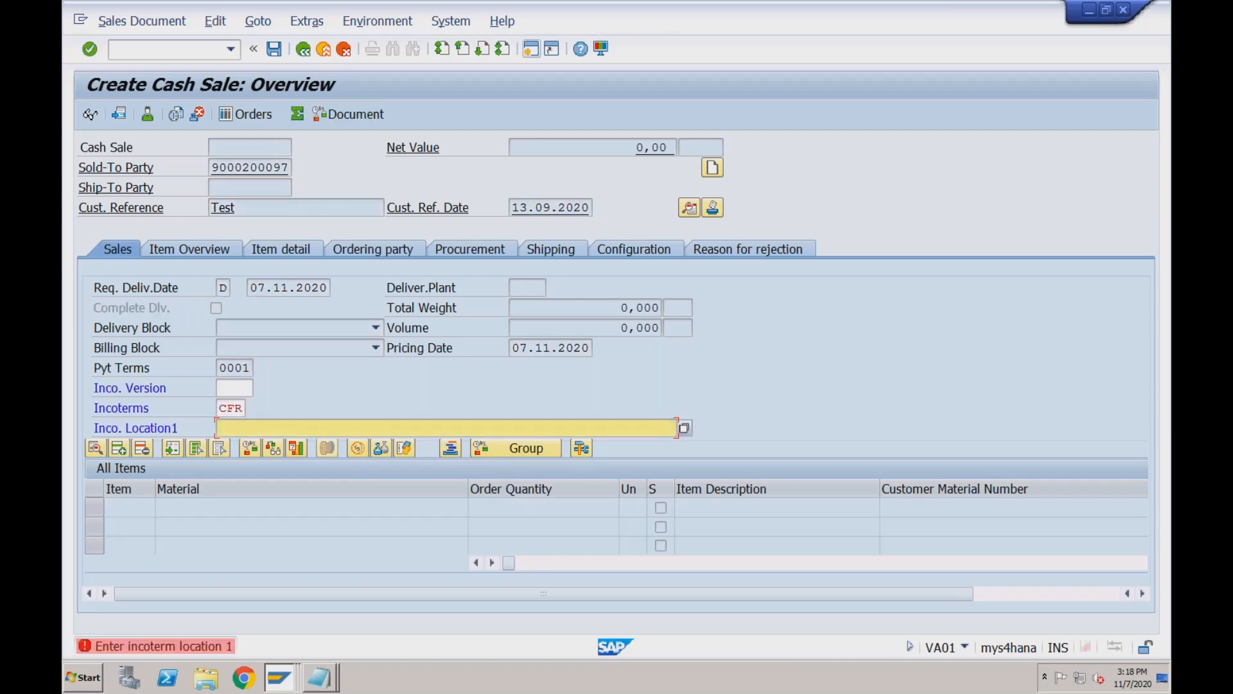
pyautogui.write('test')
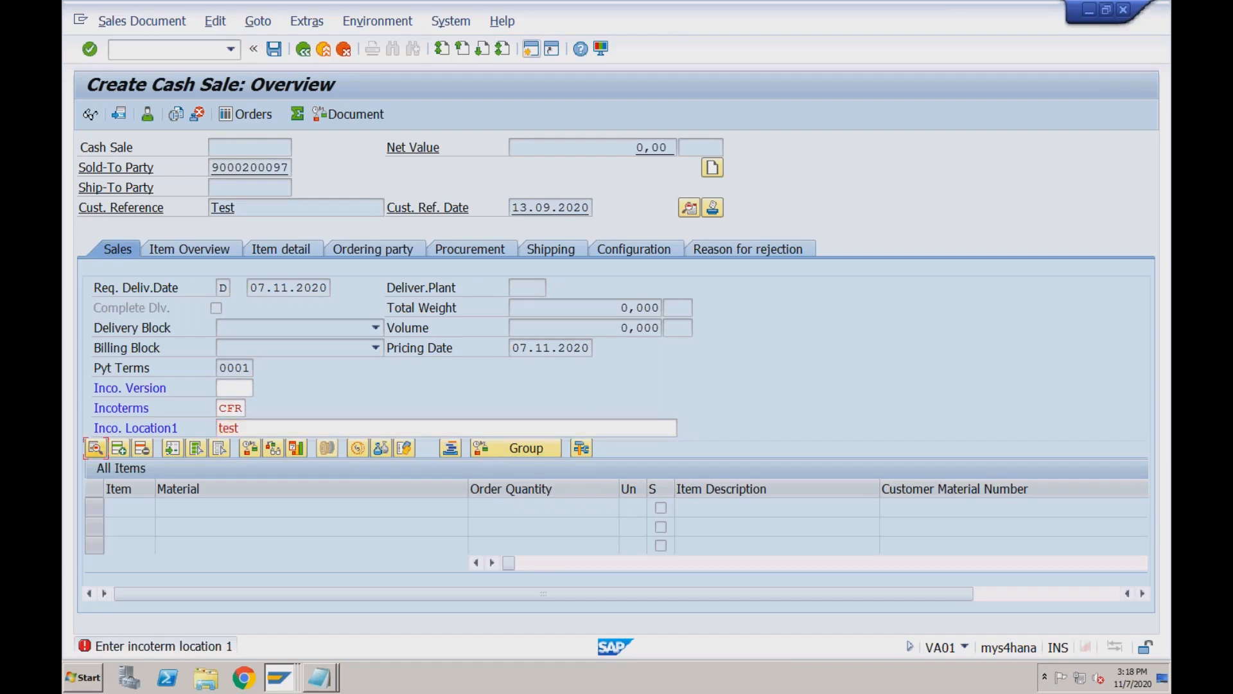
pyautogui.press('Return')
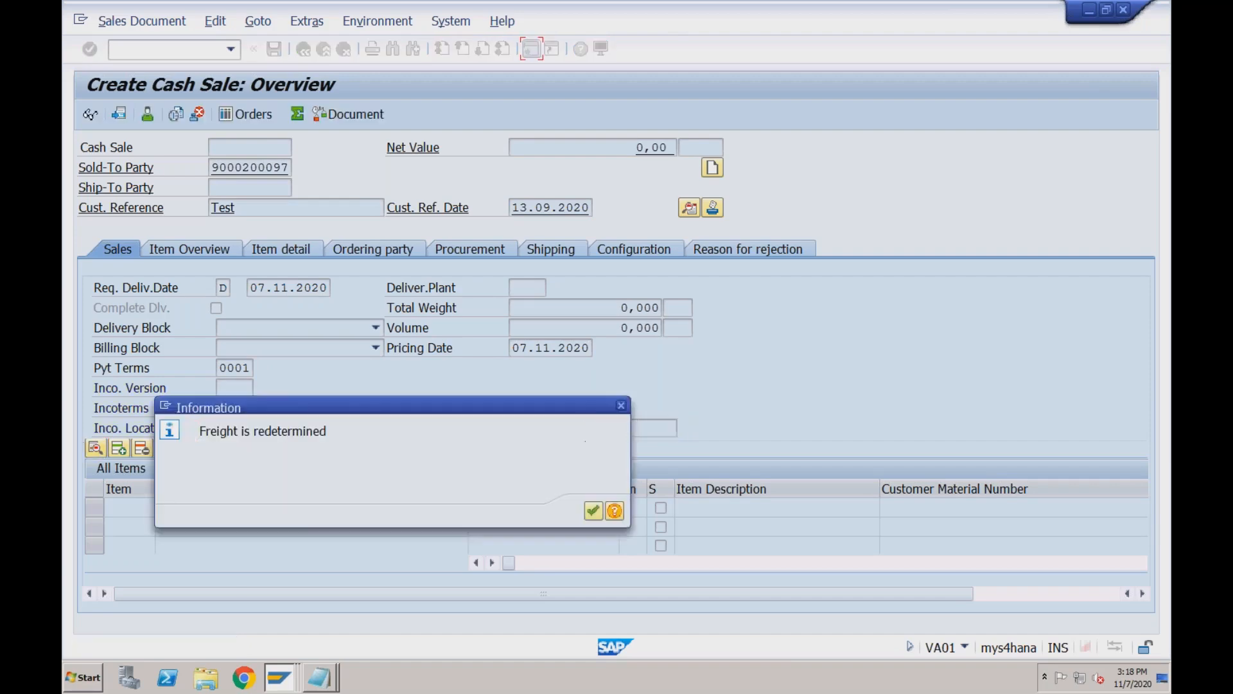
pyautogui.click(593, 511)
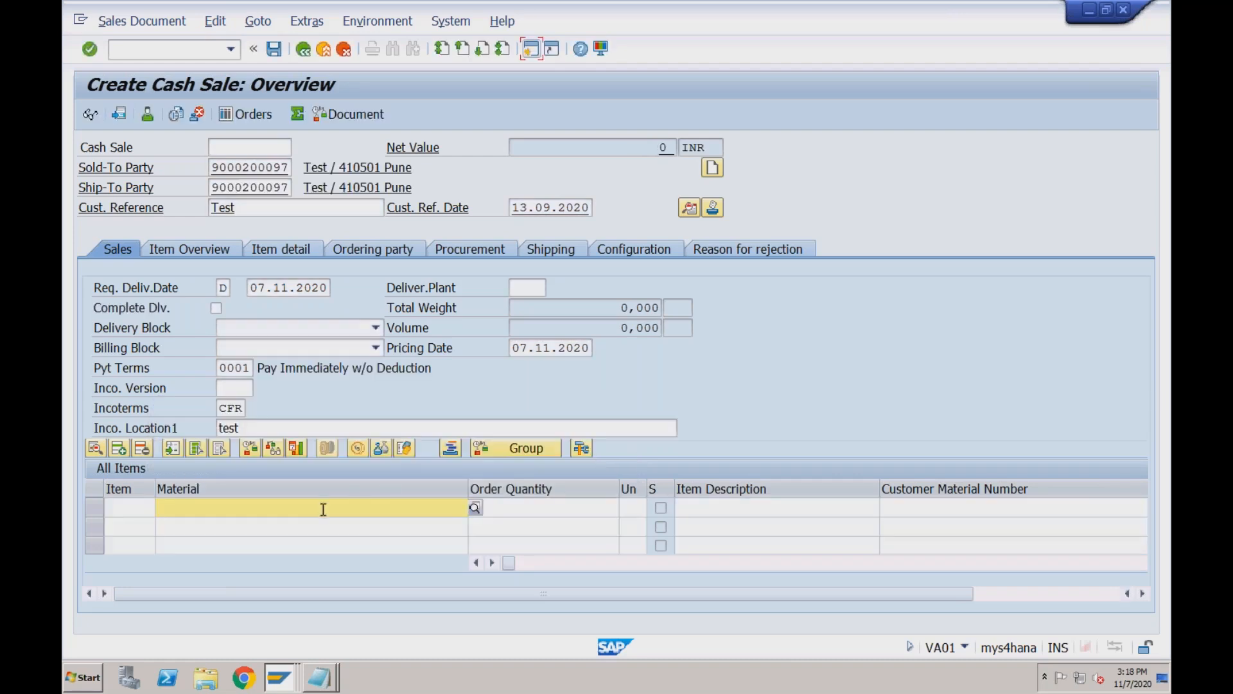
# Add item TRADING_GOODS2 with quantity 1 and open its item details.
pyautogui.press('Down')
pyautogui.press('Down')
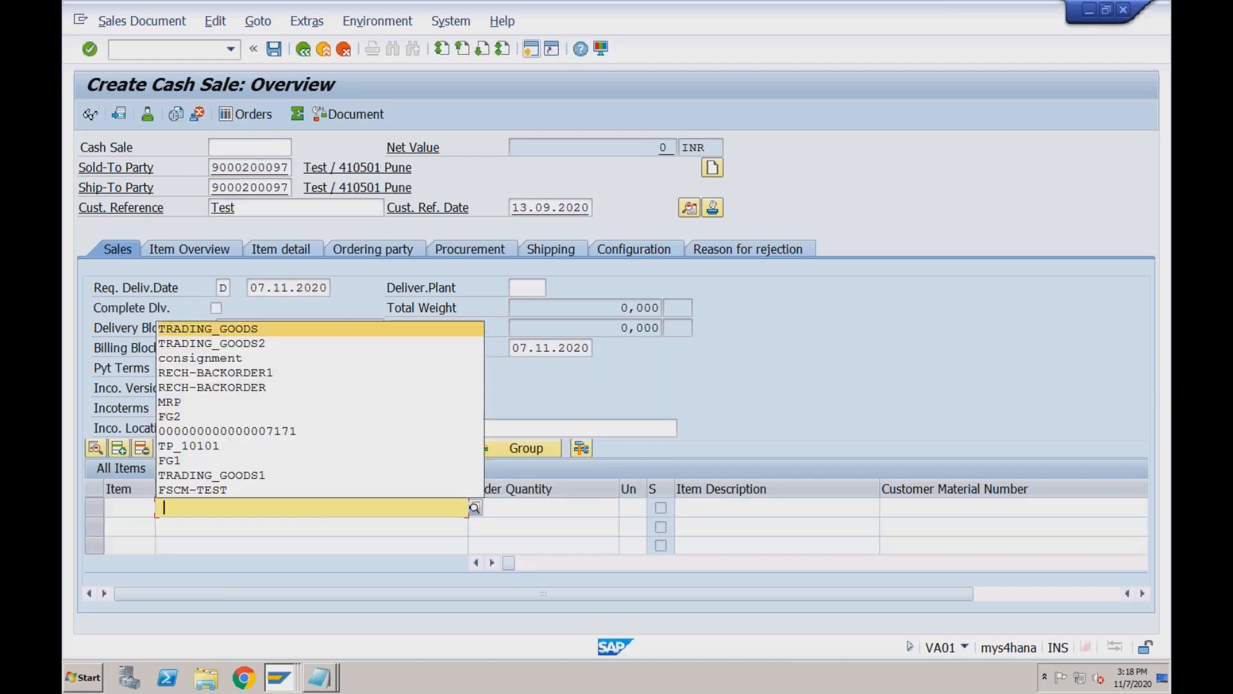
pyautogui.press('Tab')
pyautogui.write('1')
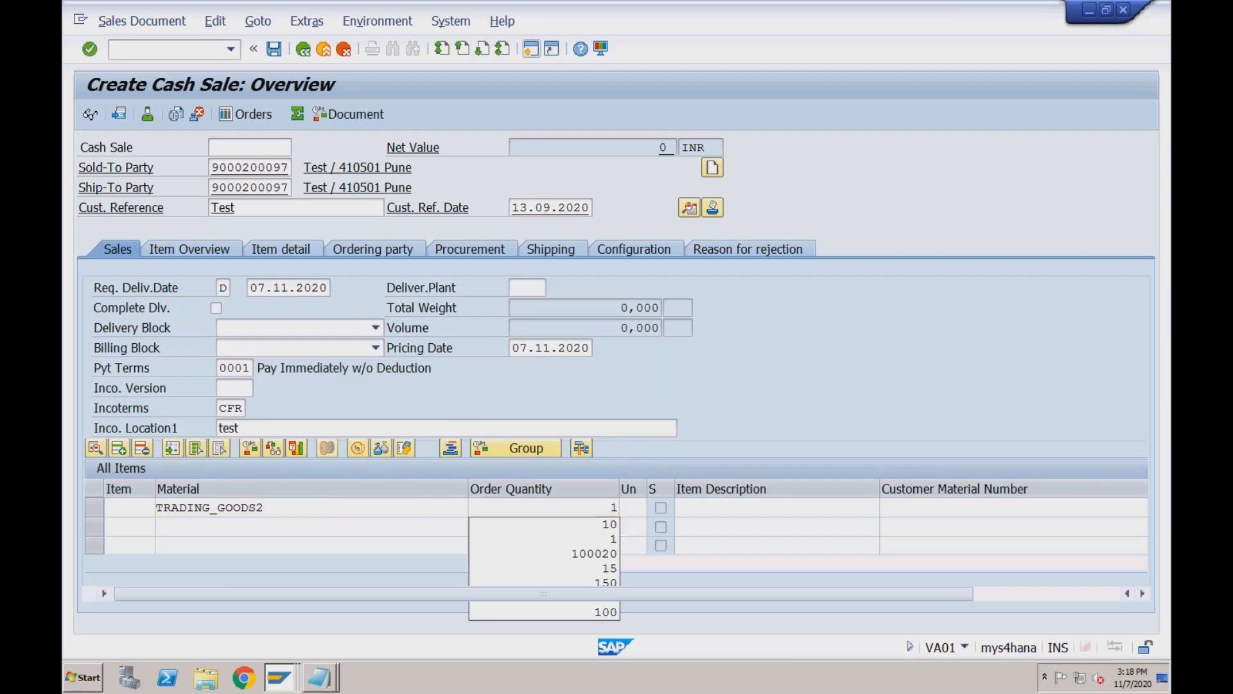
pyautogui.press('Return')
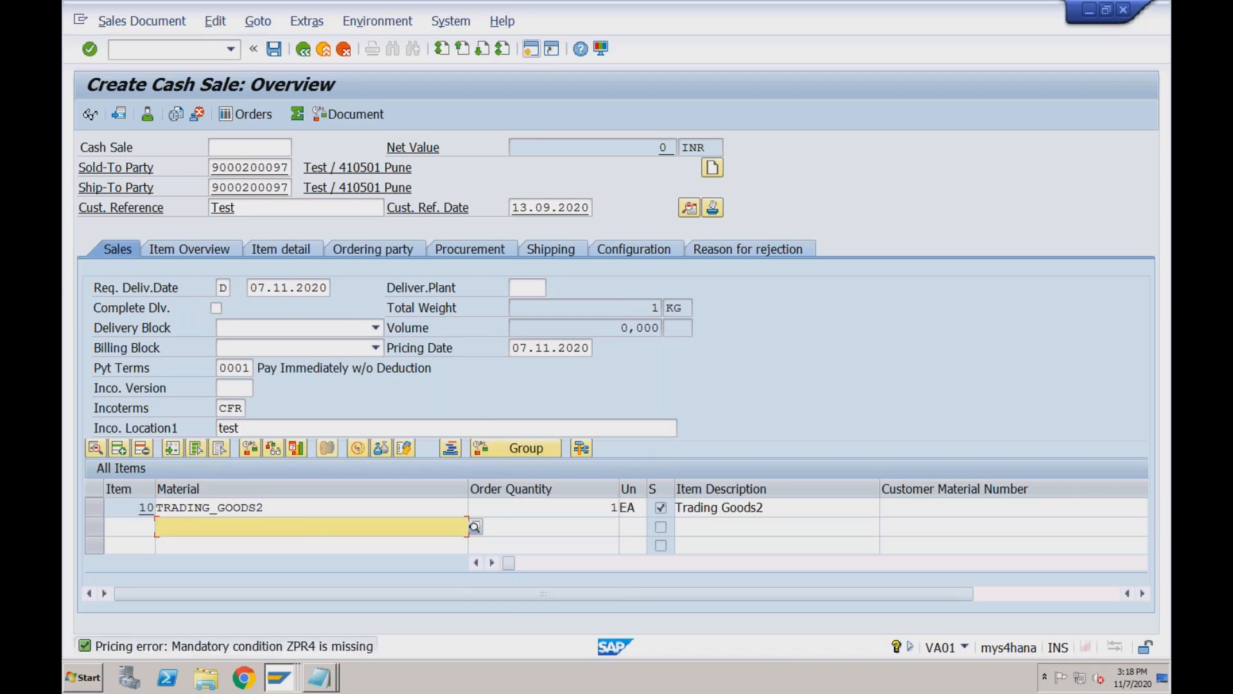
pyautogui.doubleClick(287, 507)
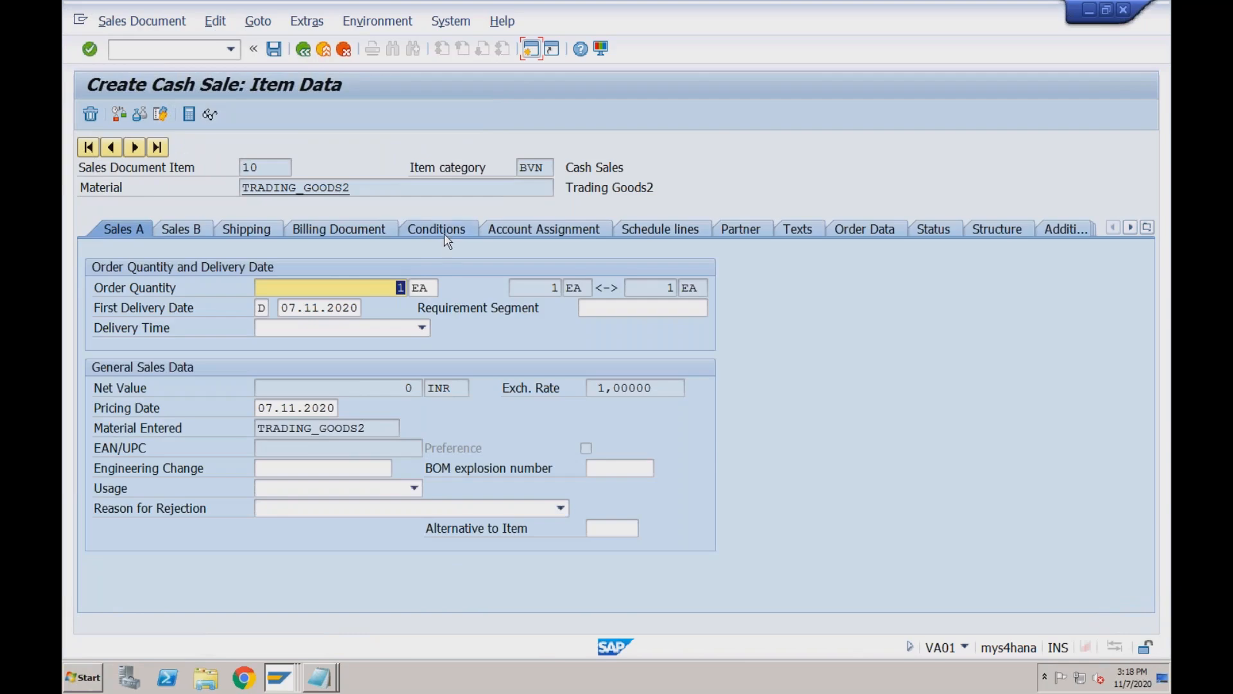
# Add pricing condition ZPR4 with amount 2000 on item 10's Conditions.
pyautogui.click(444, 235)
pyautogui.write('ZPR4')
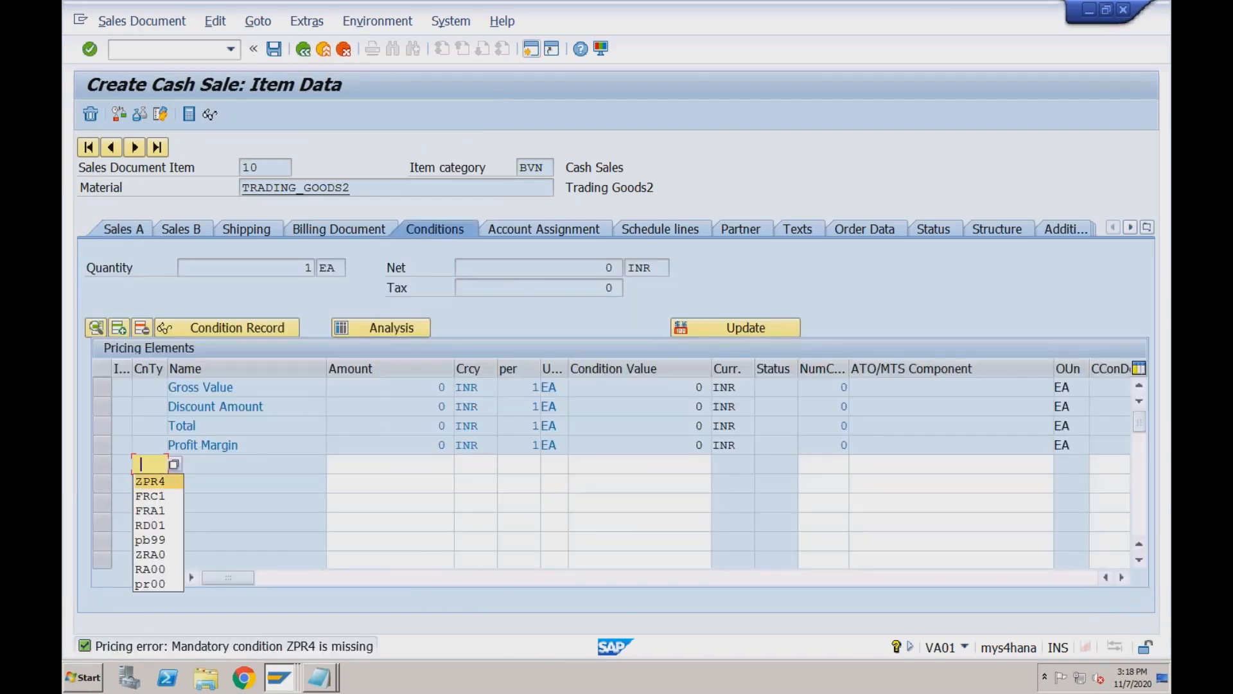
pyautogui.press('Tab')
pyautogui.write('2000')
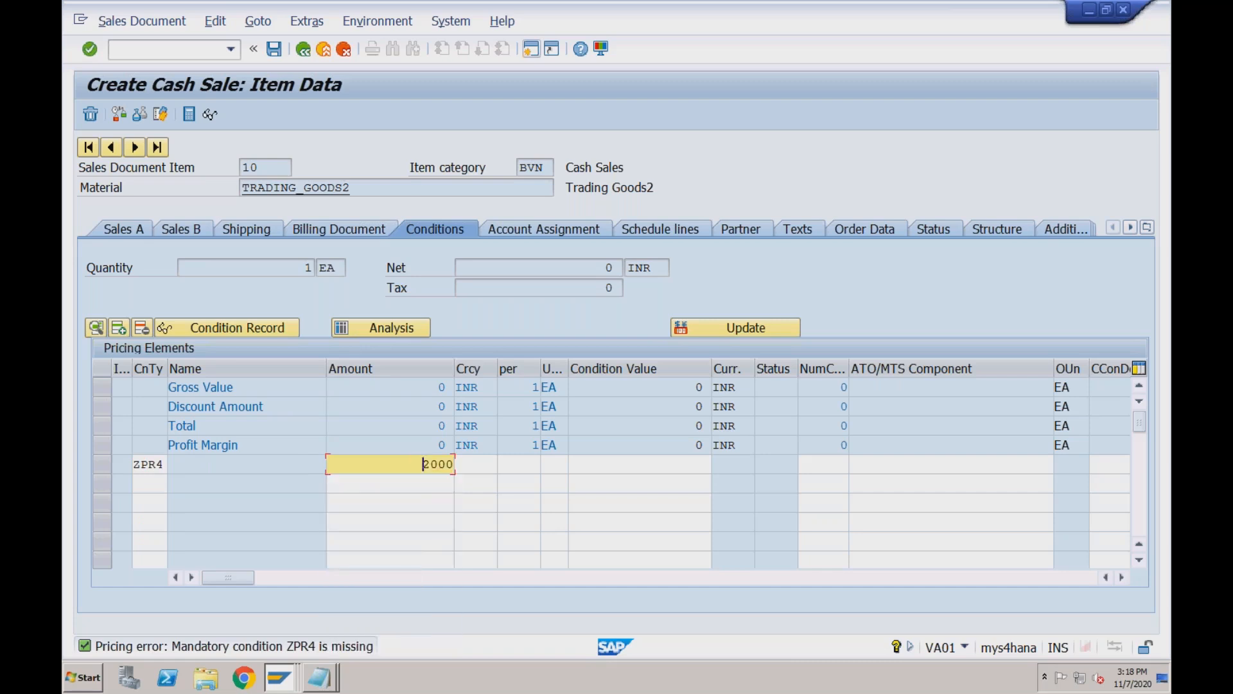
pyautogui.press('Return')
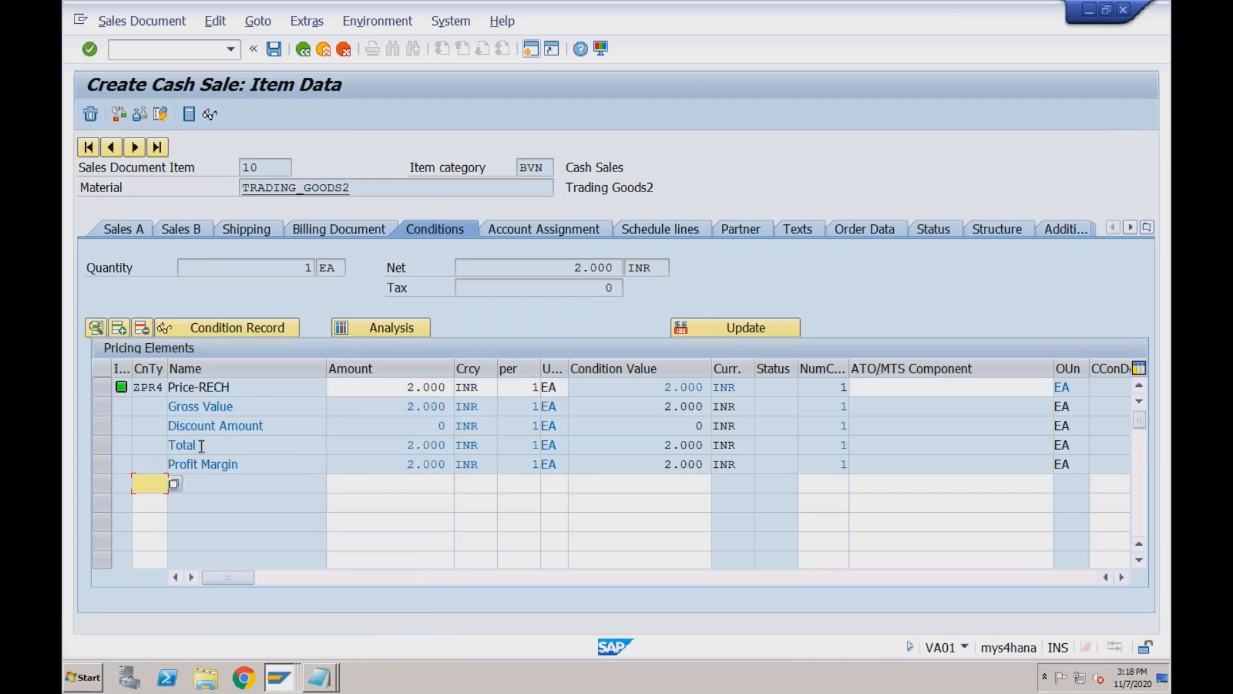
pyautogui.click(303, 51)
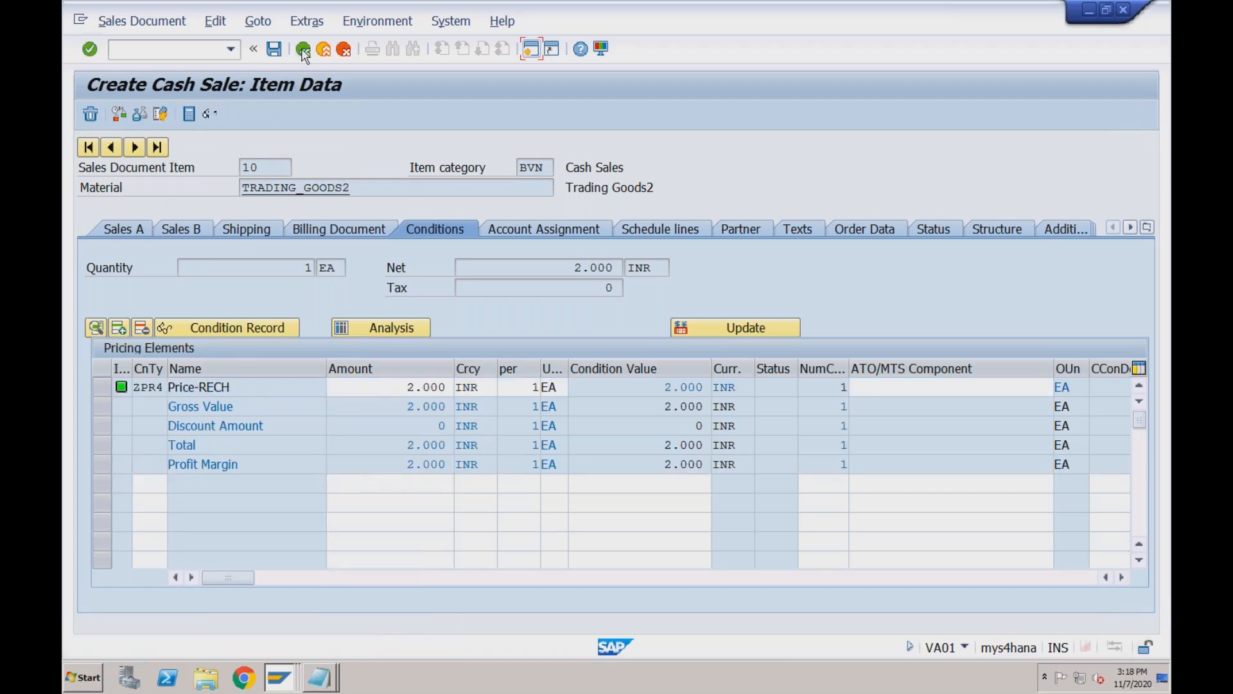
# From the incompletion log, set plant and shipping point RC01, then check the cash sale.
pyautogui.click(180, 28)
pyautogui.moveTo(208, 23)
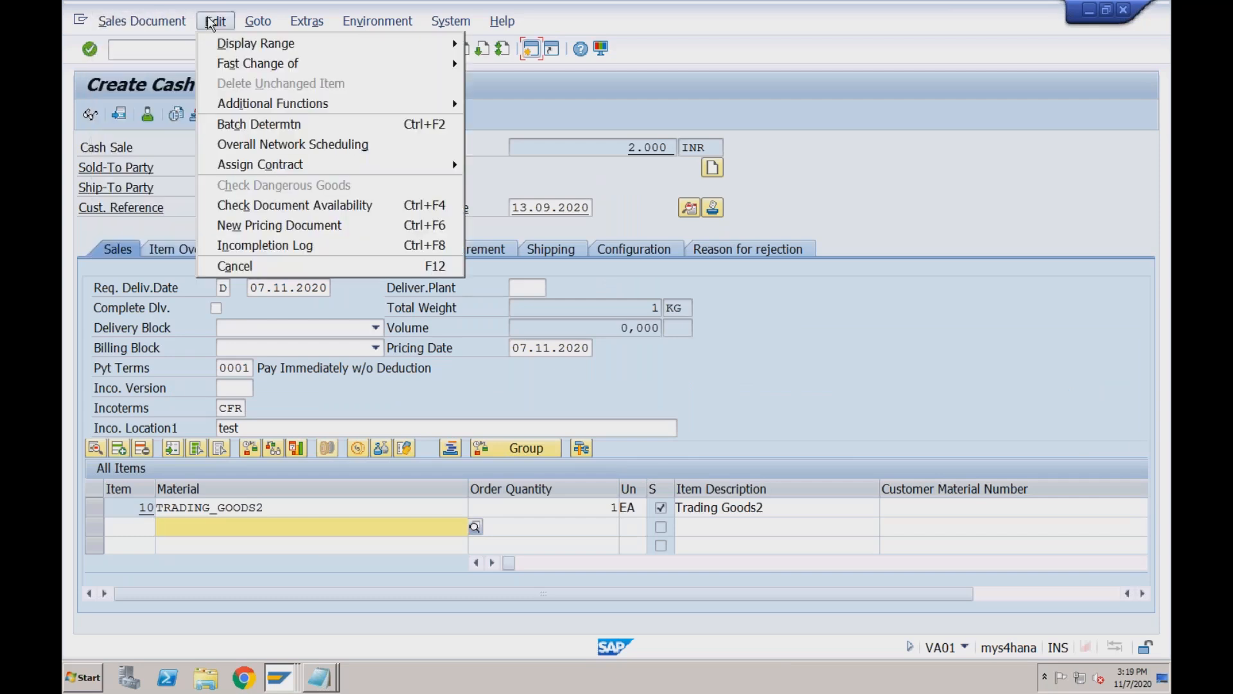
pyautogui.click(253, 247)
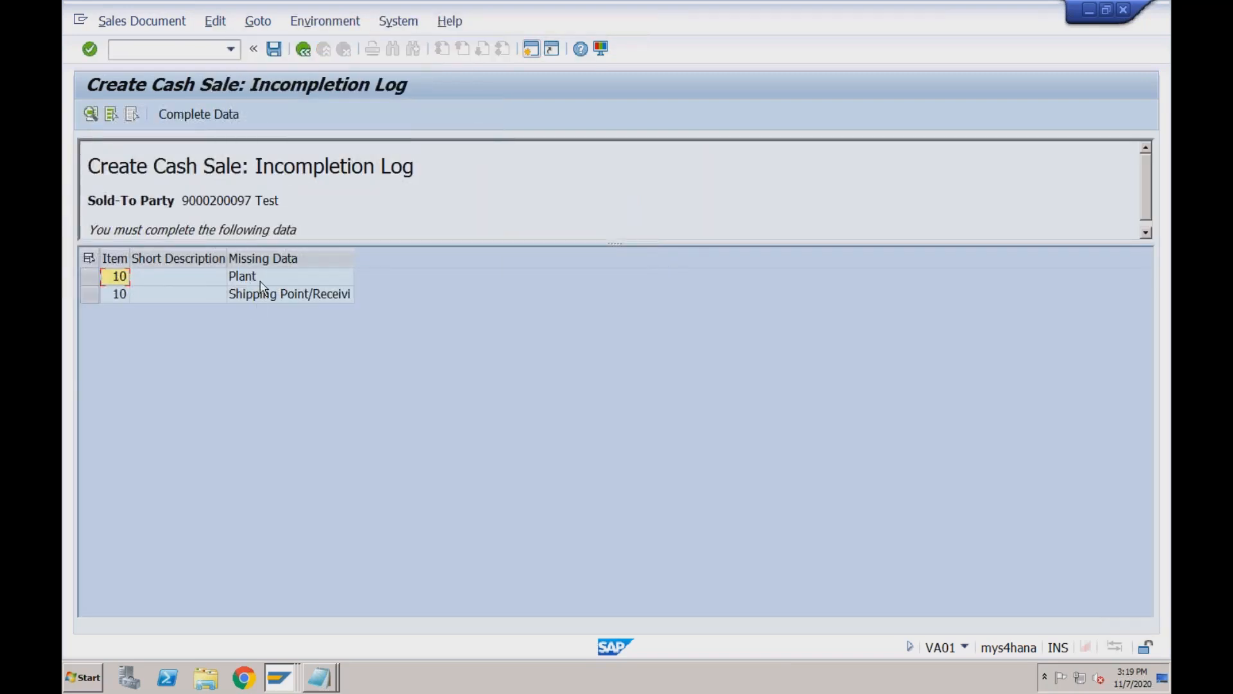
pyautogui.doubleClick(262, 280)
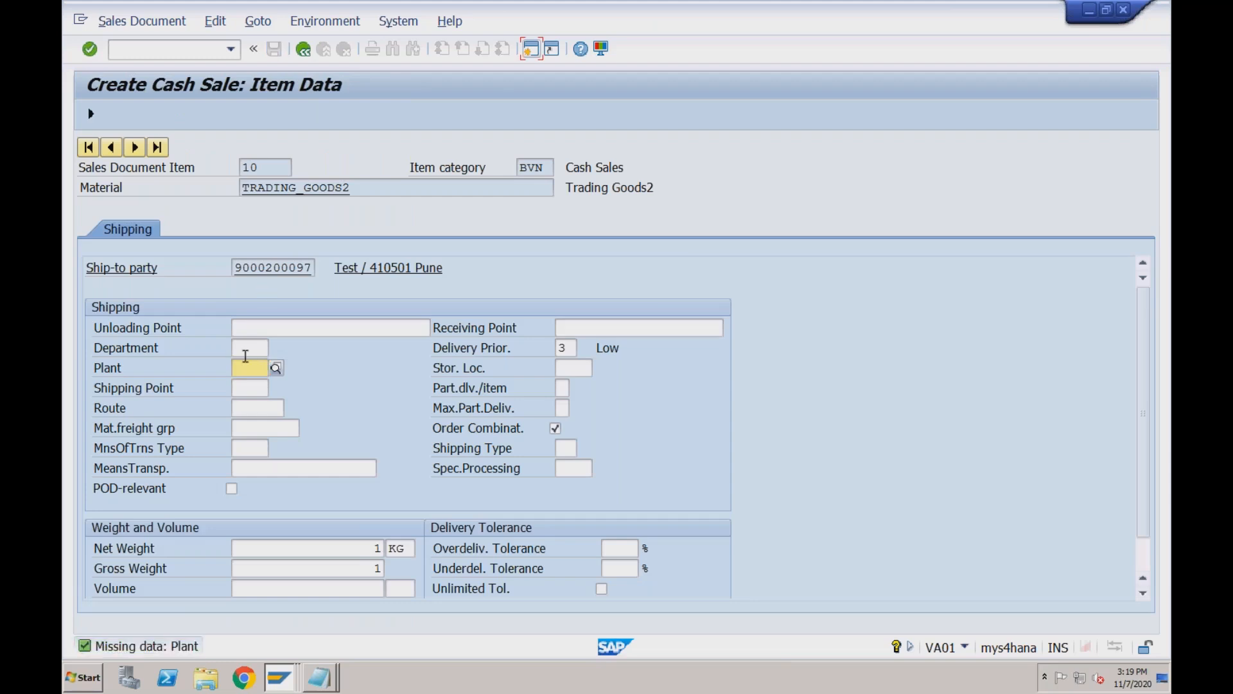
pyautogui.write('RC01')
pyautogui.press('Tab')
pyautogui.write('RC01')
pyautogui.press('Return')
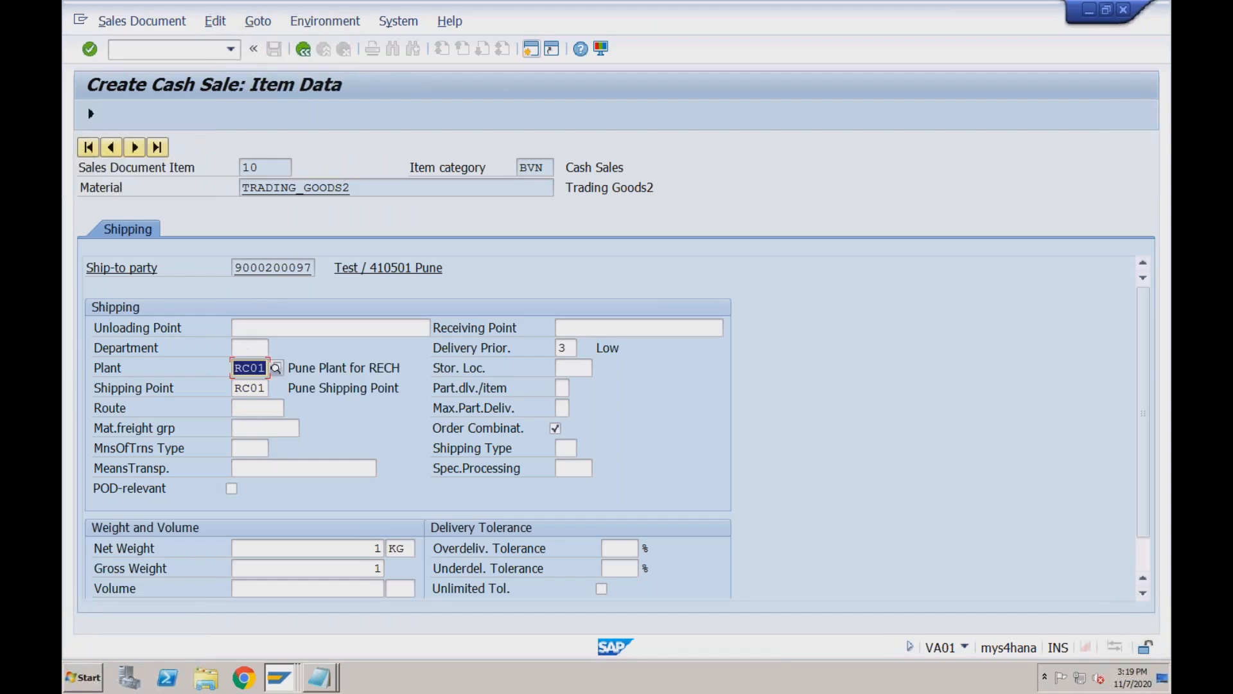
pyautogui.click(90, 114)
pyautogui.click(94, 116)
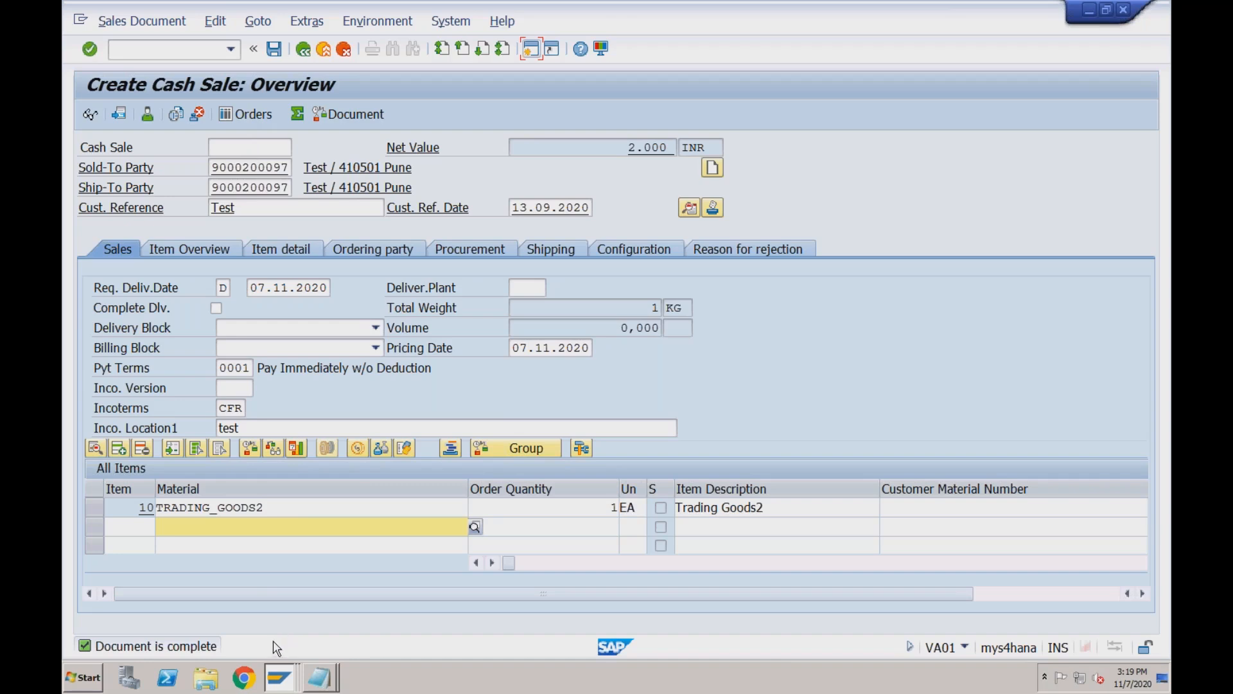
# Confirm delivery type BV in the Maintain Sales Order Types window.
pyautogui.click(277, 679)
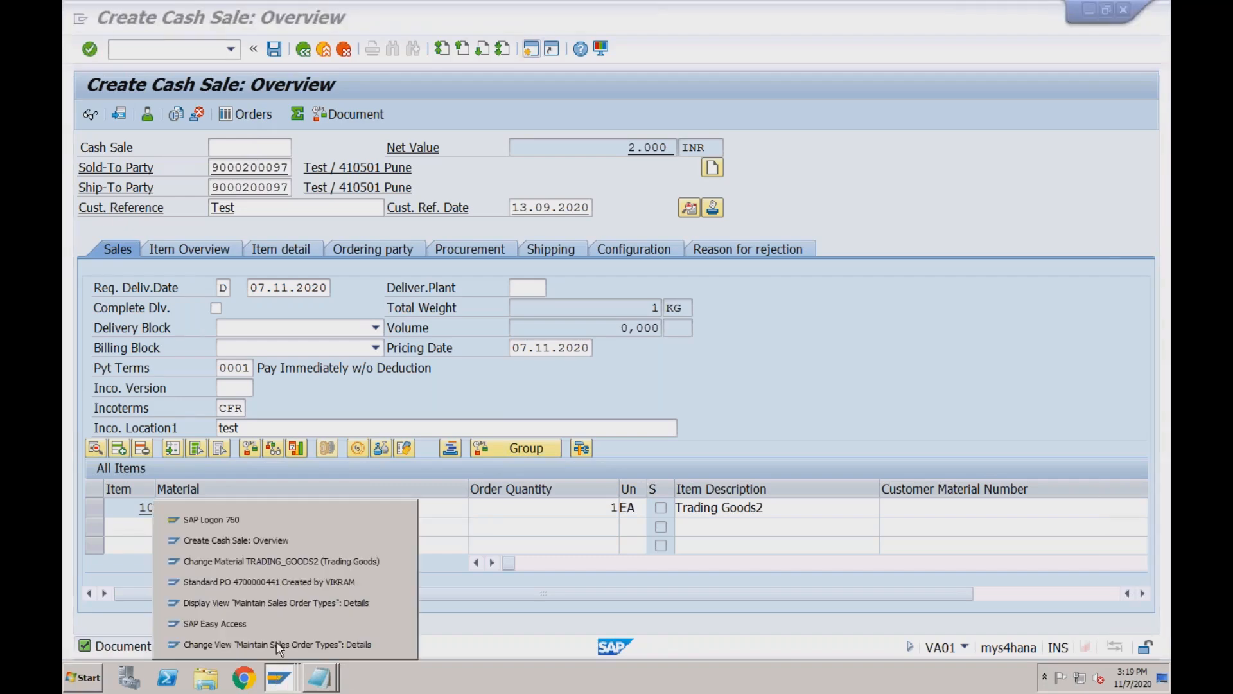
pyautogui.click(276, 643)
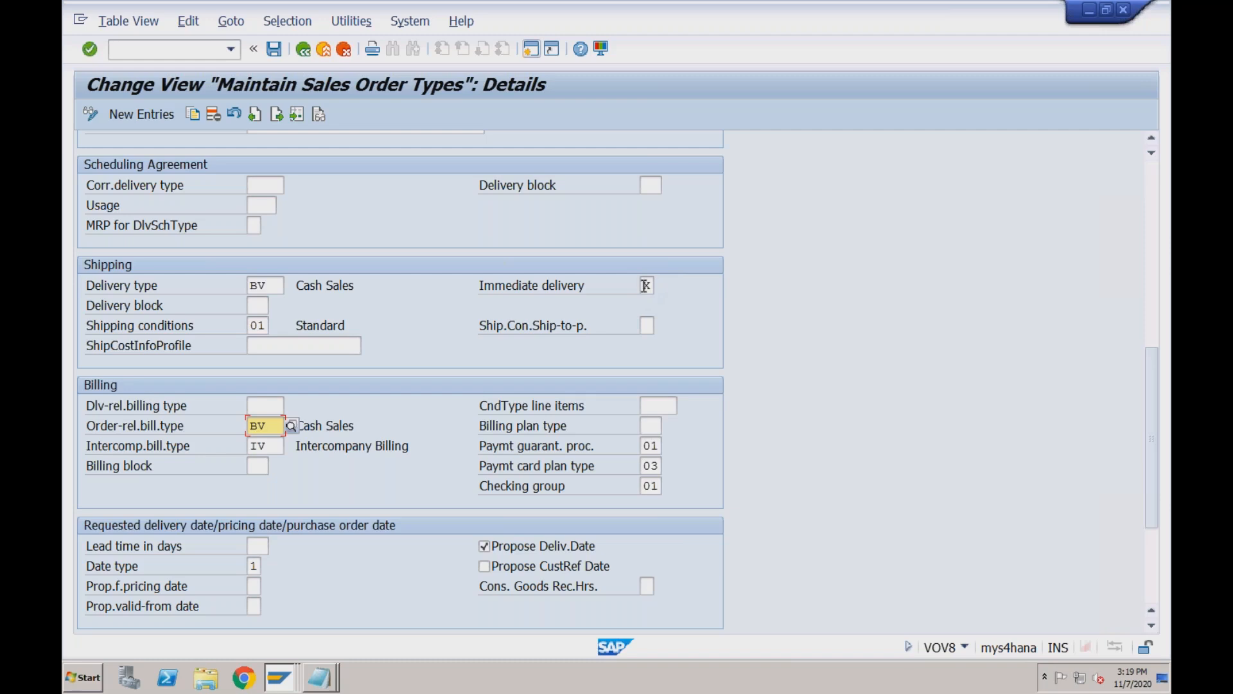
pyautogui.click(272, 287)
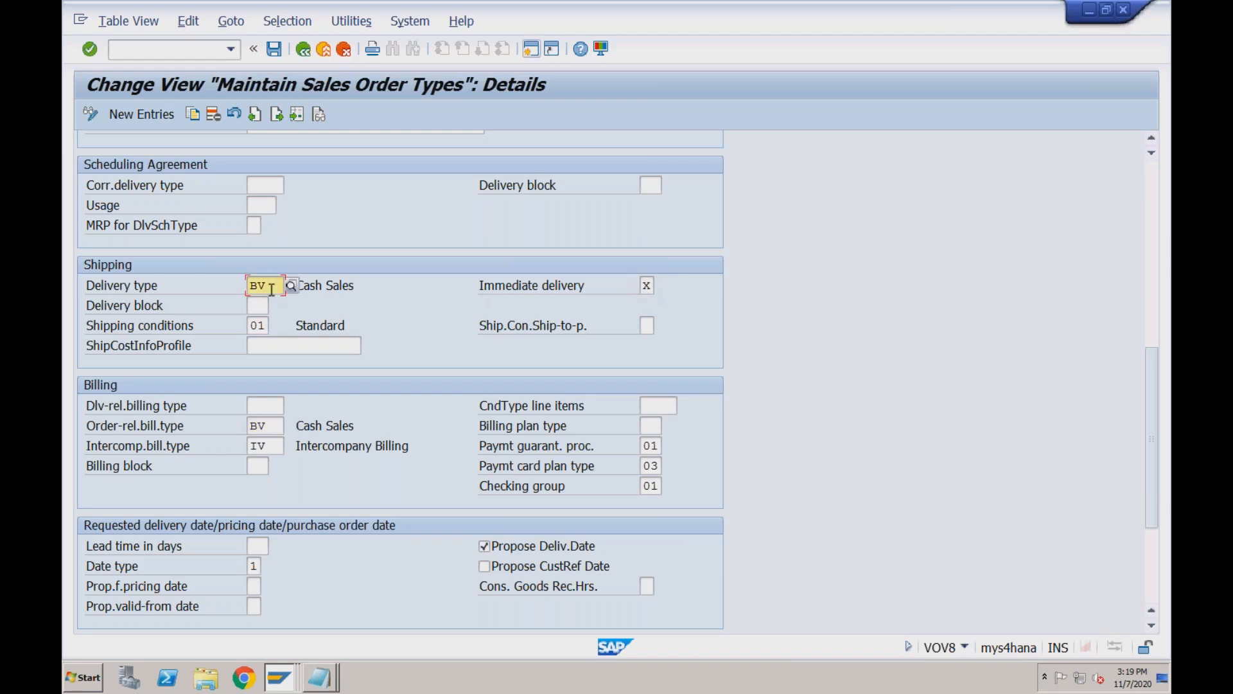
# Switch back to Create Cash Sale and save the document.
pyautogui.click(279, 679)
pyautogui.click(276, 540)
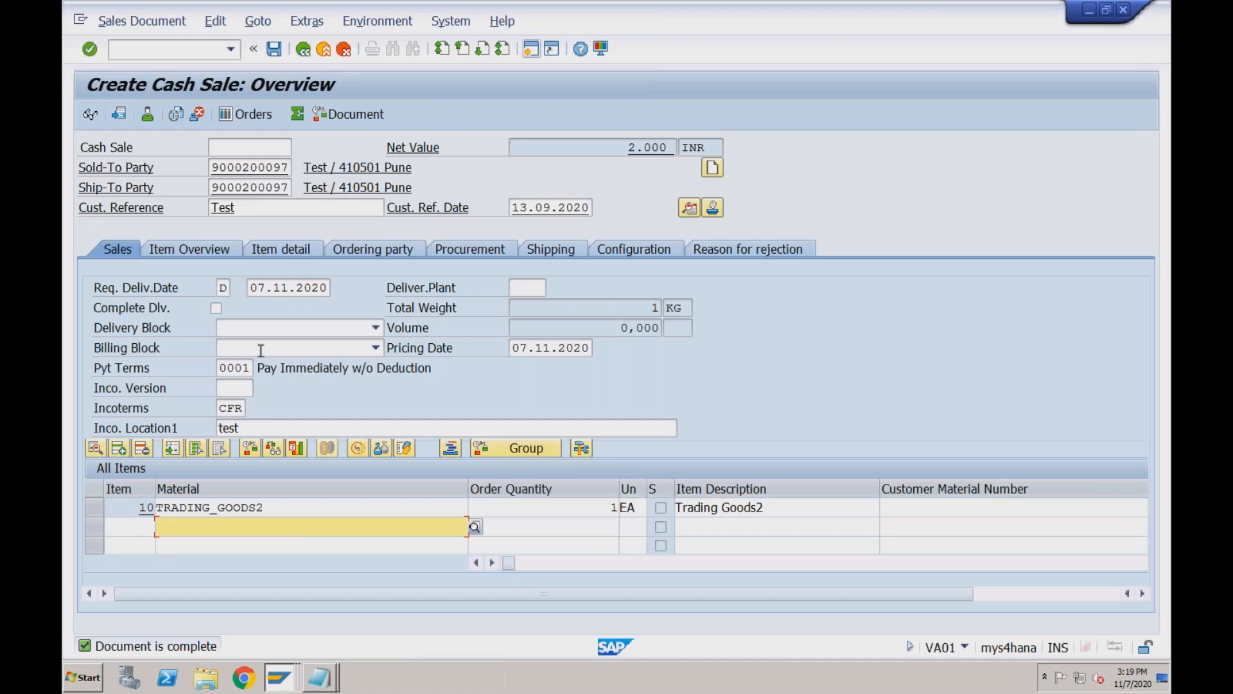
pyautogui.click(274, 49)
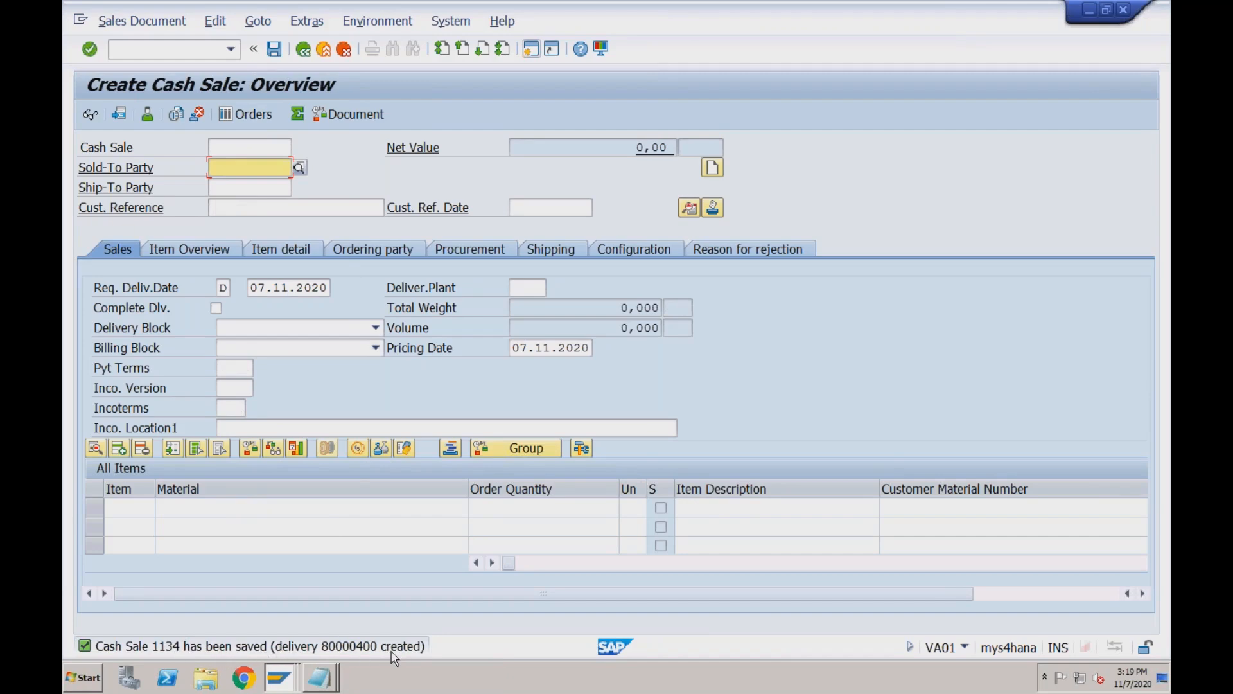
# Display cash sale 1134 and open delivery 80000400 from its document flow.
pyautogui.click(154, 27)
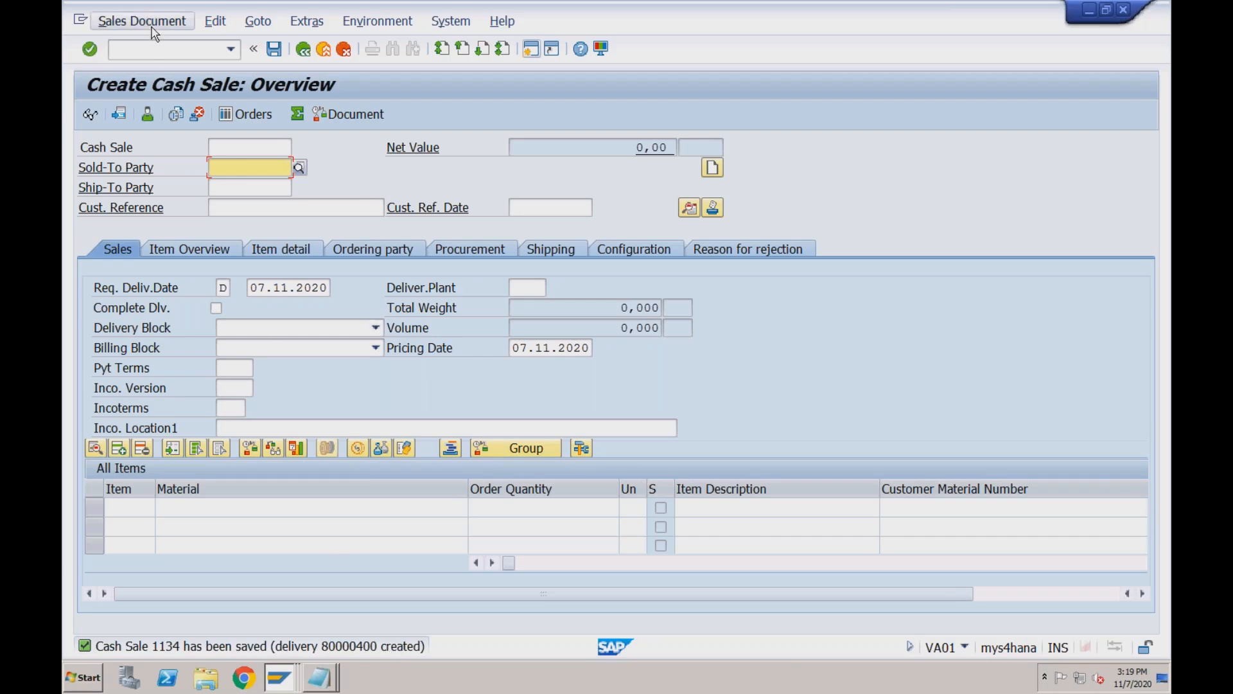
pyautogui.click(149, 82)
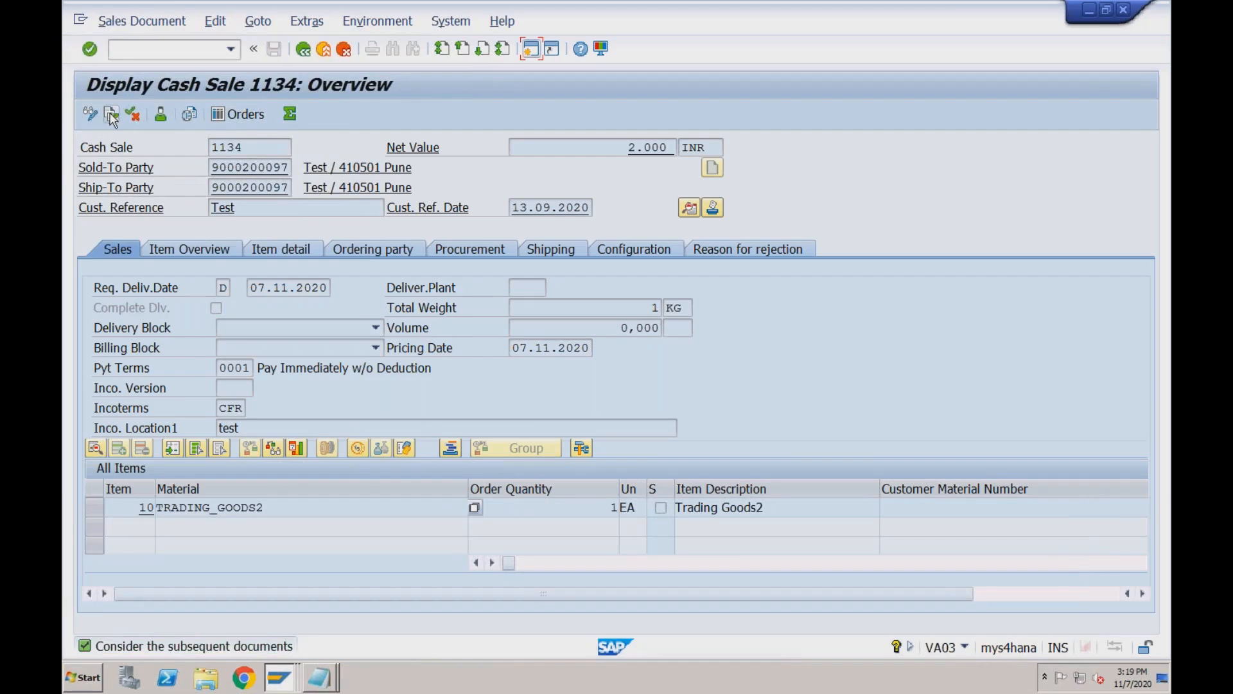
pyautogui.click(111, 116)
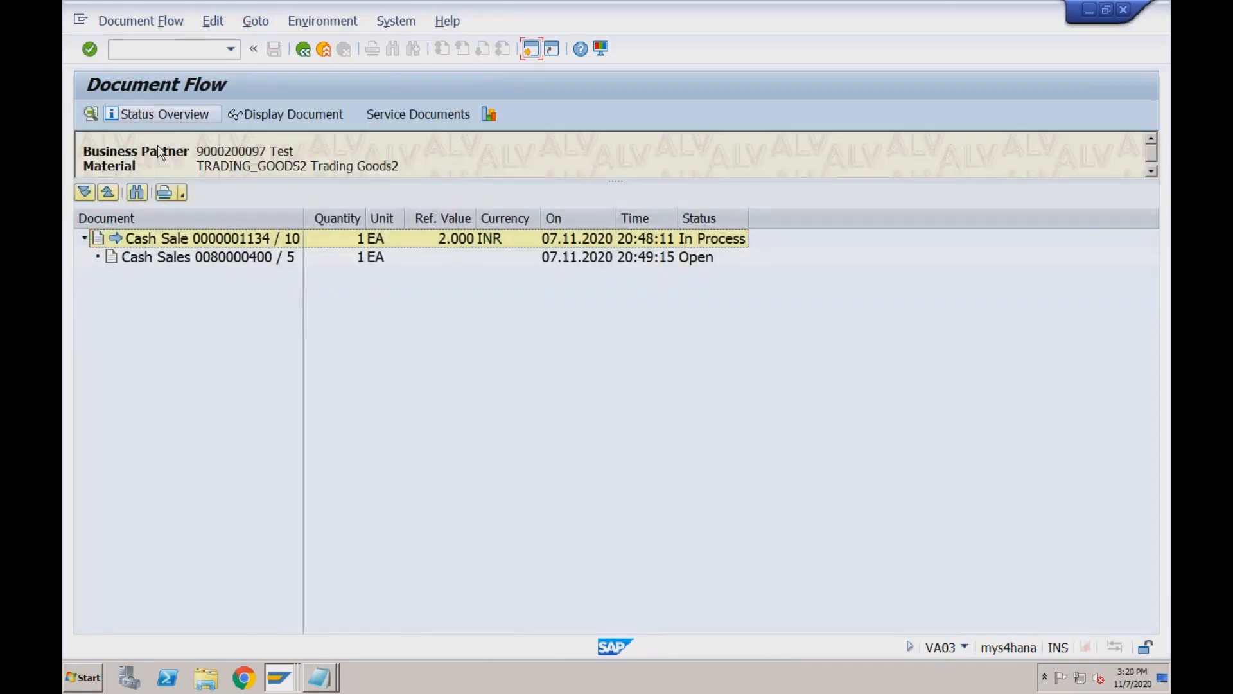
pyautogui.click(198, 243)
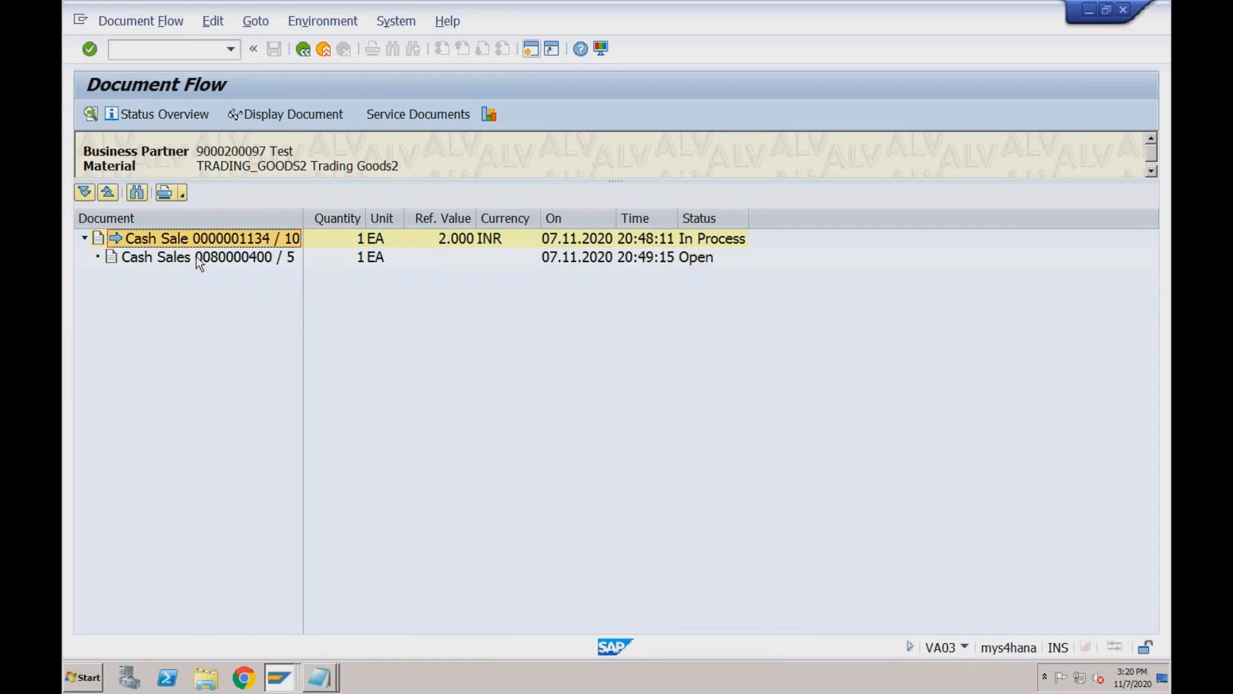
pyautogui.click(199, 258)
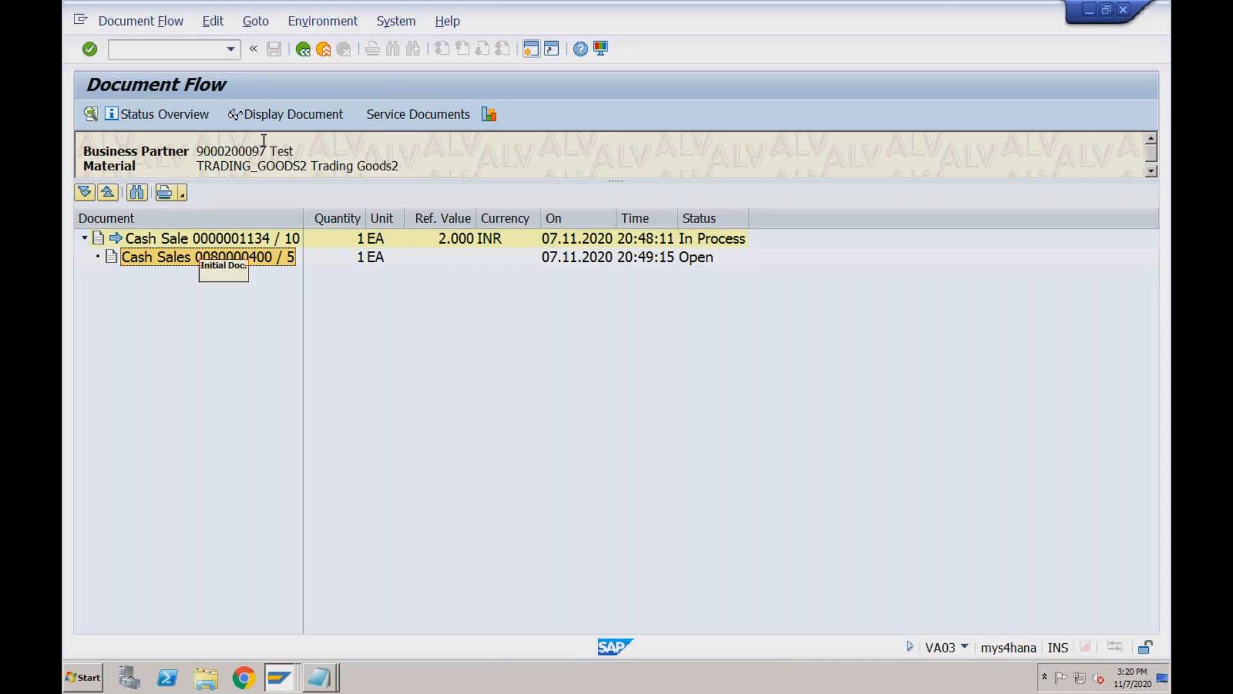
pyautogui.click(275, 116)
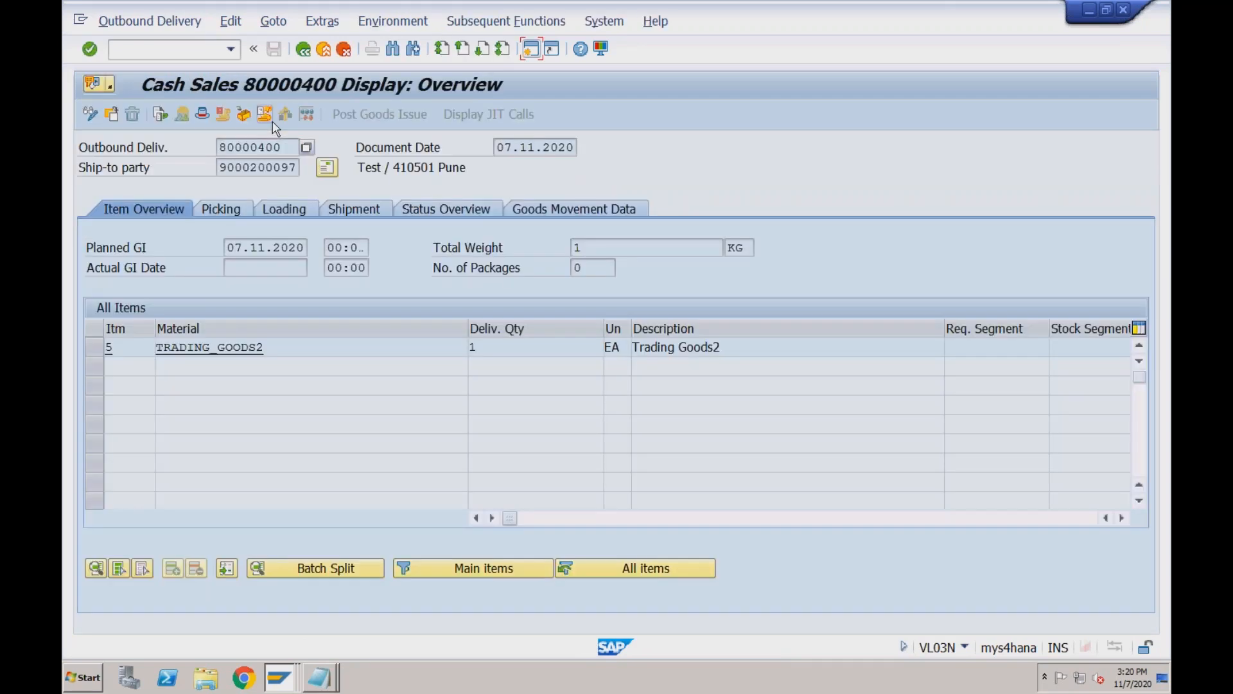
# Review delivery 80000400's header details, return to cash sale 1134, and enter /nvf for billing.
pyautogui.click(205, 117)
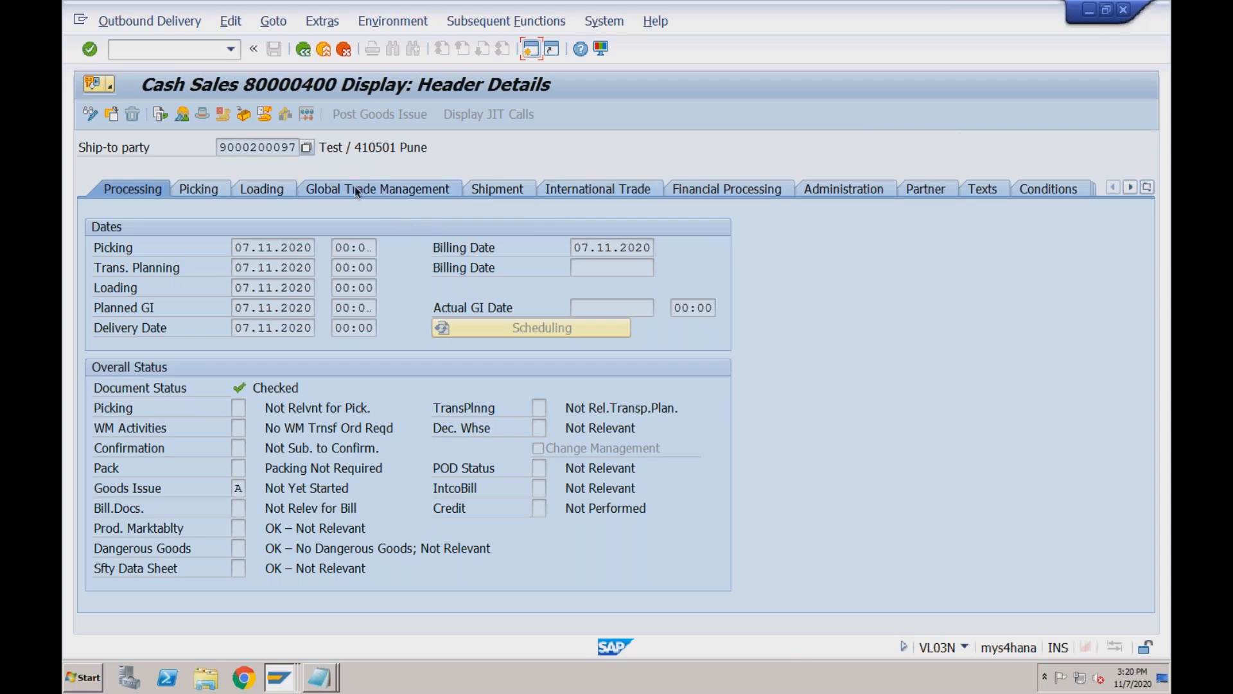
pyautogui.click(305, 49)
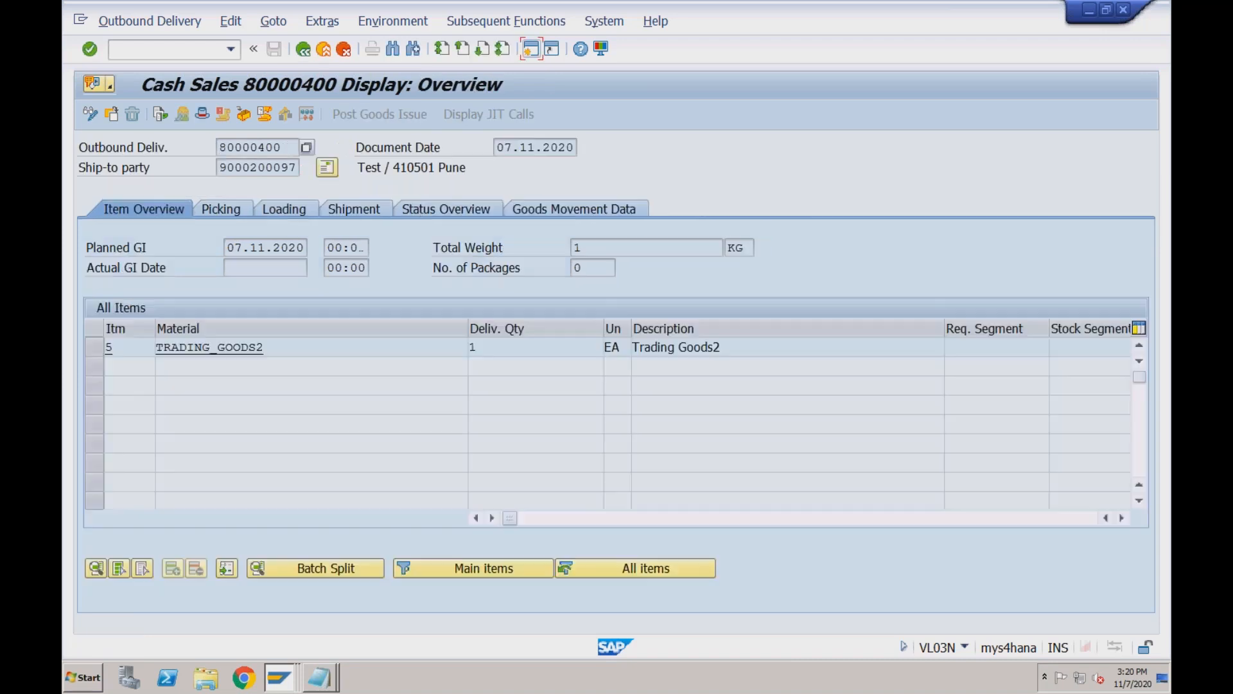
pyautogui.click(324, 54)
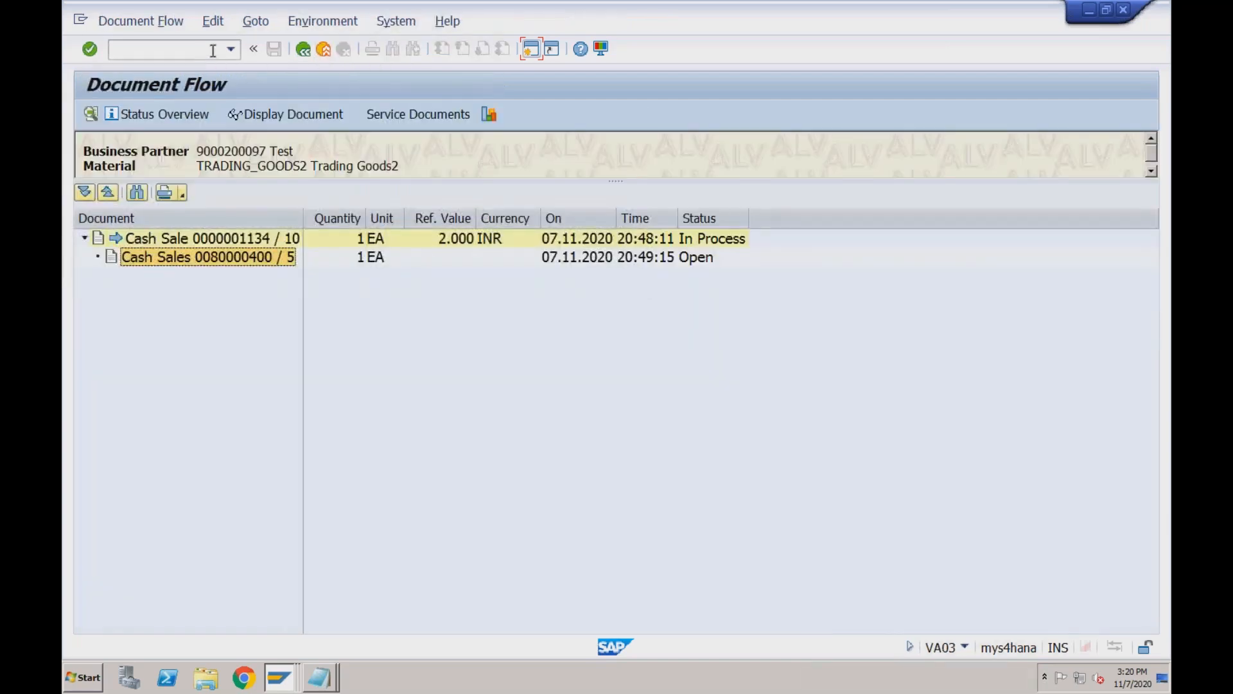
pyautogui.click(325, 51)
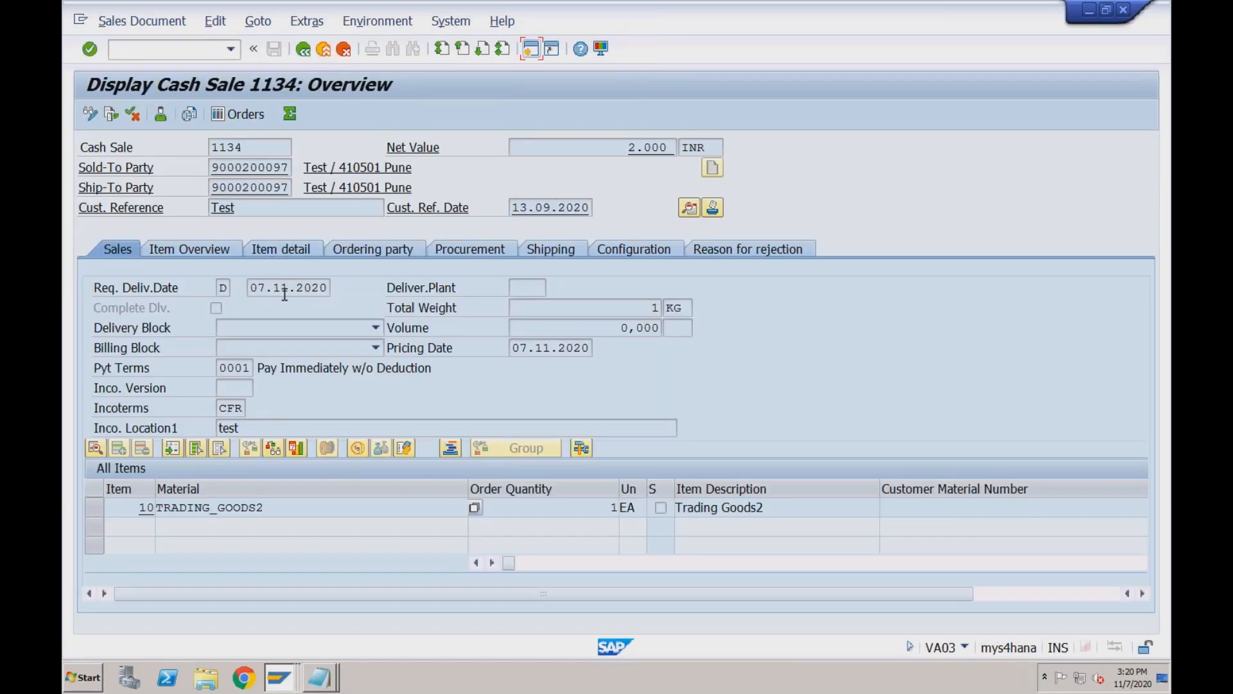
pyautogui.click(205, 51)
pyautogui.write('/nvf01')
# Run VF01 billing for cash sale 1134, which stays Not Invoiced.
pyautogui.press('Return')
pyautogui.click(155, 267)
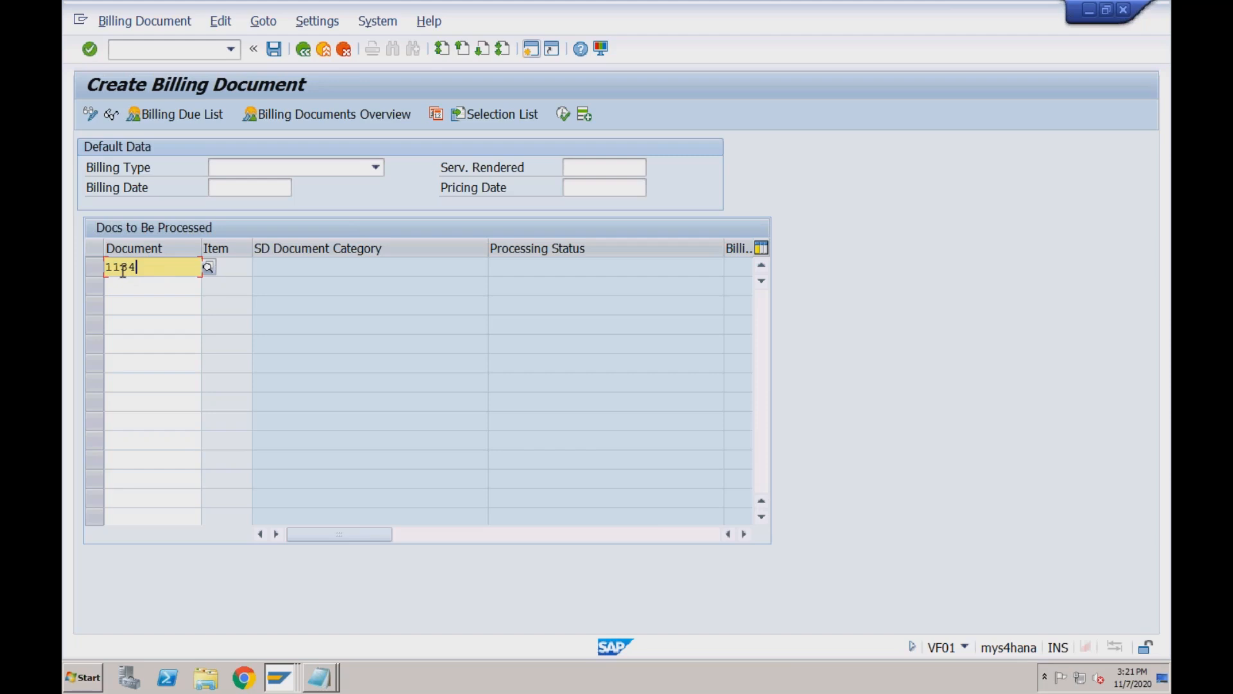
pyautogui.press('Return')
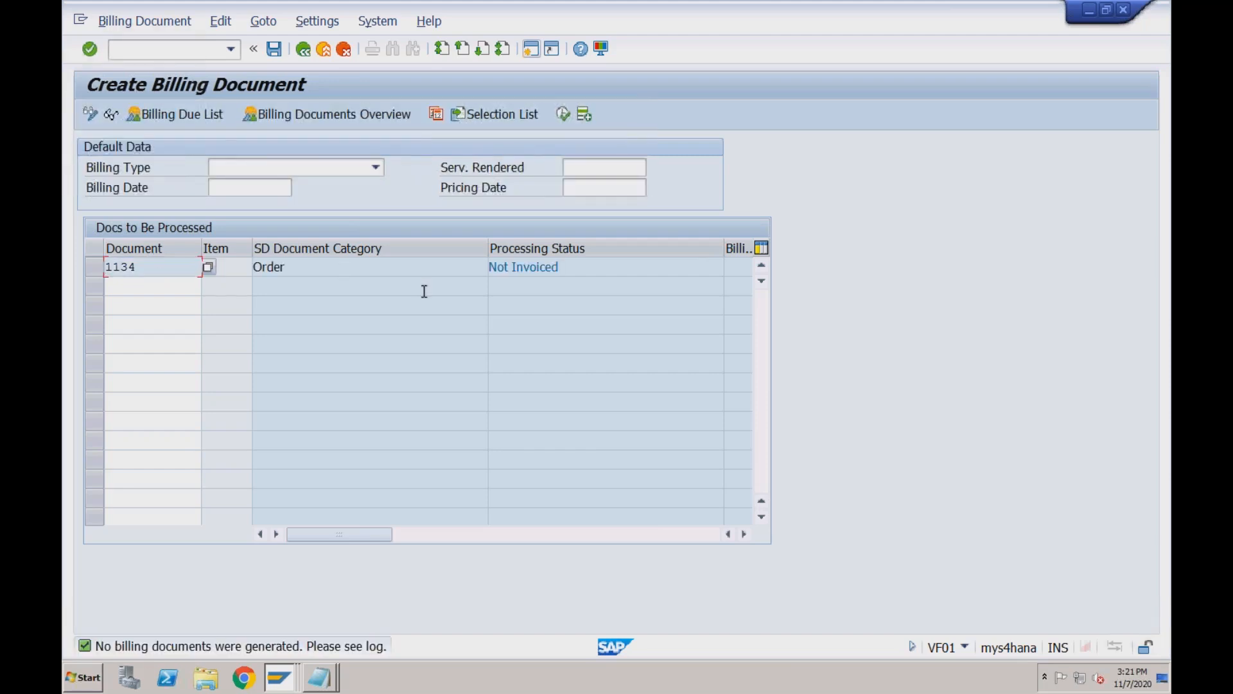
pyautogui.click(516, 267)
# Read the billing error log (order quantity 1 vs goods issue 0 EA), then return to SAP Easy Access.
pyautogui.click(220, 21)
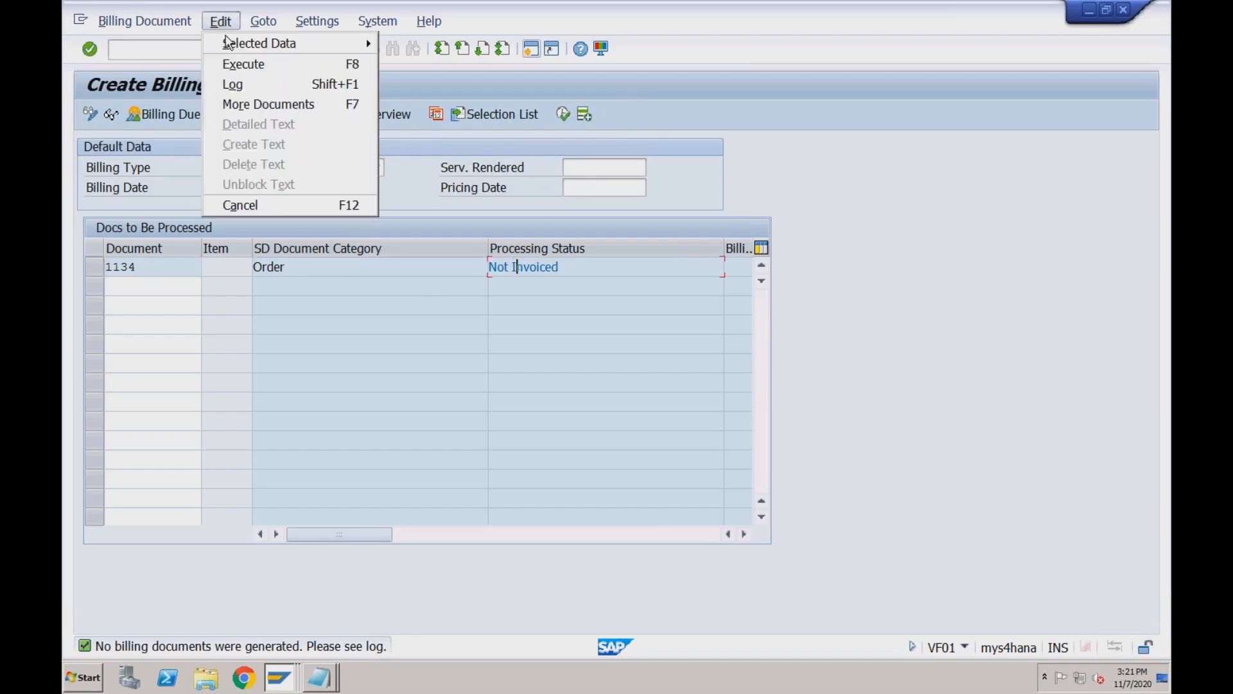
pyautogui.click(233, 84)
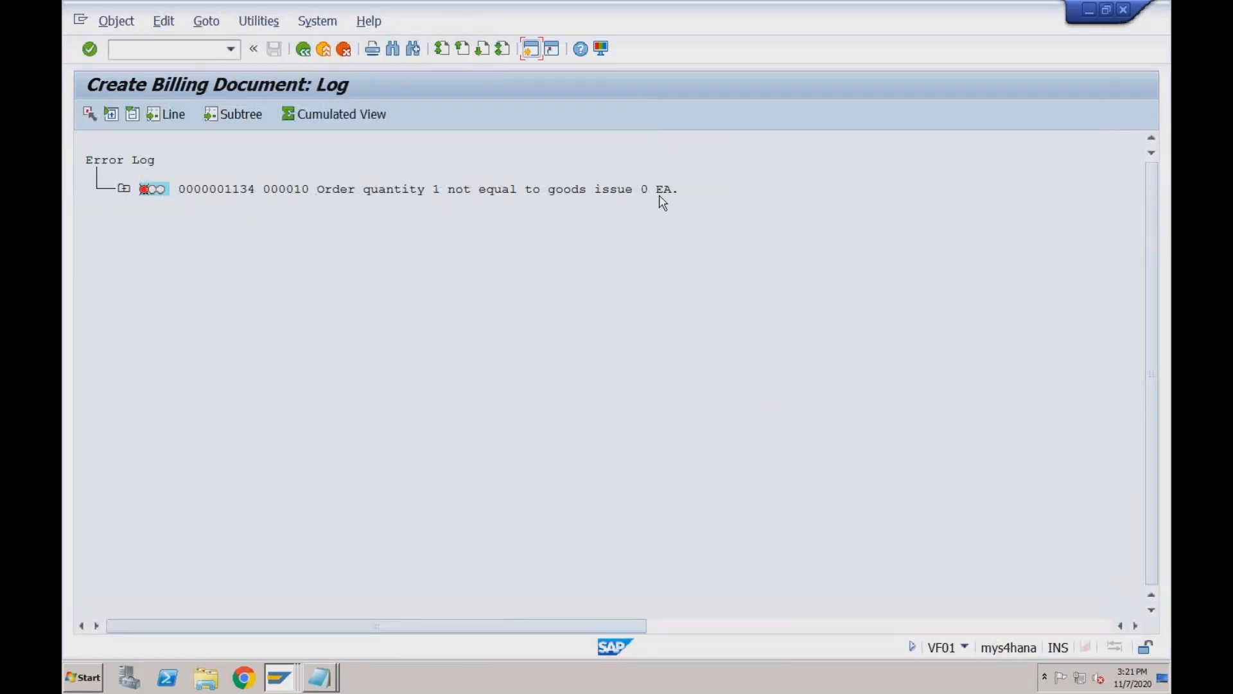
pyautogui.click(124, 190)
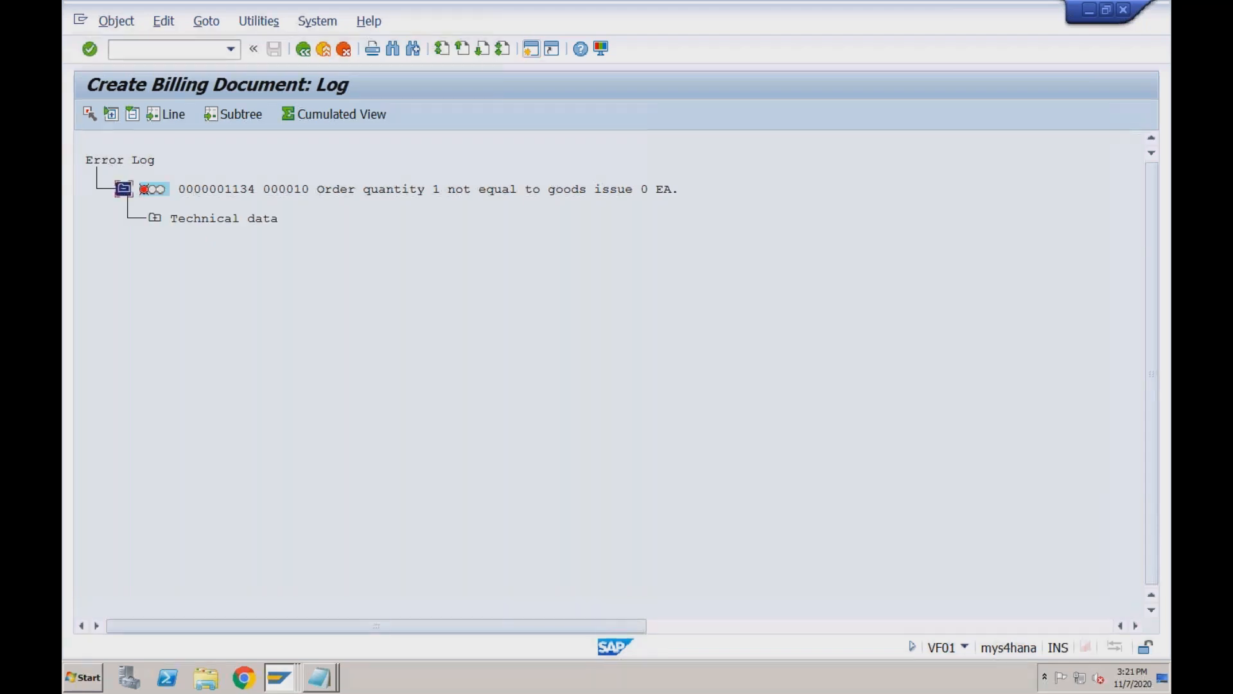
pyautogui.click(299, 51)
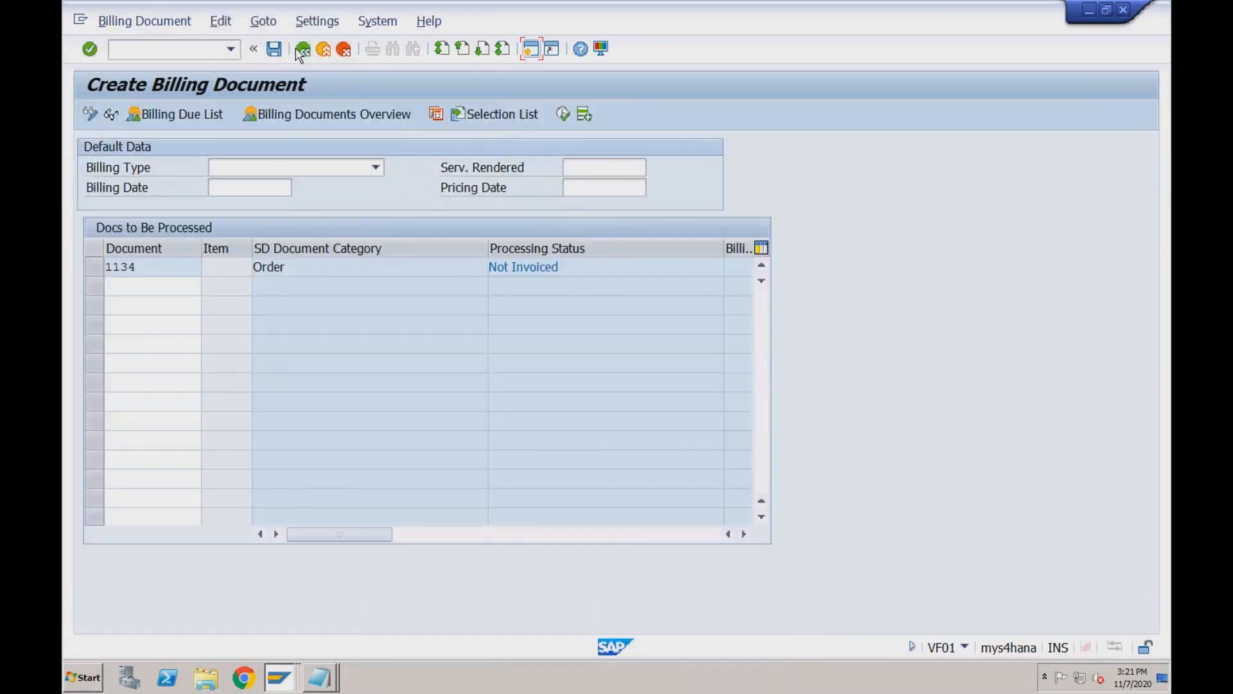
pyautogui.press('F3')
pyautogui.click(279, 678)
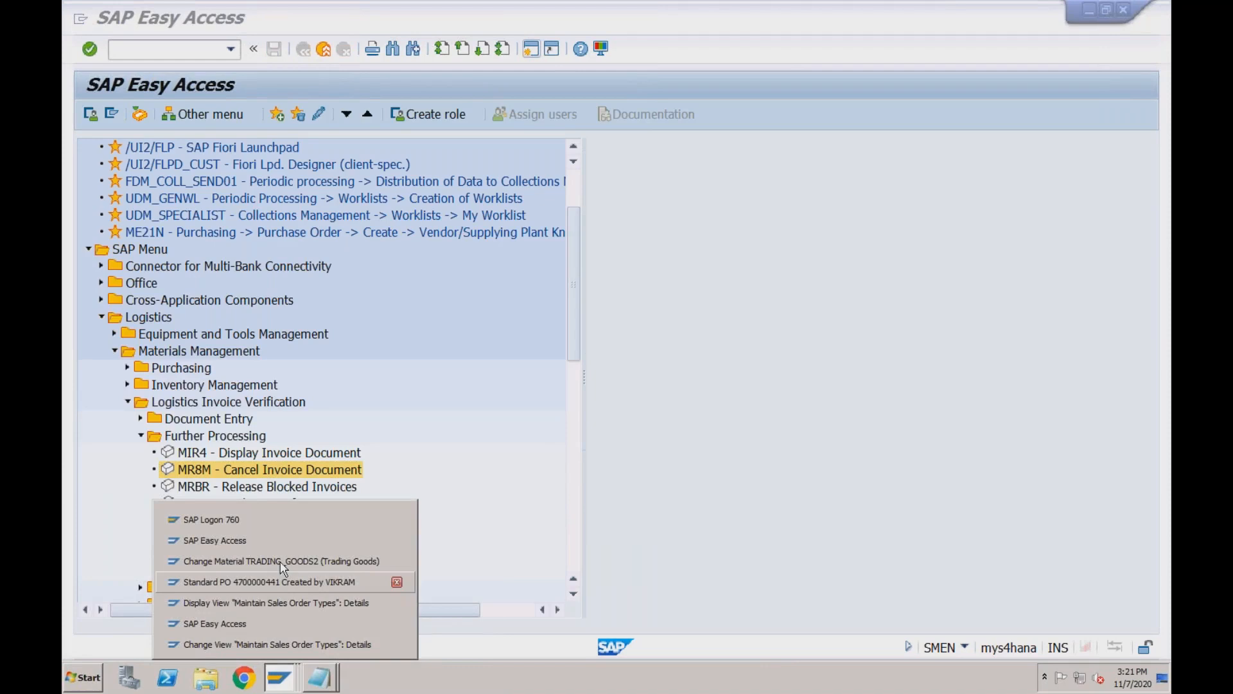
# Open cash sale 1134 with VA03 and switch it to change mode.
pyautogui.click(276, 623)
pyautogui.write('va03')
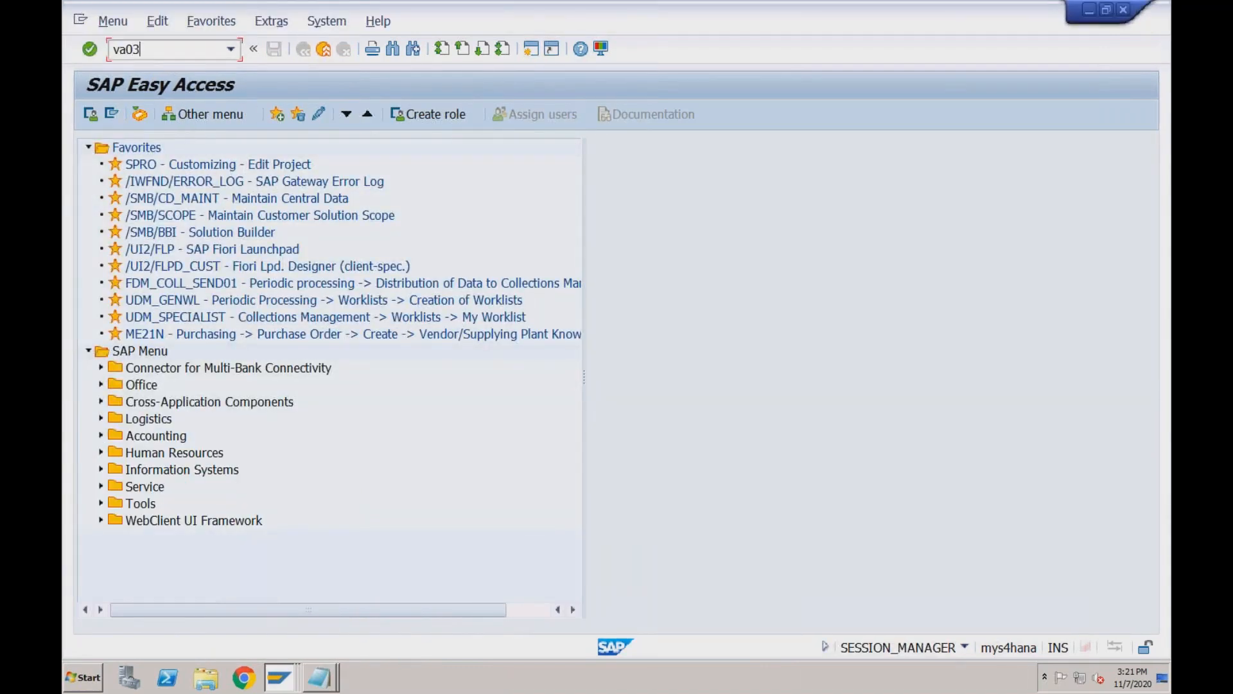
pyautogui.press('Return')
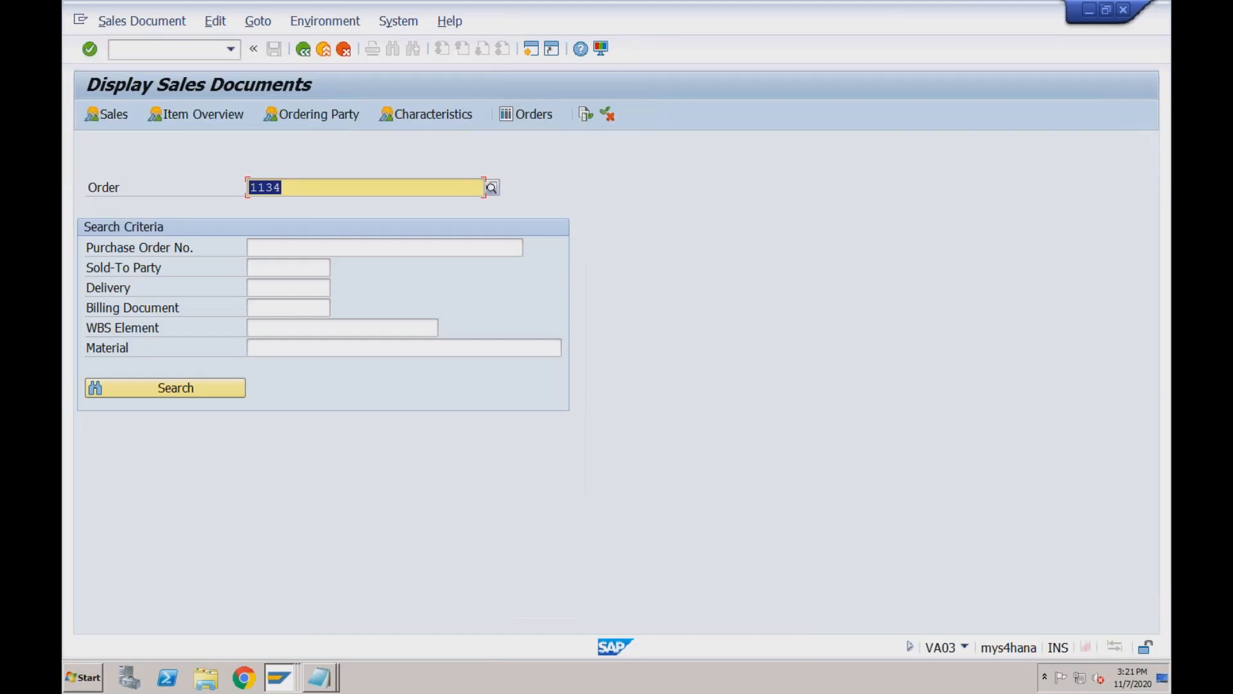
pyautogui.press('Return')
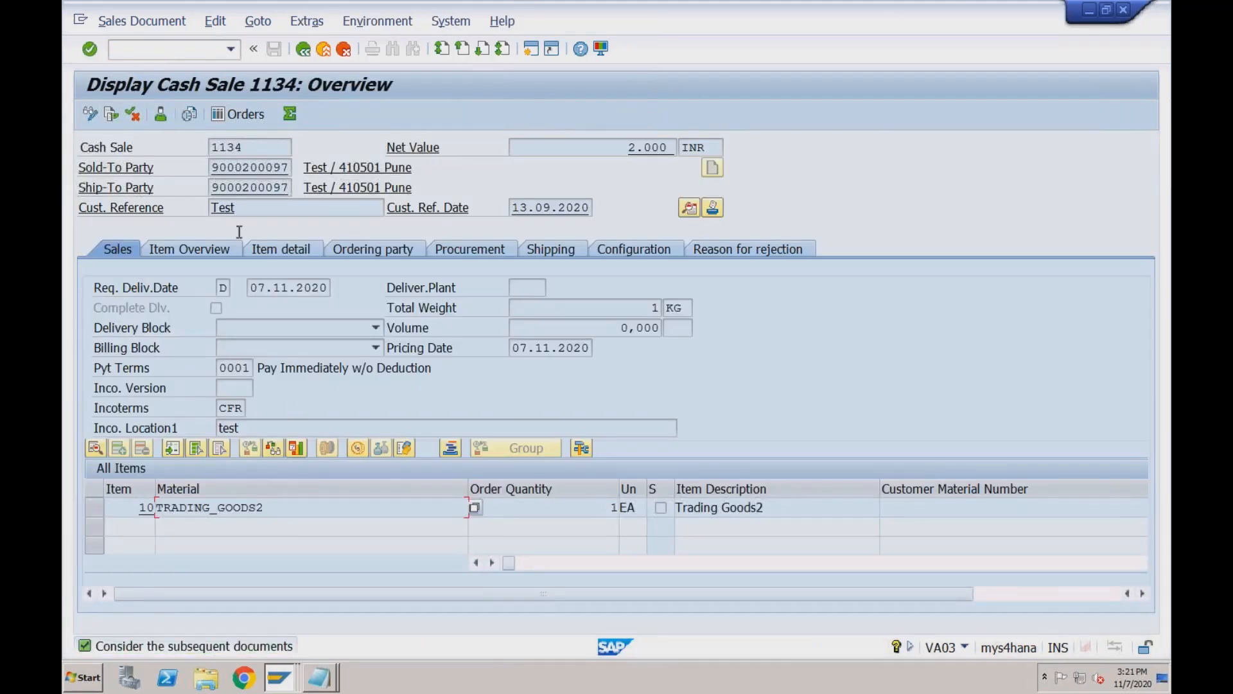
pyautogui.click(90, 116)
# Check delivery 80000400's picking data shows 0 picked, then return to the cash sale overview.
pyautogui.click(111, 116)
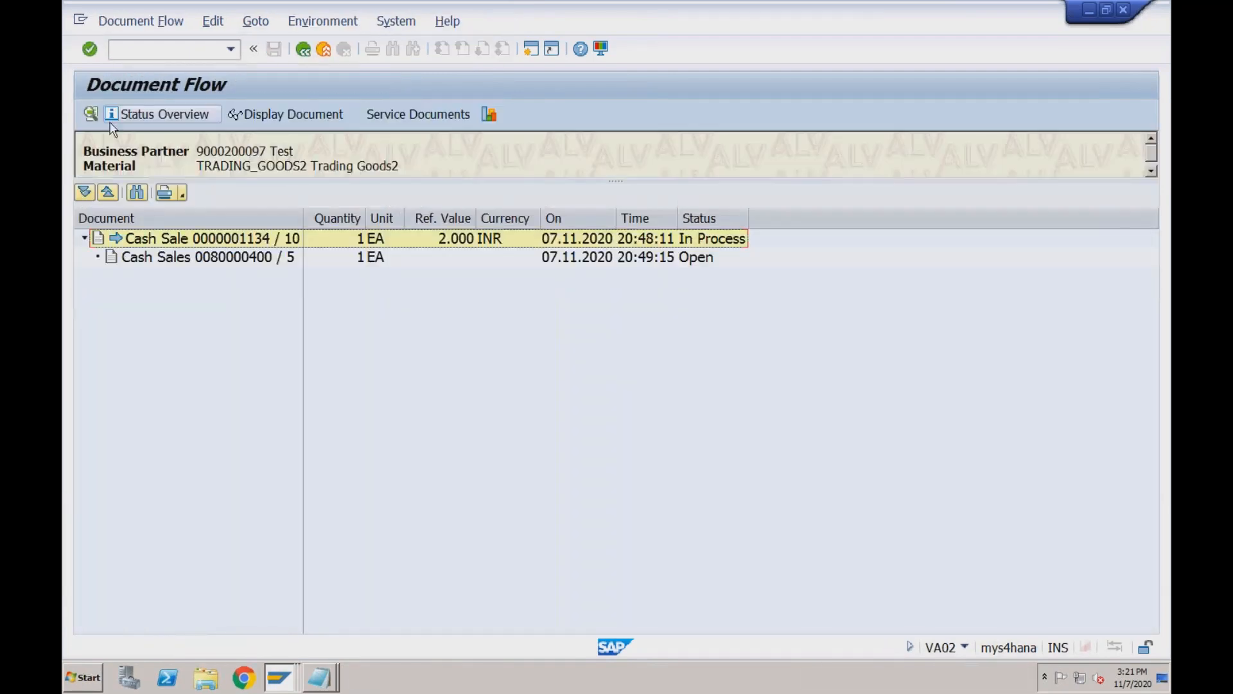
pyautogui.click(147, 260)
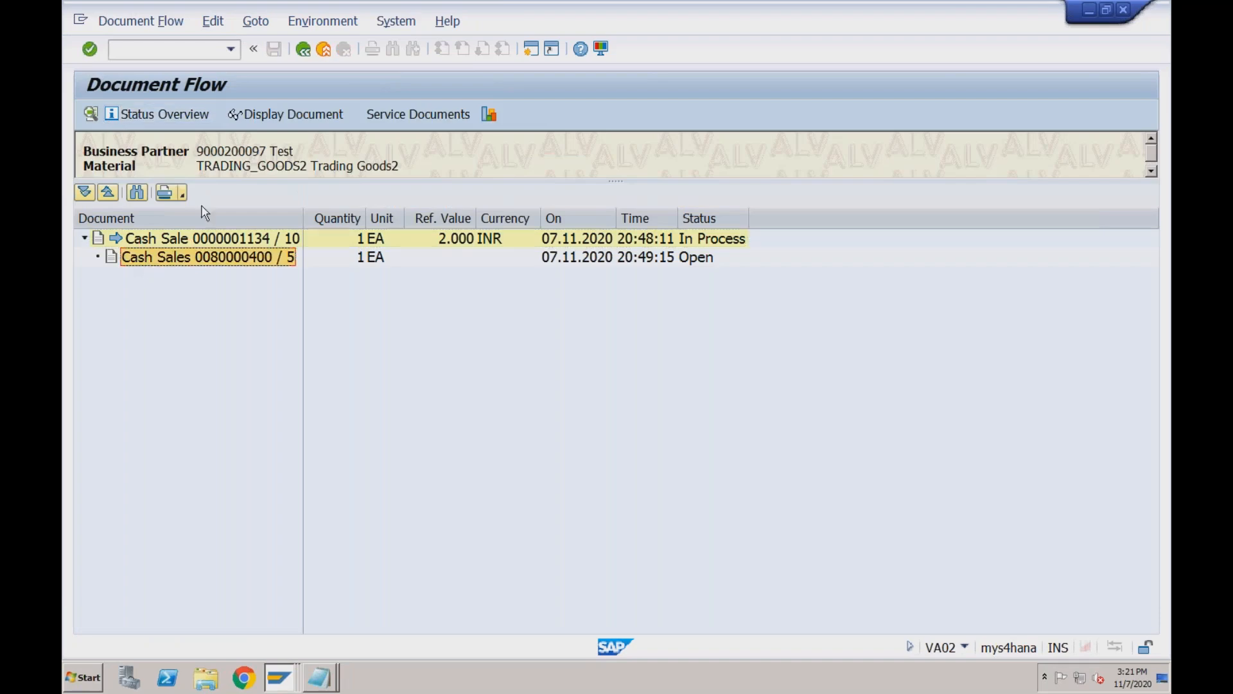
pyautogui.click(273, 116)
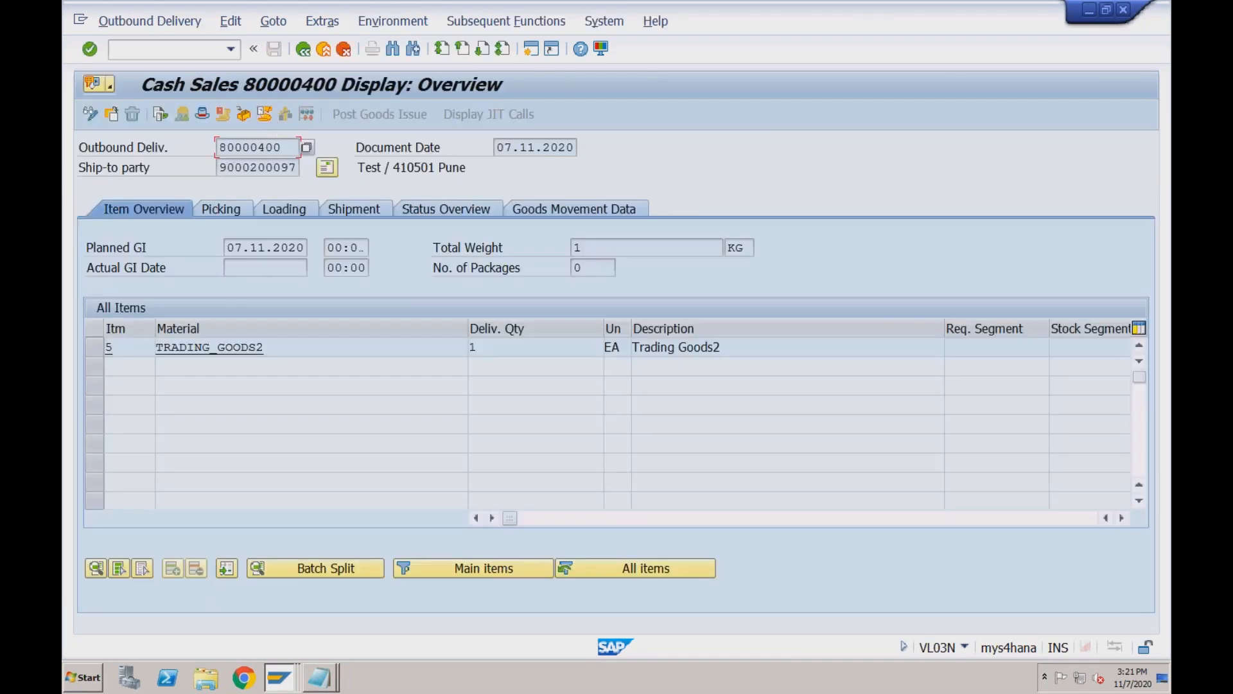
pyautogui.click(233, 210)
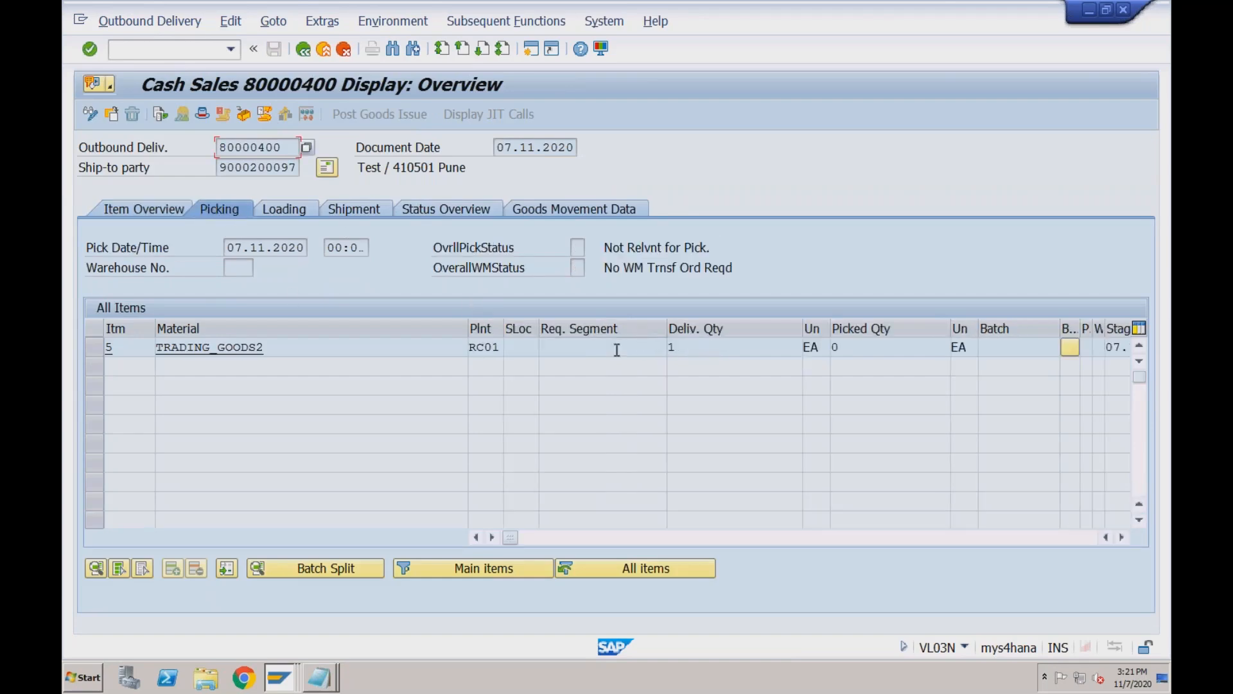
pyautogui.click(305, 51)
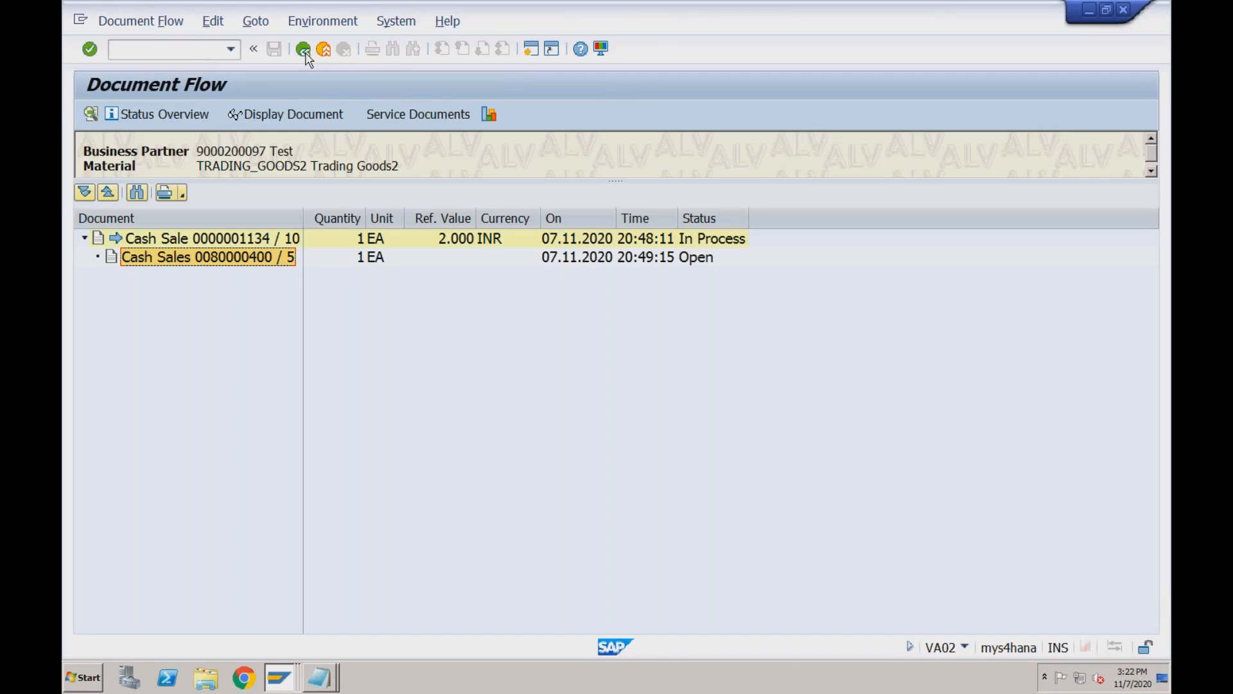
pyautogui.click(305, 51)
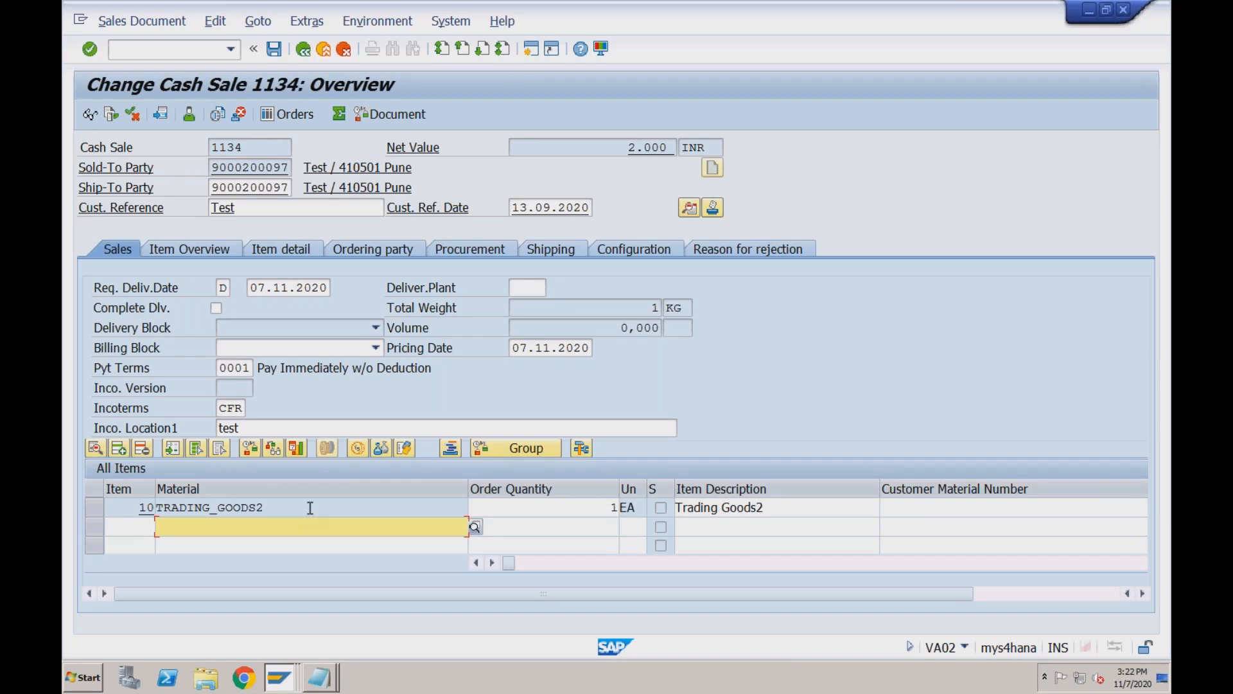
# Show cash sale 1134's header Billing Document data and check billing date 07.11.2020 with no billing block.
pyautogui.click(692, 211)
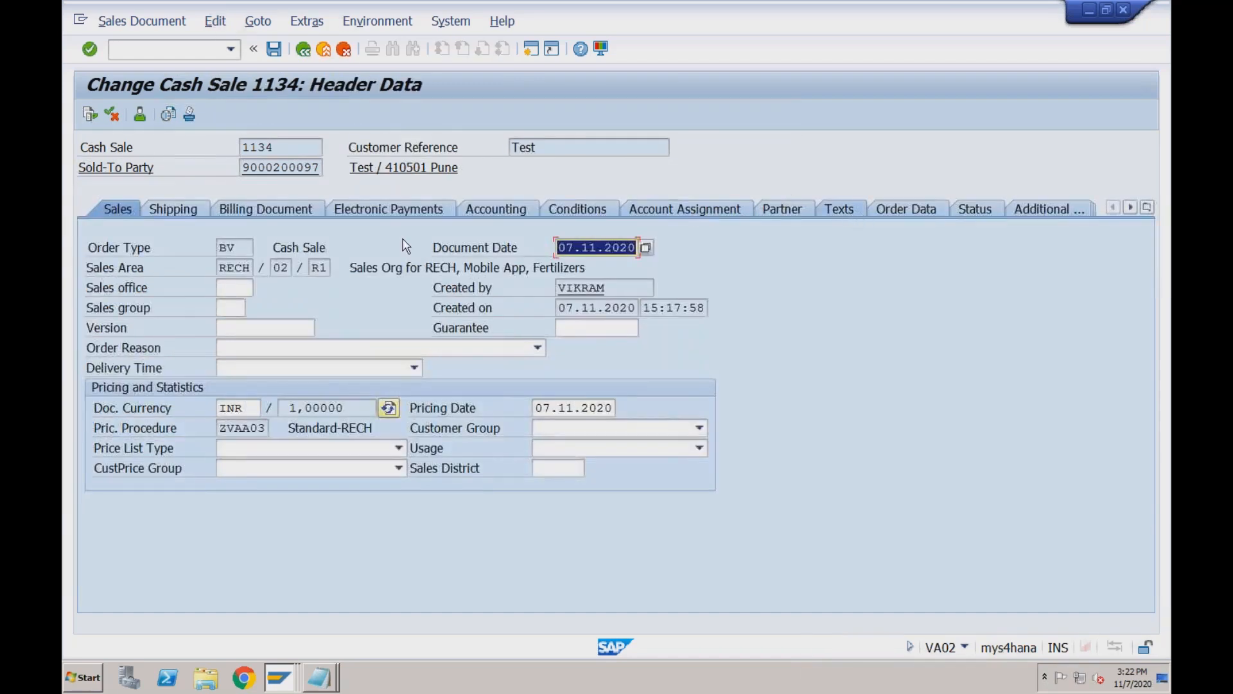
pyautogui.click(285, 210)
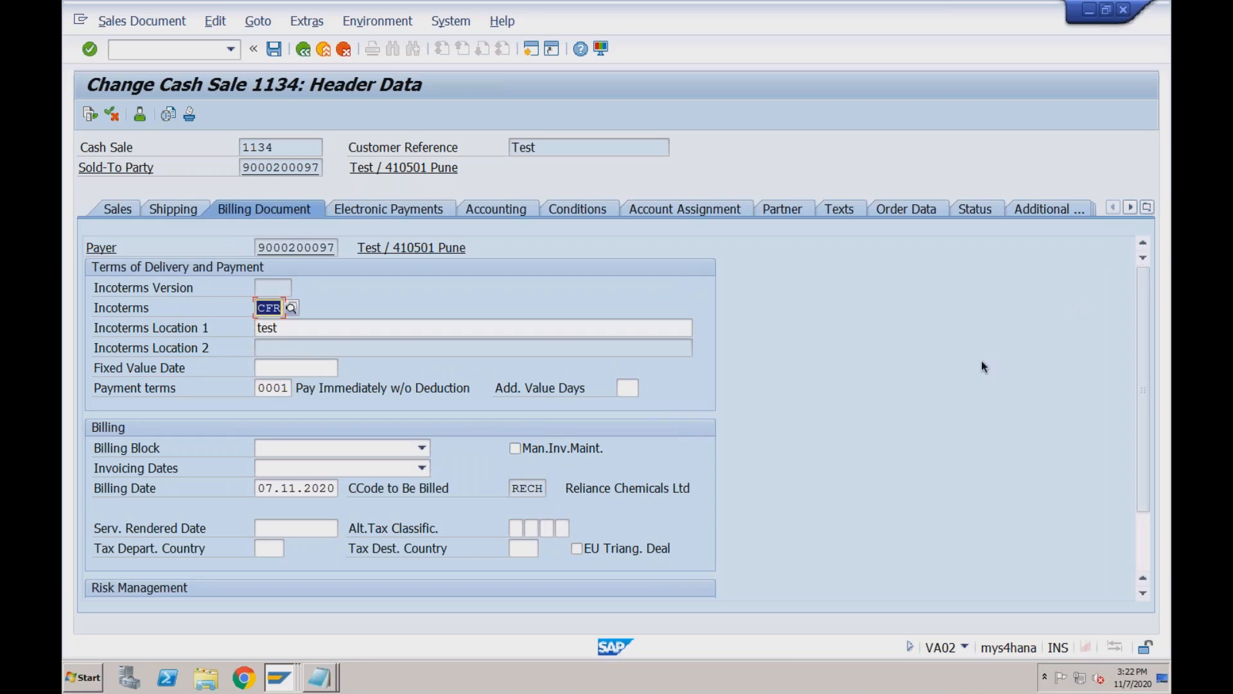
pyautogui.click(1142, 542)
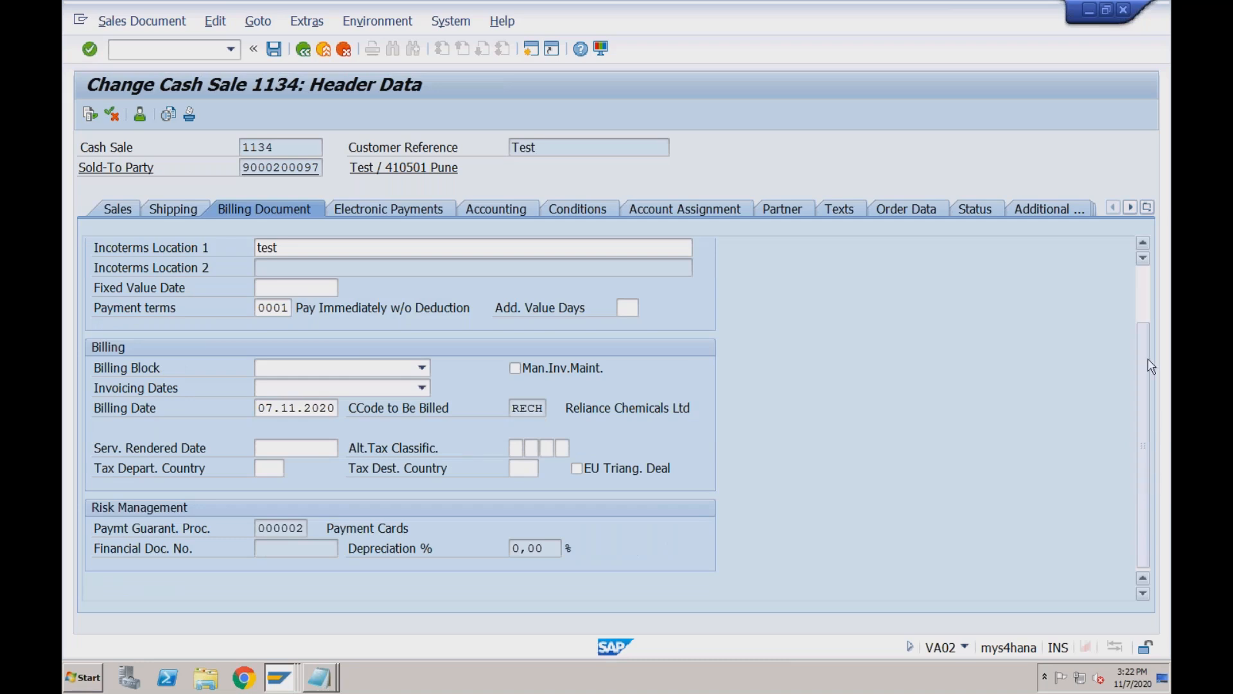
pyautogui.click(1147, 301)
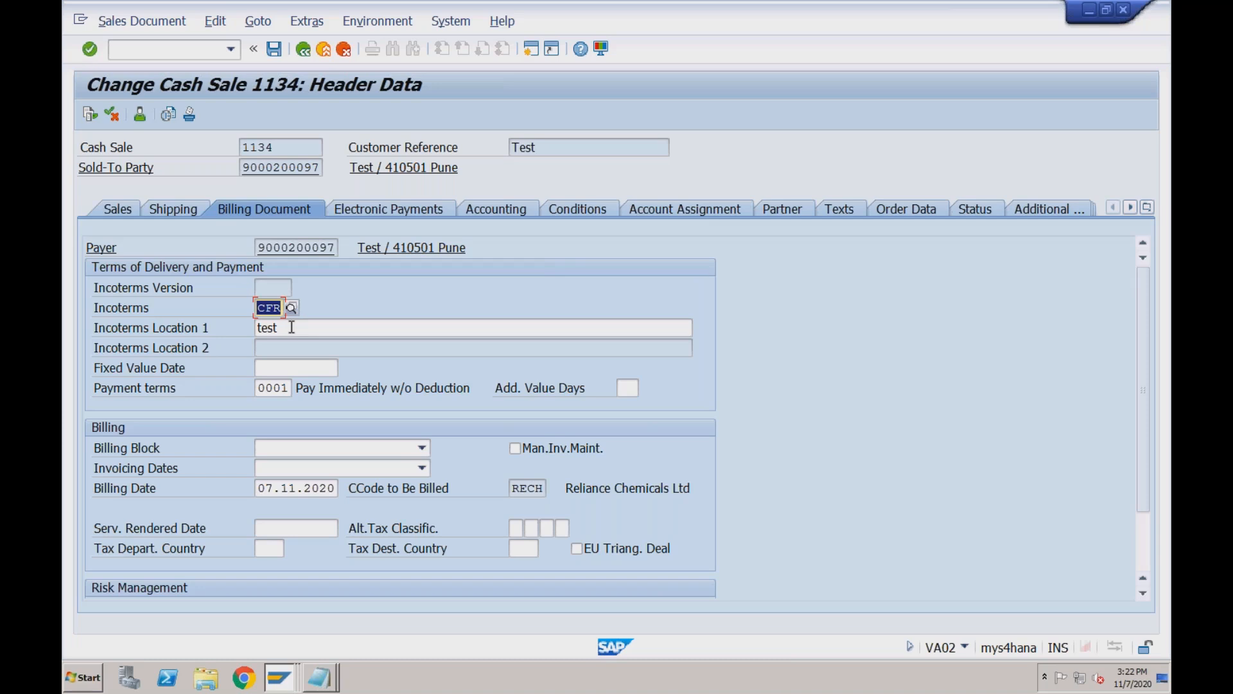
pyautogui.click(290, 488)
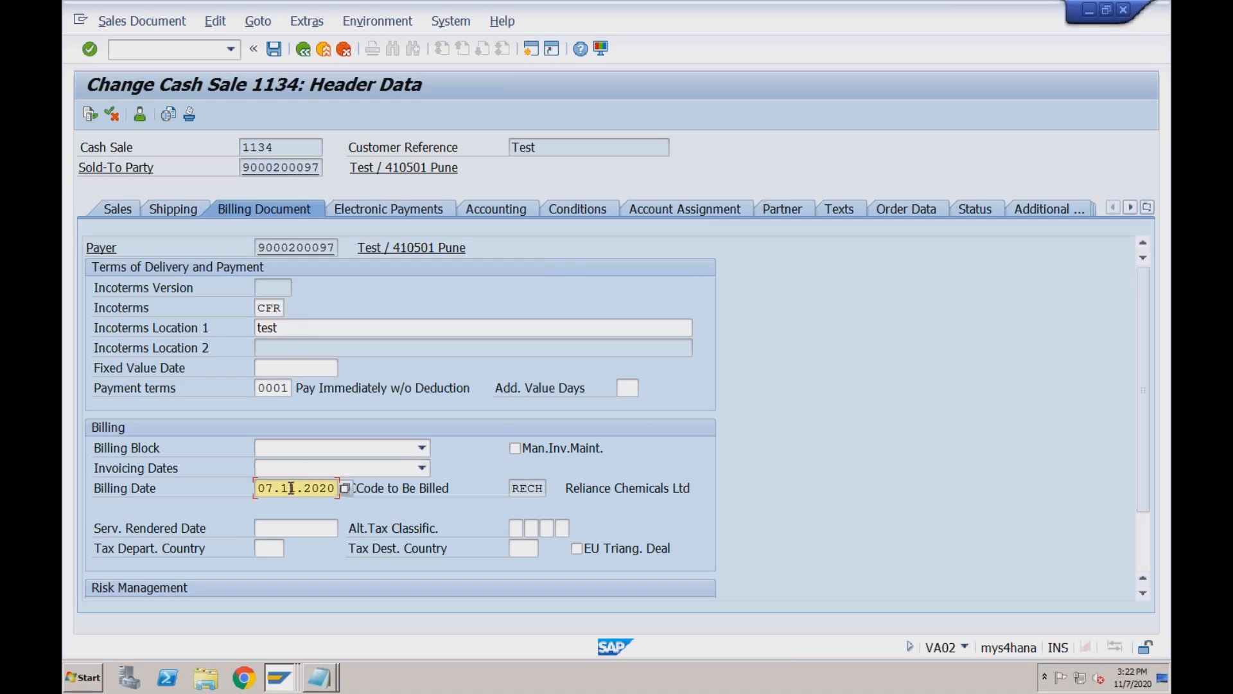
# Rerun billing creation for order 1134 with /nvf01.
pyautogui.click(210, 50)
pyautogui.write('/nvf01')
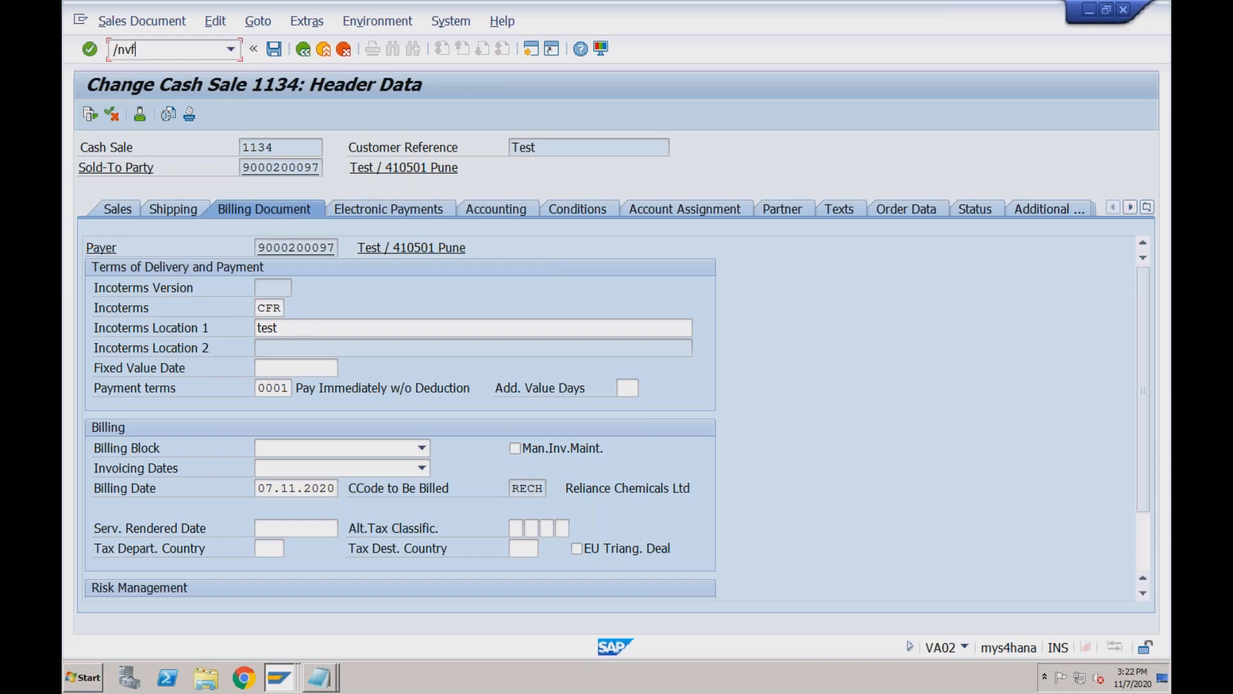
pyautogui.press('Return')
pyautogui.press('Return')
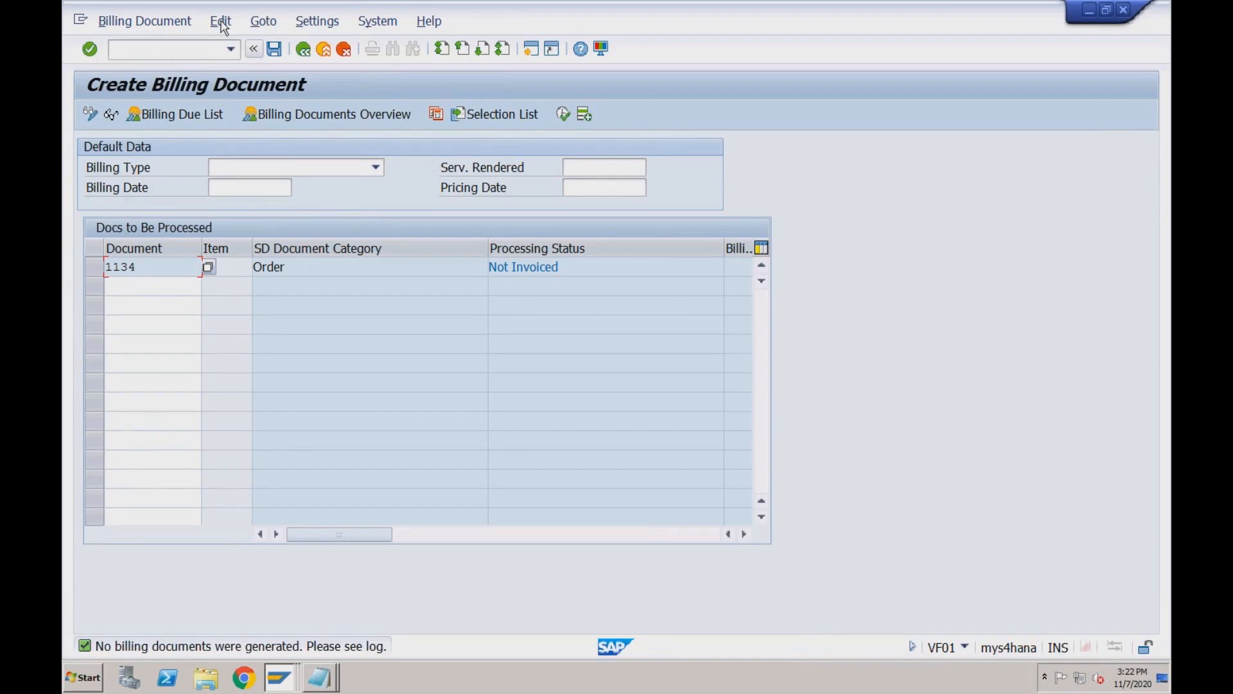
# Inspect the order 1134 error's technical data in the billing log, then return to VF01.
pyautogui.click(222, 24)
pyautogui.click(234, 86)
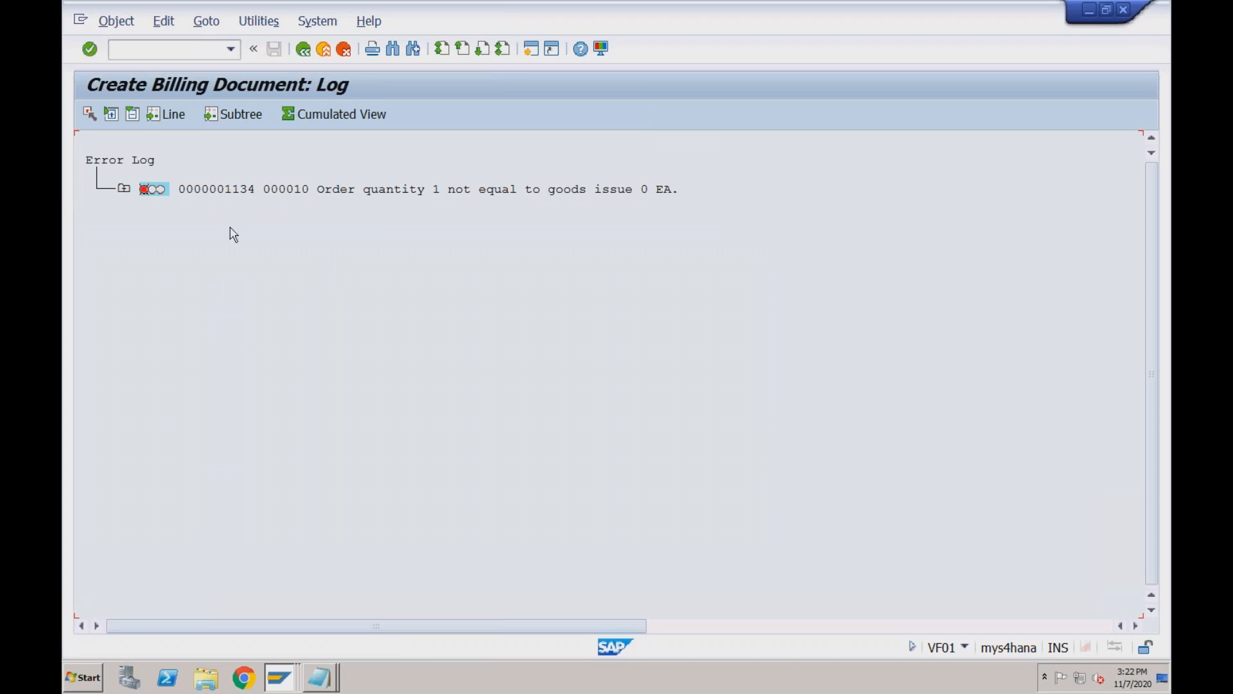
pyautogui.click(124, 189)
pyautogui.click(155, 219)
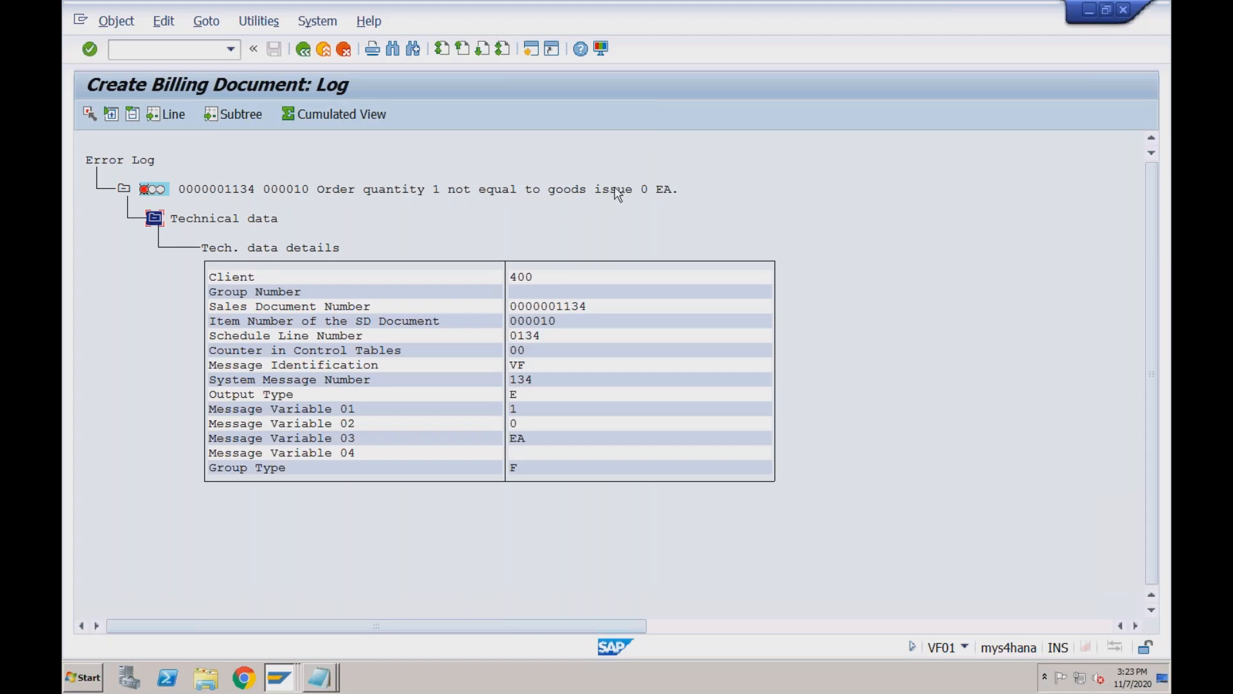
pyautogui.click(304, 49)
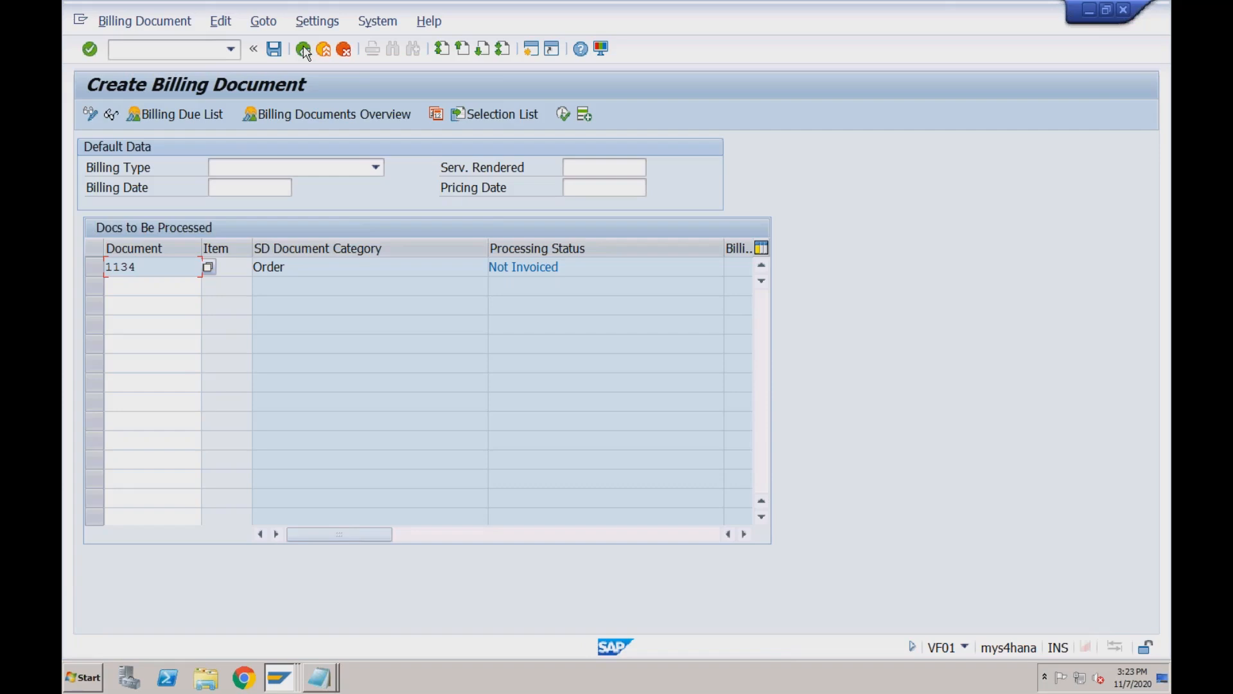
# Go back to SAP Easy Access and show the transaction code history.
pyautogui.click(304, 50)
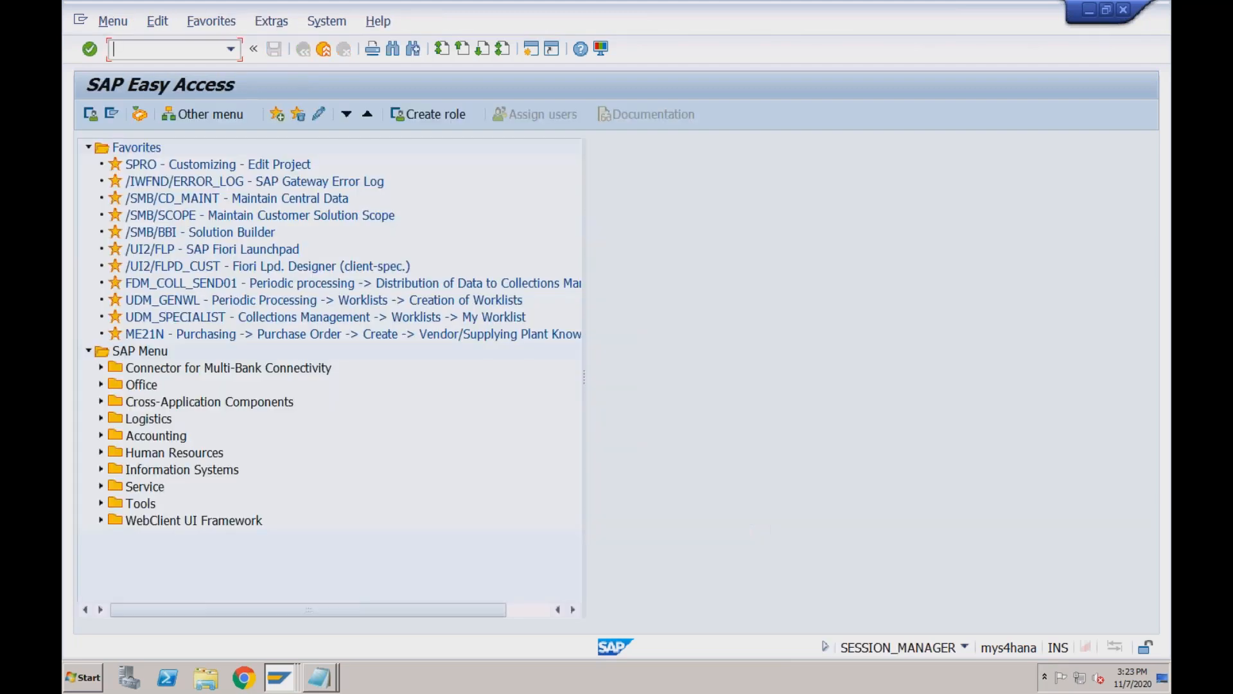
pyautogui.click(230, 50)
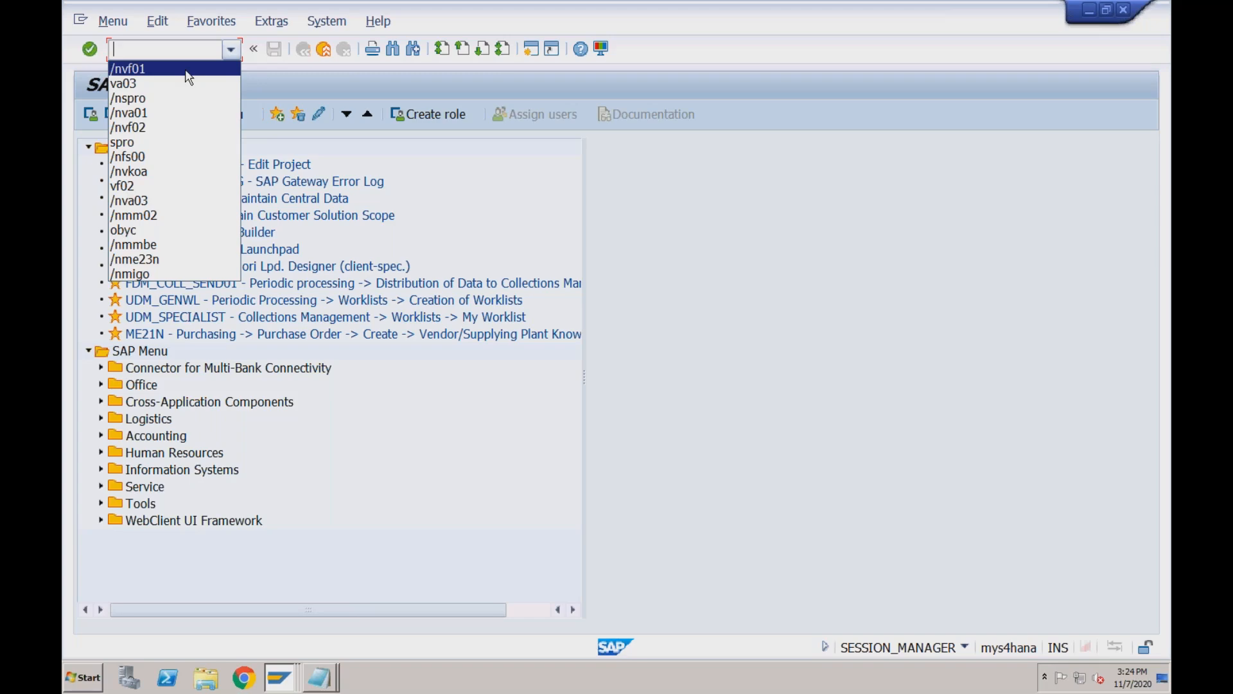
# Display order 1134 via va03, then carry it into billing creation with /nvf01.
pyautogui.click(135, 83)
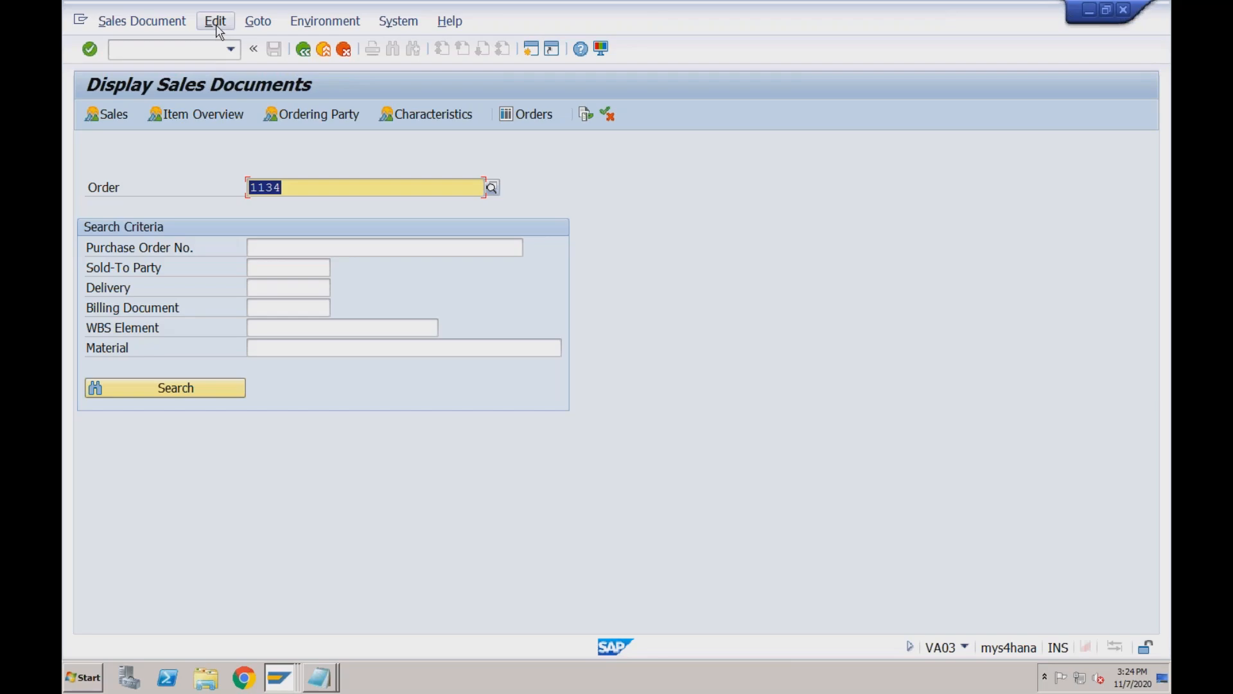
pyautogui.click(293, 182)
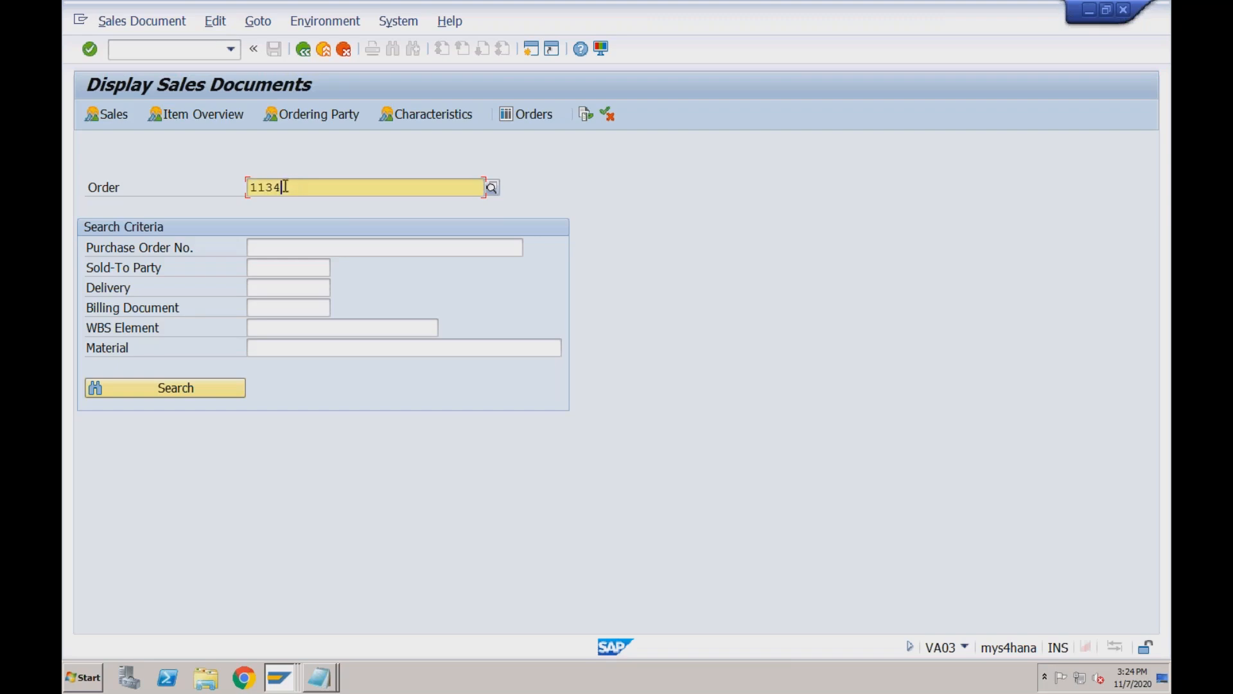
pyautogui.click(203, 50)
pyautogui.write('/nvf')
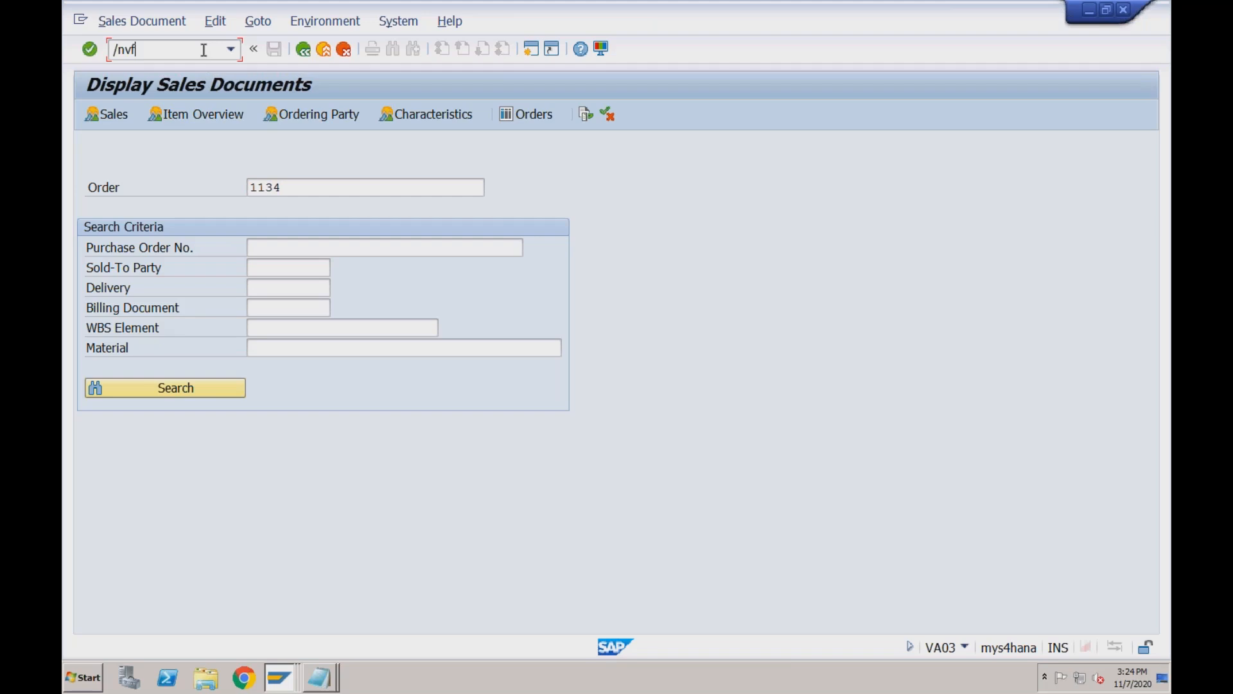
pyautogui.write('01')
pyautogui.press('Return')
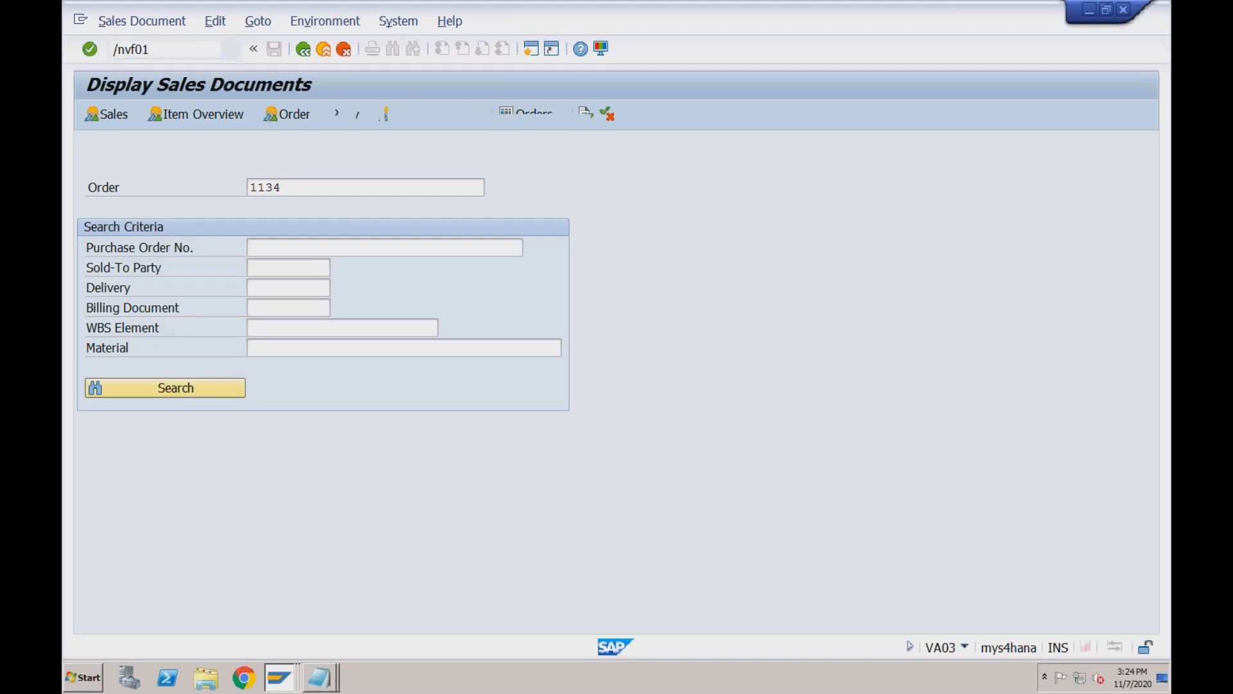
# Set billing type BV Cash Sales and attempt billing for order 1134.
pyautogui.click(169, 263)
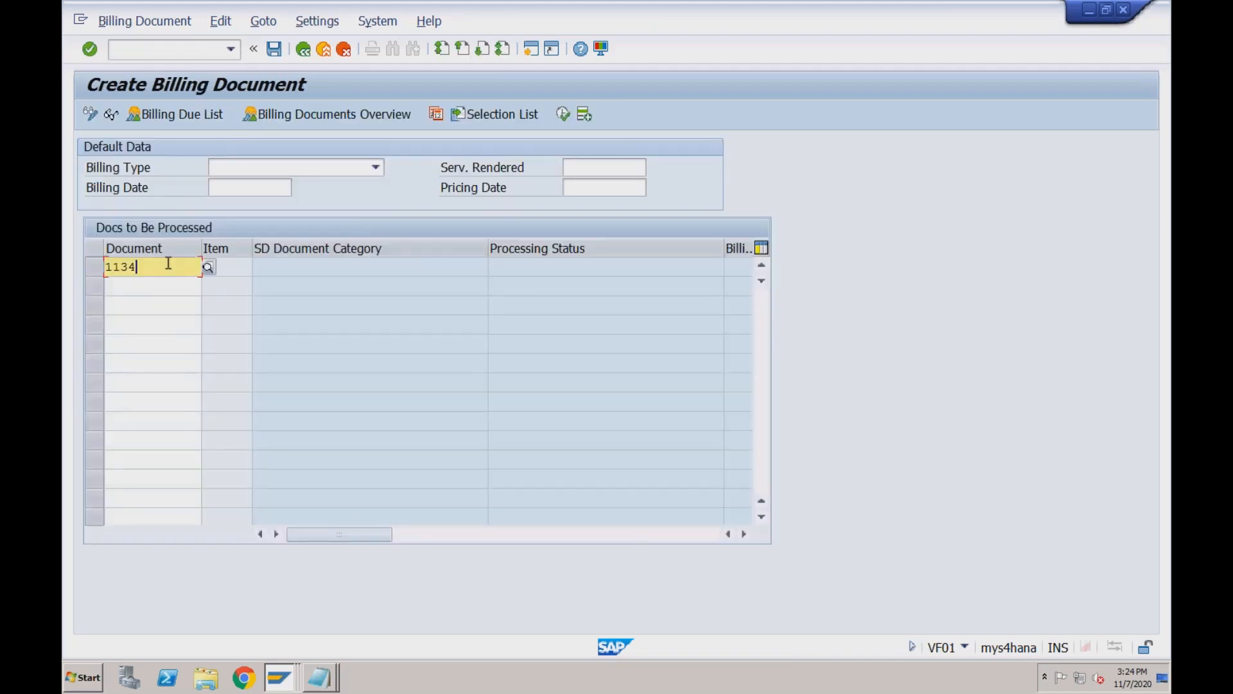
pyautogui.click(286, 169)
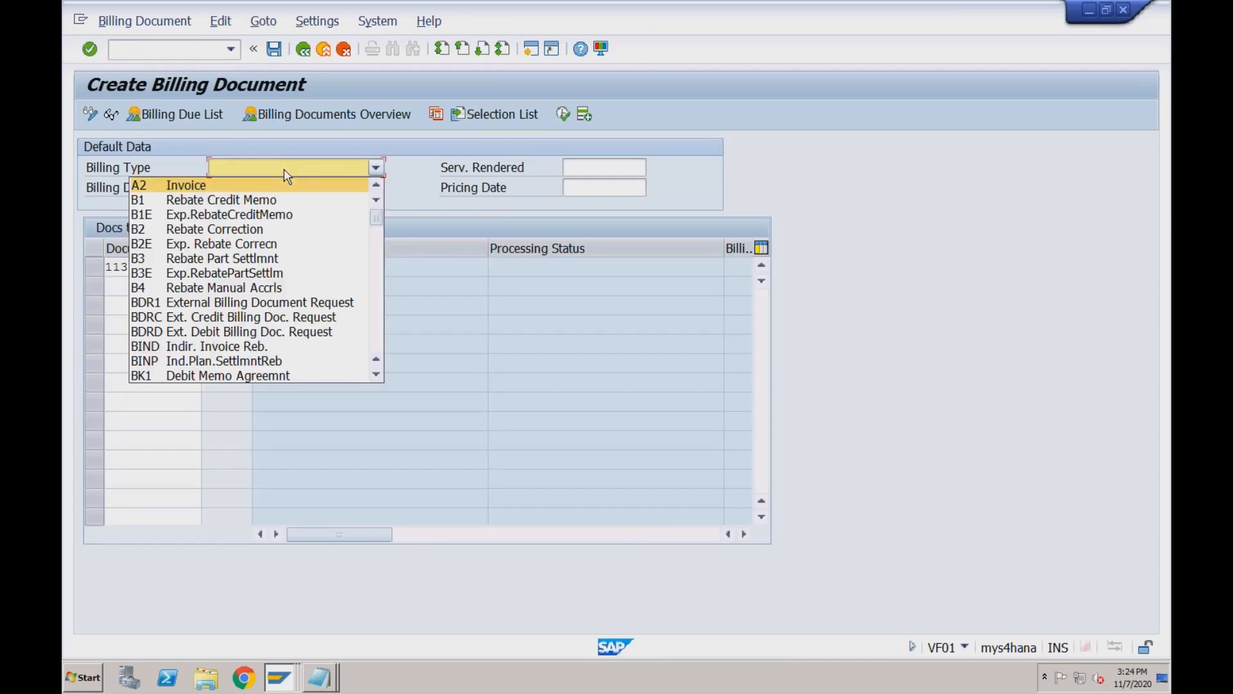
pyautogui.write('bv')
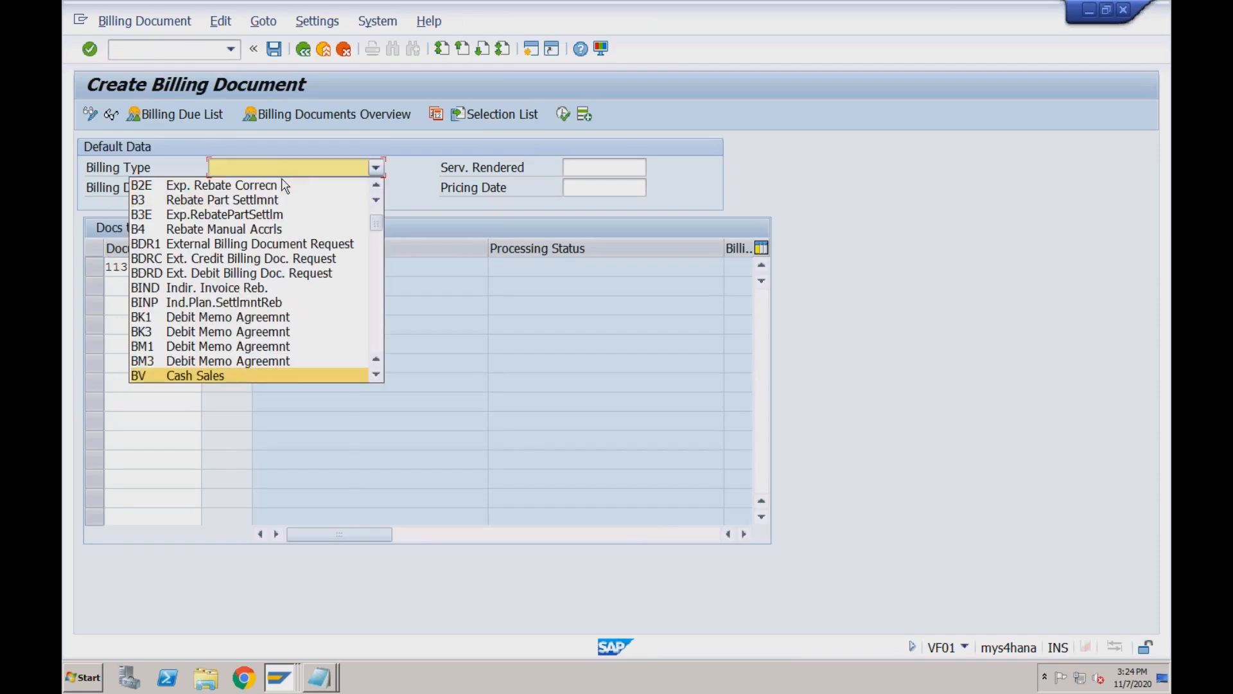
pyautogui.click(216, 382)
pyautogui.press('Return')
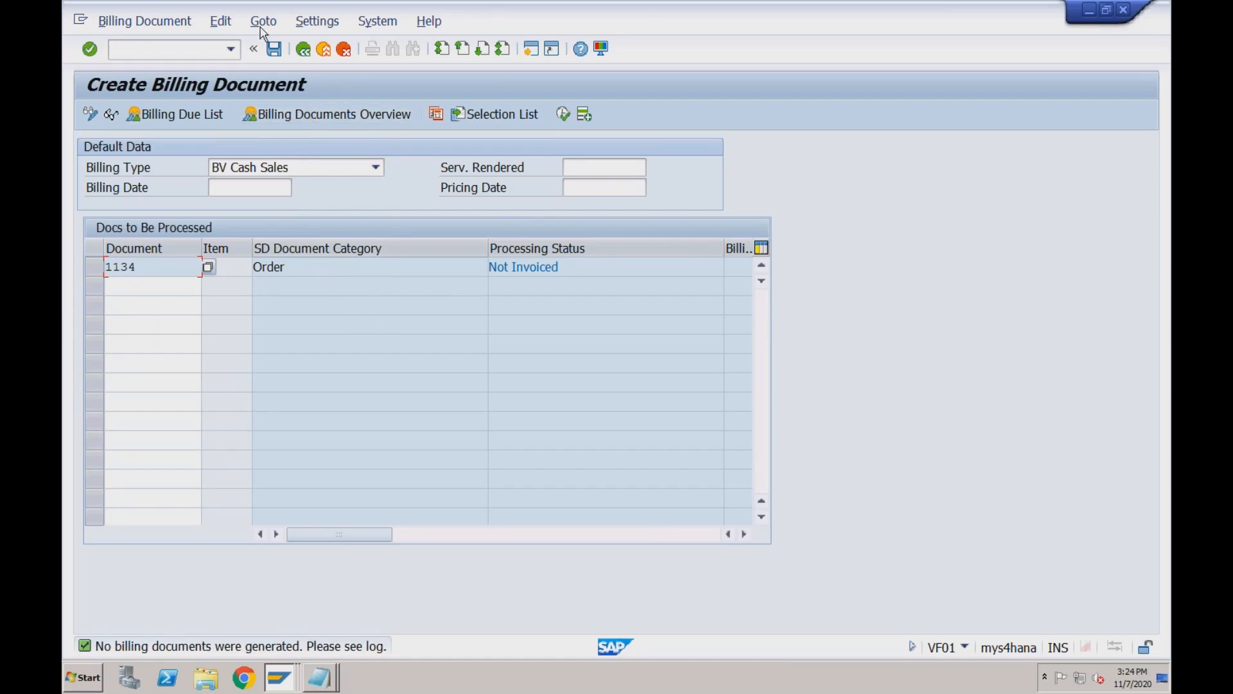
# Check the billing error log for order 1134 and return to the billing entry screen.
pyautogui.click(221, 21)
pyautogui.click(244, 84)
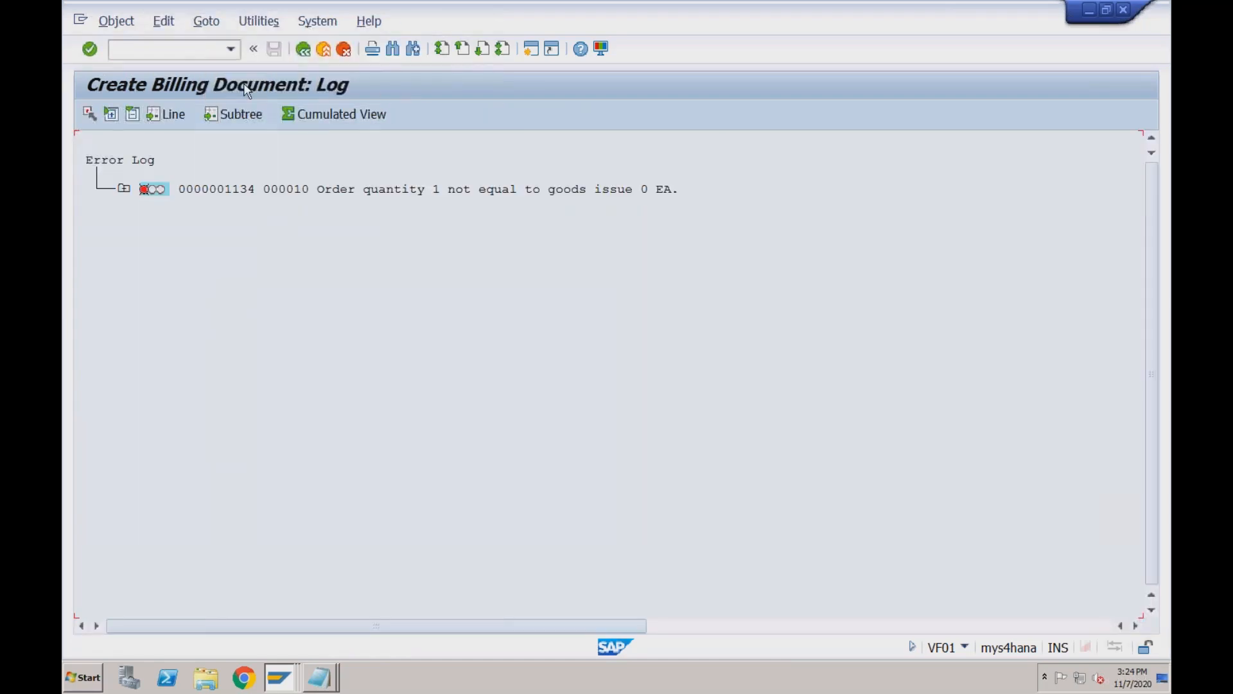
pyautogui.click(303, 48)
pyautogui.click(279, 677)
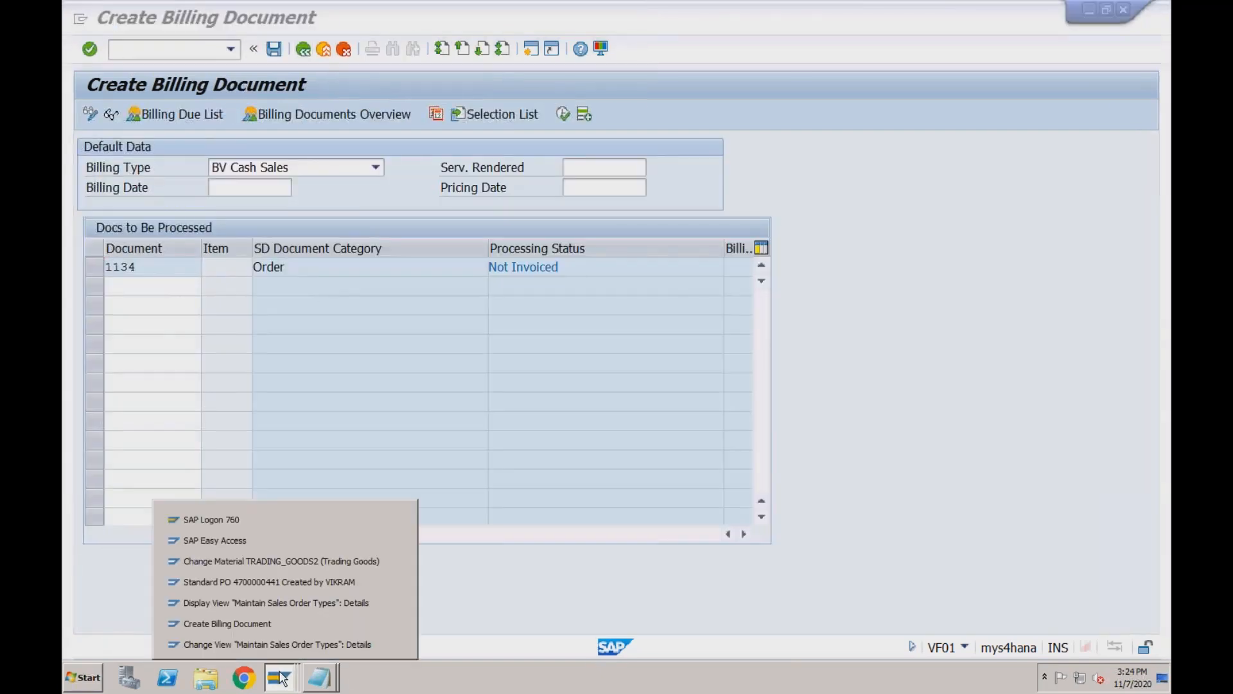
# Return to the SPRO tree and open Billing > Billing Documents > Define Billing Types.
pyautogui.click(277, 644)
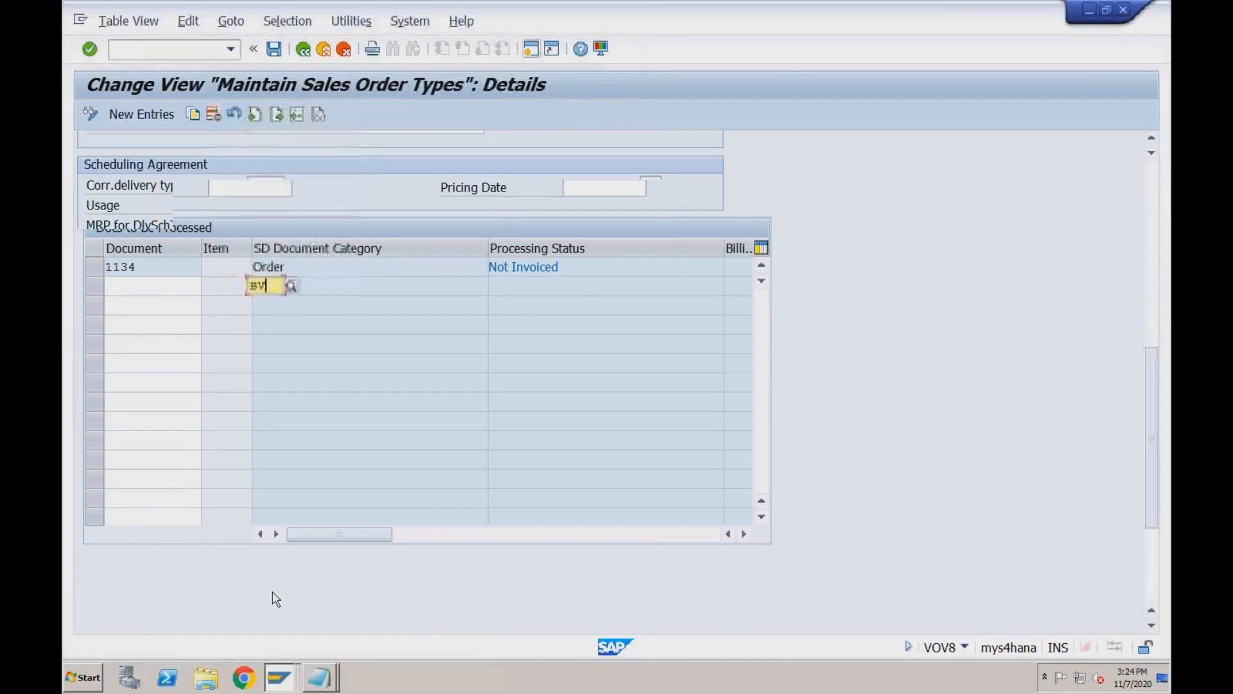
pyautogui.click(304, 49)
pyautogui.click(303, 48)
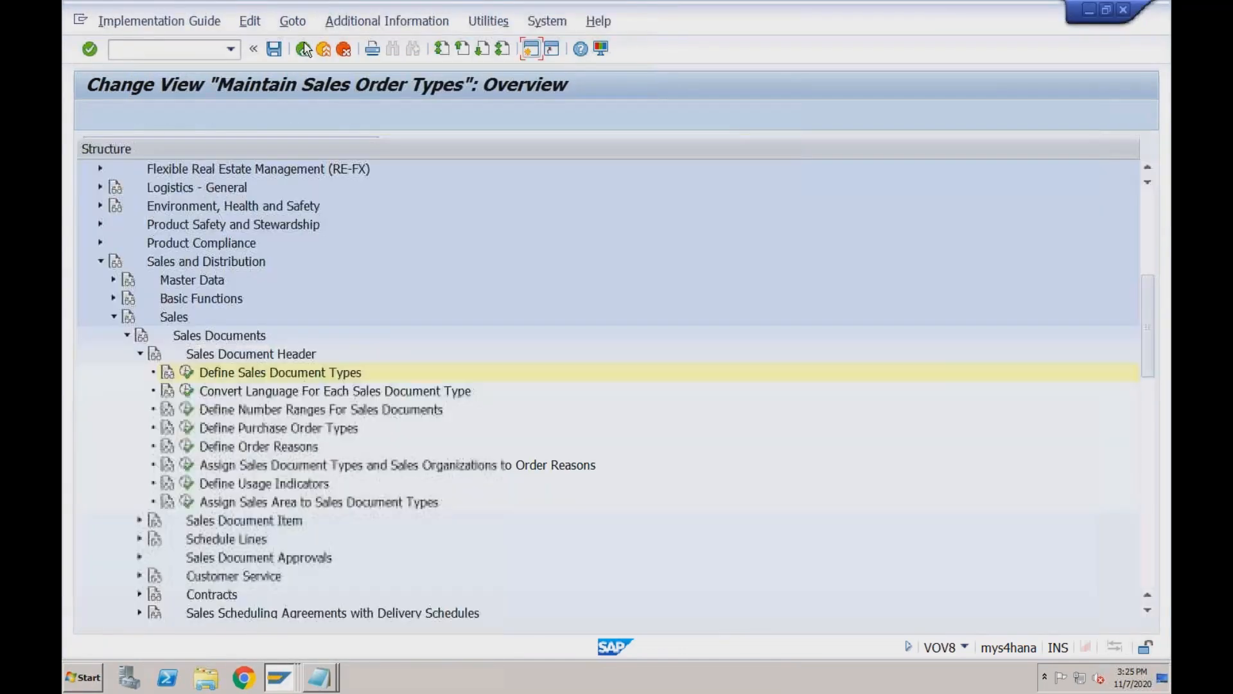
pyautogui.click(126, 336)
pyautogui.click(113, 316)
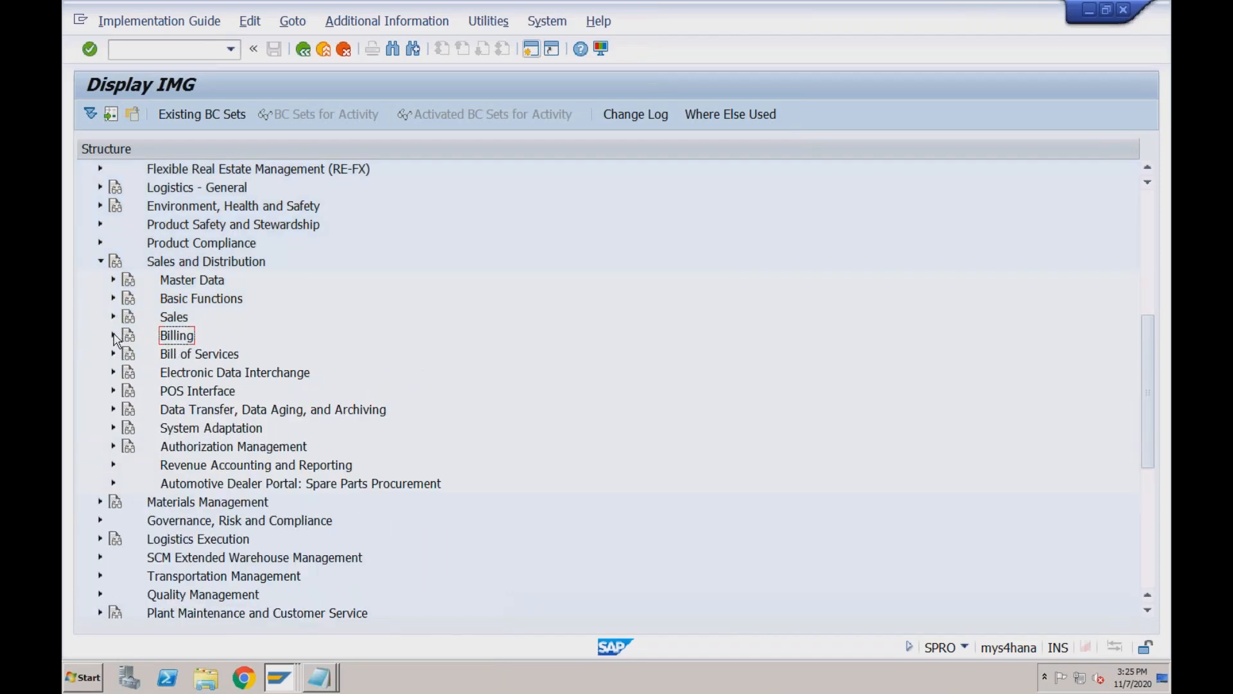
pyautogui.click(114, 336)
pyautogui.click(127, 354)
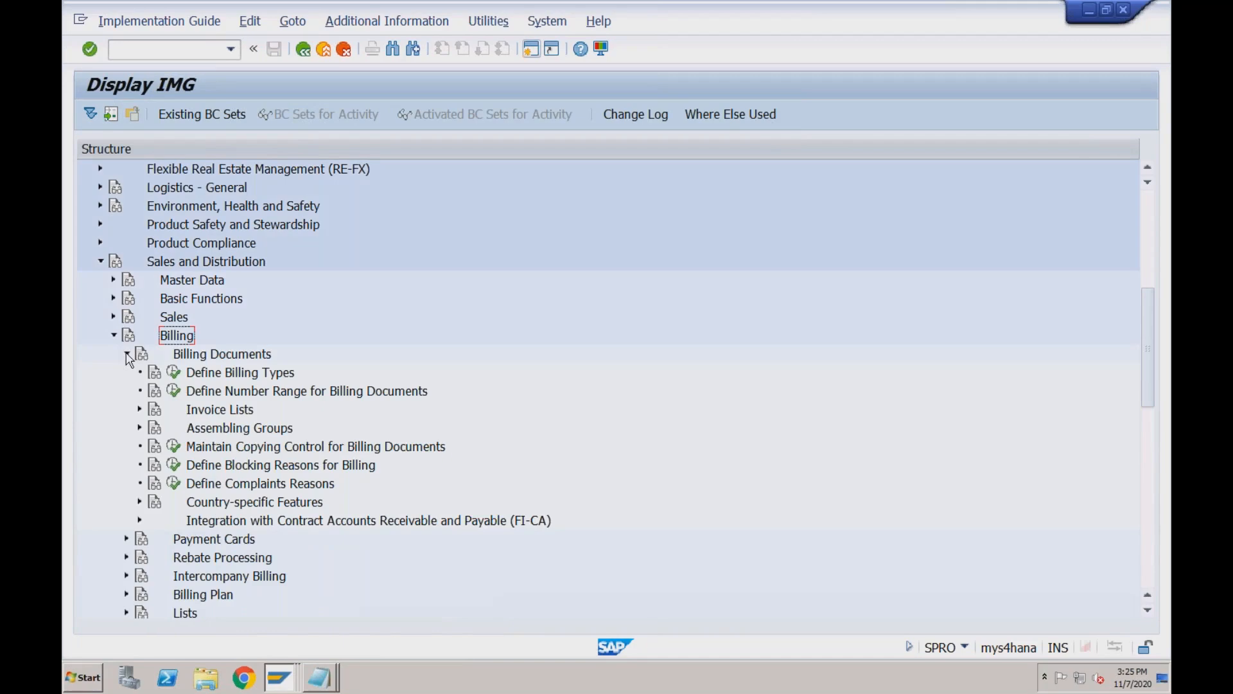
pyautogui.click(173, 373)
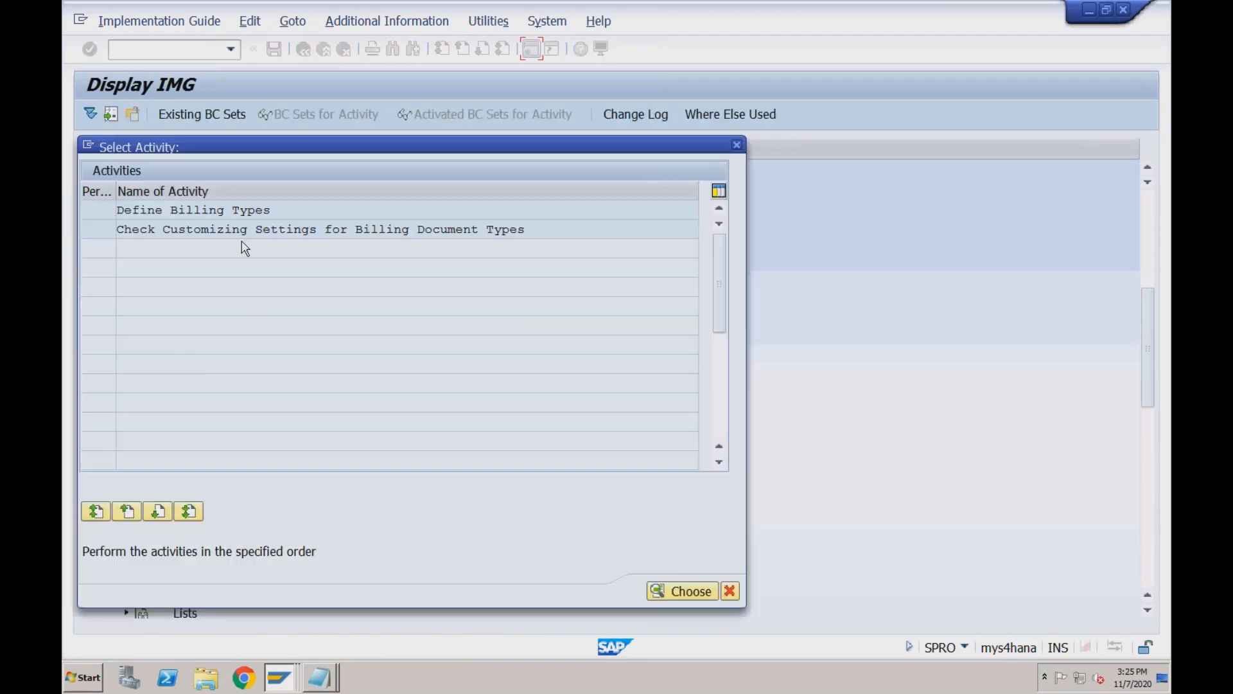
pyautogui.doubleClick(241, 211)
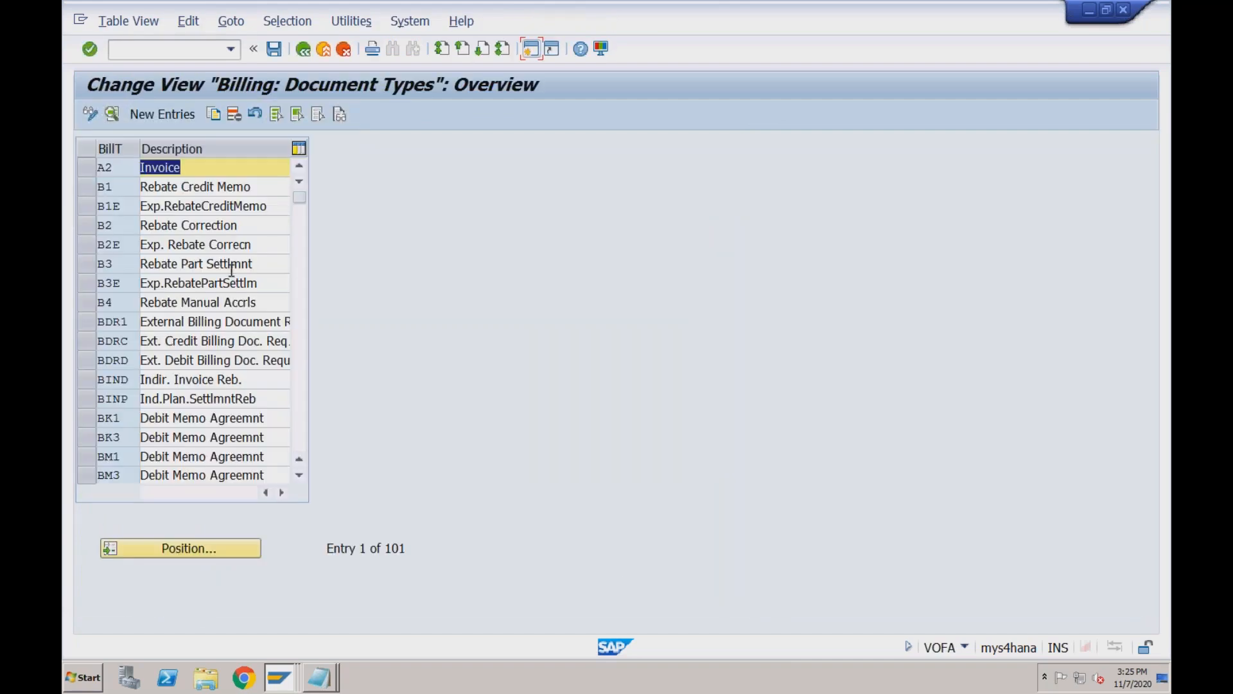
# Review the settings of billing type BV Cash Sales, then return to the billing types list.
pyautogui.click(298, 337)
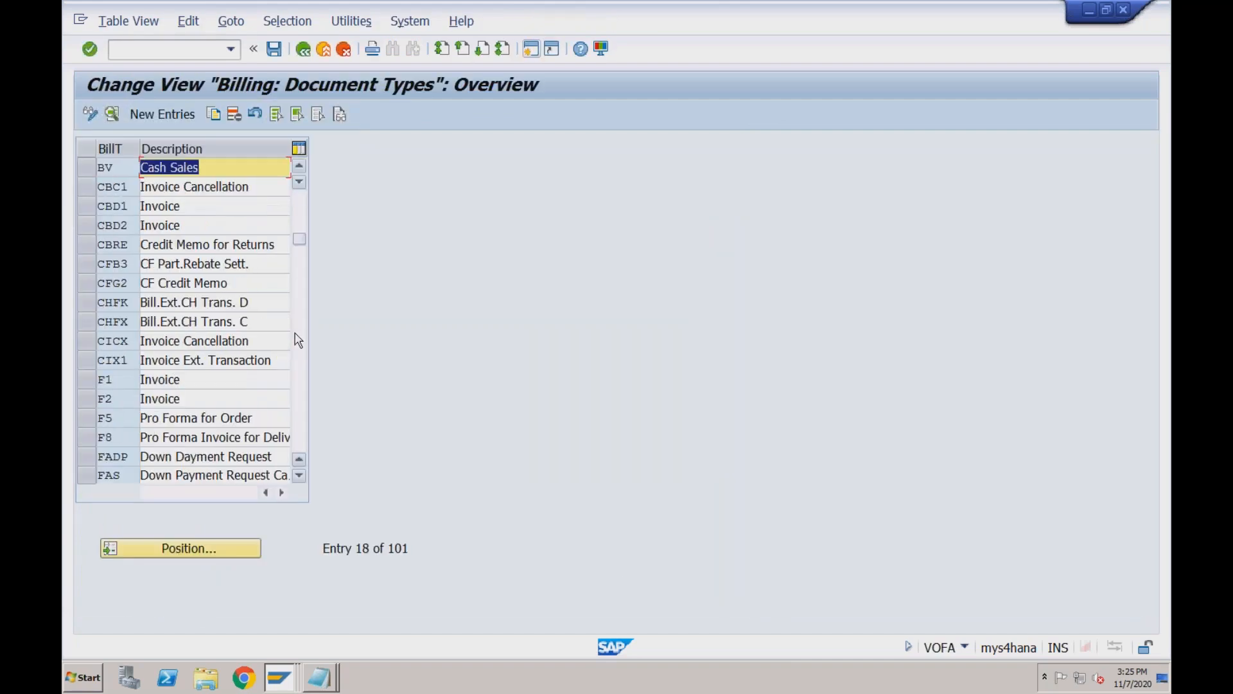
pyautogui.doubleClick(169, 168)
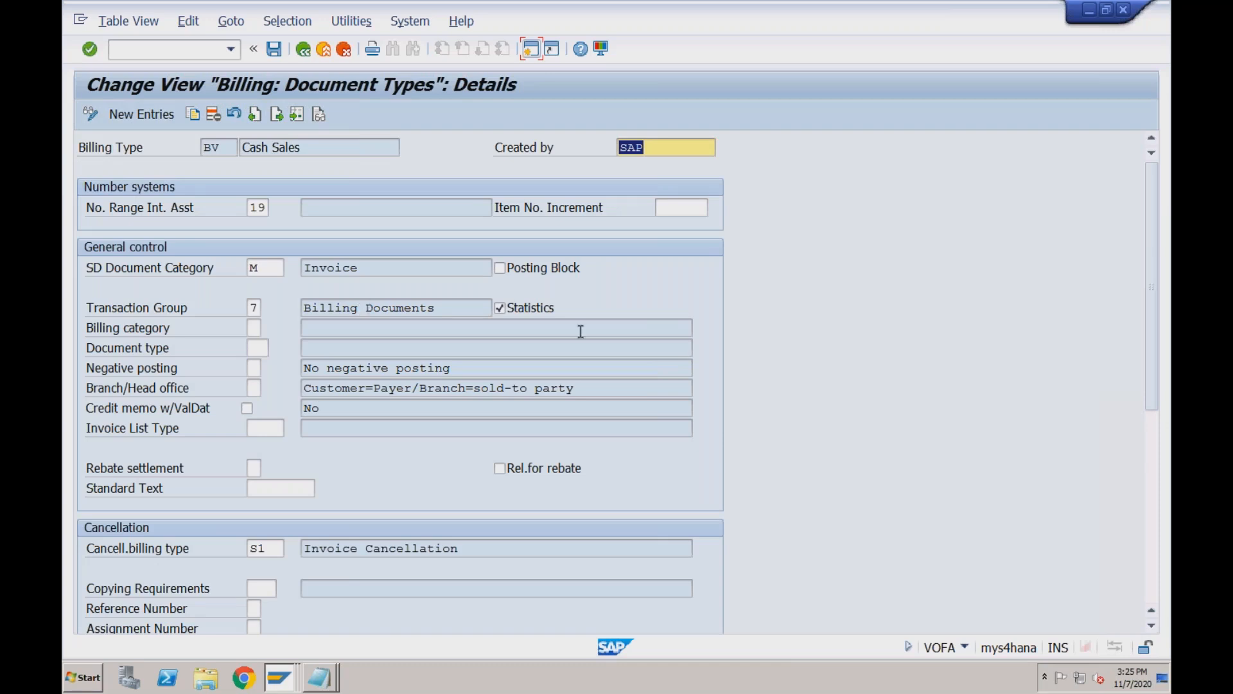
pyautogui.click(1154, 426)
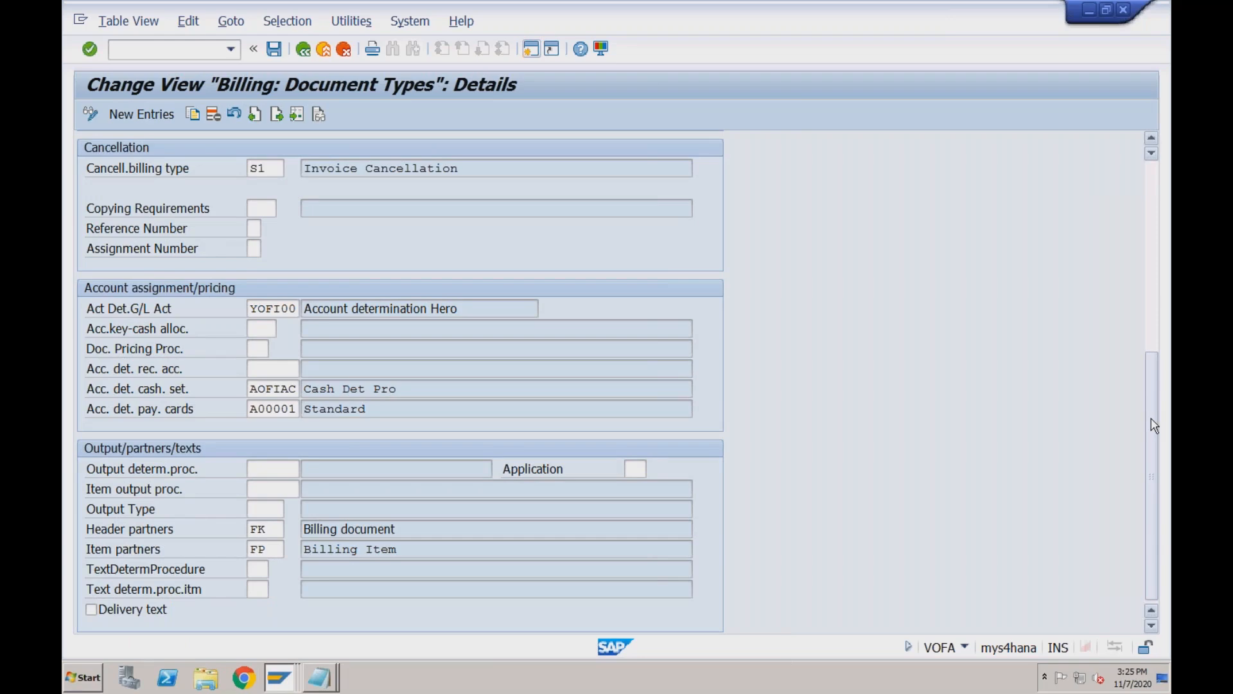
pyautogui.click(1150, 286)
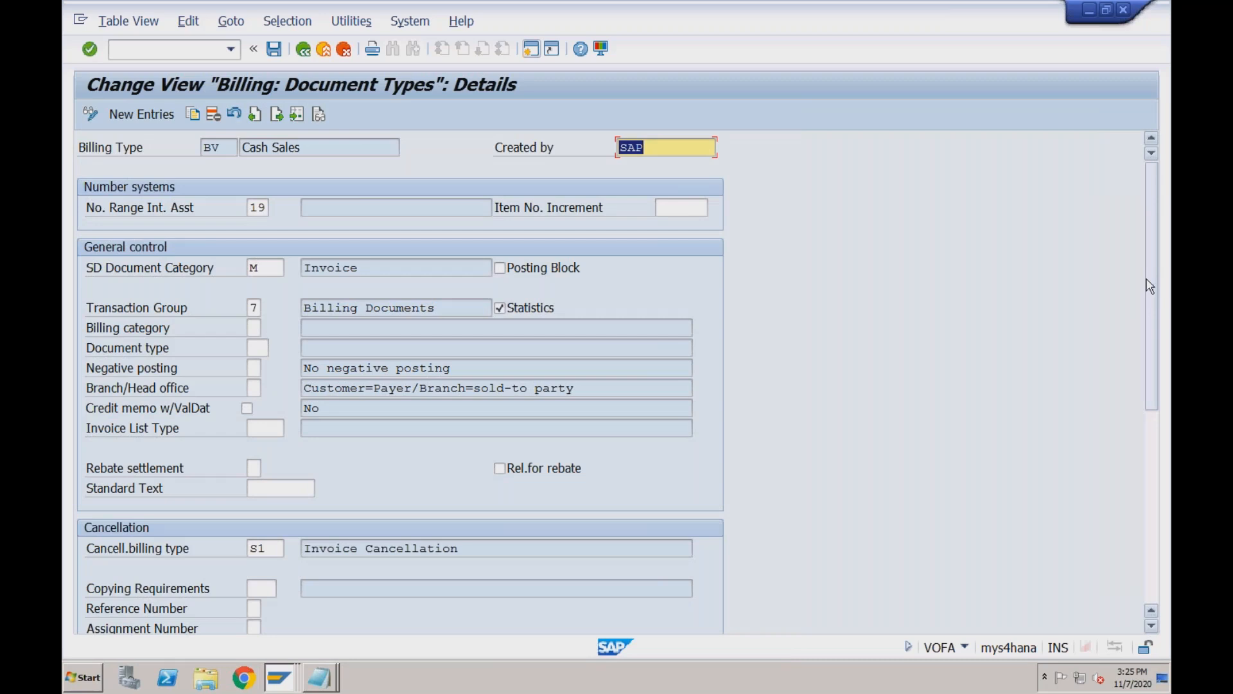
pyautogui.click(307, 53)
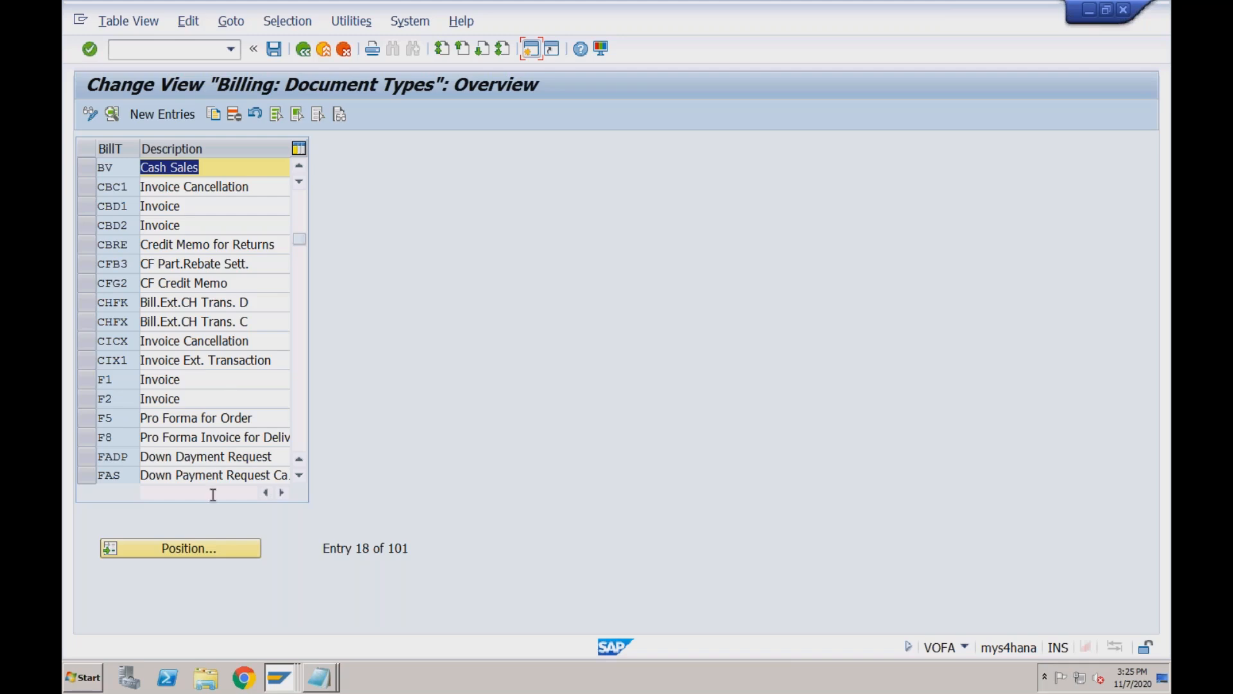
pyautogui.click(204, 550)
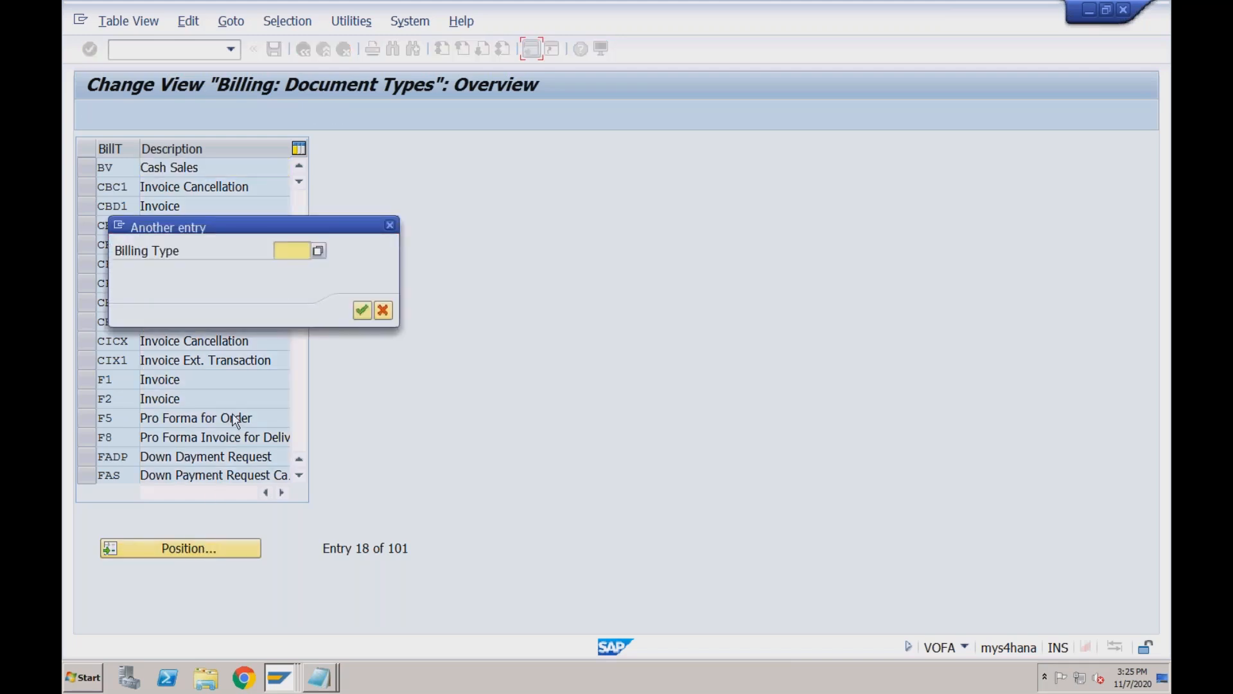
pyautogui.click(390, 225)
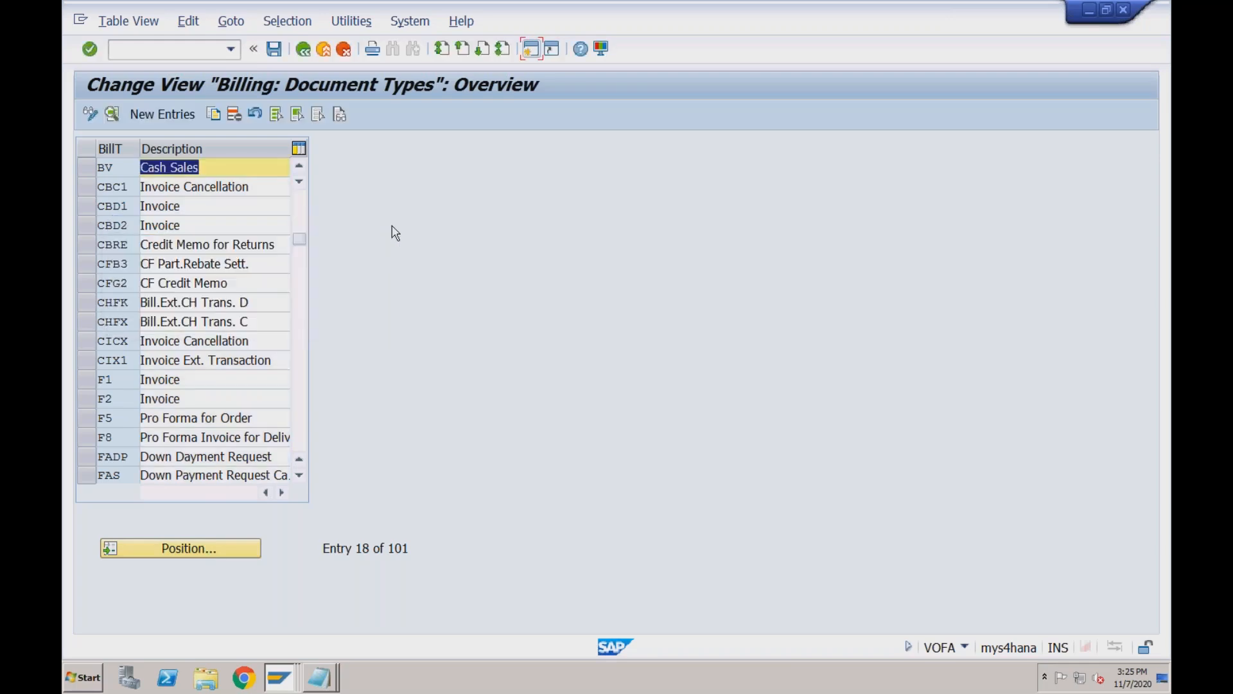
# Close the billing activity popup, collapse Billing, and expand Sales > Sales Documents in the IMG.
pyautogui.click(306, 53)
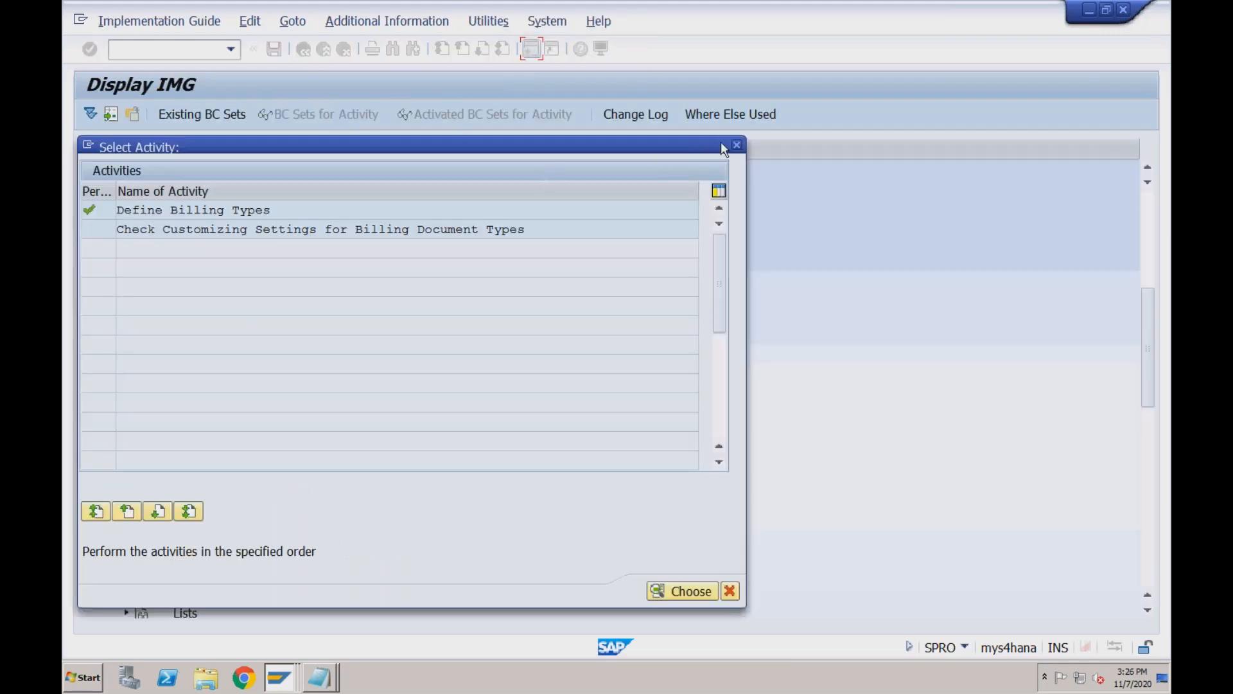
pyautogui.click(737, 144)
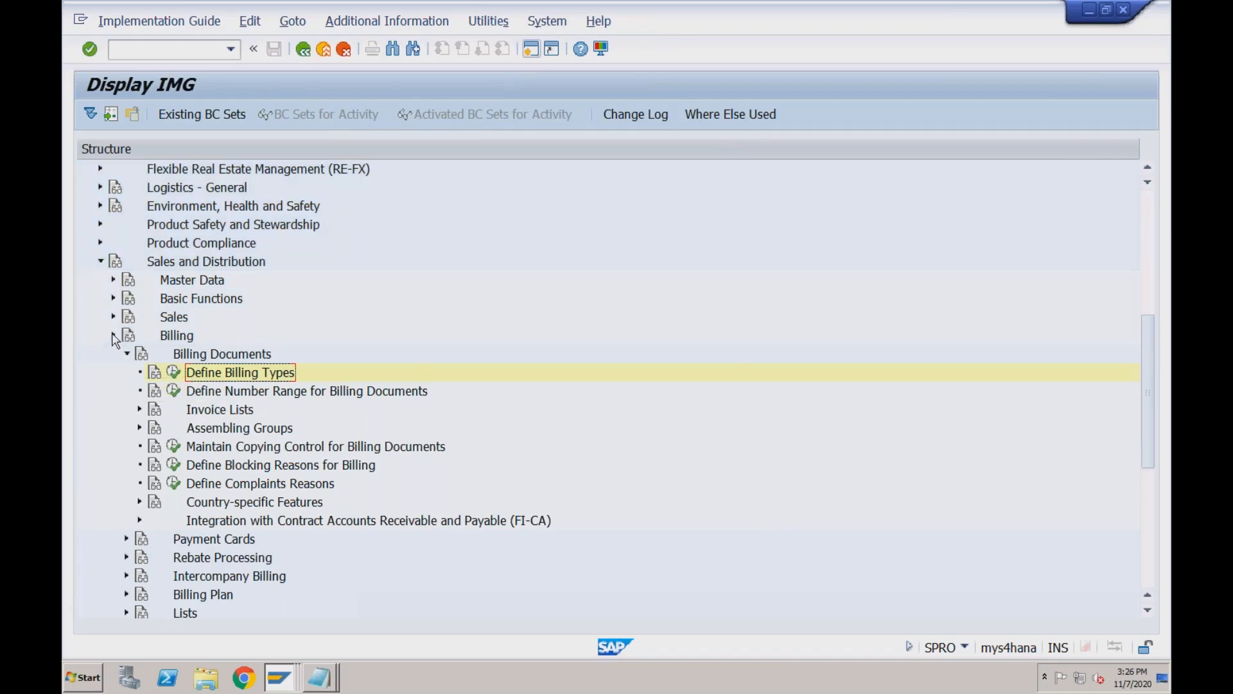
pyautogui.click(113, 336)
pyautogui.click(112, 298)
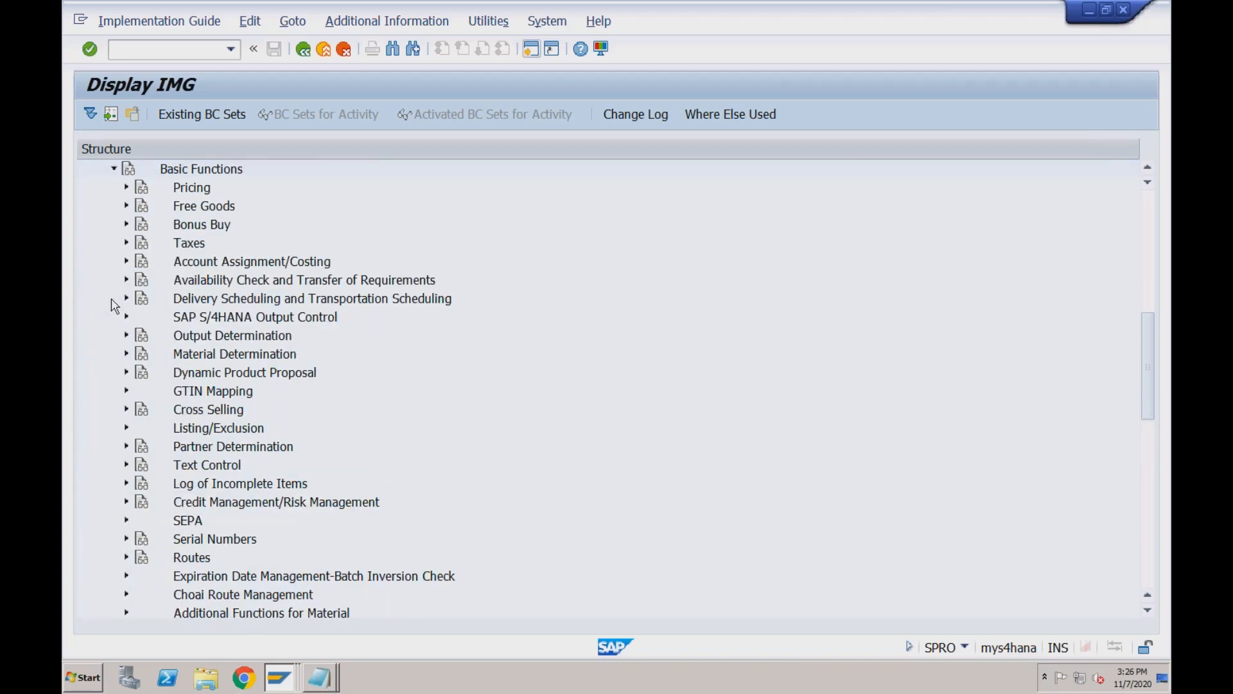
pyautogui.click(113, 169)
pyautogui.click(114, 187)
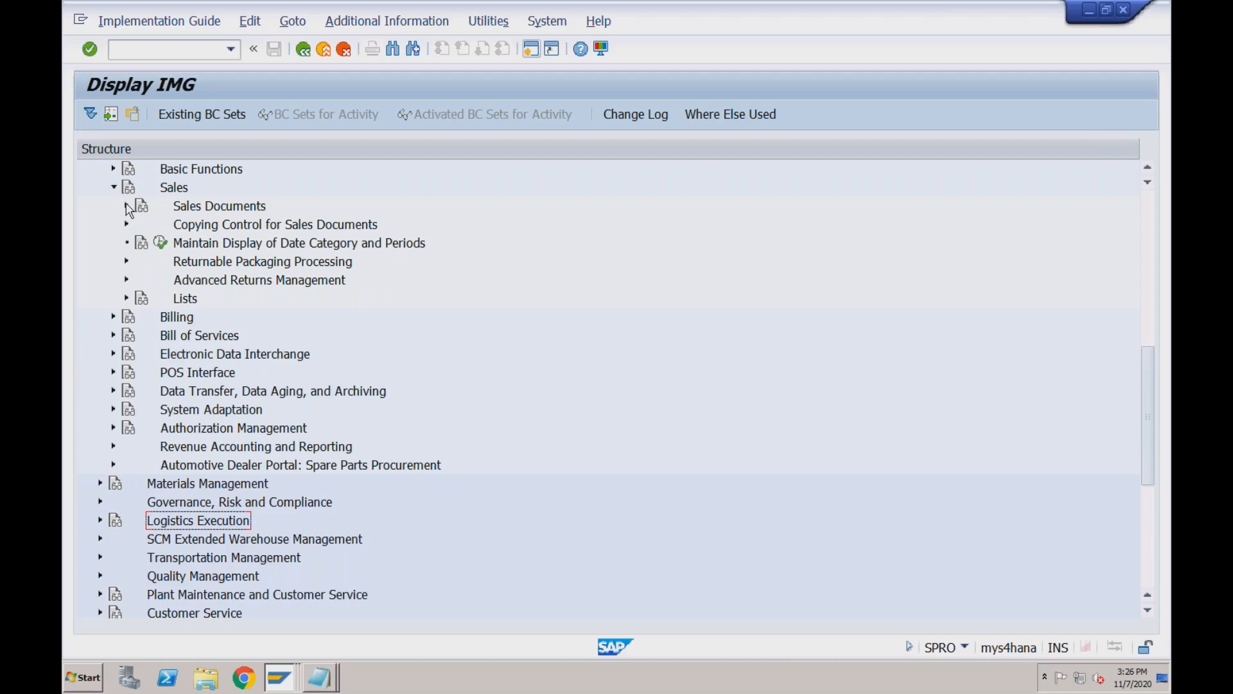
pyautogui.click(126, 206)
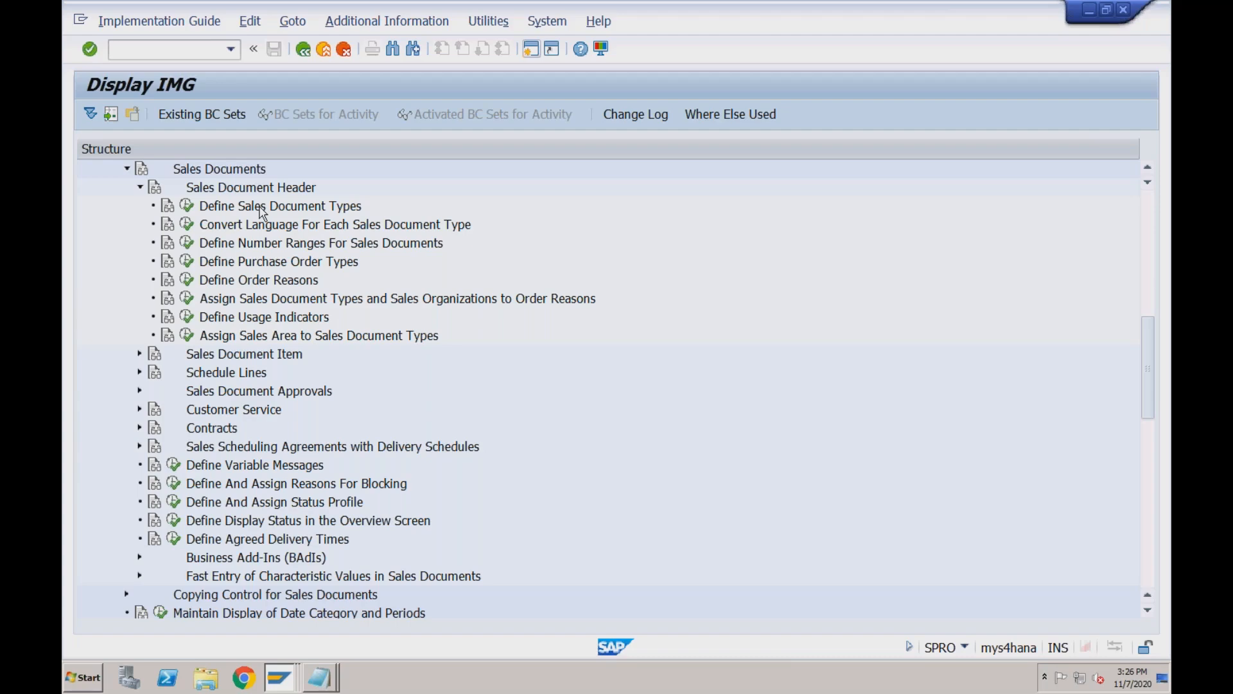
# Search the IMG for 'delivery type' and open Define Delivery Types.
pyautogui.scroll(-2, 259, 212)
pyautogui.hotkey('ctrl', 'f')
pyautogui.write('deli')
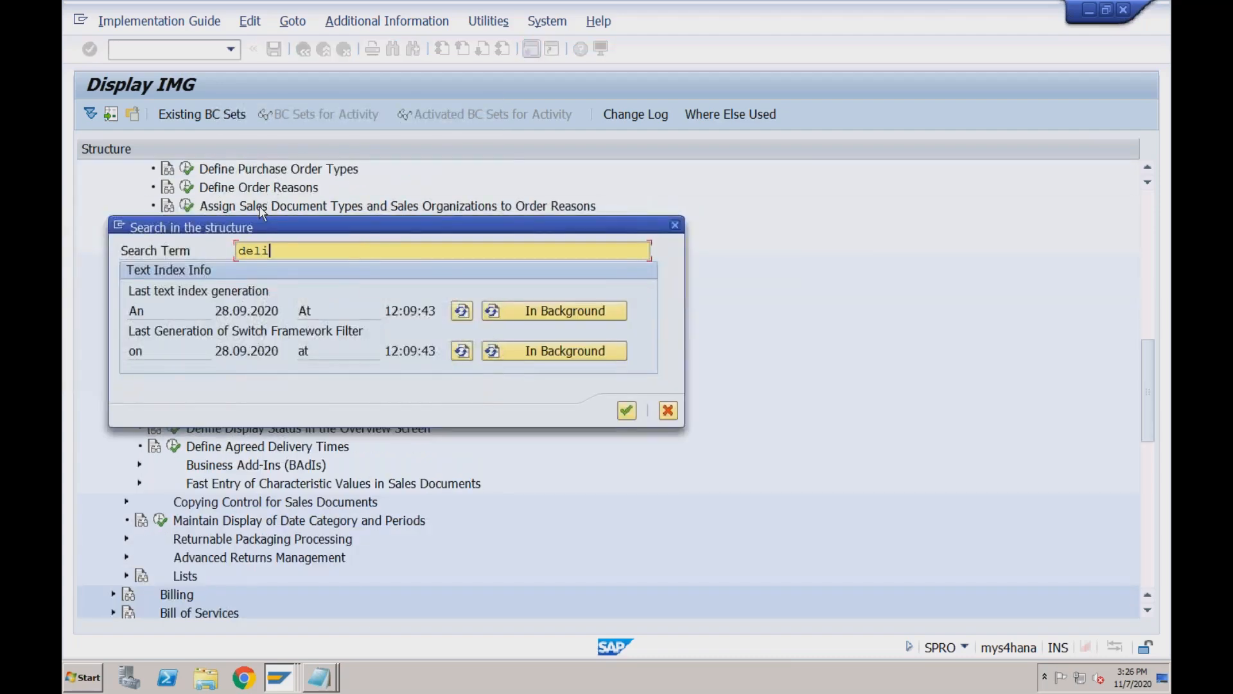
pyautogui.write('very type')
pyautogui.press('Return')
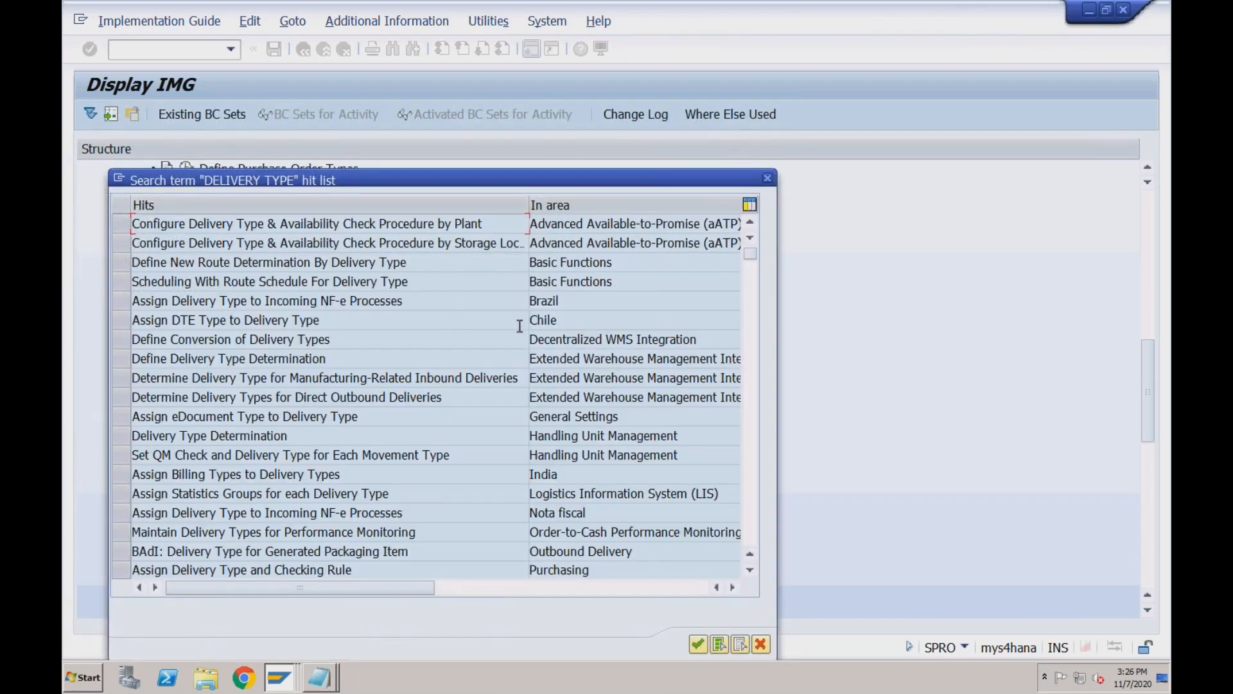
pyautogui.click(751, 352)
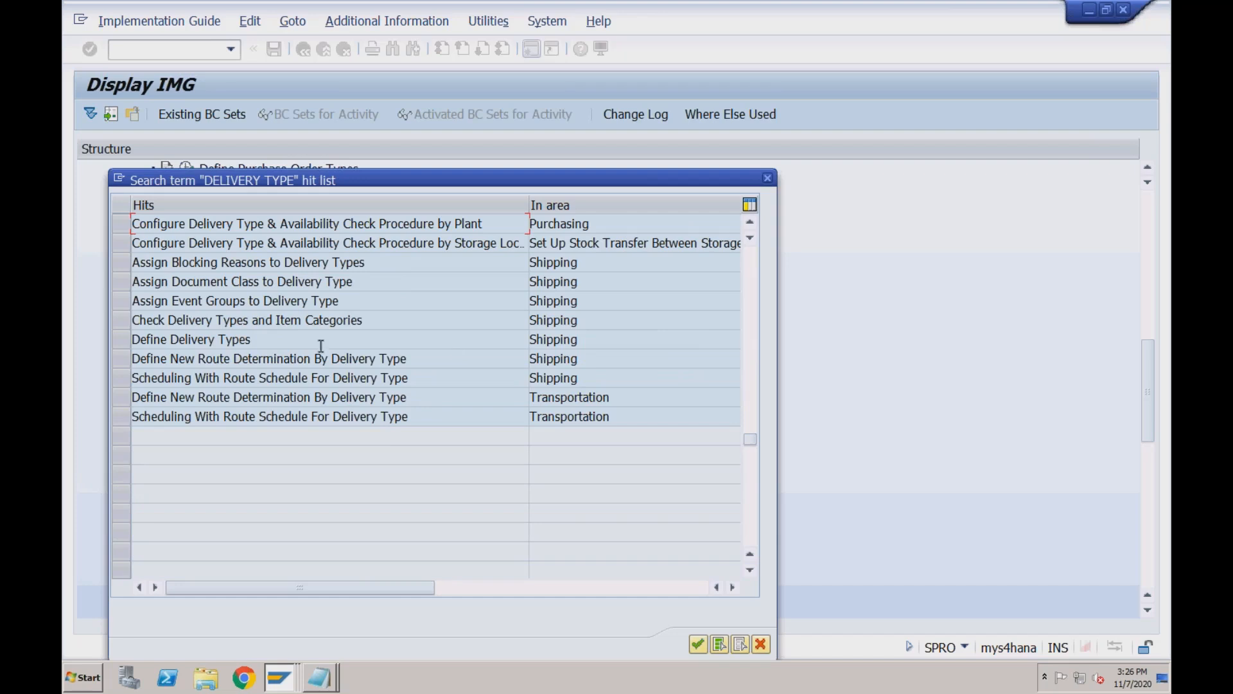
pyautogui.doubleClick(287, 339)
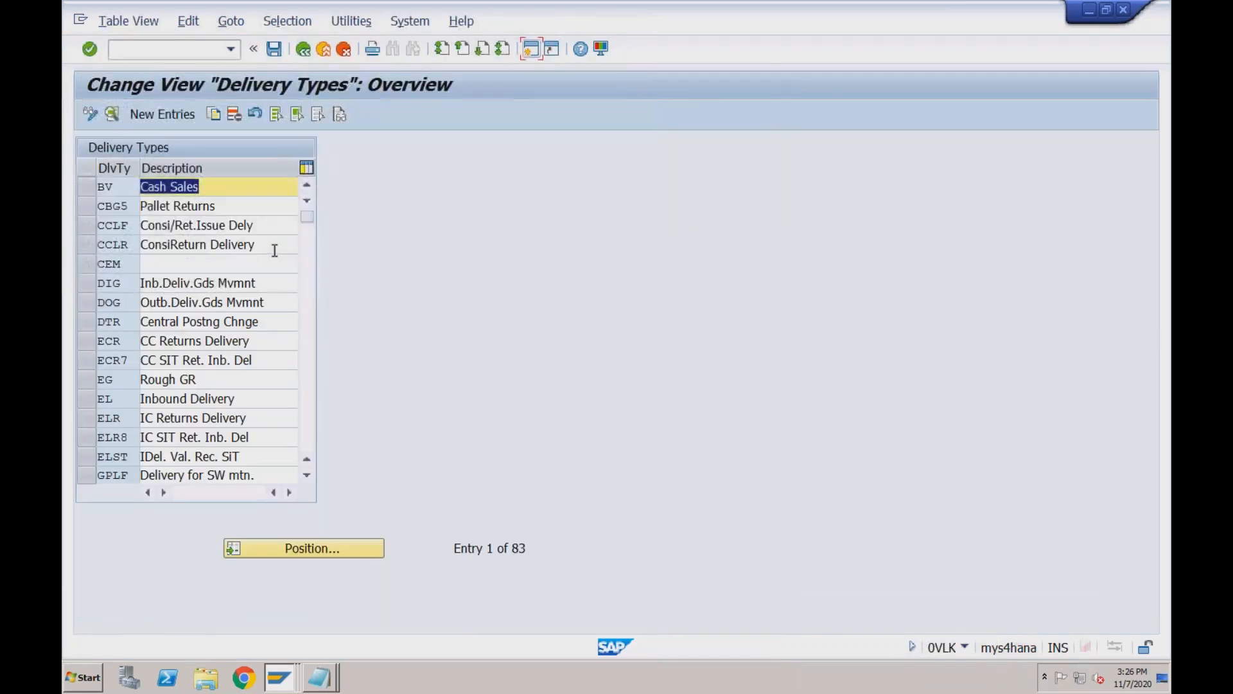
# Review delivery type BV Cash Sales settings, then return to the Deliveries activities.
pyautogui.doubleClick(177, 187)
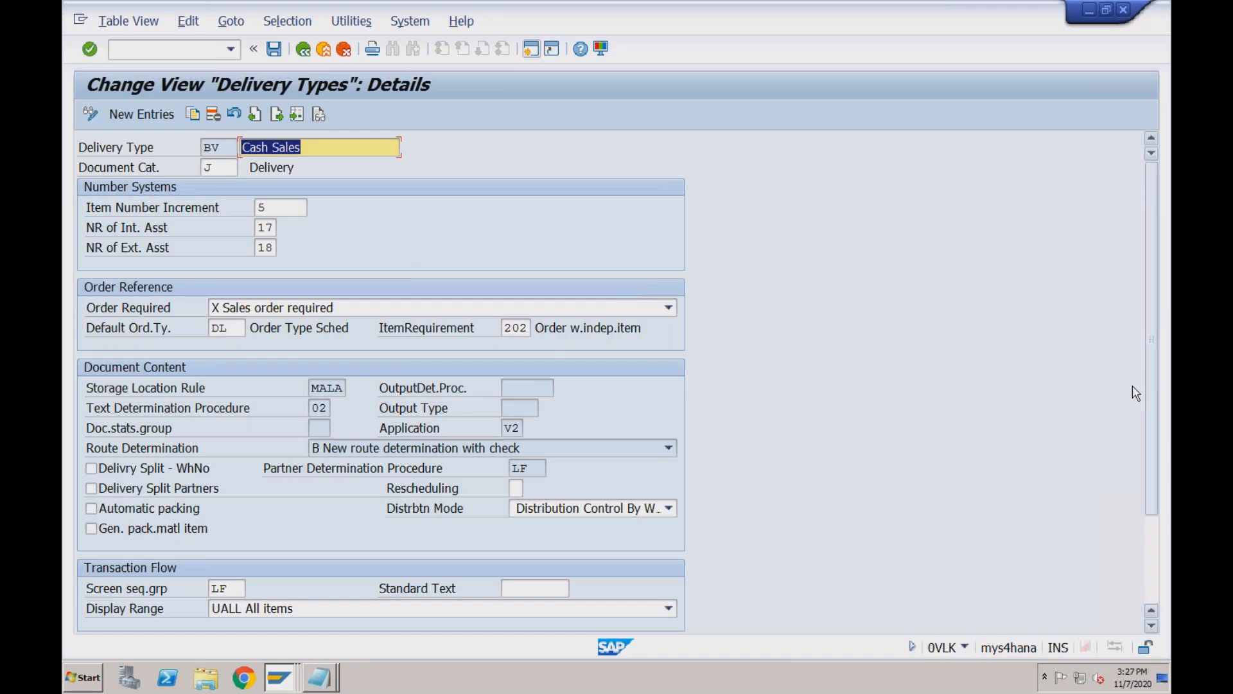
pyautogui.click(1153, 533)
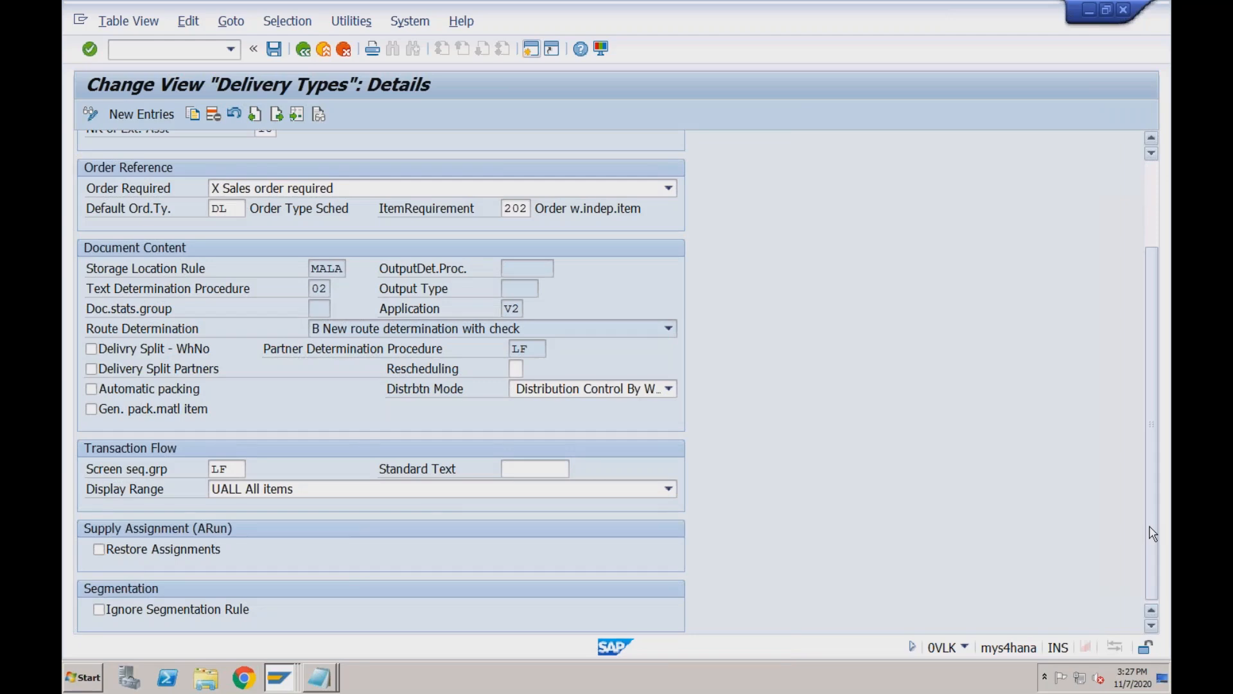
pyautogui.moveTo(1150, 527); pyautogui.dragTo(1147, 338)
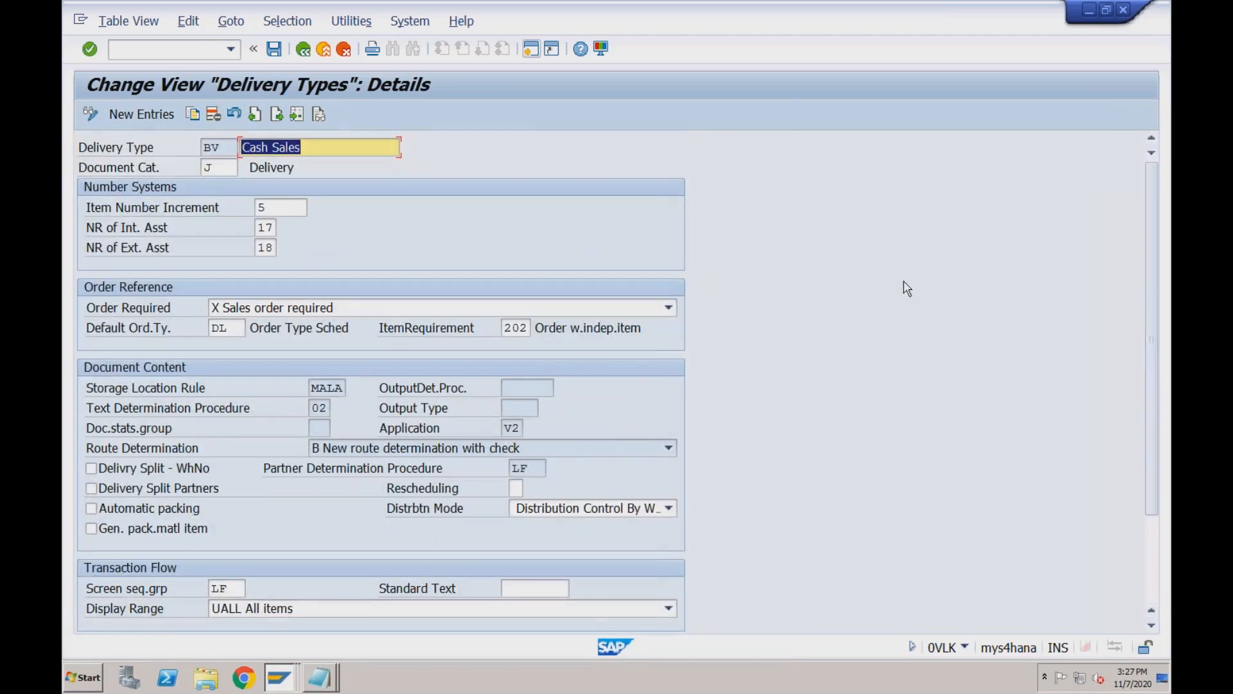
pyautogui.click(303, 49)
pyautogui.click(304, 50)
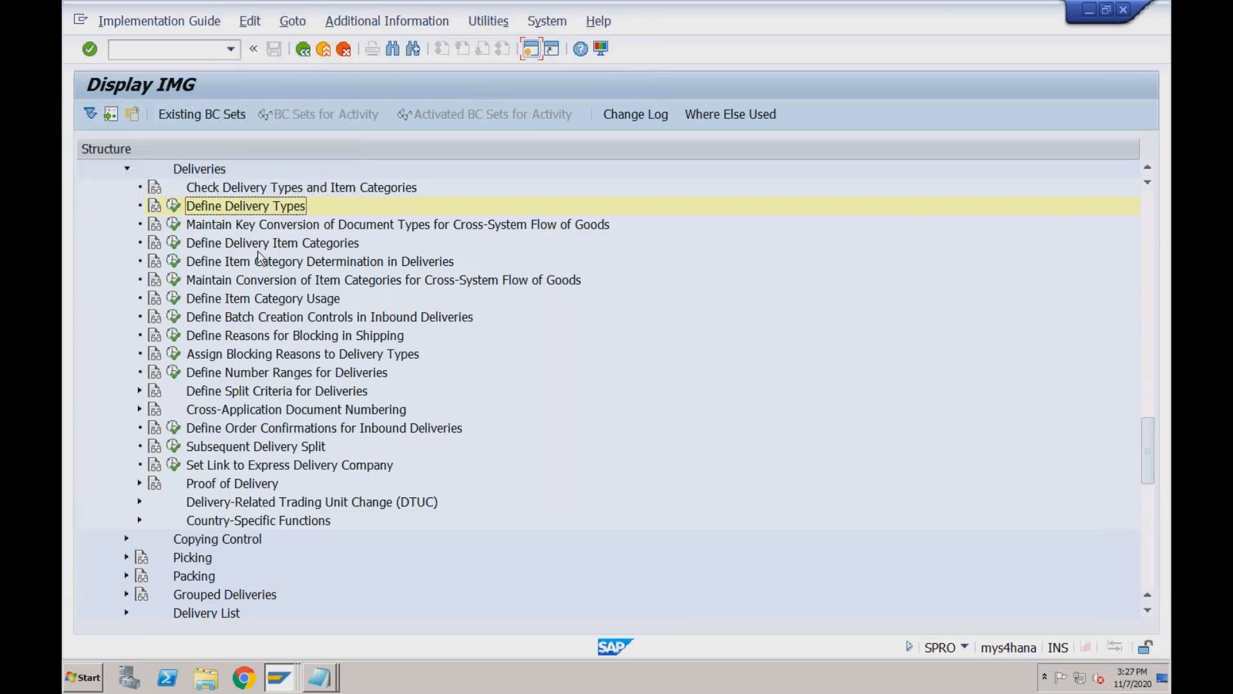
# Open Define Delivery Item Categories, then display cash sale 1134 with /nVA03 in another session.
pyautogui.click(174, 243)
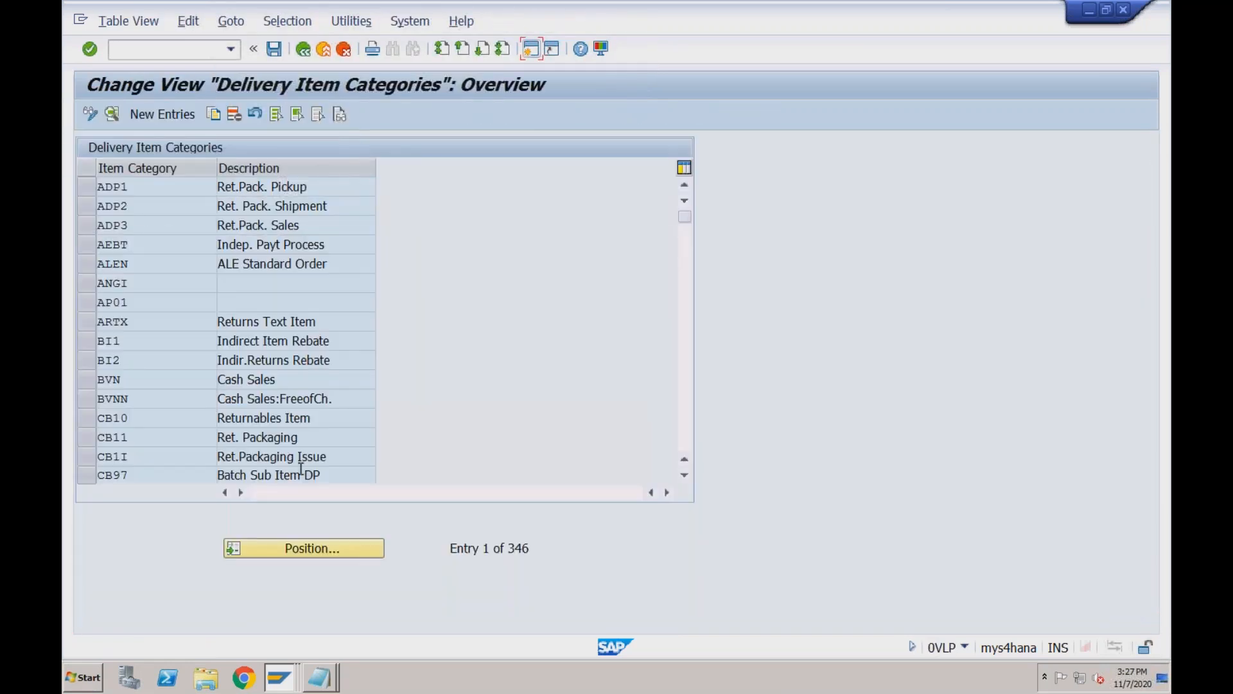
pyautogui.click(281, 679)
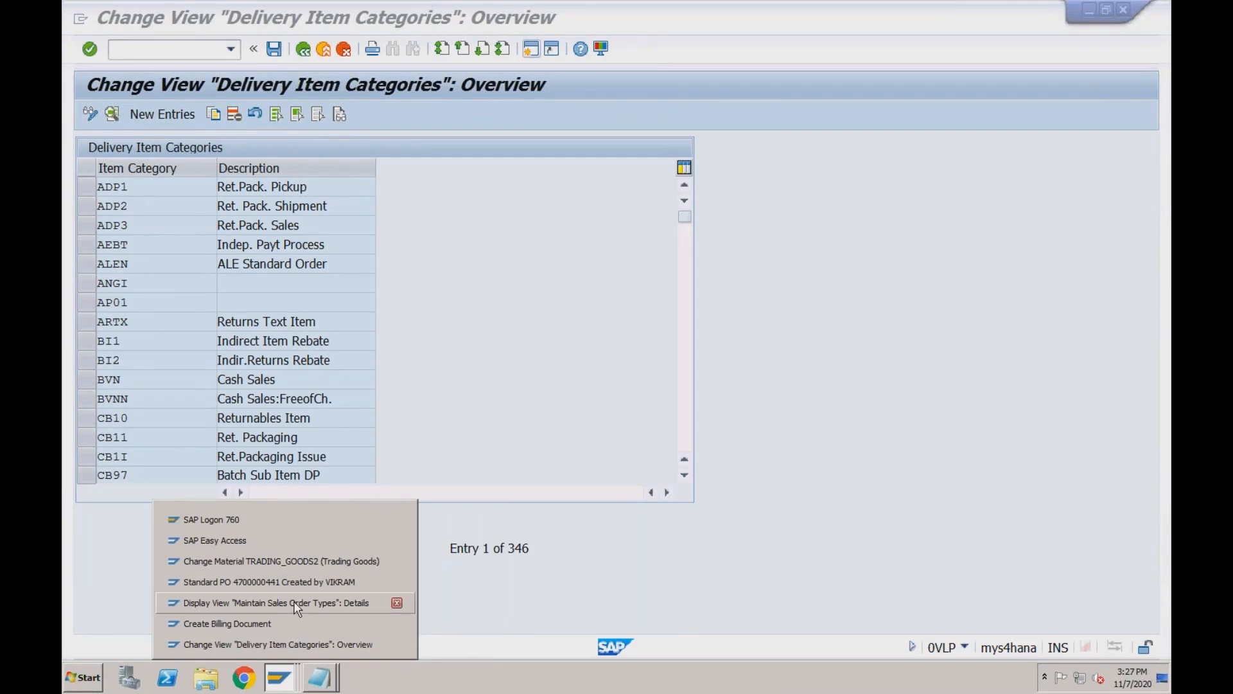
pyautogui.click(300, 549)
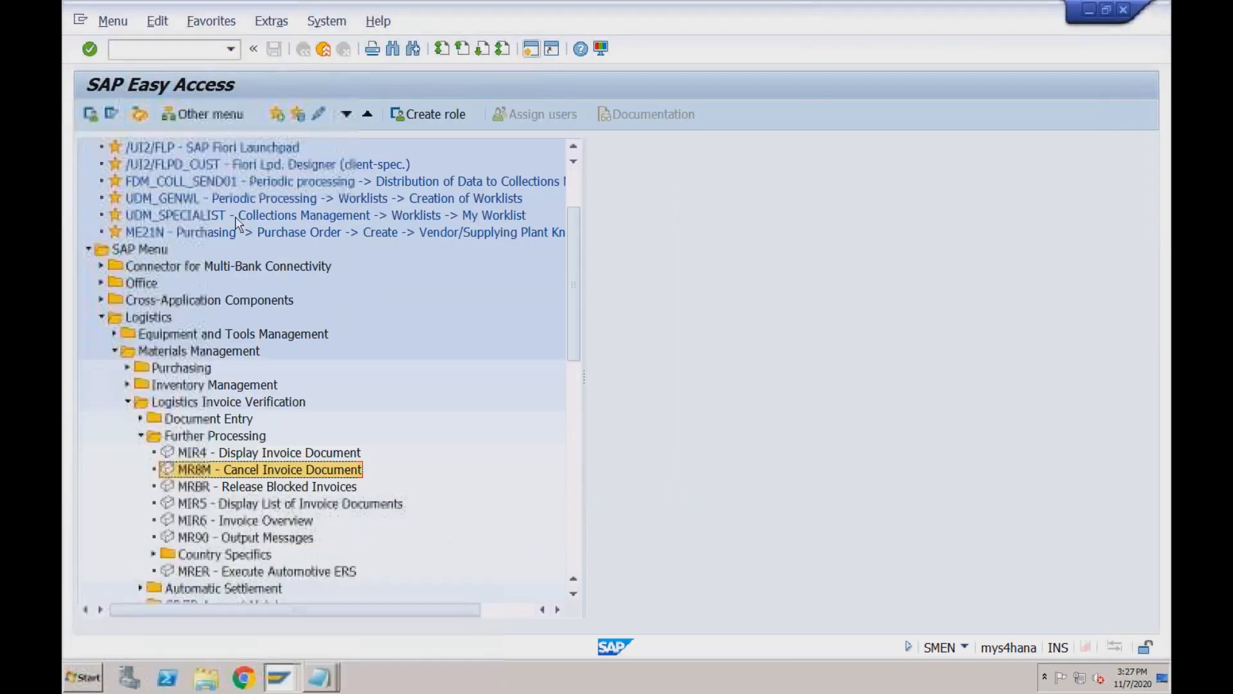
pyautogui.write('/nva03')
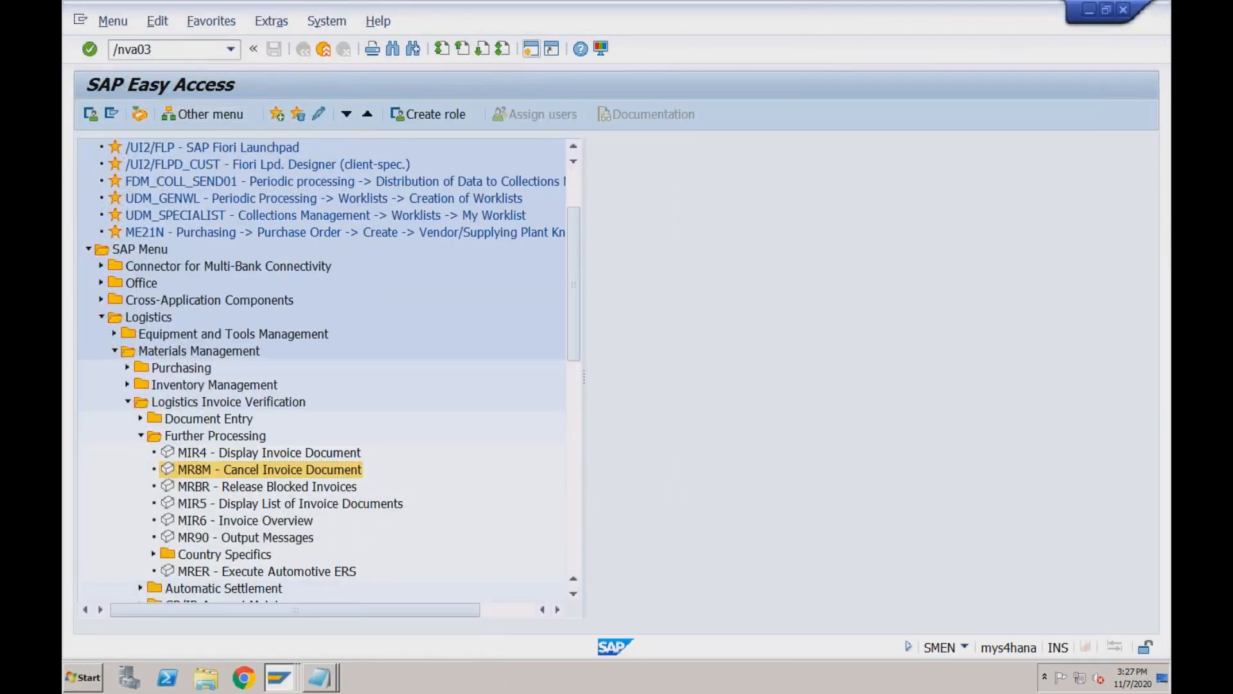
pyautogui.press('Return')
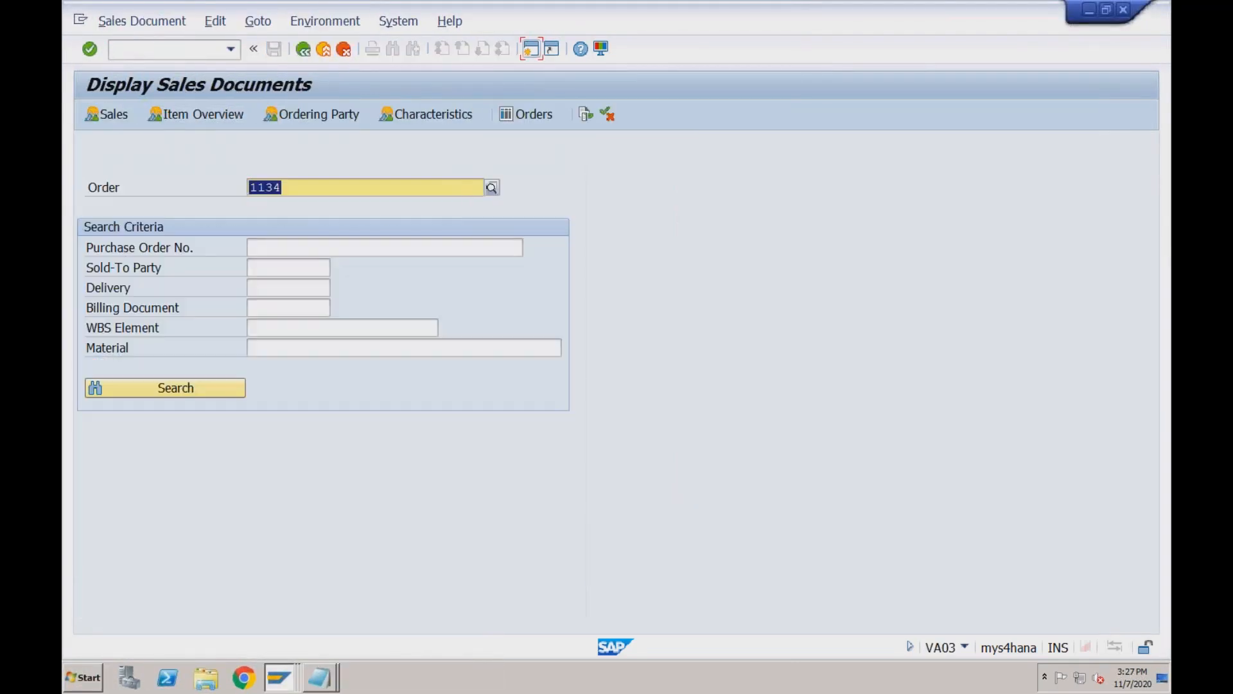
pyautogui.press('Return')
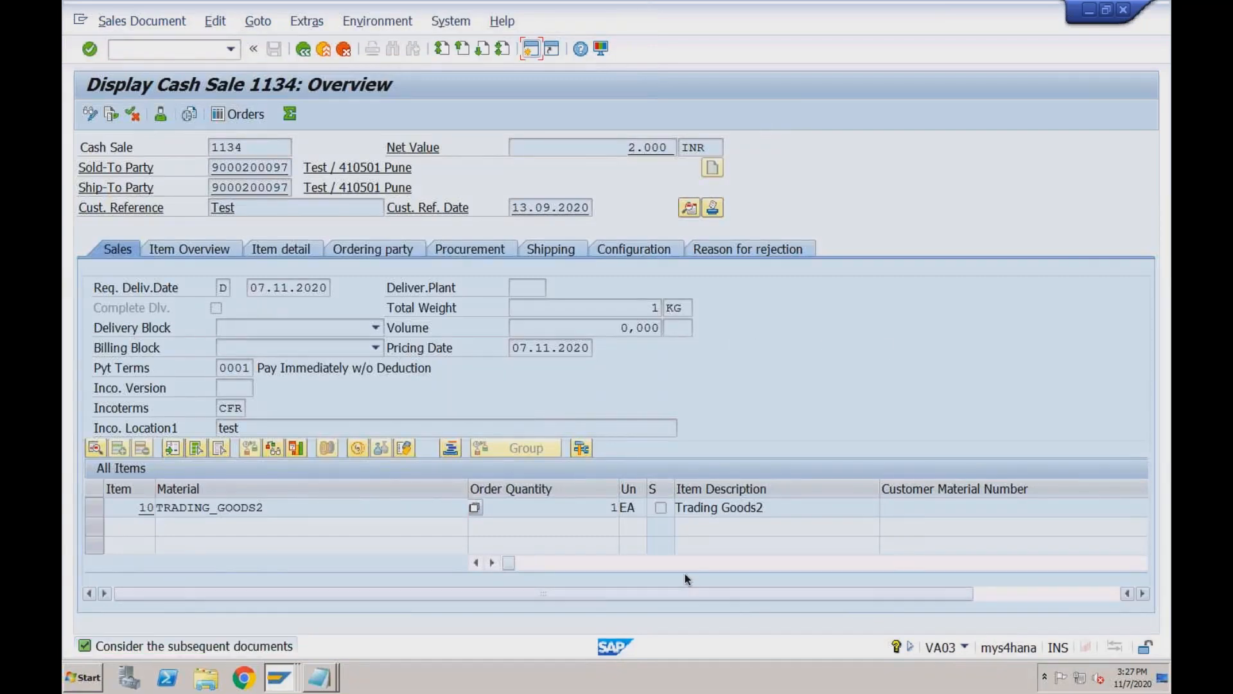
# Confirm the 1134 item uses item category BVN, then switch back to the item categories list.
pyautogui.moveTo(508, 562)
pyautogui.mouseDown()
pyautogui.moveTo(785, 567)
pyautogui.moveTo(492, 572)
pyautogui.mouseUp()
pyautogui.click(1072, 593)
pyautogui.click(1005, 508)
pyautogui.moveTo(1005, 508); pyautogui.dragTo(976, 503)
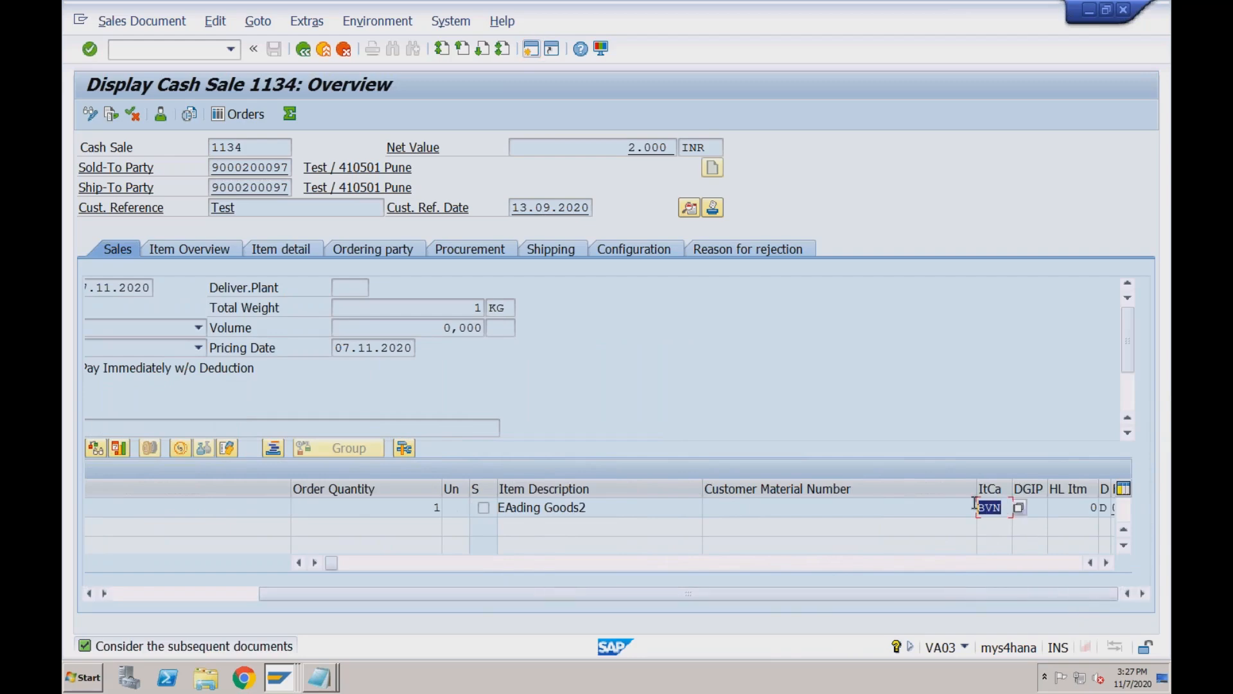
pyautogui.click(280, 678)
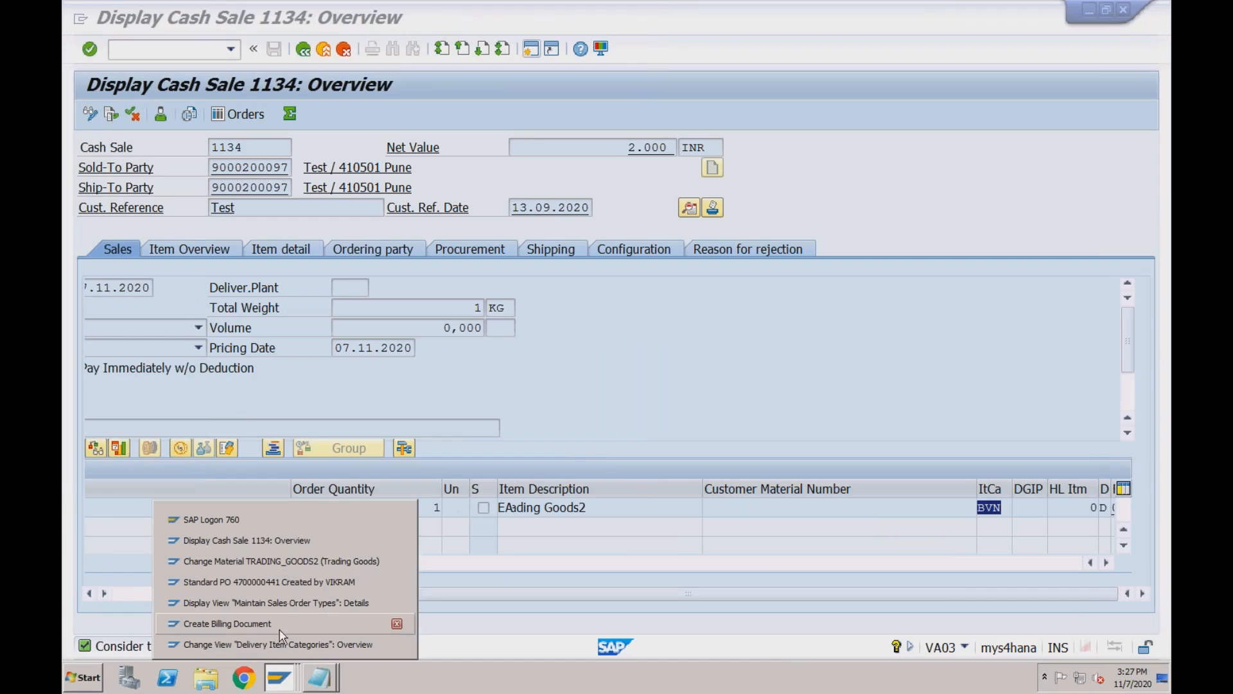
pyautogui.click(281, 645)
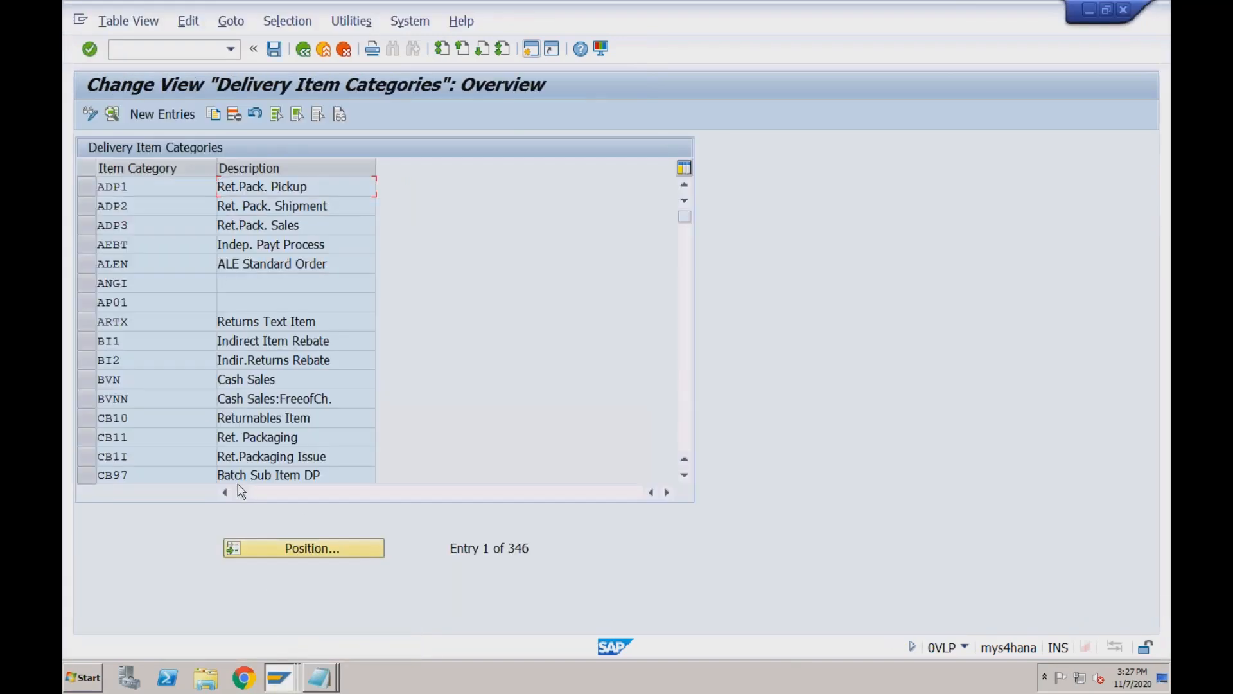
# Review the details of delivery item category BVN Cash Sales, then exit to the IMG.
pyautogui.doubleClick(243, 381)
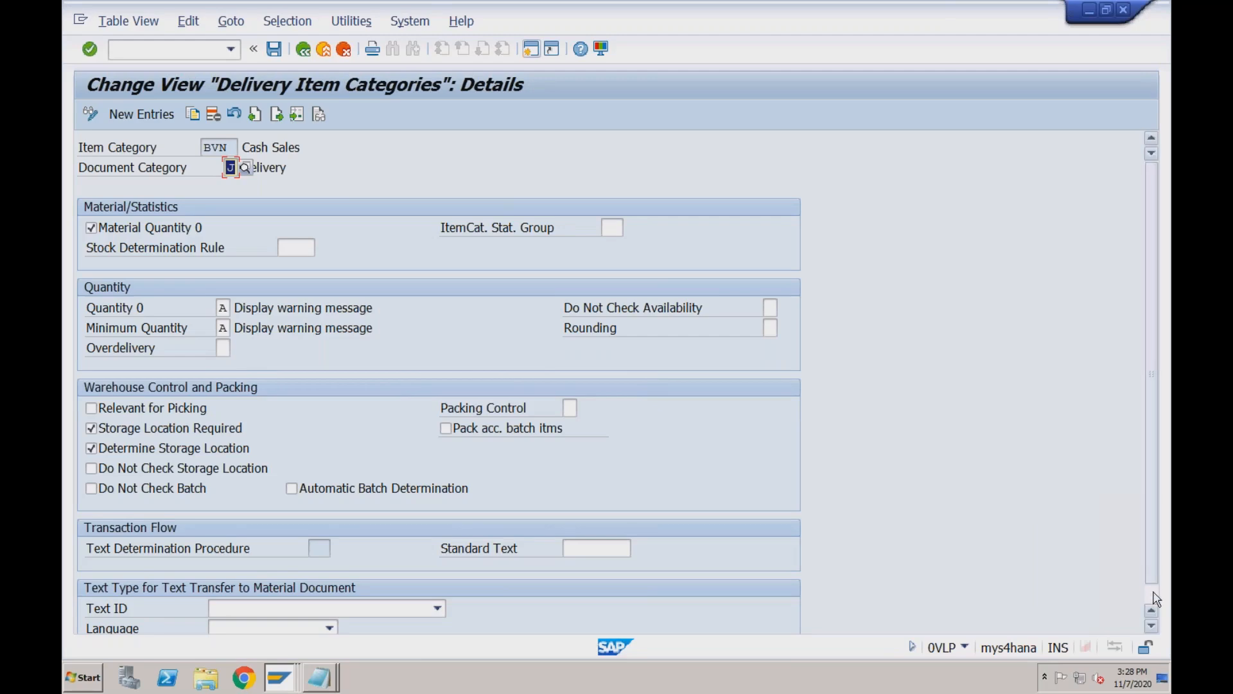
pyautogui.scroll(-1, 1156, 598)
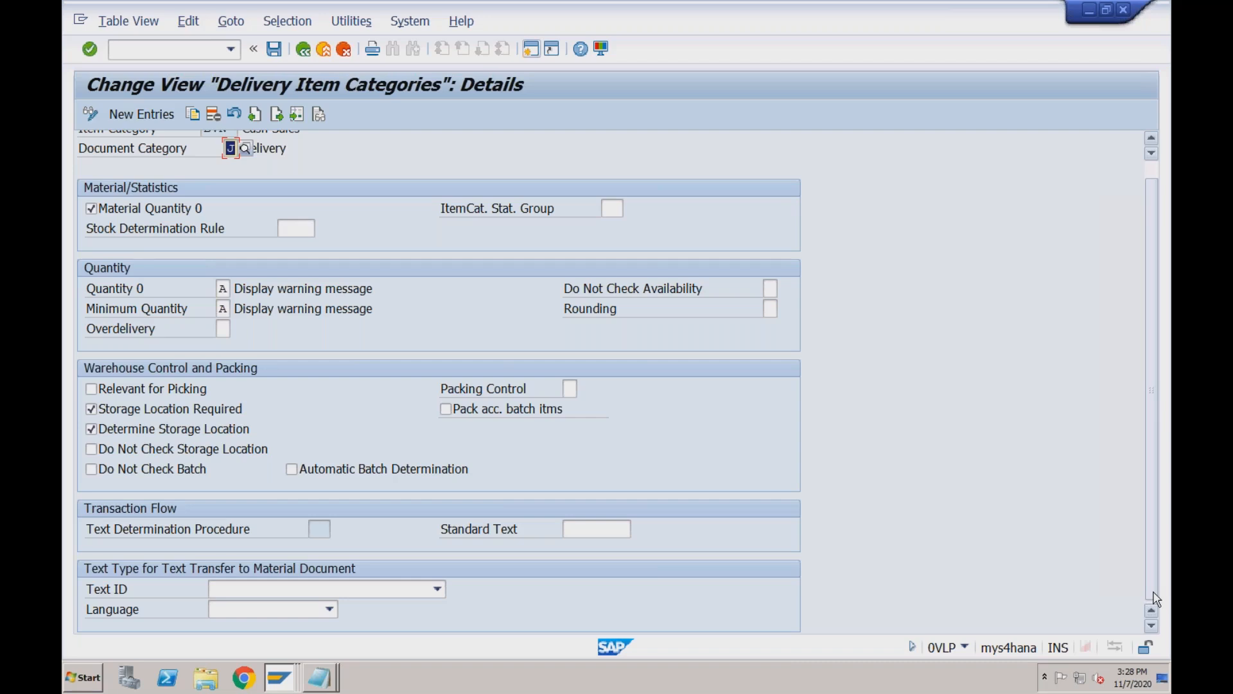
pyautogui.click(1157, 175)
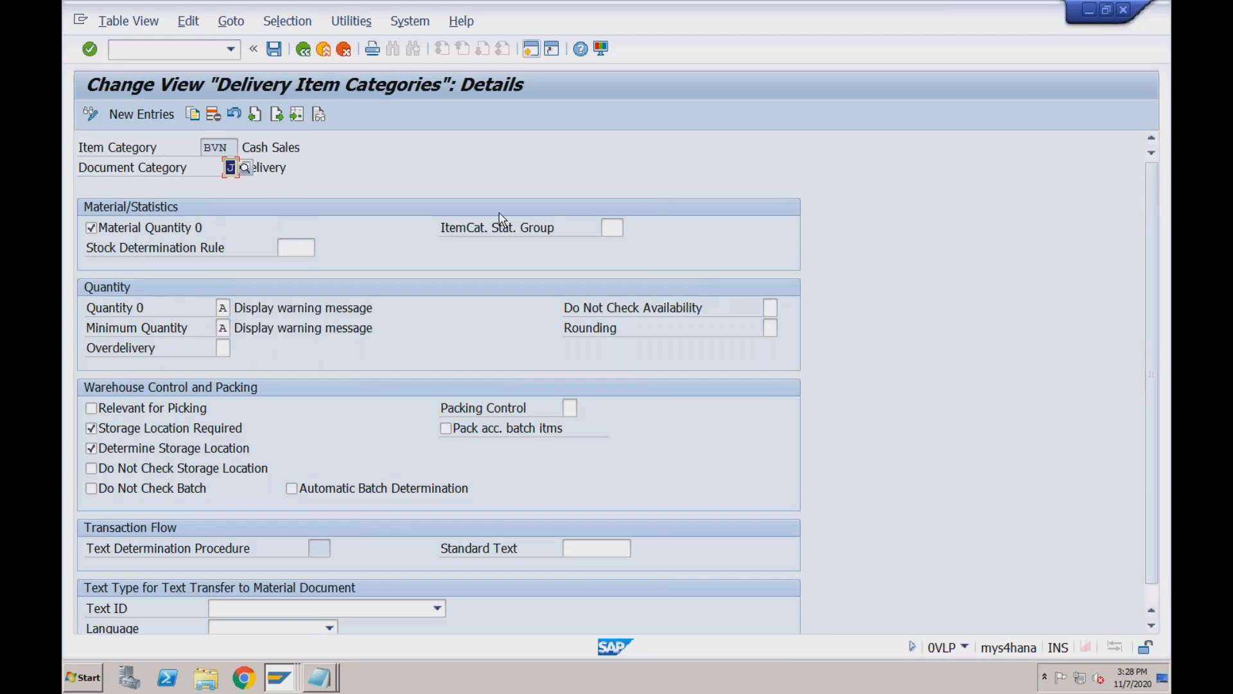
pyautogui.click(325, 51)
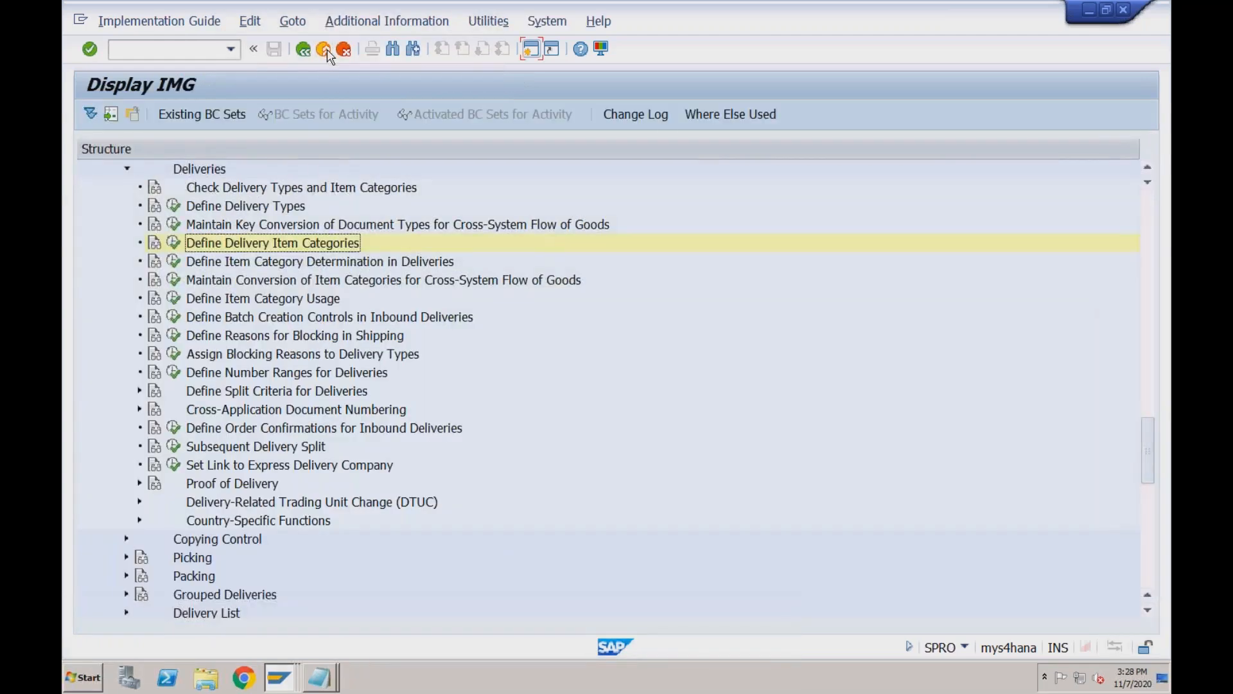
# Expand Billing in the IMG tree and start the Define Billing Types activity.
pyautogui.click(1148, 209)
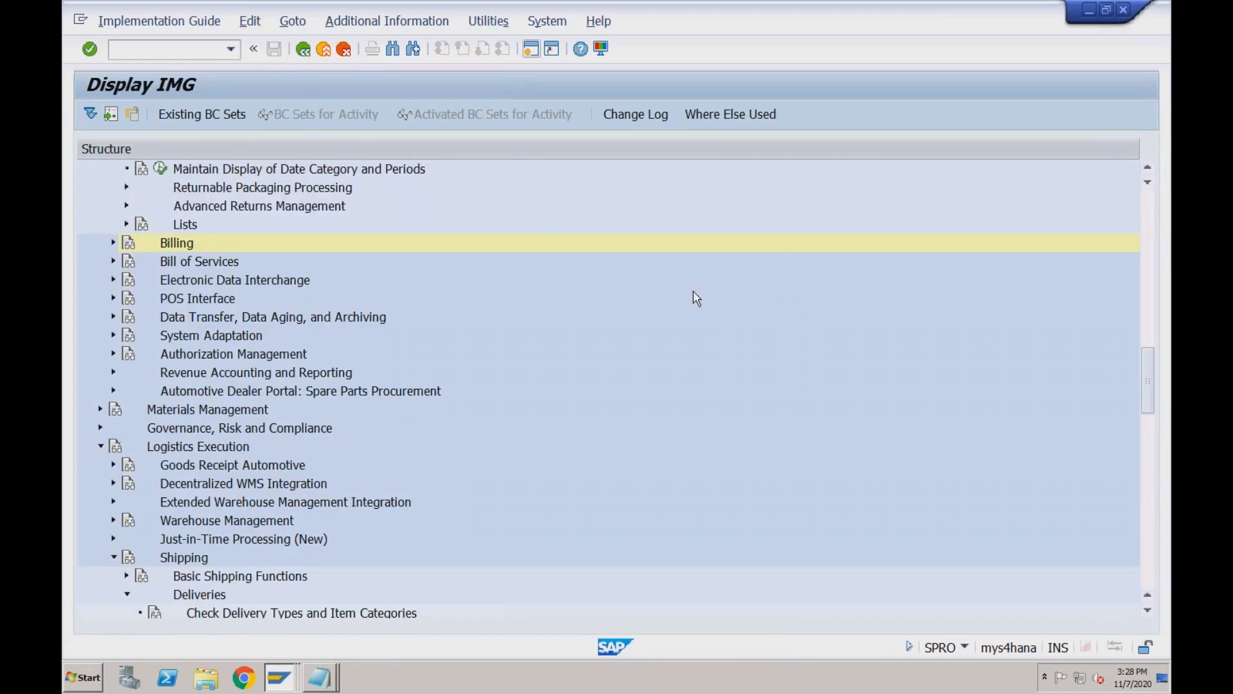
pyautogui.click(111, 242)
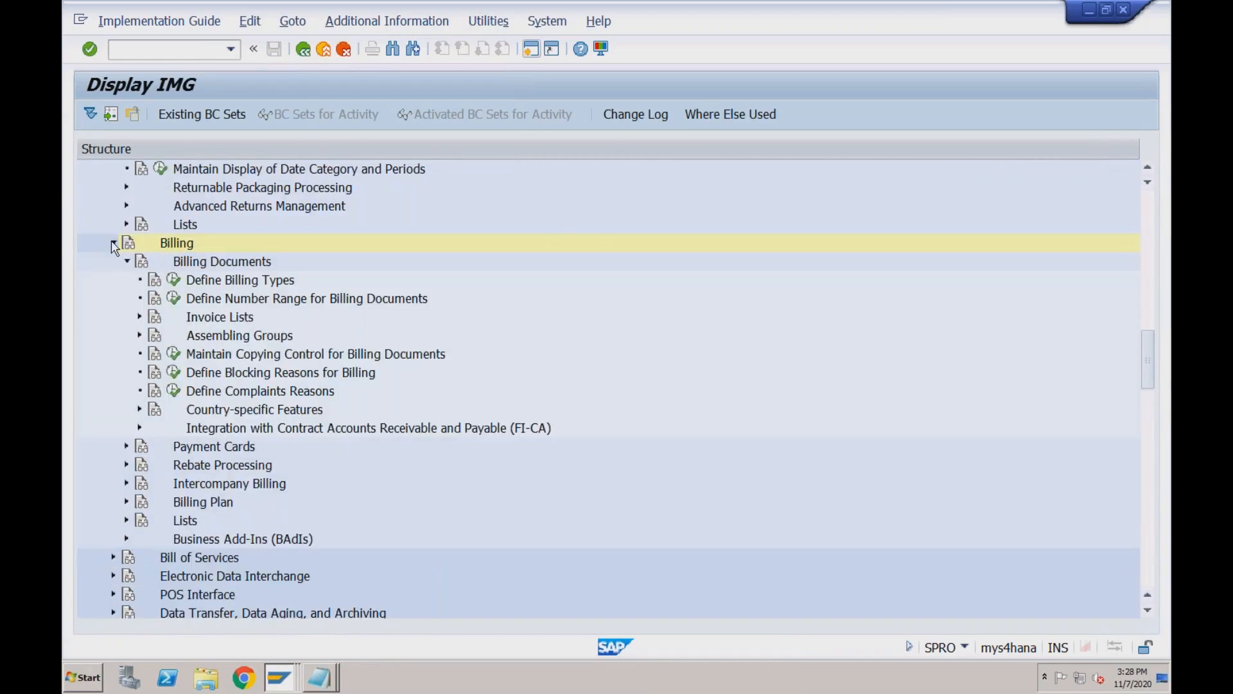
pyautogui.click(174, 278)
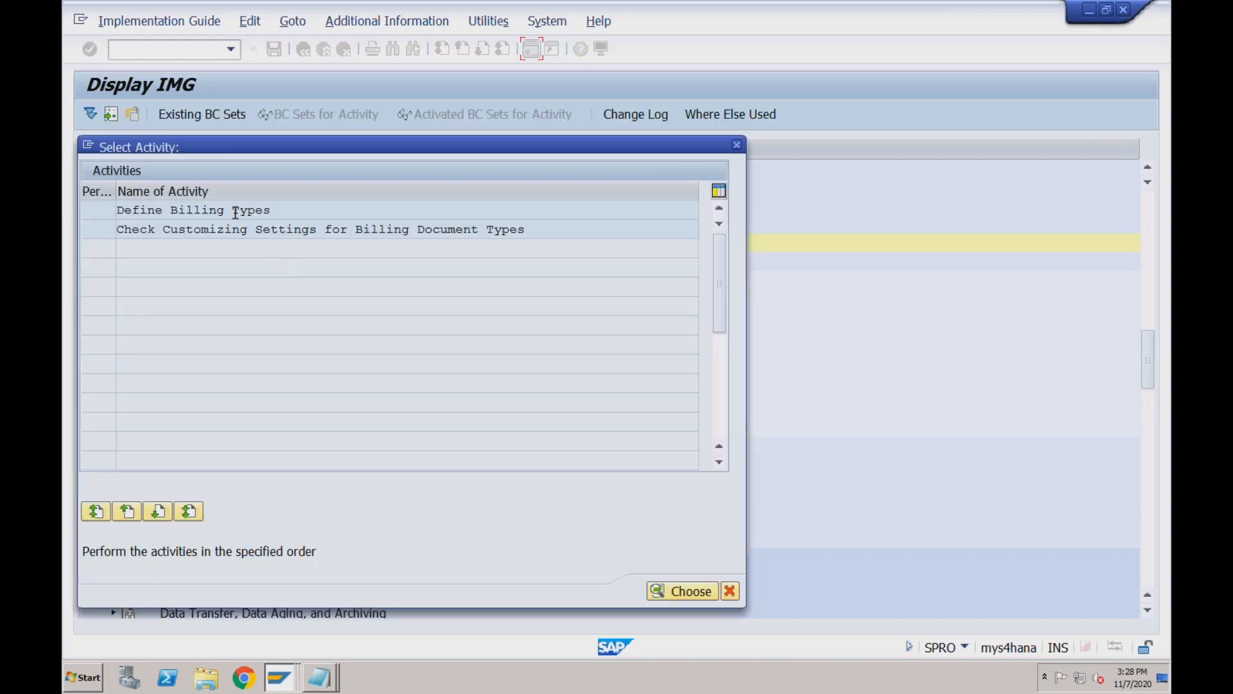
# Run the billing-type customizing check, then open the billing types table to look up an entry.
pyautogui.doubleClick(236, 230)
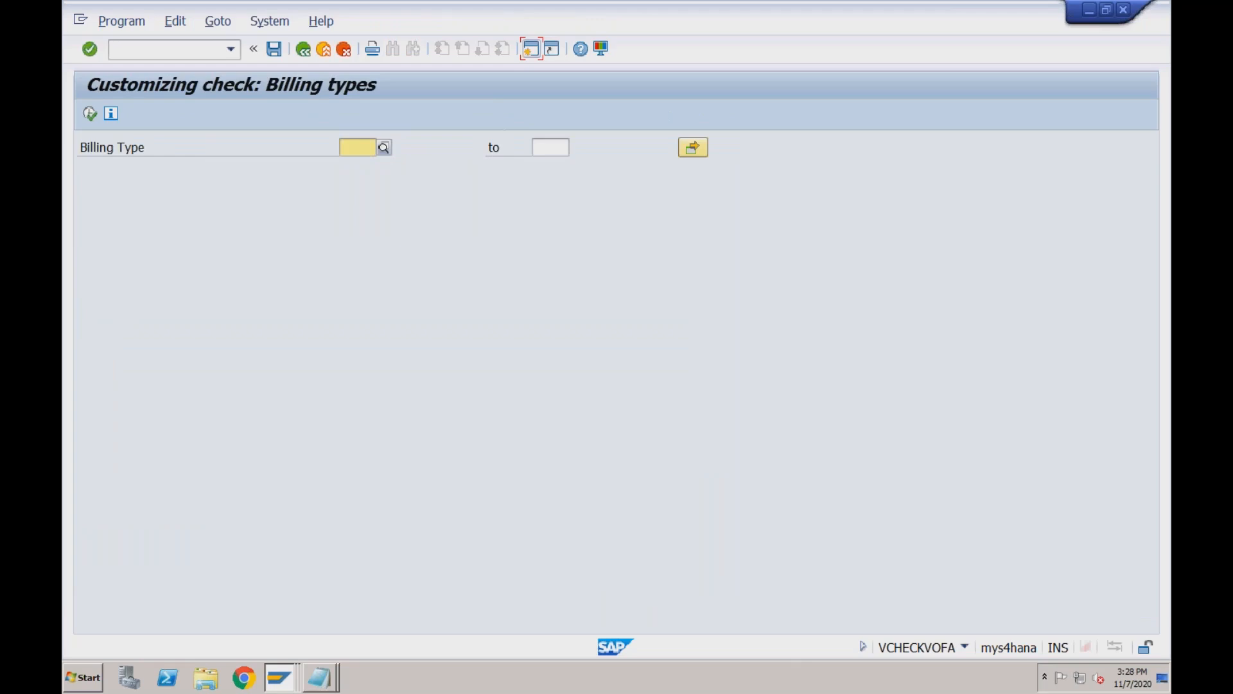
pyautogui.click(303, 49)
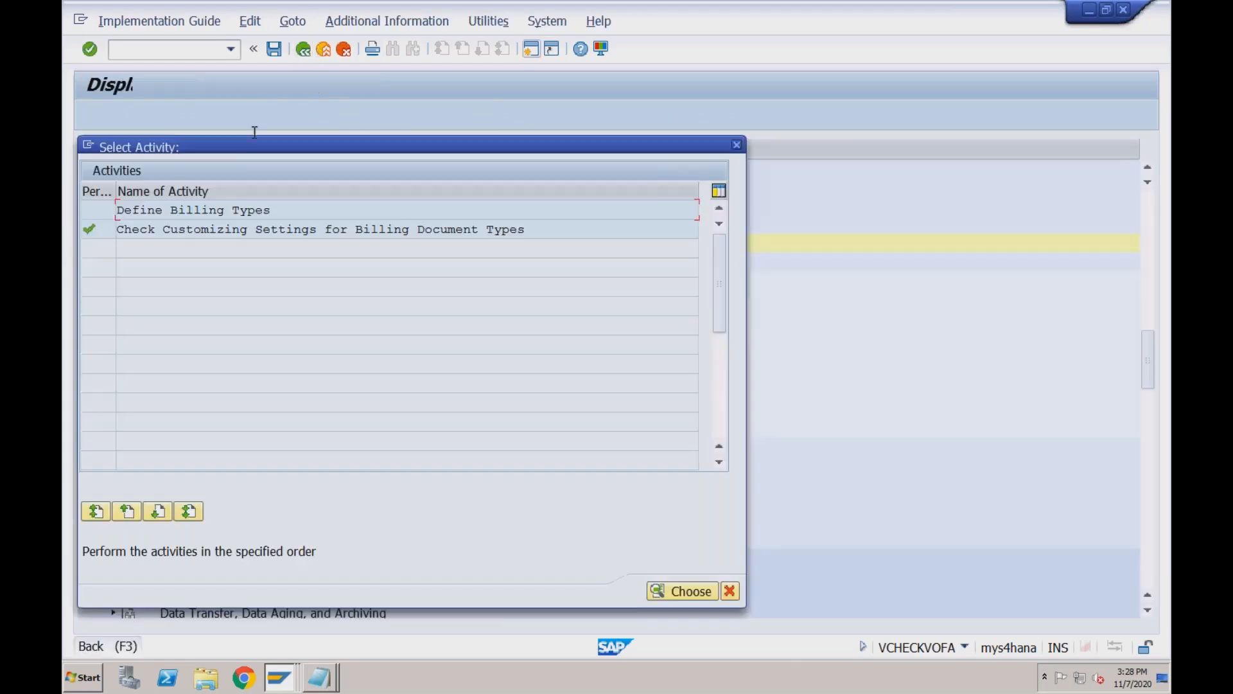
pyautogui.doubleClick(204, 210)
pyautogui.click(174, 548)
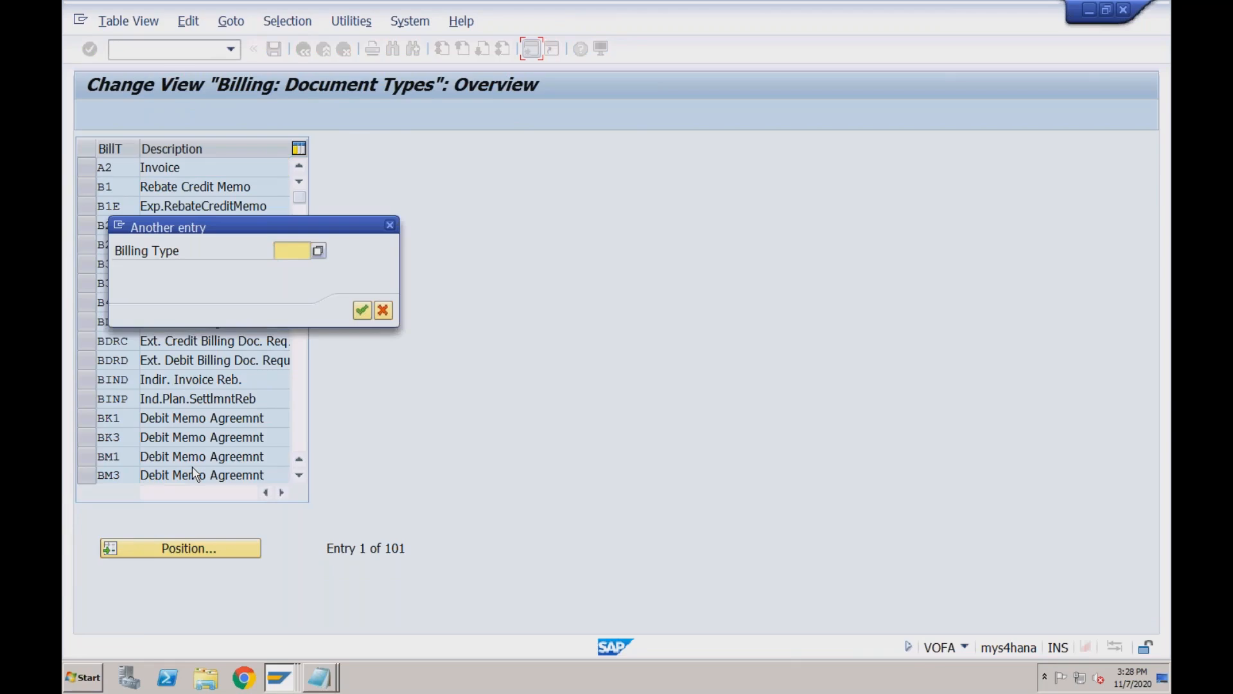
# Find billing type BV Cash Sales and inspect its SD document category and cancellation billing type.
pyautogui.press('Down')
pyautogui.press('Down')
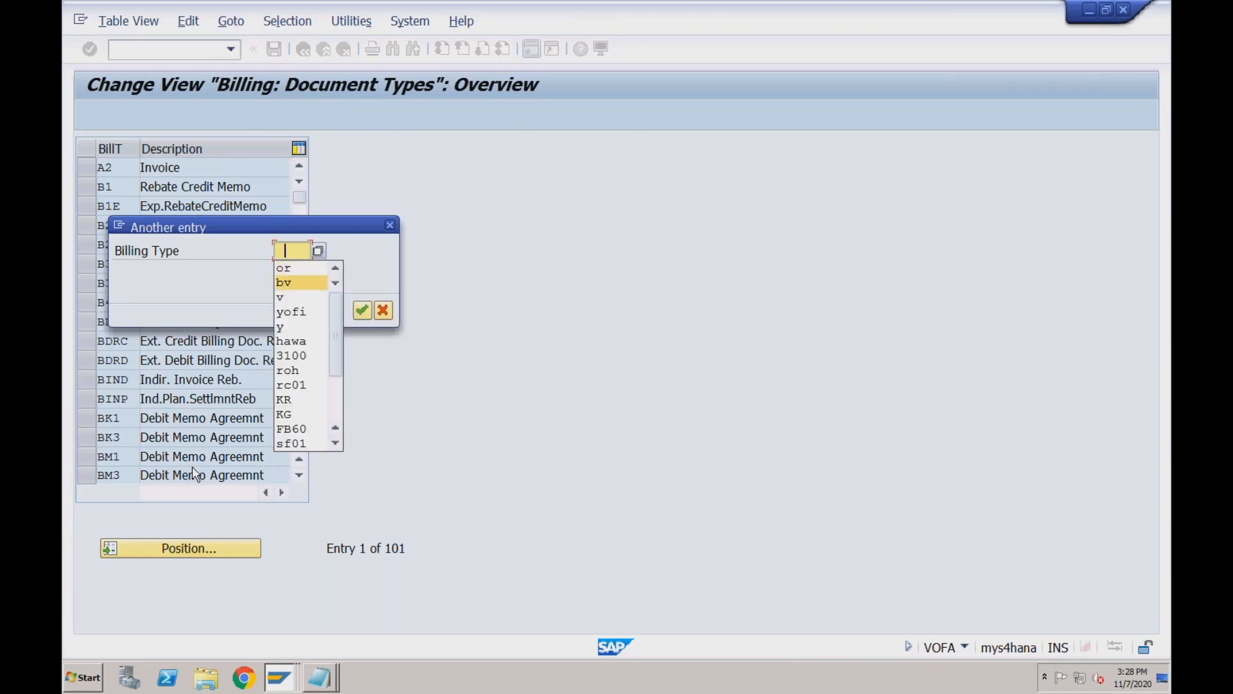
pyautogui.press('Return')
pyautogui.press('Return')
pyautogui.doubleClick(193, 166)
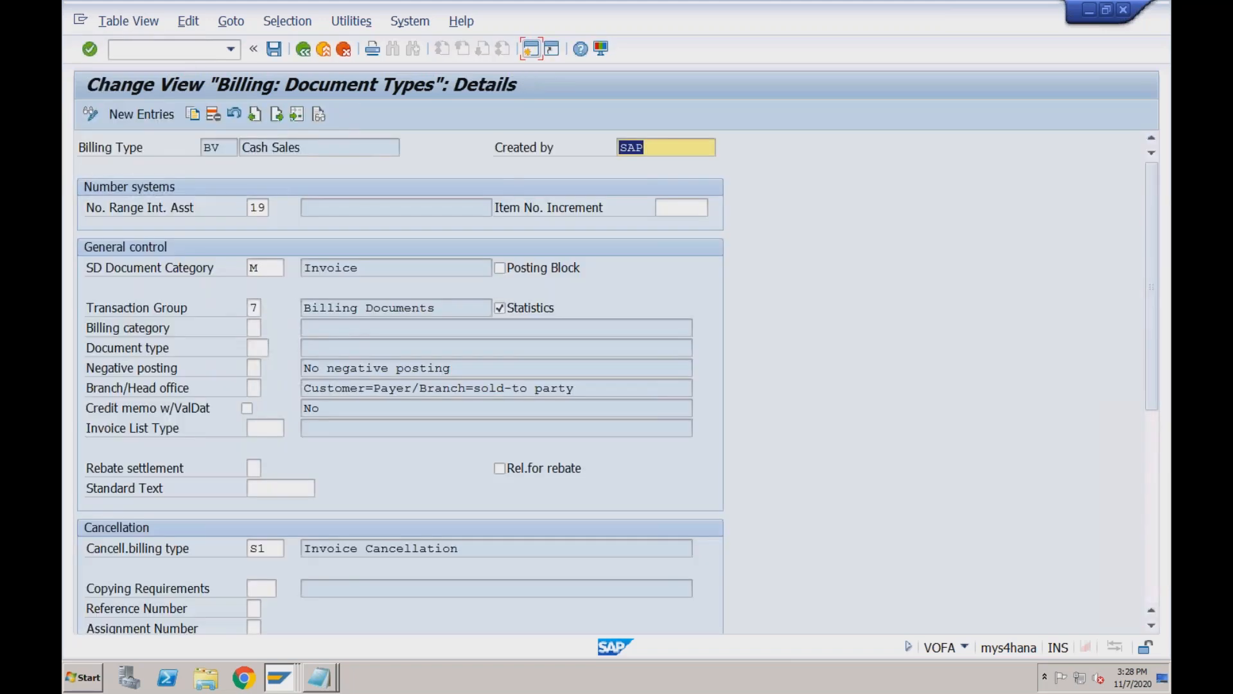
pyautogui.click(260, 267)
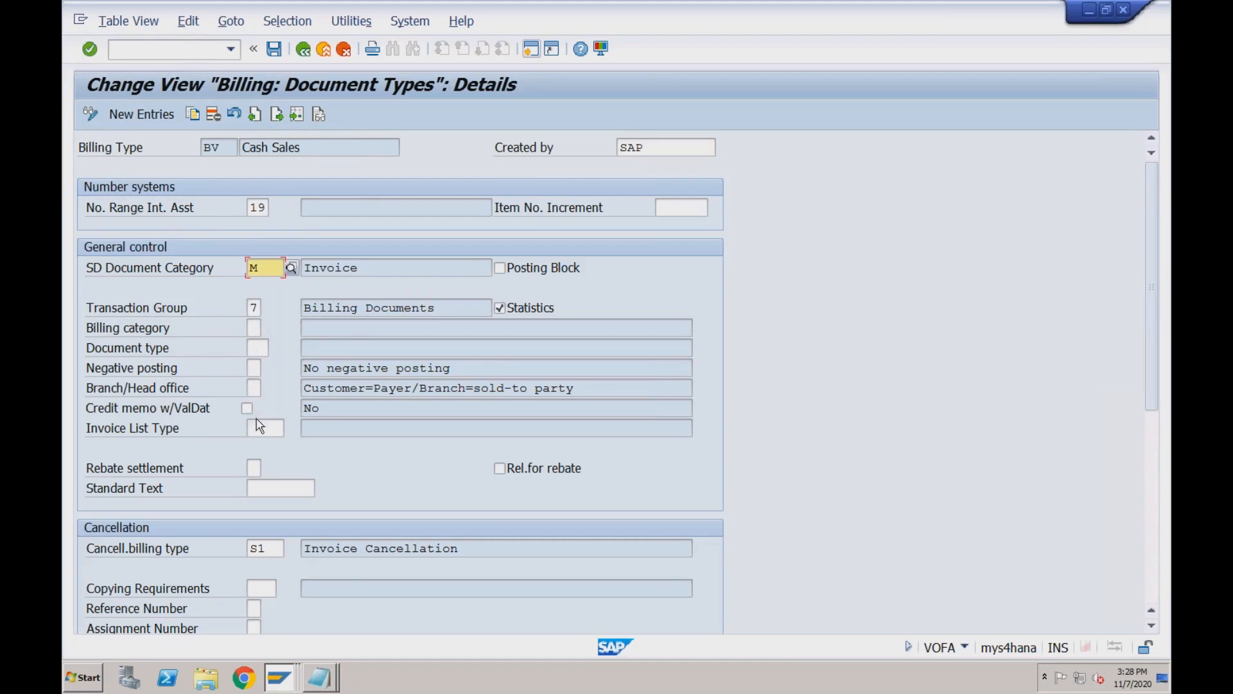
pyautogui.click(273, 546)
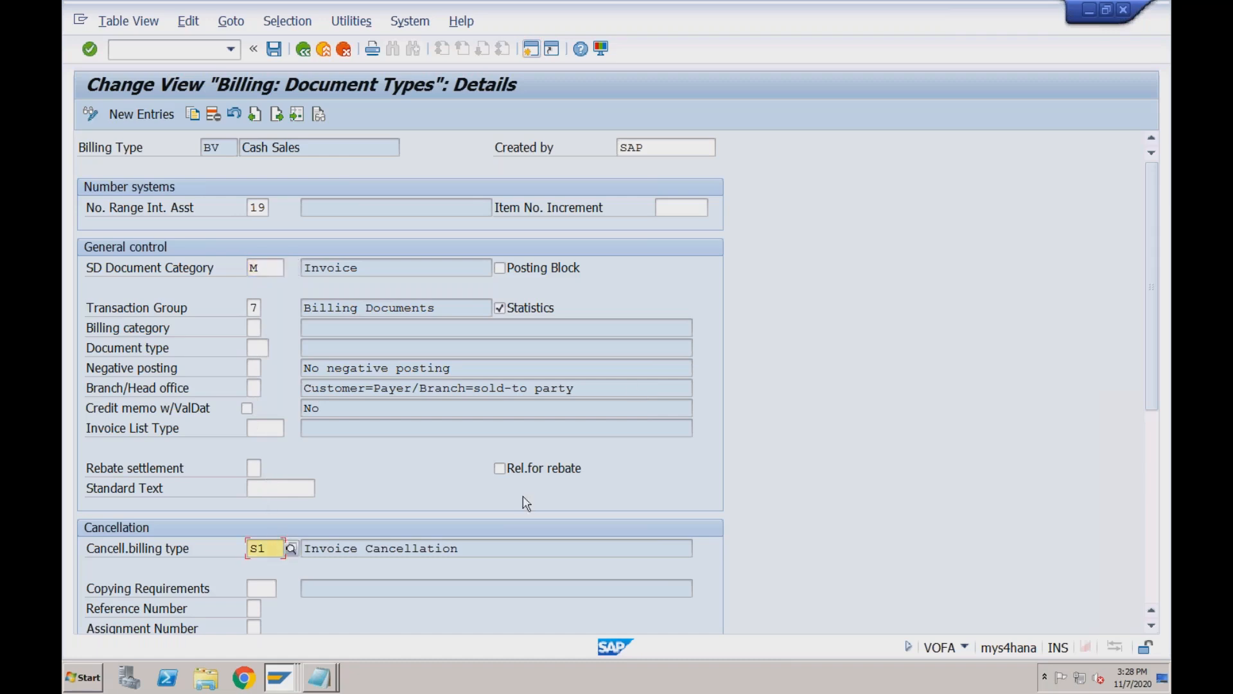
pyautogui.click(1152, 434)
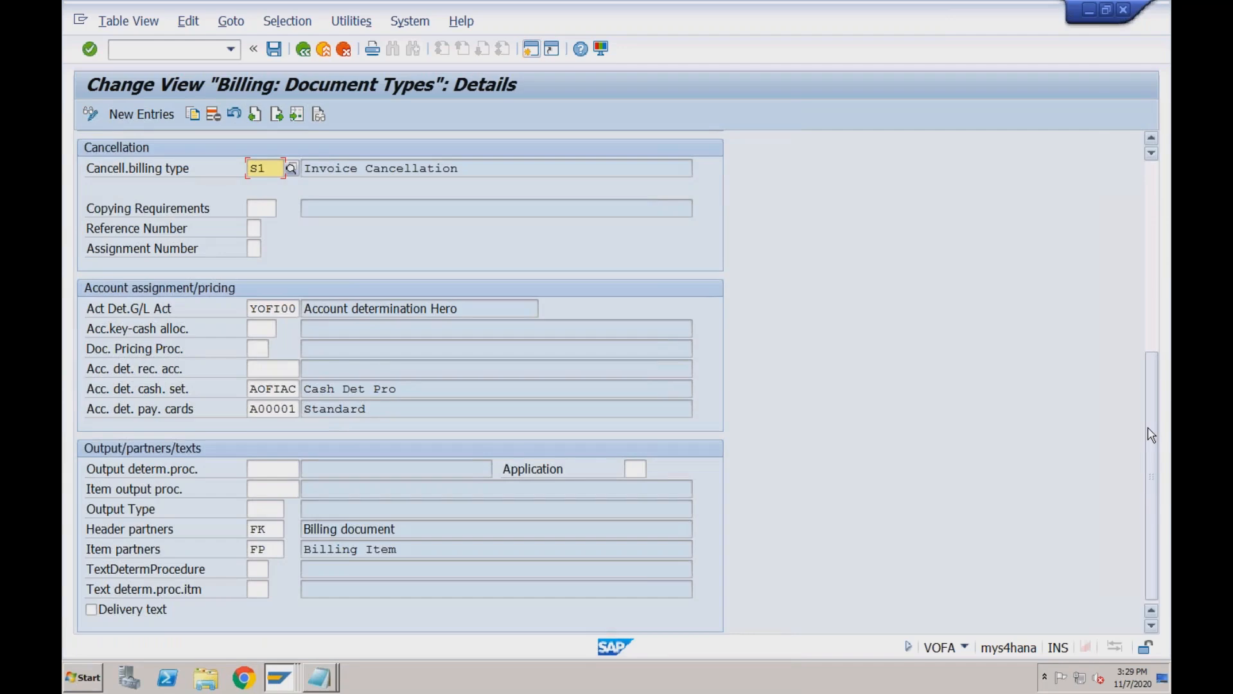
pyautogui.moveTo(1154, 574); pyautogui.dragTo(1156, 319)
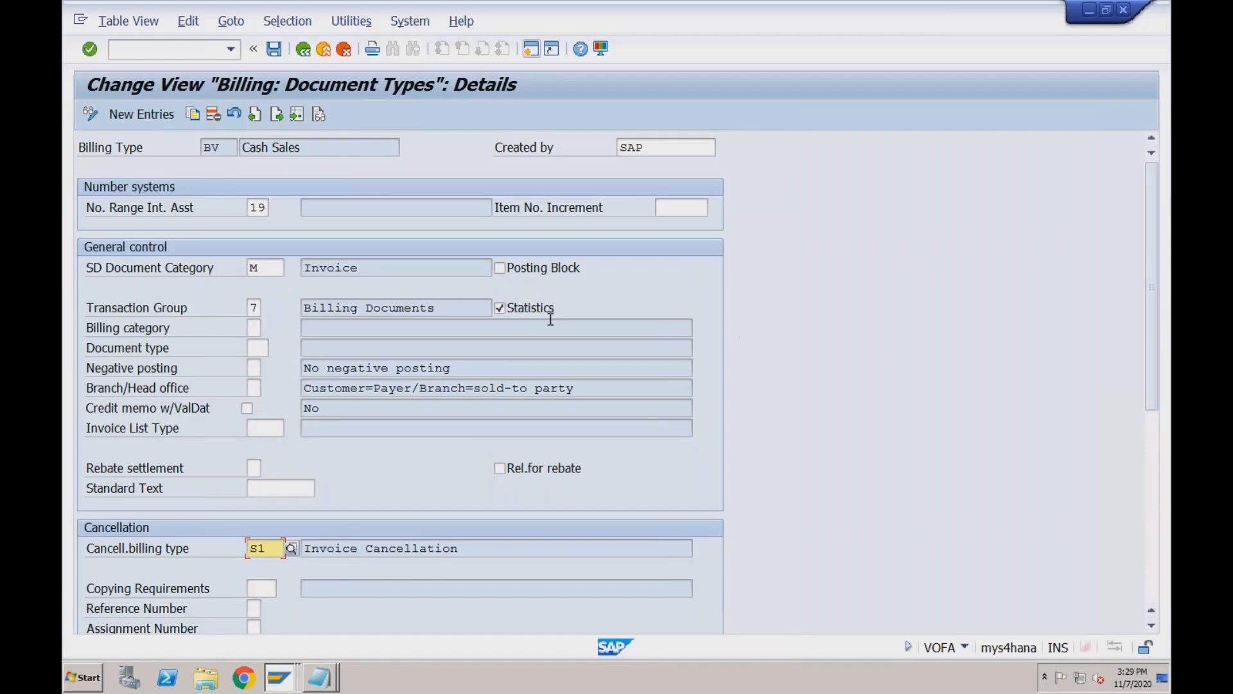
# Return to the IMG Billing Documents activities and enter transaction /nva01.
pyautogui.click(303, 51)
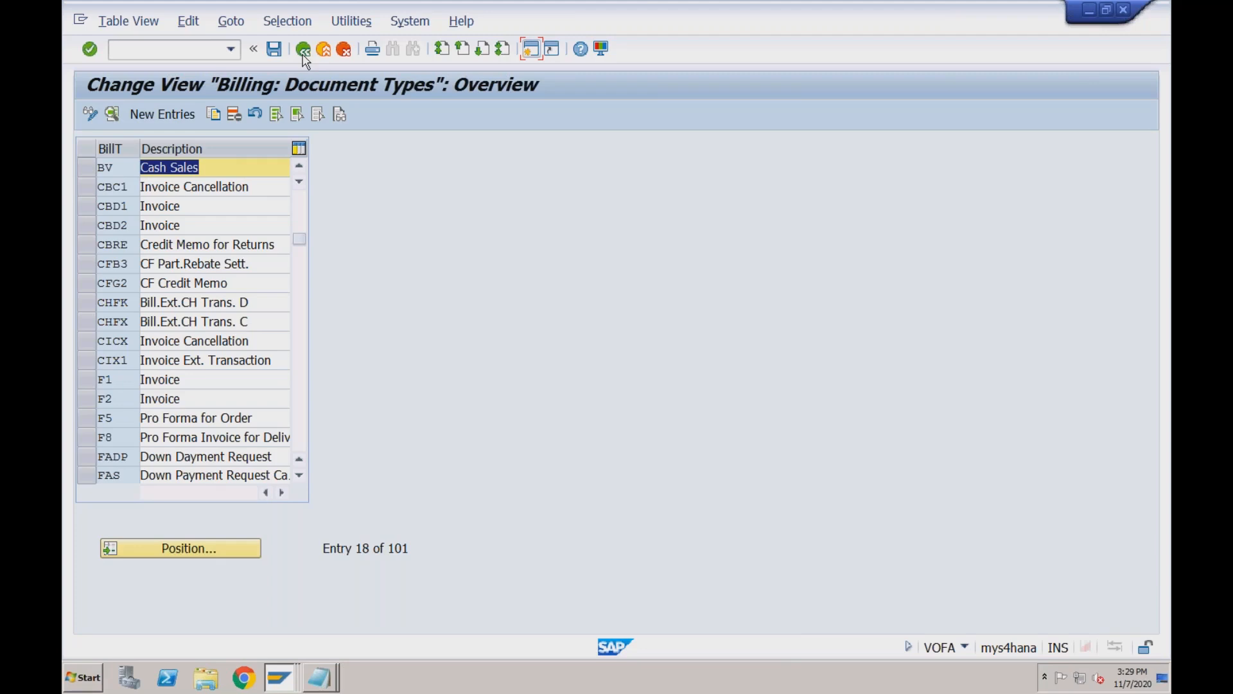
pyautogui.click(303, 51)
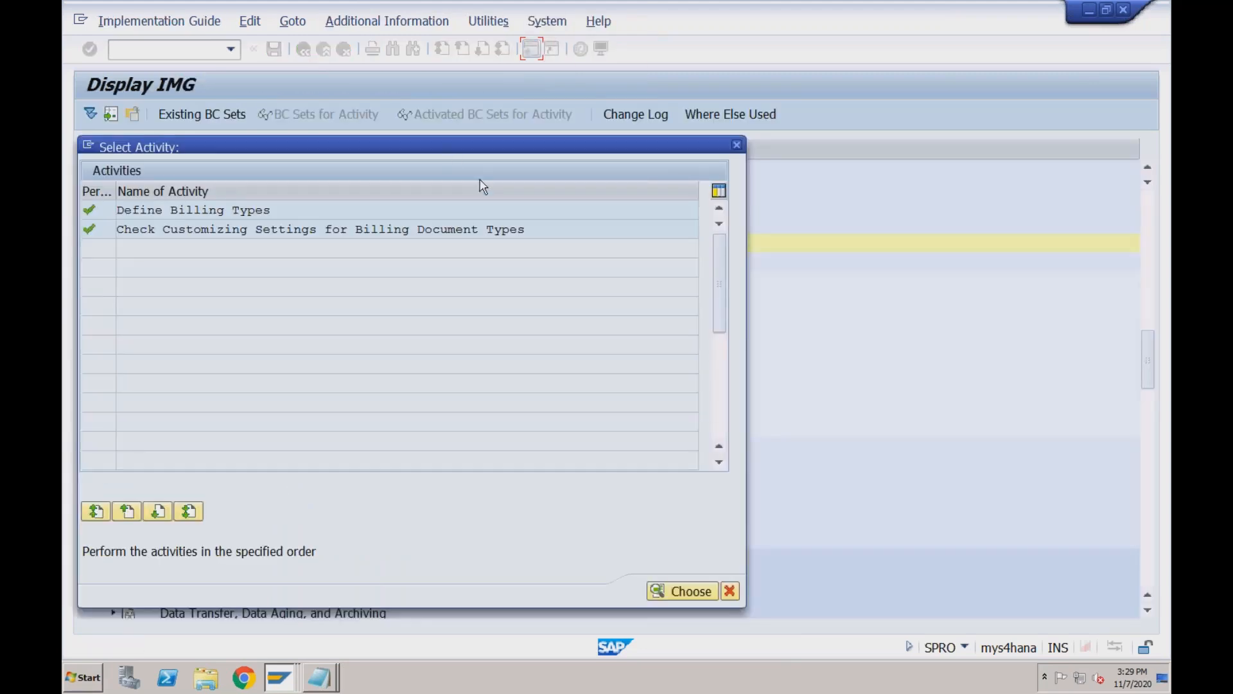
pyautogui.click(739, 147)
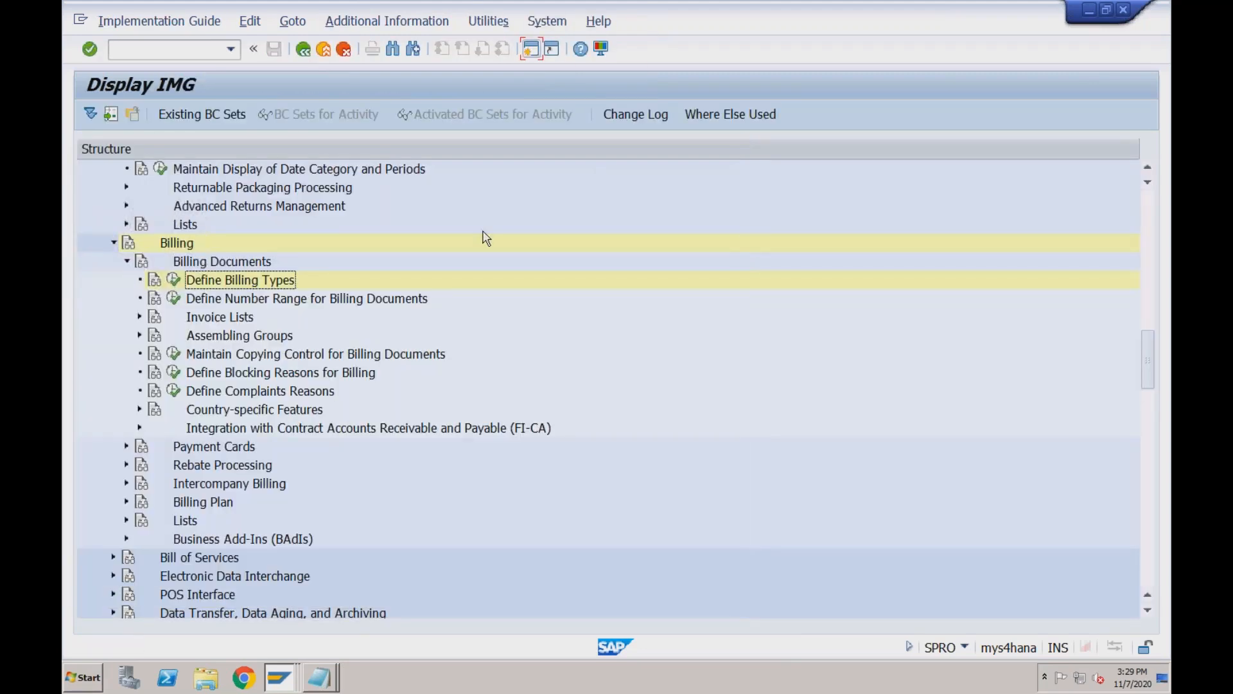
pyautogui.click(194, 50)
pyautogui.write('/nva01')
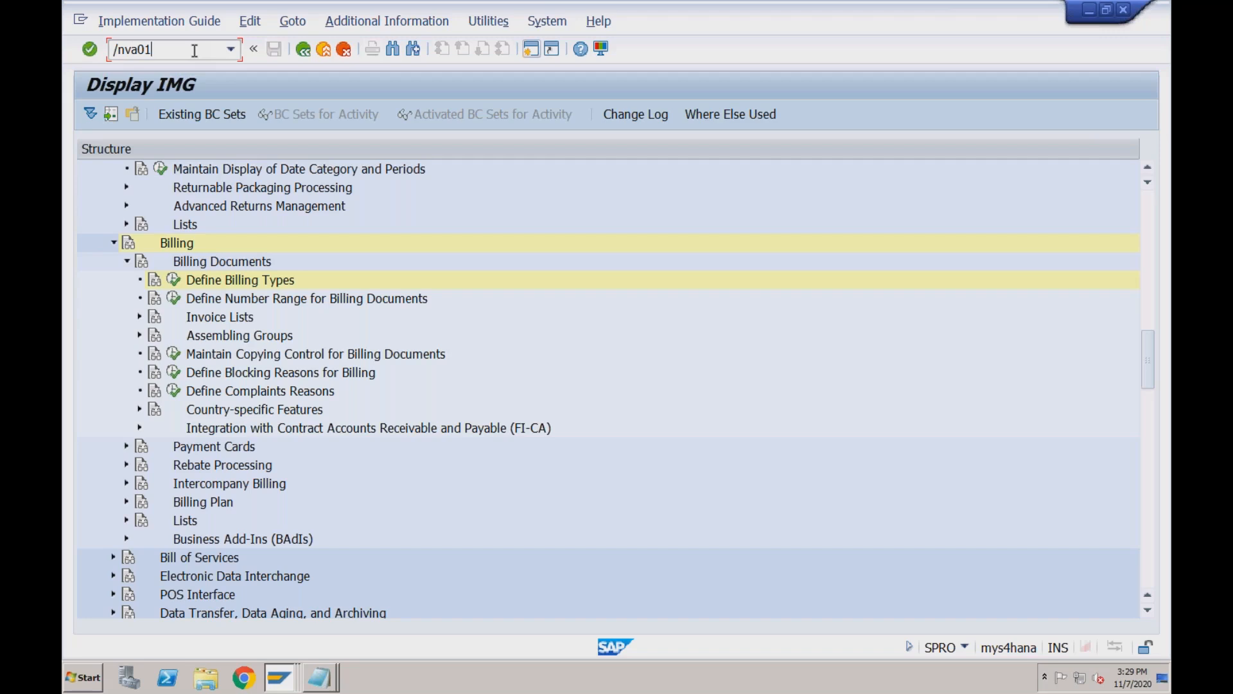
# Change the code to /nva02 and open Change Sales Documents.
pyautogui.press('BackSpace')
pyautogui.write('2')
pyautogui.press('Return')
pyautogui.press('Return')
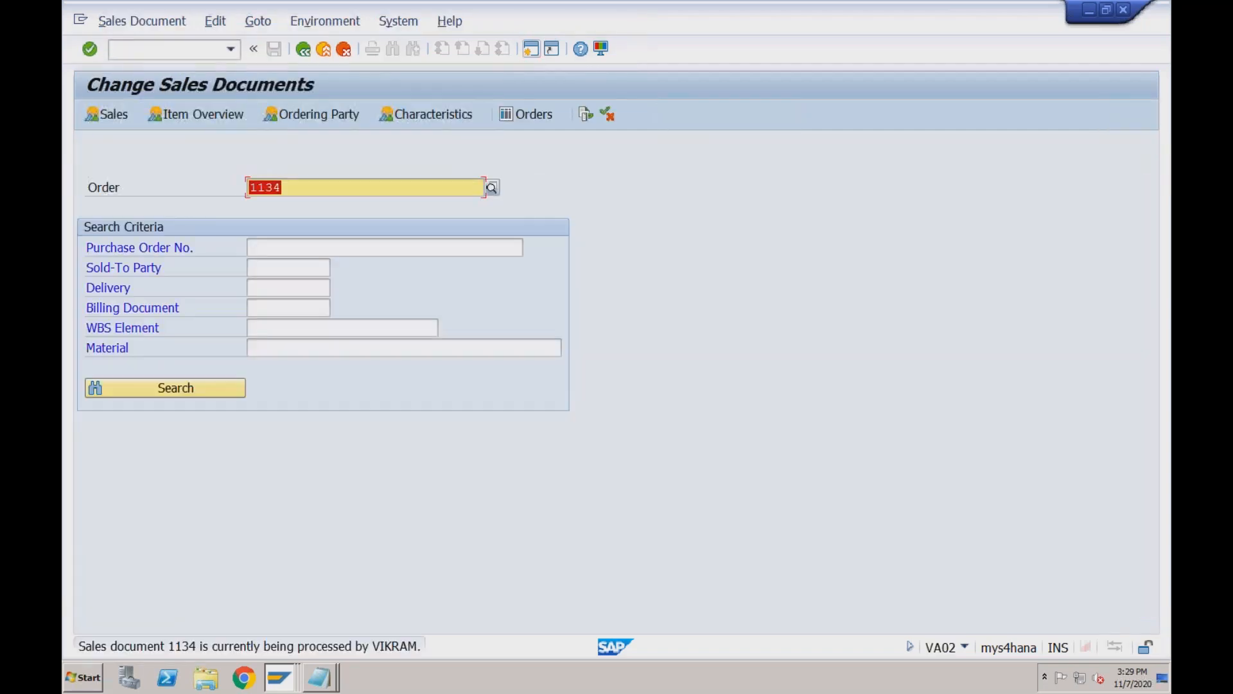
pyautogui.click(281, 681)
pyautogui.click(280, 644)
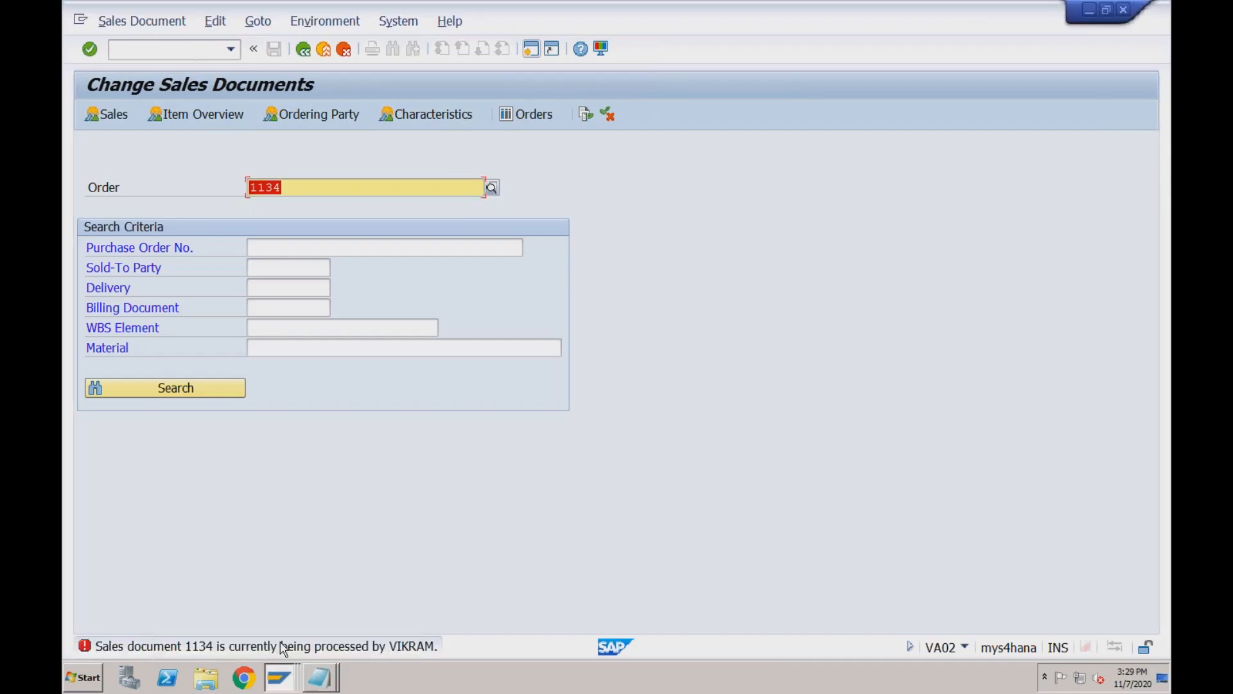
# Look at the Cash Sale 1134 window, then bring up Create Billing Document with 1134 Not Invoiced.
pyautogui.click(279, 681)
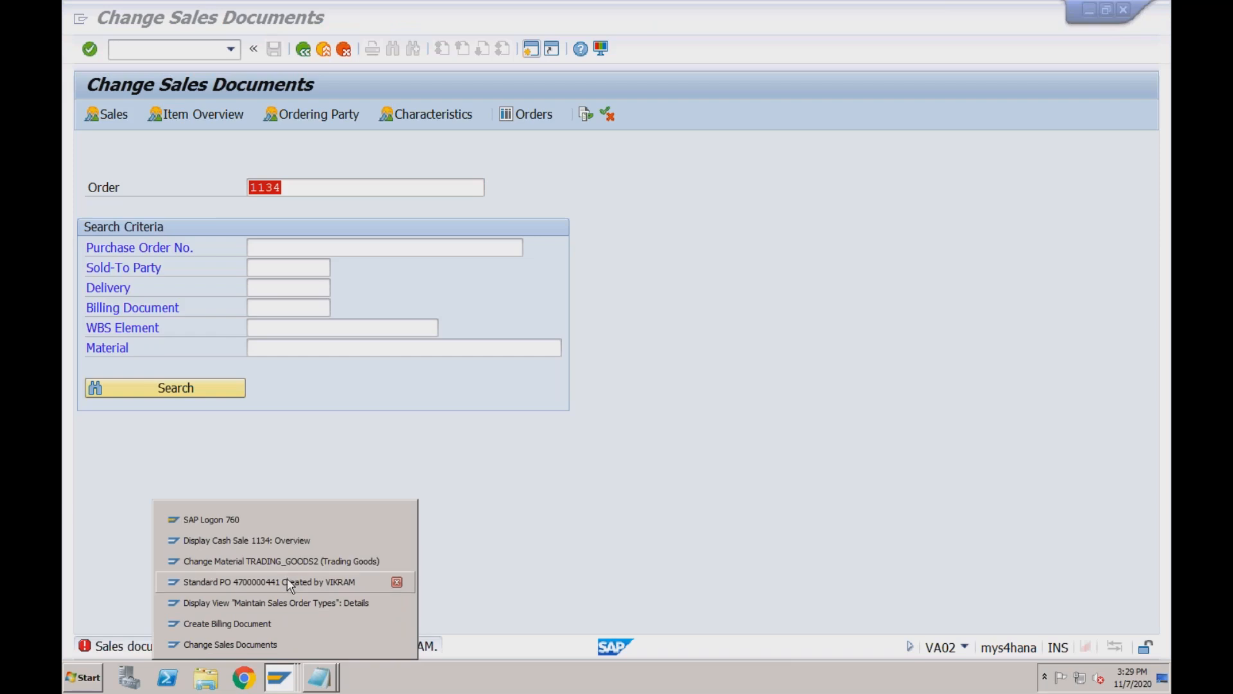
pyautogui.click(290, 541)
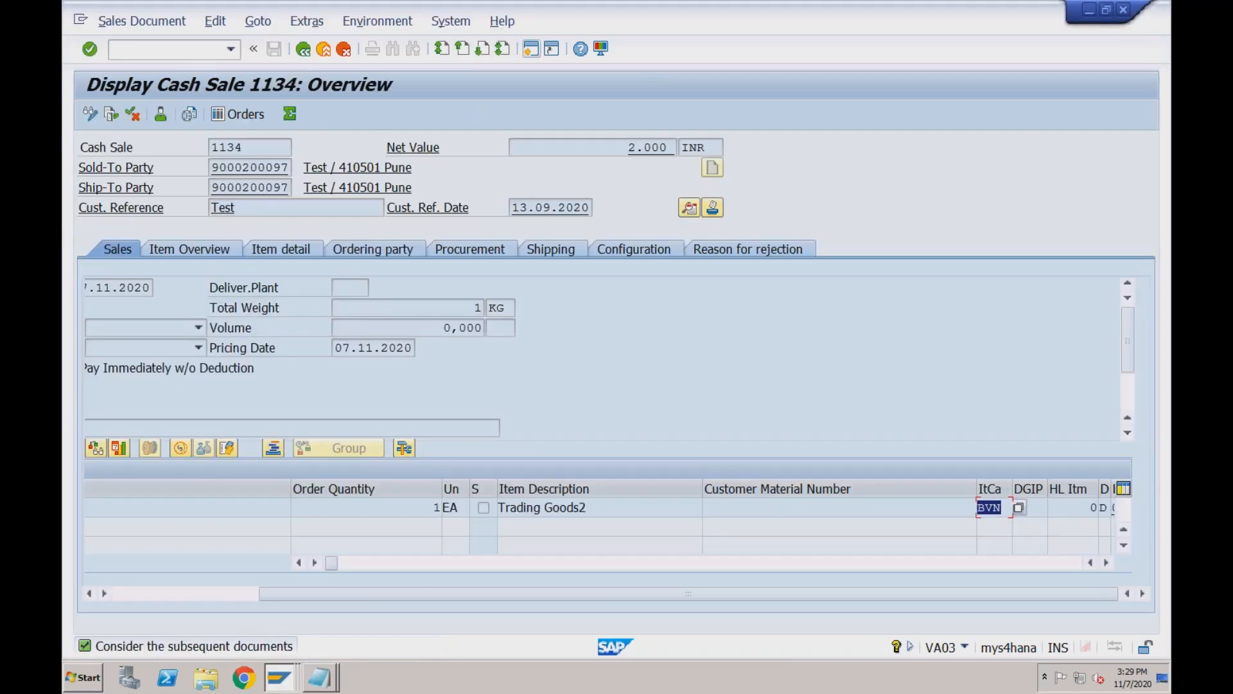
pyautogui.click(91, 114)
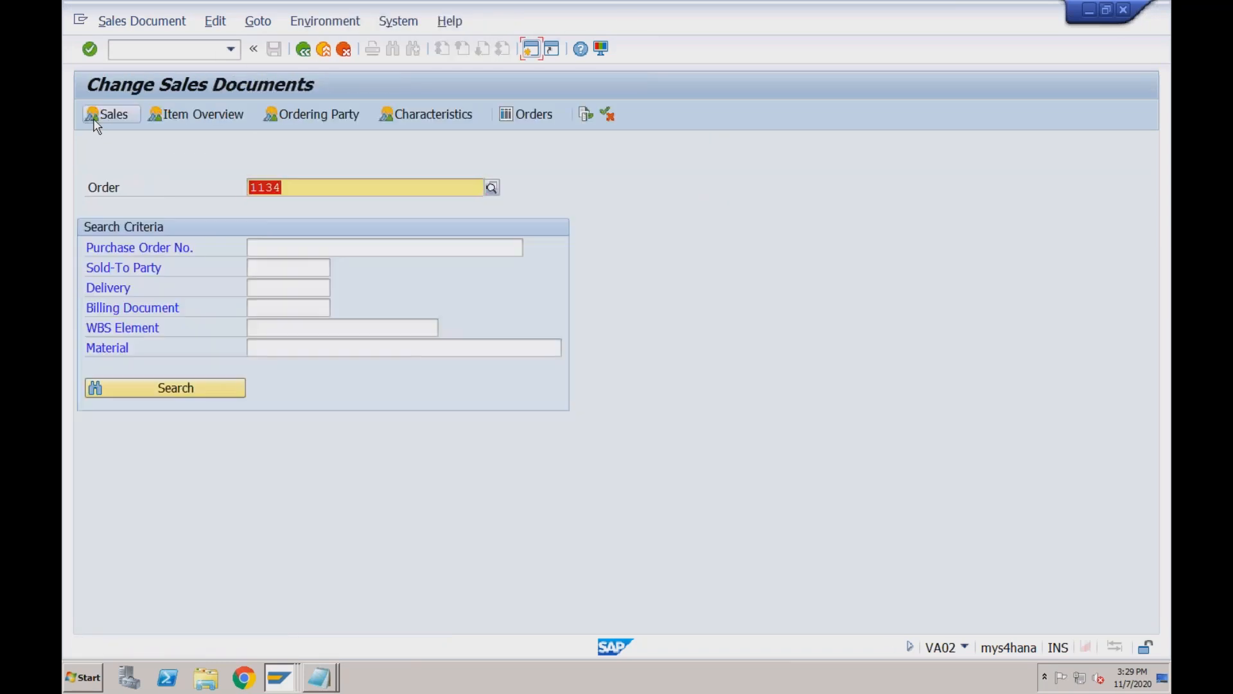
pyautogui.click(284, 680)
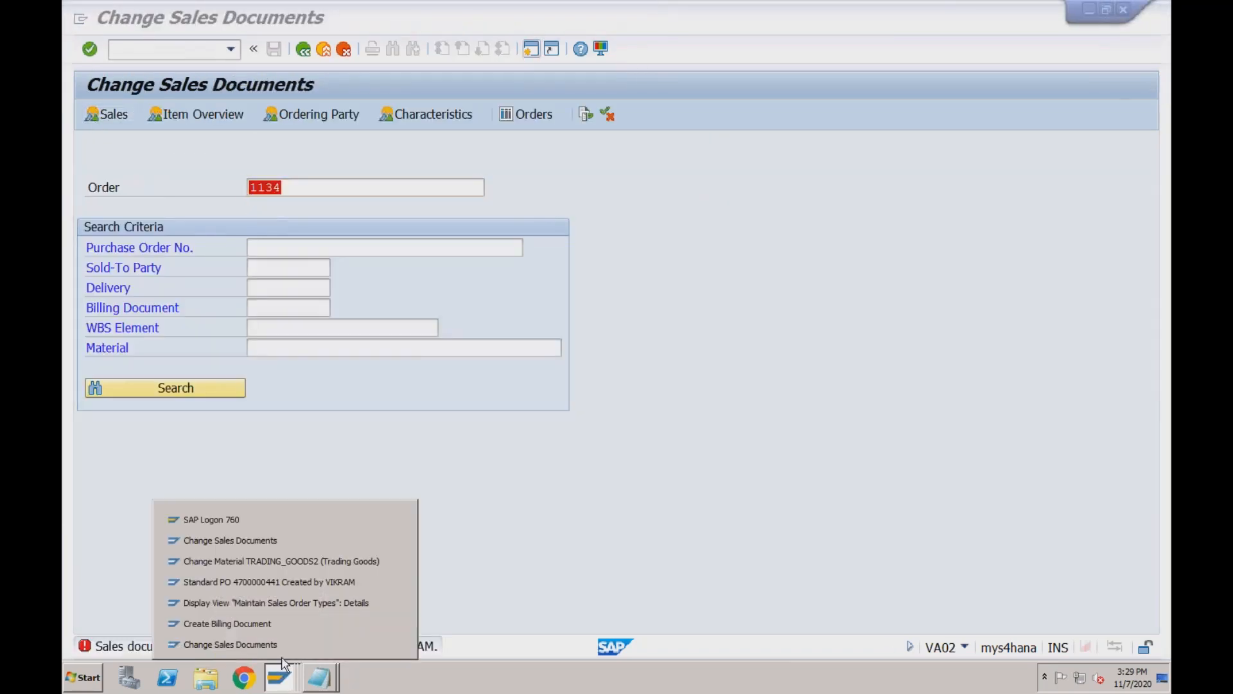
pyautogui.click(288, 550)
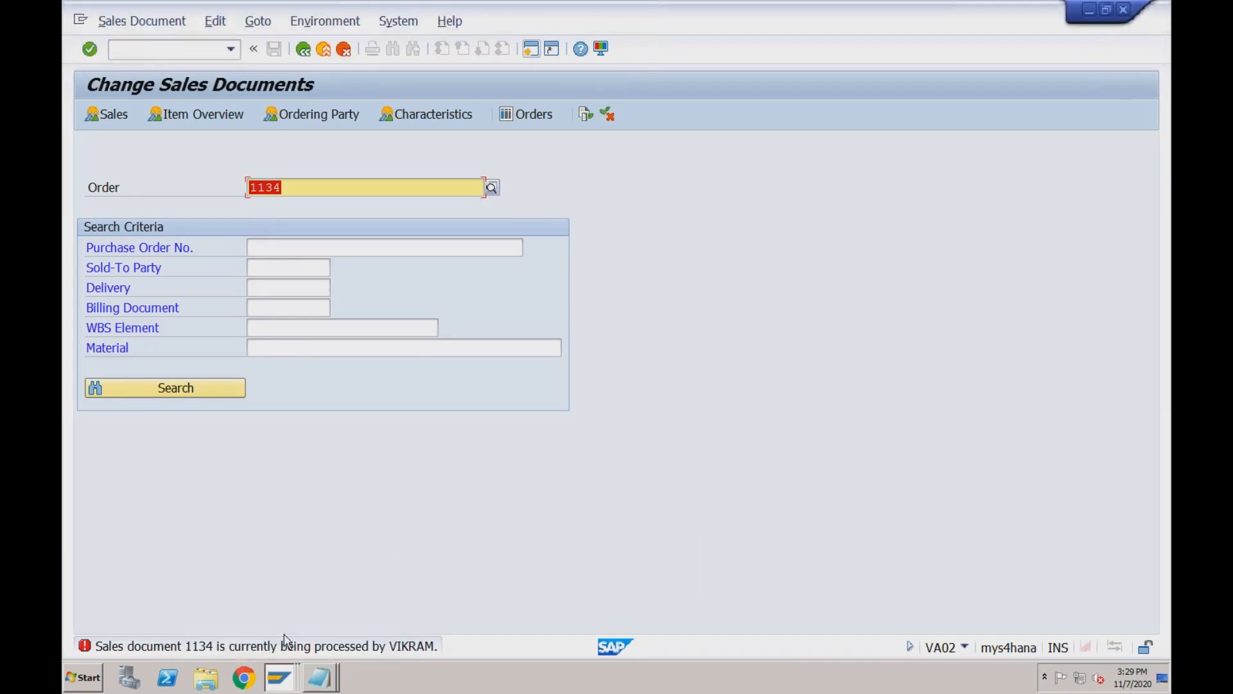
pyautogui.click(284, 679)
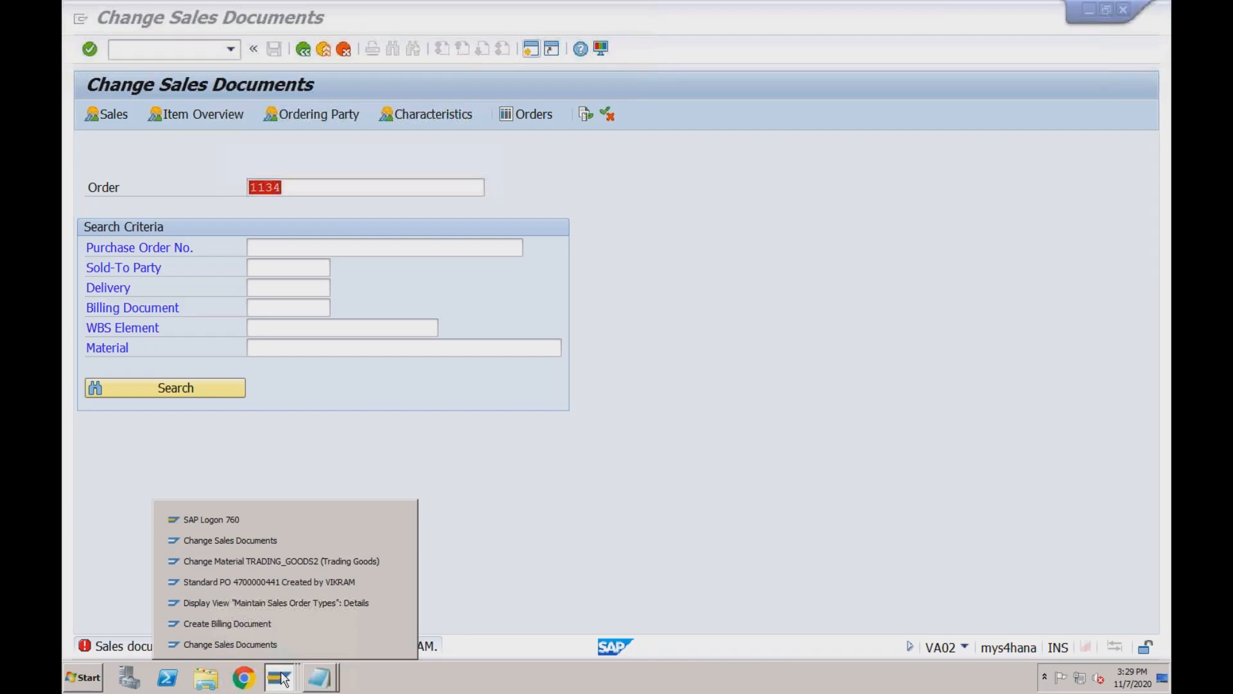
pyautogui.click(275, 622)
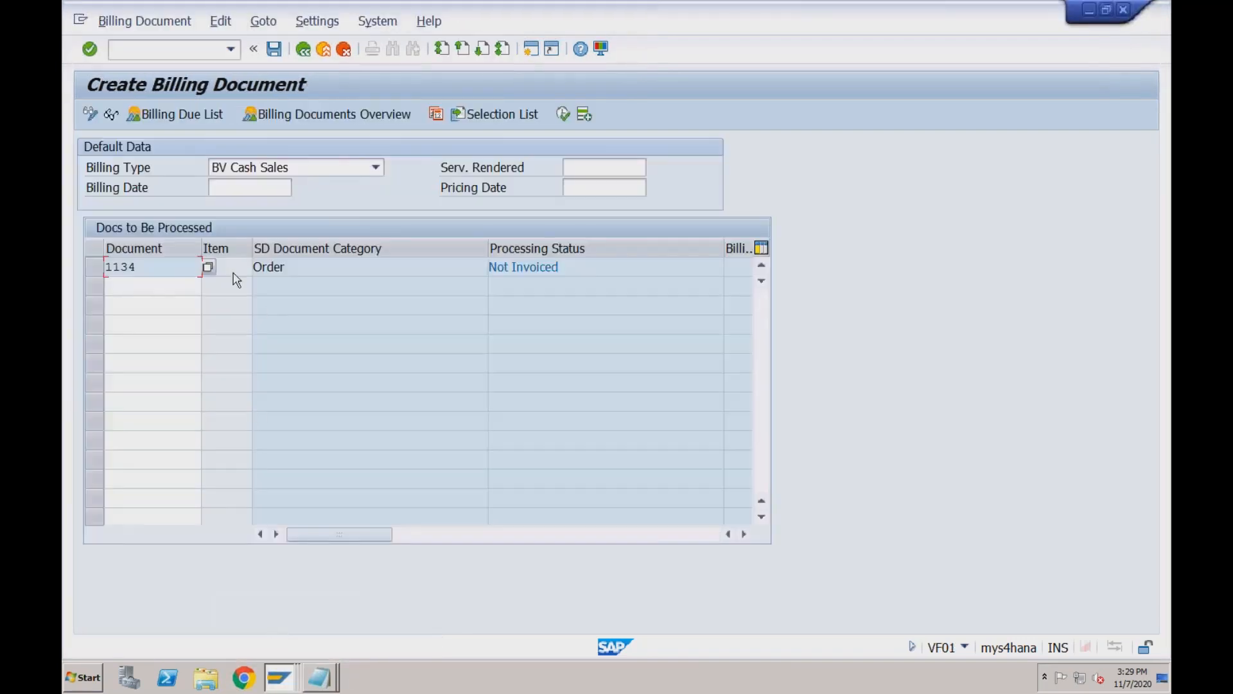
# Restart Create Billing Document with /nvf01 so 1134 stays entered and the billing type is blank.
pyautogui.click(166, 267)
pyautogui.click(221, 23)
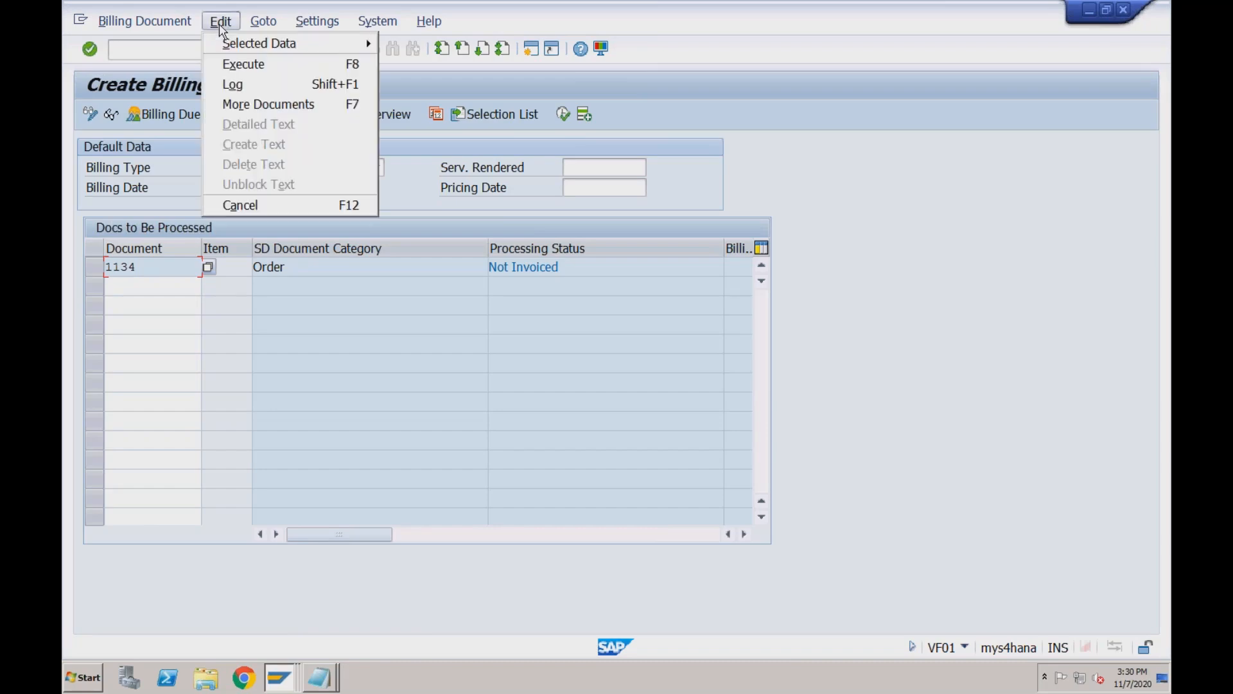
pyautogui.click(148, 57)
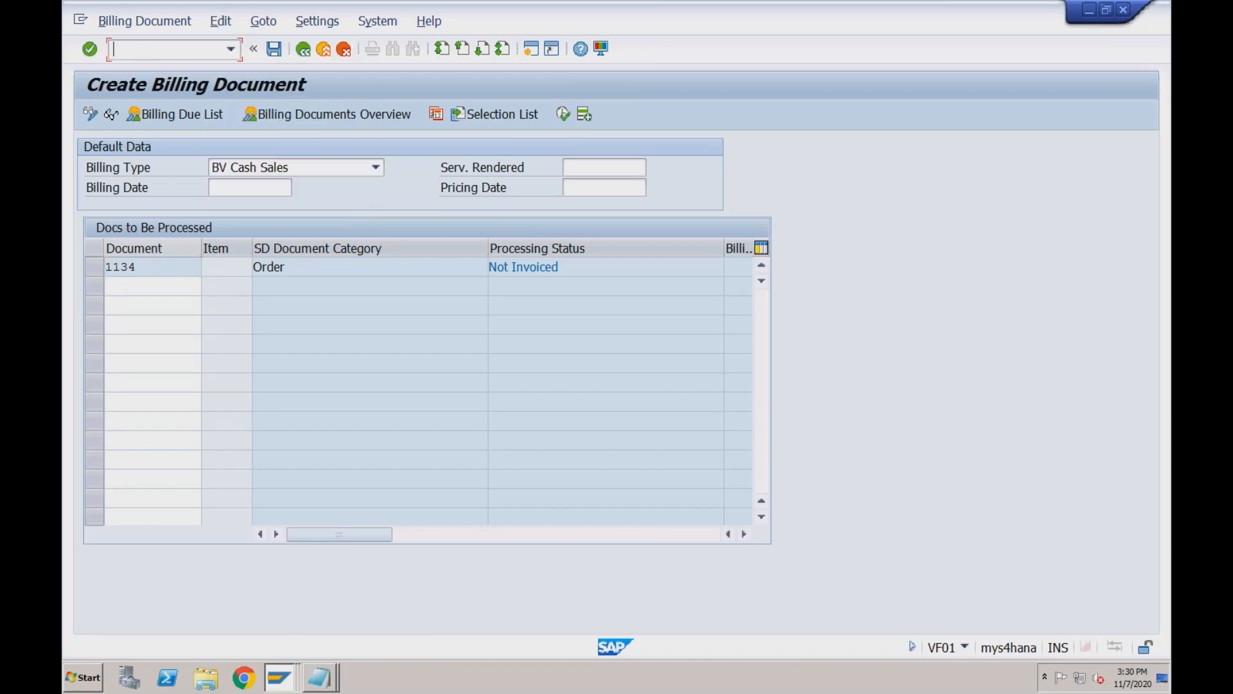
pyautogui.write('/nvf01')
pyautogui.press('Return')
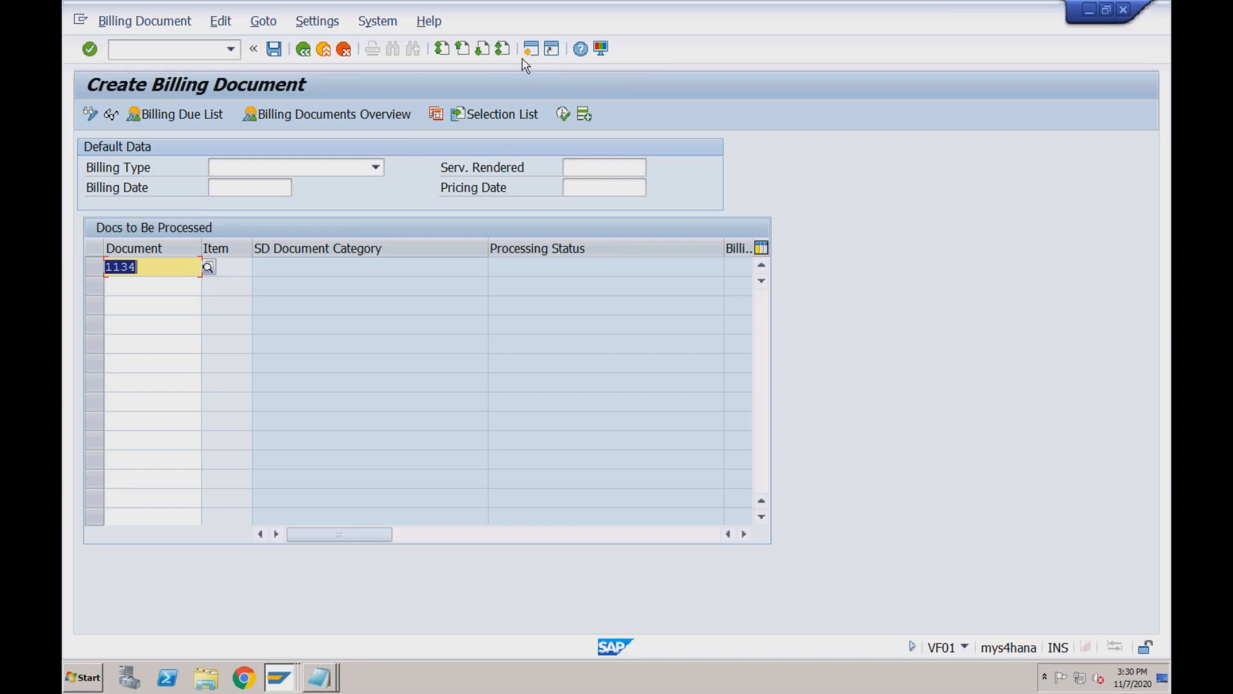
pyautogui.click(274, 680)
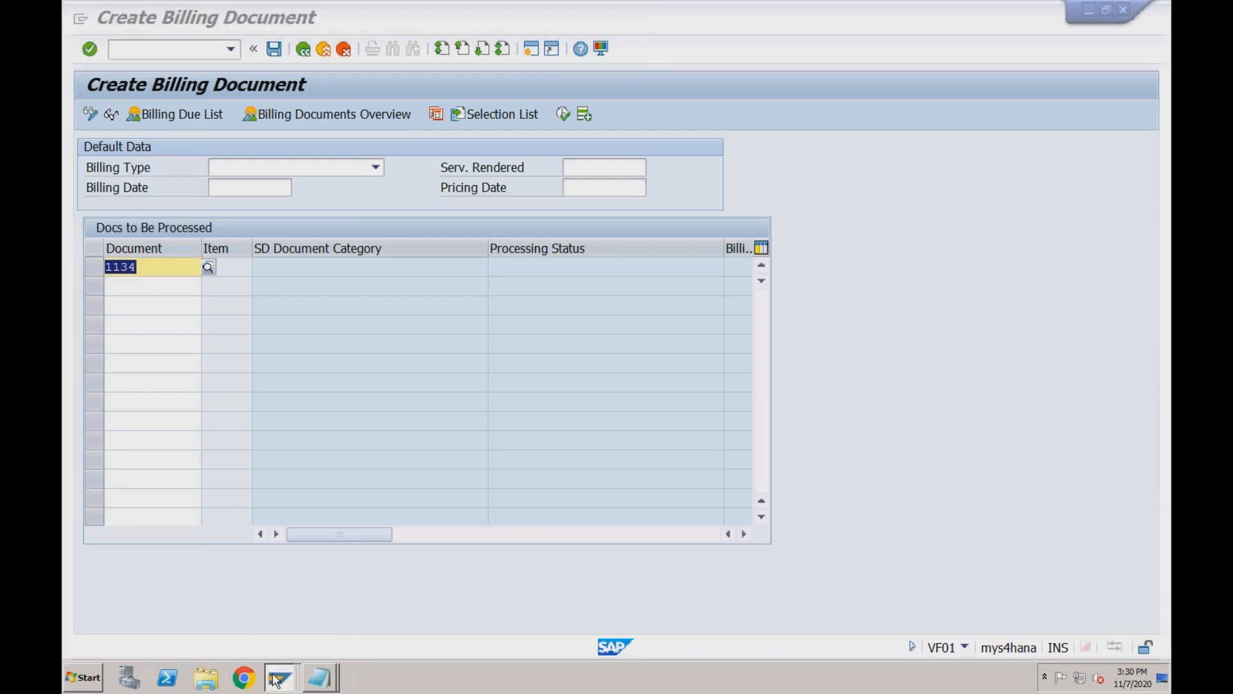
# Start transaction VA03 to display a sales document.
pyautogui.click(286, 540)
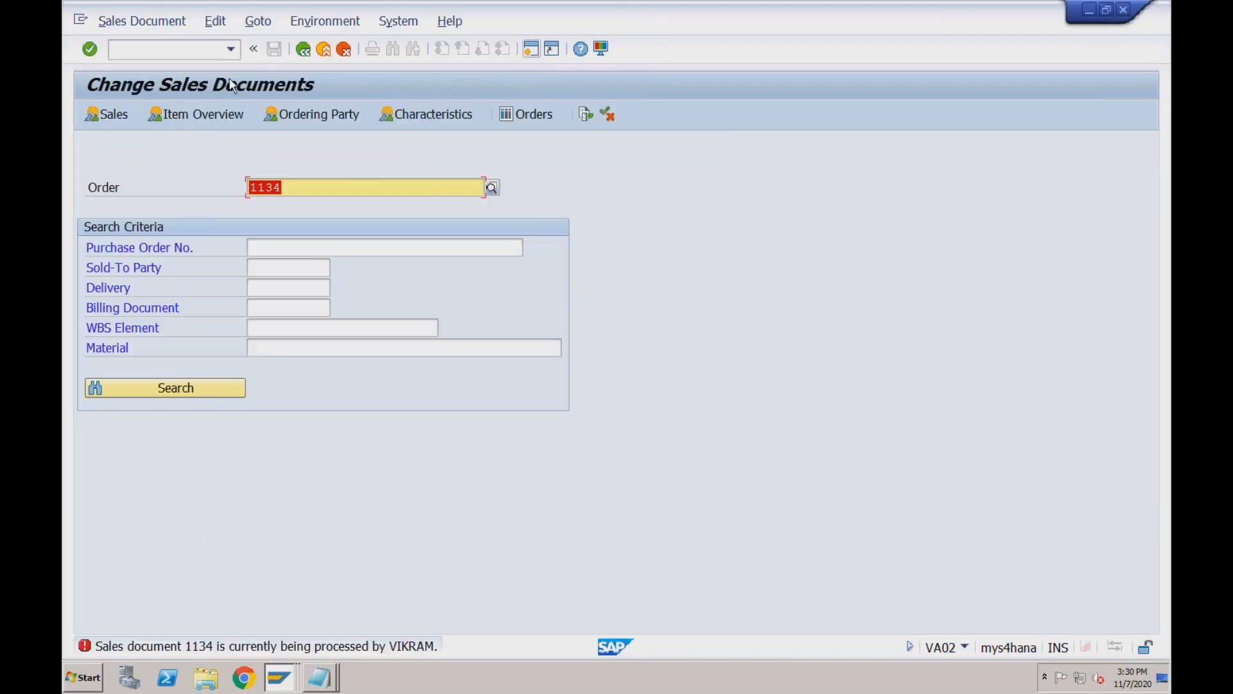
pyautogui.click(207, 51)
pyautogui.write('/n')
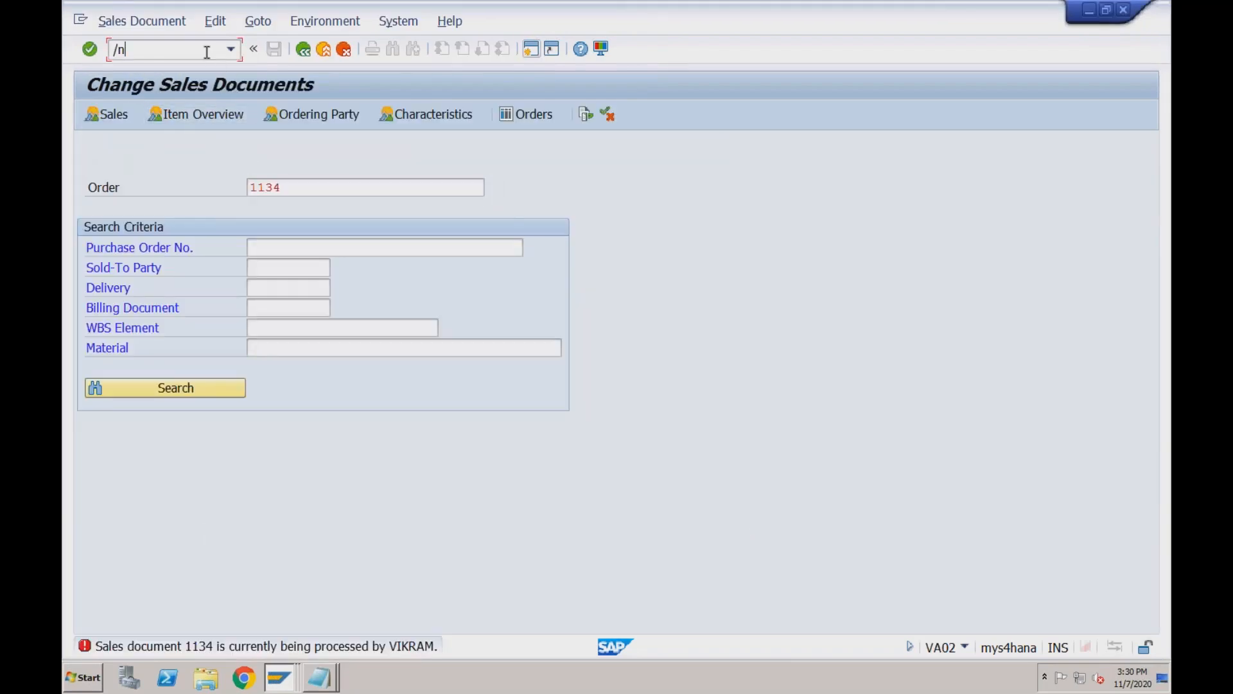
pyautogui.write('va03')
pyautogui.press('Return')
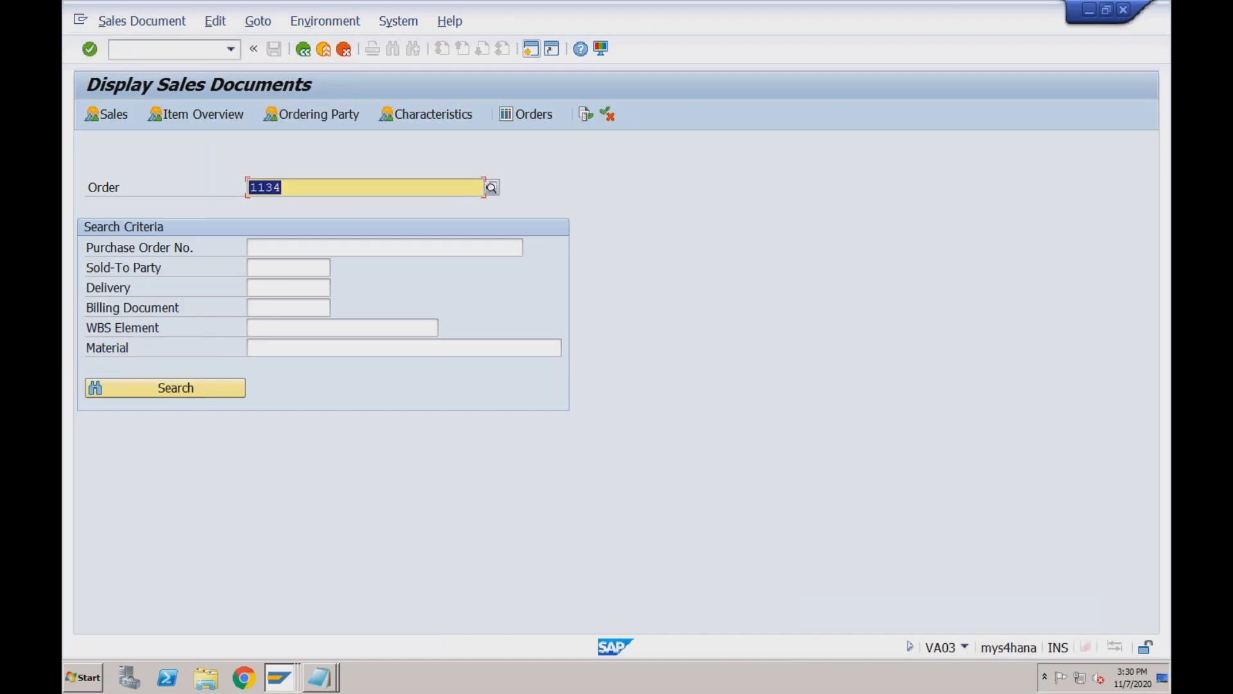
pyautogui.write('\\')
pyautogui.press('BackSpace')
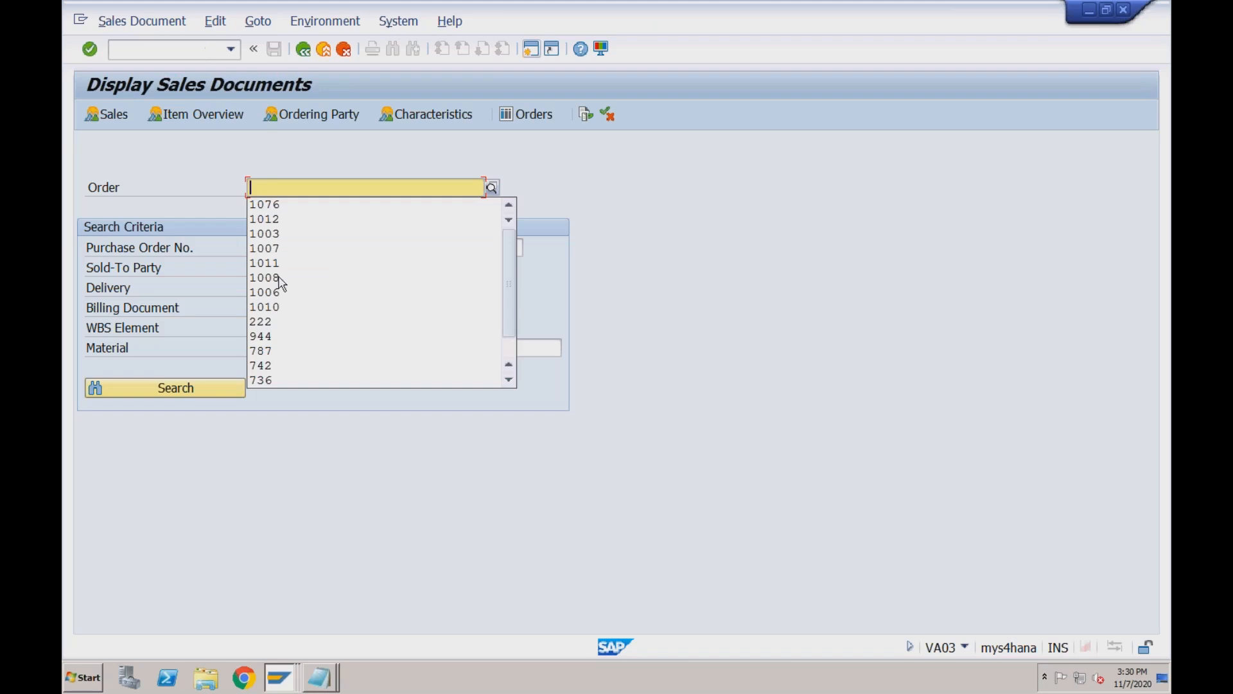
# In the Display Sales Document window, enter the order number and open cash sale 1134.
pyautogui.click(278, 678)
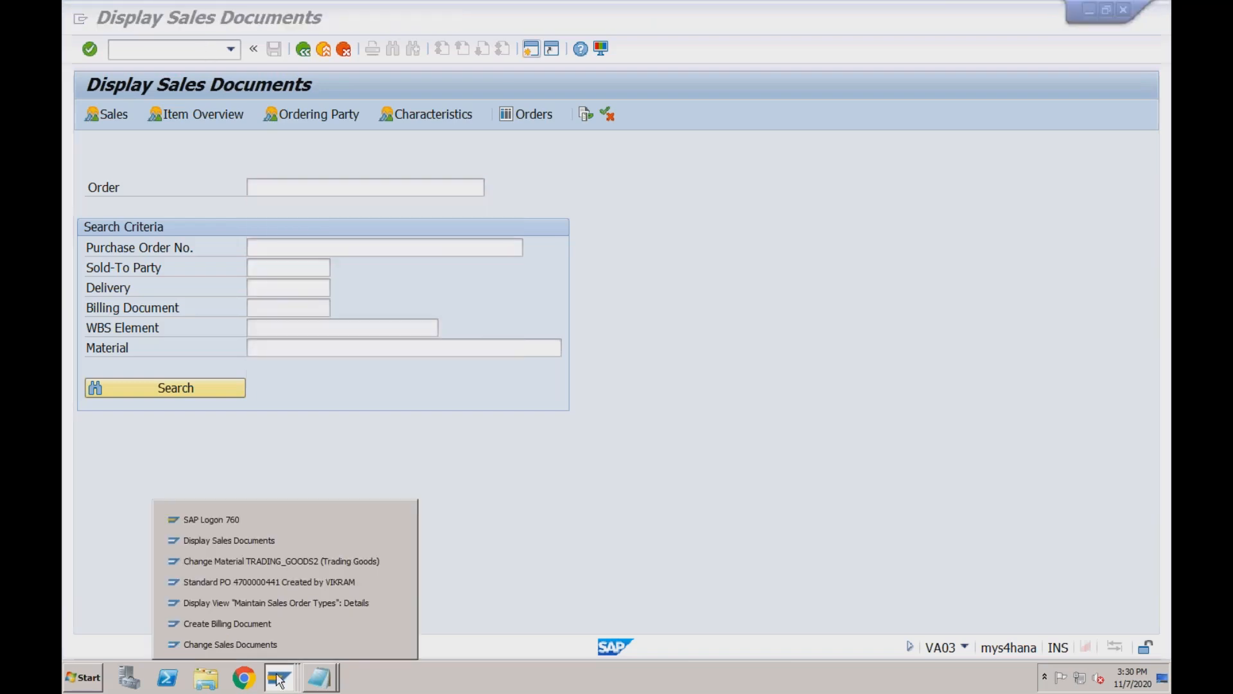
pyautogui.click(274, 542)
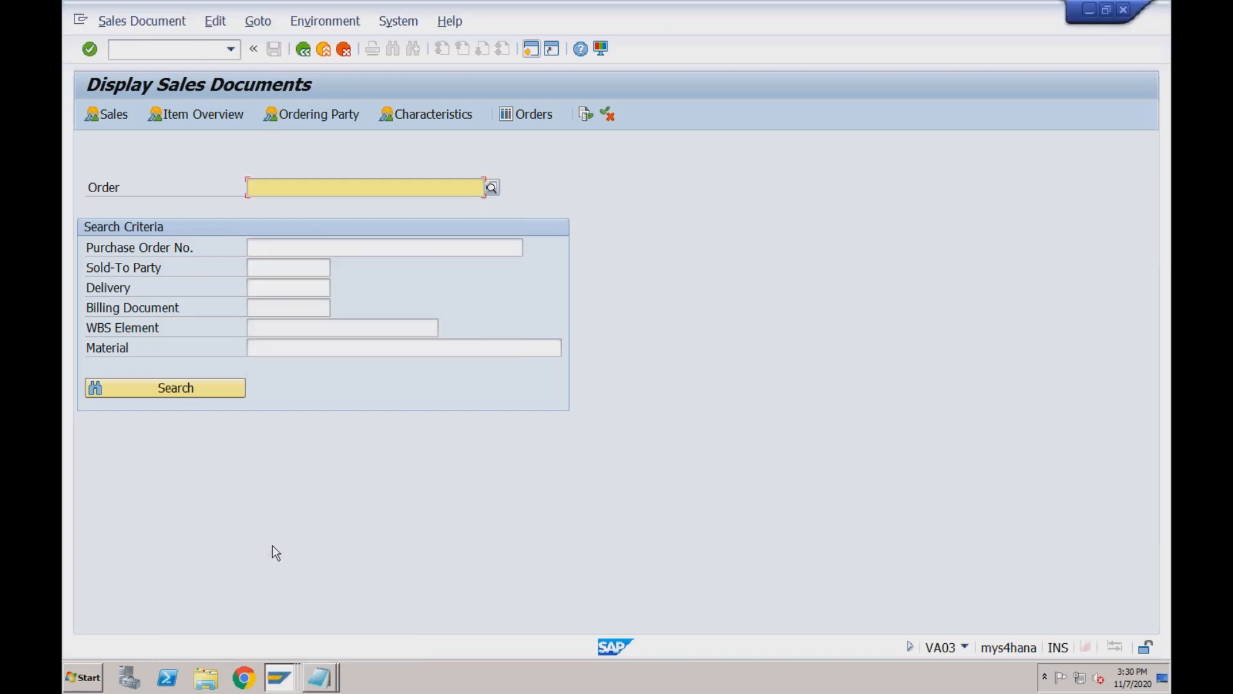
pyautogui.click(273, 679)
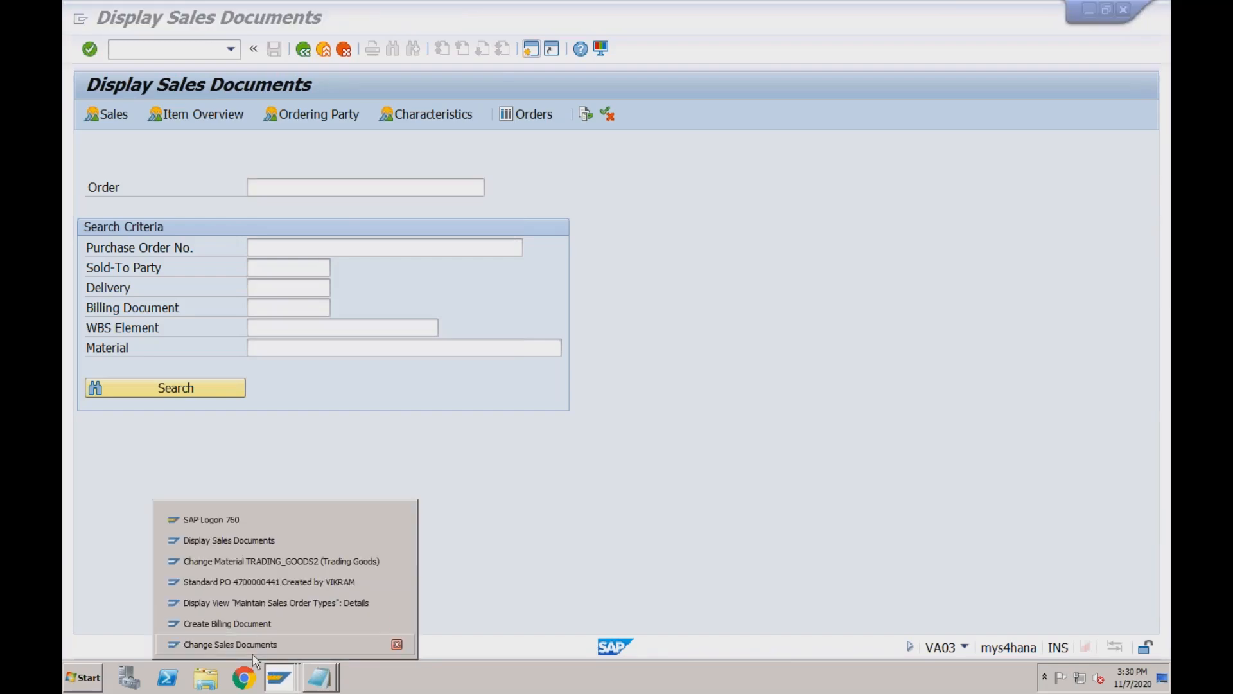
pyautogui.click(253, 645)
pyautogui.click(275, 678)
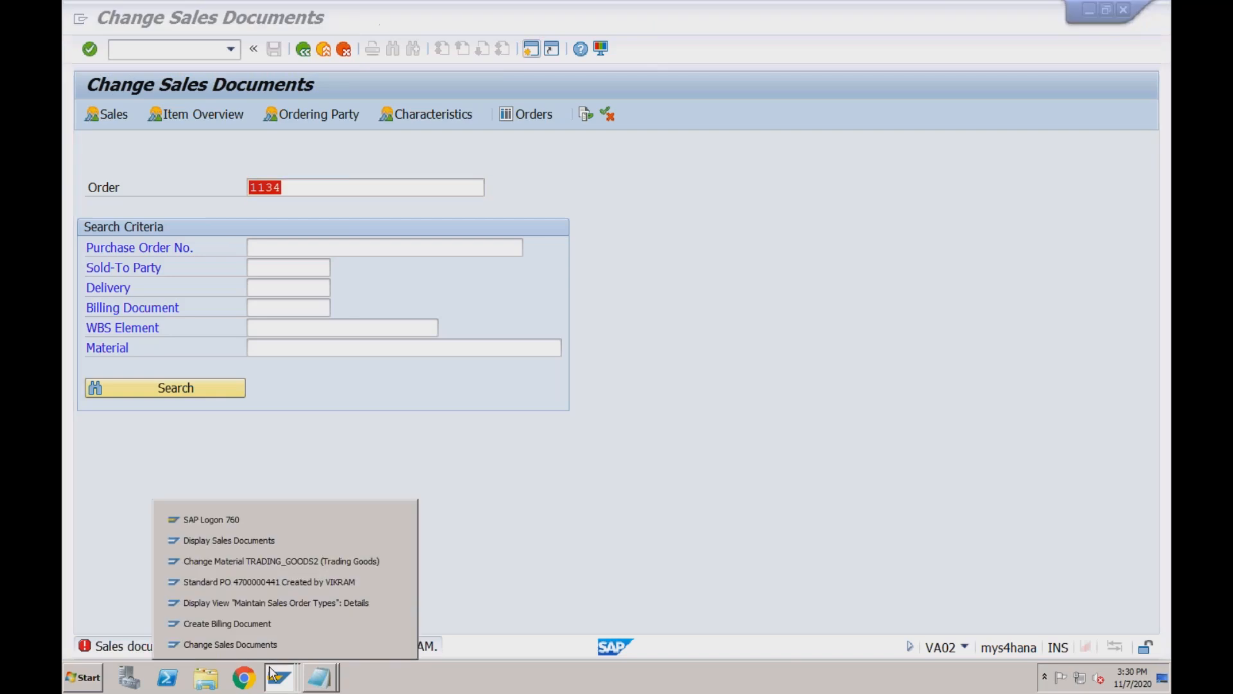
pyautogui.click(263, 541)
pyautogui.write('111')
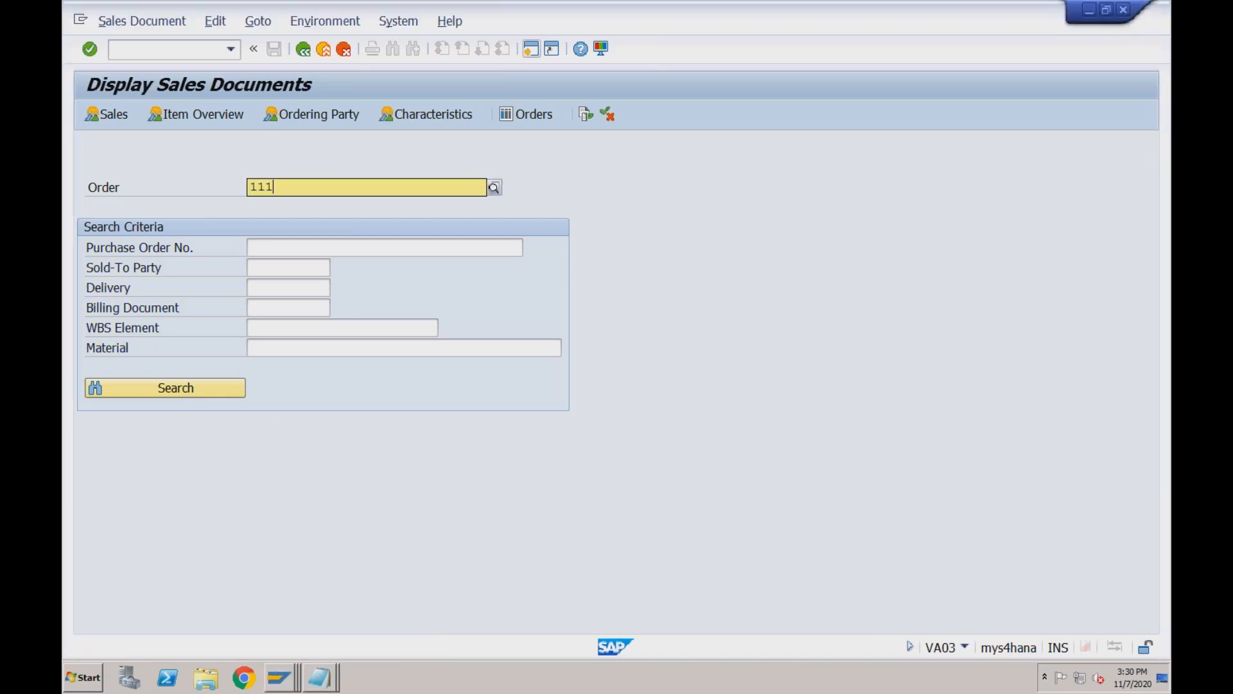
pyautogui.write('4')
pyautogui.press('Return')
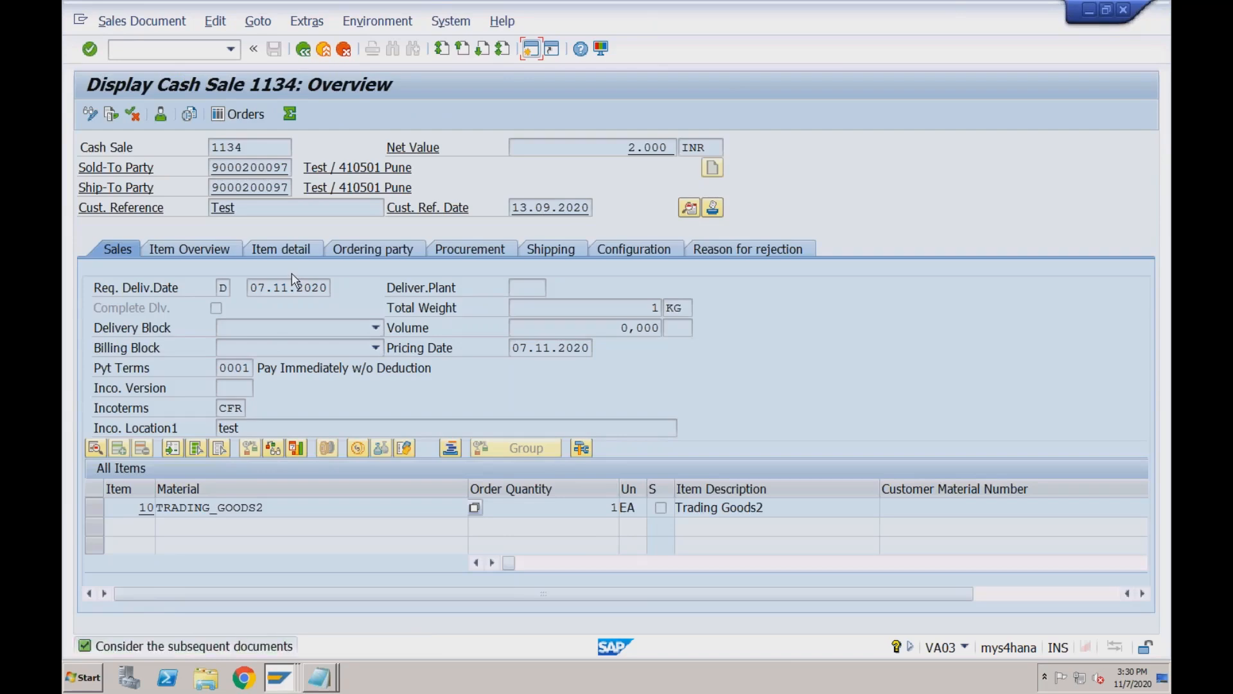
pyautogui.click(111, 114)
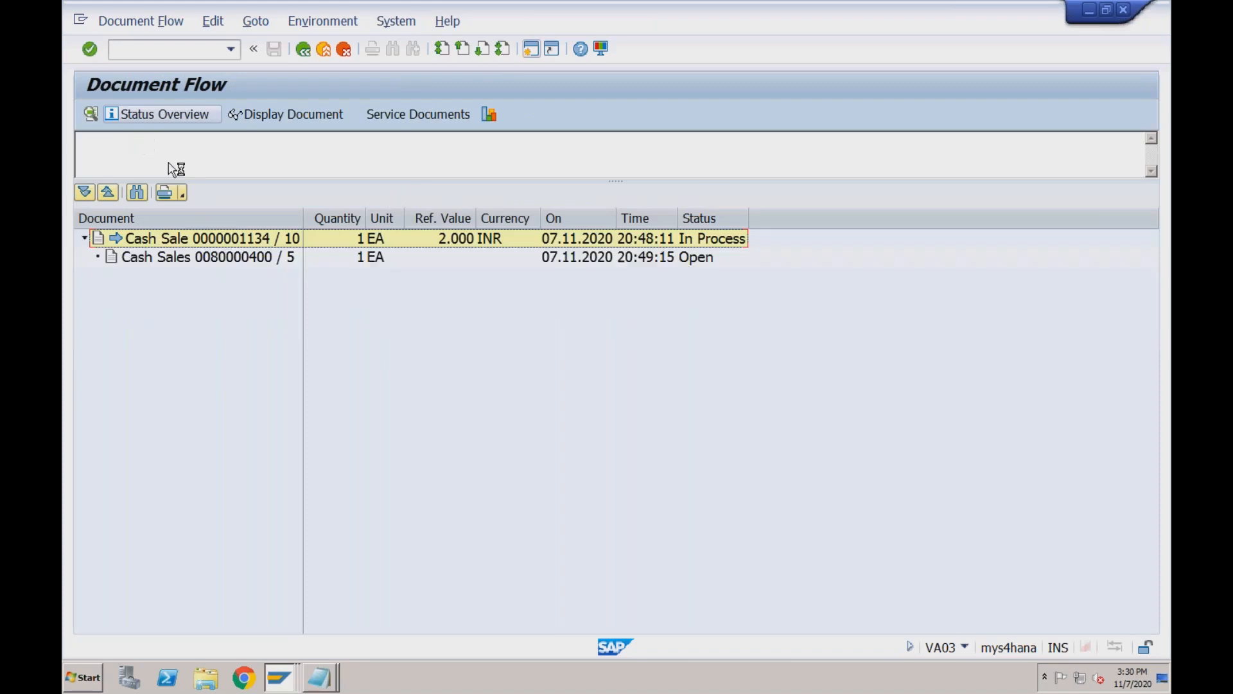
pyautogui.click(239, 259)
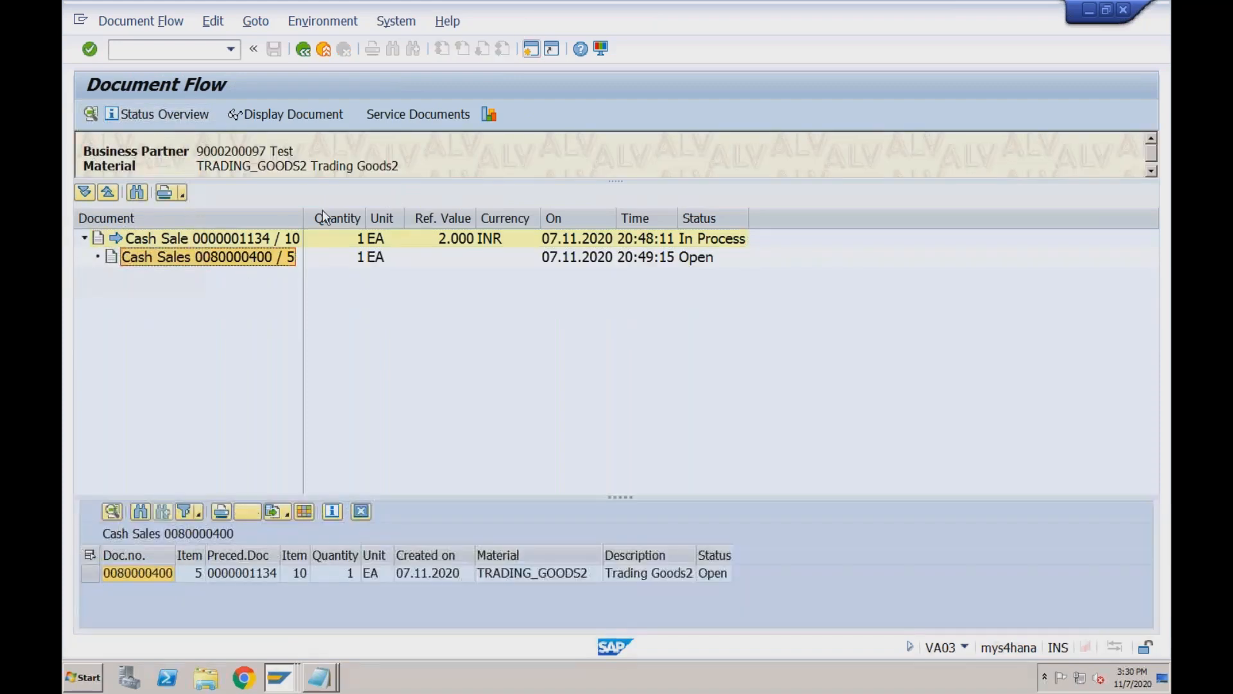
pyautogui.click(155, 574)
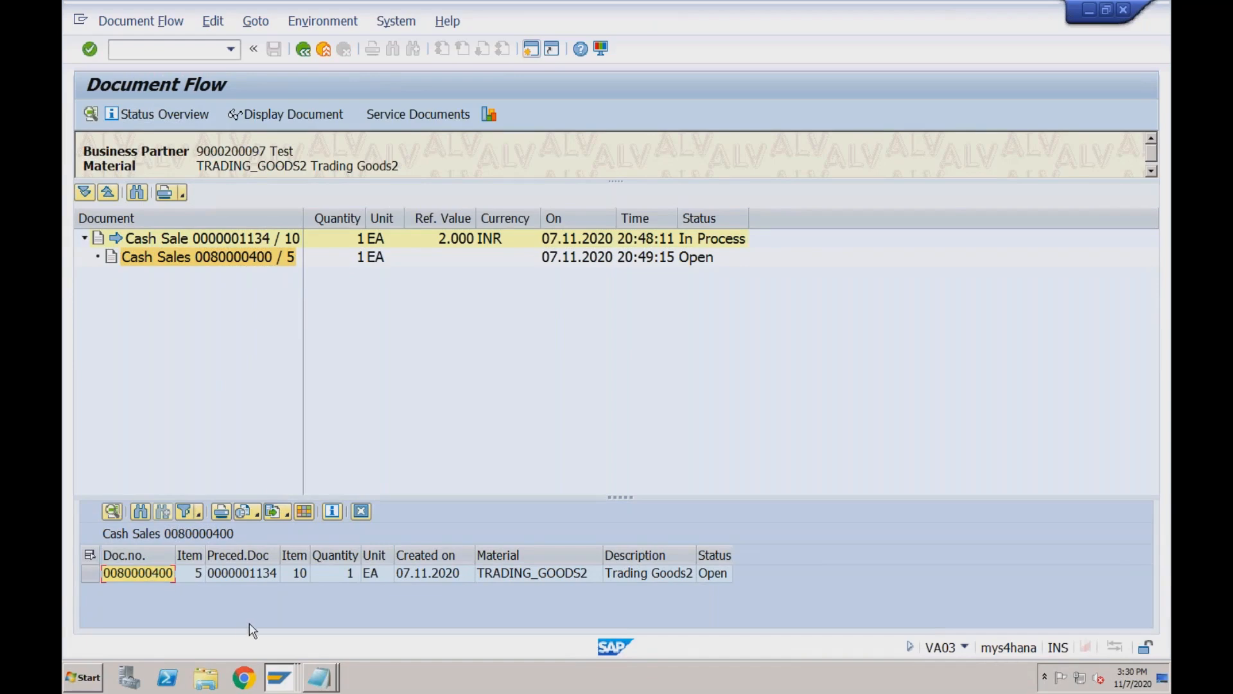
pyautogui.click(280, 677)
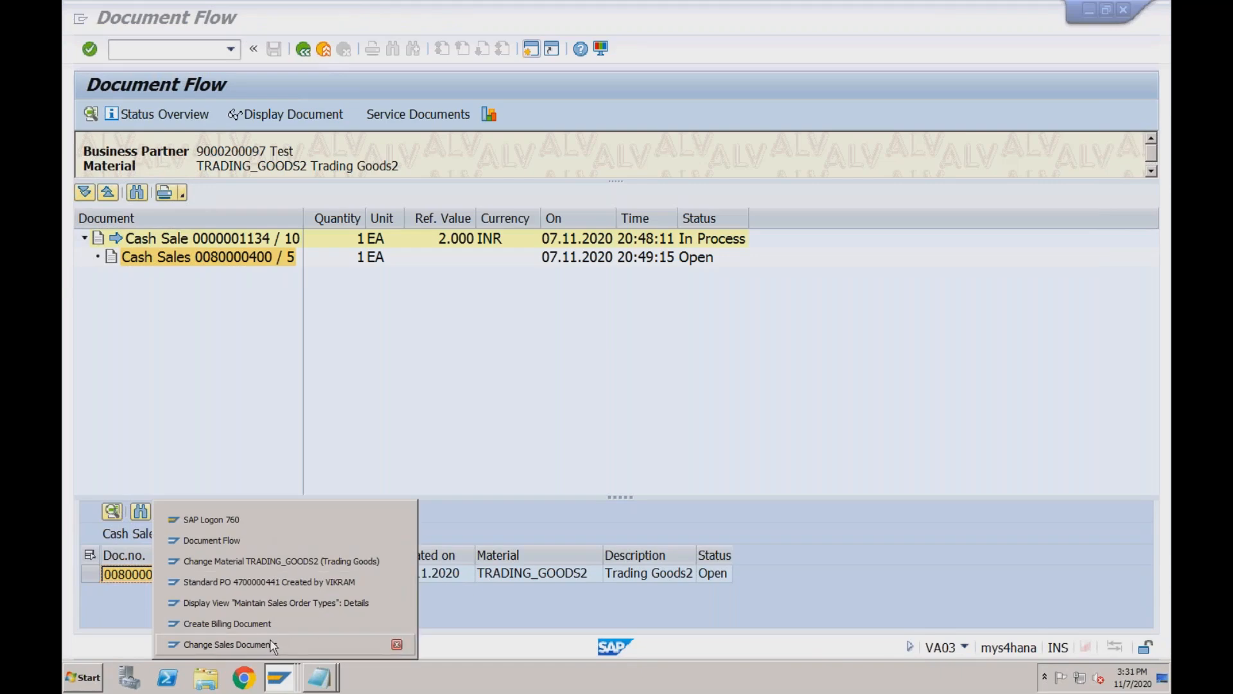
pyautogui.click(251, 623)
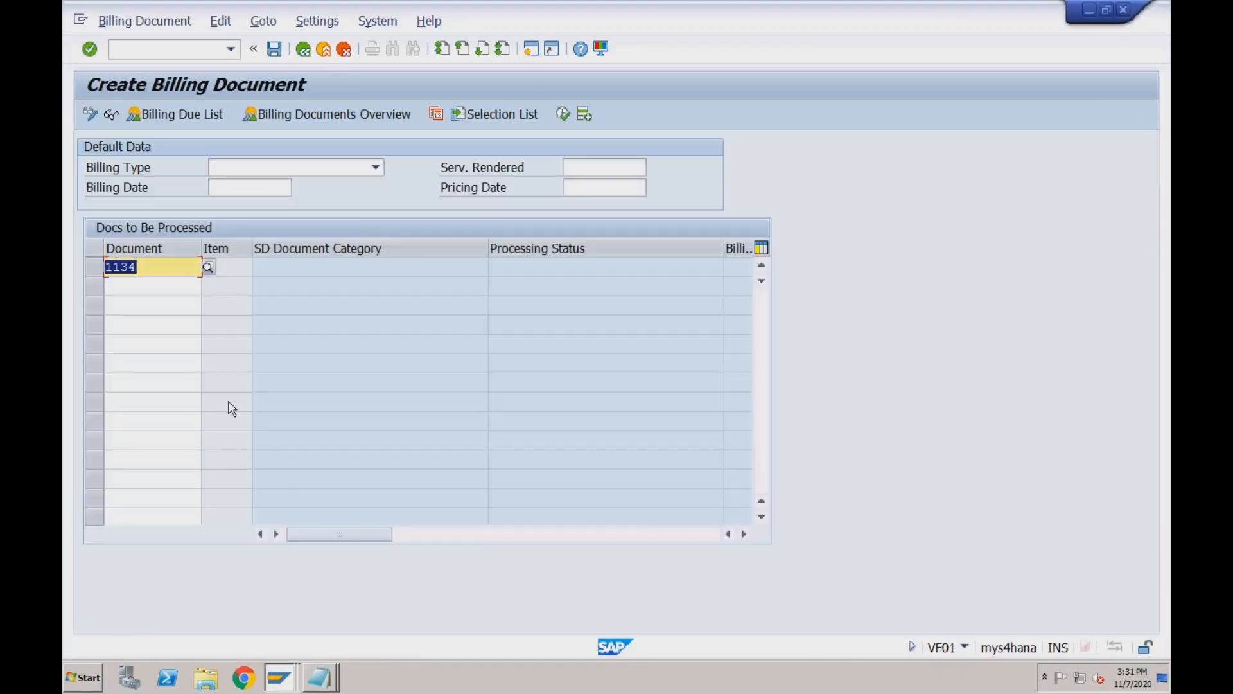
# Submit delivery 80000400 for billing and check the billing error log.
pyautogui.write('80000400')
pyautogui.press('Return')
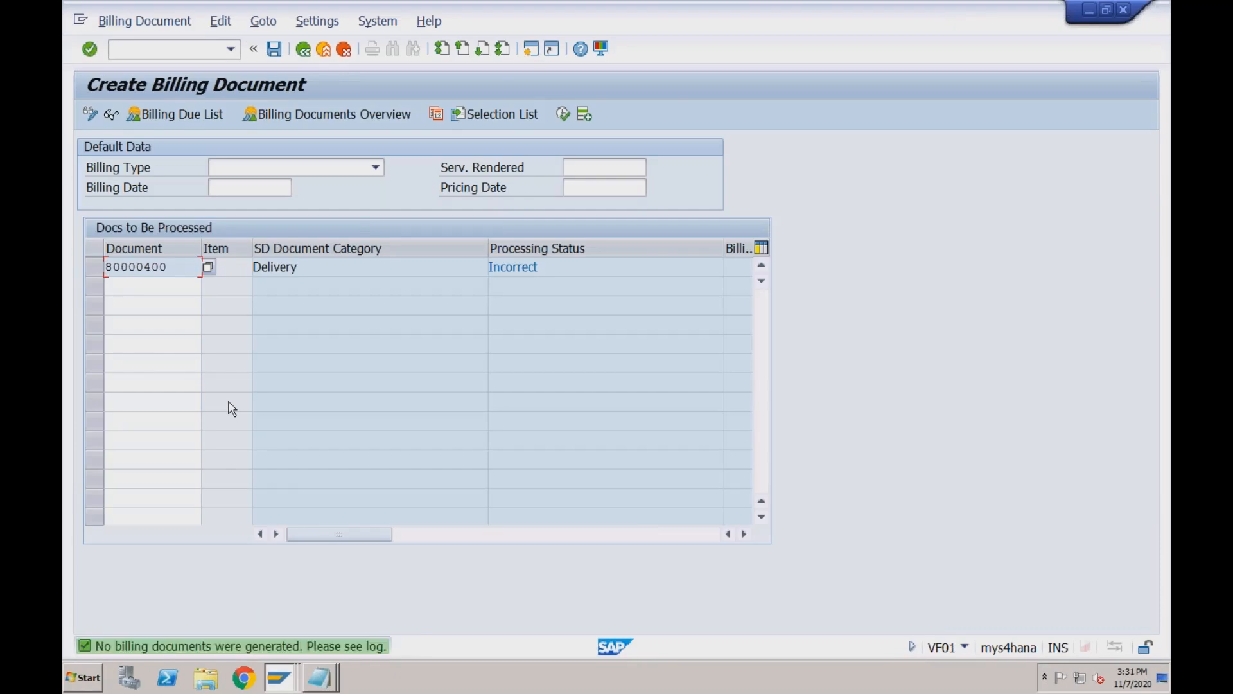
pyautogui.click(320, 264)
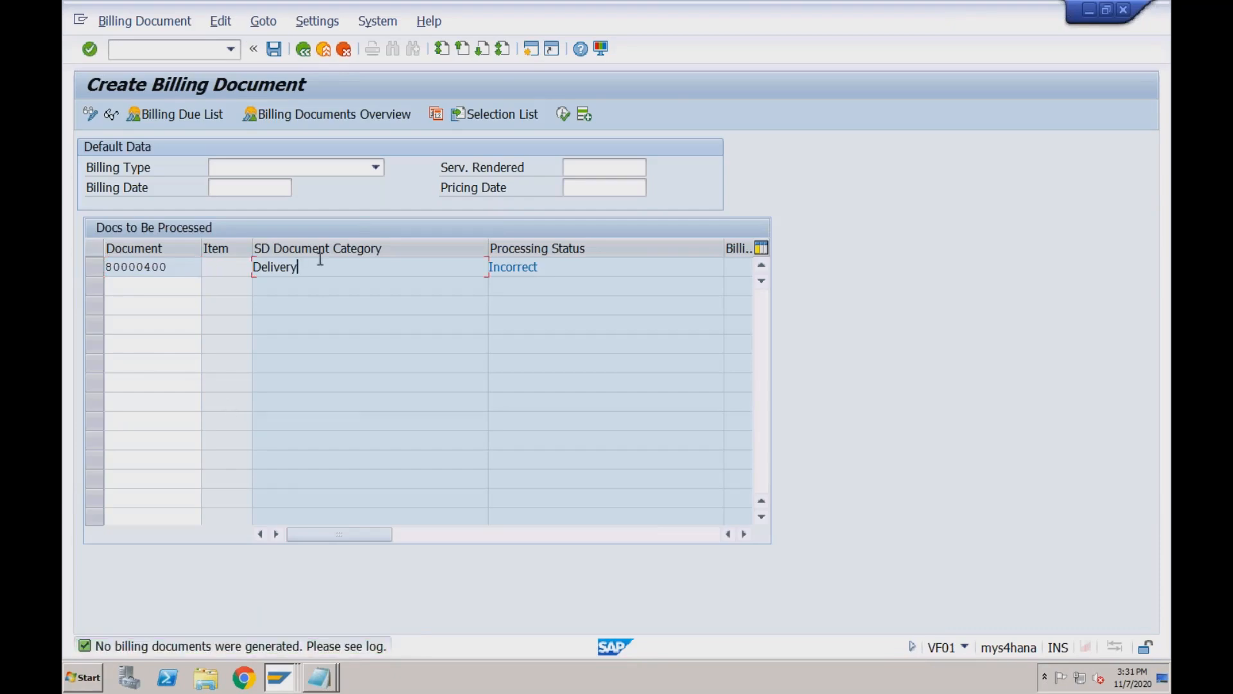
pyautogui.click(220, 21)
pyautogui.click(231, 83)
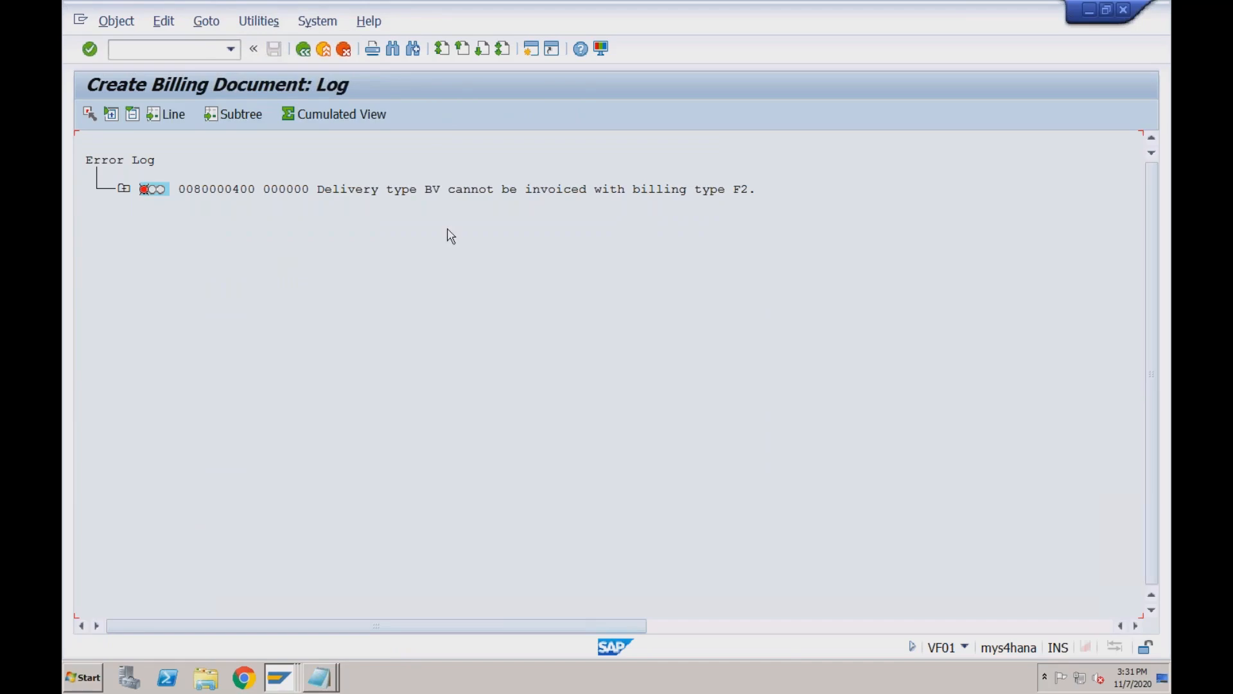
pyautogui.click(302, 49)
# Set billing type BV Cash Sales, save, and view the updated error log.
pyautogui.click(227, 175)
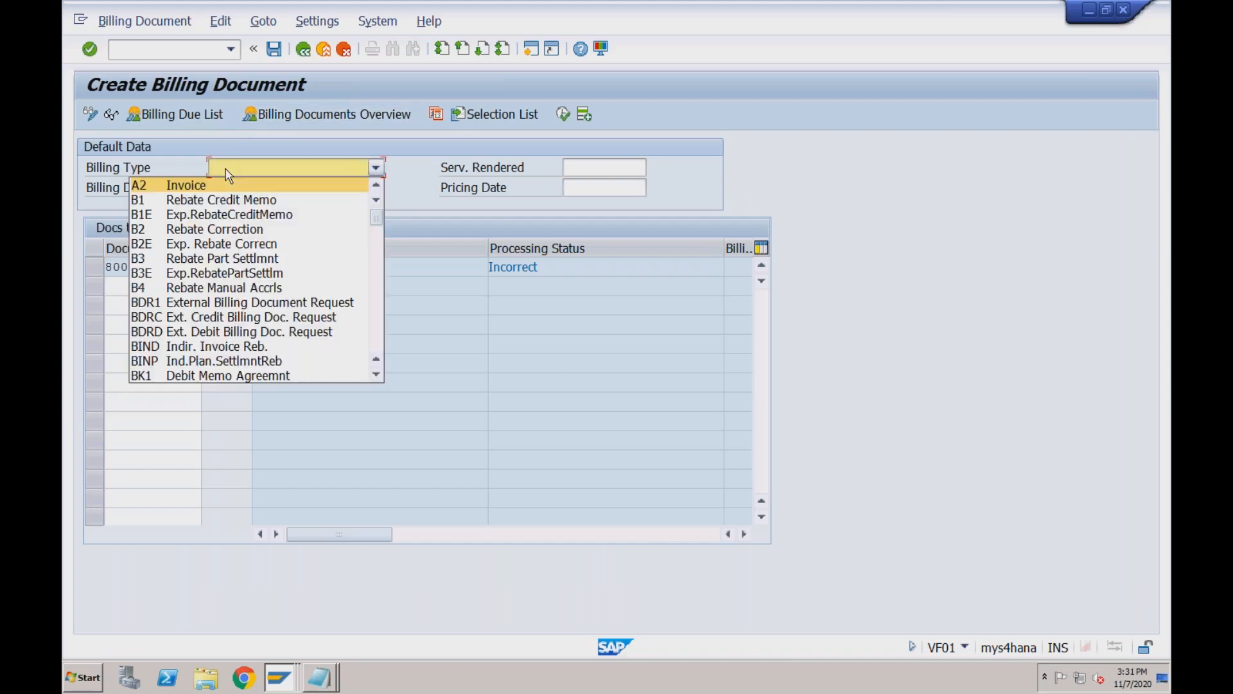
pyautogui.scroll(-2, 232, 283)
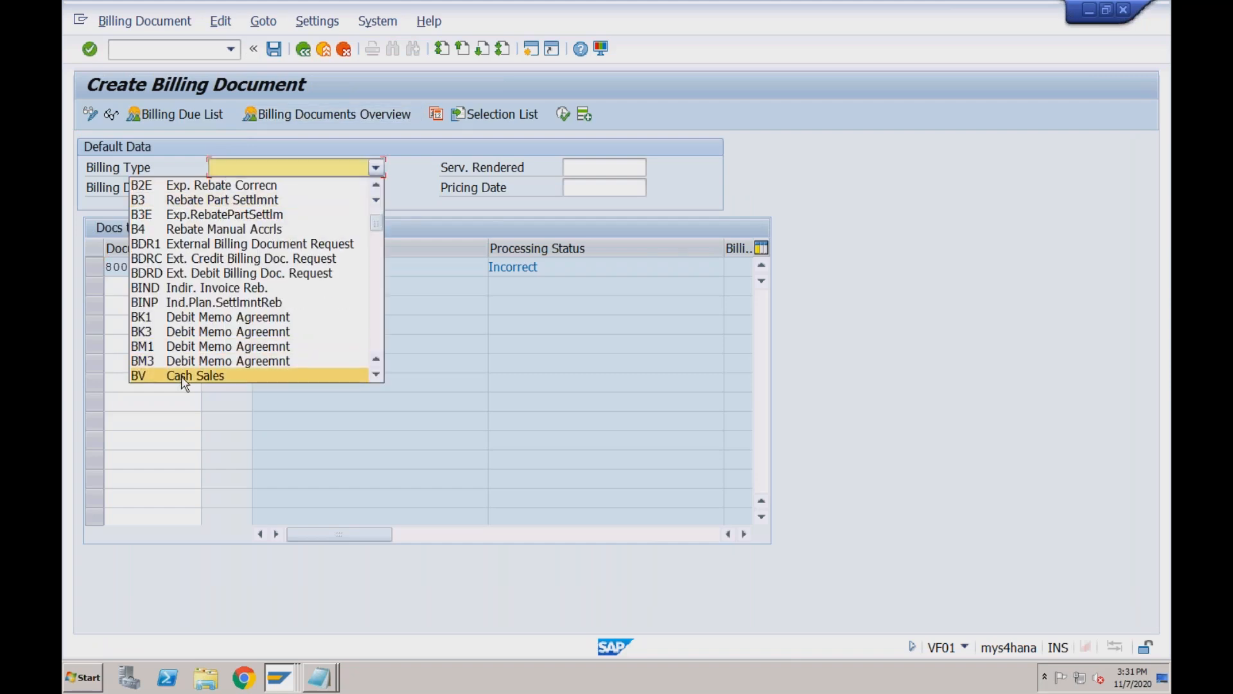
pyautogui.click(212, 375)
pyautogui.press('Return')
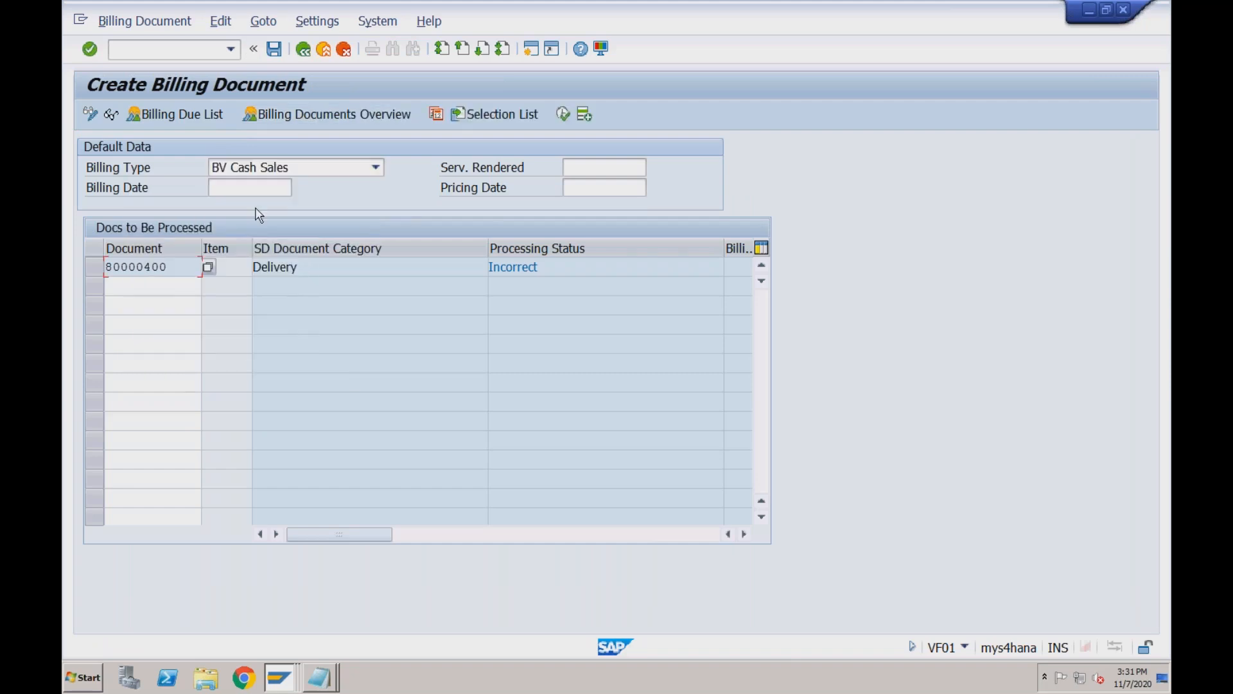
pyautogui.click(276, 50)
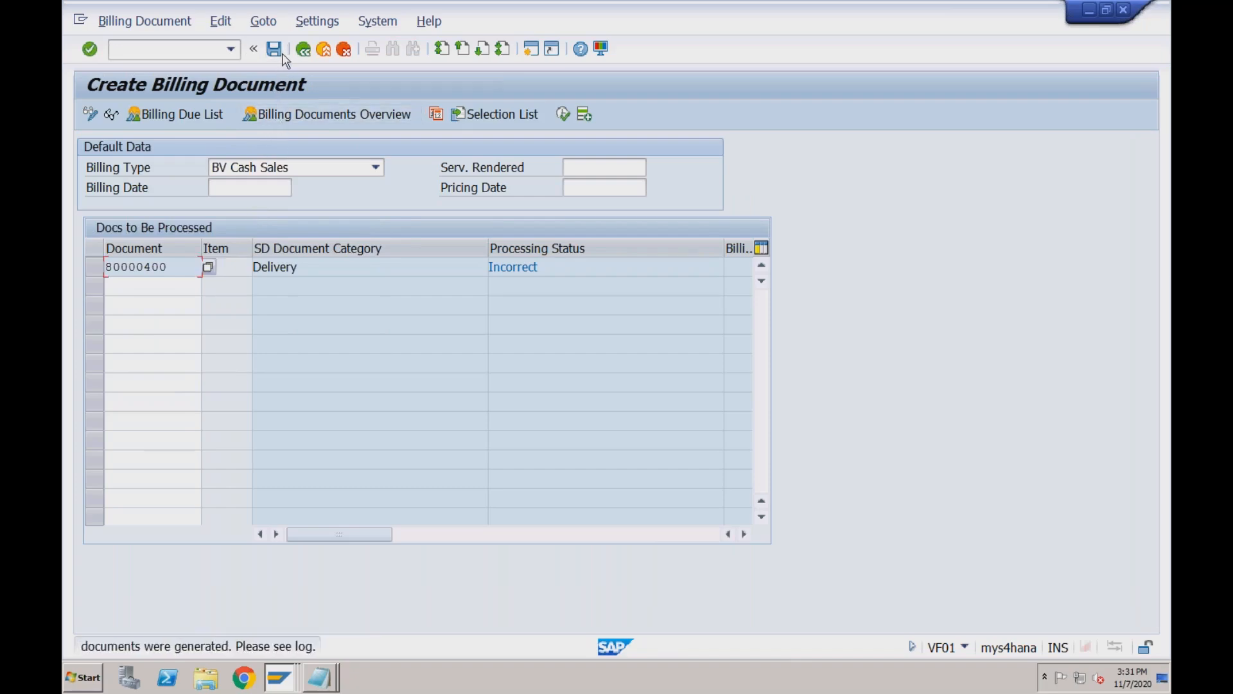
pyautogui.click(223, 21)
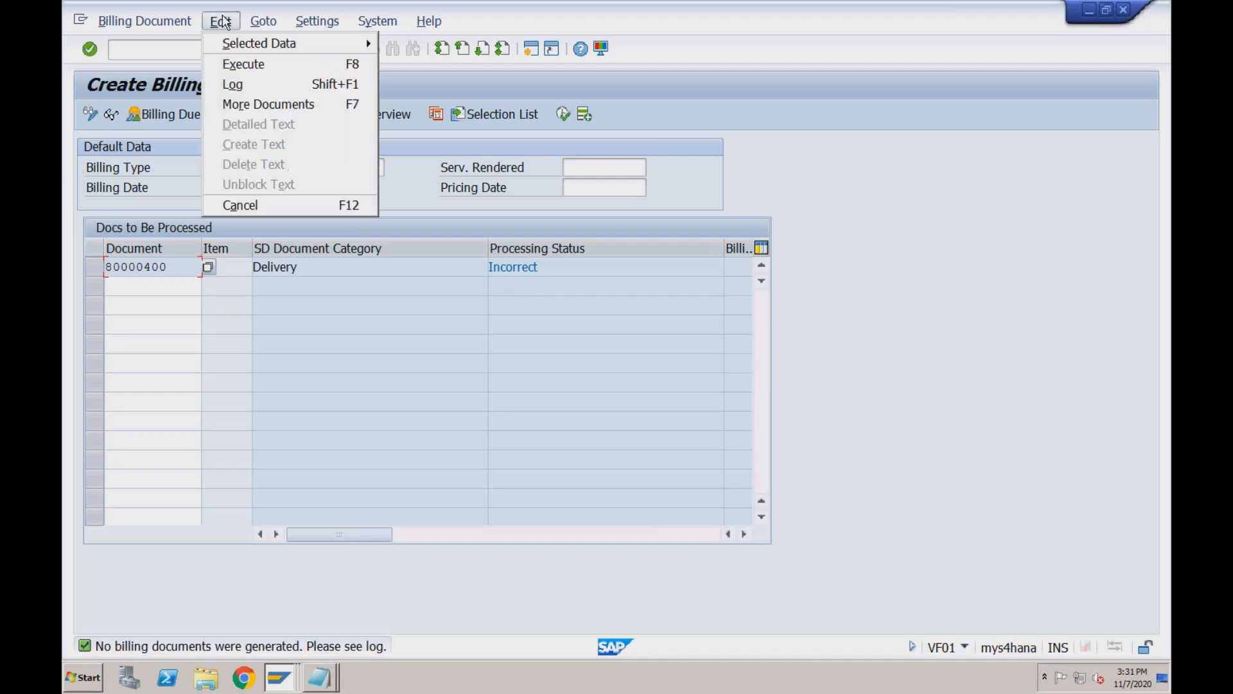
pyautogui.click(233, 84)
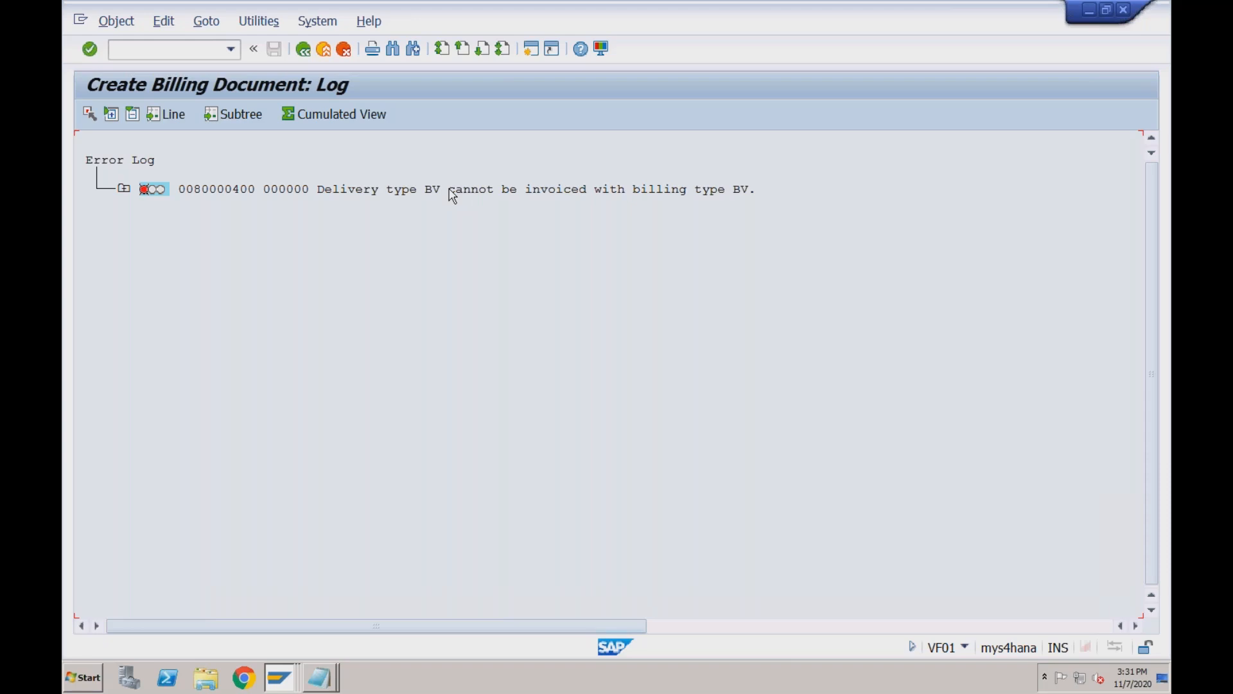
# Read the log's long text explaining delivery type BV cannot be invoiced with billing type BV, then go back.
pyautogui.click(123, 189)
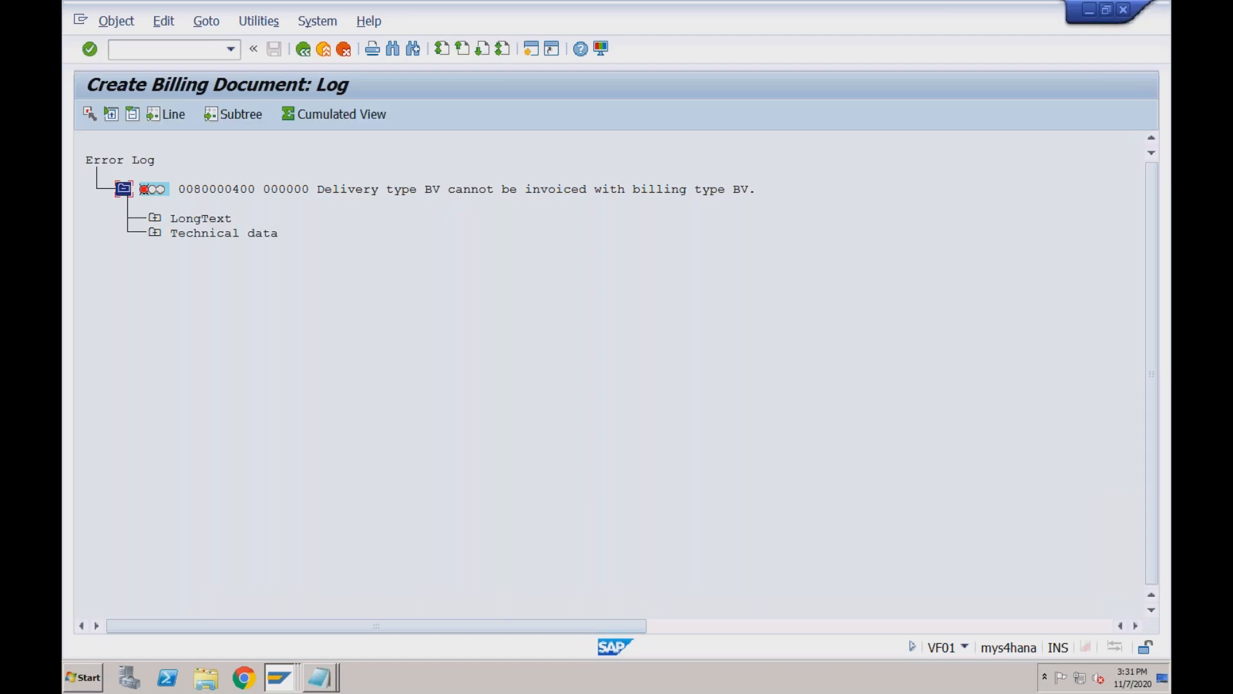
pyautogui.click(154, 219)
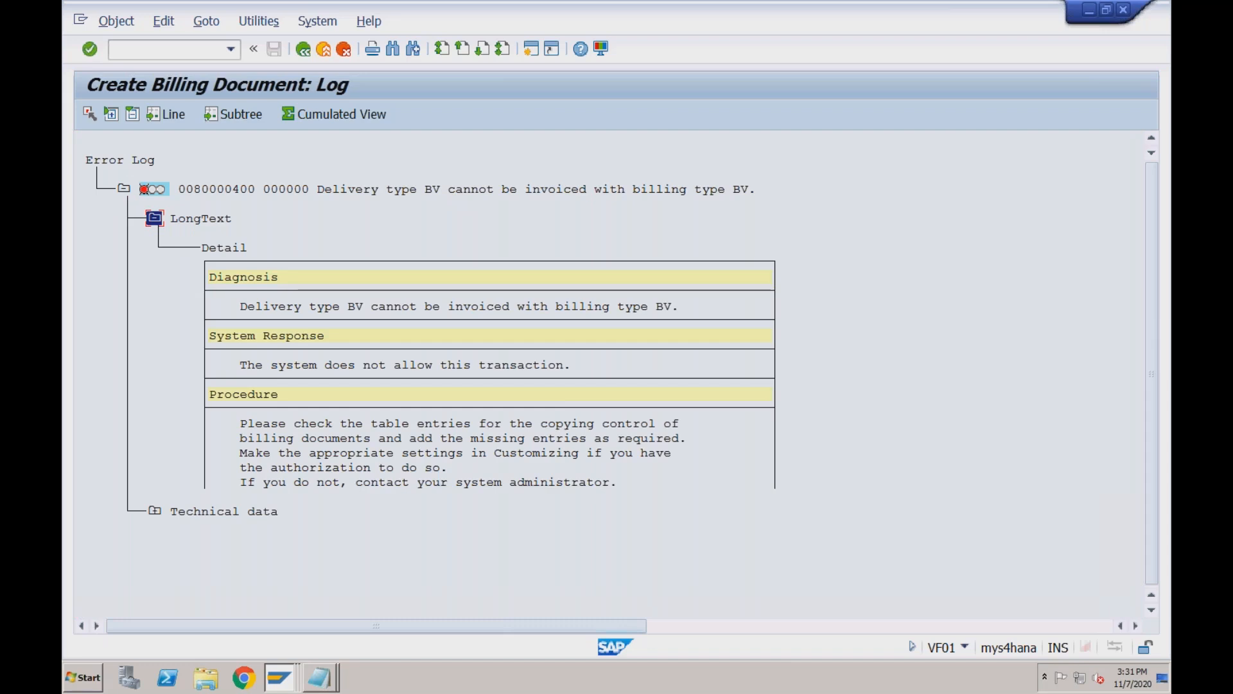
pyautogui.click(303, 50)
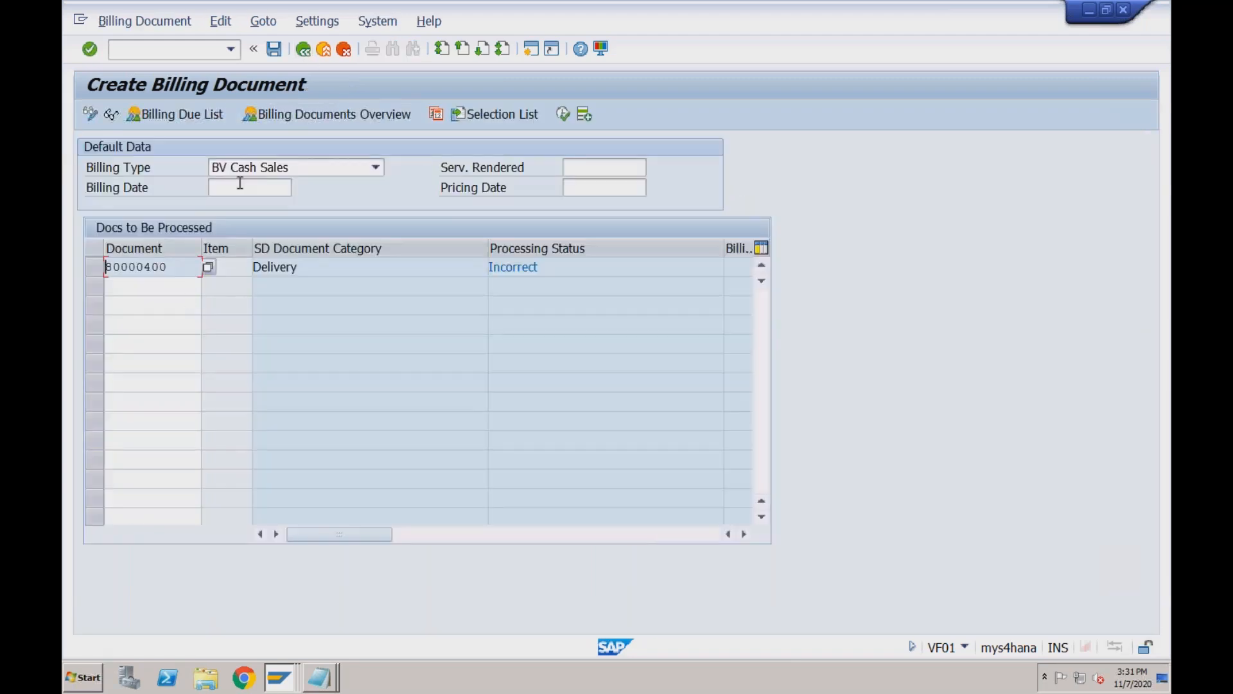
# Rerun VF01 and enter document 1134 for billing.
pyautogui.click(303, 49)
pyautogui.write('vf01')
pyautogui.press('Return')
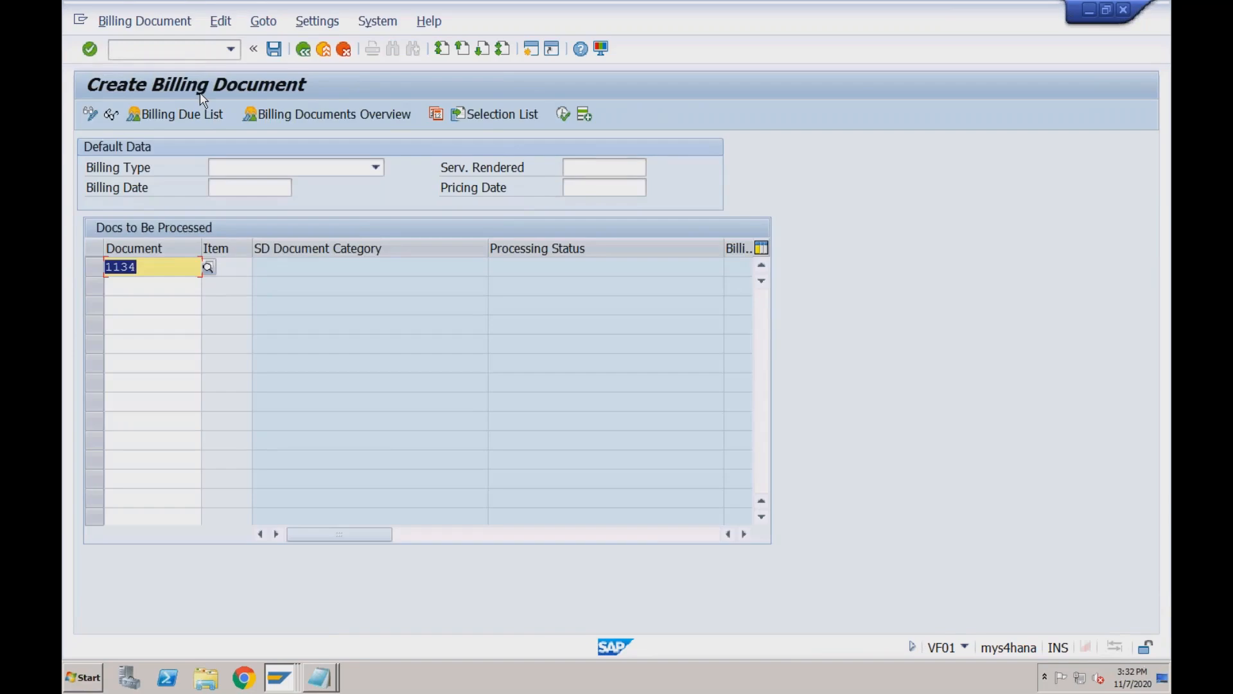
pyautogui.click(148, 268)
pyautogui.click(376, 168)
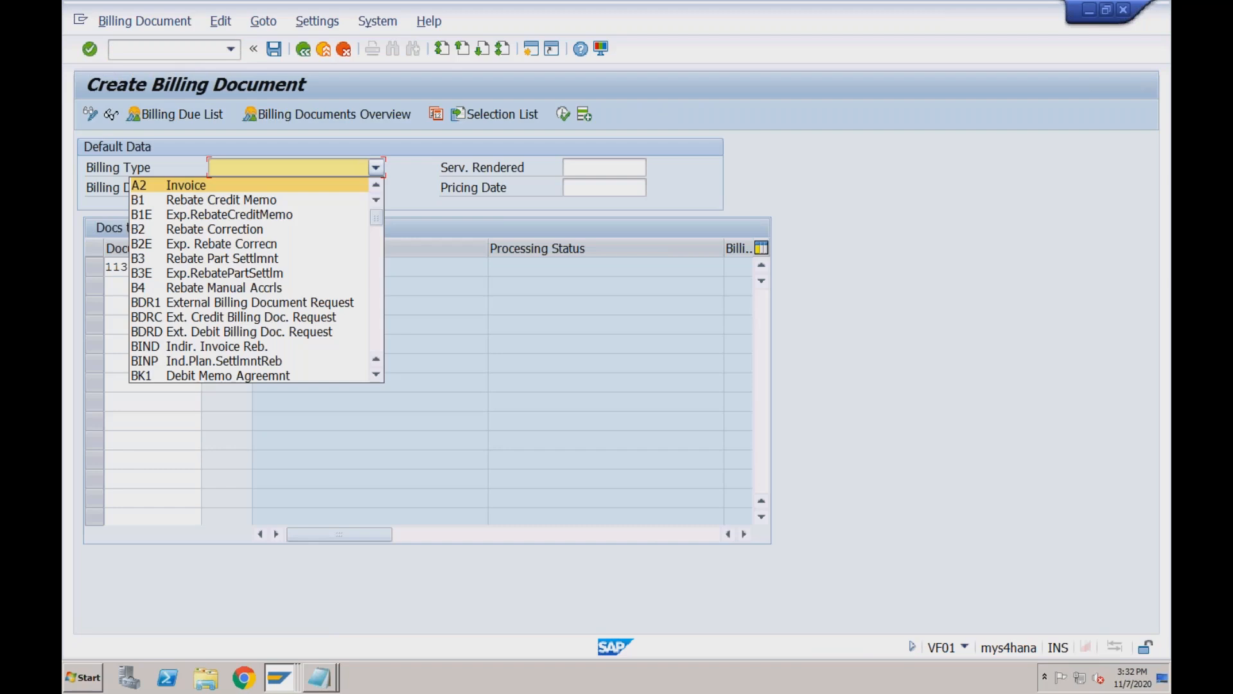
pyautogui.click(376, 167)
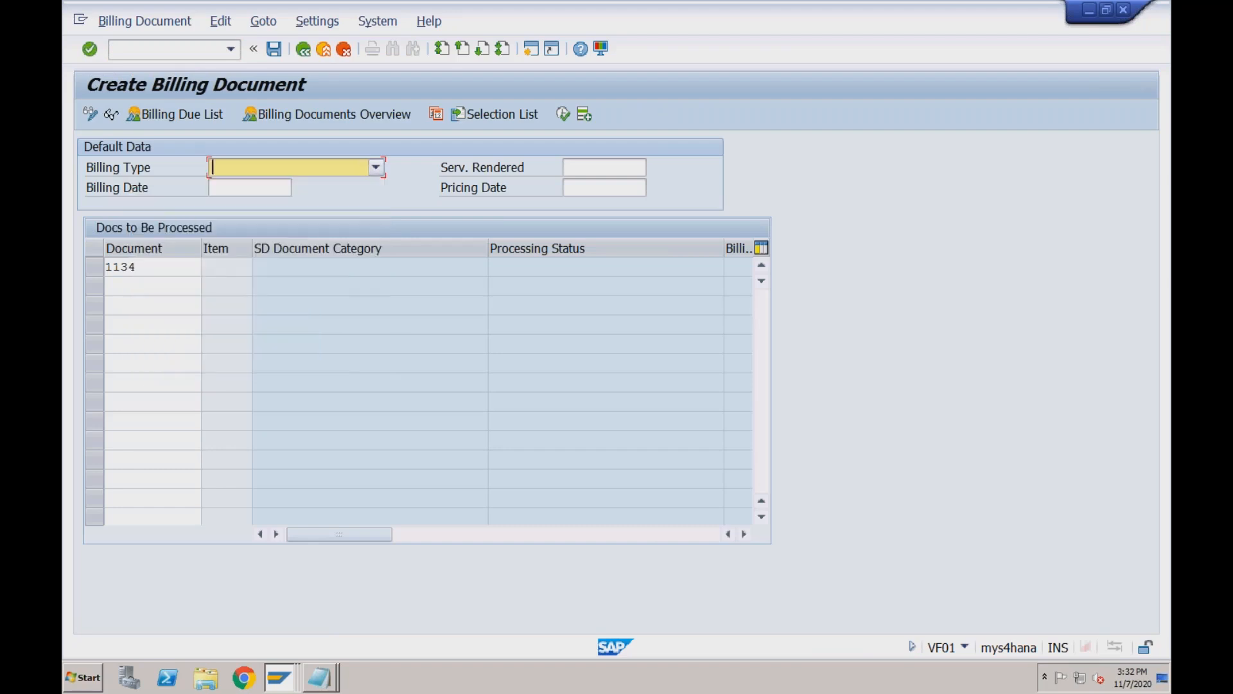
pyautogui.press('Return')
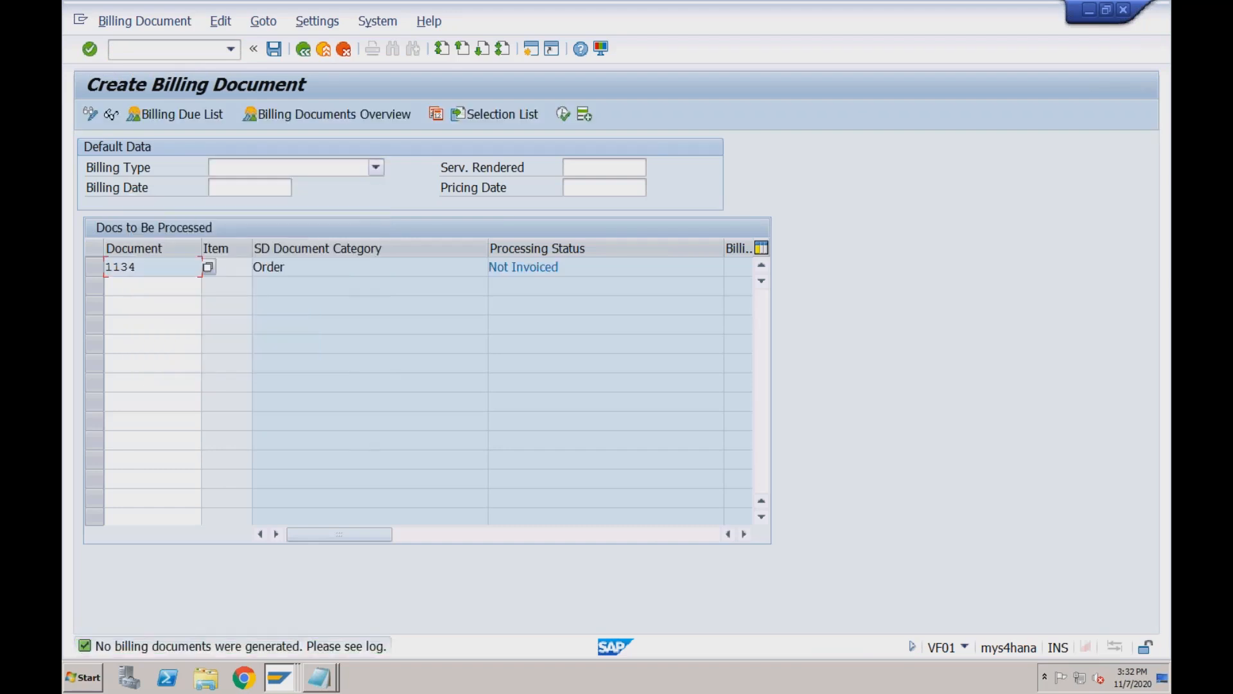
# Choose billing type BV Cash Sales for 1134 and save.
pyautogui.click(376, 167)
pyautogui.write('bv')
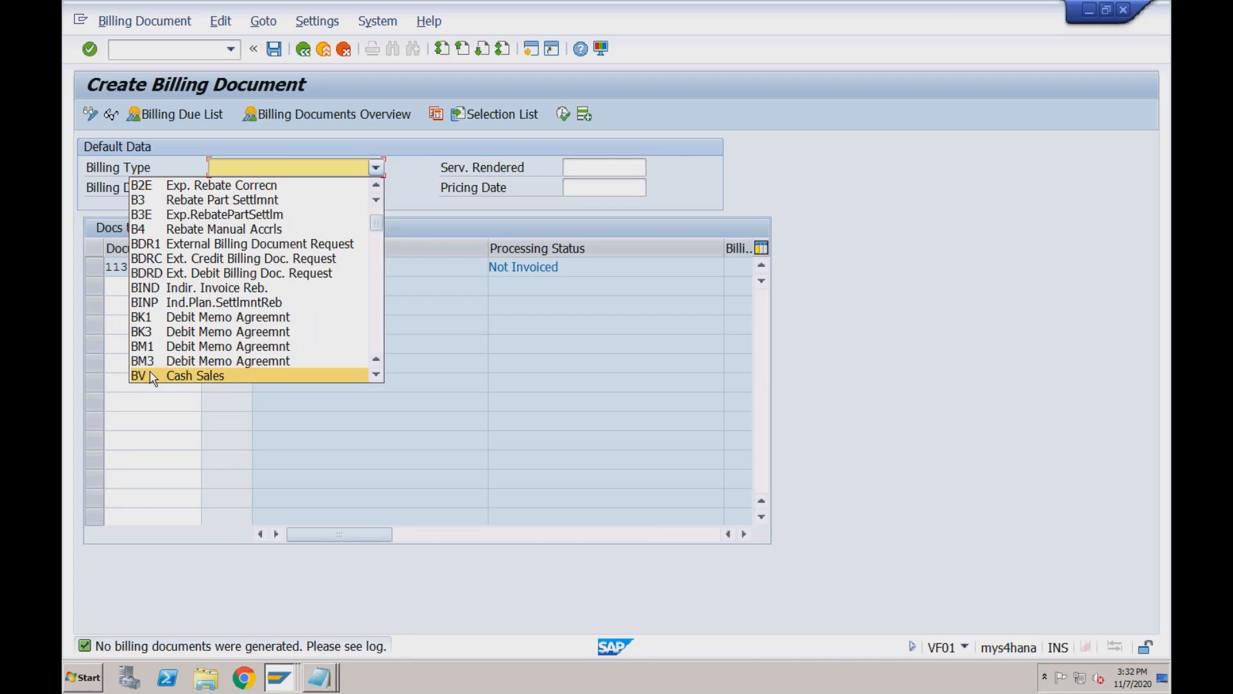
pyautogui.click(152, 374)
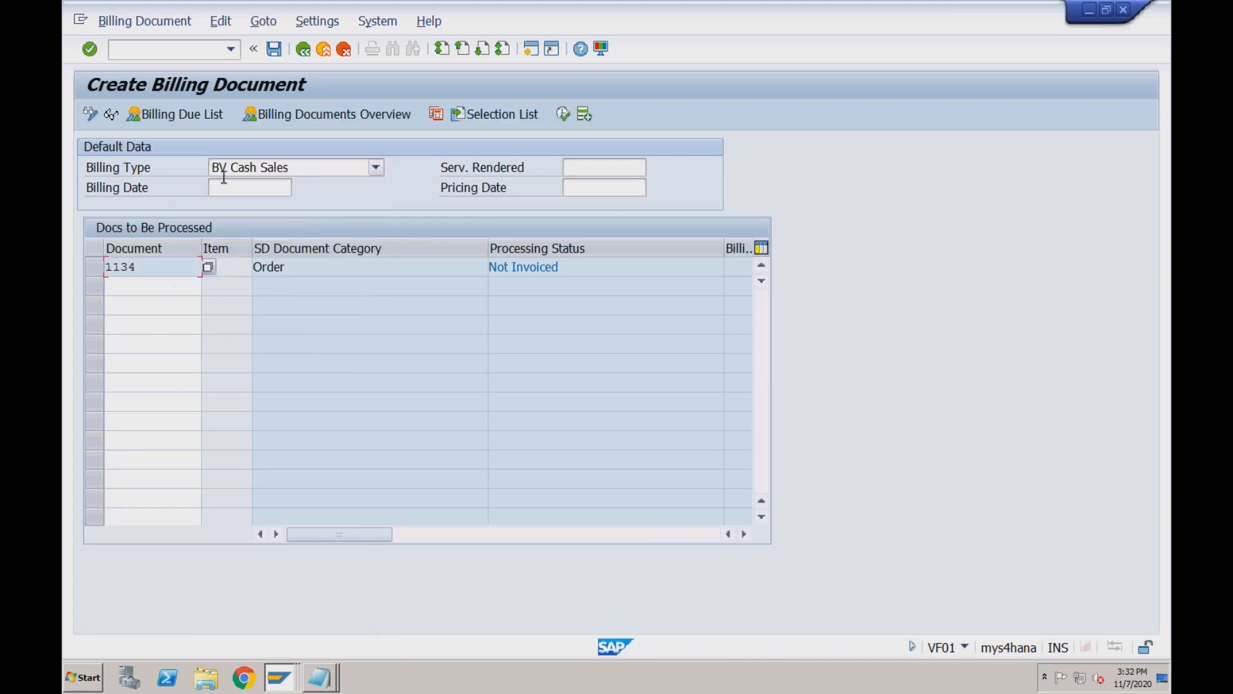
pyautogui.click(275, 49)
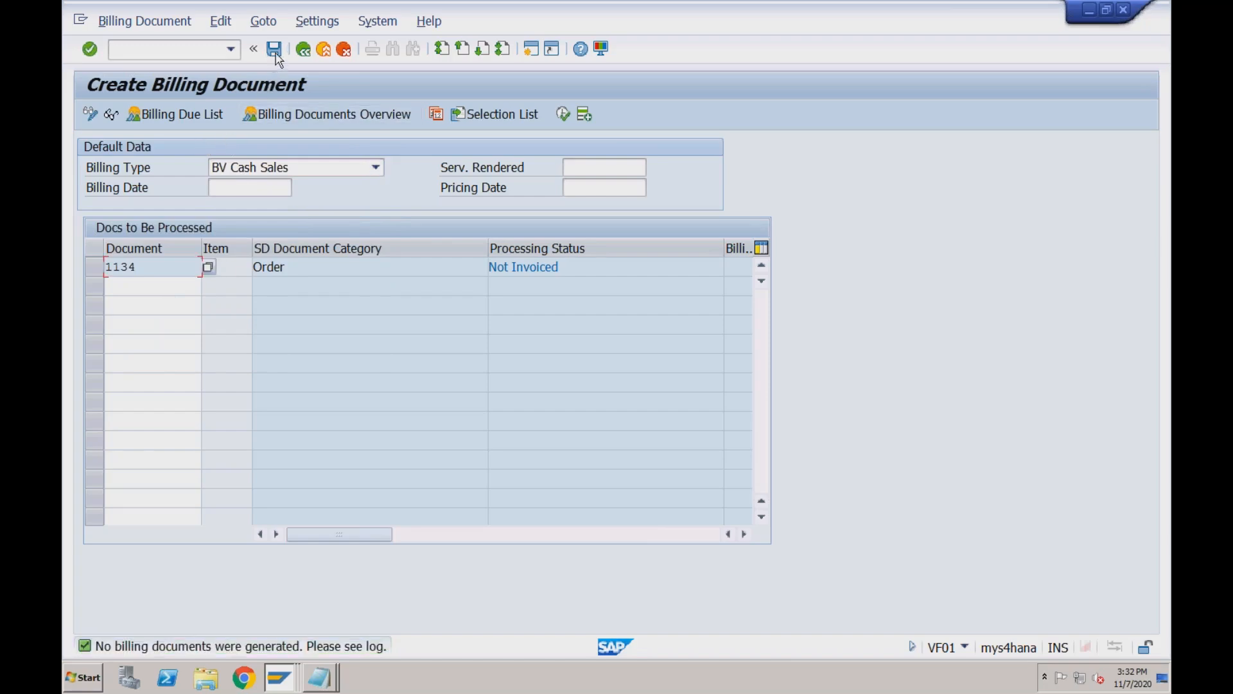
# Check the billing error log, then return to SAP Easy Access.
pyautogui.click(220, 21)
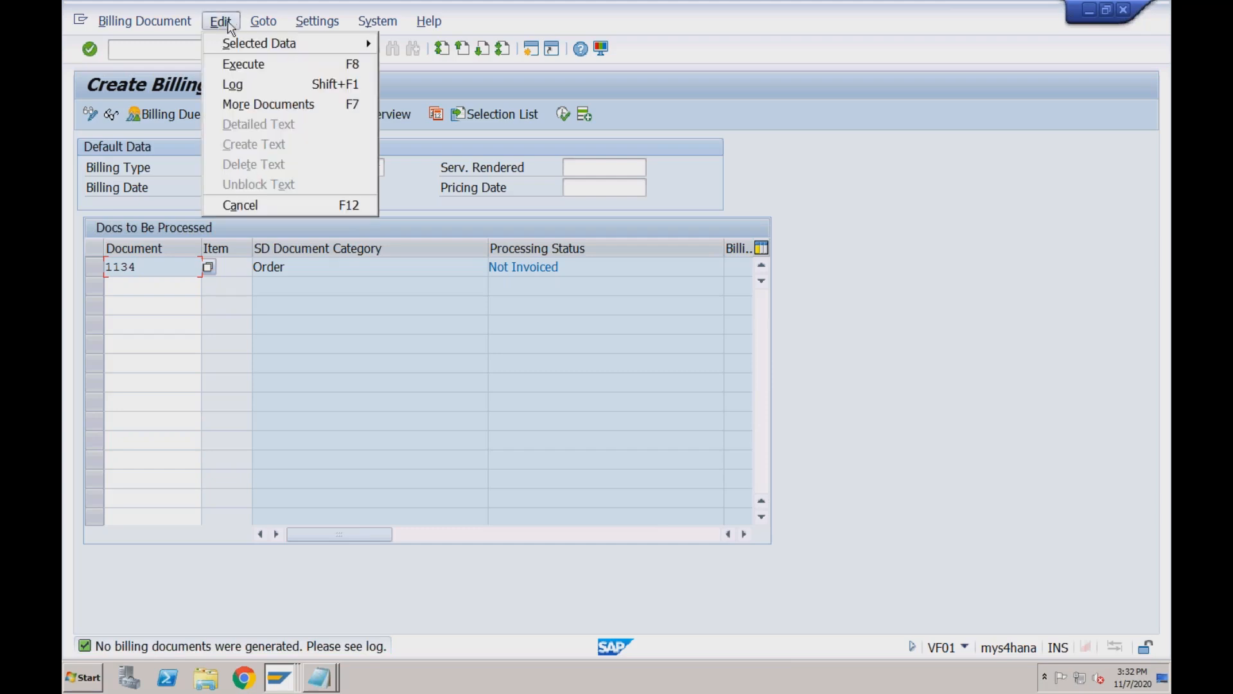
pyautogui.click(234, 84)
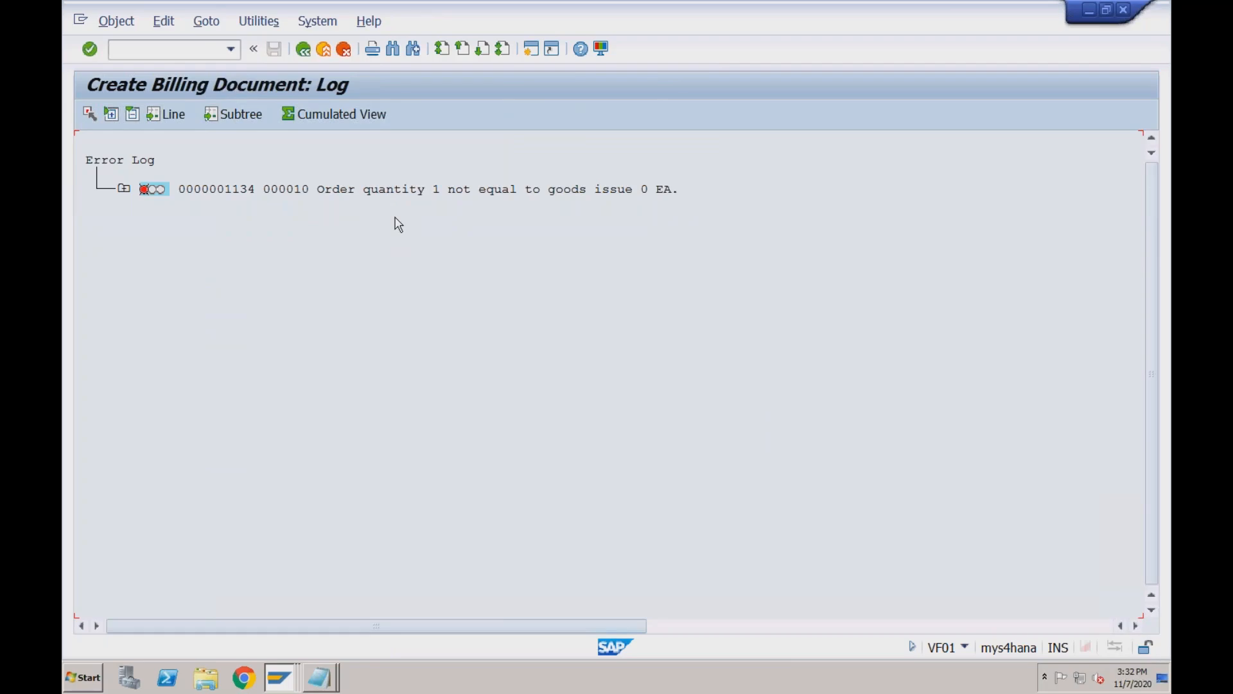
pyautogui.click(304, 49)
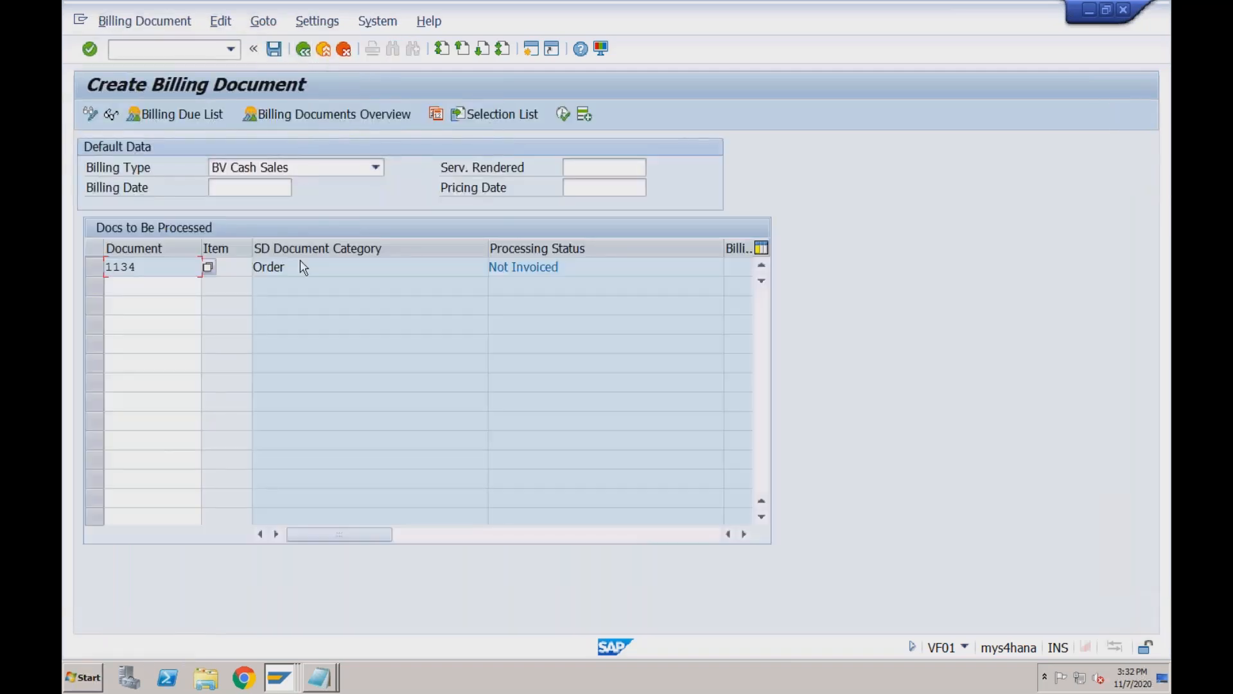
pyautogui.click(301, 265)
pyautogui.click(177, 264)
pyautogui.click(304, 51)
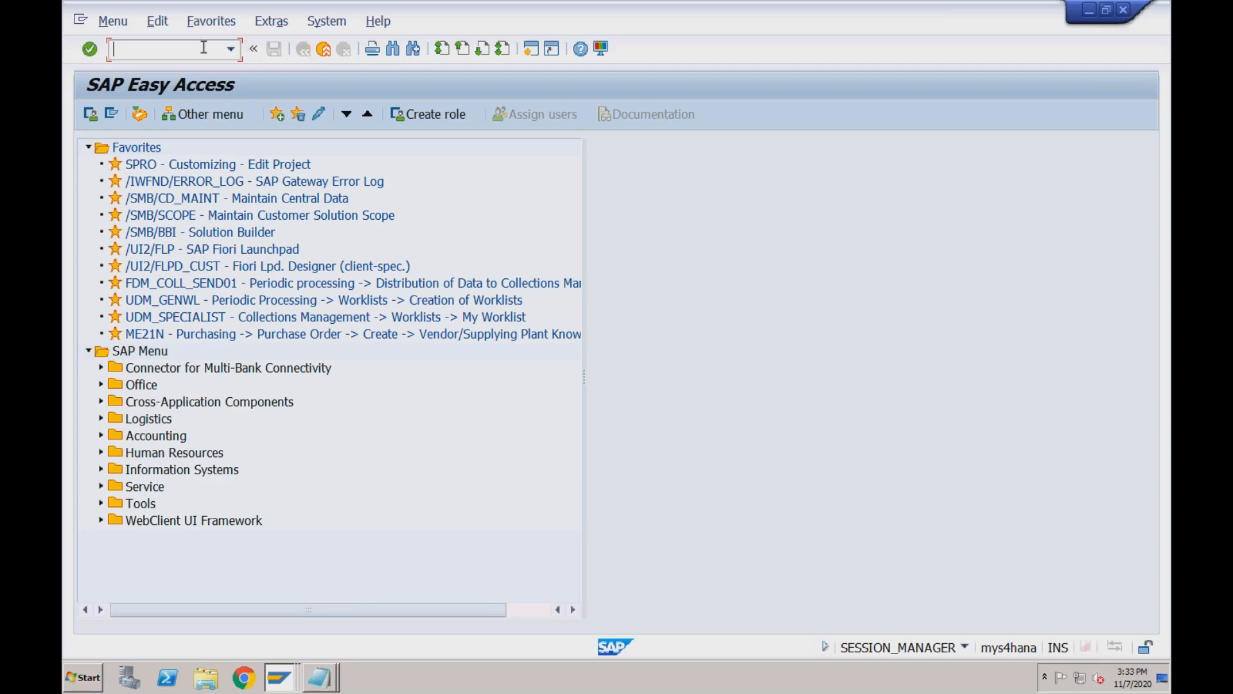
# Display cash sale 1132 in VA03.
pyautogui.write('/nva03')
pyautogui.press('Return')
pyautogui.press('End')
pyautogui.press('BackSpace')
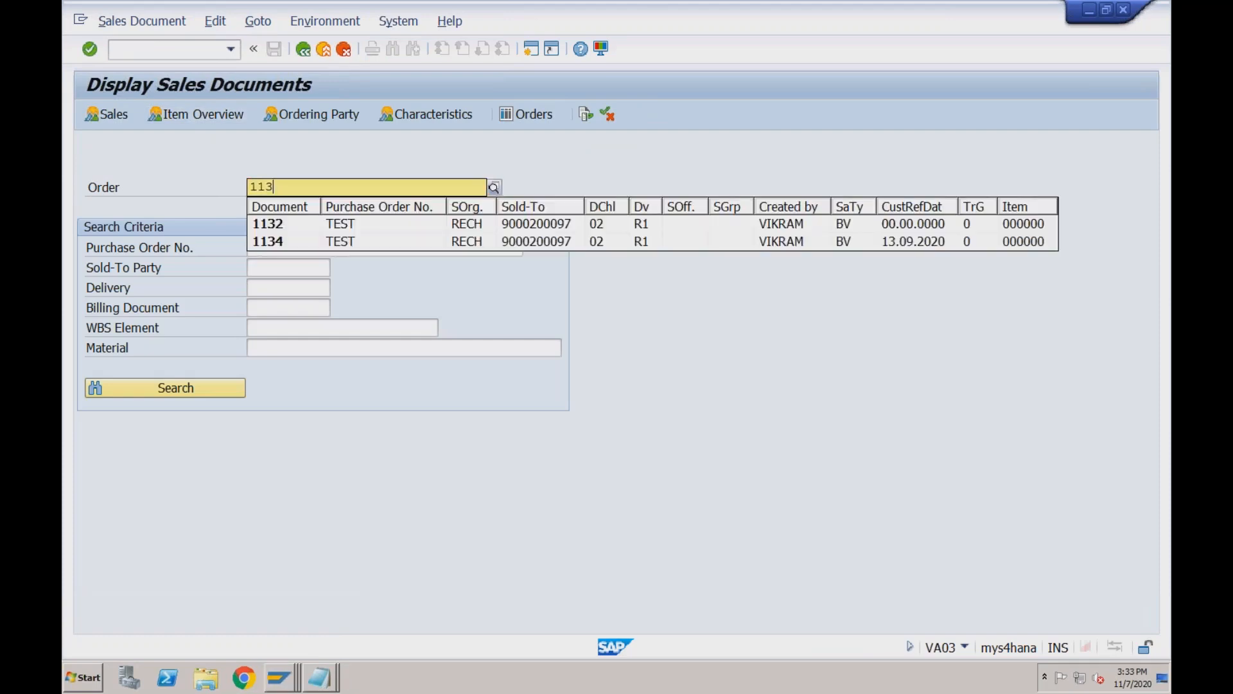
pyautogui.click(280, 223)
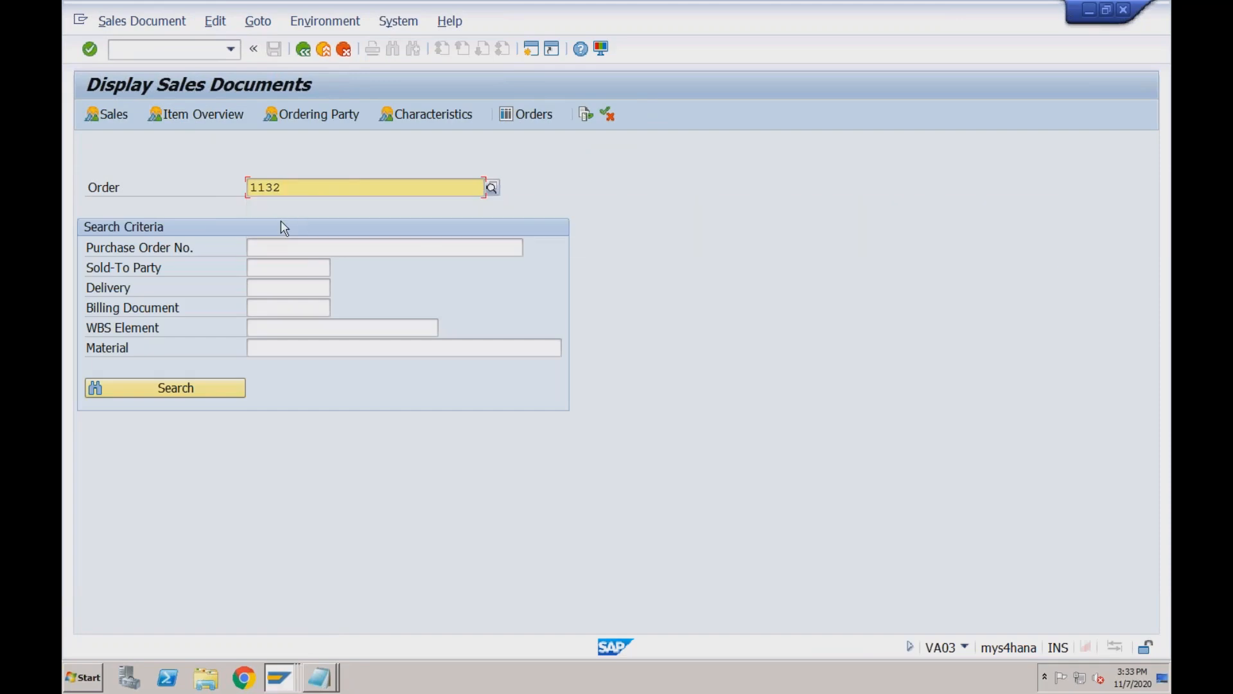
pyautogui.press('Return')
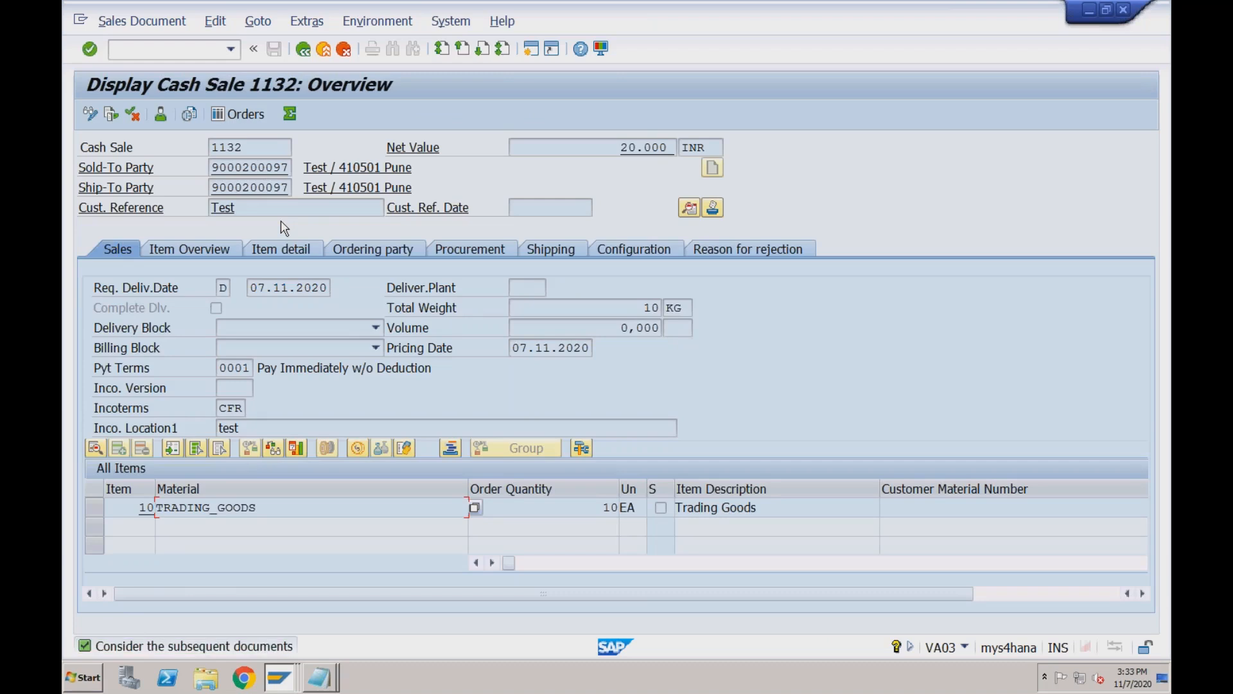
pyautogui.click(112, 115)
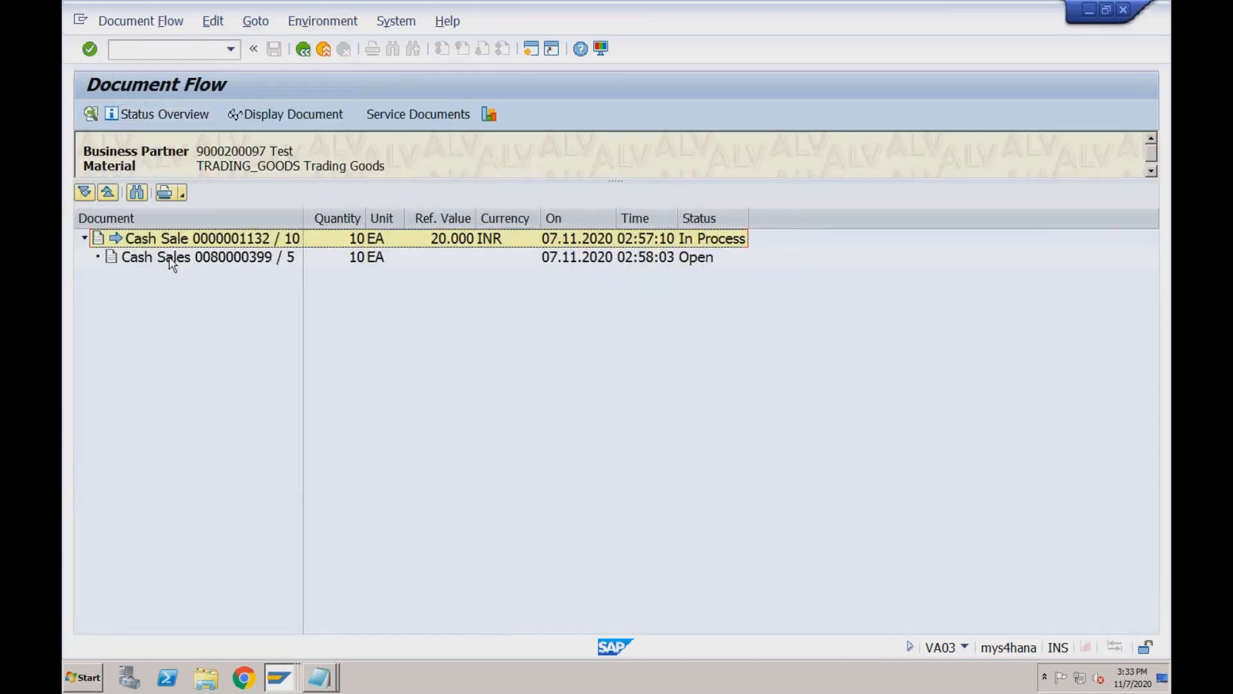
pyautogui.click(171, 257)
pyautogui.click(303, 50)
pyautogui.click(303, 50)
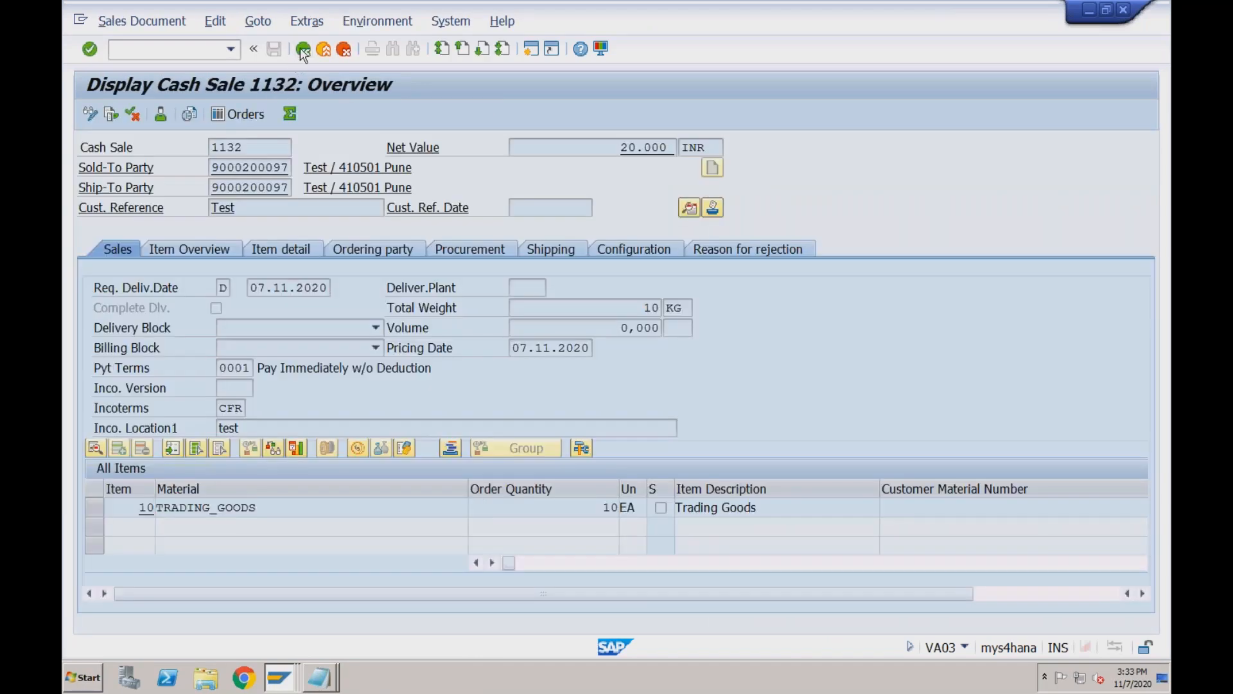
# Display AC Standard Order 1133 and its header data.
pyautogui.click(290, 182)
pyautogui.press('BackSpace')
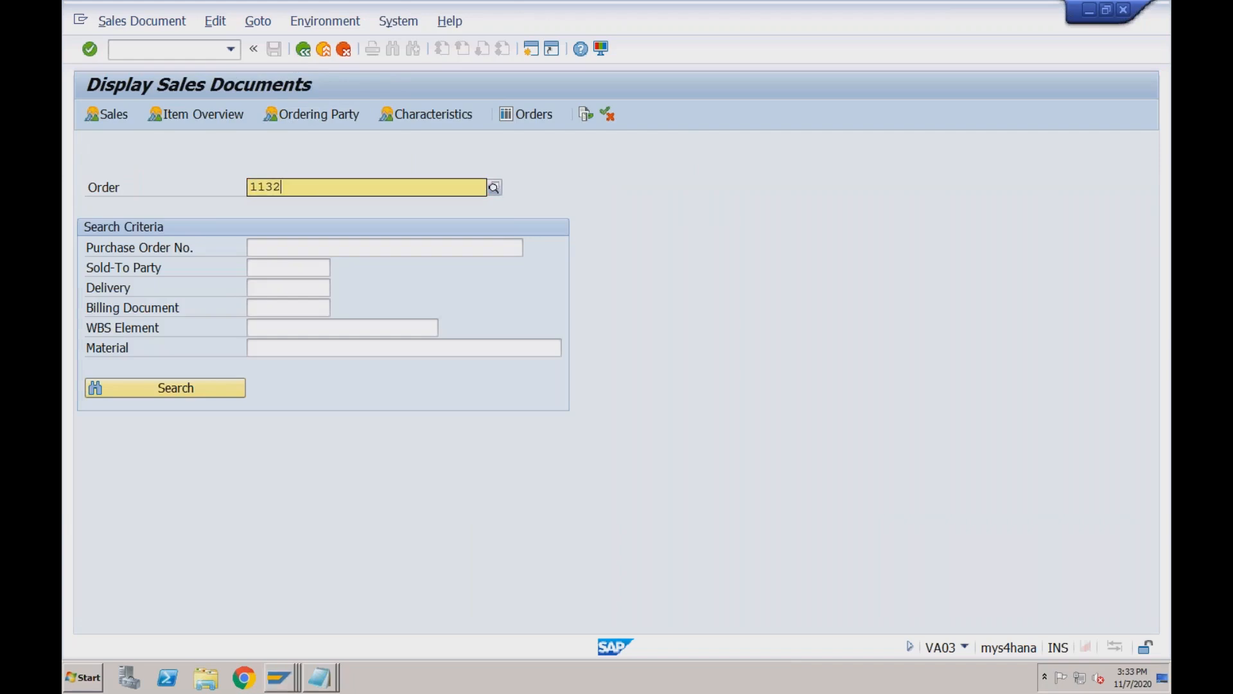
pyautogui.write('3')
pyautogui.press('Return')
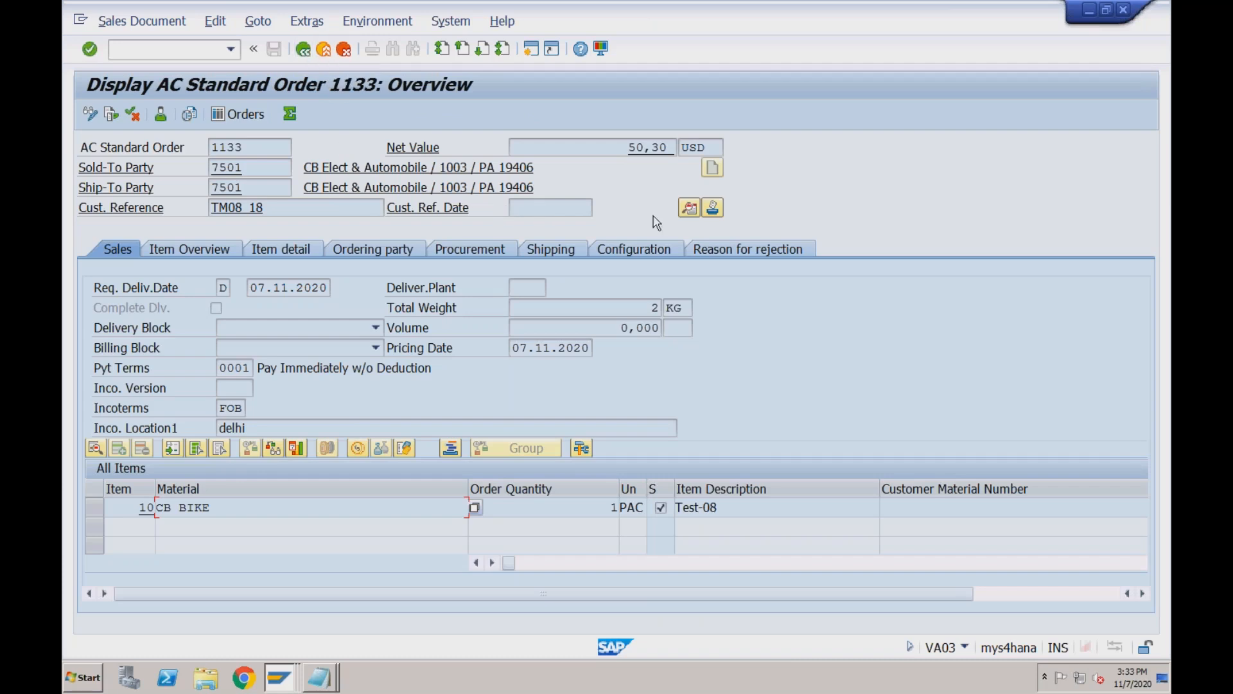
pyautogui.click(686, 212)
pyautogui.click(686, 211)
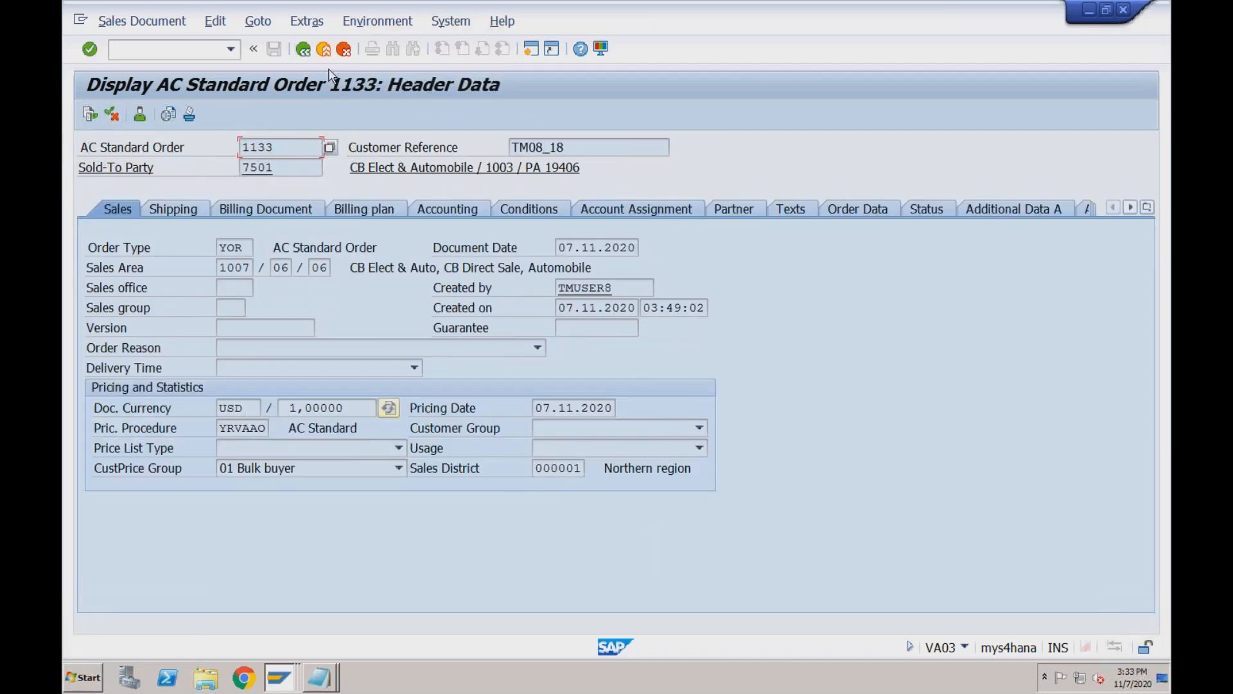
pyautogui.click(309, 59)
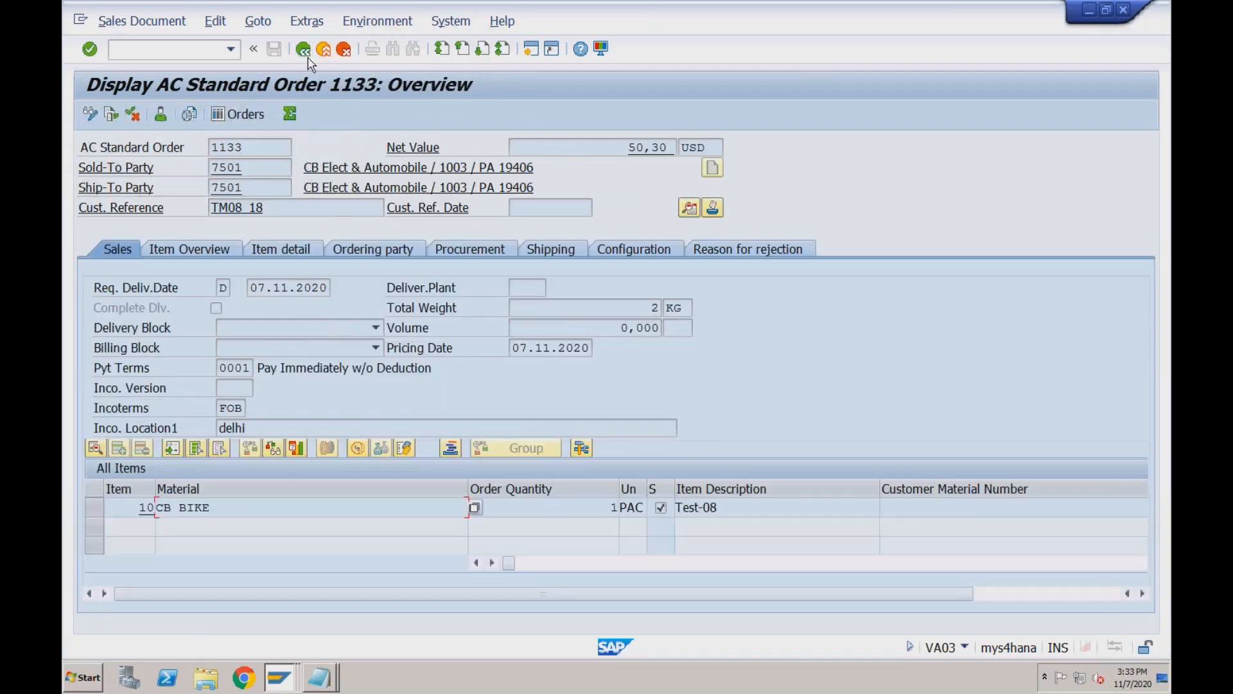
pyautogui.click(308, 59)
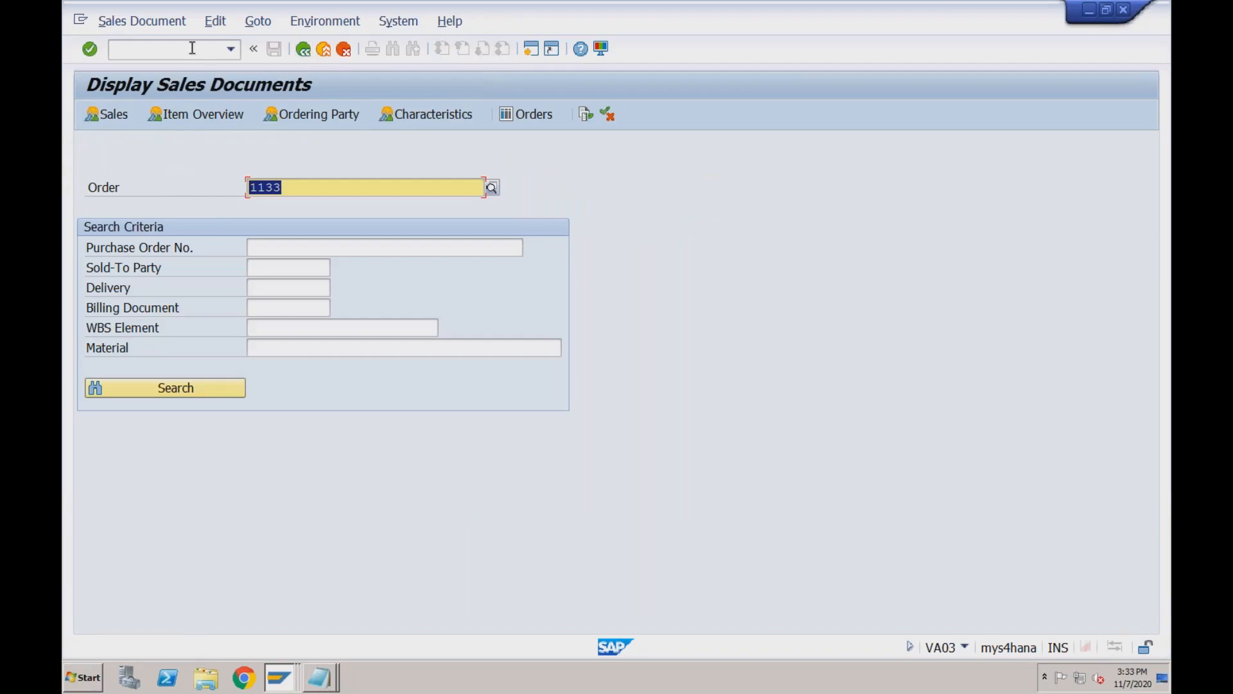
# Redisplay cash sale 1132, then enter /nvf03 to display billing documents.
pyautogui.click(288, 183)
pyautogui.press('BackSpace')
pyautogui.write('2')
pyautogui.press('Return')
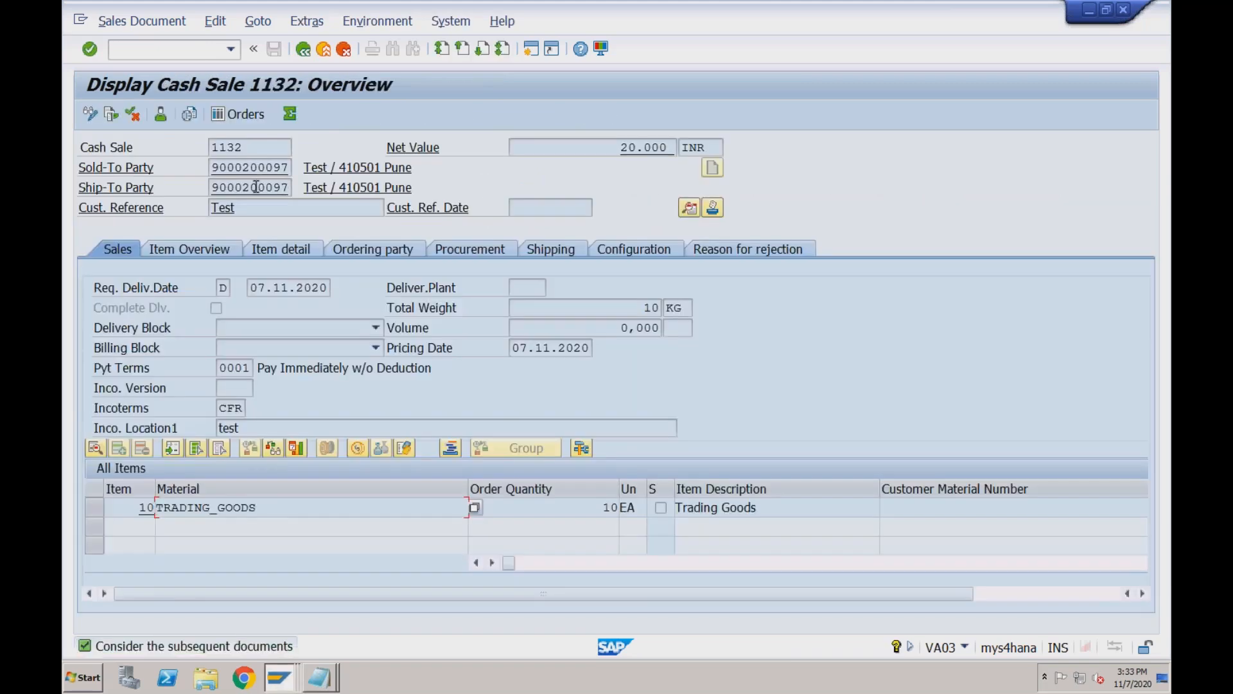
pyautogui.click(190, 49)
pyautogui.write('/nvf03')
pyautogui.press('Return')
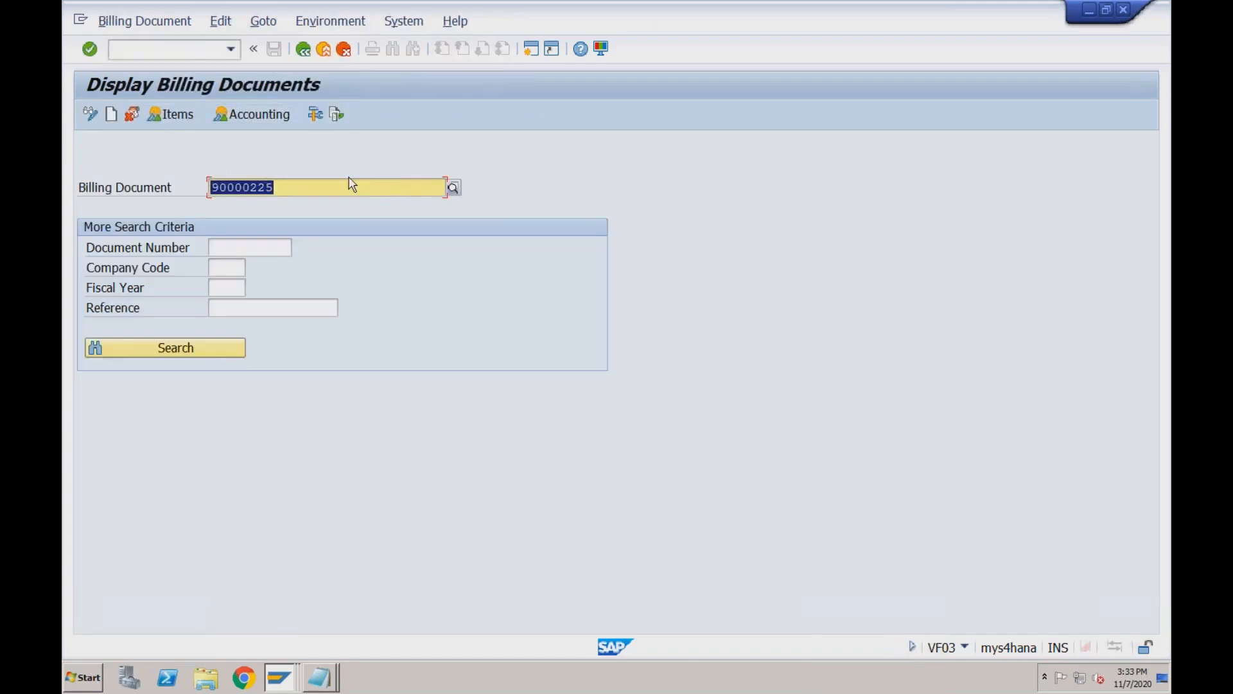
pyautogui.press('Return')
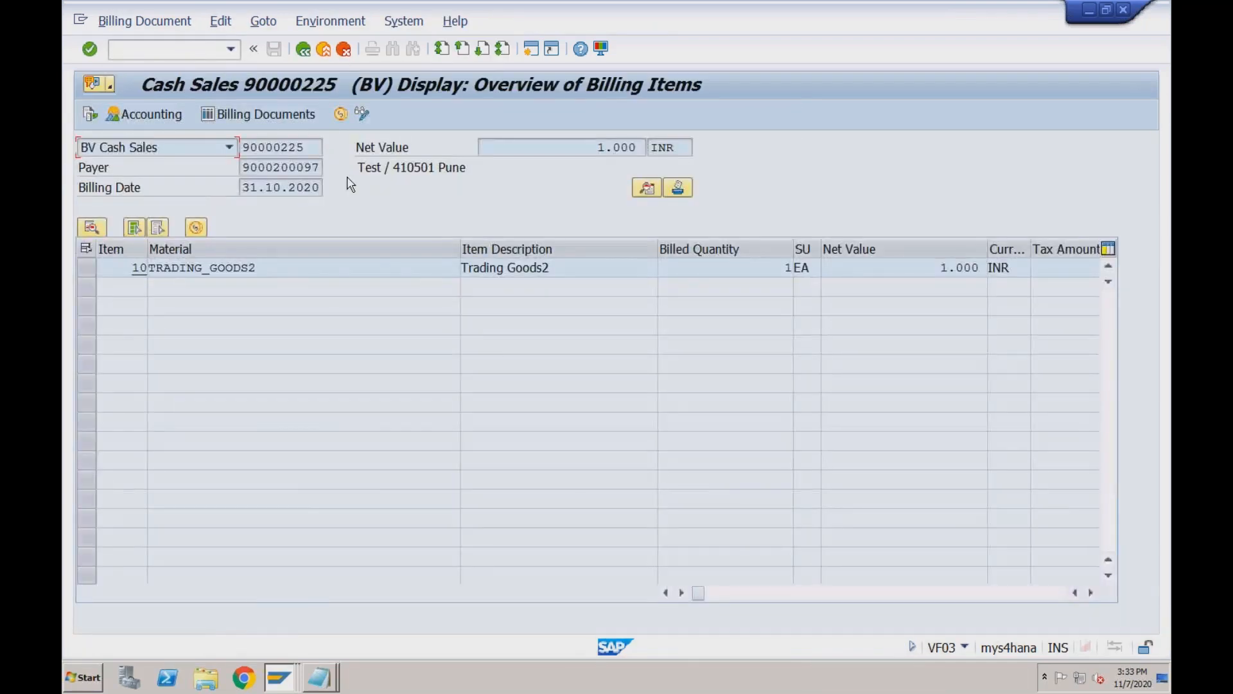
pyautogui.click(87, 115)
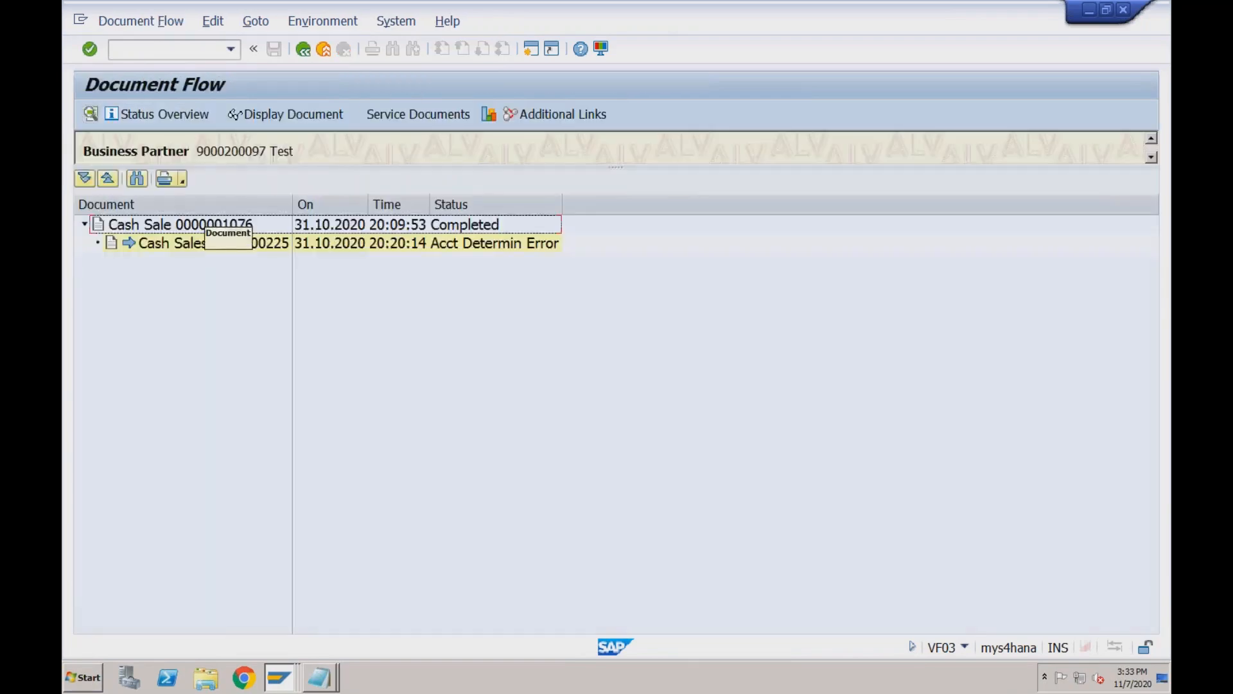
pyautogui.click(255, 248)
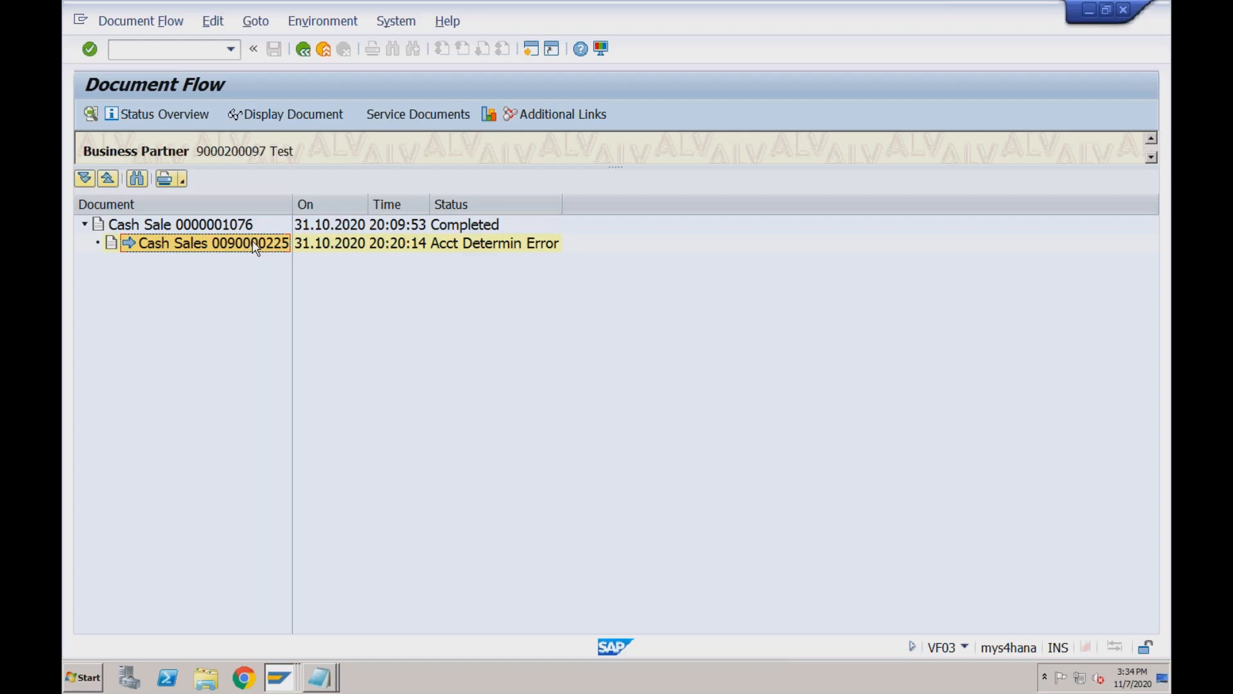
pyautogui.click(227, 226)
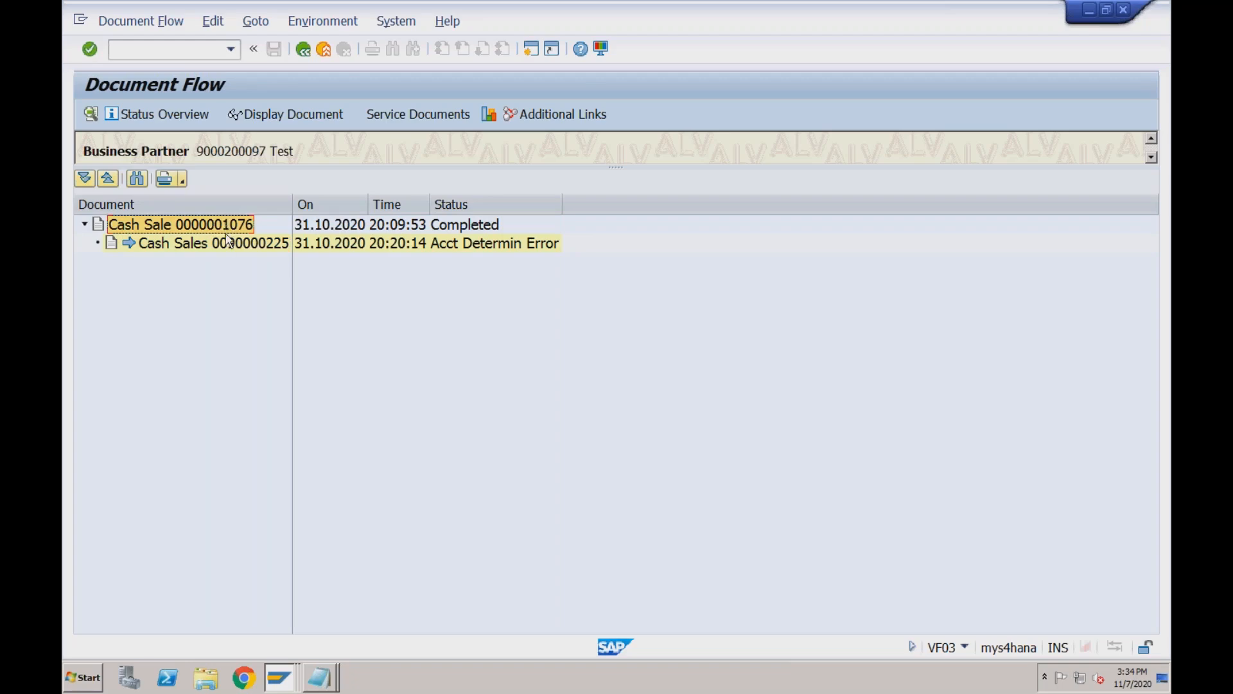
pyautogui.click(229, 246)
# Enter /nva03 to display sales documents.
pyautogui.click(187, 51)
pyautogui.write('/nva')
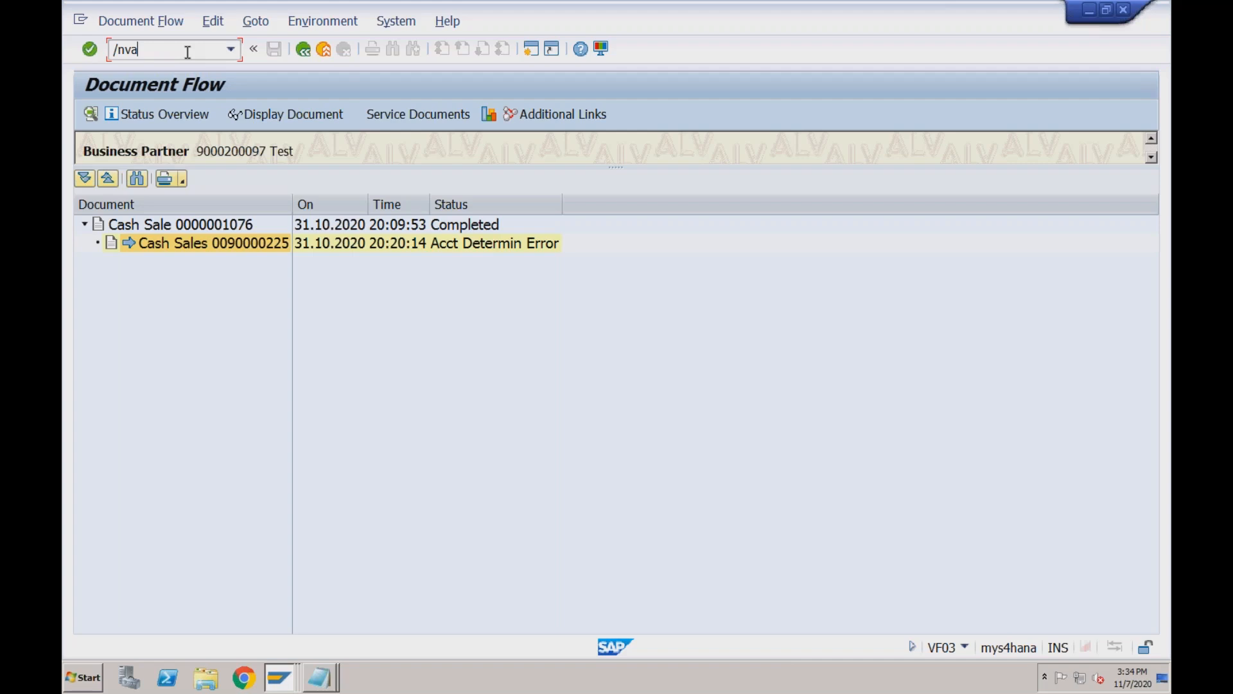
pyautogui.write('03')
pyautogui.press('Return')
pyautogui.write('1')
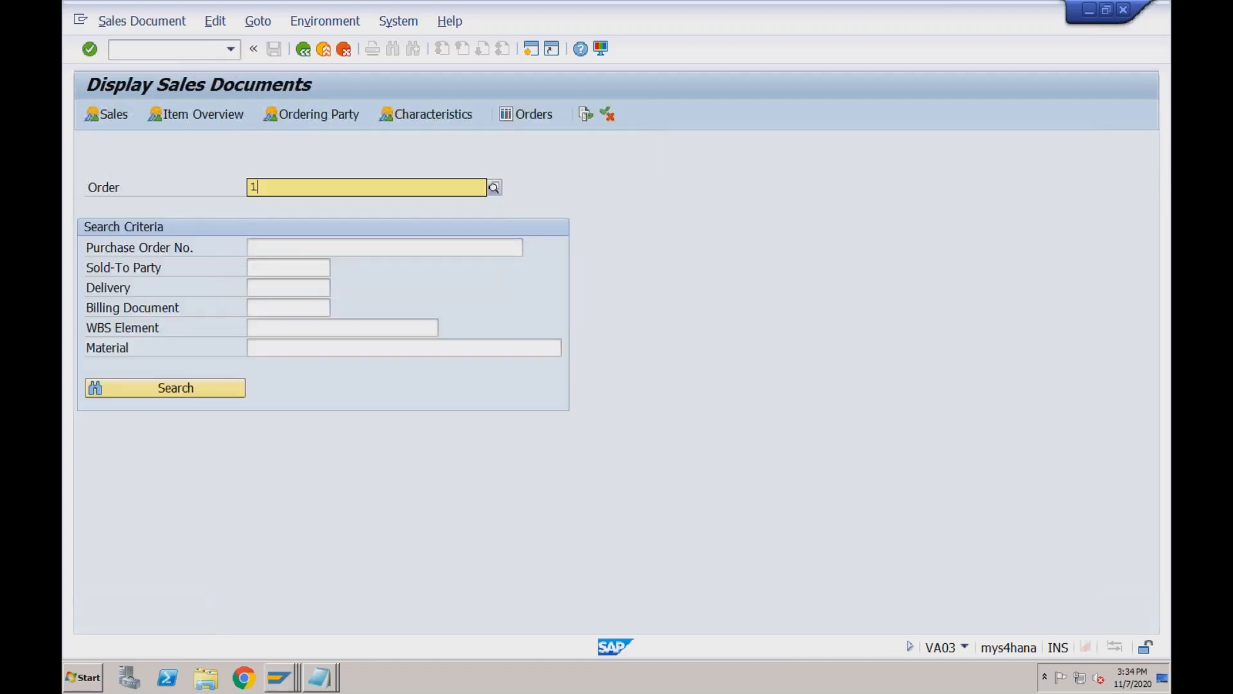
pyautogui.write('076')
pyautogui.press('Return')
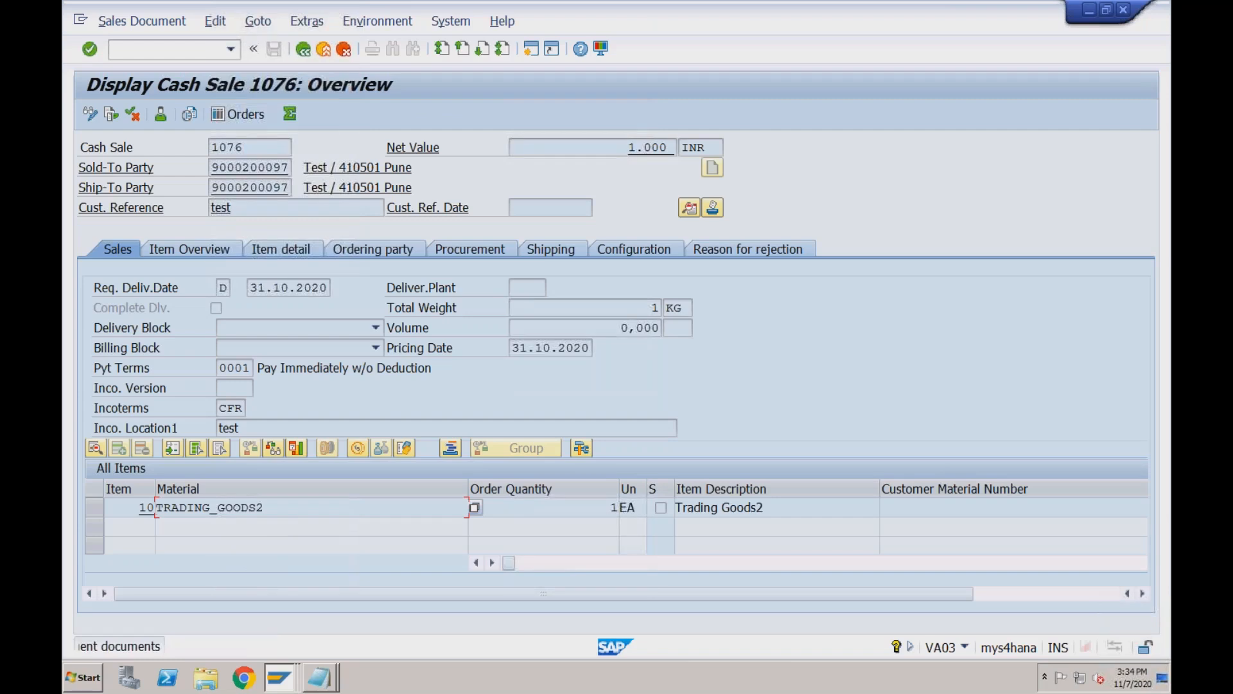
pyautogui.click(132, 113)
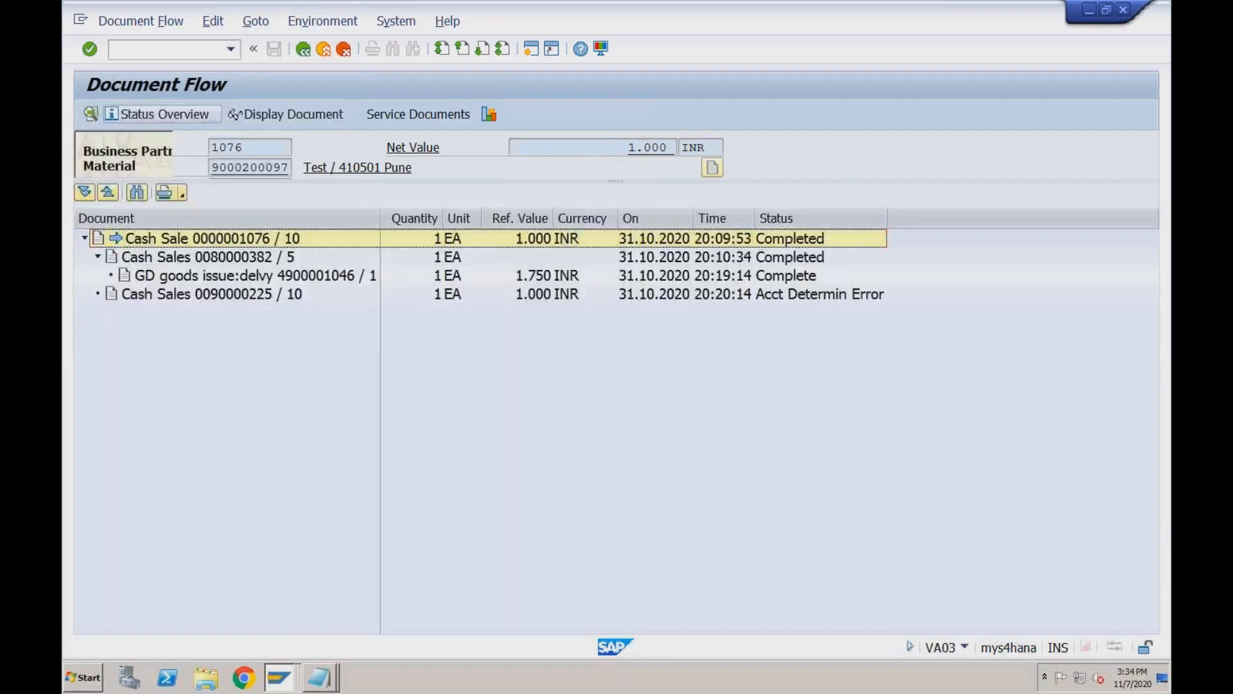
pyautogui.click(252, 277)
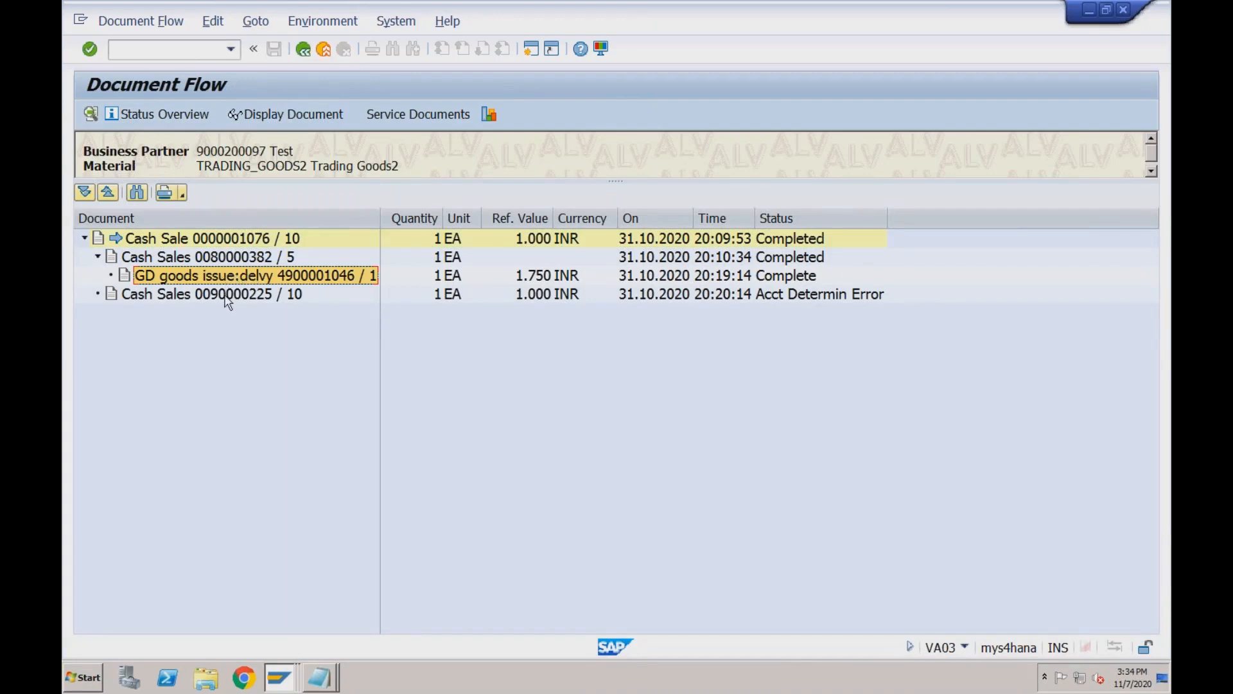
pyautogui.click(228, 297)
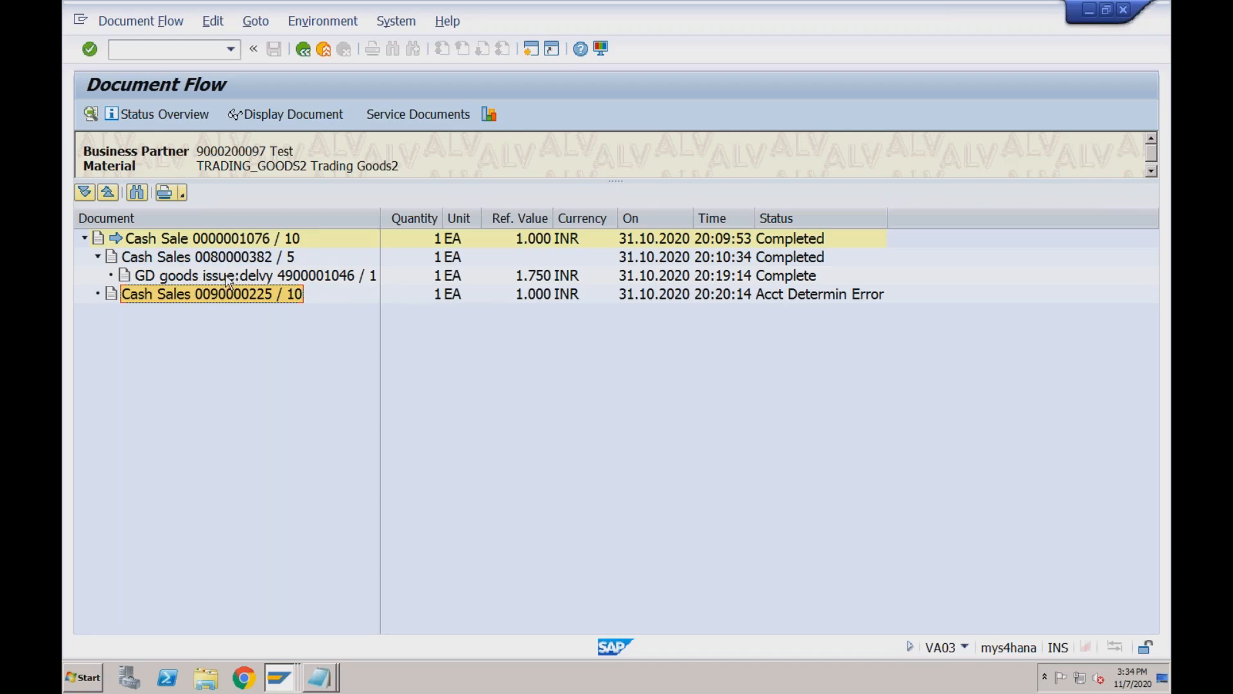
pyautogui.click(229, 276)
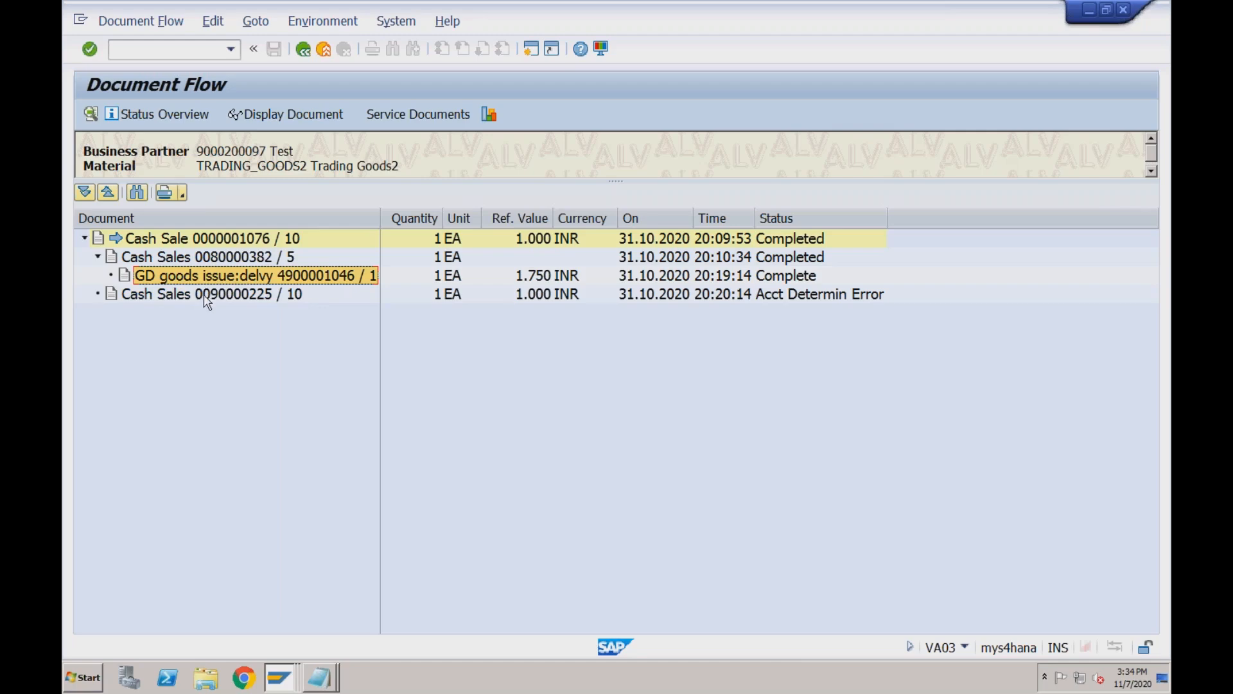
pyautogui.click(210, 297)
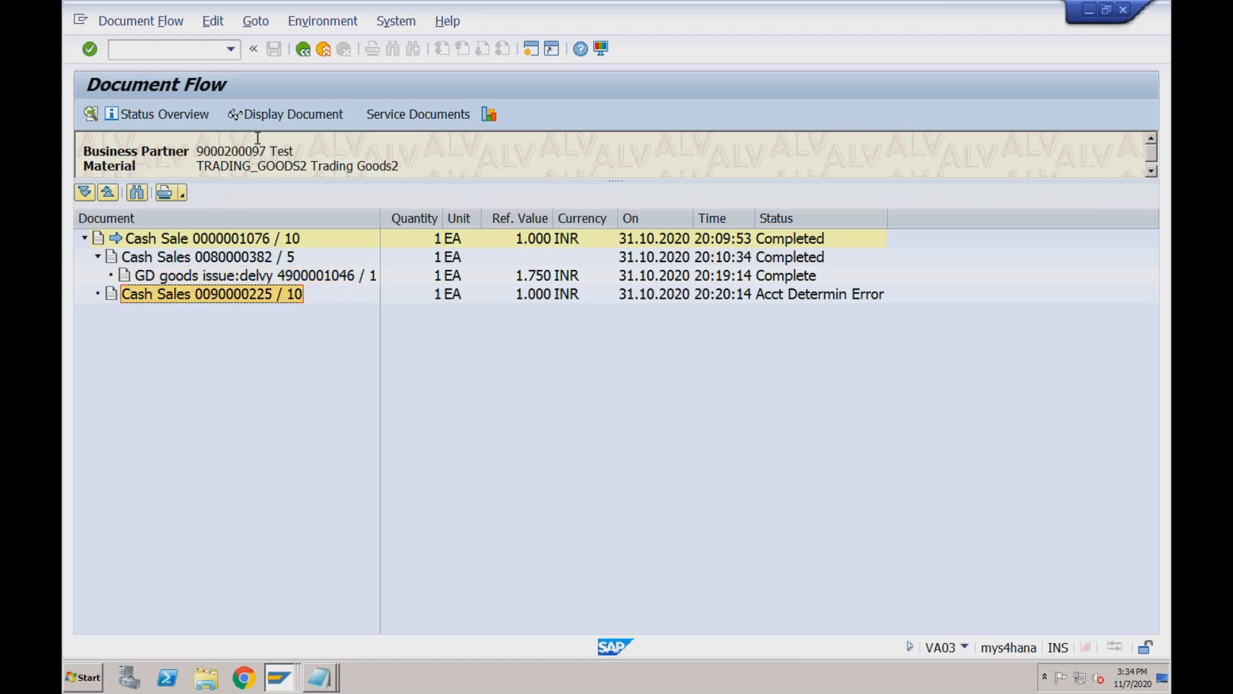
pyautogui.click(303, 52)
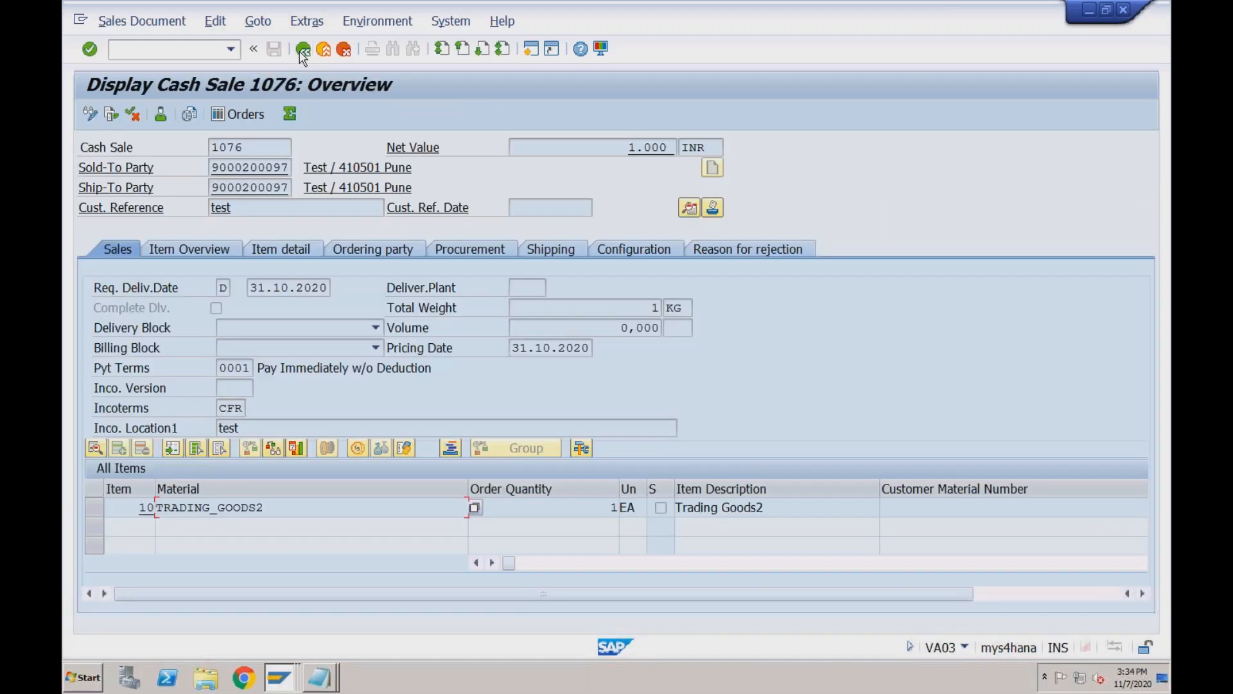
pyautogui.click(274, 153)
pyautogui.click(289, 166)
# Switch to the Notepad notes and highlight Cash Sales and Rush in the title.
pyautogui.click(316, 291)
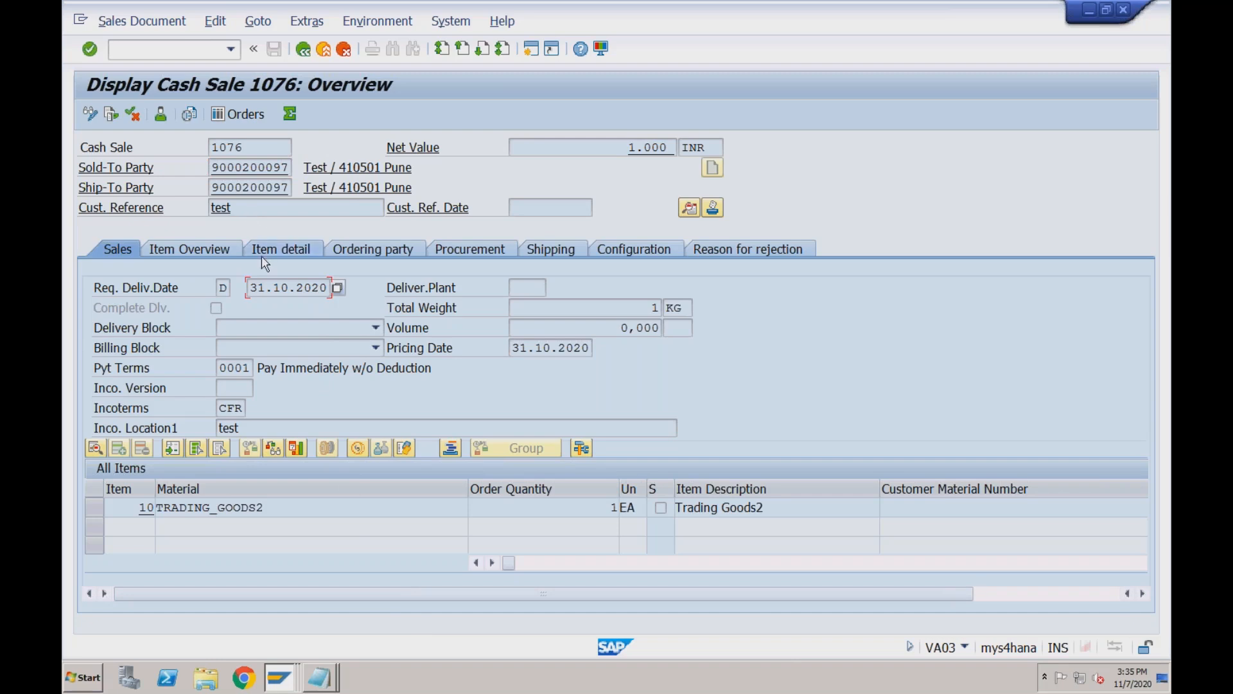
pyautogui.click(322, 675)
pyautogui.click(322, 644)
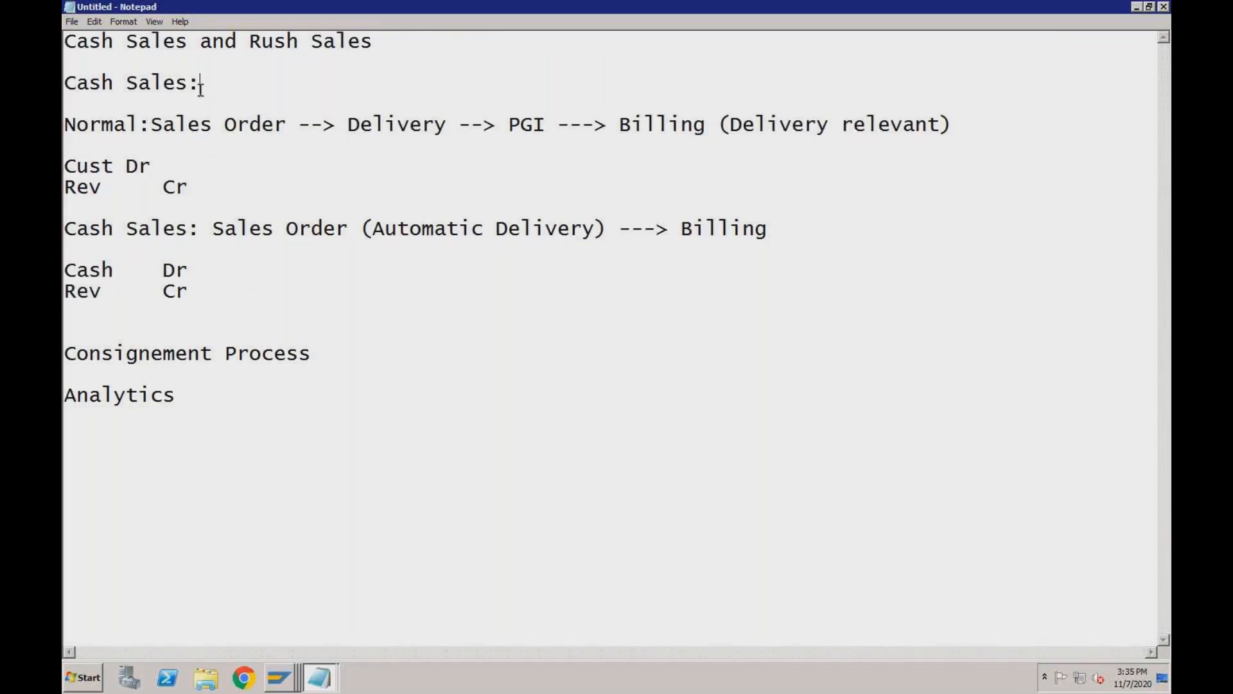
pyautogui.moveTo(188, 41); pyautogui.dragTo(64, 41)
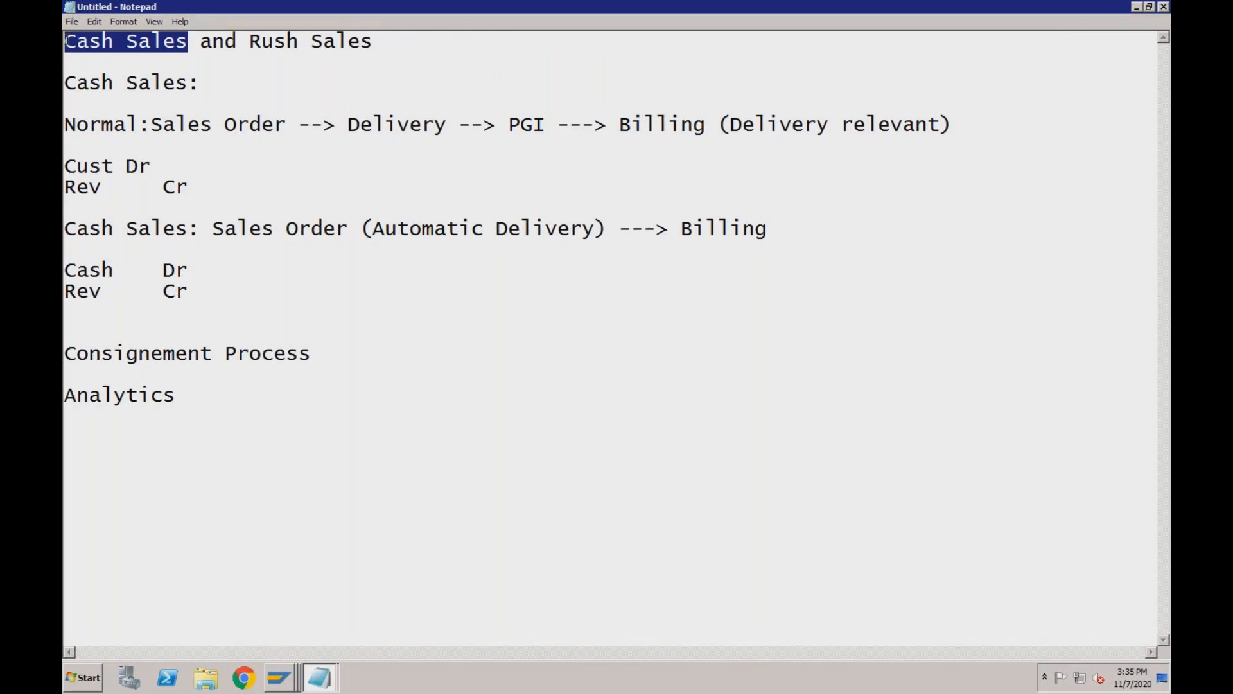
pyautogui.click(119, 42)
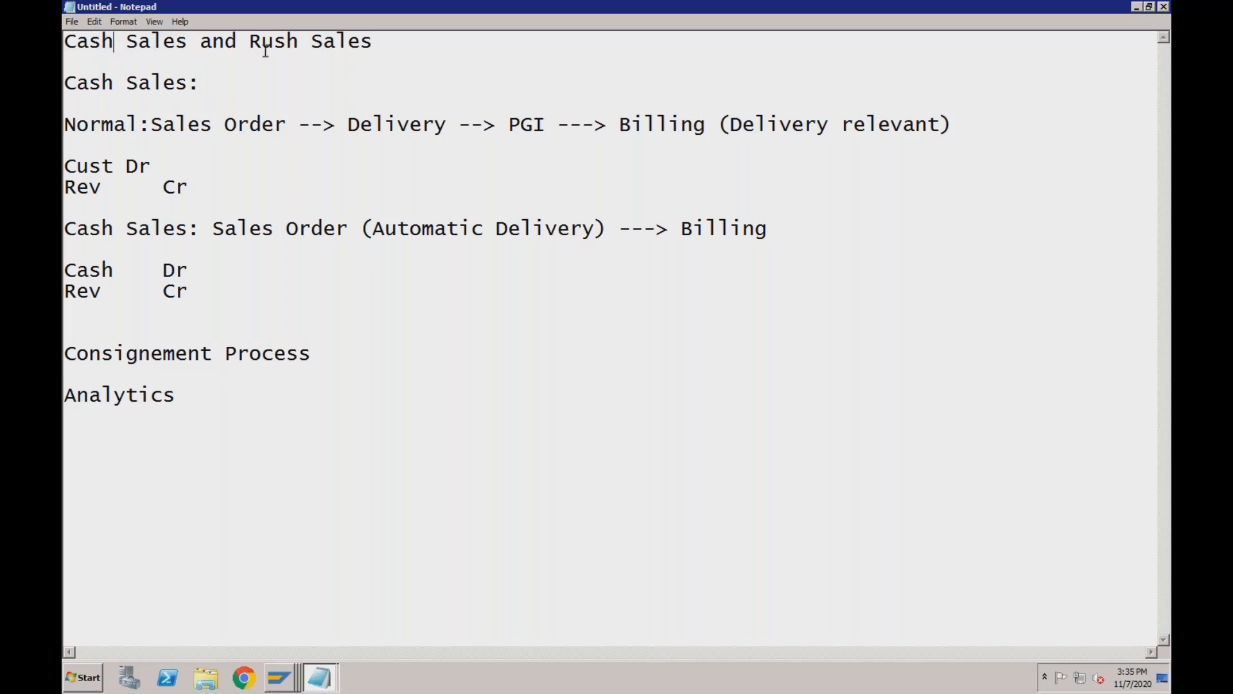
pyautogui.click(300, 43)
# Walk through the Cash Sales flow line and add blank lines after Billing.
pyautogui.click(164, 228)
pyautogui.click(423, 228)
pyautogui.click(731, 228)
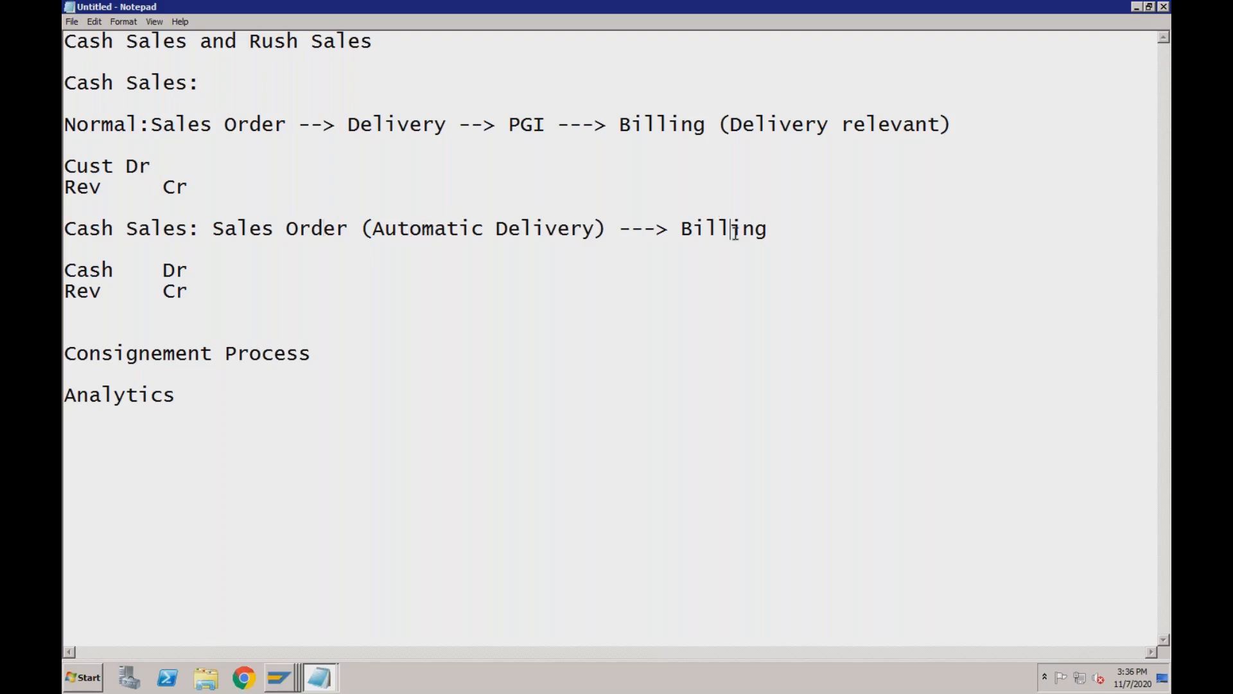
pyautogui.click(779, 229)
pyautogui.press('Return')
pyautogui.press('Return')
# Type 'Rush Sales: Sales Order (Automatic Delivery) ---> PGI --Billing' and explain each part.
pyautogui.write('Rush Sales: Sales Order (A')
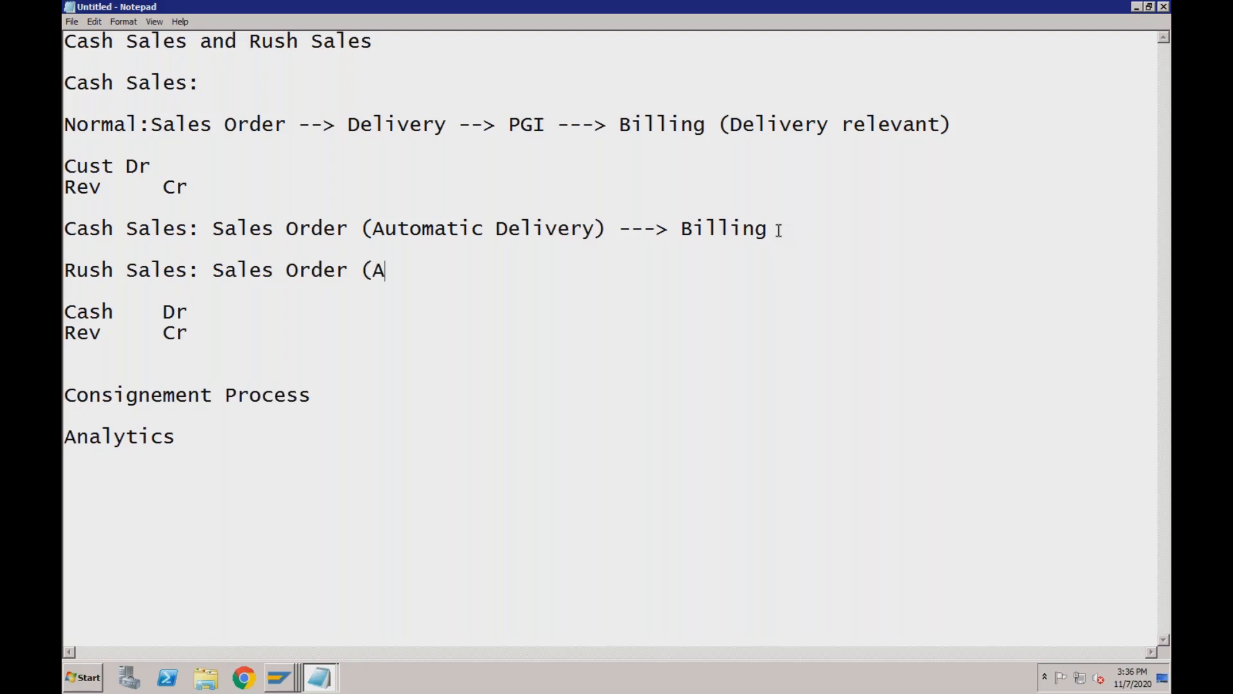
pyautogui.write('utomatic Delivery) ---')
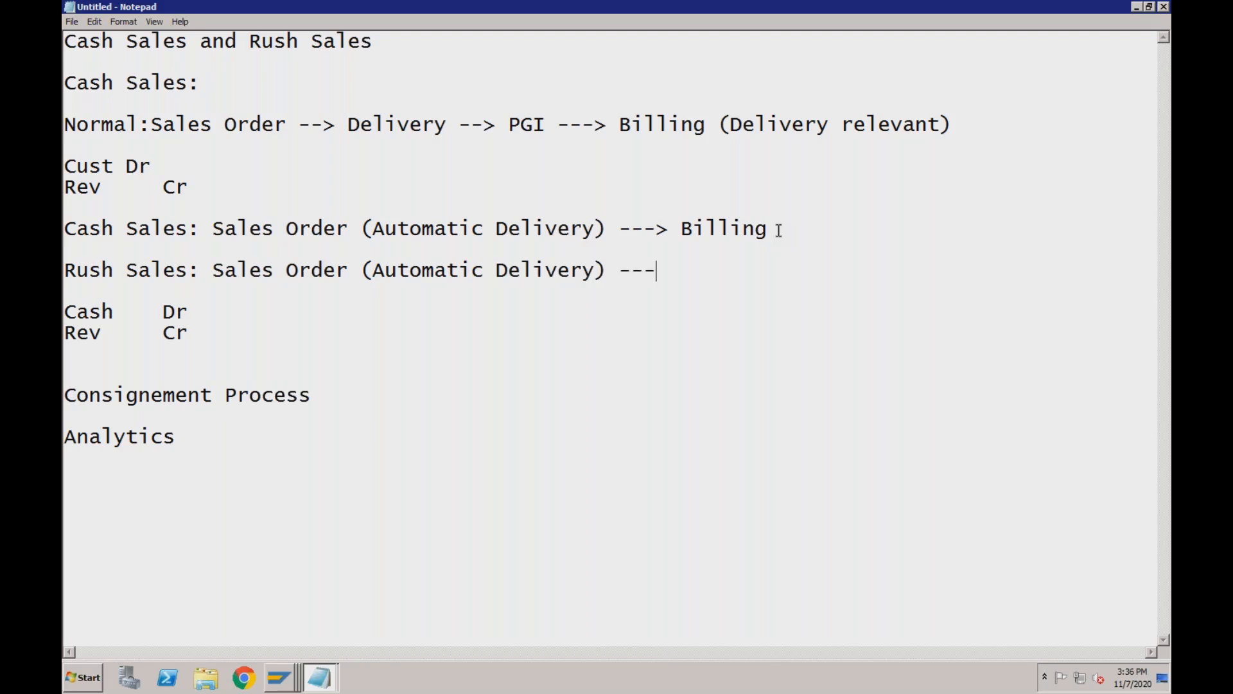
pyautogui.write('> PGI --Billing')
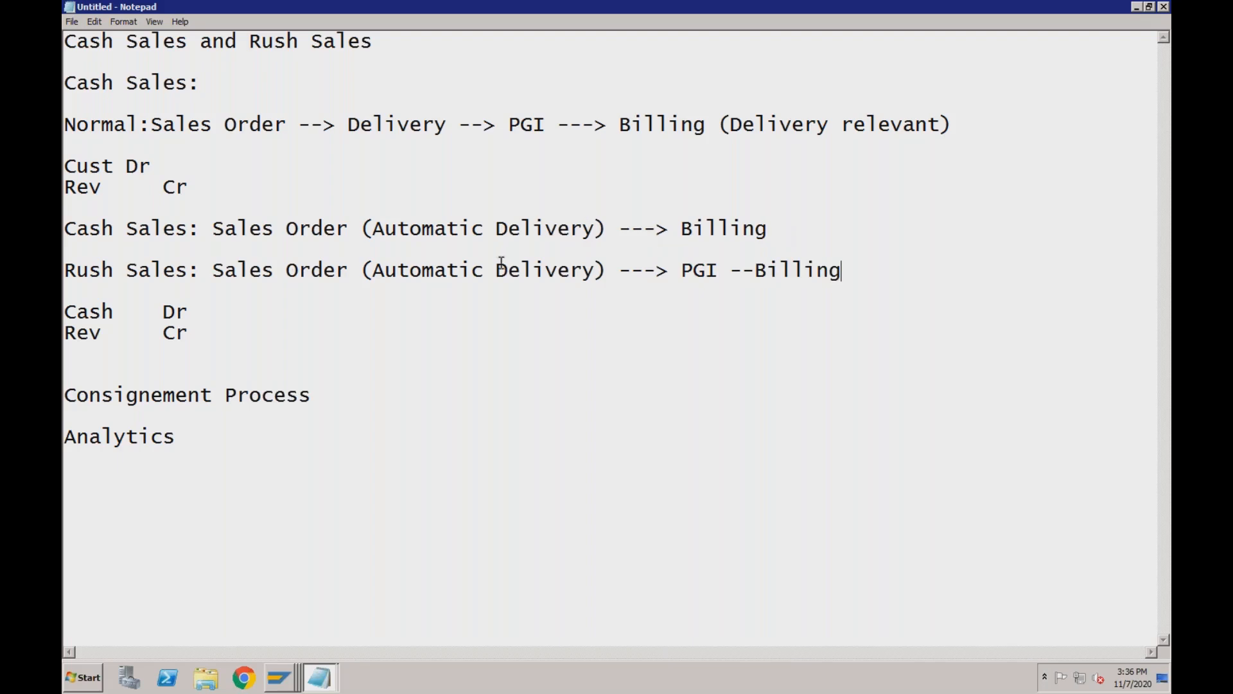
pyautogui.click(177, 273)
pyautogui.click(386, 271)
pyautogui.click(462, 271)
pyautogui.click(475, 271)
pyautogui.click(521, 271)
pyautogui.click(116, 269)
pyautogui.click(387, 272)
pyautogui.click(351, 270)
pyautogui.click(152, 270)
pyautogui.click(283, 676)
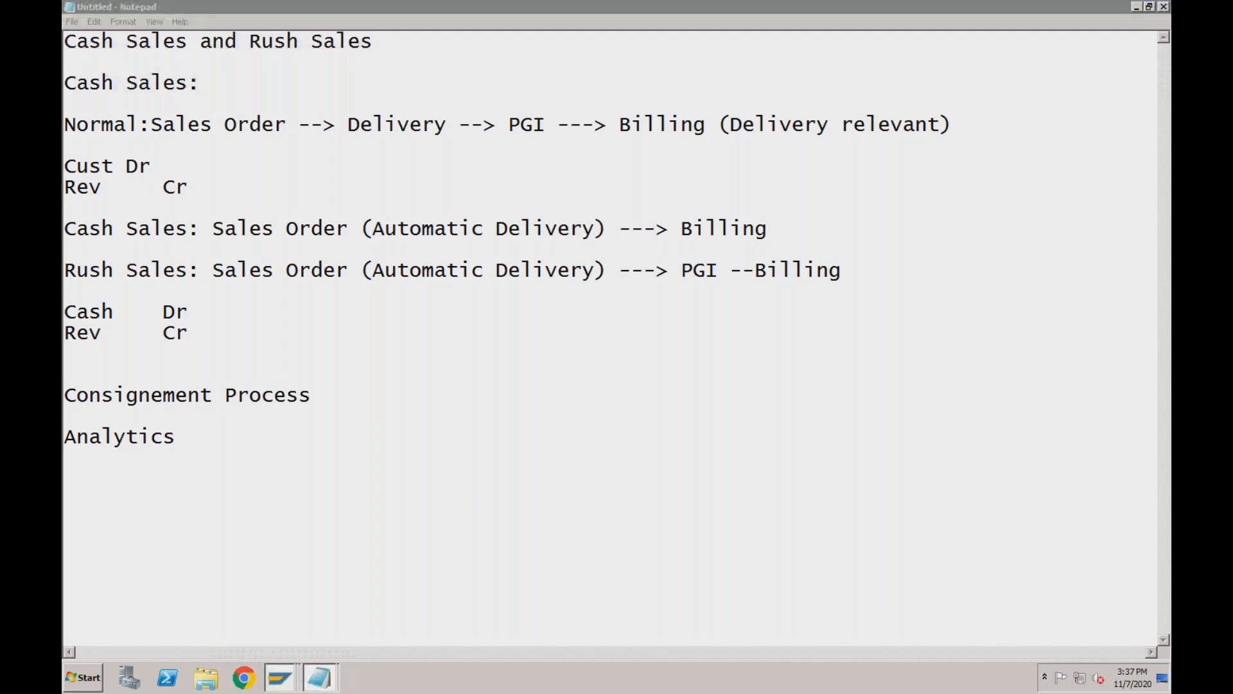
# Start VA01 and try order type RO.
pyautogui.click(280, 541)
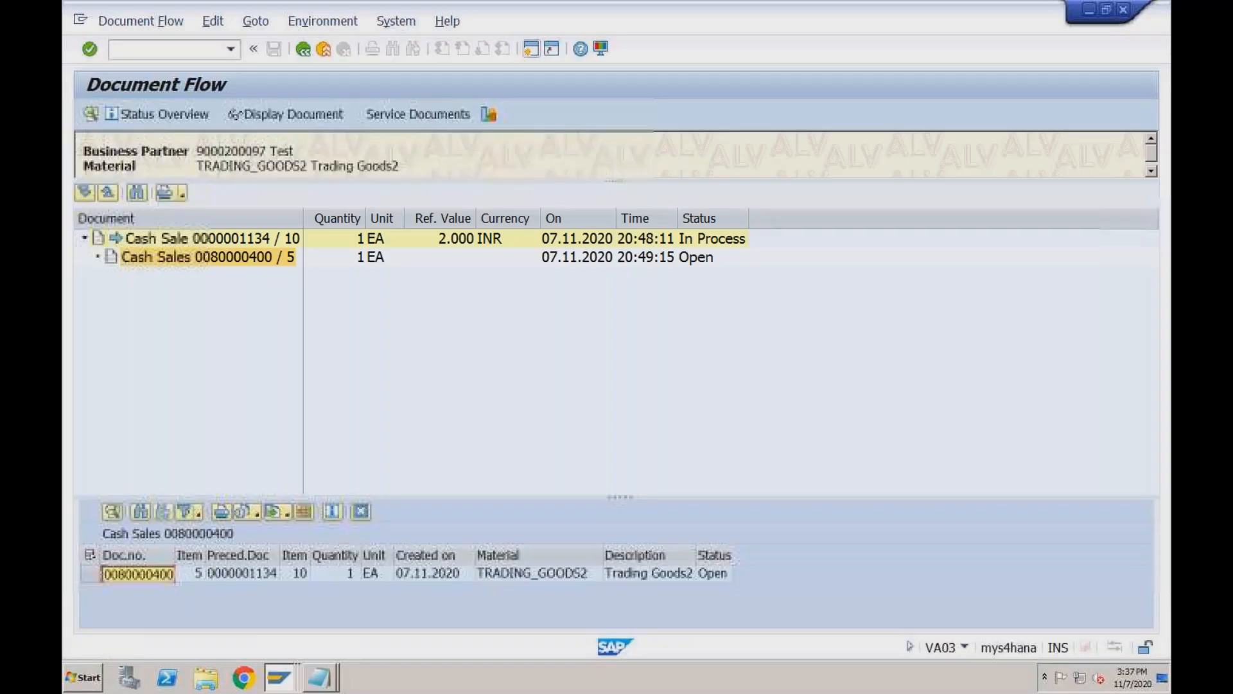
pyautogui.write('/nva01')
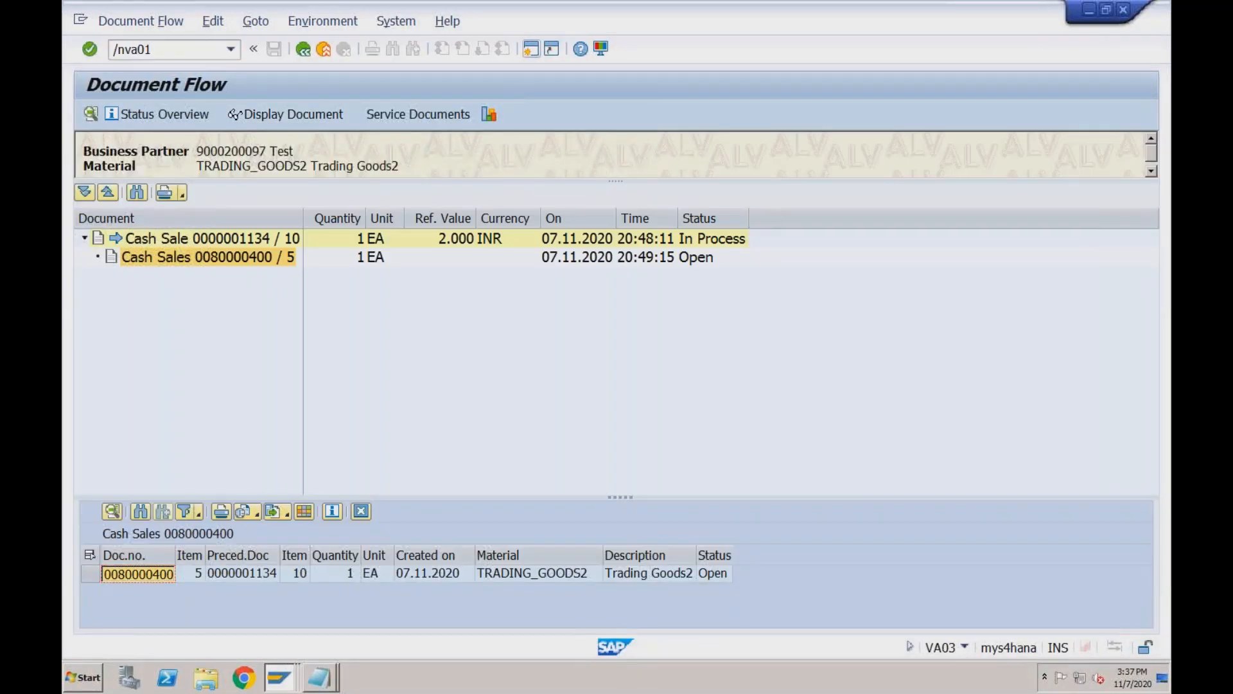
pyautogui.press('Return')
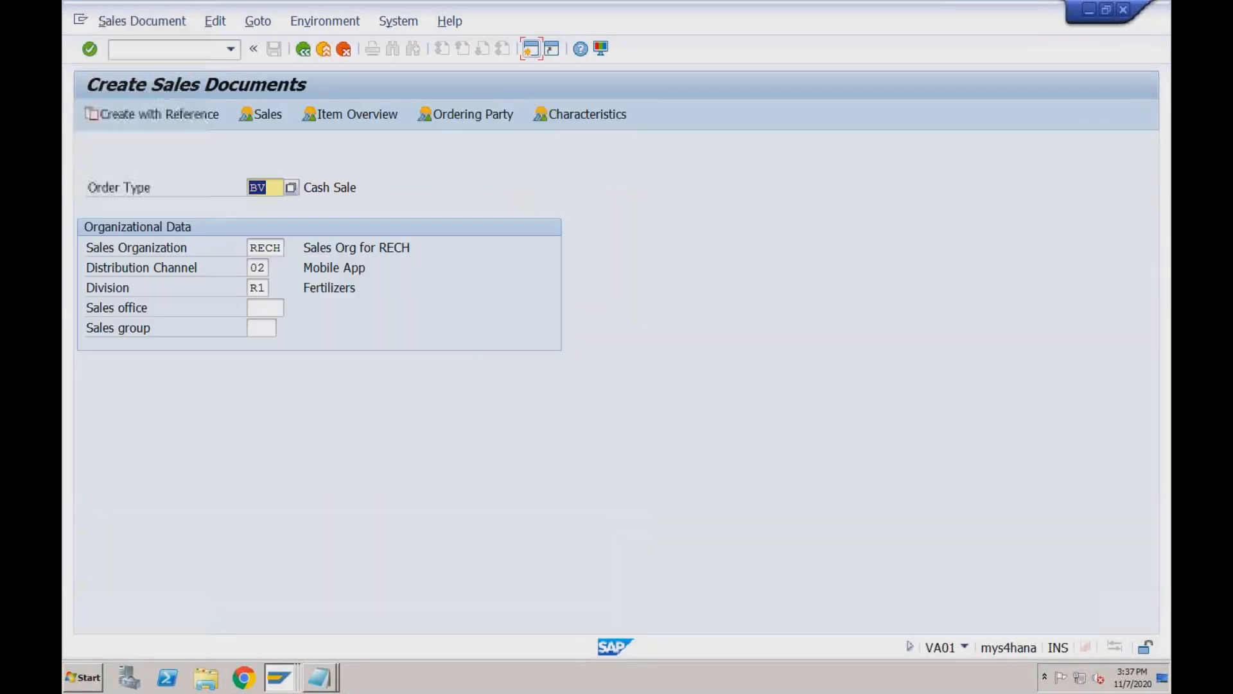
pyautogui.press('BackSpace')
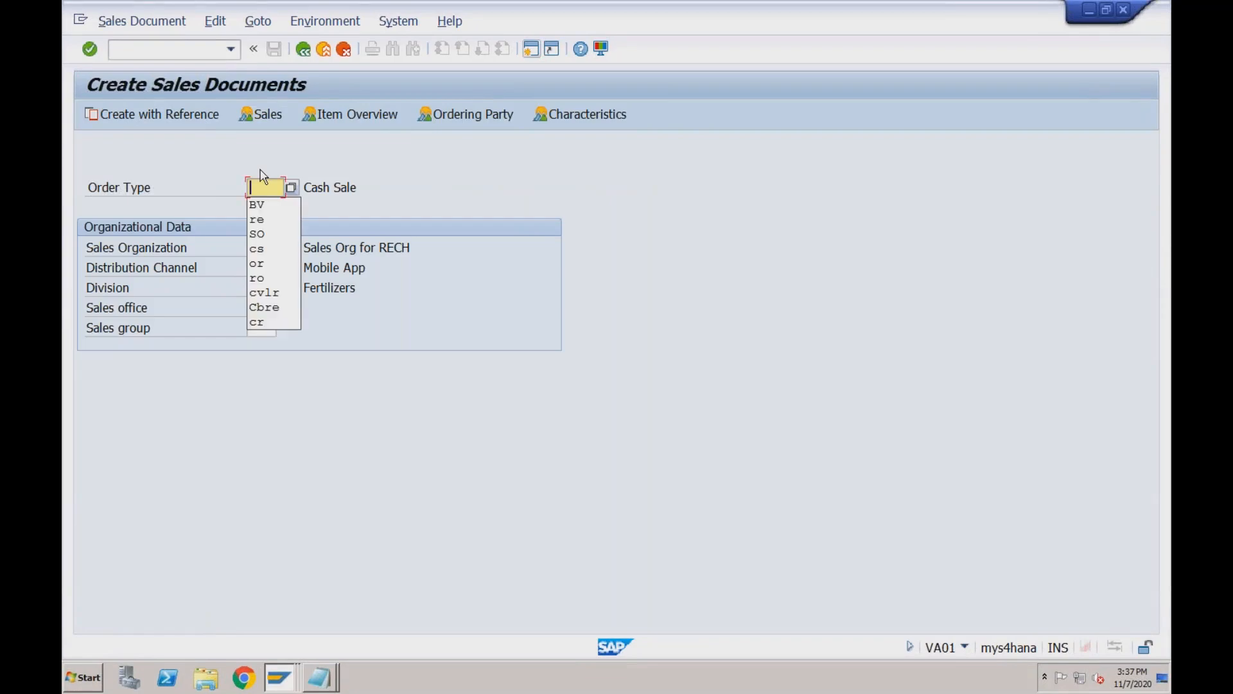
pyautogui.write('ro')
pyautogui.press('Return')
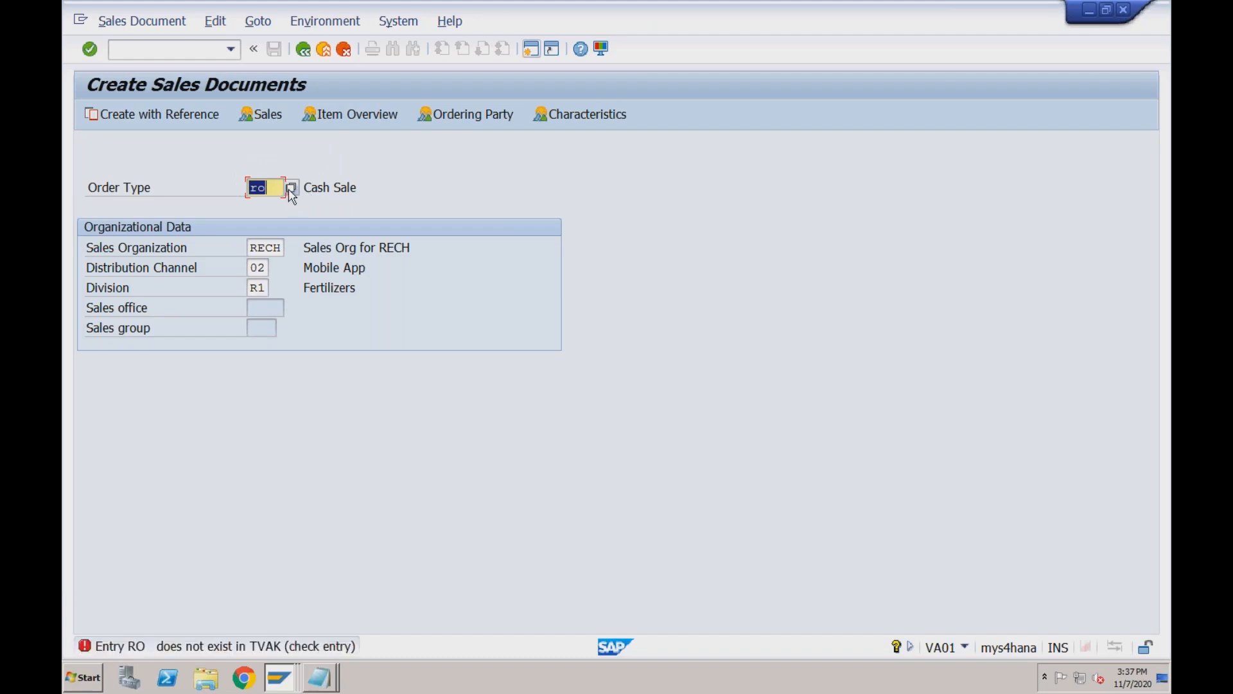
# Choose SO Rush Order from the order type value list for RECH, 02, R1.
pyautogui.click(289, 190)
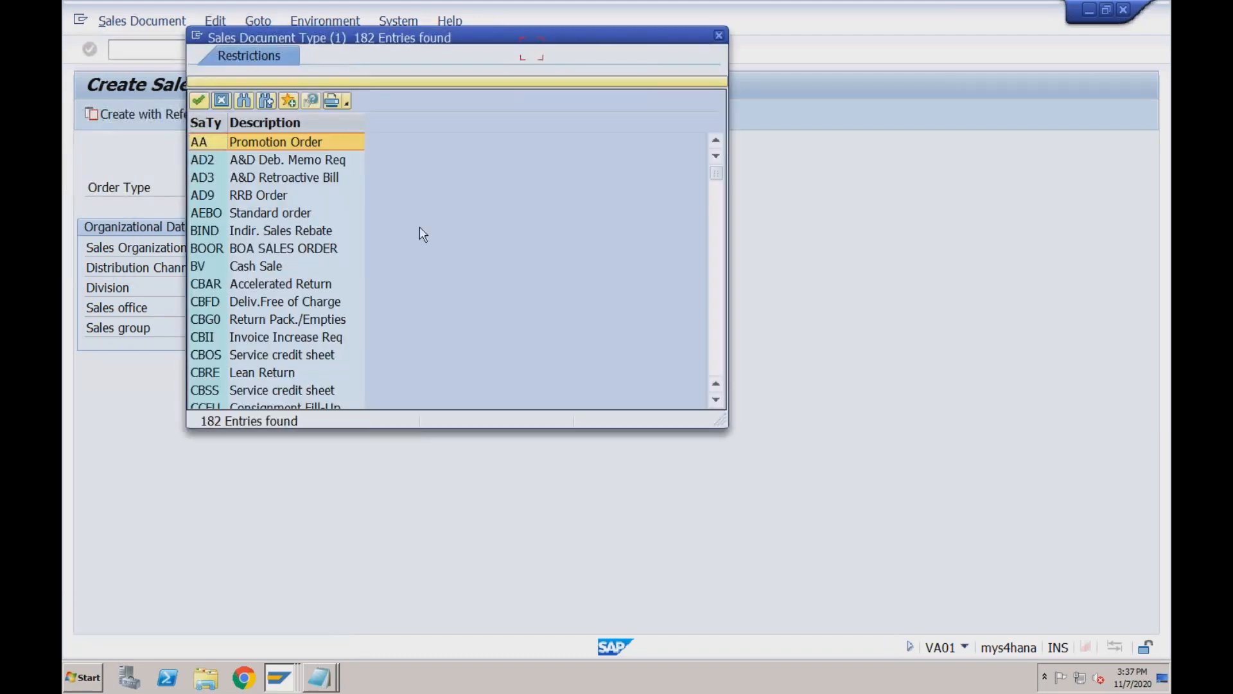
pyautogui.click(715, 263)
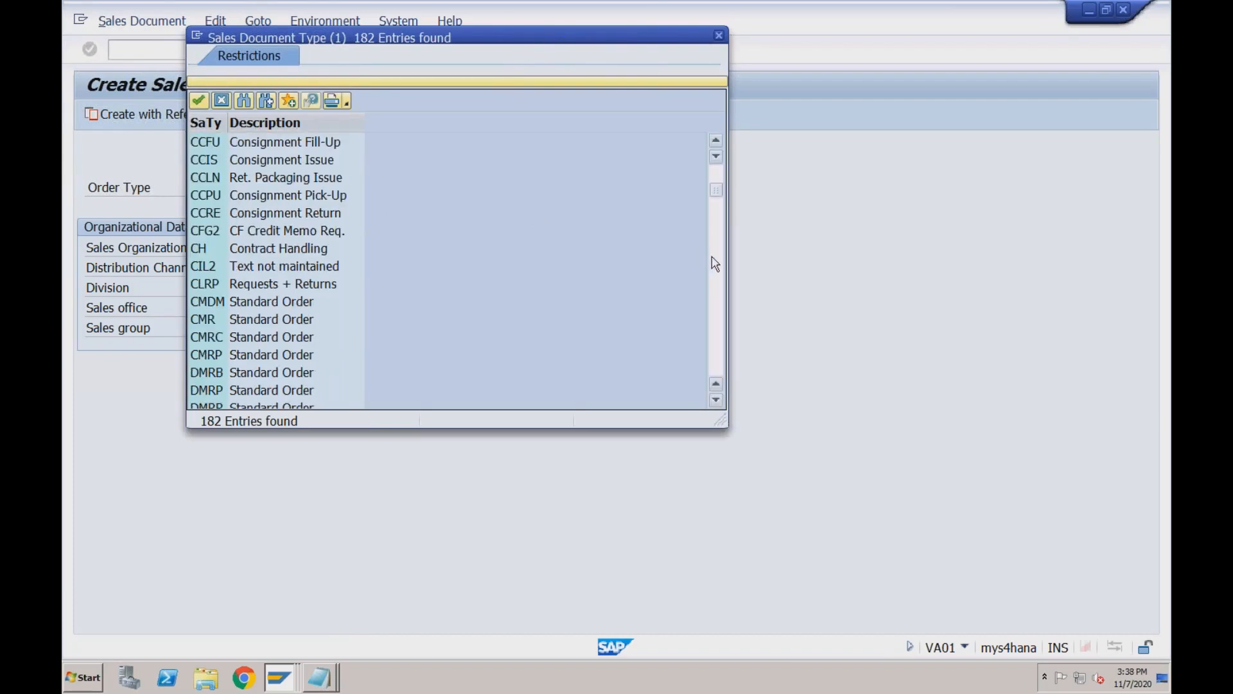
pyautogui.click(715, 264)
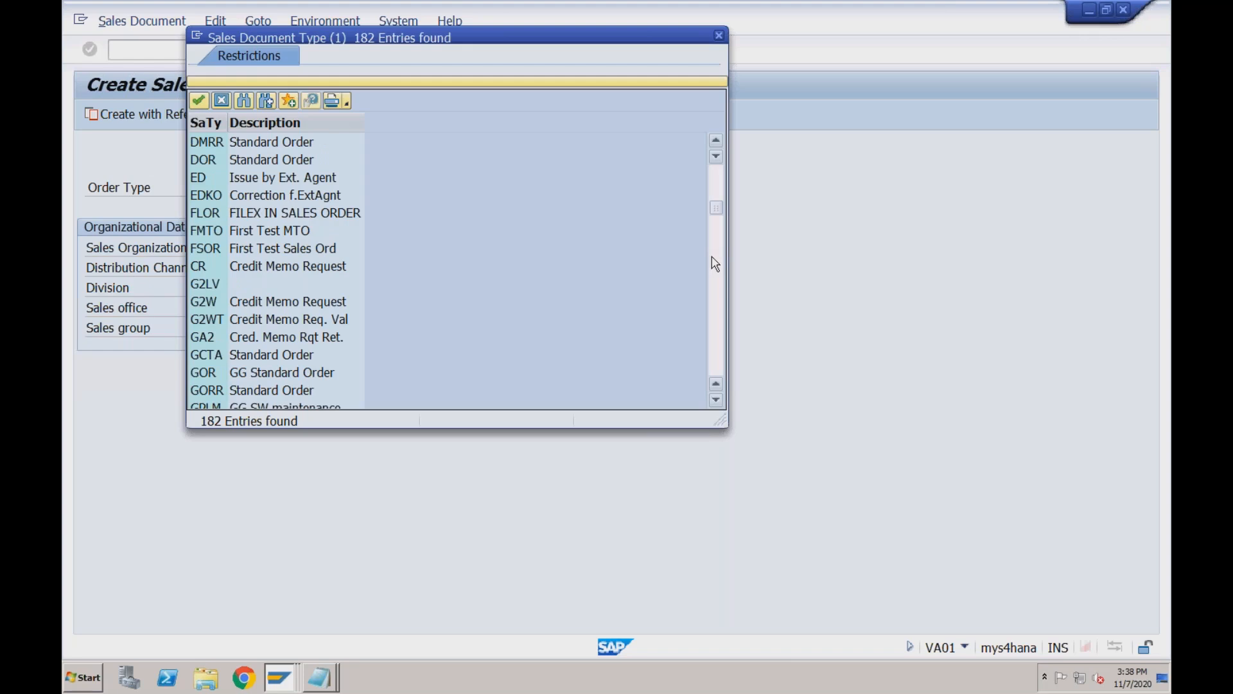
pyautogui.click(715, 263)
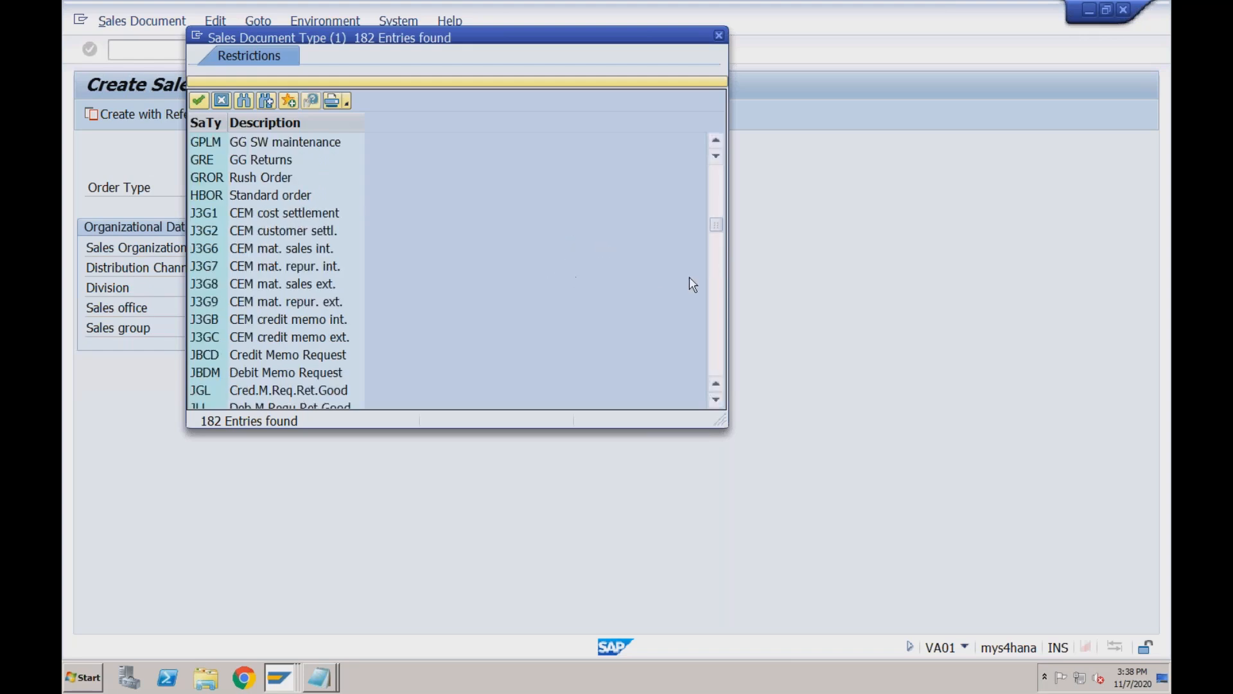
pyautogui.click(716, 282)
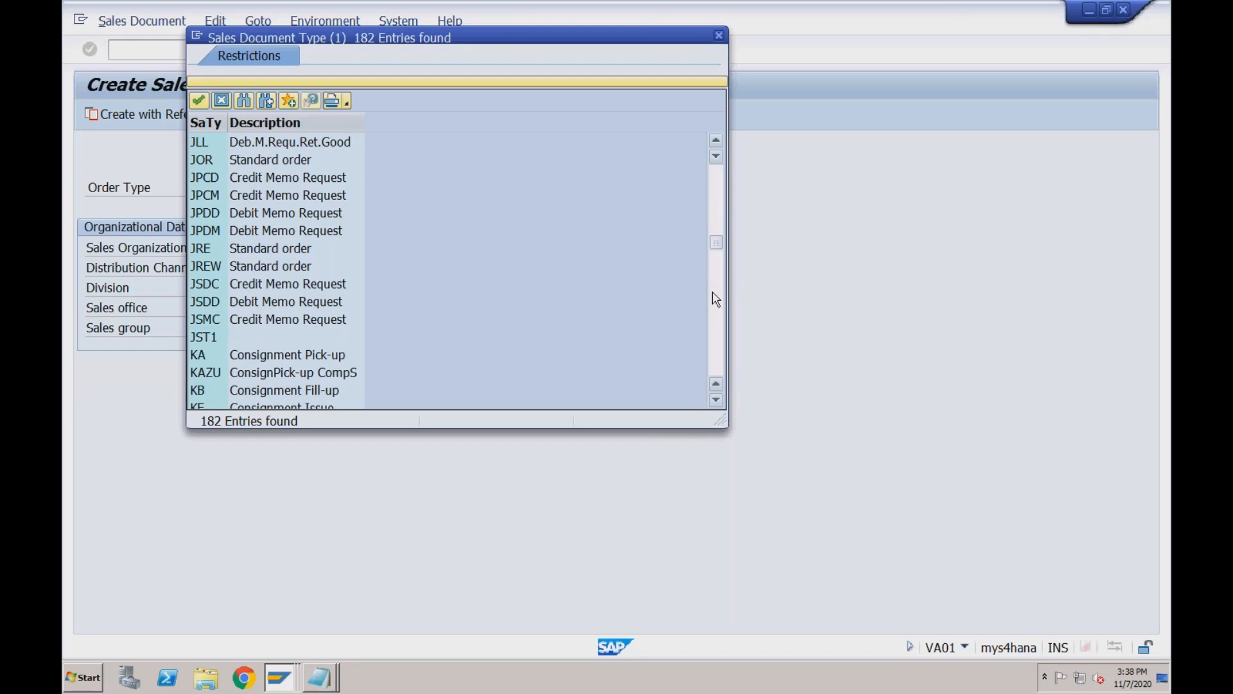
pyautogui.click(717, 309)
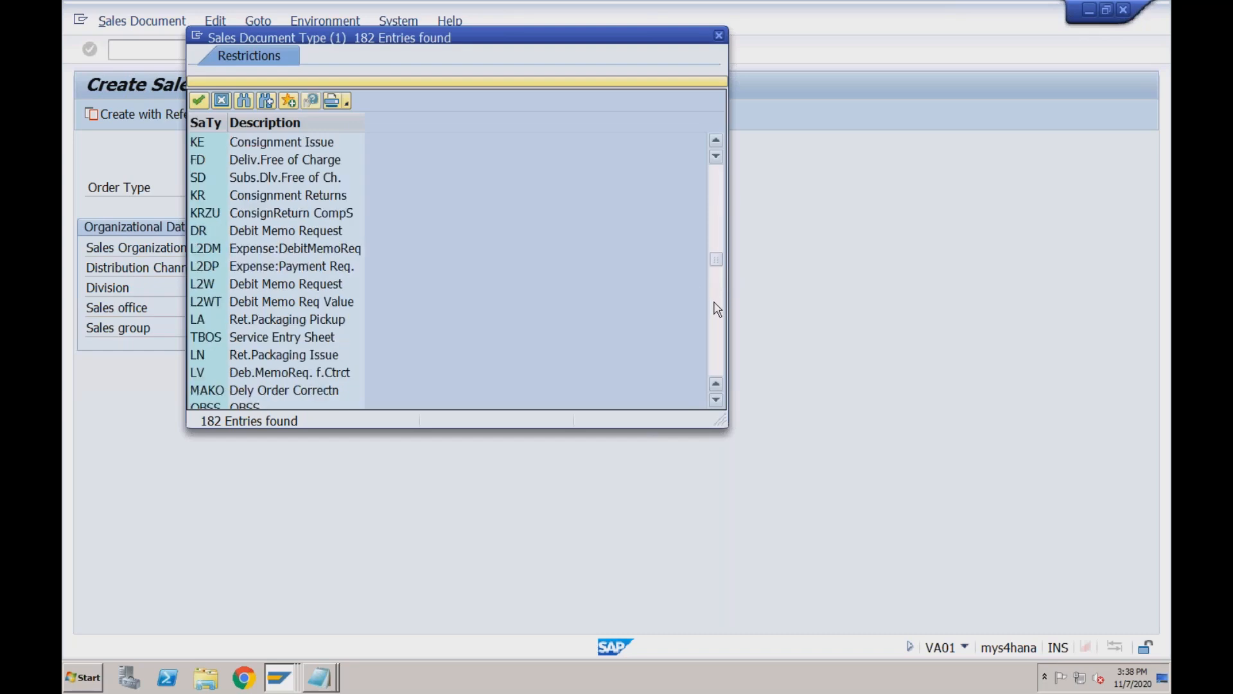
pyautogui.click(718, 309)
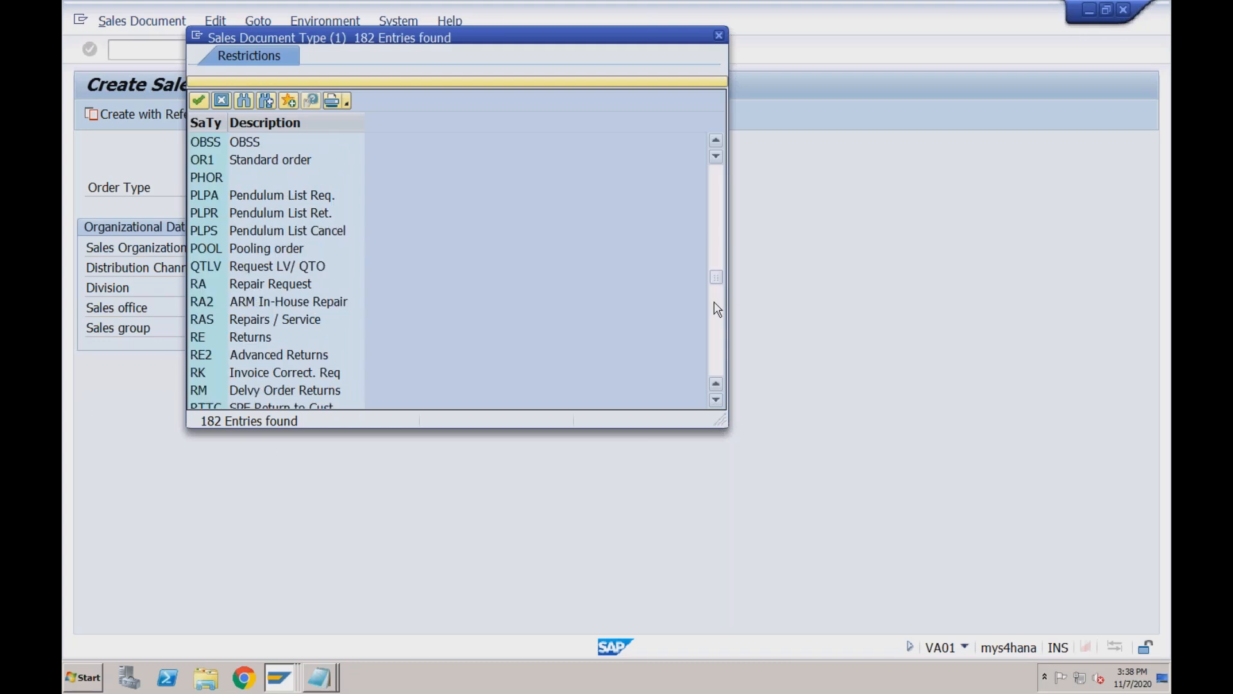
pyautogui.click(718, 324)
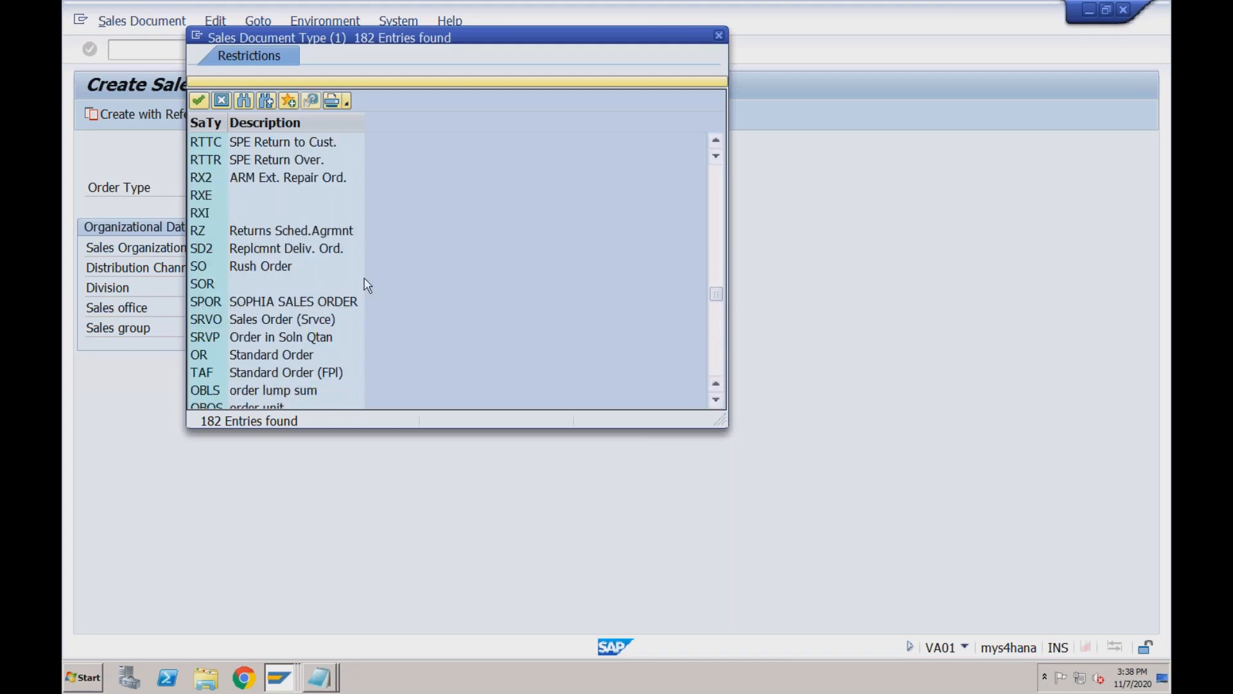
pyautogui.click(272, 266)
pyautogui.doubleClick(245, 267)
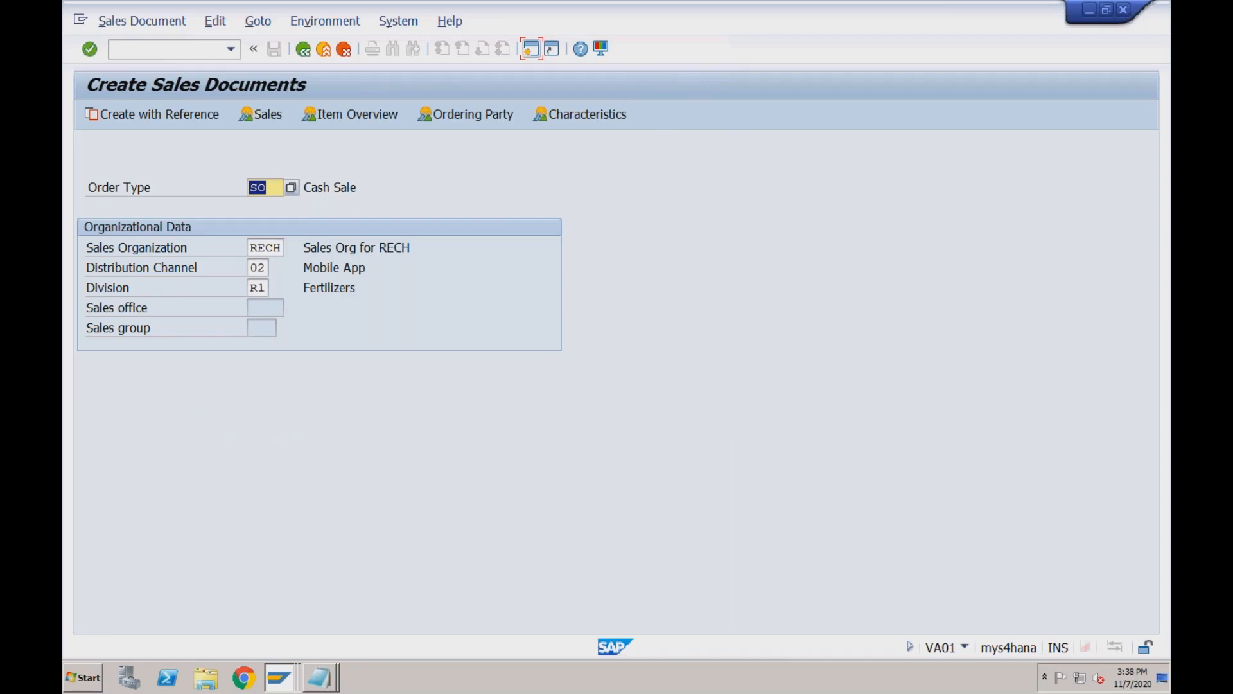
# Enter the sold-to customer, customer reference Test and reference date 13.09.2020.
pyautogui.press('Return')
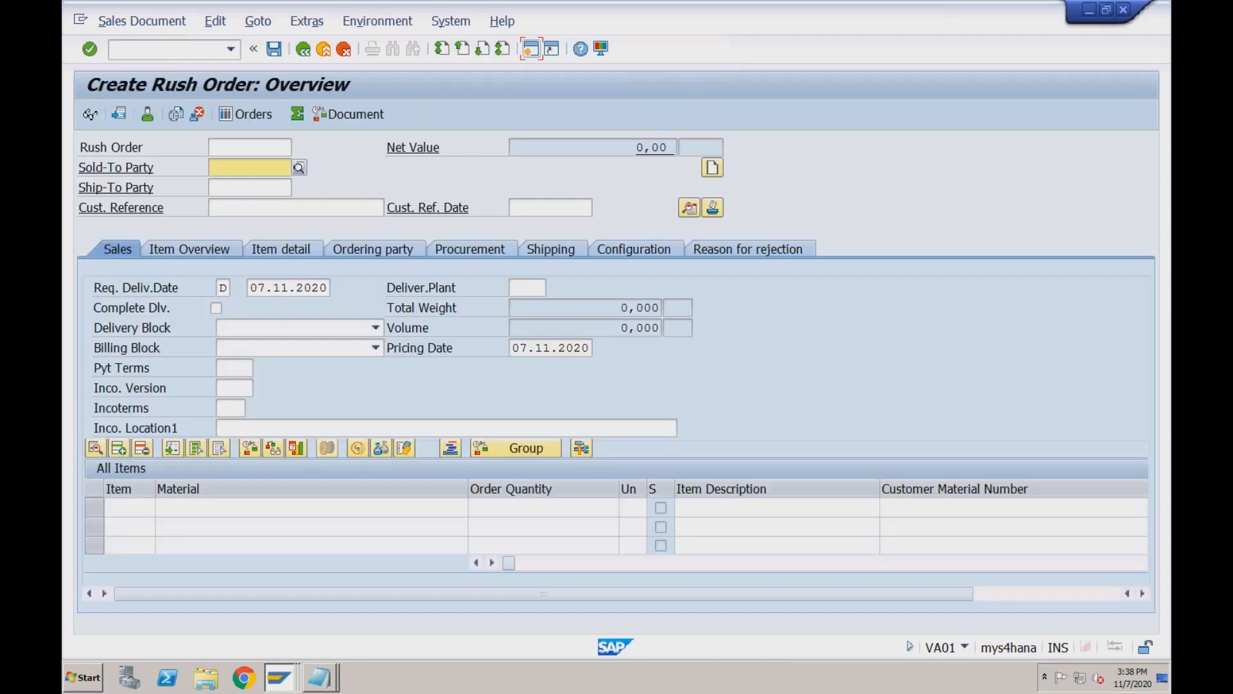
pyautogui.press('space')
pyautogui.press('Down')
pyautogui.press('Return')
pyautogui.press('Tab')
pyautogui.press('Tab')
# Set payment terms 0001 and incoterms CFR with location 'test'.
pyautogui.press('Tab')
pyautogui.press('Tab')
pyautogui.press('space')
pyautogui.press('Down')
pyautogui.press('Tab')
pyautogui.press('Tab')
pyautogui.press('space')
pyautogui.press('Down')
pyautogui.press('Return')
pyautogui.click(237, 367)
pyautogui.press('space')
pyautogui.press('Down')
pyautogui.press('Return')
pyautogui.press('Tab')
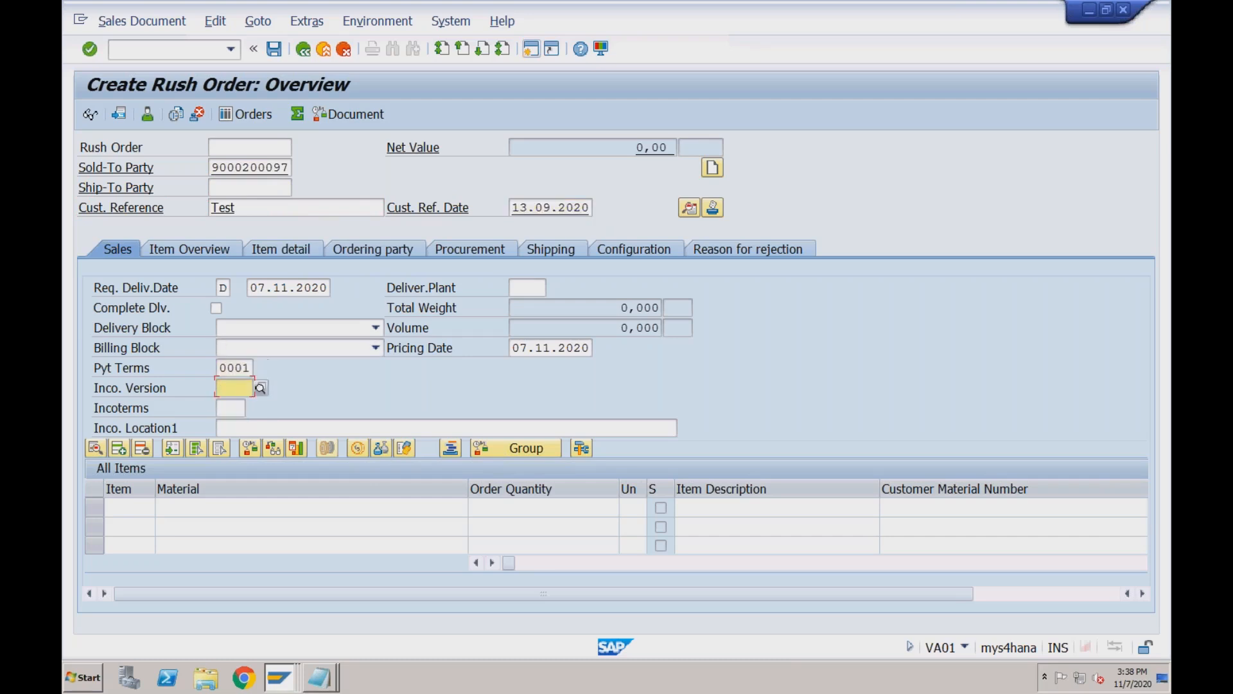
pyautogui.press('Tab')
pyautogui.hotkey('shift', 'Tab')
pyautogui.press('Tab')
pyautogui.press('space')
pyautogui.press('Down')
pyautogui.press('Return')
pyautogui.press('Tab')
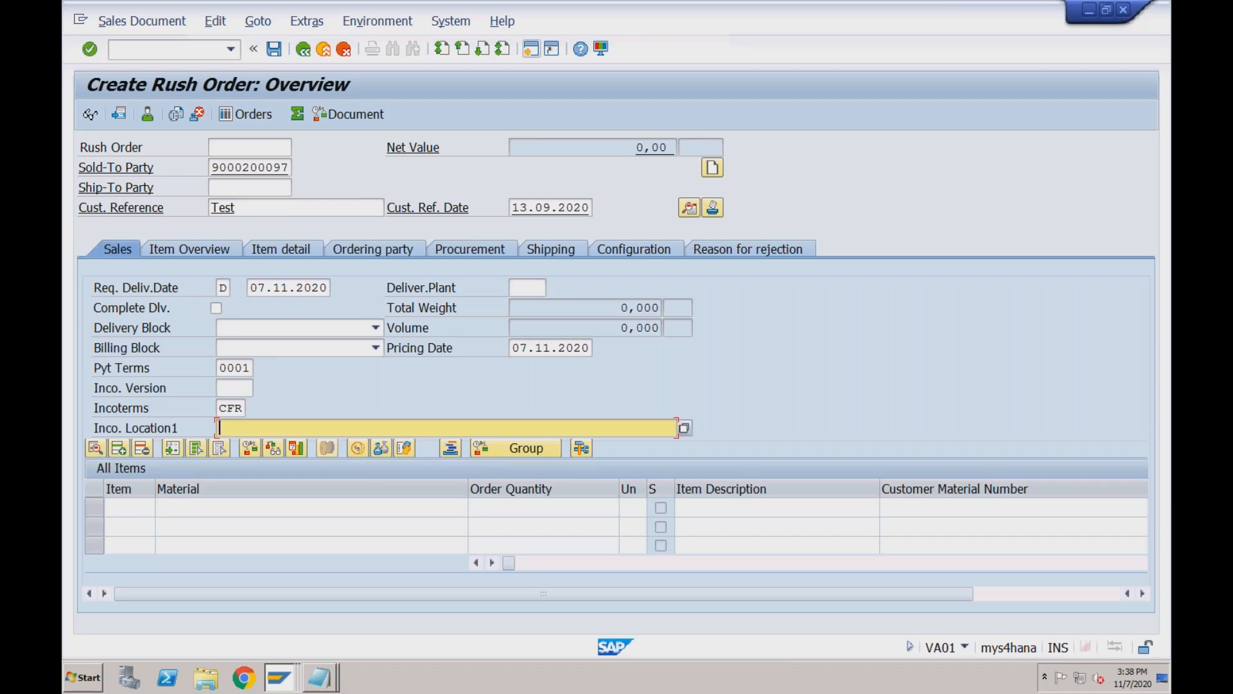
pyautogui.write('test')
pyautogui.press('Tab')
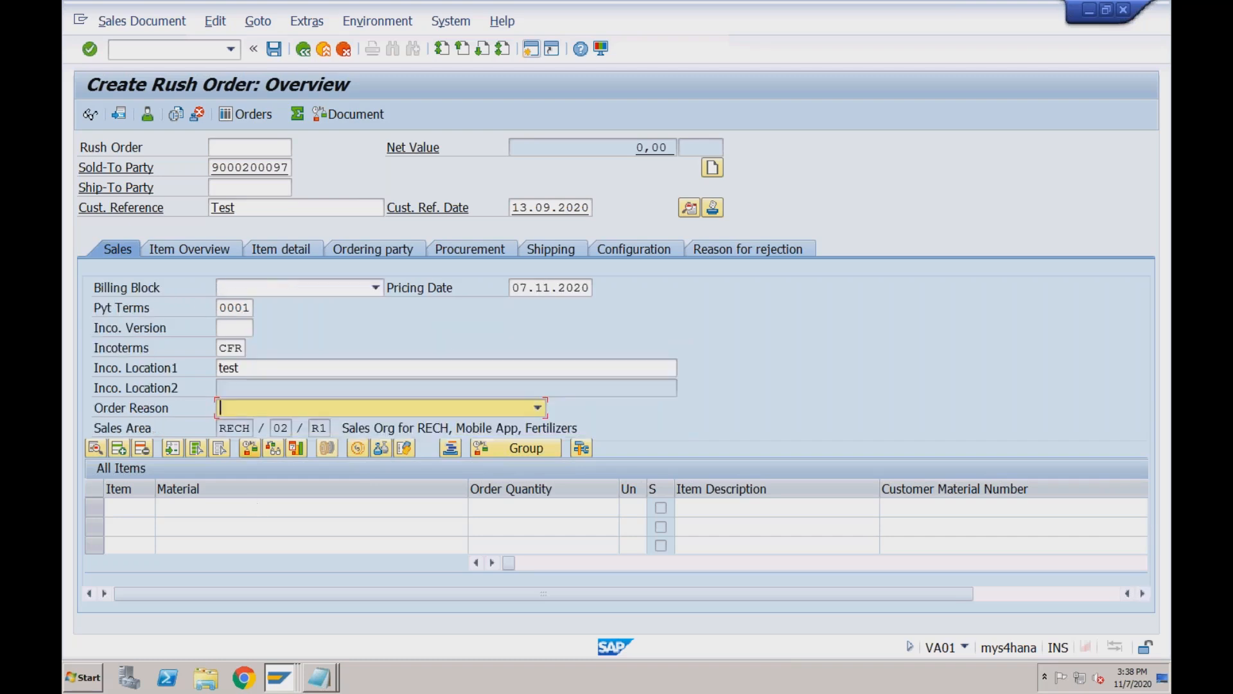
# Add item TRADING_GOODS2, quantity 1, and acknowledge the freight redetermination notice.
pyautogui.click(215, 501)
pyautogui.press('space')
pyautogui.press('Down')
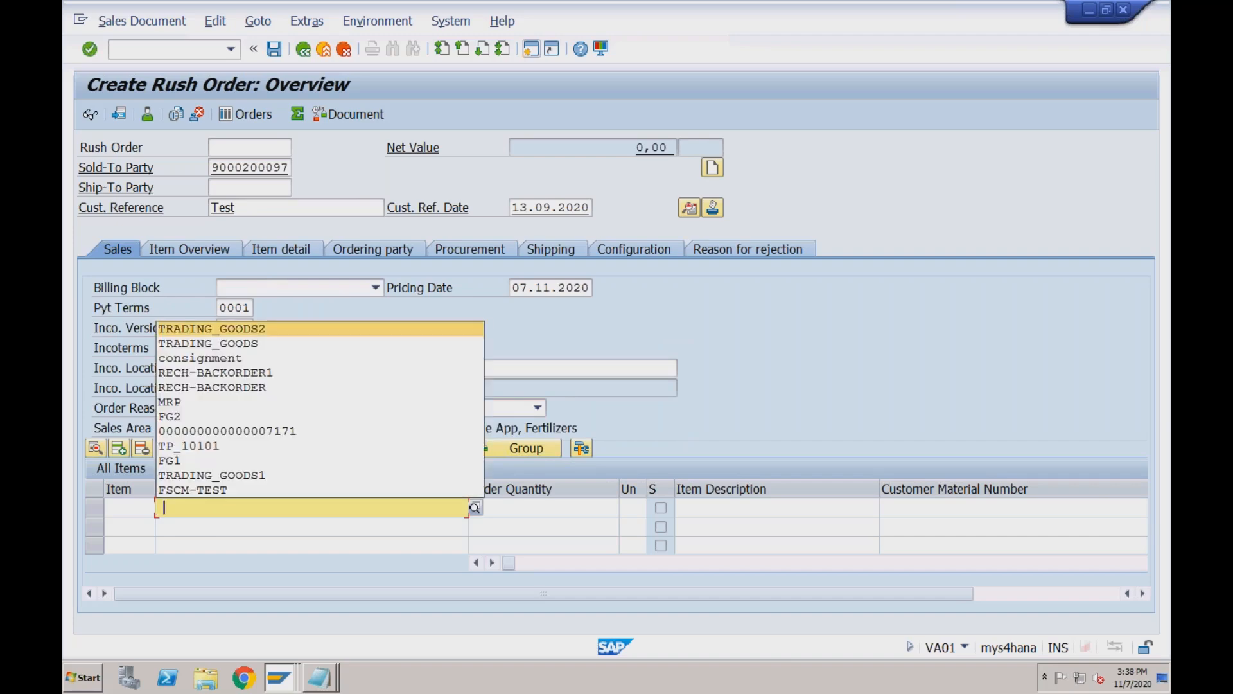
pyautogui.press('Tab')
pyautogui.press('space')
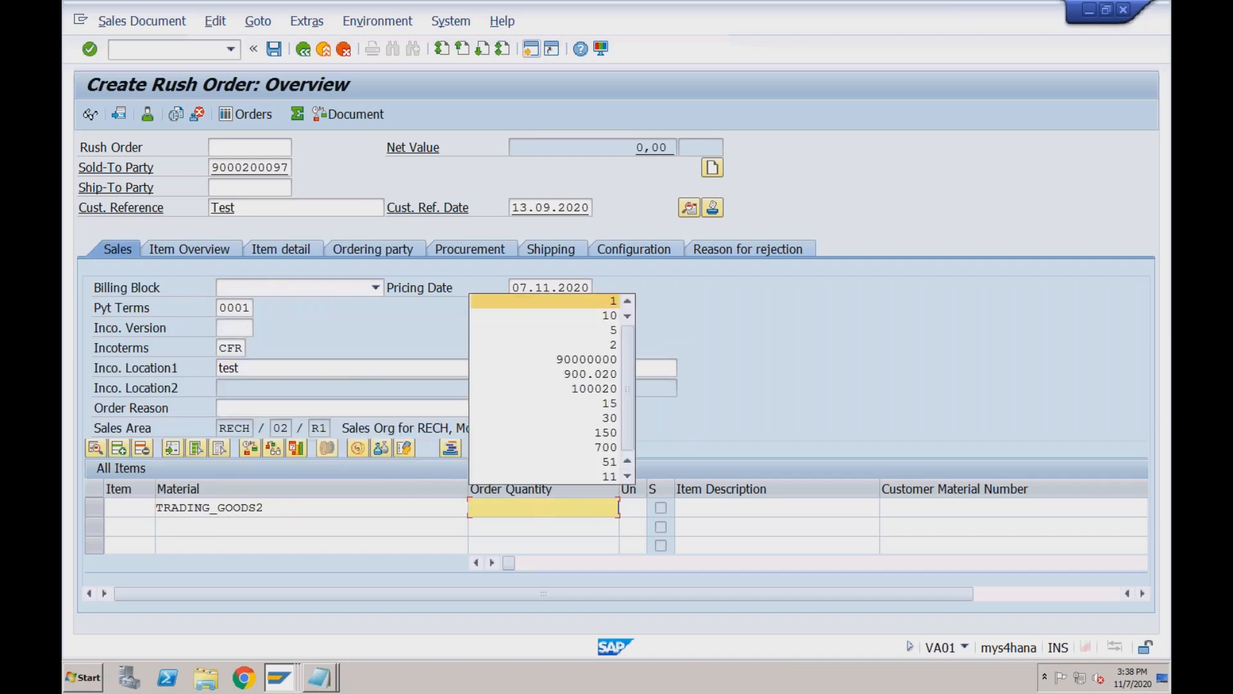
pyautogui.press('Tab')
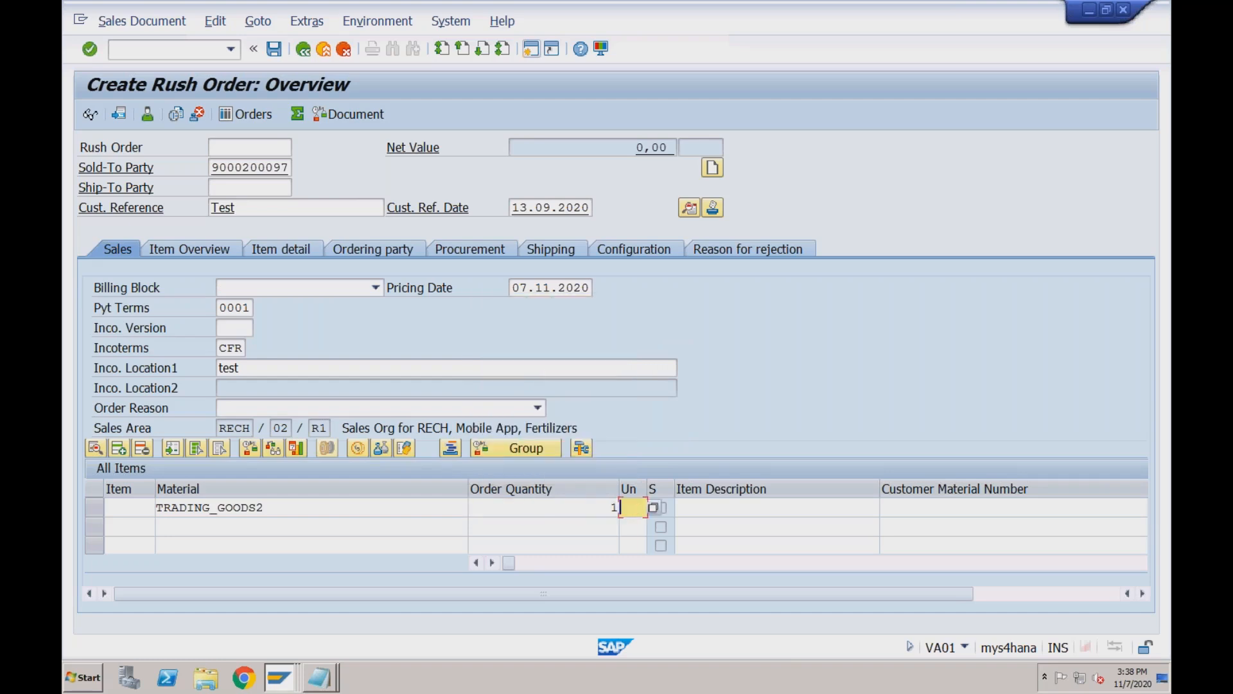
pyautogui.press('Return')
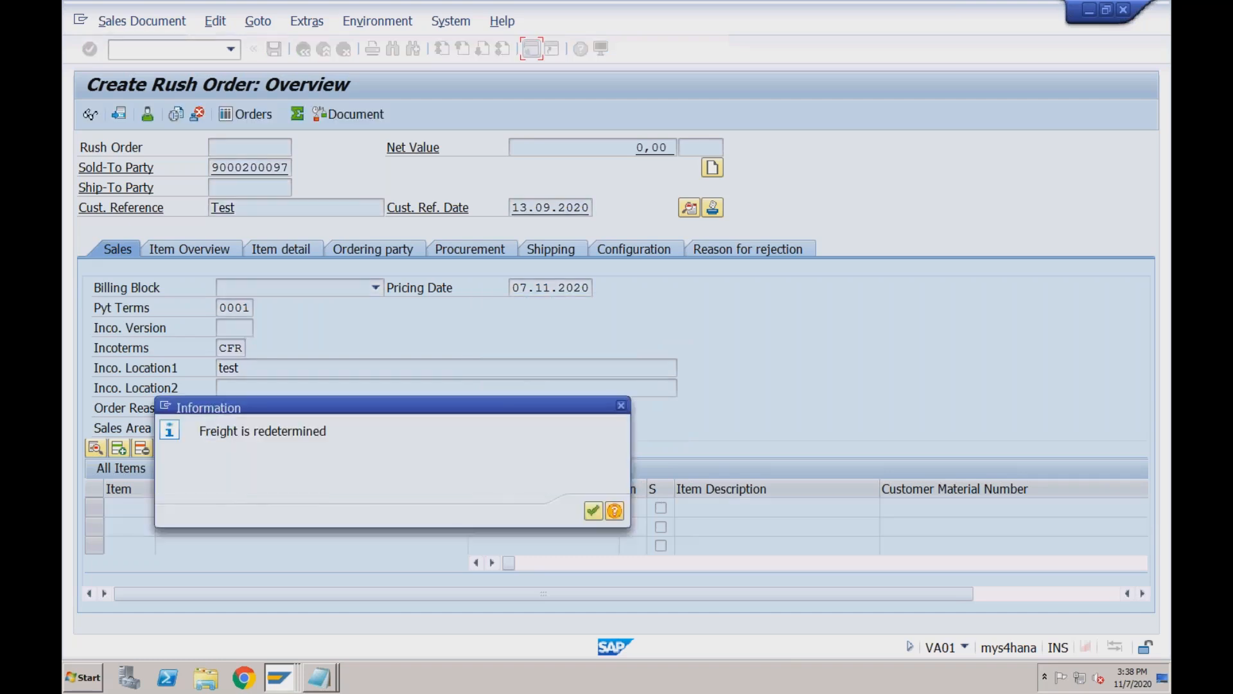
pyautogui.click(594, 512)
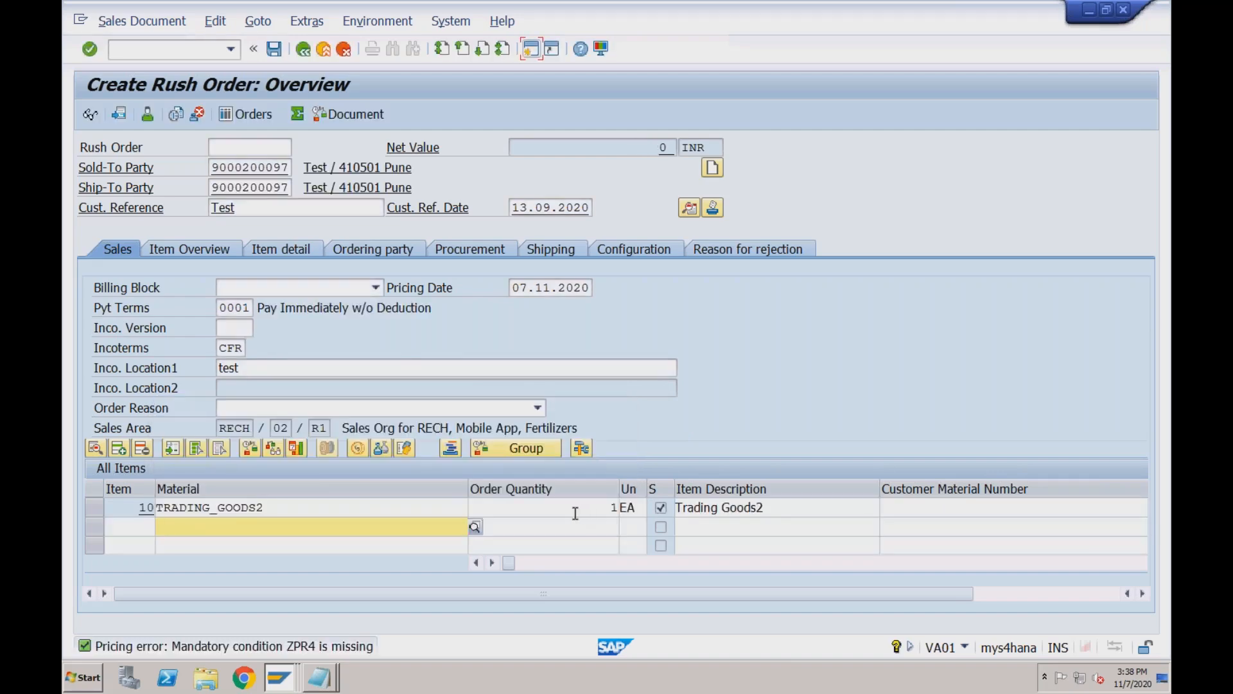
# Set item 10's plant to RC01 in the rush order.
pyautogui.click(575, 512)
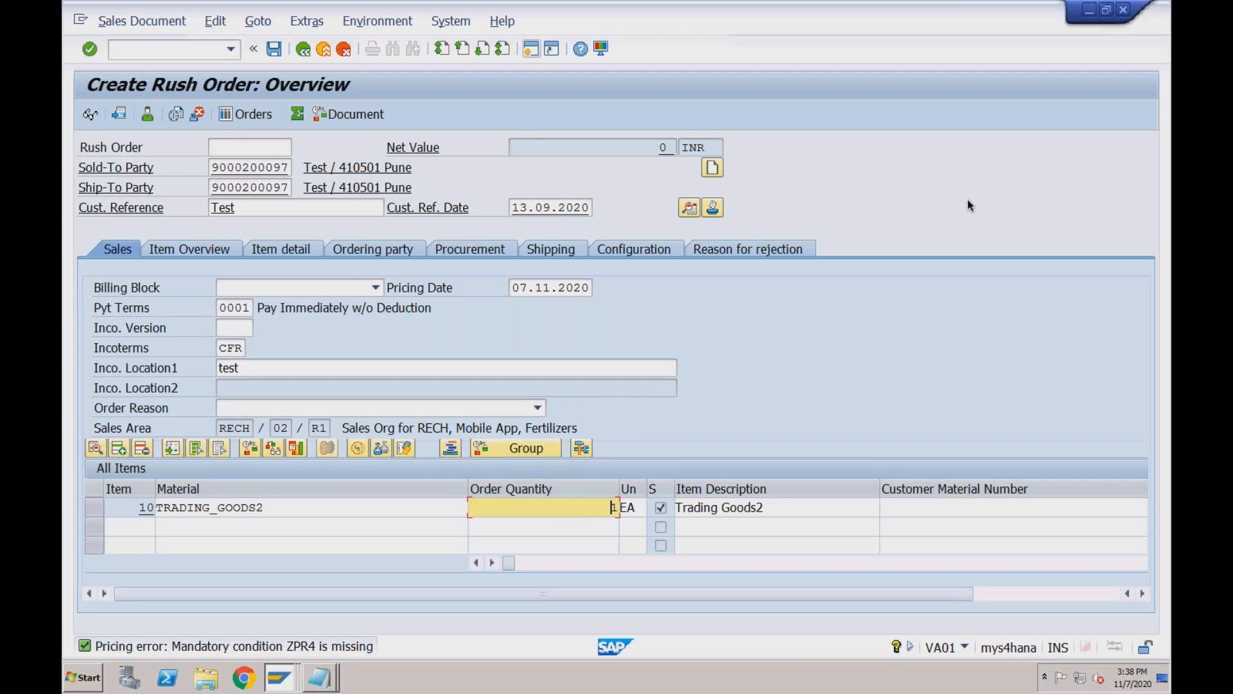
pyautogui.click(777, 508)
pyautogui.press('Tab')
pyautogui.press('Tab')
pyautogui.press('Tab')
pyautogui.press('Tab')
pyautogui.press('Tab')
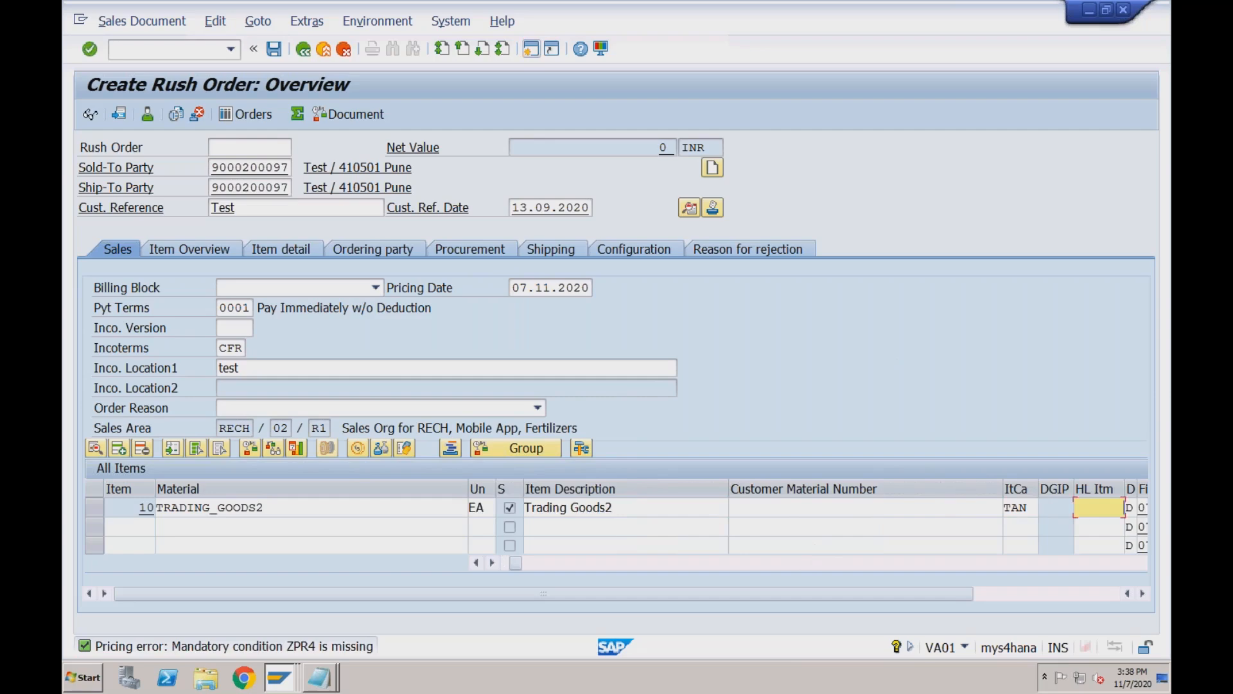
pyautogui.press('Tab')
pyautogui.write('RC01')
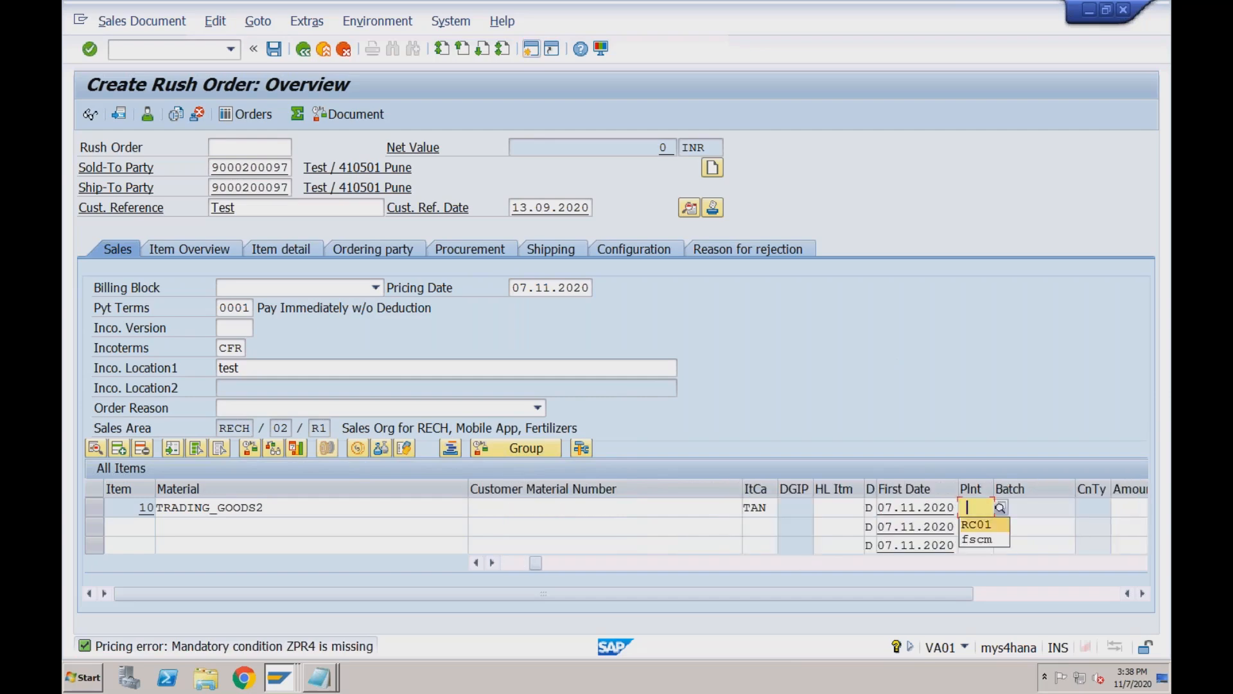
pyautogui.press('Return')
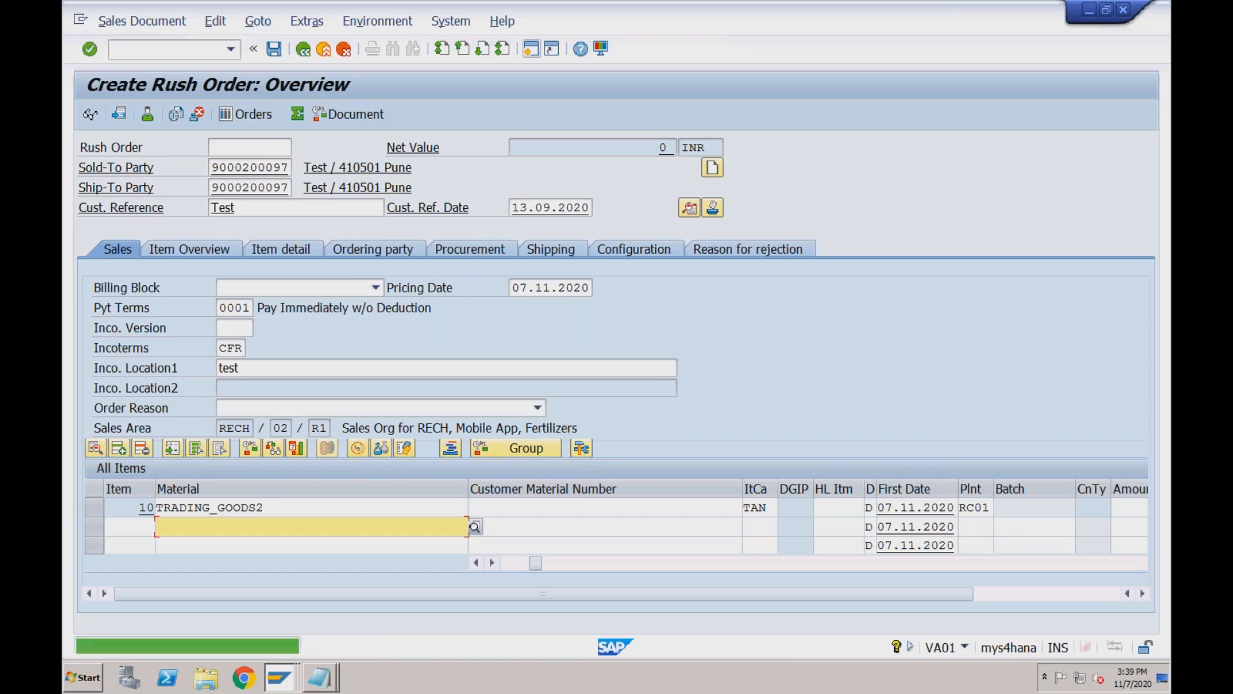
# Add a ZPR4 price condition of 2000 to item 10 and save rush order 1135.
pyautogui.doubleClick(392, 513)
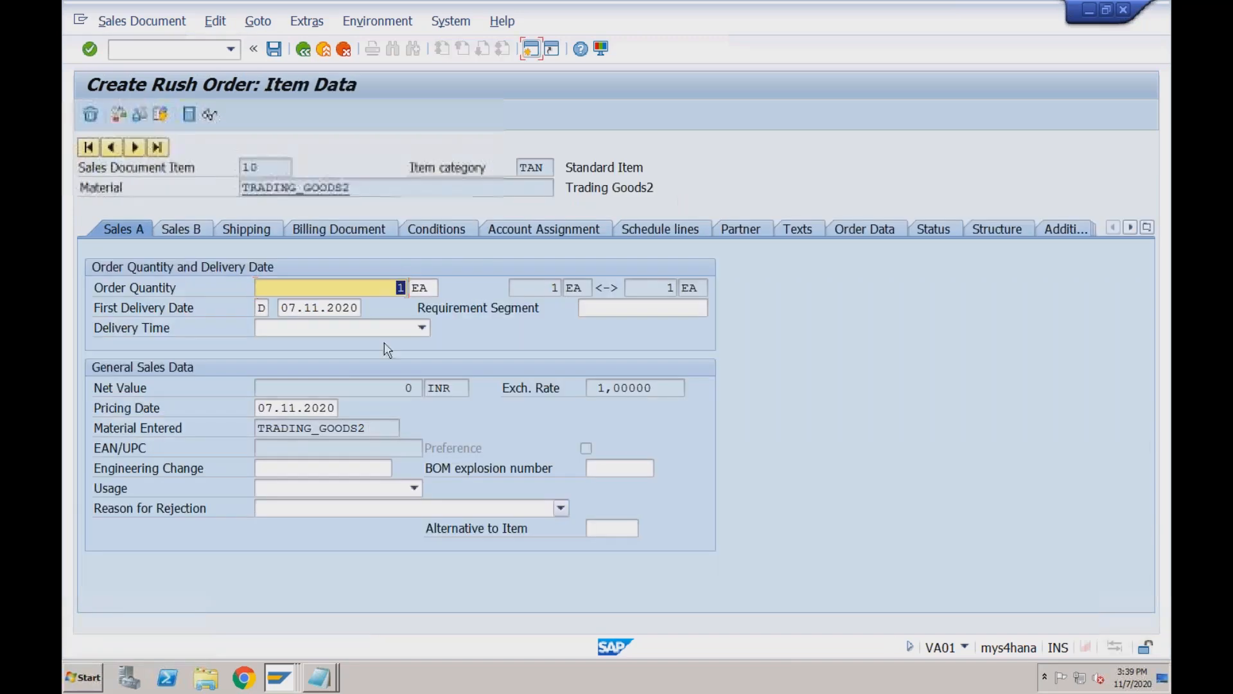
pyautogui.click(437, 229)
pyautogui.click(142, 502)
pyautogui.press('Tab')
pyautogui.press('space')
pyautogui.press('Down')
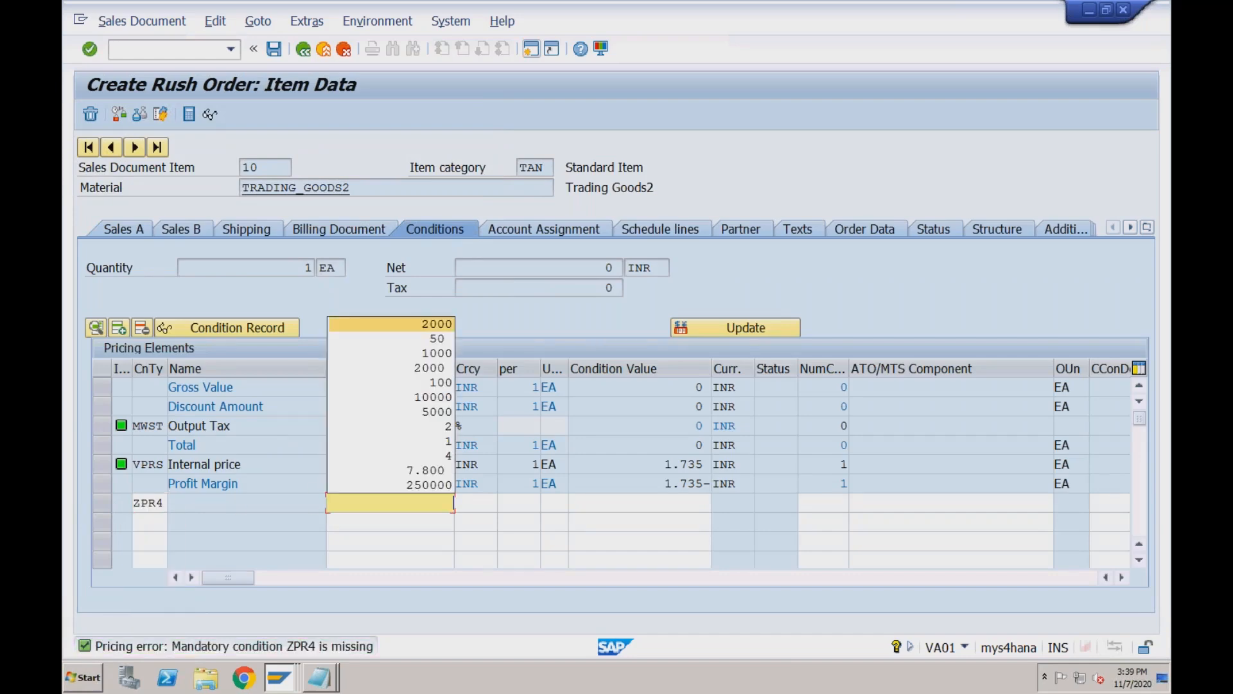
pyautogui.press('Return')
pyautogui.press('Return')
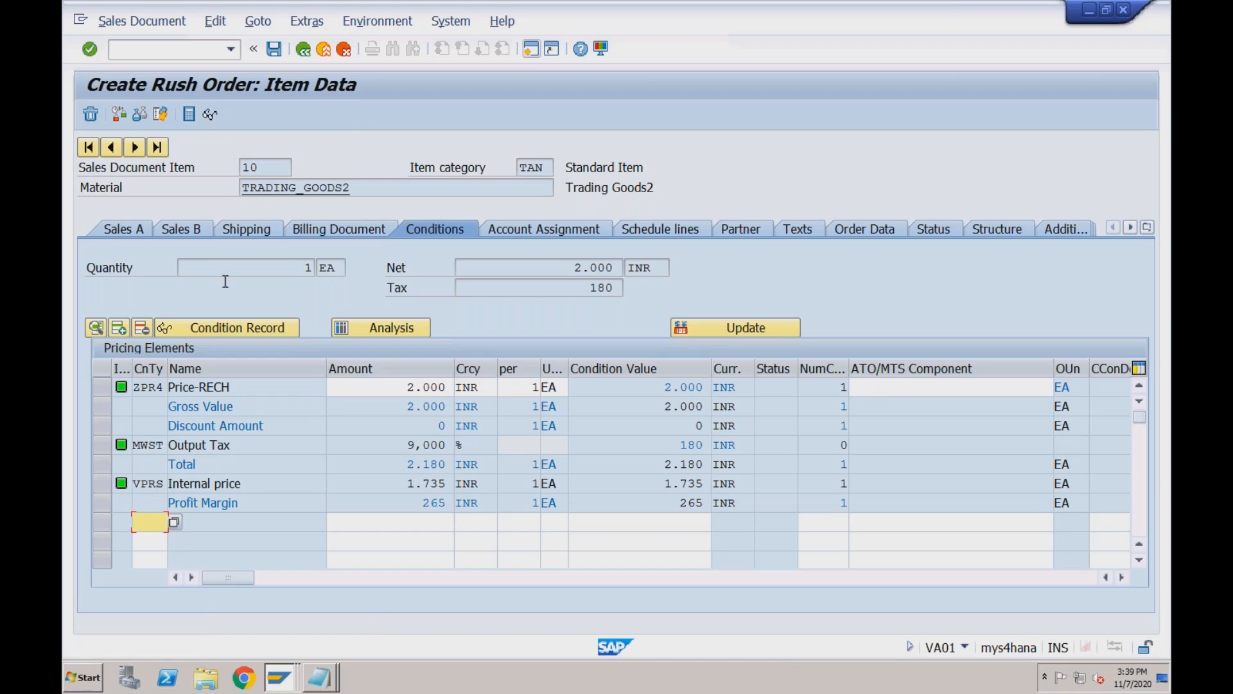
pyautogui.click(303, 53)
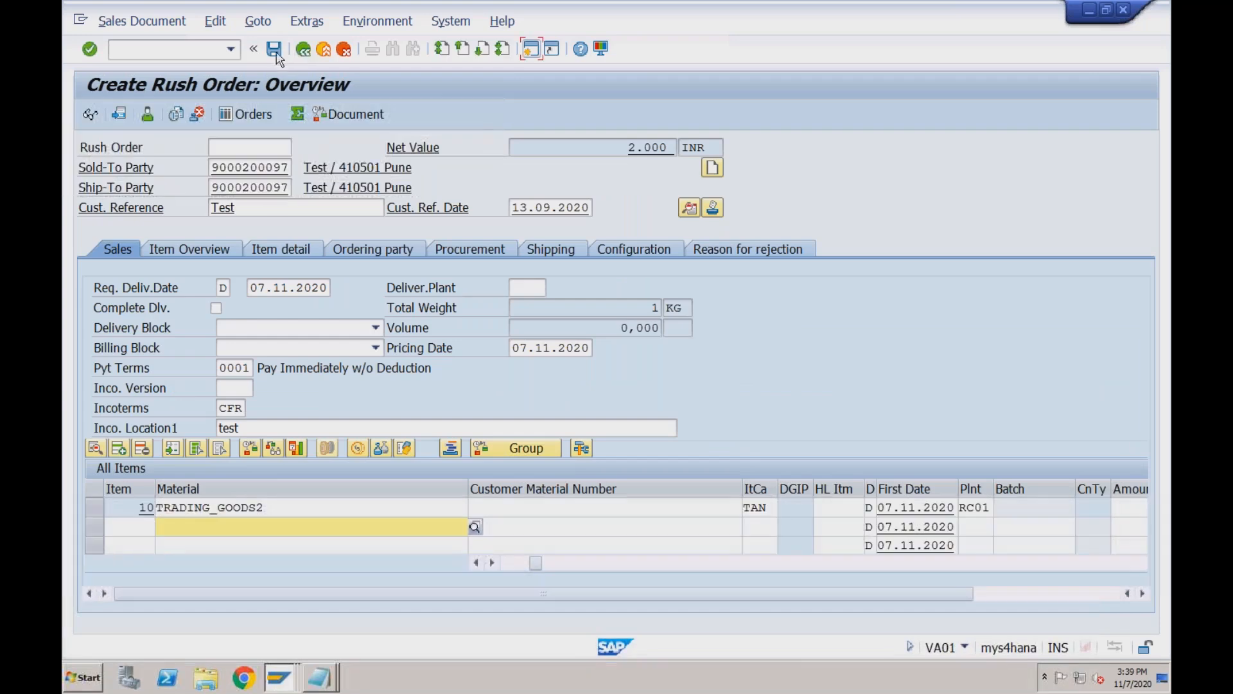
pyautogui.click(274, 48)
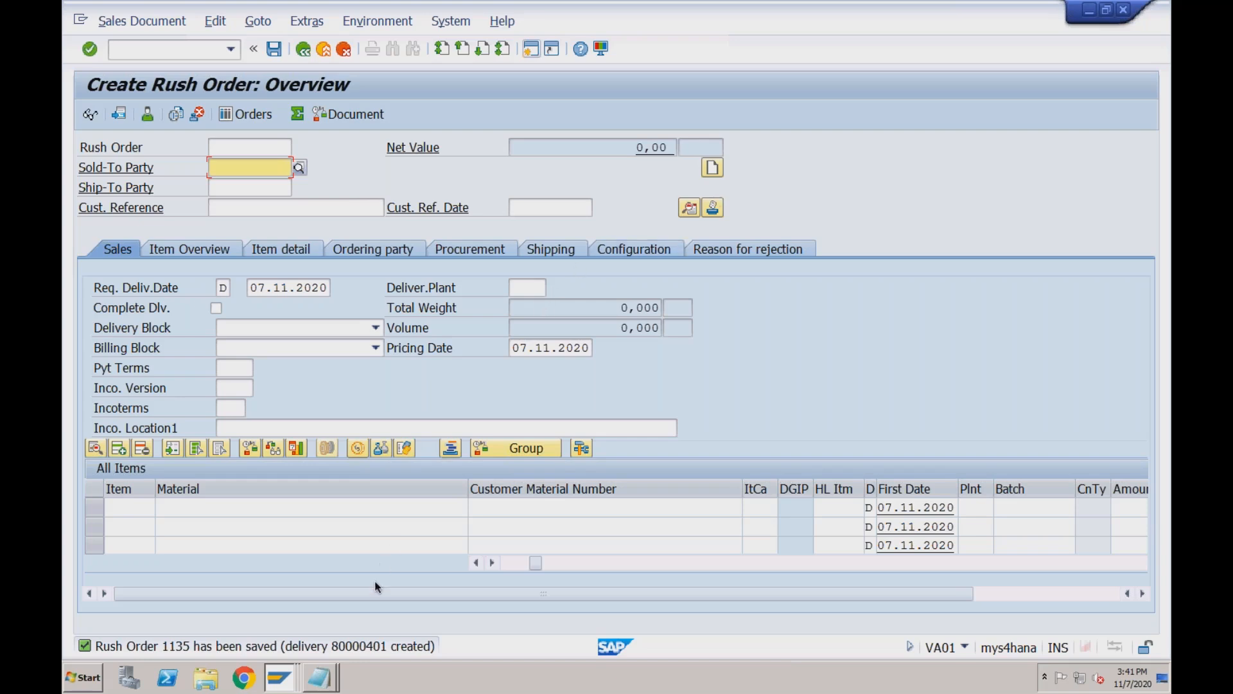
# Run /nvl01n to create an outbound delivery for rush order 1135.
pyautogui.click(199, 54)
pyautogui.write('/n')
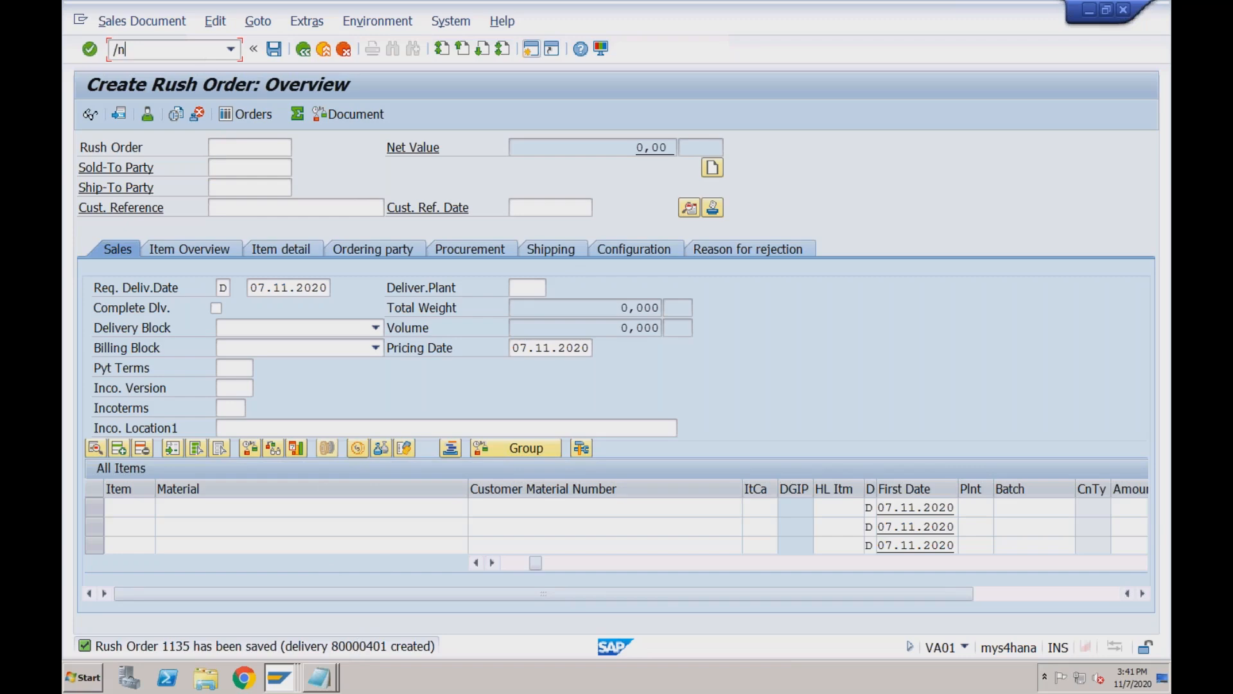
pyautogui.write('vl01n')
pyautogui.press('Return')
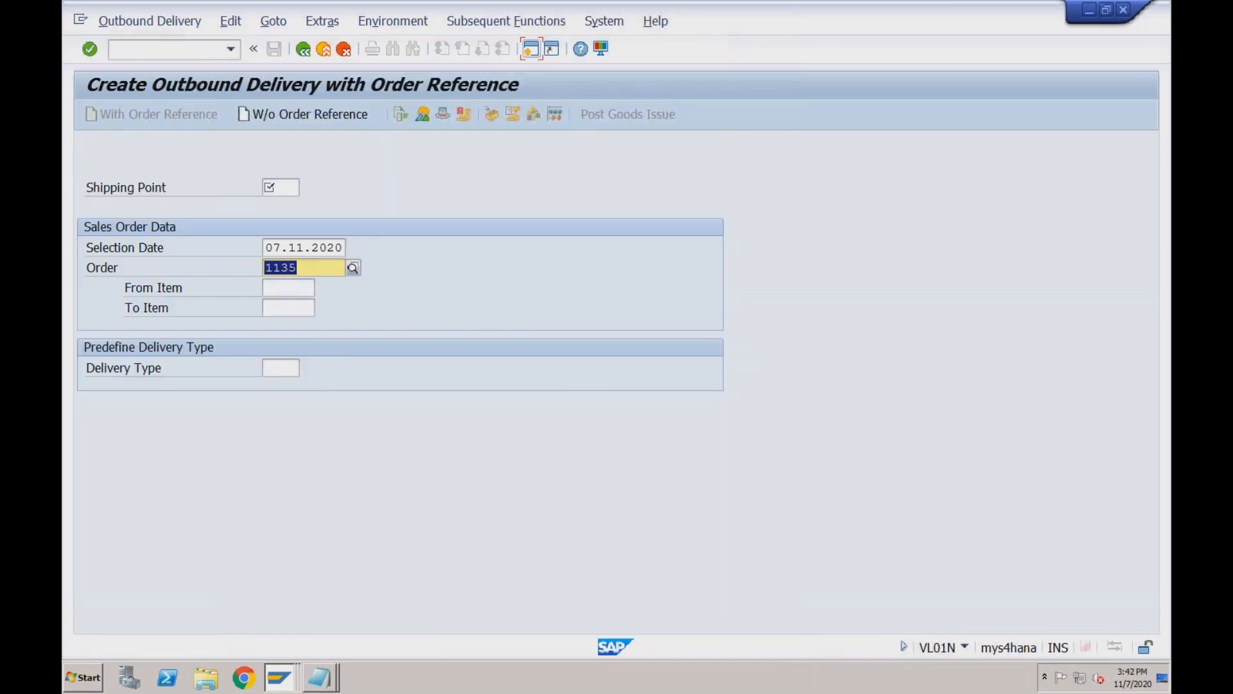
pyautogui.click(270, 187)
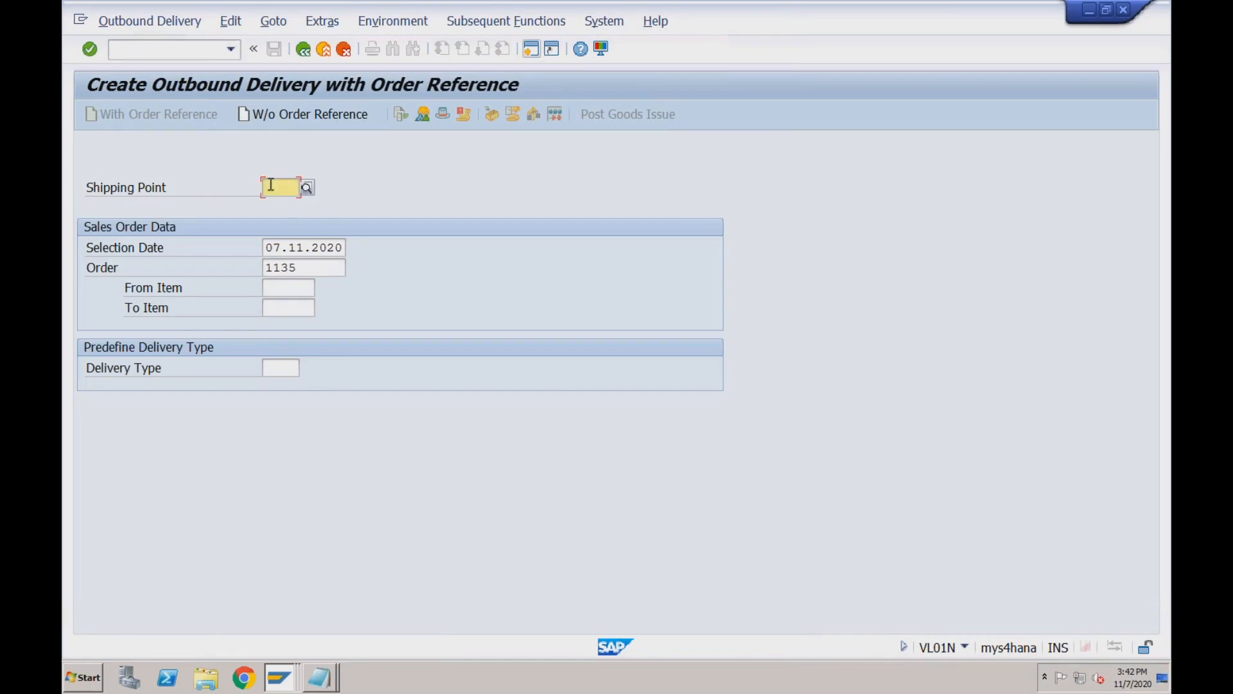
pyautogui.click(271, 184)
pyautogui.click(184, 58)
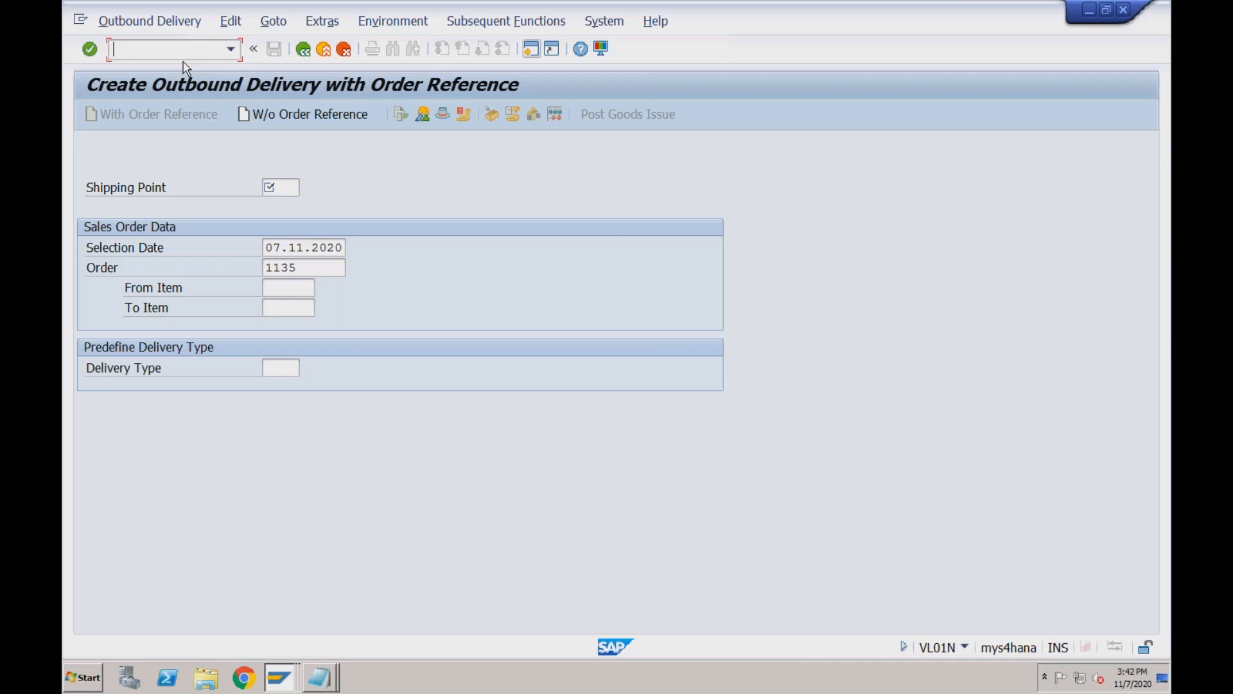
# In VL02N, give delivery 80000401 storage location s001 and picked quantity 1, then post goods issue.
pyautogui.write('/nvl02n')
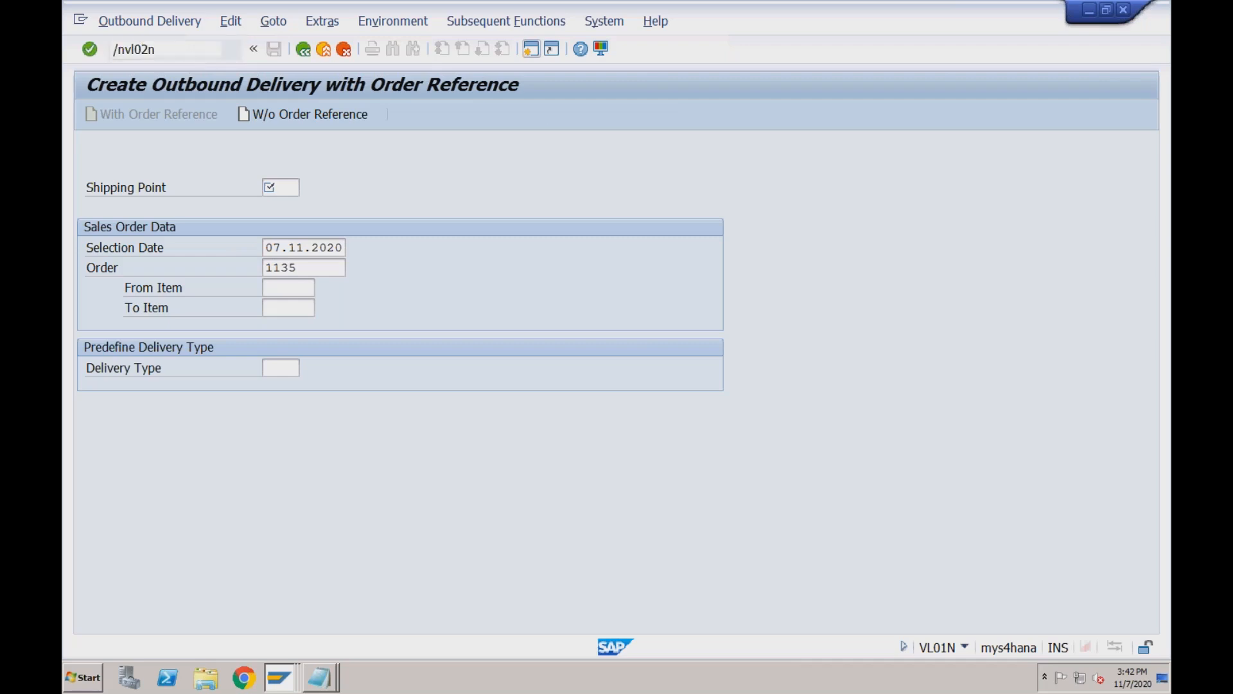
pyautogui.press('Return')
pyautogui.press('Return')
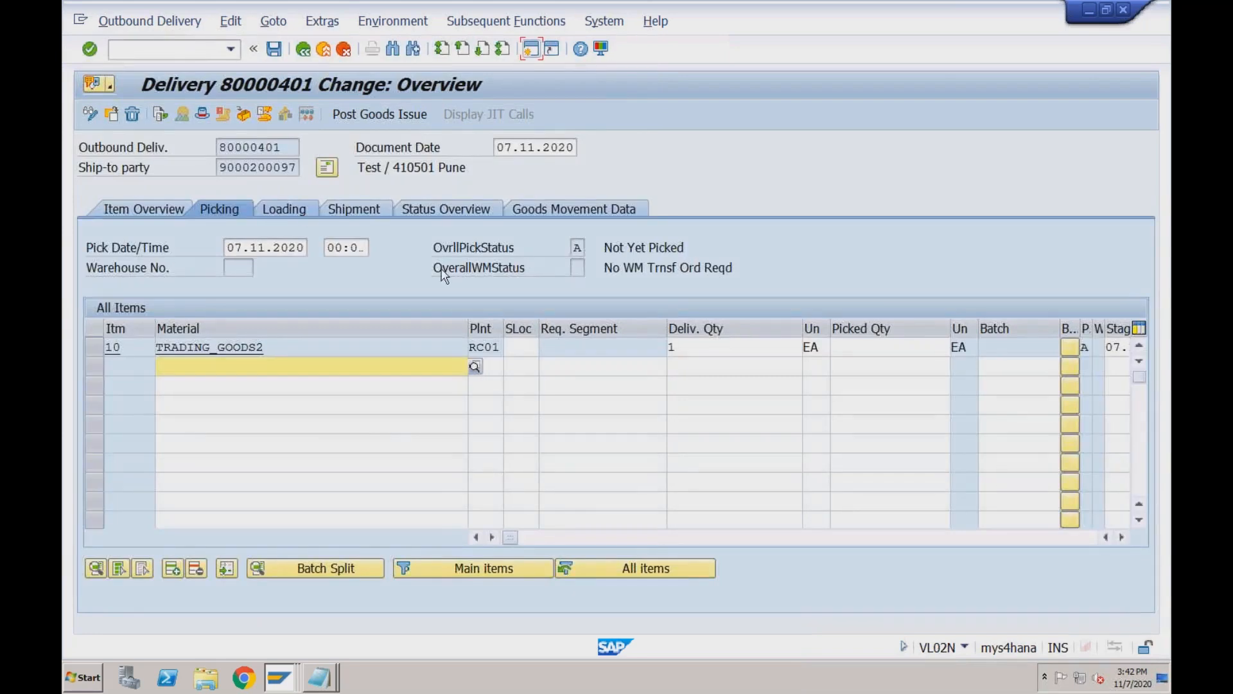
pyautogui.click(519, 346)
pyautogui.write('s001')
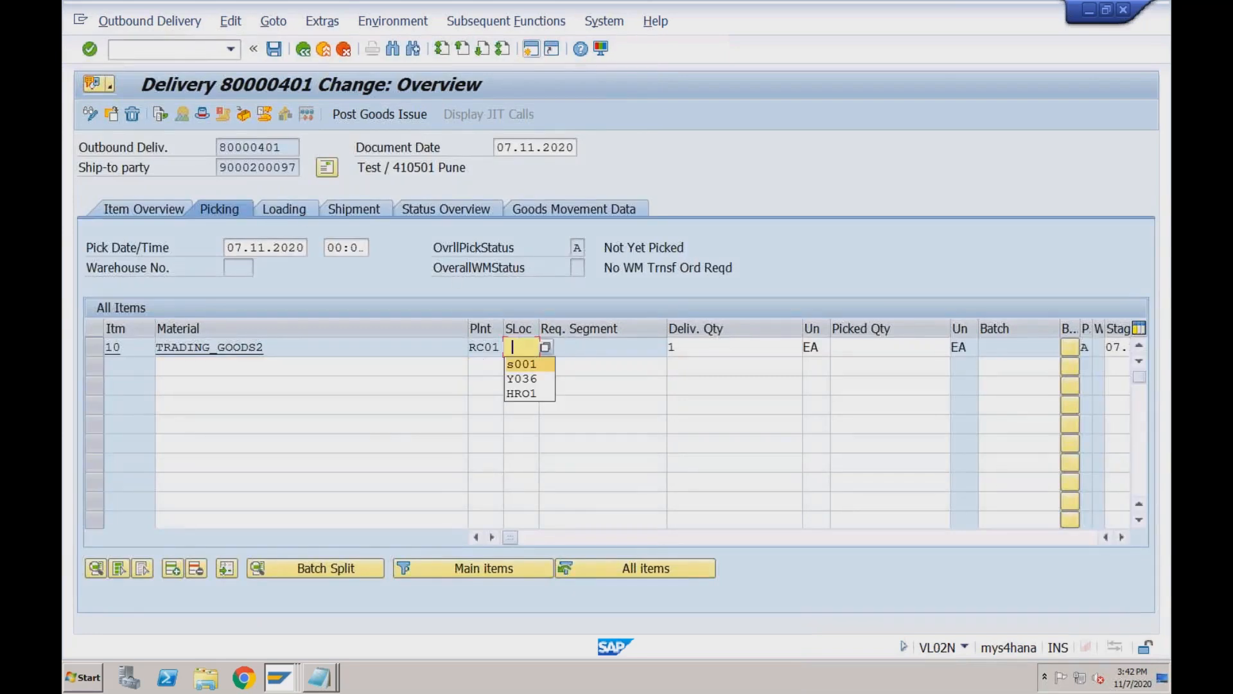
pyautogui.press('Tab')
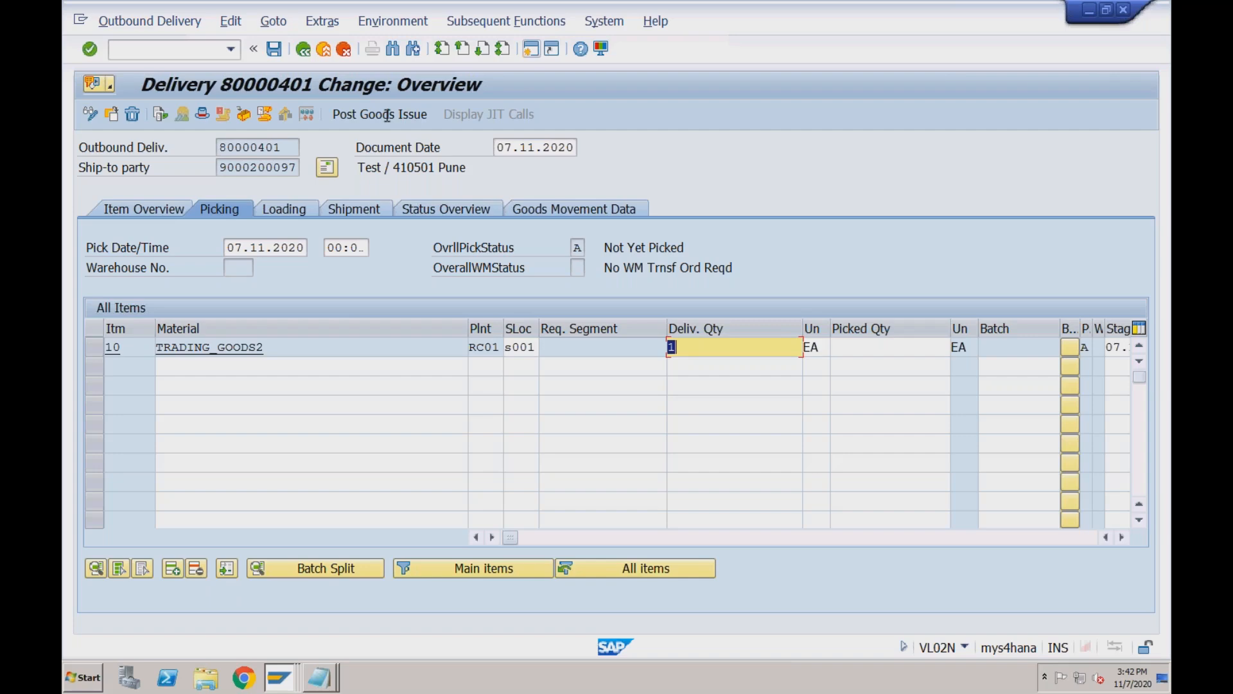
pyautogui.press('Tab')
pyautogui.press('Tab')
pyautogui.write('1')
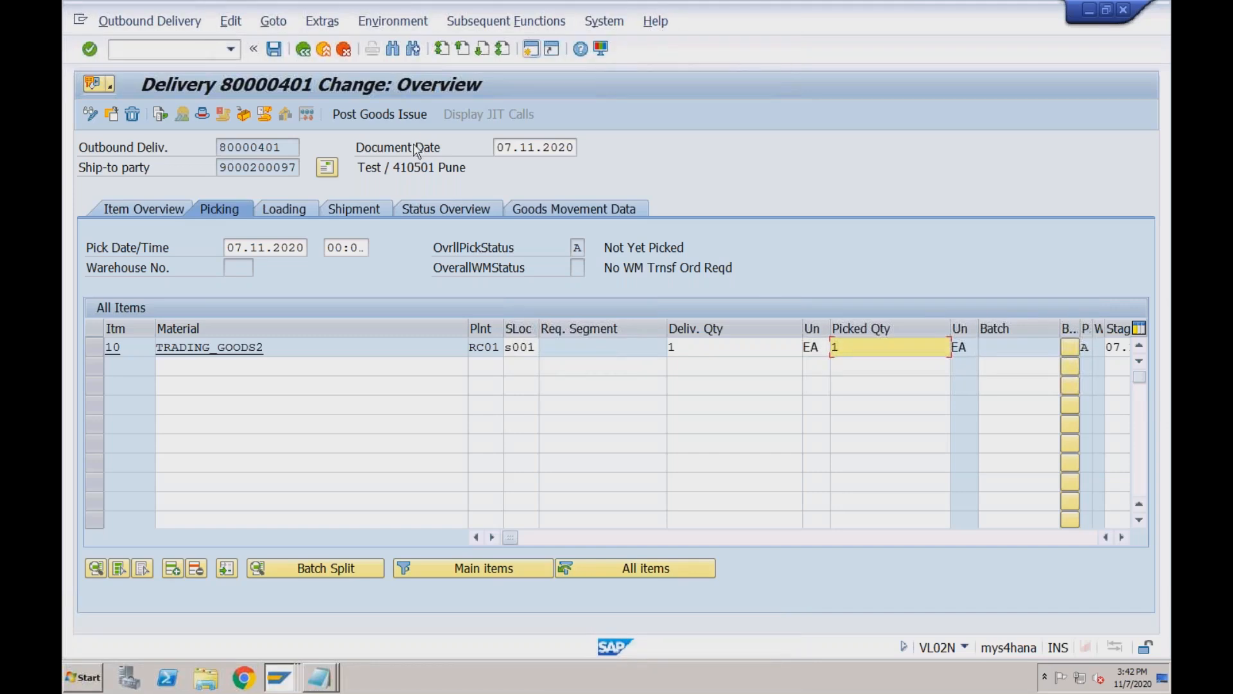
pyautogui.click(403, 117)
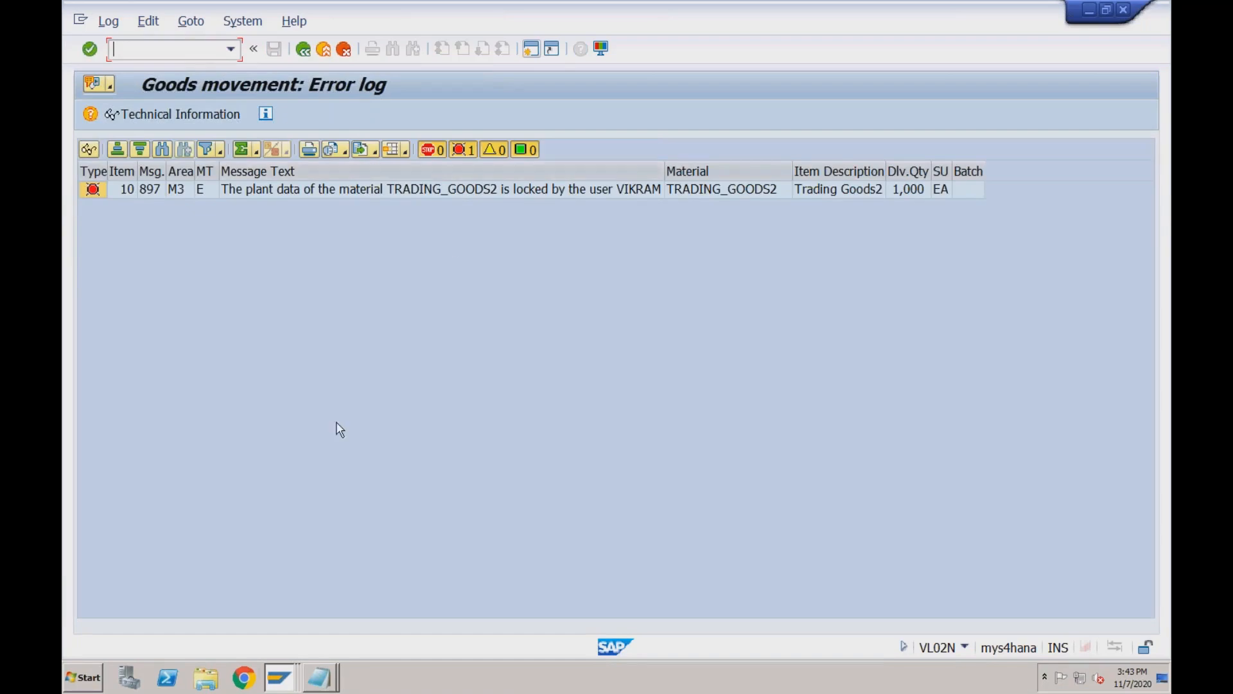
# Switch to the TRADING_GOODS2 Change Material session and exit it to release the lock.
pyautogui.click(280, 680)
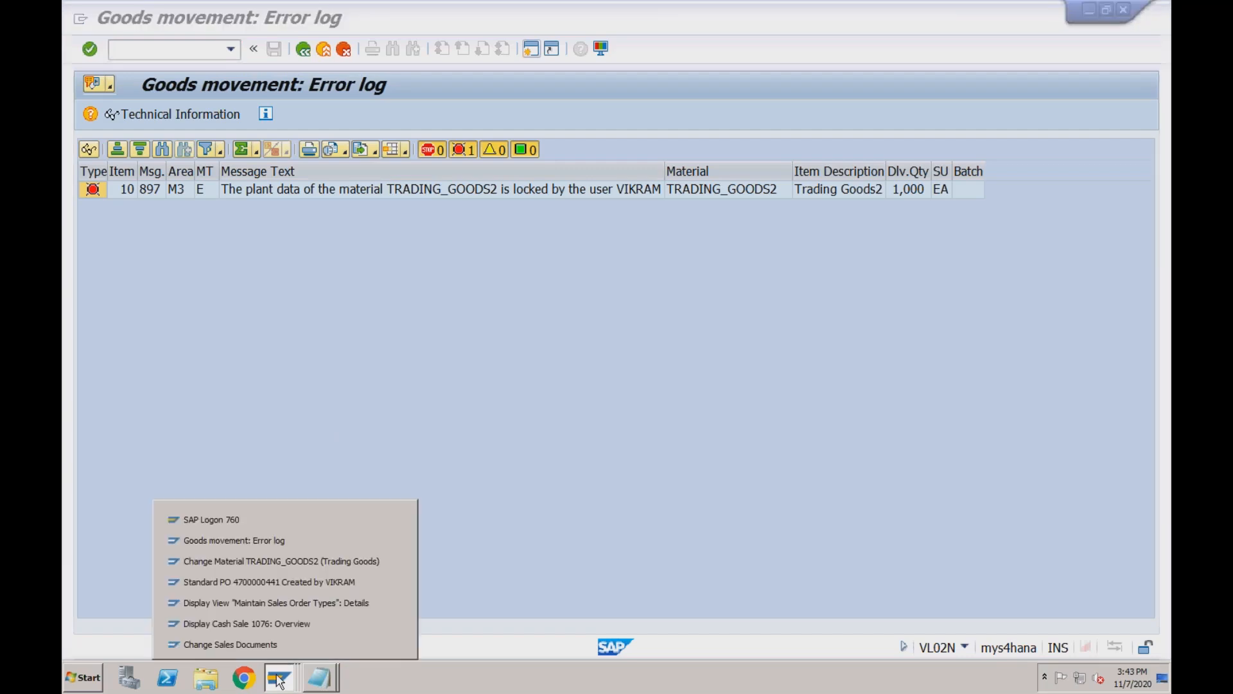
pyautogui.click(295, 563)
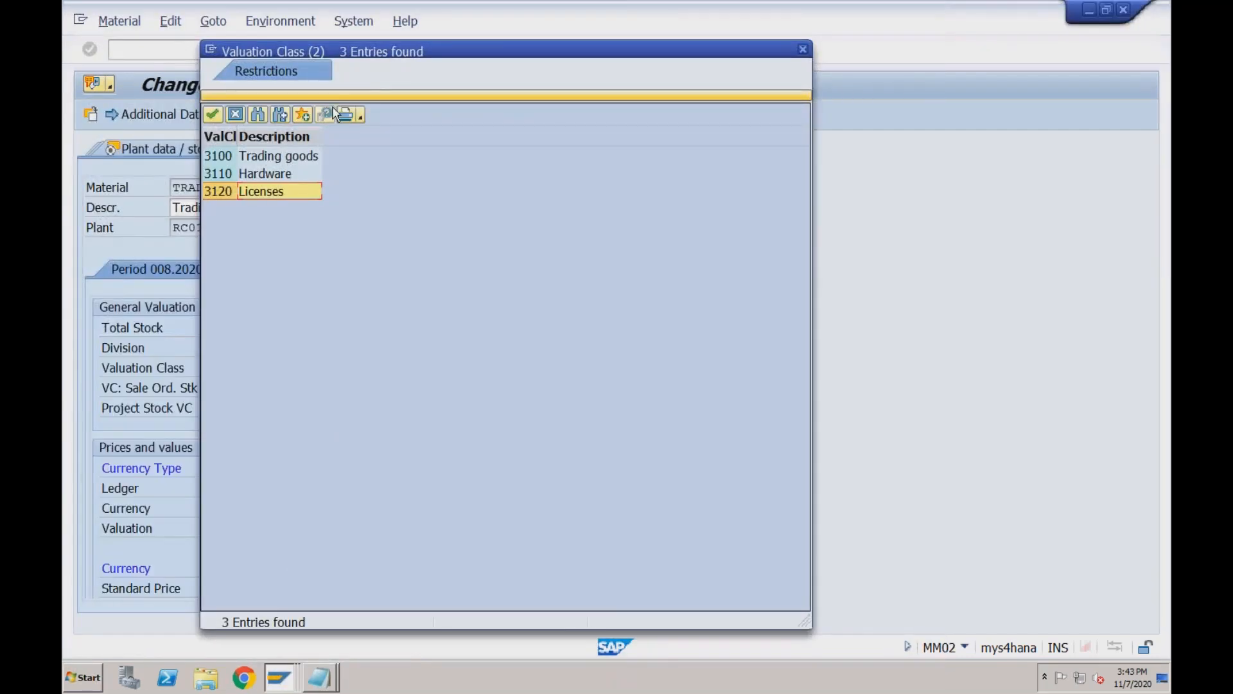
pyautogui.click(235, 115)
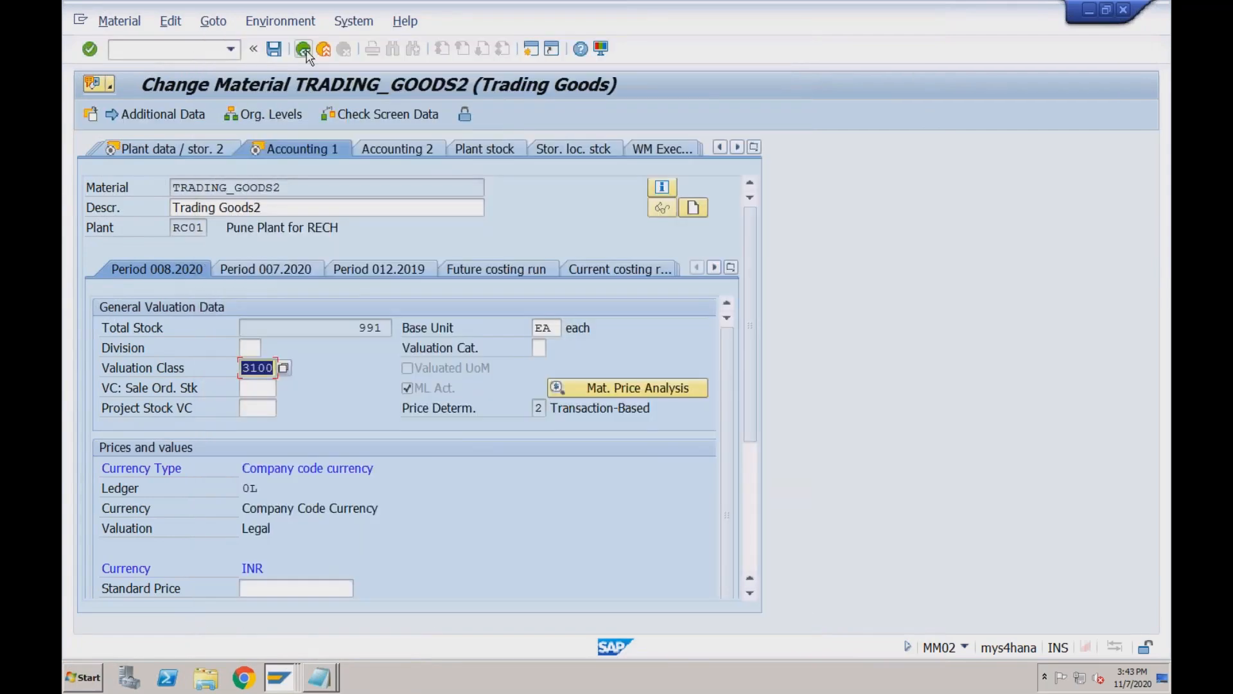
pyautogui.click(324, 51)
pyautogui.click(325, 51)
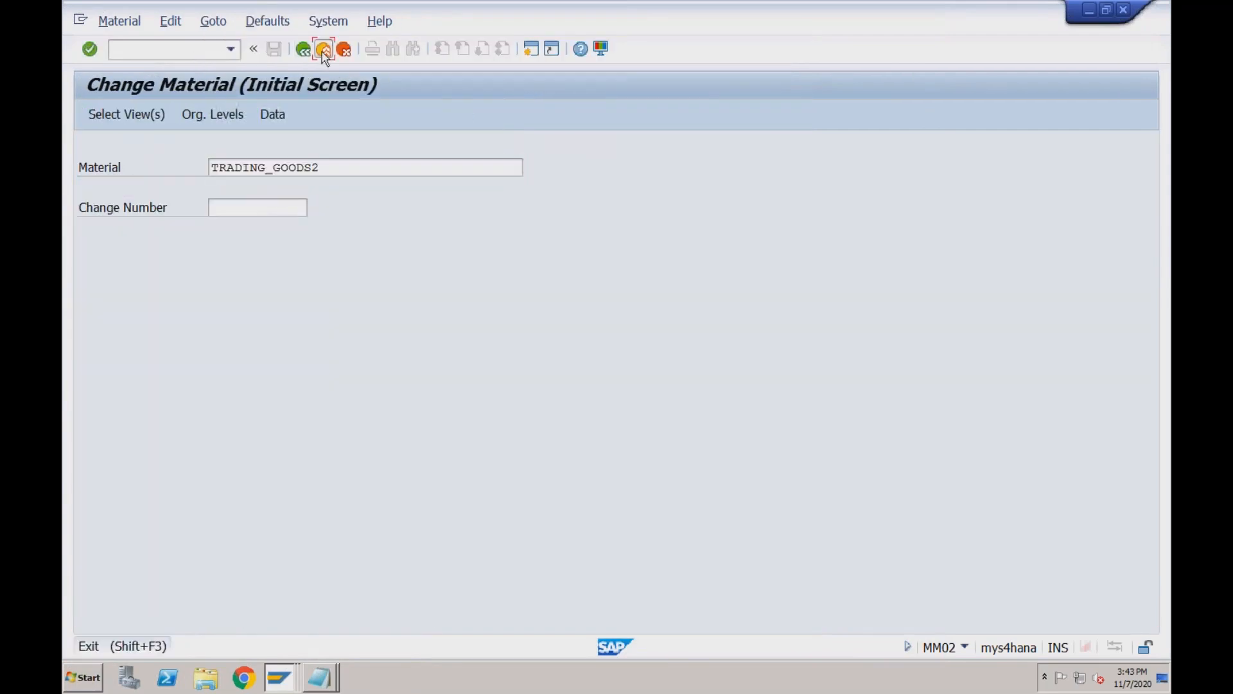
pyautogui.click(280, 678)
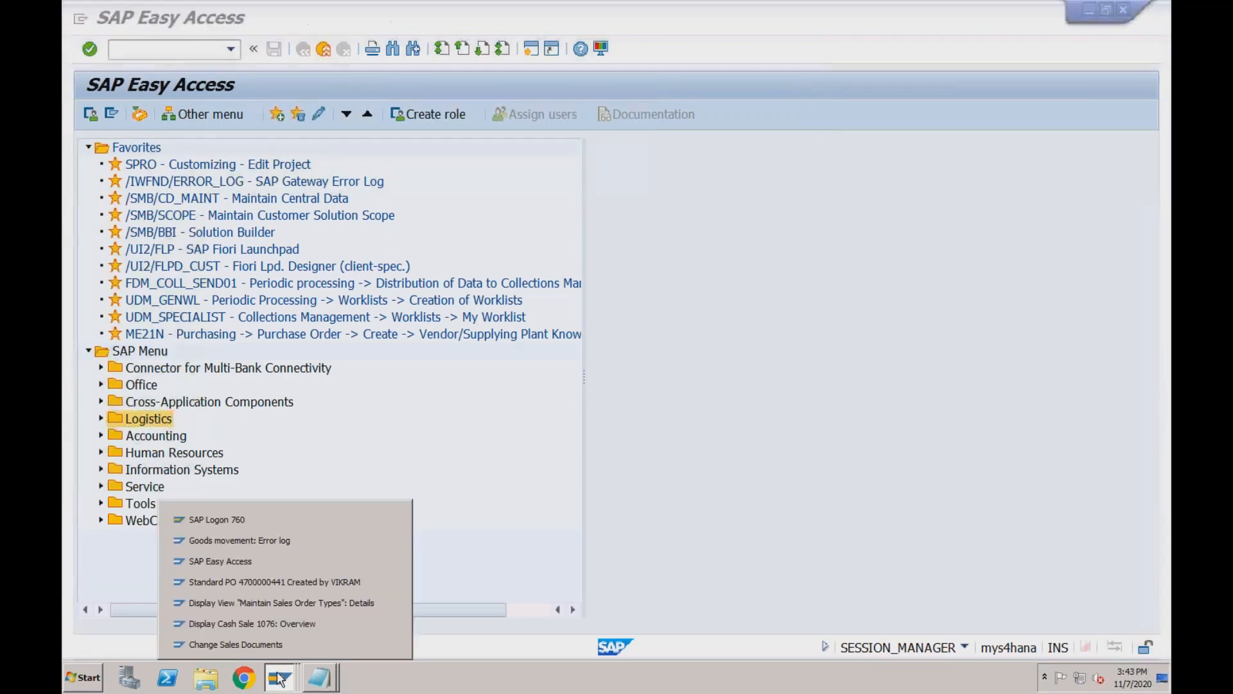
# Return to delivery 80000401 from the error log and retry Post Goods Issue.
pyautogui.click(297, 541)
pyautogui.click(303, 51)
pyautogui.click(347, 115)
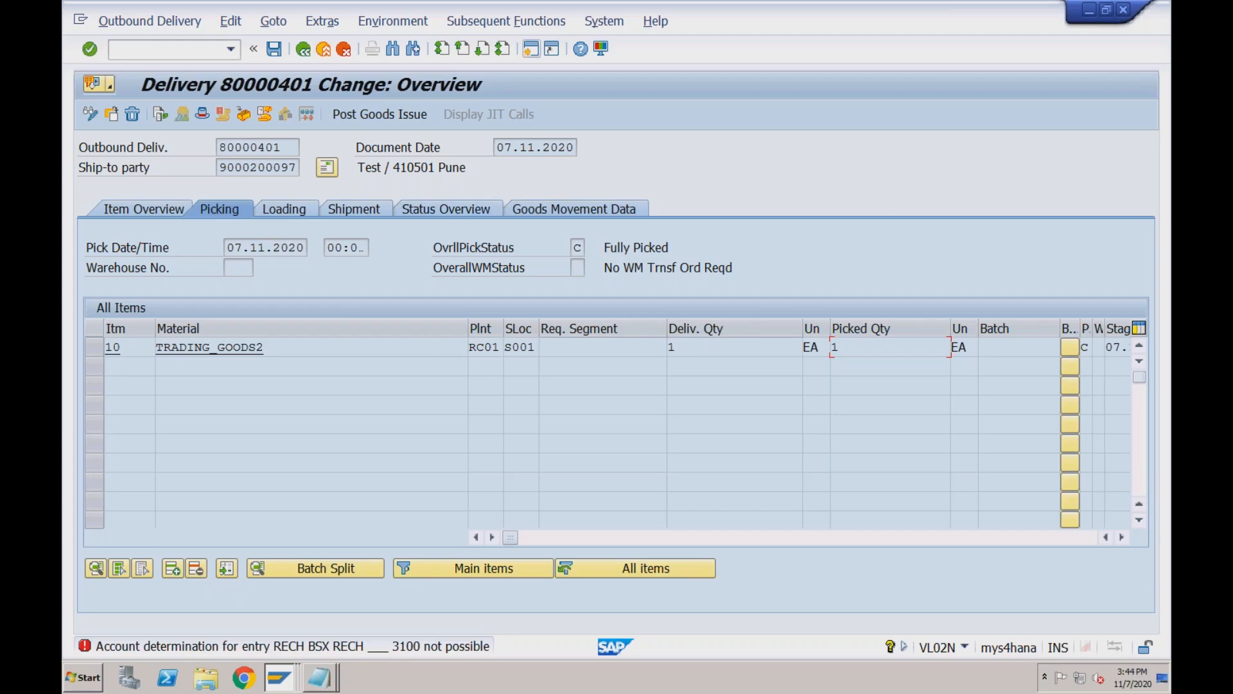
pyautogui.press('super+Tab')
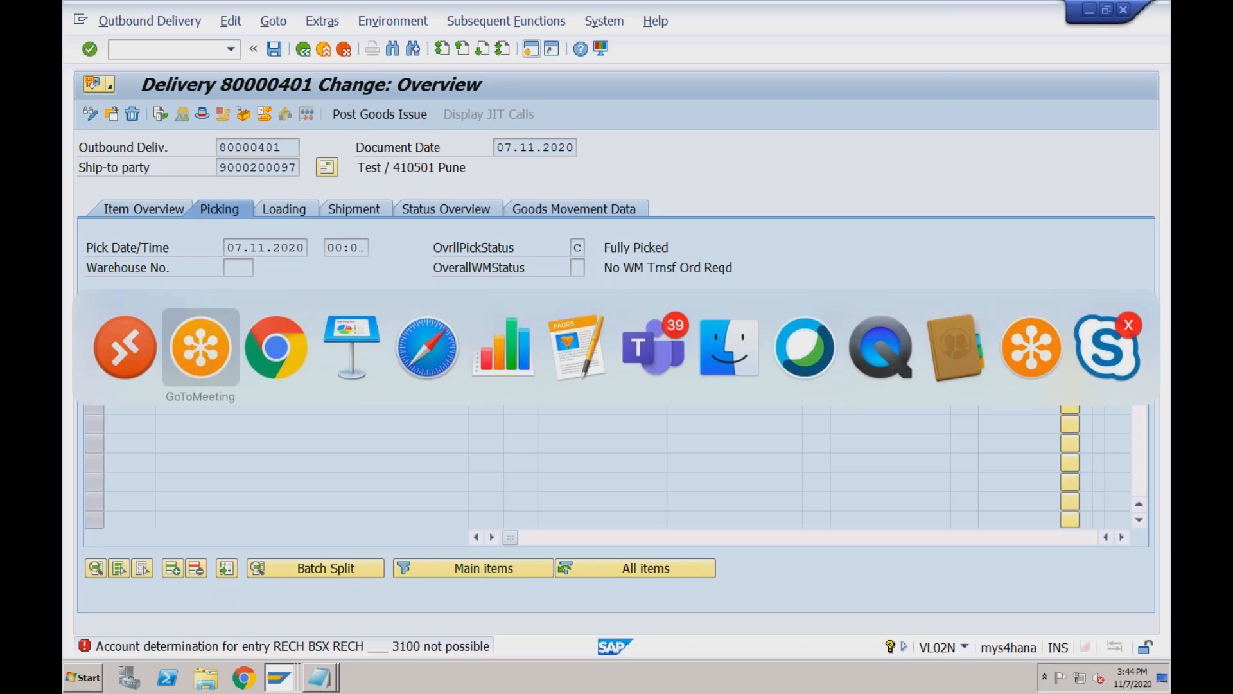
pyautogui.press('super+Tab')
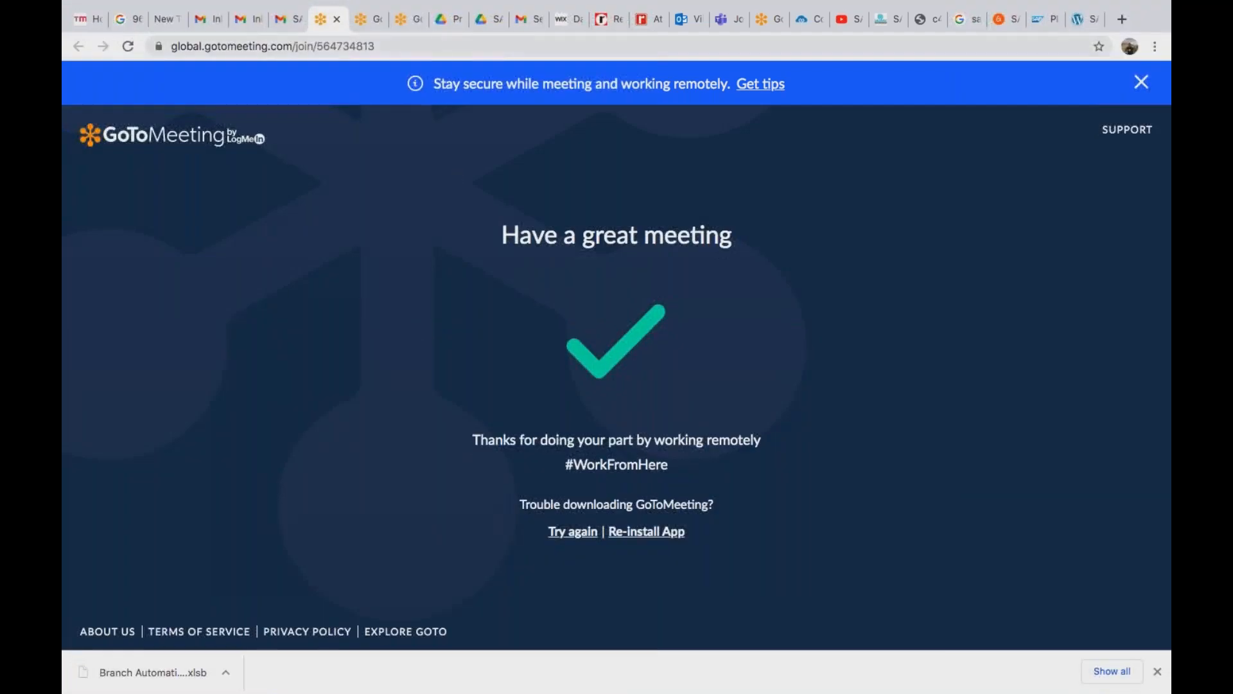
# Show the Drive preview of 1IU_S4HANA1909_BPD_EN_GB.docx scrolled back to page 1.
pyautogui.click(450, 24)
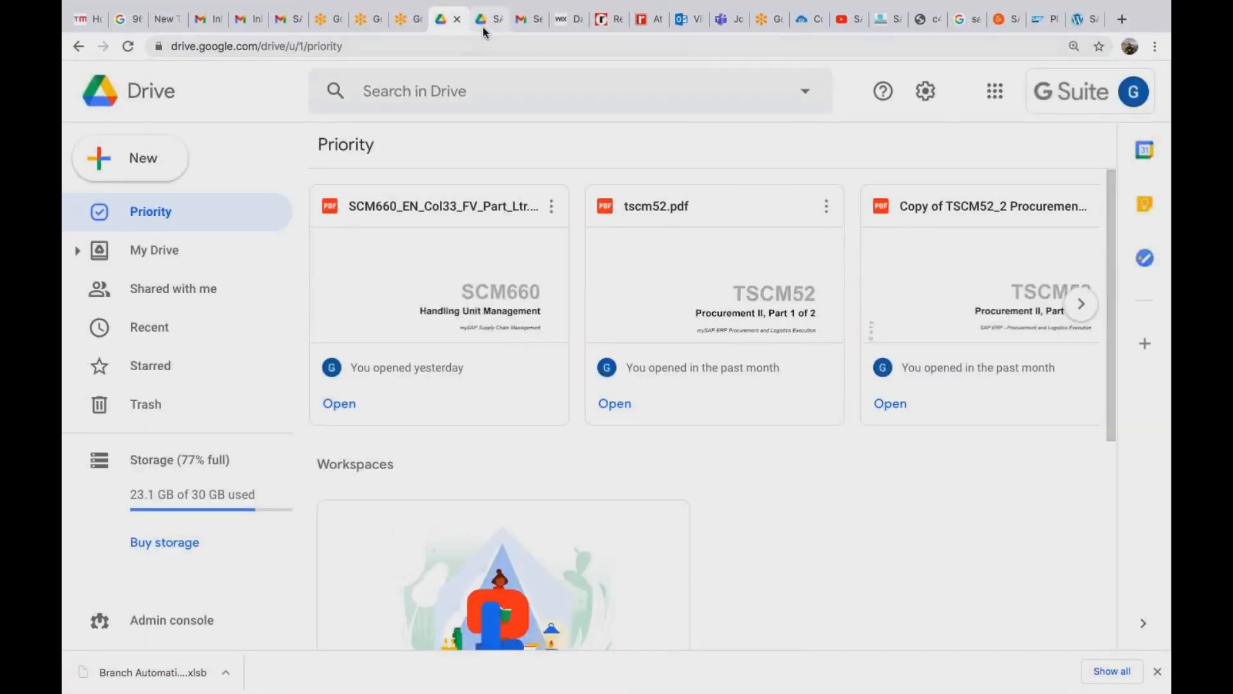
pyautogui.click(485, 29)
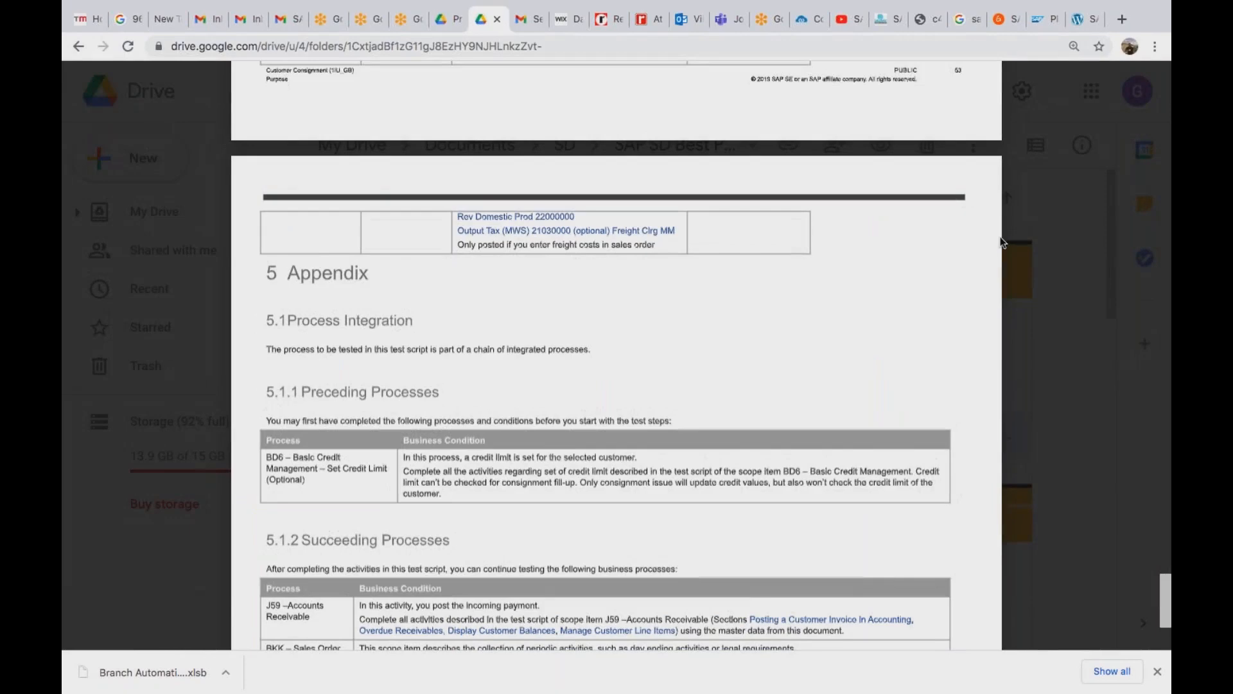
pyautogui.scroll(5, 1164, 602)
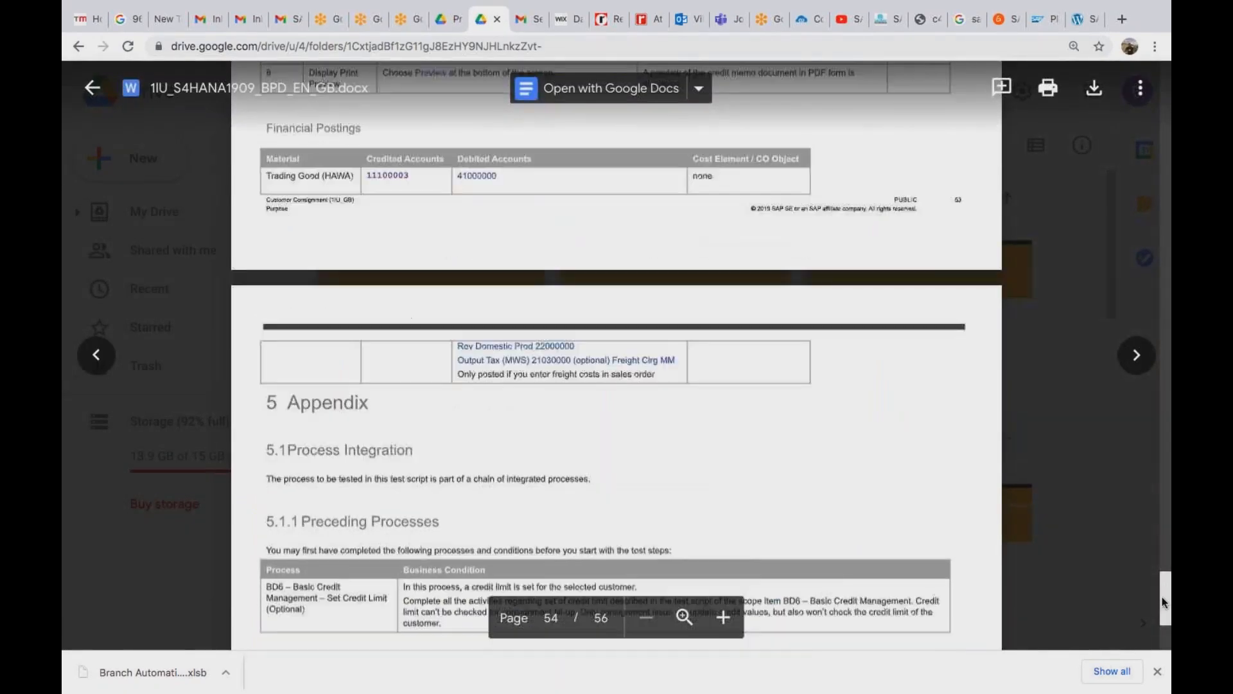
pyautogui.moveTo(1164, 603); pyautogui.dragTo(1166, 351)
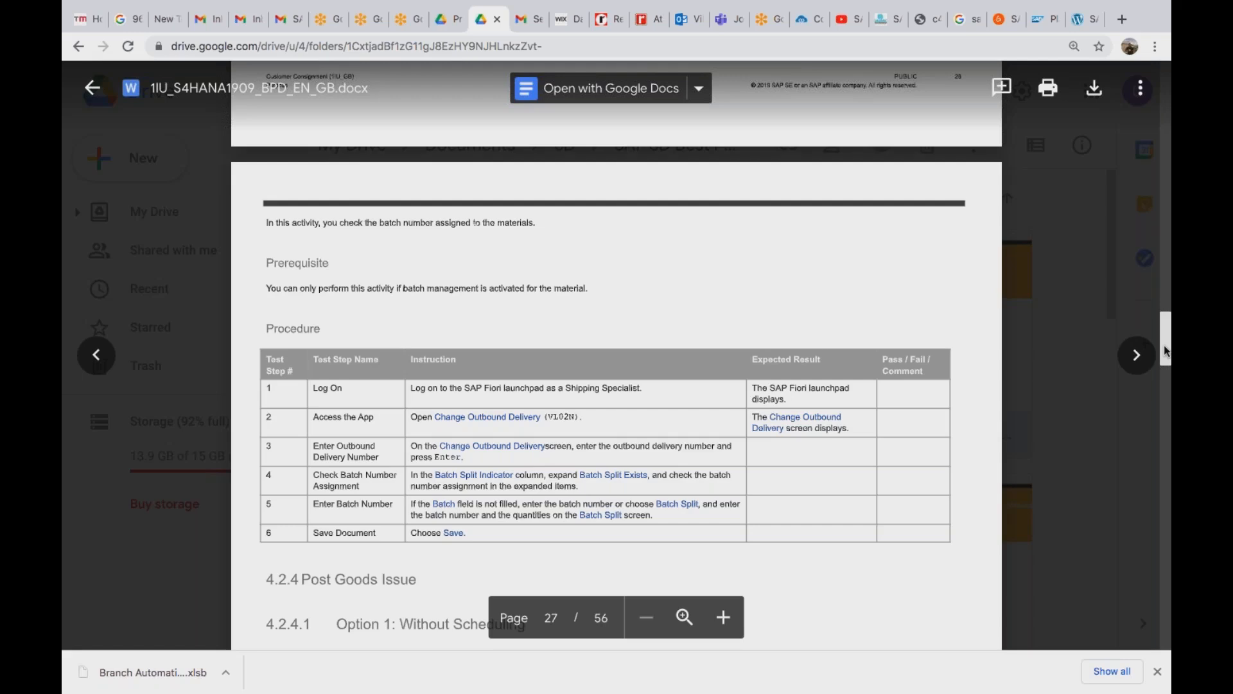
pyautogui.click(1162, 231)
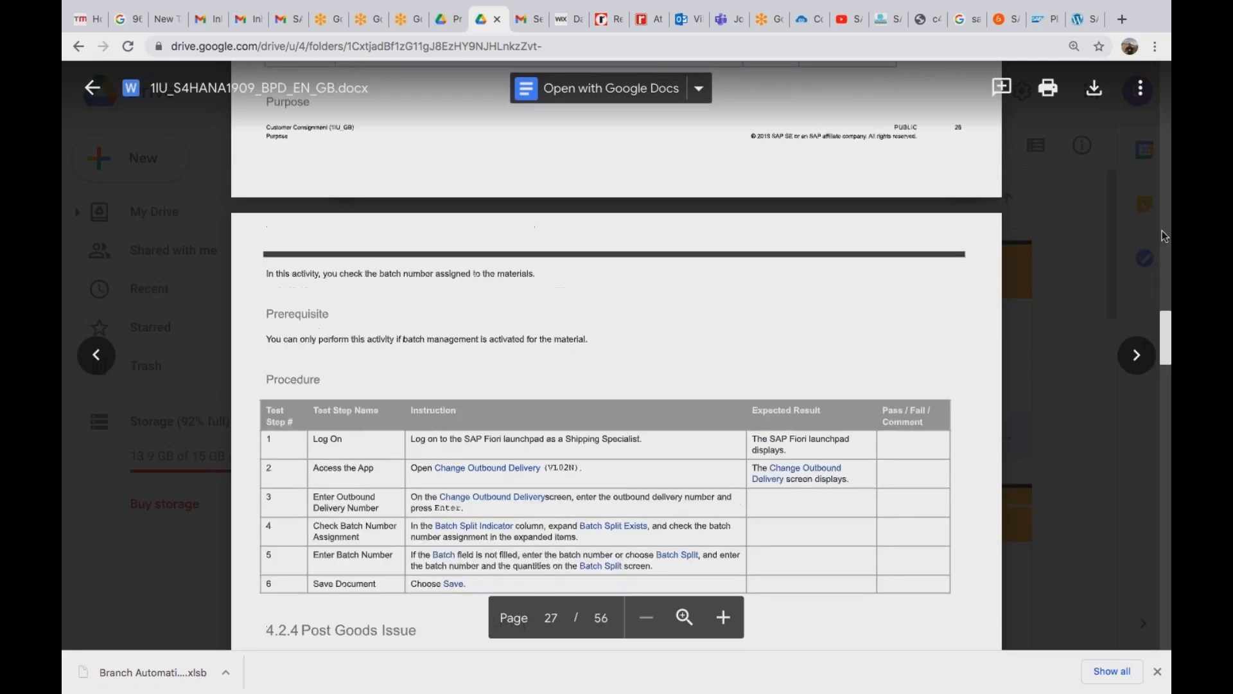
pyautogui.moveTo(1165, 324); pyautogui.dragTo(1164, 77)
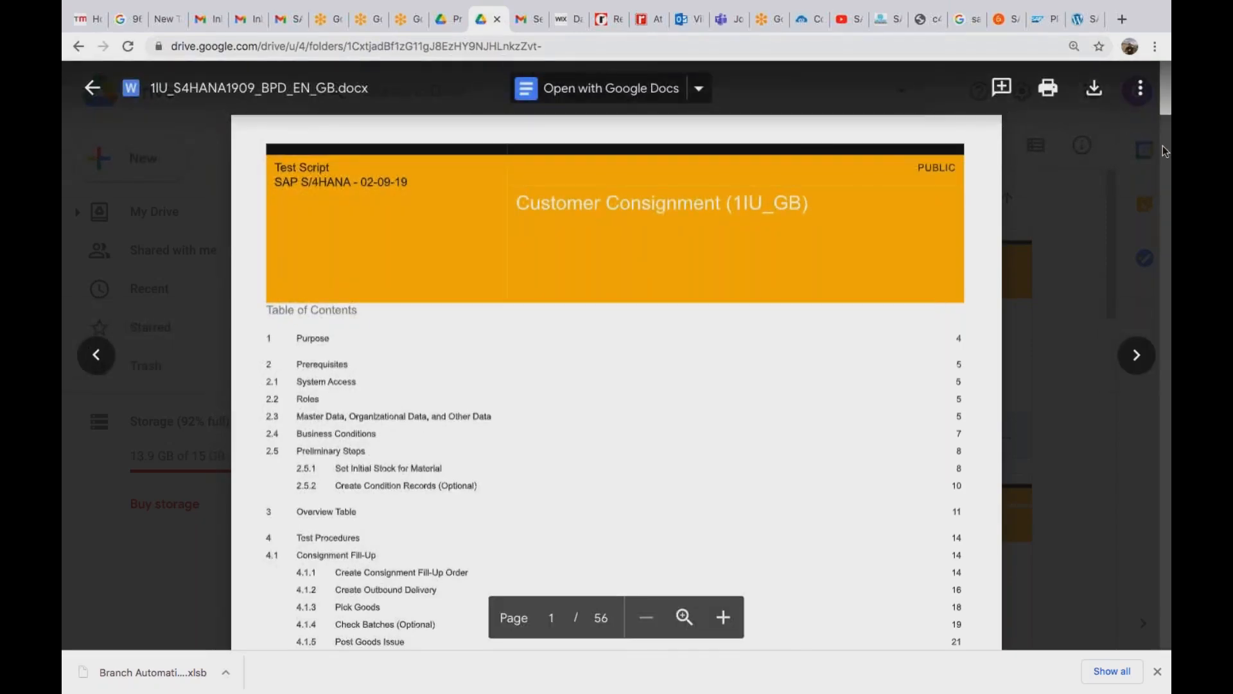
# Scroll the test script's contents down to the pick-up and return sections, then return to Remote Desktop.
pyautogui.scroll(-8, 1162, 145)
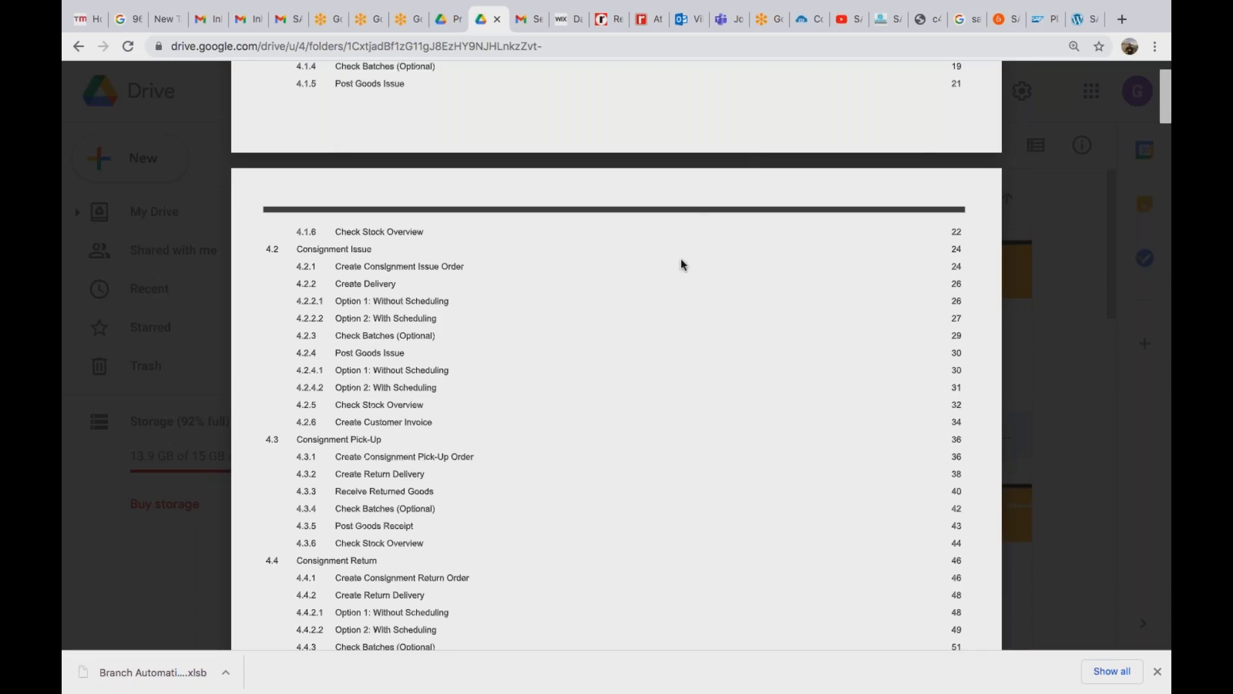
pyautogui.scroll(8, 681, 263)
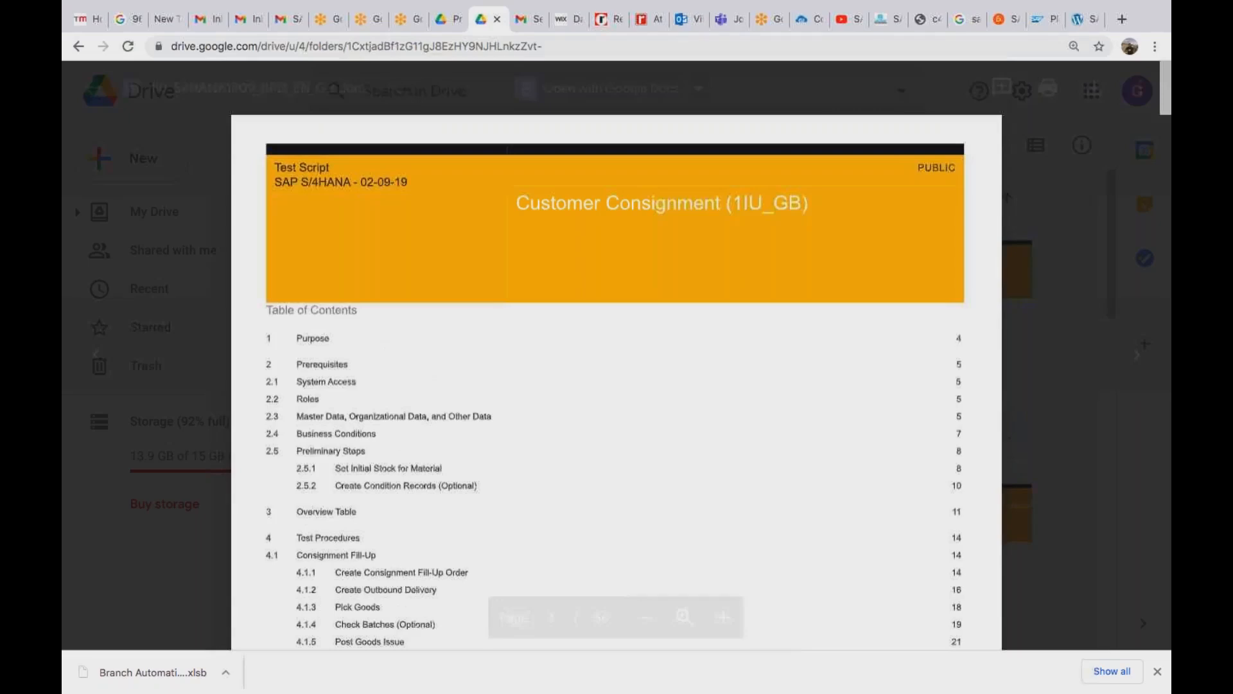
pyautogui.scroll(-1, 616, 354)
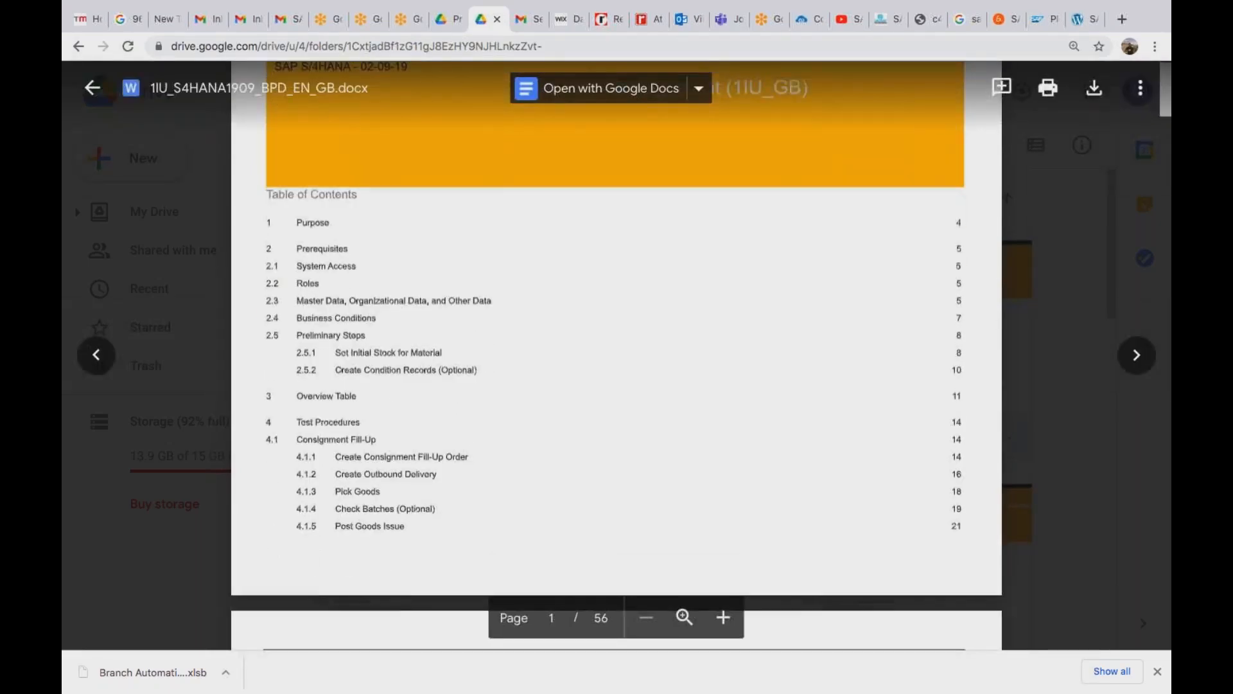
pyautogui.scroll(-1, 617, 353)
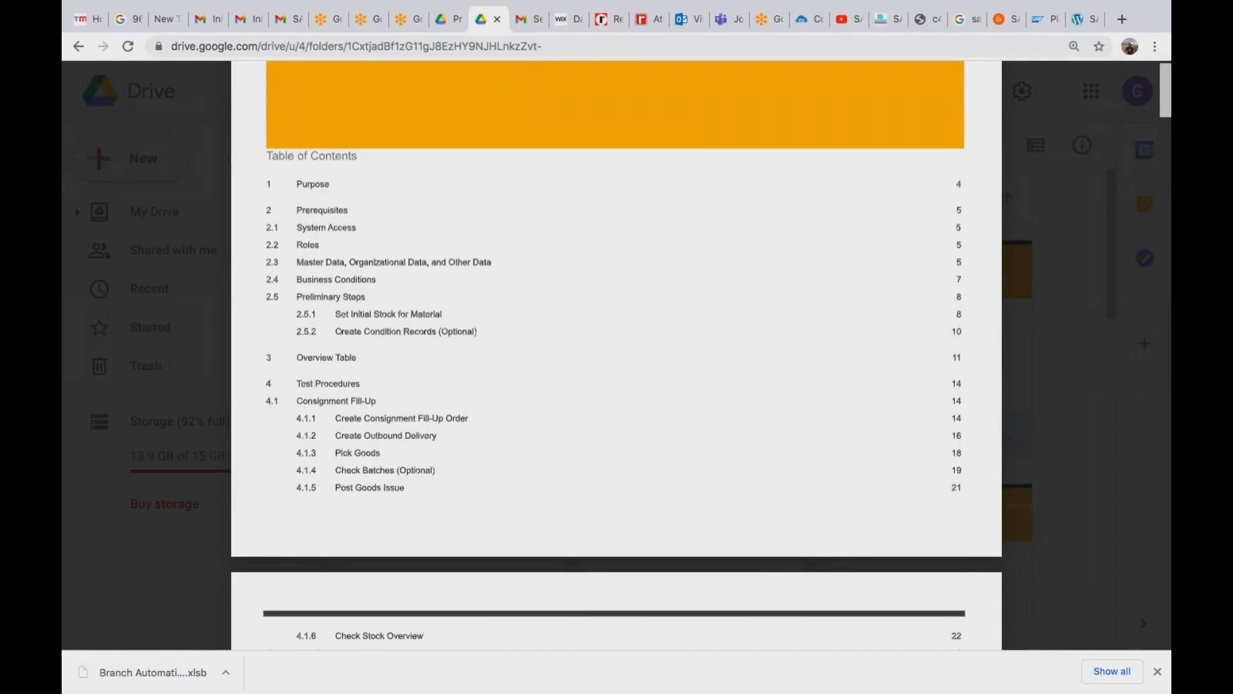
pyautogui.scroll(-1, 617, 354)
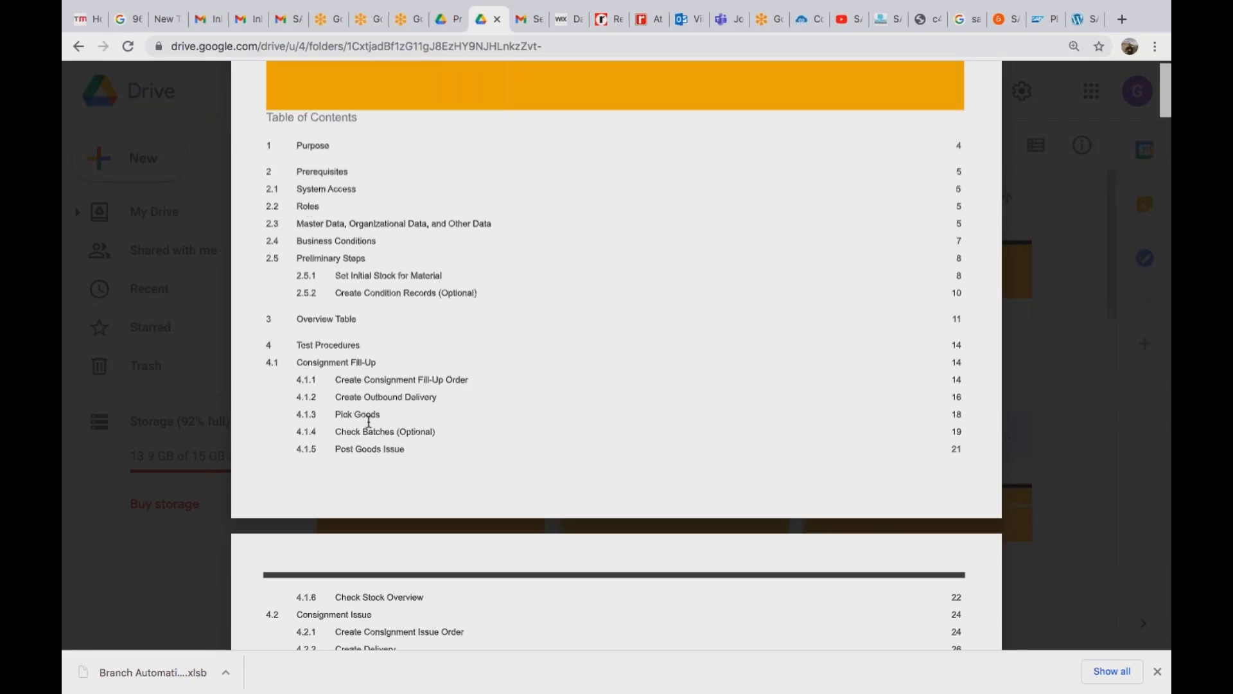
pyautogui.scroll(-10, 369, 421)
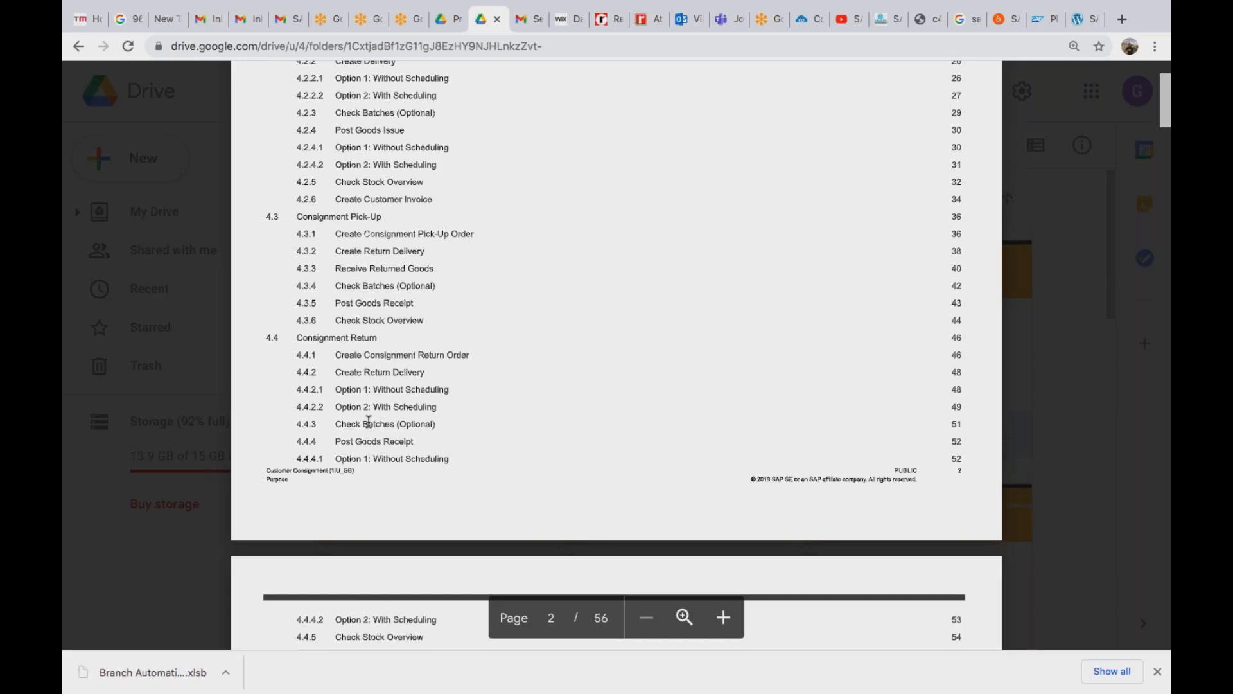
pyautogui.press('super+Tab')
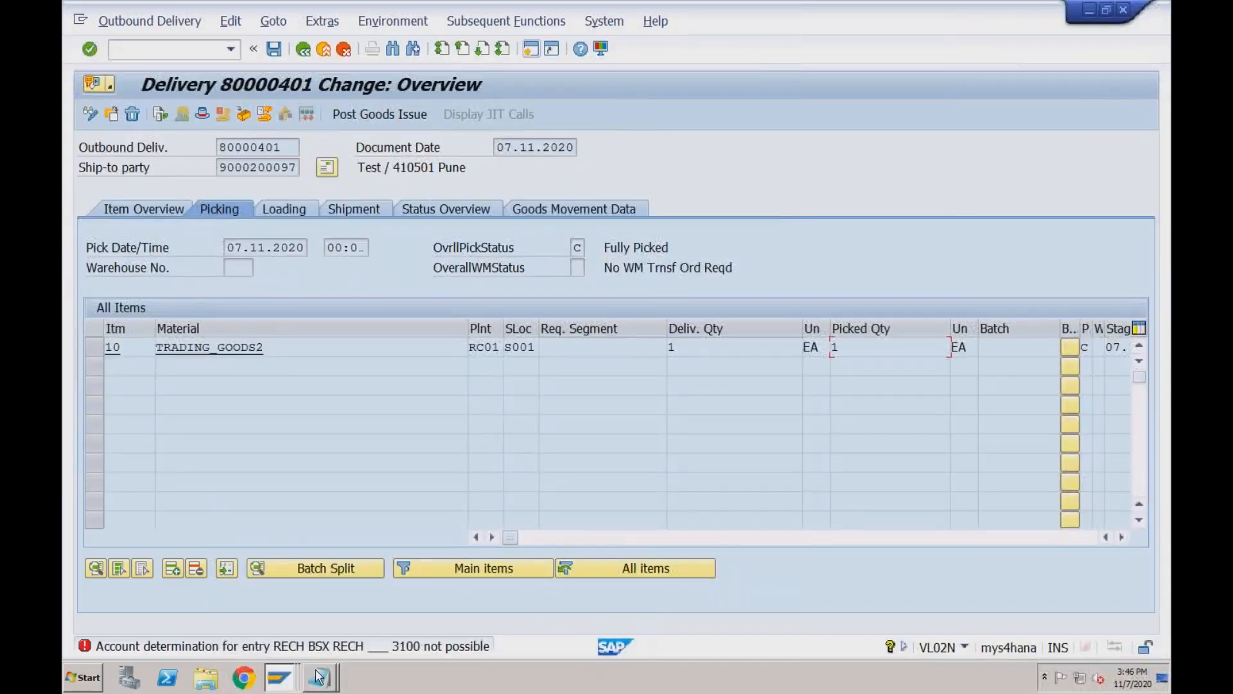
# Below Analytics, add 'Consignment Process:' with point '1. Store our material at customer location'.
pyautogui.moveTo(319, 676)
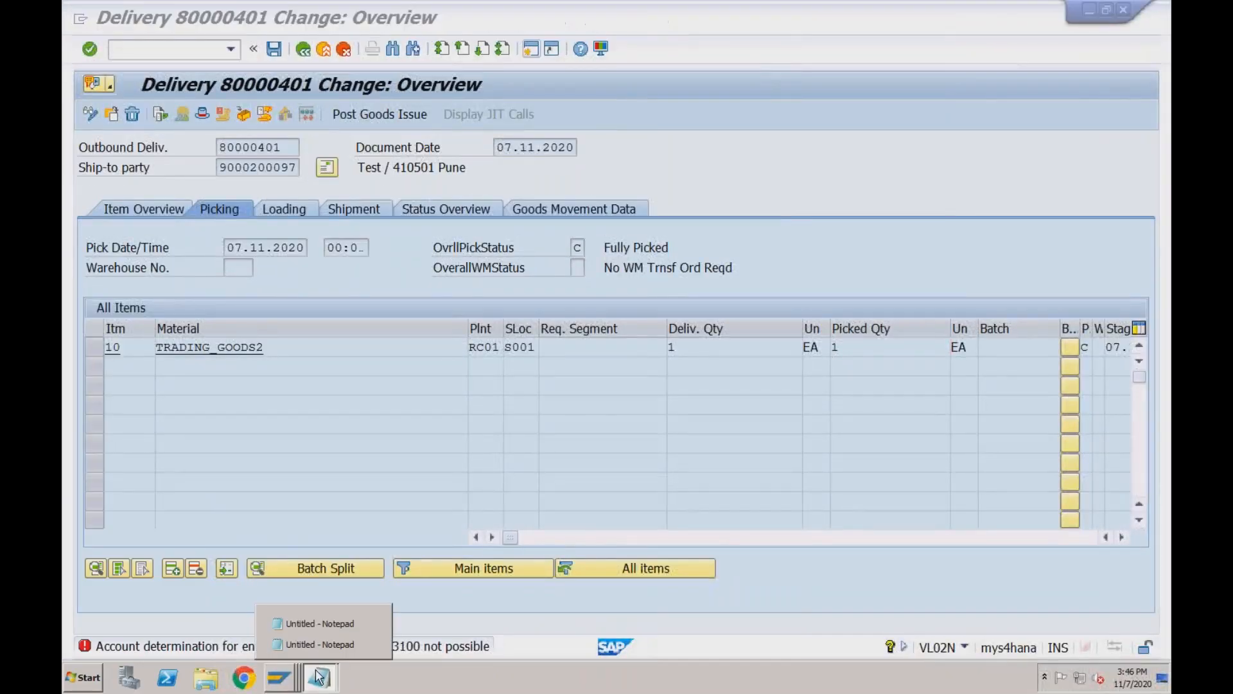
pyautogui.click(319, 645)
pyautogui.click(182, 442)
pyautogui.press('Return')
pyautogui.press('Return')
pyautogui.write('Consignm')
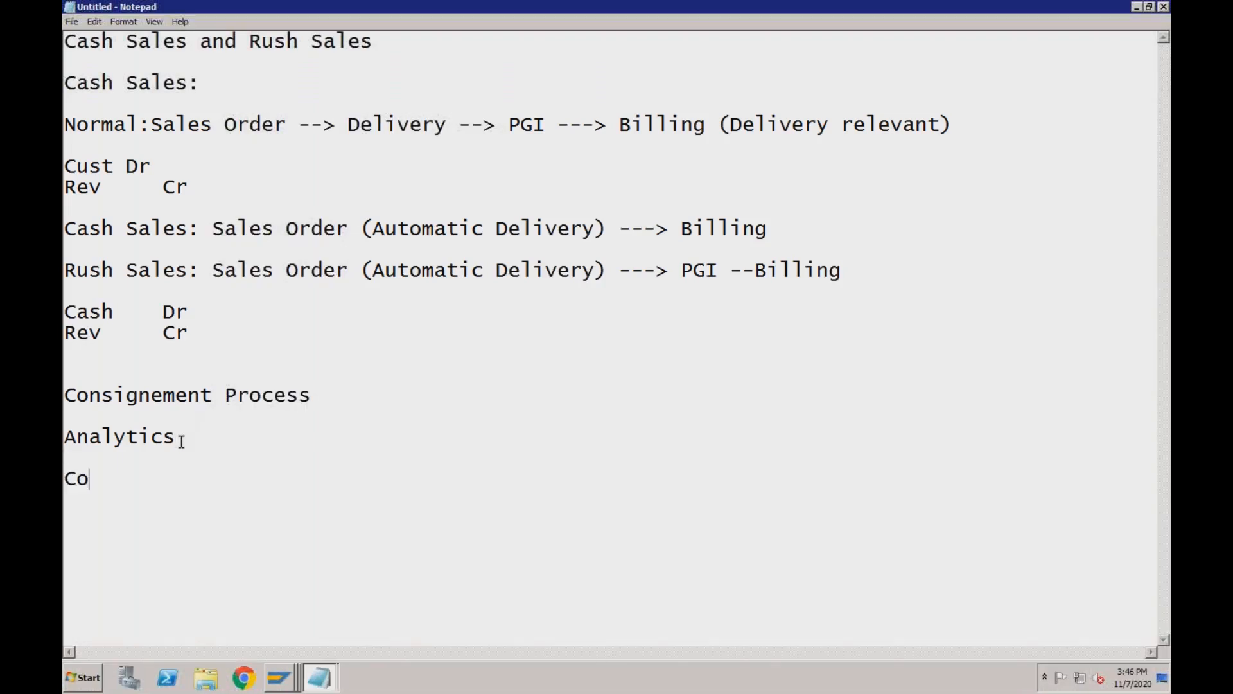
pyautogui.write('ent Proces')
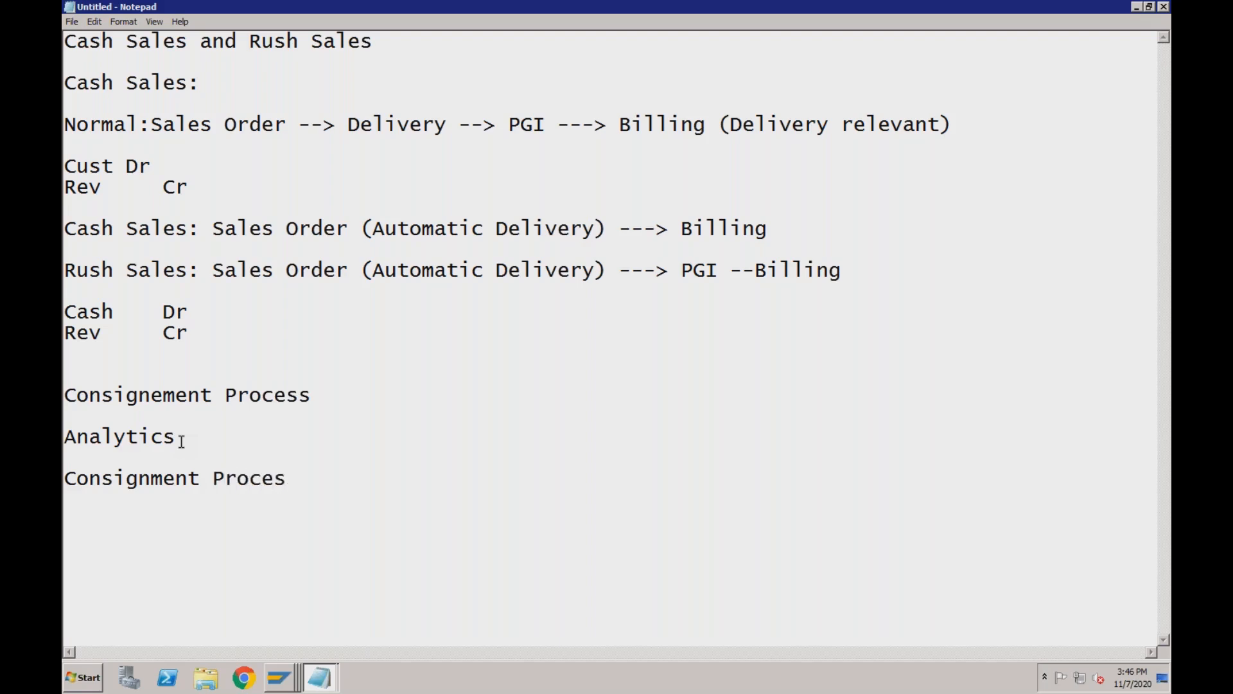
pyautogui.write('s:')
pyautogui.press('Return')
pyautogui.press('Return')
pyautogui.write('1. Store ou')
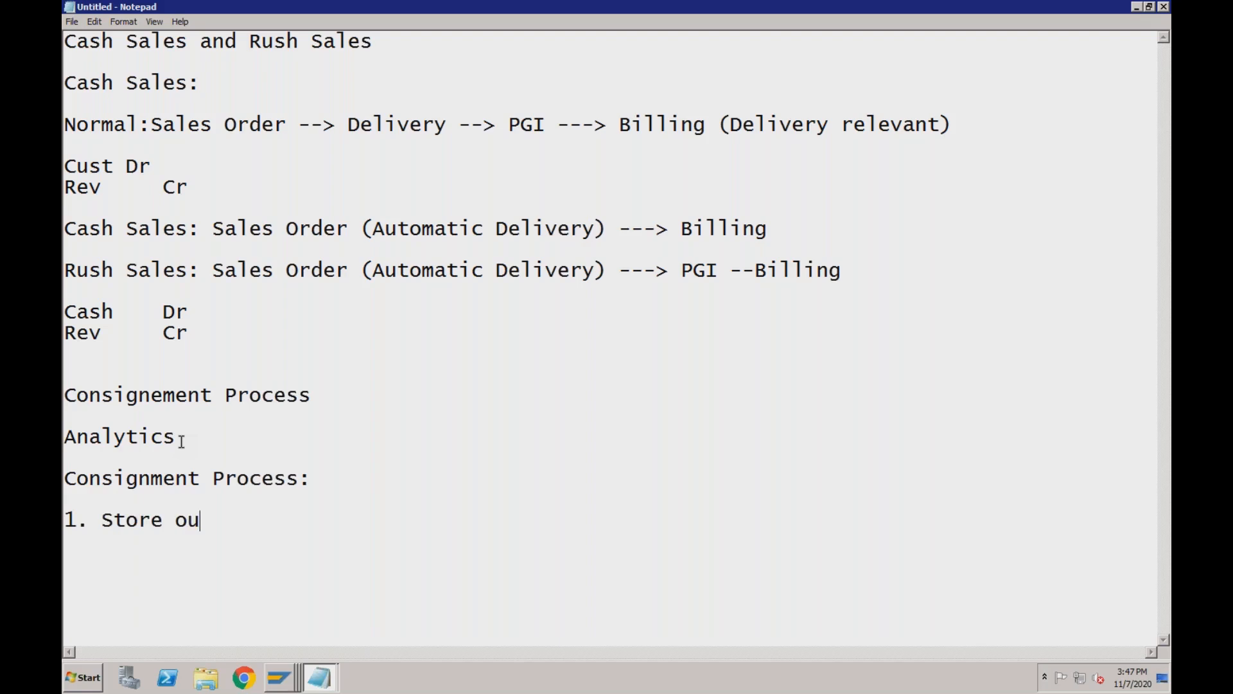
pyautogui.write('r materia')
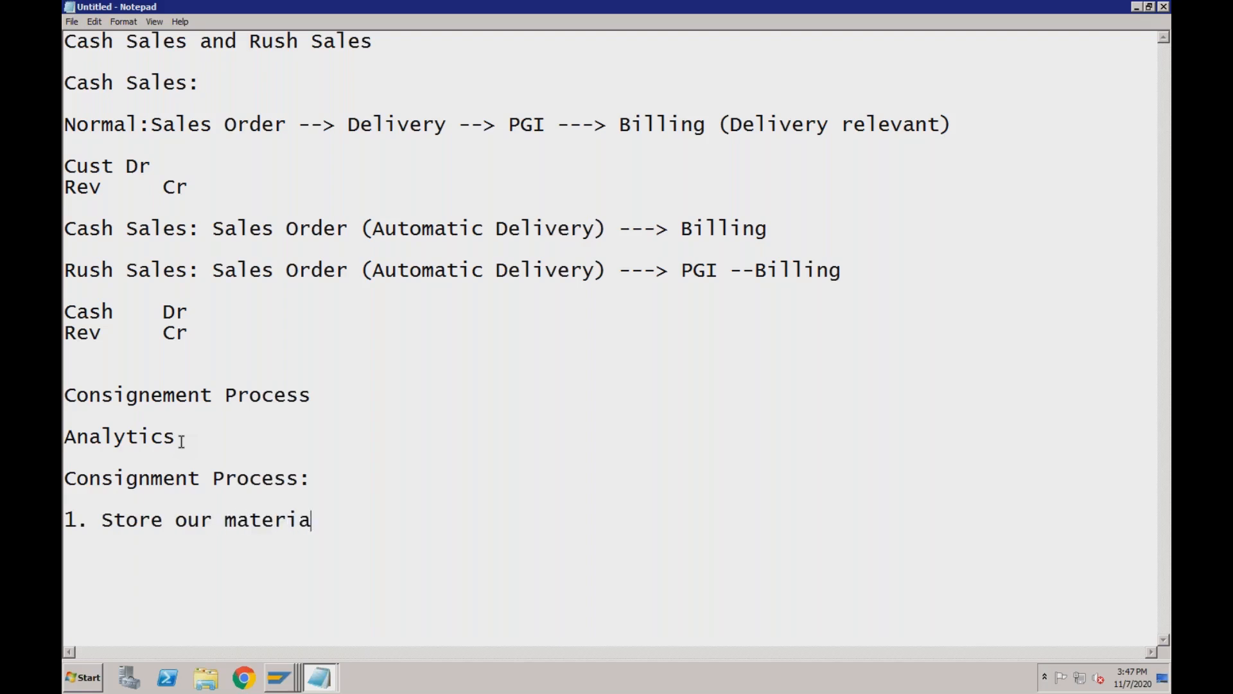
pyautogui.write('l at cust')
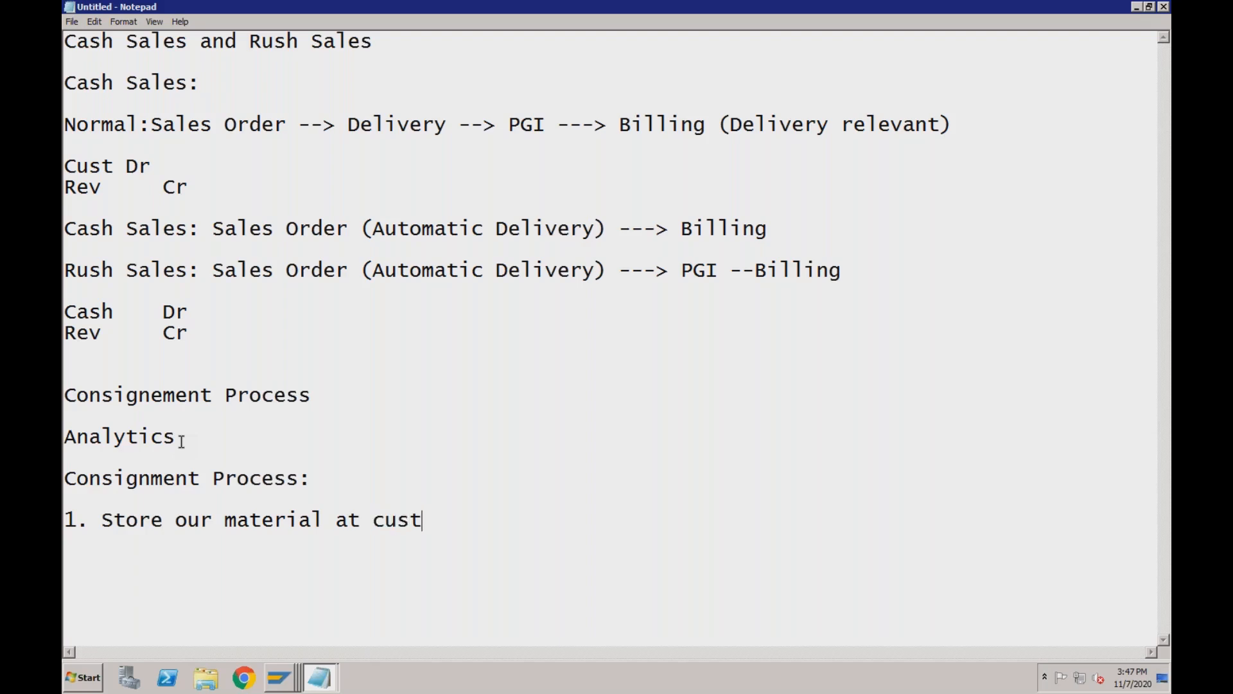
pyautogui.write('omer location')
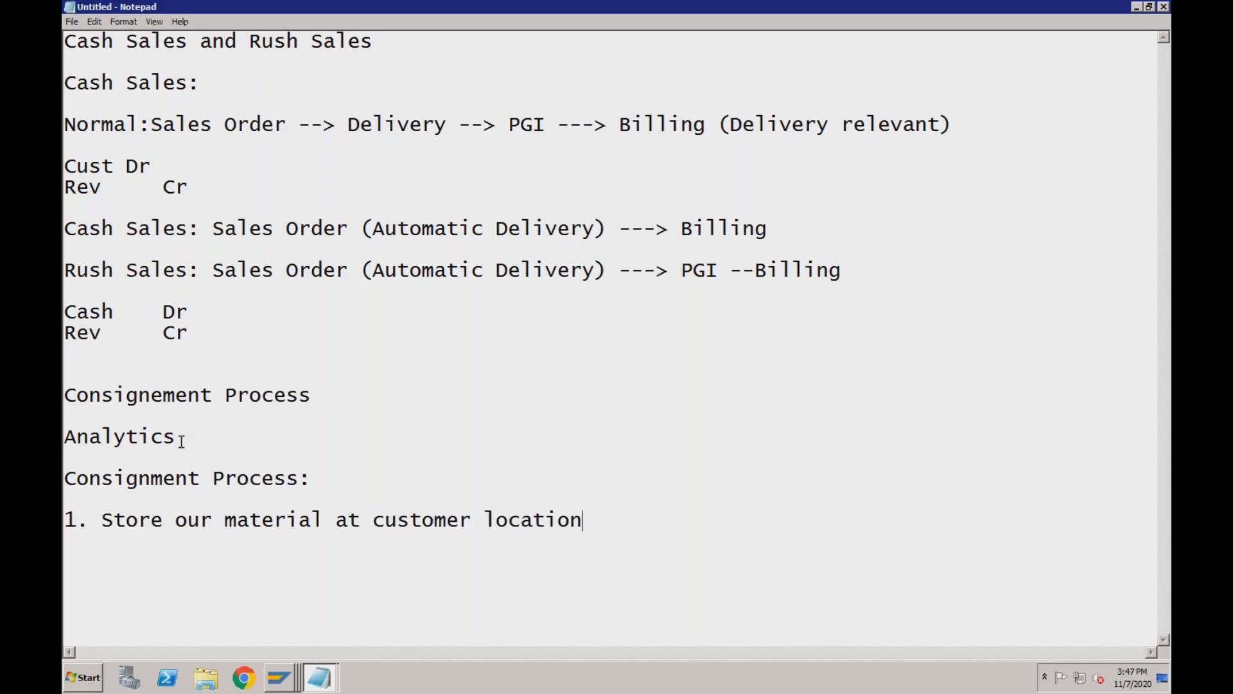
# Begin point 2 on issuing quantity from our stock based on customer consumption.
pyautogui.press('Return')
pyautogui.write('2. Based on c')
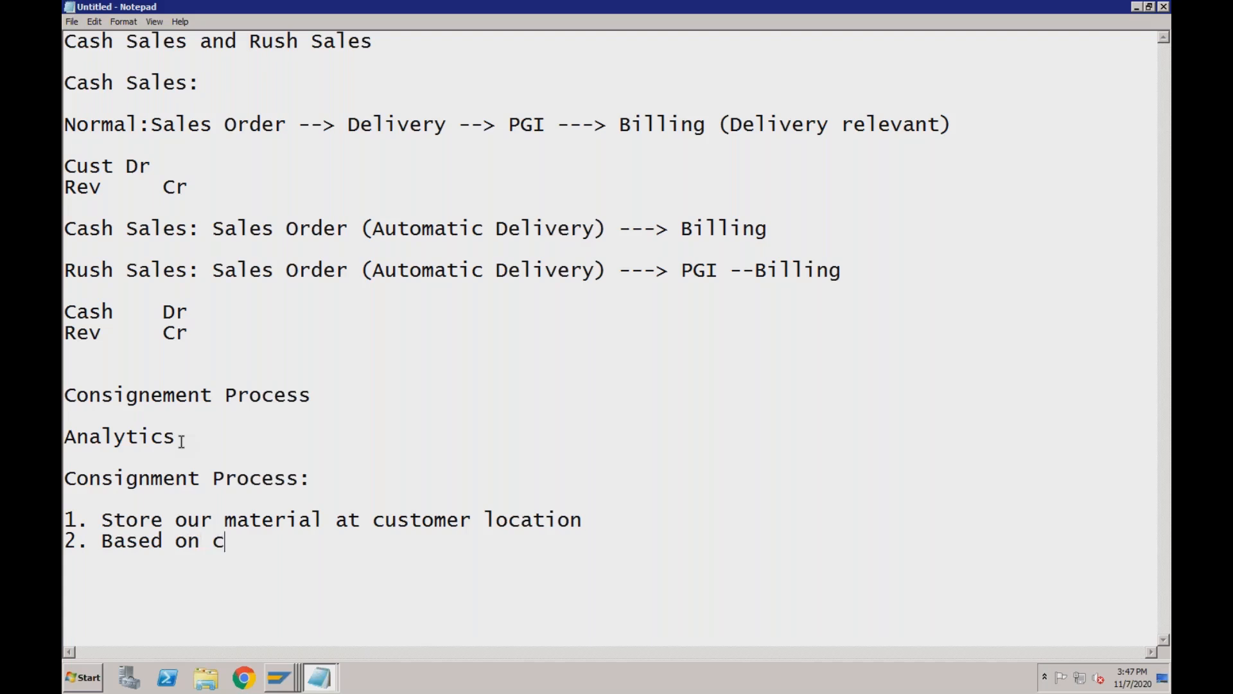
pyautogui.write('onsumption')
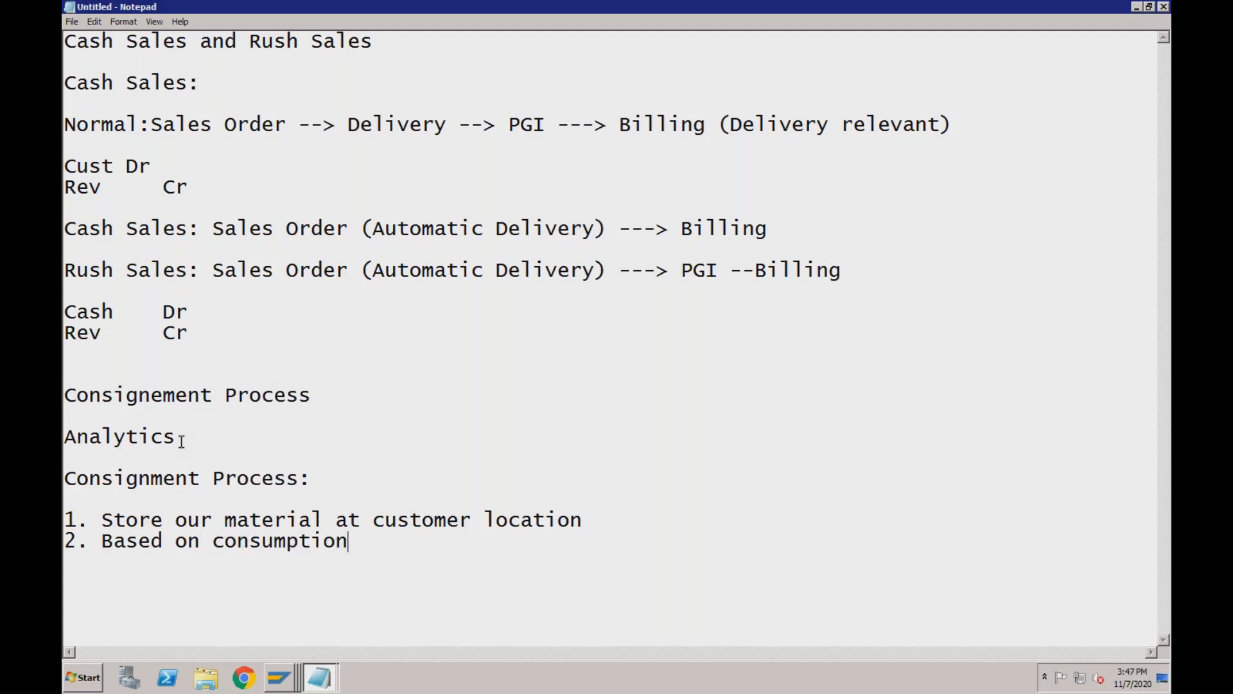
pyautogui.write(' by customer')
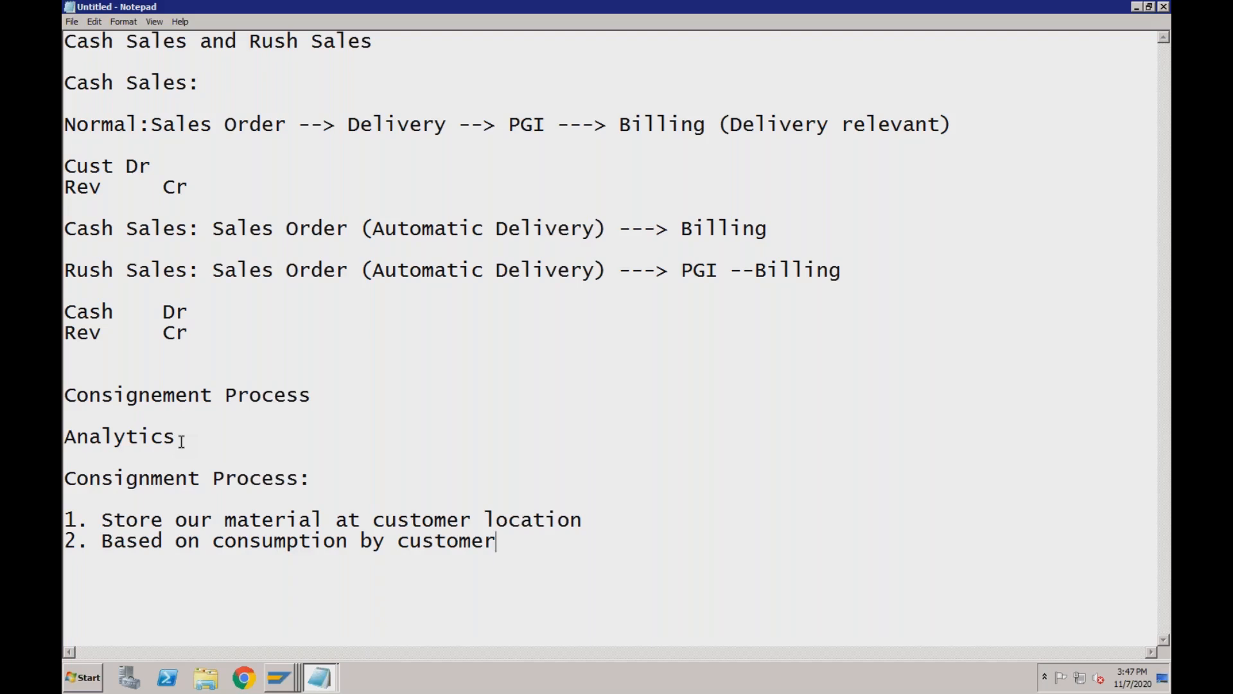
pyautogui.write(', we issues')
pyautogui.press('BackSpace')
pyautogui.write('the quantity fro')
pyautogui.write('ou')
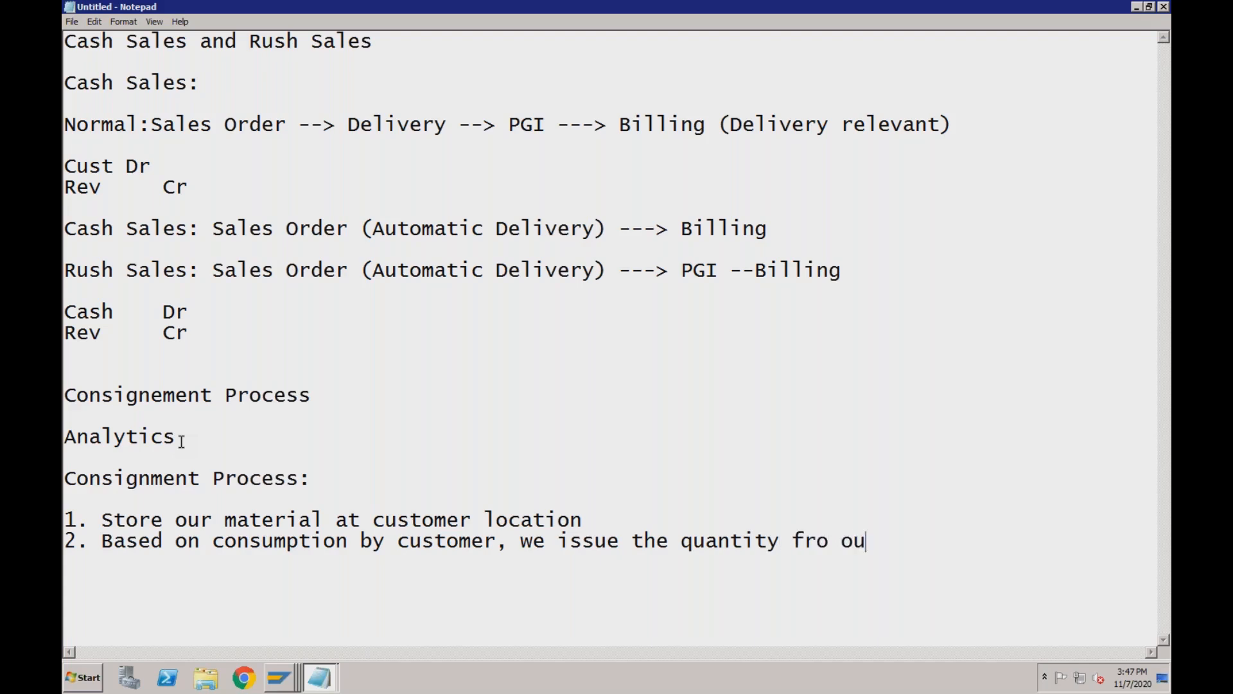
pyautogui.write('r stocl')
# Correct the typo 'stocl' to 'stock' in point 2.
pyautogui.click(343, 518)
pyautogui.click(943, 540)
pyautogui.click(956, 538)
pyautogui.press('BackSpace')
pyautogui.write('k')
# Add point '3. Invoice for the consumed quantity' after point 2.
pyautogui.click(580, 519)
pyautogui.click(473, 519)
pyautogui.click(386, 545)
pyautogui.click(299, 539)
pyautogui.click(574, 544)
pyautogui.click(954, 545)
pyautogui.press('Return')
pyautogui.write('3. Invoice ')
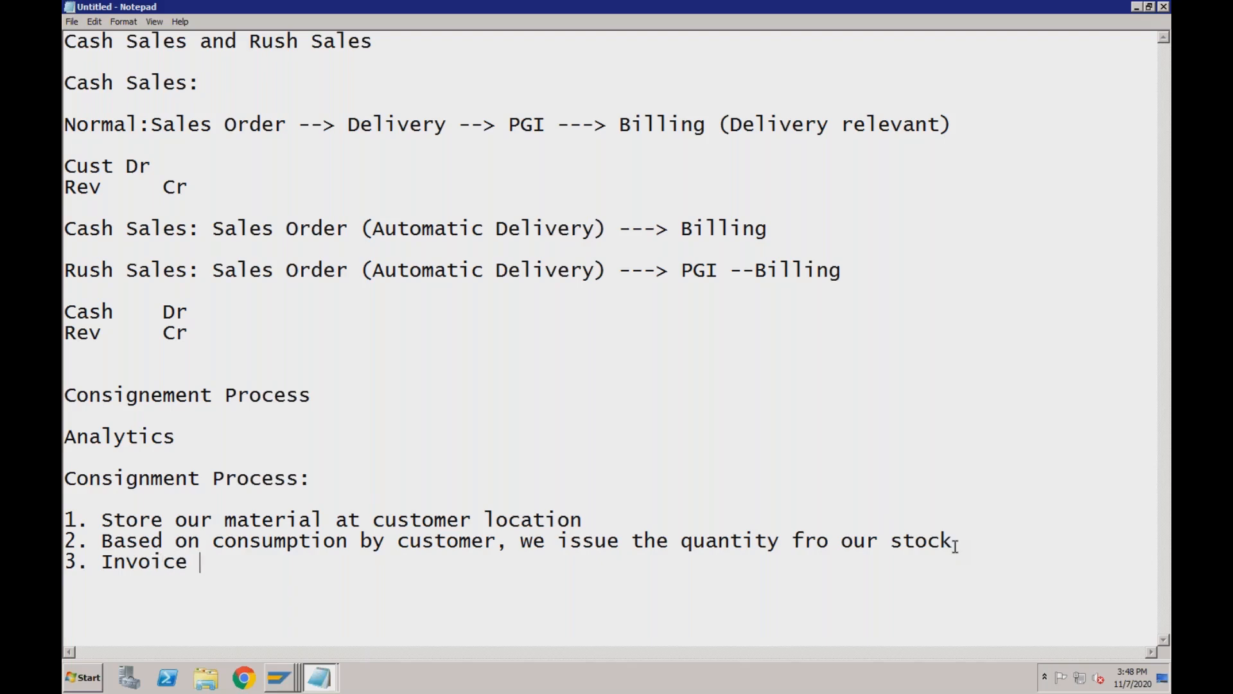
pyautogui.write('for the cons')
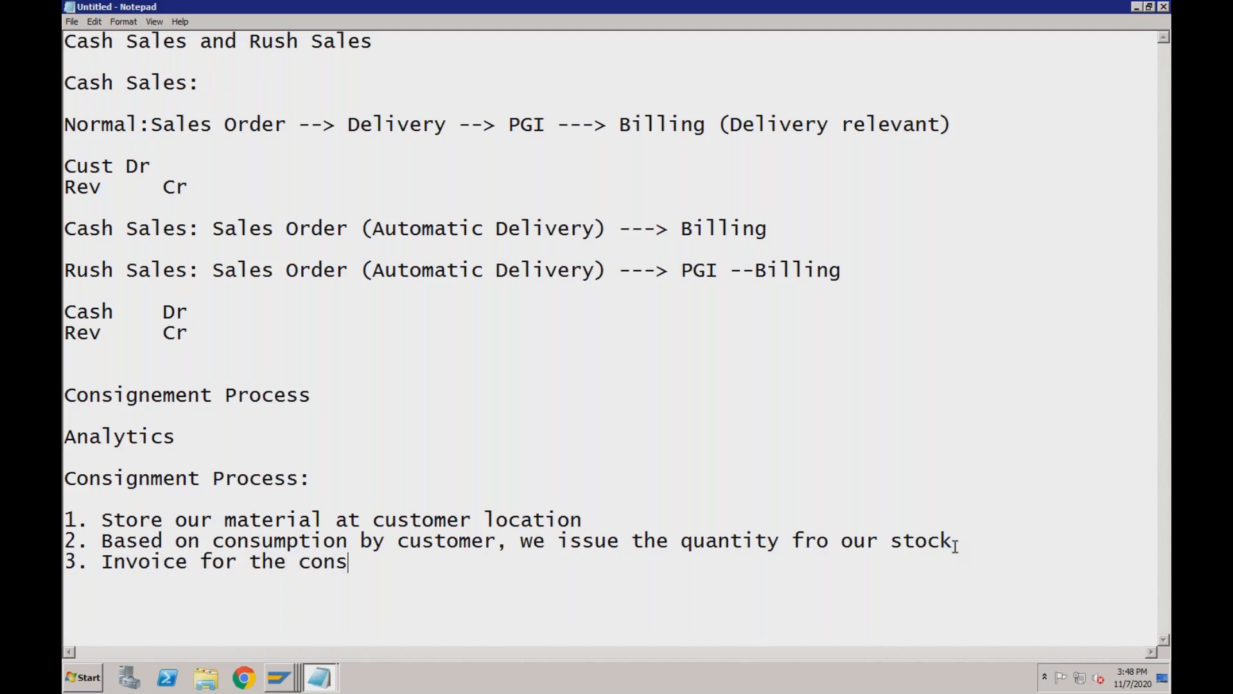
pyautogui.write('umed quantity')
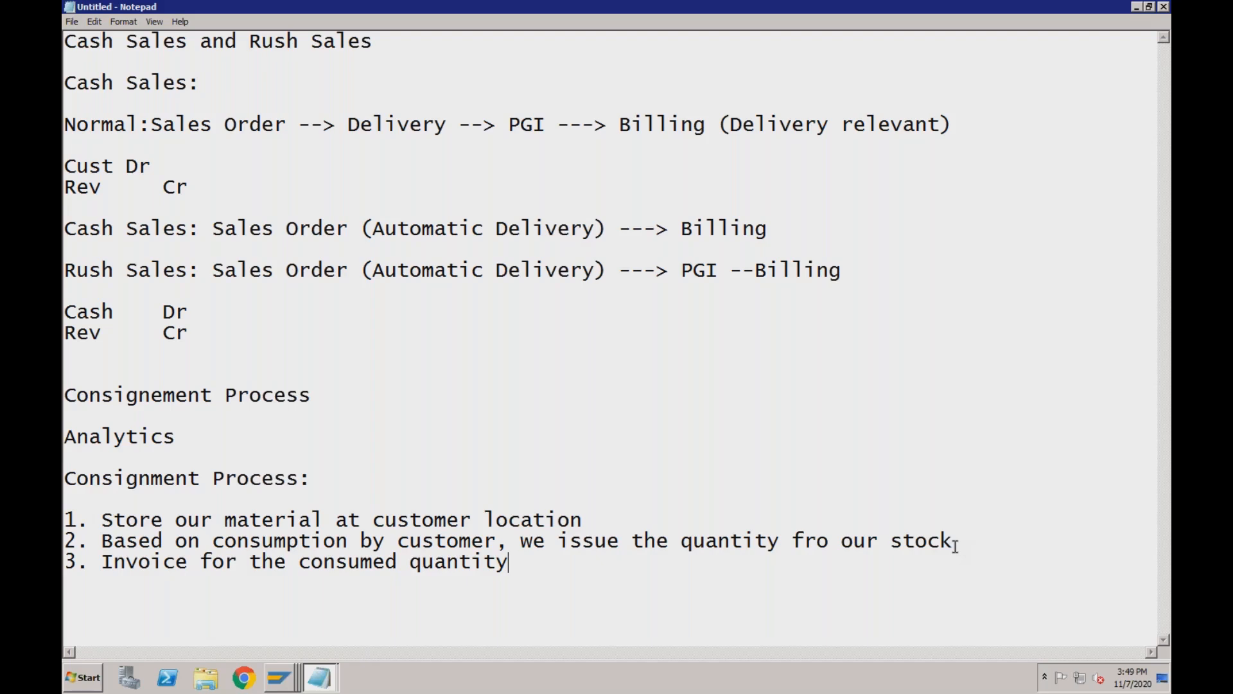
pyautogui.press('super+Tab')
pyautogui.press('super+Tab')
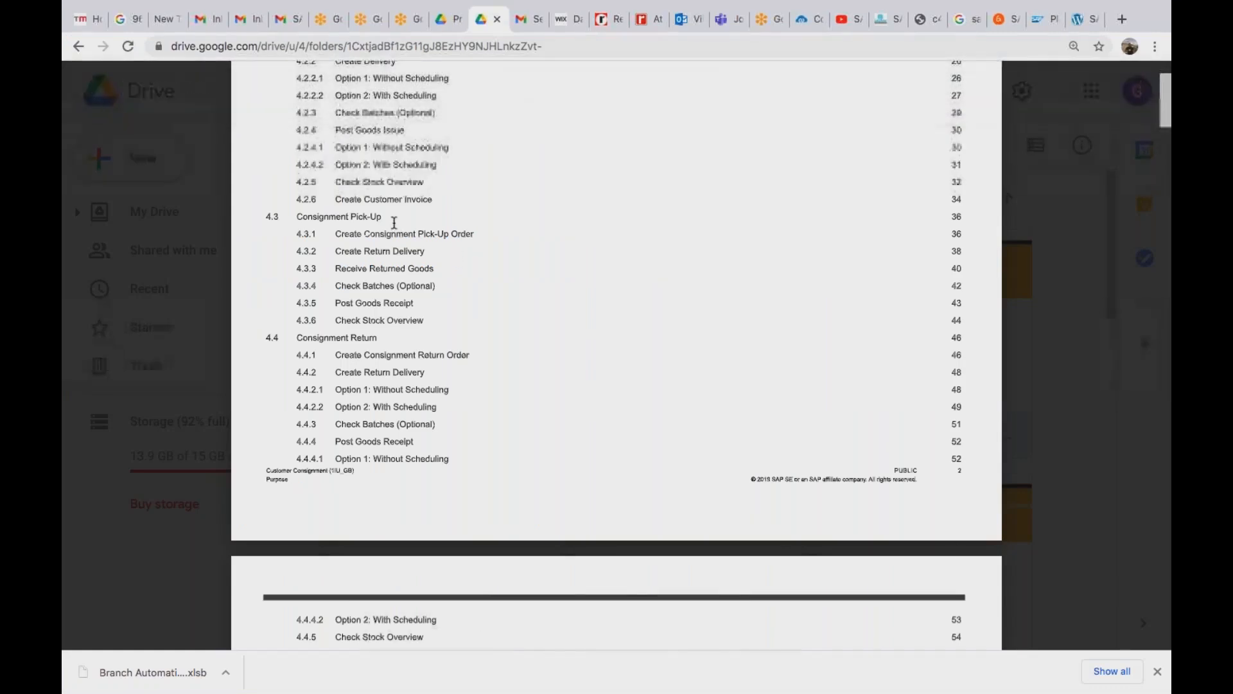
# Scroll the preview up to the Consignment Fill-Up and Consignment Issue contents.
pyautogui.scroll(5, 395, 222)
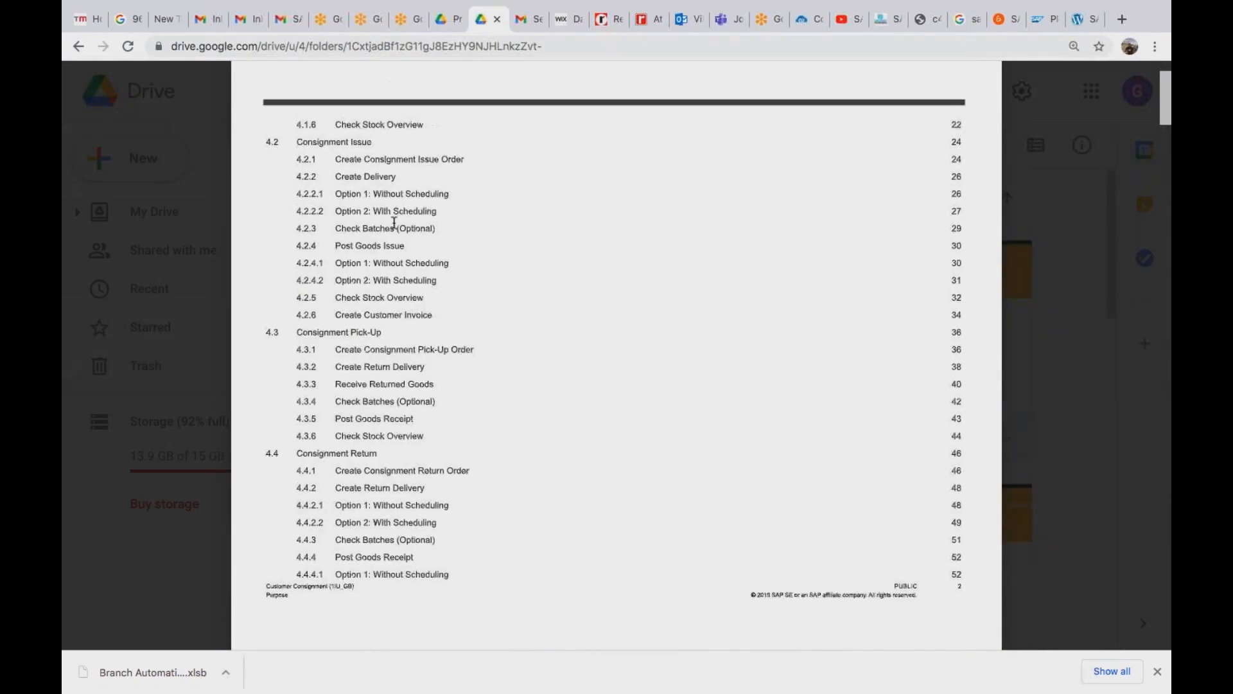
pyautogui.scroll(4, 394, 223)
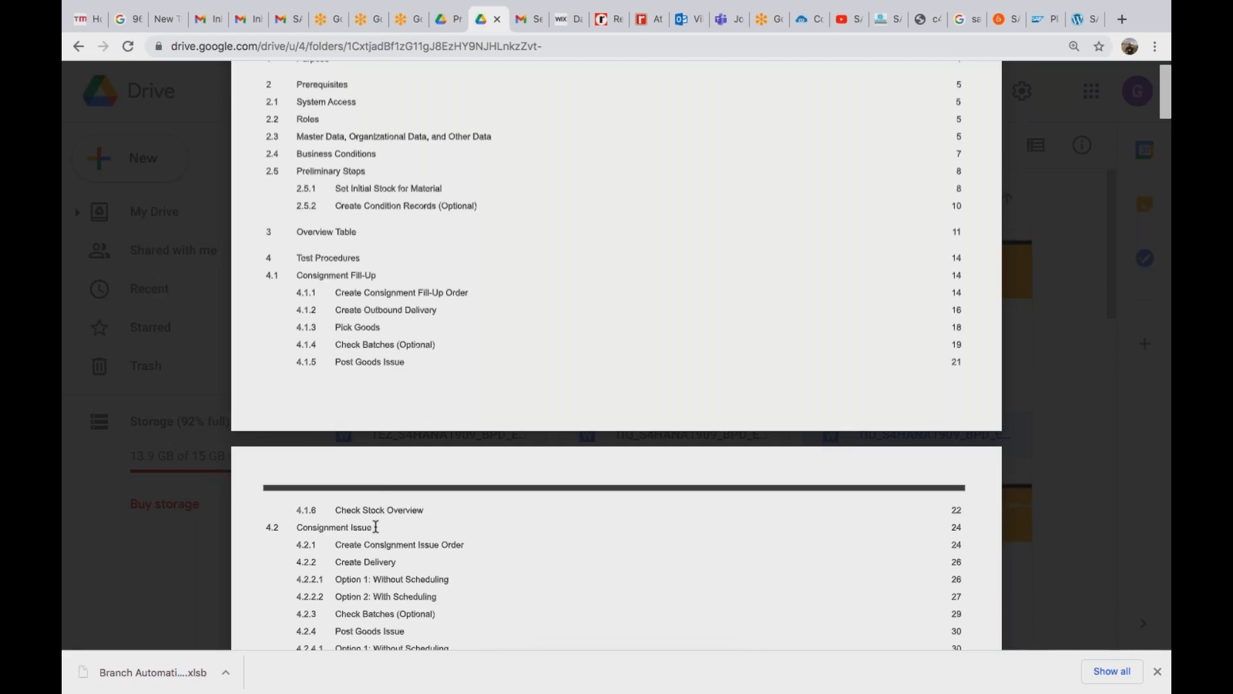
pyautogui.scroll(-5, 376, 526)
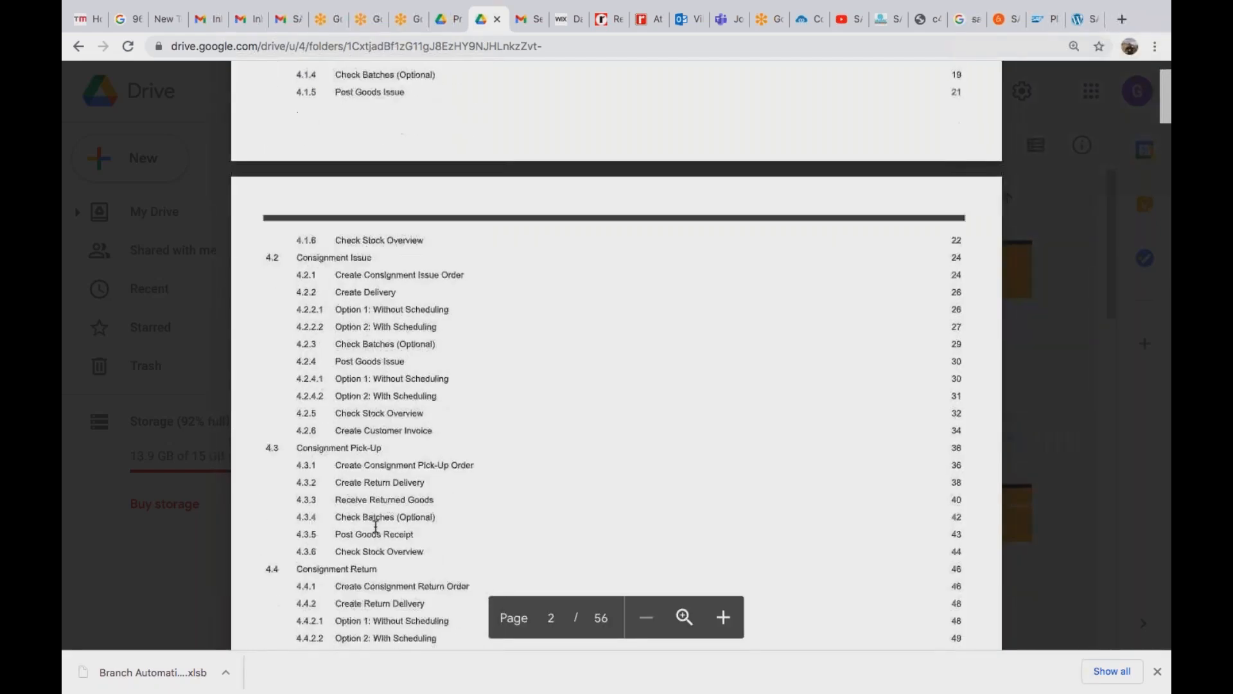
pyautogui.scroll(-1, 376, 527)
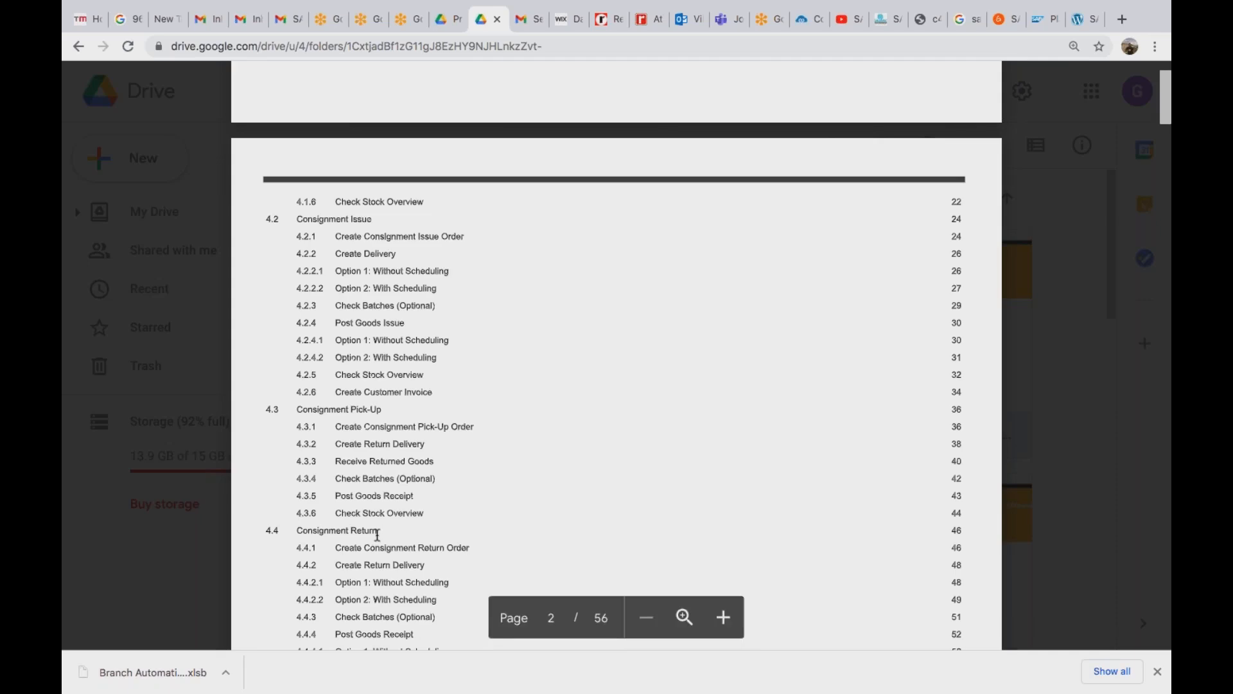
pyautogui.scroll(-5, 377, 535)
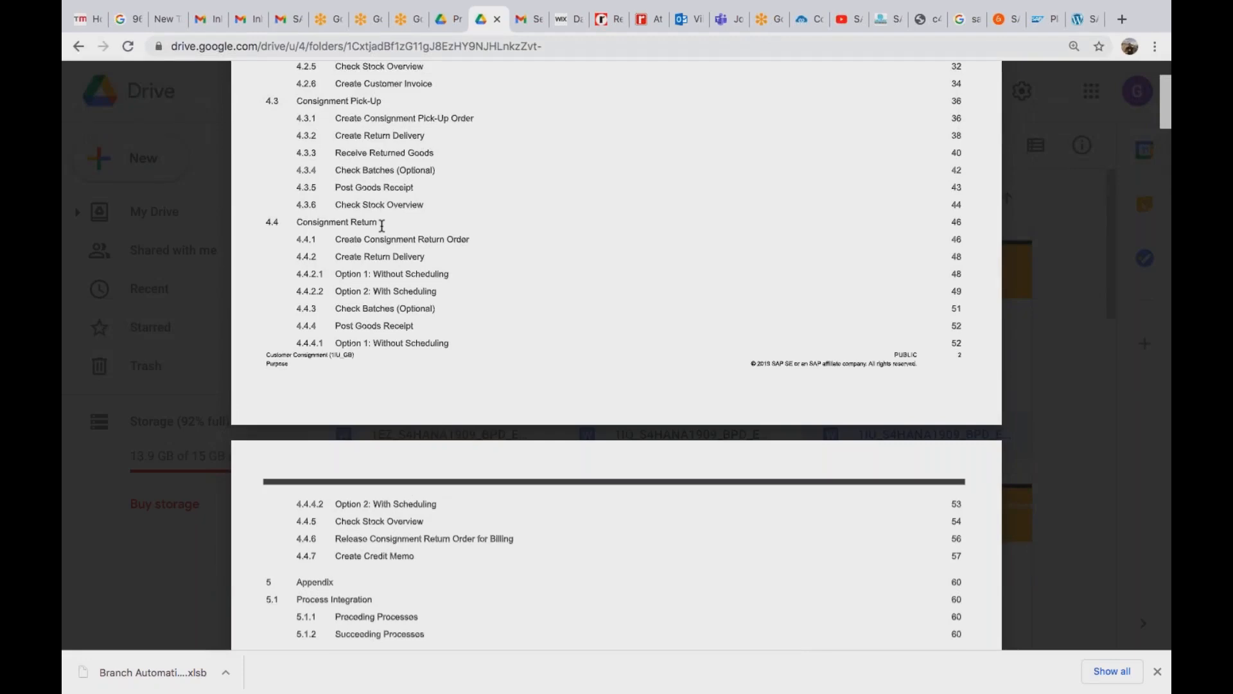
pyautogui.scroll(-10, 382, 225)
pyautogui.scroll(-2, 382, 226)
pyautogui.scroll(-9, 383, 225)
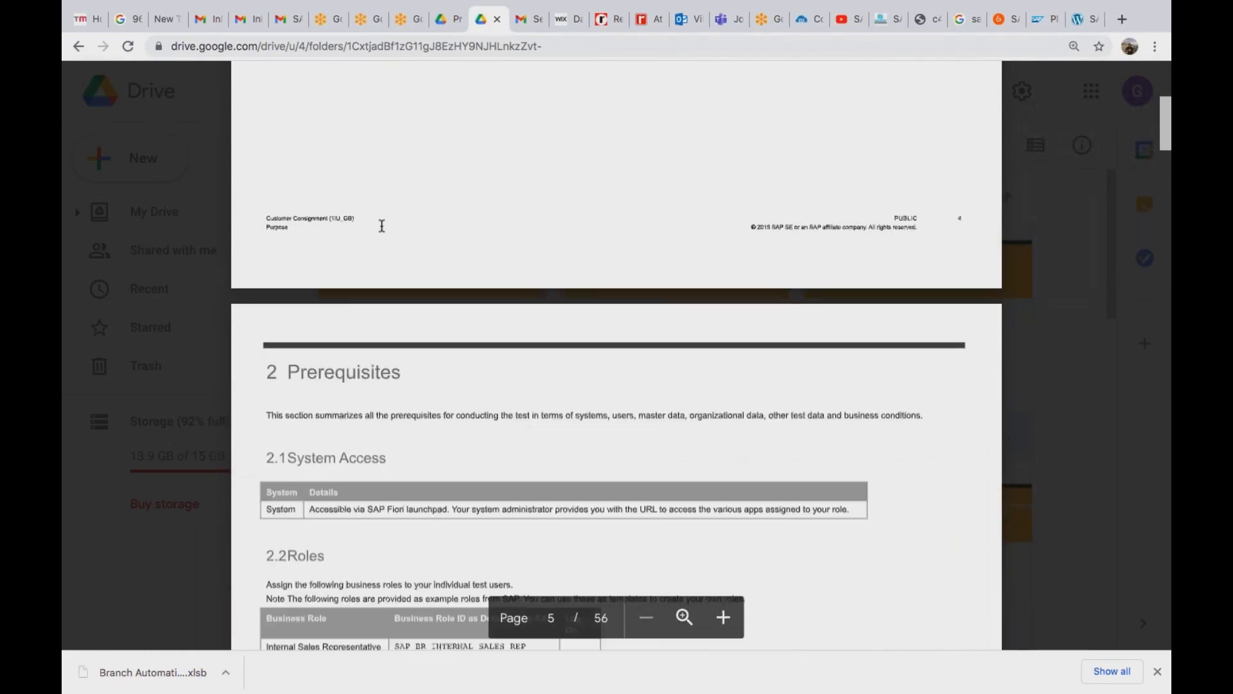
pyautogui.scroll(9, 382, 225)
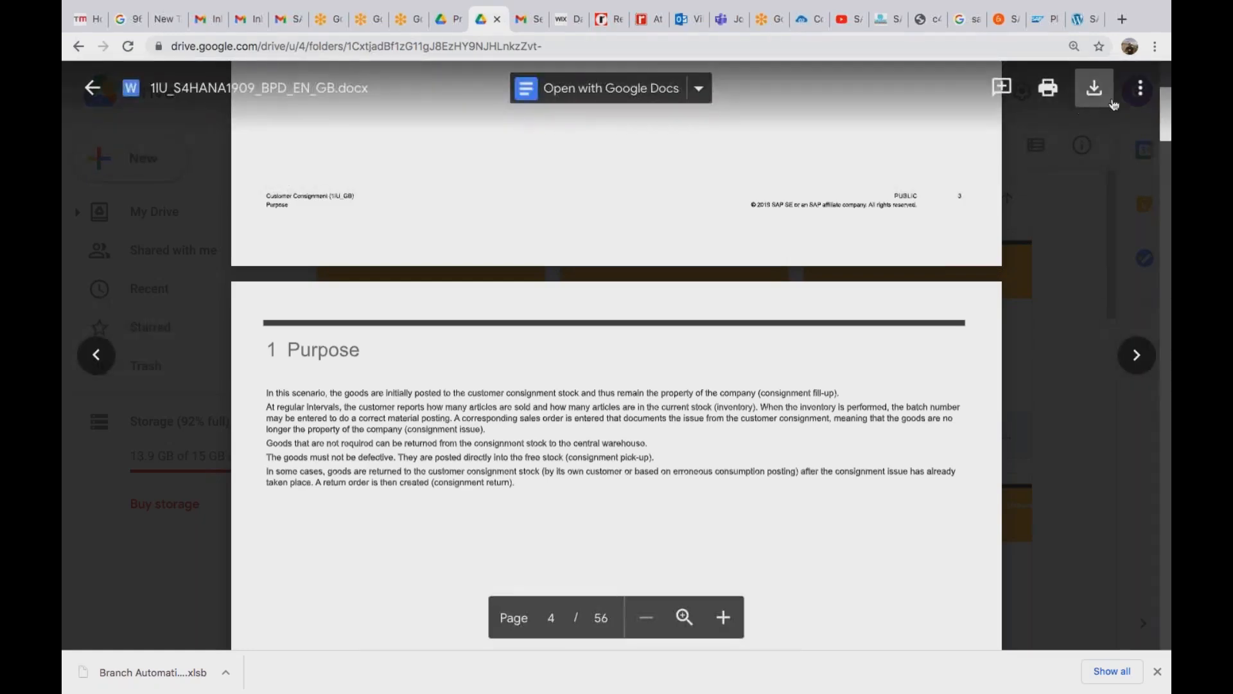
# Zoom in on page 4 of the Drive preview so the consignment Purpose text is readable.
pyautogui.click(685, 618)
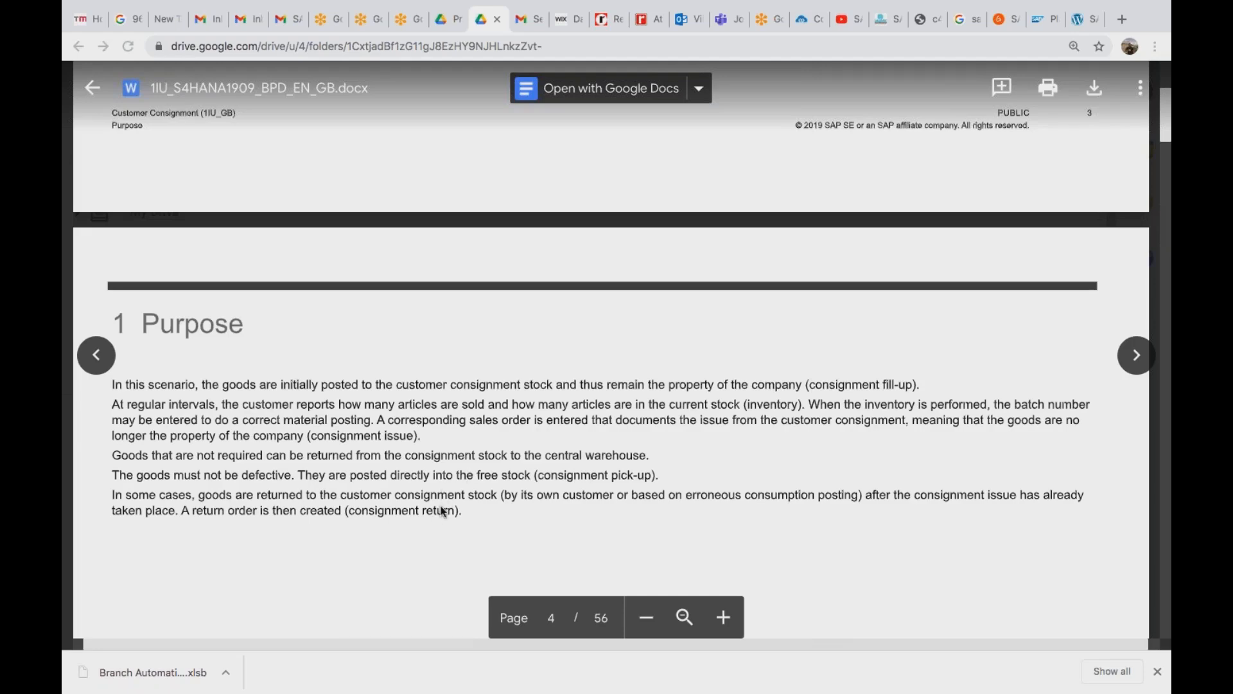
# In the Notepad notes, add the line '01/11/2020 - Consignment Fill Up' with quantity 100.
pyautogui.press('super+Tab')
pyautogui.press('super+Tab')
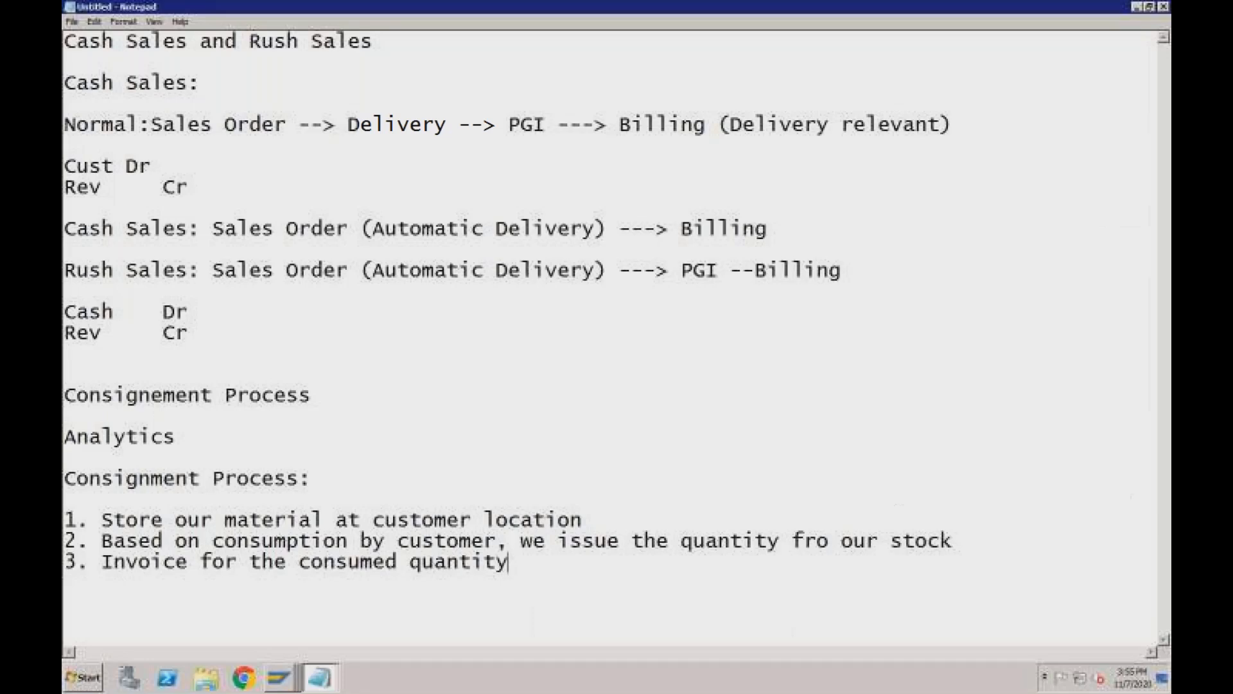
pyautogui.press('Return')
pyautogui.press('Return')
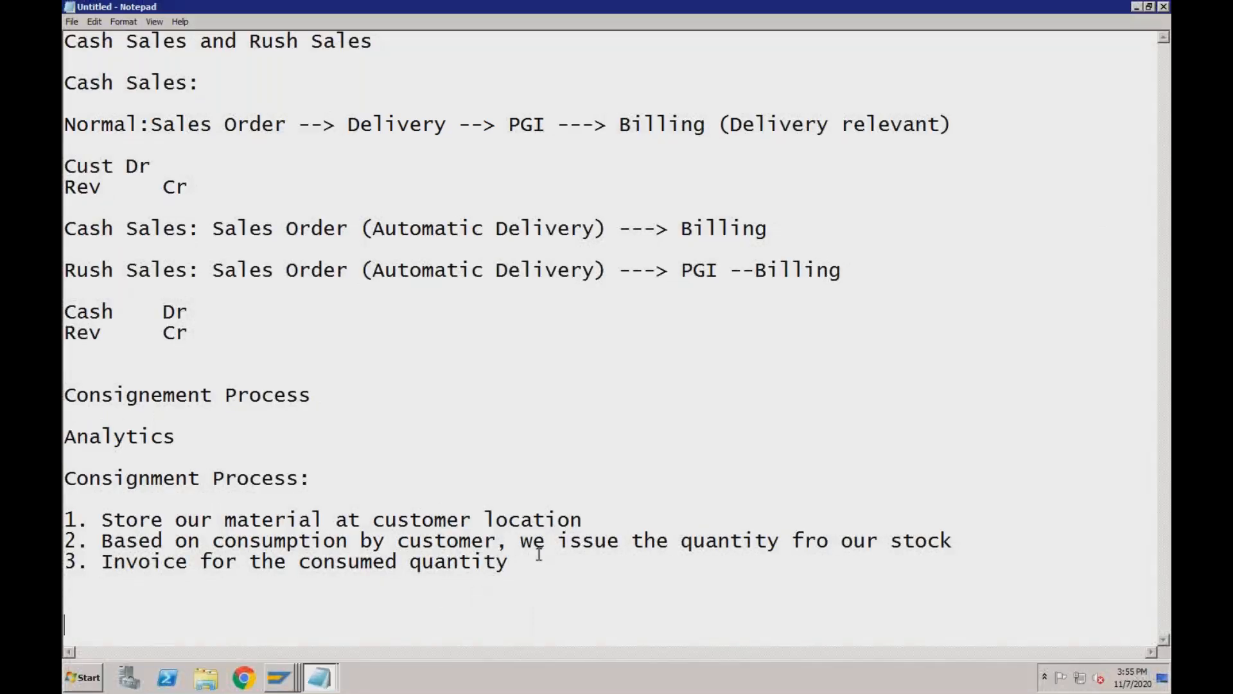
pyautogui.write('01/11/2020 - ')
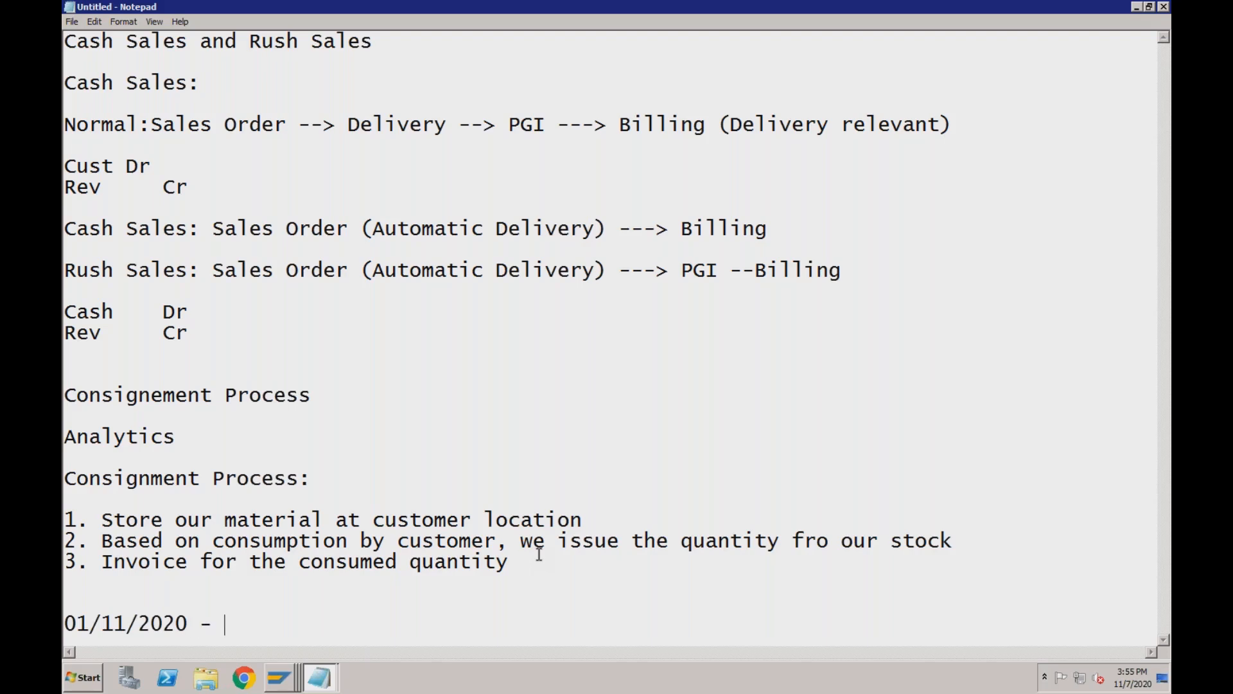
pyautogui.write('Consignemtn')
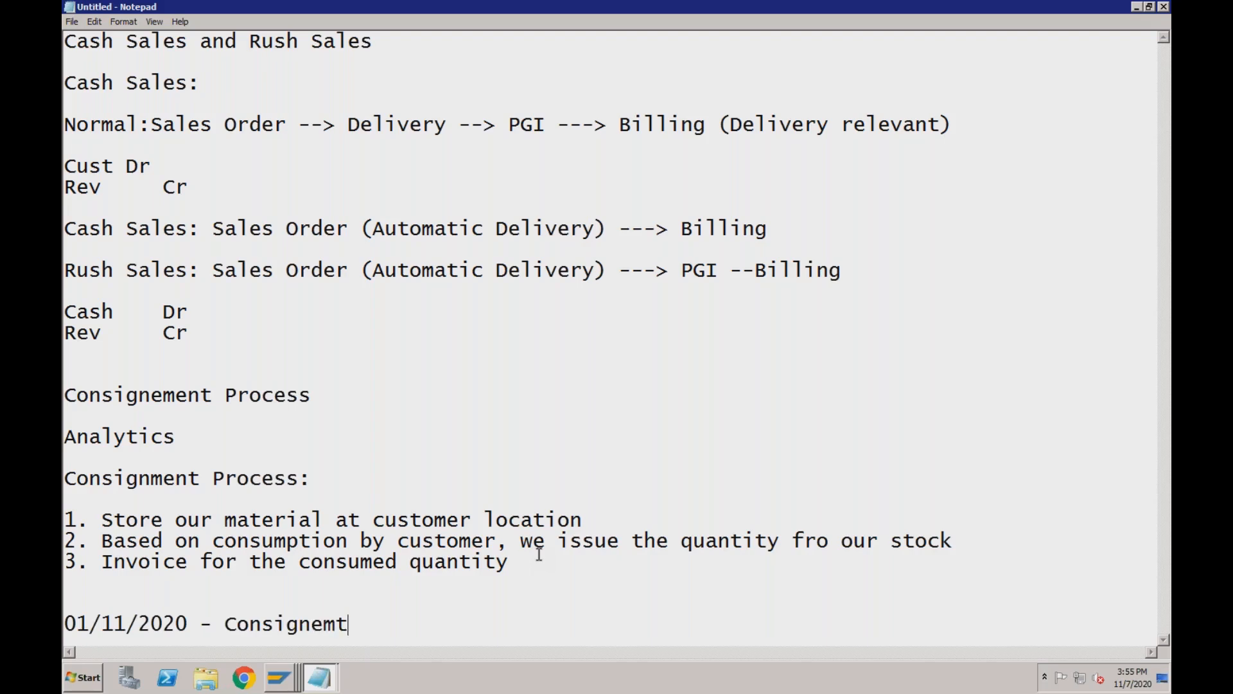
pyautogui.press('BackSpace')
pyautogui.press('BackSpace')
pyautogui.press('BackSpace')
pyautogui.press('BackSpace')
pyautogui.write('ment Fill Up')
pyautogui.press('Tab')
pyautogui.write('100')
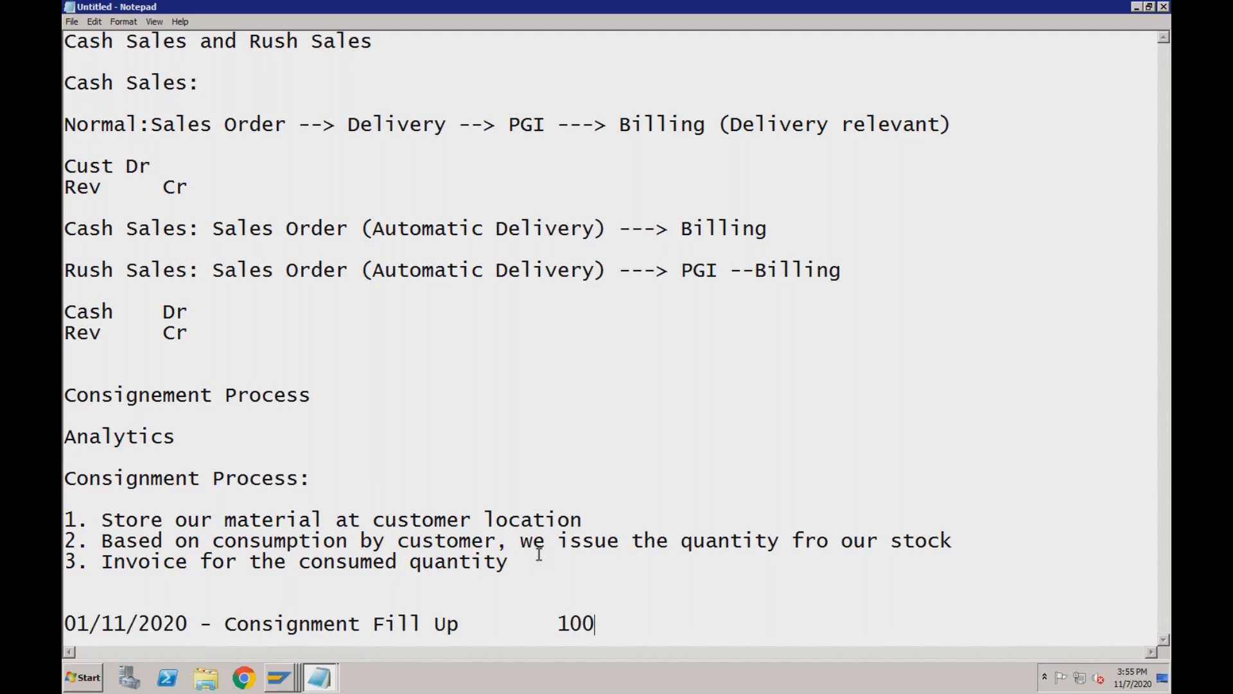
pyautogui.press('Return')
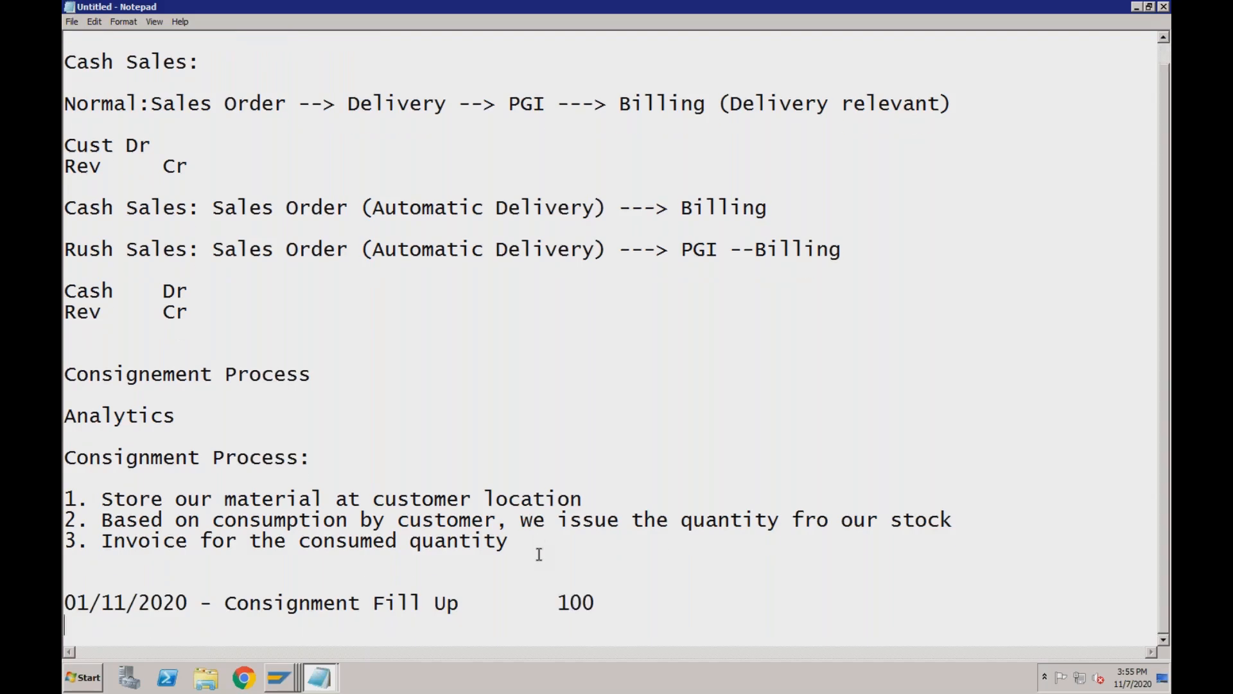
# Add the line '07/11/2020 - Consignment Issues' with quantity 10 aligned under 100.
pyautogui.write('07/11/201')
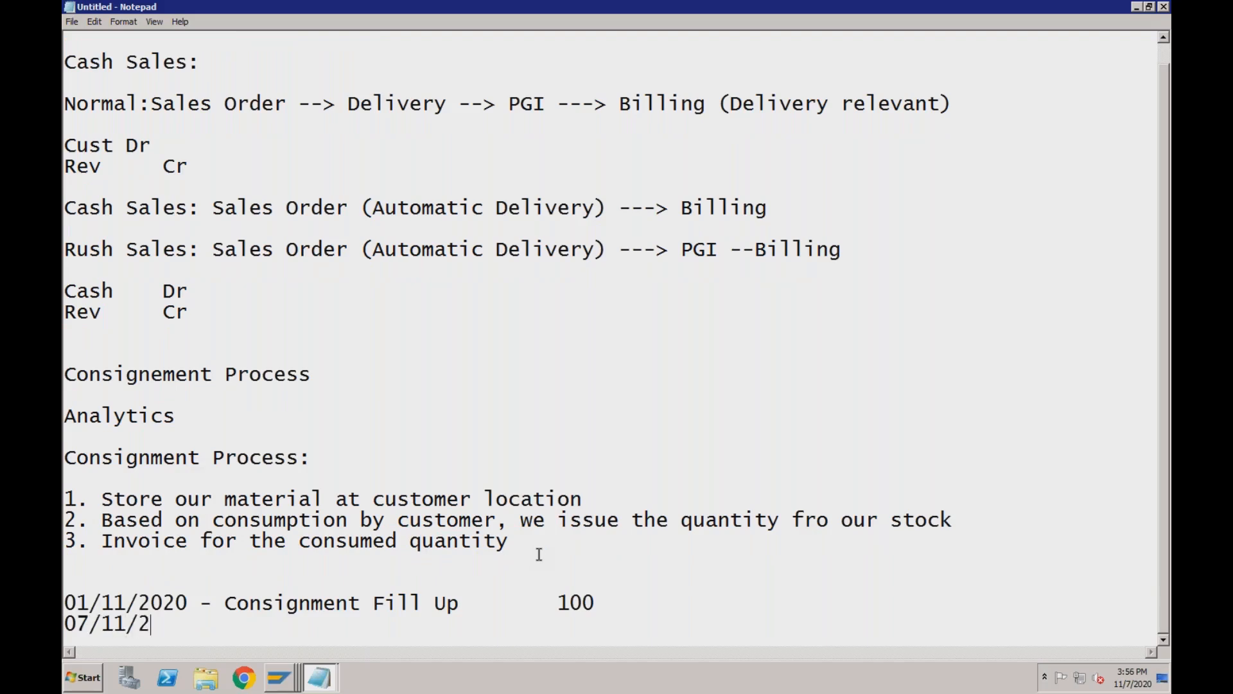
pyautogui.press('BackSpace')
pyautogui.write('20 - ')
pyautogui.write('Consign')
pyautogui.write('emtn')
pyautogui.press('BackSpace')
pyautogui.press('BackSpace')
pyautogui.press('BackSpace')
pyautogui.press('BackSpace')
pyautogui.write('me')
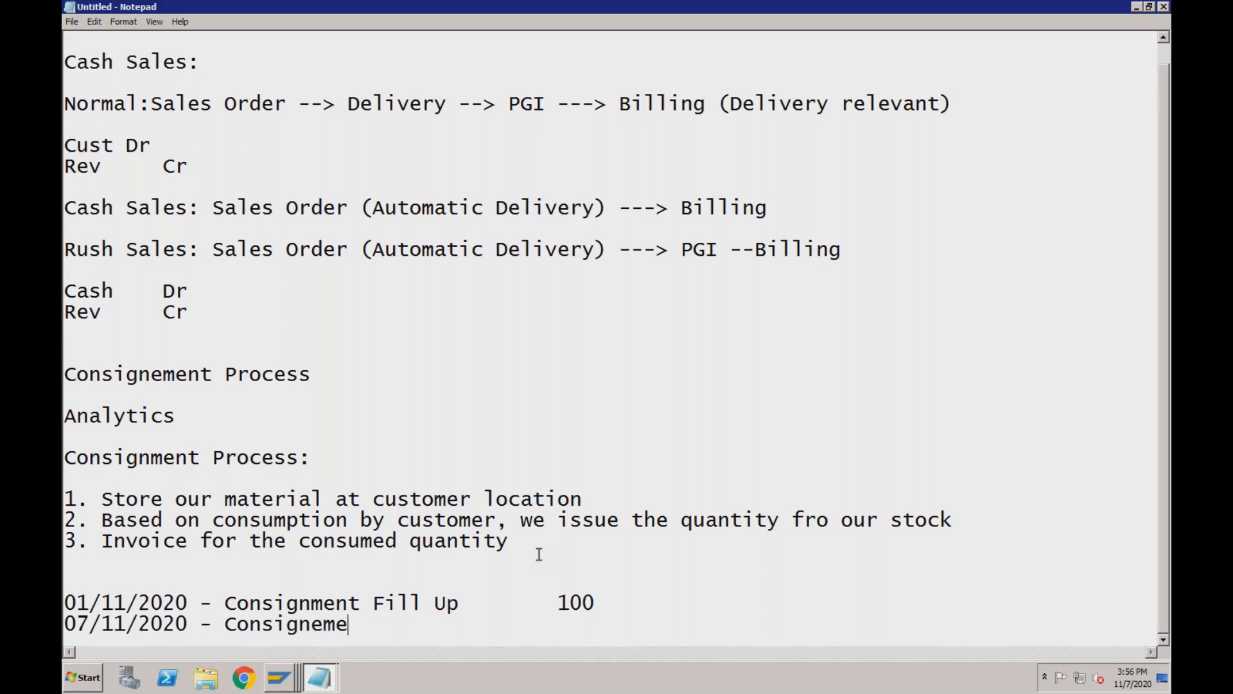
pyautogui.press('BackSpace')
pyautogui.press('BackSpace')
pyautogui.press('BackSpace')
pyautogui.write('ment Issues')
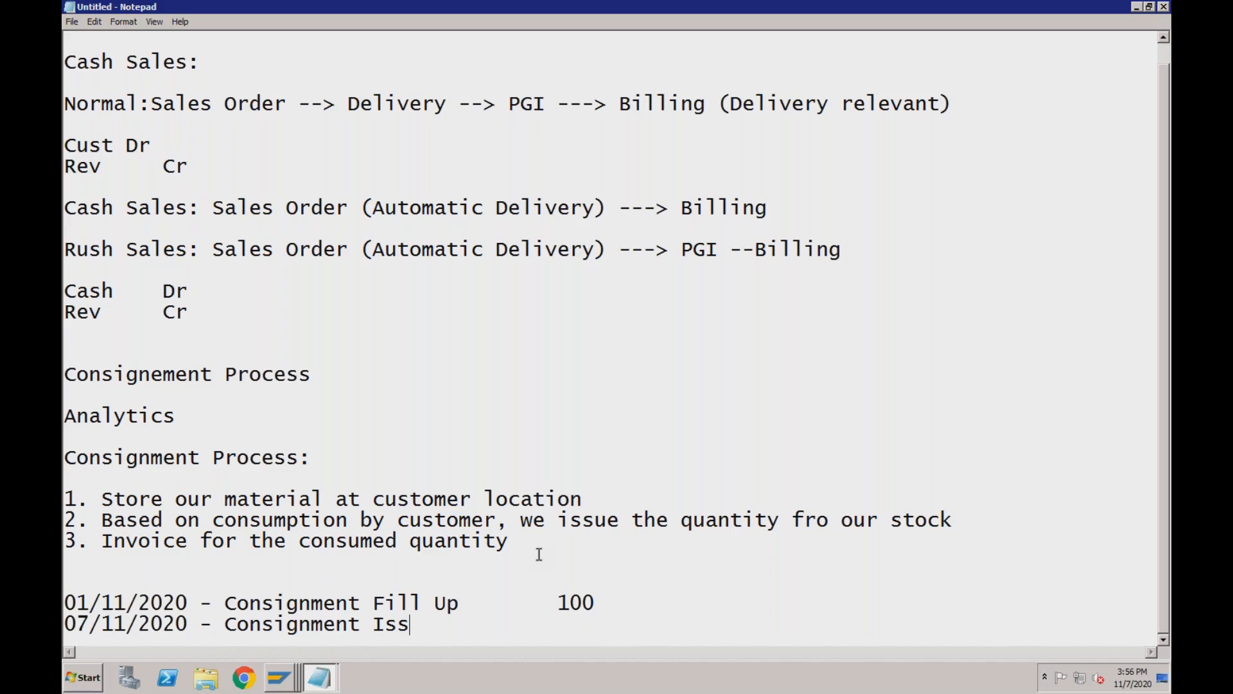
pyautogui.press('Tab')
pyautogui.press('Tab')
pyautogui.press('Tab')
pyautogui.press('Tab')
pyautogui.press('BackSpace')
pyautogui.press('BackSpace')
pyautogui.write('10')
pyautogui.press('Return')
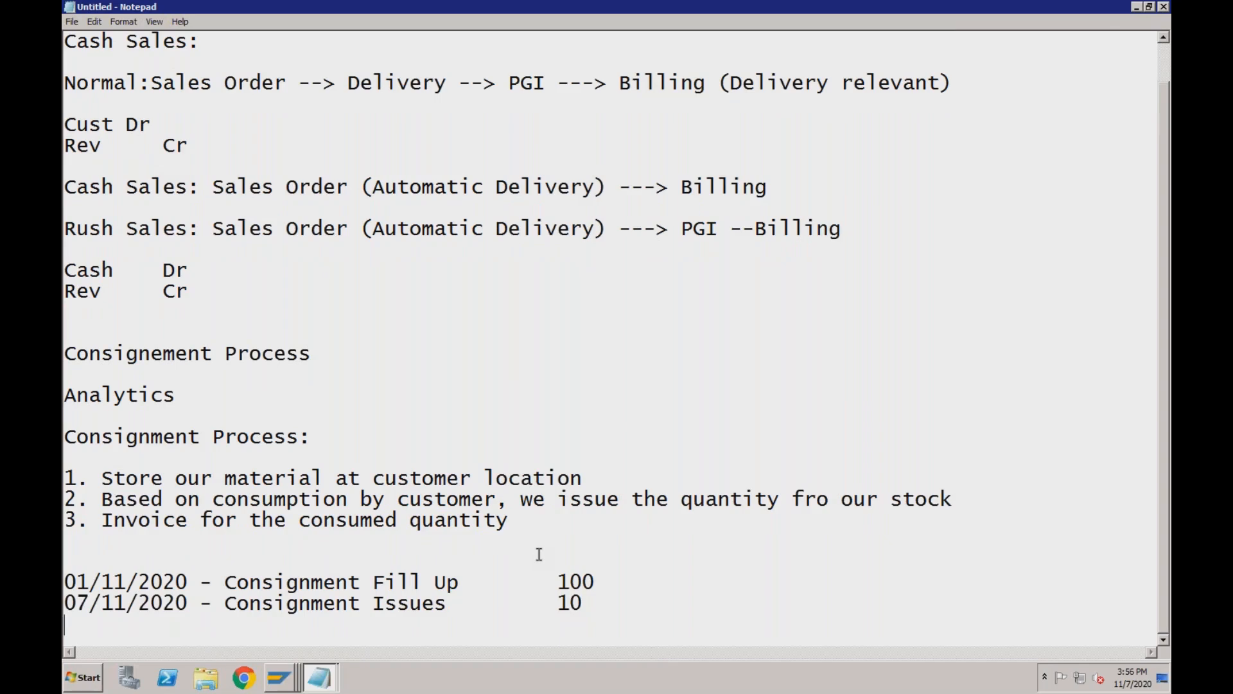
# Begin the next entry with the date 14/11/2020.
pyautogui.write('14/11/2020')
pyautogui.press('Tab')
pyautogui.press('BackSpace')
# Put quantity 10 on the 14/11/2020 line and begin its description with 'C'.
pyautogui.write('-')
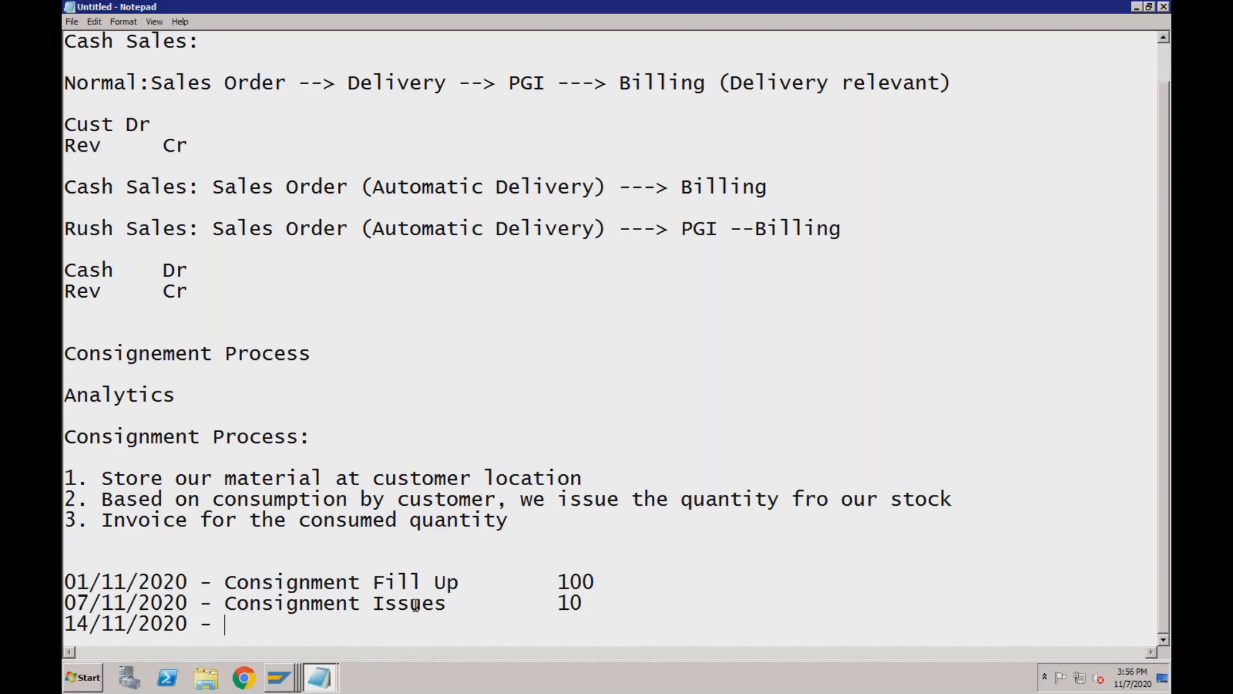
pyautogui.click(584, 607)
pyautogui.click(407, 638)
pyautogui.press('Tab')
pyautogui.press('Tab')
pyautogui.press('Tab')
pyautogui.press('Tab')
pyautogui.write('10')
pyautogui.click(290, 632)
pyautogui.click(223, 624)
pyautogui.write('C')
# Make the quantity -10, complete the word 'Consignment', and start a new line below.
pyautogui.click(556, 626)
pyautogui.write('-')
pyautogui.click(267, 628)
pyautogui.press('BackSpace')
pyautogui.write('onsignmen')
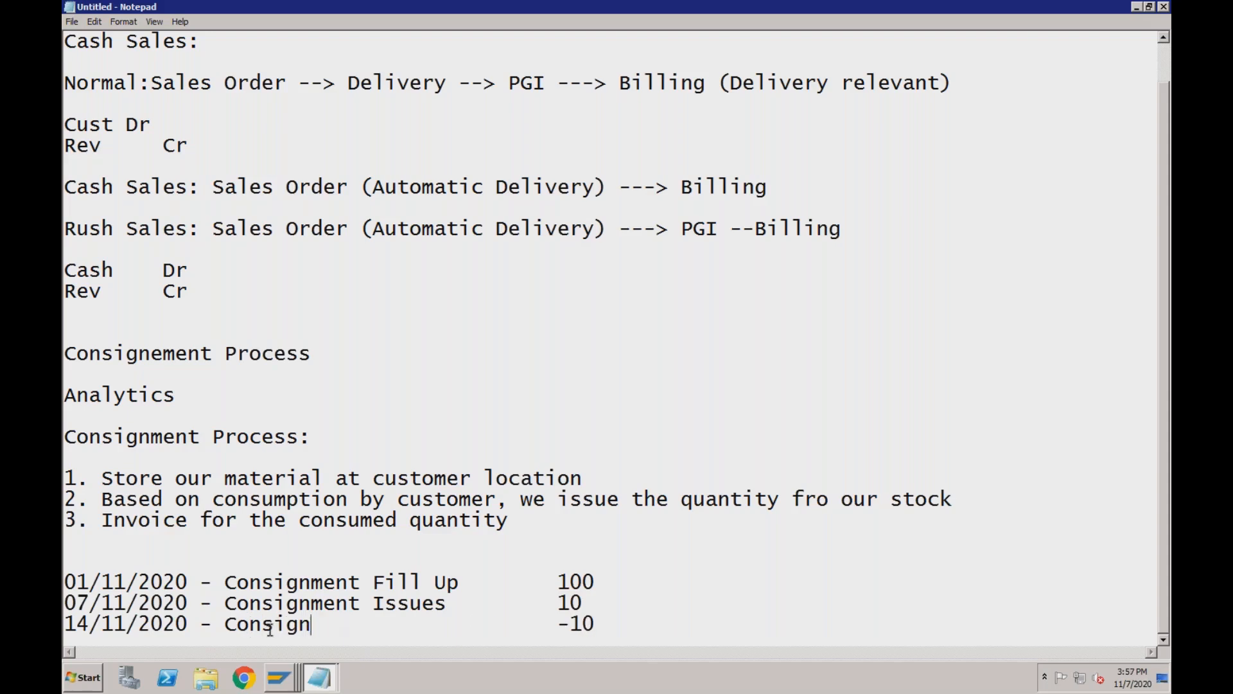
pyautogui.write('t')
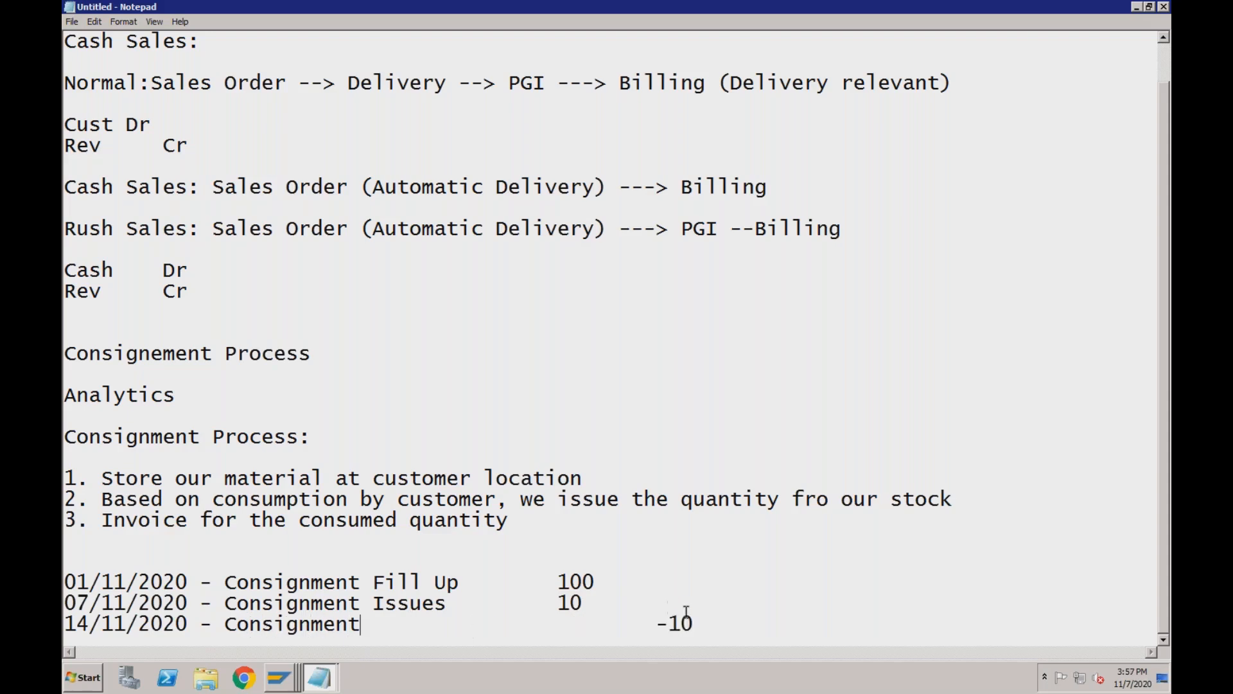
pyautogui.click(701, 626)
pyautogui.press('Return')
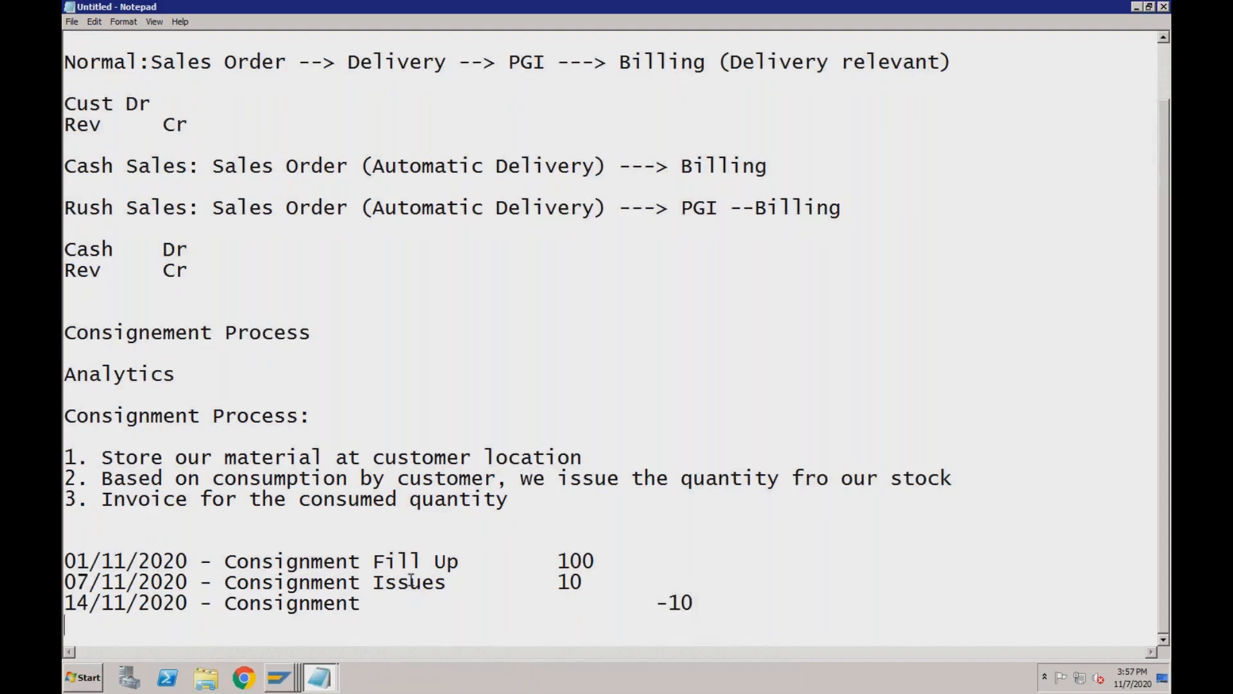
pyautogui.click(570, 560)
pyautogui.click(67, 603)
pyautogui.click(557, 582)
pyautogui.press('Return')
# Label the 14/11/2020 line a Return and add '15/11/2020 - Consignment Pickup' with -100.
pyautogui.write('15/11/2')
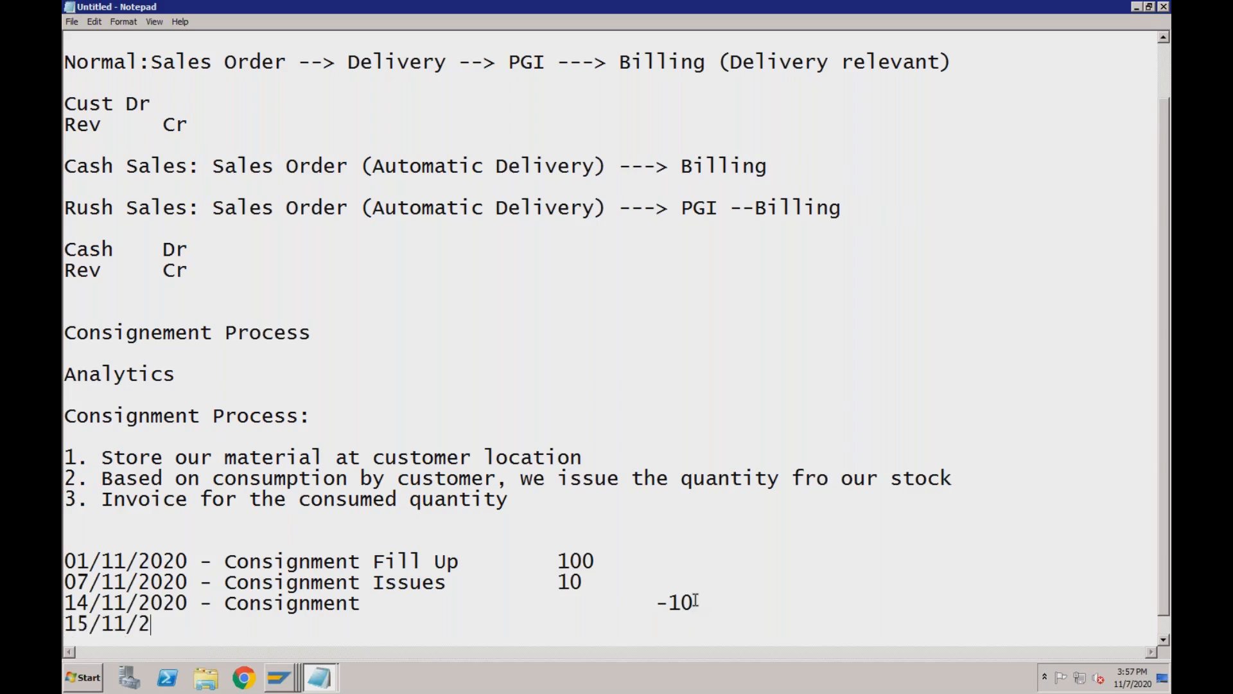
pyautogui.write('020 -')
pyautogui.click(409, 609)
pyautogui.write('Re')
pyautogui.write('turn')
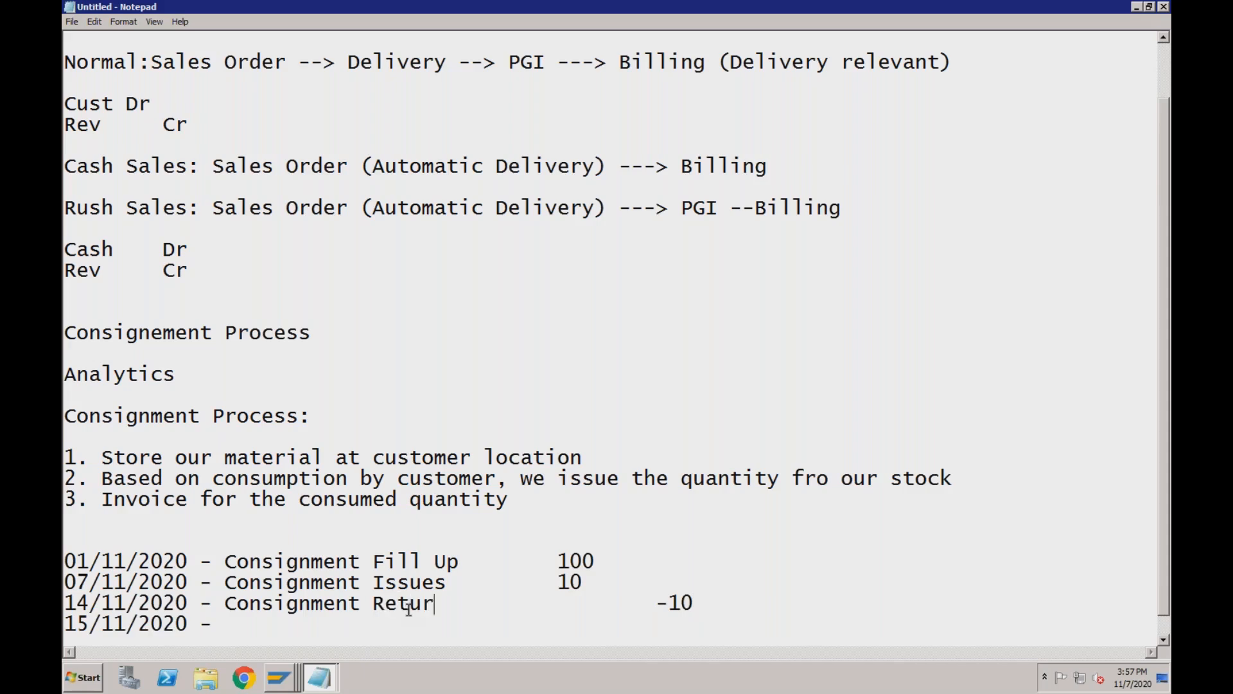
pyautogui.click(288, 621)
pyautogui.write('Consignment ')
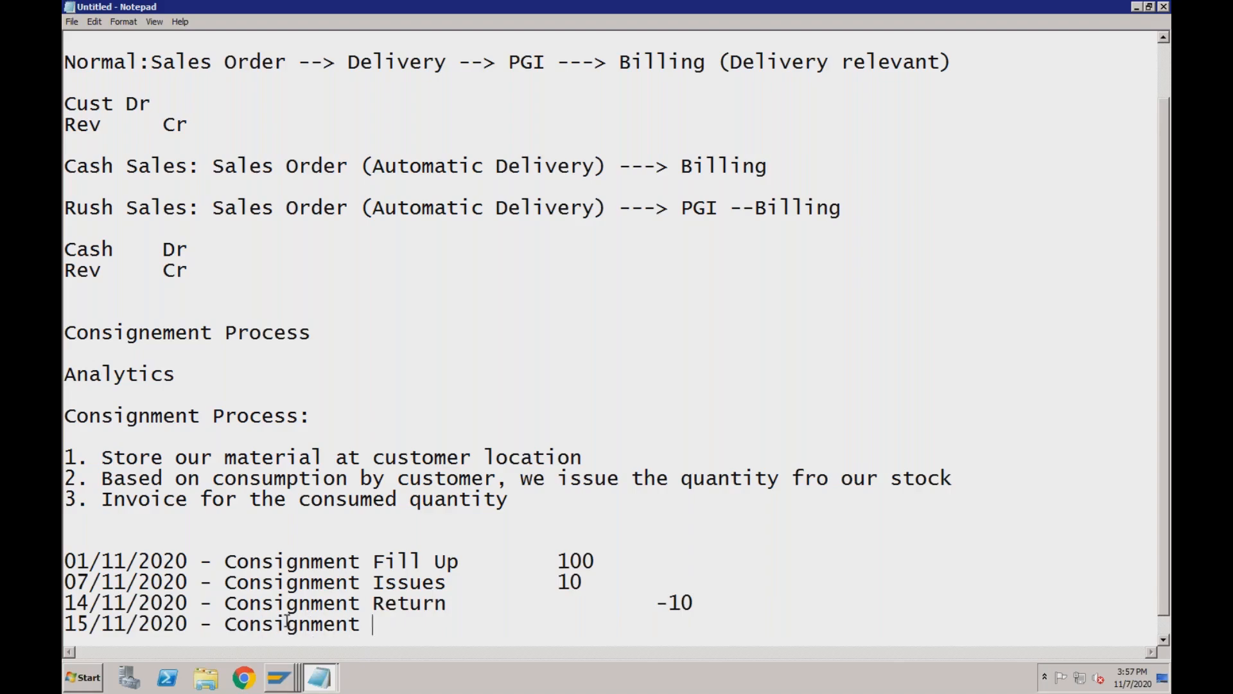
pyautogui.write('Pickup')
pyautogui.press('Tab')
pyautogui.press('Tab')
pyautogui.write('-100')
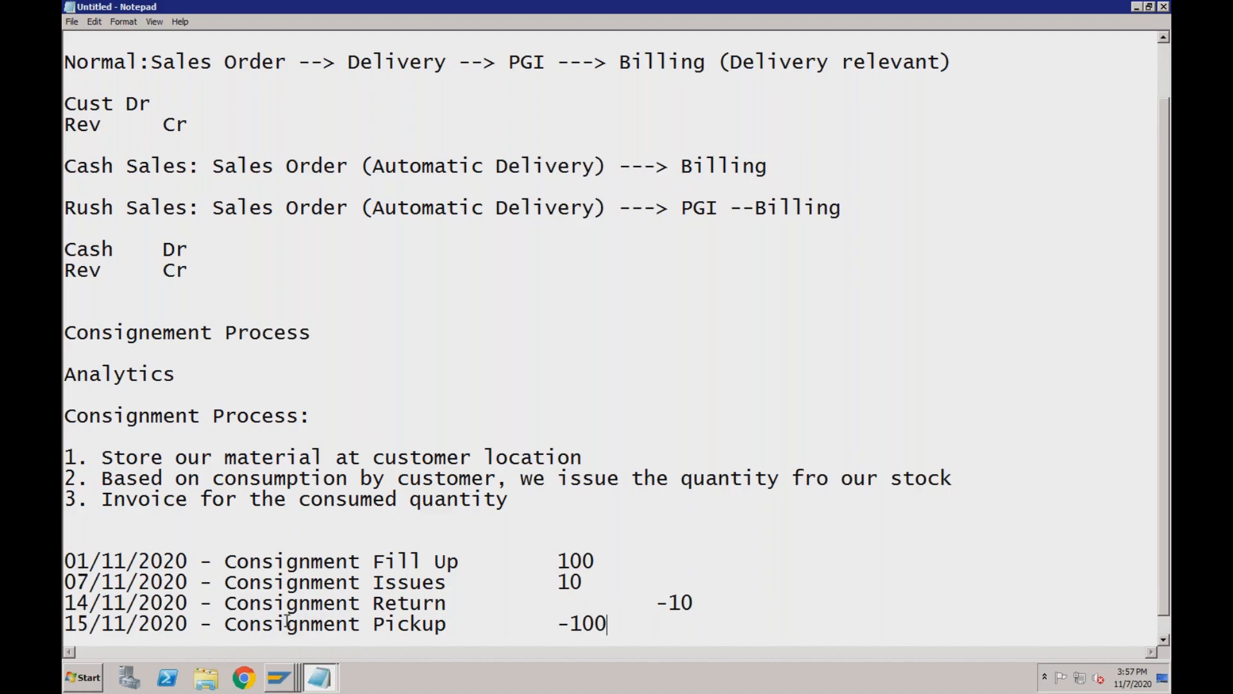
pyautogui.press('super+Tab')
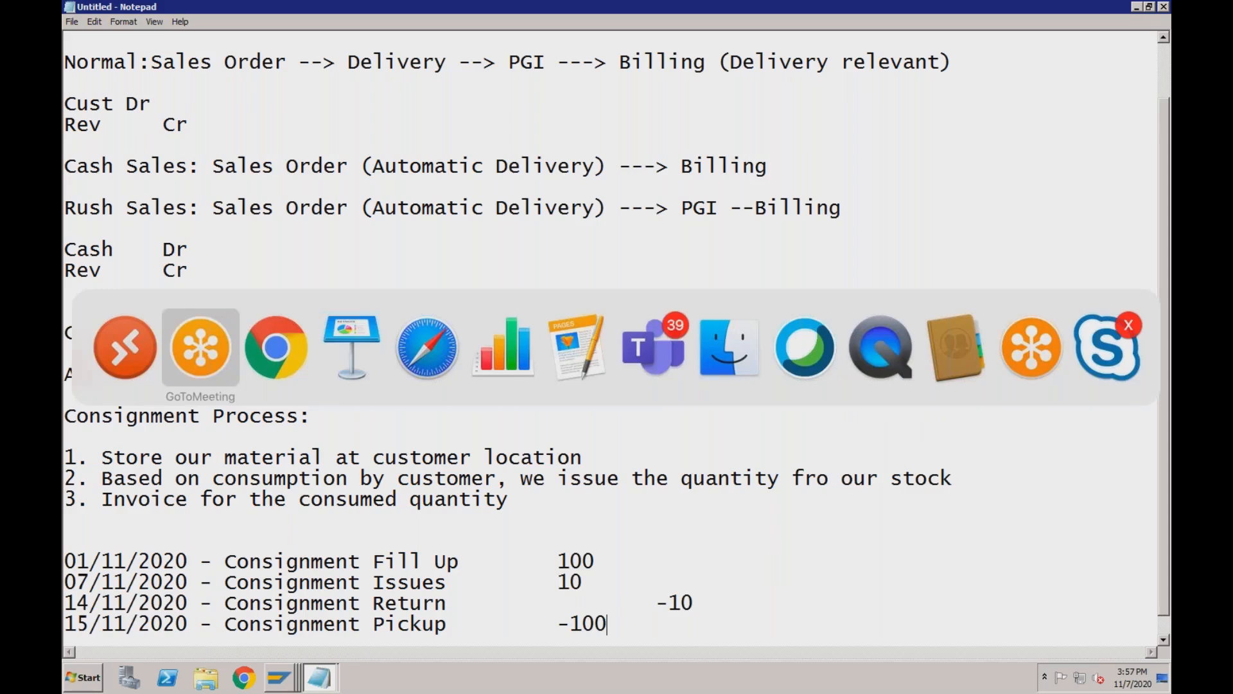
# Return to Chrome and scroll the Drive preview down to page 5's System Access section.
pyautogui.press('super+Tab')
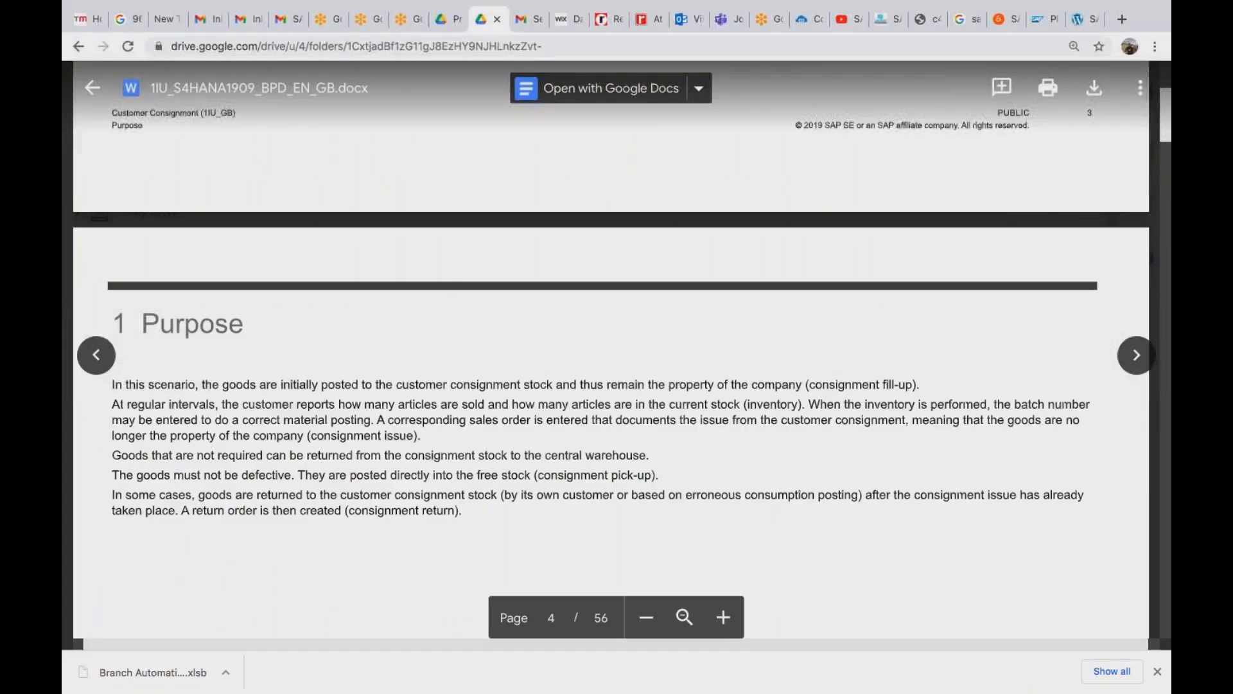
pyautogui.scroll(-10, 611, 359)
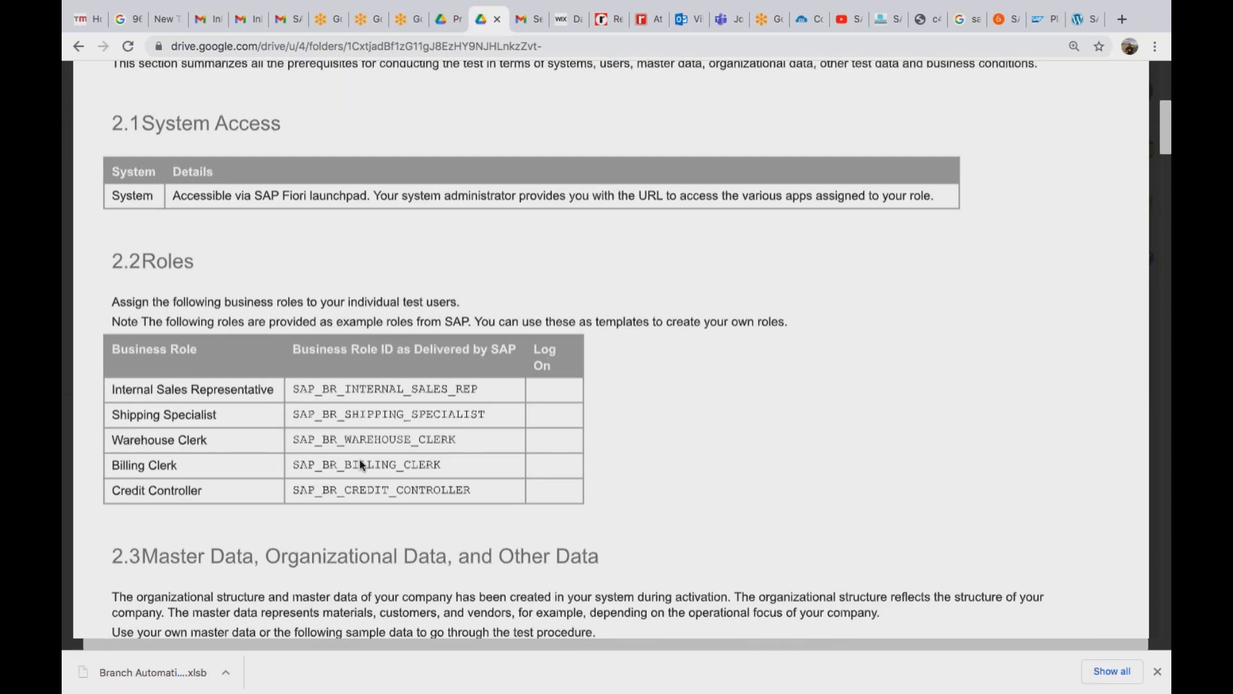
pyautogui.scroll(-10, 362, 465)
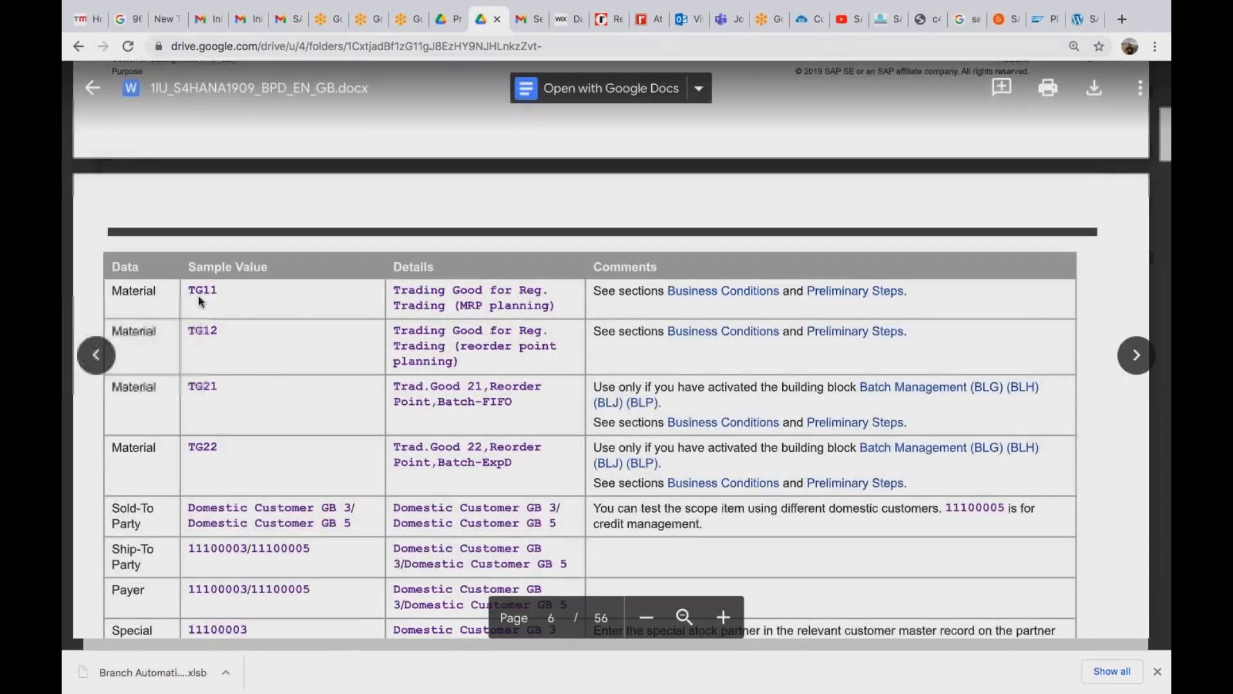
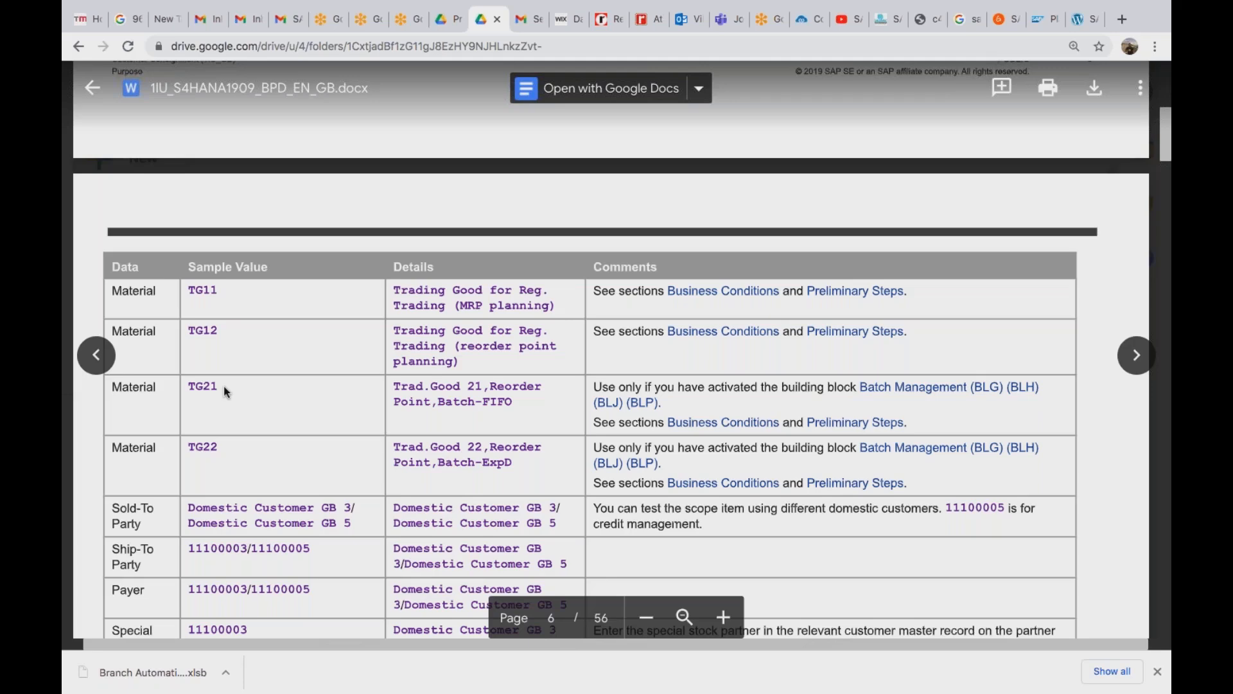
# Scroll the consignment guide to page 14's Create Consignment Fill-Up Order steps, then switch to Remote Desktop.
pyautogui.scroll(-10, 224, 387)
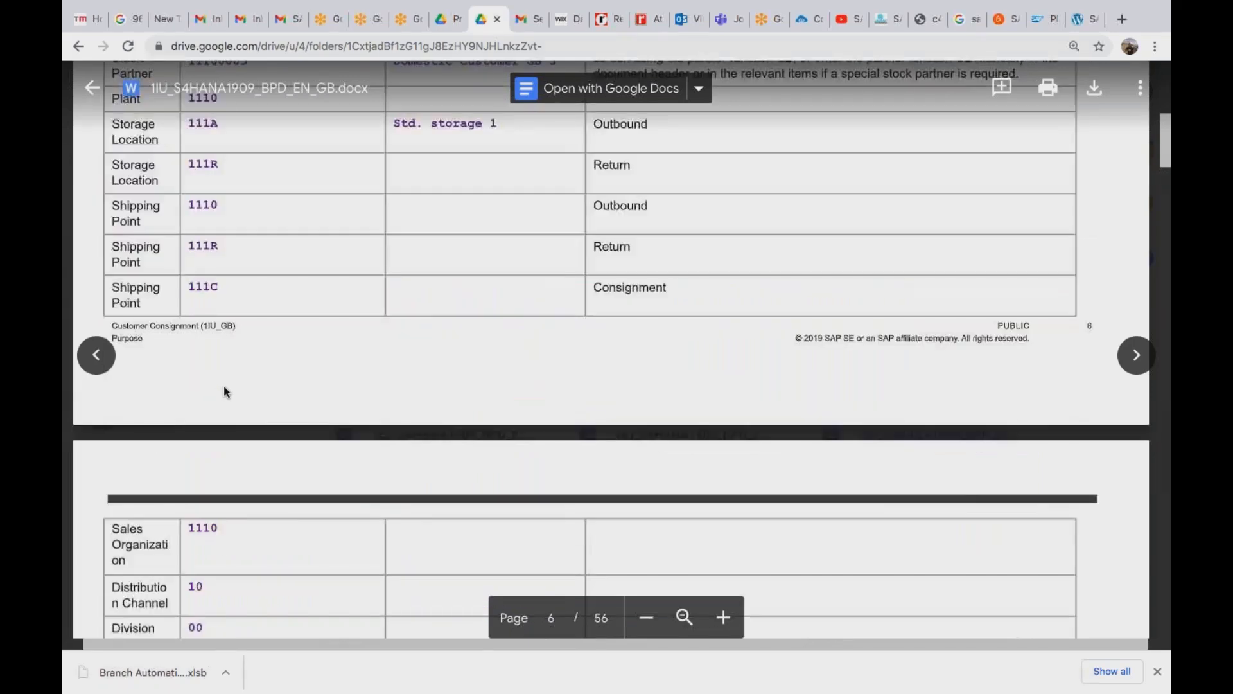
pyautogui.scroll(-15, 223, 385)
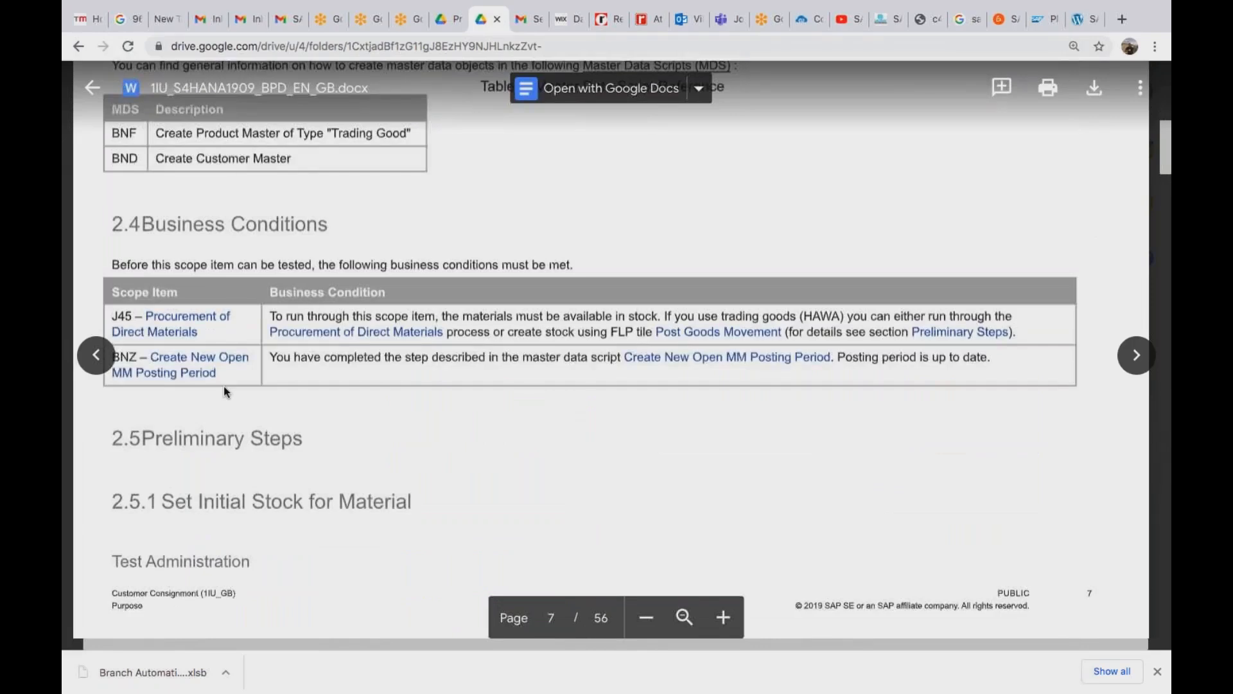
pyautogui.scroll(-10, 223, 389)
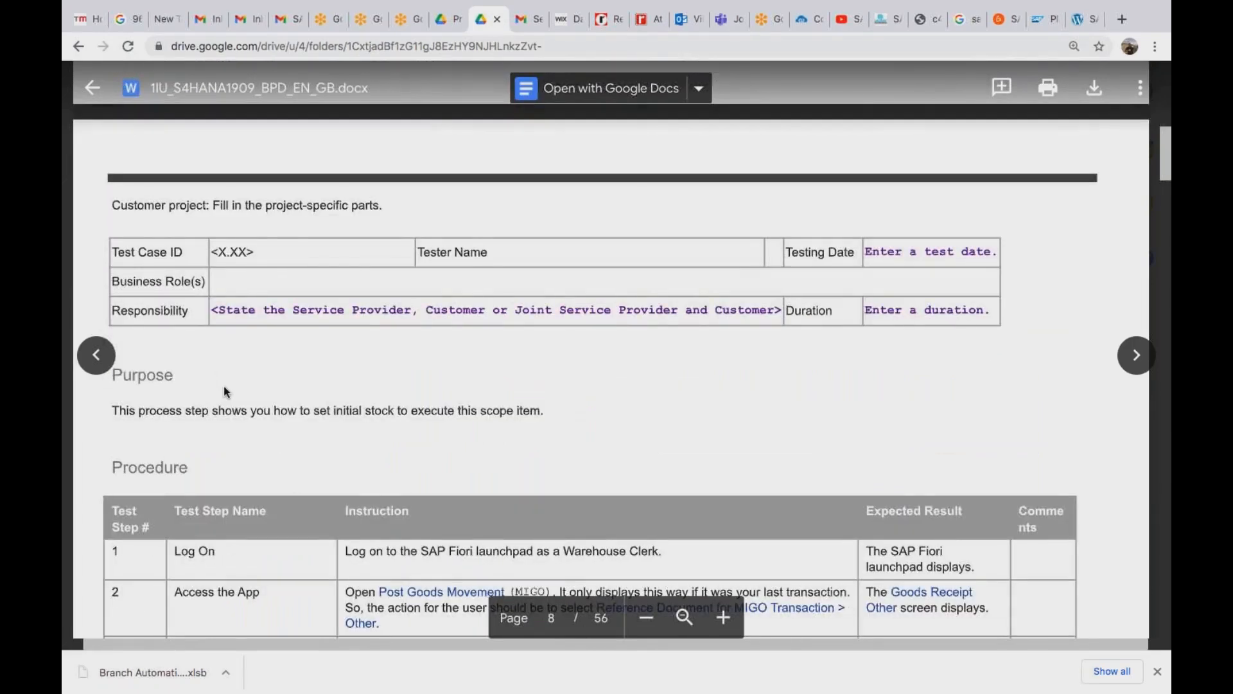
pyautogui.scroll(10, 223, 389)
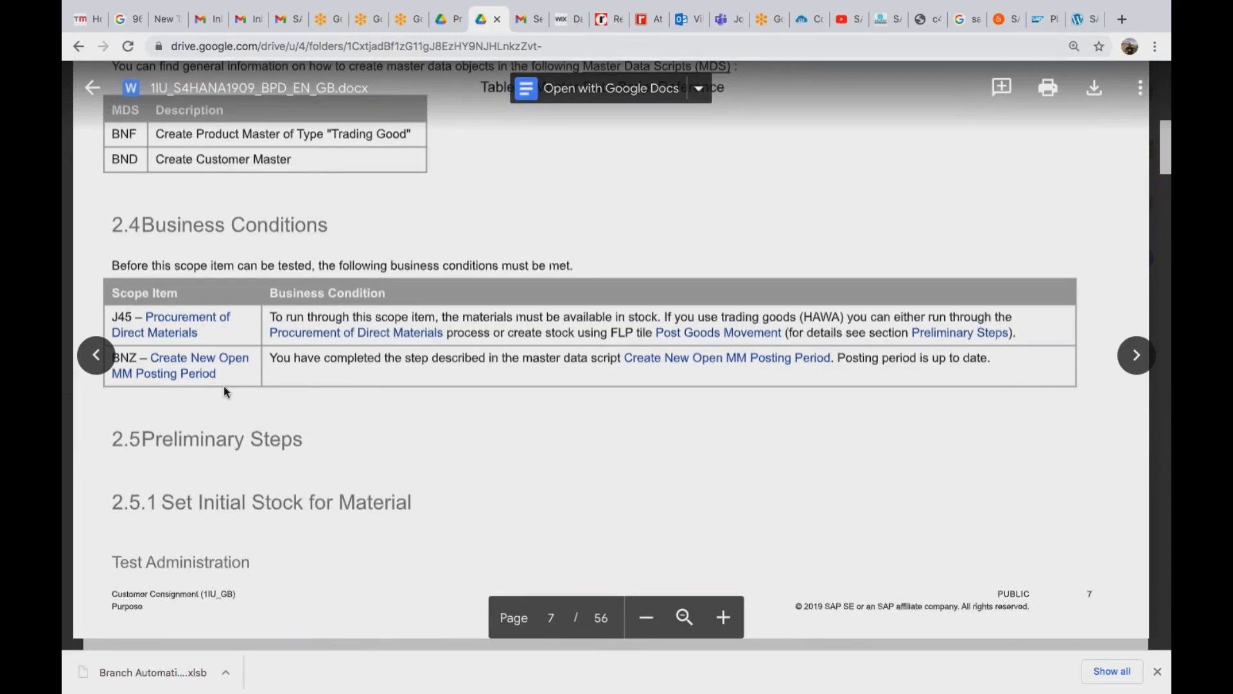
pyautogui.scroll(-15, 224, 388)
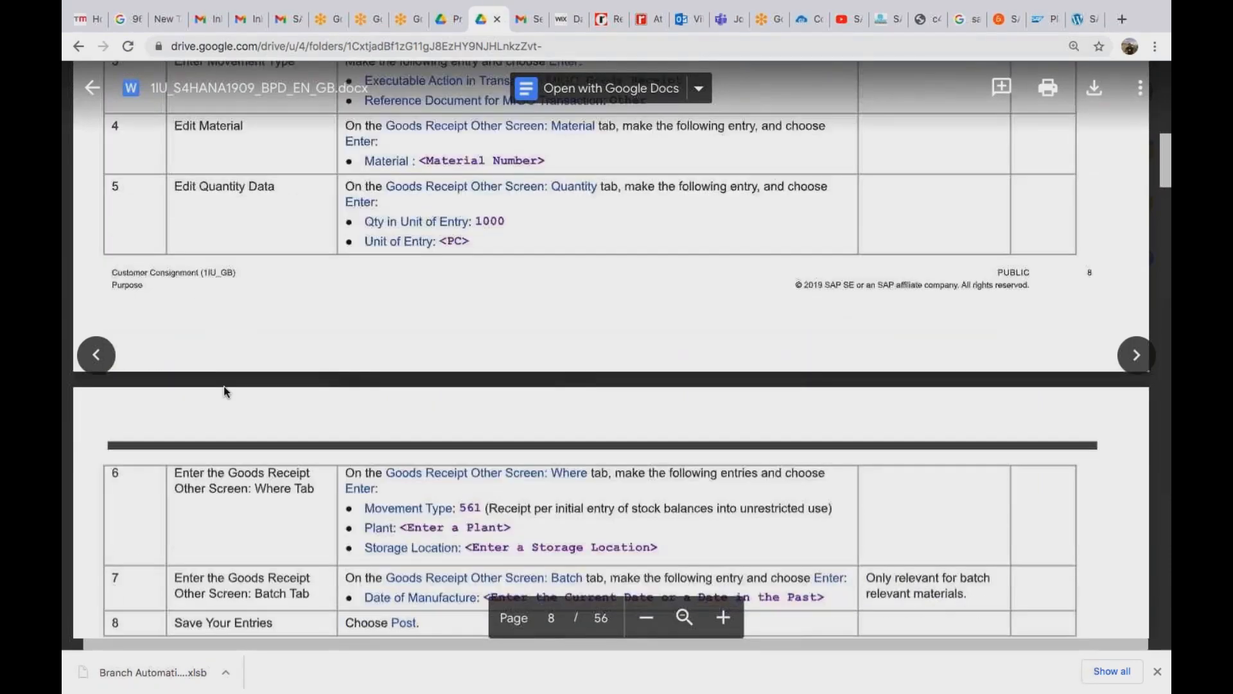
pyautogui.scroll(-15, 225, 389)
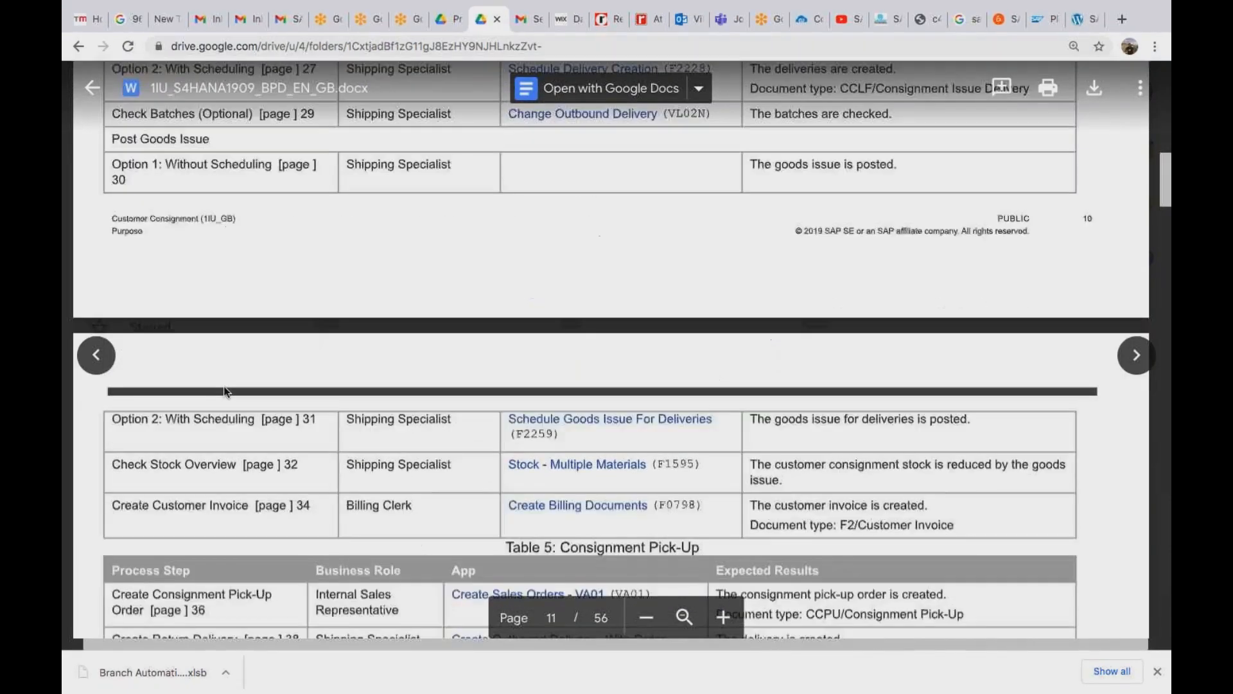
pyautogui.scroll(-15, 224, 390)
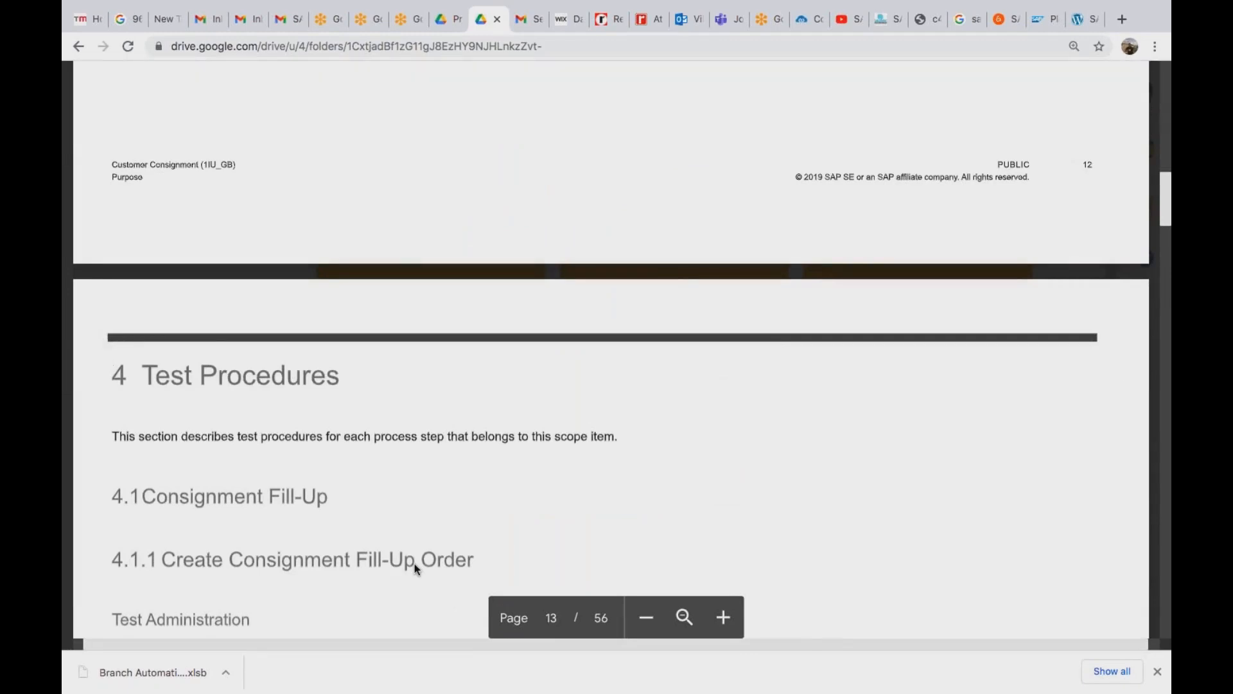
pyautogui.scroll(-10, 415, 564)
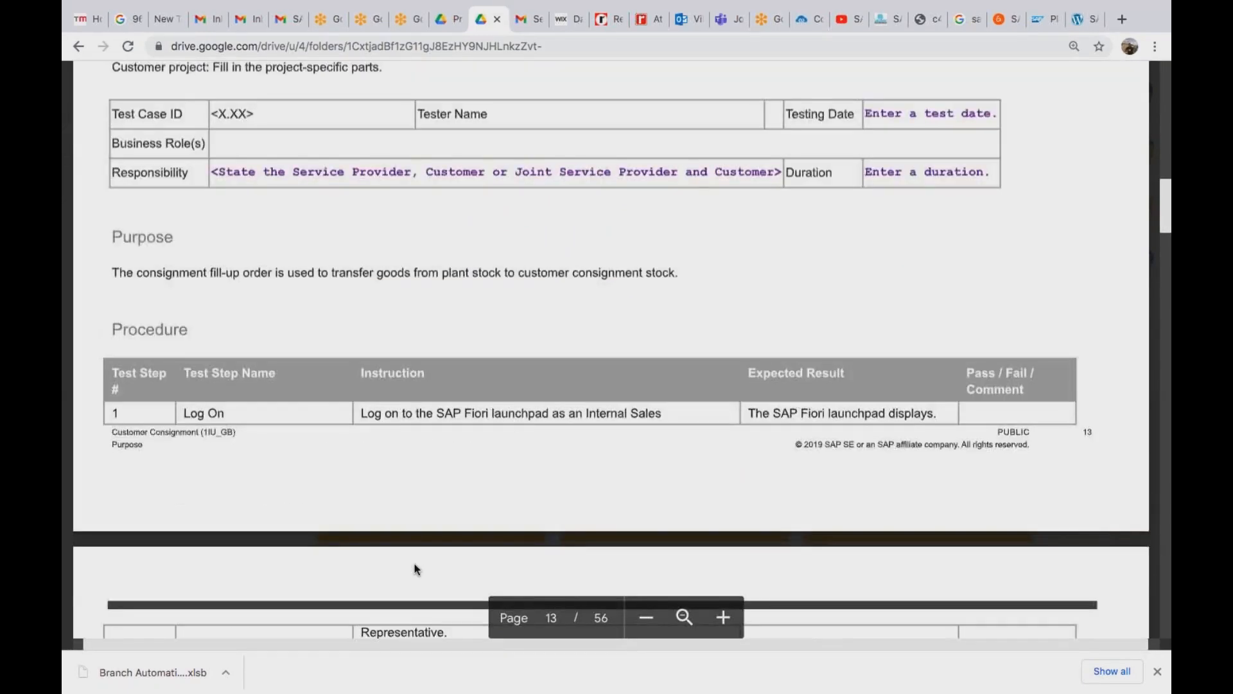
pyautogui.scroll(-10, 414, 564)
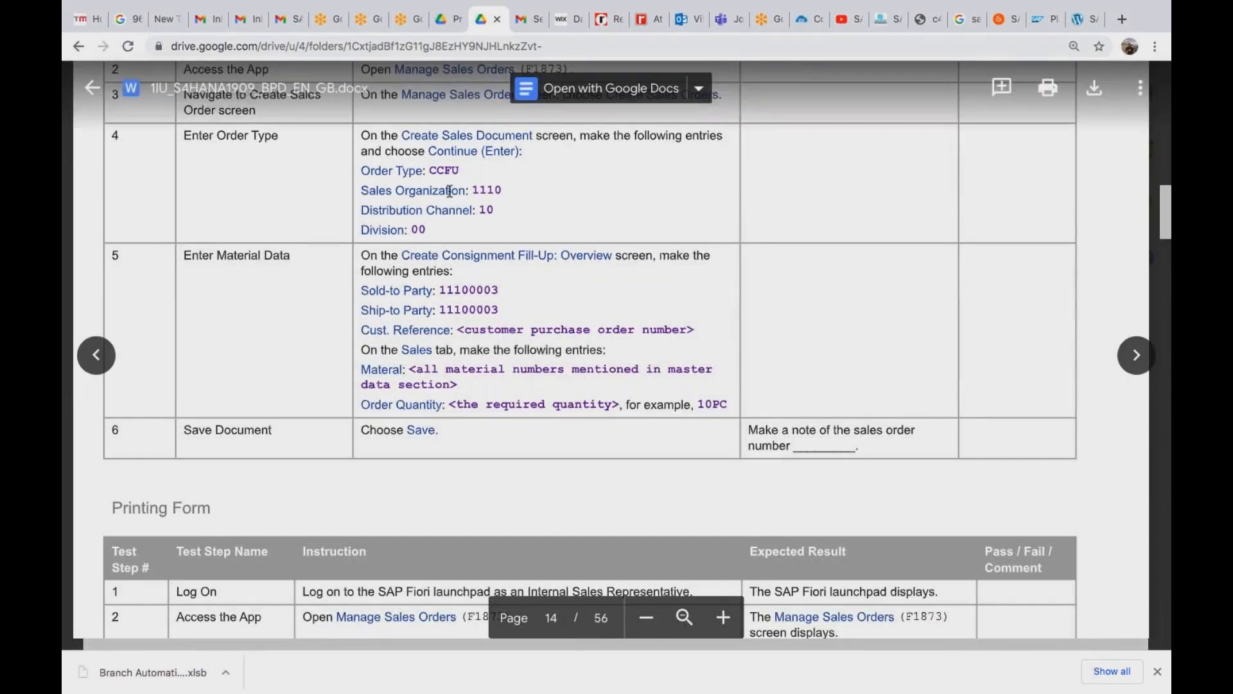
pyautogui.scroll(1, 450, 190)
pyautogui.scroll(3, 450, 191)
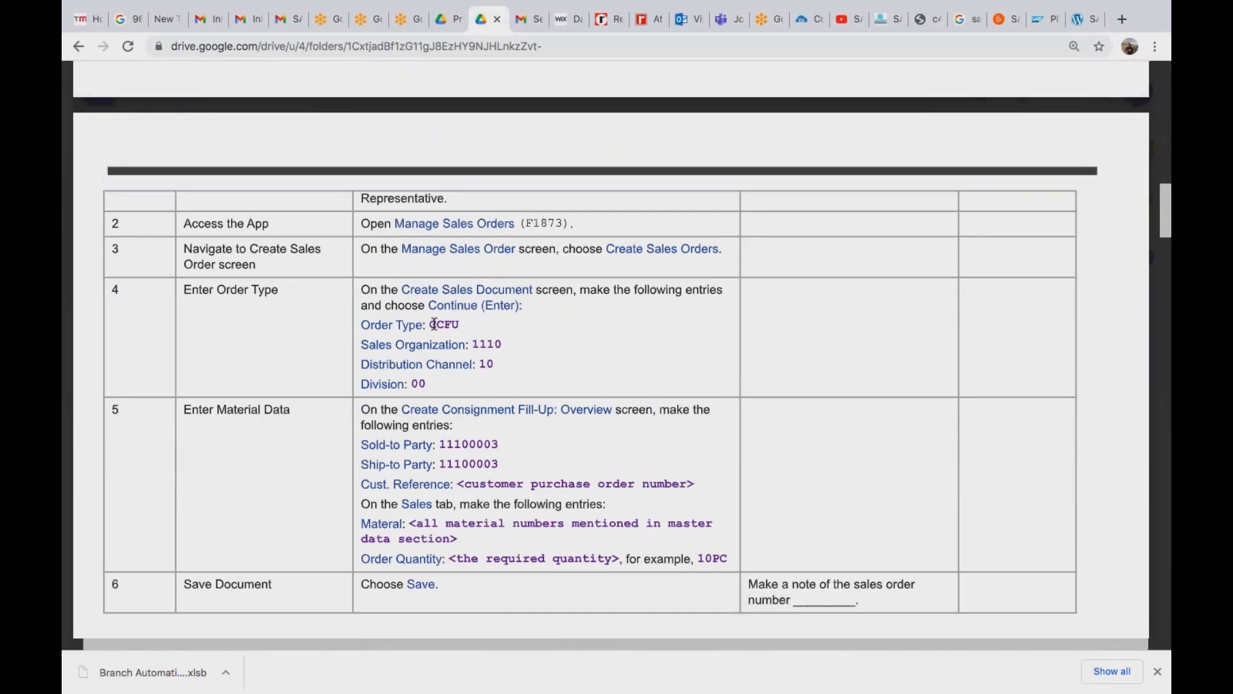
pyautogui.press('super+Tab')
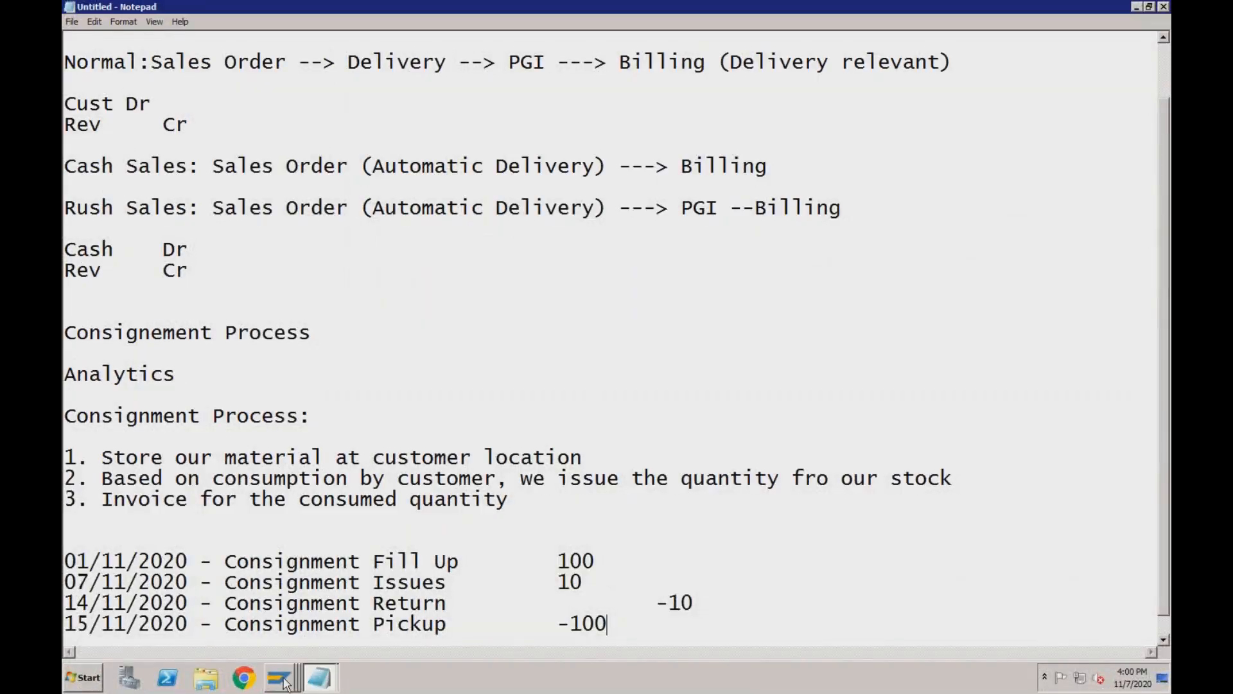
# Start a VA01 sales order of type CCFU in SAP Easy Access, then return to Chrome.
pyautogui.moveTo(285, 684)
pyautogui.click(270, 557)
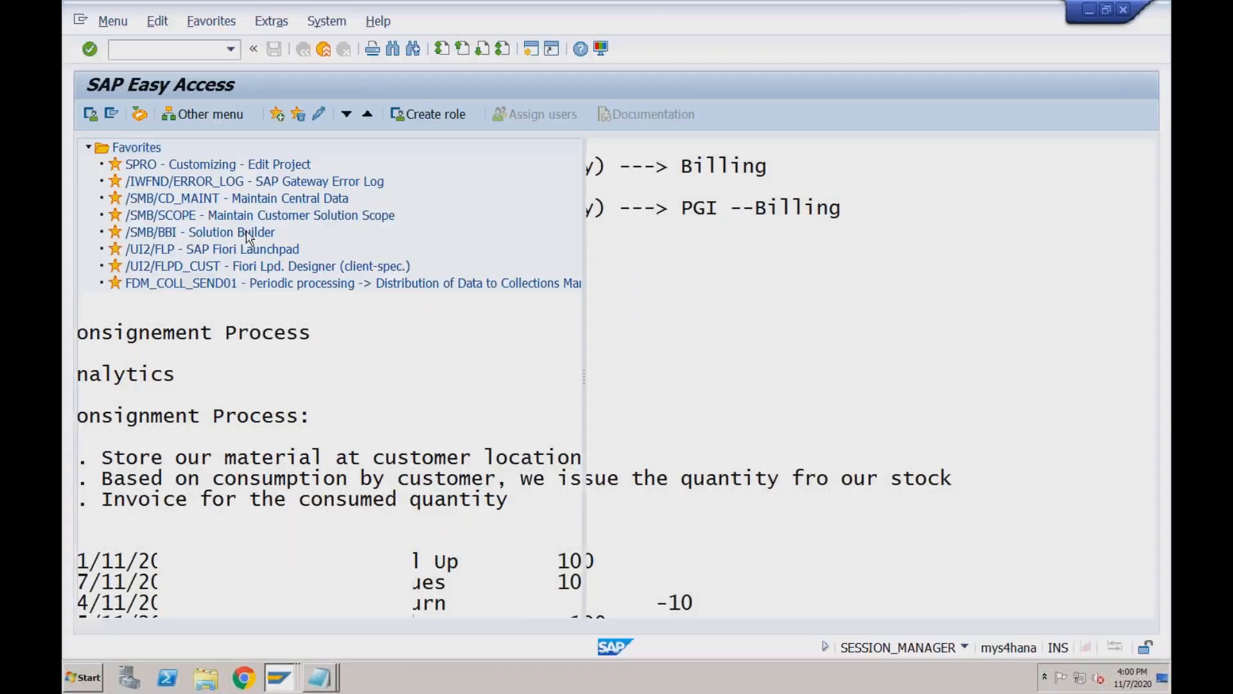
pyautogui.click(193, 49)
pyautogui.write('va01')
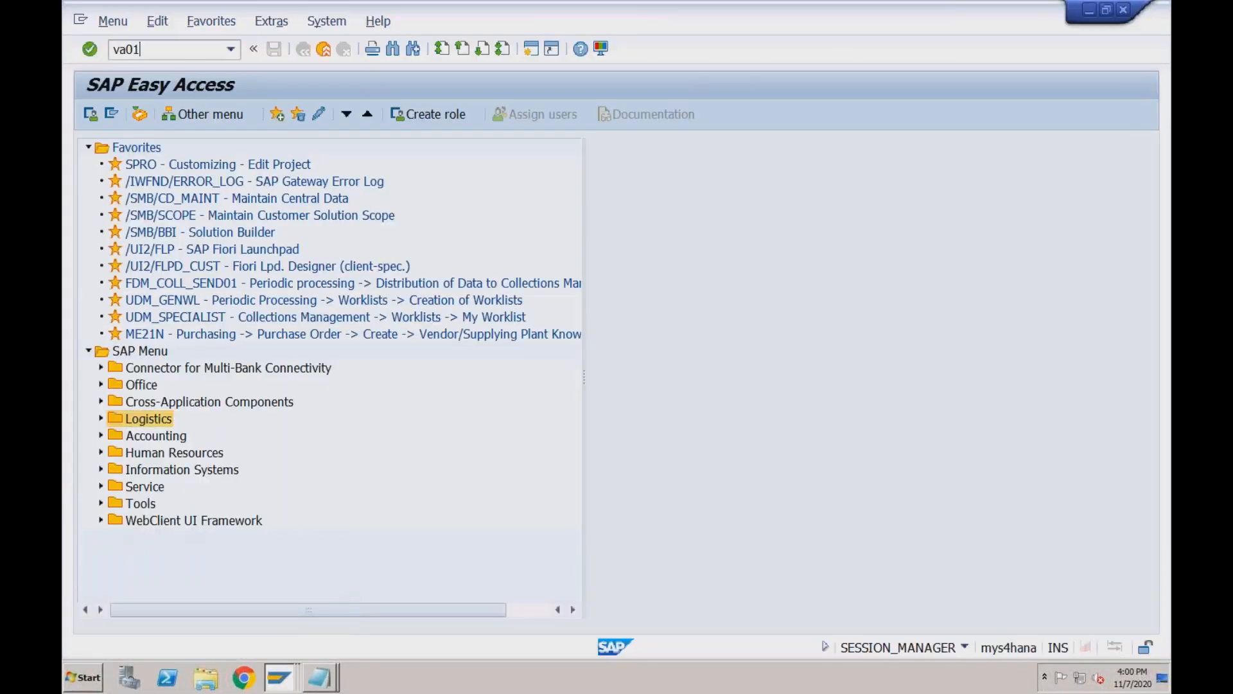
pyautogui.press('Return')
pyautogui.write('cc')
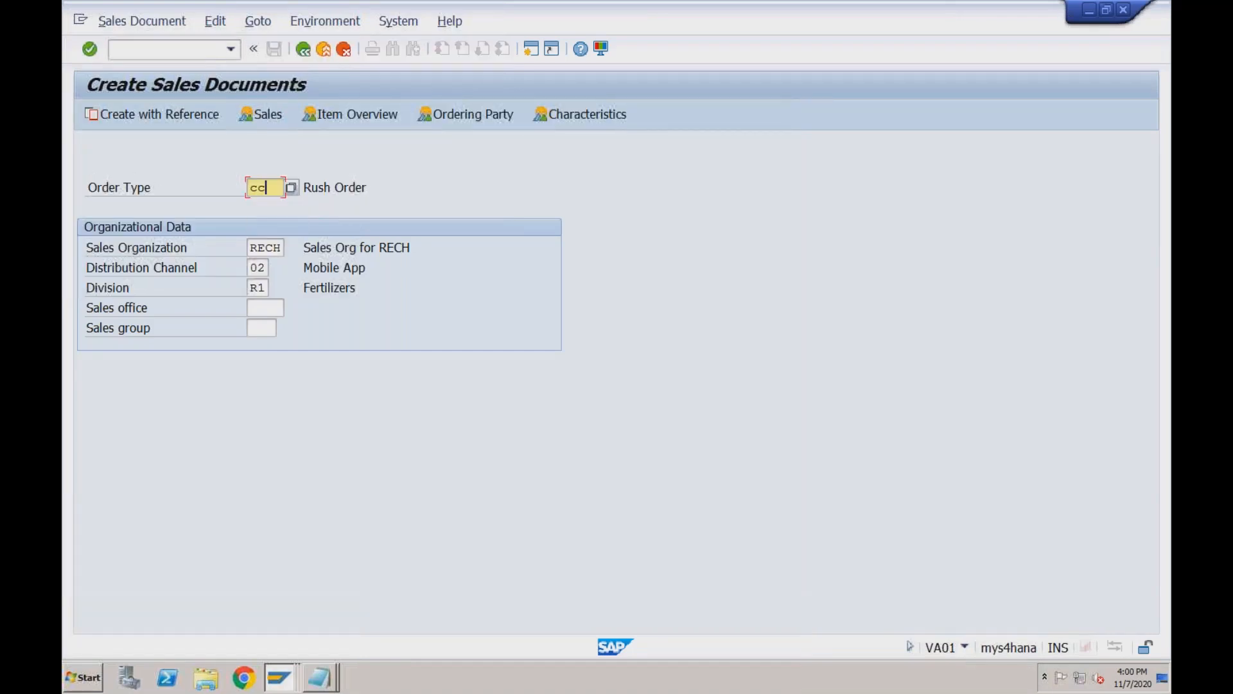
pyautogui.write('fu')
pyautogui.press('Return')
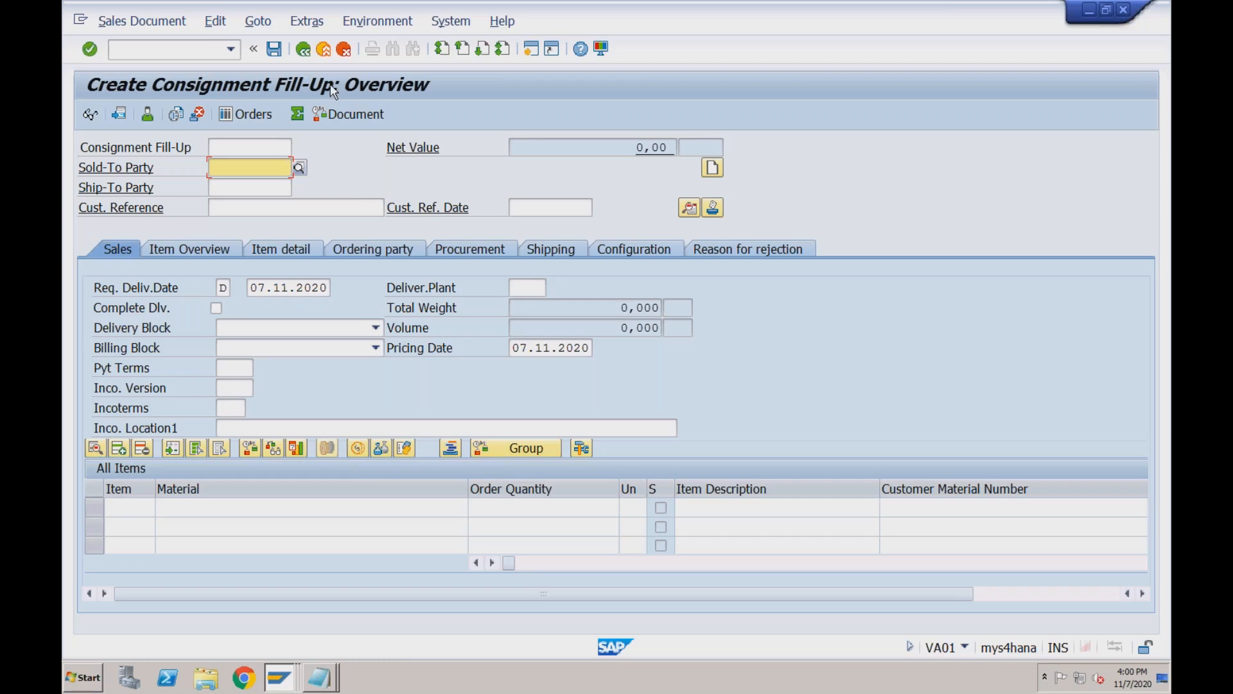
pyautogui.press('super+Tab')
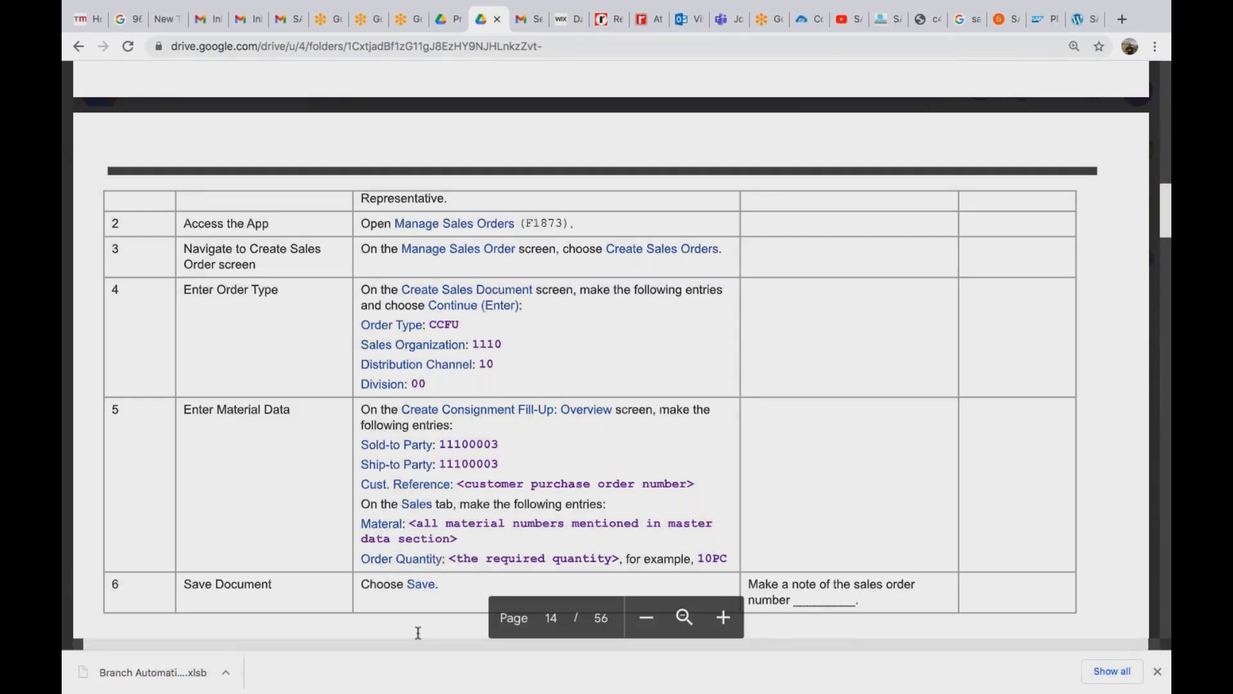
# Scroll the guide down to page 20's section 4.1.6 Check Stock Overview.
pyautogui.scroll(-5, 418, 633)
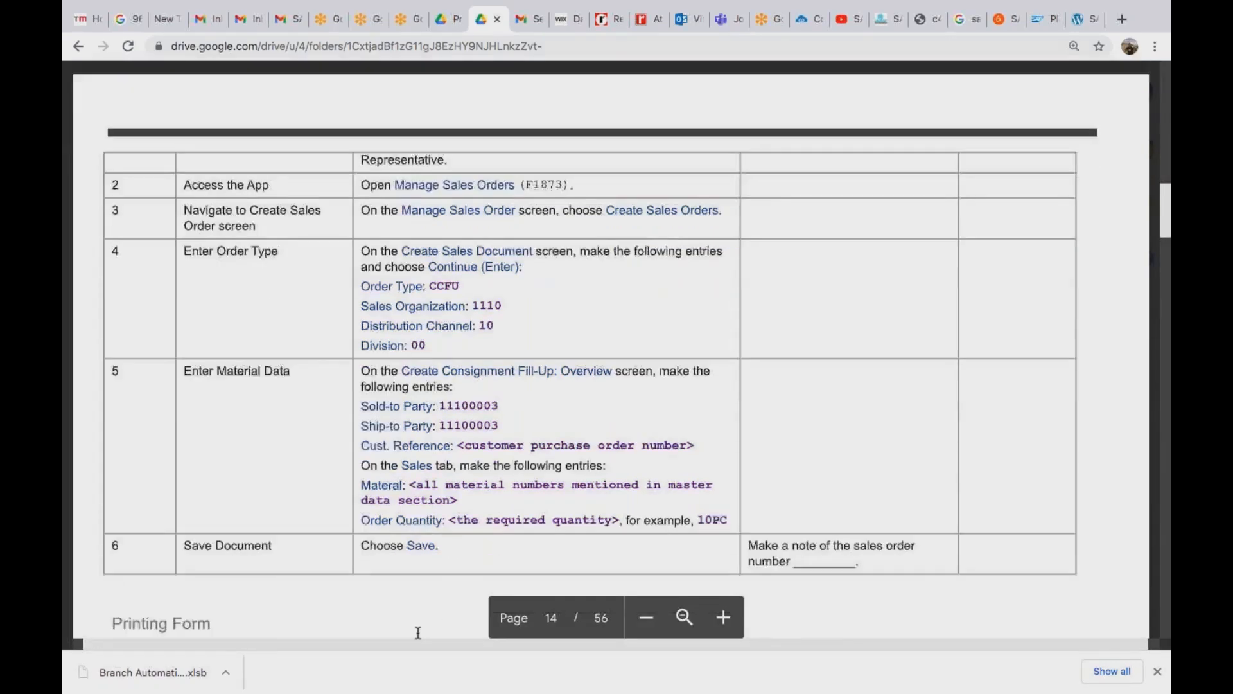
pyautogui.scroll(-1, 418, 632)
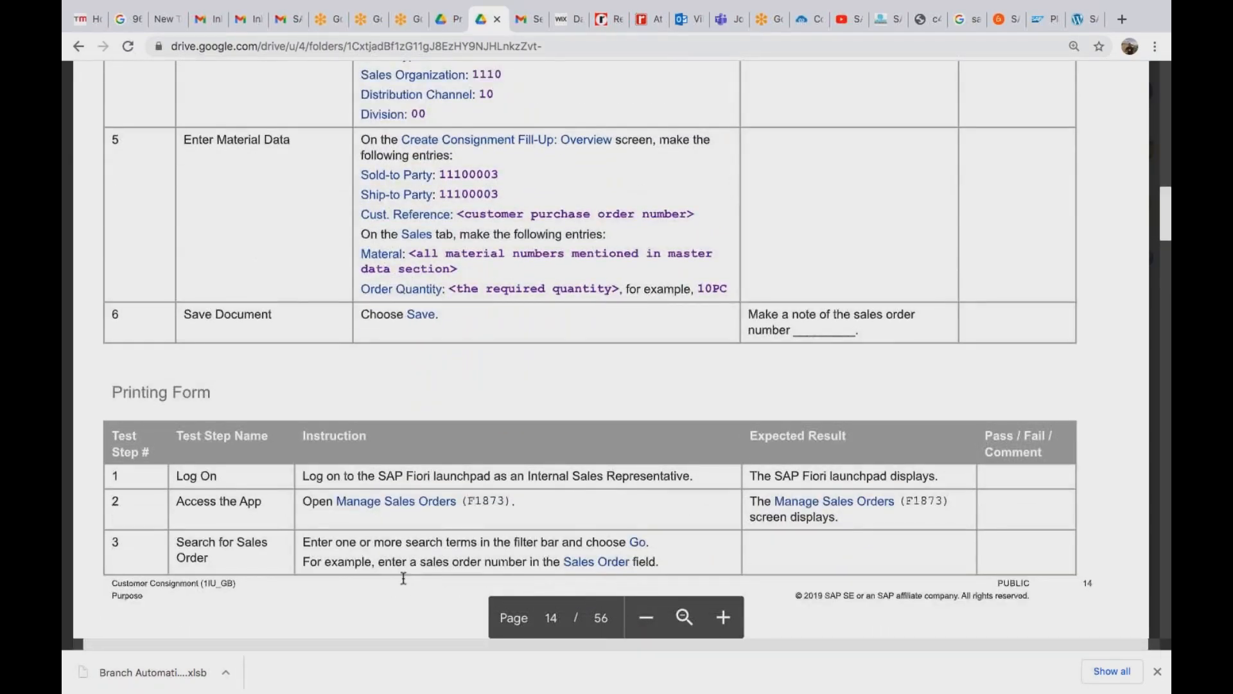
pyautogui.scroll(-15, 404, 578)
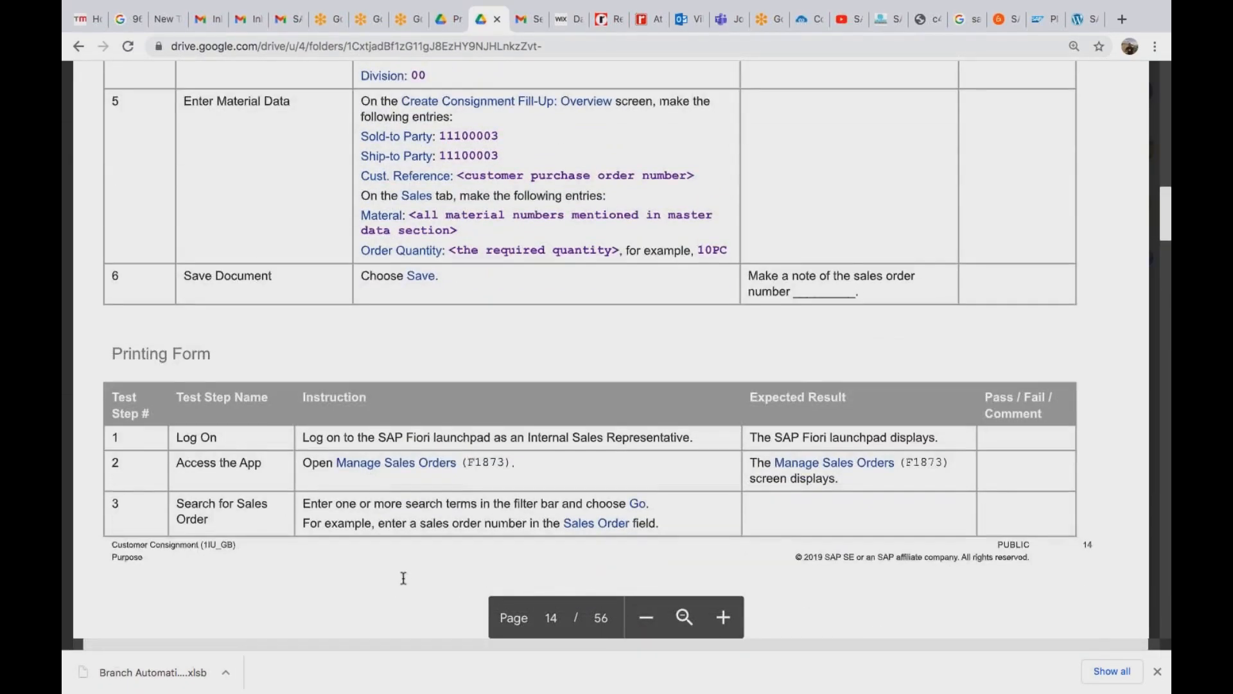
pyautogui.scroll(-2, 400, 566)
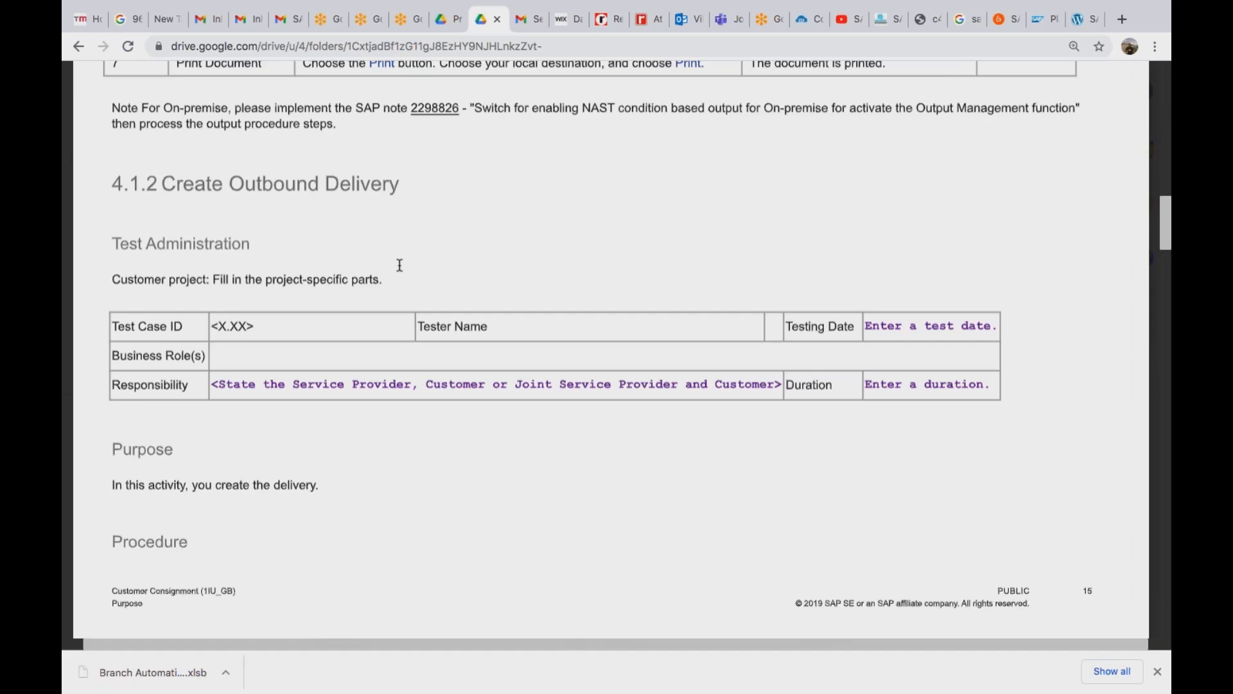
pyautogui.scroll(-3, 400, 265)
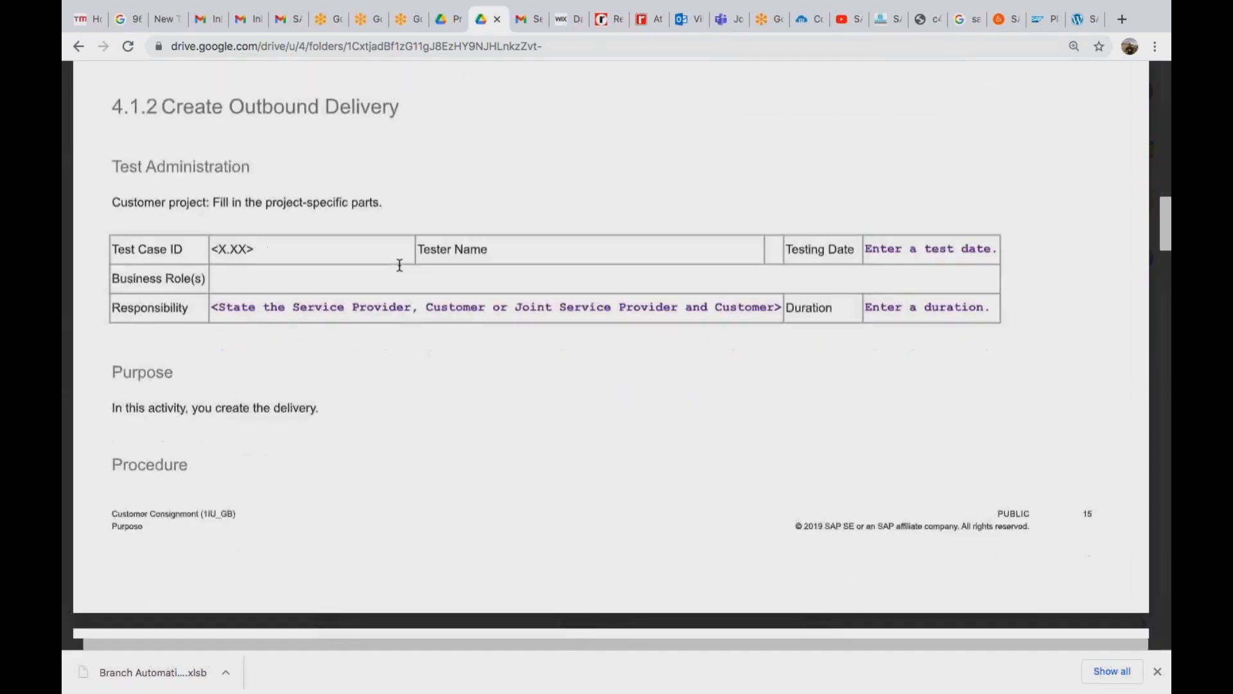
pyautogui.scroll(-10, 399, 266)
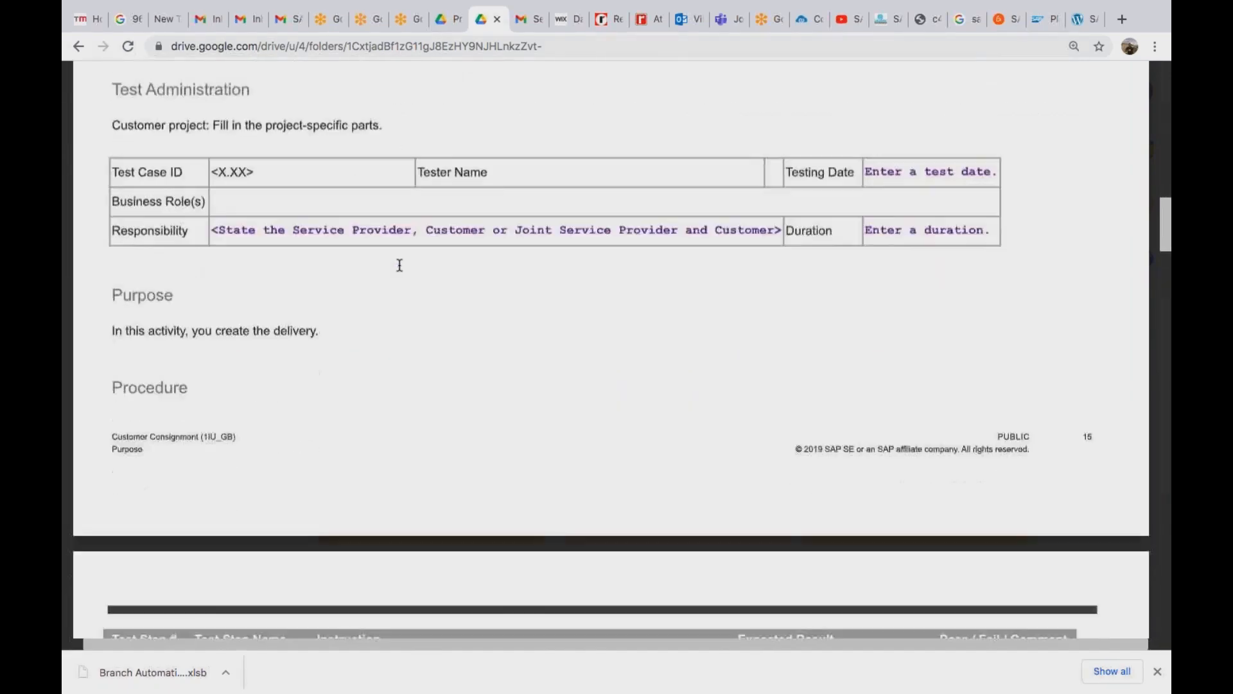
pyautogui.scroll(-3, 400, 265)
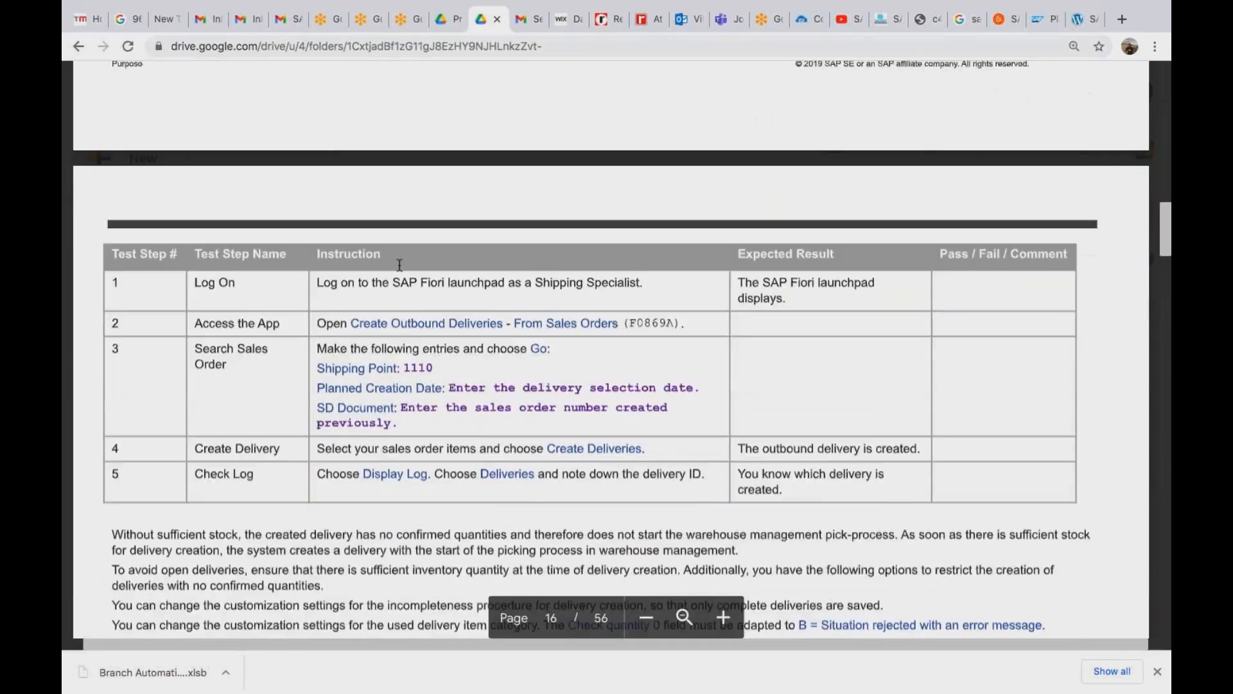
pyautogui.scroll(-1, 400, 265)
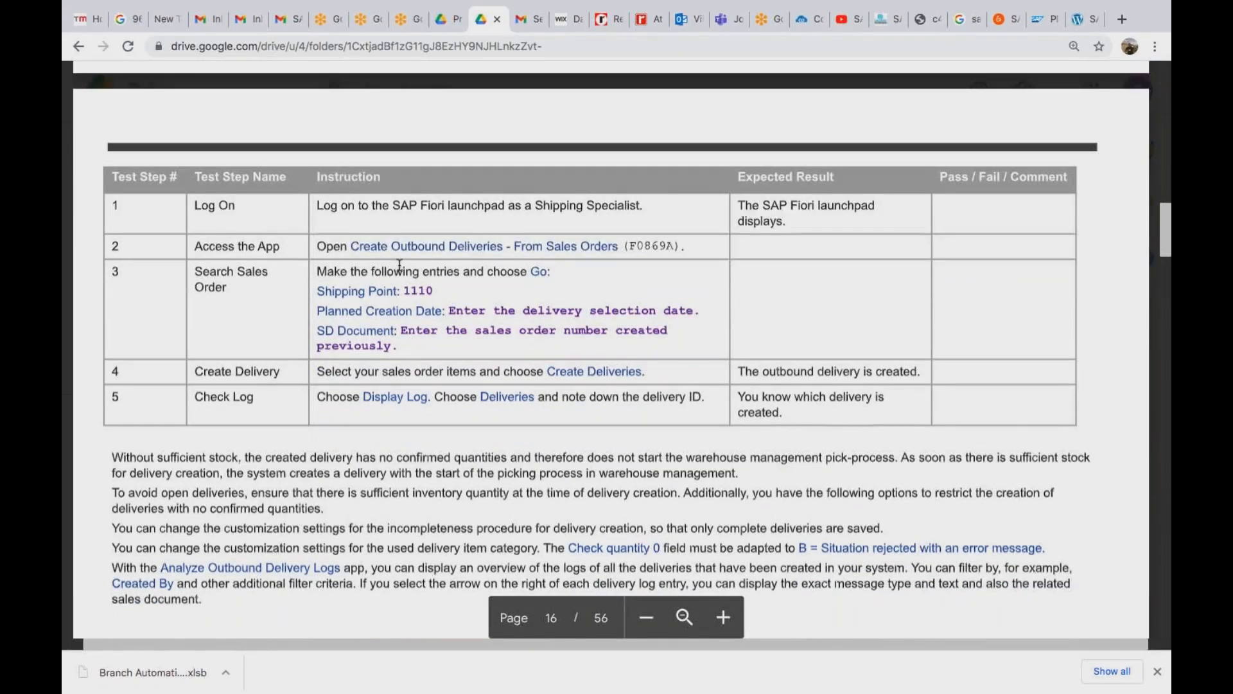
pyautogui.scroll(-1, 400, 266)
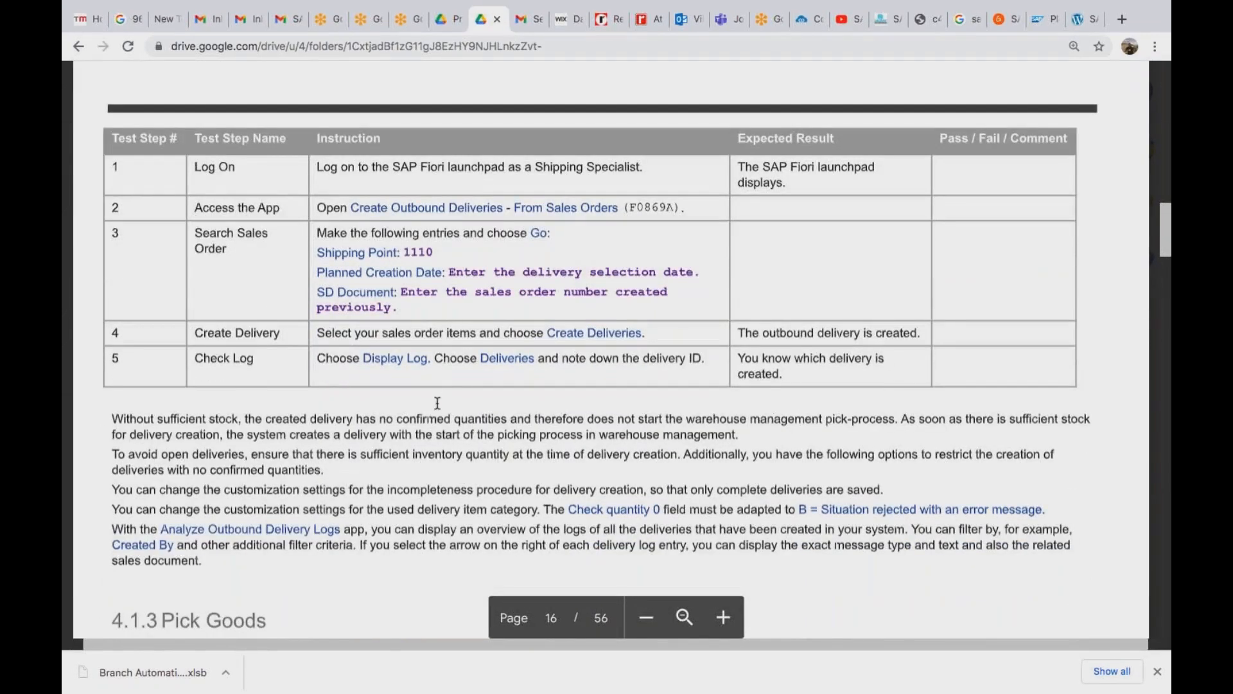
pyautogui.scroll(-1, 437, 403)
pyautogui.scroll(-15, 437, 403)
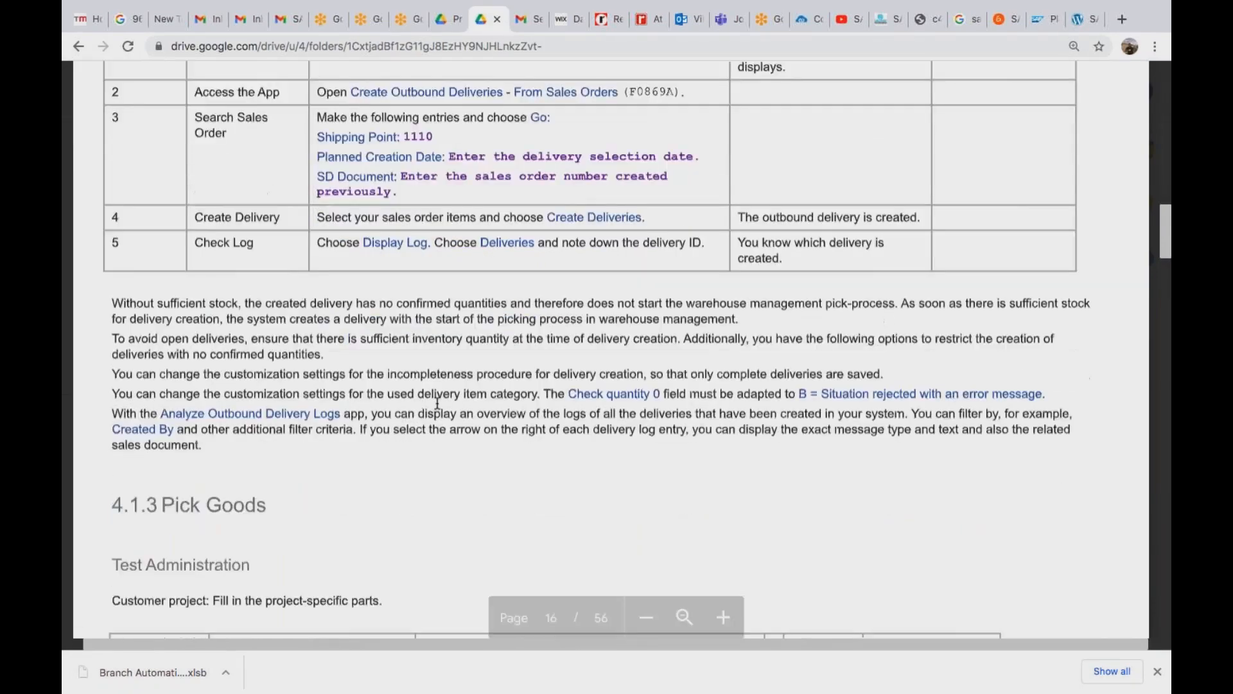
pyautogui.scroll(-15, 611, 349)
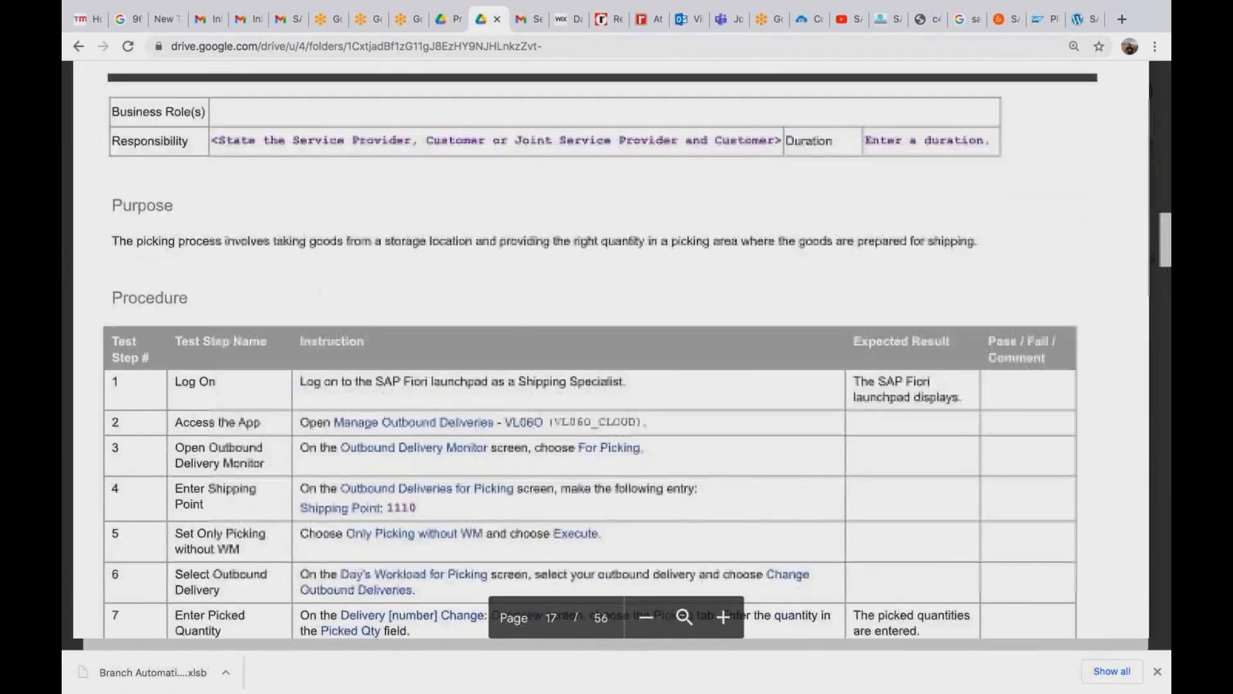
pyautogui.scroll(-14, 611, 350)
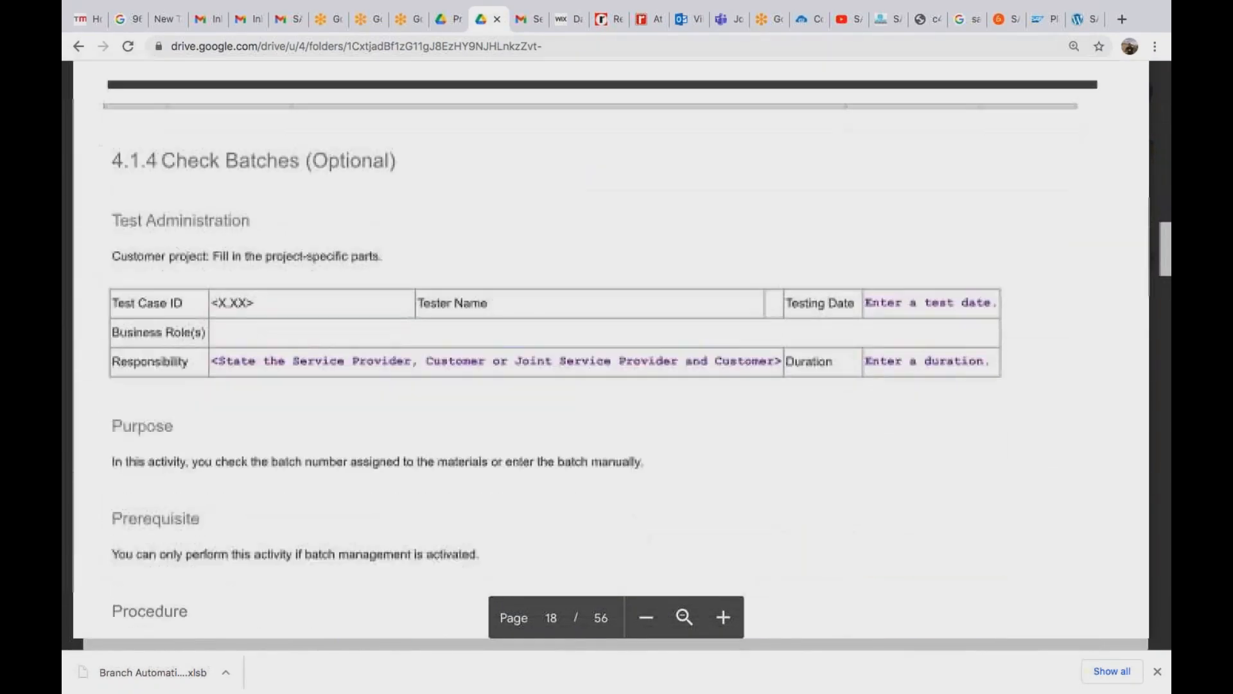
pyautogui.scroll(-10, 342, 305)
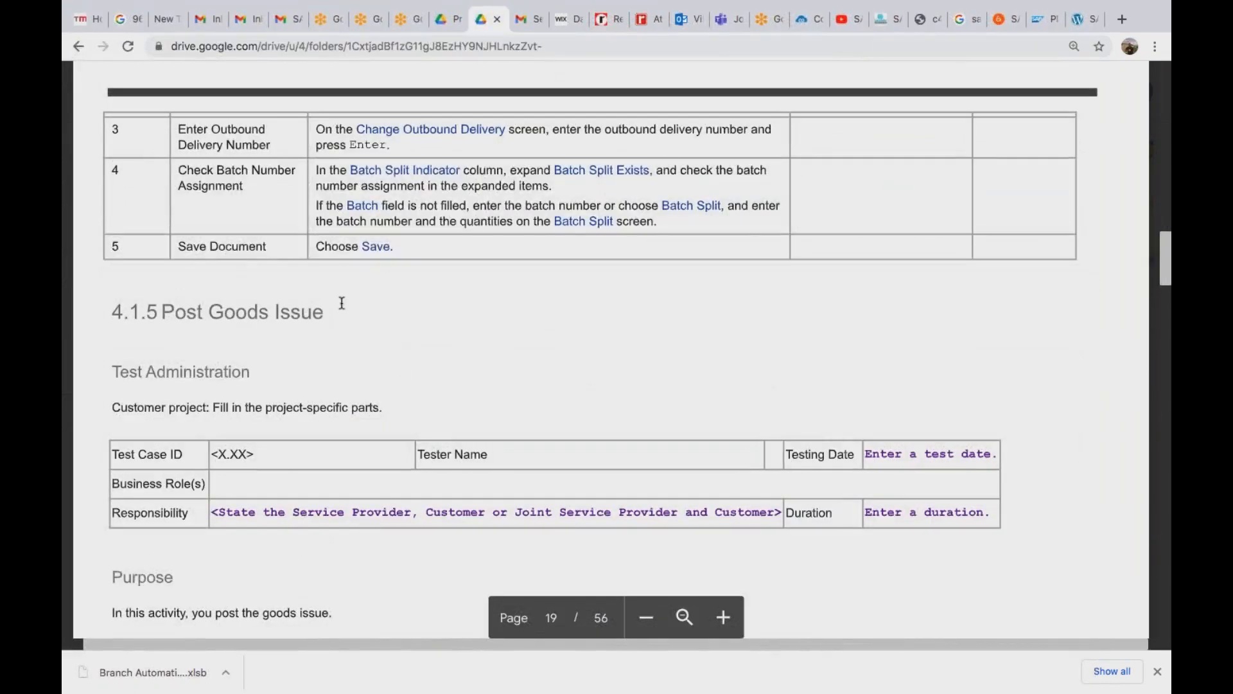
pyautogui.scroll(-14, 342, 305)
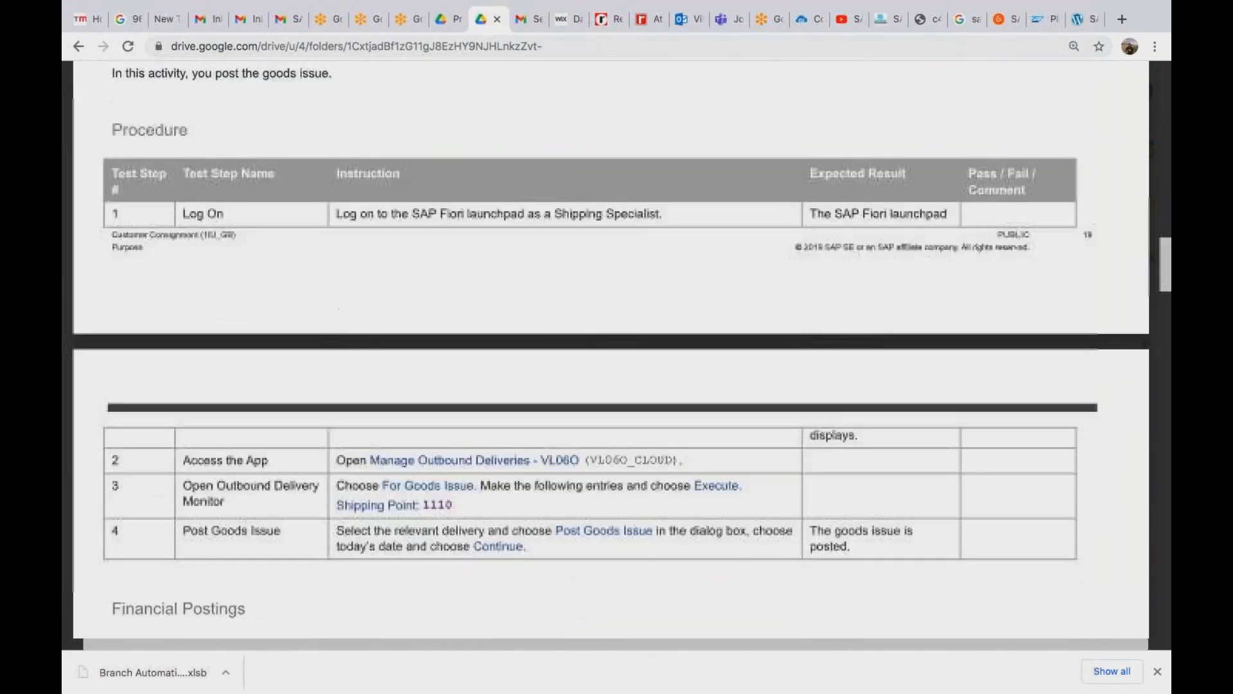
pyautogui.scroll(-11, 611, 353)
pyautogui.scroll(-10, 386, 242)
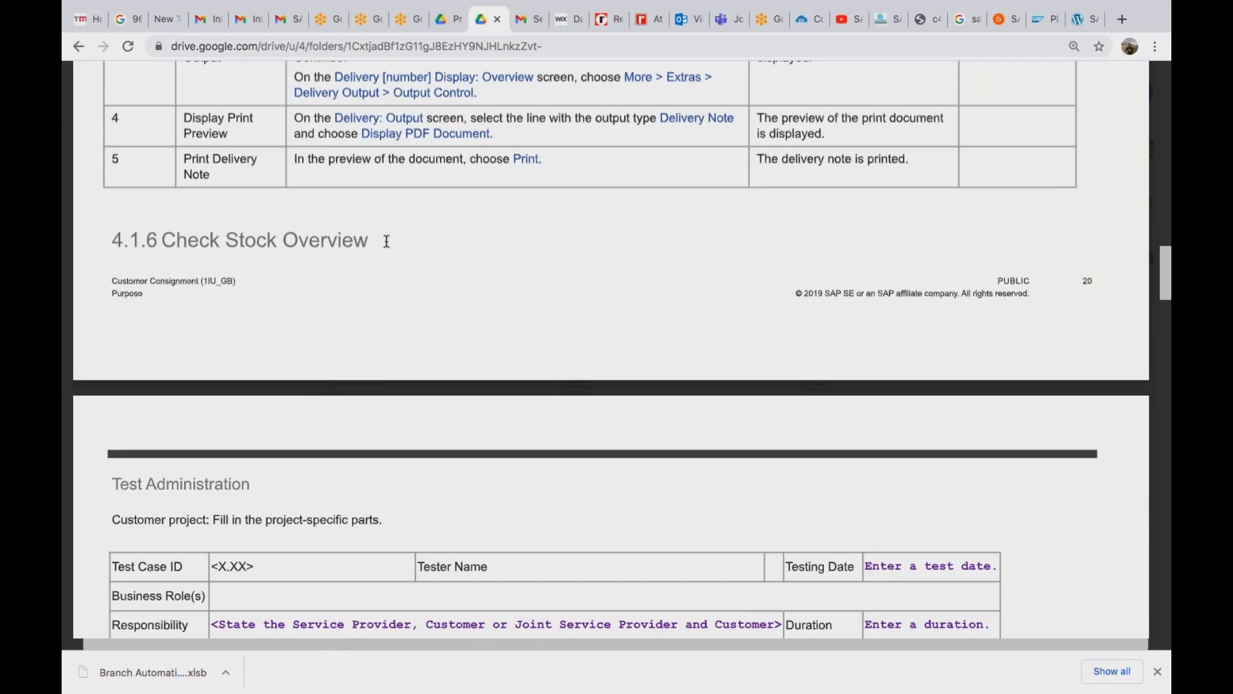
# Fill in the sold-to customer, customer reference Test and reference date 13.09.2020.
pyautogui.press('super+Tab')
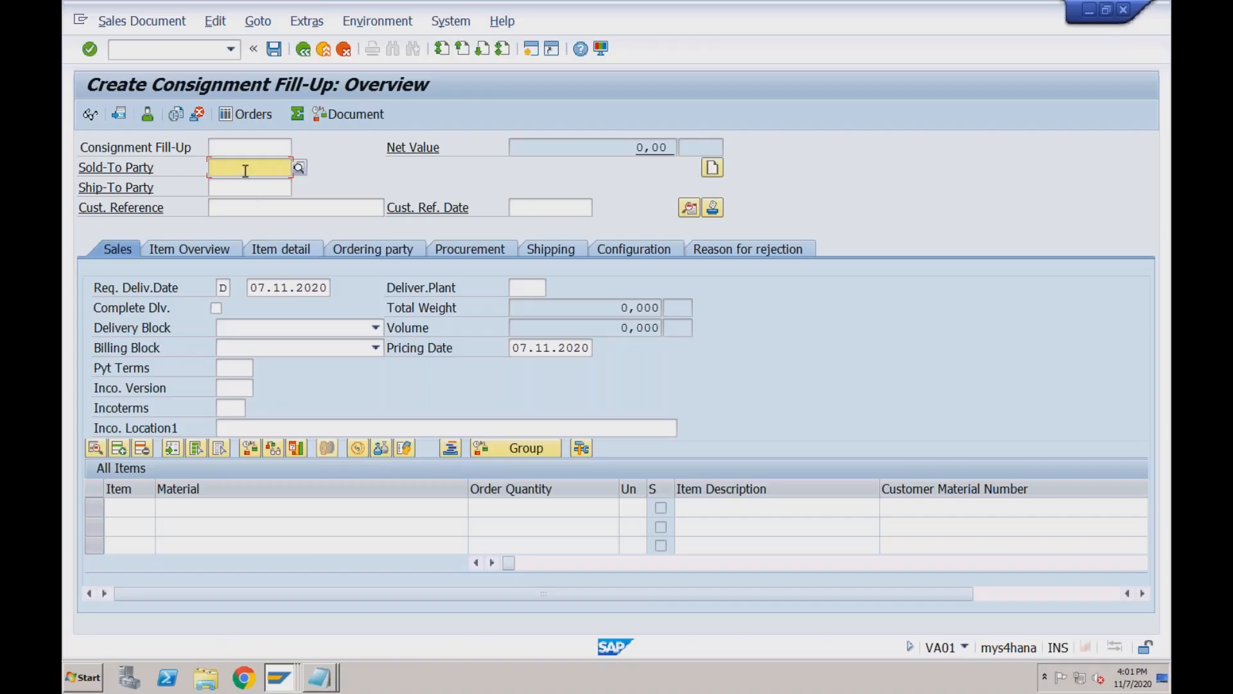
pyautogui.click(244, 168)
pyautogui.press('Down')
pyautogui.press('Return')
pyautogui.press('Tab')
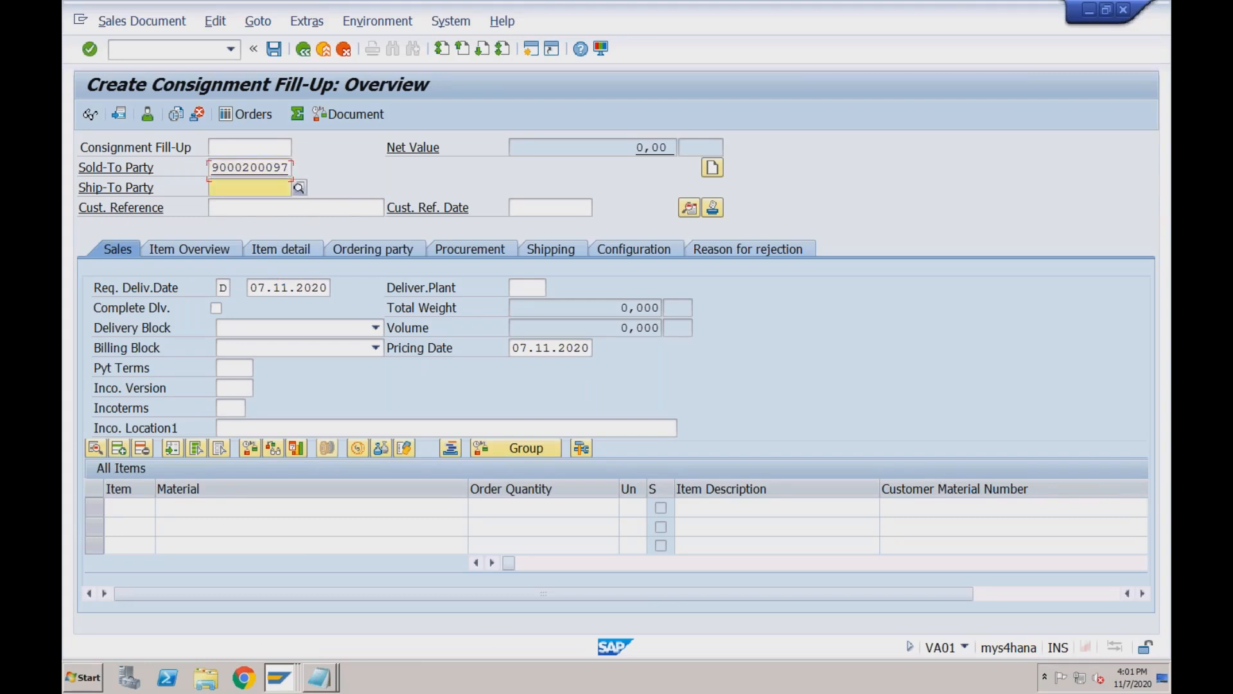
pyautogui.press('Tab')
pyautogui.press('Down')
pyautogui.press('Tab')
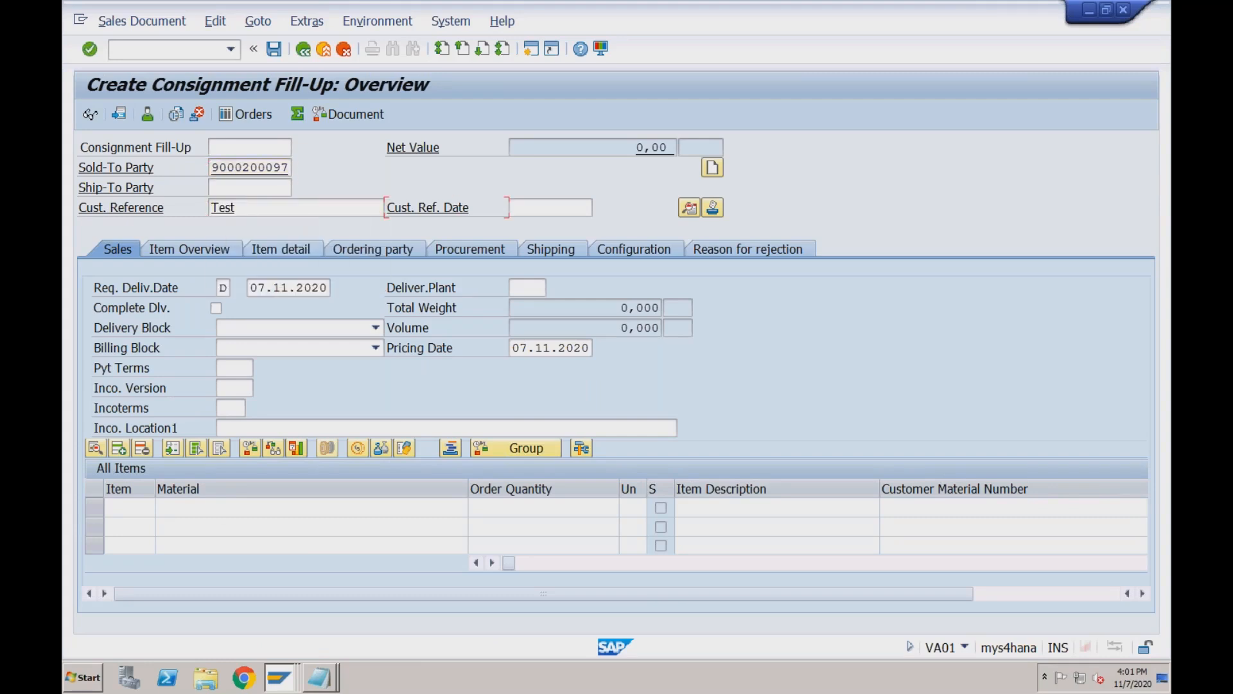
pyautogui.press('Down')
pyautogui.press('Return')
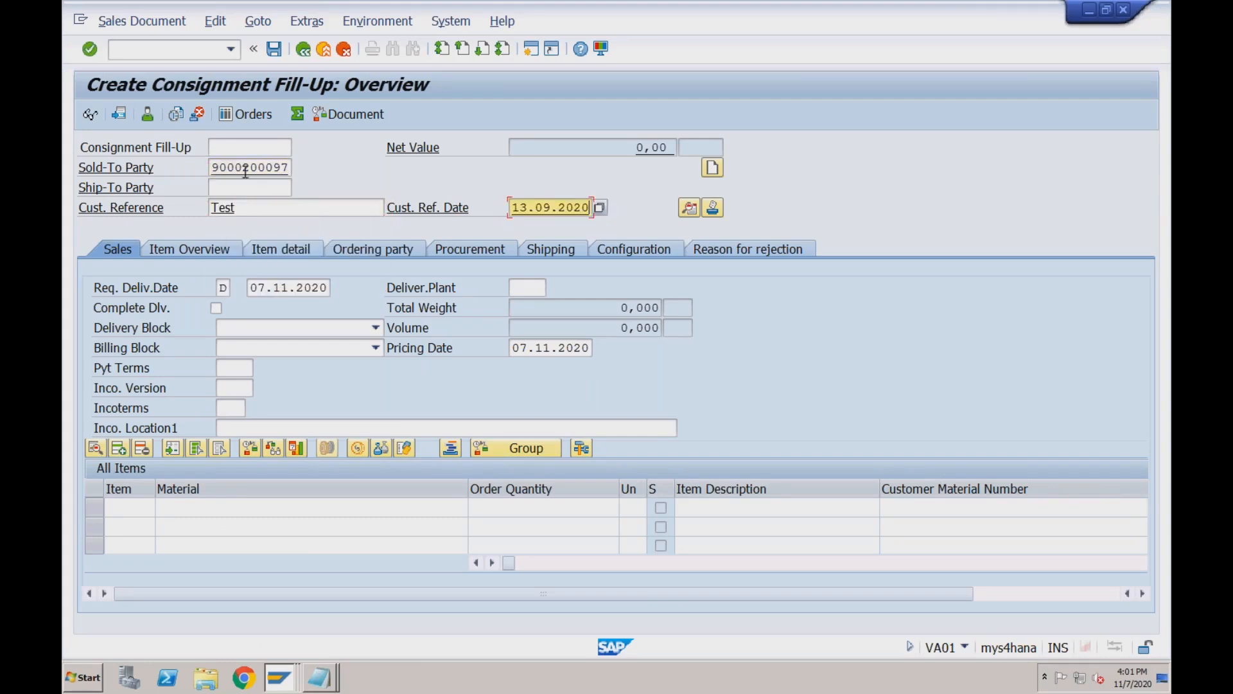
# Set payment terms 0001 and Incoterms CFR with location 'test'.
pyautogui.click(226, 367)
pyautogui.press('Down')
pyautogui.press('Return')
pyautogui.press('Tab')
pyautogui.press('Tab')
pyautogui.press('Down')
pyautogui.press('Return')
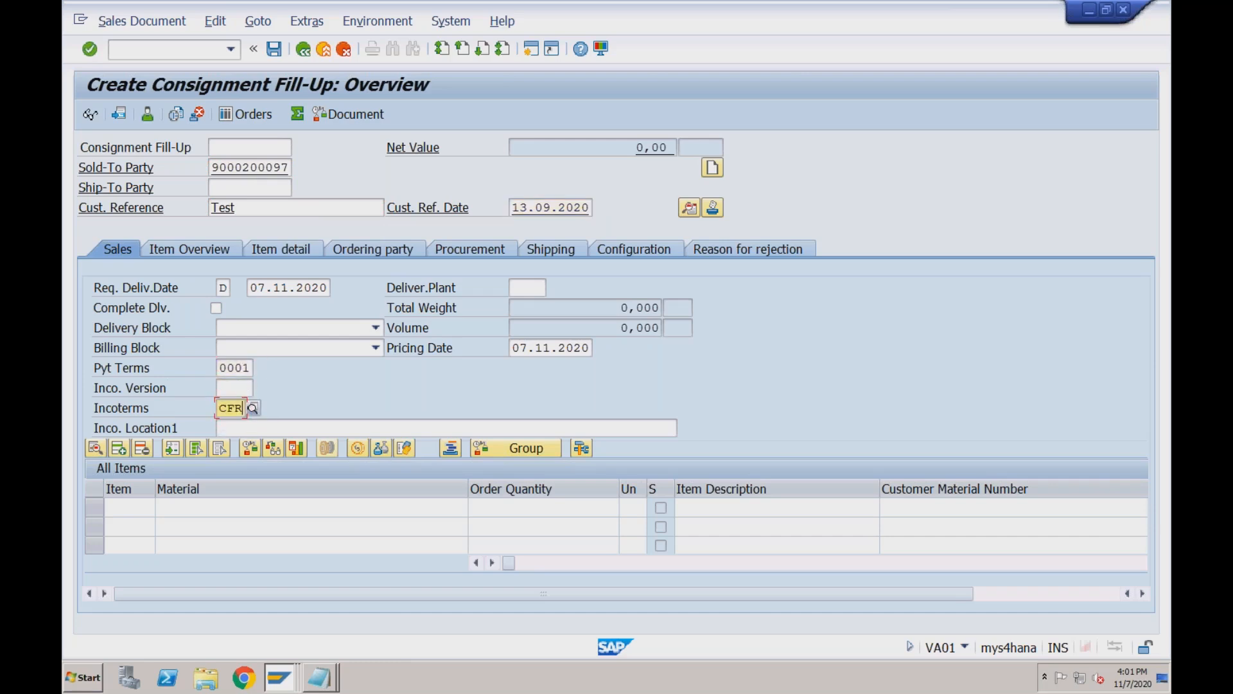
pyautogui.press('Tab')
pyautogui.write('test')
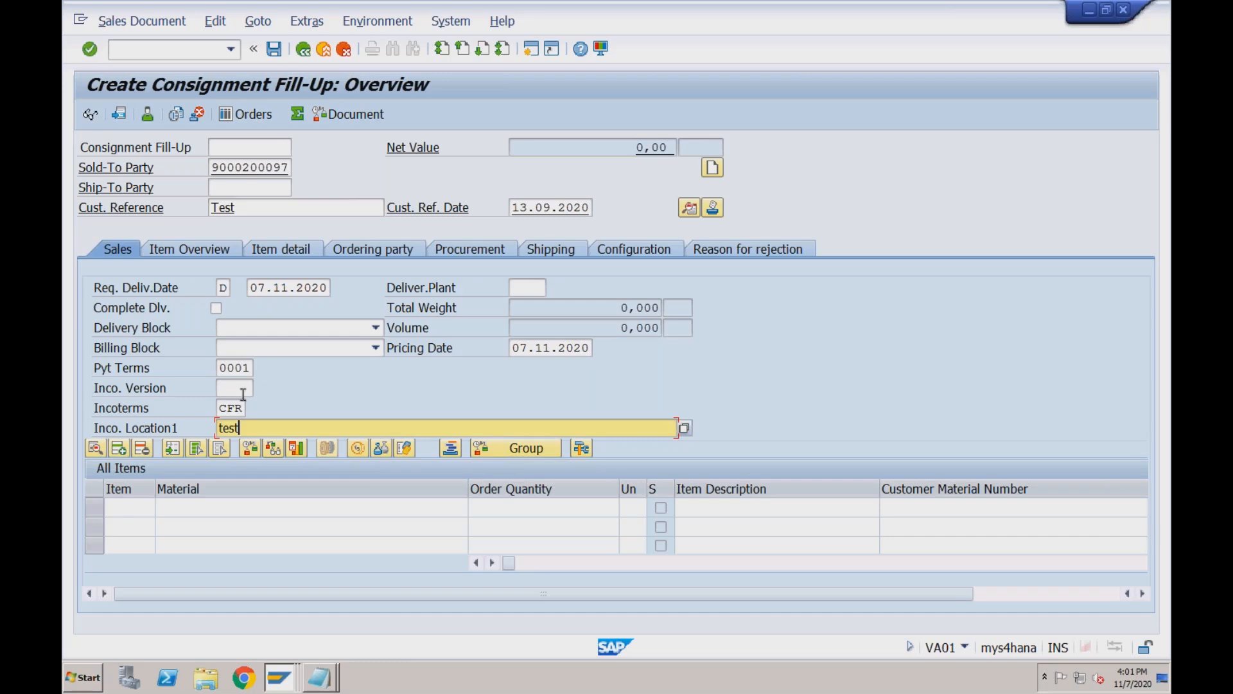
pyautogui.click(201, 508)
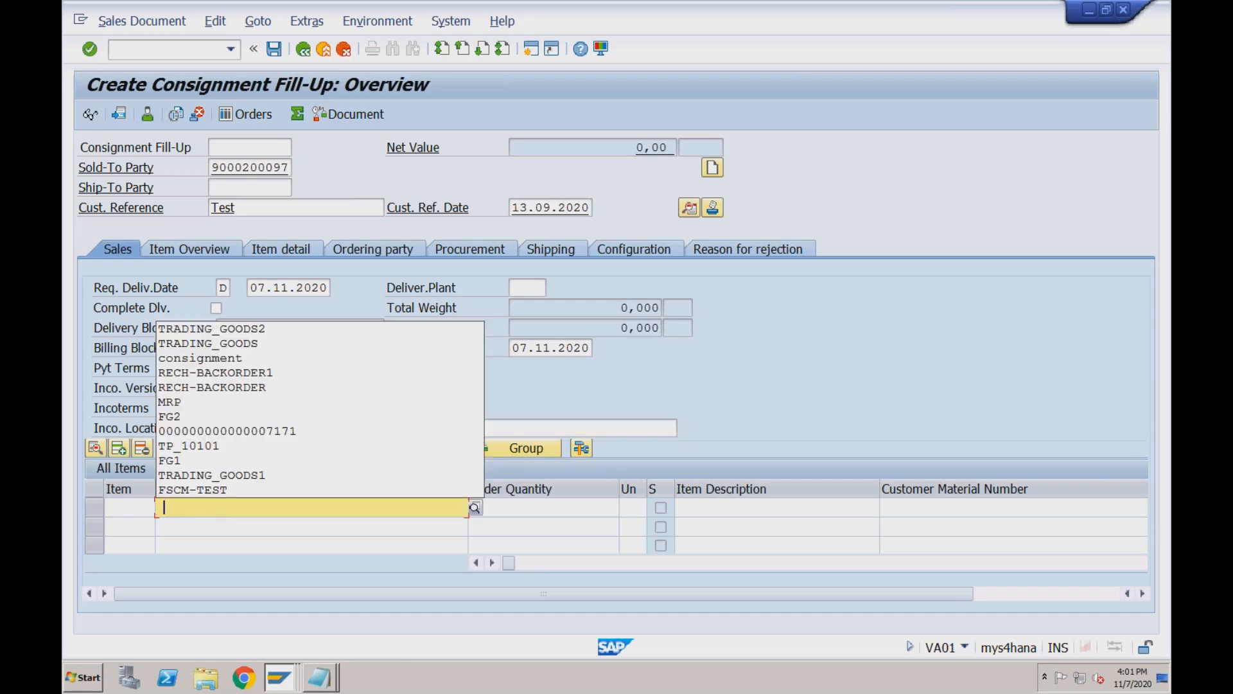
# Add an item of 10 TRADING_GOODS2 from plant RC01.
pyautogui.press('Down')
pyautogui.press('Return')
pyautogui.press('Tab')
pyautogui.write('10')
pyautogui.press('Tab')
pyautogui.press('Tab')
pyautogui.press('Tab')
pyautogui.press('Tab')
pyautogui.press('Tab')
pyautogui.press('Tab')
pyautogui.press('Tab')
pyautogui.press('Tab')
pyautogui.press('Tab')
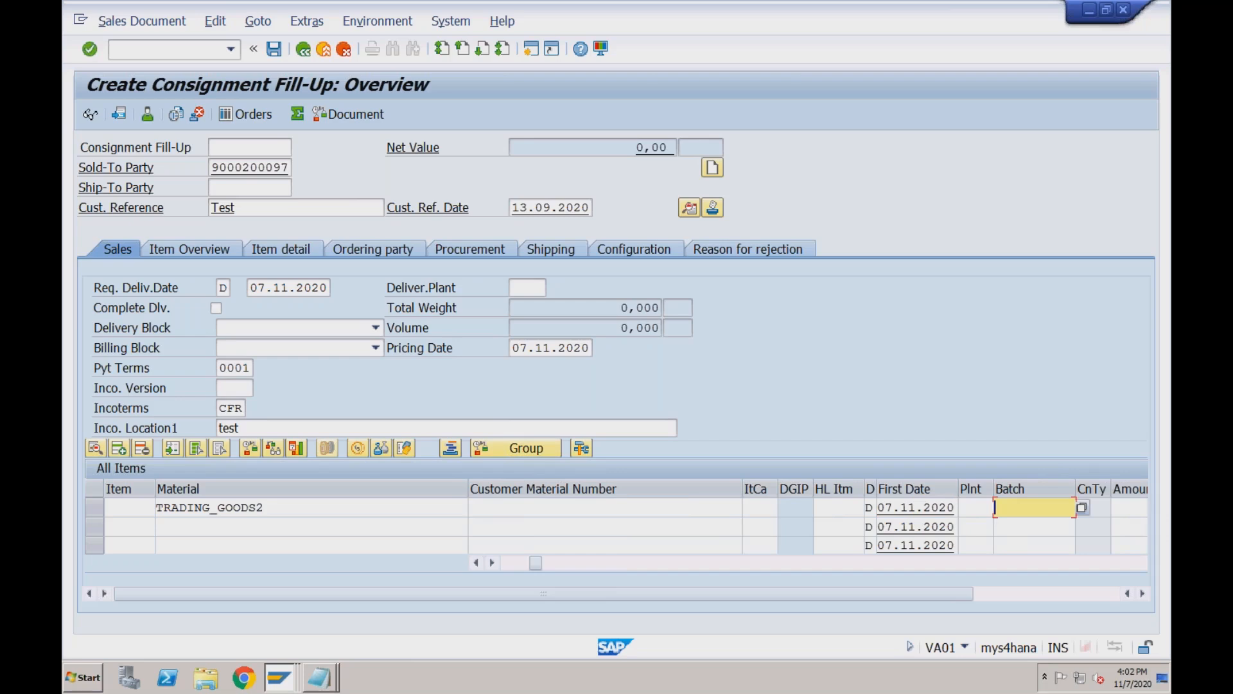
pyautogui.hotkey('shift', 'Tab')
pyautogui.press('space')
pyautogui.press('Down')
pyautogui.press('Return')
pyautogui.press('Return')
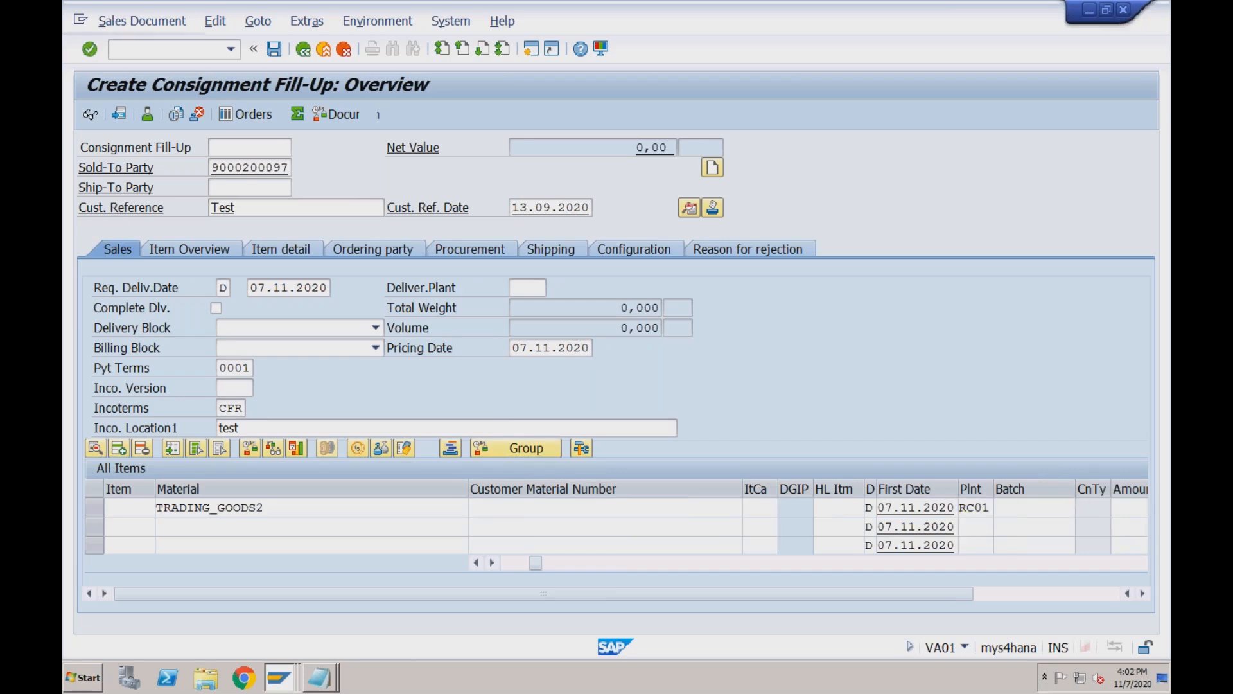
pyautogui.press('Return')
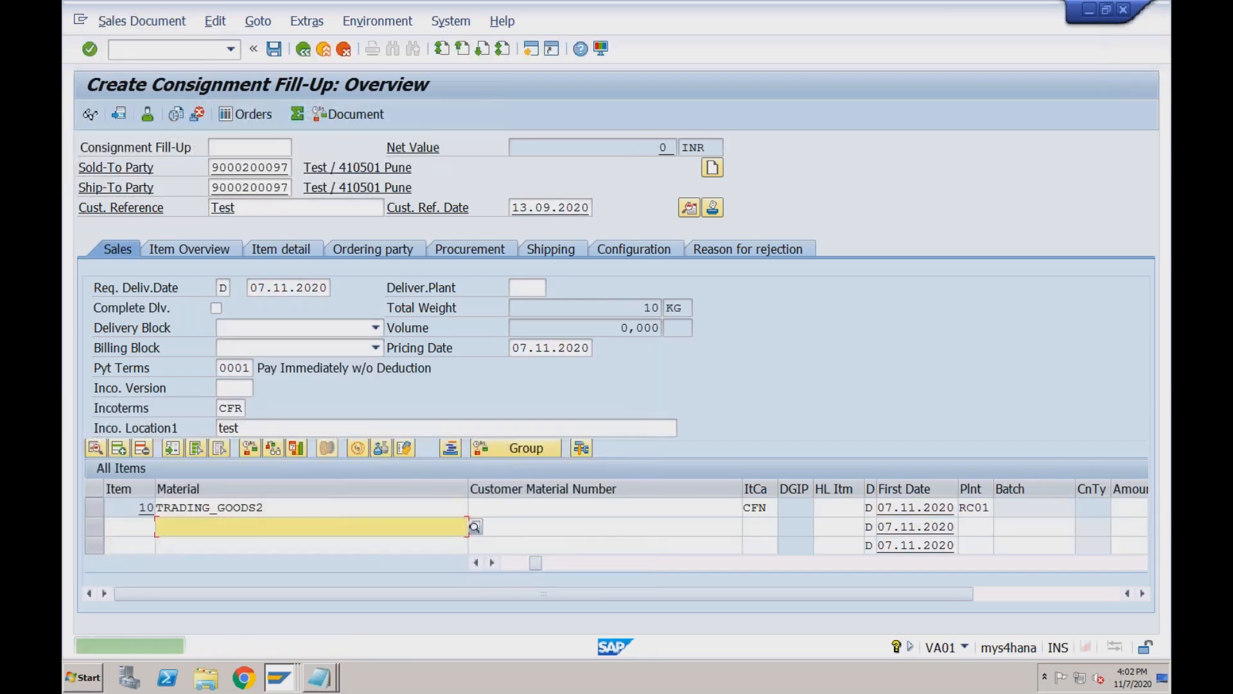
# Give the item a ZPR4 condition of 2000 and save fill-up order 1136.
pyautogui.click(239, 508)
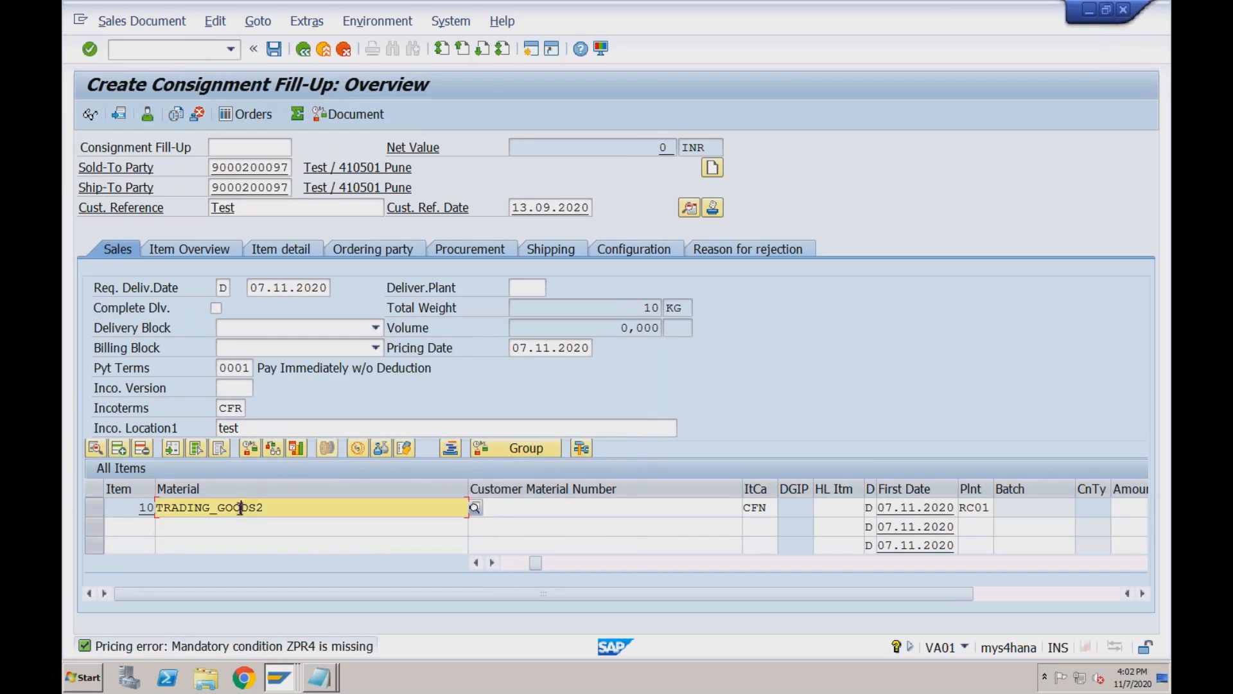
pyautogui.doubleClick(240, 508)
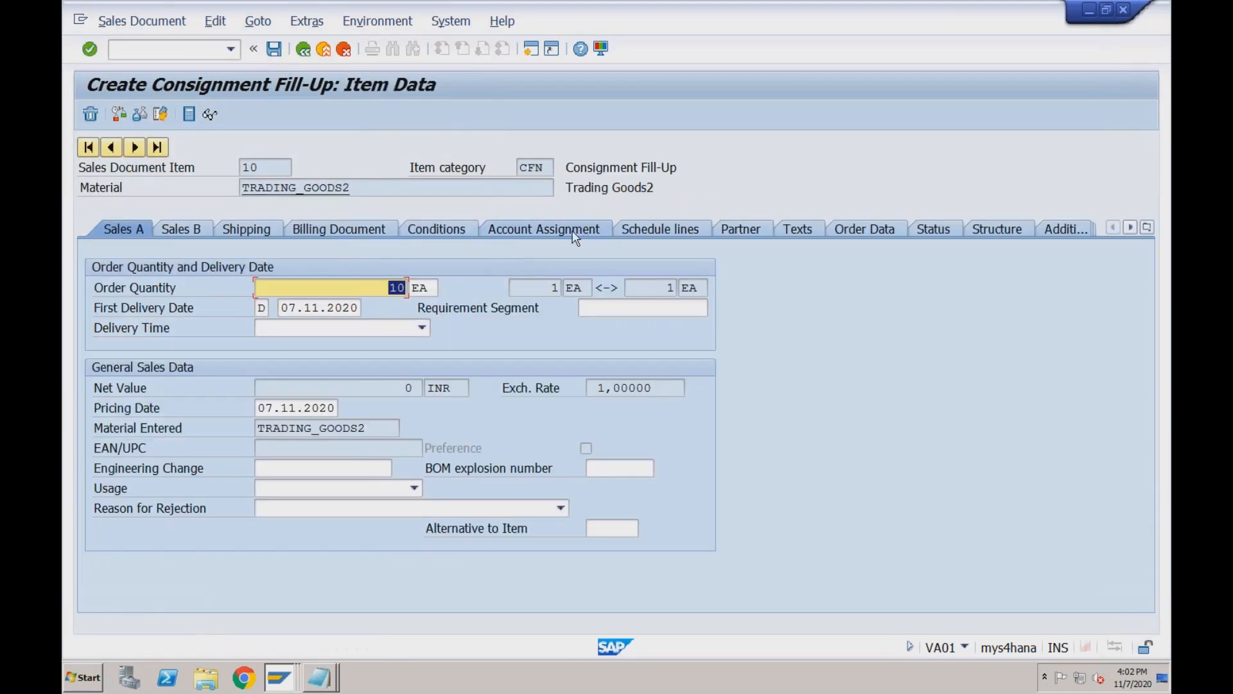
pyautogui.click(452, 232)
pyautogui.click(140, 501)
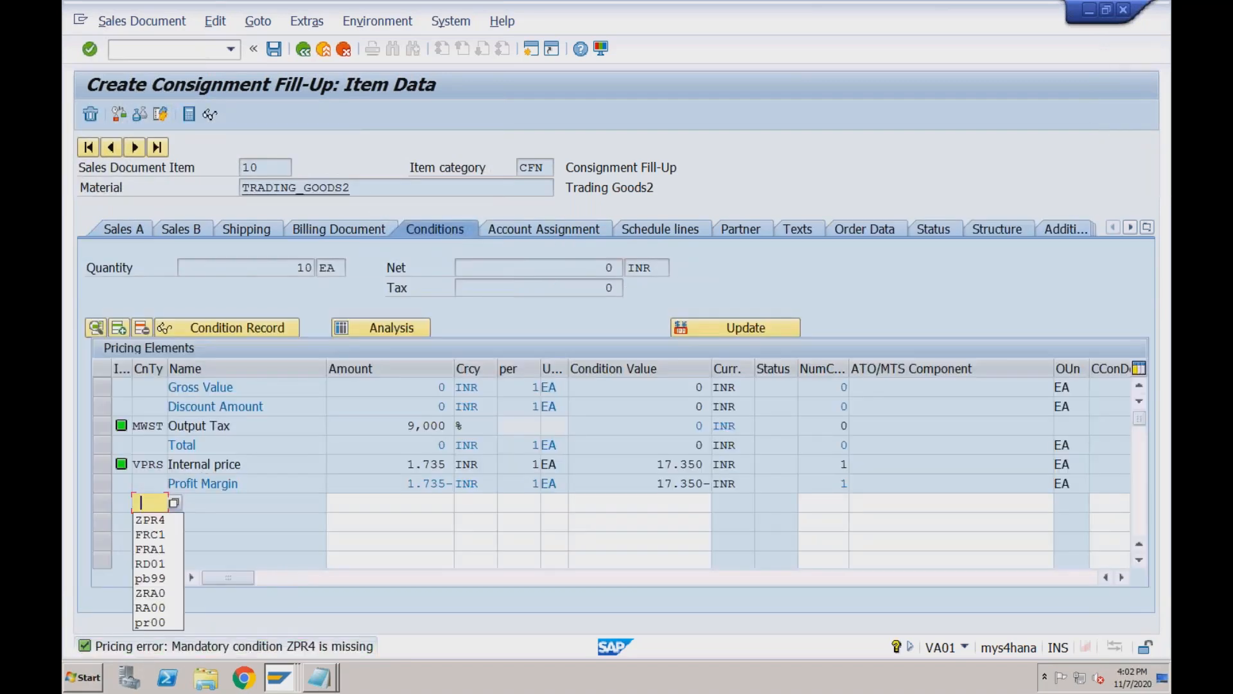
pyautogui.click(149, 519)
pyautogui.click(390, 503)
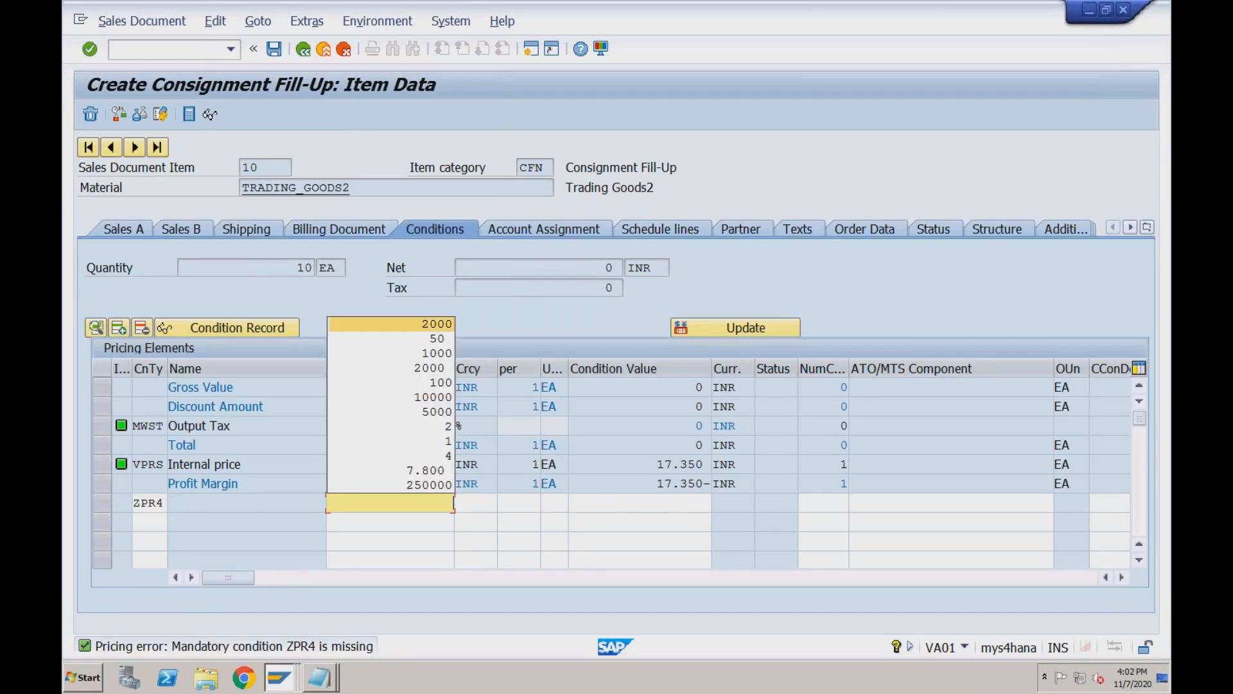
pyautogui.press('Return')
pyautogui.press('Return')
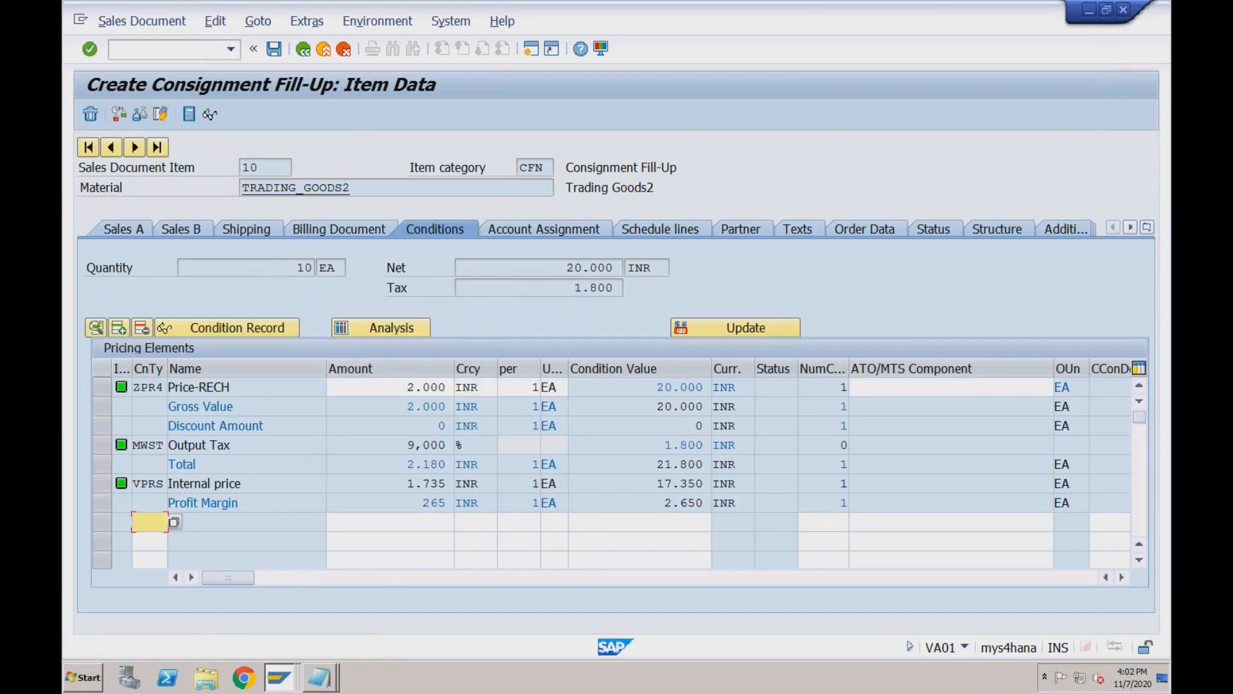
pyautogui.click(274, 49)
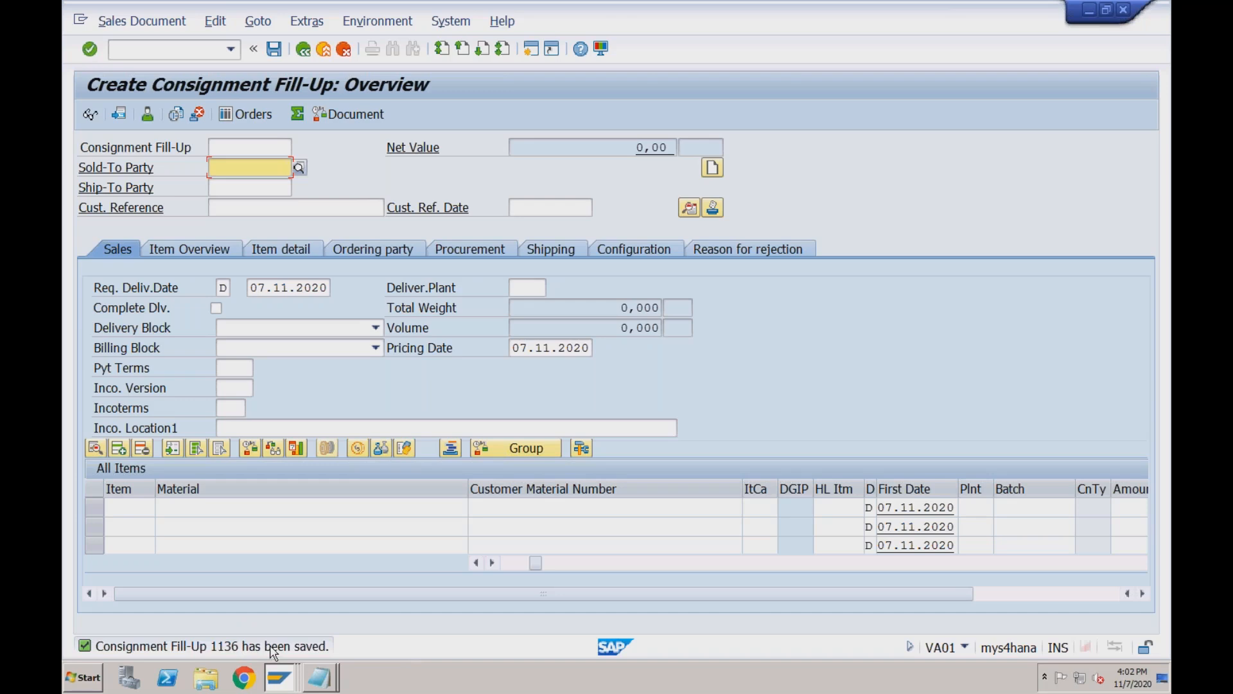
# Try creating an outbound delivery in VL01N from shipping point RC01; no schedule lines are due.
pyautogui.click(166, 48)
pyautogui.write('/n')
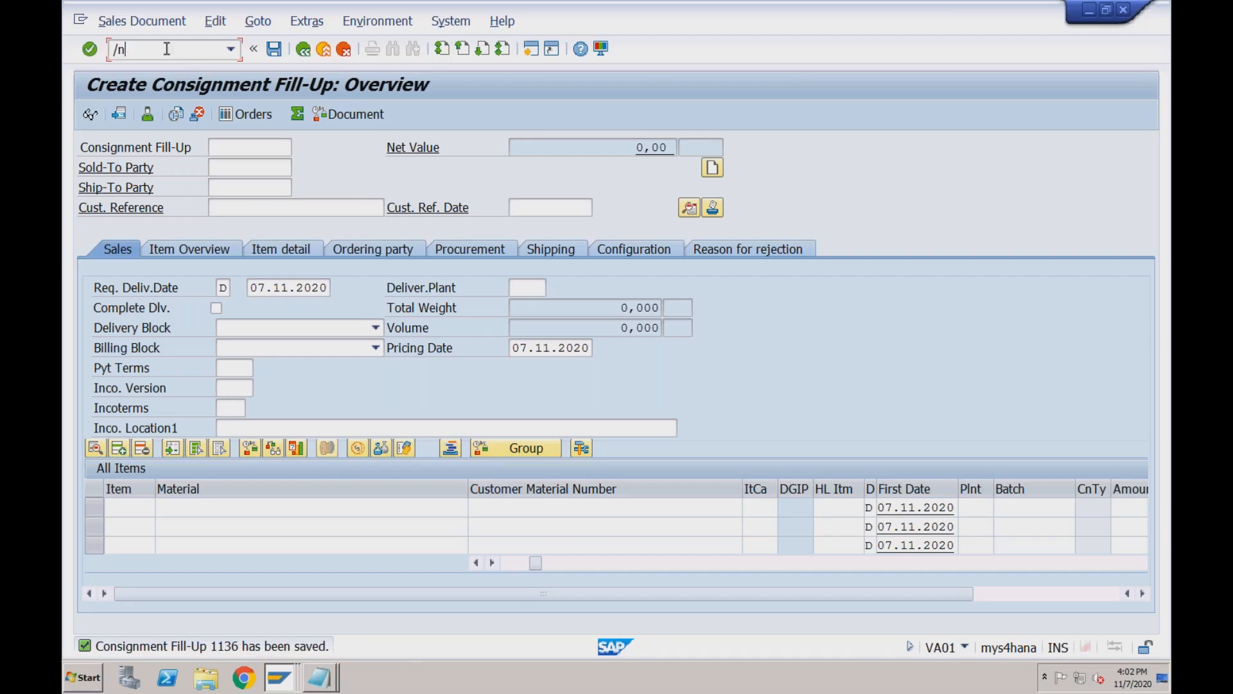
pyautogui.write('vl01n')
pyautogui.press('Return')
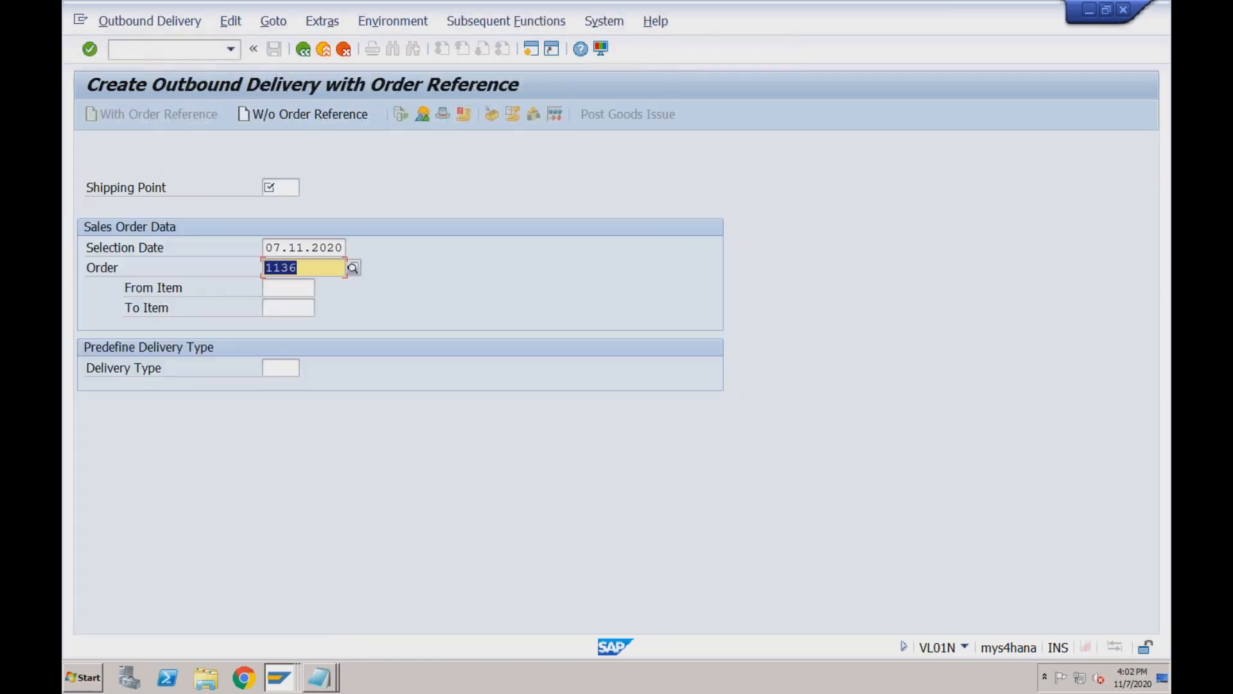
pyautogui.click(274, 187)
pyautogui.click(279, 204)
pyautogui.press('Return')
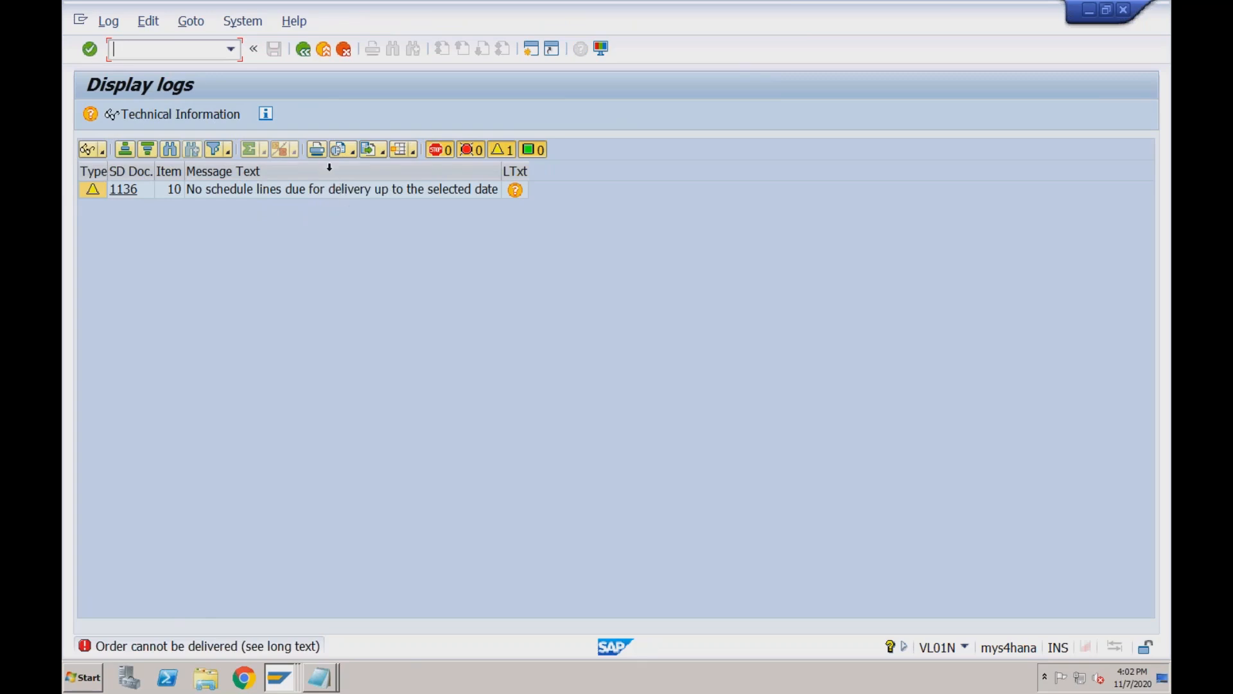
# Leave the delivery log and enter /nva02 to change the sales order.
pyautogui.click(303, 50)
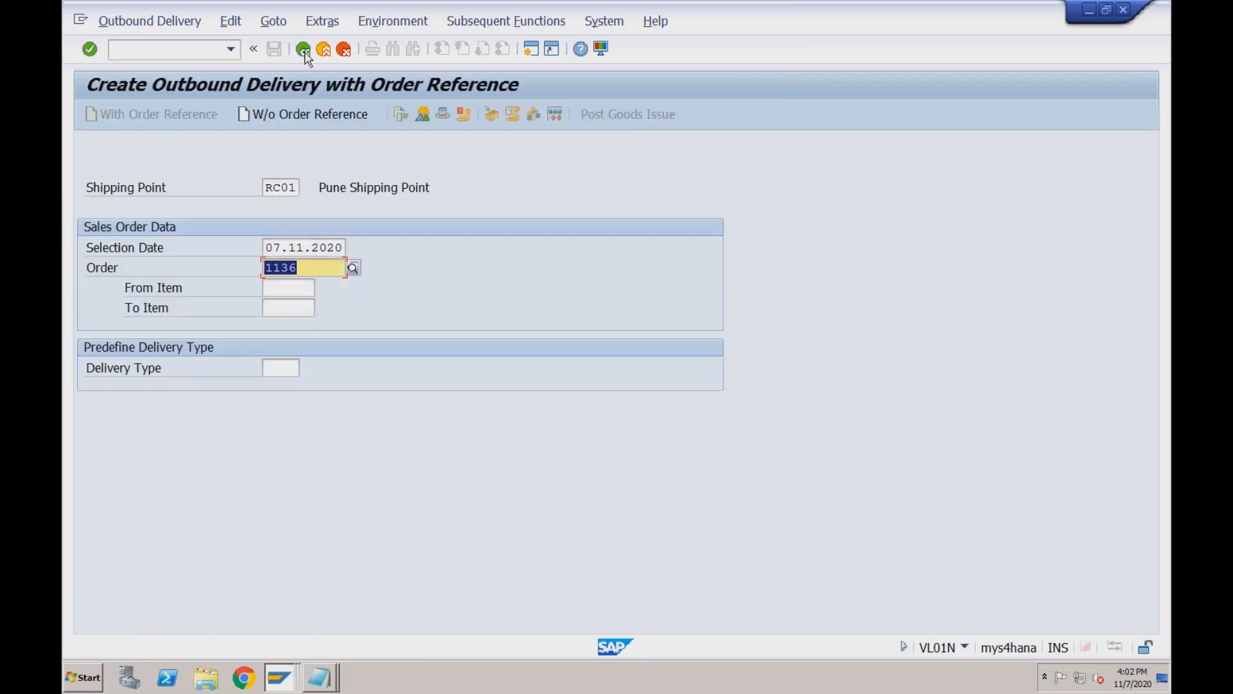
pyautogui.click(198, 55)
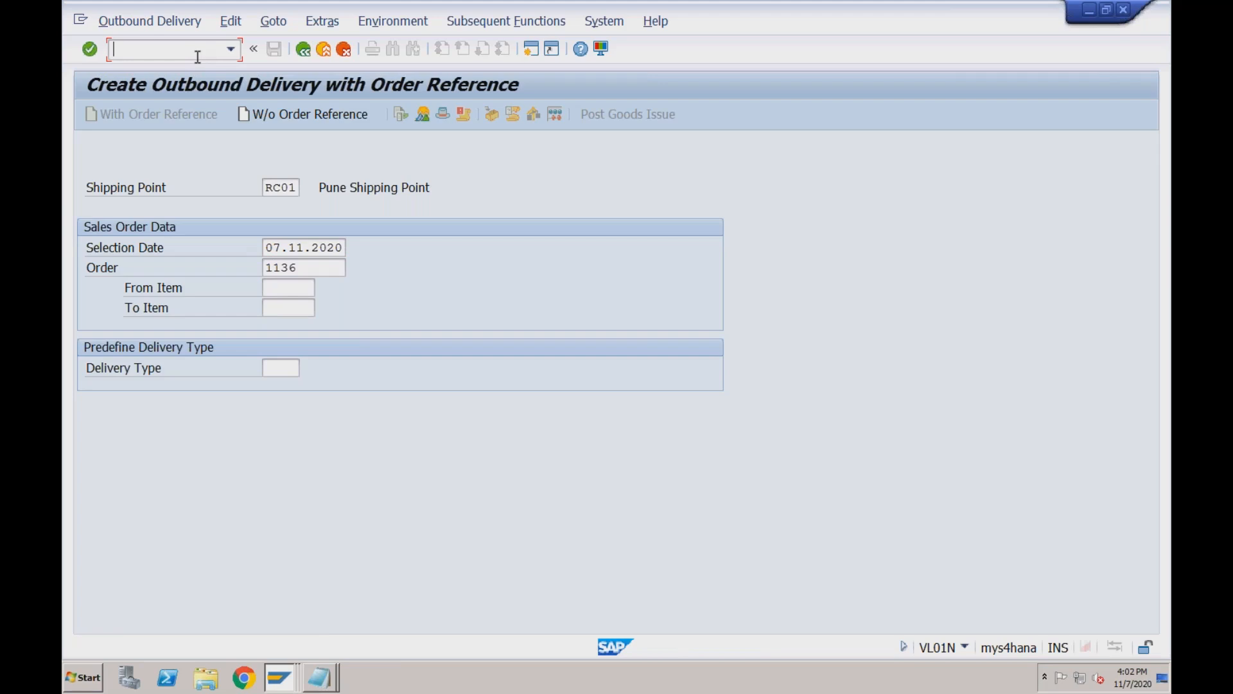
pyautogui.write('/nva02')
pyautogui.press('Return')
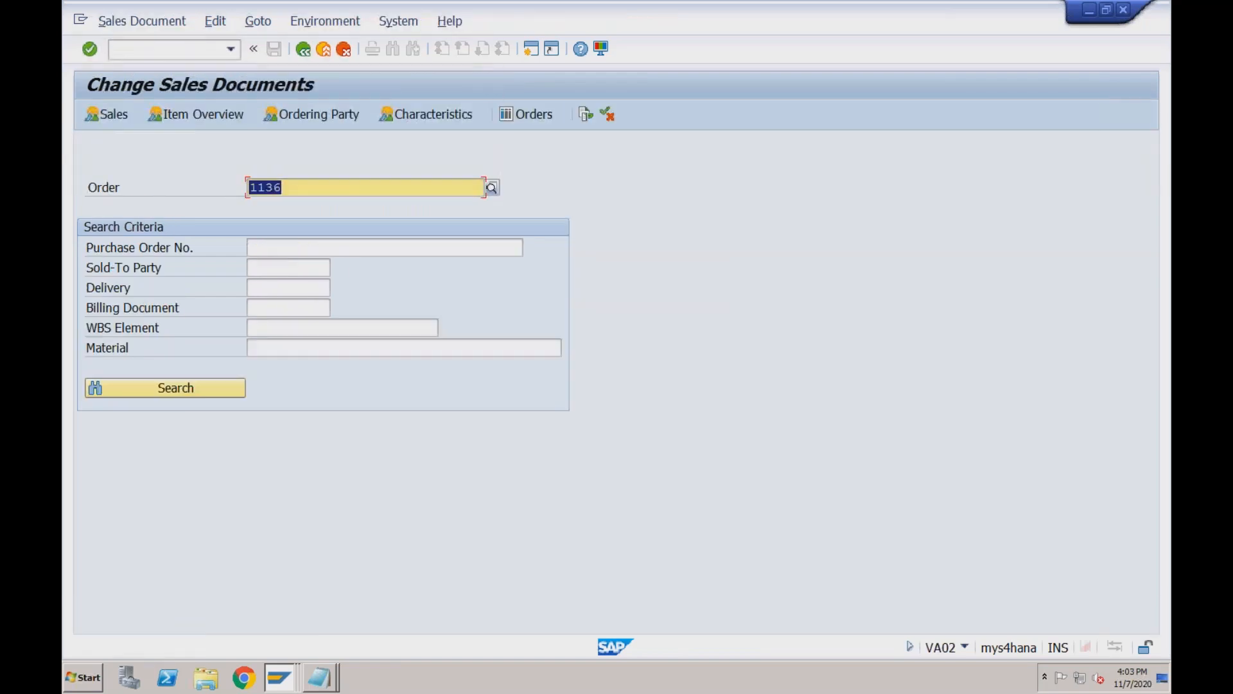
pyautogui.press('Return')
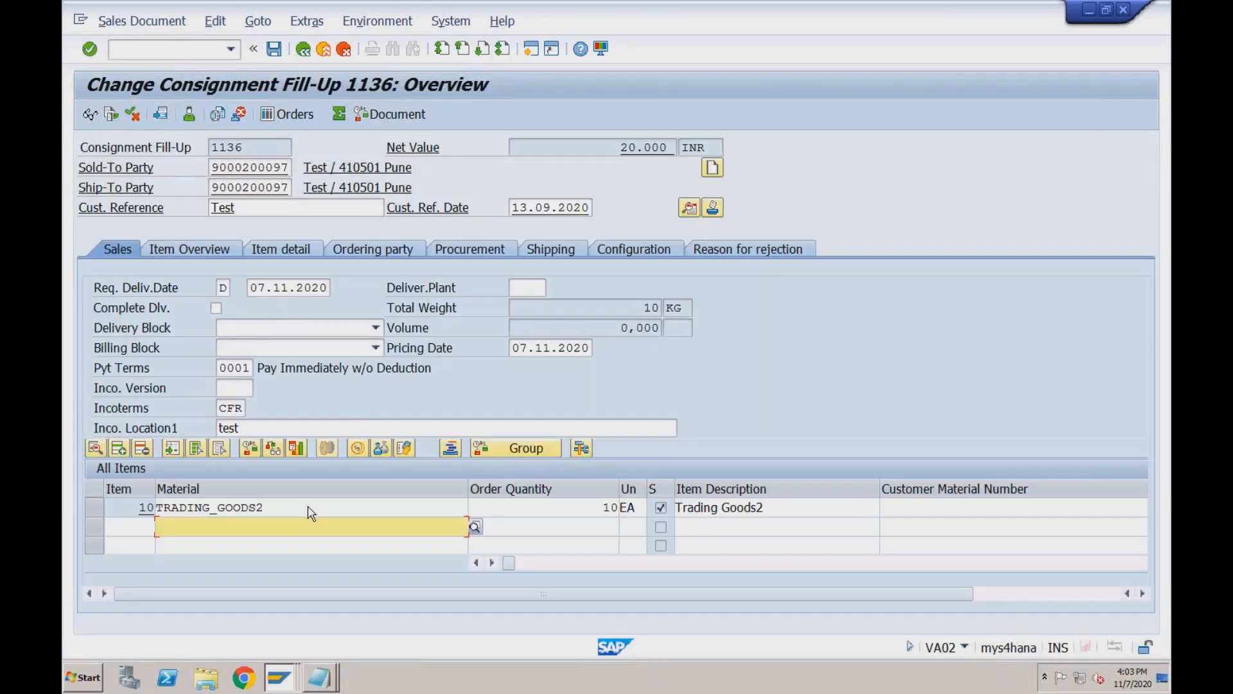
pyautogui.doubleClick(301, 508)
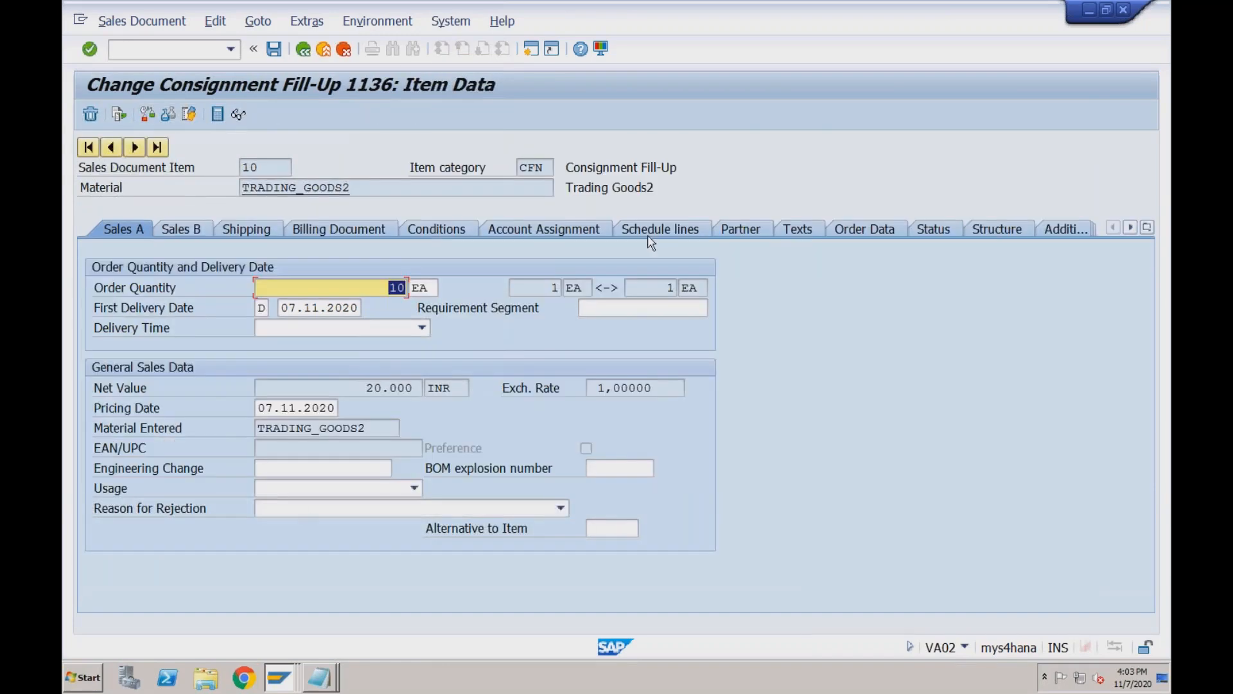
pyautogui.click(653, 231)
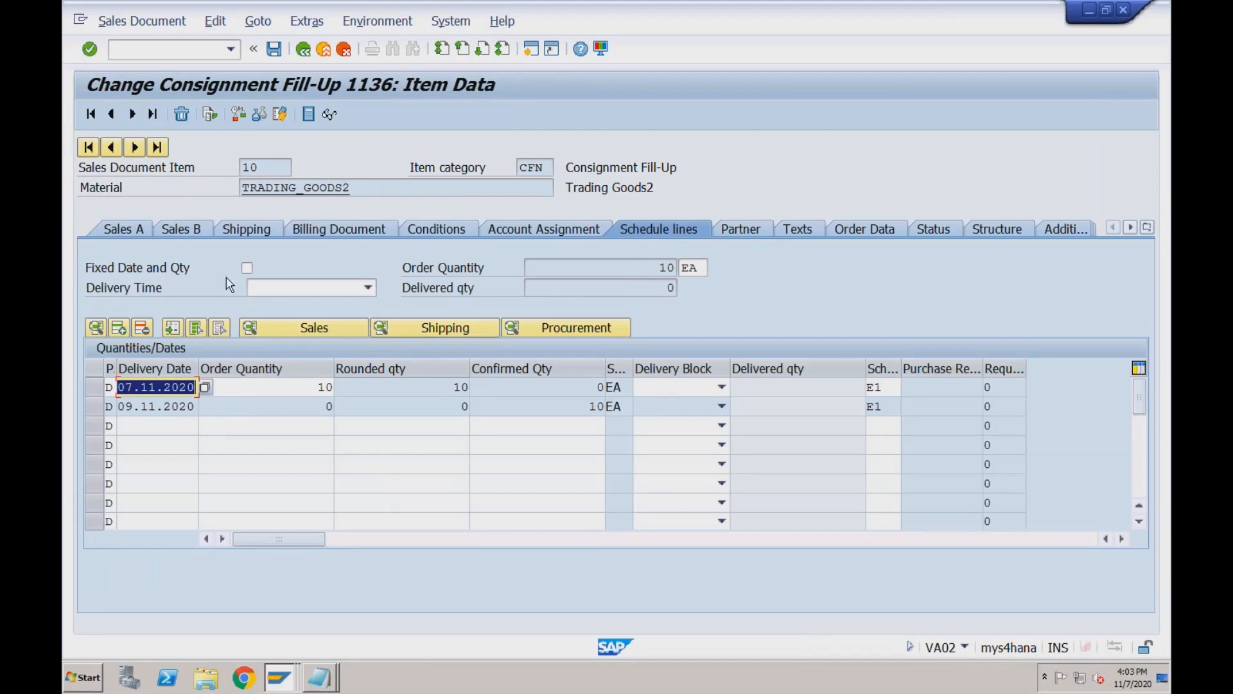
pyautogui.click(201, 53)
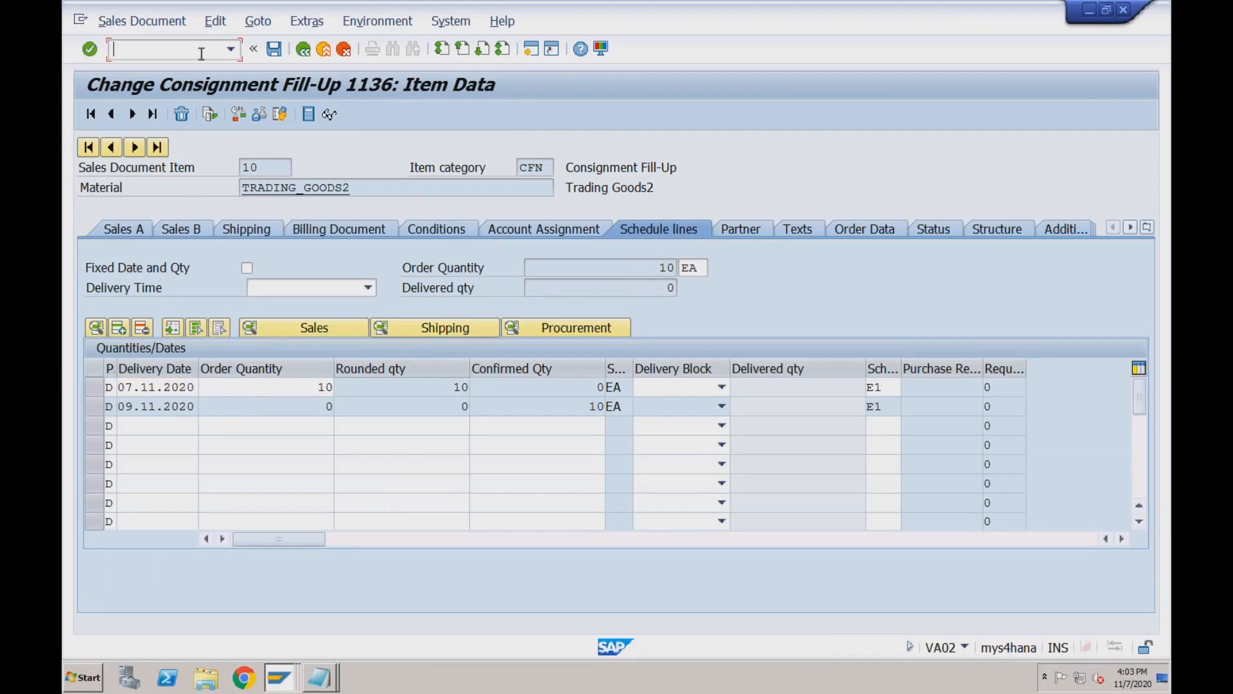
pyautogui.write('/nvl01n')
pyautogui.press('Return')
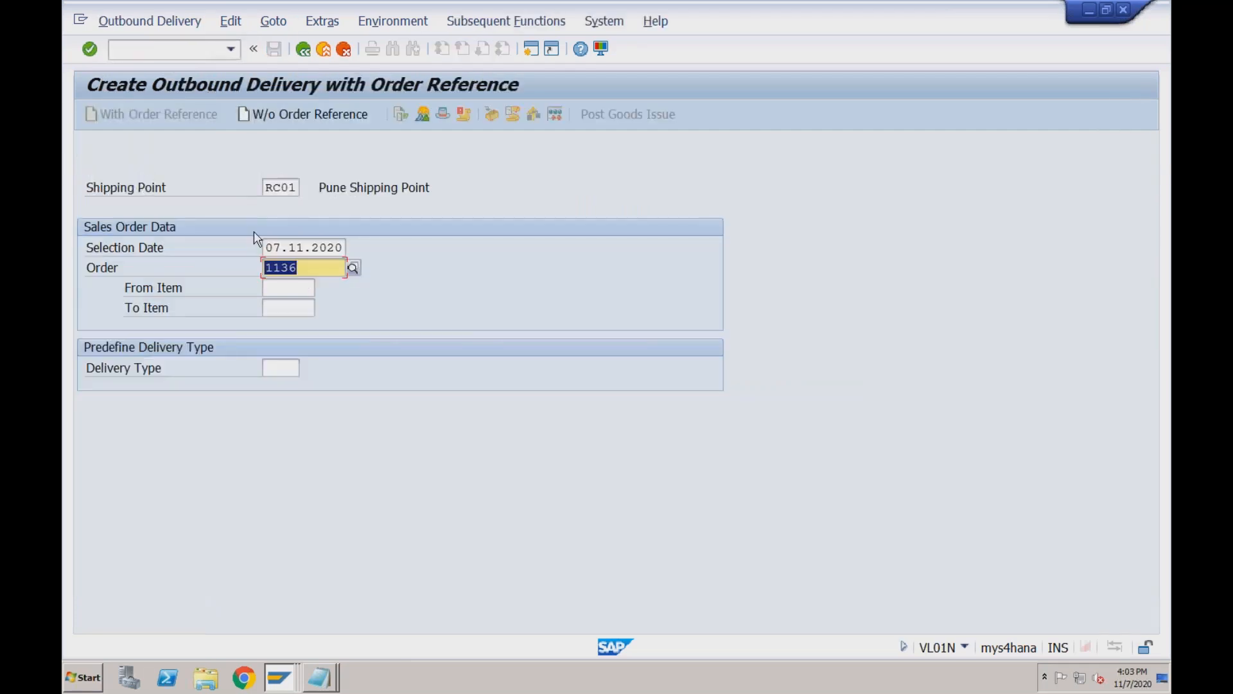
# Create the delivery with storage location S001, pick 10, and post goods issue, which fails on a lock.
pyautogui.click(277, 248)
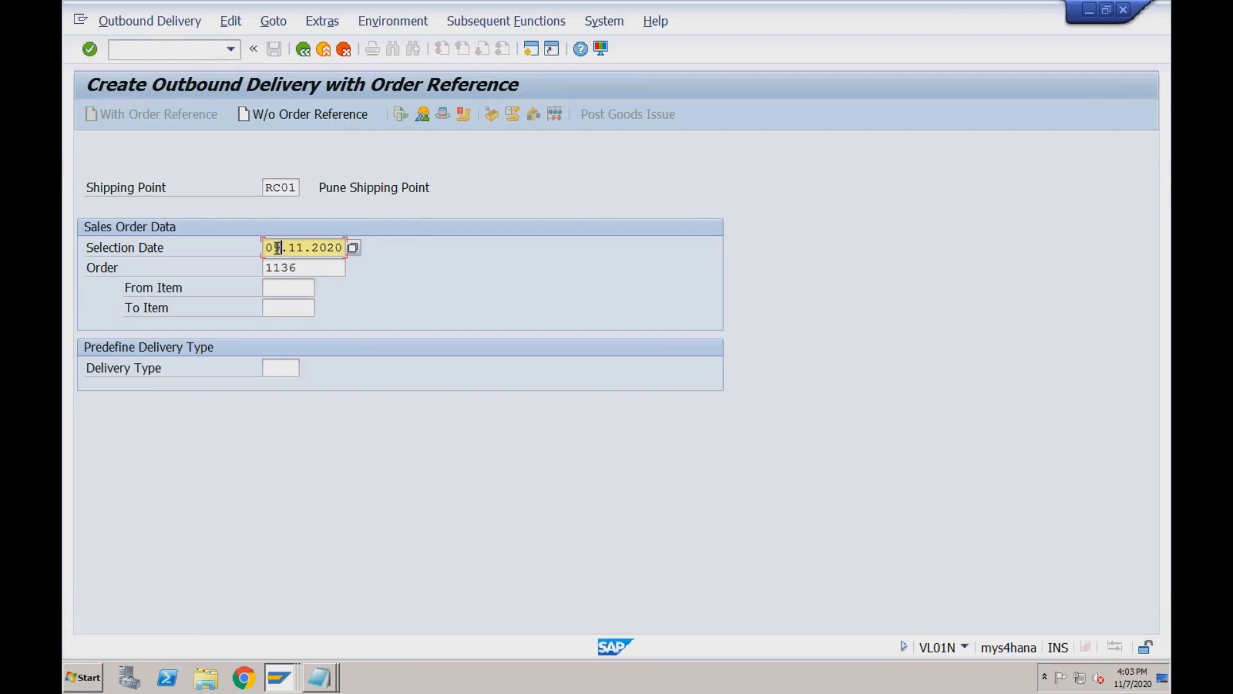
pyautogui.press('Return')
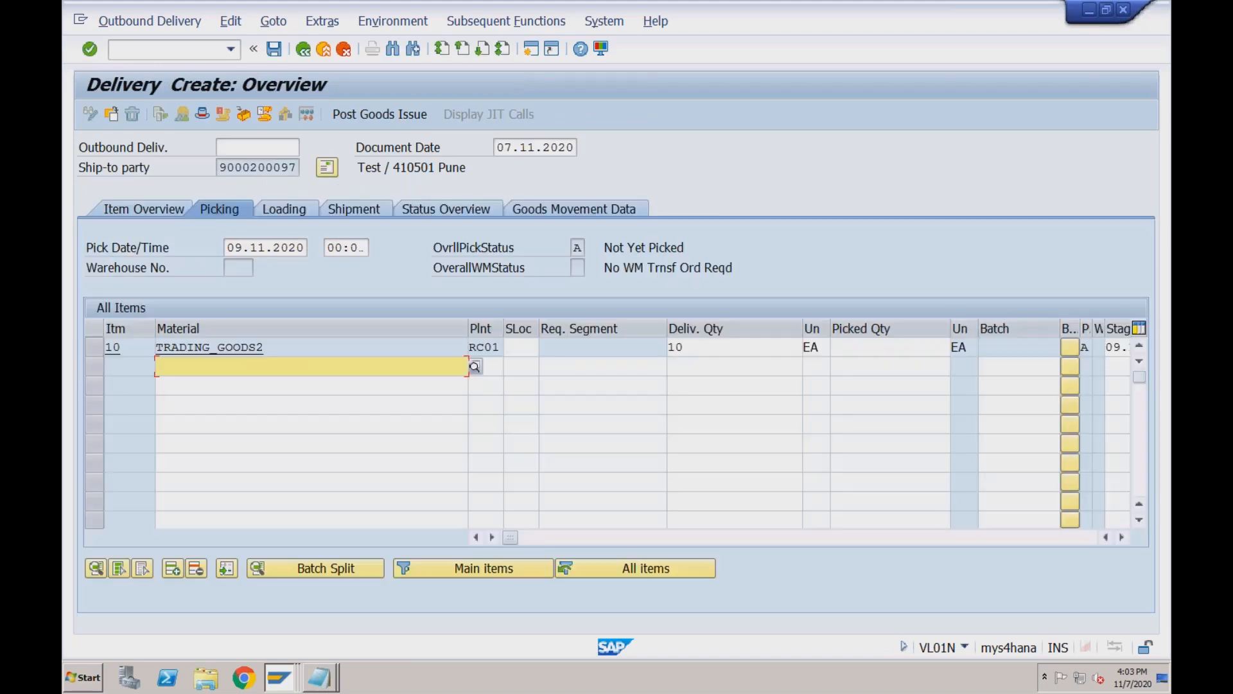
pyautogui.click(521, 347)
pyautogui.write('s001')
pyautogui.press('Tab')
pyautogui.press('Tab')
pyautogui.press('Tab')
pyautogui.press('Down')
pyautogui.press('Down')
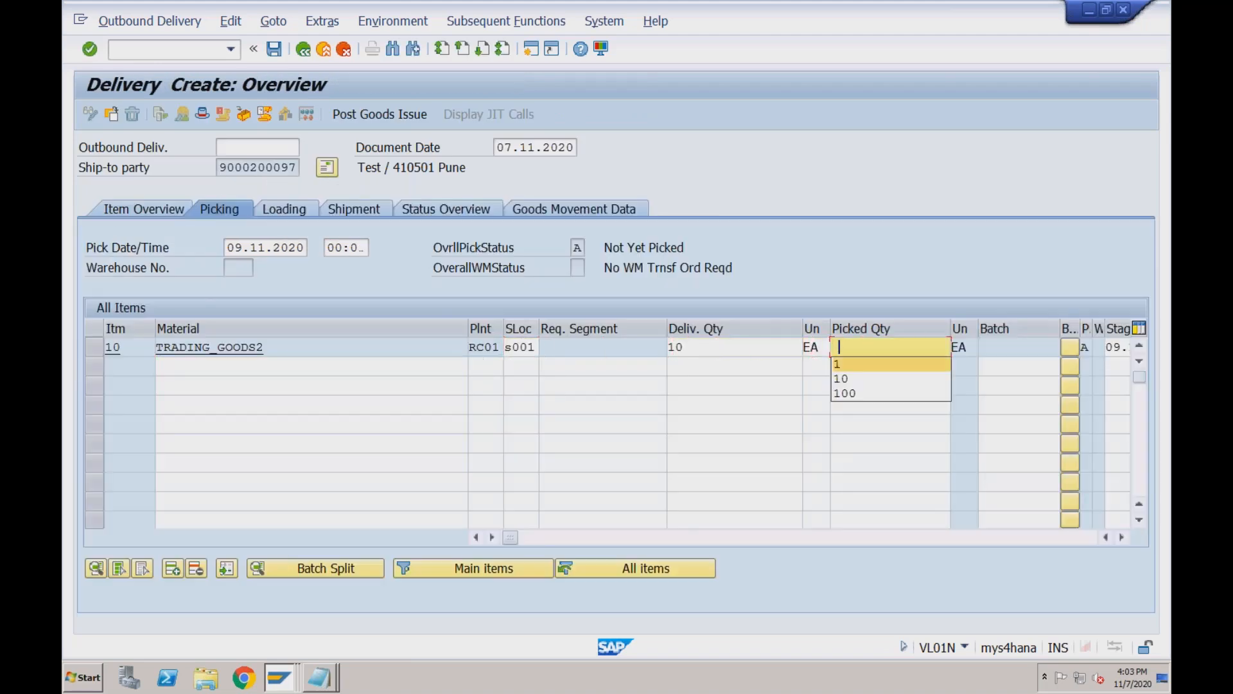
pyautogui.press('Return')
pyautogui.press('Return')
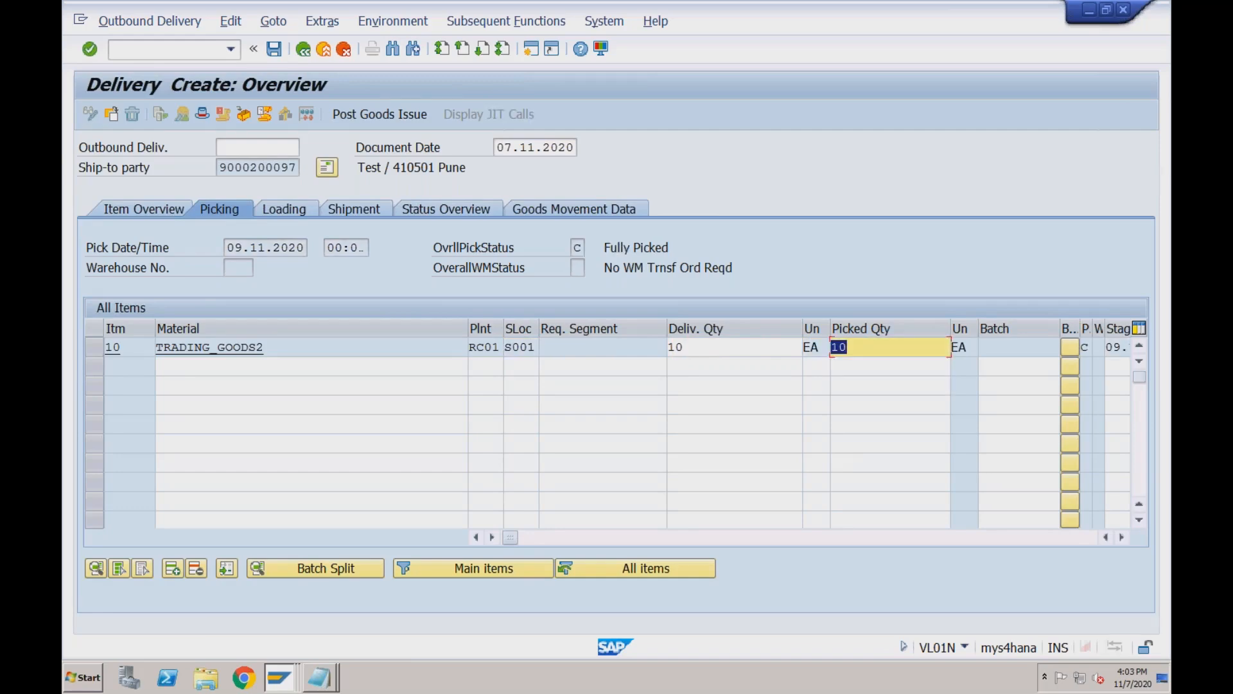
pyautogui.click(396, 119)
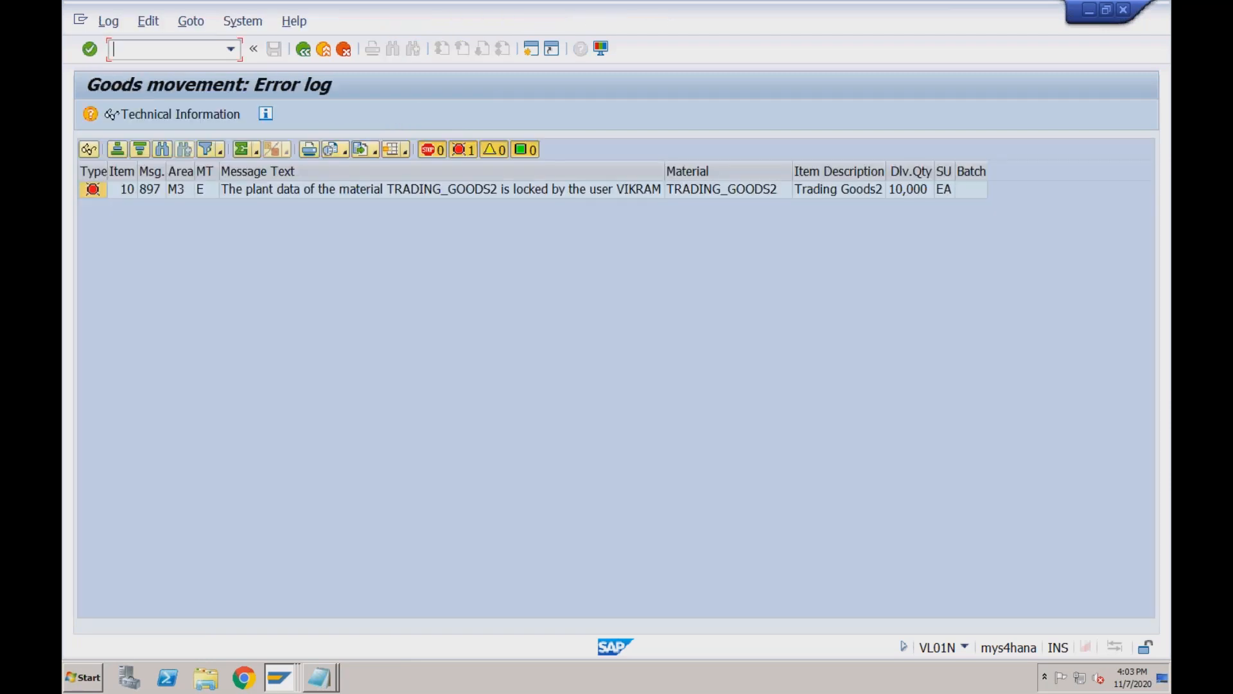
pyautogui.click(277, 676)
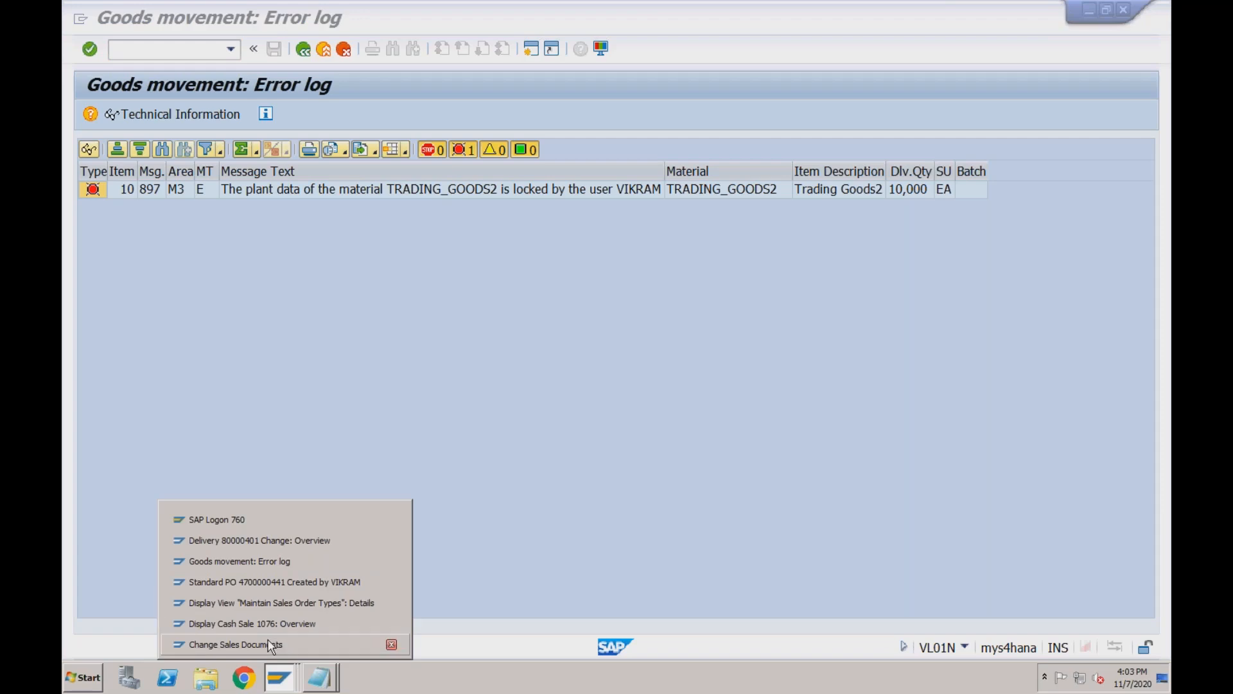
# Close the Change Sales Documents and delivery 80000401 sessions without saving.
pyautogui.click(269, 645)
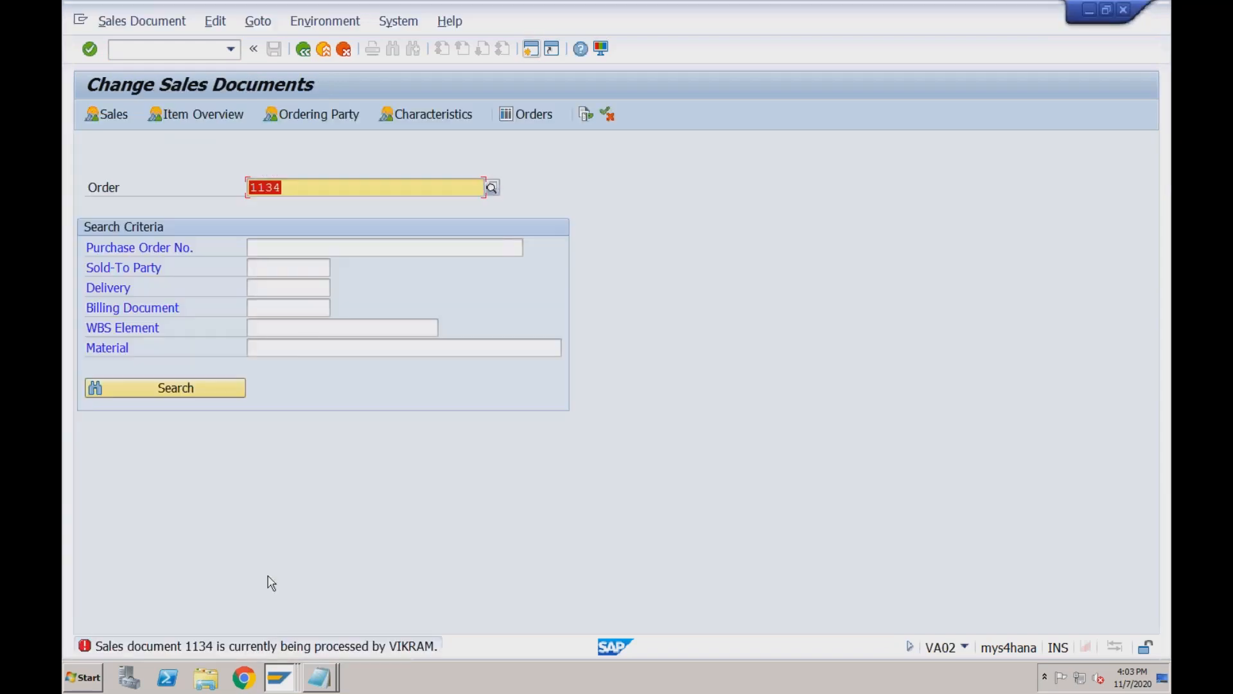
pyautogui.click(323, 49)
pyautogui.click(275, 677)
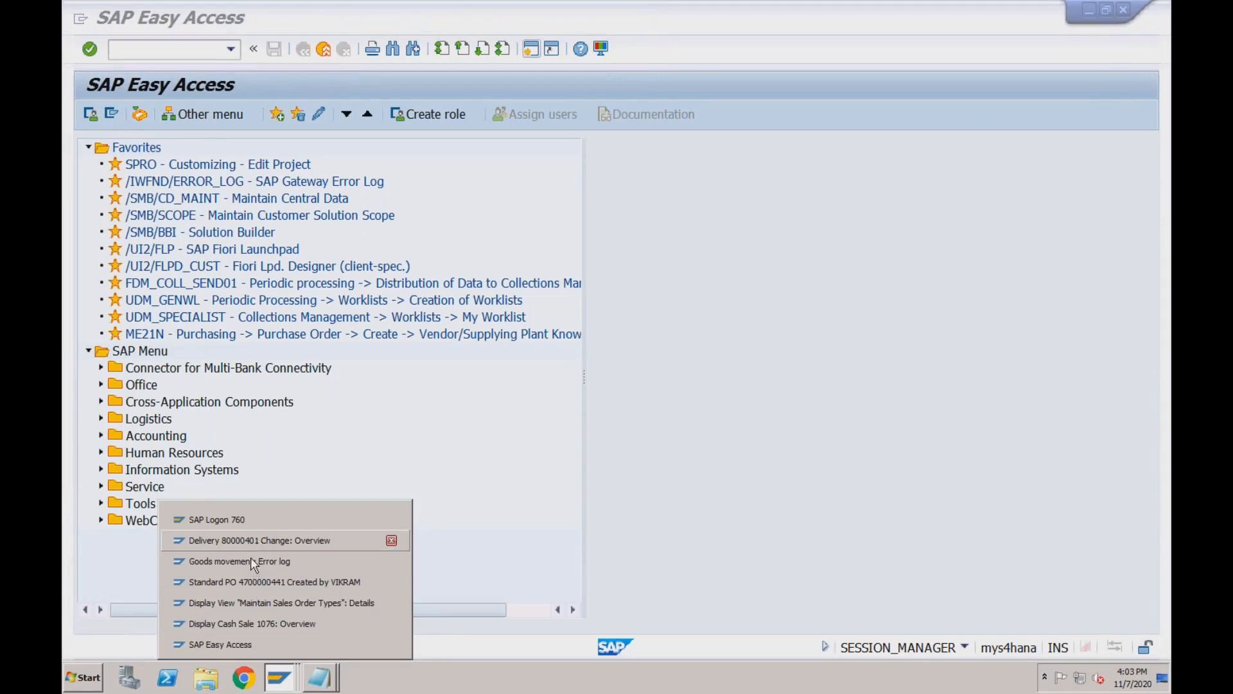
pyautogui.click(258, 542)
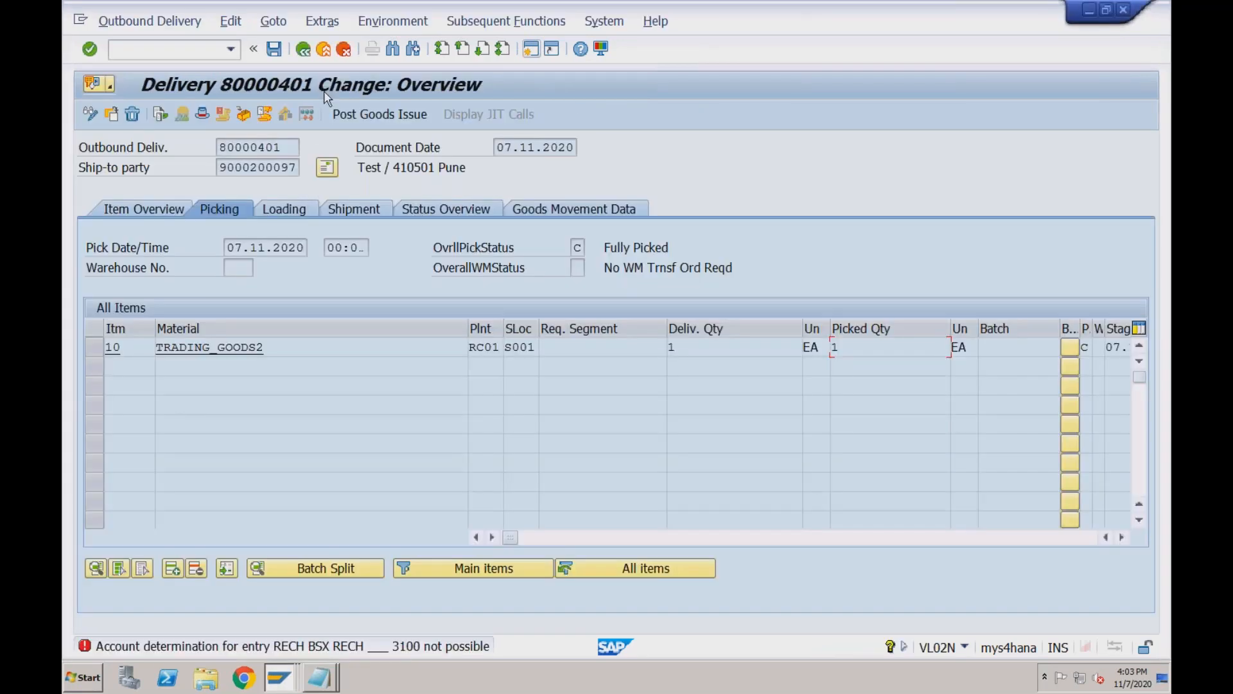
pyautogui.click(327, 50)
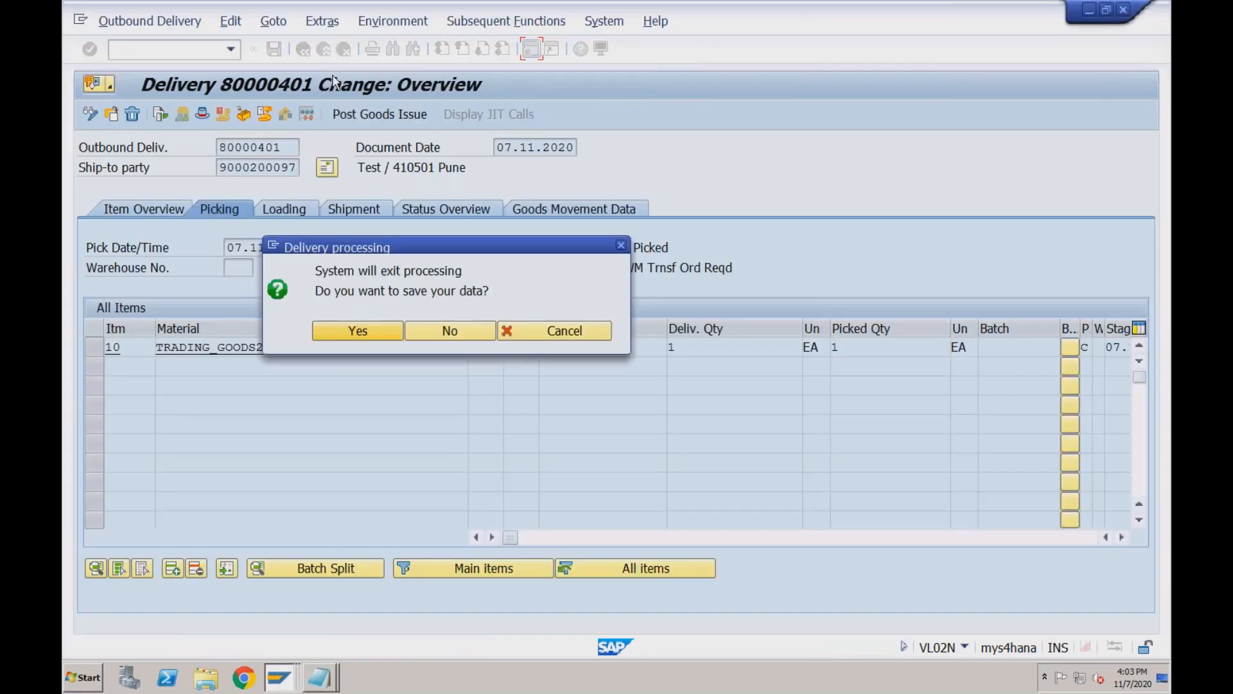
pyautogui.click(424, 332)
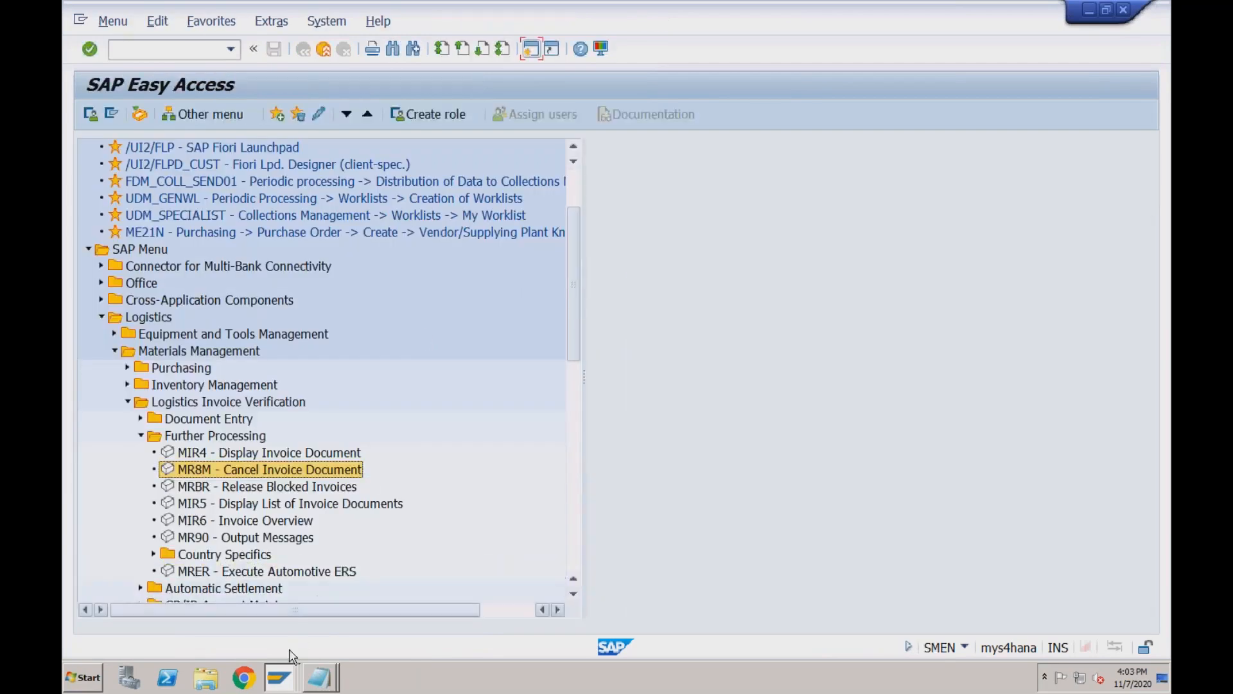
# Go back from the error log and post the goods issue, saving delivery 80000402.
pyautogui.click(280, 677)
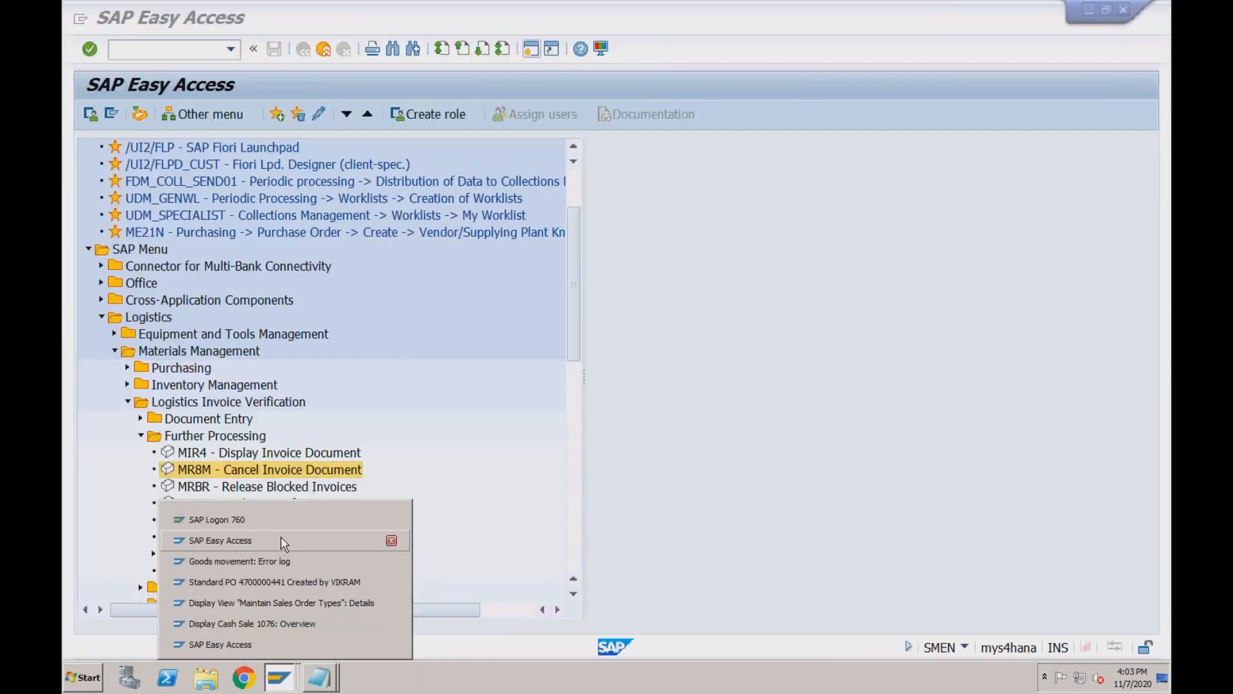
pyautogui.click(275, 563)
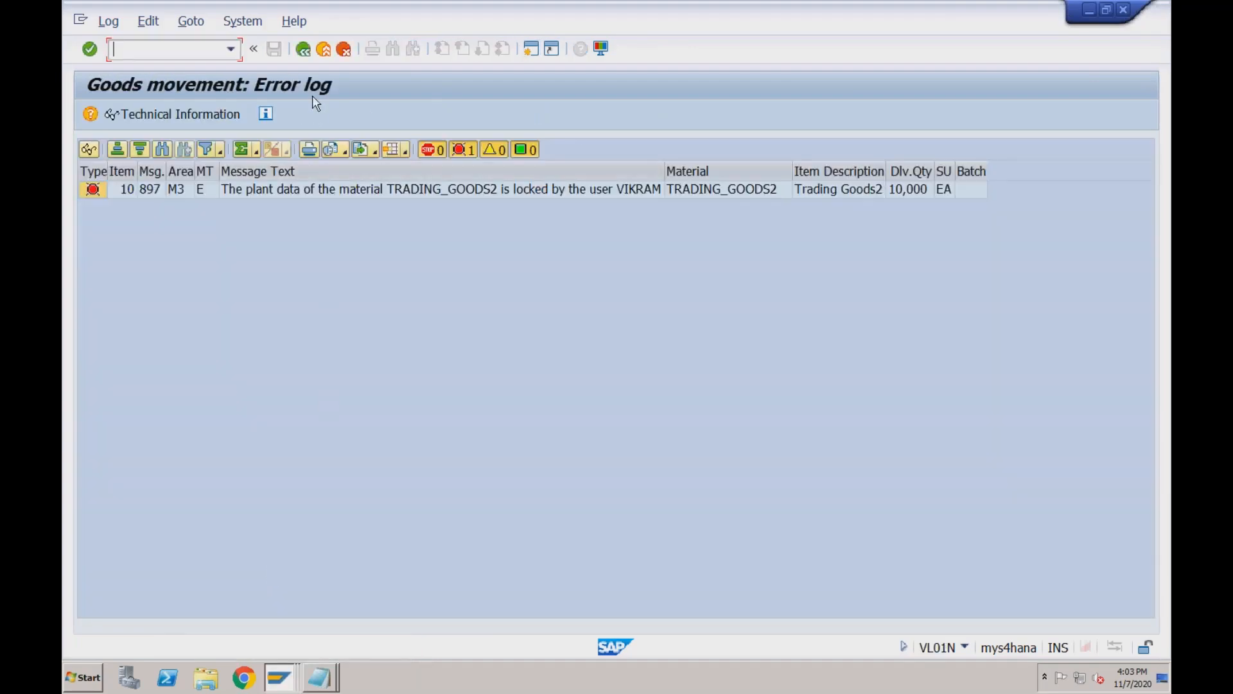
pyautogui.click(303, 50)
pyautogui.click(400, 116)
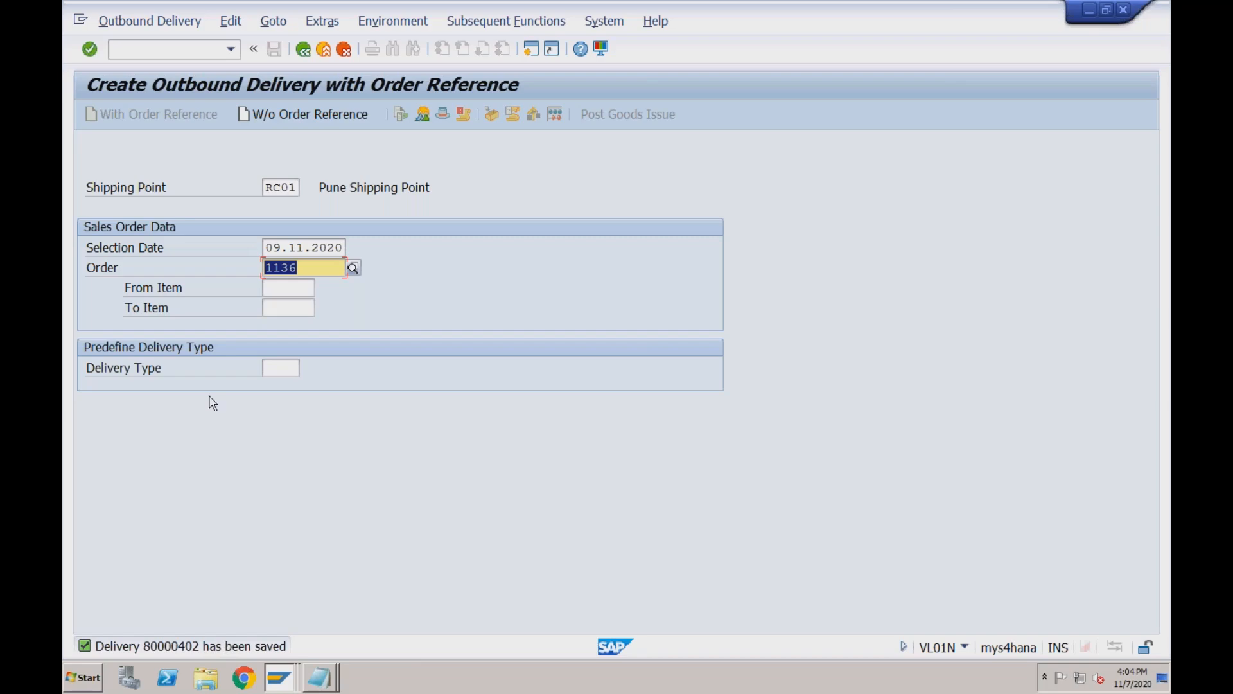
# Display delivery 80000402 to confirm 10 picked, then open stock overview with /nmmbe.
pyautogui.click(155, 24)
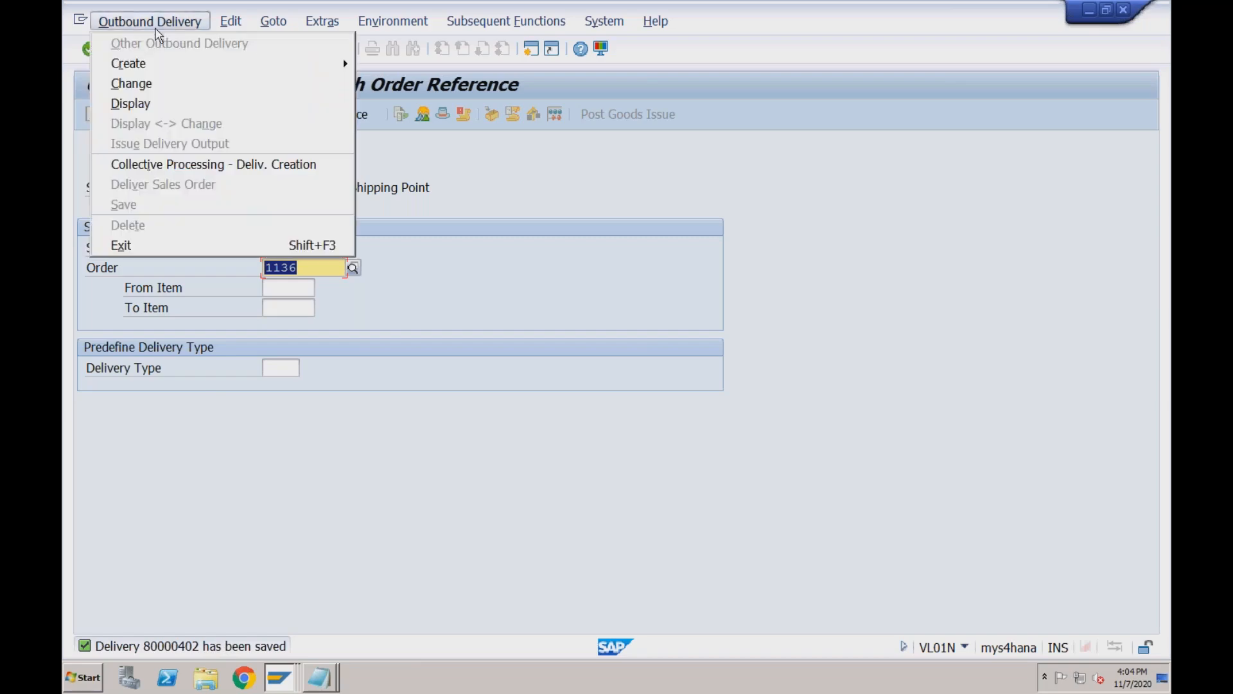
pyautogui.click(151, 103)
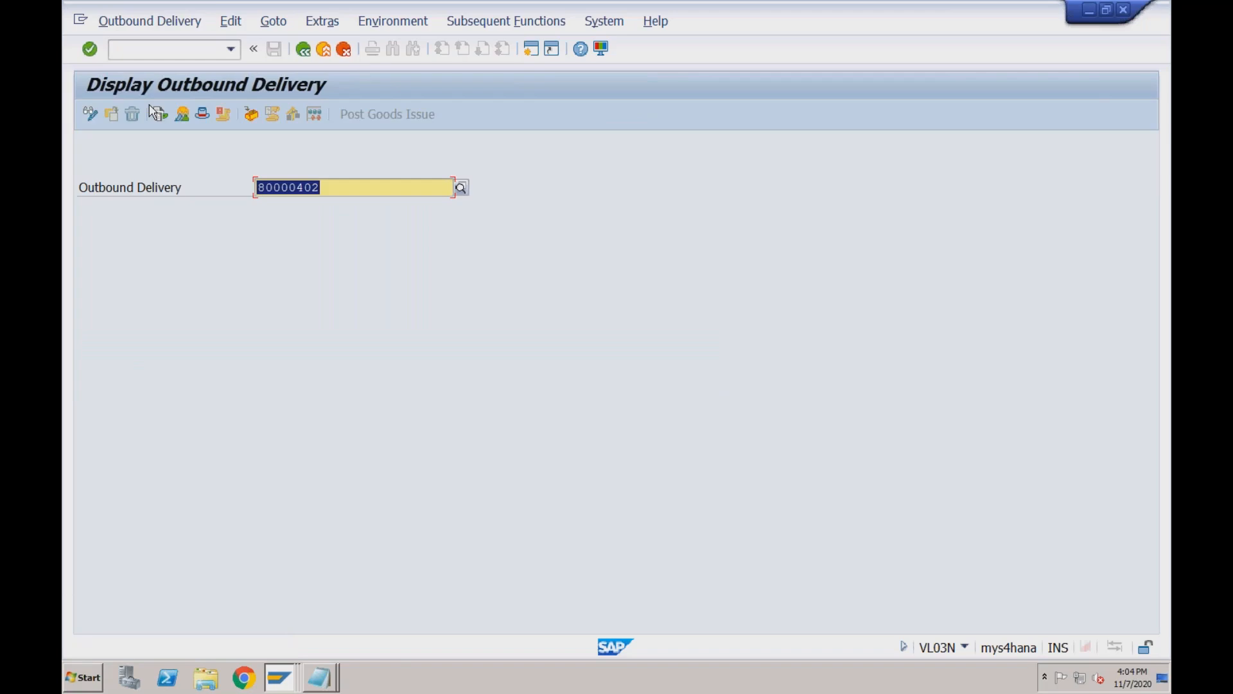
pyautogui.press('Return')
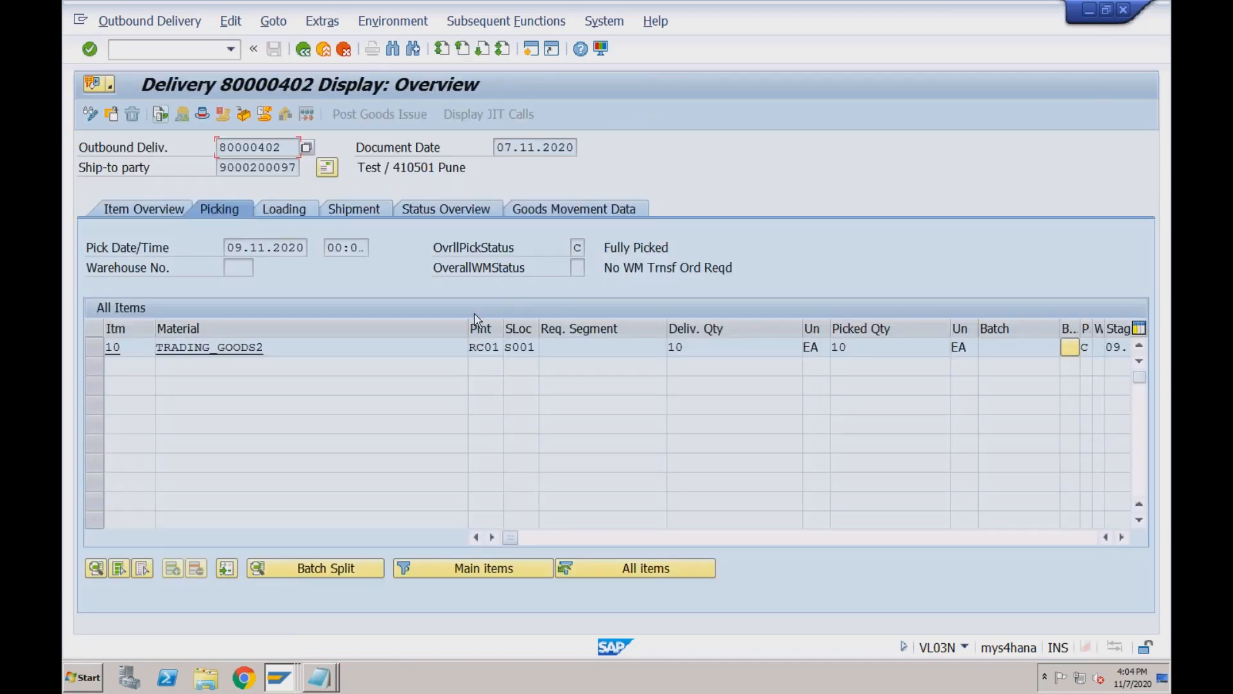
pyautogui.click(862, 346)
pyautogui.click(206, 55)
pyautogui.write('/nmmbe')
pyautogui.press('Return')
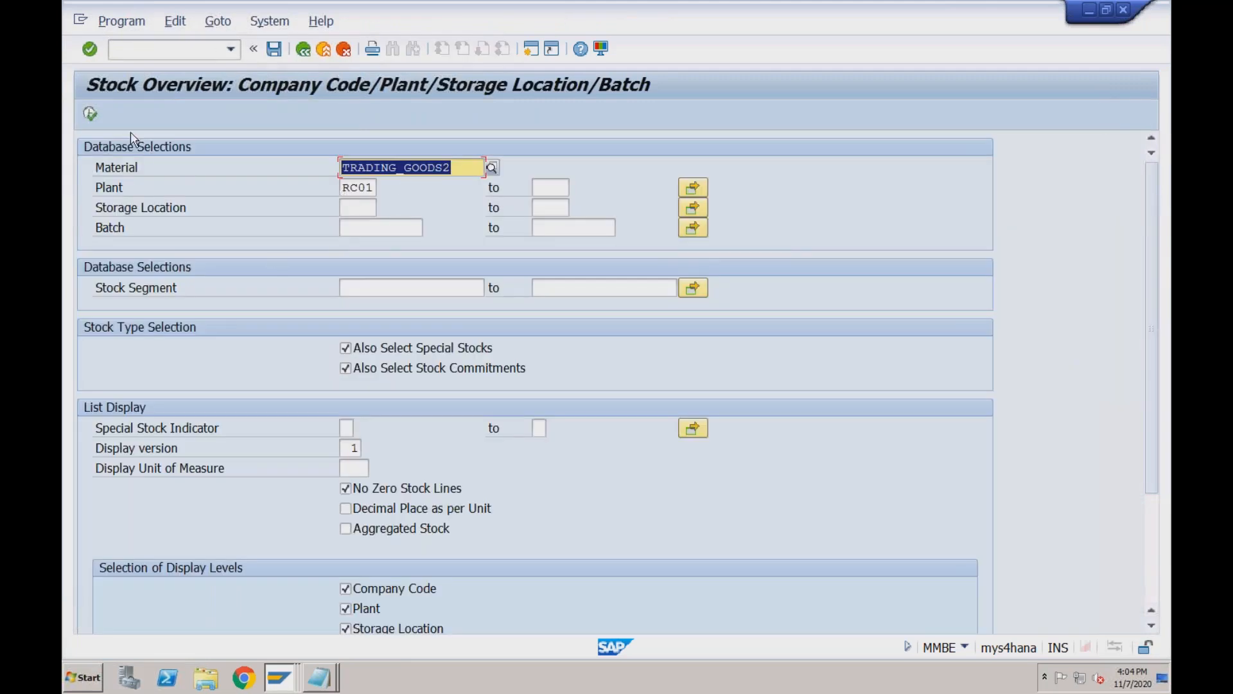
# Run MMBE for TRADING_GOODS2 and inspect the per-customer breakdown of RC01 consignment stock.
pyautogui.click(90, 115)
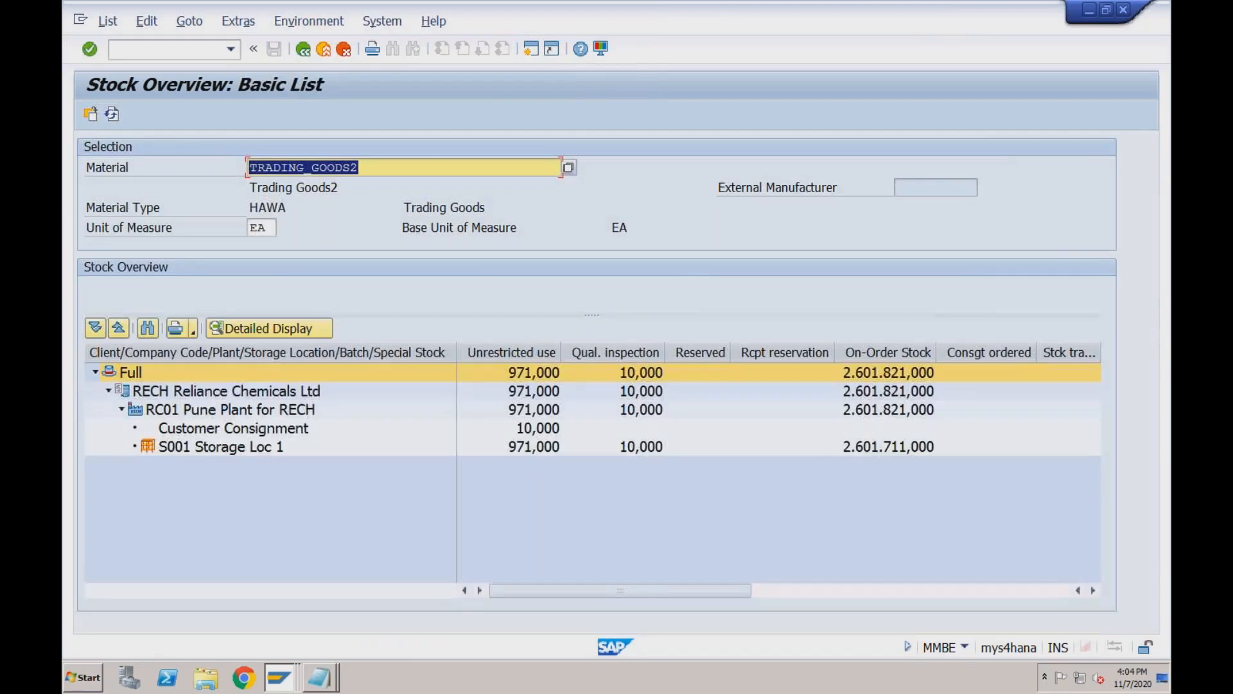
pyautogui.click(283, 429)
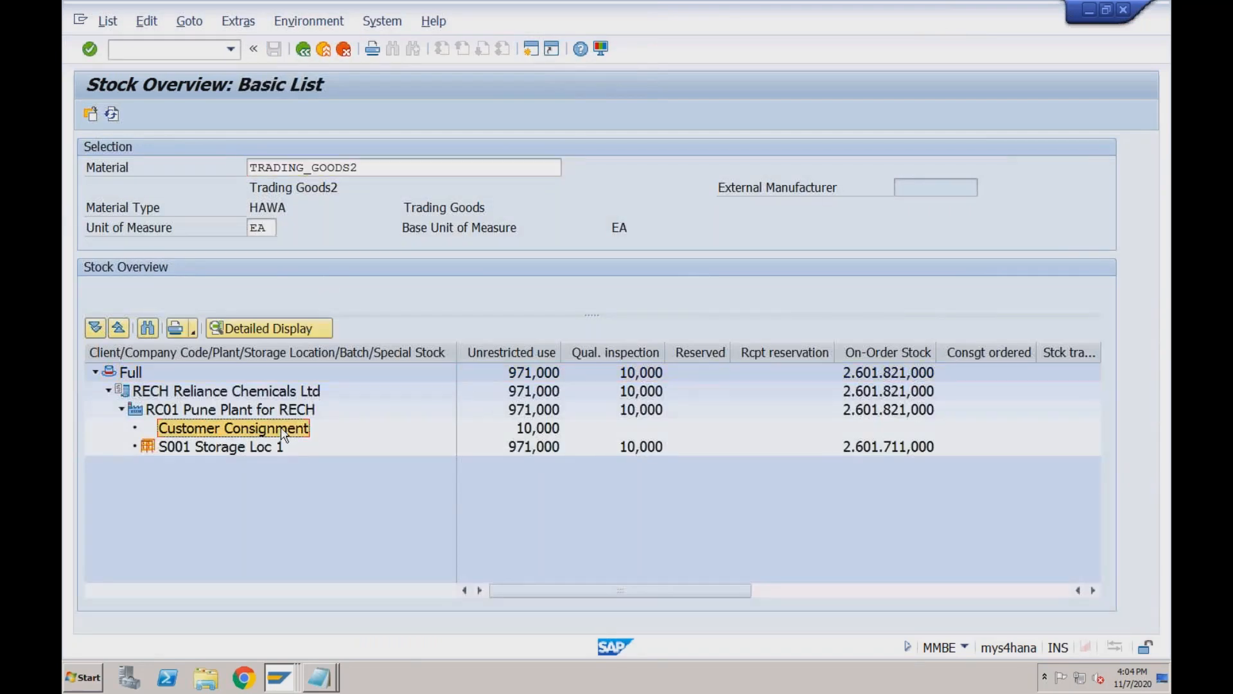
pyautogui.click(534, 429)
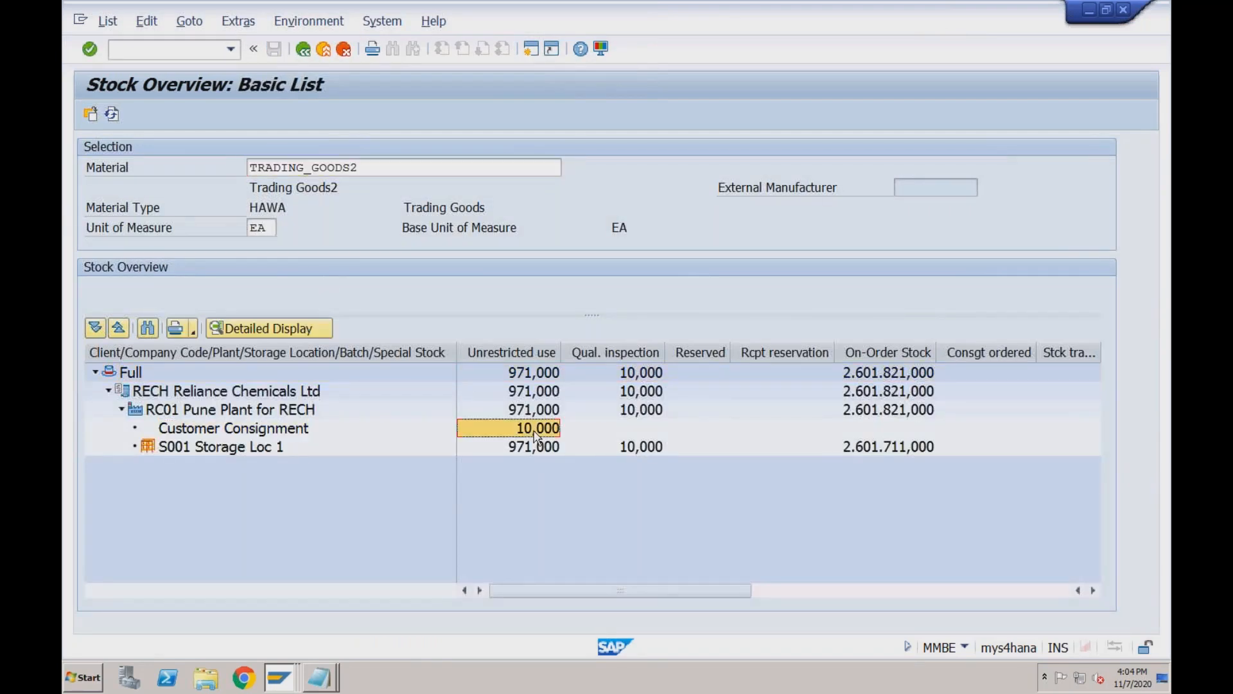
pyautogui.click(280, 431)
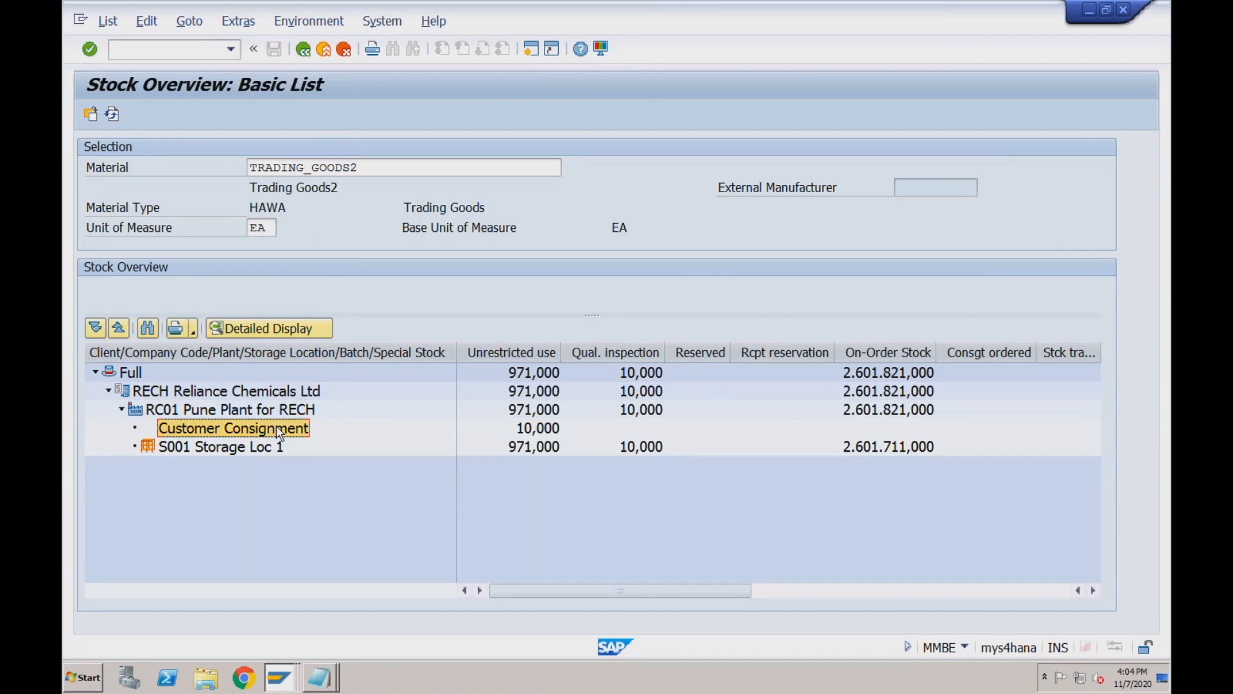
pyautogui.click(534, 431)
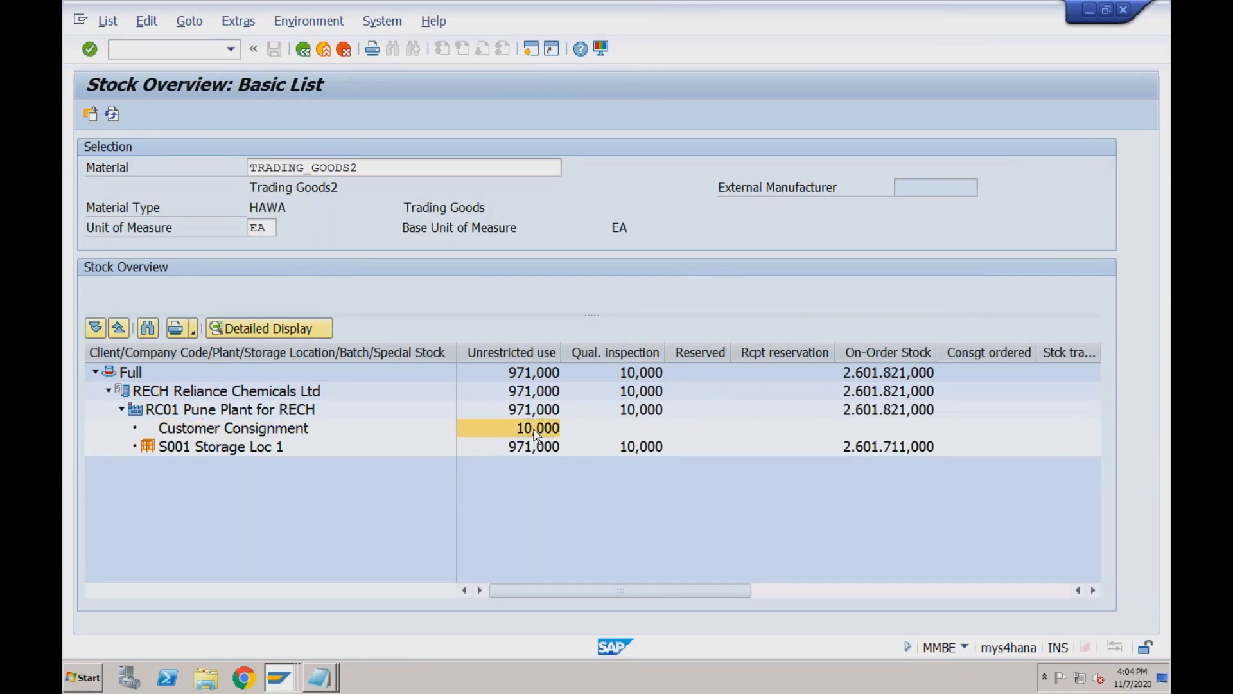
pyautogui.doubleClick(536, 430)
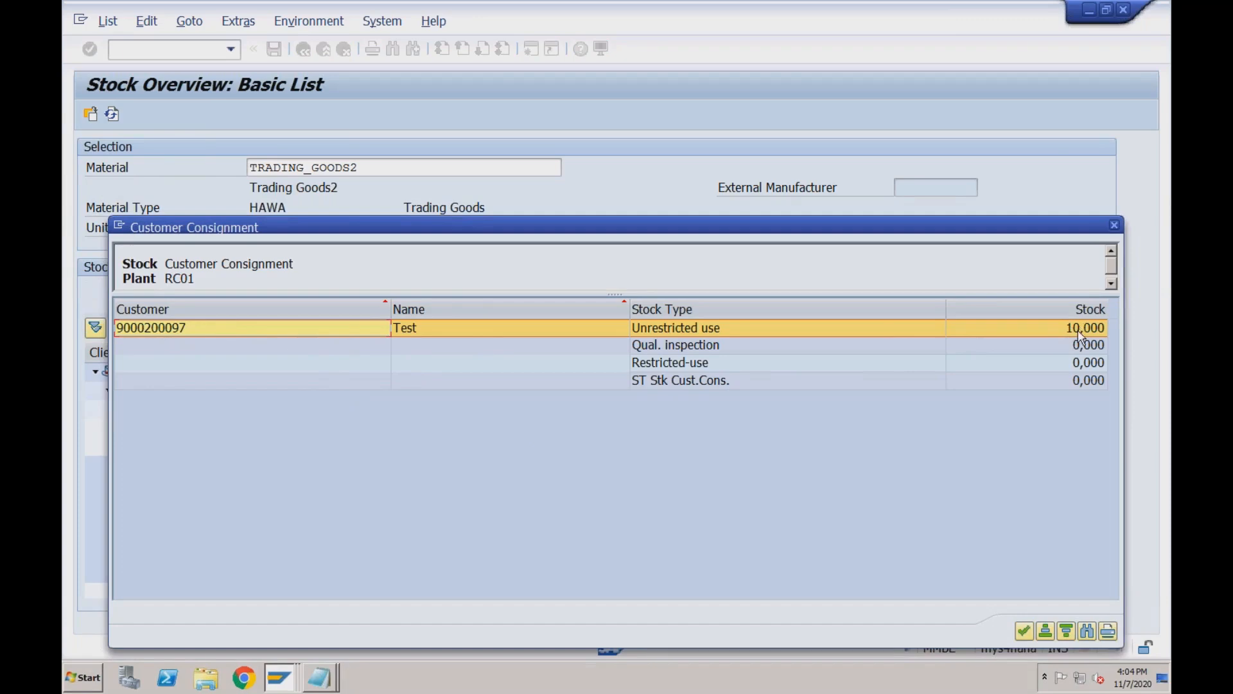
pyautogui.click(1115, 227)
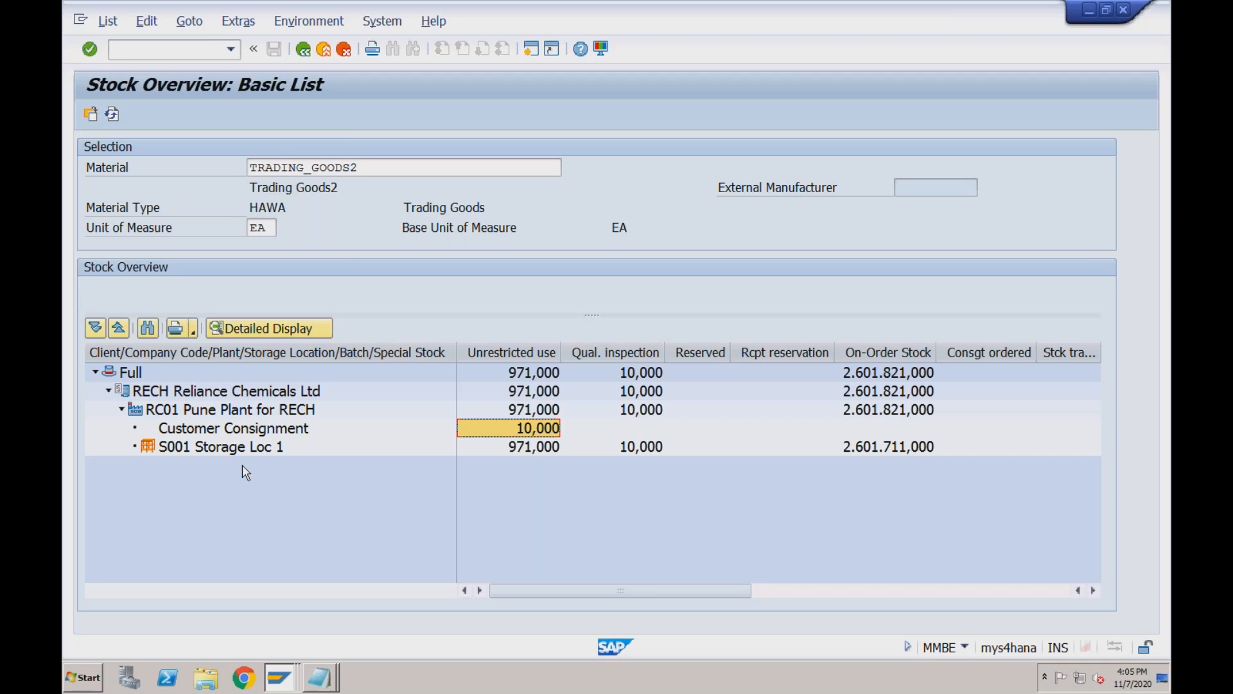
pyautogui.press('super+Tab')
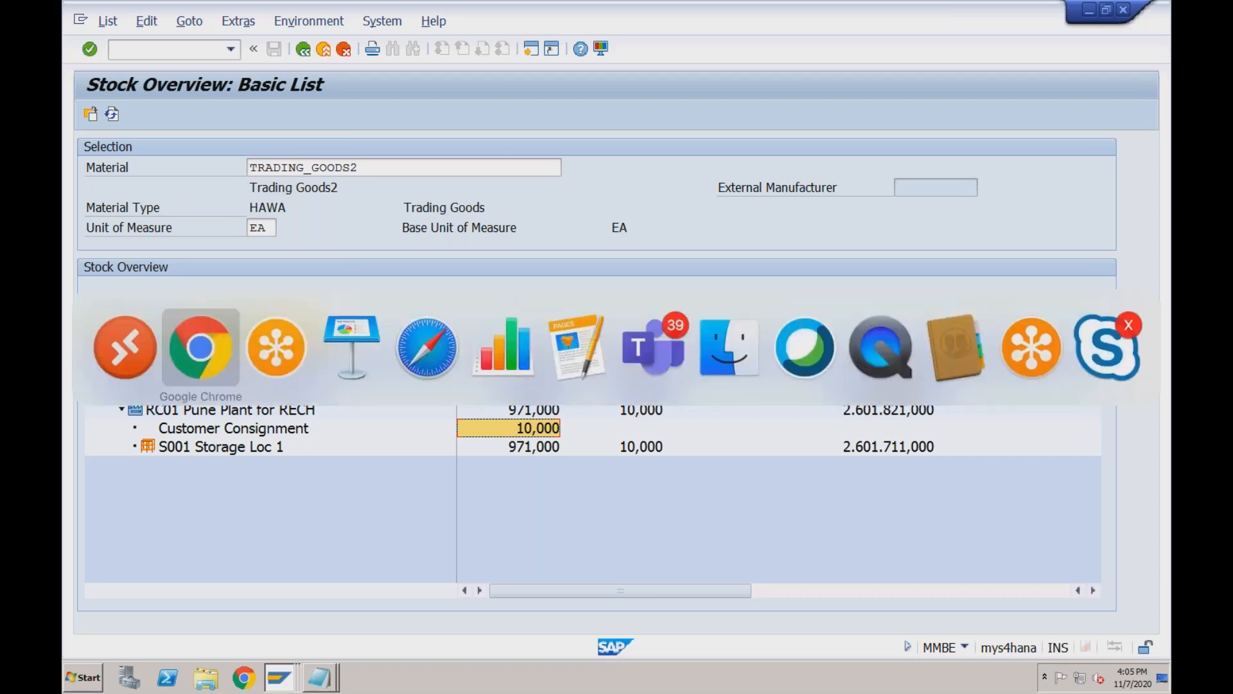
# Scroll the guide toward the Create Consignment Issue procedure.
pyautogui.scroll(-4, 610, 354)
pyautogui.scroll(-7, 611, 354)
pyautogui.scroll(-6, 610, 354)
pyautogui.scroll(-4, 611, 353)
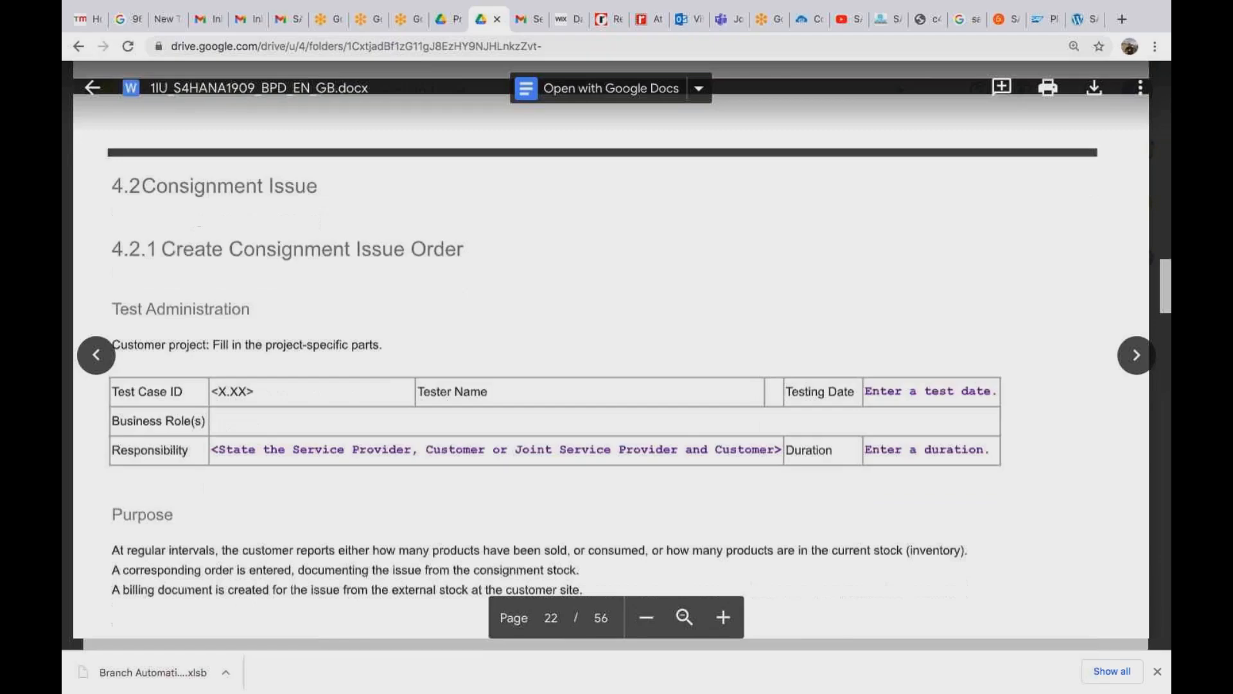
pyautogui.scroll(-3, 610, 353)
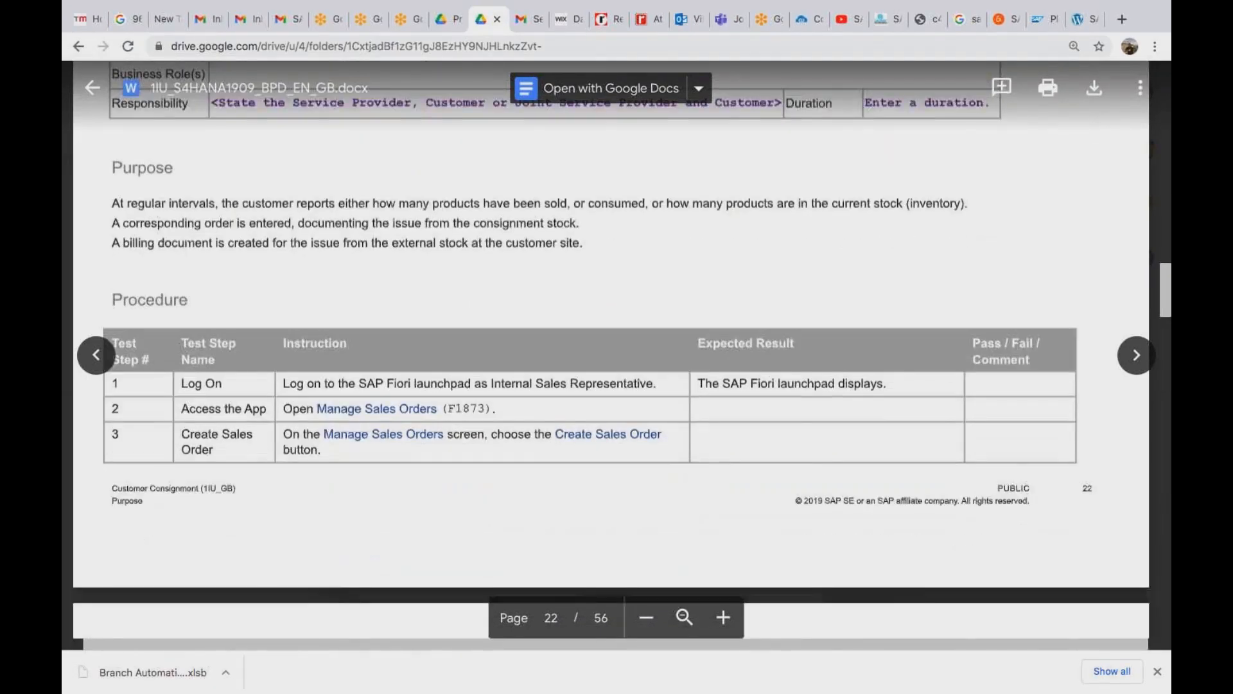
pyautogui.scroll(-1, 610, 353)
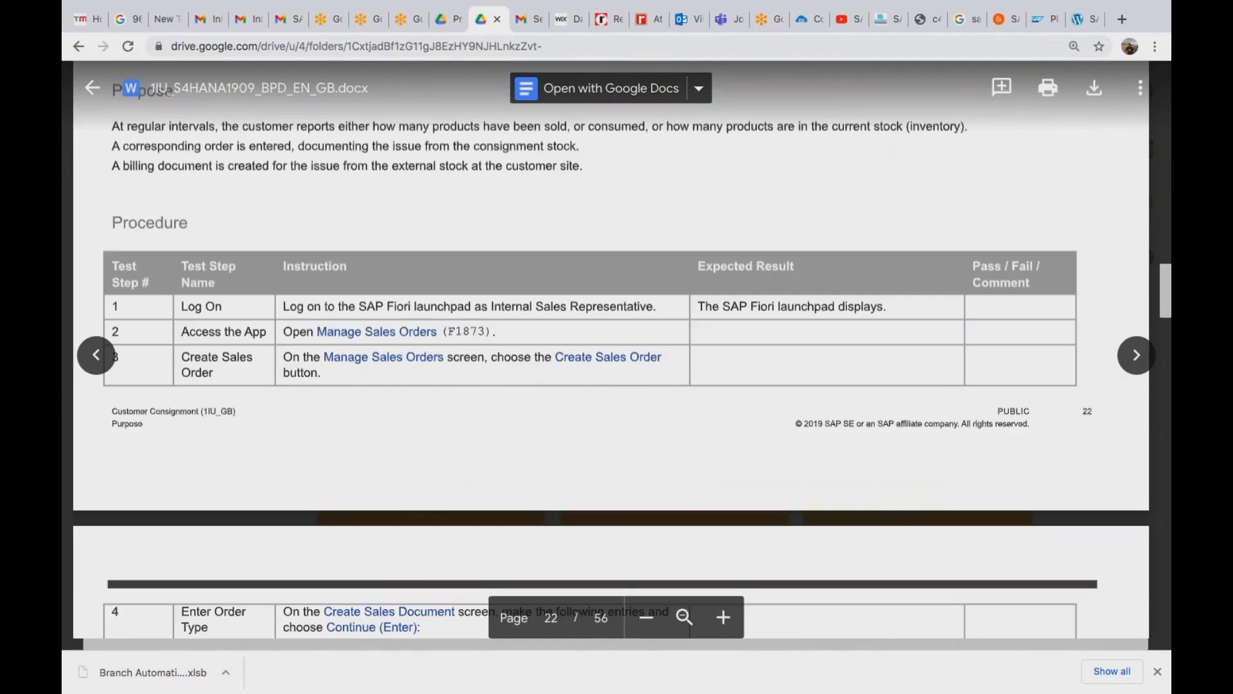
pyautogui.scroll(-2, 611, 353)
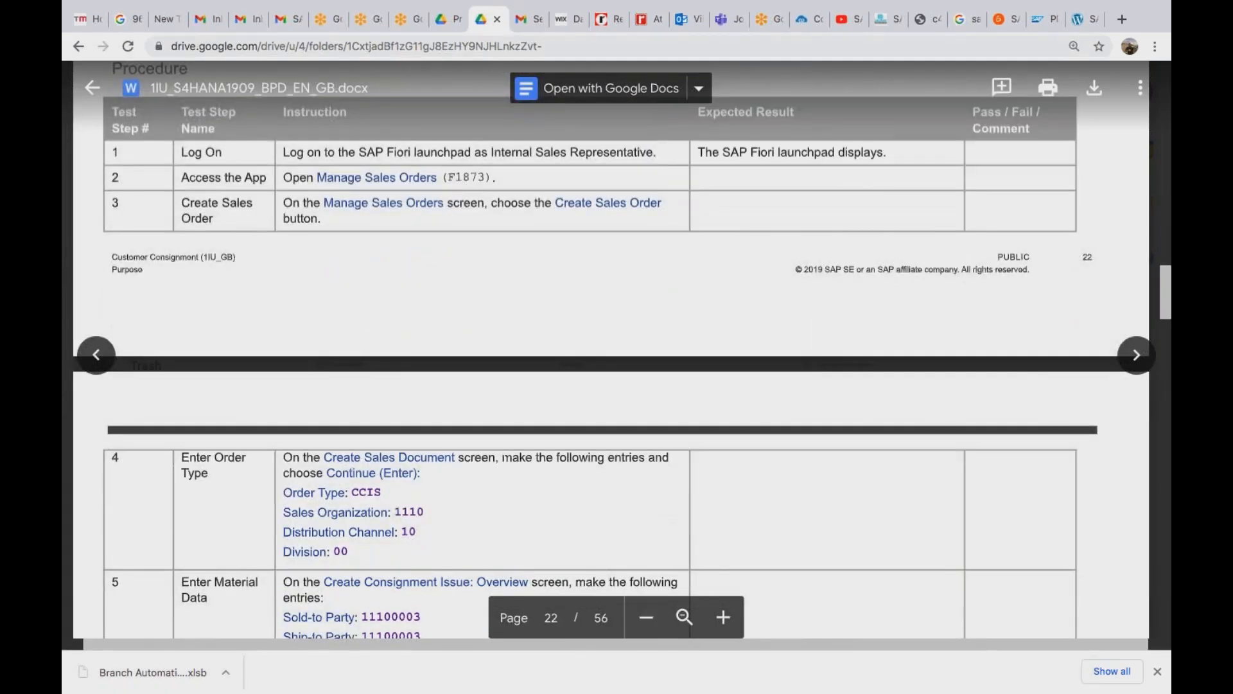
pyautogui.scroll(-3, 242, 468)
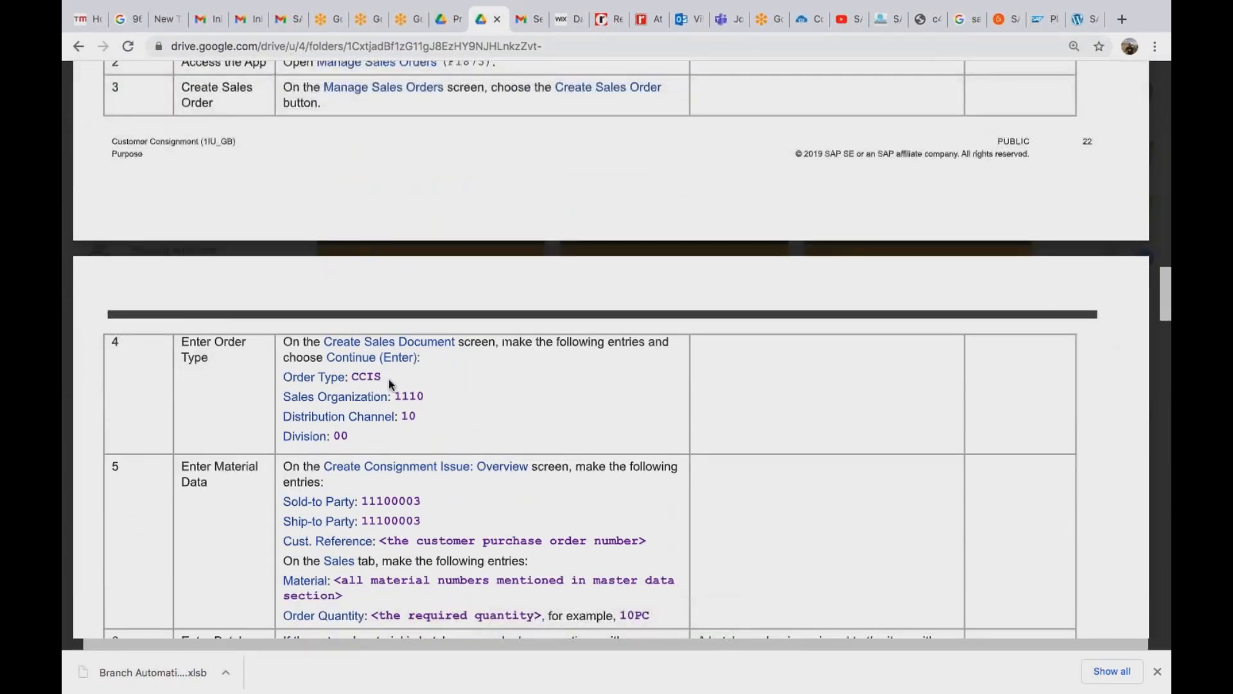
# Open the create sales documents transaction with /nva01 in SAP, then come back to the browser.
pyautogui.hotkey('ctrl', 'Left')
pyautogui.click(186, 48)
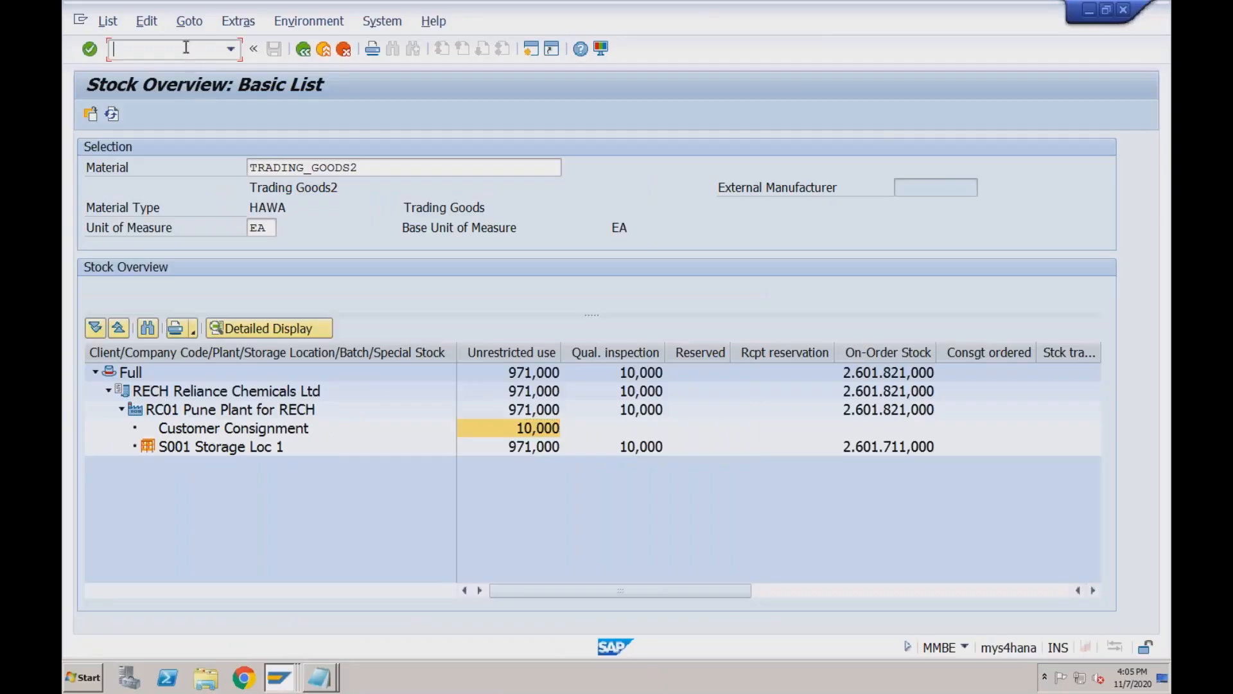
pyautogui.write('/nva01')
pyautogui.press('Return')
pyautogui.press('super+Tab')
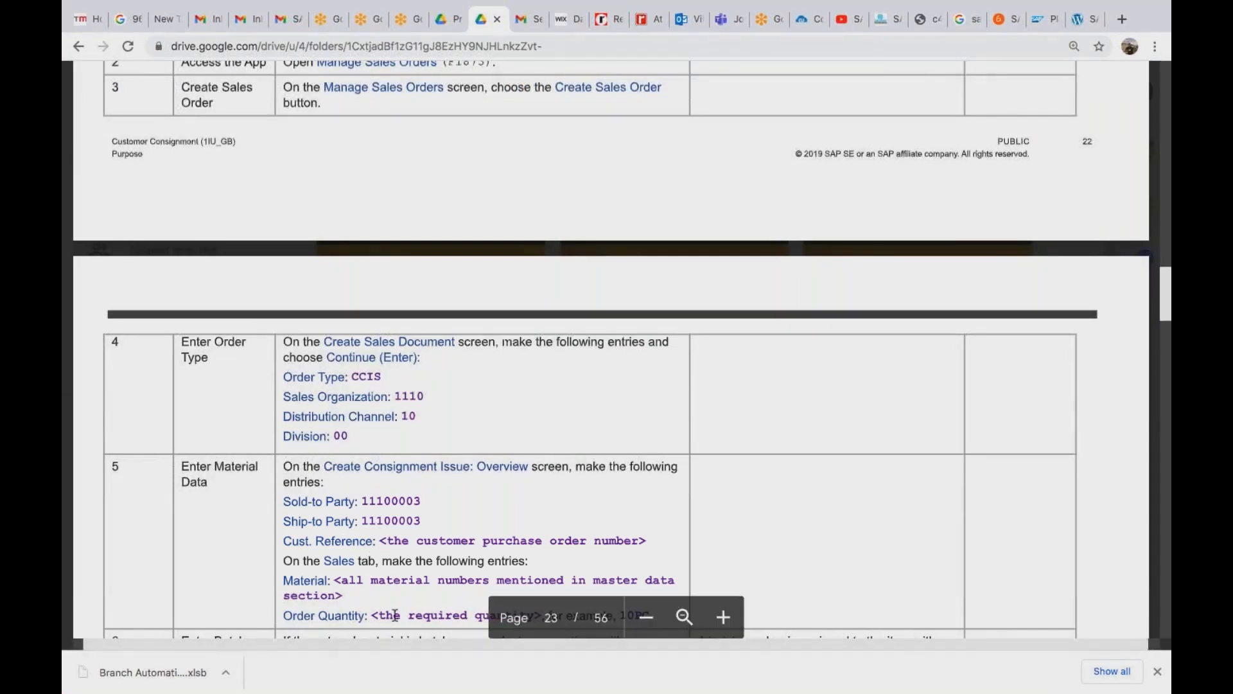
# Scroll on to page 23's consignment issue steps 5–7 with order type CCIS.
pyautogui.scroll(-4, 395, 615)
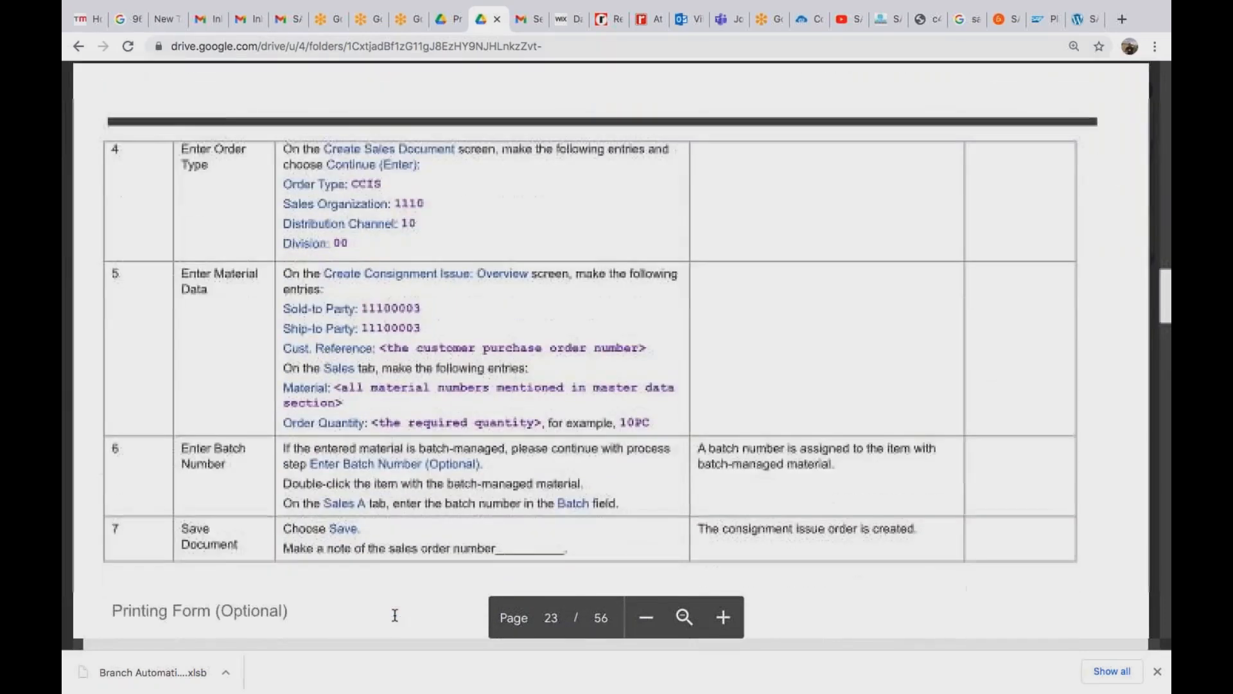
pyautogui.scroll(-1, 395, 617)
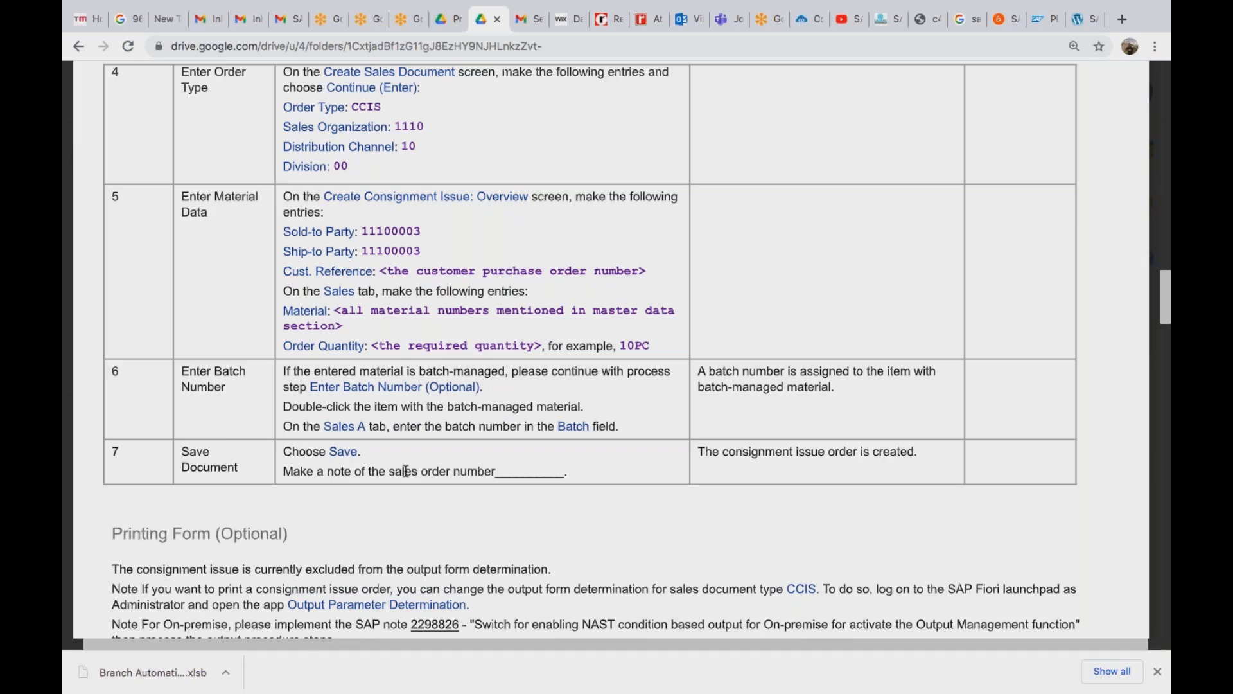
pyautogui.scroll(-2, 406, 471)
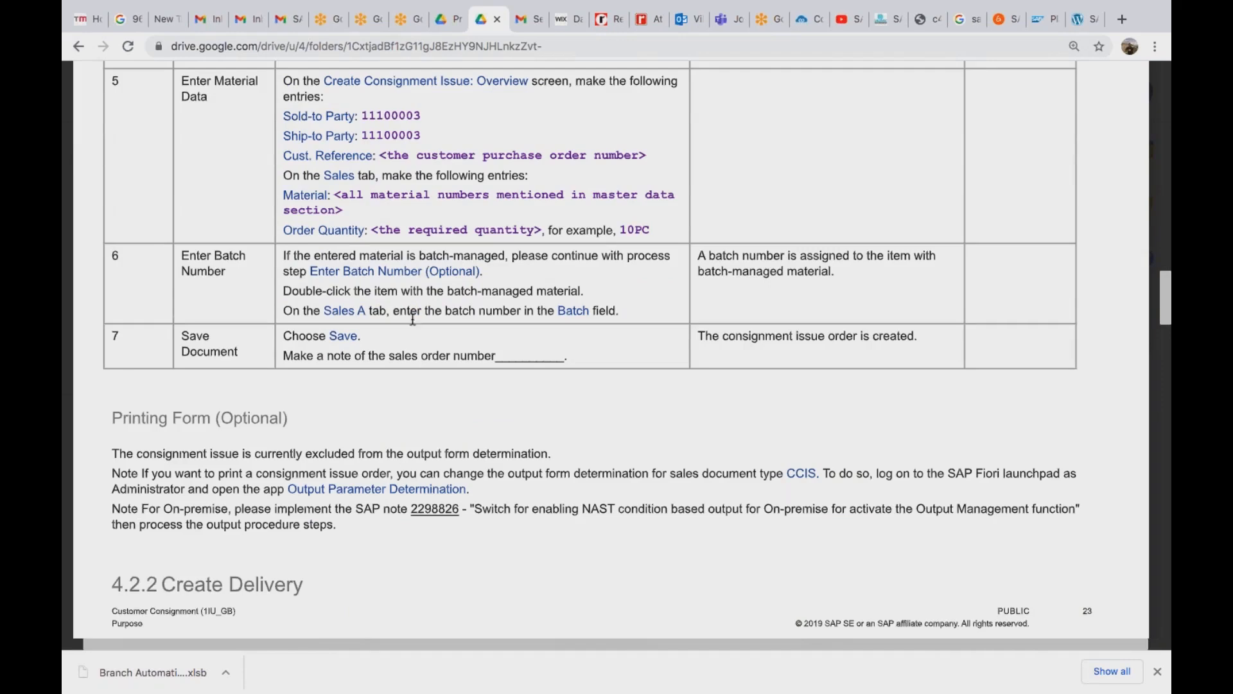
pyautogui.scroll(-8, 442, 254)
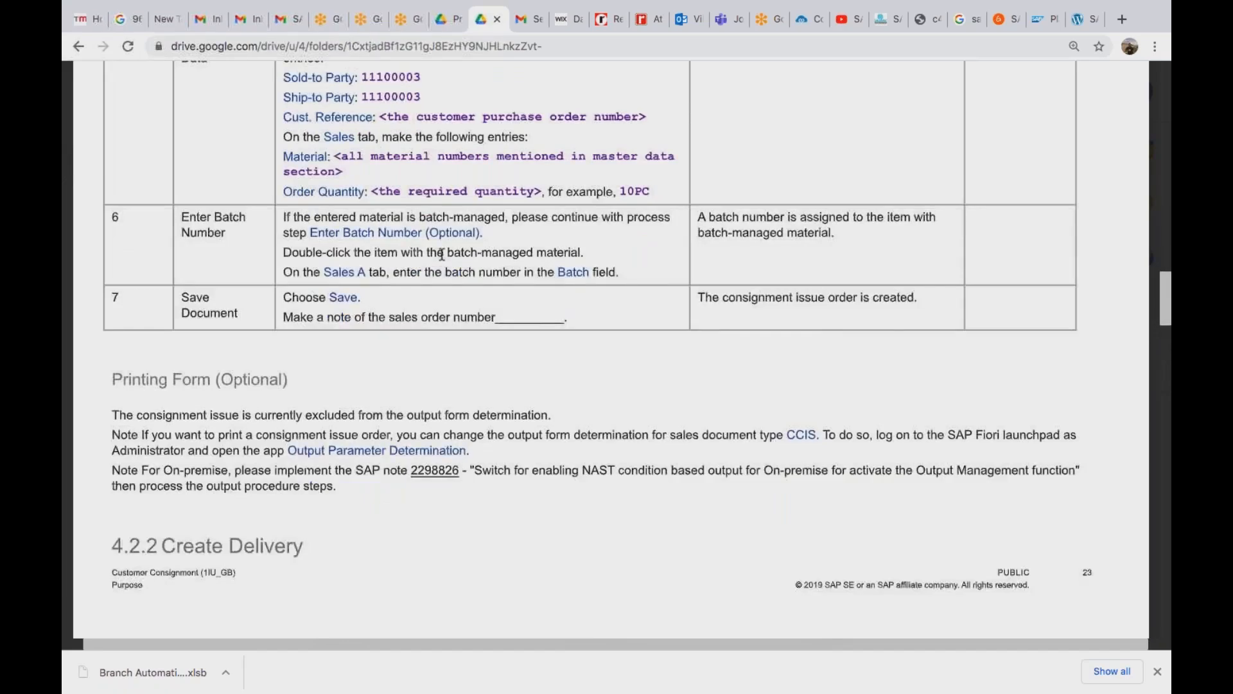
# Scroll the guide down through the delivery and goods issue sections to 4.2.5 Check Stock Overview.
pyautogui.scroll(-1, 441, 255)
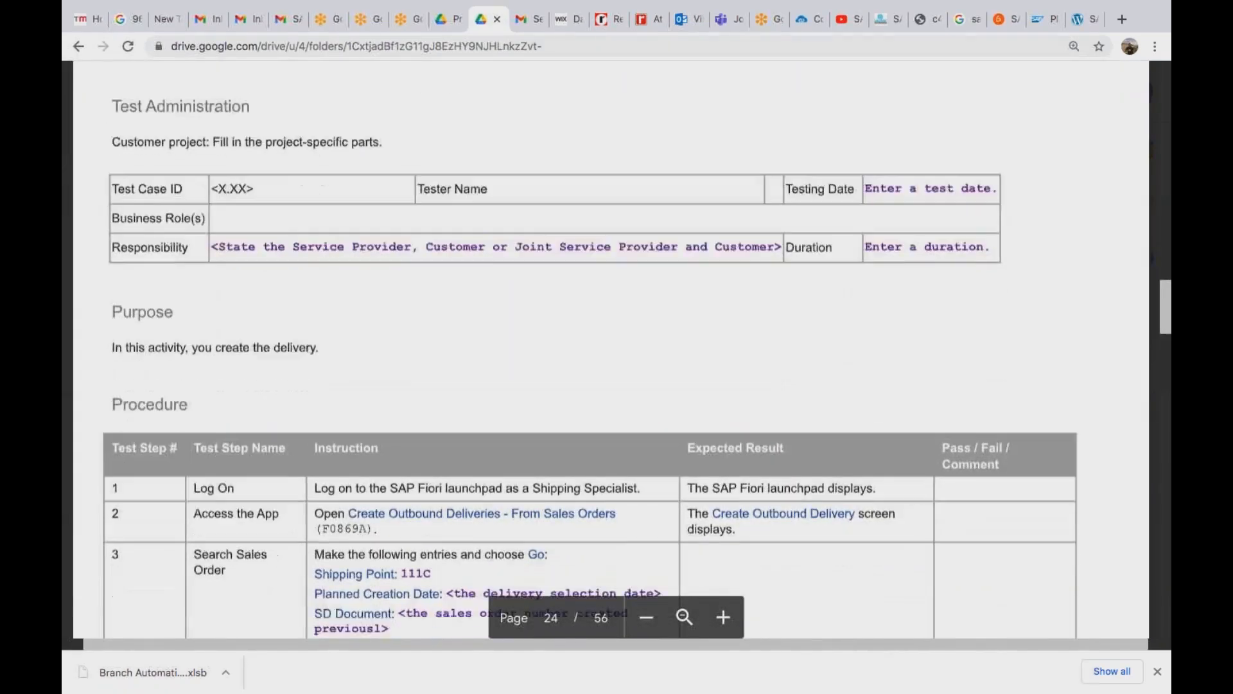
pyautogui.scroll(-4, 591, 350)
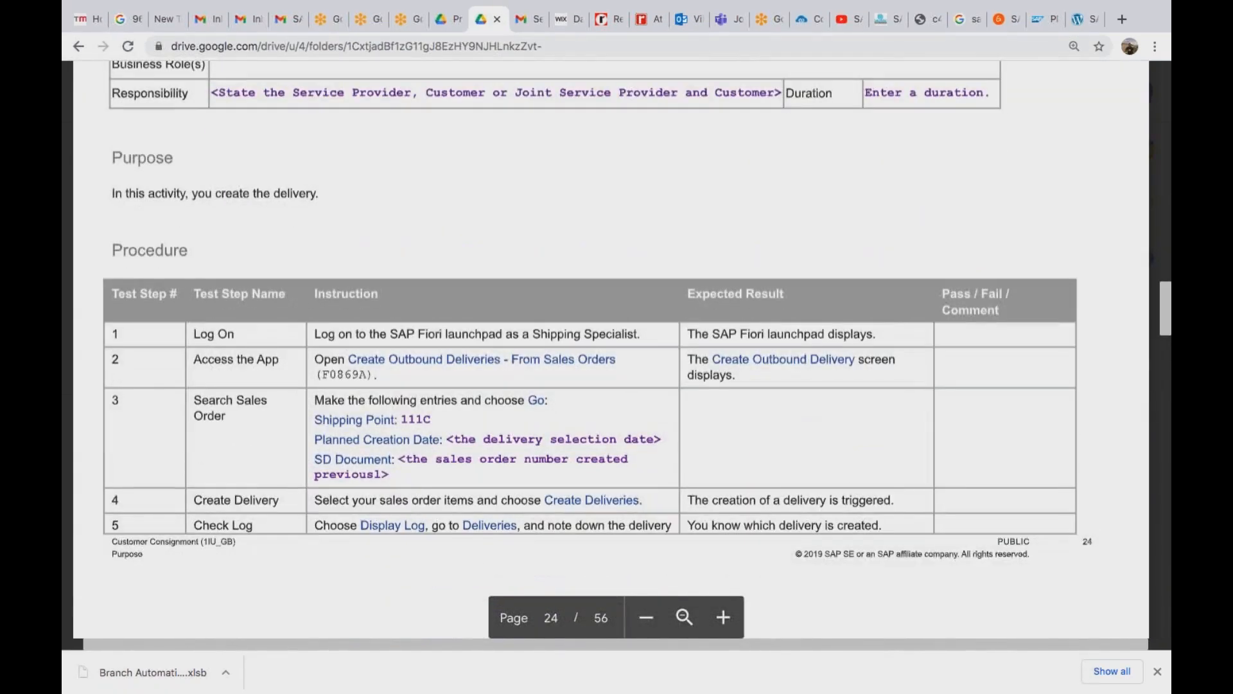
pyautogui.scroll(-2, 441, 256)
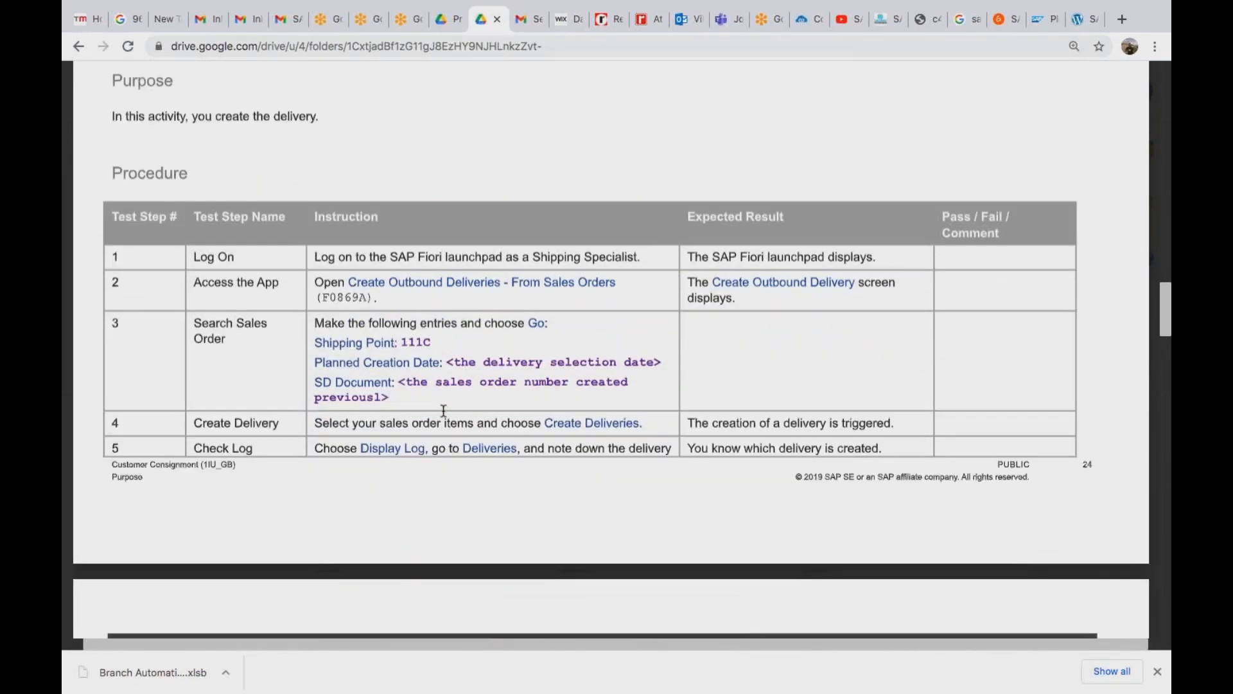
pyautogui.scroll(-10, 443, 410)
pyautogui.scroll(-11, 600, 350)
pyautogui.scroll(-10, 610, 349)
pyautogui.scroll(-19, 610, 349)
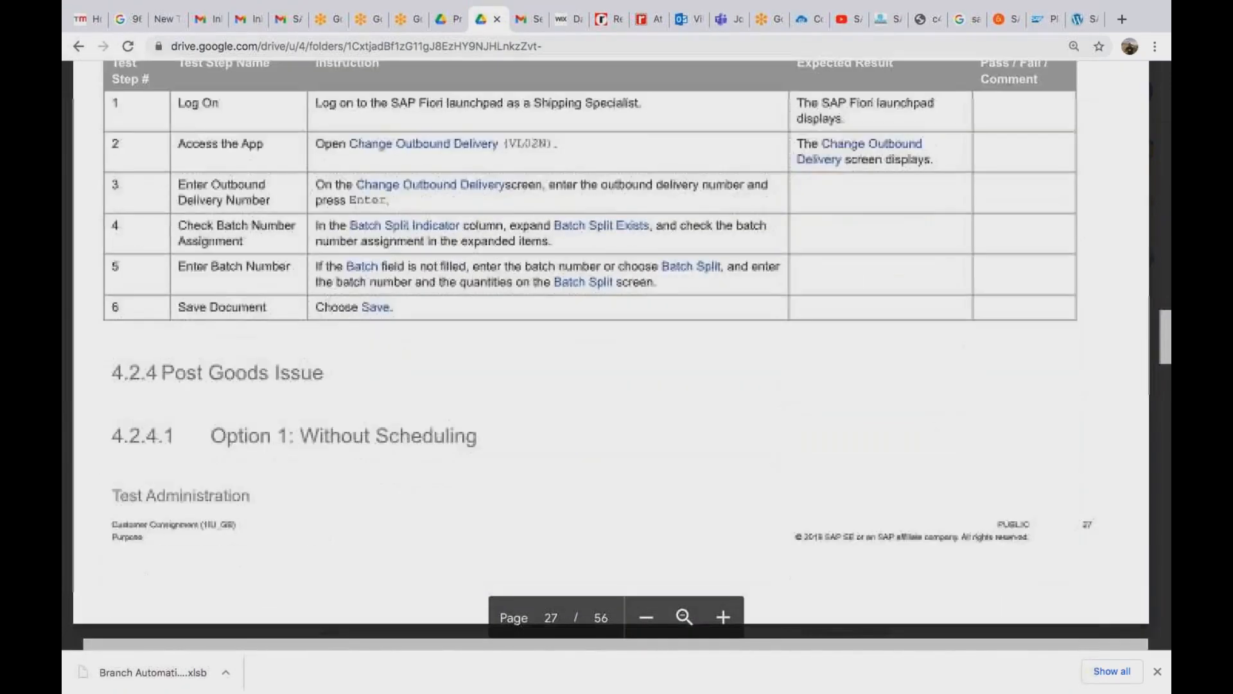
pyautogui.scroll(-7, 610, 349)
pyautogui.scroll(-16, 611, 350)
pyautogui.scroll(-20, 611, 350)
pyautogui.scroll(-2, 610, 349)
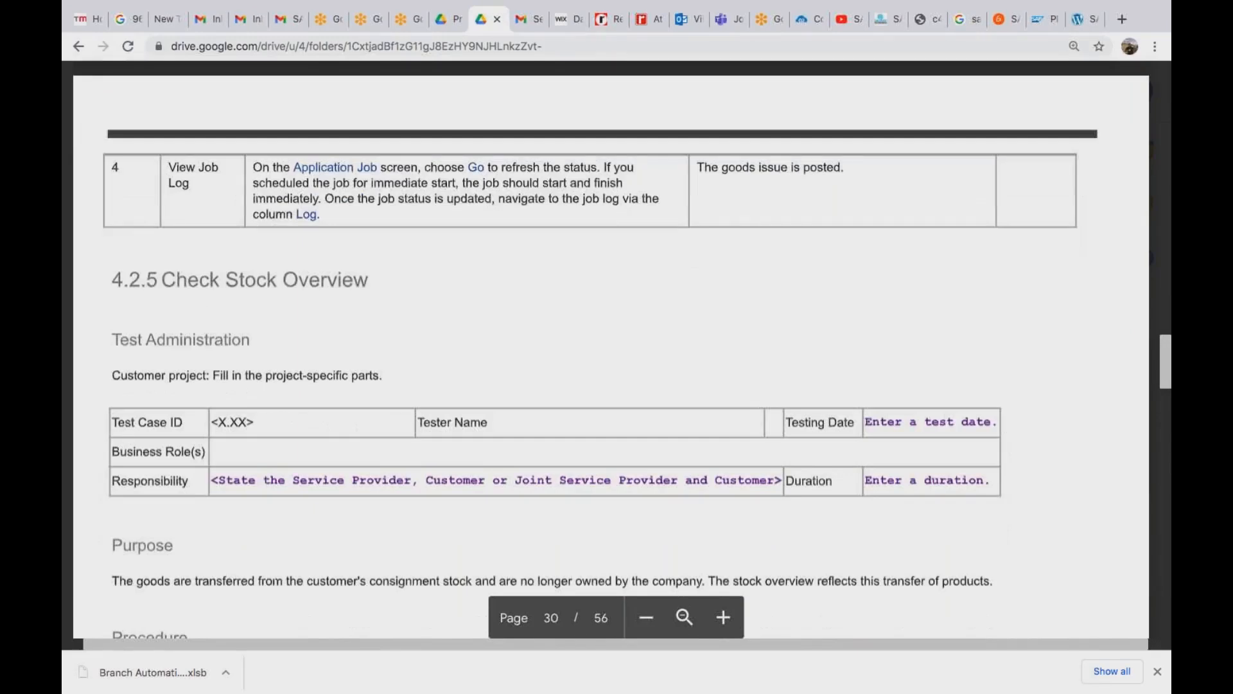
# Put the cursor in the order type field of the SAP sales document screen.
pyautogui.hotkey('ctrl', 'Left')
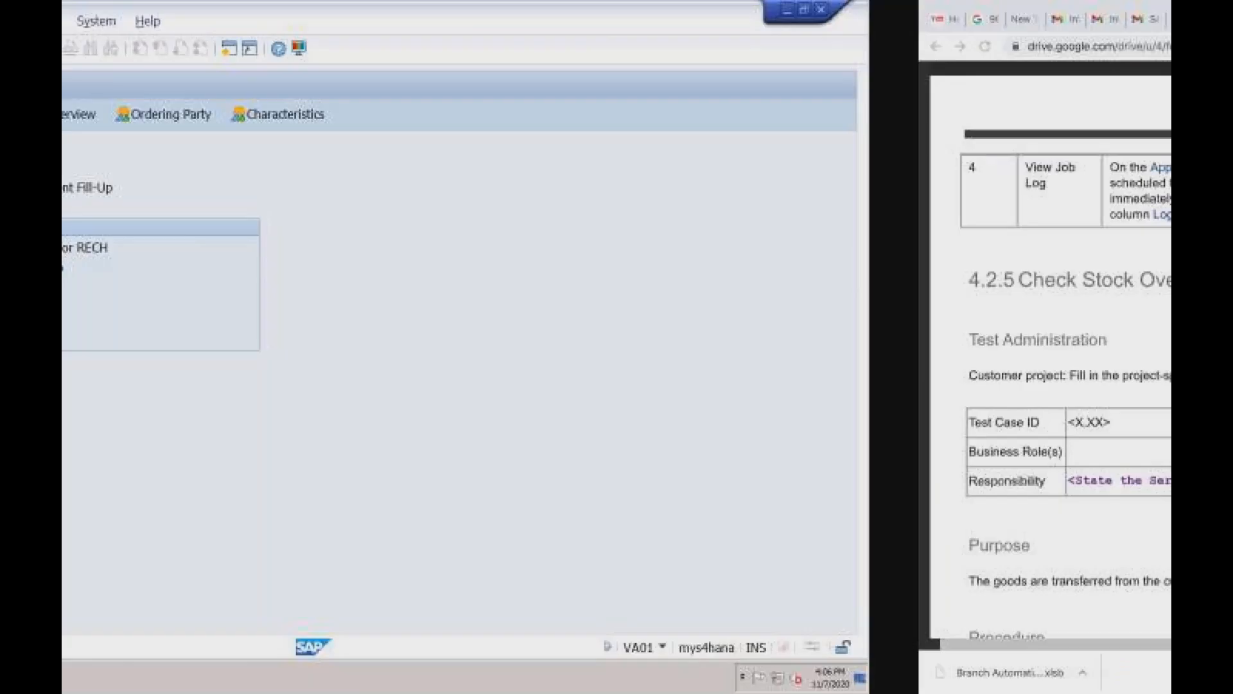
pyautogui.click(268, 187)
pyautogui.hotkey('ctrl', 'Right')
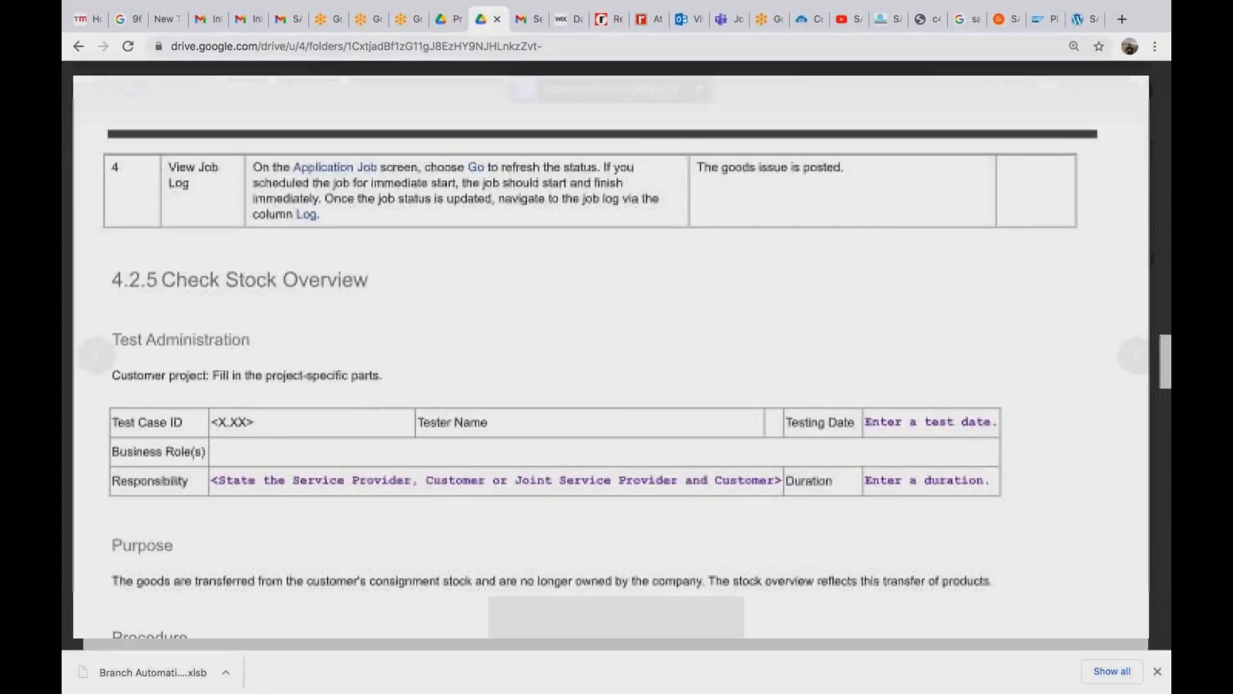
# Scroll the guide back up to the Procedure table on page 22.
pyautogui.scroll(10, 617, 347)
pyautogui.scroll(-6, 616, 347)
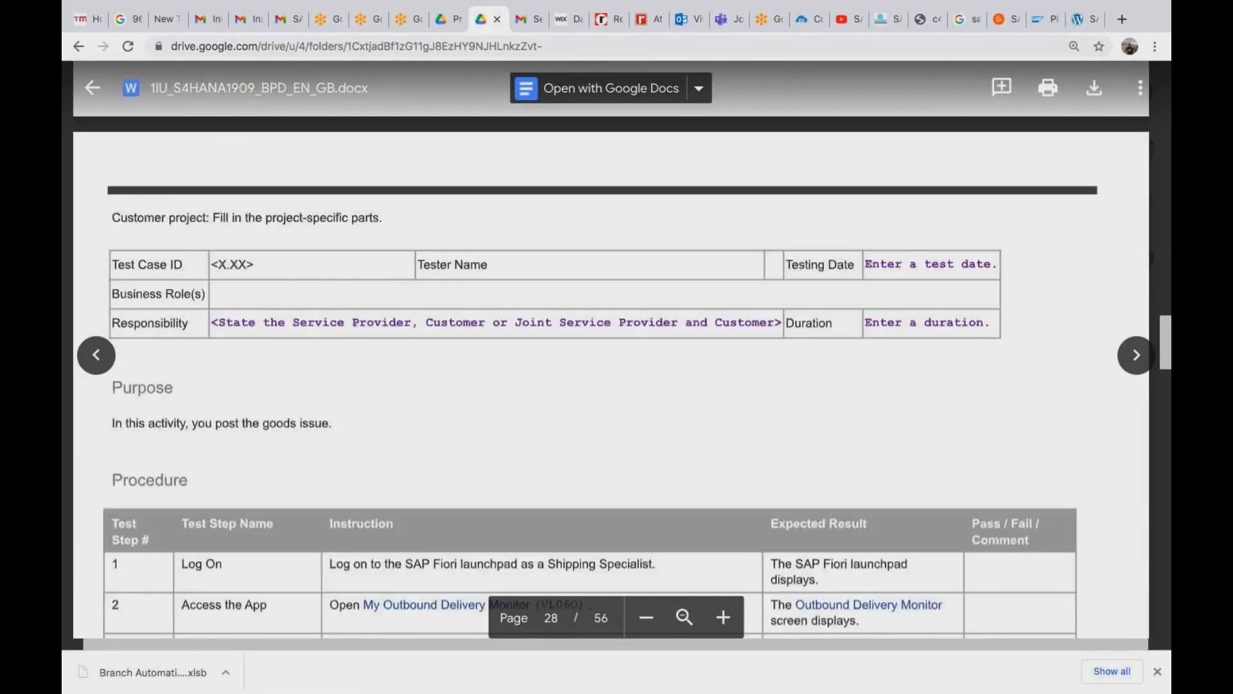
pyautogui.scroll(15, 617, 347)
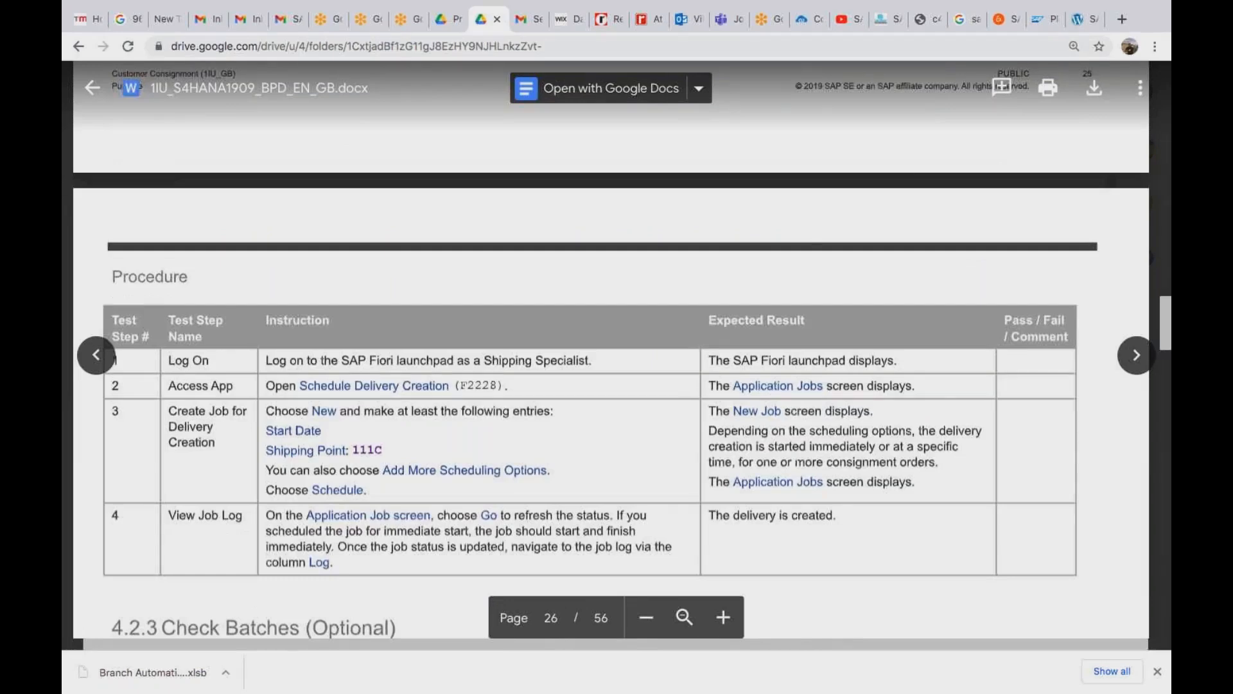
pyautogui.scroll(5, 616, 347)
pyautogui.scroll(10, 616, 347)
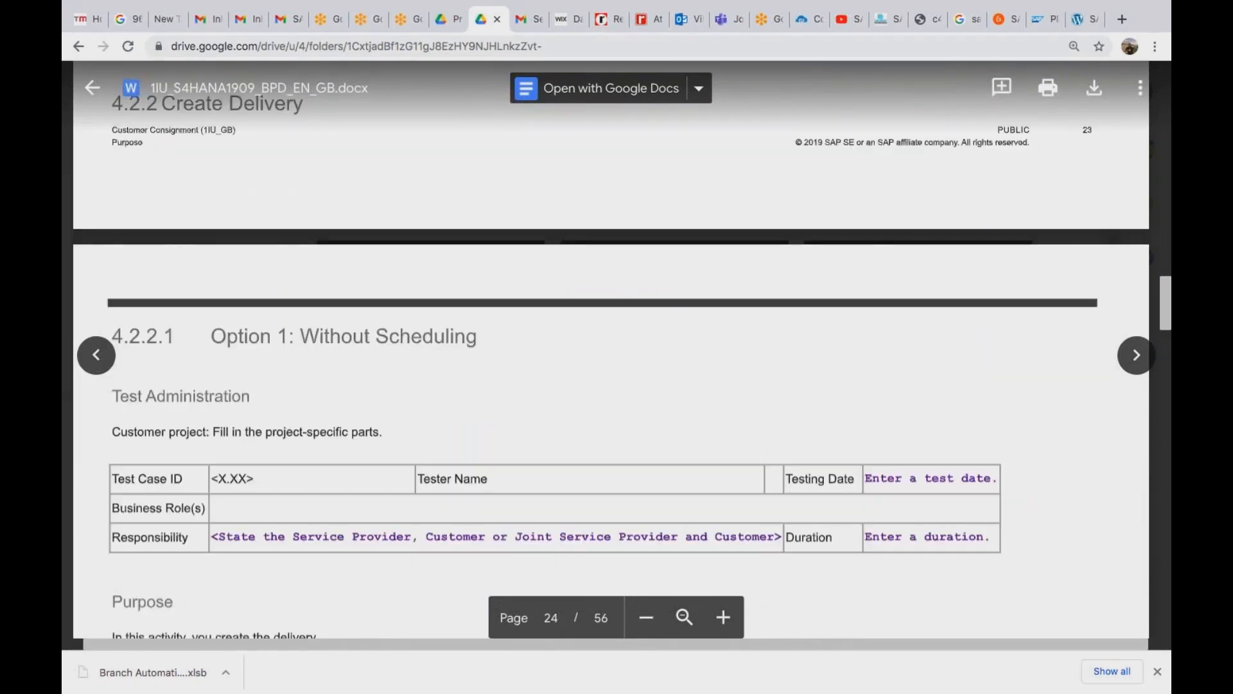
pyautogui.scroll(5, 617, 347)
pyautogui.scroll(5, 617, 347)
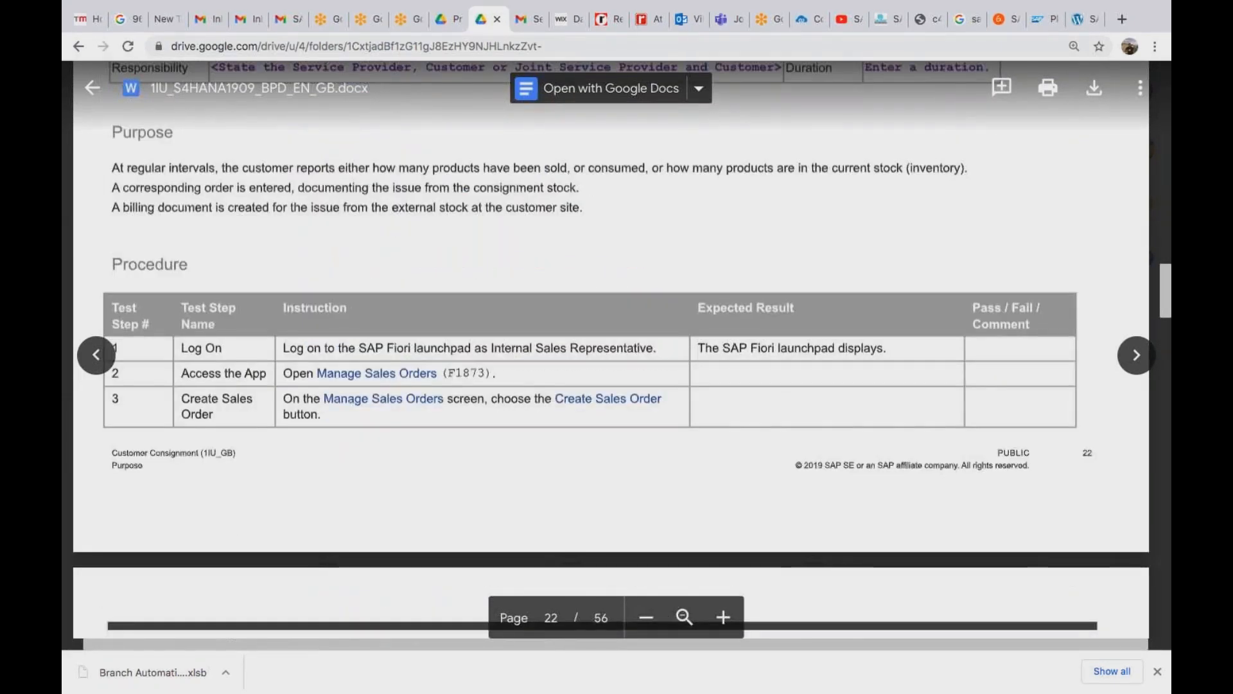
pyautogui.scroll(-5, 616, 347)
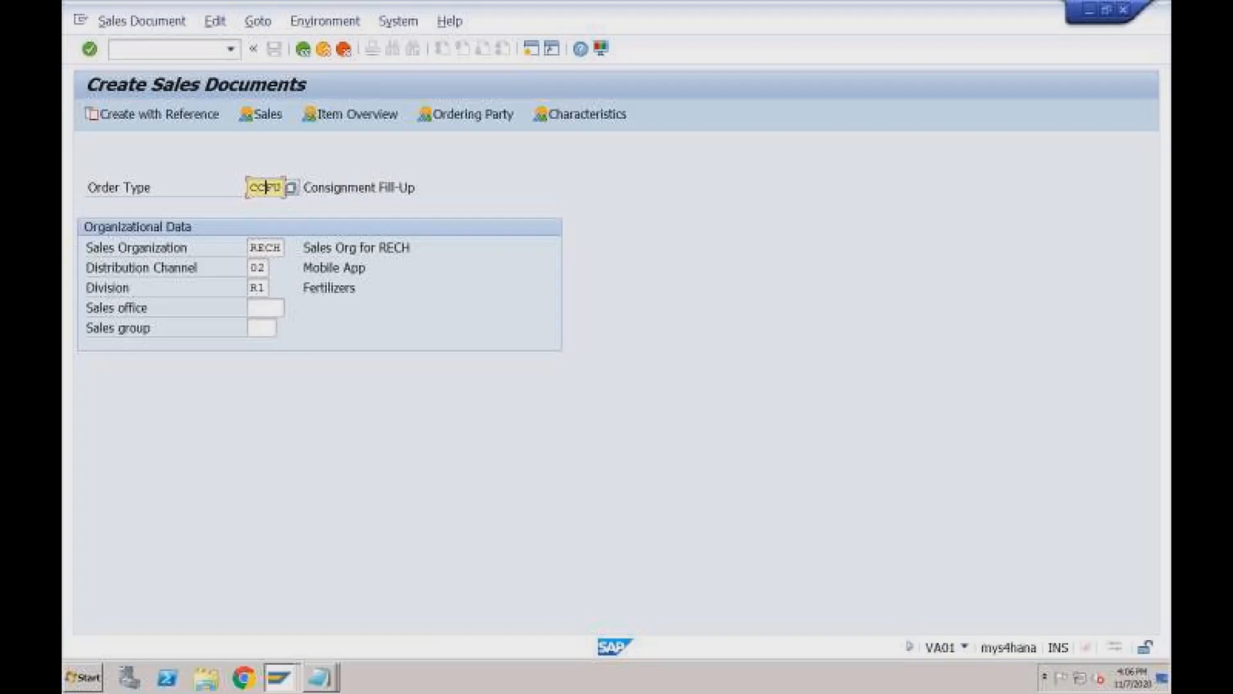
# Start a CCIS order with the first sold-to party from history and customer reference Test.
pyautogui.write('IS')
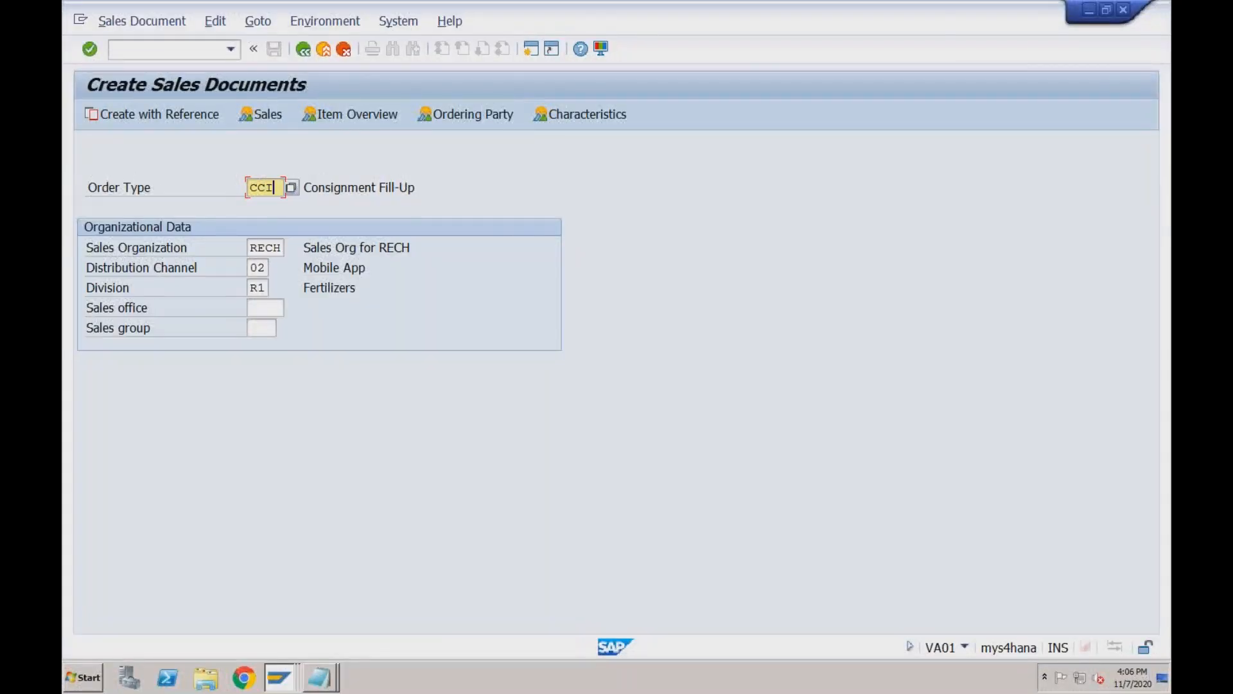
pyautogui.press('Return')
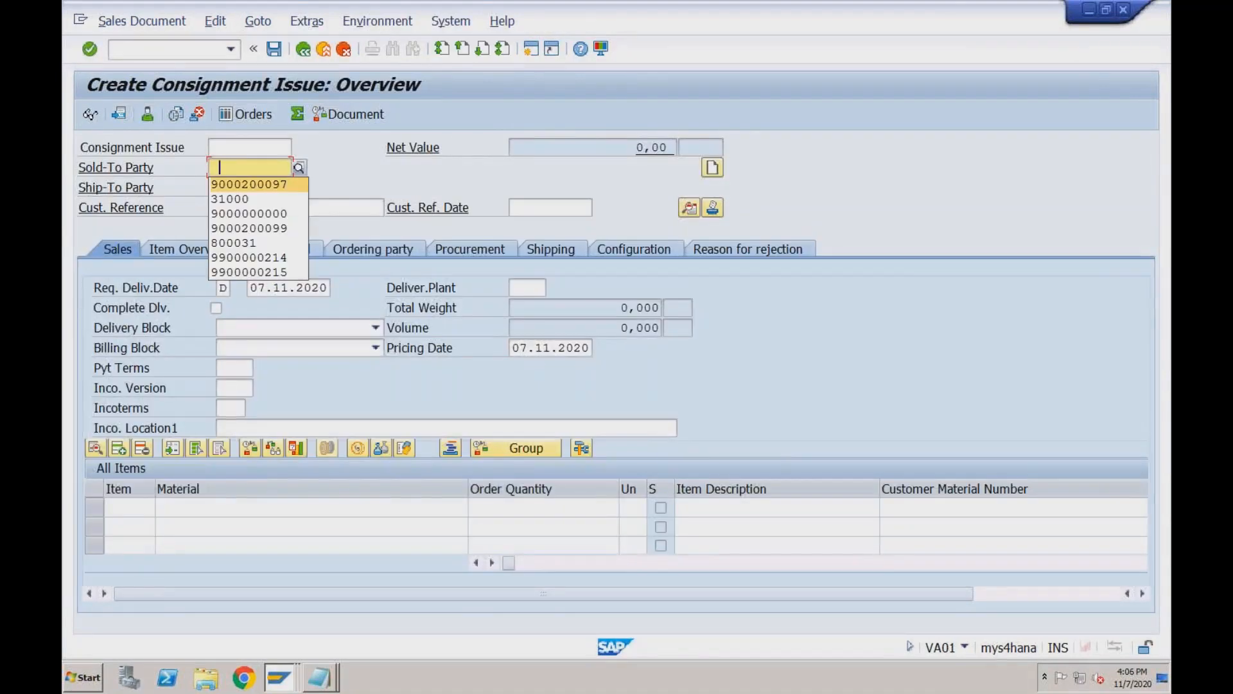
pyautogui.press('Down')
pyautogui.press('Return')
pyautogui.press('Tab')
# Set payment terms 0001 and incoterms CFR with location 'test'.
pyautogui.press('Tab')
pyautogui.press('Down')
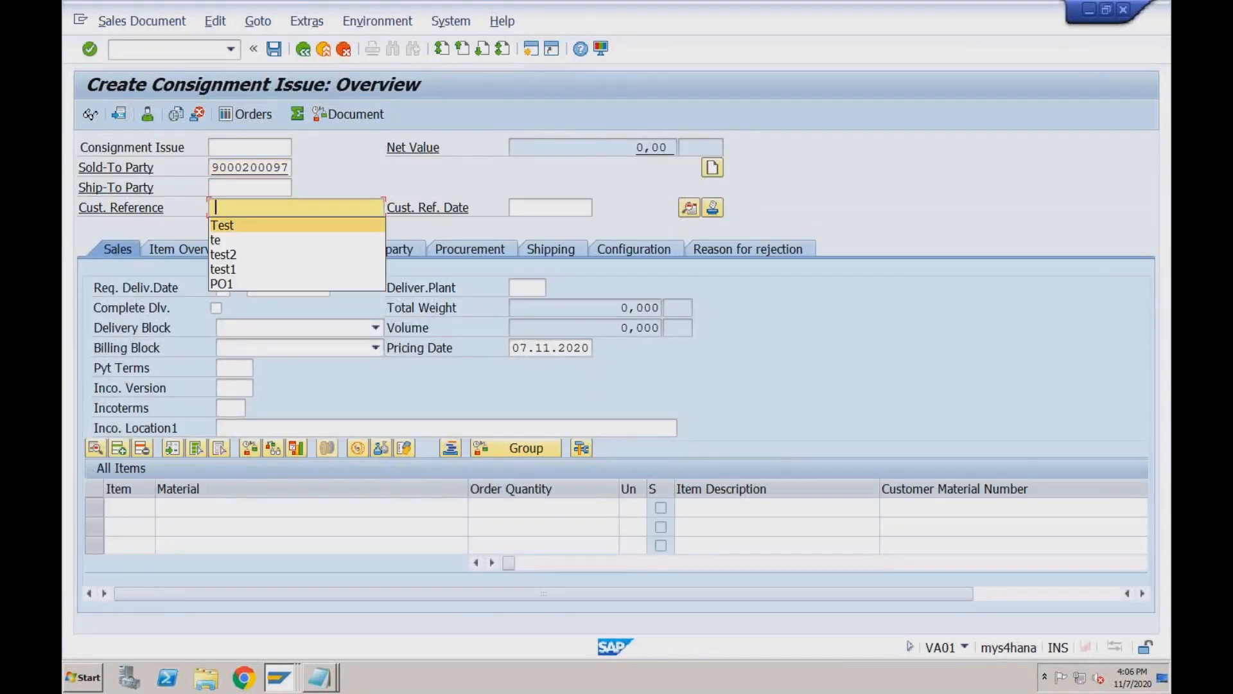
pyautogui.press('Return')
pyautogui.click(232, 371)
pyautogui.press('Down')
pyautogui.press('Return')
pyautogui.press('Tab')
pyautogui.press('Tab')
pyautogui.press('Down')
pyautogui.press('Return')
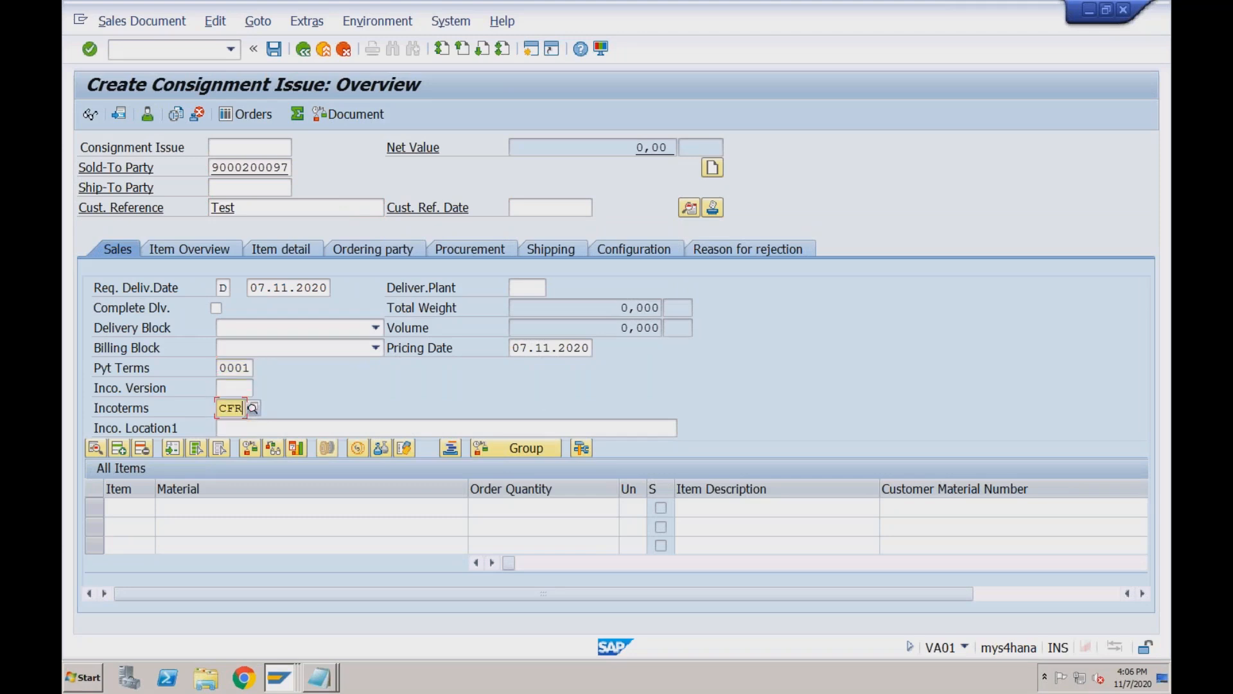
pyautogui.press('Tab')
pyautogui.write('test')
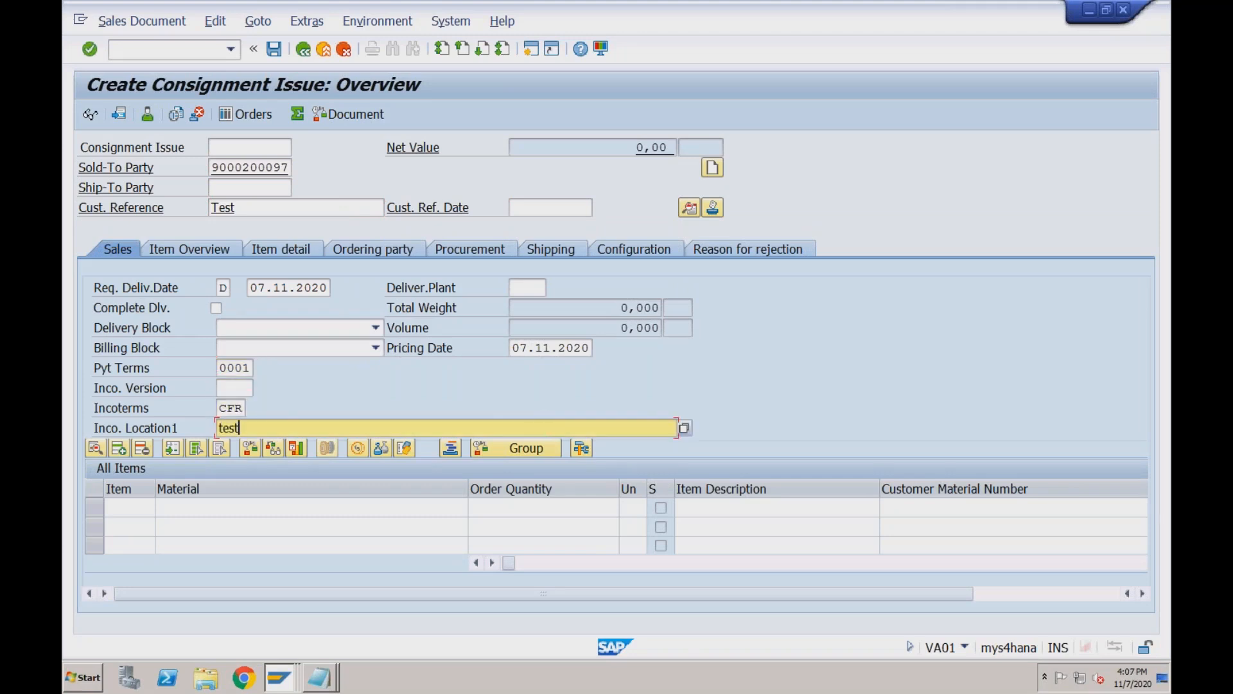
# Add item TRADING_GOODS2, quantity 2, from plant RC01.
pyautogui.click(219, 514)
pyautogui.press('Down')
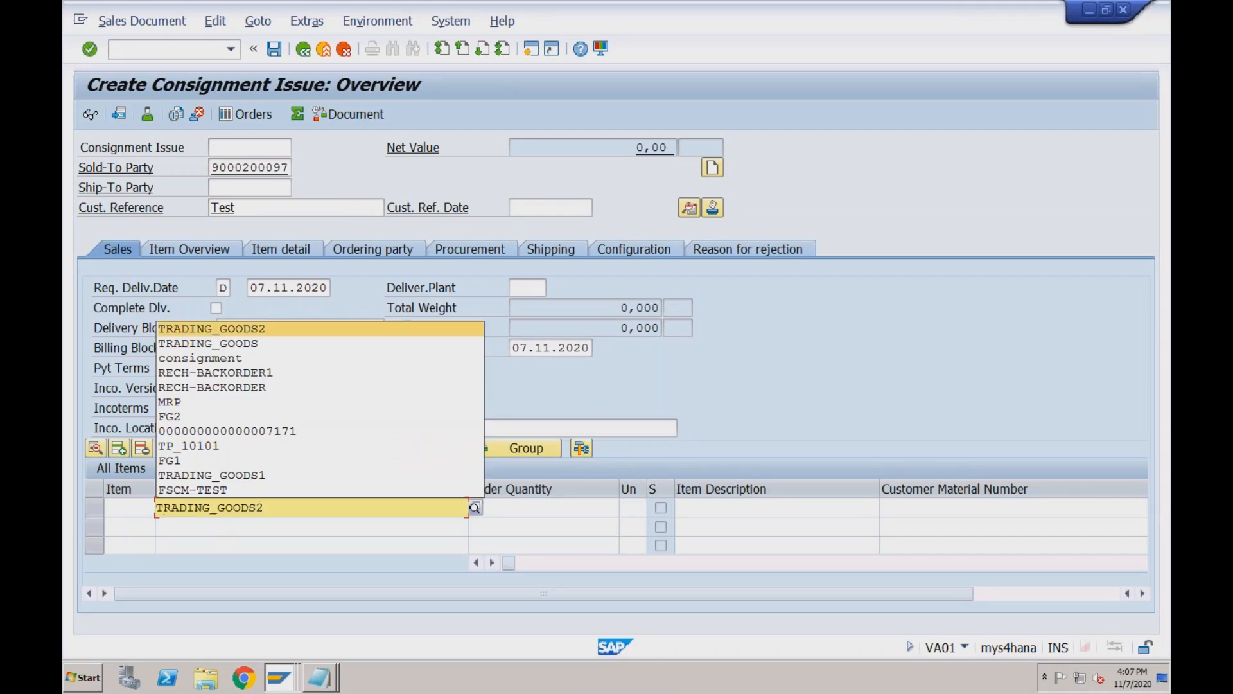
pyautogui.press('Return')
pyautogui.press('Tab')
pyautogui.write('2')
pyautogui.press('Tab')
pyautogui.press('Tab')
pyautogui.press('Tab')
pyautogui.press('Tab')
pyautogui.press('Tab')
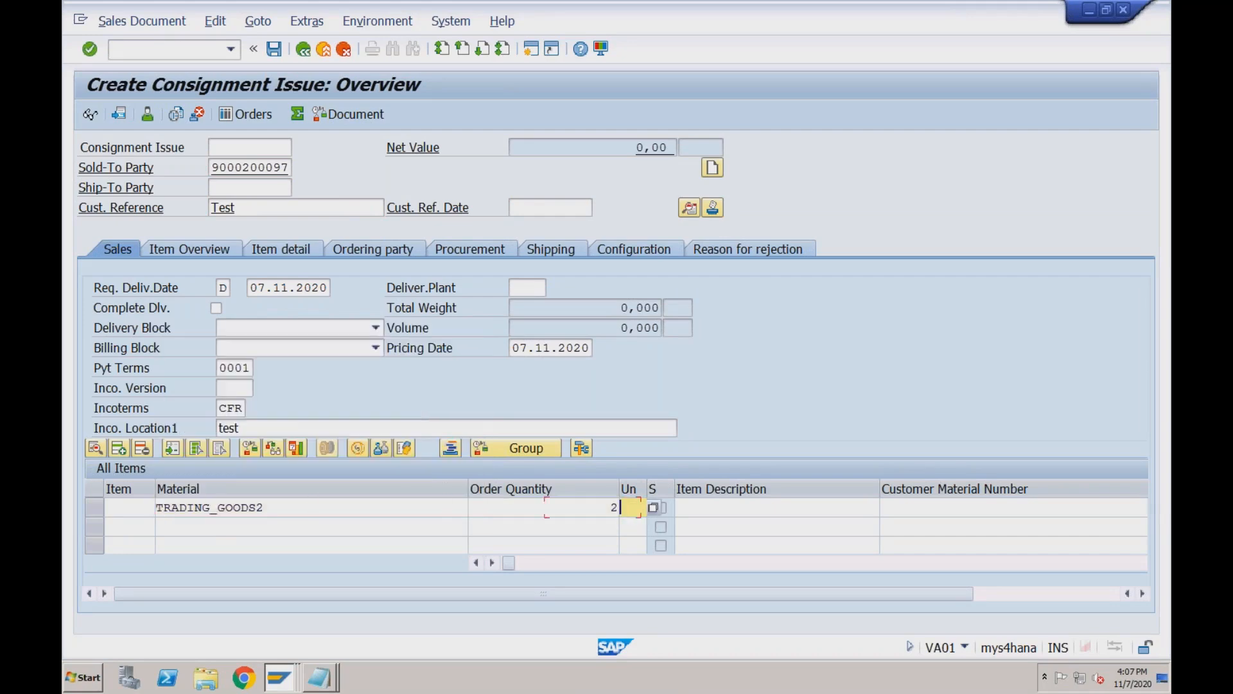
pyautogui.press('Tab')
pyautogui.press('Tab')
pyautogui.press('Tab')
pyautogui.press('space')
pyautogui.press('Down')
pyautogui.press('Return')
pyautogui.press('Return')
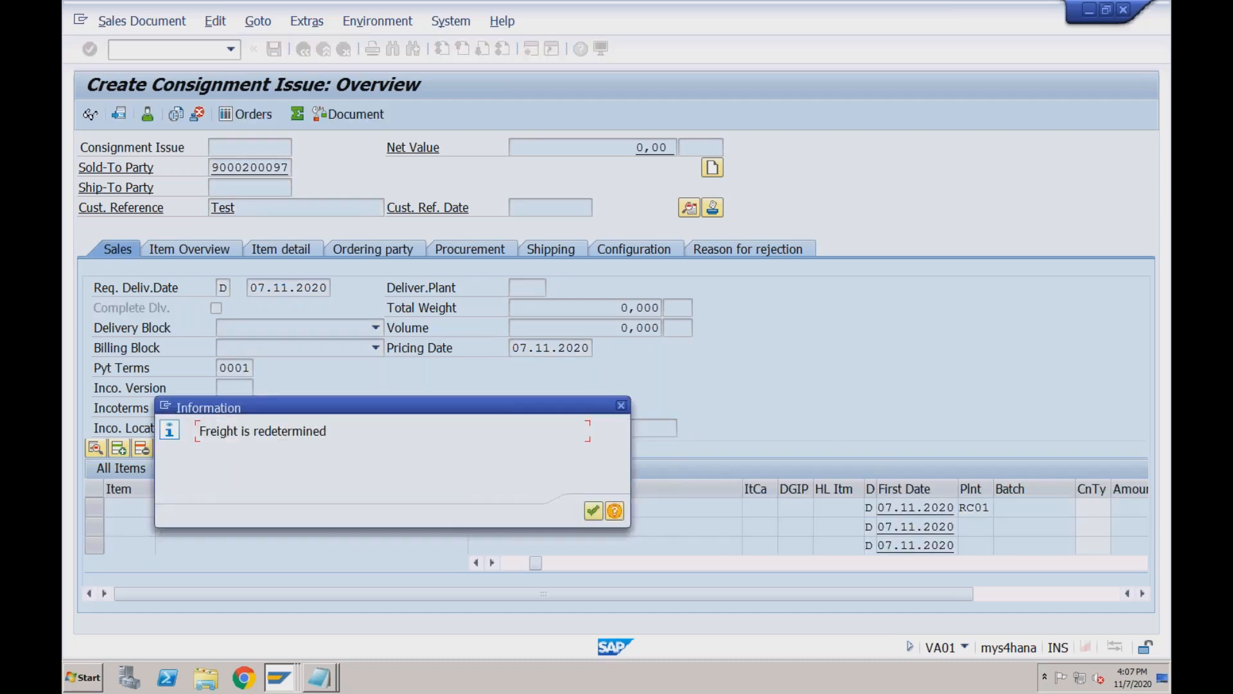
# Dismiss the freight notice and give item 10 a ZPR4 condition of 2000.
pyautogui.click(592, 511)
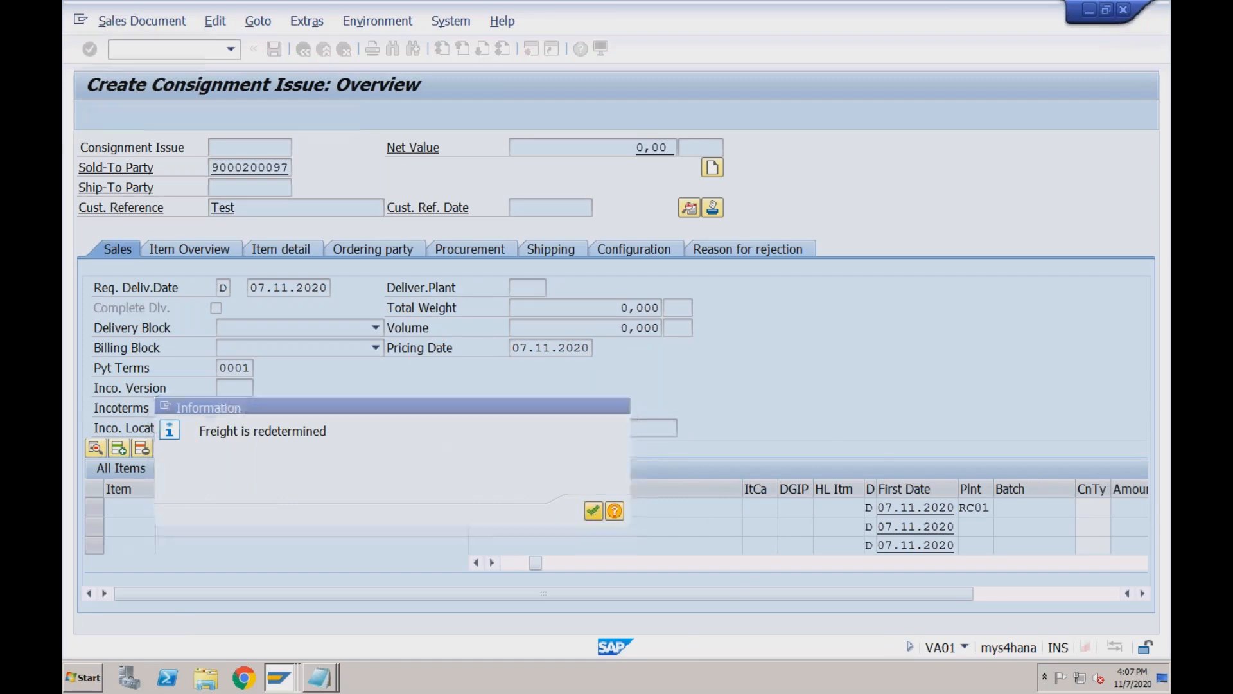
pyautogui.click(407, 506)
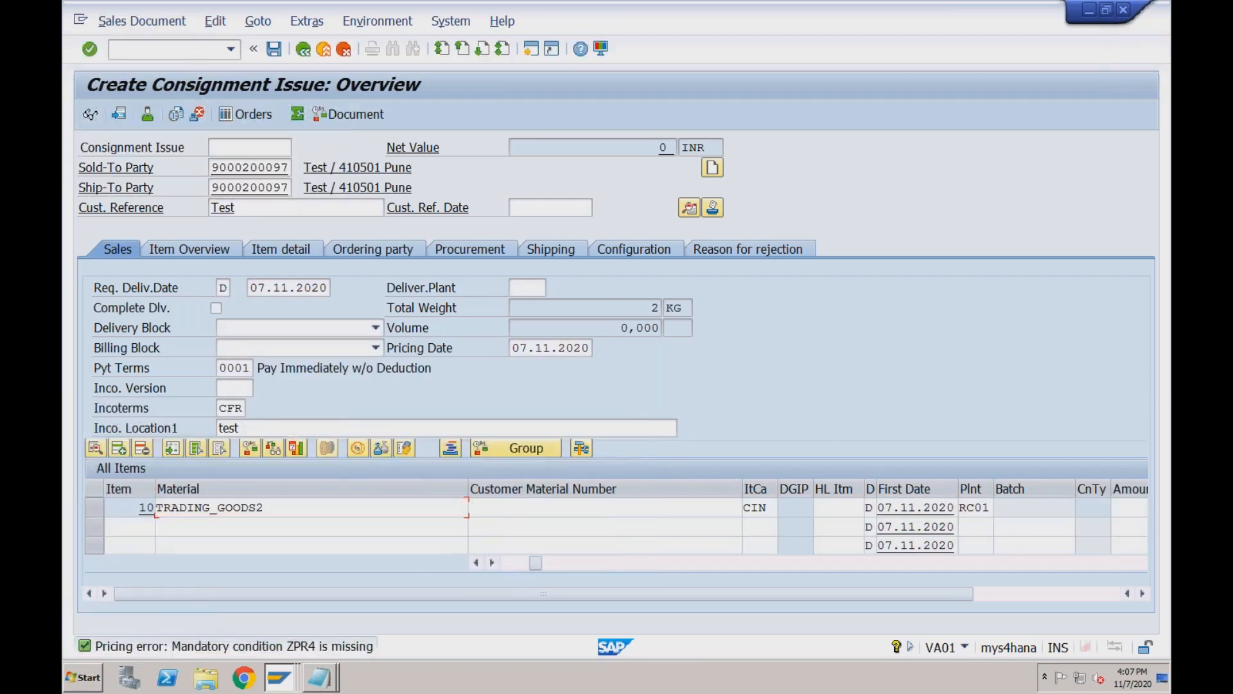
pyautogui.doubleClick(408, 507)
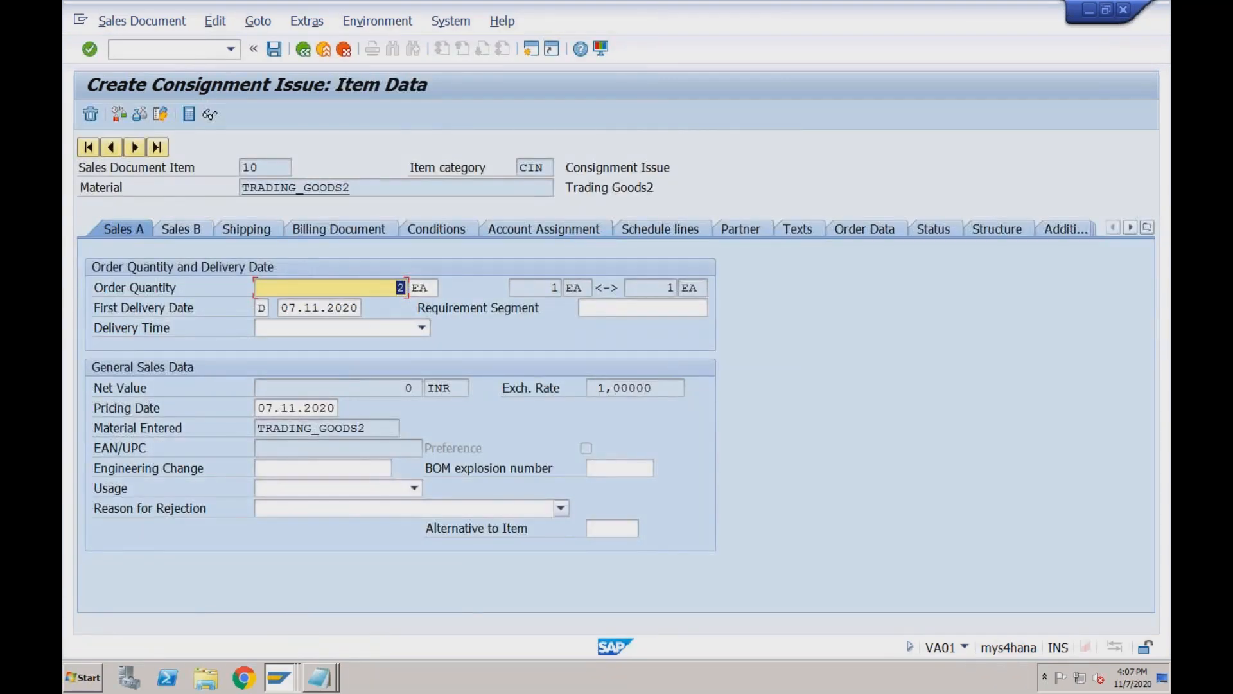
pyautogui.click(436, 229)
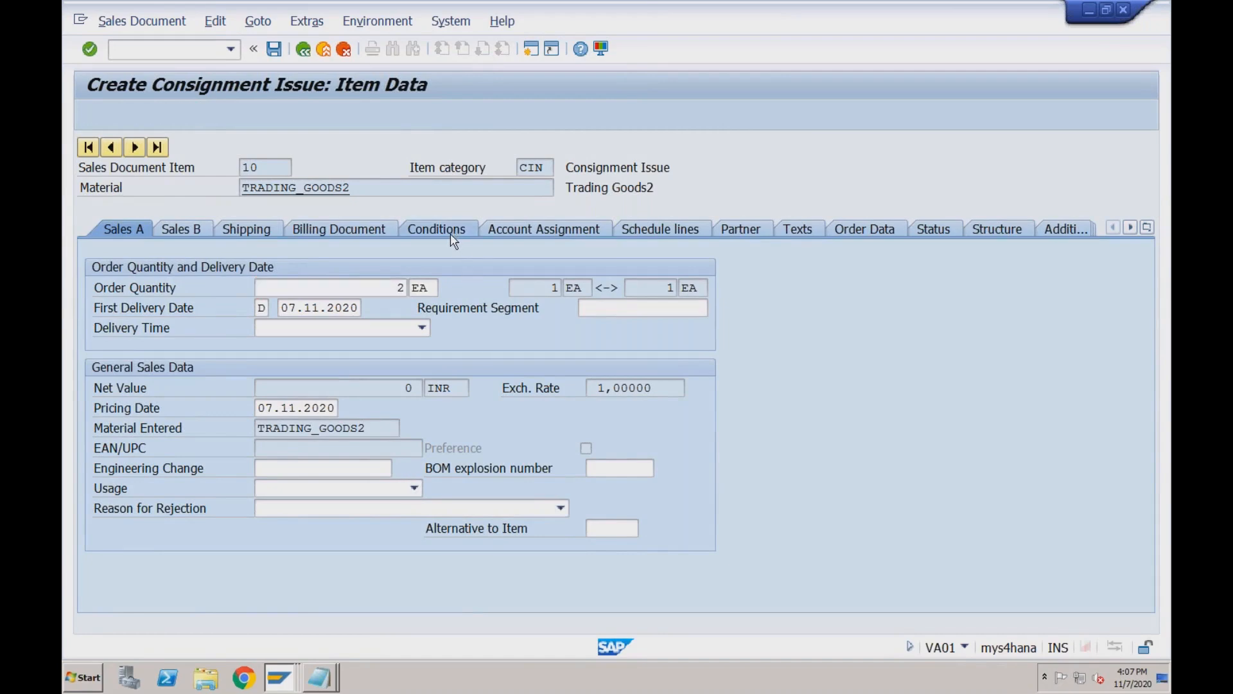
pyautogui.write('ZPR4')
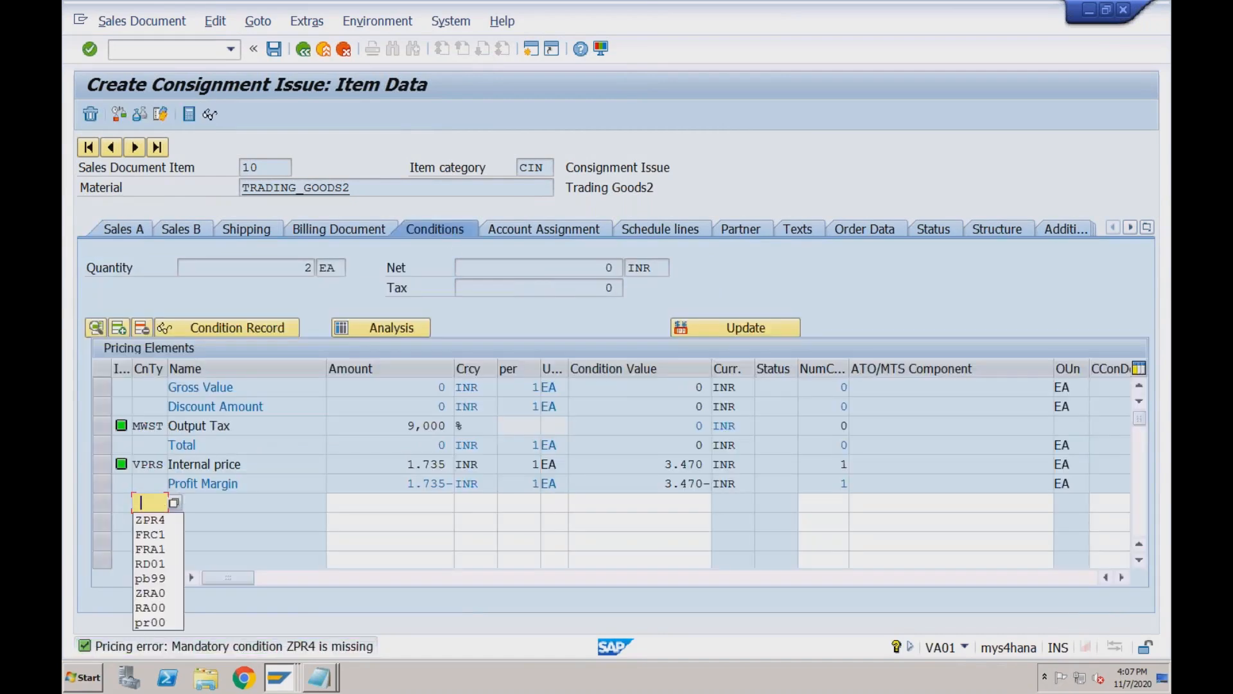
pyautogui.press('Tab')
pyautogui.write('2000')
pyautogui.press('Return')
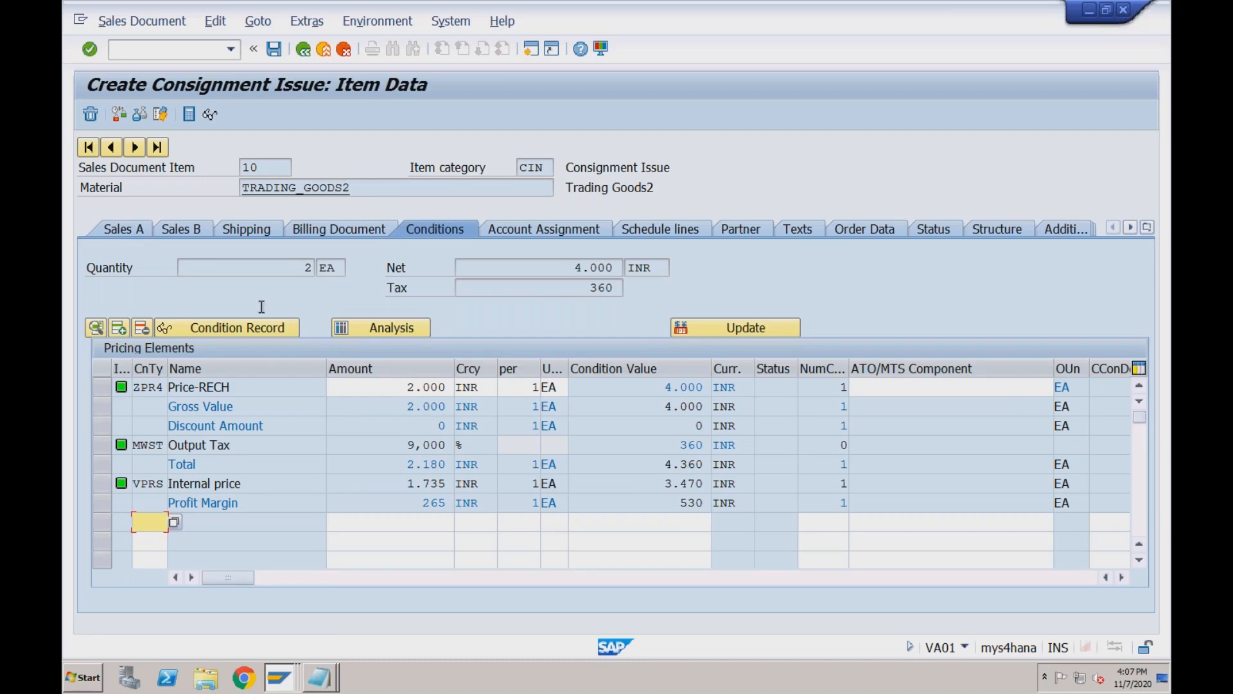
# Save the consignment issue and enter transaction /nVL01N.
pyautogui.click(274, 49)
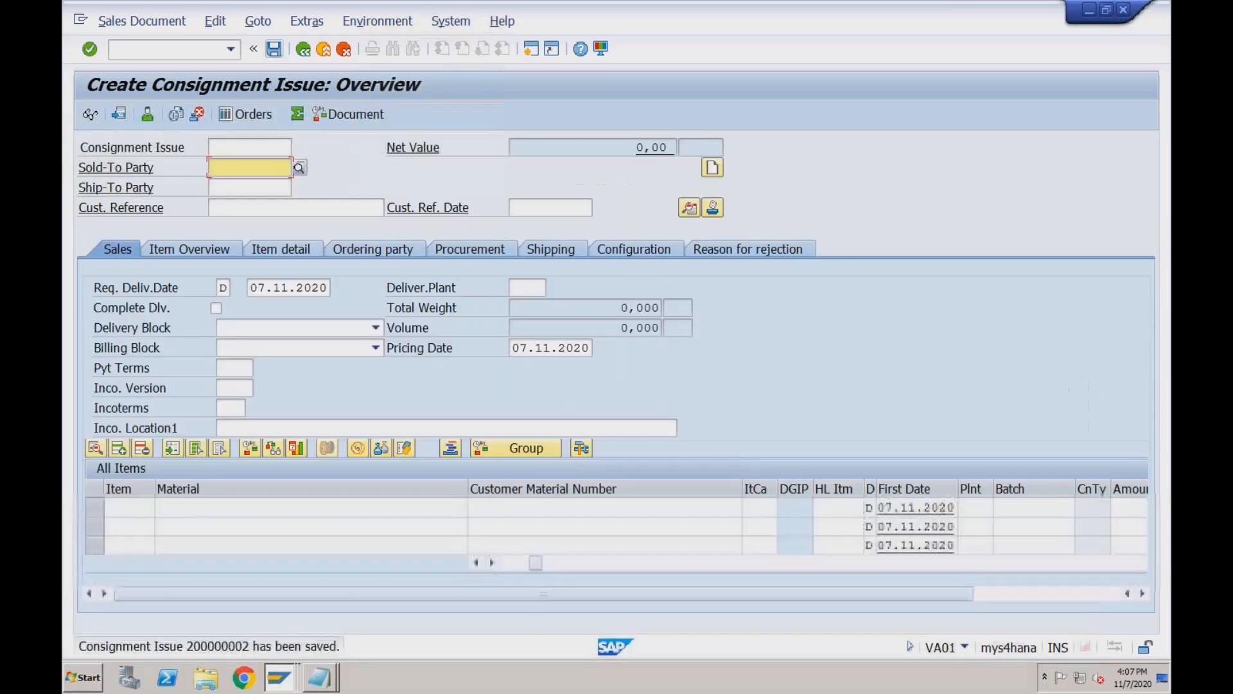
pyautogui.click(194, 48)
pyautogui.write('/n')
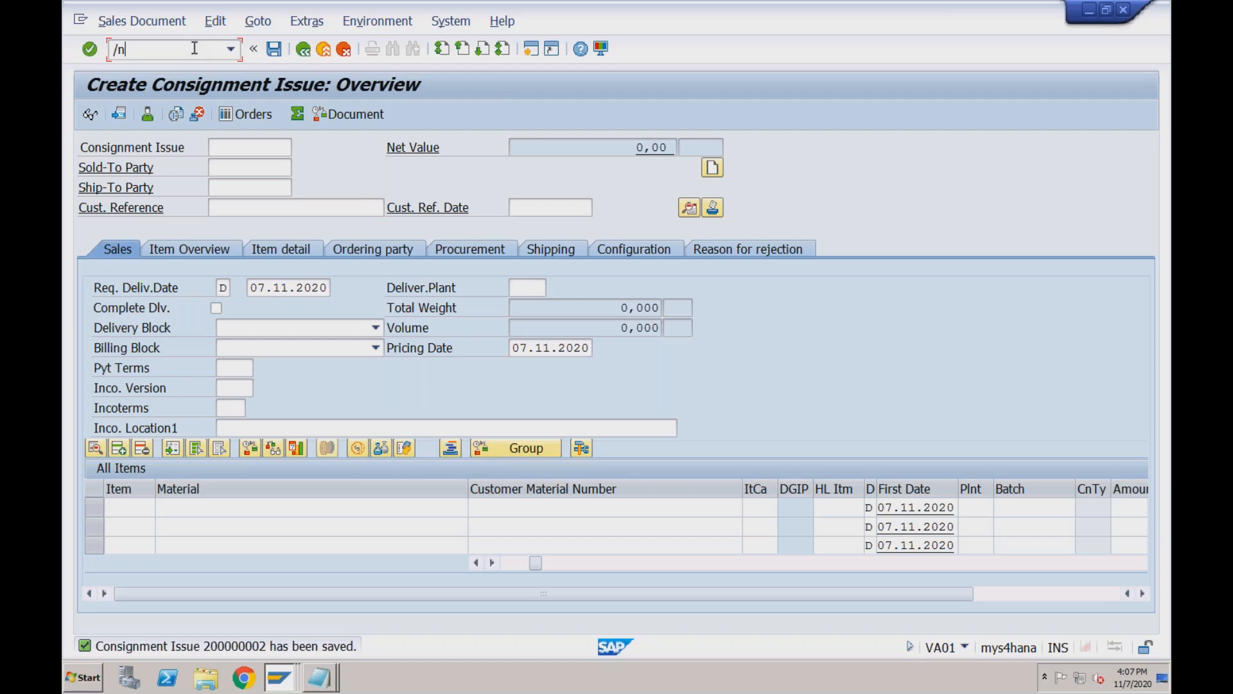
pyautogui.write('vl01n')
pyautogui.press('Return')
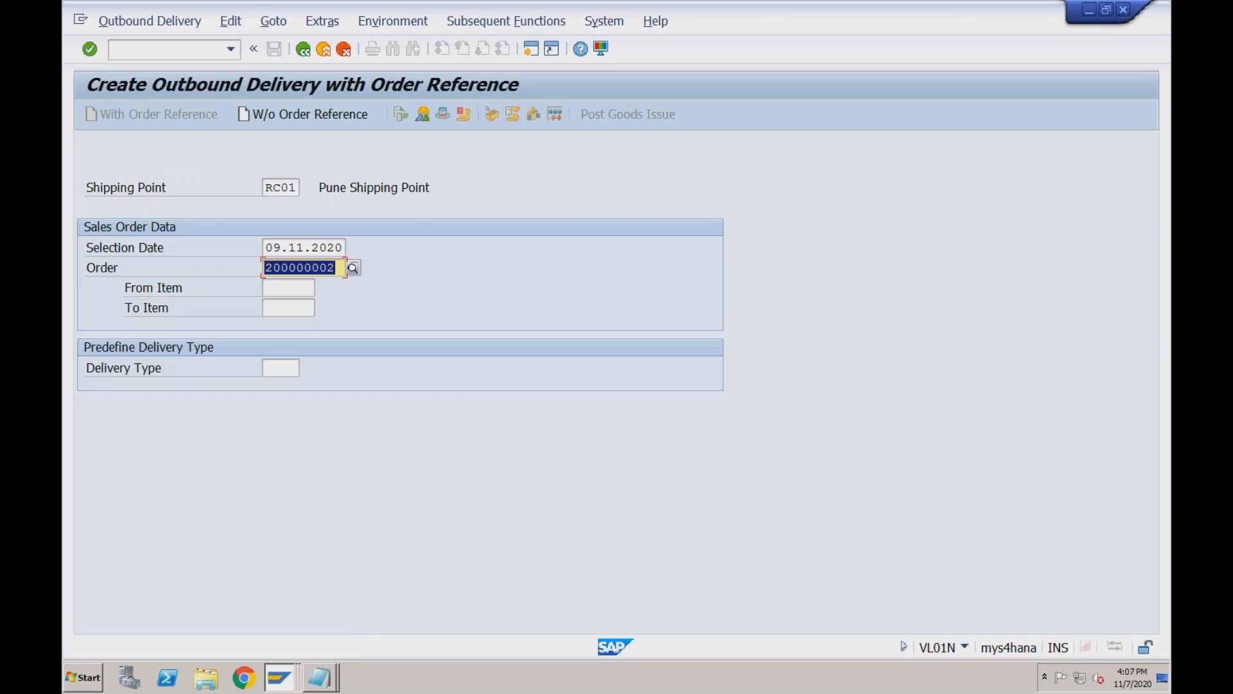
pyautogui.press('Return')
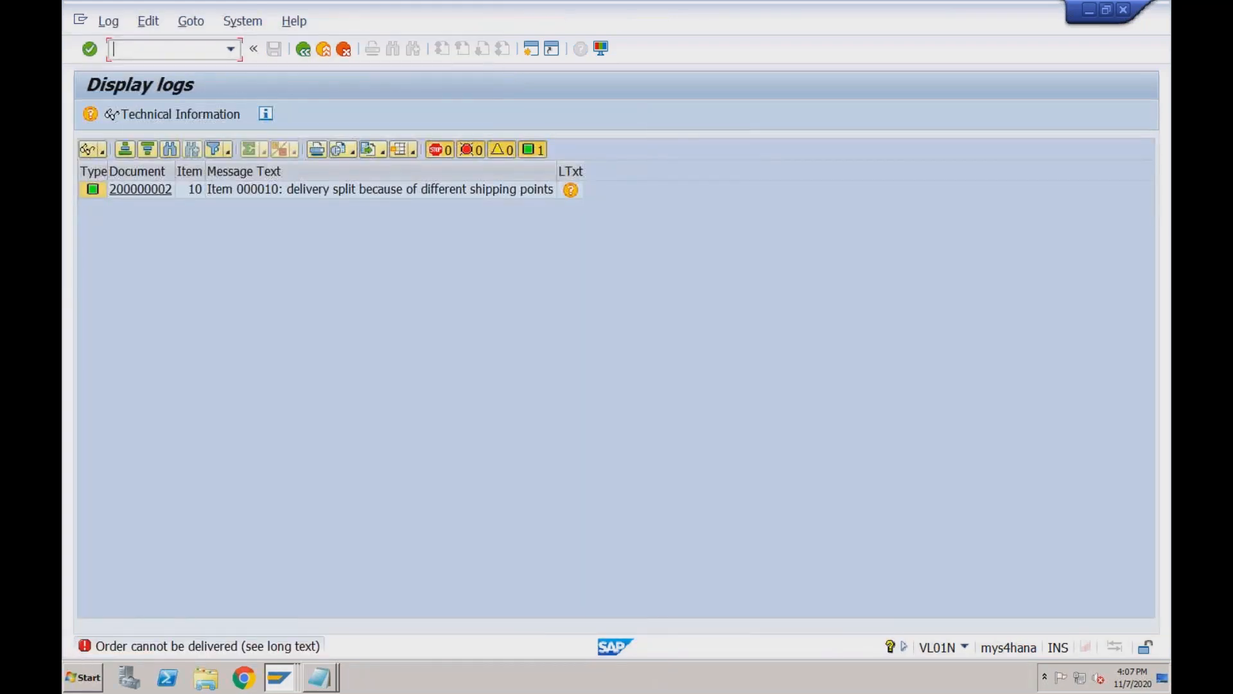
pyautogui.click(310, 54)
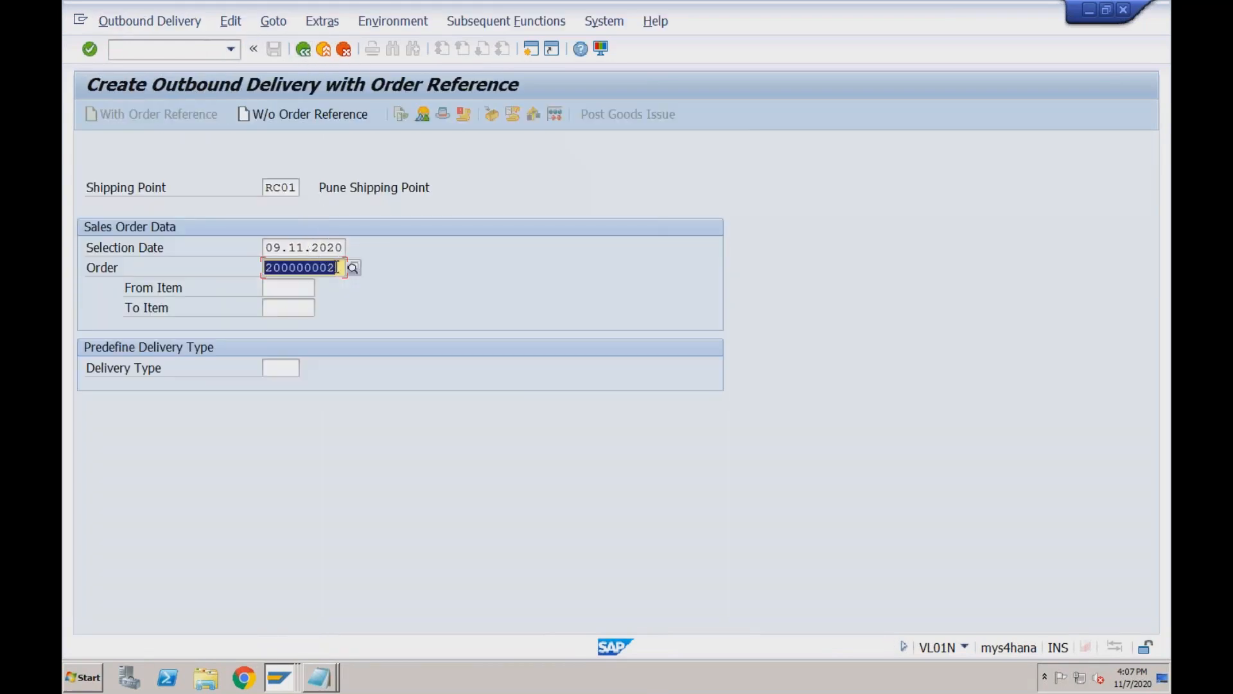
pyautogui.click(336, 268)
pyautogui.press('Return')
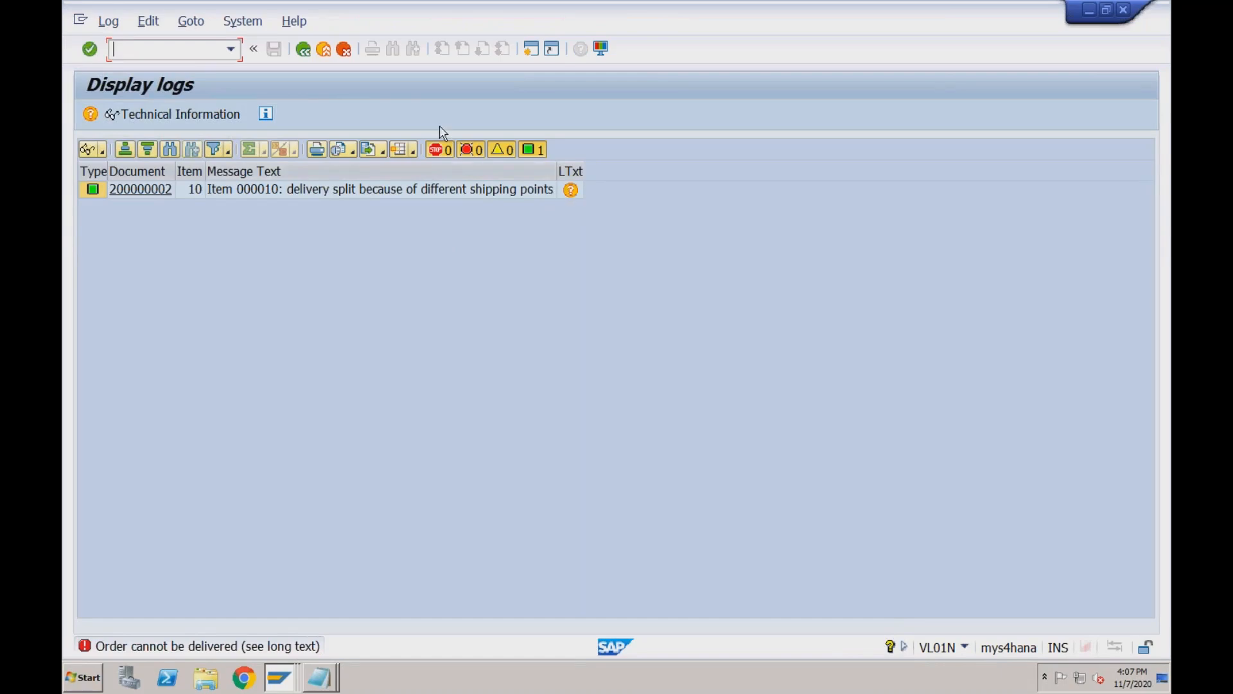
pyautogui.click(309, 55)
pyautogui.click(309, 55)
# In VA02, enter shipping point RC01 on item 10's Shipping tab.
pyautogui.click(185, 52)
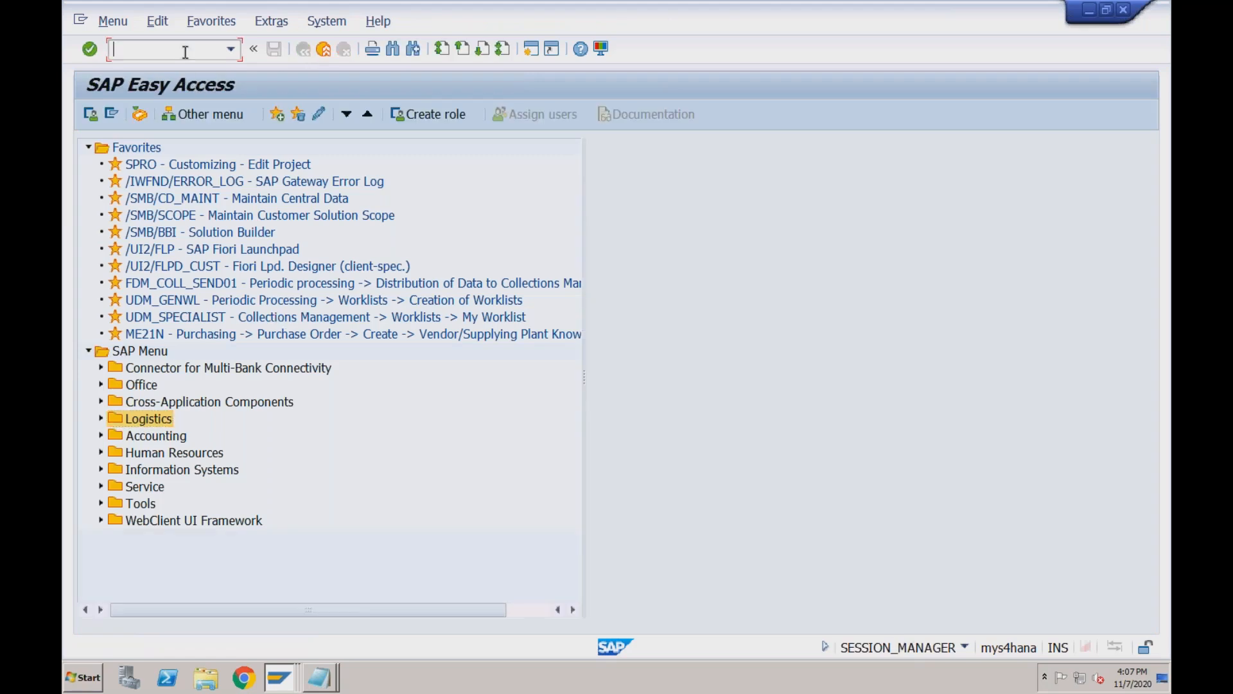
pyautogui.write('/nva02')
pyautogui.press('Return')
pyautogui.press('Return')
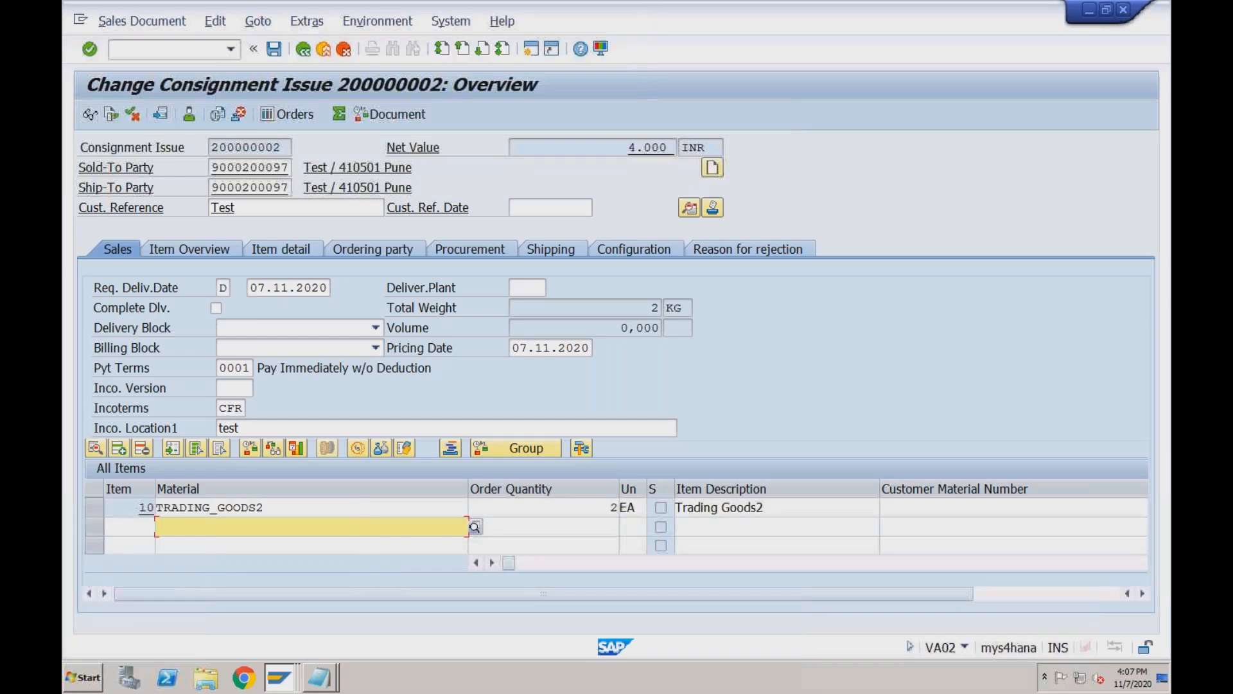
pyautogui.doubleClick(374, 507)
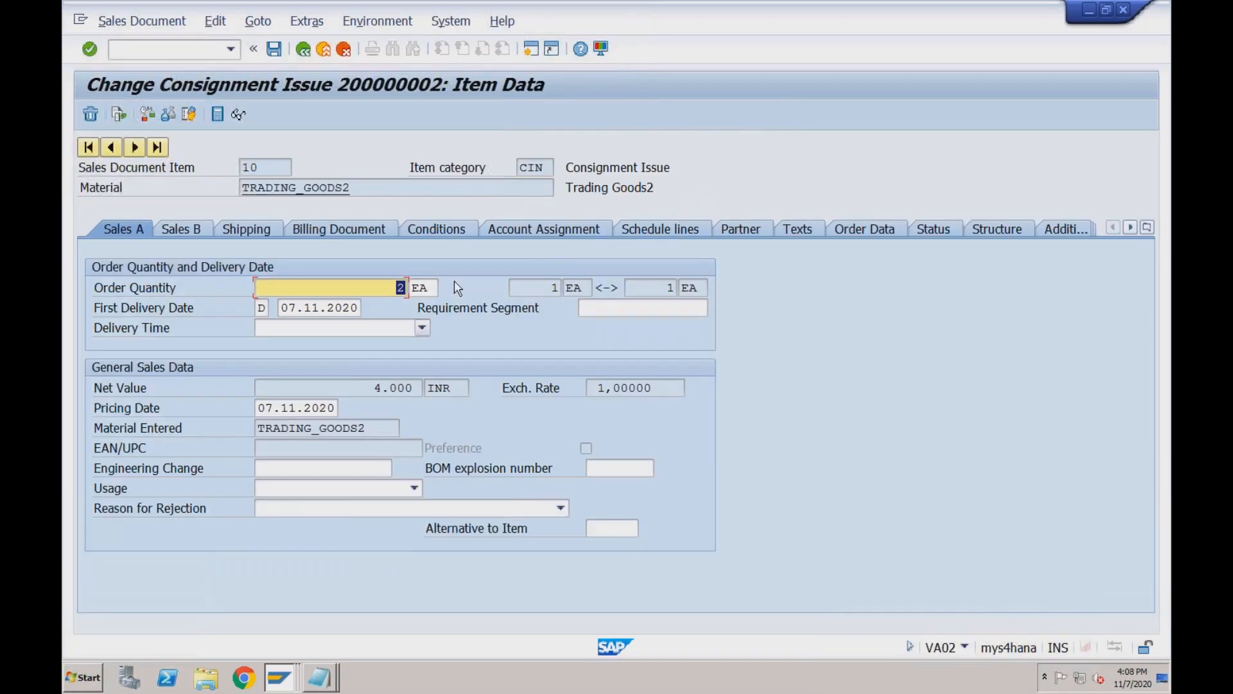
pyautogui.click(643, 226)
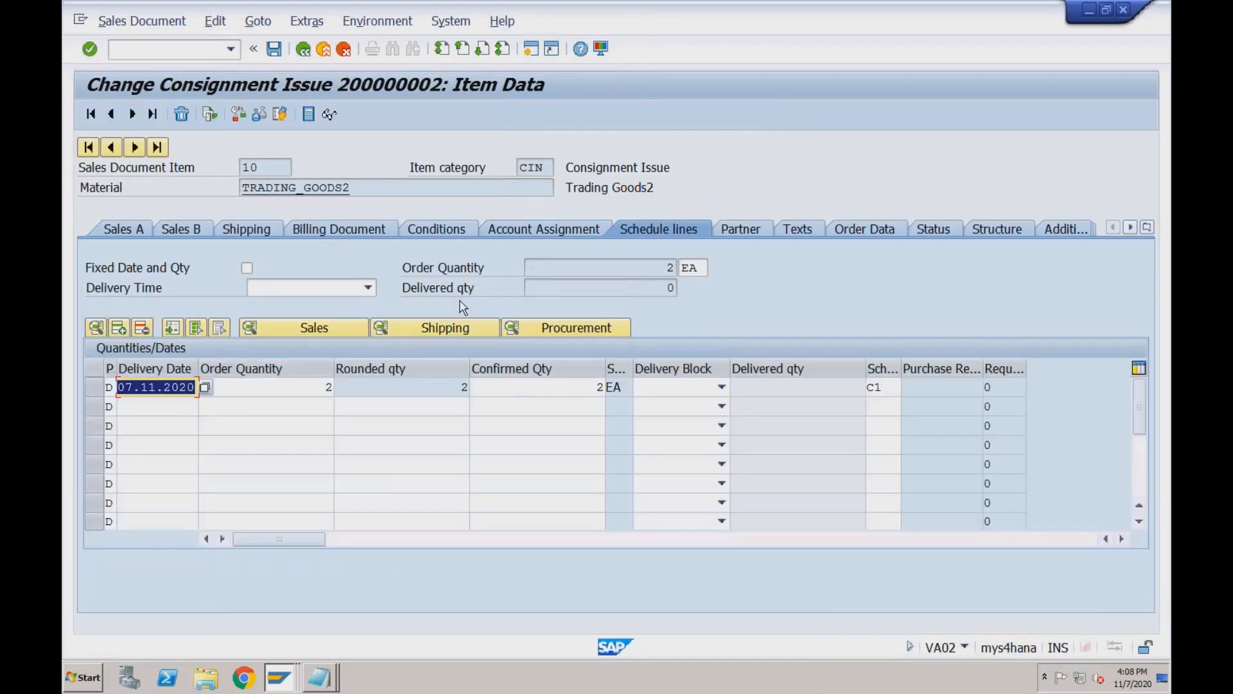
pyautogui.click(253, 225)
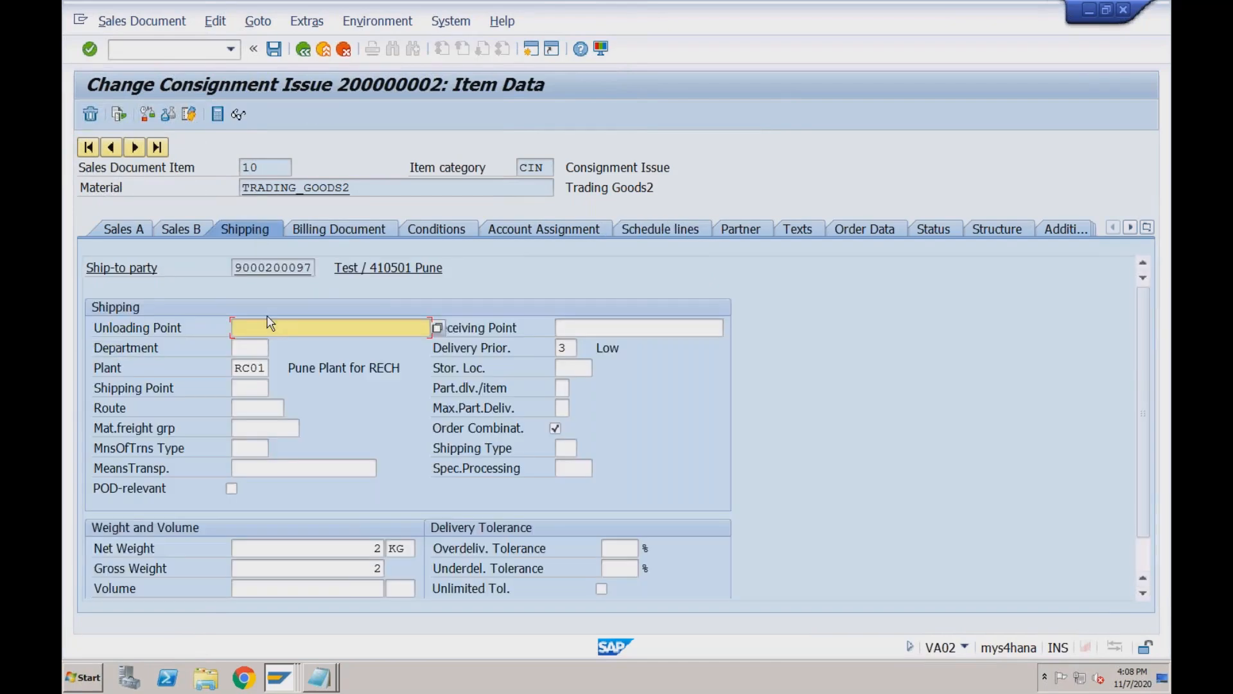
pyautogui.click(249, 390)
pyautogui.write('RC01')
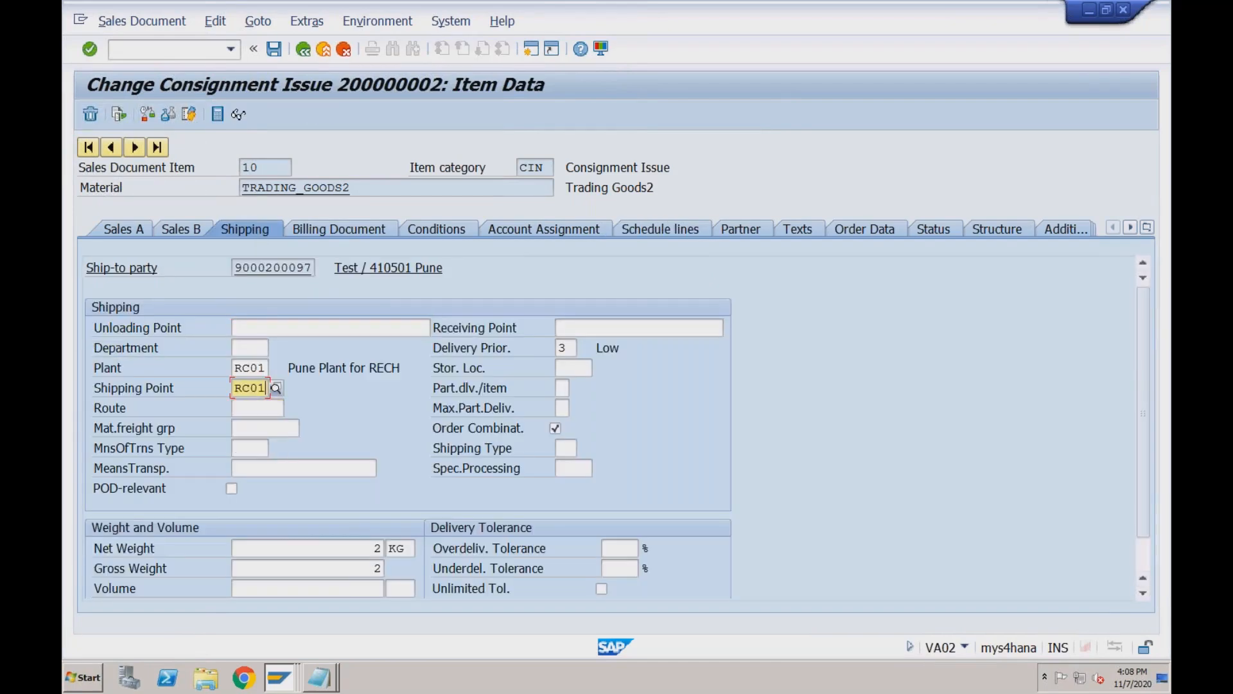
pyautogui.press('Return')
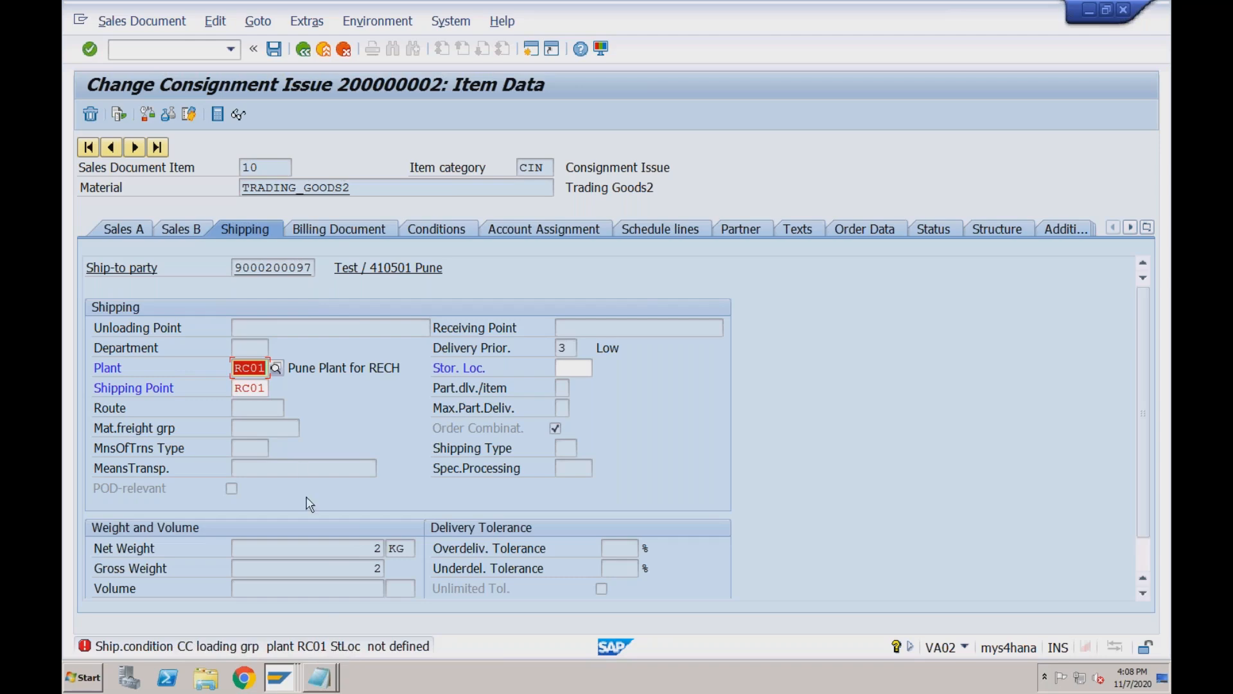
# Open the SAP reference IMG via /nSPR, then return to the consignment issue window.
pyautogui.click(251, 389)
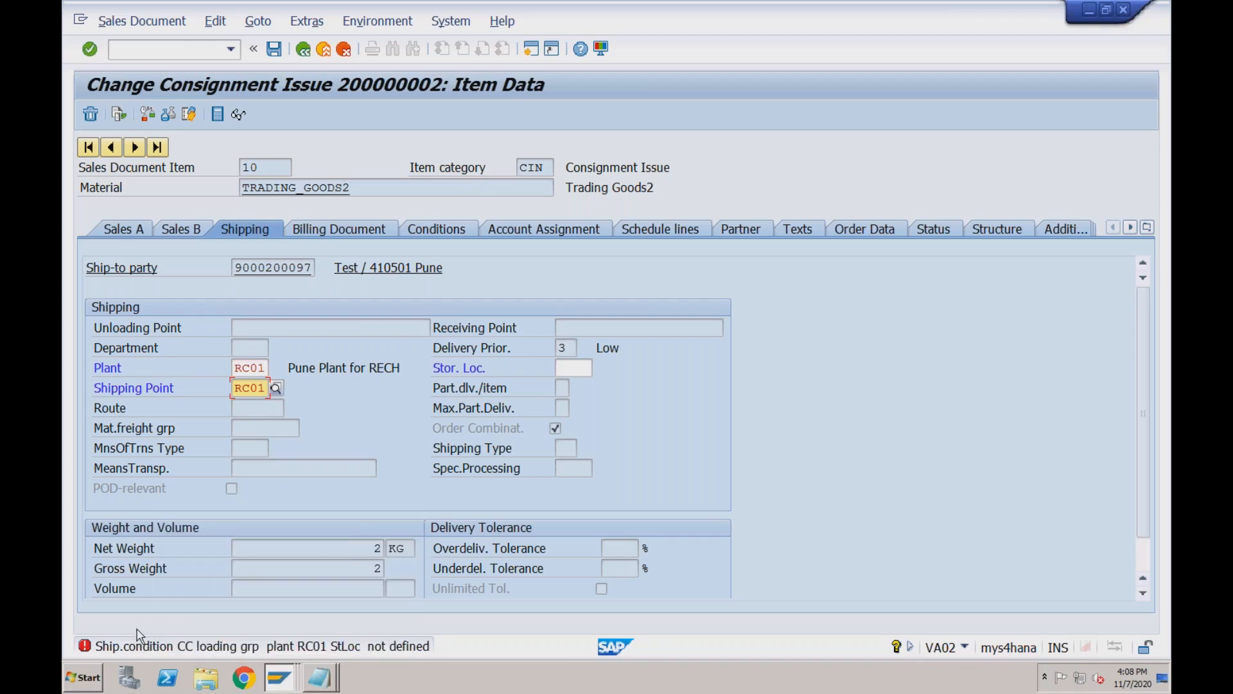
pyautogui.moveTo(275, 679)
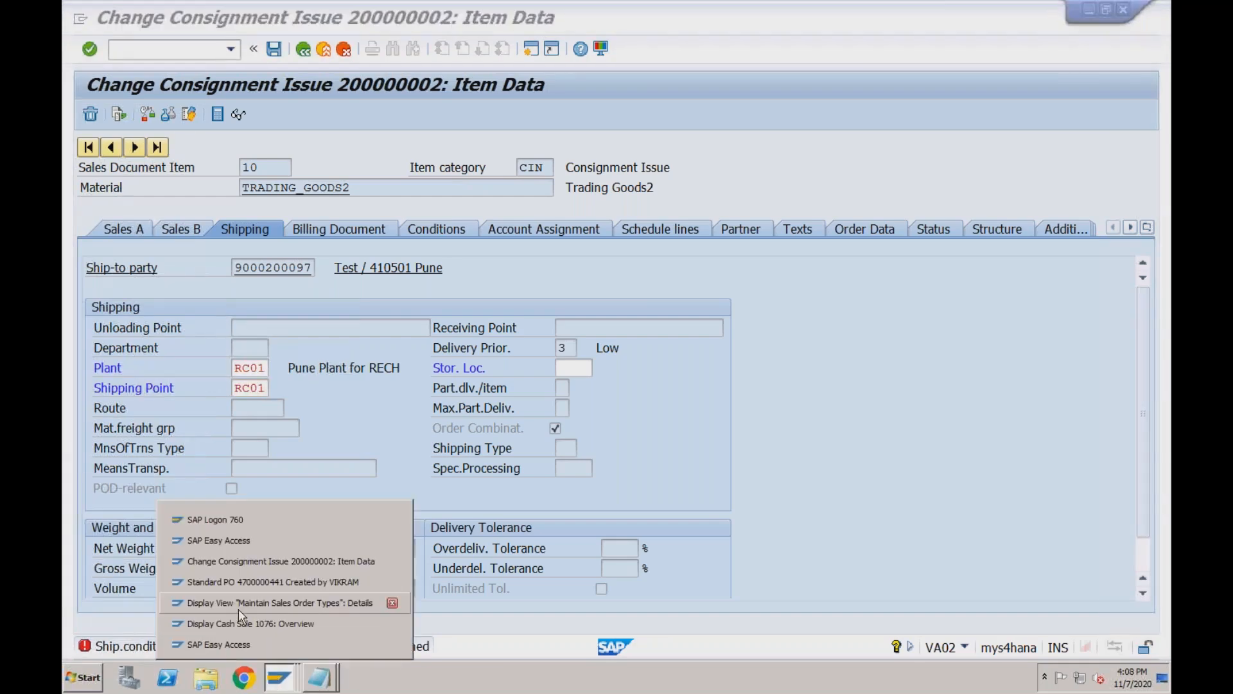
pyautogui.click(238, 608)
pyautogui.click(166, 51)
pyautogui.write('/nspro')
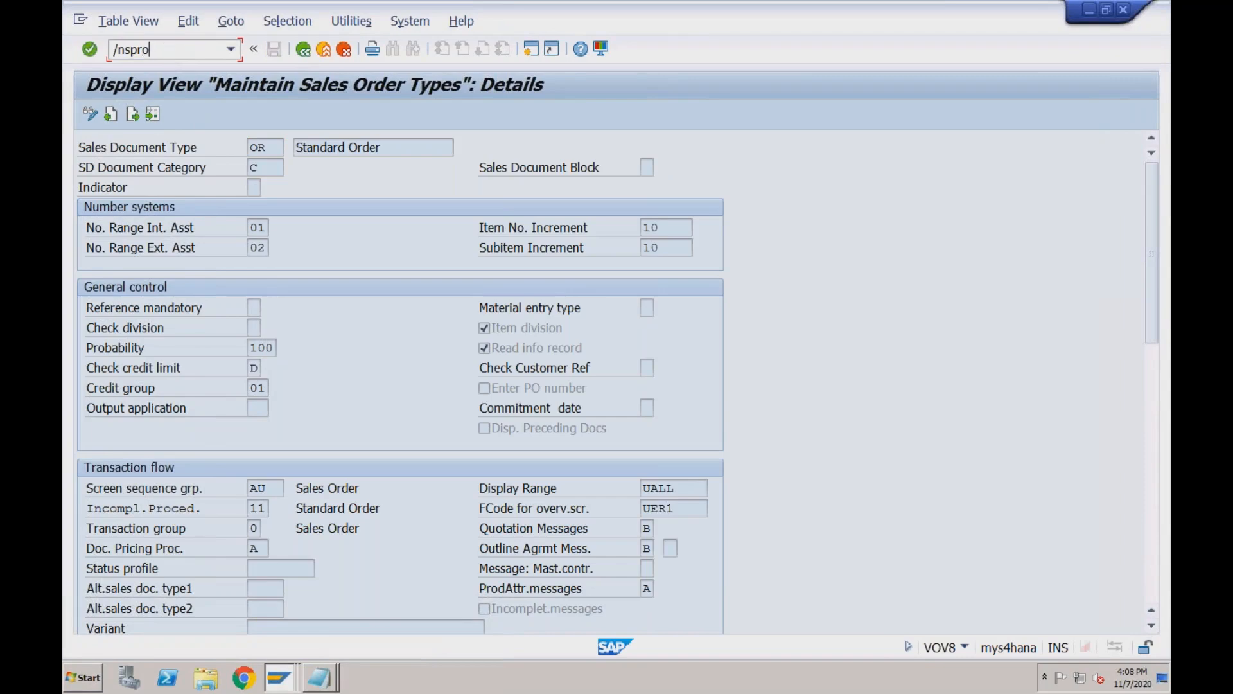
pyautogui.press('Return')
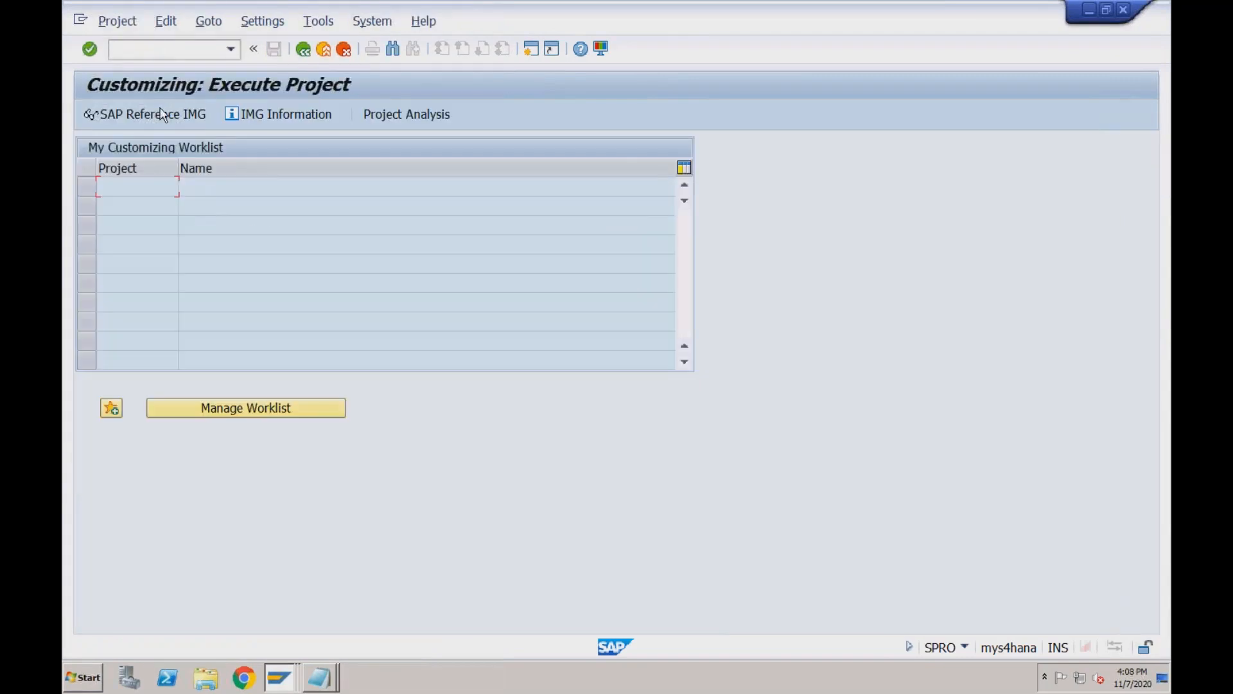
pyautogui.press('F5')
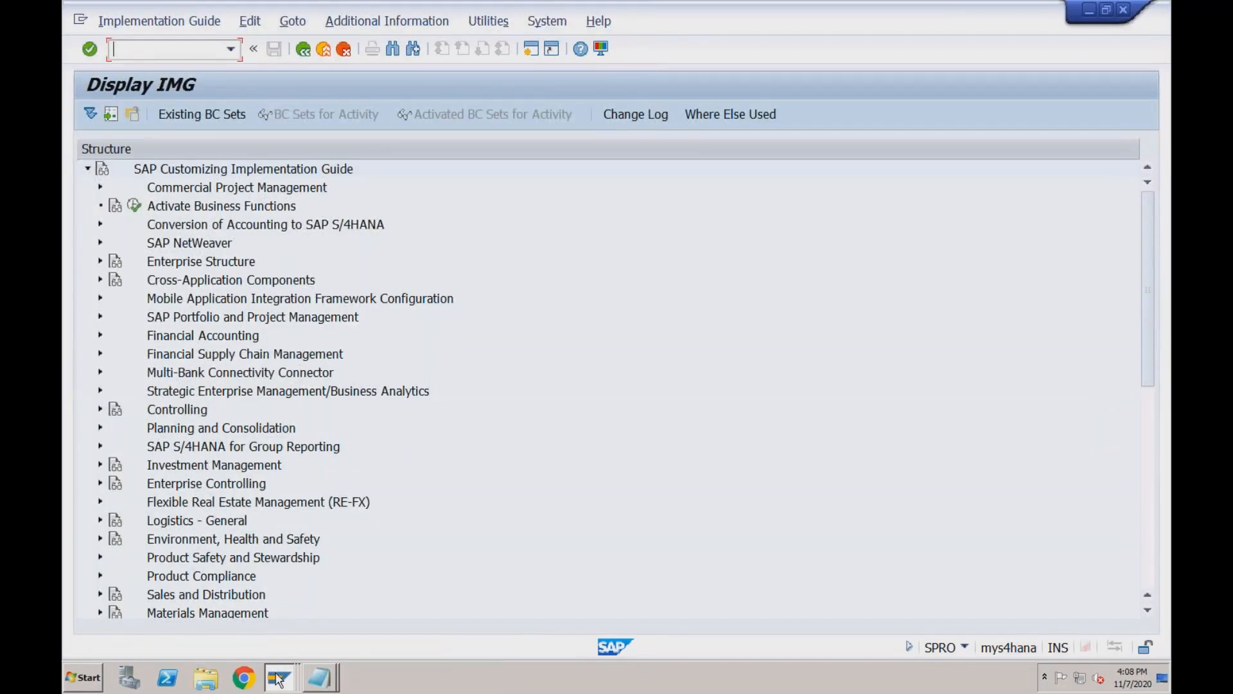
pyautogui.click(278, 678)
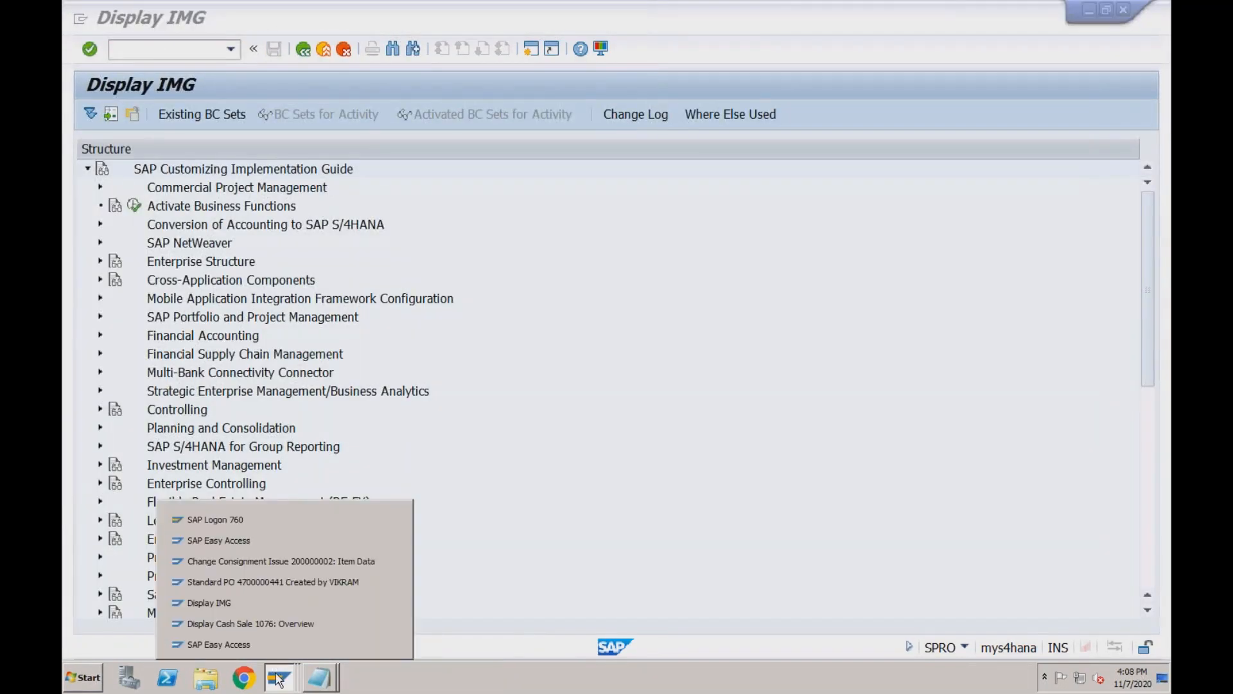
pyautogui.click(284, 562)
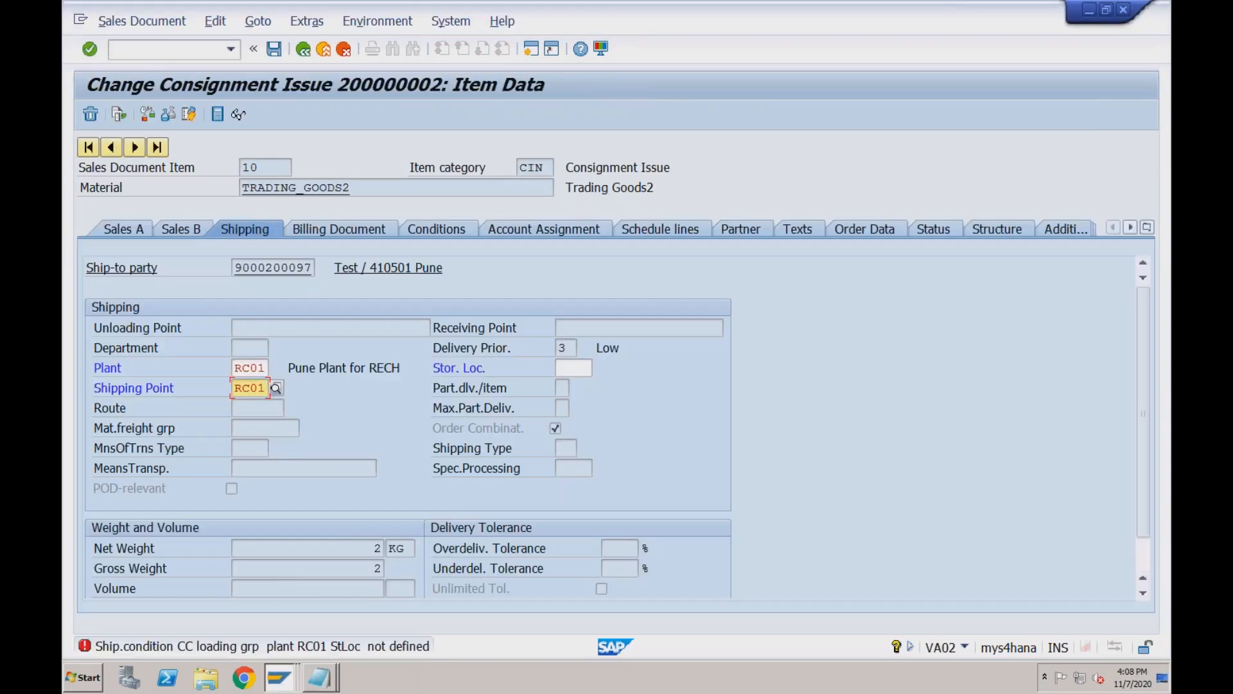
# From the error's long text, copy the RC01 shipping point determination entry as shipping condition CC.
pyautogui.doubleClick(288, 646)
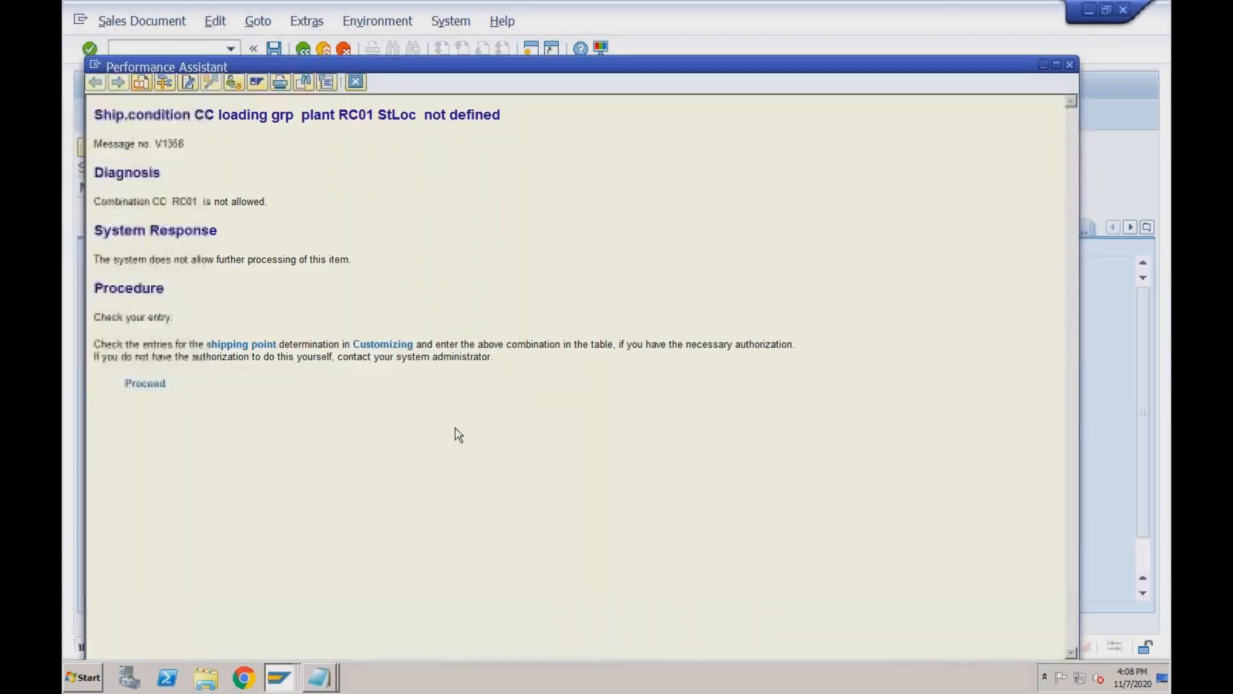
pyautogui.click(144, 384)
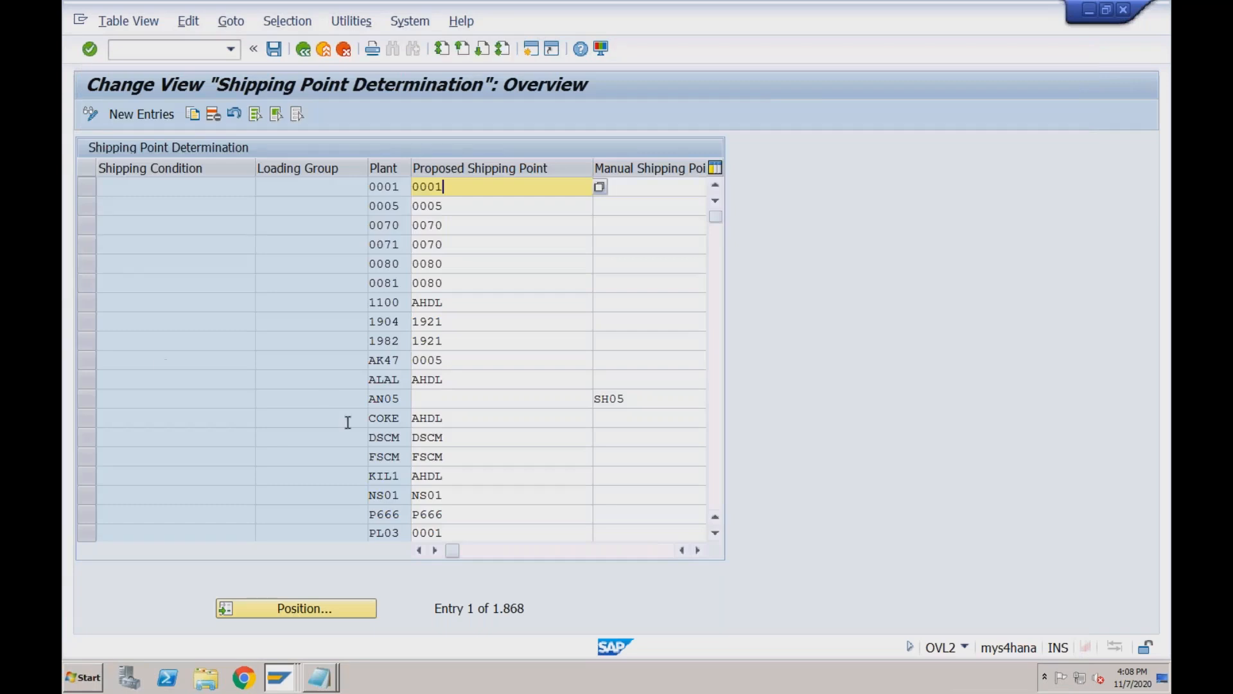
pyautogui.click(716, 377)
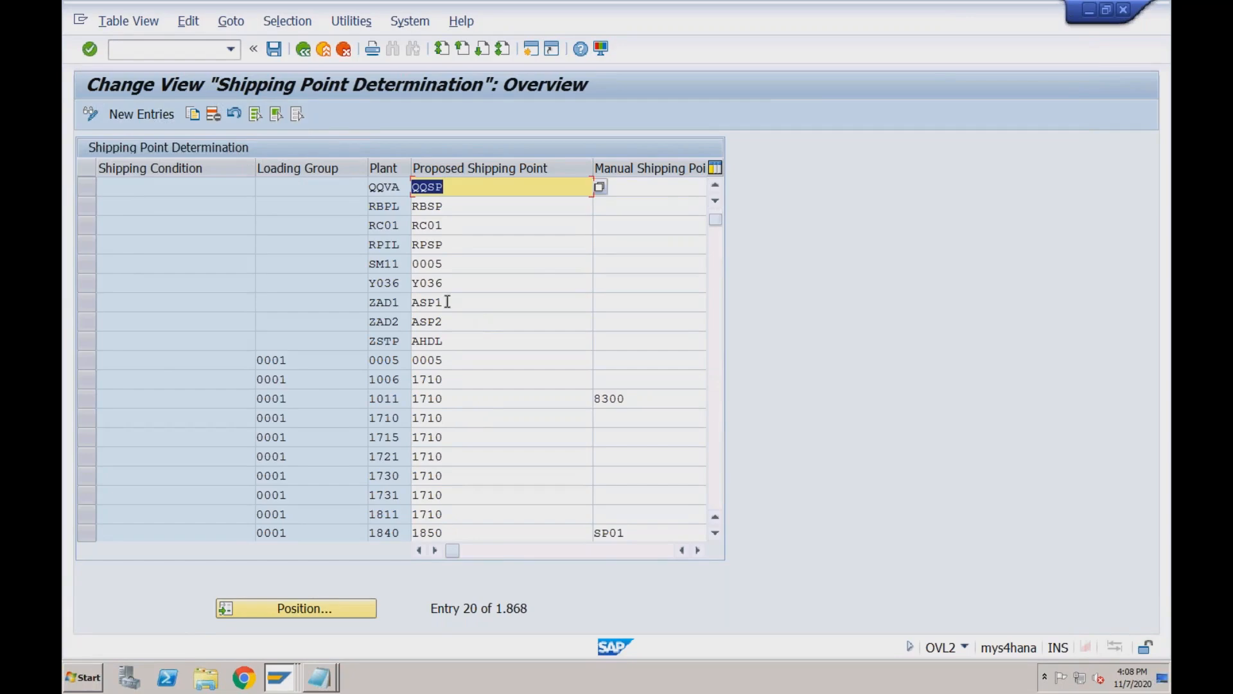
pyautogui.click(399, 228)
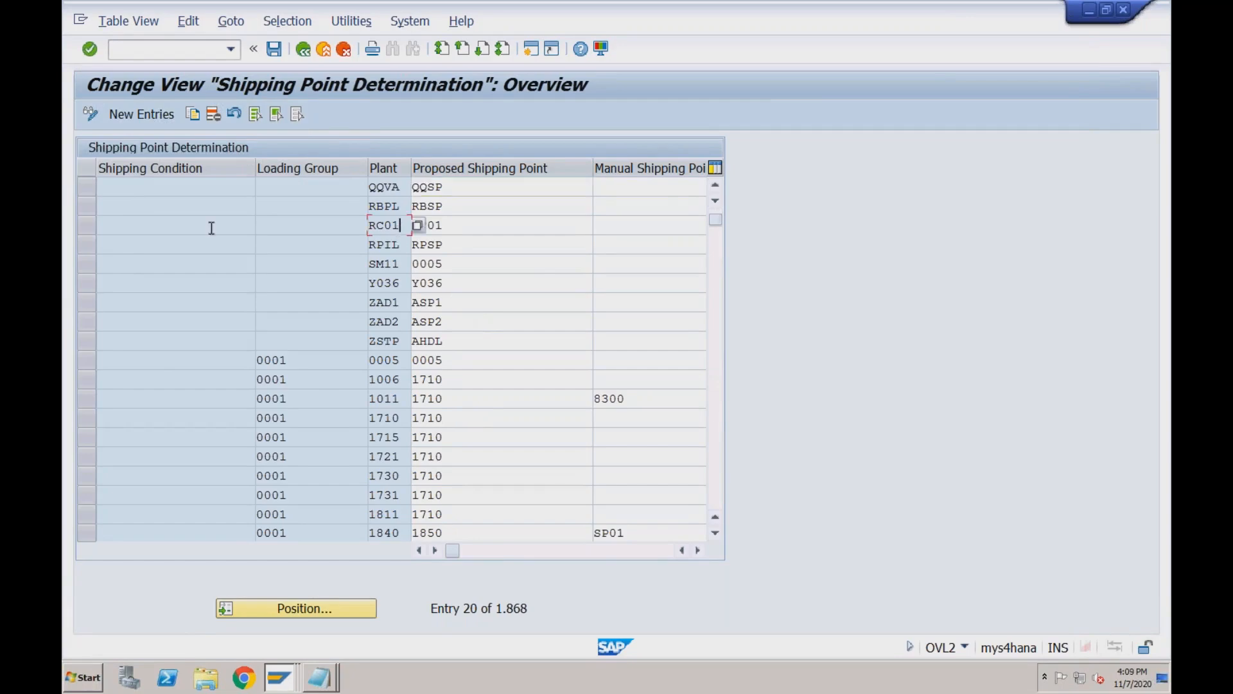
pyautogui.click(93, 225)
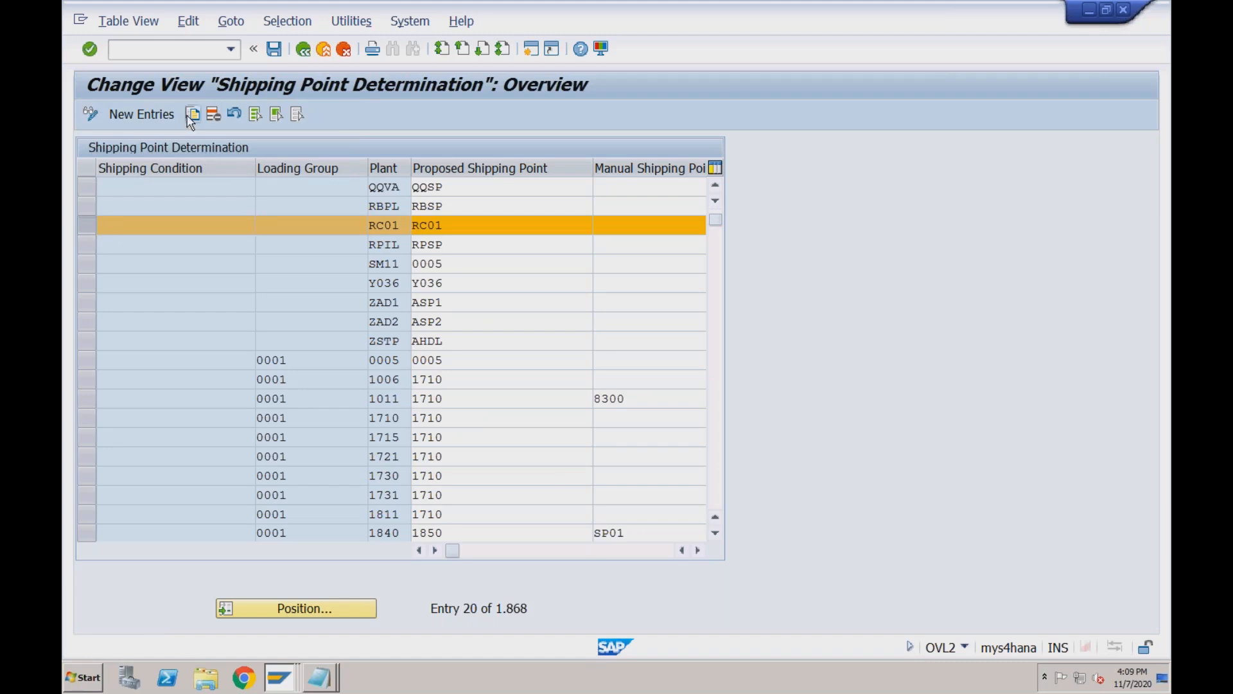
pyautogui.click(193, 114)
pyautogui.write('CC')
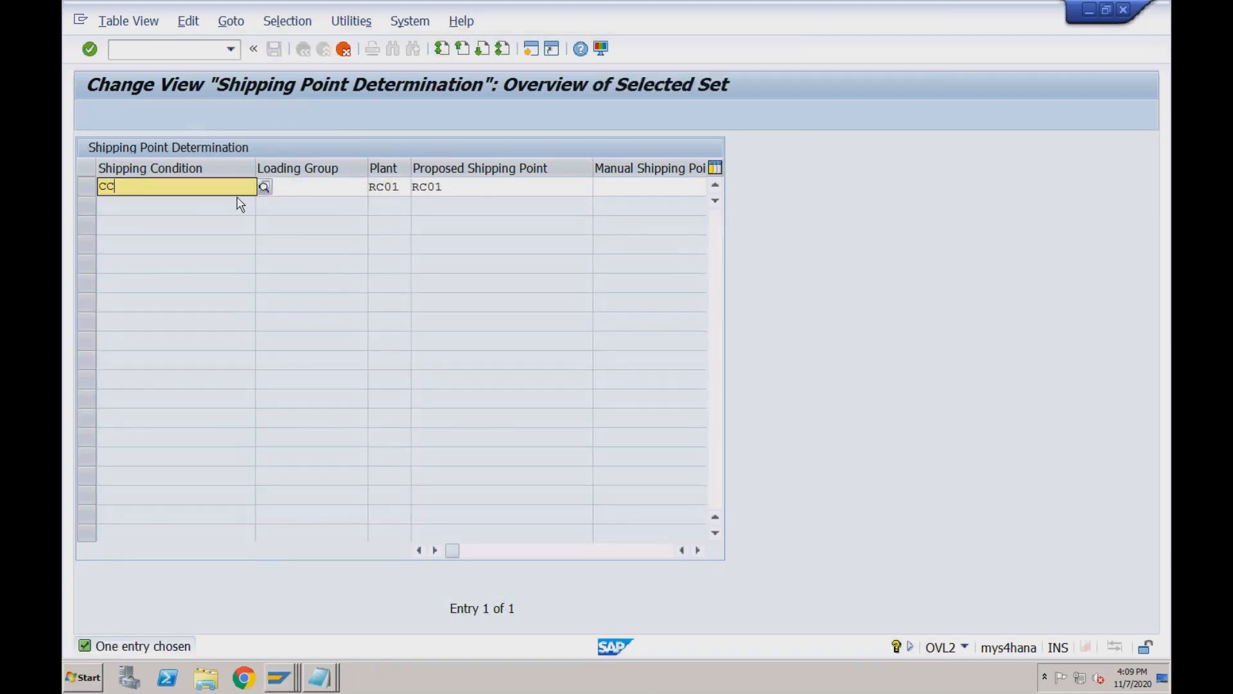
pyautogui.press('Return')
# Save the new entry under a customizing request, then save consignment issue 200000002.
pyautogui.click(273, 49)
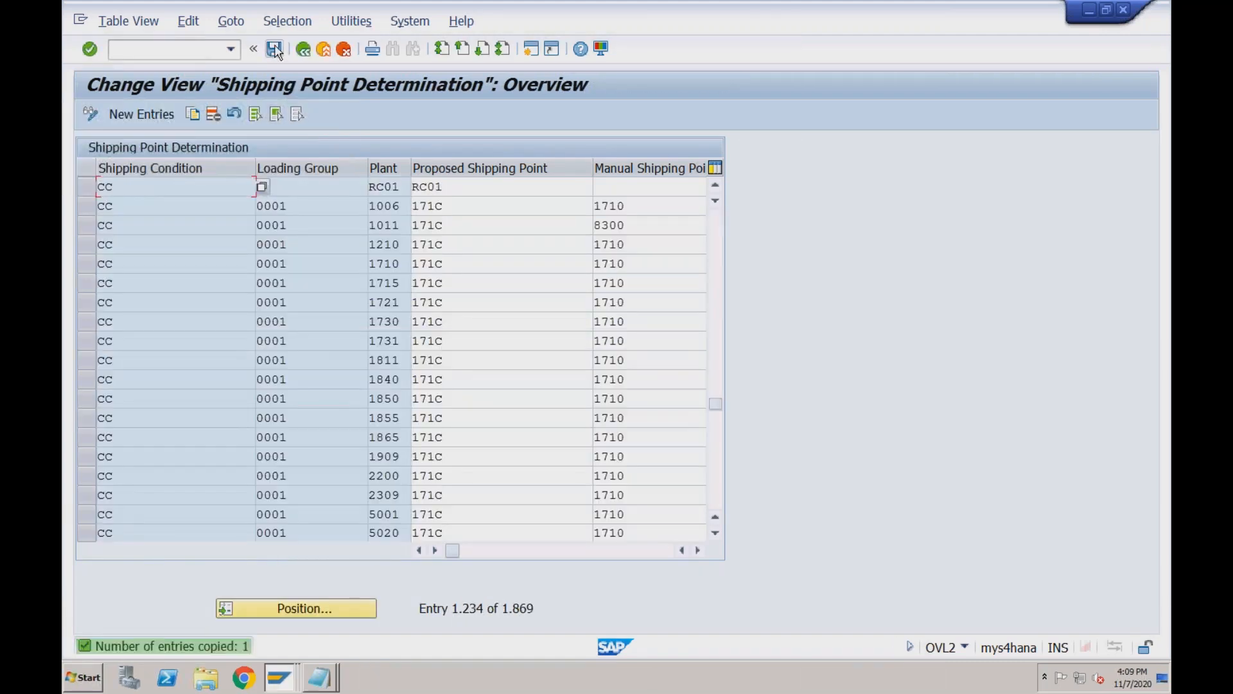
pyautogui.click(420, 311)
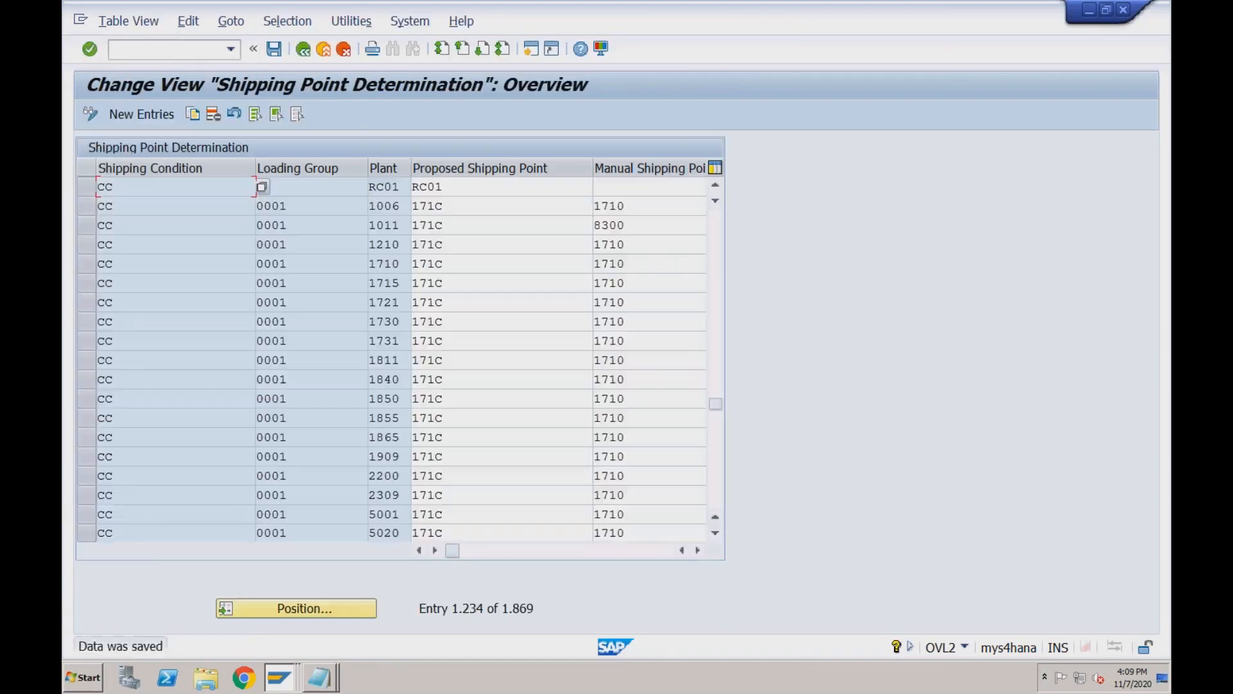
pyautogui.click(304, 51)
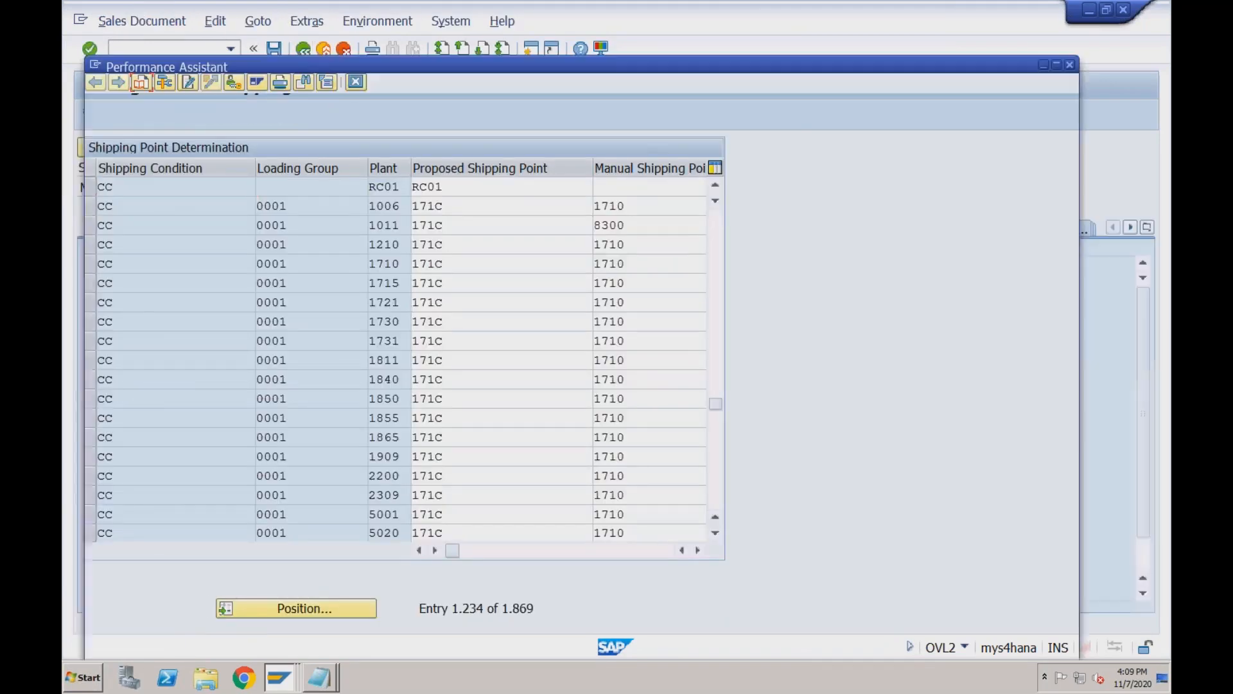
pyautogui.hotkey('ctrl', 's')
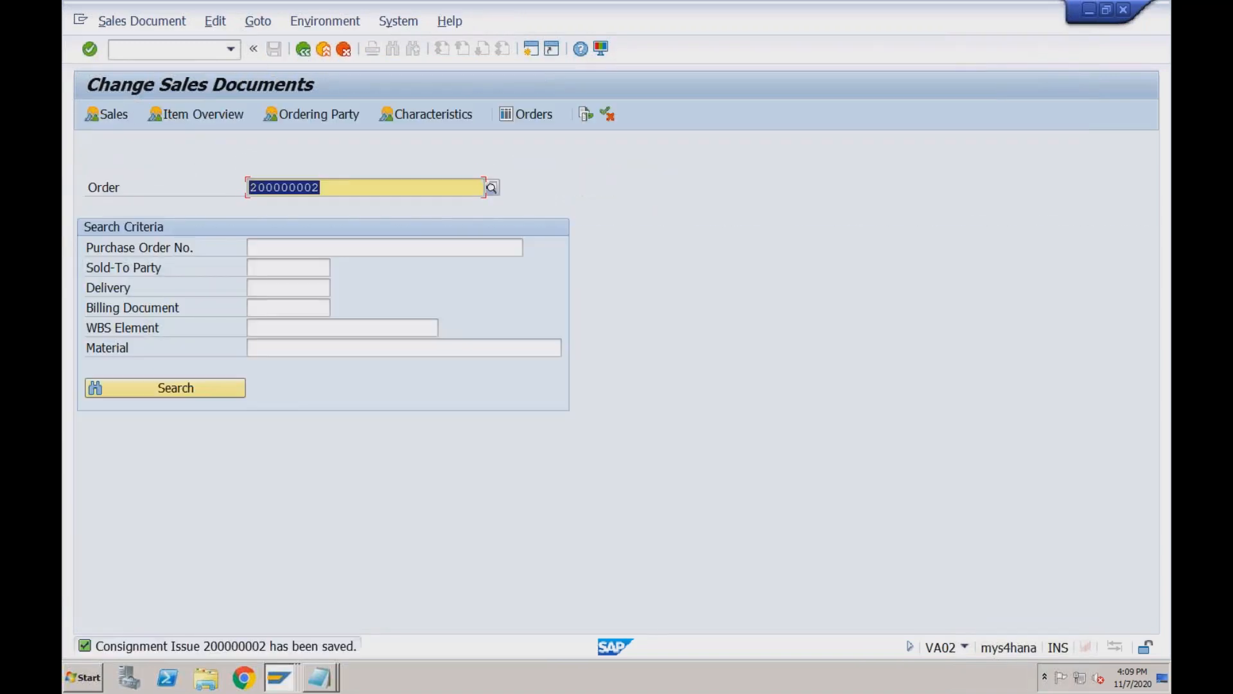
# Create an outbound delivery for order 200000002 with /nVL01N.
pyautogui.click(212, 50)
pyautogui.write('/nvl01n')
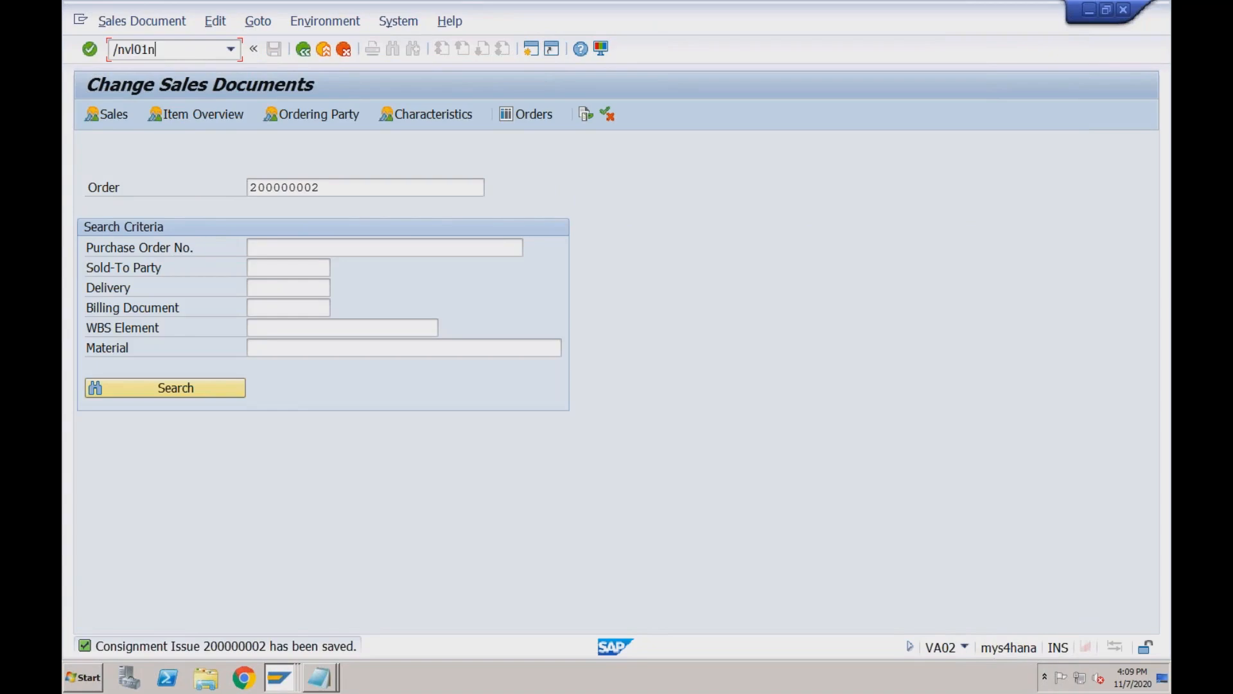
pyautogui.press('Return')
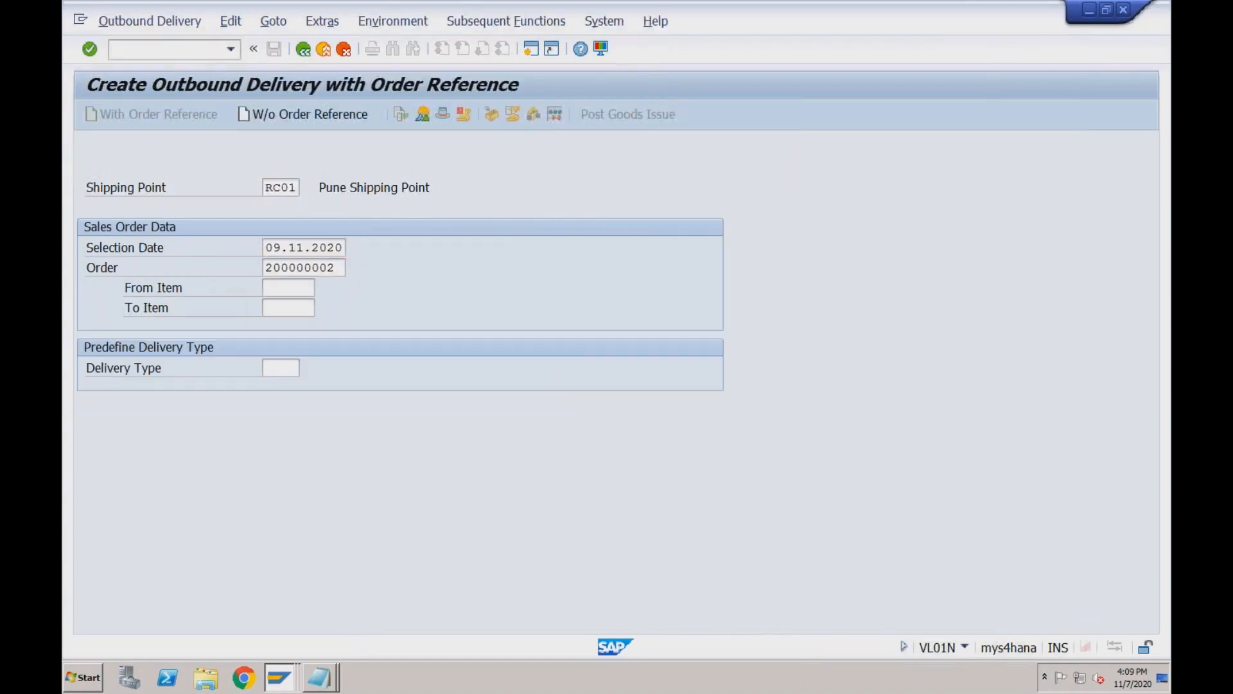
pyautogui.press('Return')
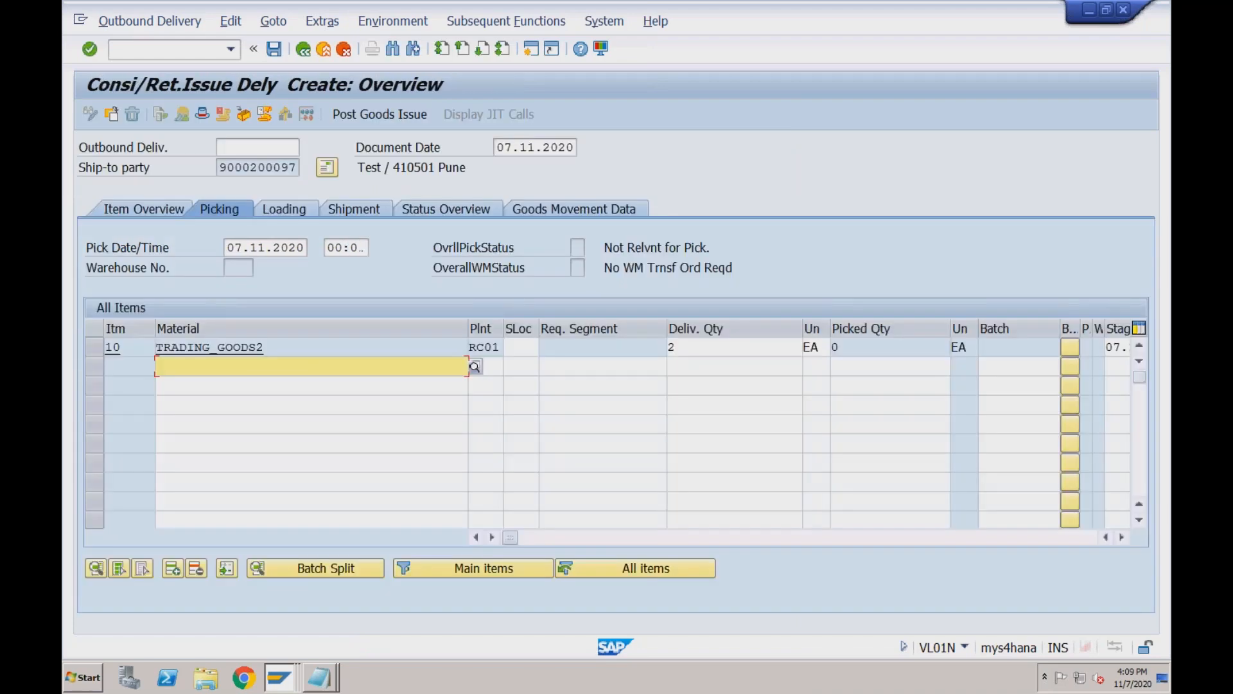
# Give item 10 storage location s001 with delivery quantity 2.
pyautogui.click(519, 346)
pyautogui.press('Down')
pyautogui.press('Tab')
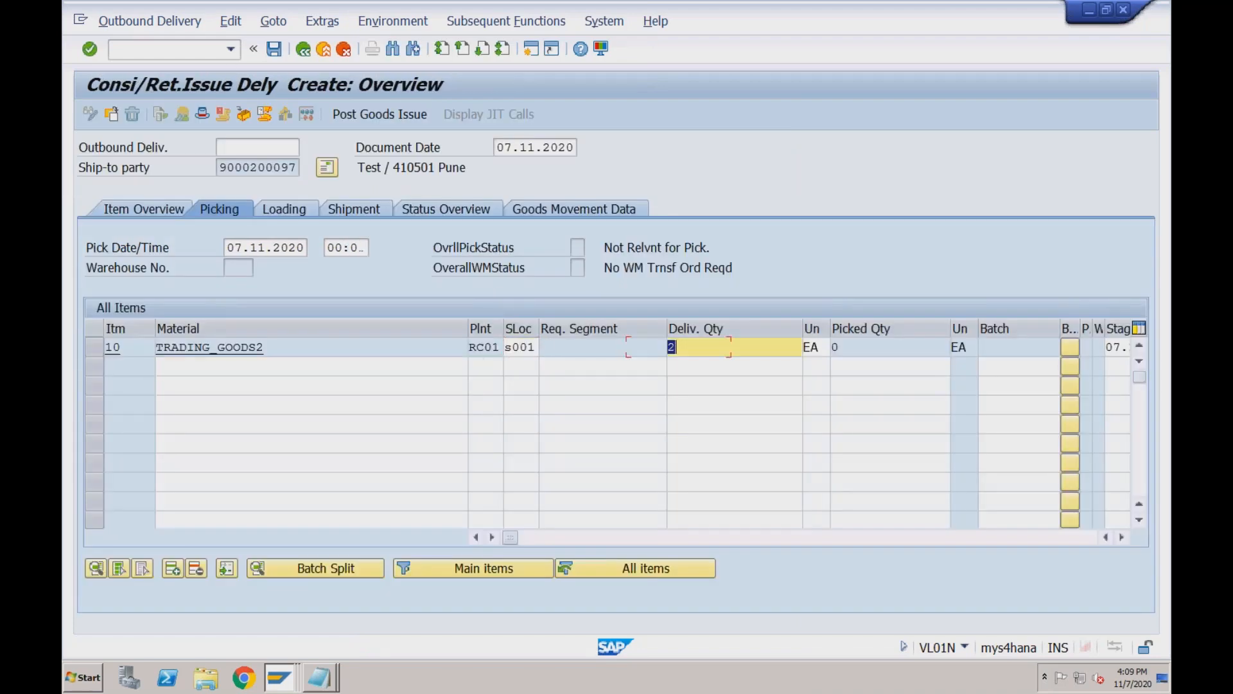
pyautogui.press('Tab')
pyautogui.press('Tab')
pyautogui.write('0')
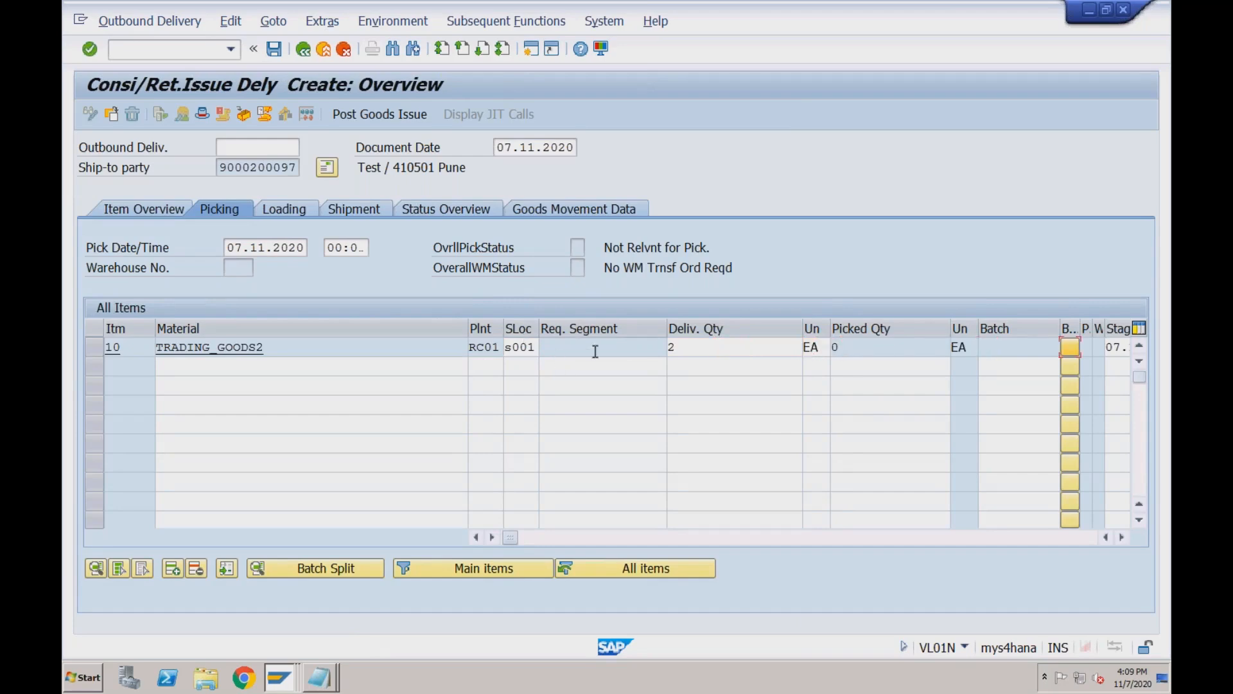
pyautogui.click(703, 350)
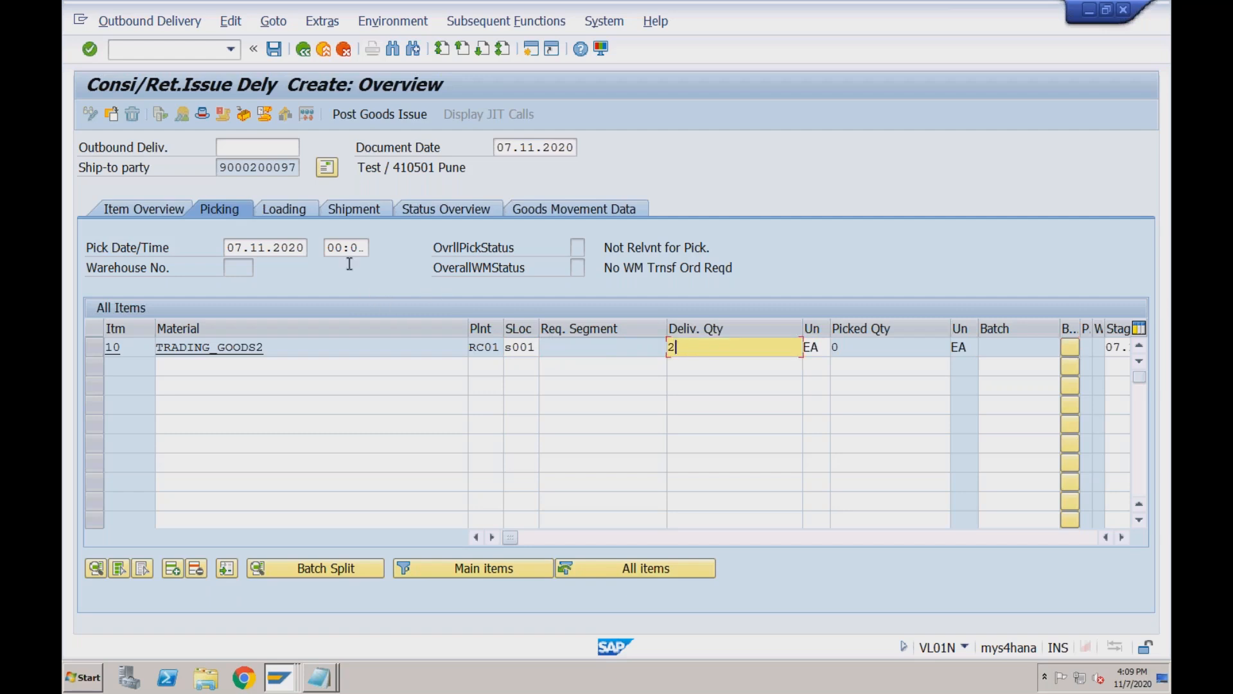
pyautogui.press('super+Tab')
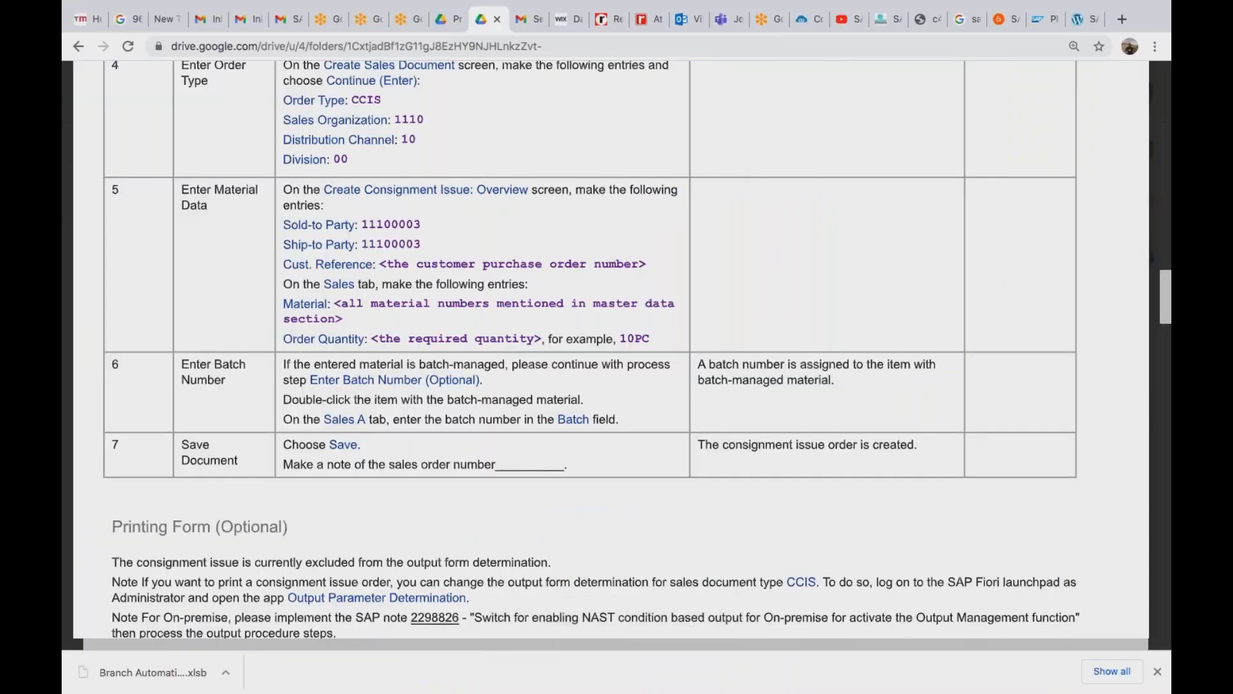
# Scroll the guide from page 23 to 4.2.5 Check Stock Overview on page 30, then return to SAP.
pyautogui.scroll(10, 611, 346)
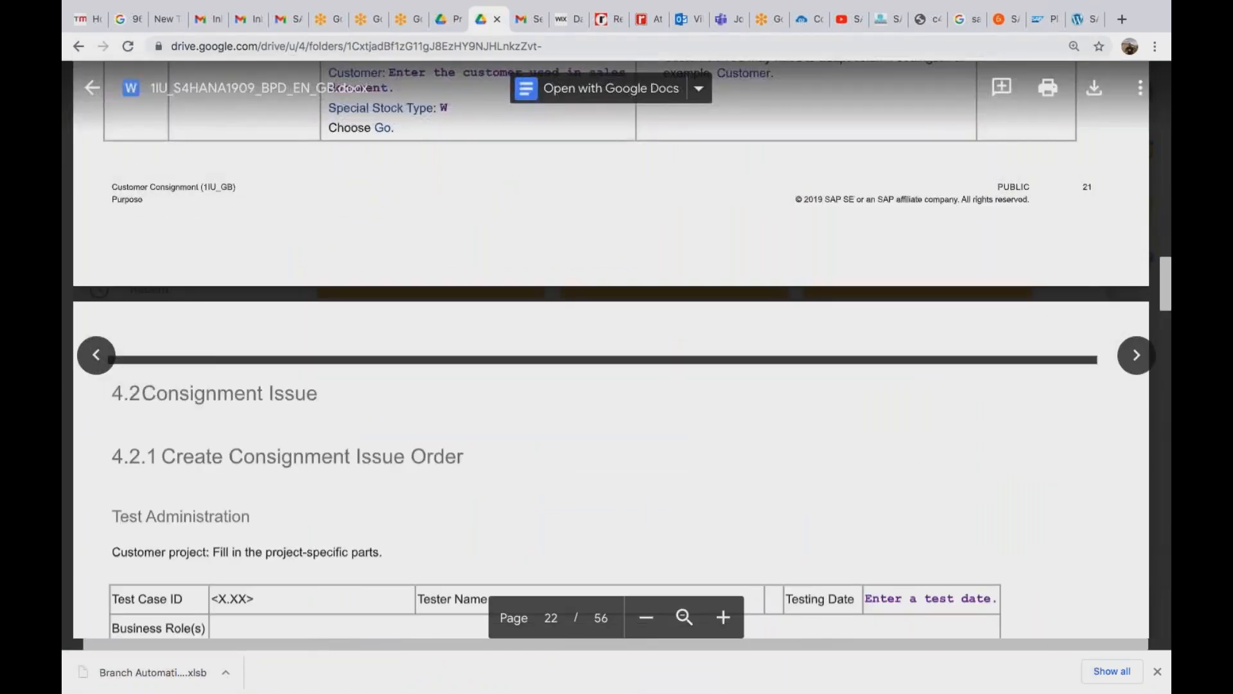
pyautogui.scroll(-10, 610, 347)
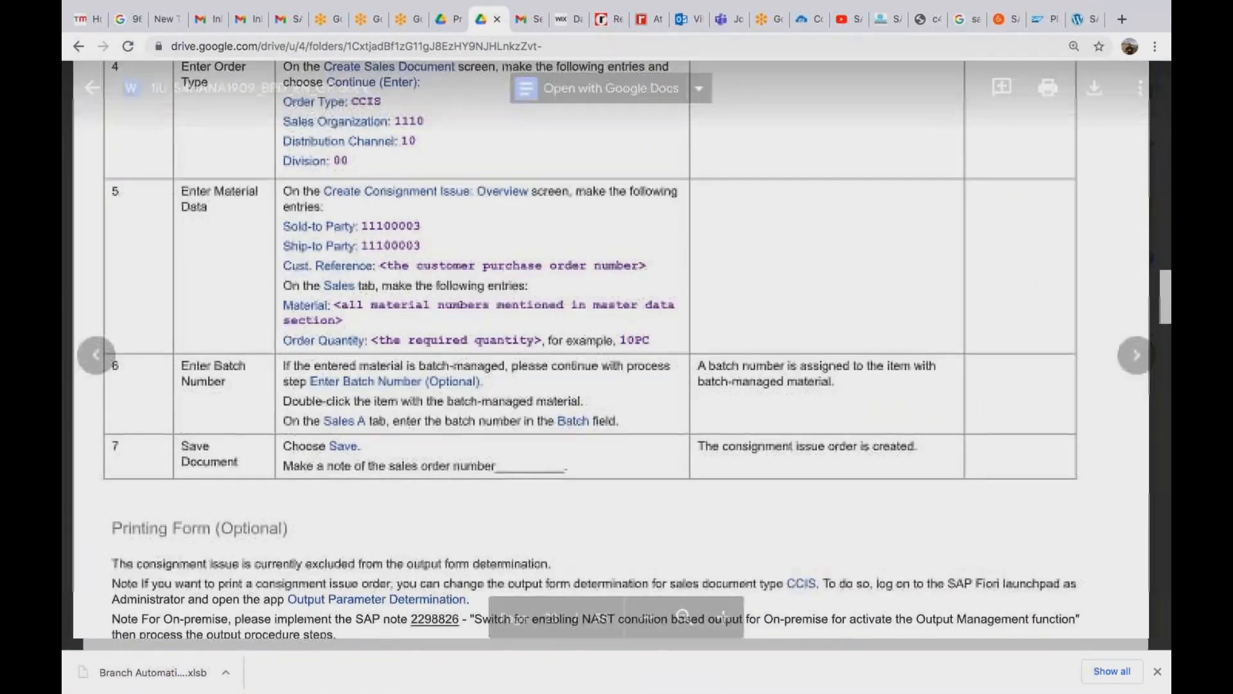
pyautogui.scroll(-15, 611, 347)
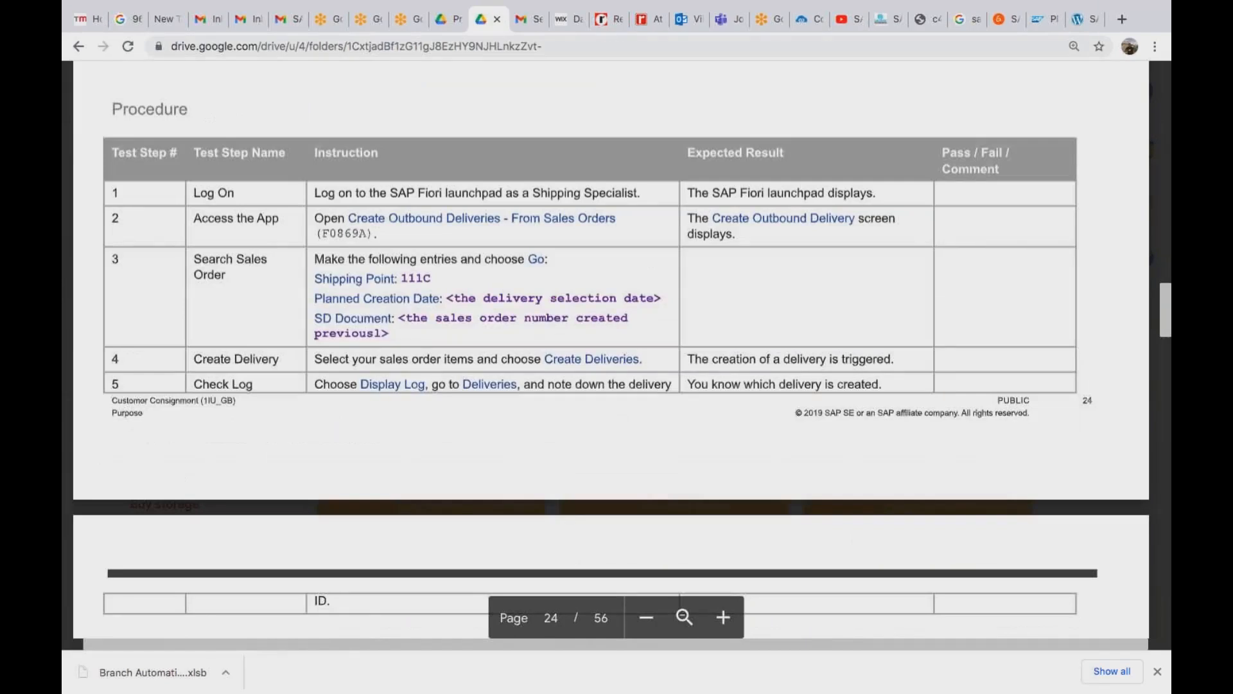
pyautogui.scroll(-10, 611, 347)
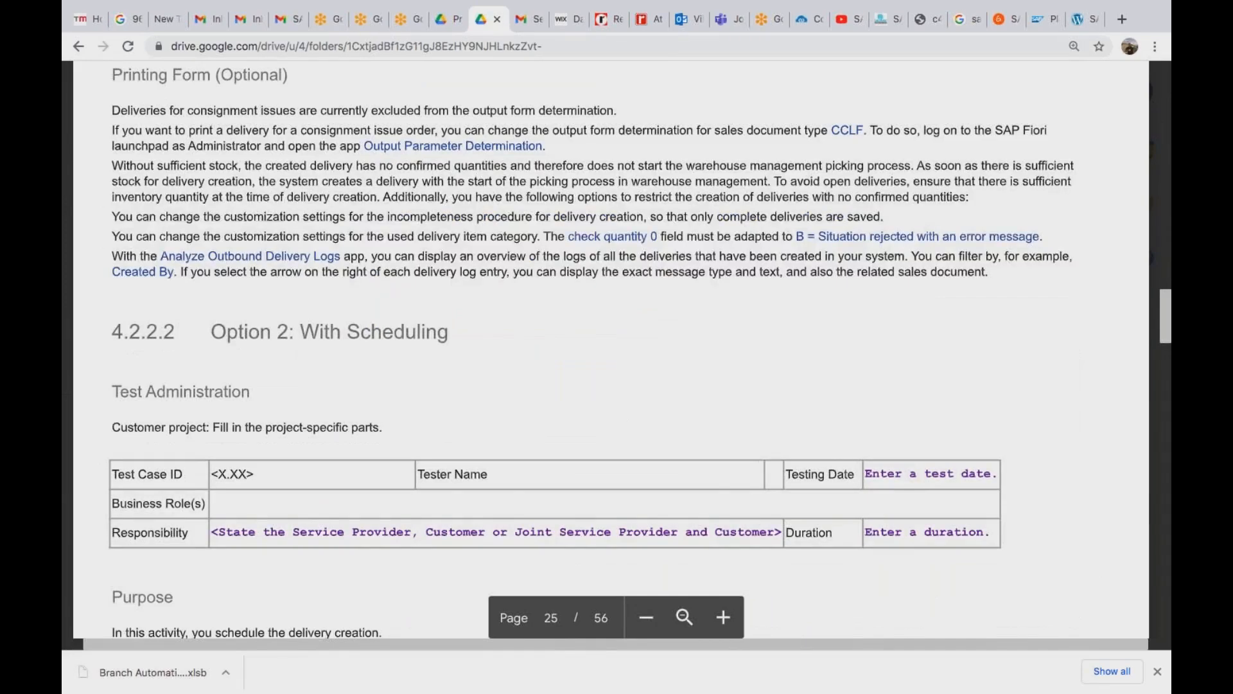
pyautogui.scroll(-10, 610, 347)
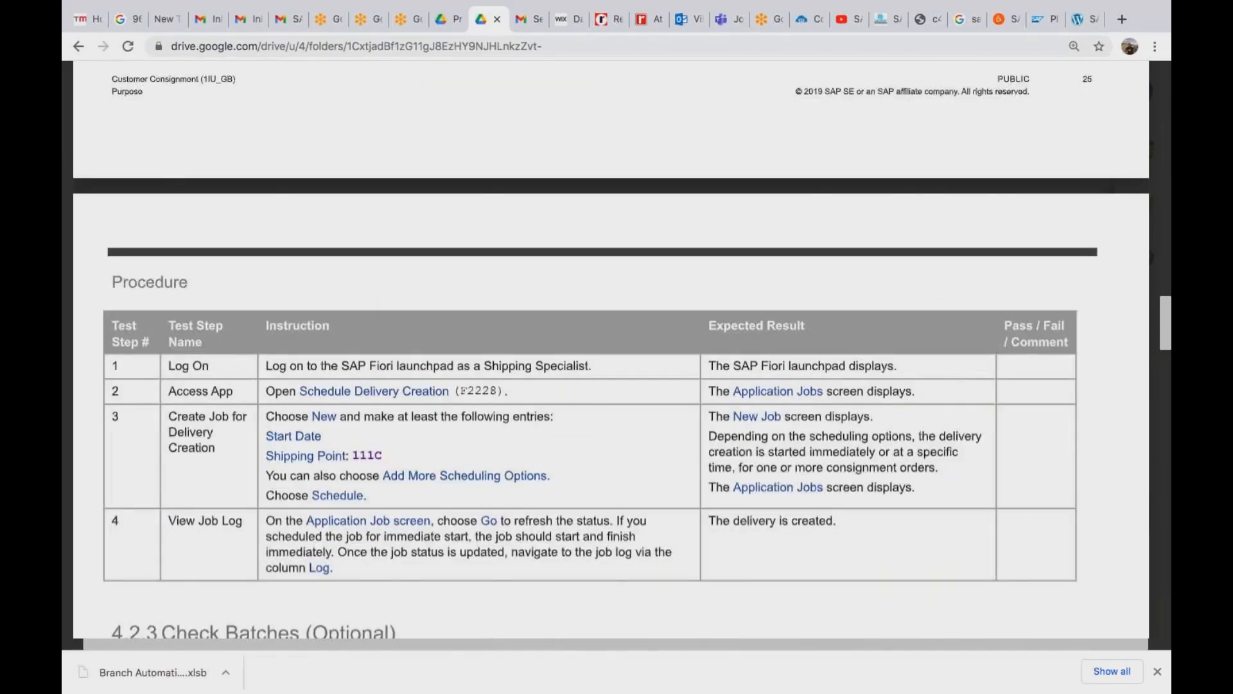
pyautogui.scroll(-10, 610, 347)
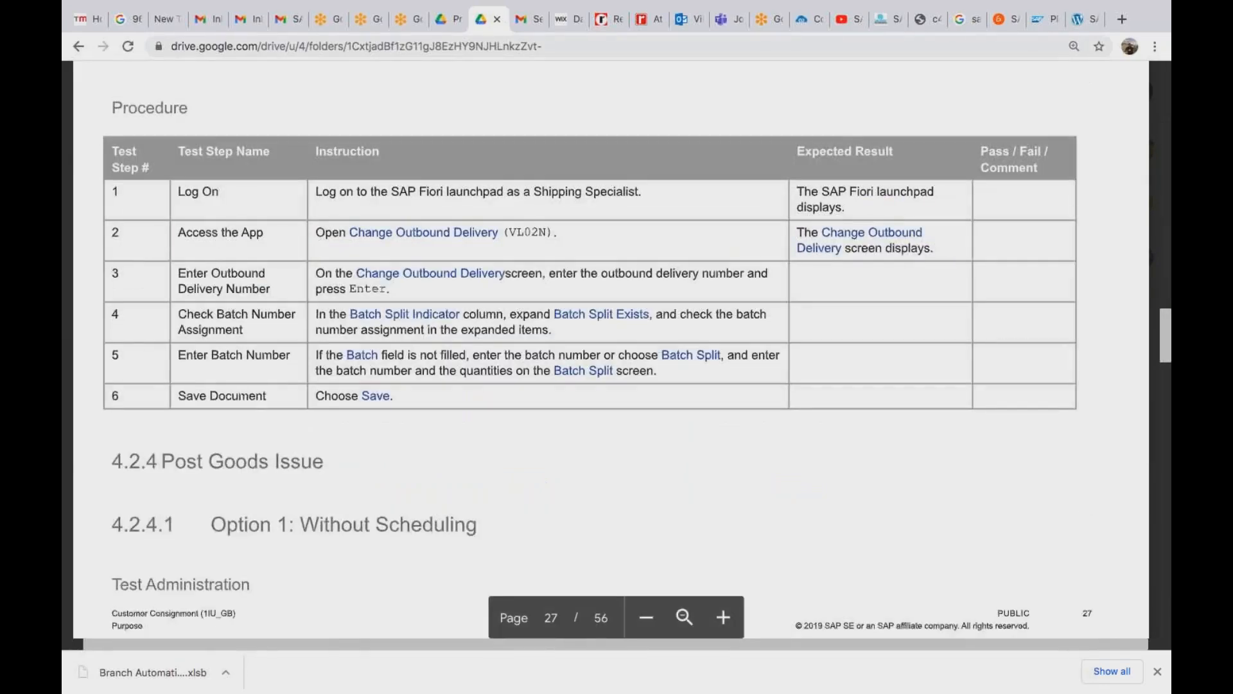
pyautogui.scroll(-10, 610, 347)
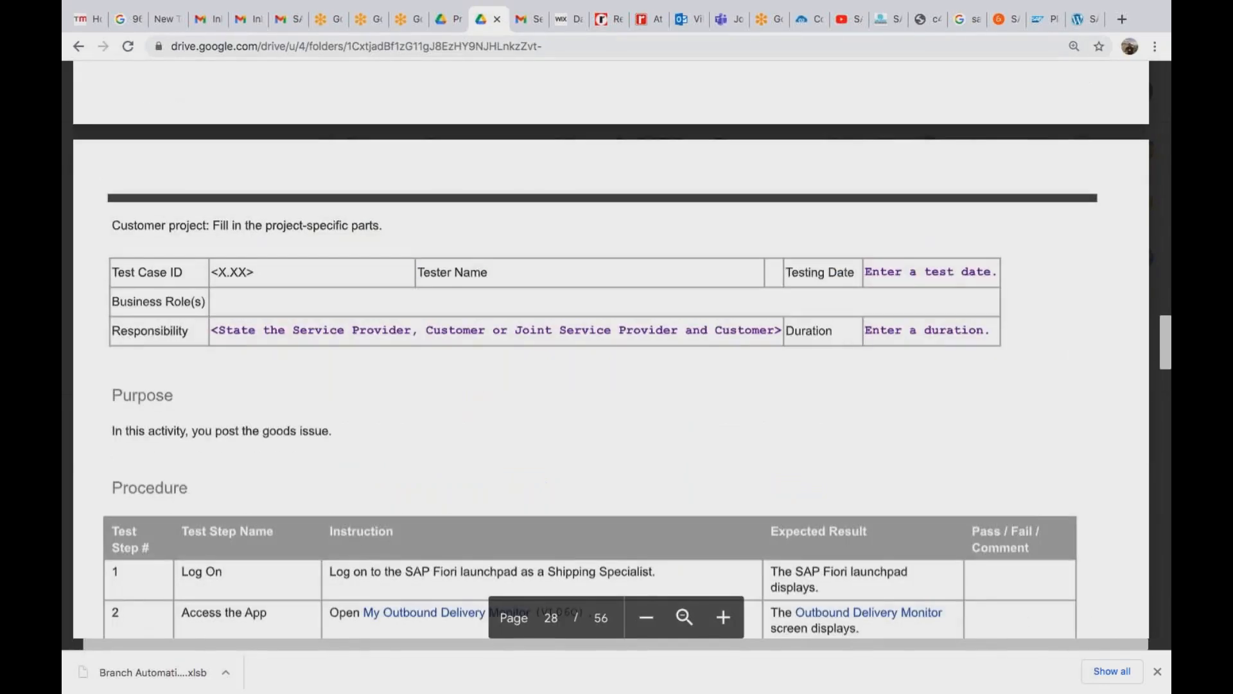
pyautogui.scroll(9, 610, 347)
pyautogui.scroll(-9, 611, 347)
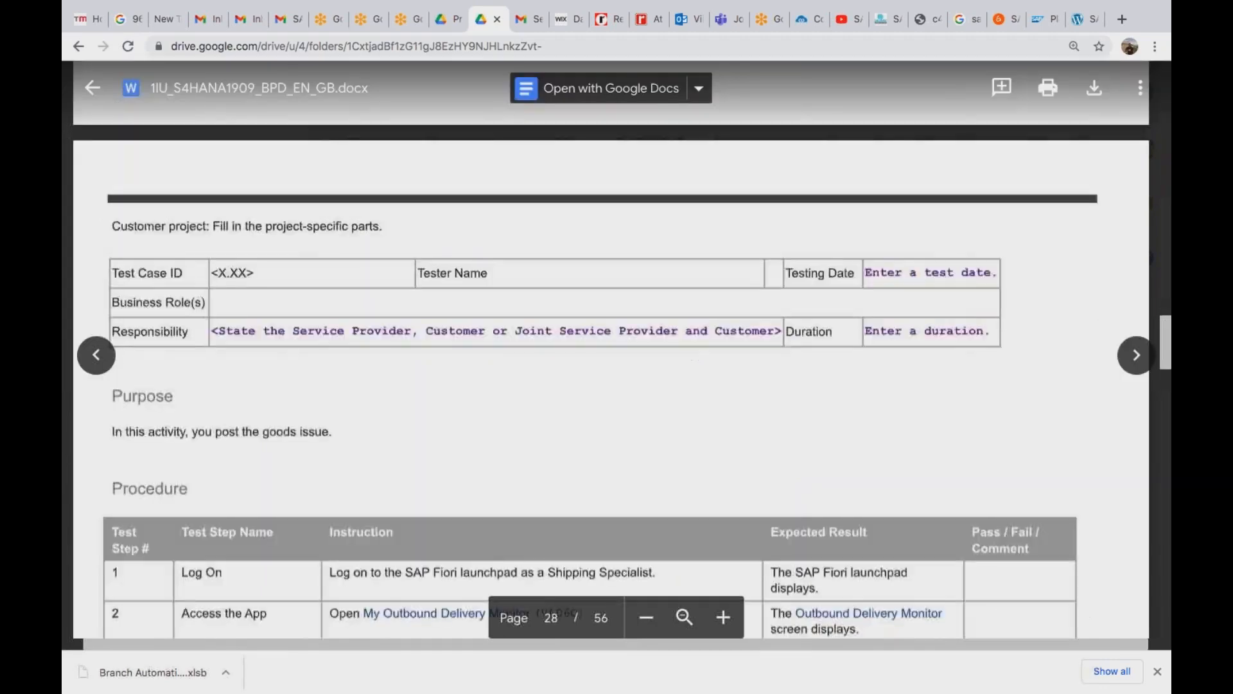
pyautogui.scroll(6, 611, 347)
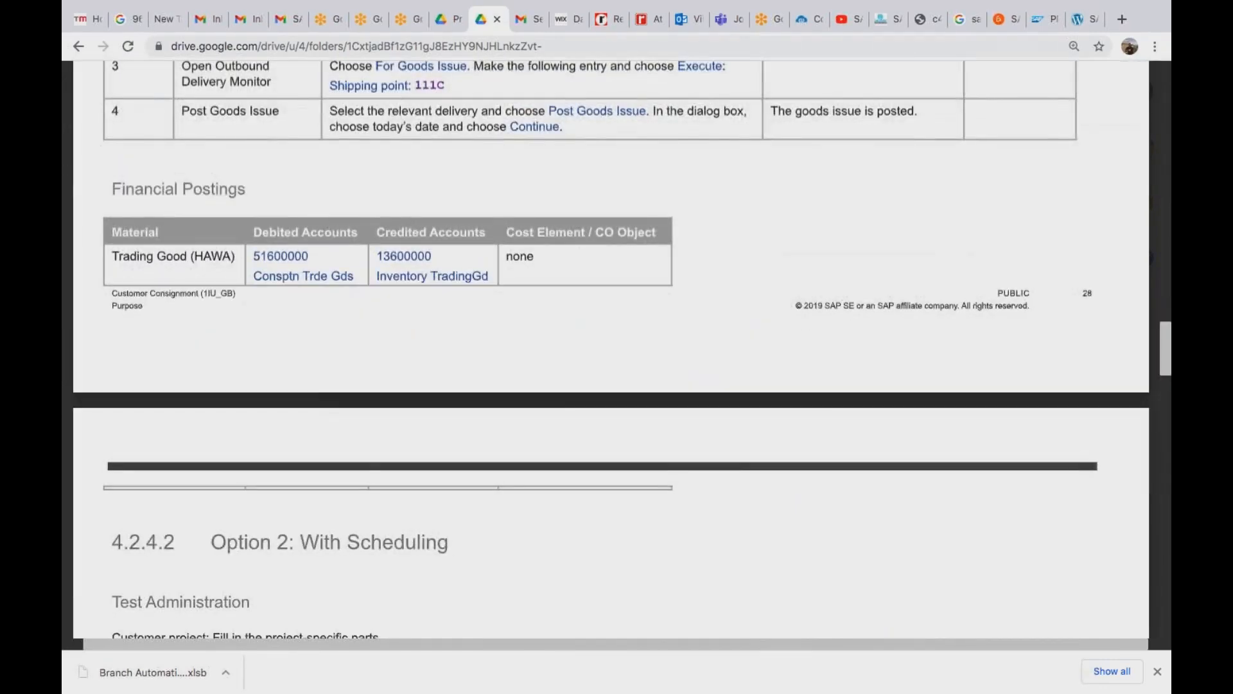
pyautogui.scroll(-9, 611, 347)
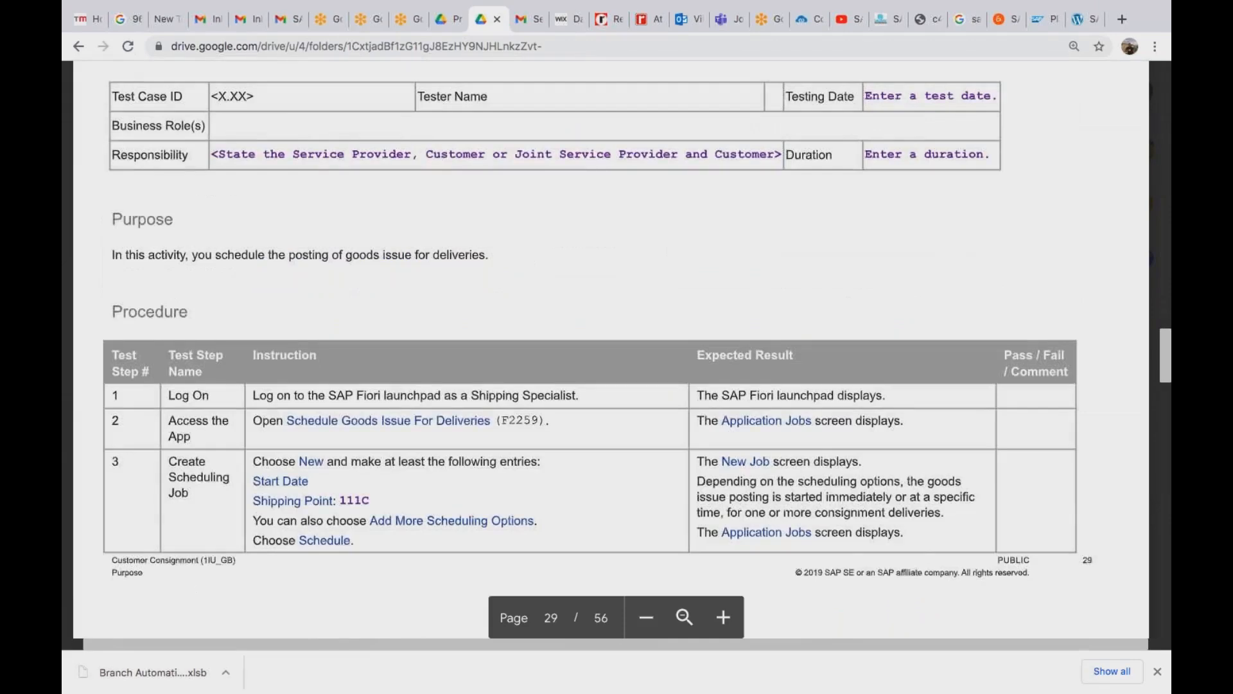
pyautogui.scroll(-10, 611, 347)
pyautogui.hotkey('ctrl', 'Left')
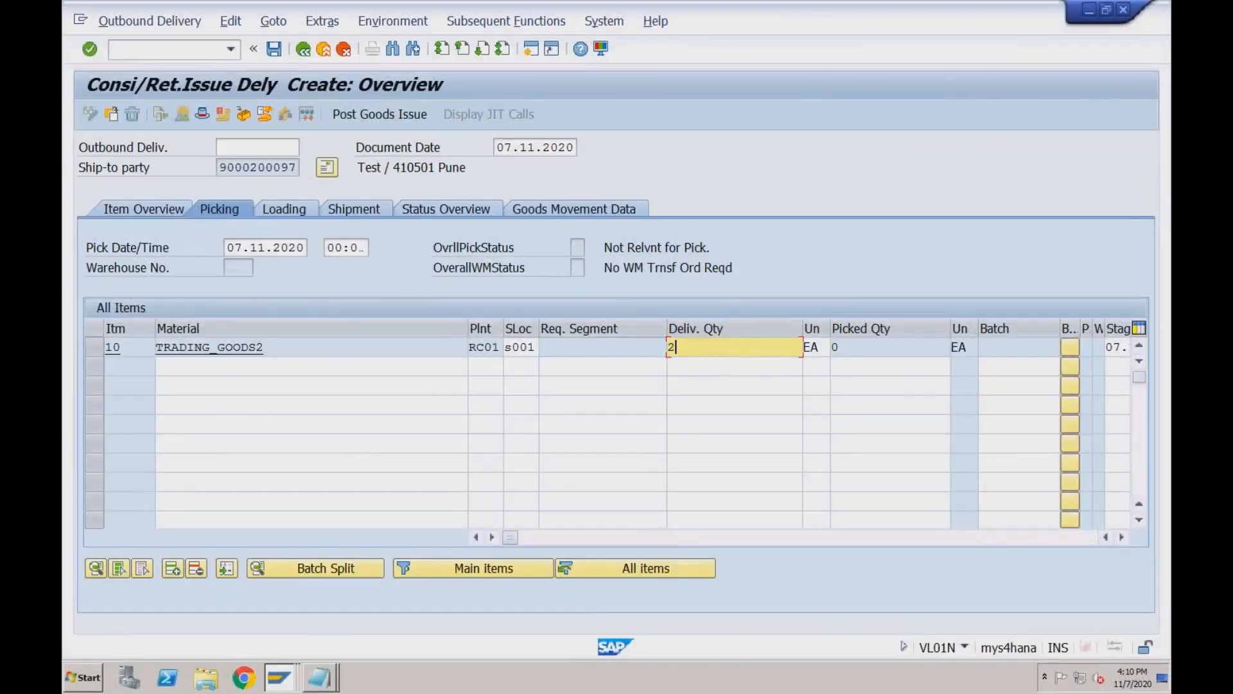
# Post the goods issue, then run /nOBYC in the Display IMG window.
pyautogui.click(366, 118)
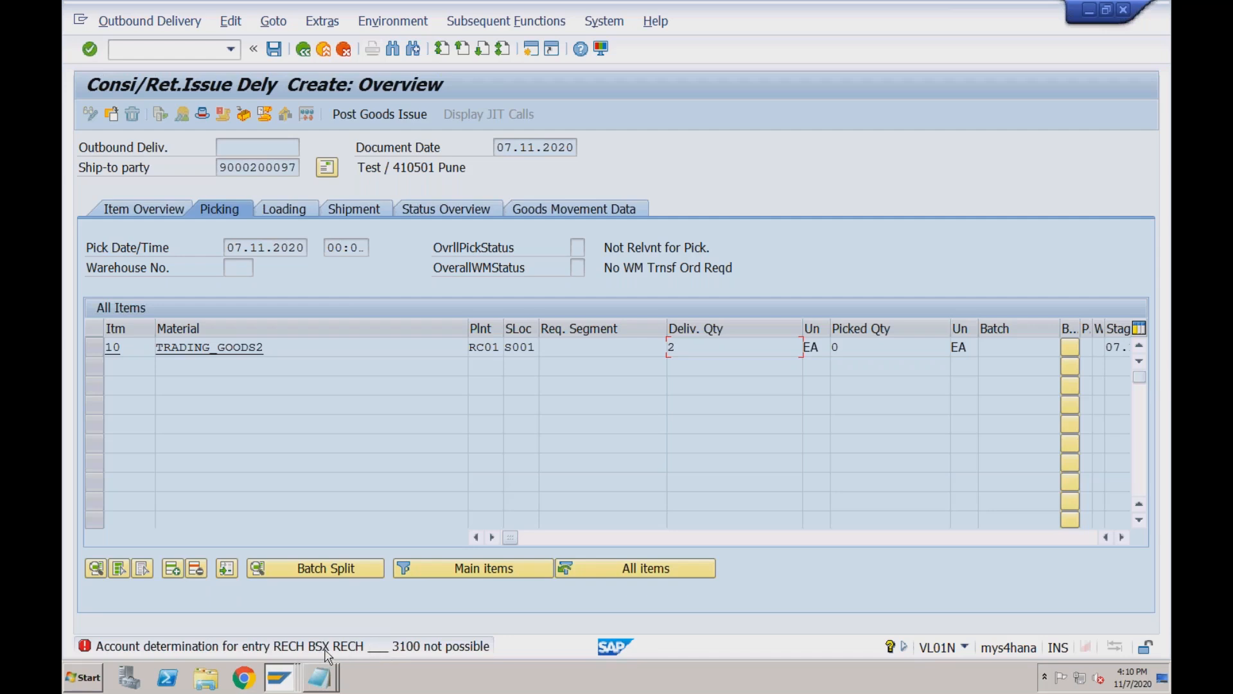
pyautogui.click(278, 677)
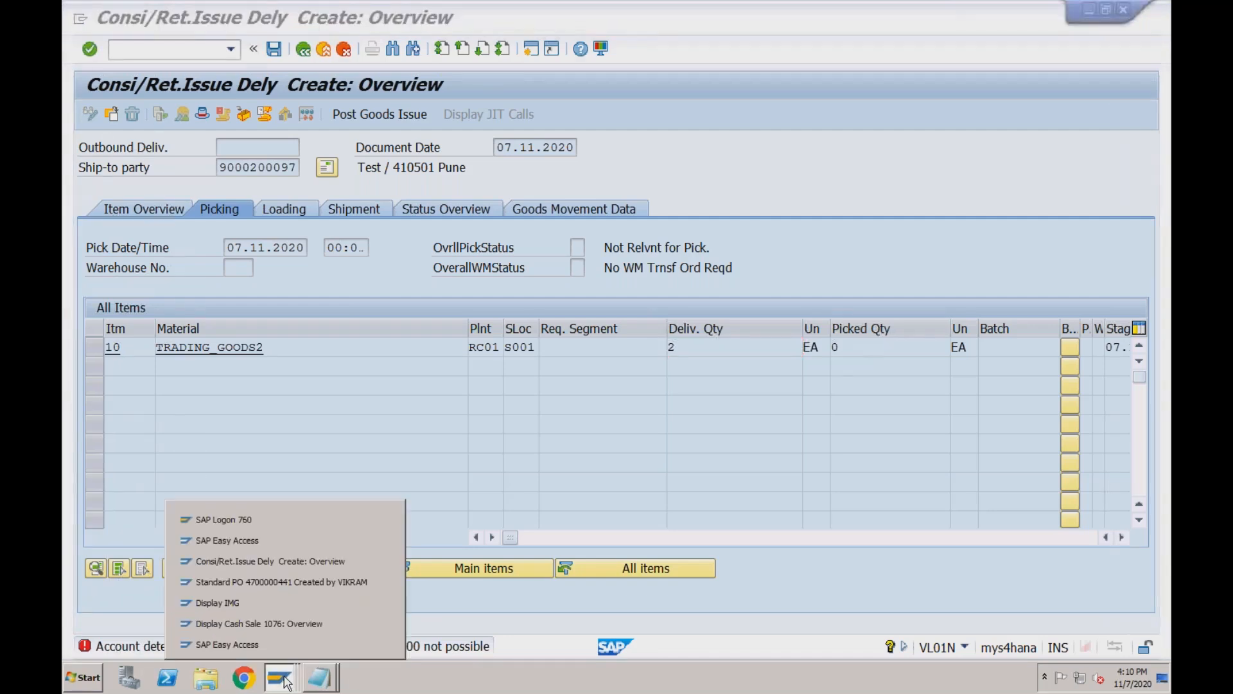
pyautogui.click(265, 602)
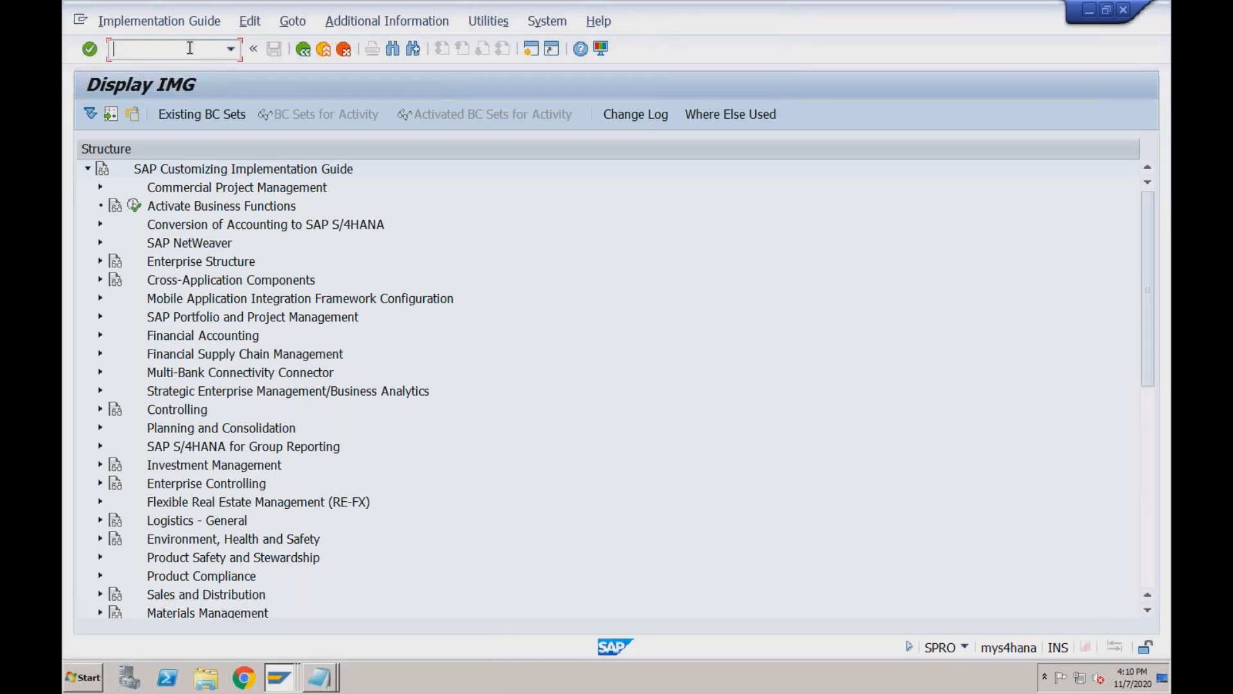
pyautogui.write('/nobyc')
pyautogui.press('Return')
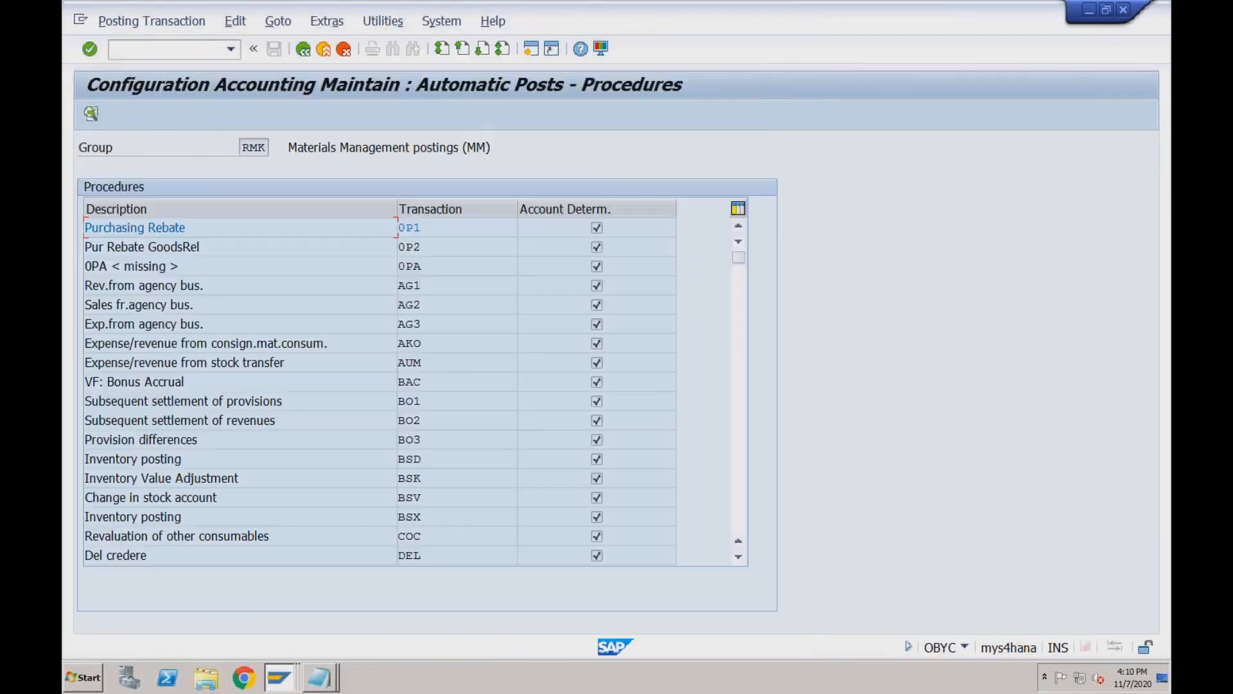
pyautogui.hotkey('ctrl', 'Right')
pyautogui.hotkey('ctrl', 'Left')
# Read the error's long text about the missing BSX account, then open the OBYC Procedures window.
pyautogui.click(285, 686)
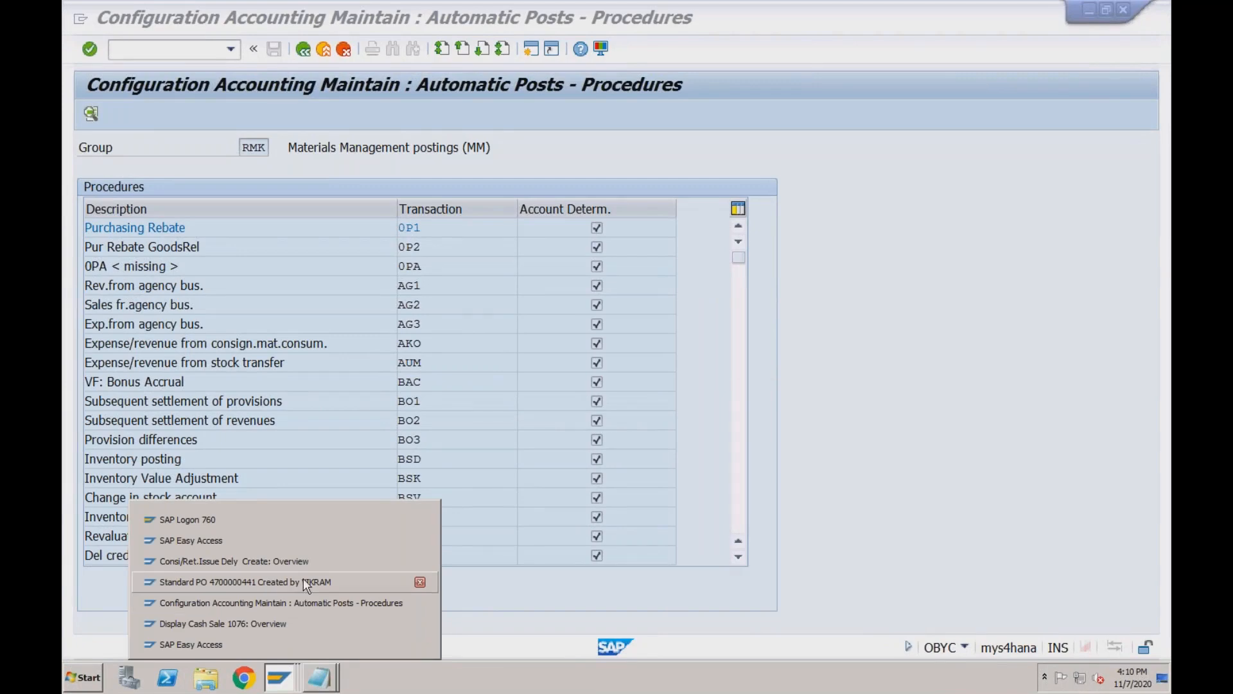
pyautogui.click(292, 563)
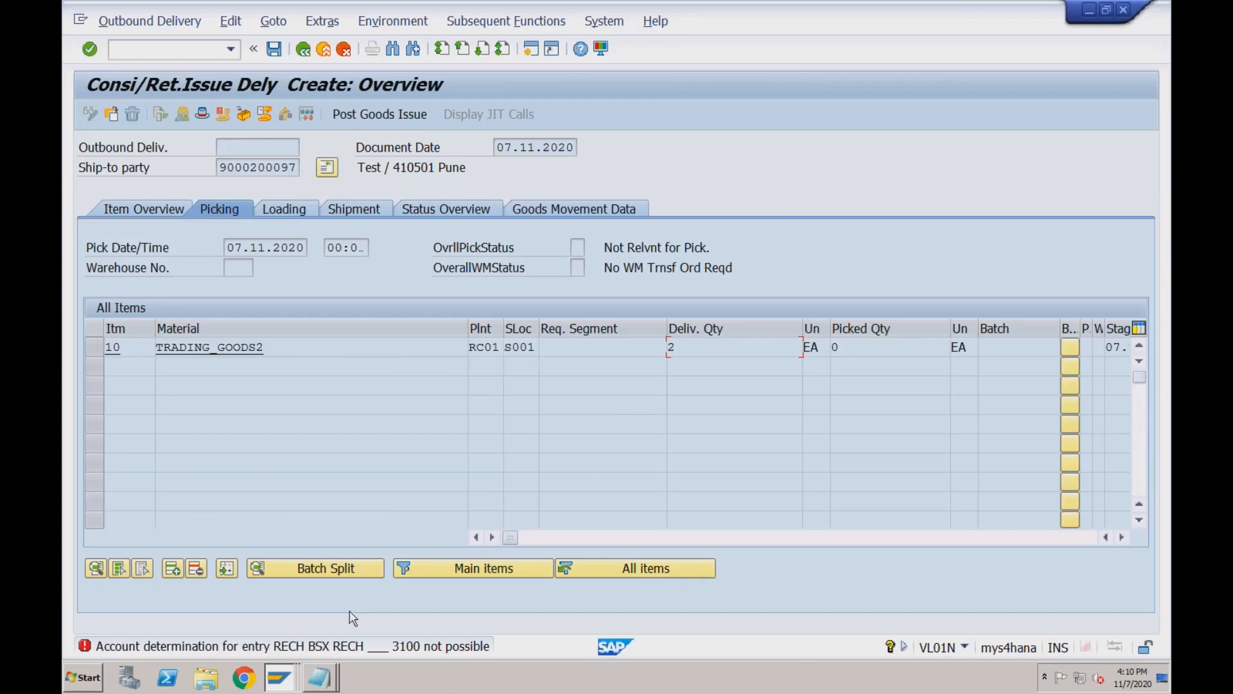
pyautogui.click(341, 647)
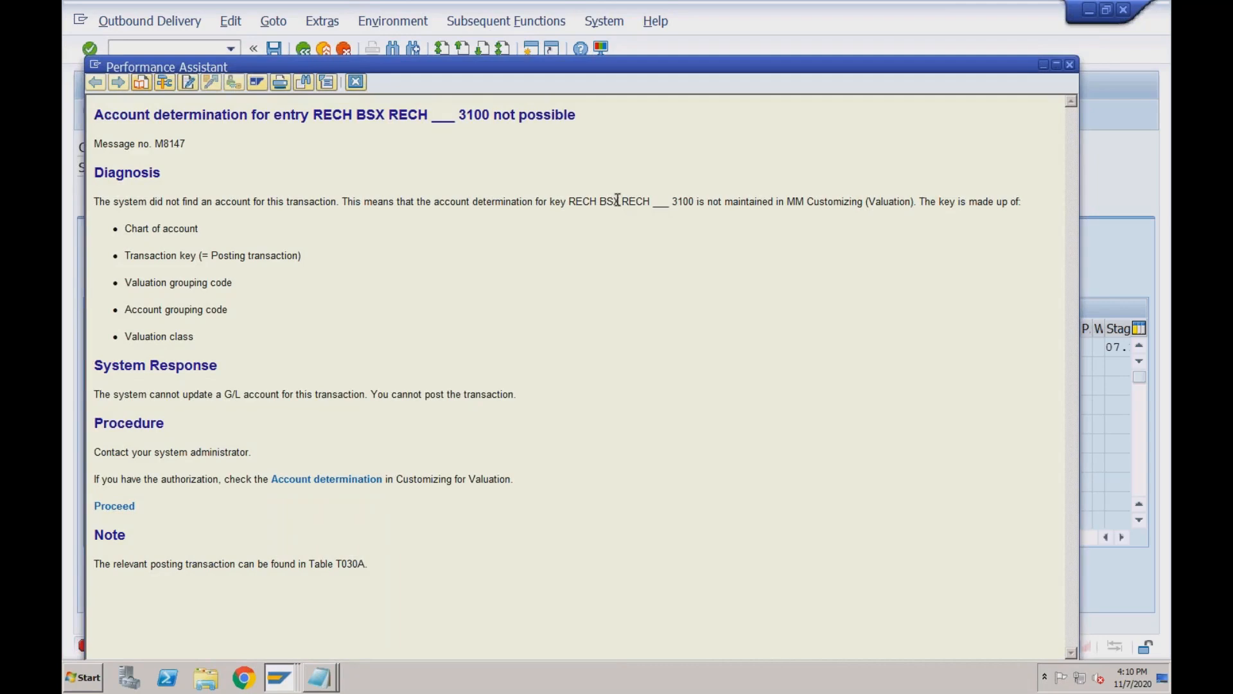
pyautogui.moveTo(618, 200)
pyautogui.mouseDown()
pyautogui.moveTo(582, 201)
pyautogui.moveTo(614, 201)
pyautogui.mouseUp()
pyautogui.click(281, 679)
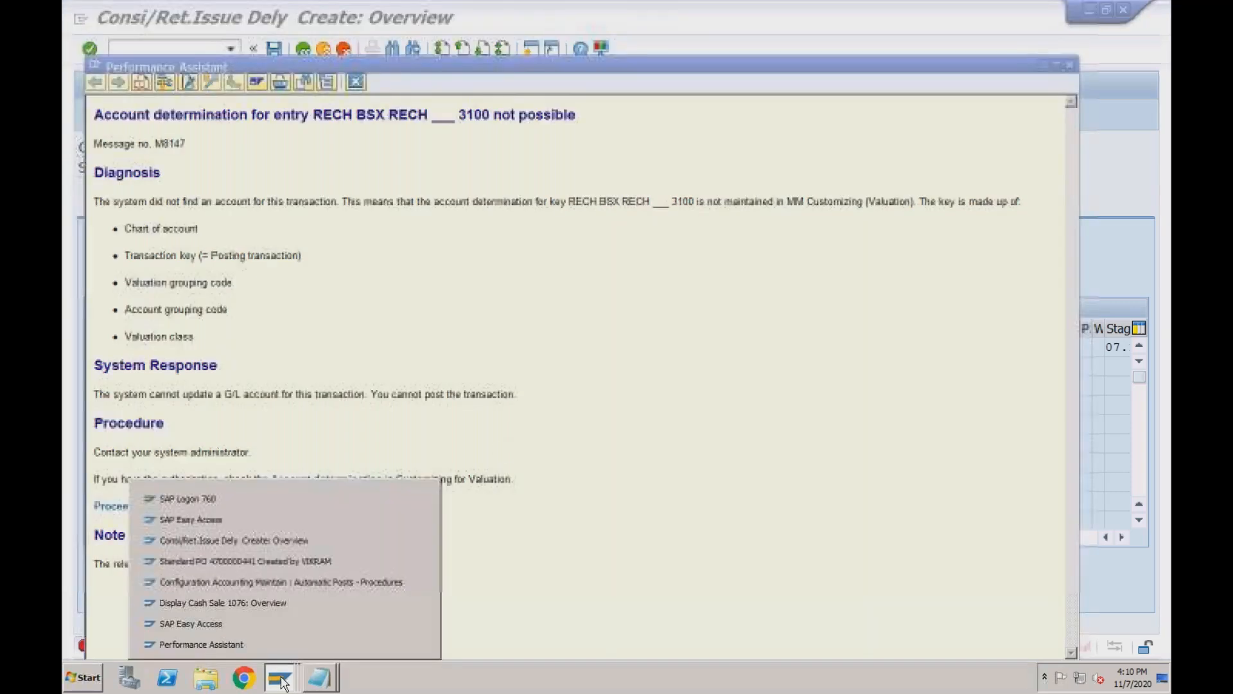
pyautogui.click(270, 581)
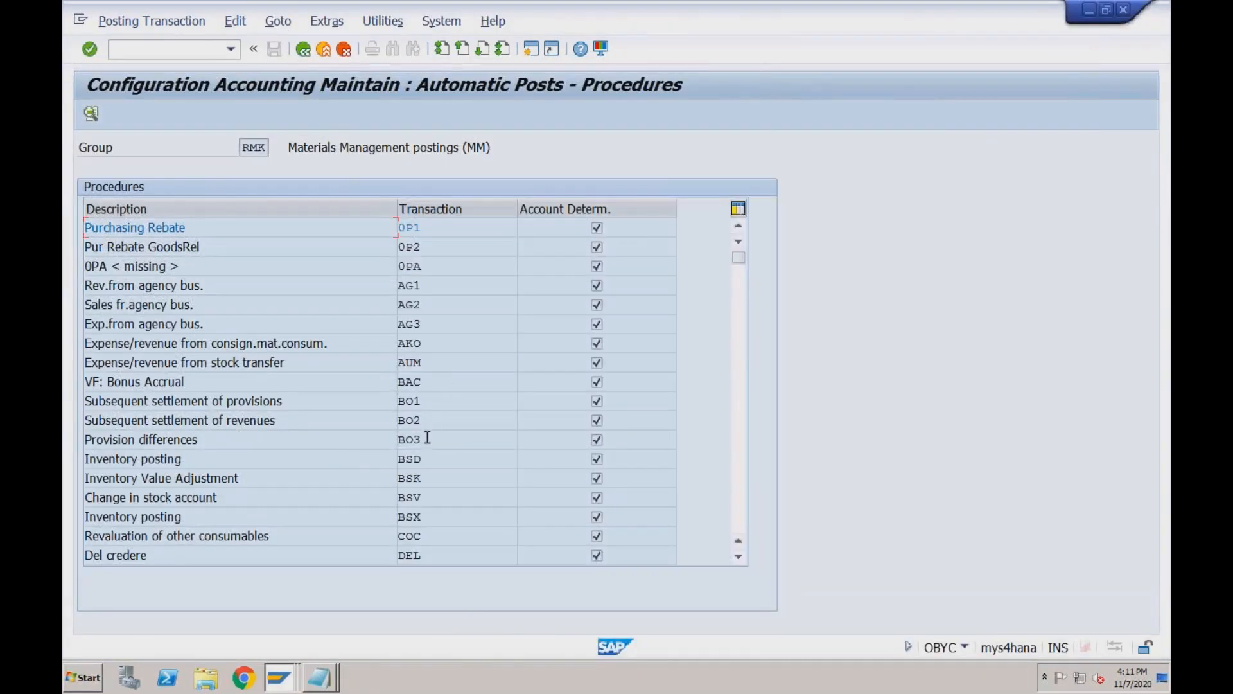
# For BSX in chart of accounts RECH, drop the valuation modifier and valuation class rules and save.
pyautogui.doubleClick(413, 514)
pyautogui.click(516, 431)
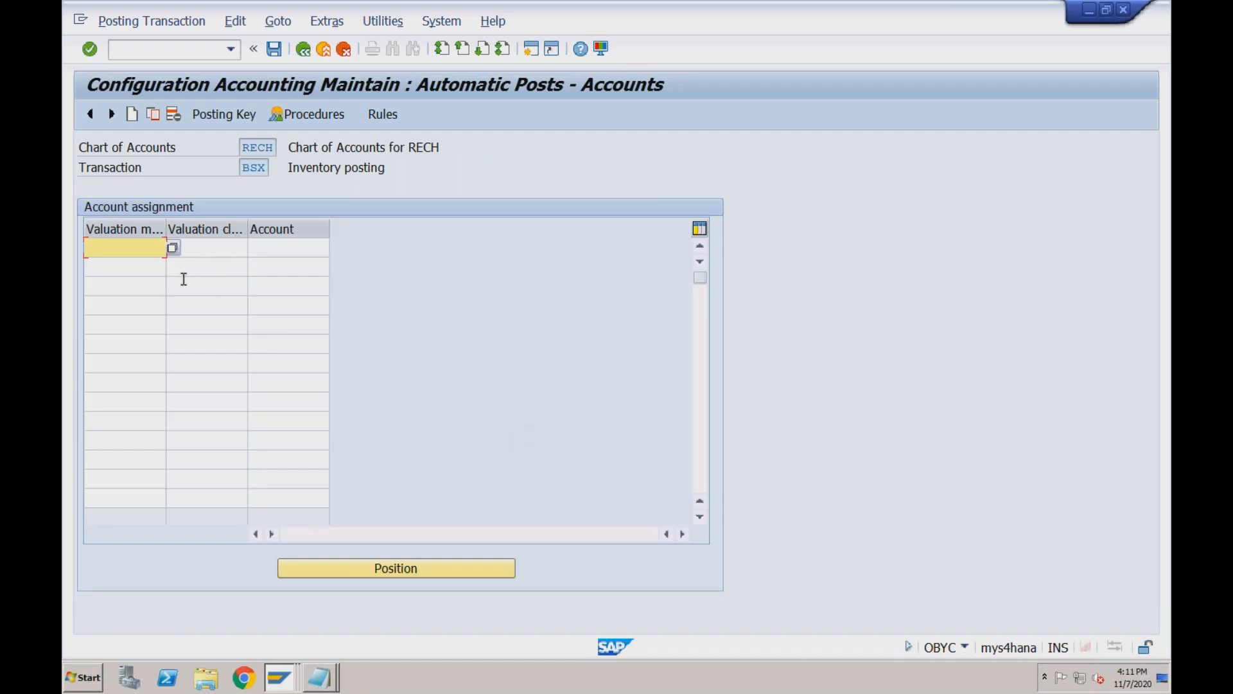
pyautogui.click(380, 114)
pyautogui.click(248, 249)
pyautogui.click(247, 268)
pyautogui.click(274, 50)
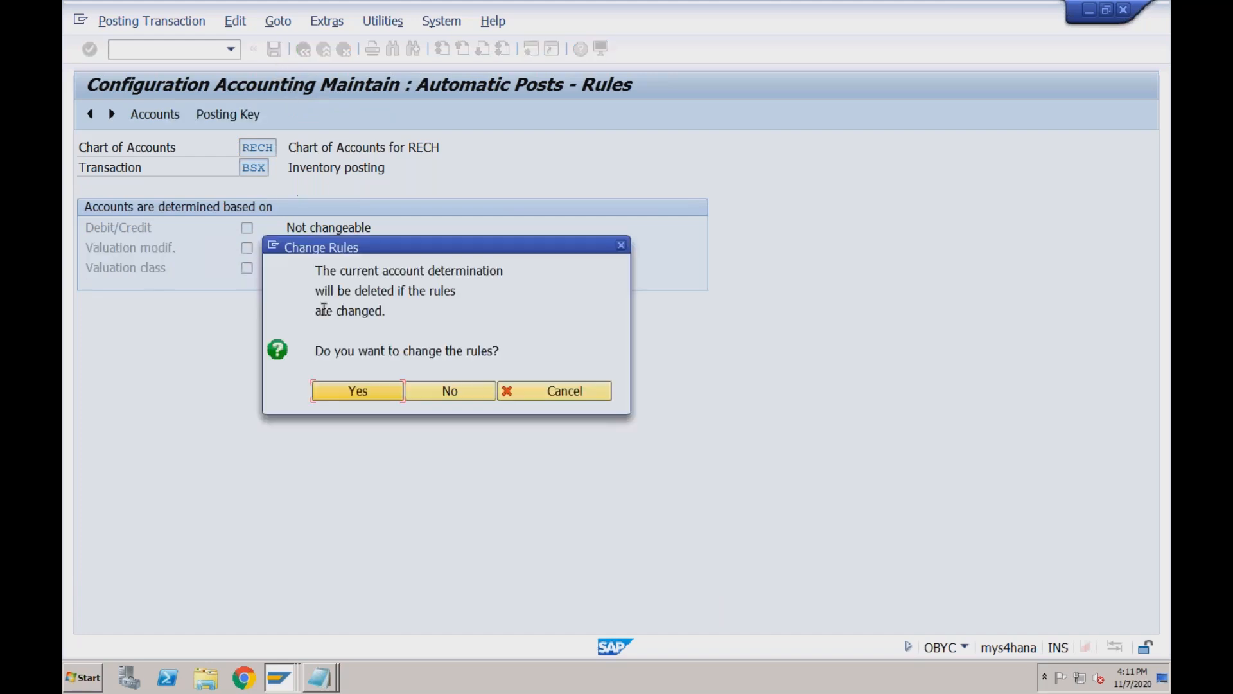
pyautogui.click(328, 388)
pyautogui.click(417, 310)
# Assign G/L account 2002 Stock Account to BSX and save it under the customizing request.
pyautogui.click(172, 248)
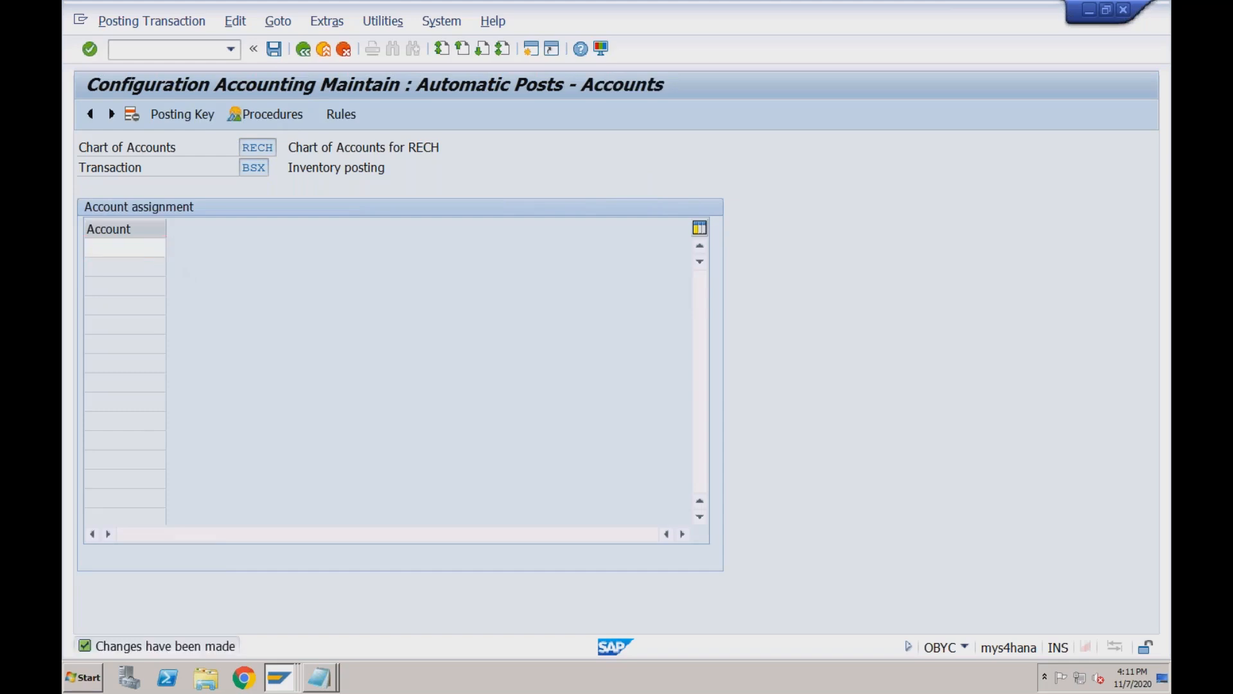
pyautogui.press('Return')
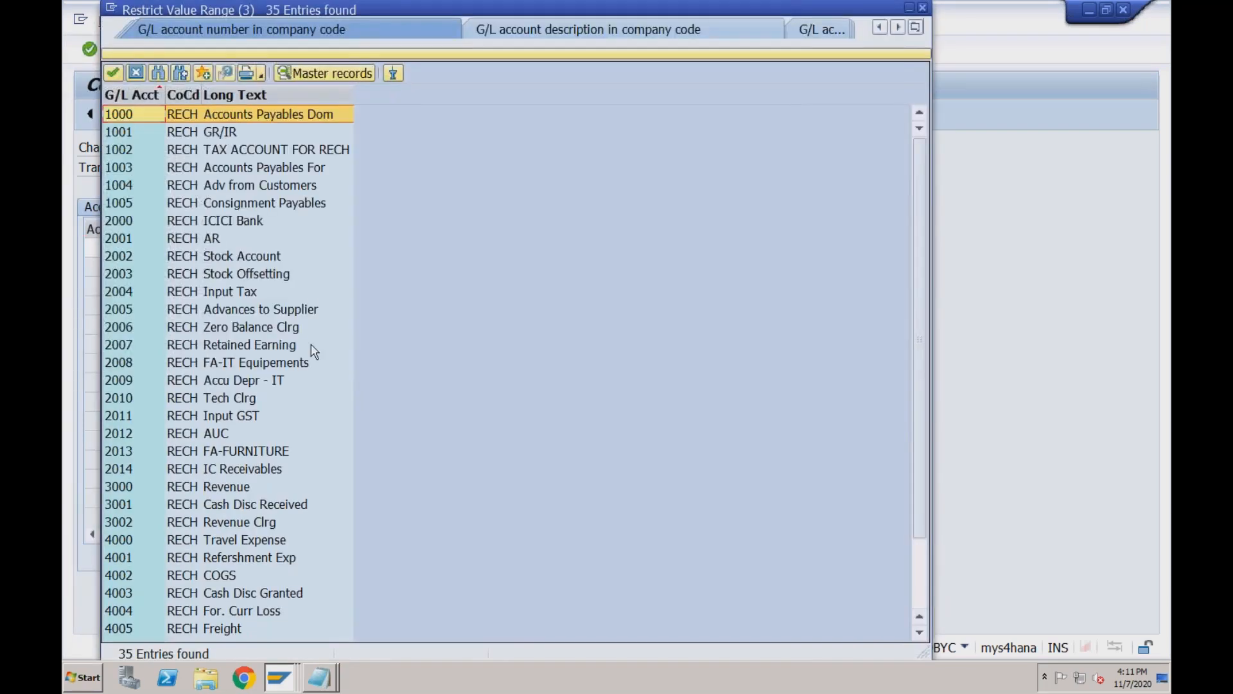
pyautogui.click(244, 257)
pyautogui.doubleClick(245, 257)
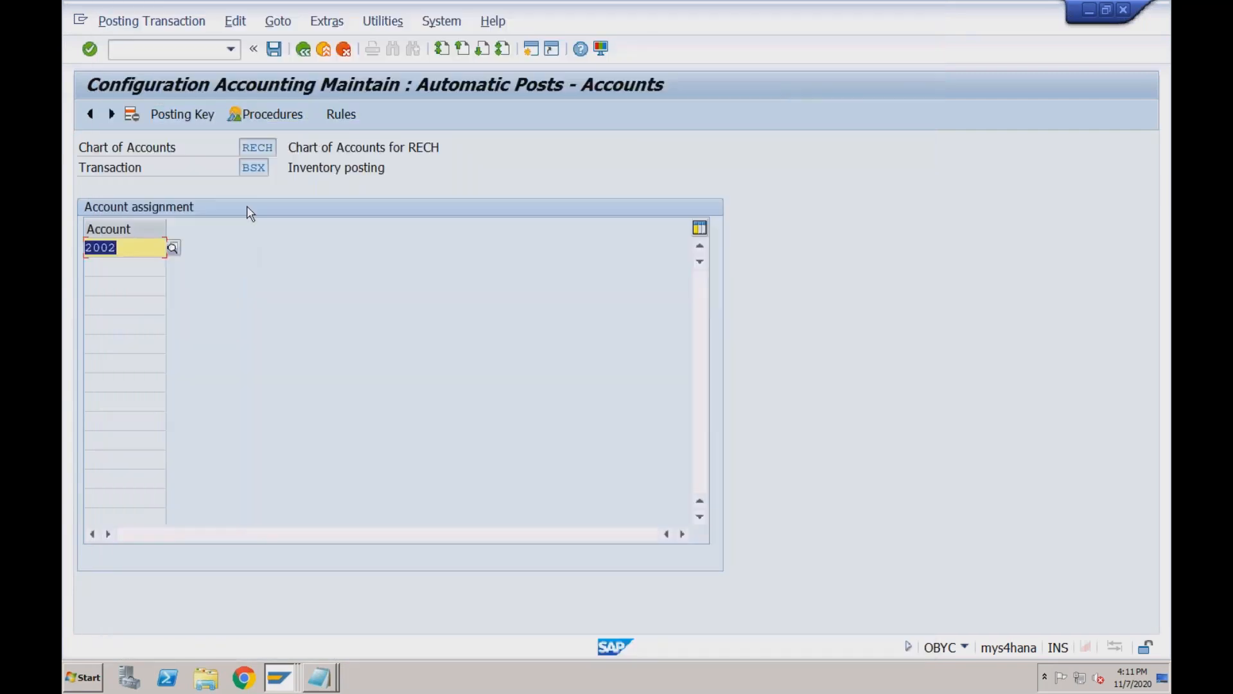
pyautogui.click(275, 50)
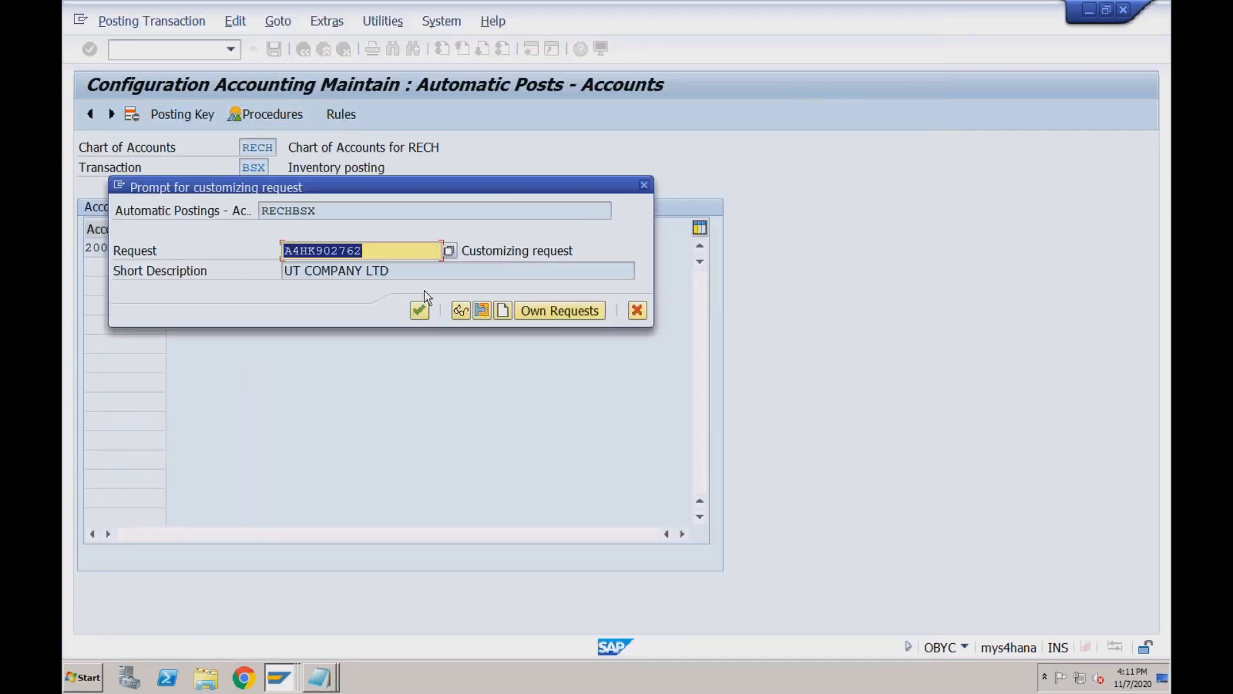
pyautogui.click(421, 310)
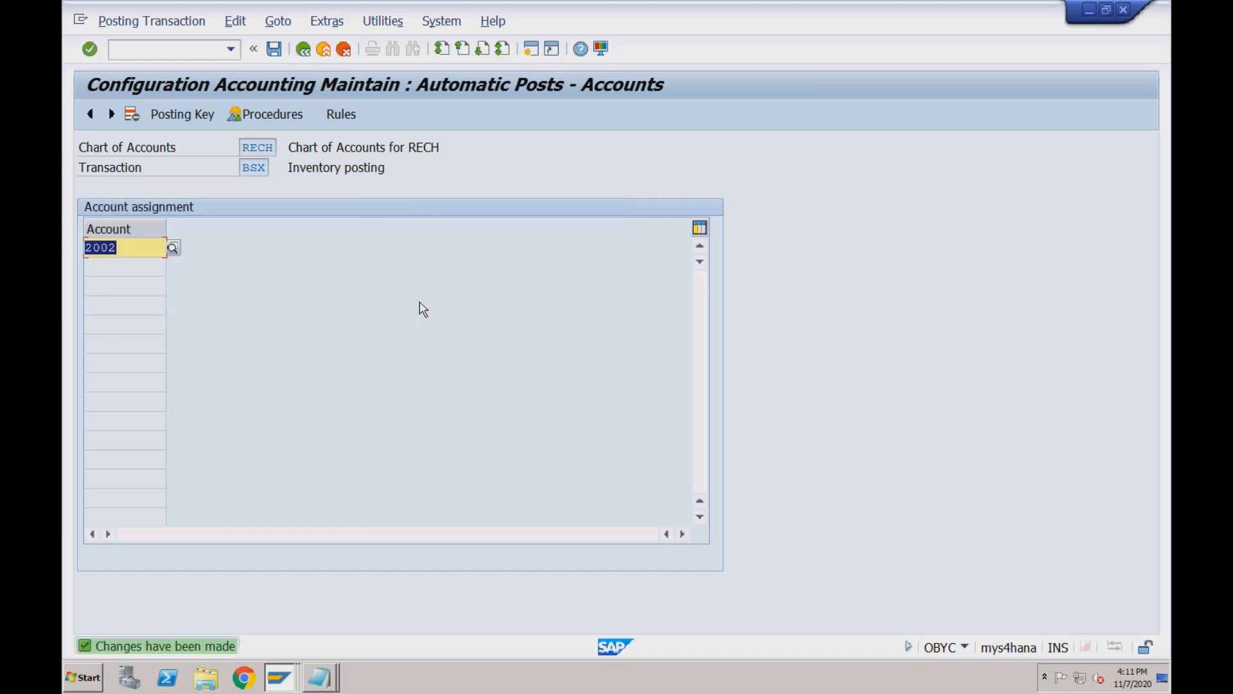
pyautogui.click(303, 51)
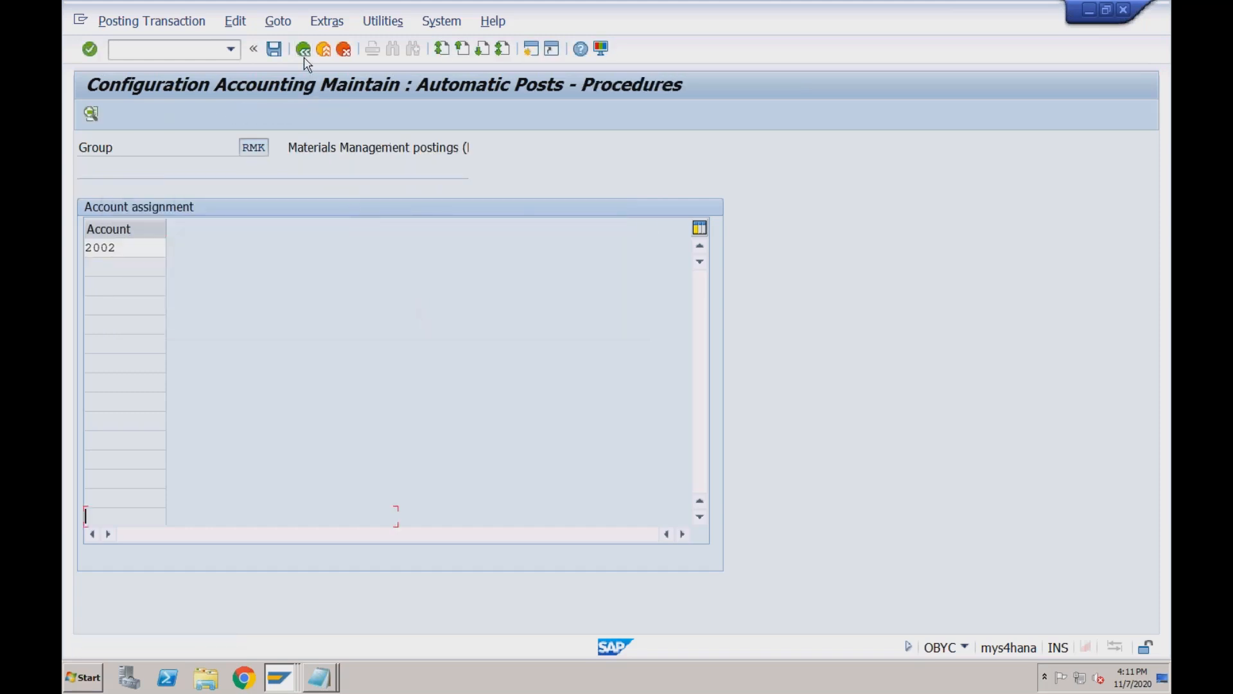
# Return to Easy Access and switch to the consignment issue delivery window, clearing the error message.
pyautogui.click(304, 55)
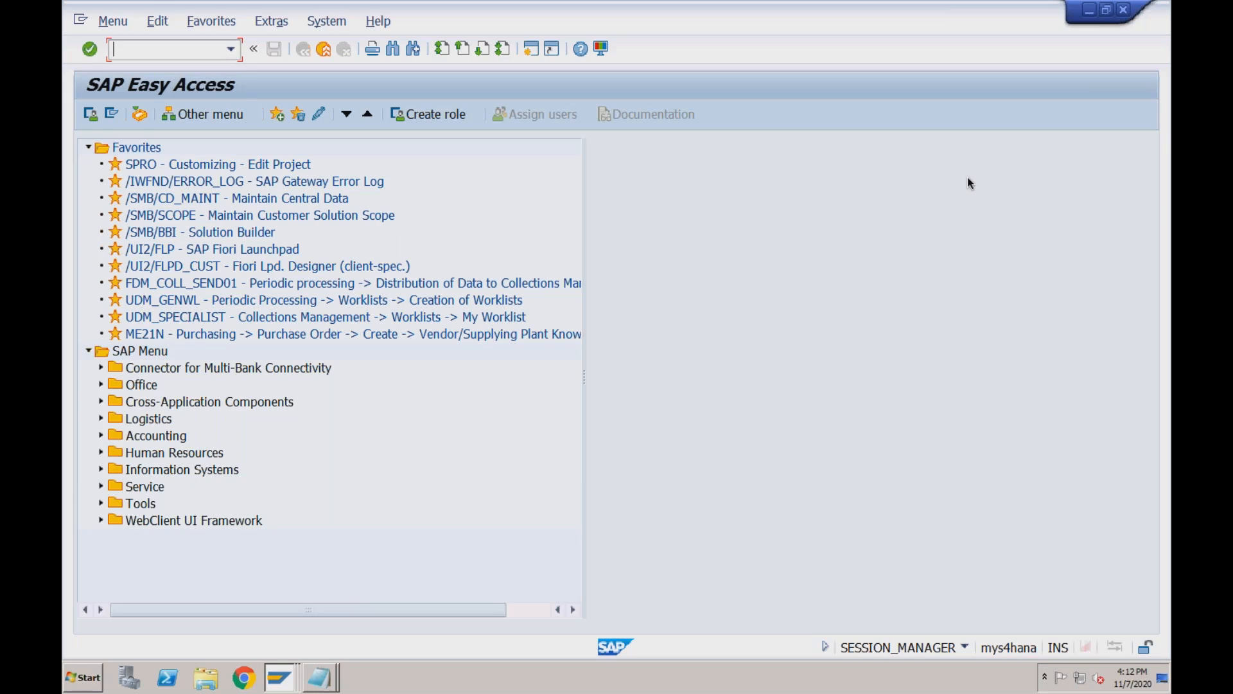
pyautogui.click(279, 689)
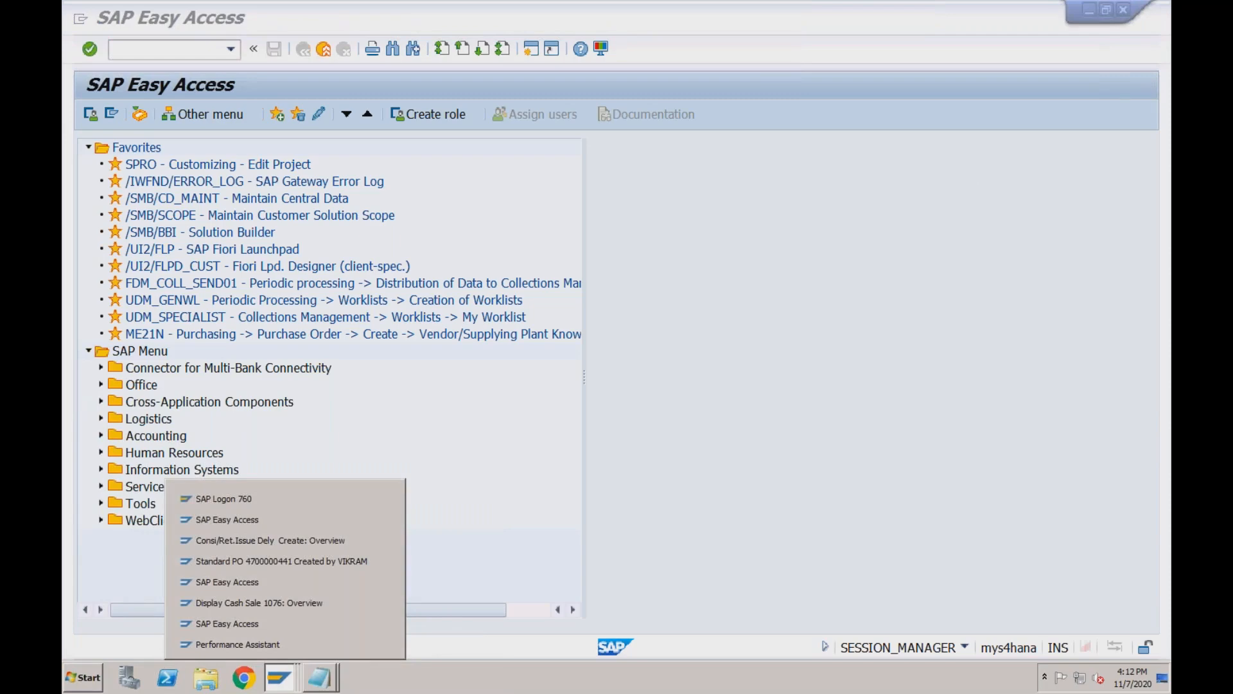
pyautogui.click(276, 539)
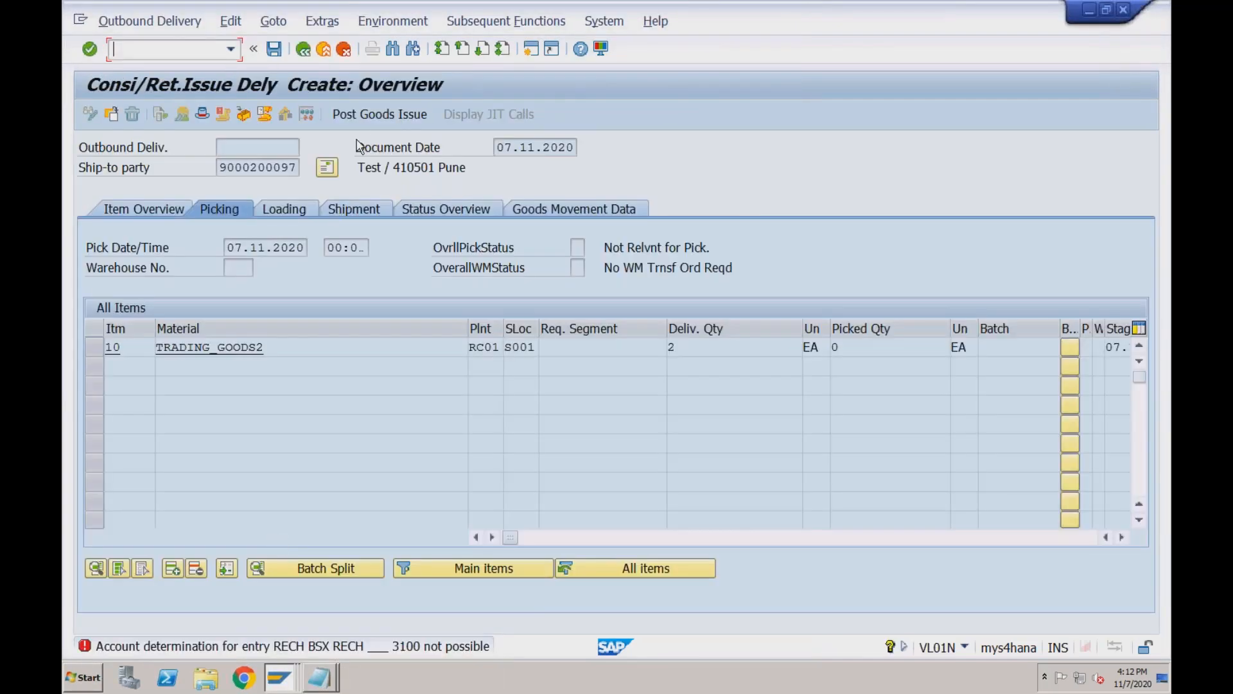
pyautogui.click(367, 125)
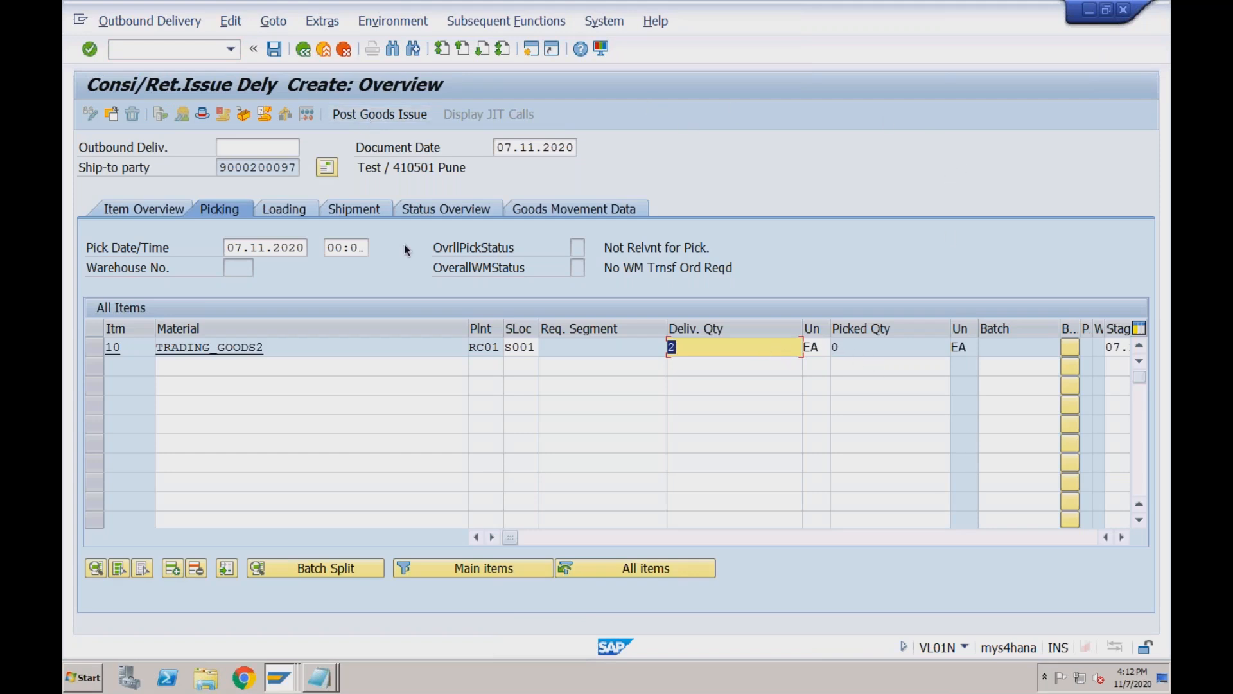
# Review the item overview and picking details, then post goods issue for delivery 210000001.
pyautogui.click(175, 214)
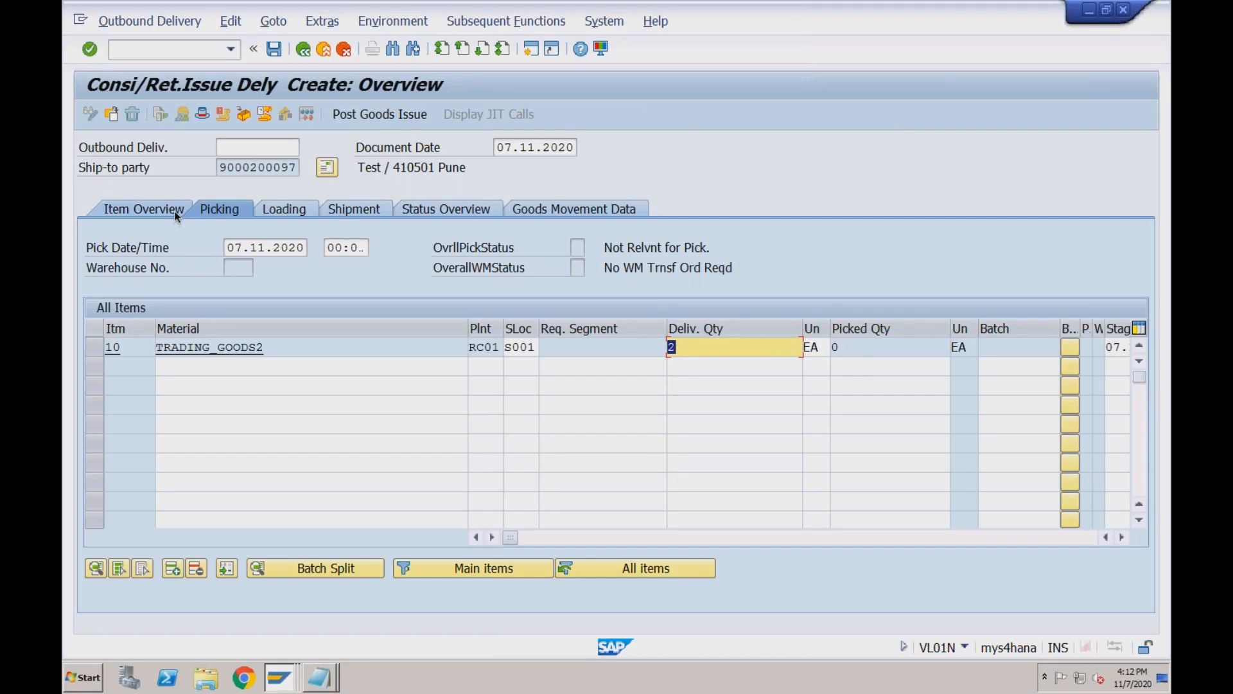
pyautogui.click(213, 212)
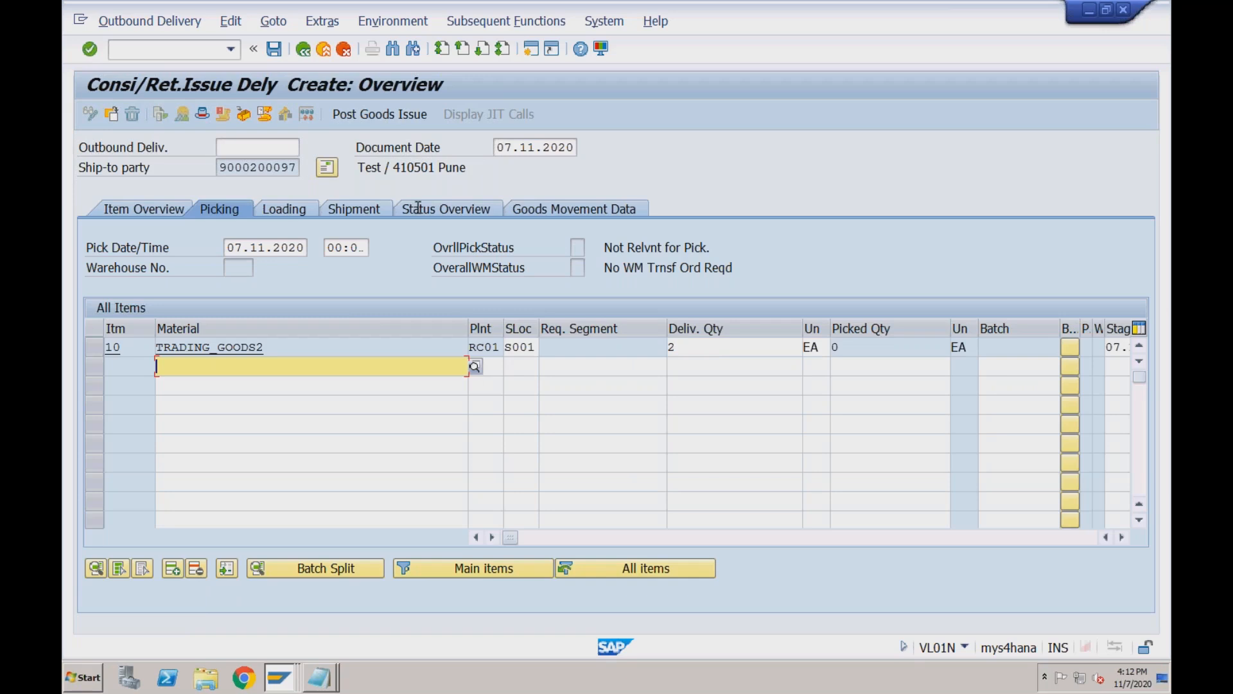
pyautogui.click(373, 115)
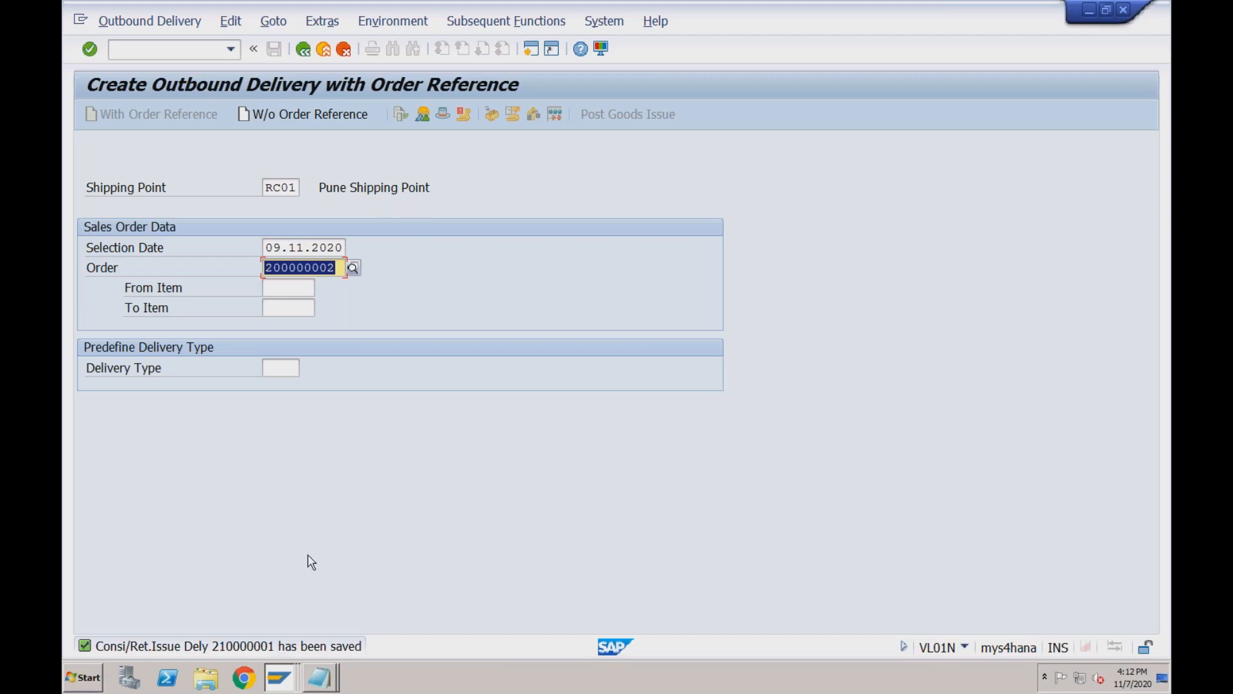
# Display sales order 200000002 with /nVA03 and open its document flow.
pyautogui.click(204, 51)
pyautogui.write('/')
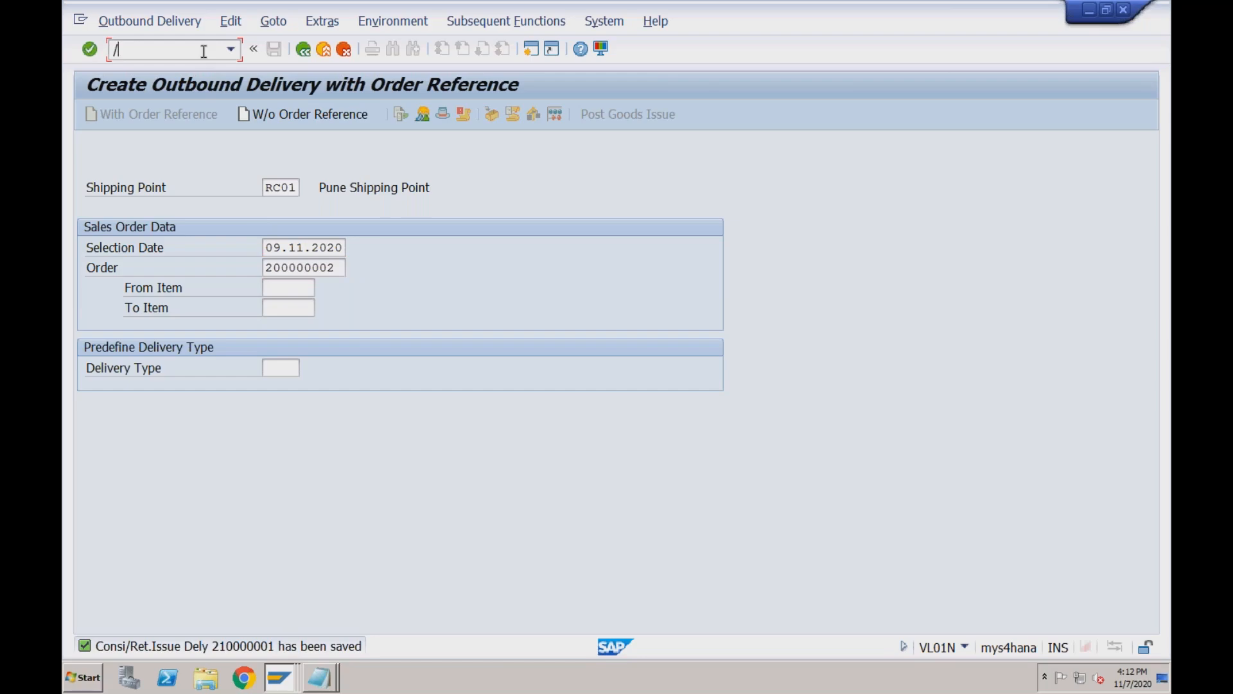
pyautogui.write('nva03')
pyautogui.press('Return')
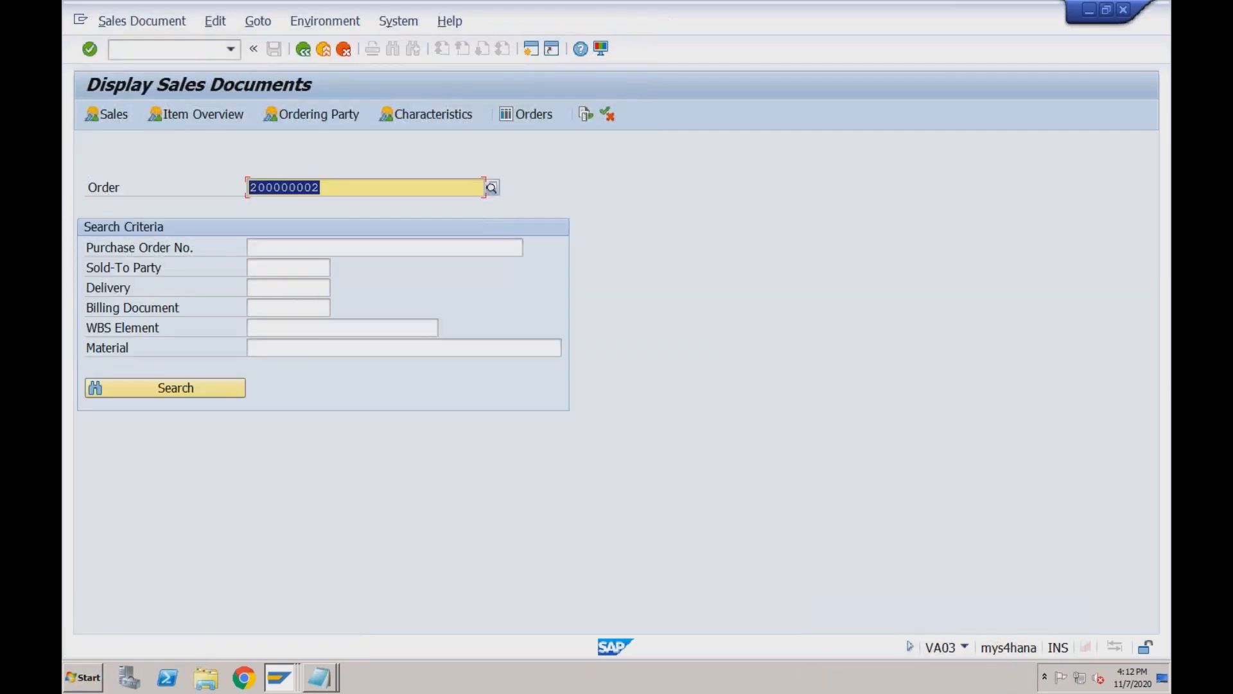
pyautogui.click(585, 114)
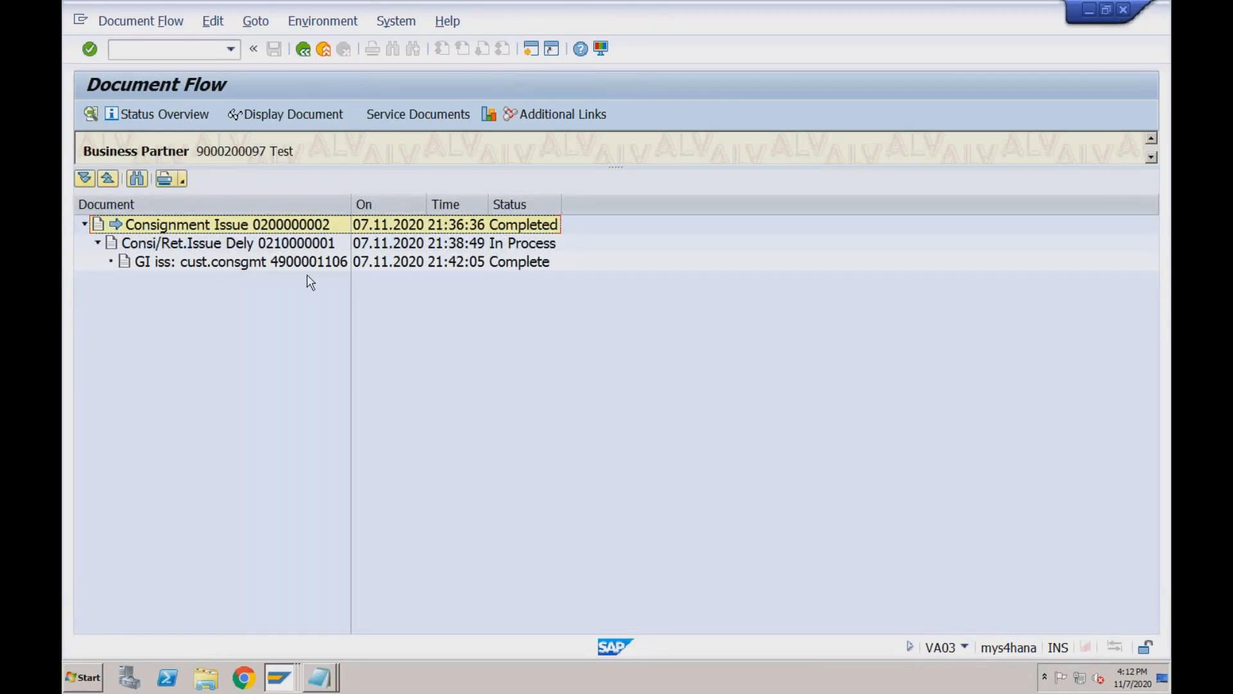
pyautogui.click(239, 267)
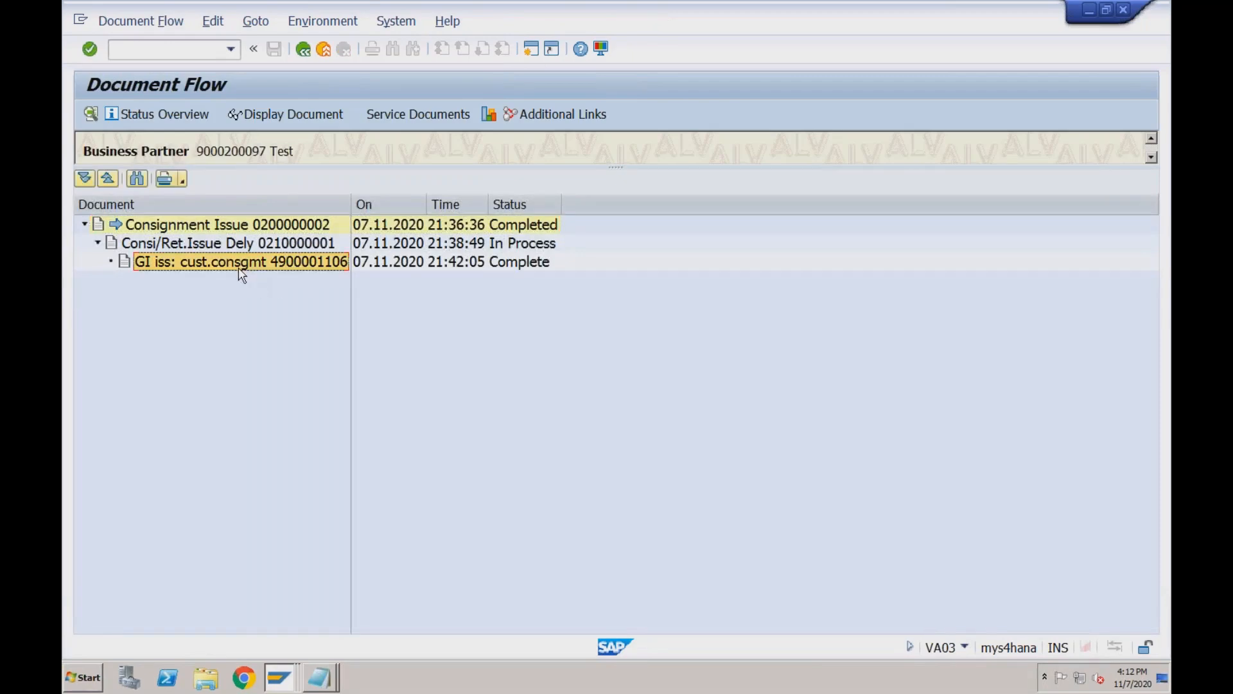
pyautogui.click(293, 114)
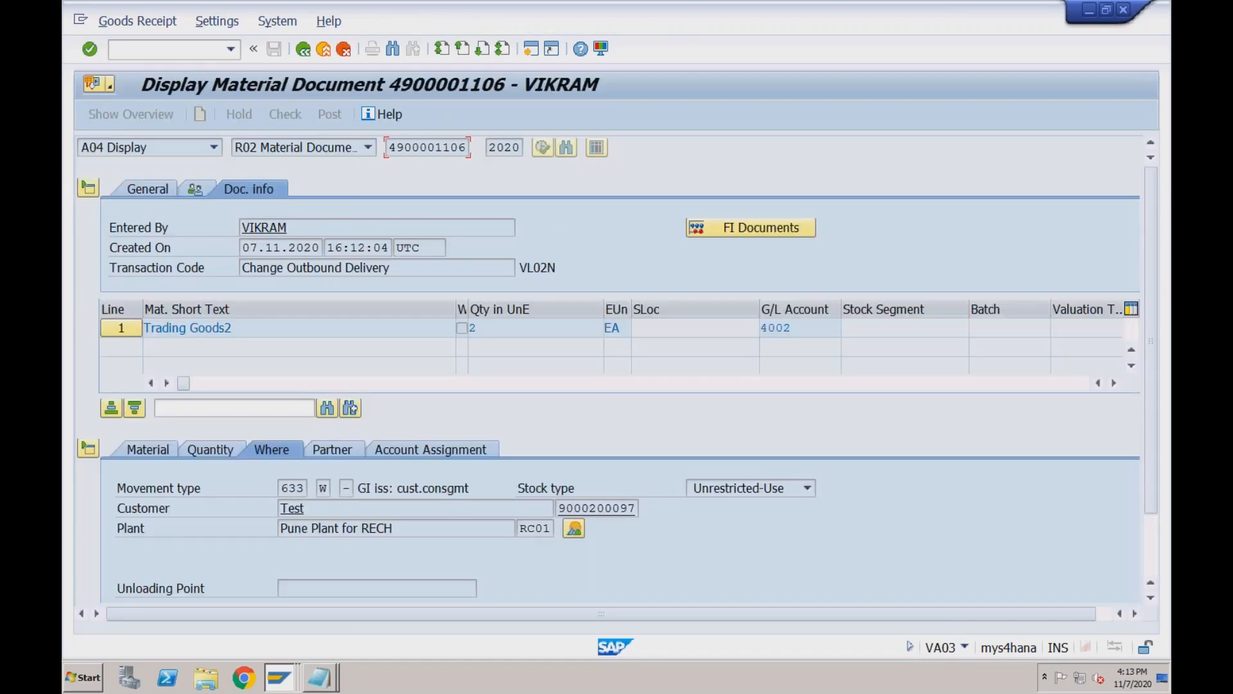
pyautogui.click(700, 229)
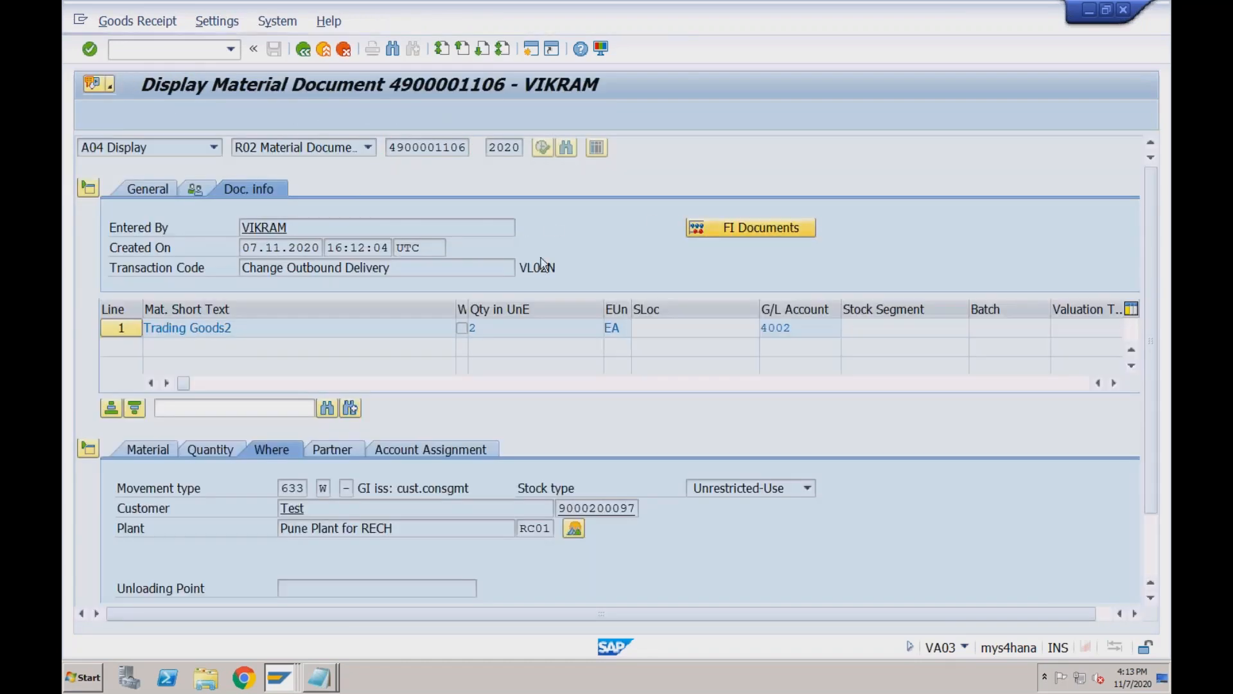
pyautogui.click(262, 228)
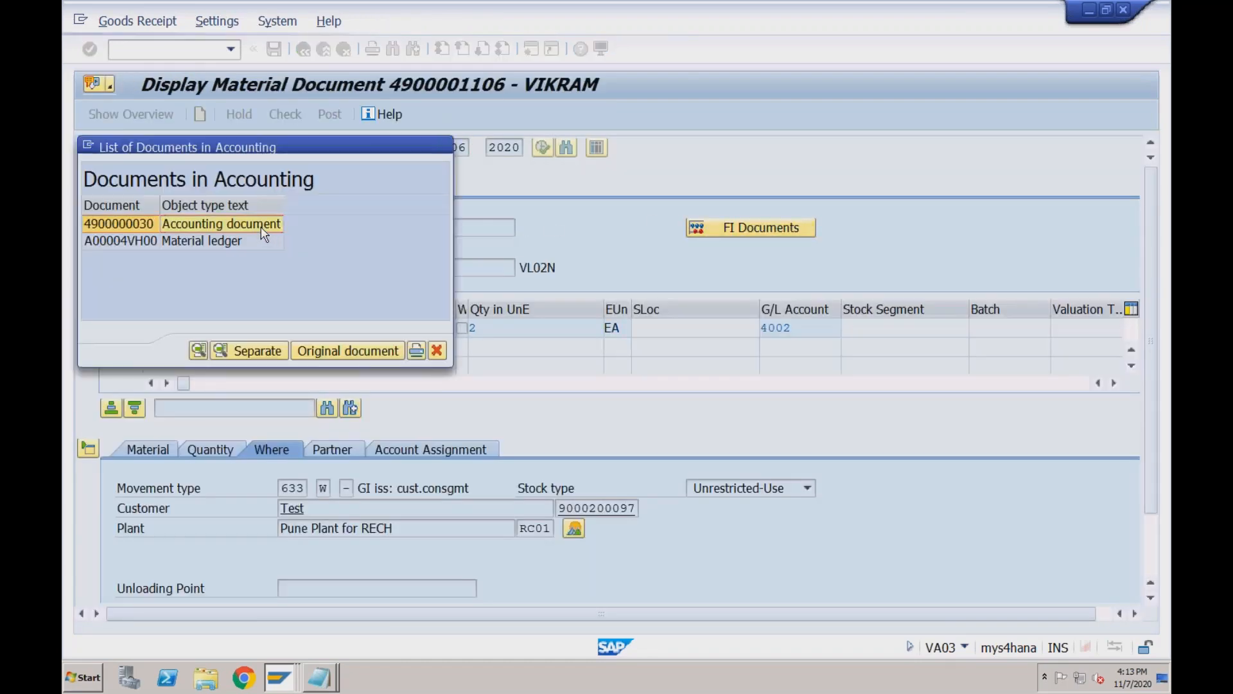
pyautogui.doubleClick(262, 230)
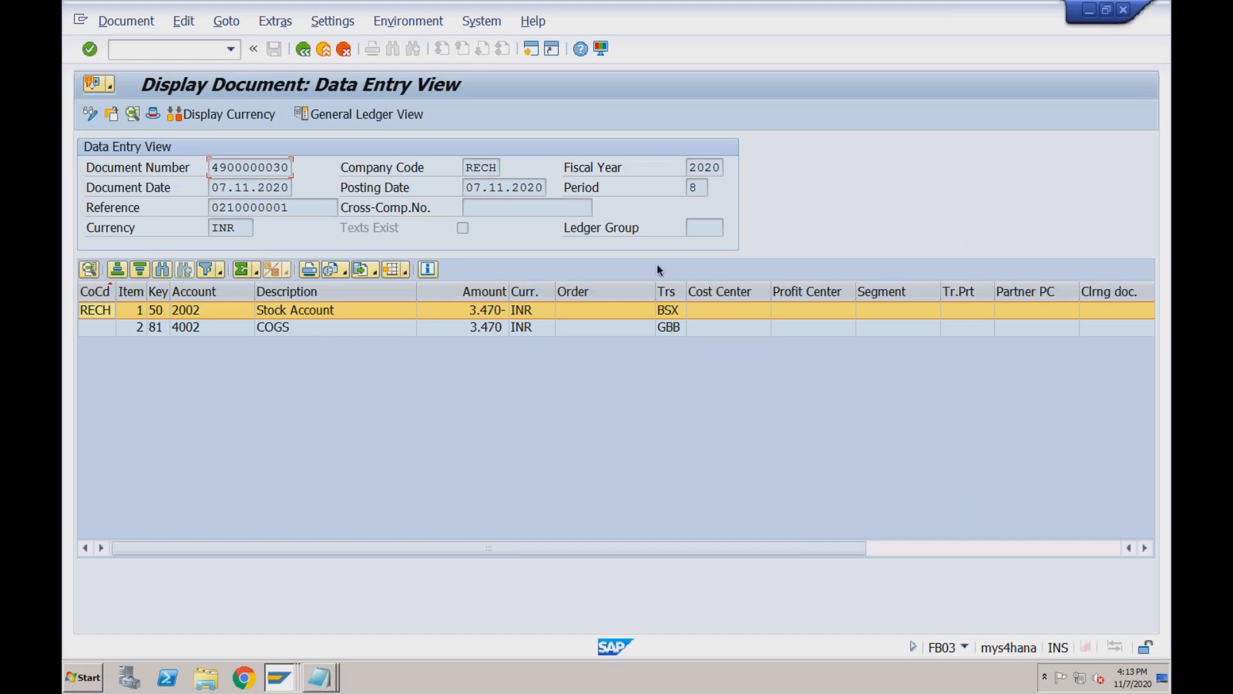
pyautogui.click(438, 313)
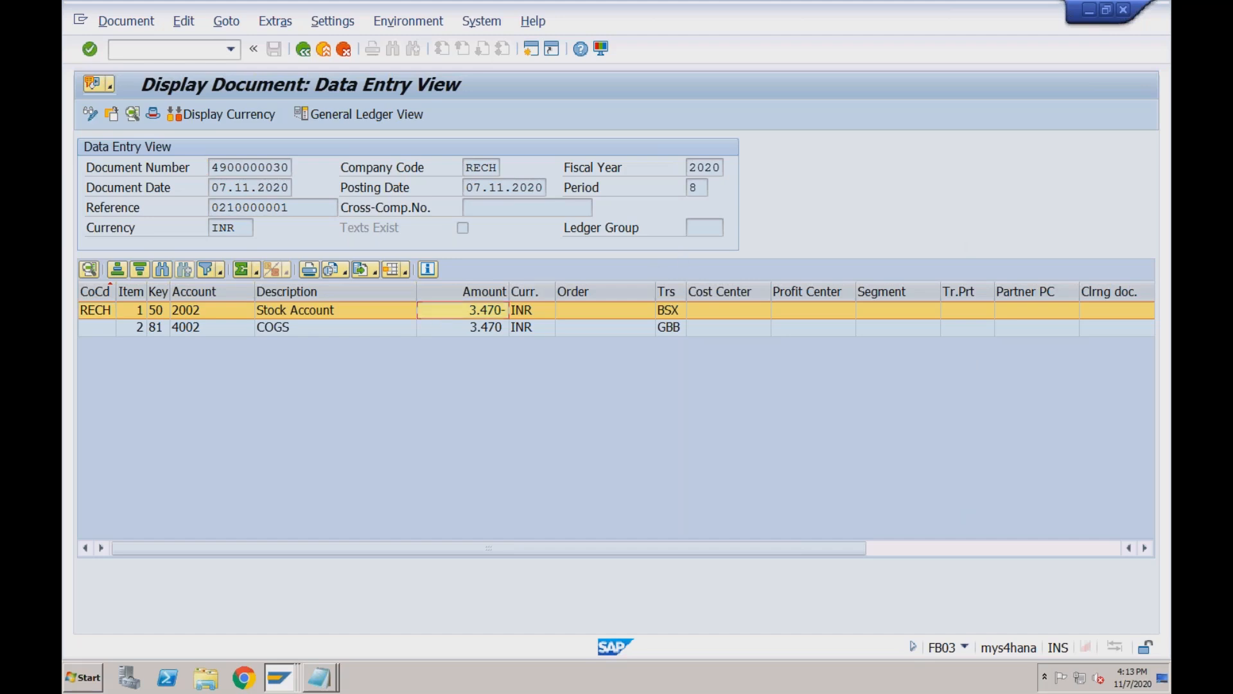
pyautogui.press('super+Tab')
pyautogui.press('super+Tab')
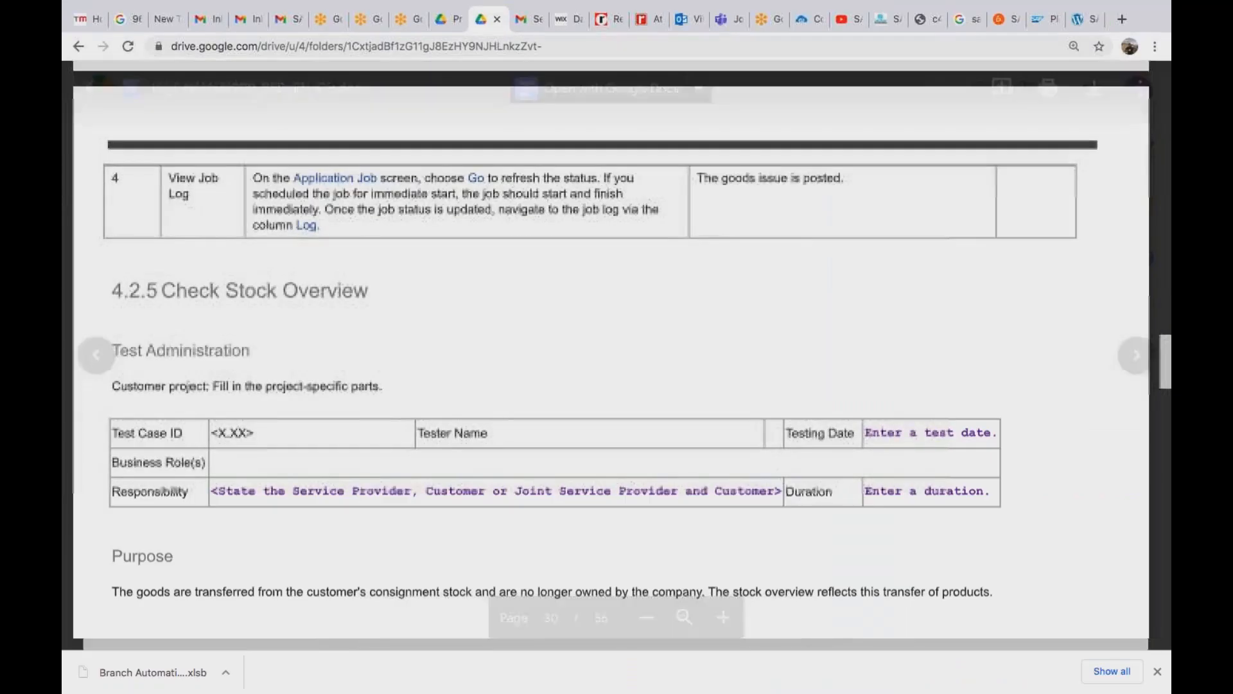
# Scroll the guide to section 4.2.6 Create Customer Invoice on page 31, then return to SAP.
pyautogui.scroll(-9, 610, 353)
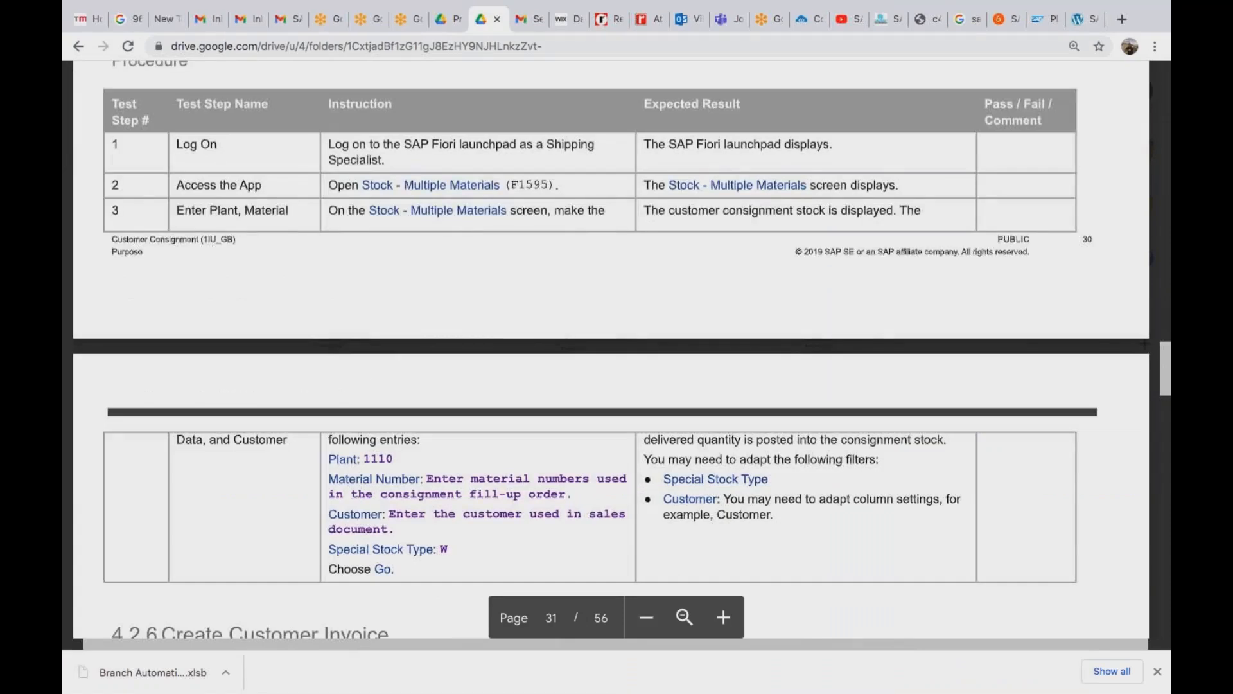
pyautogui.scroll(-8, 611, 354)
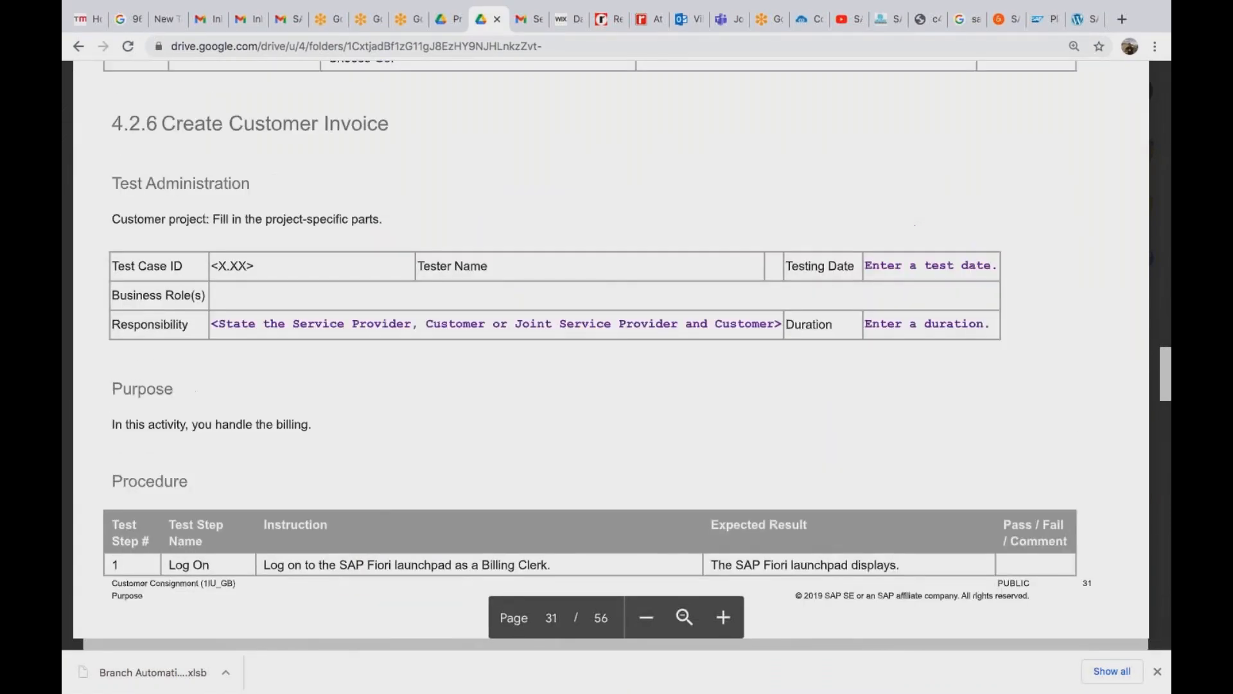
pyautogui.press('super+Tab')
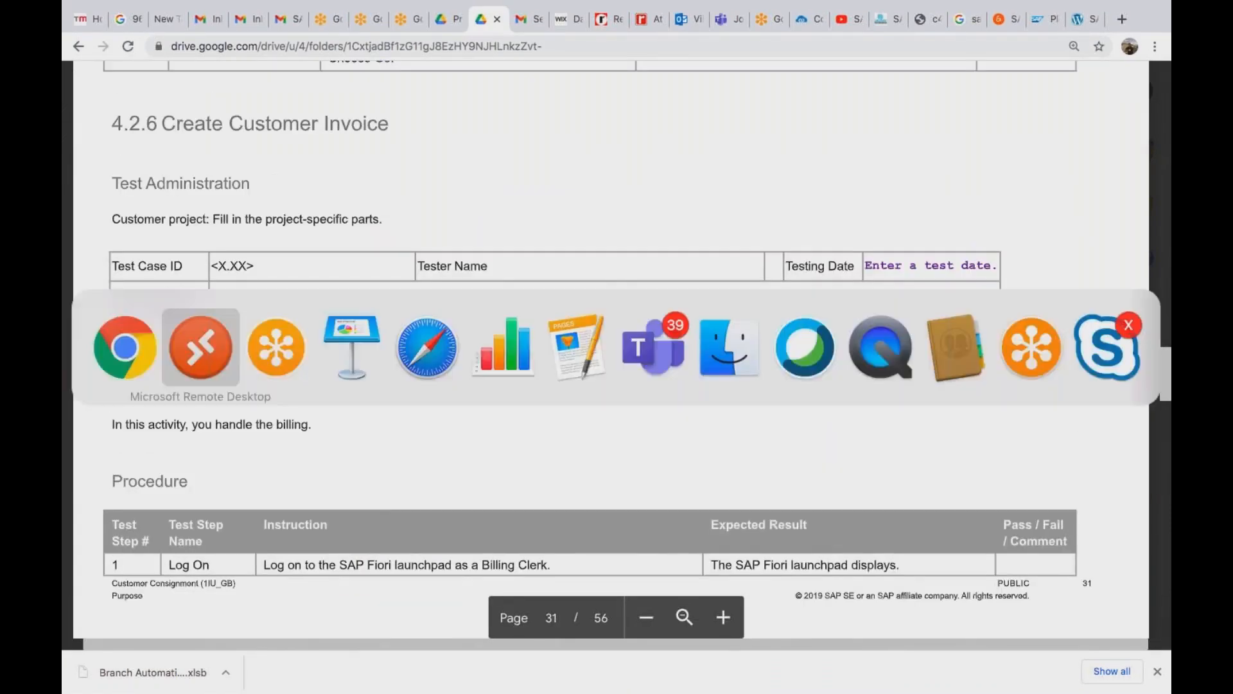
# Run the stock report (/nMB51) for TRADING_GOODS2 at plant RC01 and check the 8 EA customer consignment stock.
pyautogui.write('/n')
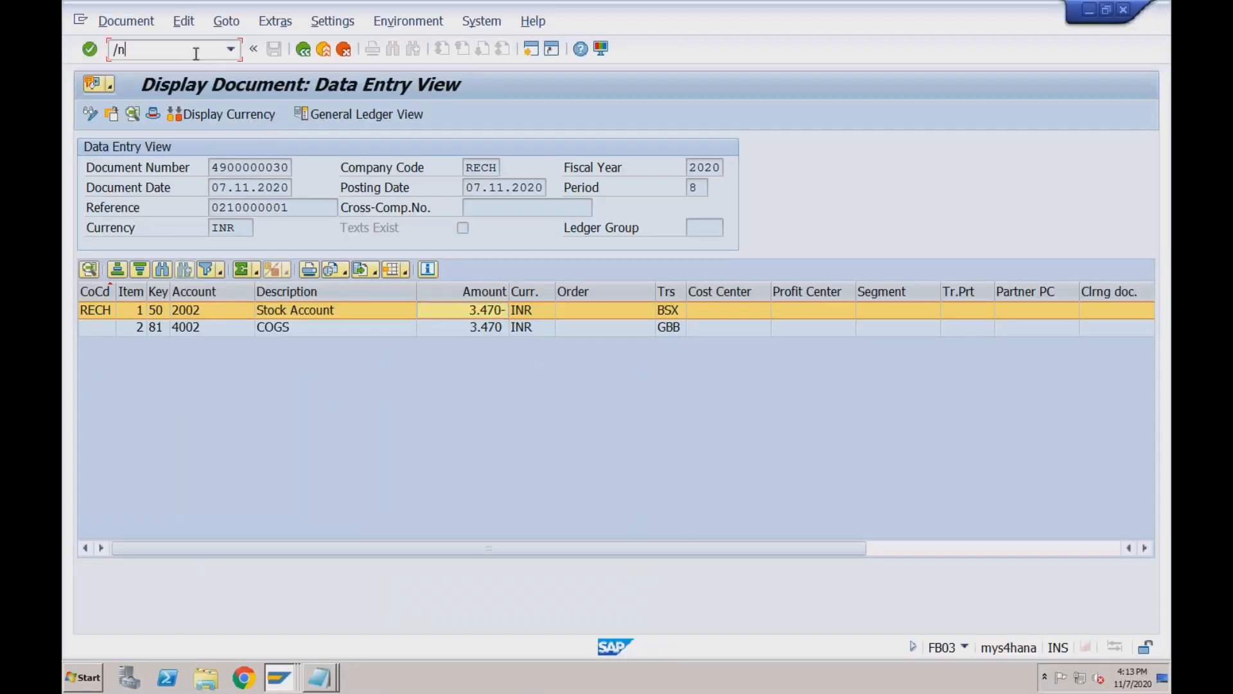
pyautogui.write('mb51')
pyautogui.press('Return')
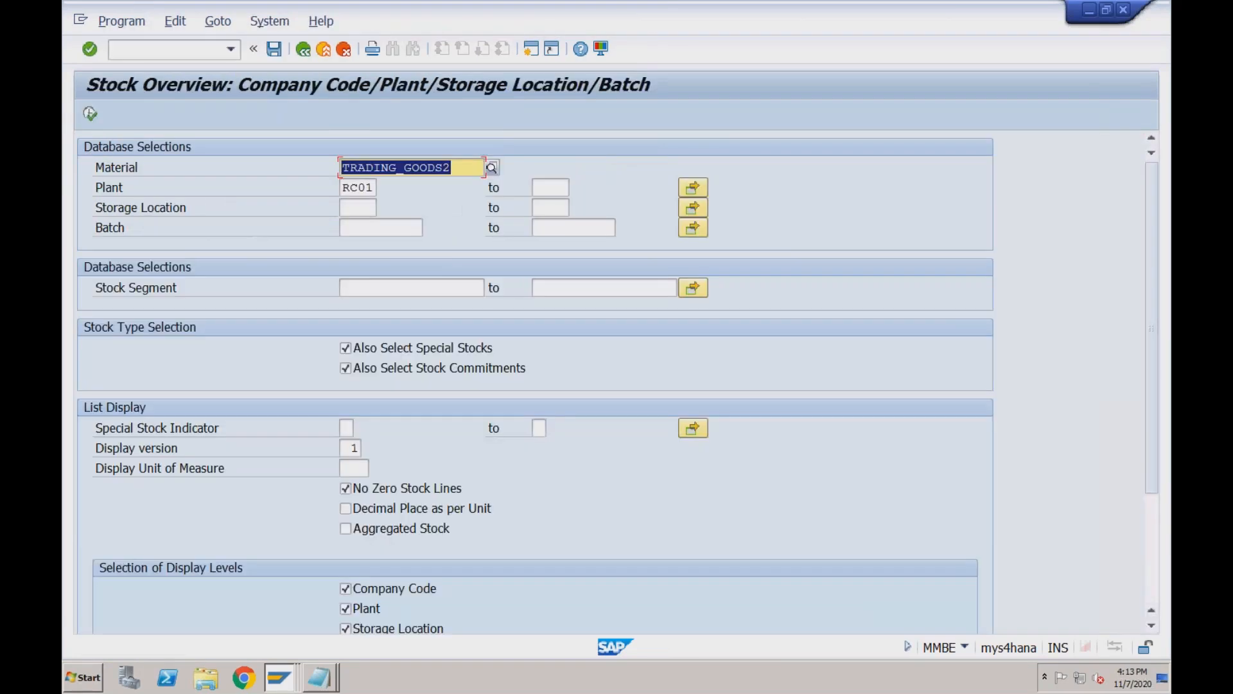
pyautogui.click(91, 115)
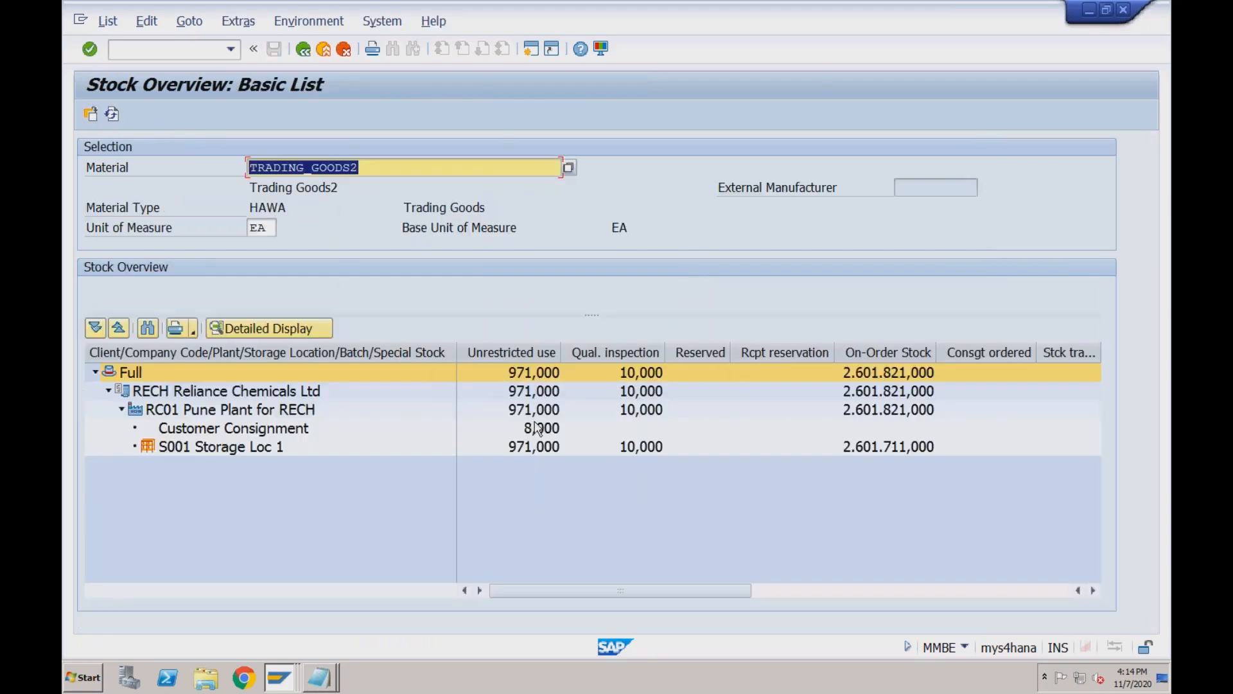
pyautogui.click(539, 429)
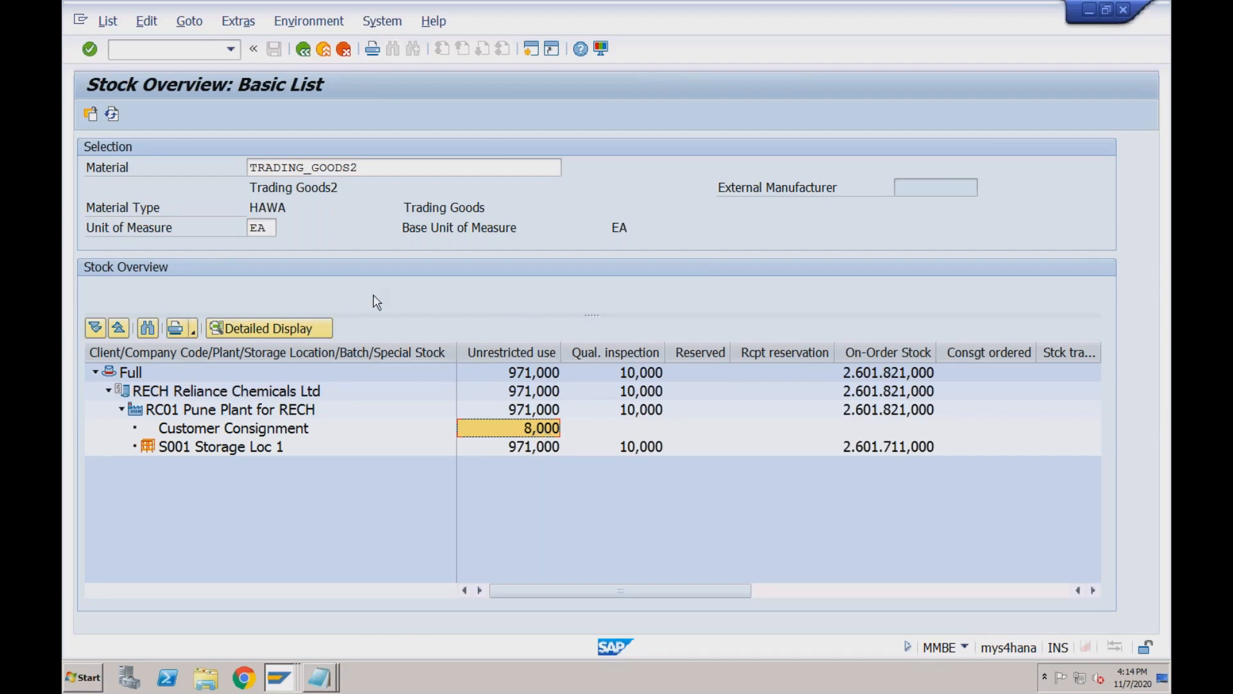
# Start an F2 invoice in /nVF01 for delivery 210000001, accepting the warning to reach the billing items.
pyautogui.click(191, 54)
pyautogui.write('/nvf01')
pyautogui.press('Return')
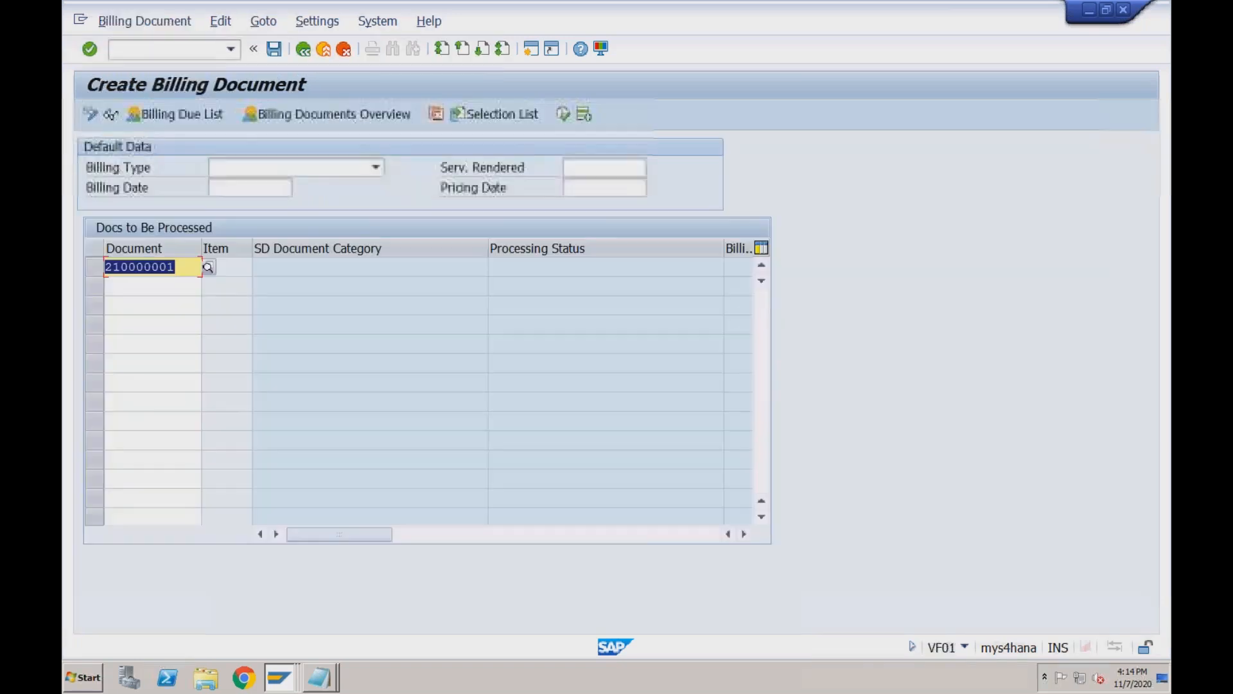
pyautogui.press('Return')
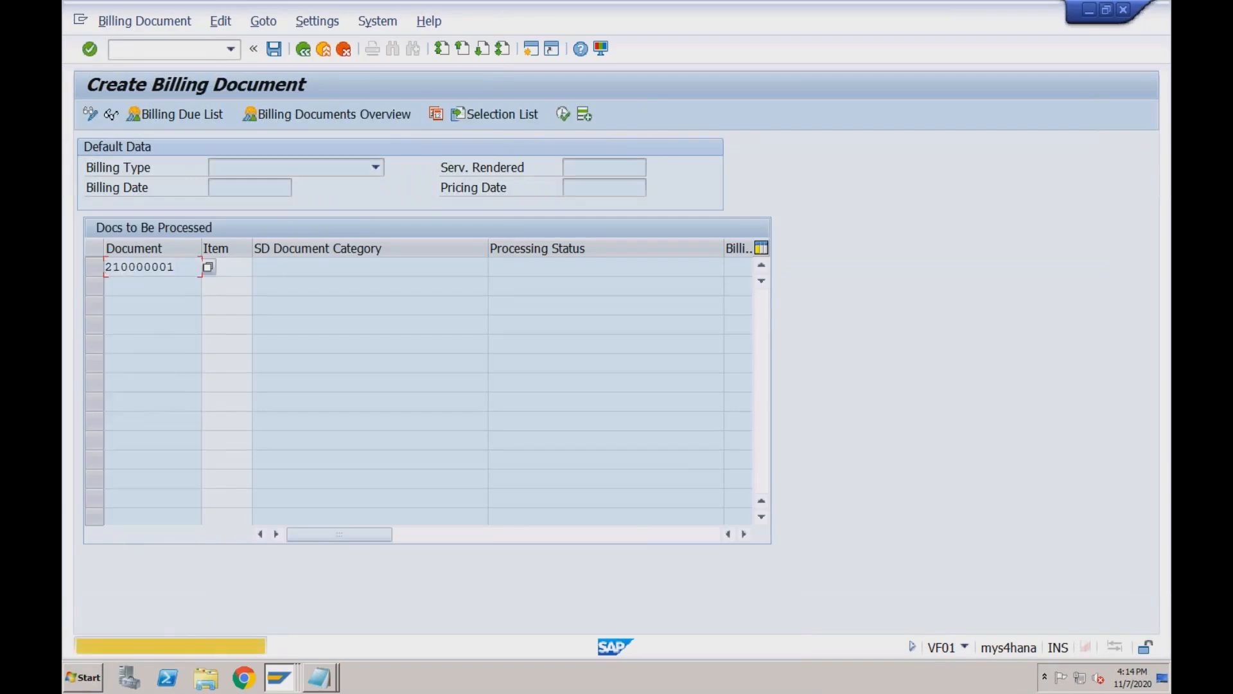
pyautogui.press('Return')
pyautogui.press('Return')
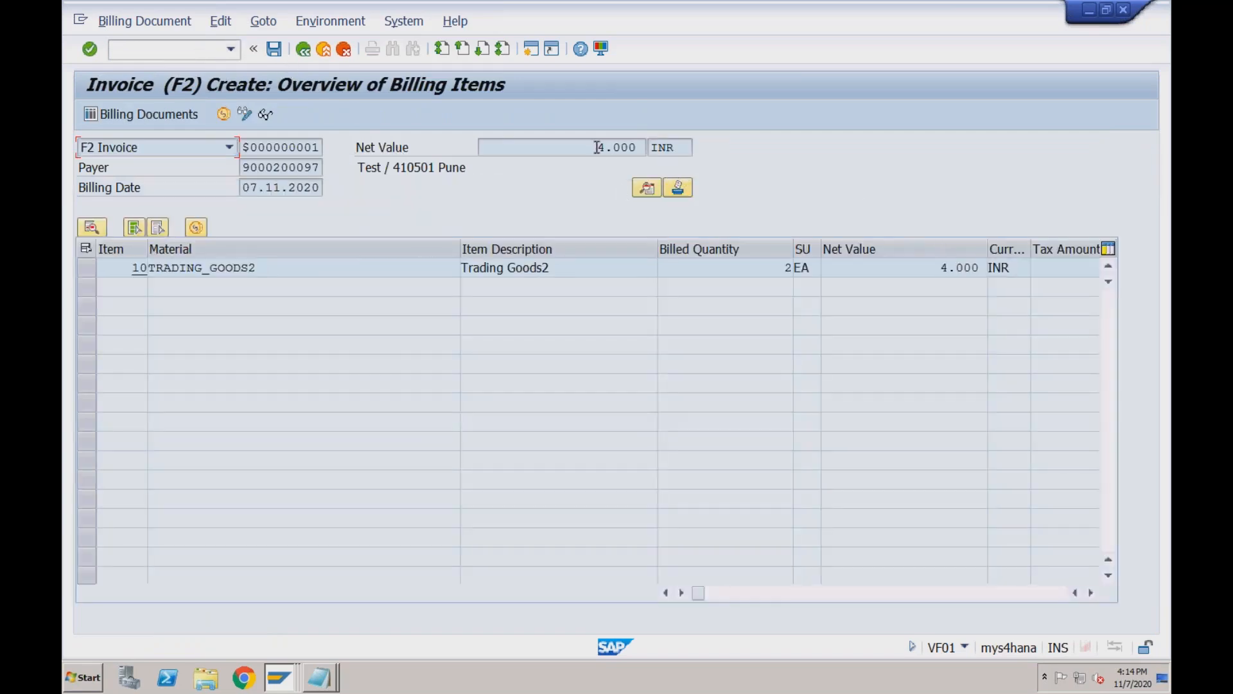
pyautogui.moveTo(596, 147); pyautogui.dragTo(644, 147)
pyautogui.click(597, 148)
pyautogui.moveTo(594, 147); pyautogui.dragTo(638, 149)
pyautogui.click(274, 50)
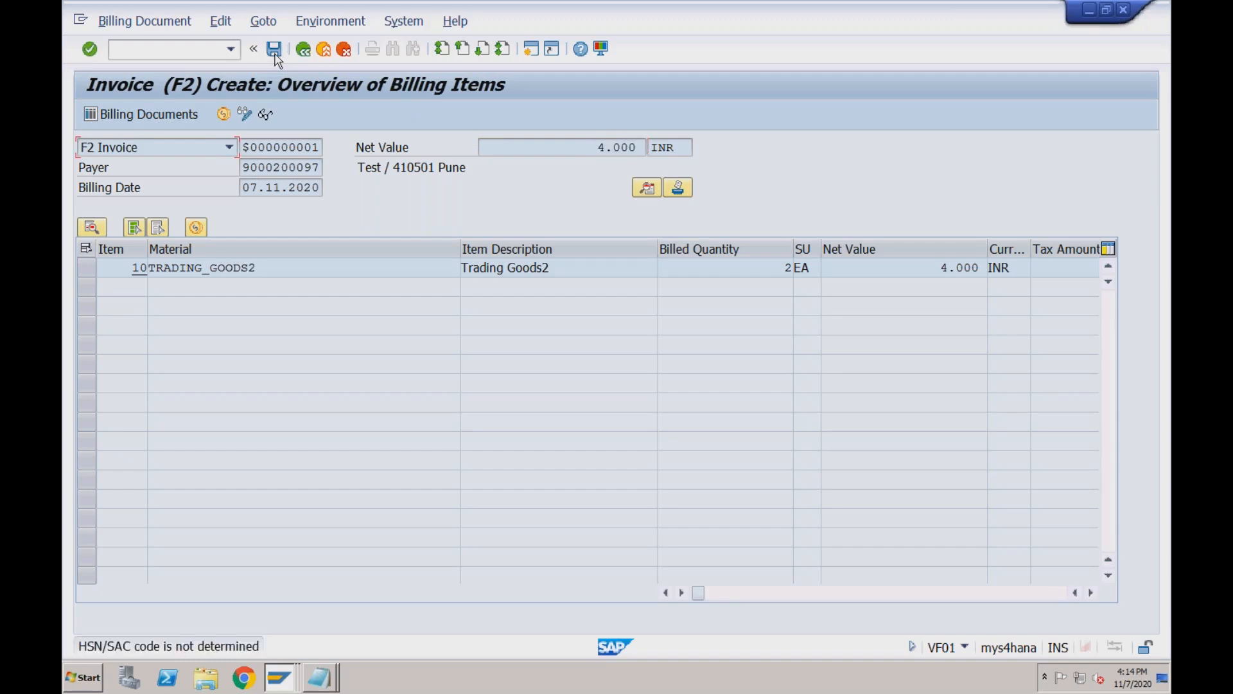
pyautogui.press('Return')
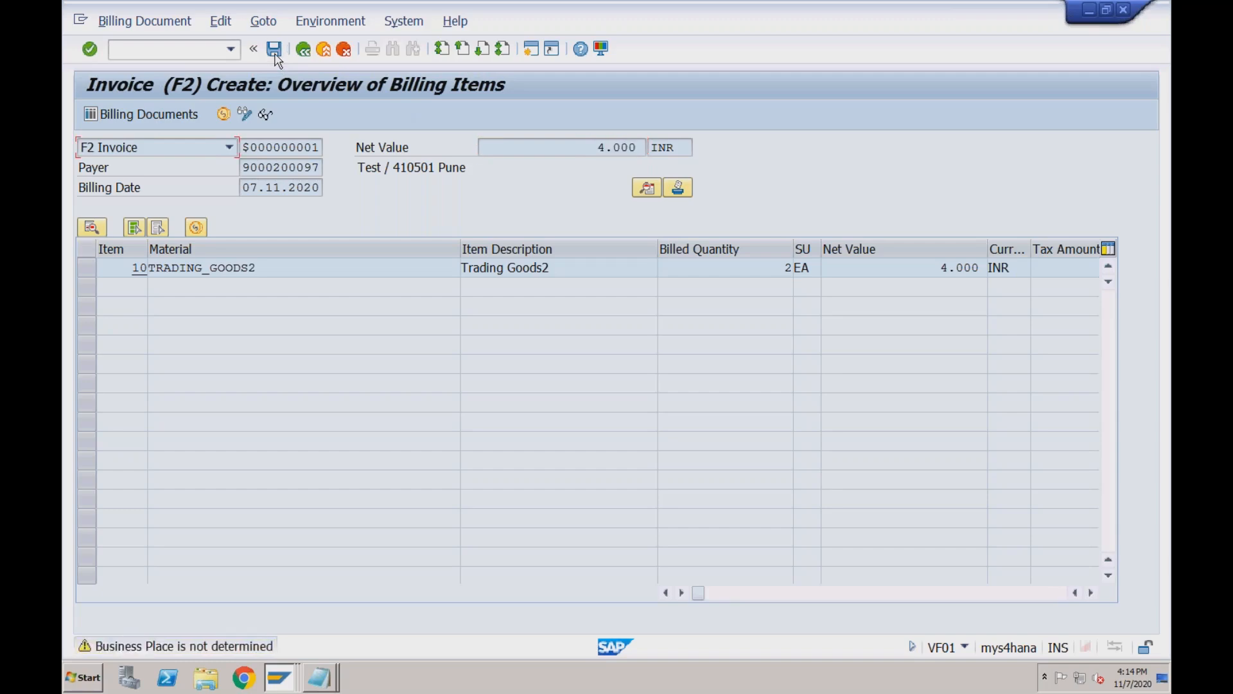
pyautogui.press('Return')
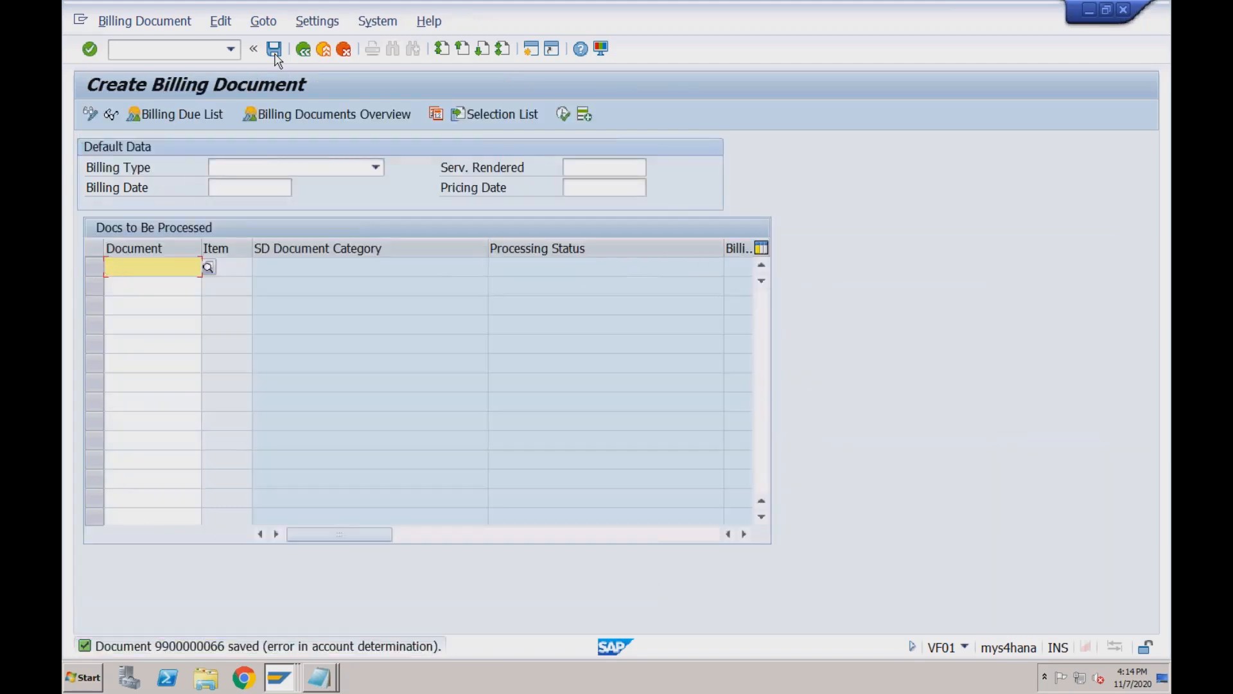
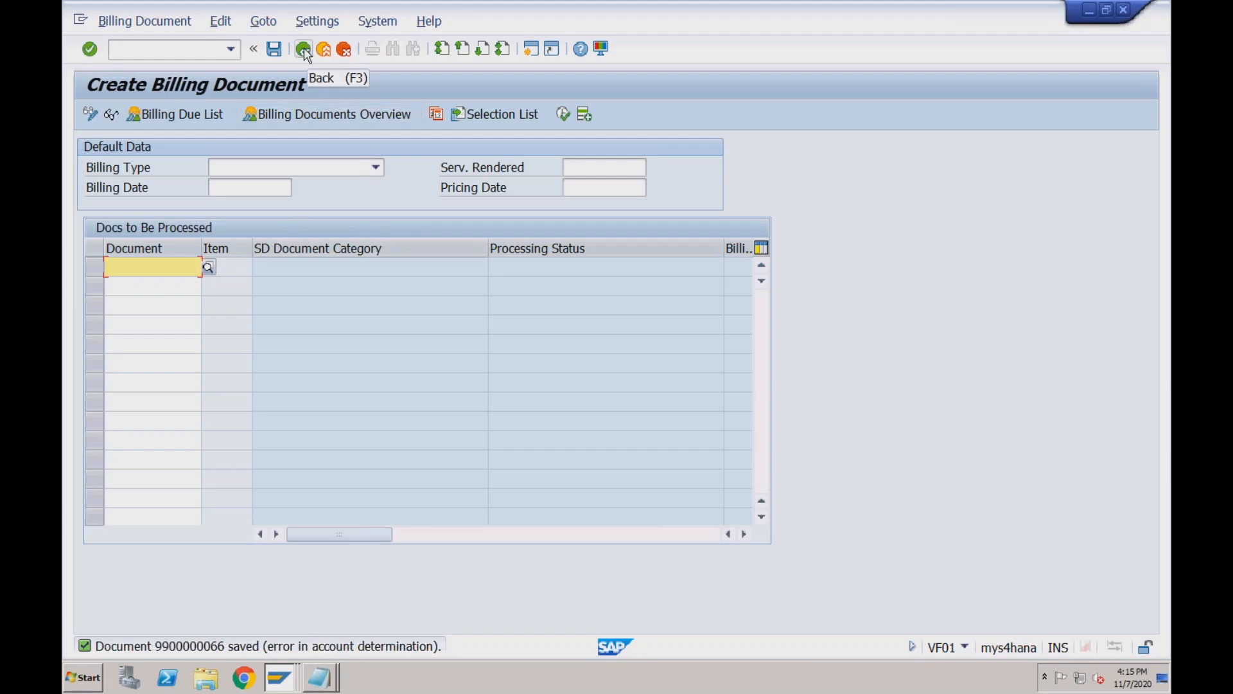
# Scroll through the setup guide in the browser to review the next procedure.
pyautogui.press('super+Tab')
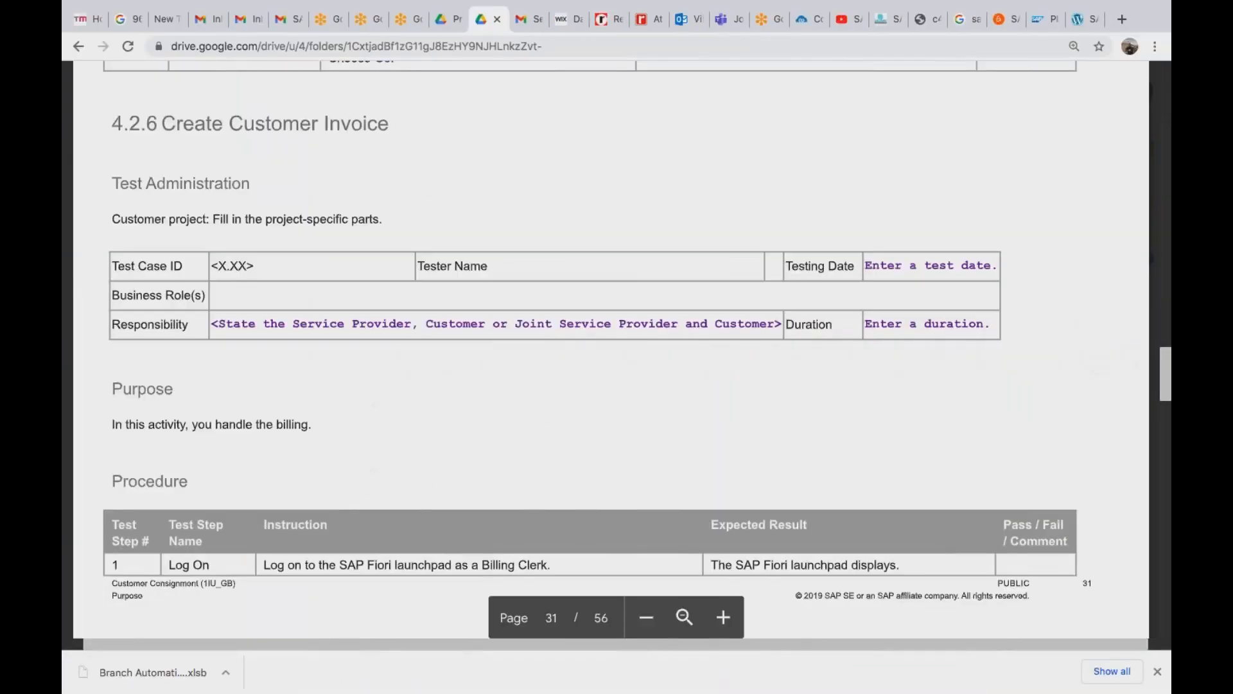
pyautogui.scroll(-8, 617, 347)
pyautogui.scroll(-8, 616, 347)
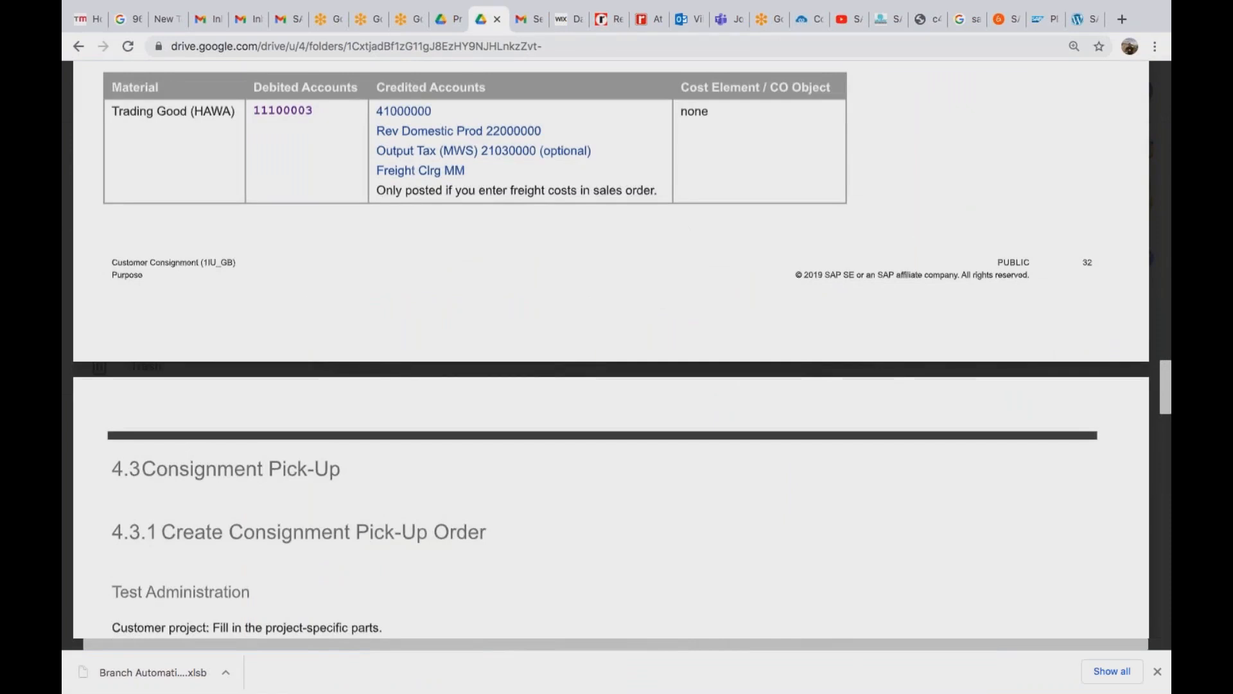
pyautogui.scroll(-8, 617, 347)
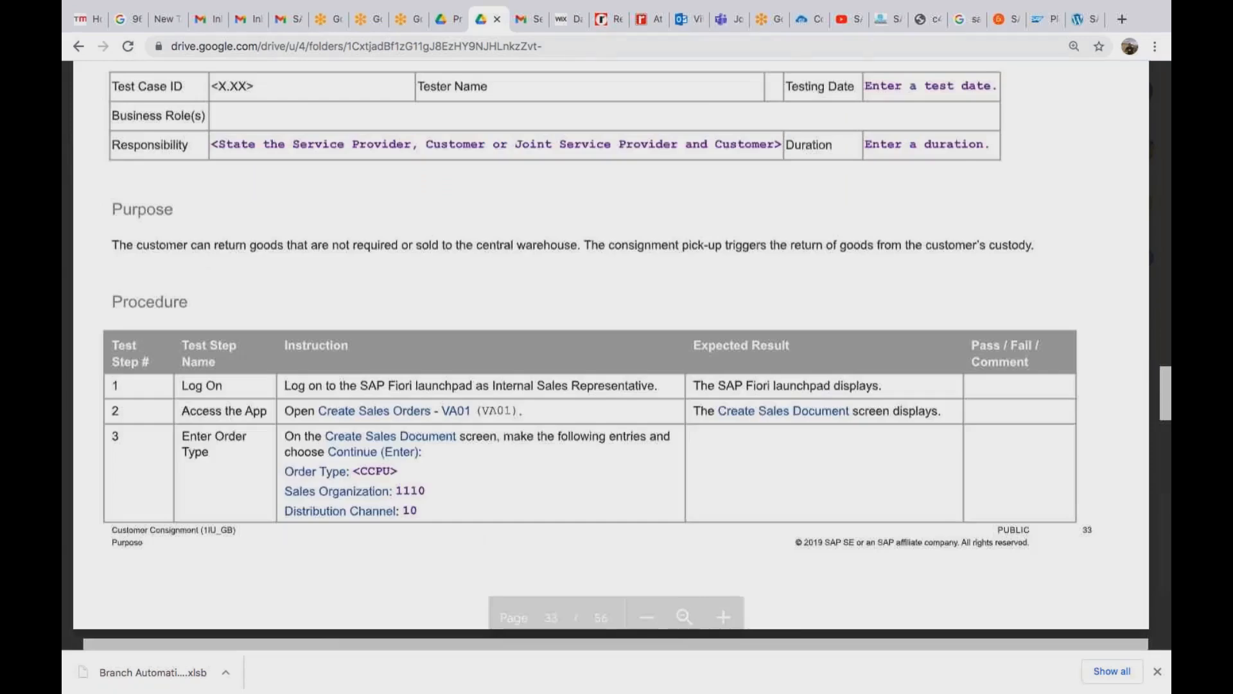
pyautogui.scroll(-8, 617, 347)
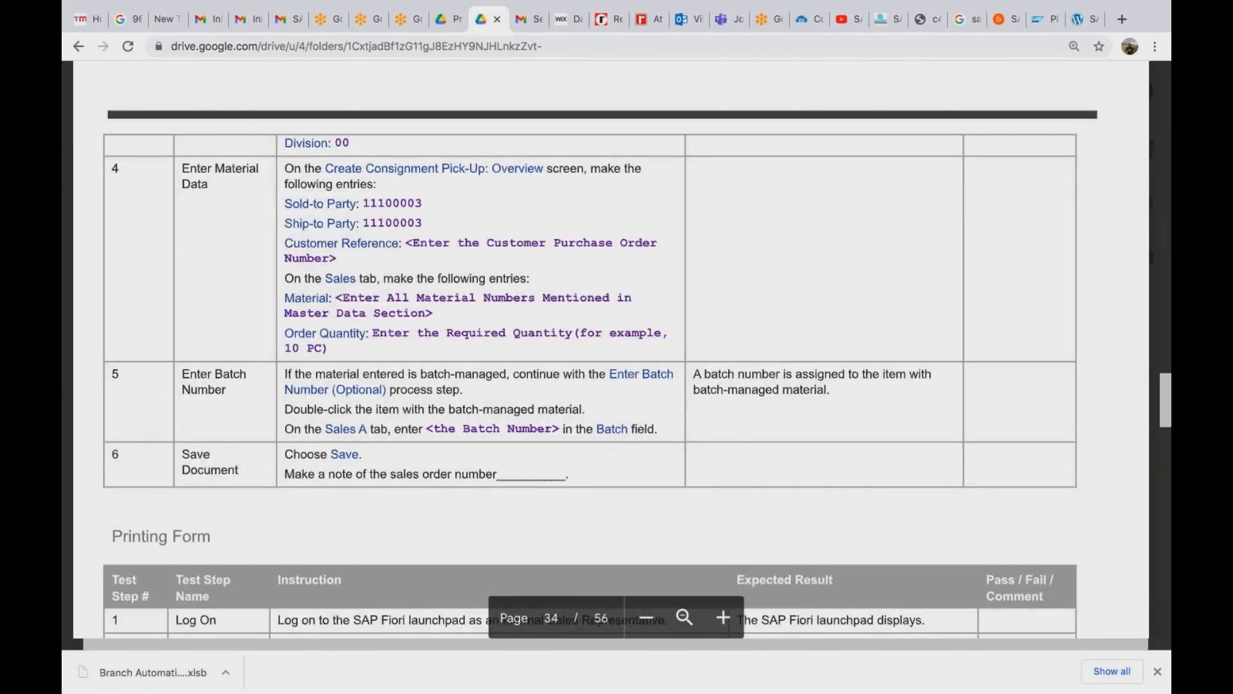
pyautogui.scroll(-8, 616, 347)
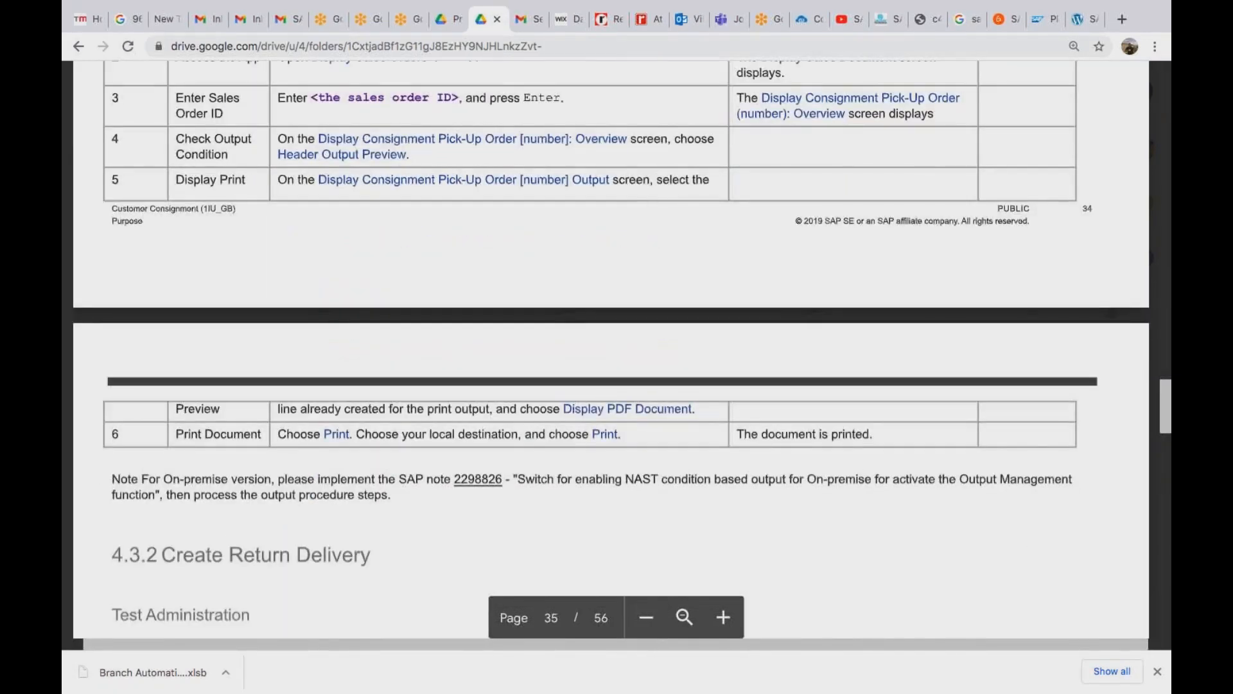
pyautogui.scroll(-8, 616, 347)
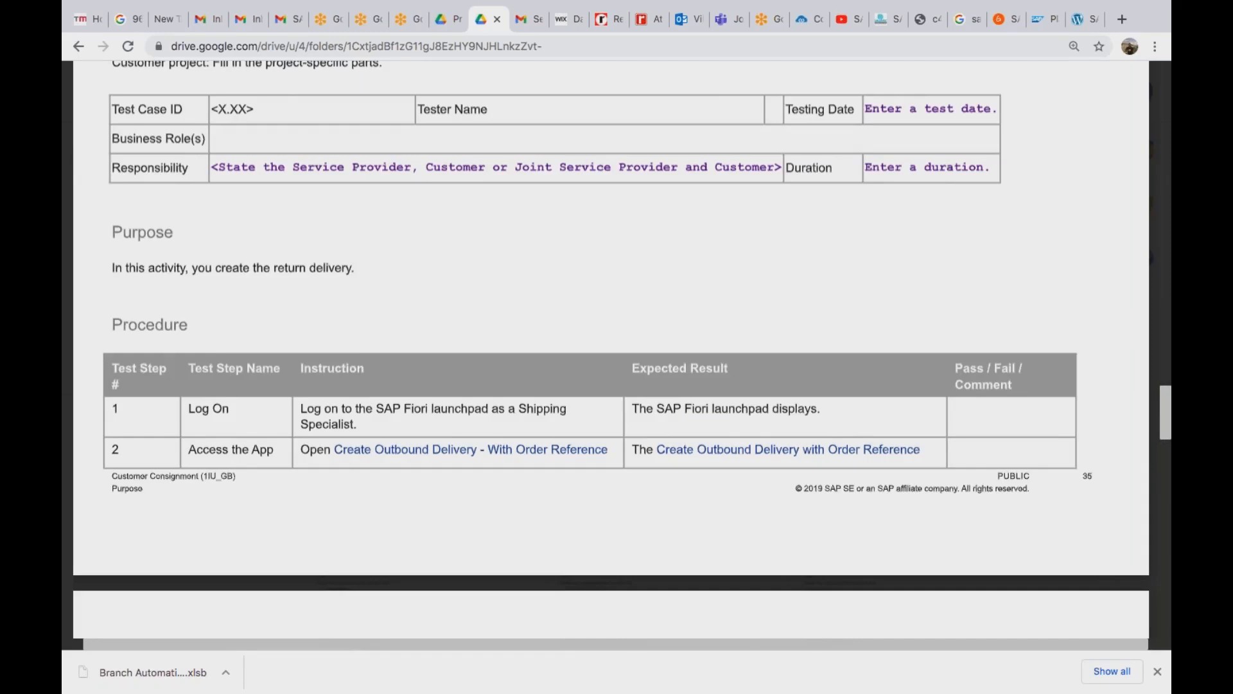
pyautogui.scroll(-8, 610, 347)
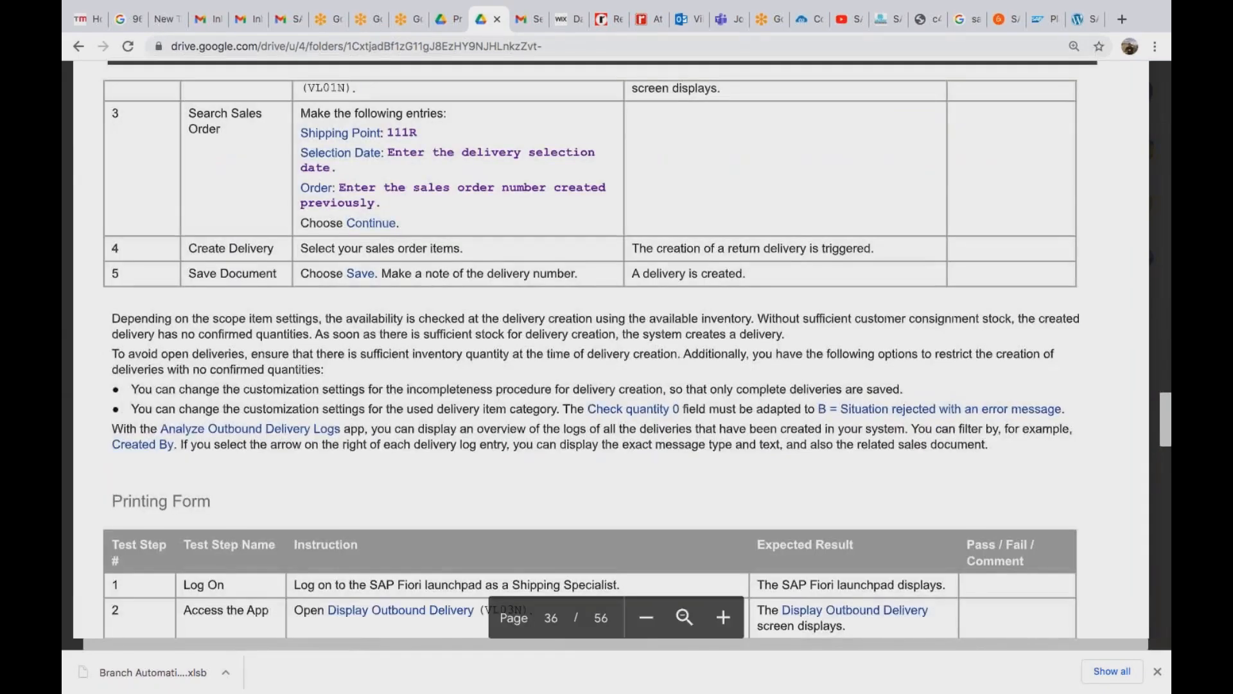
pyautogui.scroll(10, 610, 347)
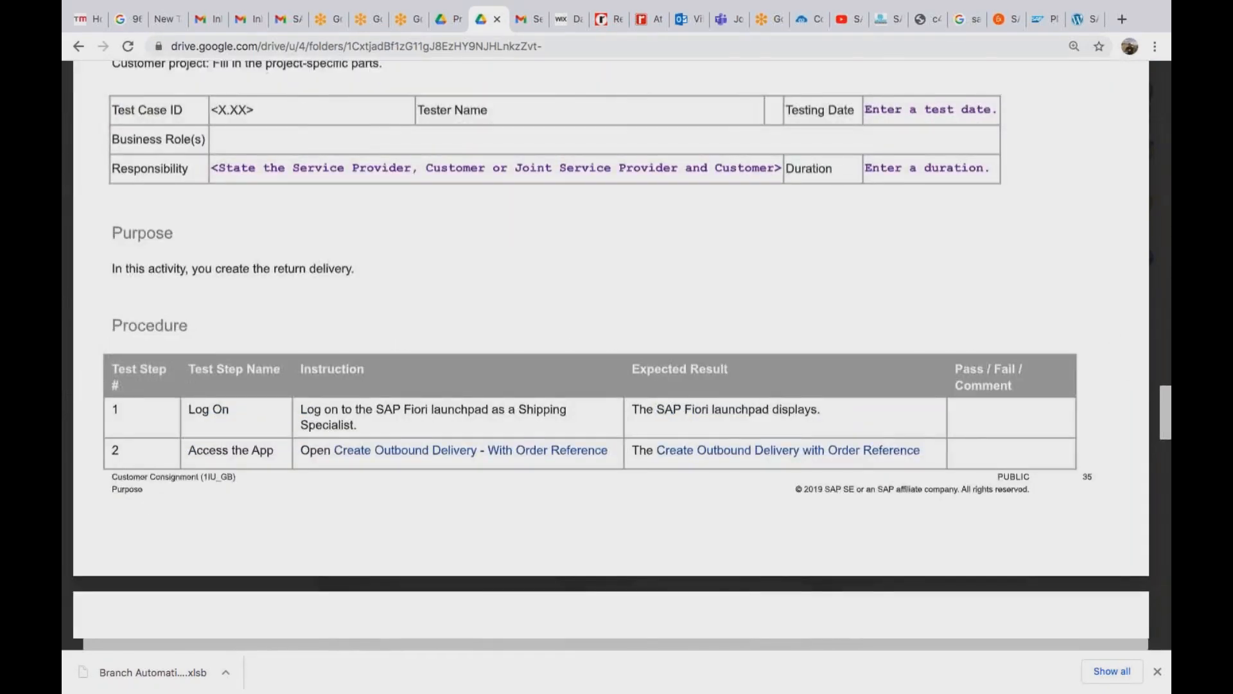
pyautogui.scroll(6, 610, 347)
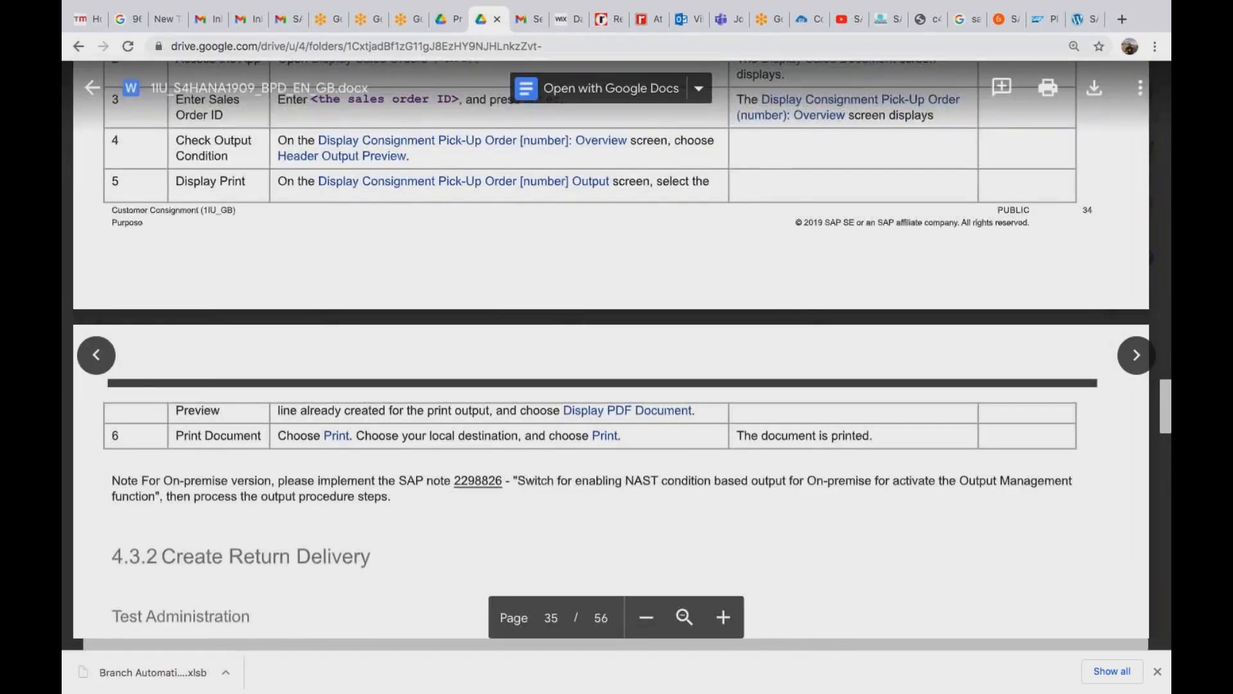
pyautogui.scroll(-6, 610, 346)
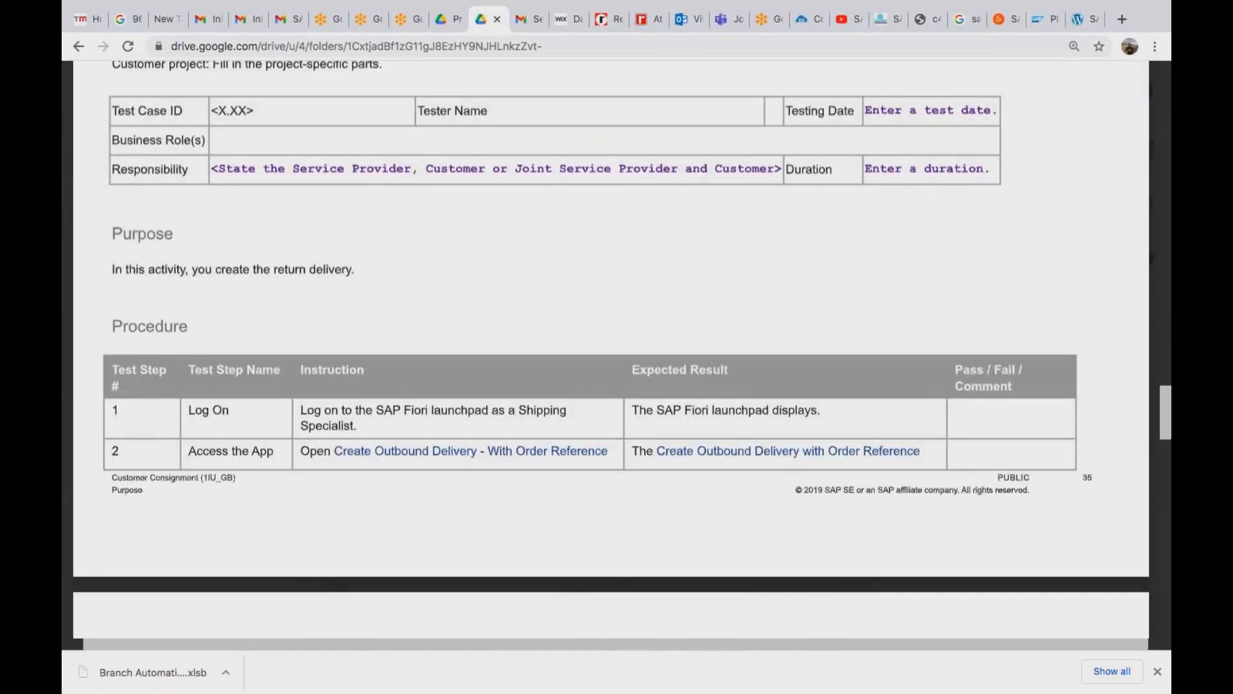
pyautogui.scroll(-8, 610, 347)
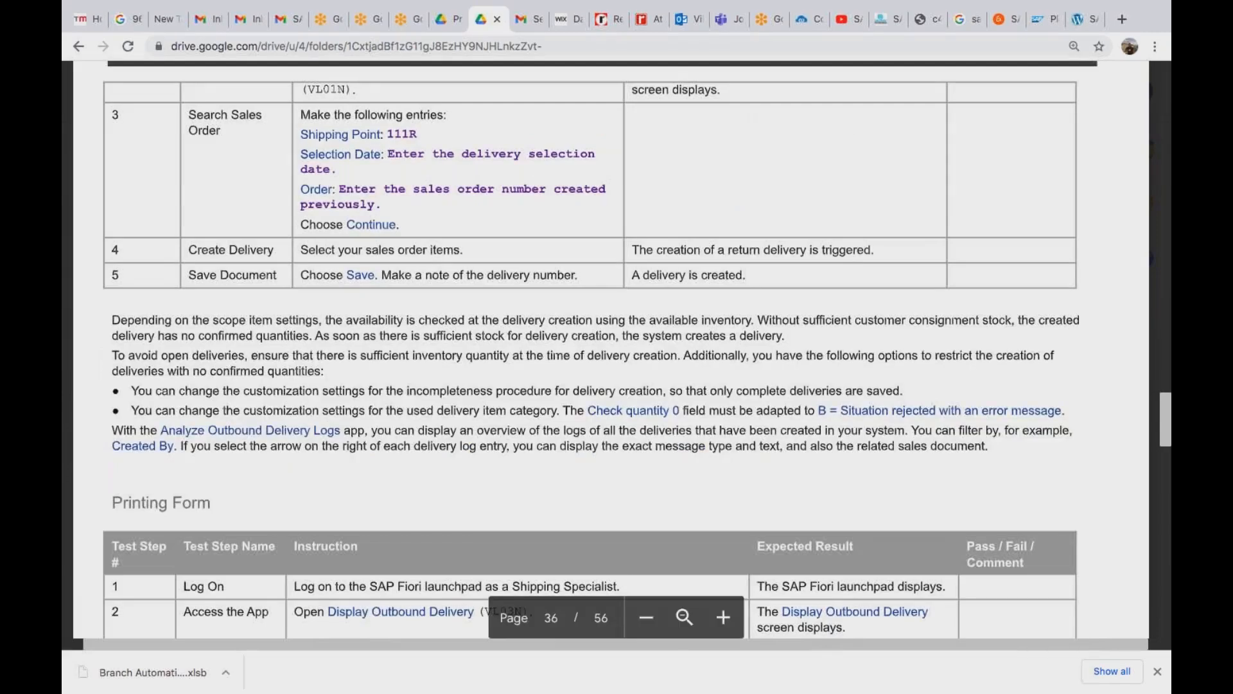
pyautogui.scroll(-8, 610, 347)
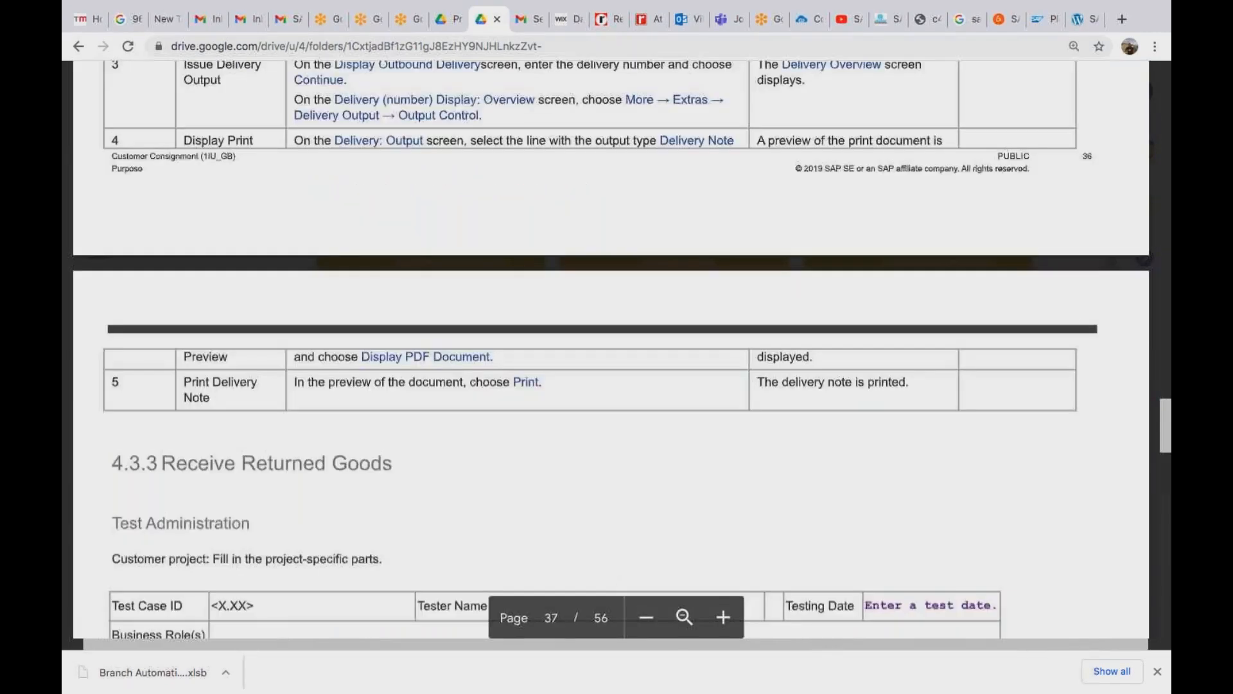
pyautogui.scroll(20, 610, 347)
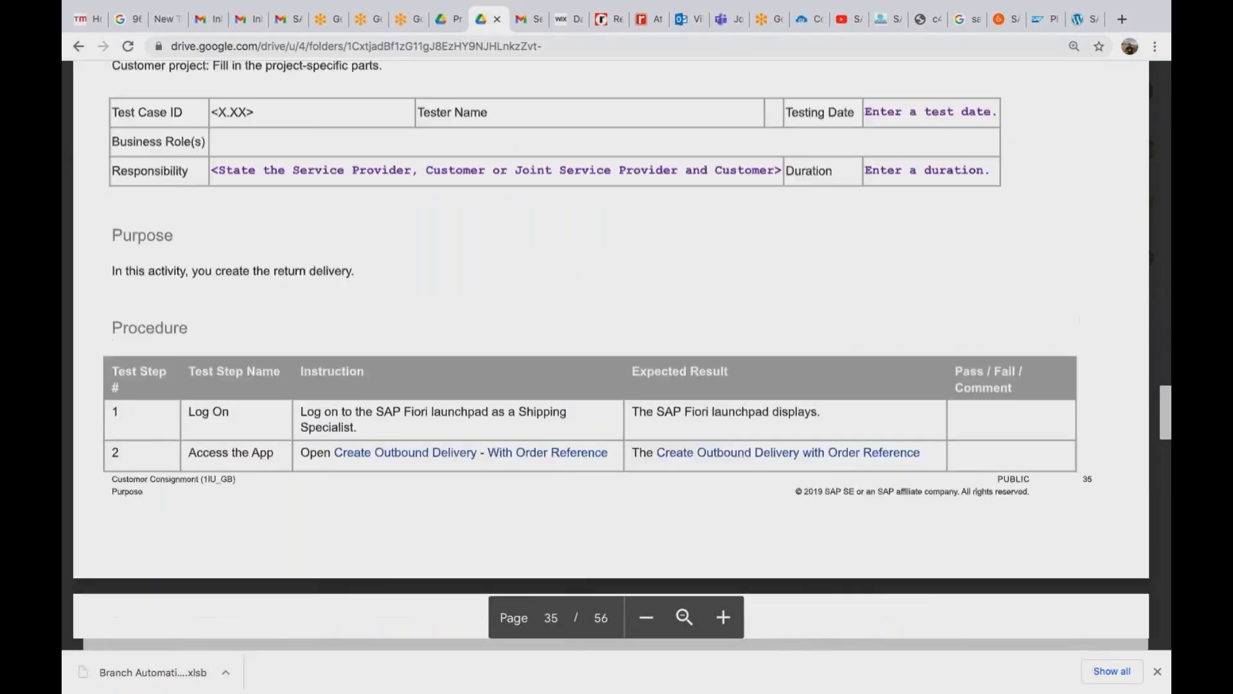
pyautogui.scroll(10, 611, 347)
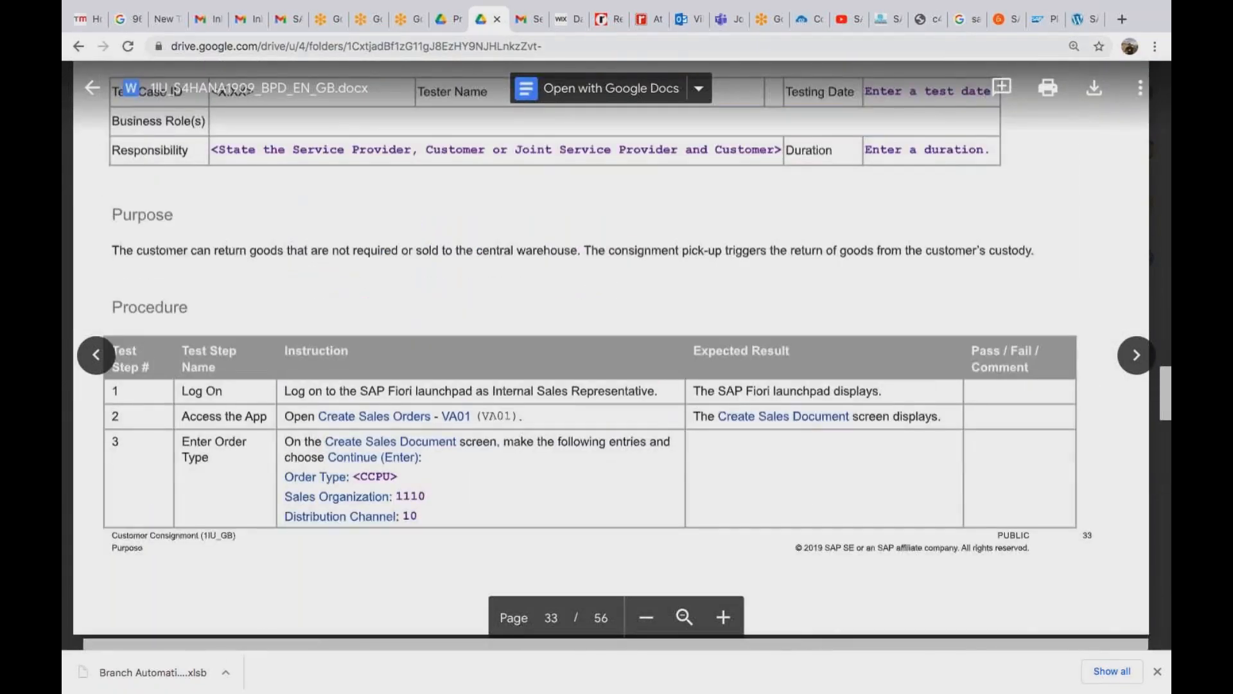
pyautogui.scroll(10, 610, 346)
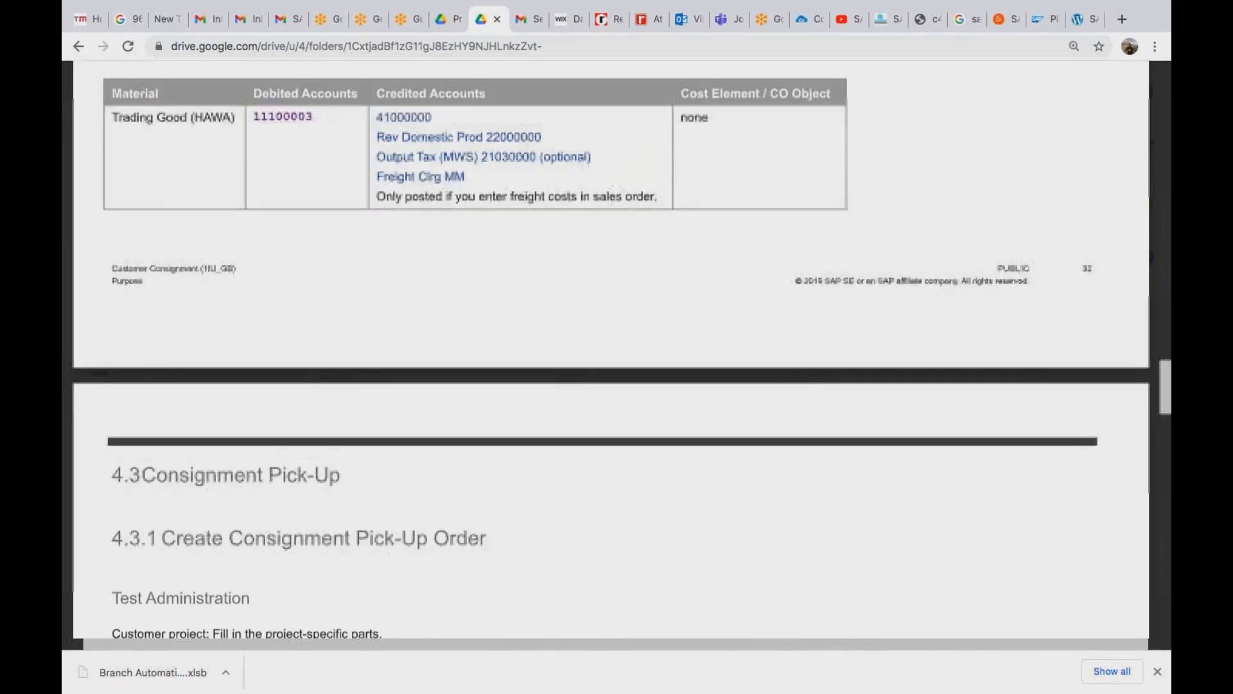
pyautogui.scroll(-10, 610, 347)
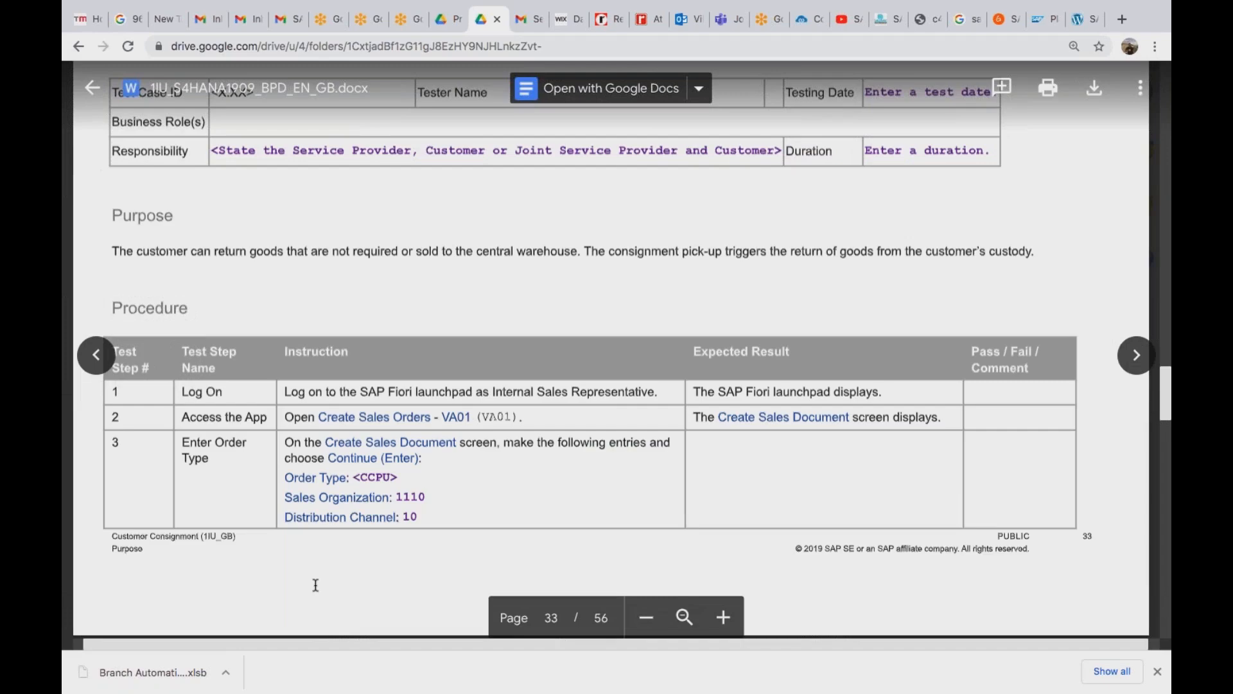
# Log on to the Fiori launchpad through the Logon bookmark, bypassing the certificate warning with user and password.
pyautogui.press('super+Tab')
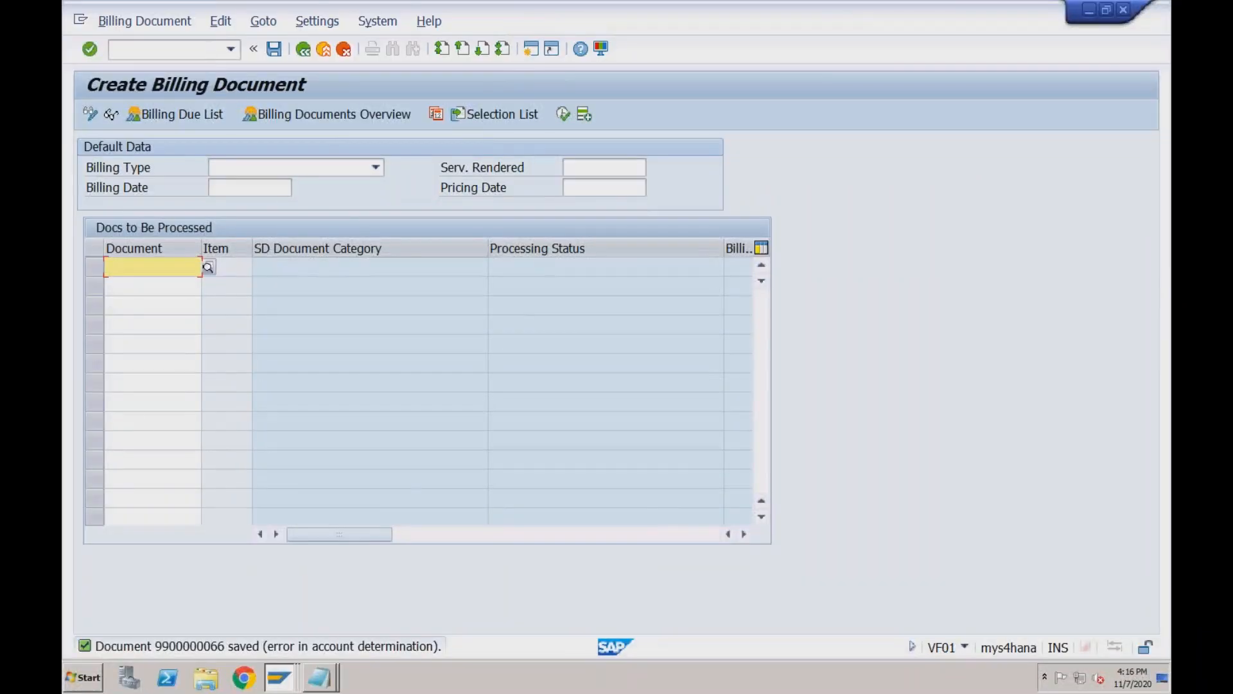
pyautogui.click(207, 54)
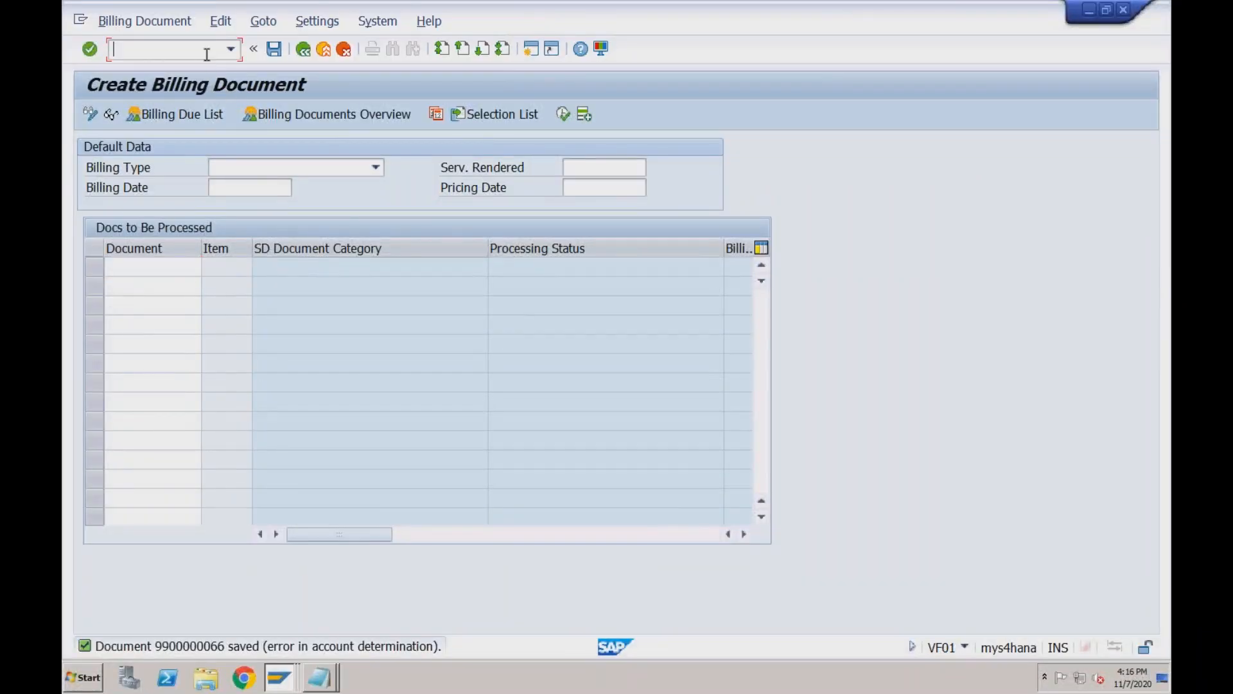
pyautogui.write('/')
pyautogui.click(244, 677)
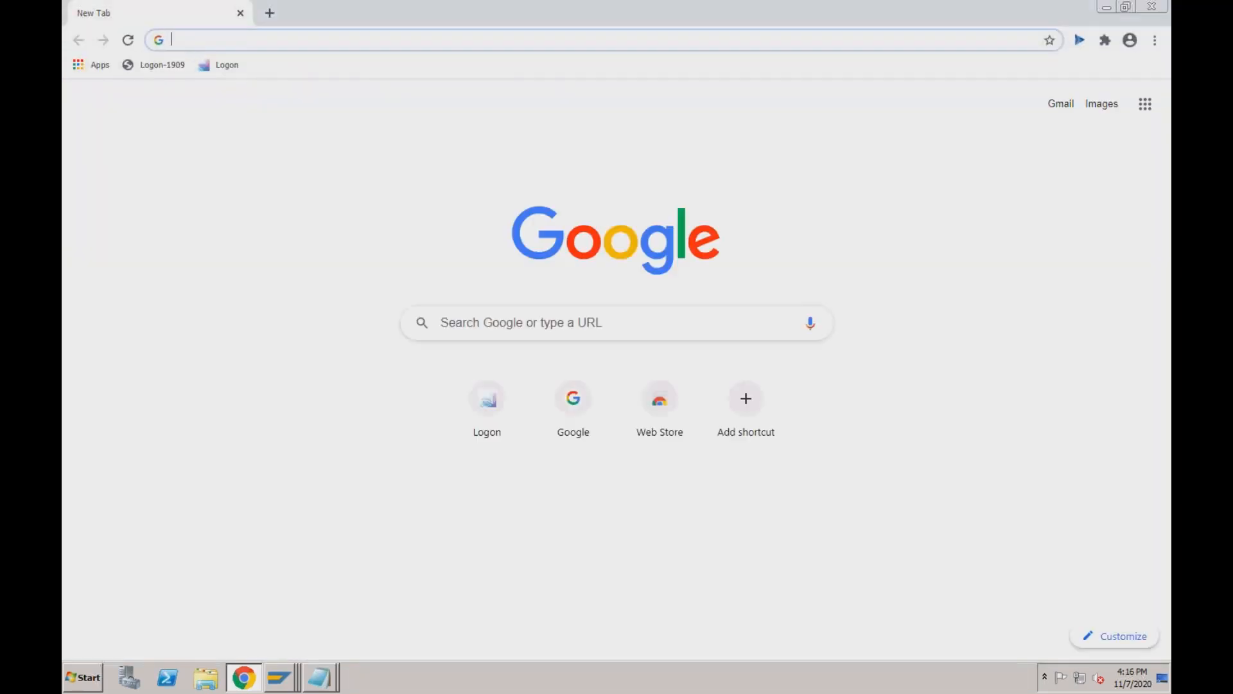
pyautogui.click(226, 67)
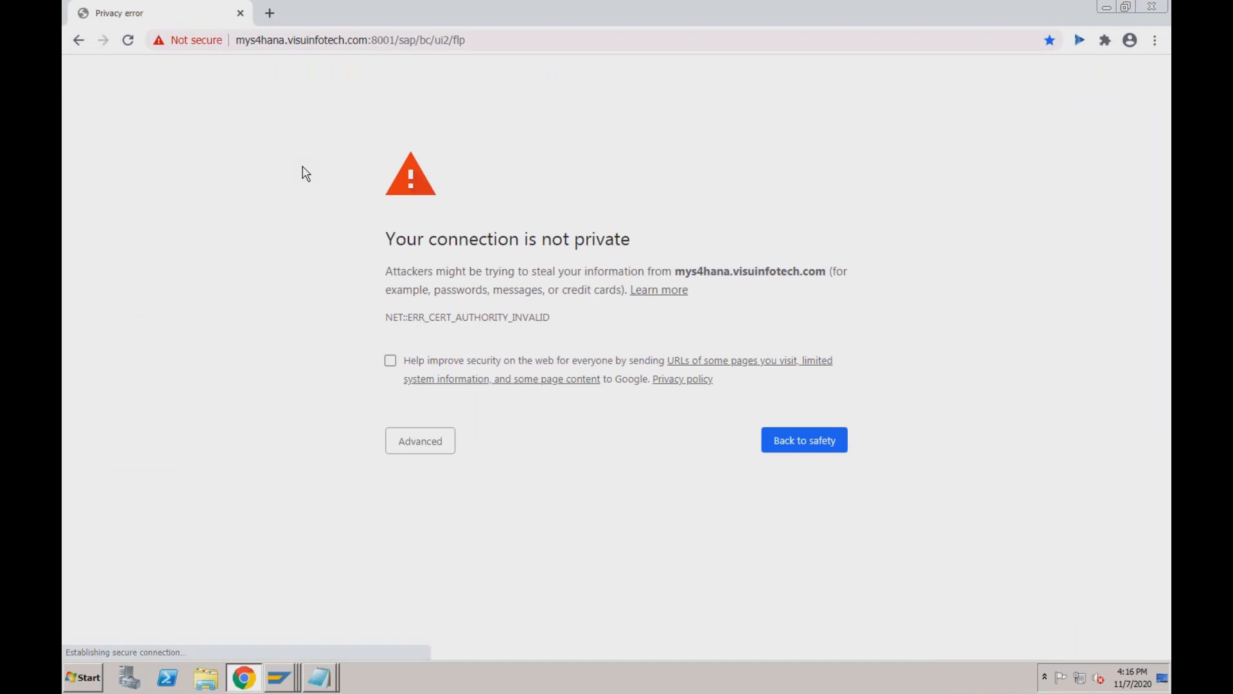
pyautogui.click(424, 441)
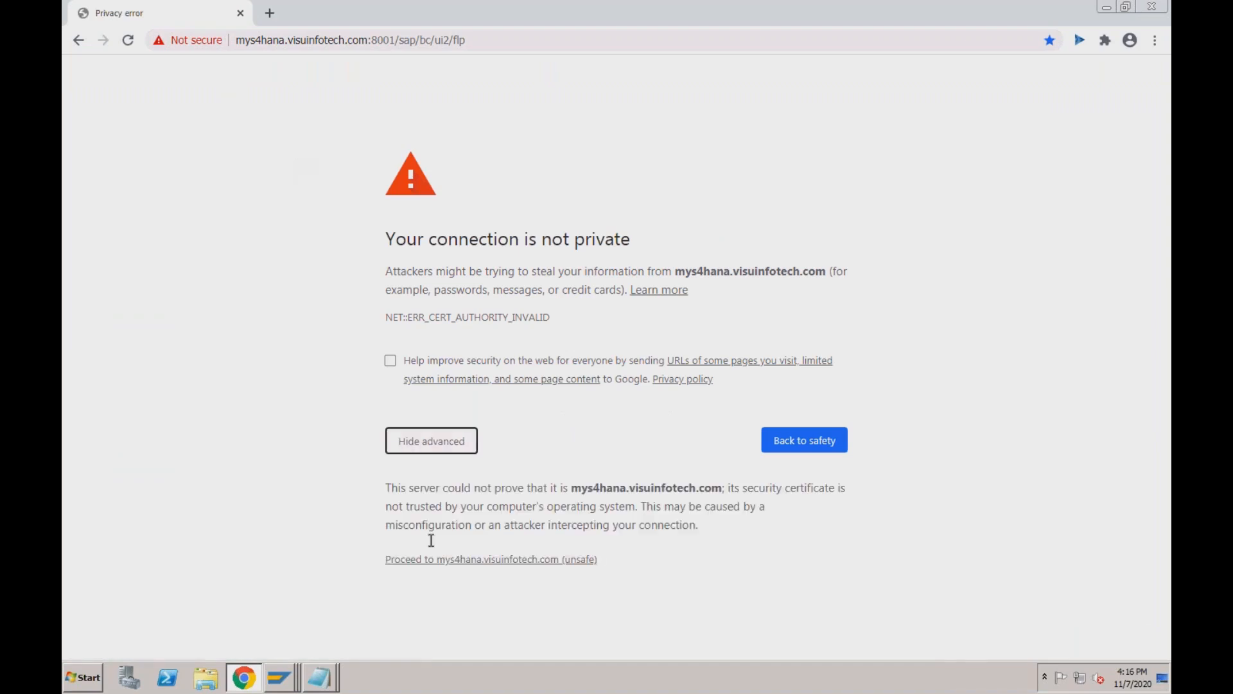
pyautogui.click(429, 559)
pyautogui.click(556, 271)
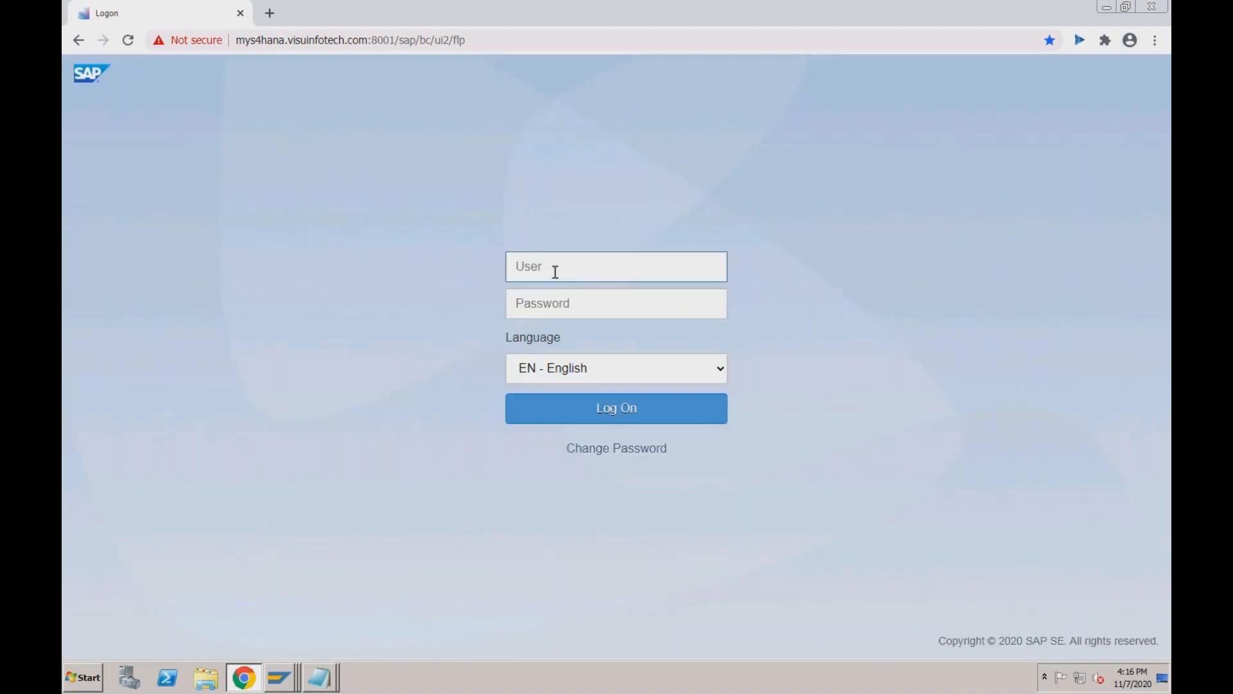
pyautogui.write('vikram')
pyautogui.press('Tab')
pyautogui.write('••••••••')
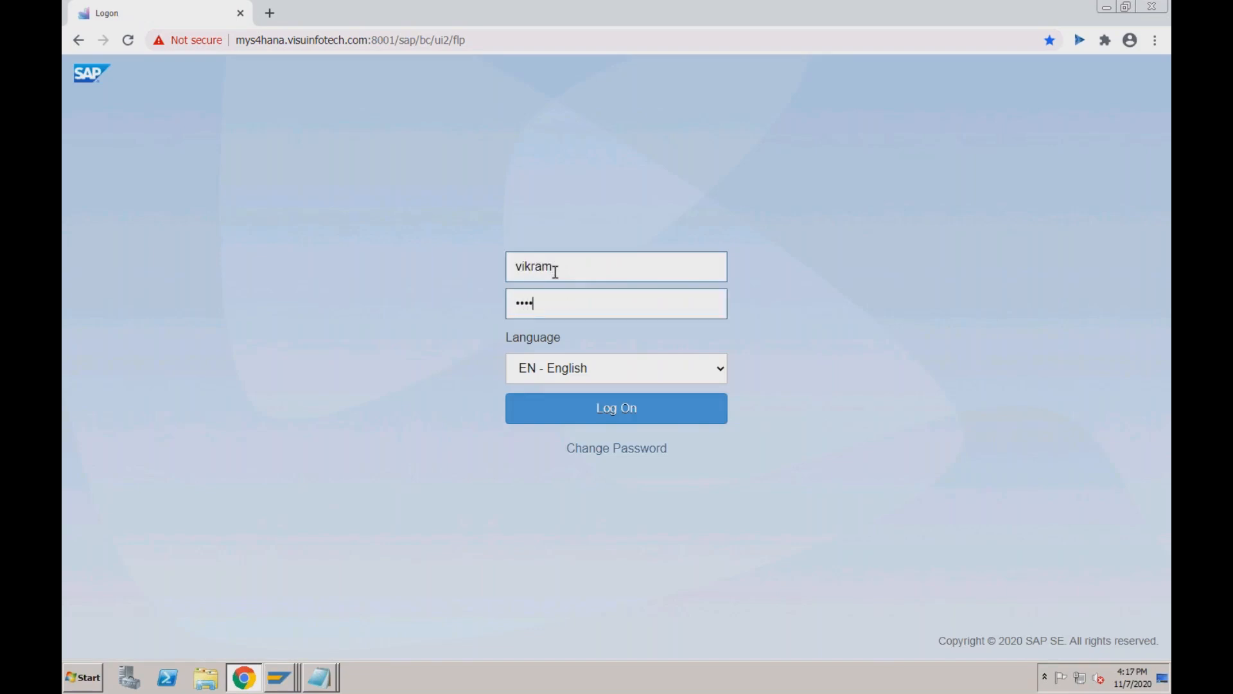
pyautogui.write('•••')
pyautogui.press('Return')
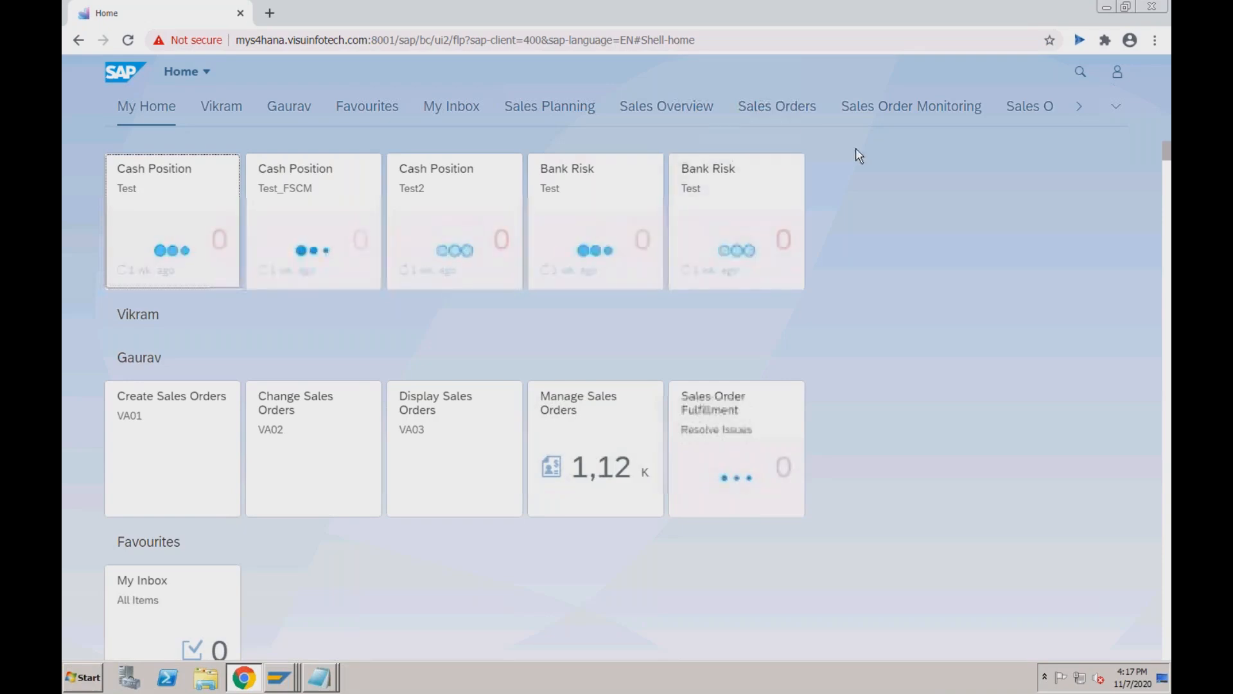
# From the Sales Orders group, open Manage Sales Orders and start Create Sales Order - VA01.
pyautogui.click(784, 110)
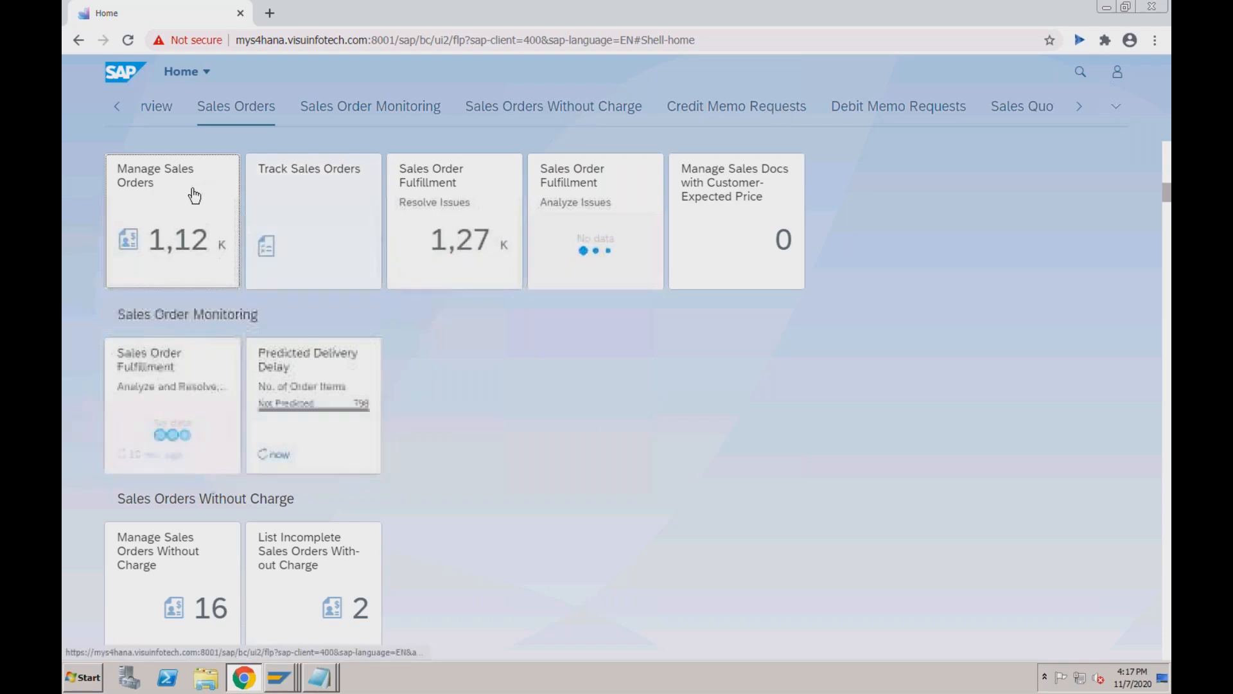
pyautogui.click(193, 193)
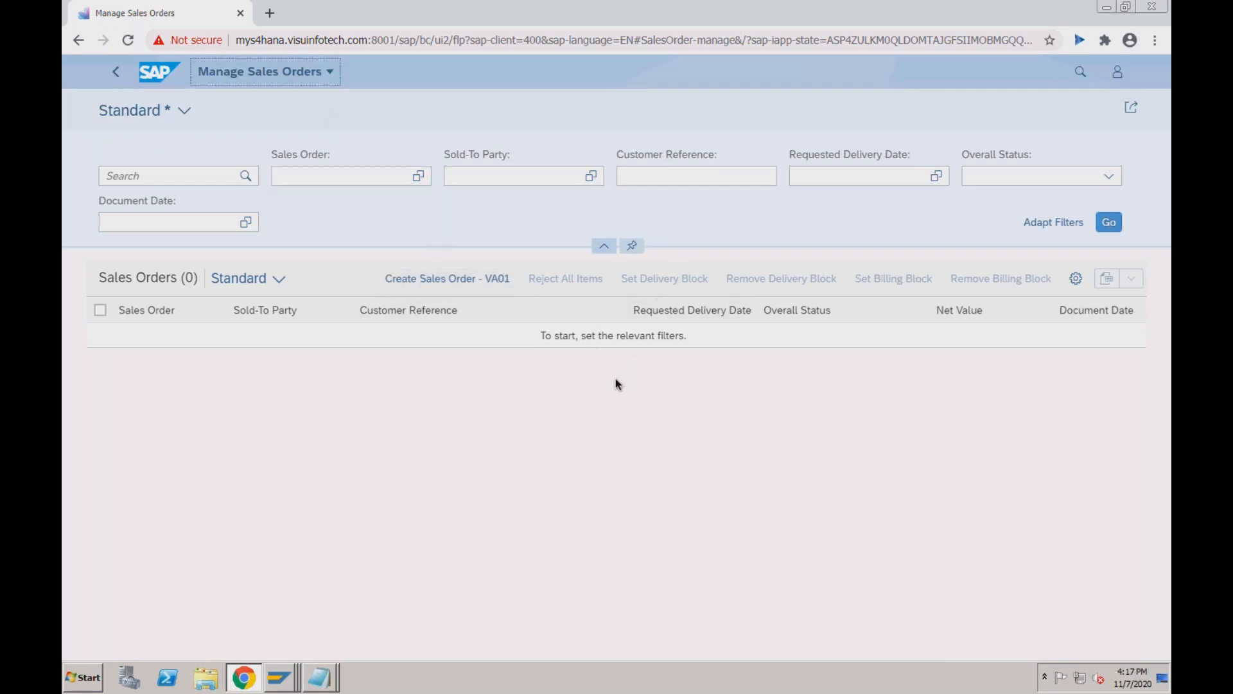
pyautogui.click(481, 286)
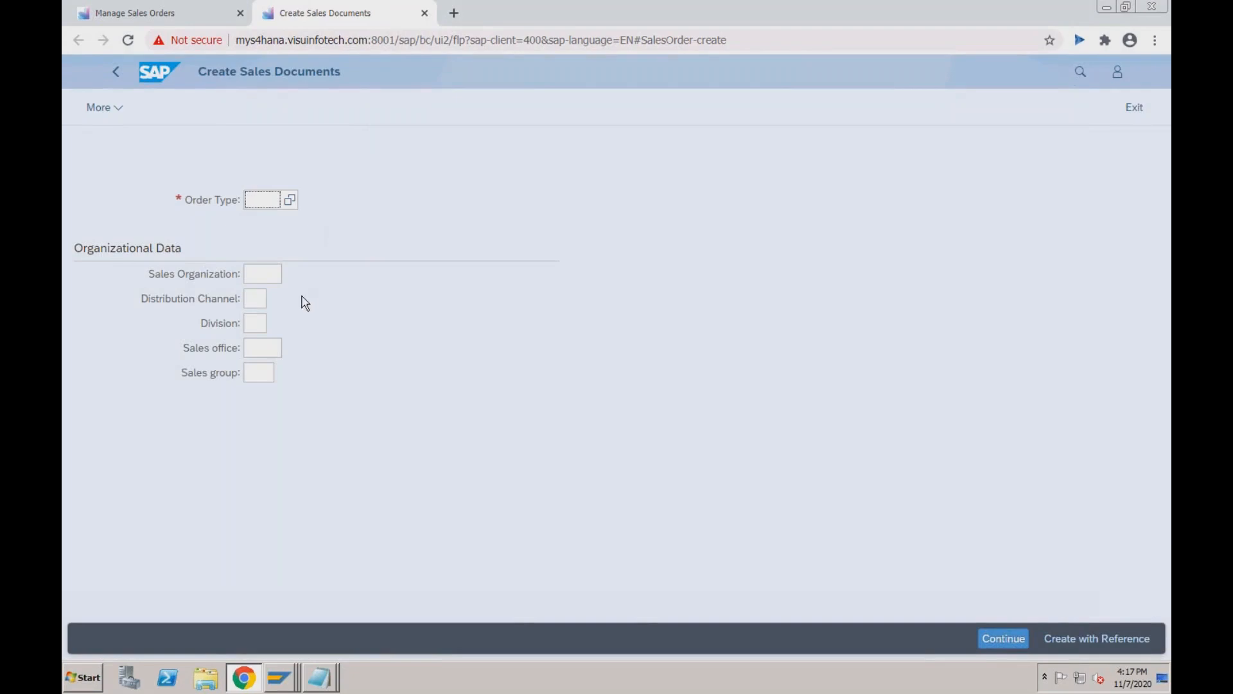
# Choose Belize Theme under SAP GUI Options > Theme Settings, confirm, and close SAP Easy Access.
pyautogui.click(282, 676)
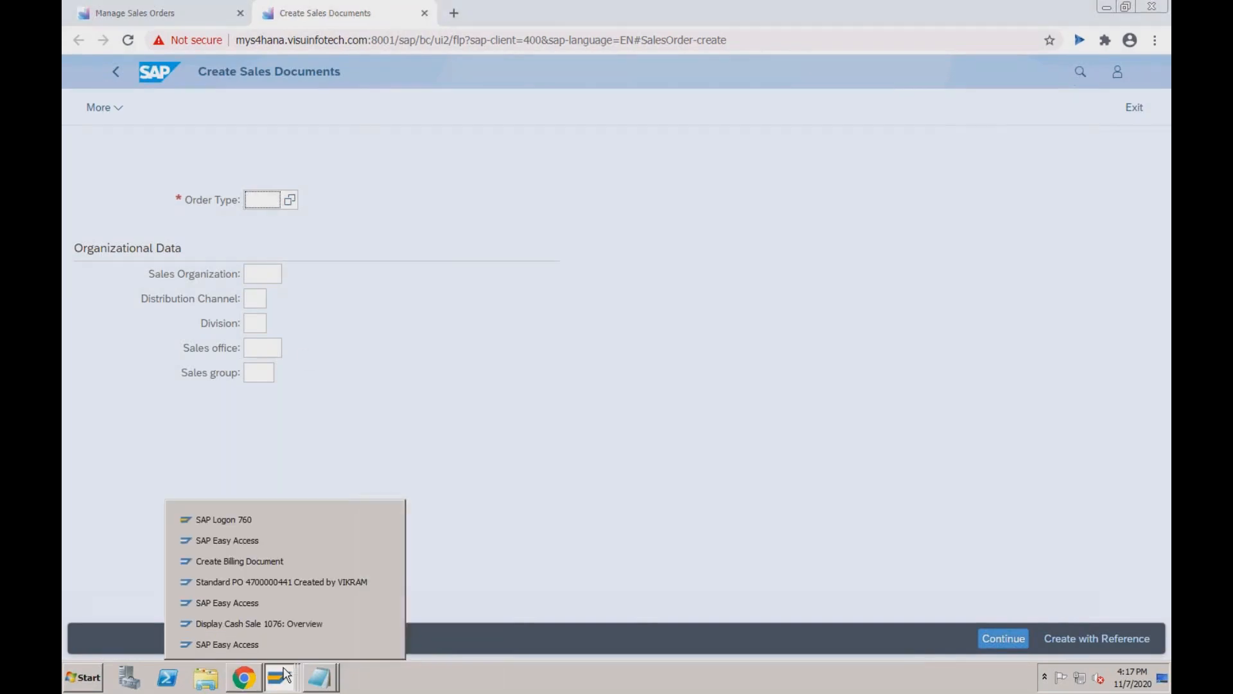
pyautogui.click(281, 542)
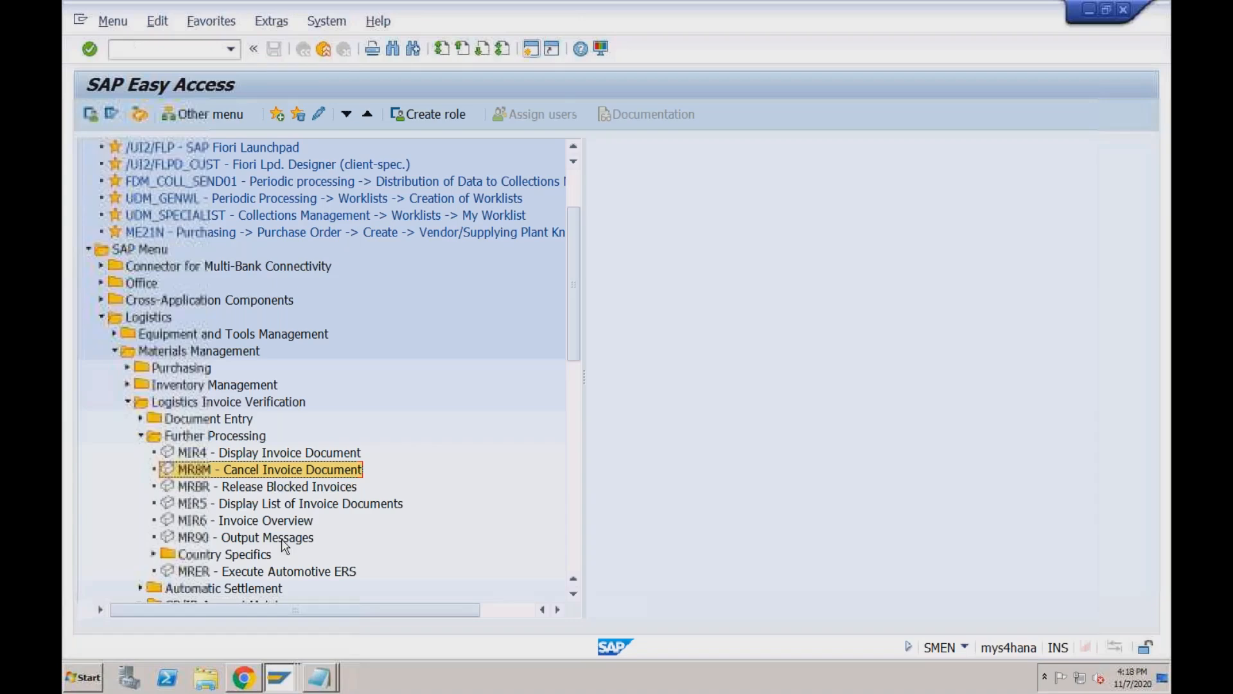
pyautogui.click(602, 49)
pyautogui.click(616, 76)
pyautogui.click(363, 184)
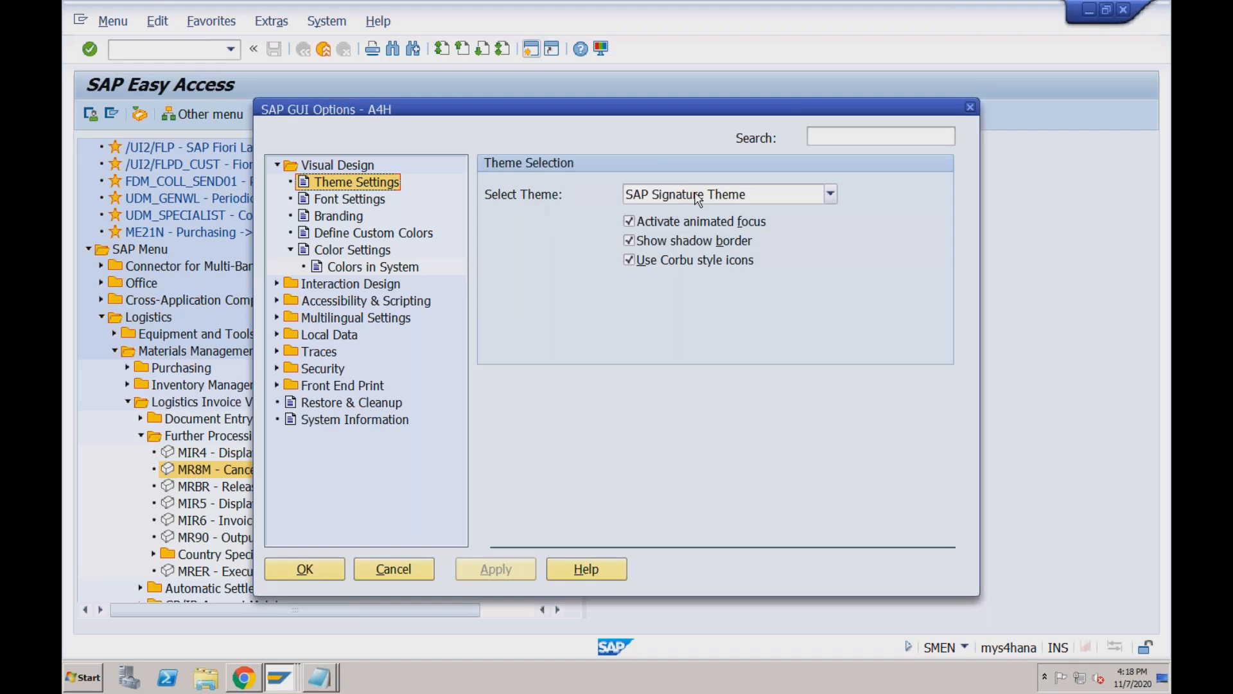
pyautogui.click(698, 196)
pyautogui.click(698, 195)
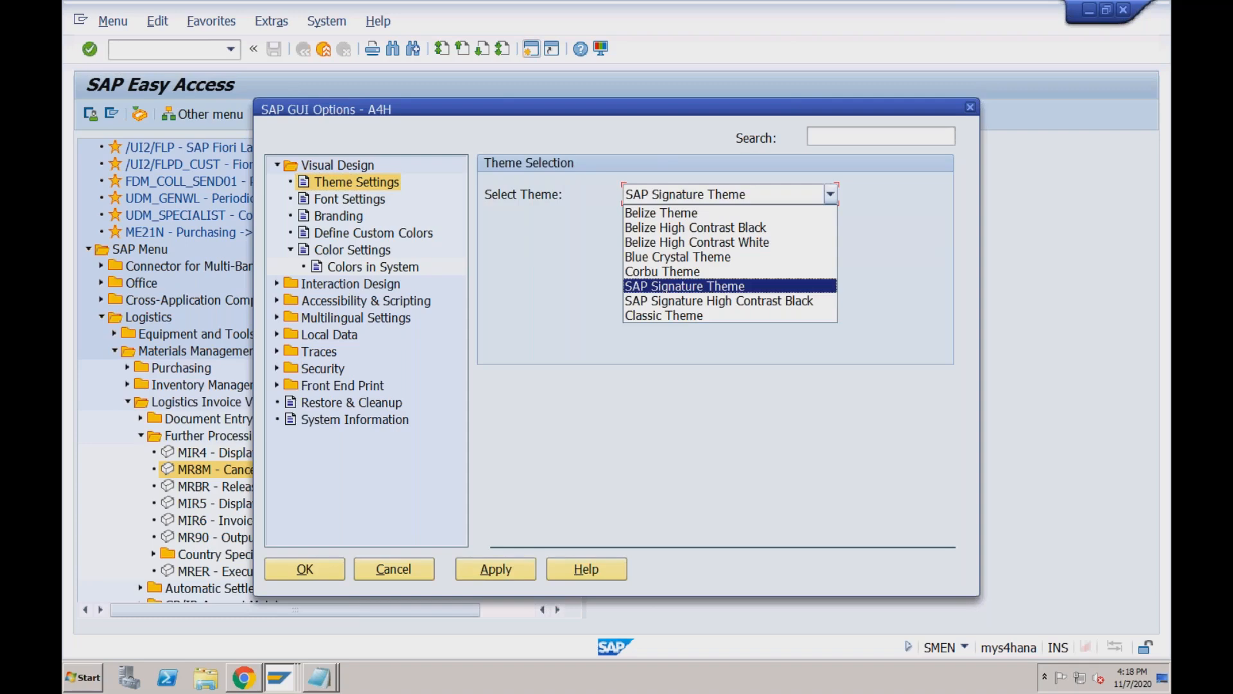
pyautogui.click(684, 216)
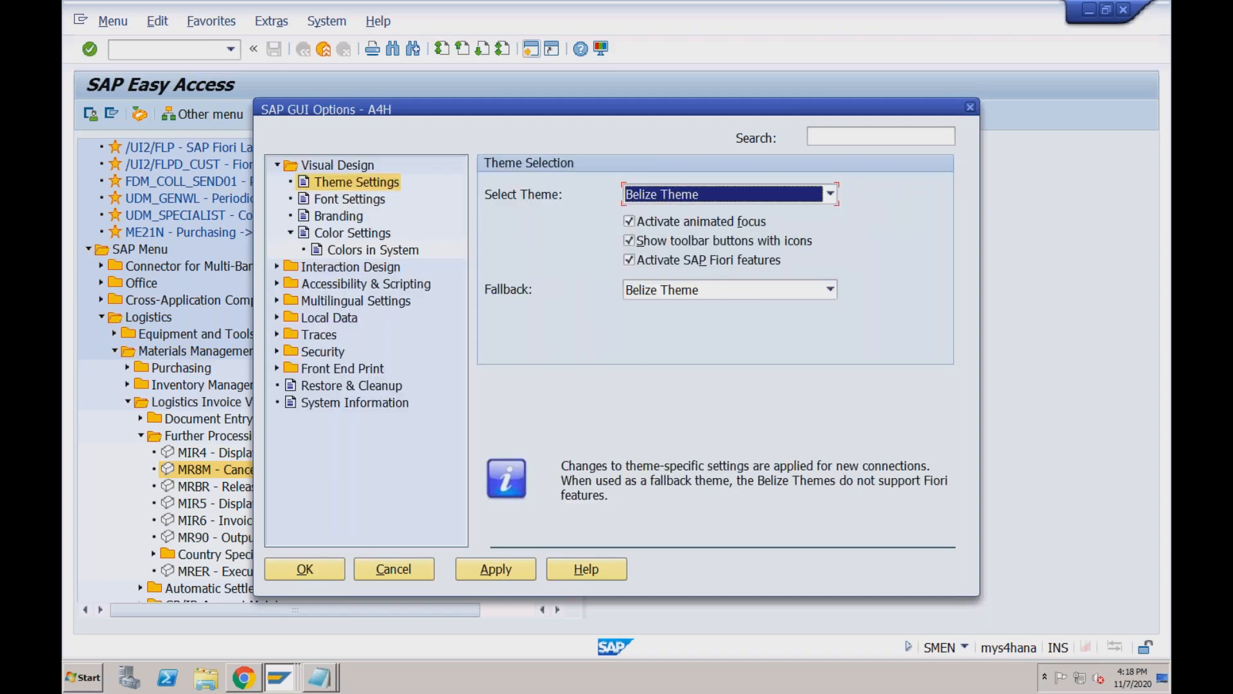
pyautogui.click(488, 571)
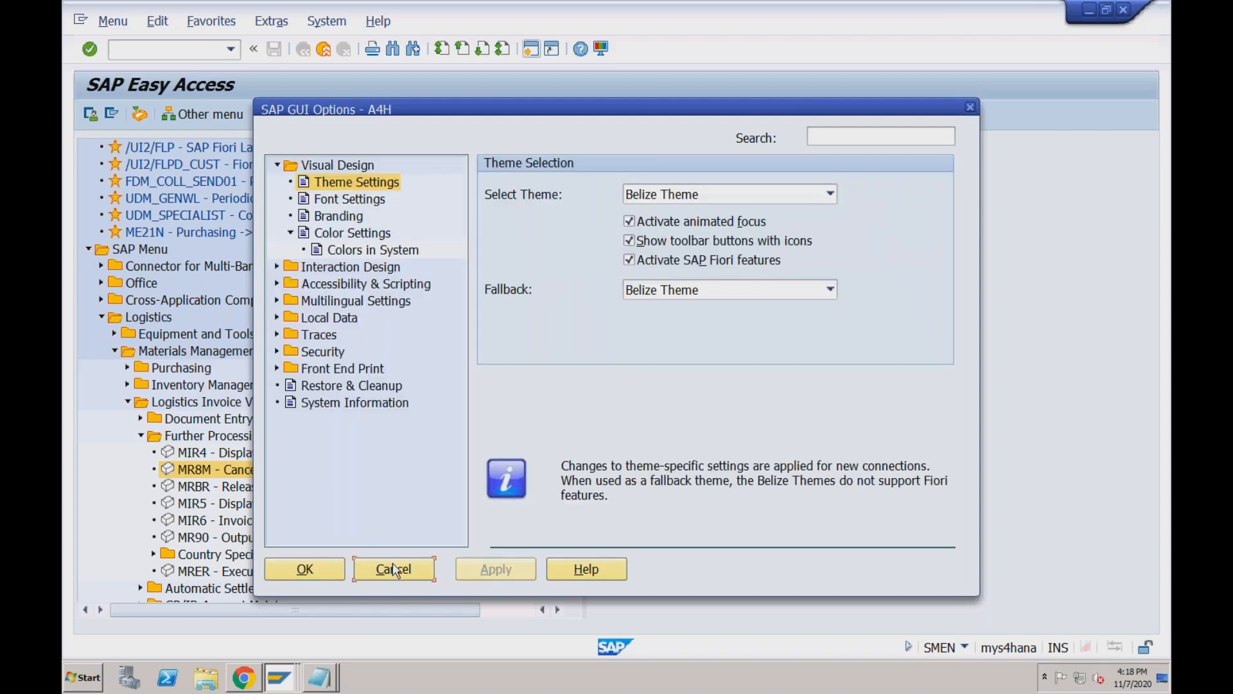
pyautogui.click(331, 566)
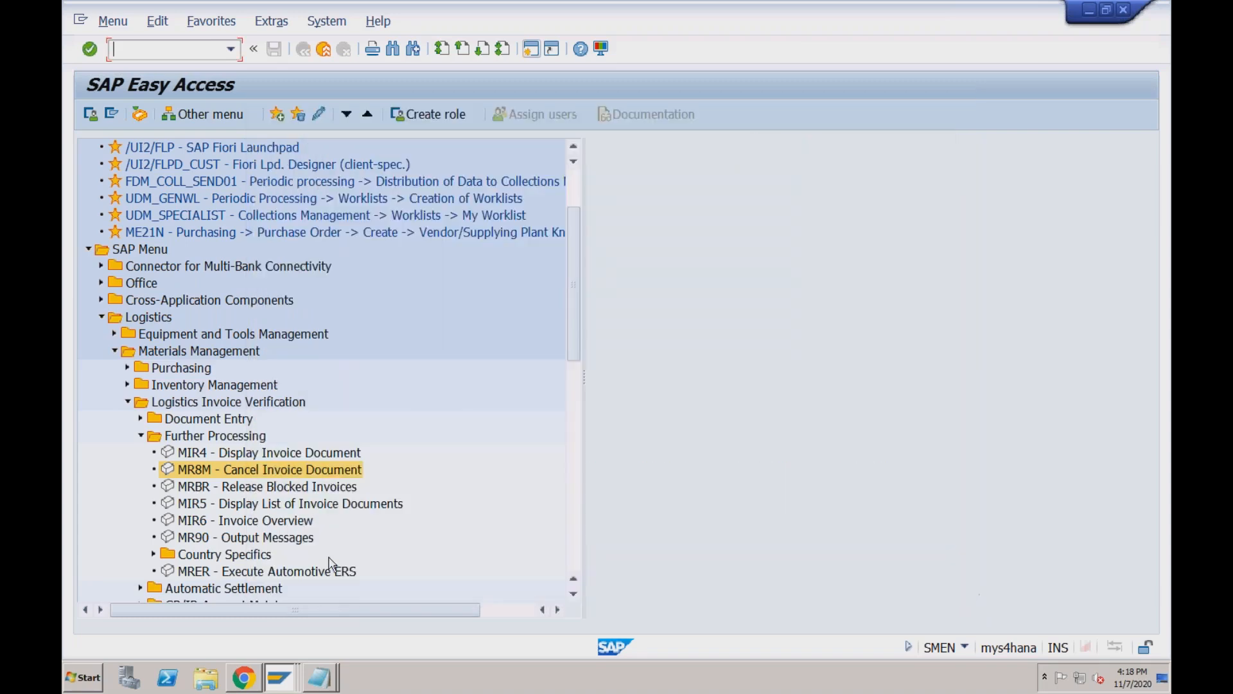
pyautogui.click(1124, 11)
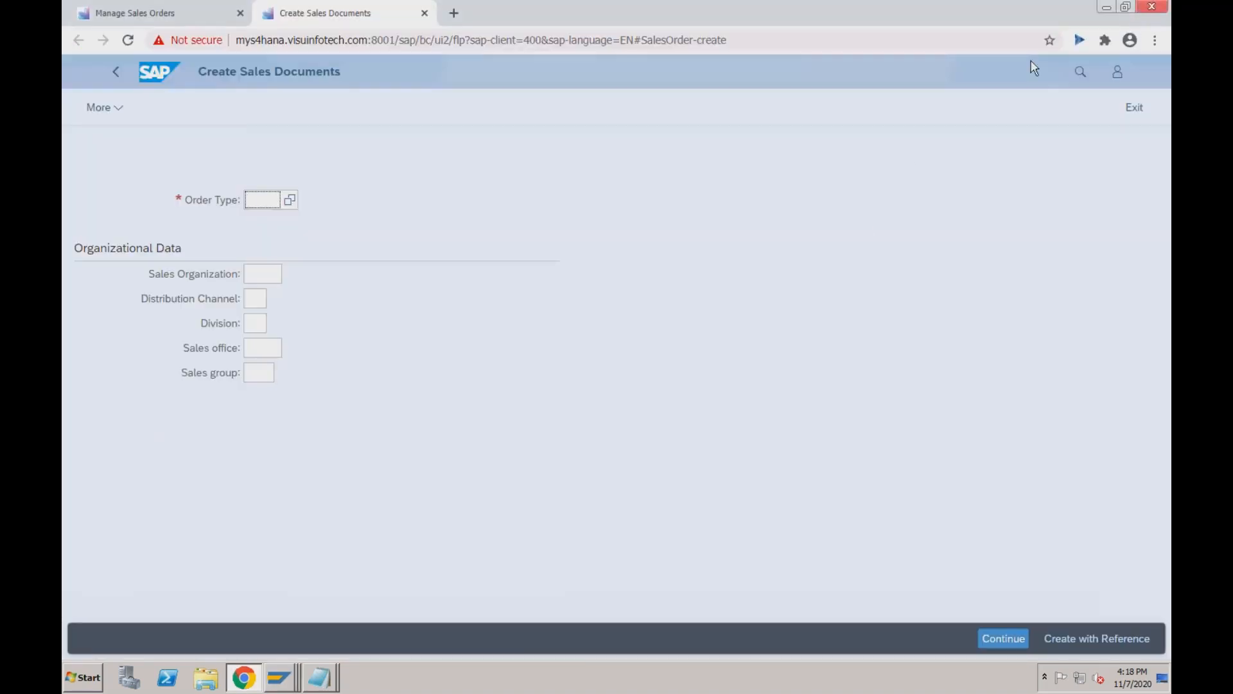
# Log off the Create Billing Document session despite unsaved data, then close SAP Logon.
pyautogui.moveTo(281, 676)
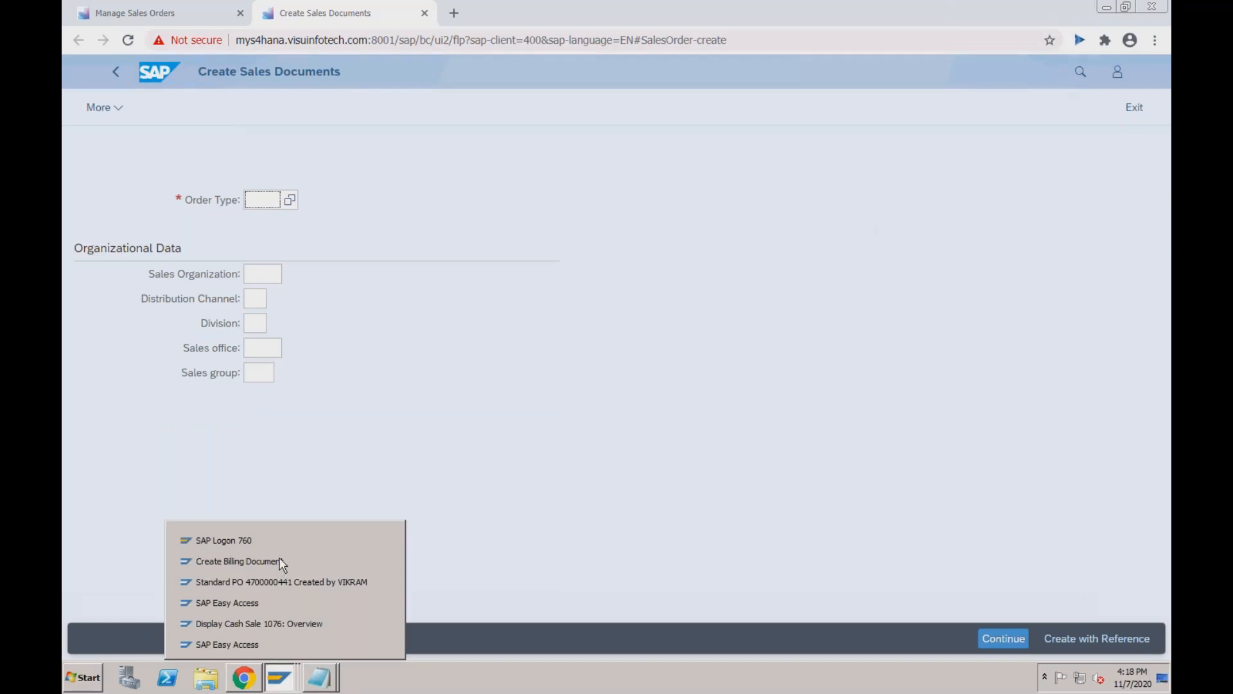
pyautogui.click(283, 562)
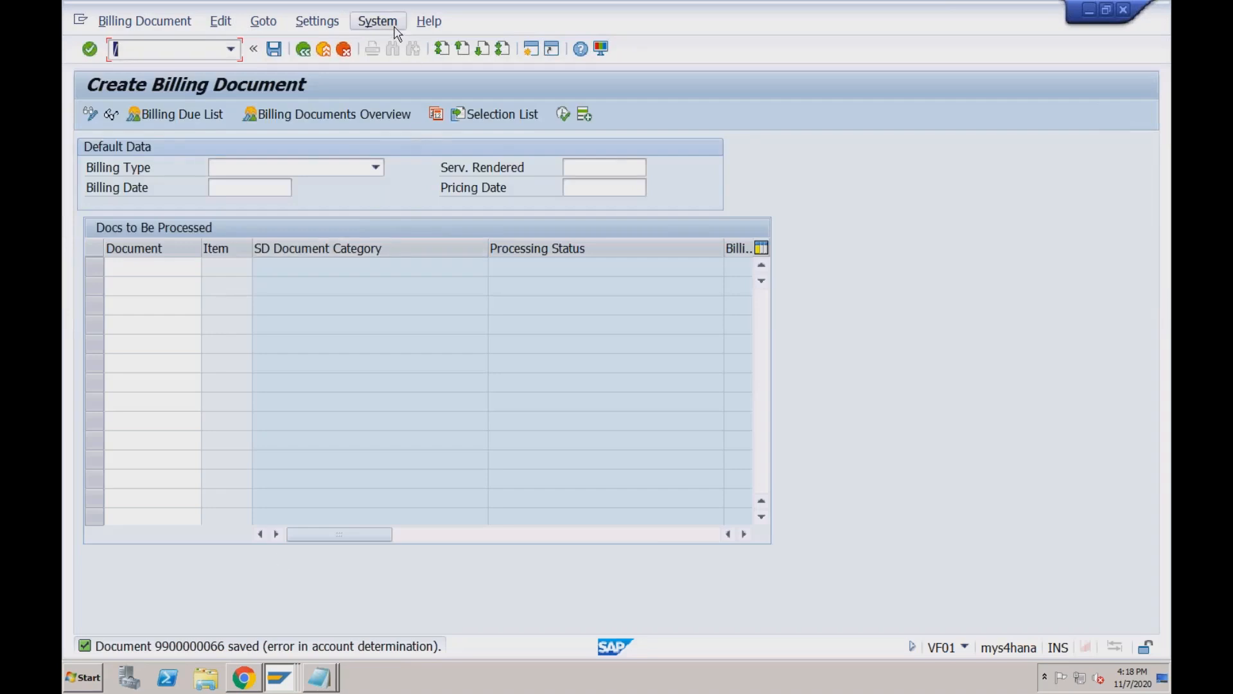
pyautogui.click(393, 29)
pyautogui.click(392, 283)
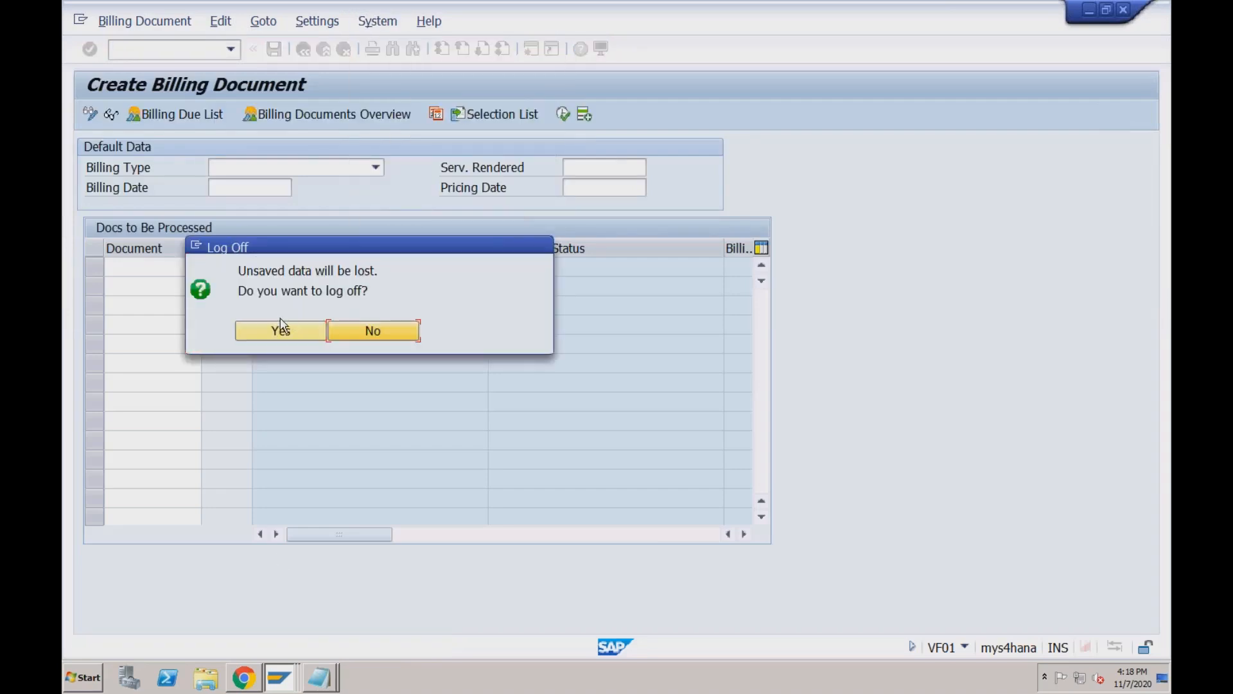
pyautogui.click(268, 329)
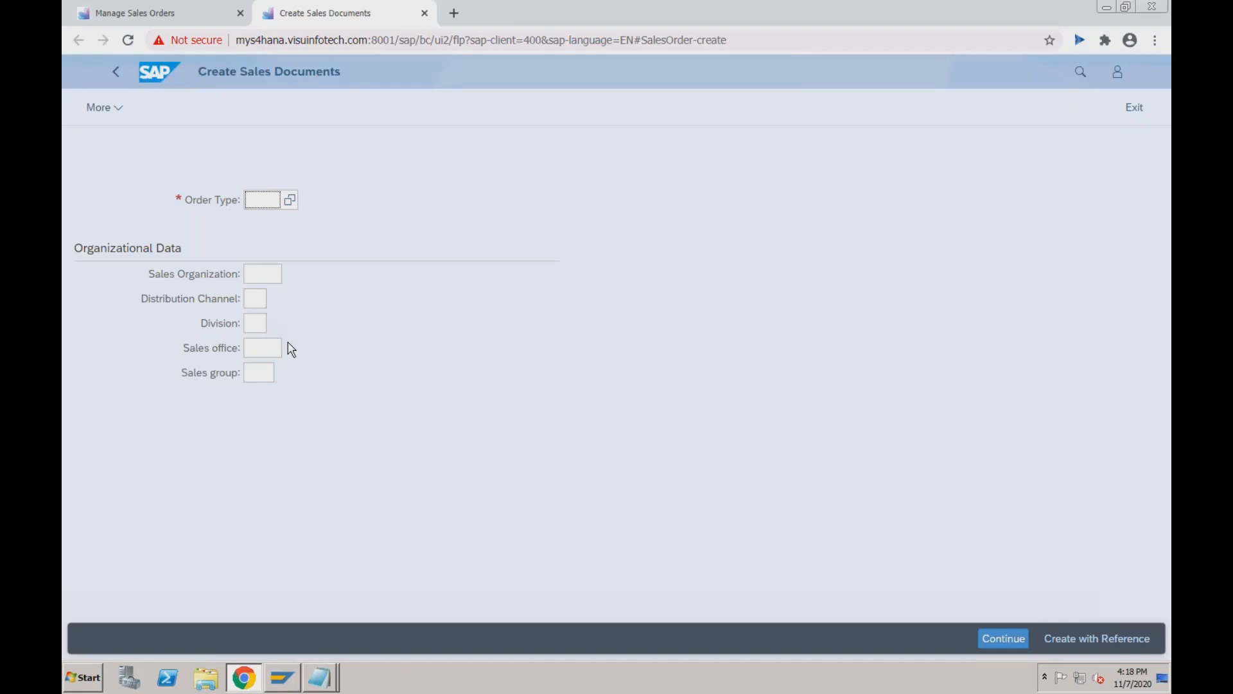
pyautogui.click(281, 677)
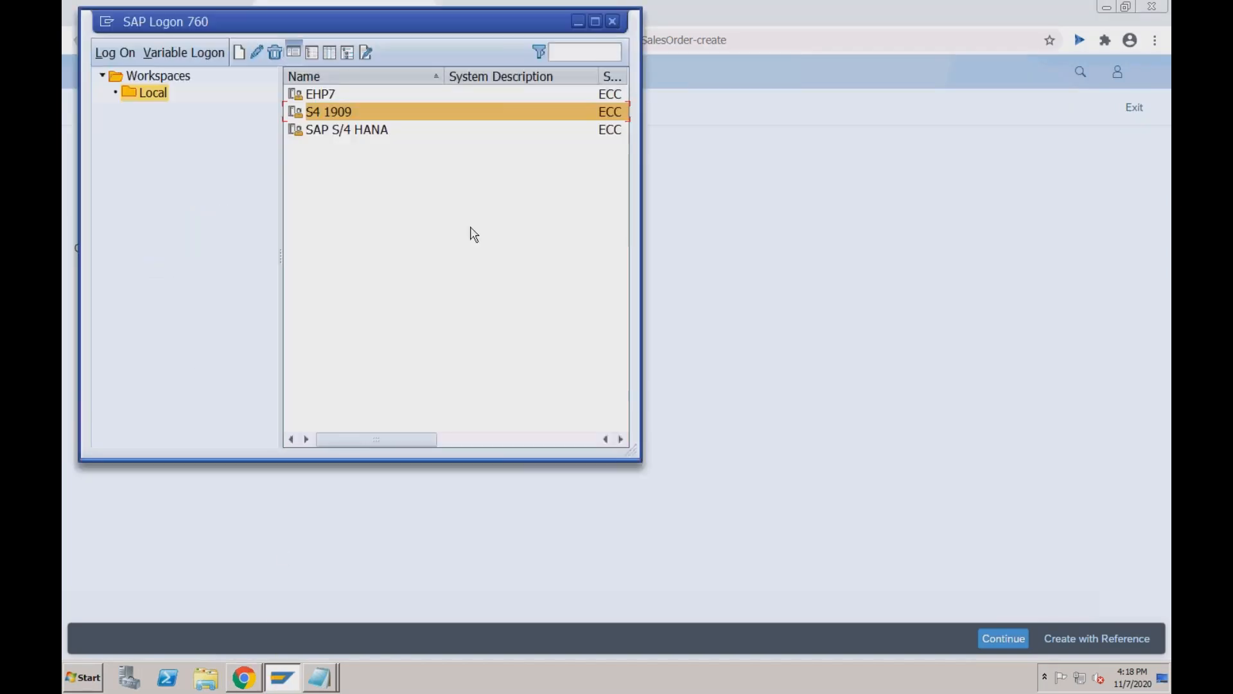
pyautogui.click(613, 24)
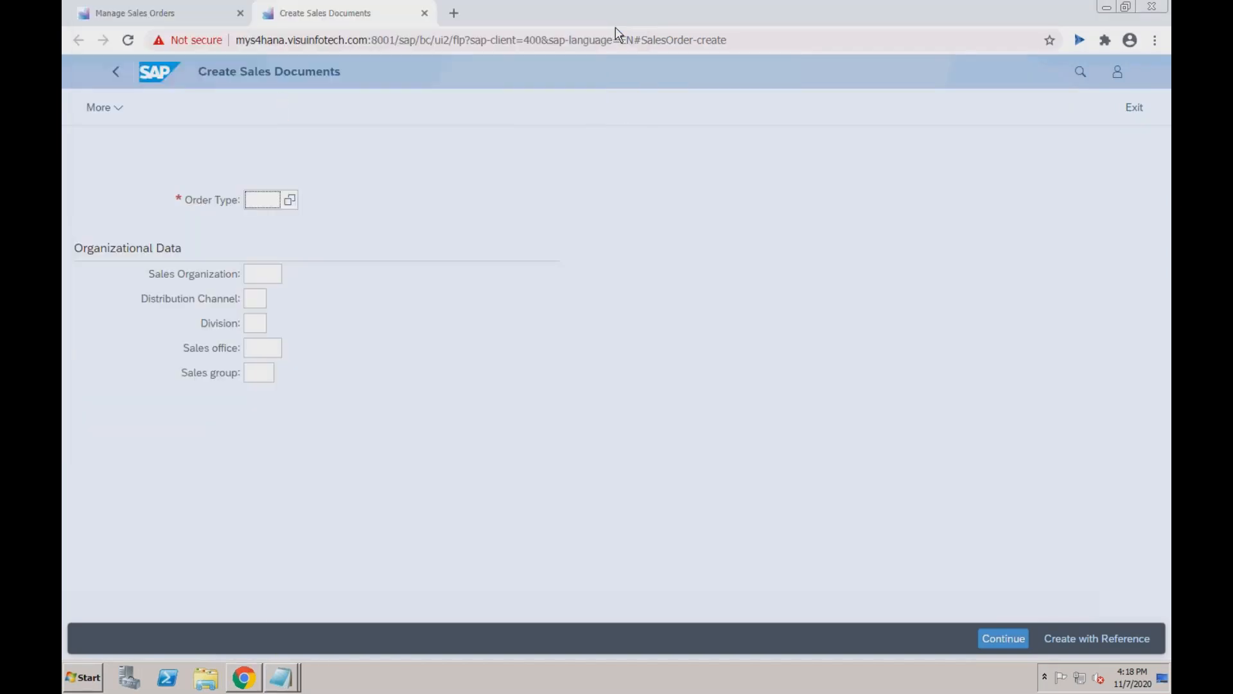
# Minimize Chrome to read the Notepad consignment notes, then put them away and bring up SAP Logon 760.
pyautogui.click(1109, 7)
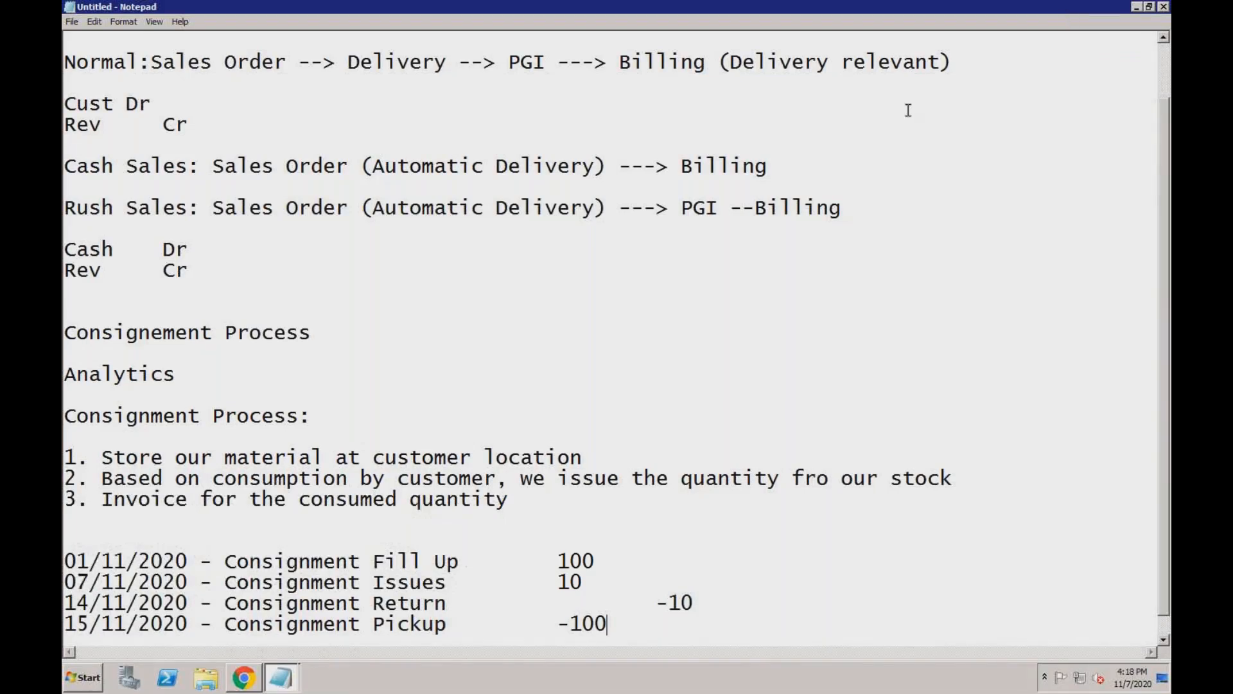
pyautogui.moveTo(1136, 5)
pyautogui.click(282, 677)
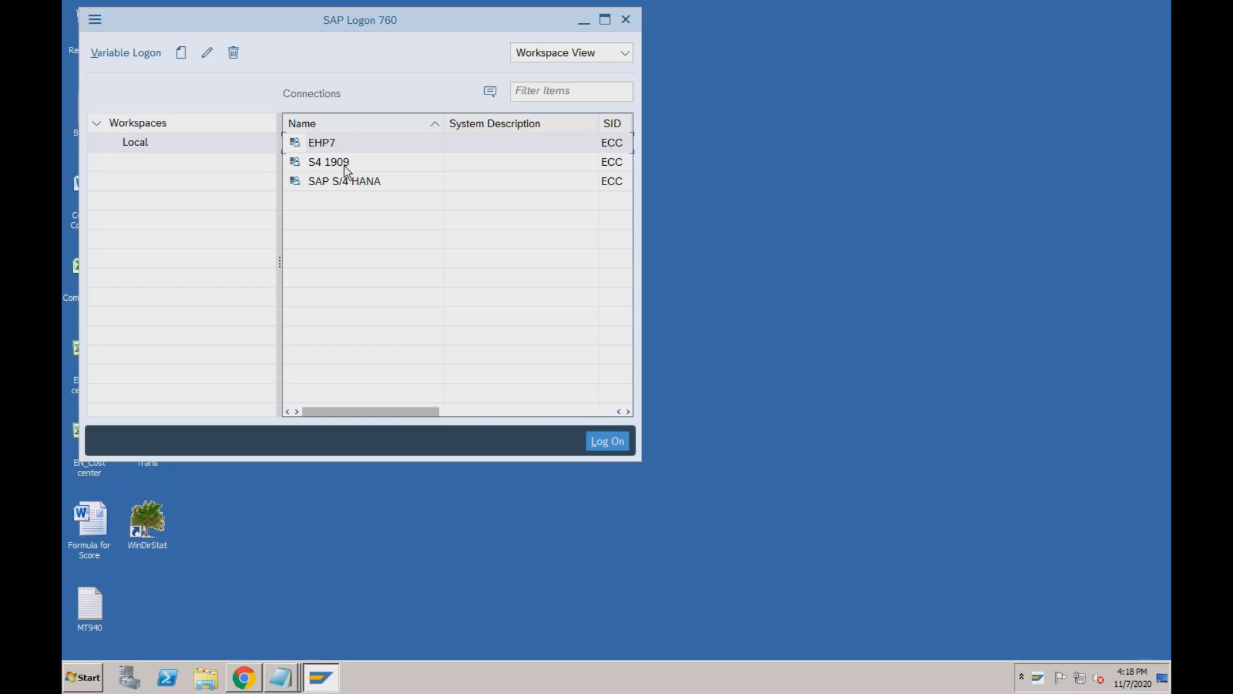
# Log on to the S4 1909 system with the suggested user and password.
pyautogui.click(345, 169)
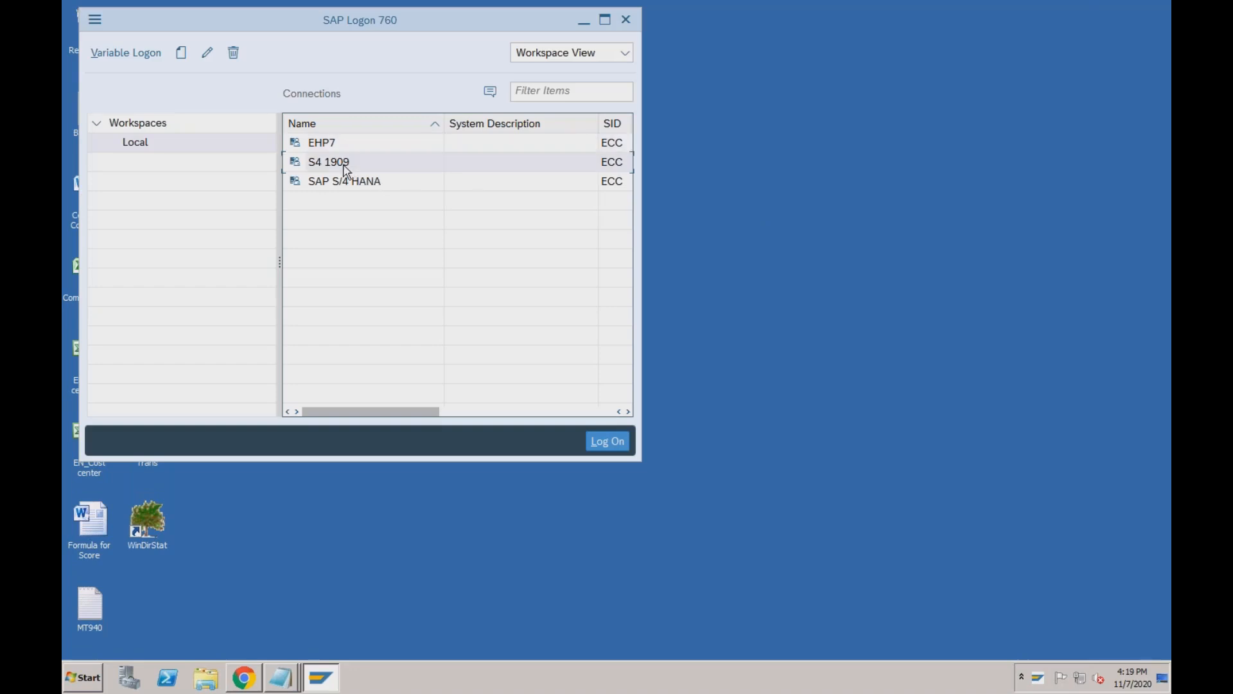
pyautogui.press('Down')
pyautogui.press('Tab')
pyautogui.write('••••••••••')
pyautogui.press('Return')
# Run va01 to open the Create Sales Documents screen in SAP GUI.
pyautogui.write('va01')
pyautogui.press('Return')
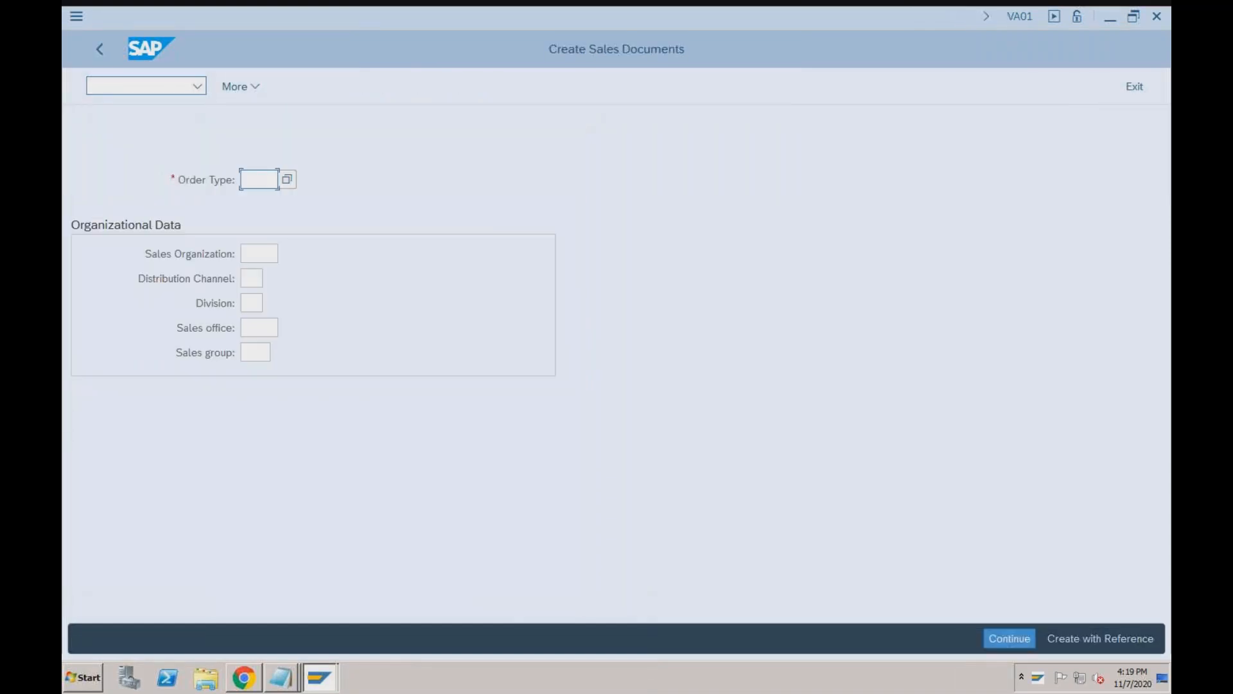
pyautogui.click(248, 683)
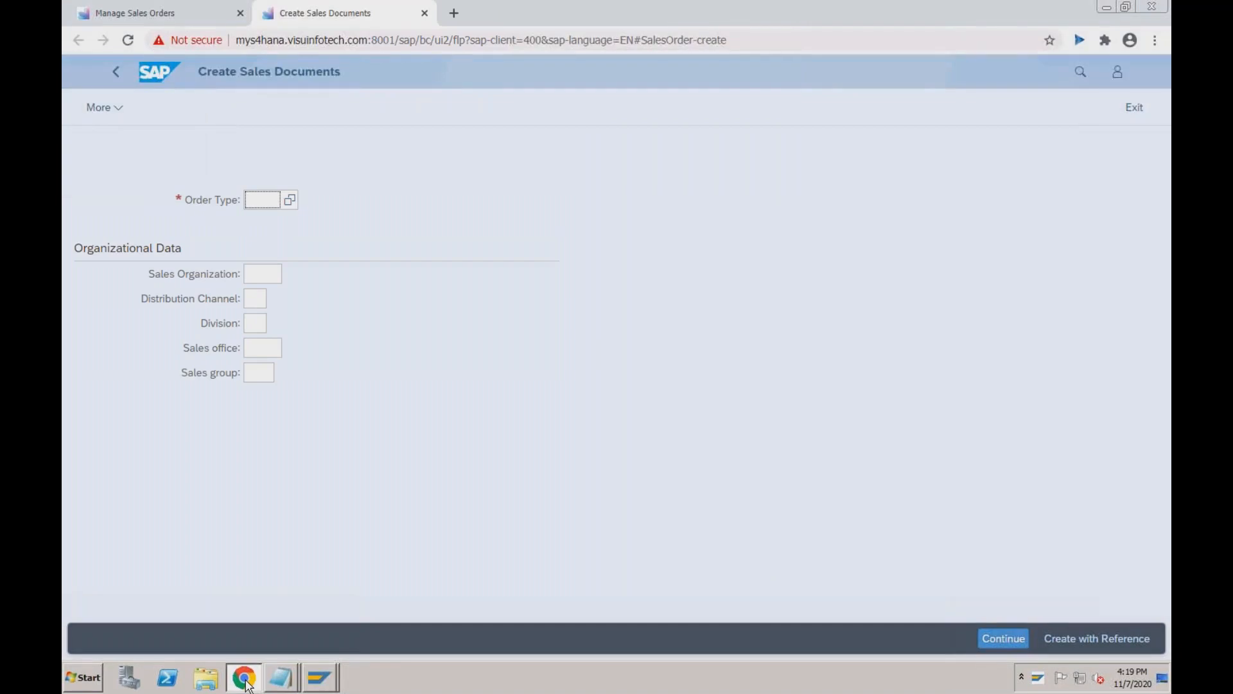
pyautogui.moveTo(320, 673)
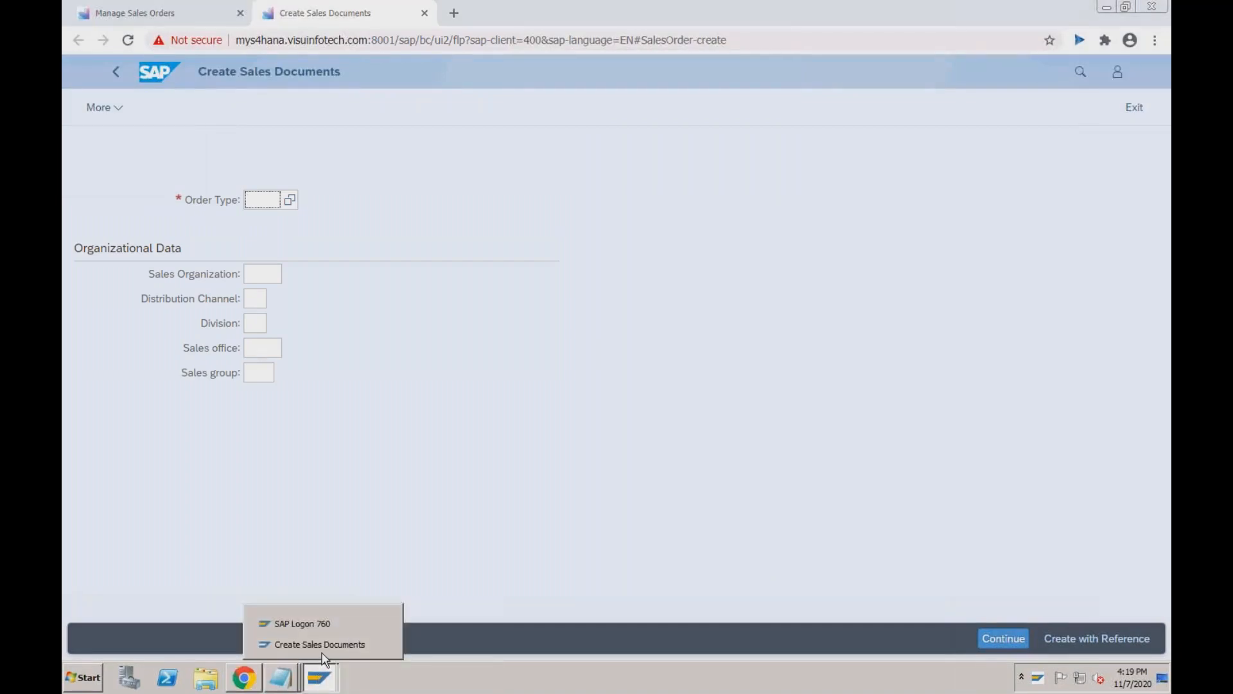
pyautogui.click(323, 649)
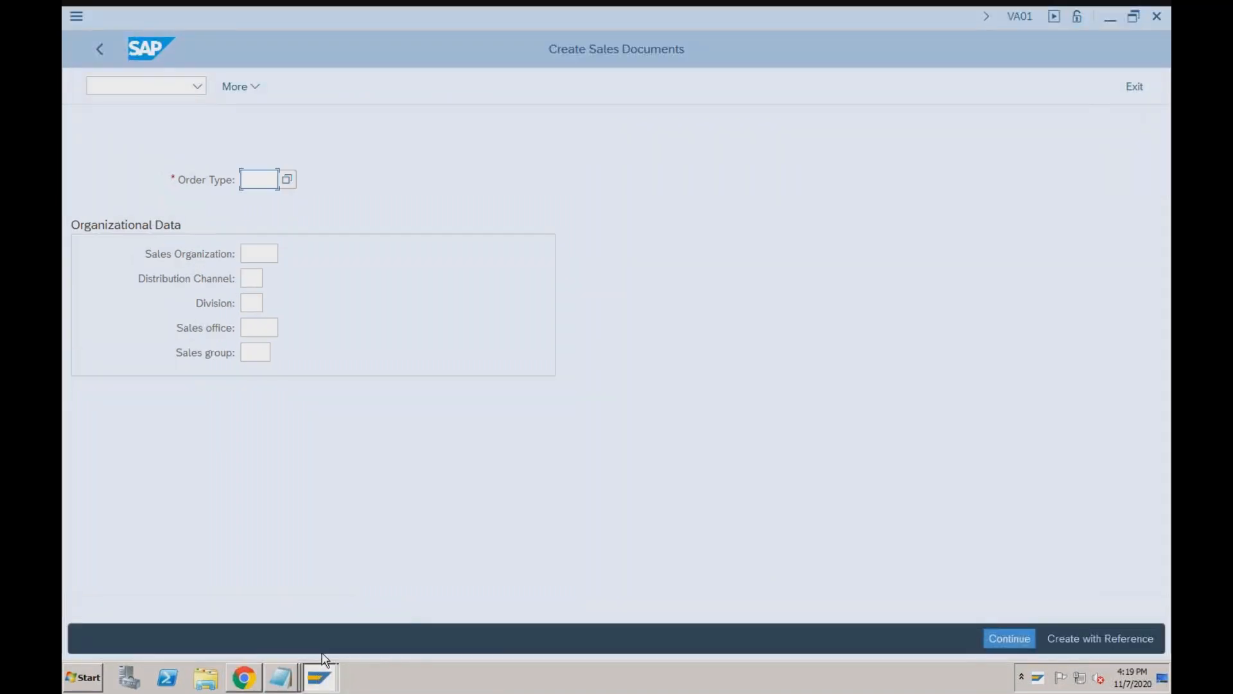
pyautogui.moveTo(252, 676)
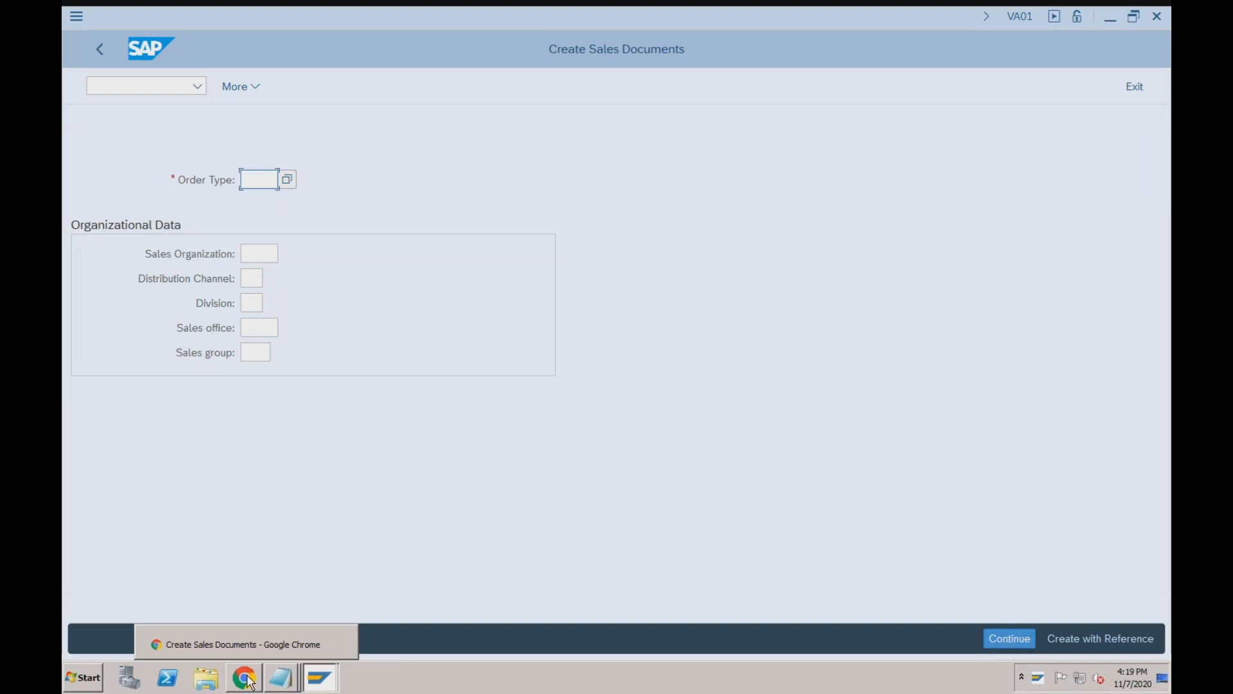
# Enter order type CCPU, sales organization RECH, channel 02, division R1 and submit.
pyautogui.click(243, 678)
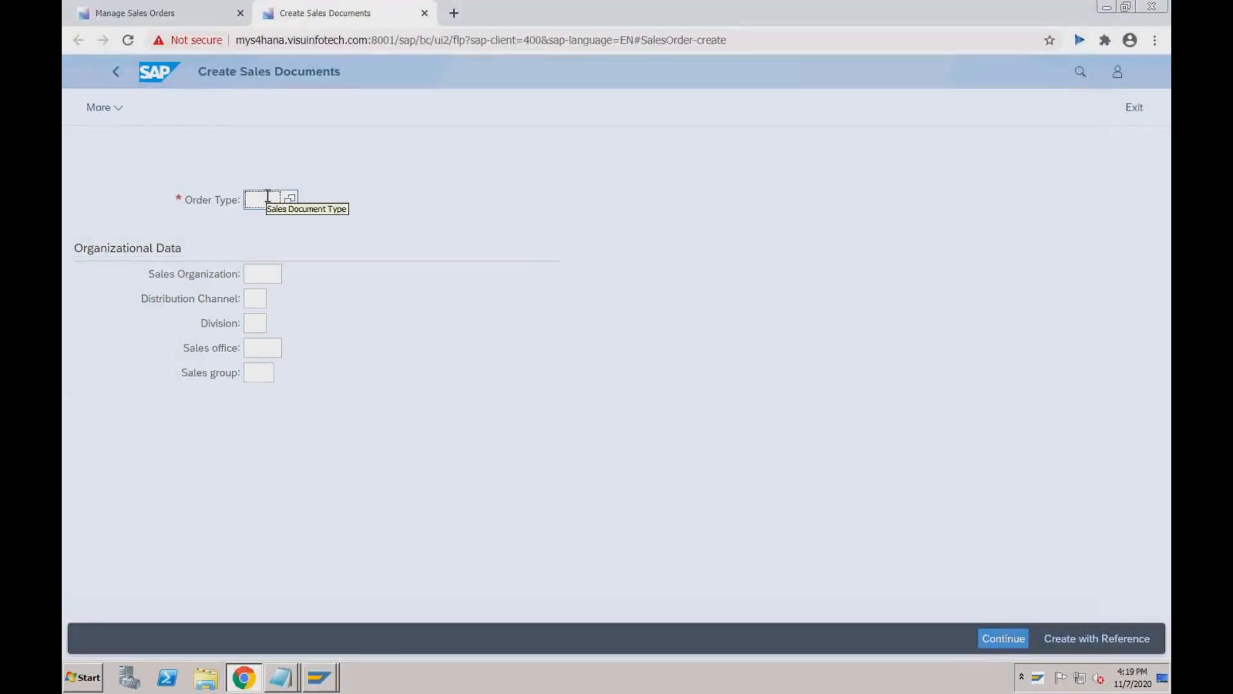
pyautogui.press('super+Tab')
pyautogui.press('super+Tab')
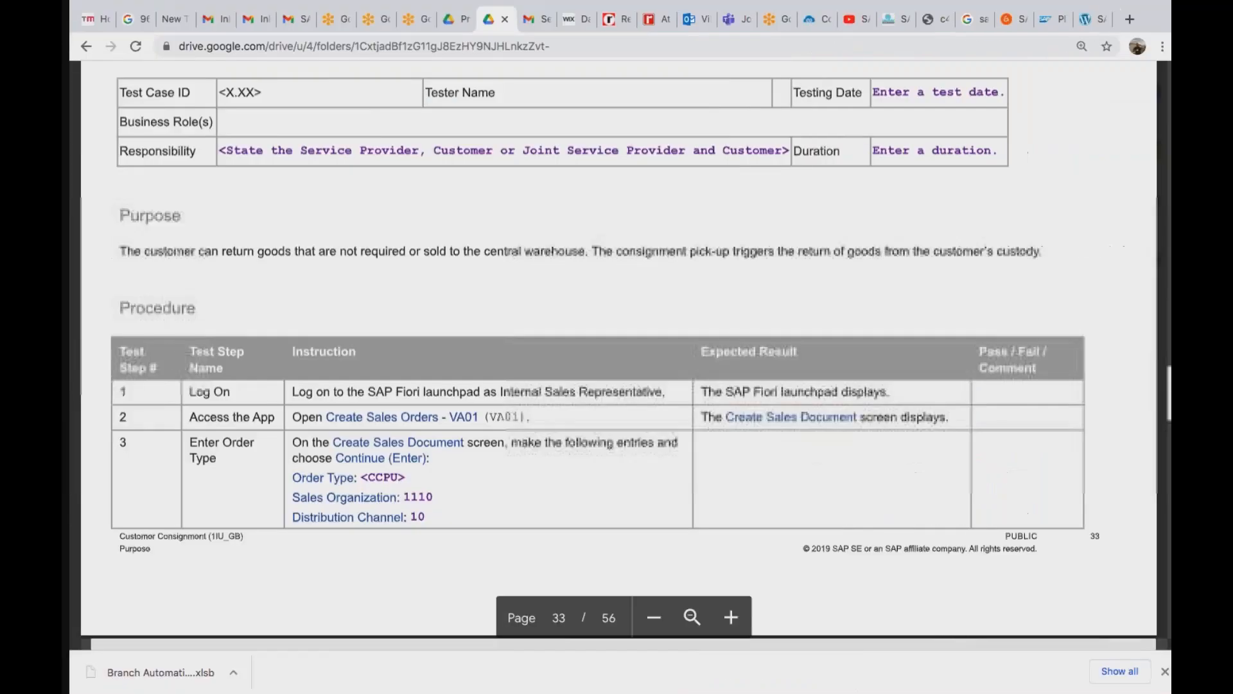
pyautogui.press('super+Tab')
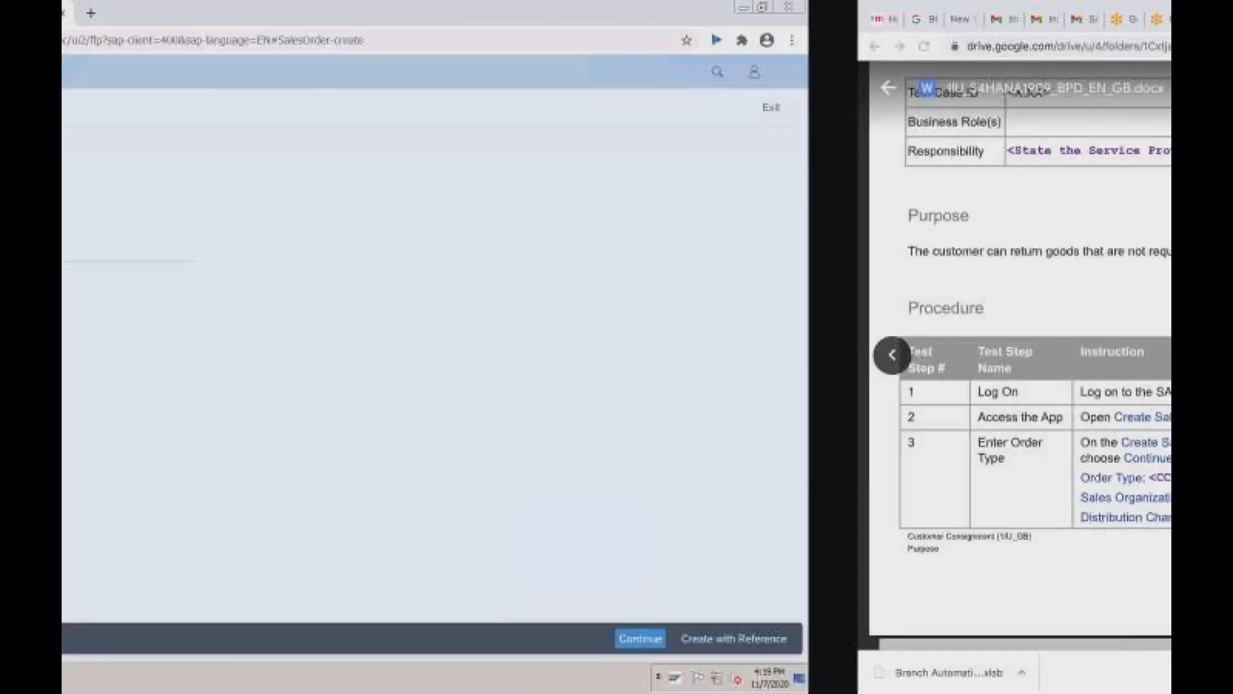
pyautogui.write('CCP')
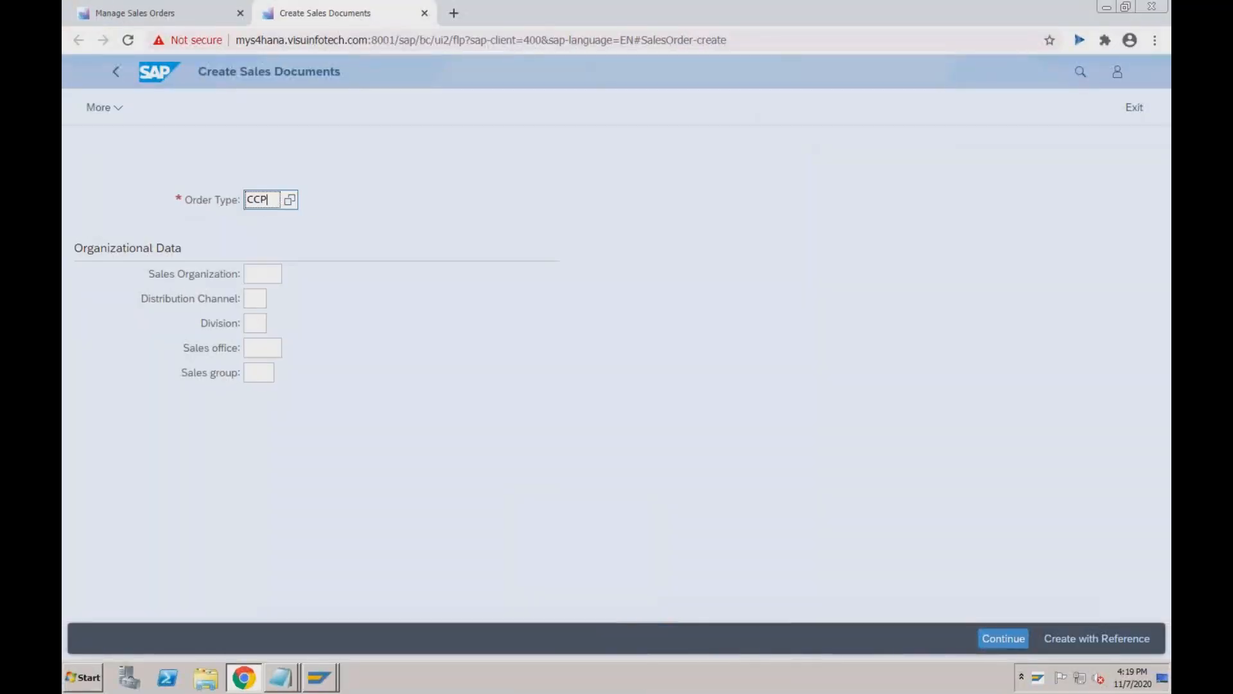
pyautogui.write('U')
pyautogui.click(273, 276)
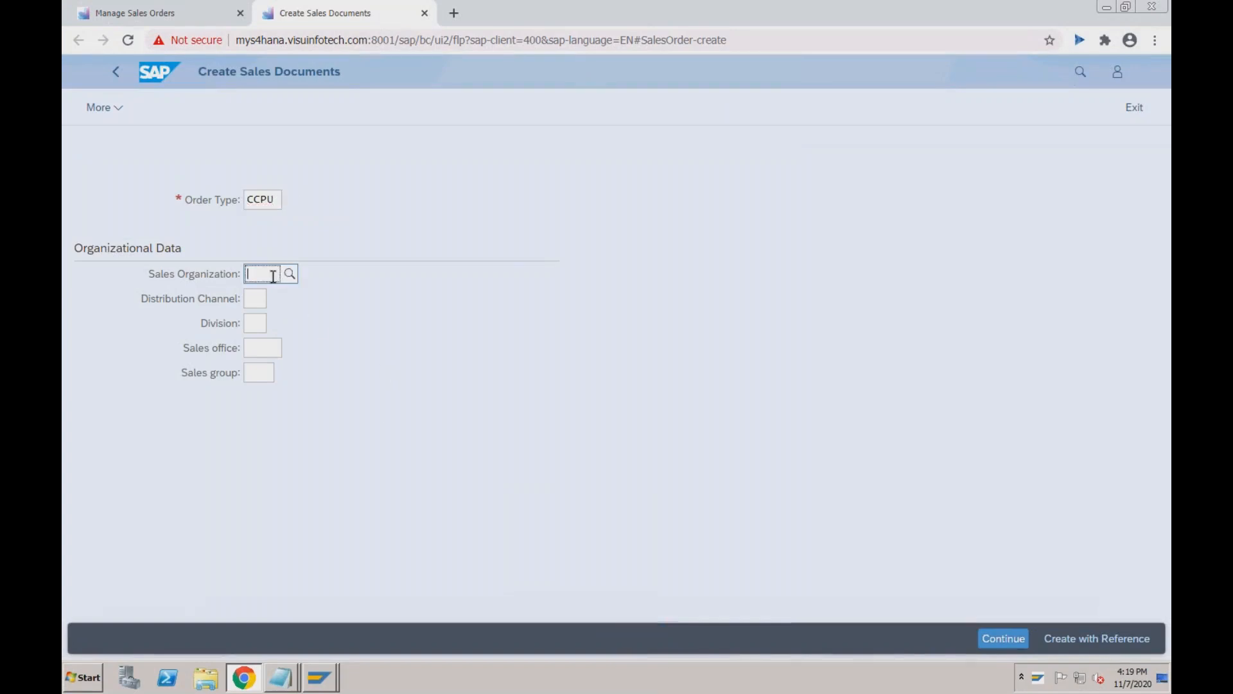
pyautogui.write('RE')
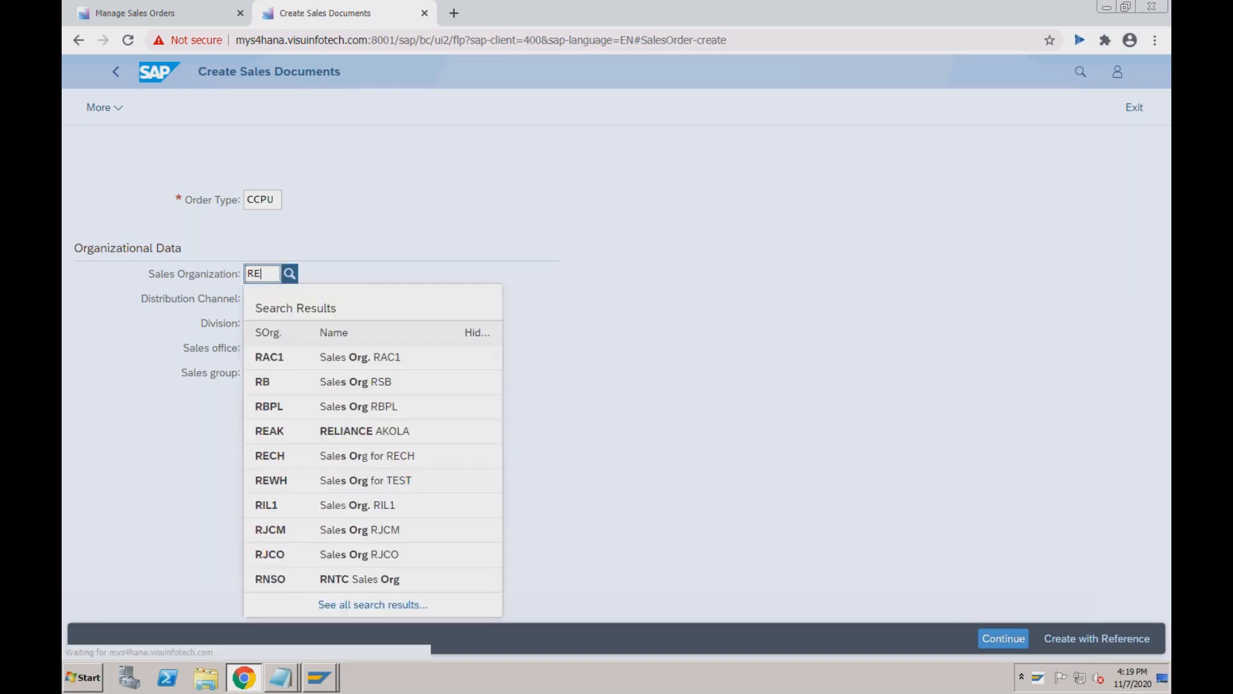
pyautogui.write('CH')
pyautogui.press('Tab')
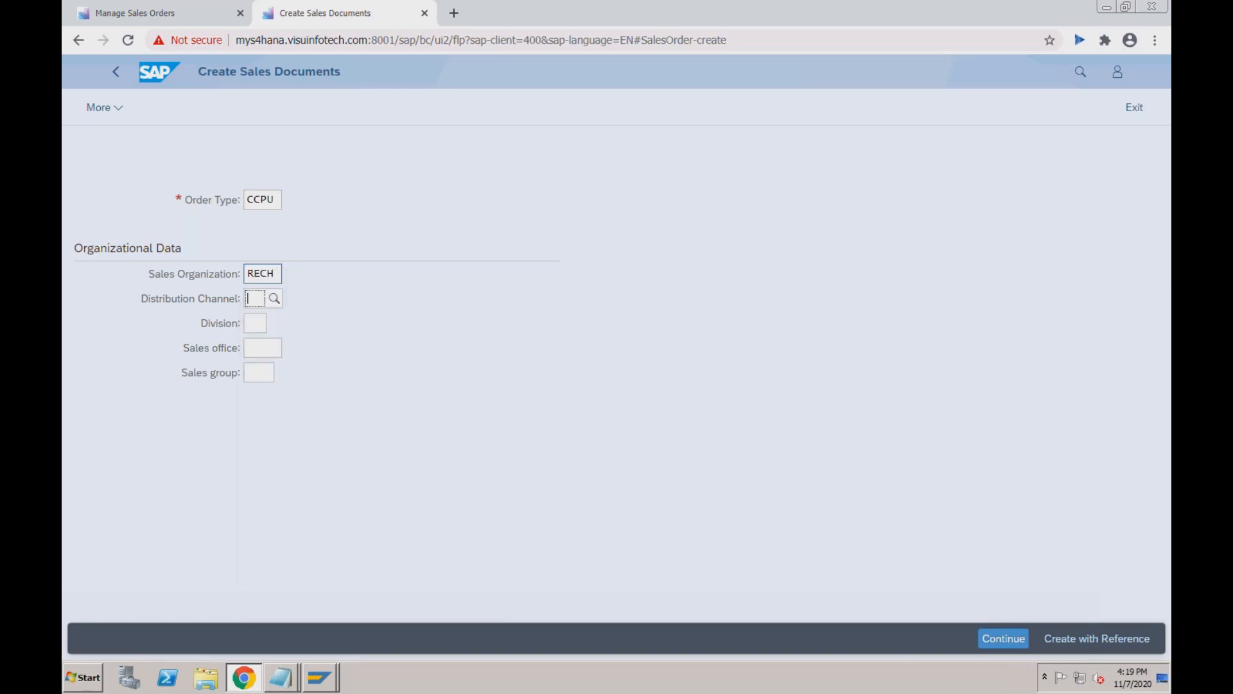
pyautogui.write('02')
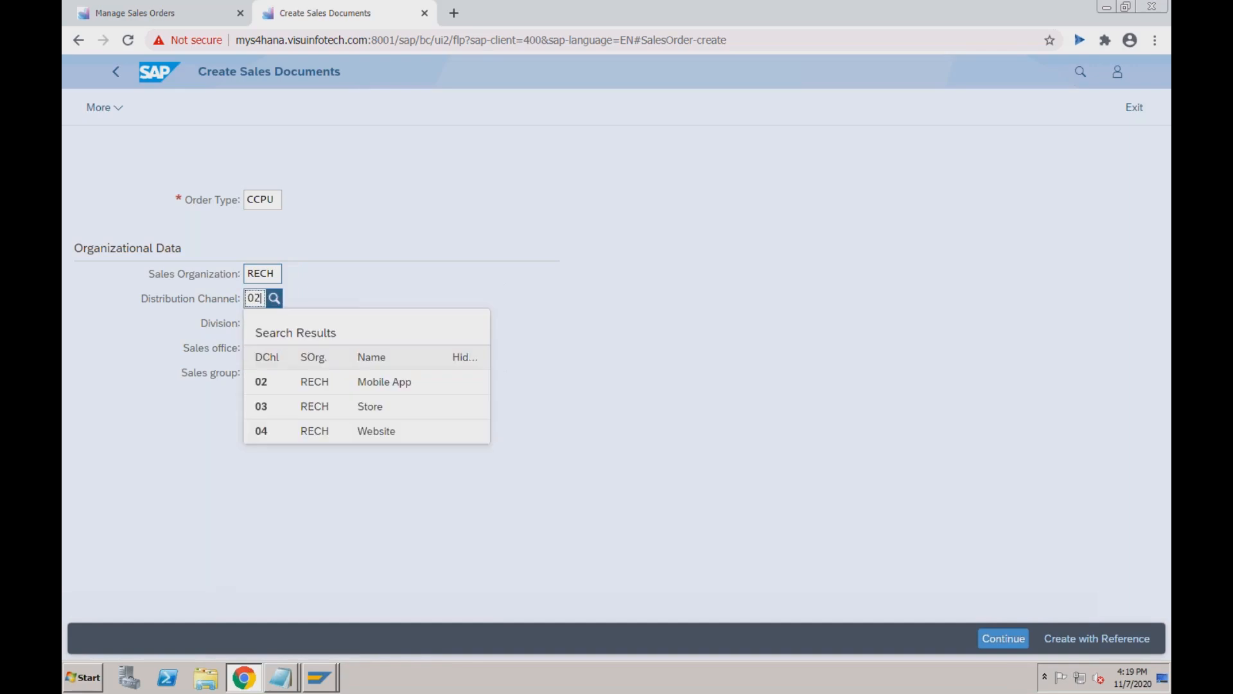
pyautogui.press('Tab')
pyautogui.write('R1')
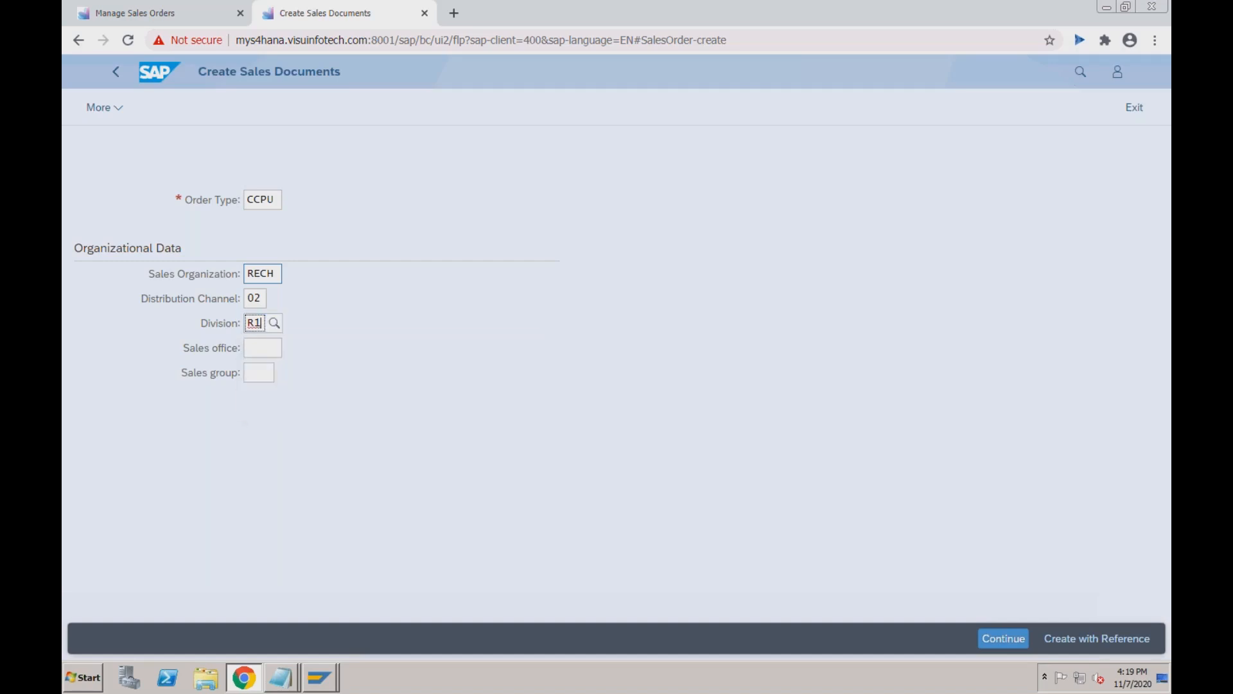
pyautogui.press('Return')
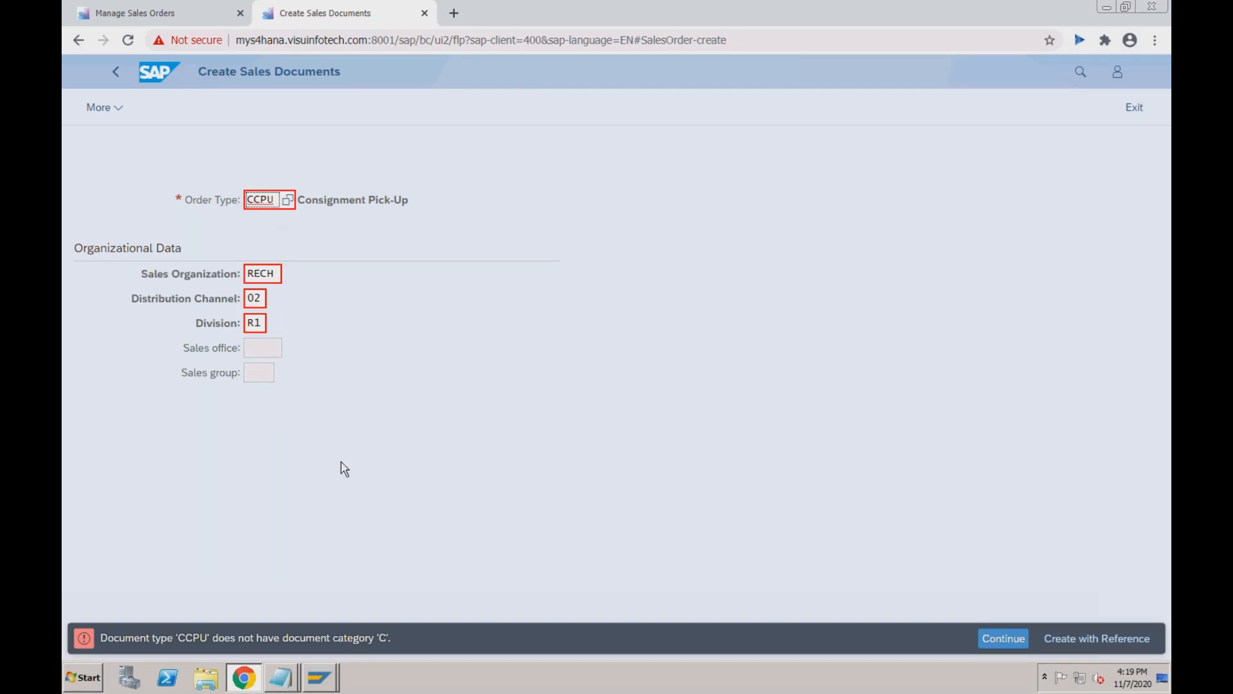
# Check the test procedure document about the category error, then return to Create Sales Documents.
pyautogui.press('super+Tab')
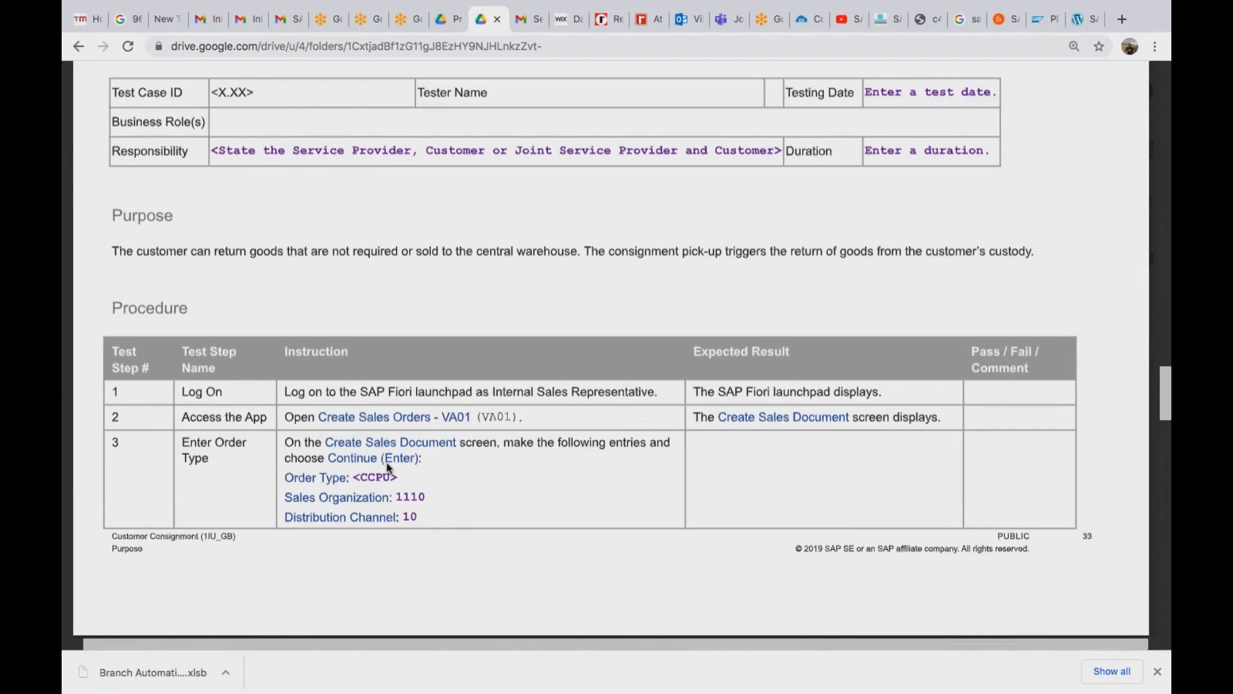
pyautogui.press('super+Tab')
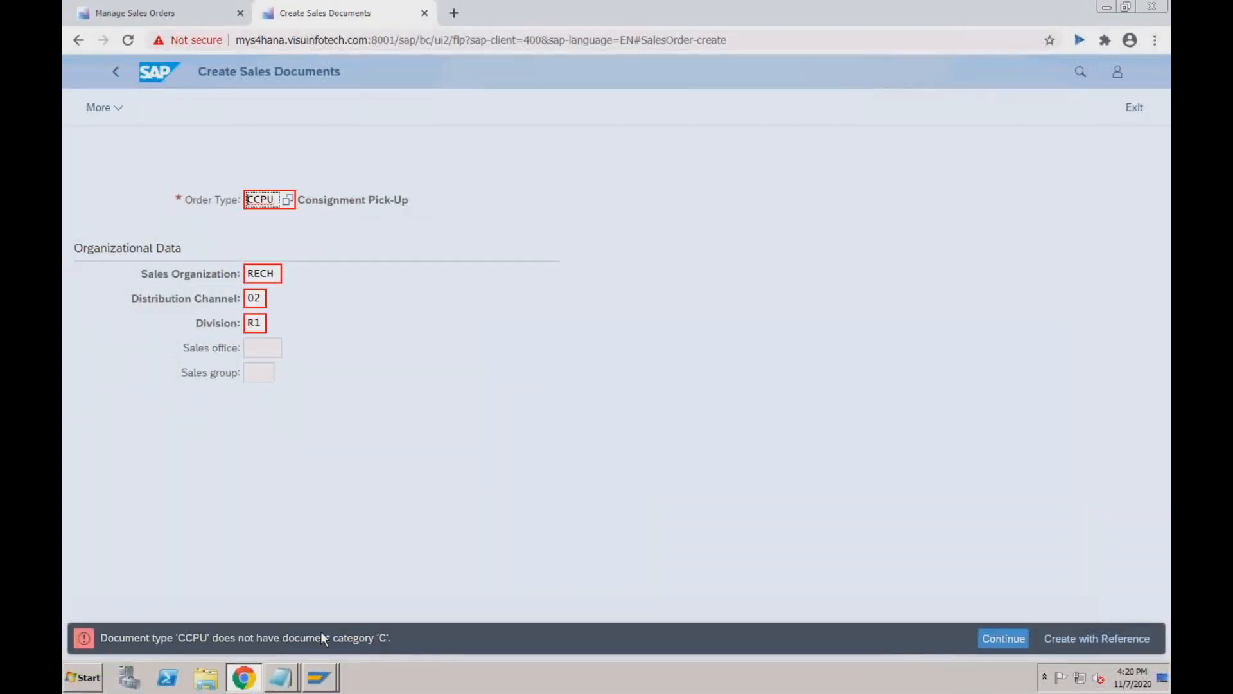
pyautogui.moveTo(317, 679)
pyautogui.click(354, 639)
# Open the customizing project screen with /nspro from the VA01 window.
pyautogui.click(310, 678)
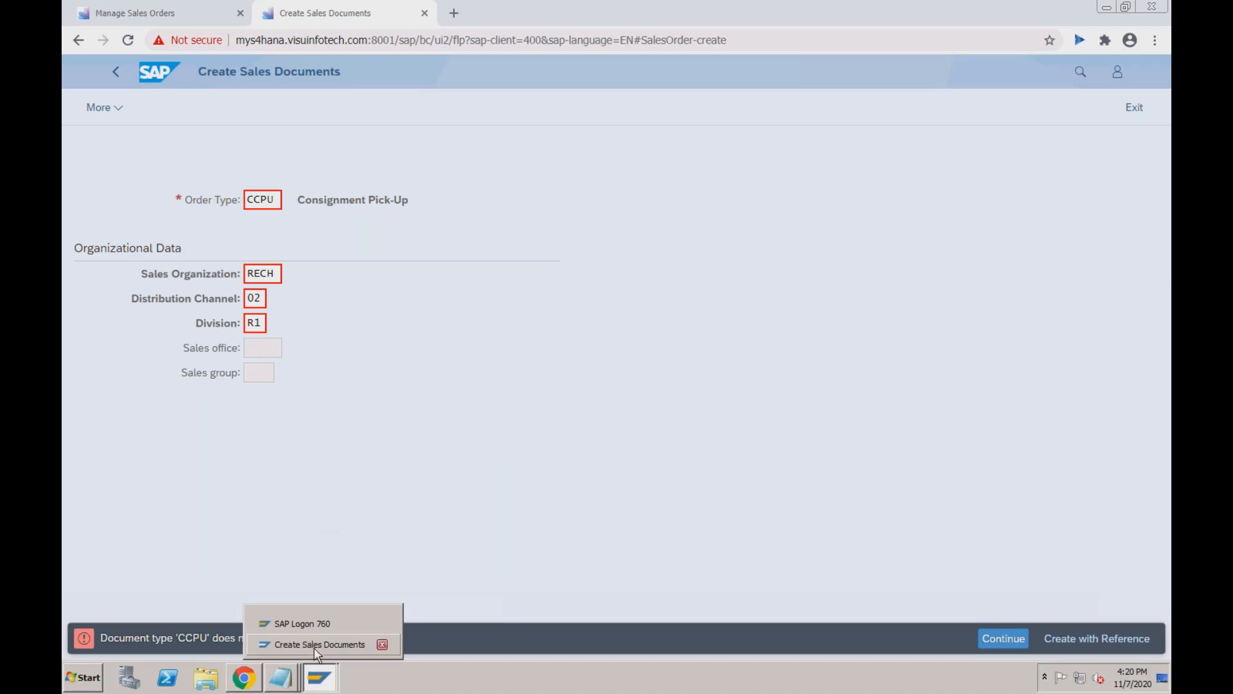
pyautogui.click(377, 644)
pyautogui.click(145, 85)
pyautogui.write('/nspro')
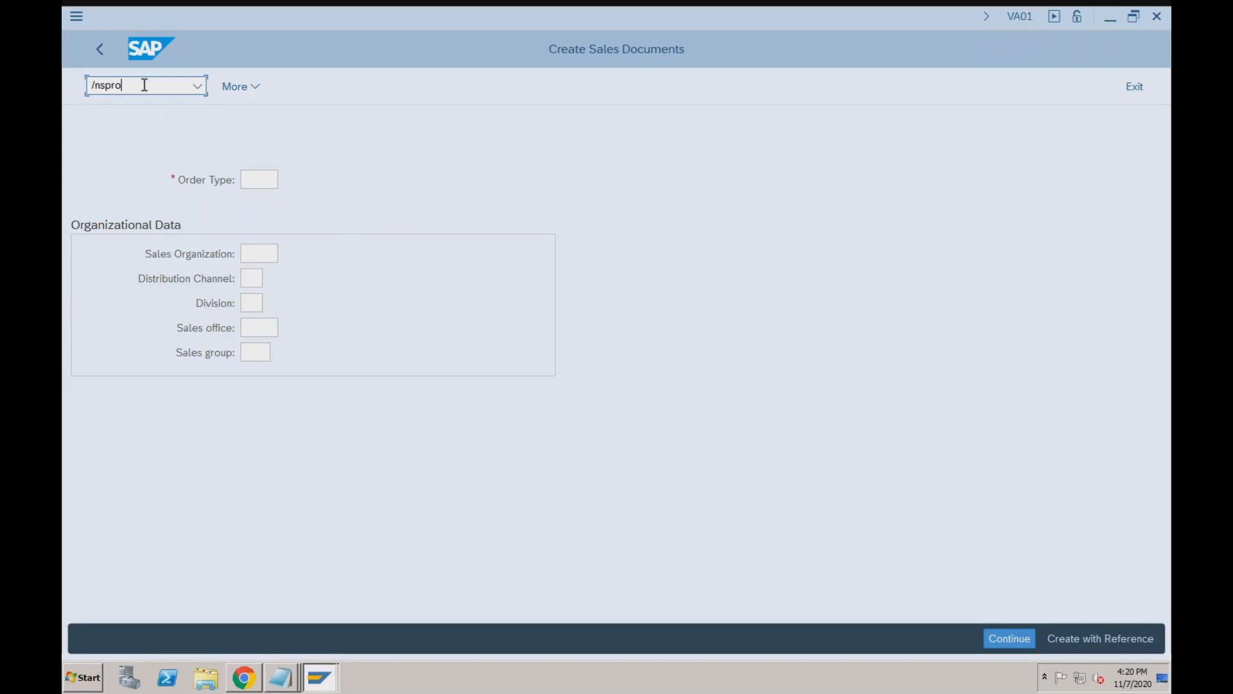
pyautogui.press('Return')
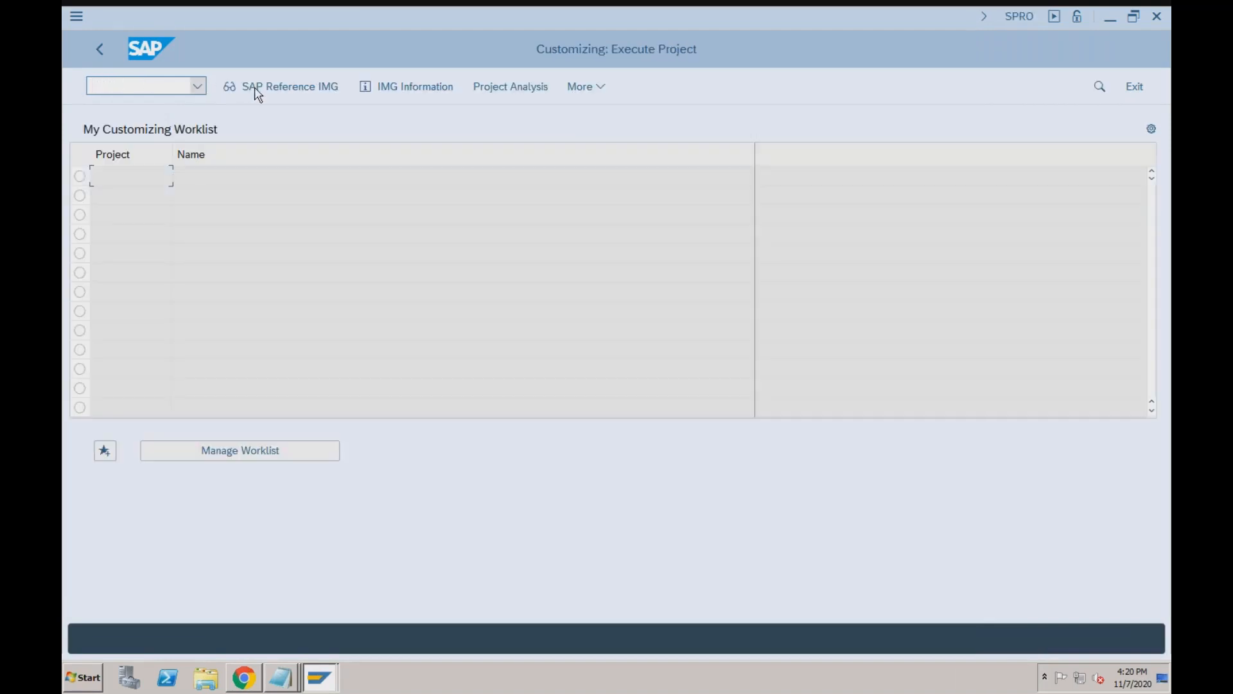
# In the SAP Reference IMG, run Sales Documents > Sales Document Header > Define Sales Document Types.
pyautogui.click(257, 86)
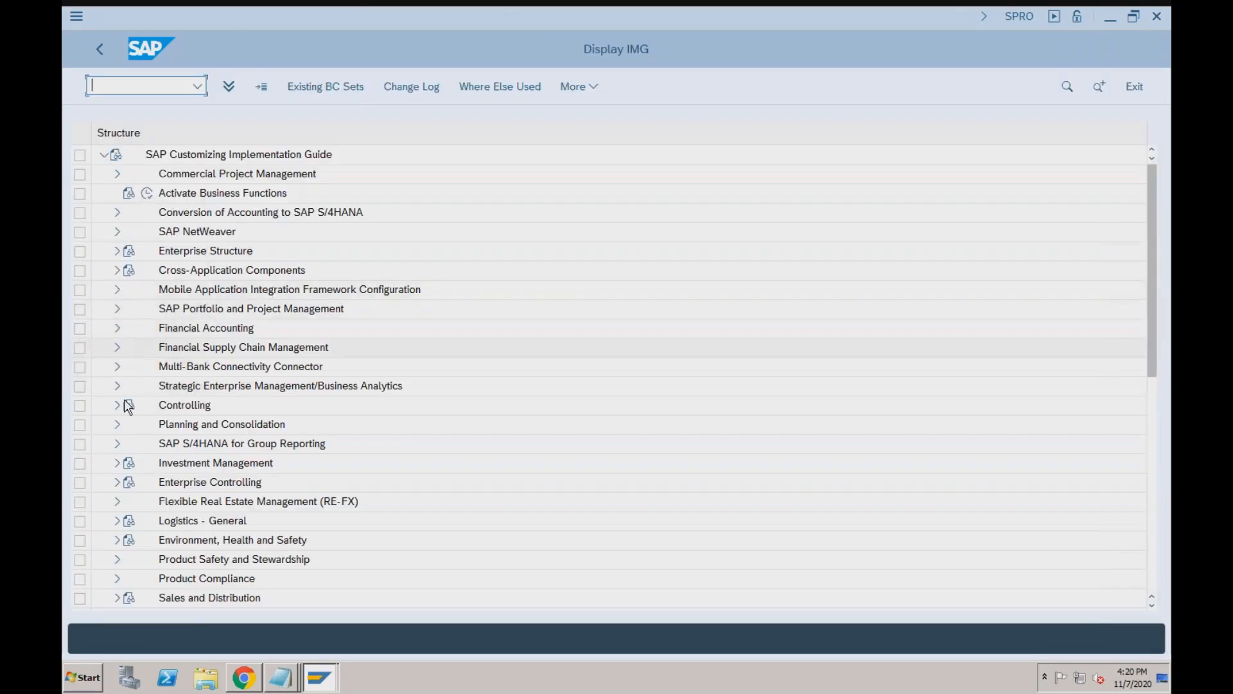
pyautogui.click(117, 598)
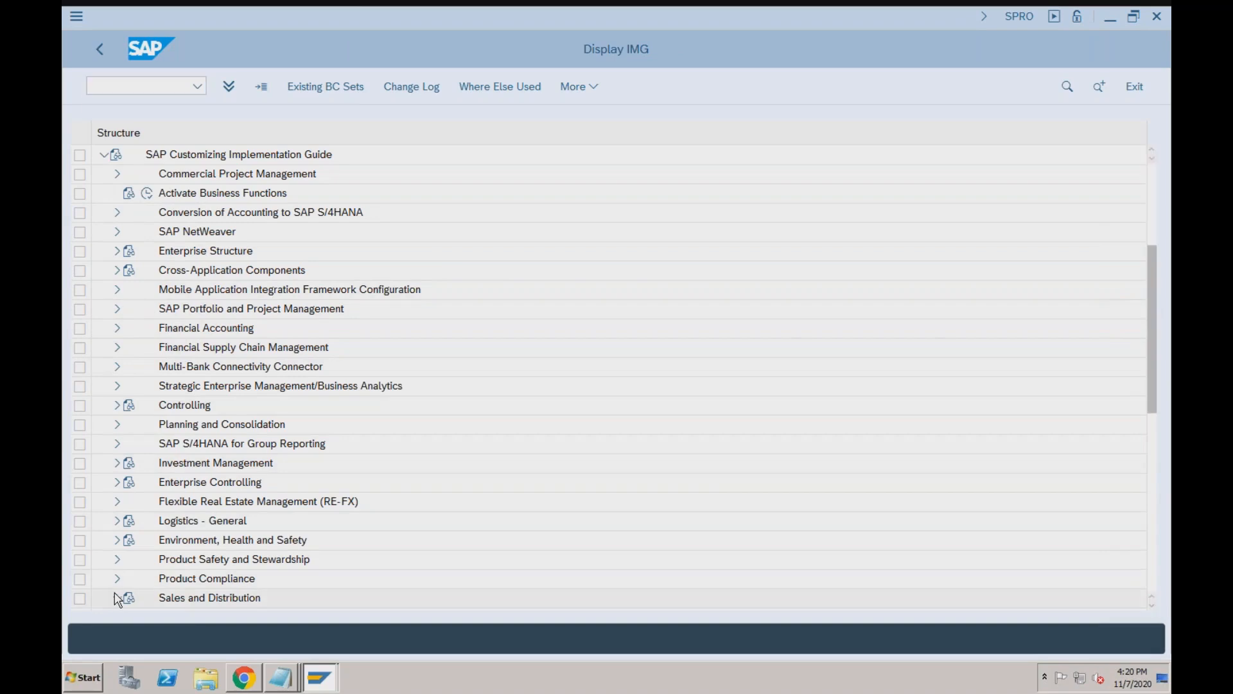
pyautogui.click(129, 424)
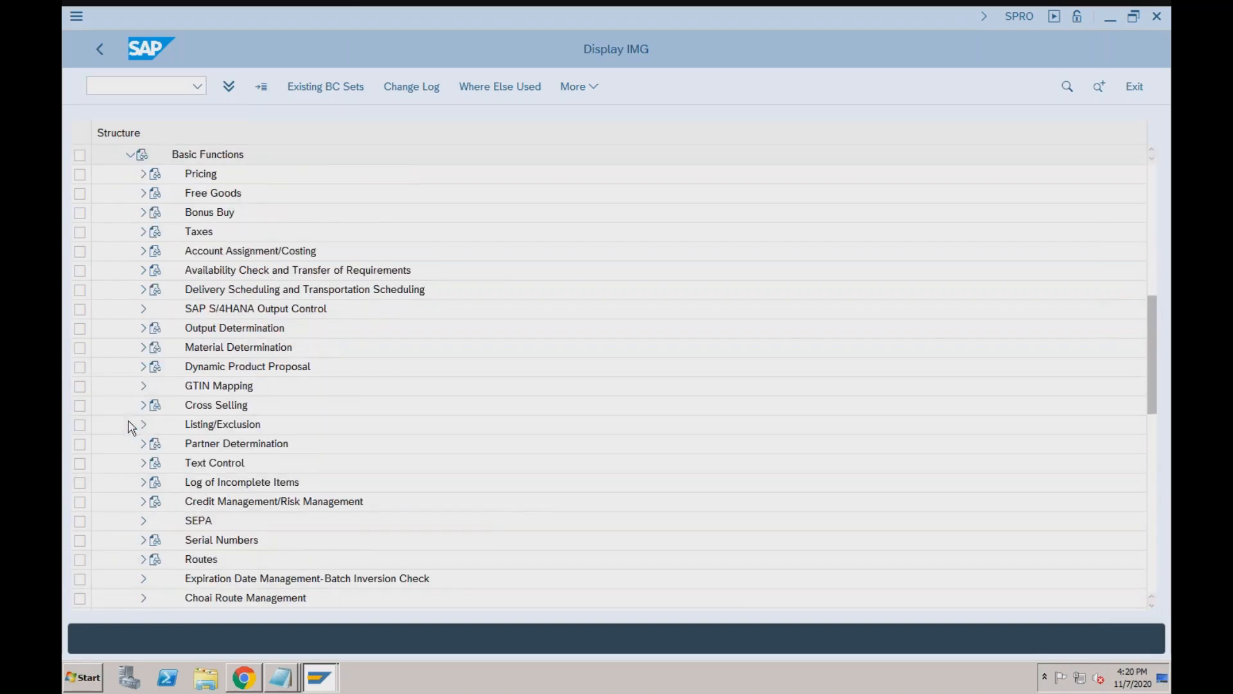
pyautogui.click(131, 155)
pyautogui.click(130, 174)
pyautogui.click(143, 193)
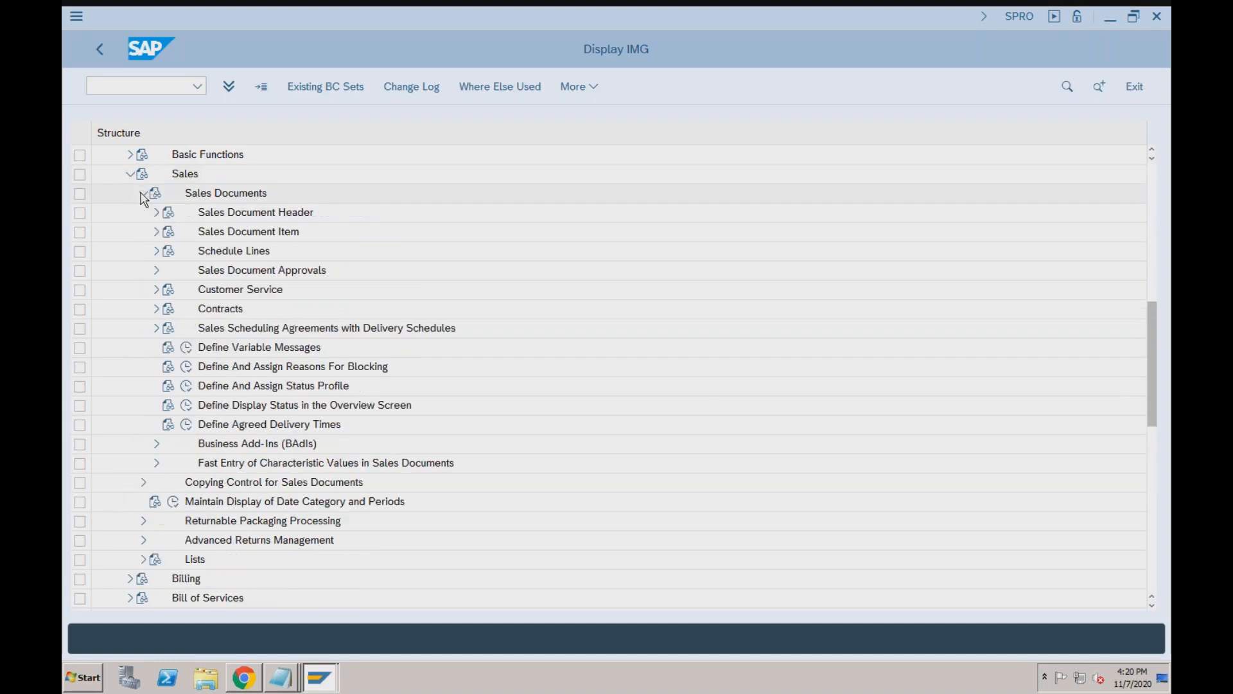
pyautogui.click(156, 213)
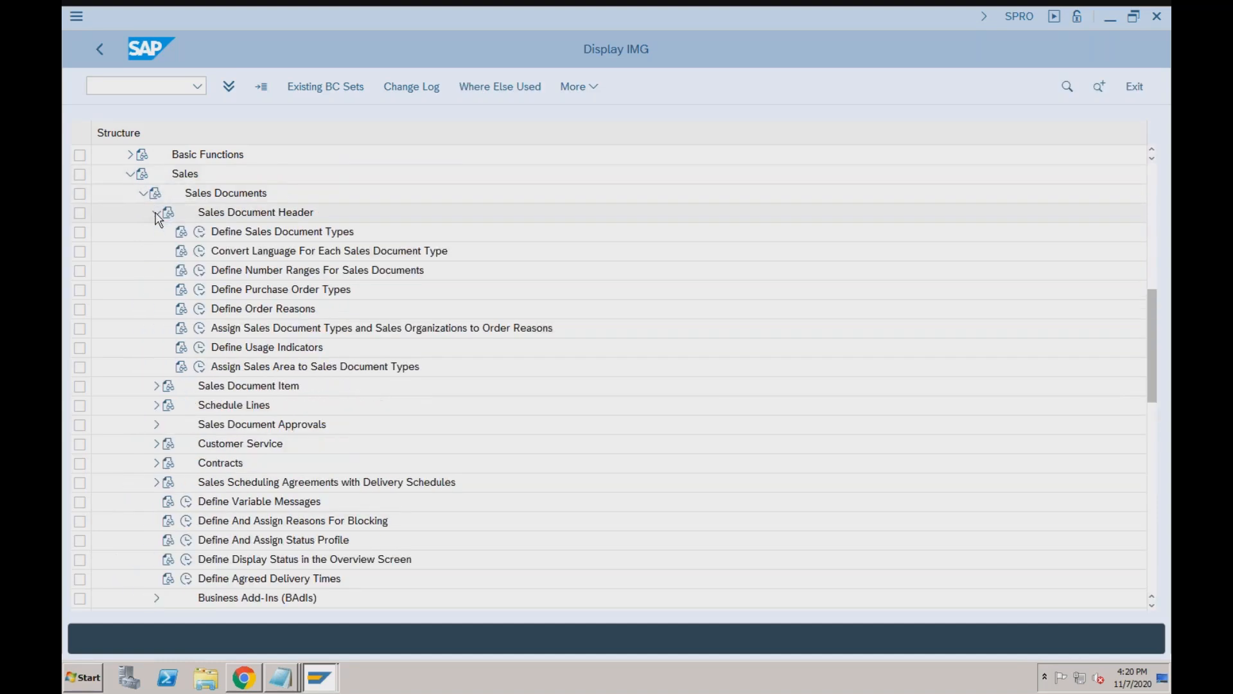
pyautogui.click(199, 231)
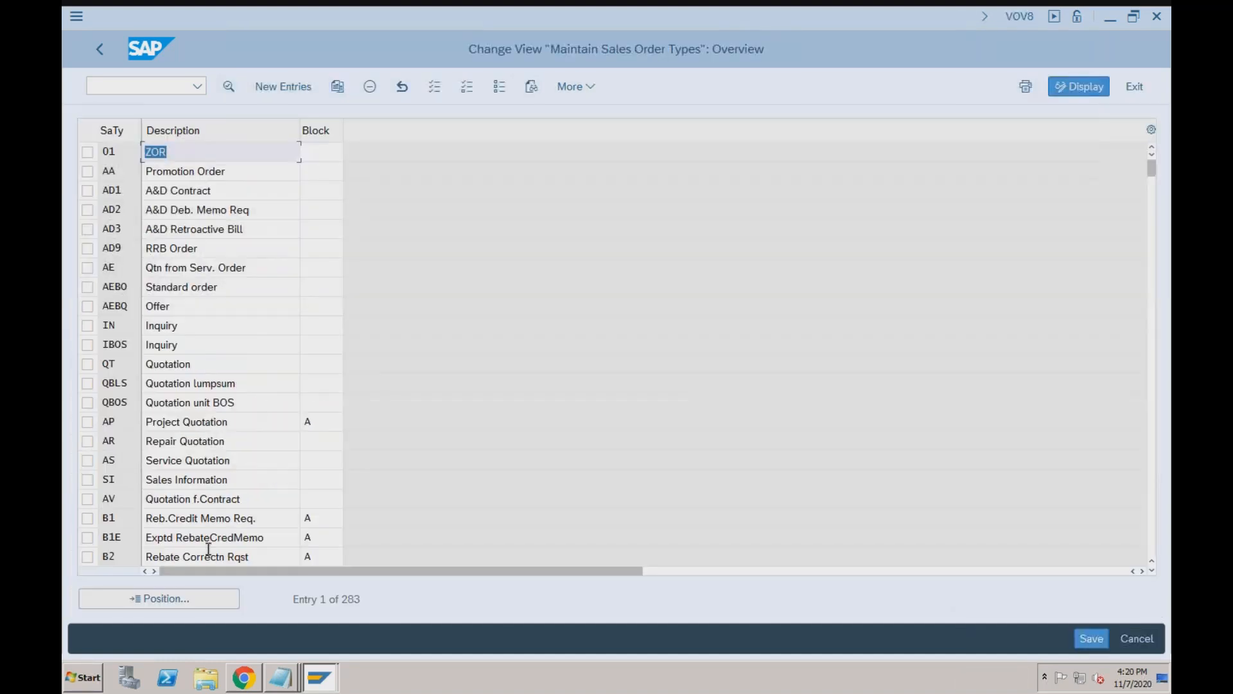
# Position the order type list on CCPU and open its details.
pyautogui.click(178, 601)
pyautogui.write('ccpu')
pyautogui.press('Return')
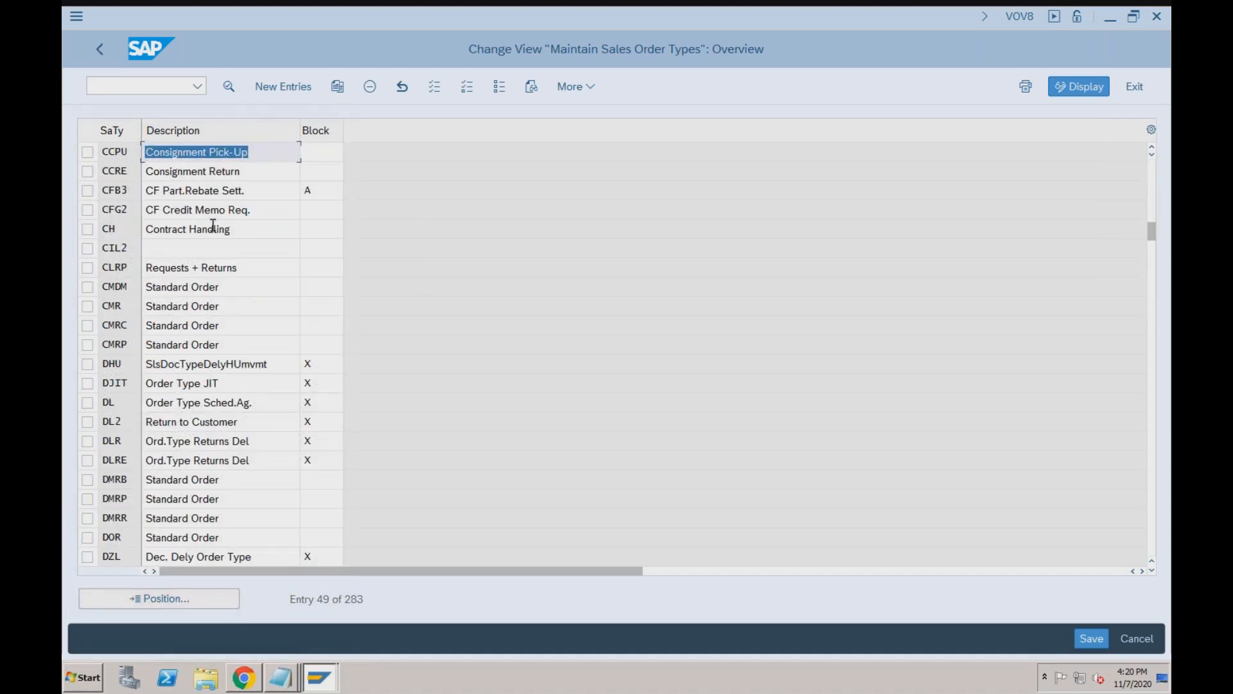
pyautogui.doubleClick(228, 151)
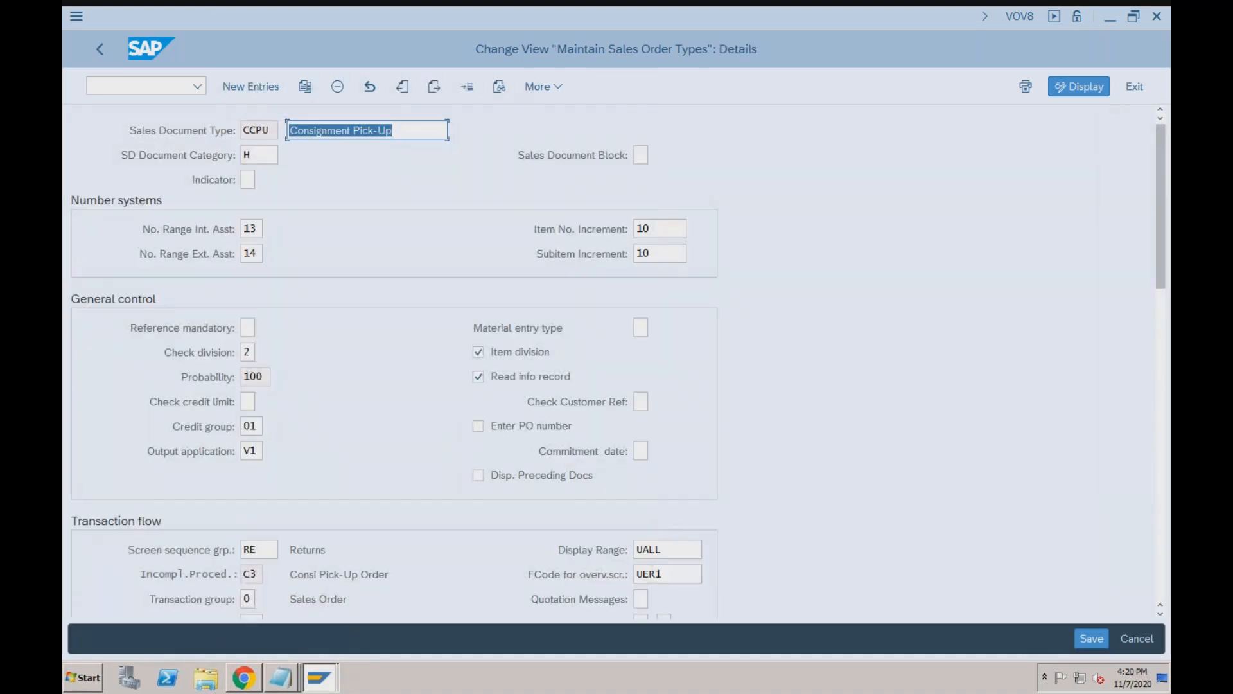
# Set SD Document Category to C (Order) and save it under the customizing request.
pyautogui.click(276, 157)
pyautogui.click(285, 158)
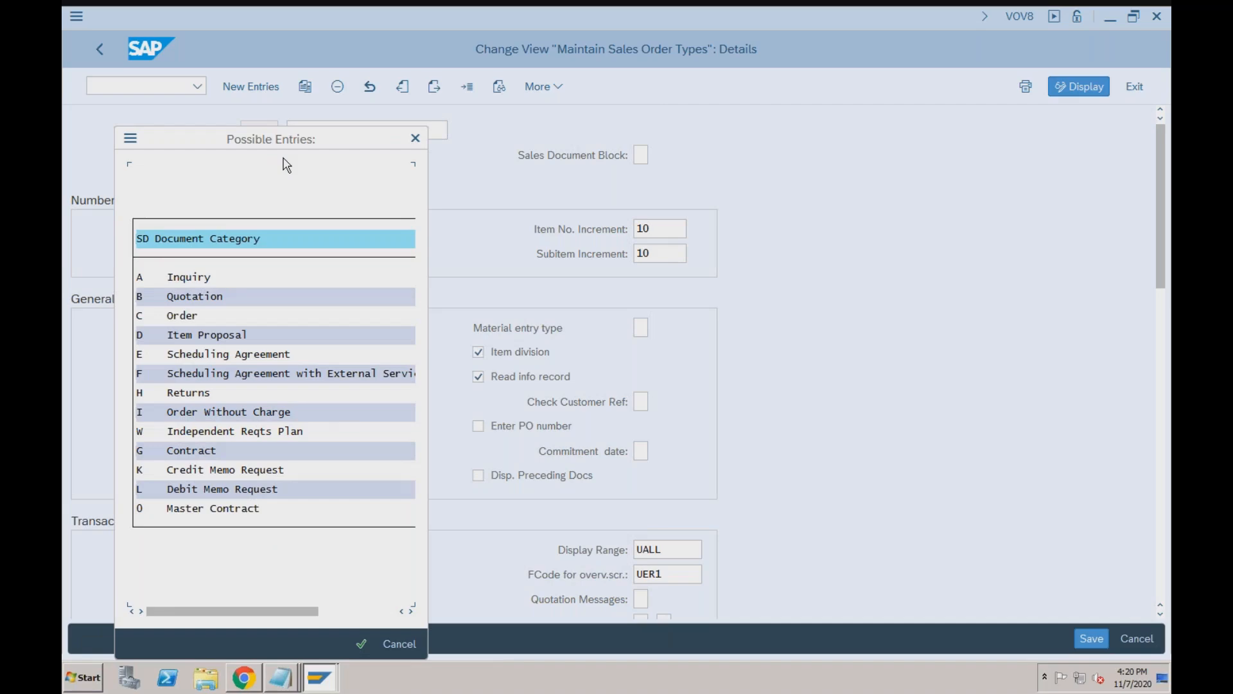
pyautogui.doubleClick(180, 316)
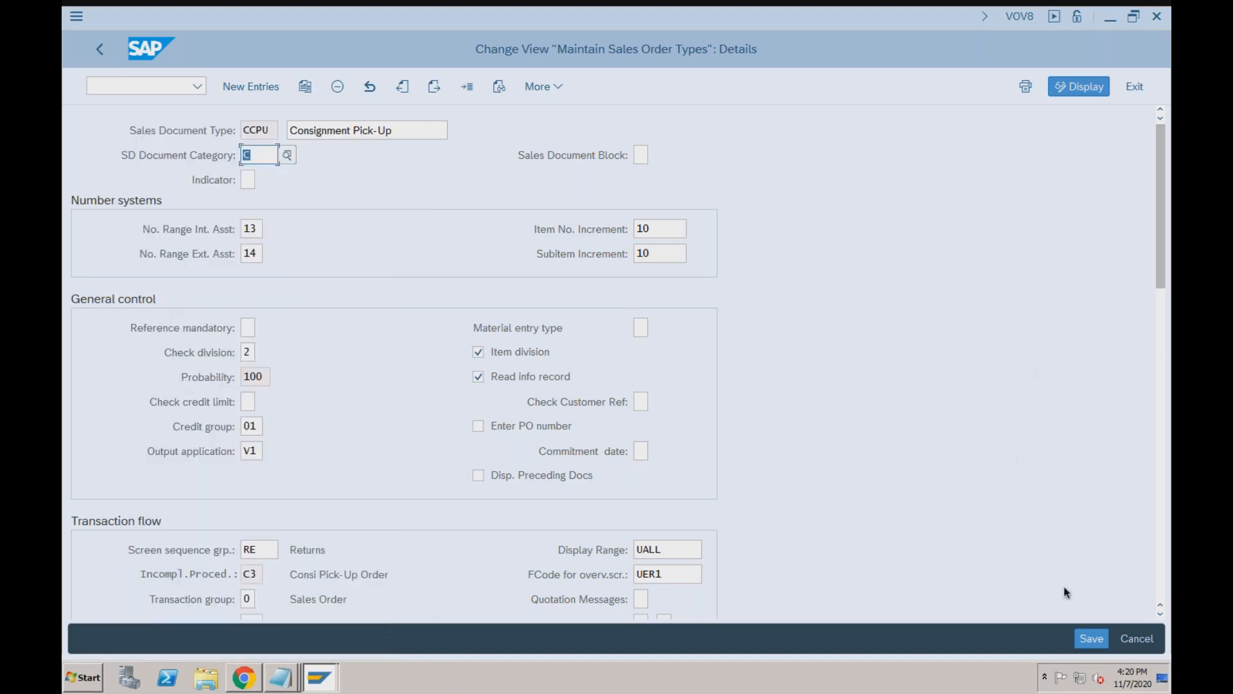
pyautogui.click(1091, 637)
pyautogui.click(467, 364)
pyautogui.click(247, 682)
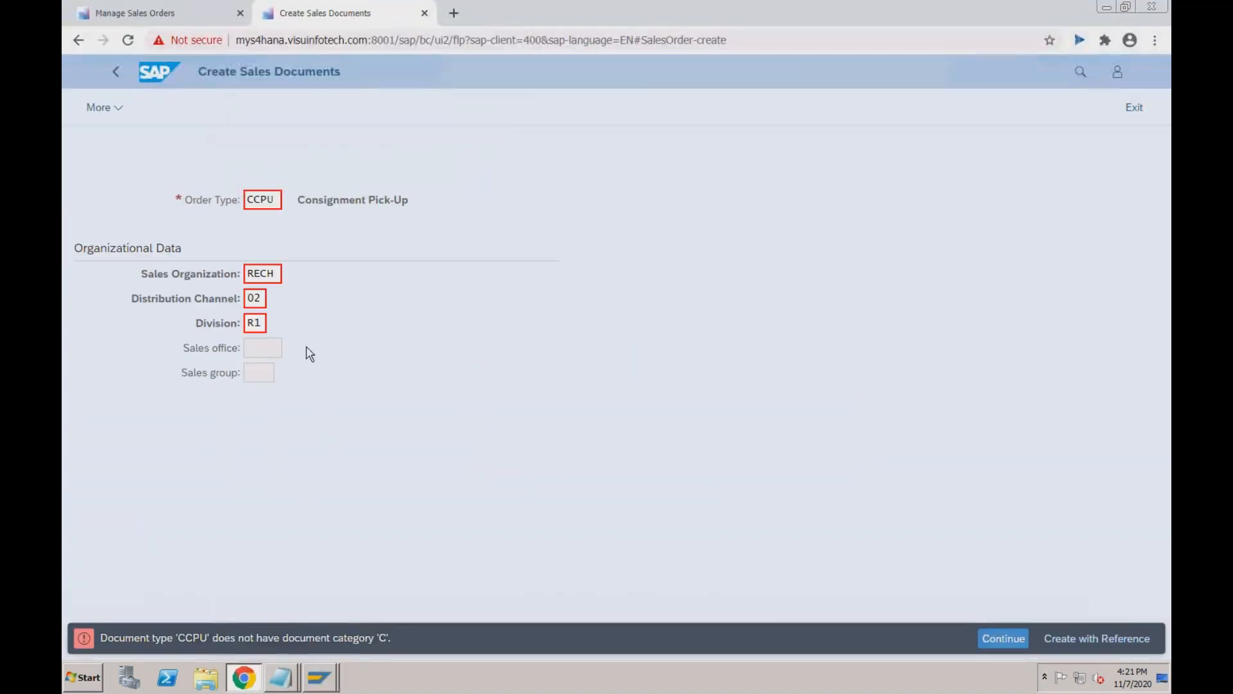
# Reload Create Sales Documents and submit order type CCPU to reach the Consignment Pick-Up overview.
pyautogui.click(261, 319)
pyautogui.click(128, 41)
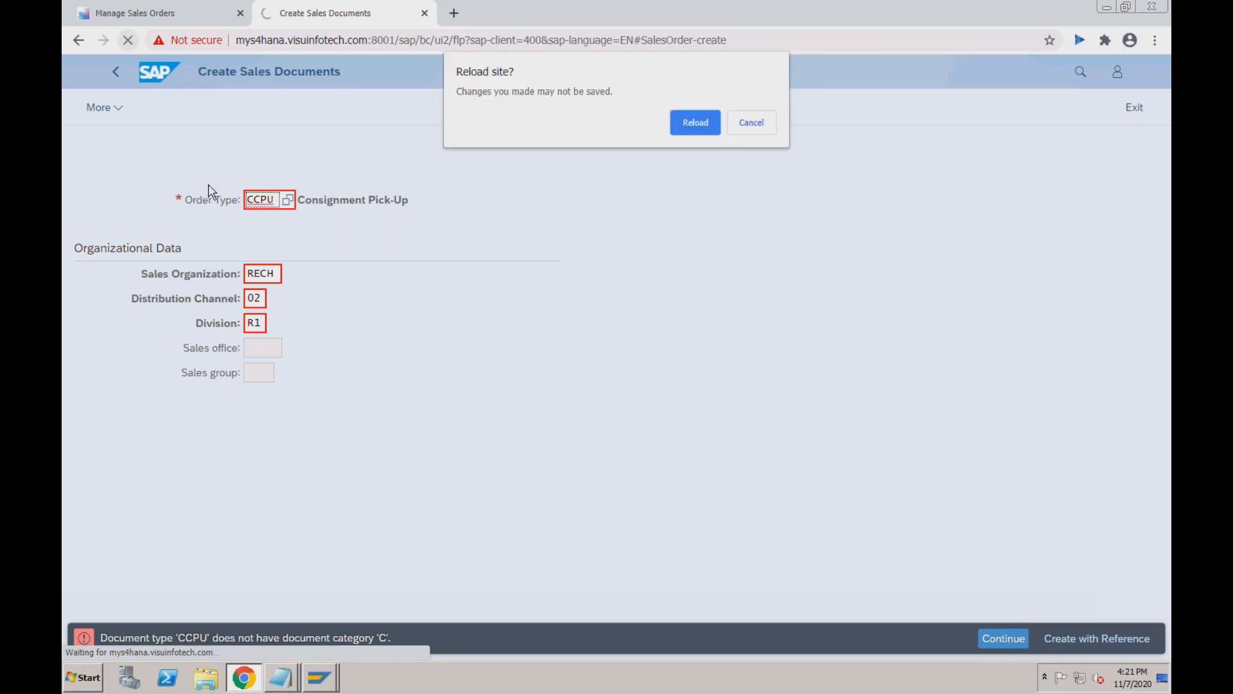
pyautogui.click(705, 125)
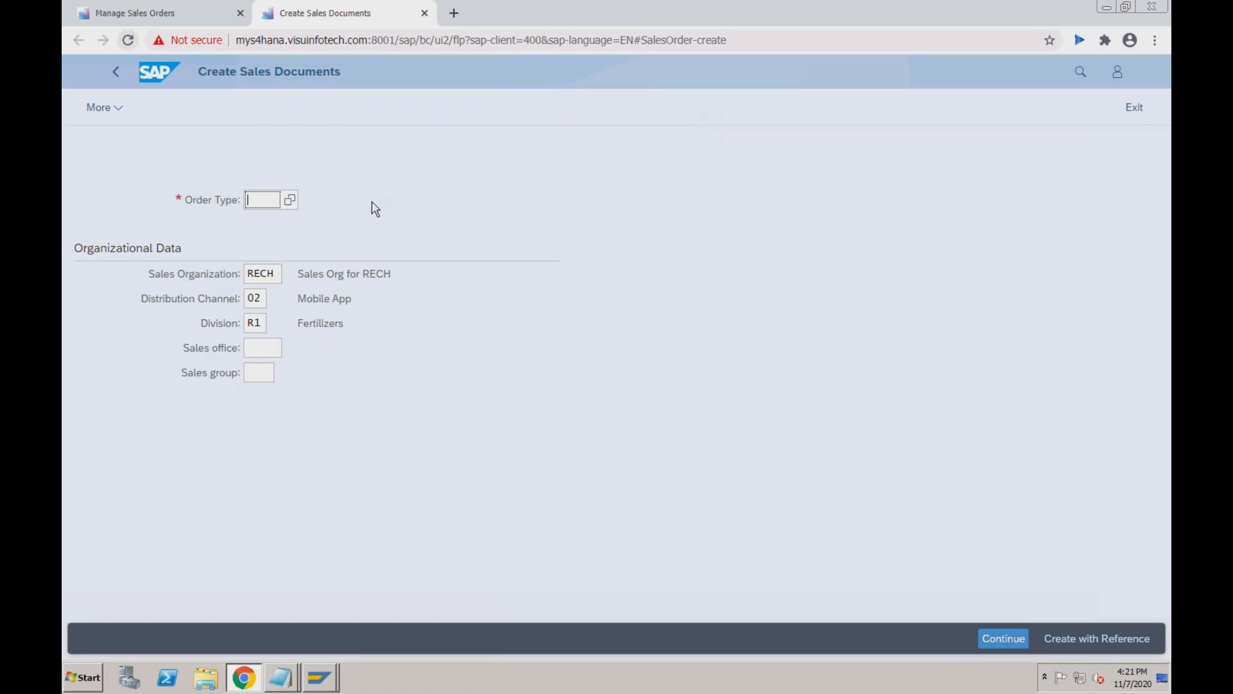
pyautogui.write('CCPU')
pyautogui.press('Return')
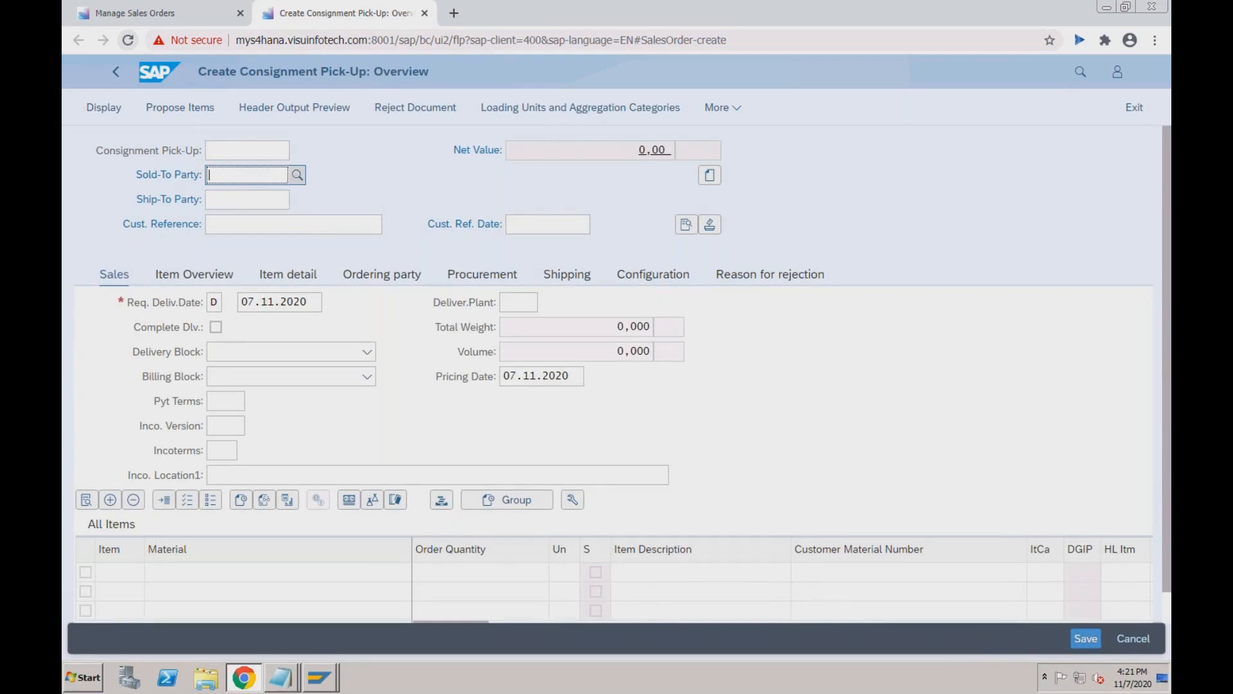
# Search RECH customers and set the sold-to party to the Pune TEST customer.
pyautogui.press('F4')
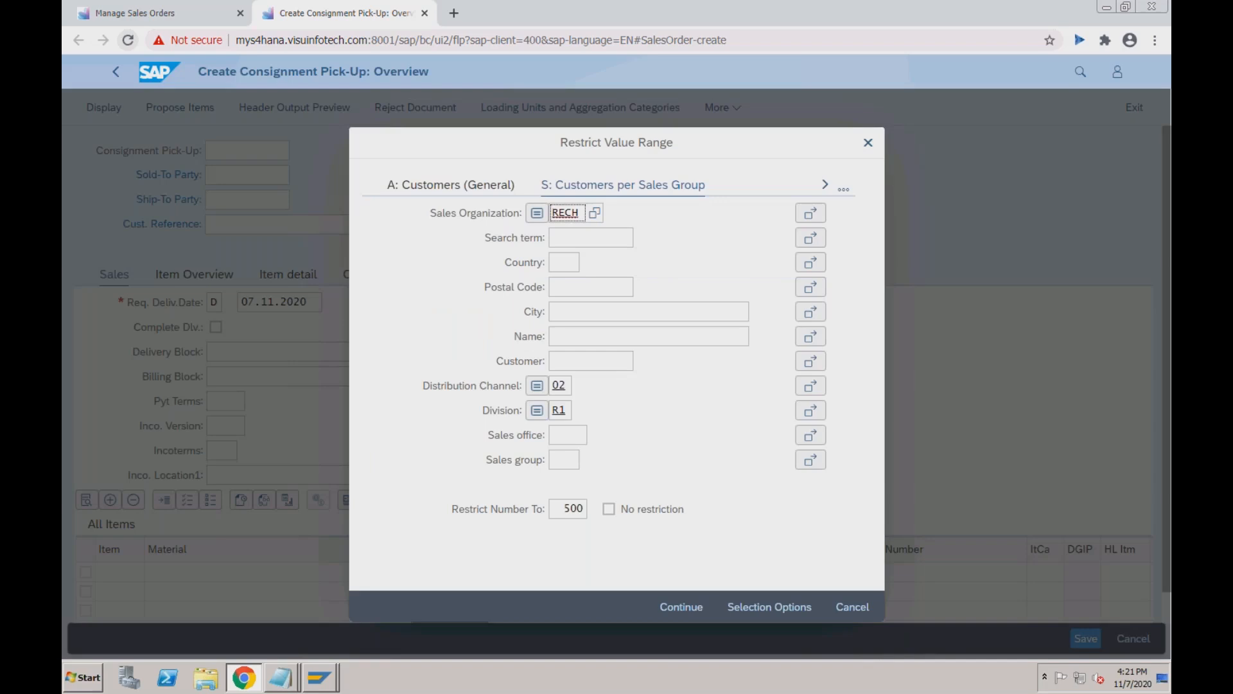
pyautogui.press('Return')
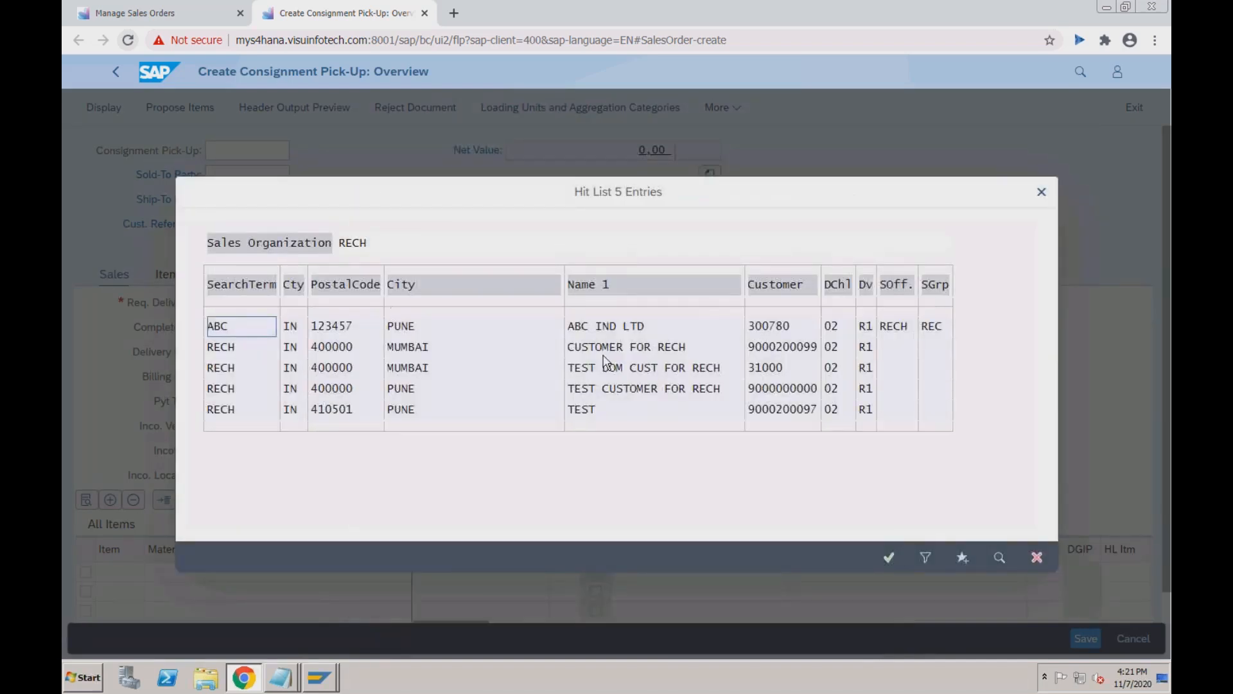
pyautogui.doubleClick(590, 413)
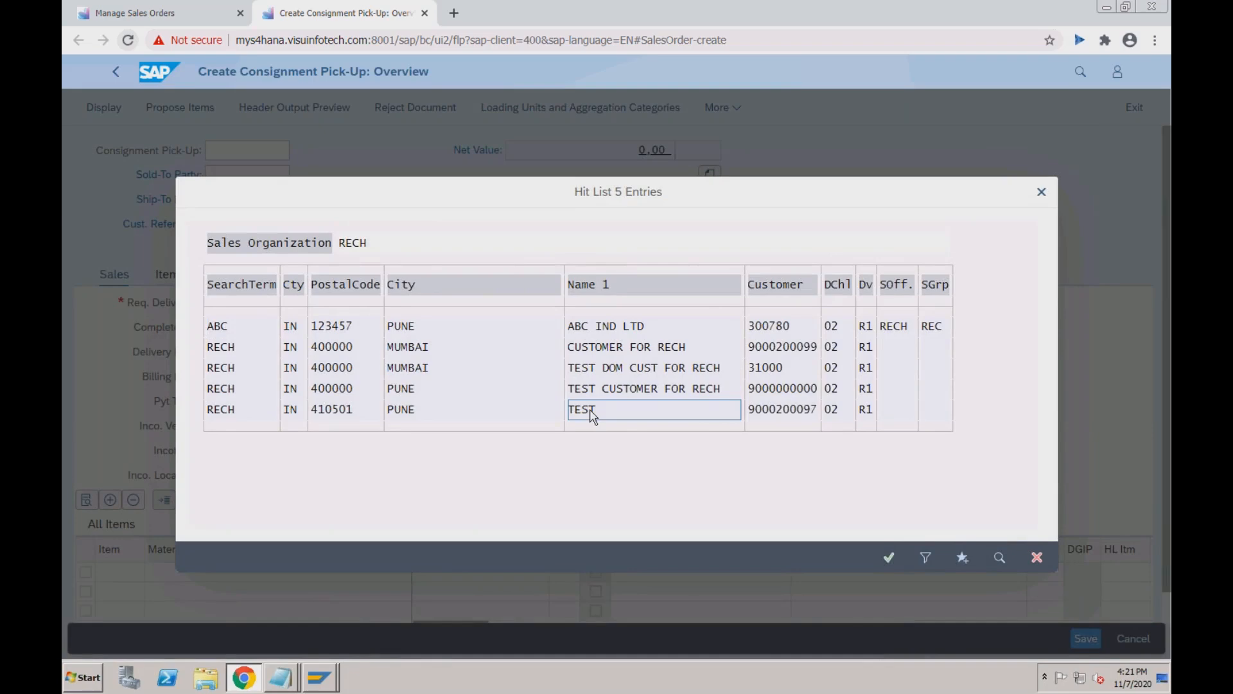
pyautogui.click(240, 201)
pyautogui.press('super+Tab')
pyautogui.press('super+Tab')
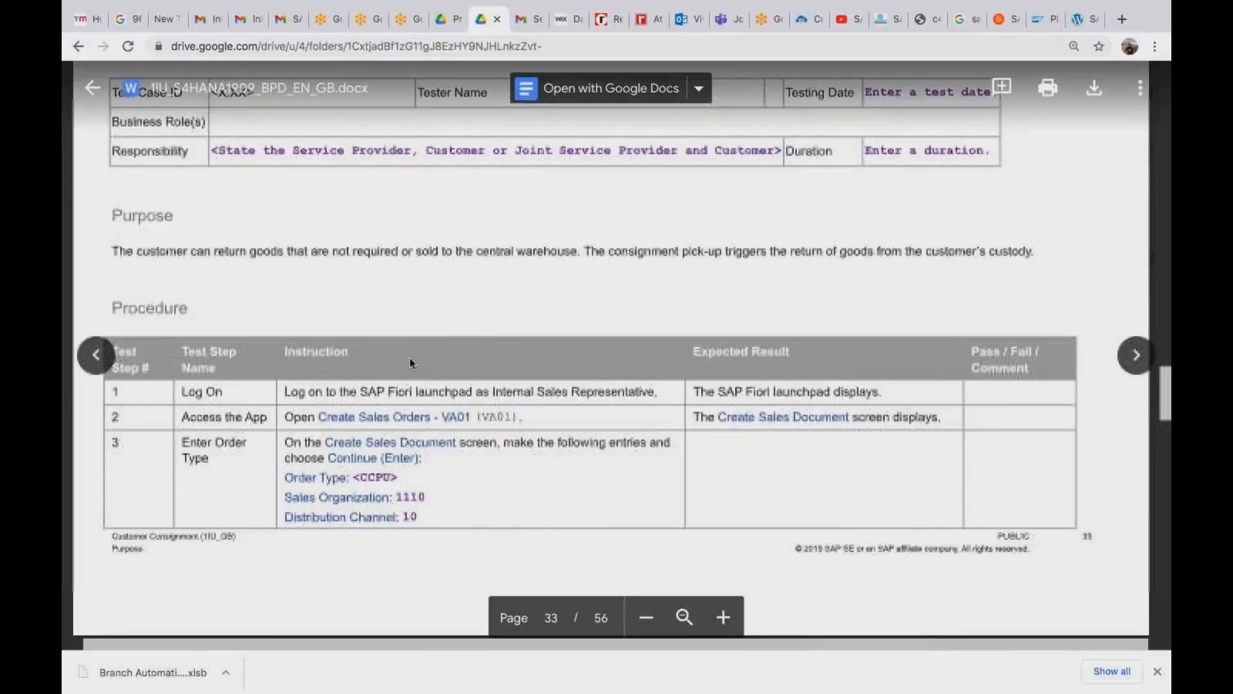
pyautogui.scroll(-5, 442, 518)
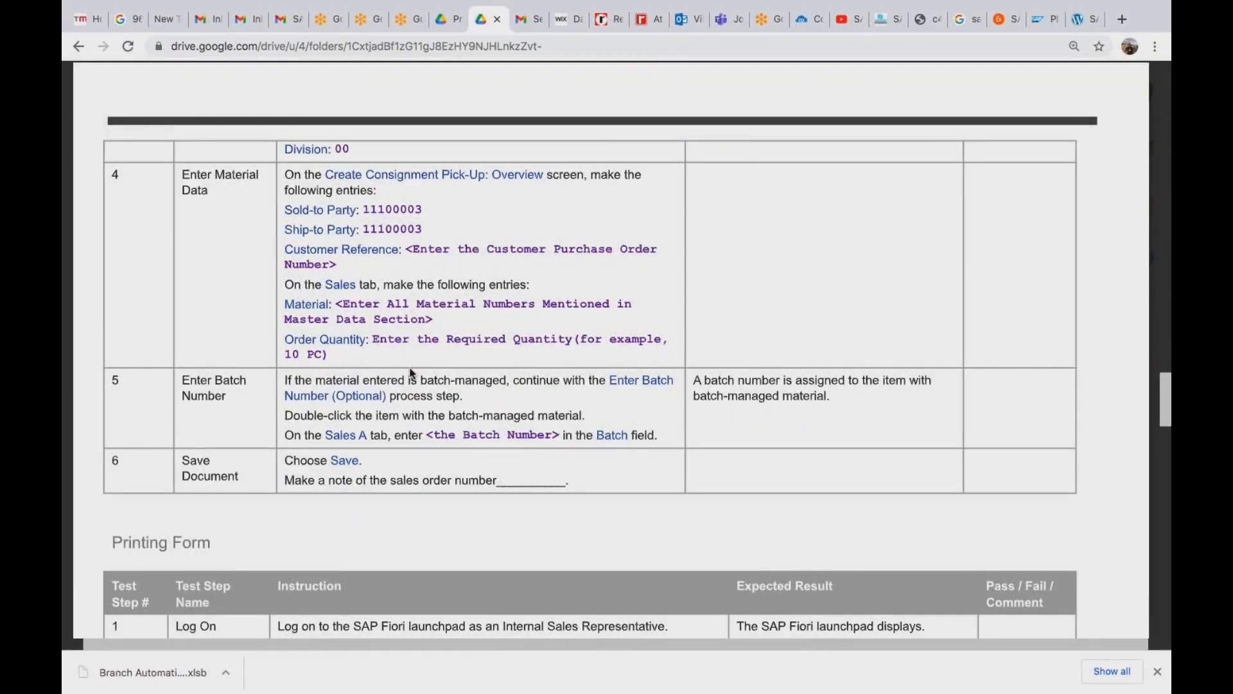
# Scroll the test script to step 4's Enter Material Data instructions.
pyautogui.scroll(10, 411, 373)
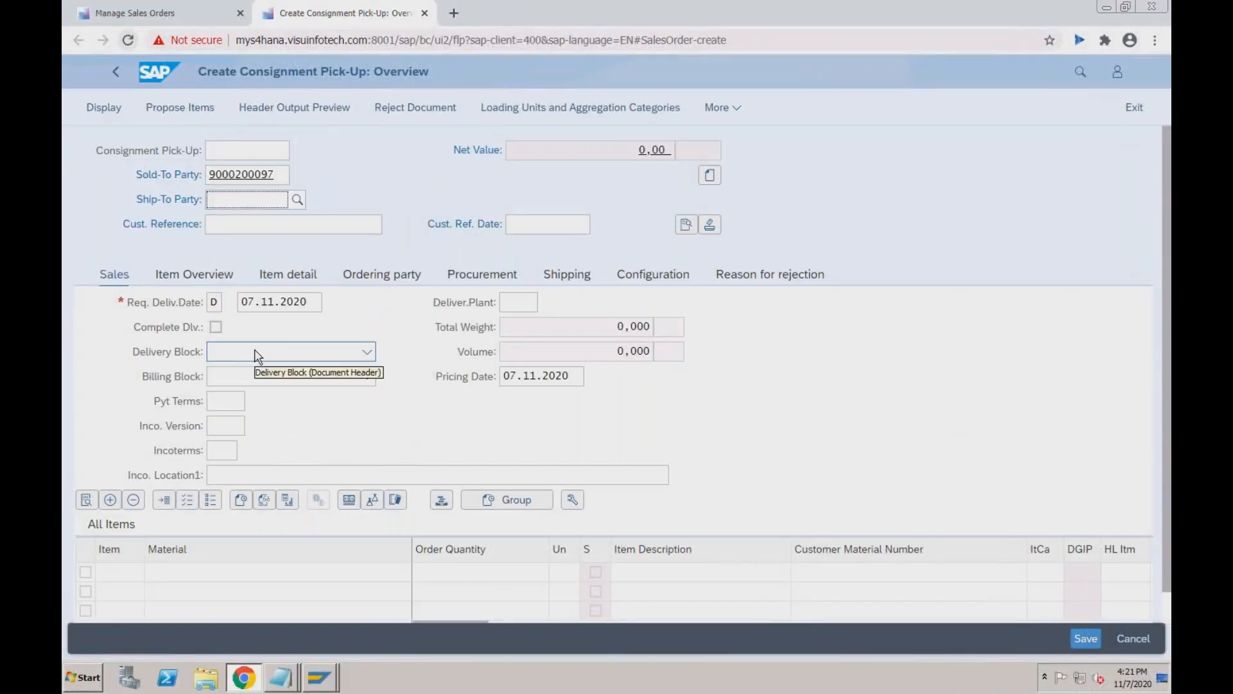
# Enter customer reference Test, date 11.07.2020, payment terms 0001 and Incoterms CFR with location test.
pyautogui.click(265, 229)
pyautogui.write('Test')
pyautogui.press('Tab')
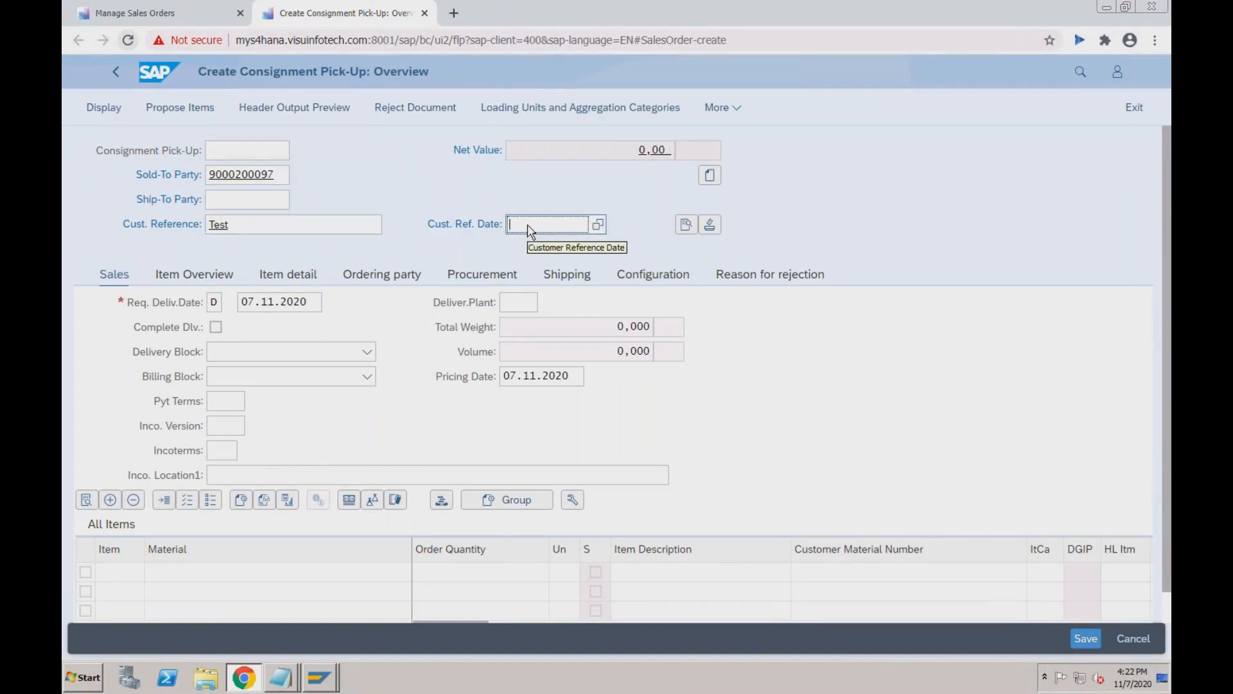
pyautogui.write('11072020')
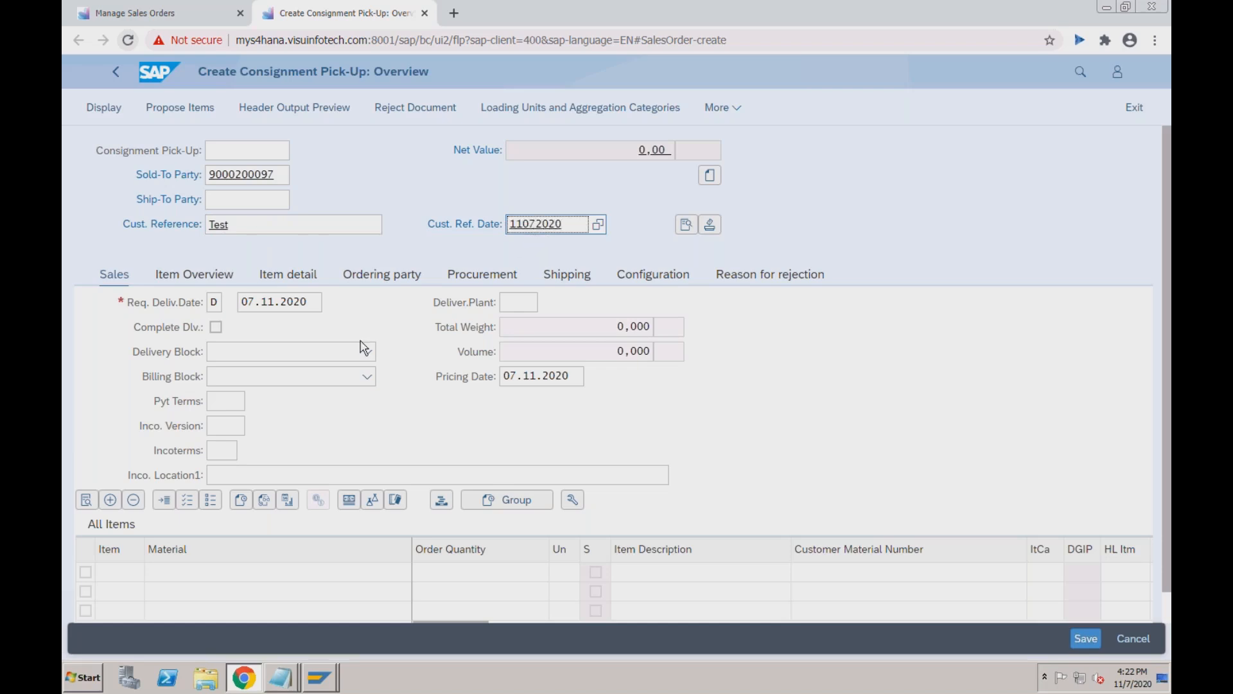
pyautogui.click(225, 399)
pyautogui.write('0001')
pyautogui.press('Tab')
pyautogui.press('Tab')
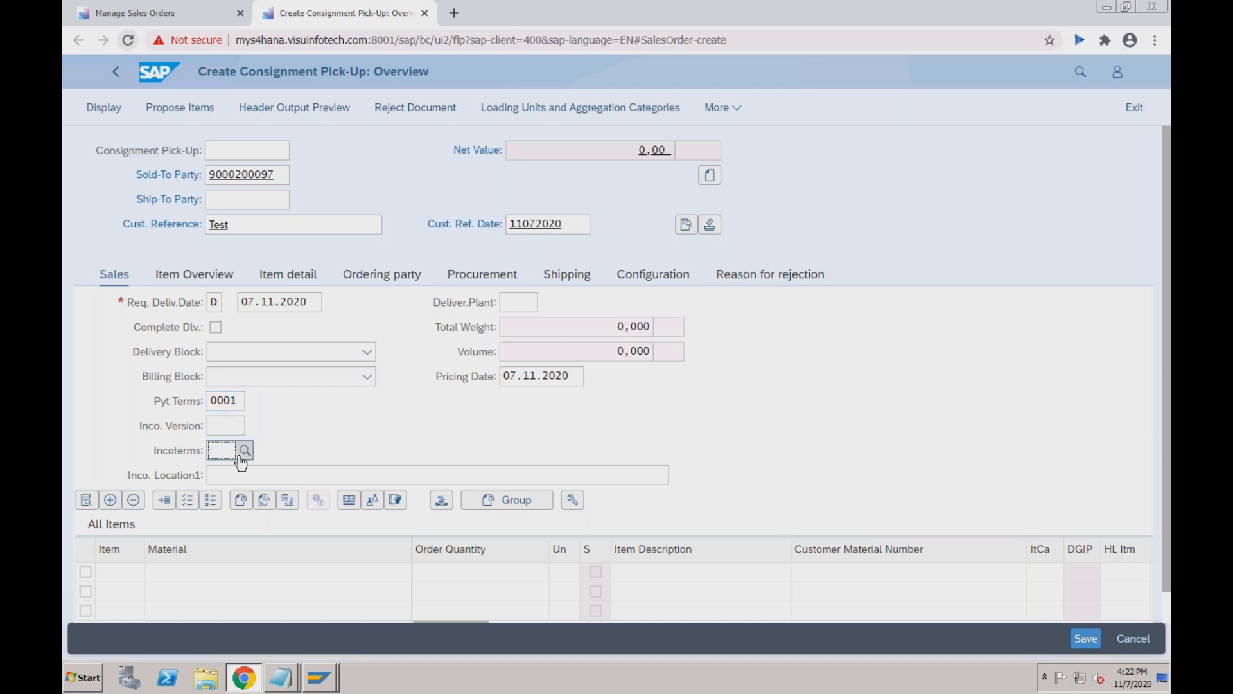
pyautogui.write('cfr')
pyautogui.press('Tab')
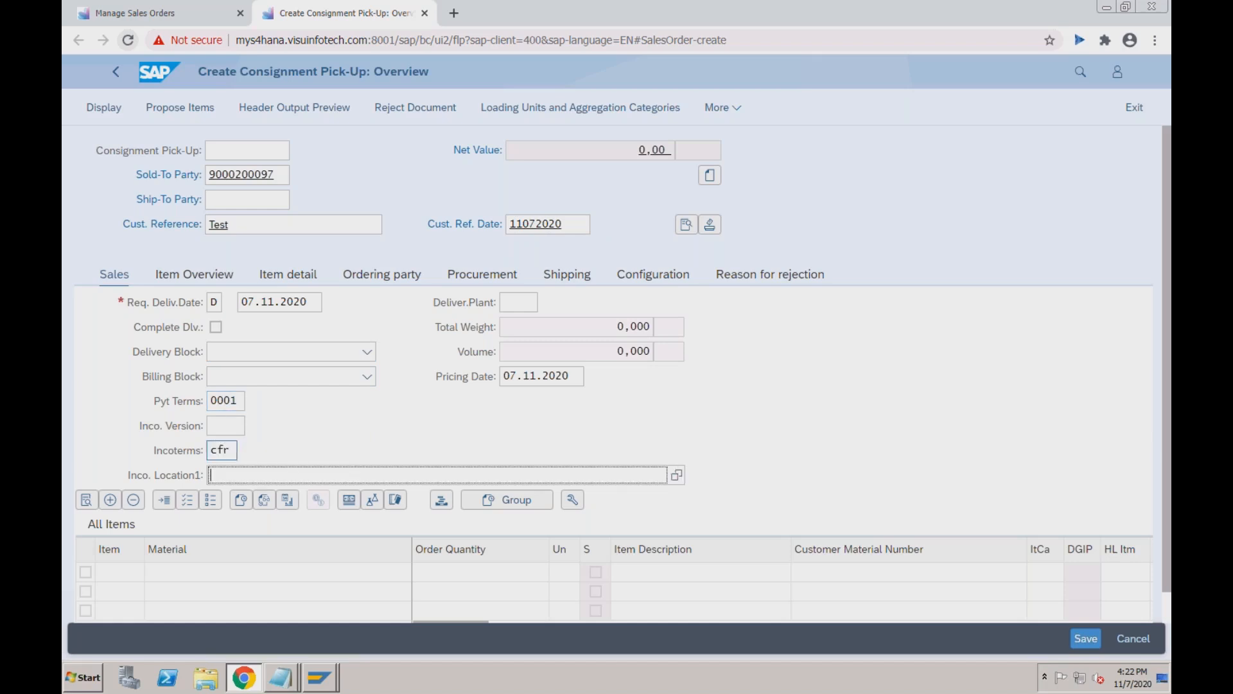
pyautogui.write('test')
# Add item TRADING_GOODS2 with quantity 5 at plant RC01 in Pune and save.
pyautogui.click(203, 573)
pyautogui.write('tradin')
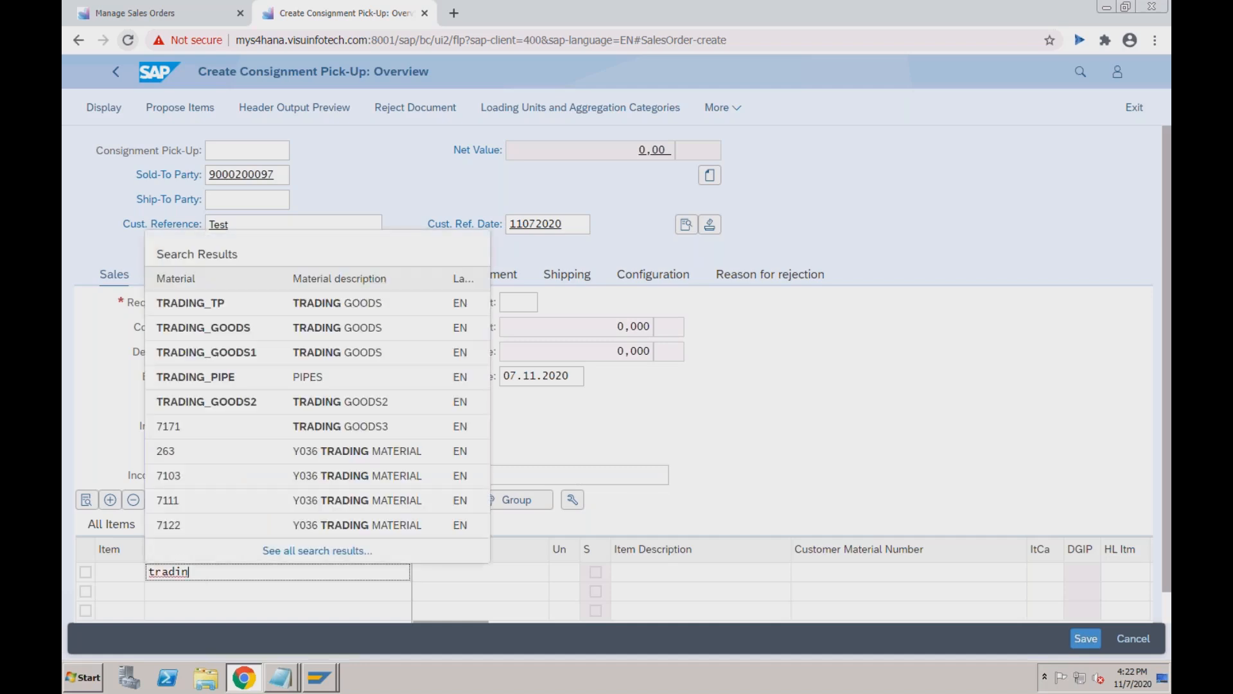
pyautogui.click(240, 404)
pyautogui.press('Tab')
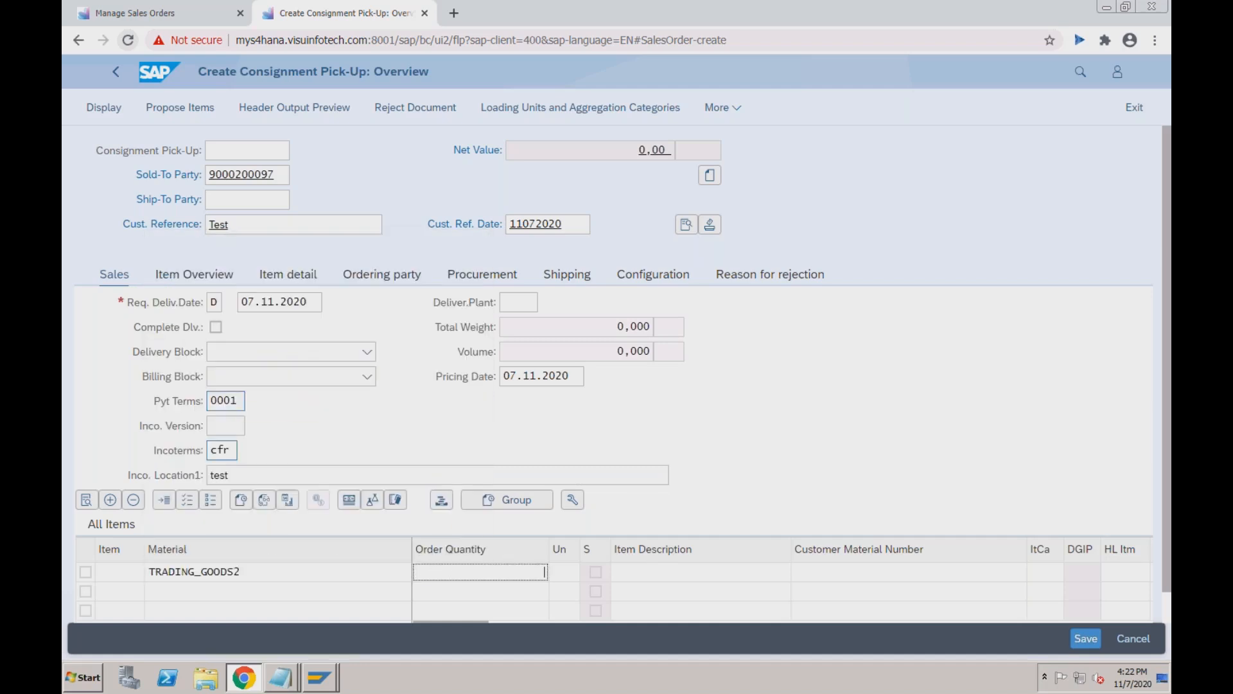
pyautogui.write('5')
pyautogui.click(556, 572)
pyautogui.press('Tab')
pyautogui.press('Tab')
pyautogui.press('Tab')
pyautogui.press('Tab')
pyautogui.press('Tab')
pyautogui.press('Tab')
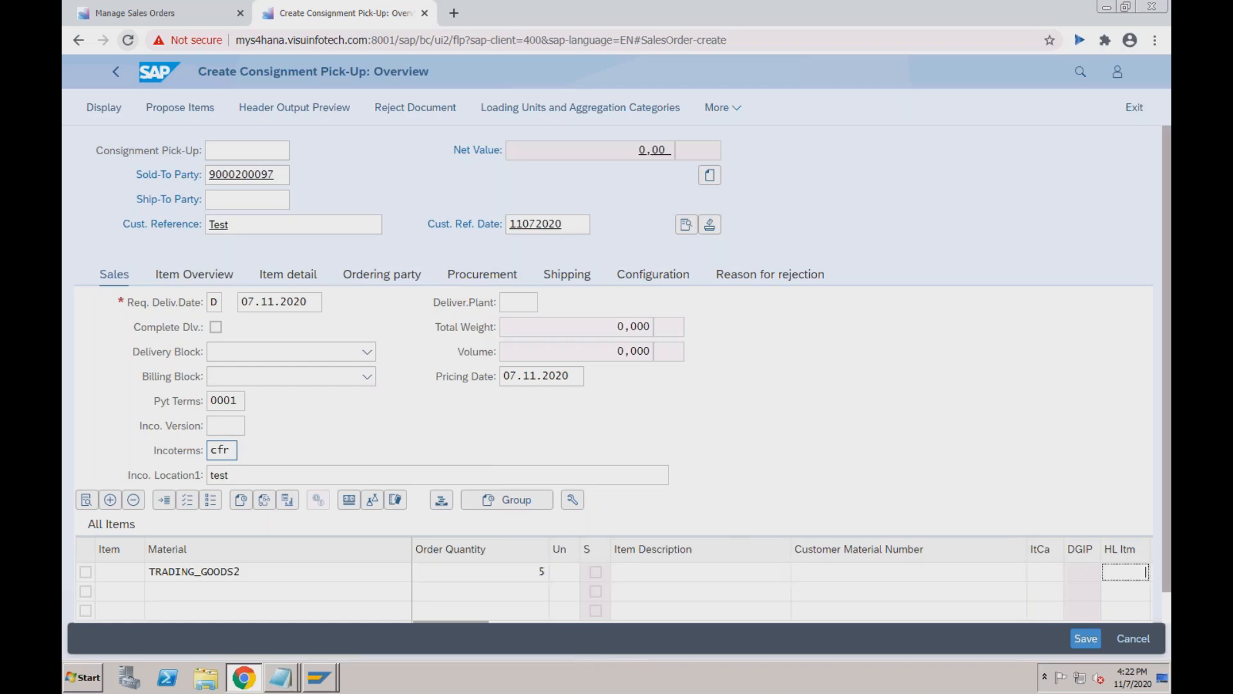
pyautogui.press('Tab')
pyautogui.hotkey('shift', 'Tab')
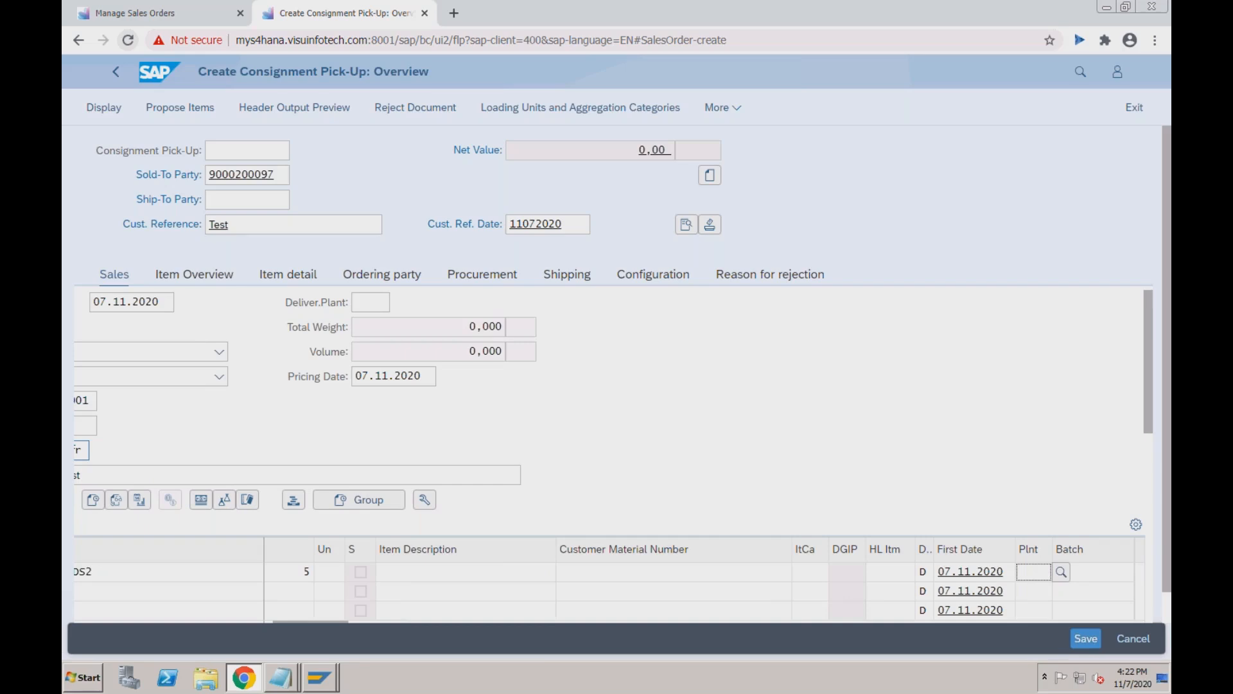
pyautogui.write('RC01')
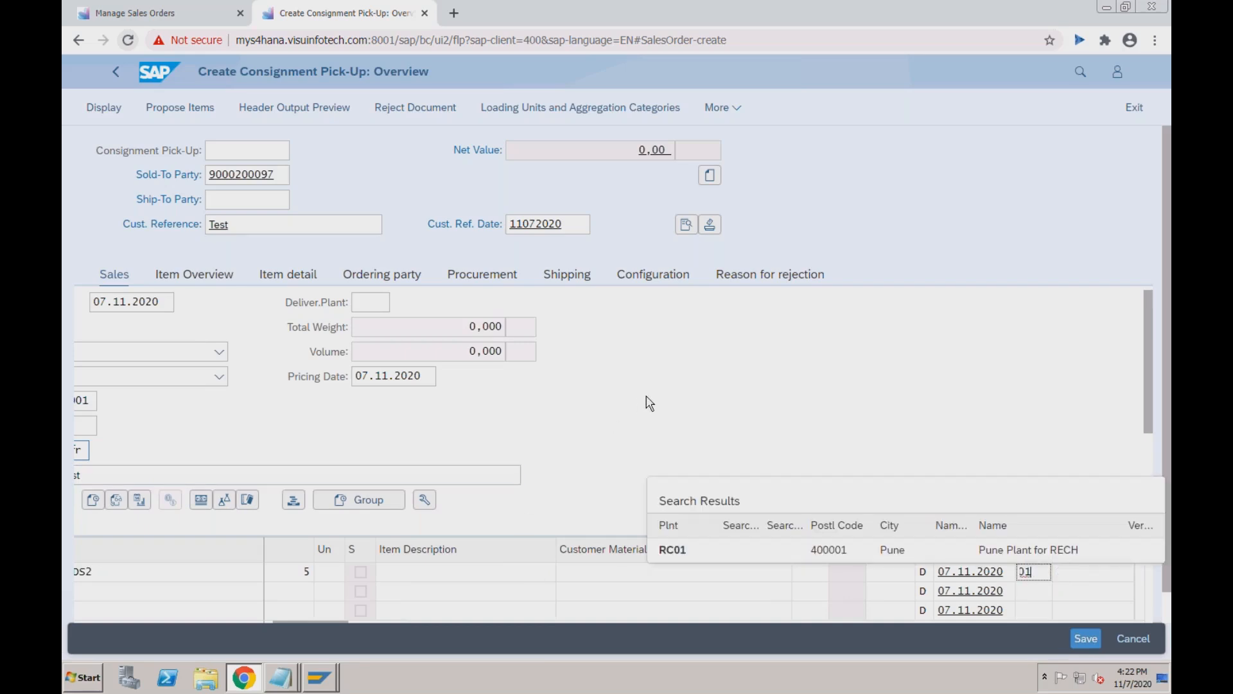
pyautogui.click(683, 551)
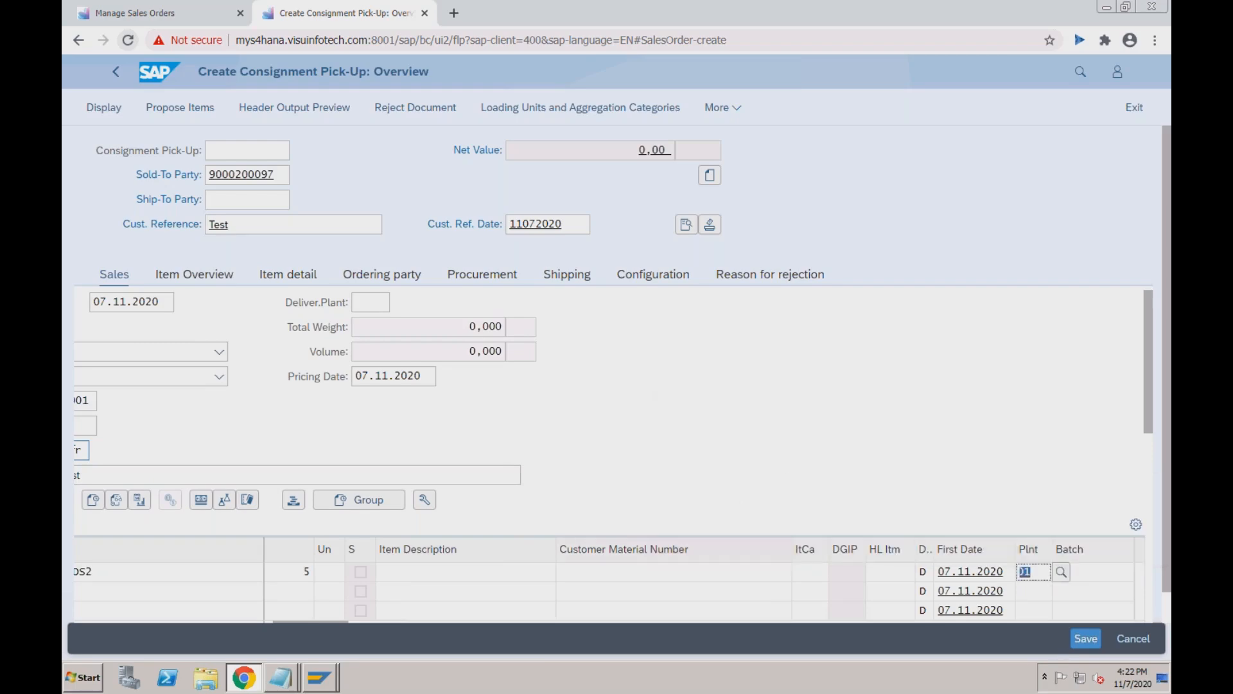
pyautogui.click(1084, 639)
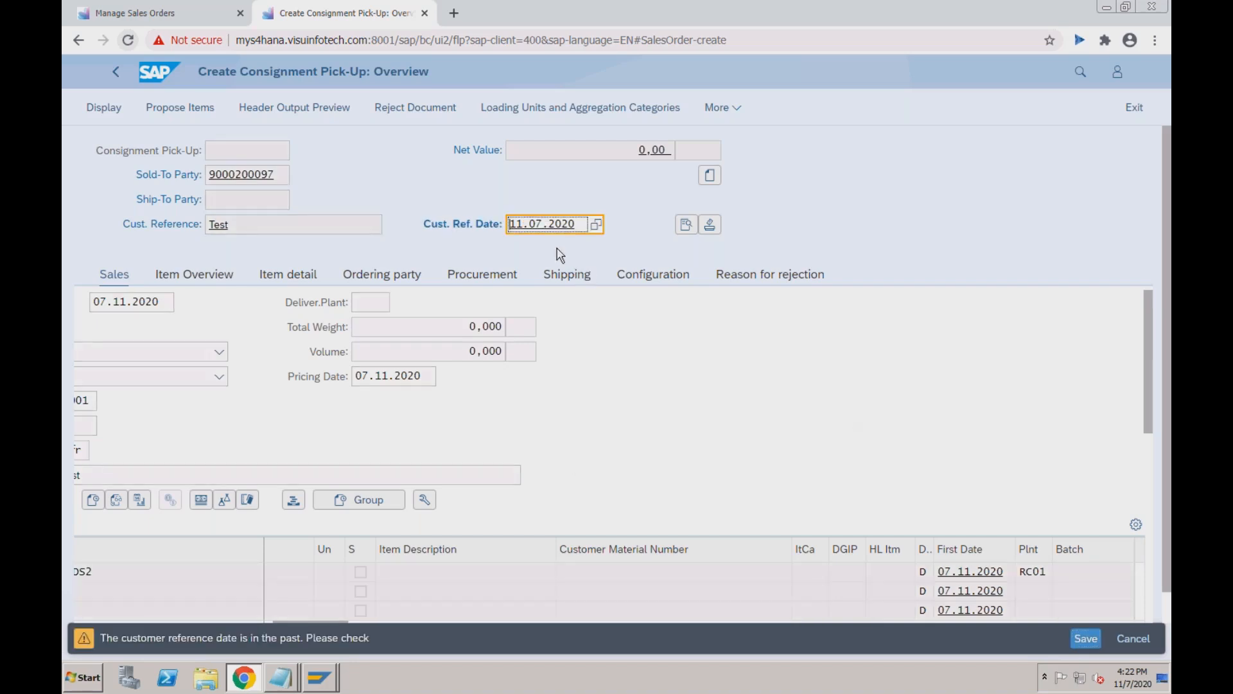
# Correct the customer reference date to 07.11.2020 and save the pick-up again.
pyautogui.click(544, 226)
pyautogui.hotkey('shift', 'Right')
pyautogui.hotkey('shift', 'Right')
pyautogui.write('11')
pyautogui.hotkey('shift', 'Left')
pyautogui.hotkey('shift', 'Left')
pyautogui.write('07')
pyautogui.click(1079, 640)
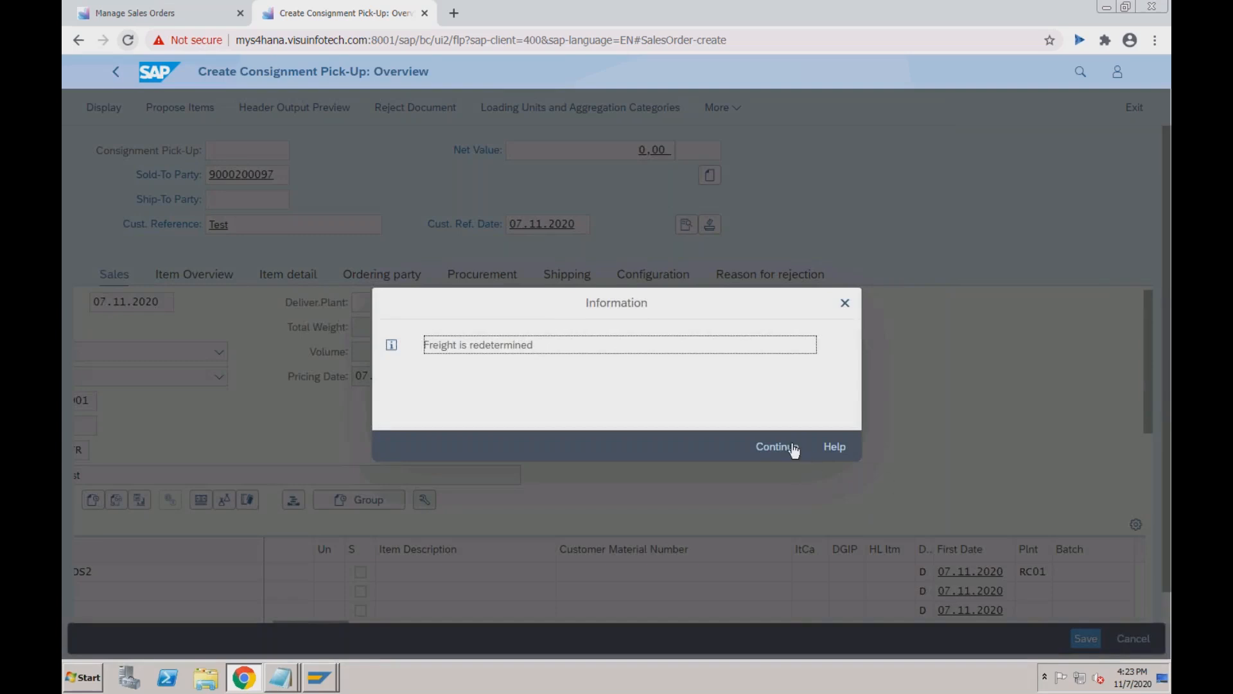
# Acknowledge the freight message and give item 10 price condition ZPR4 with amount 2000.
pyautogui.click(794, 447)
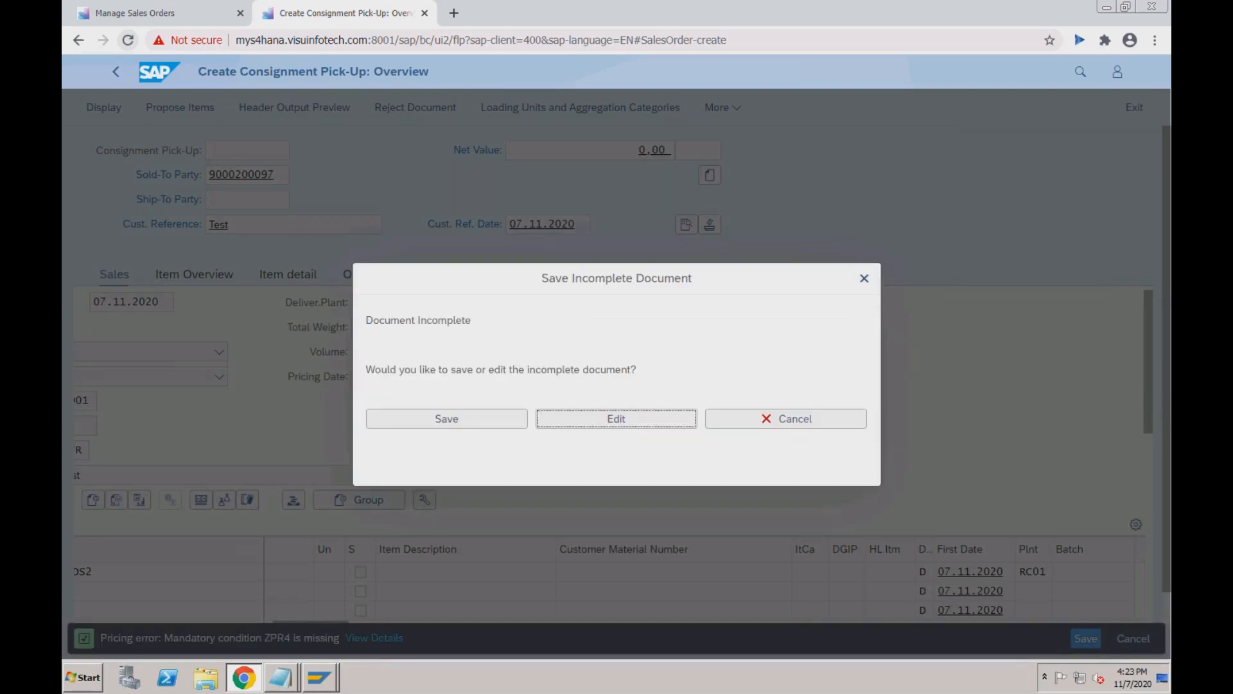
pyautogui.click(565, 424)
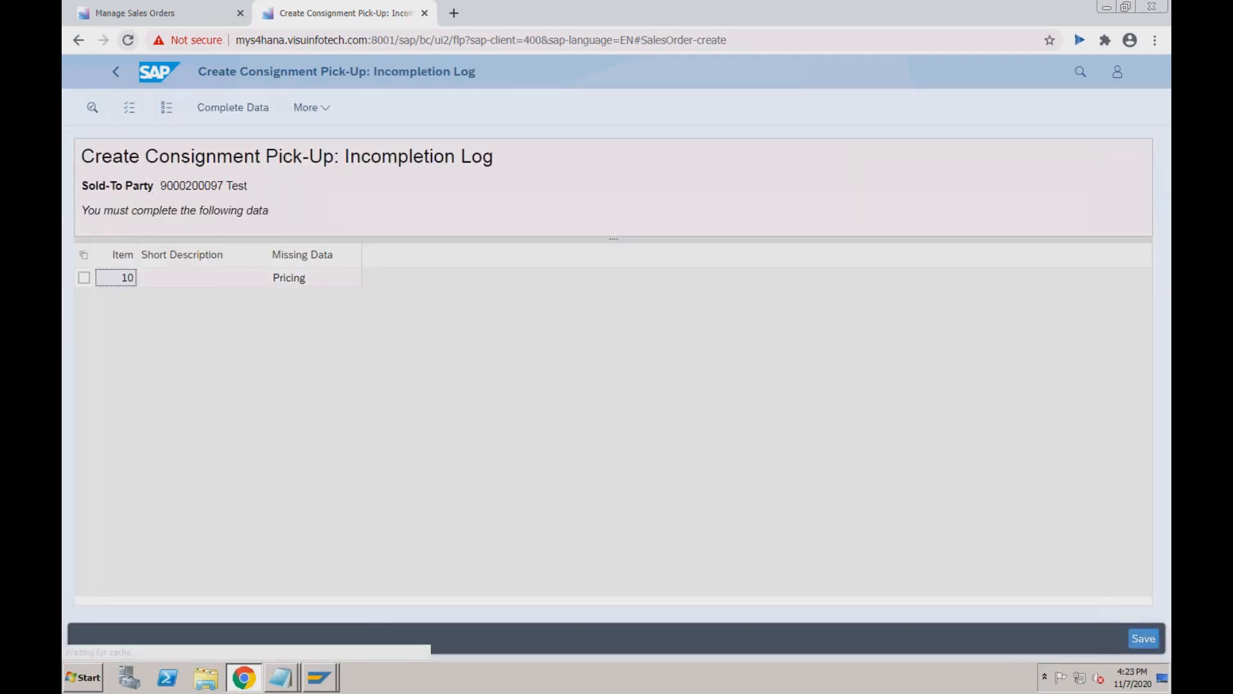
pyautogui.doubleClick(302, 278)
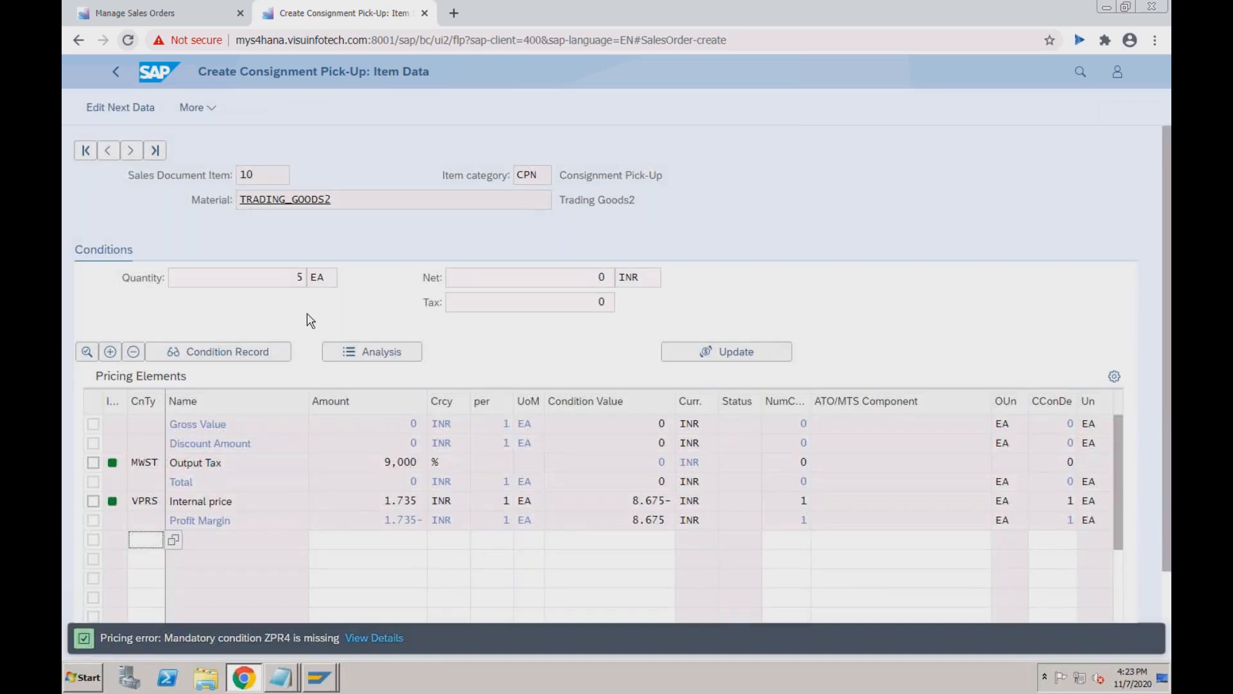
pyautogui.write('ZPR4')
pyautogui.press('Tab')
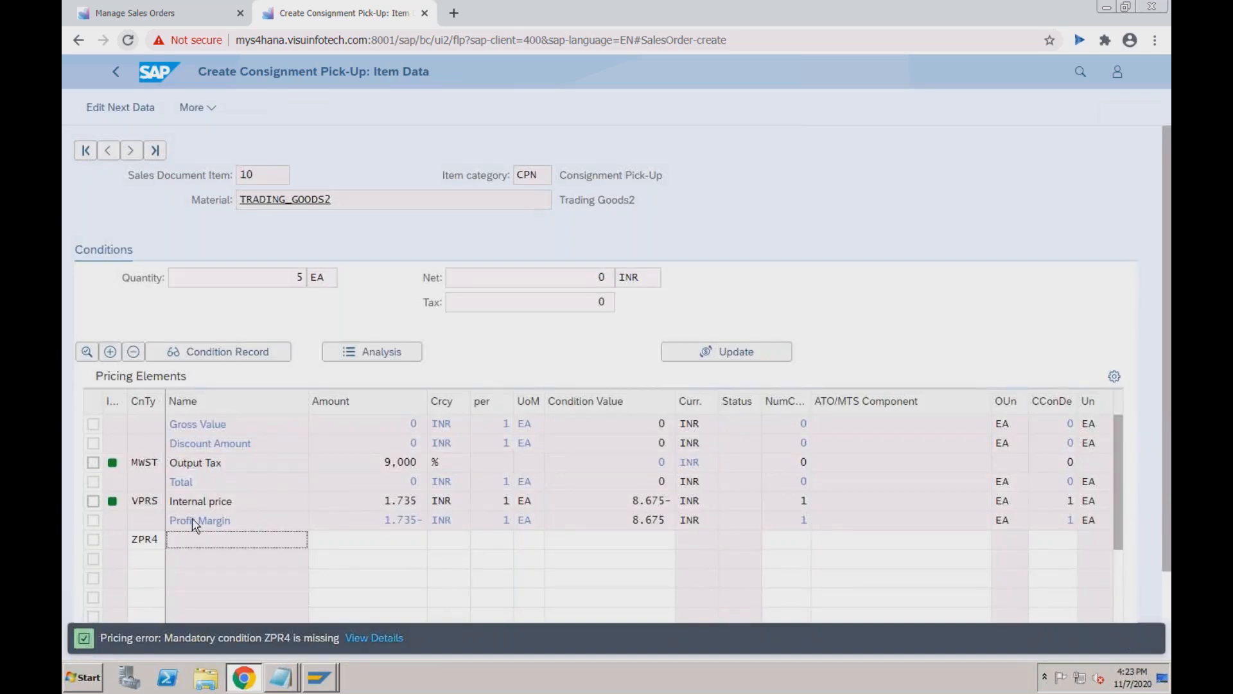
pyautogui.press('Tab')
pyautogui.write('2000')
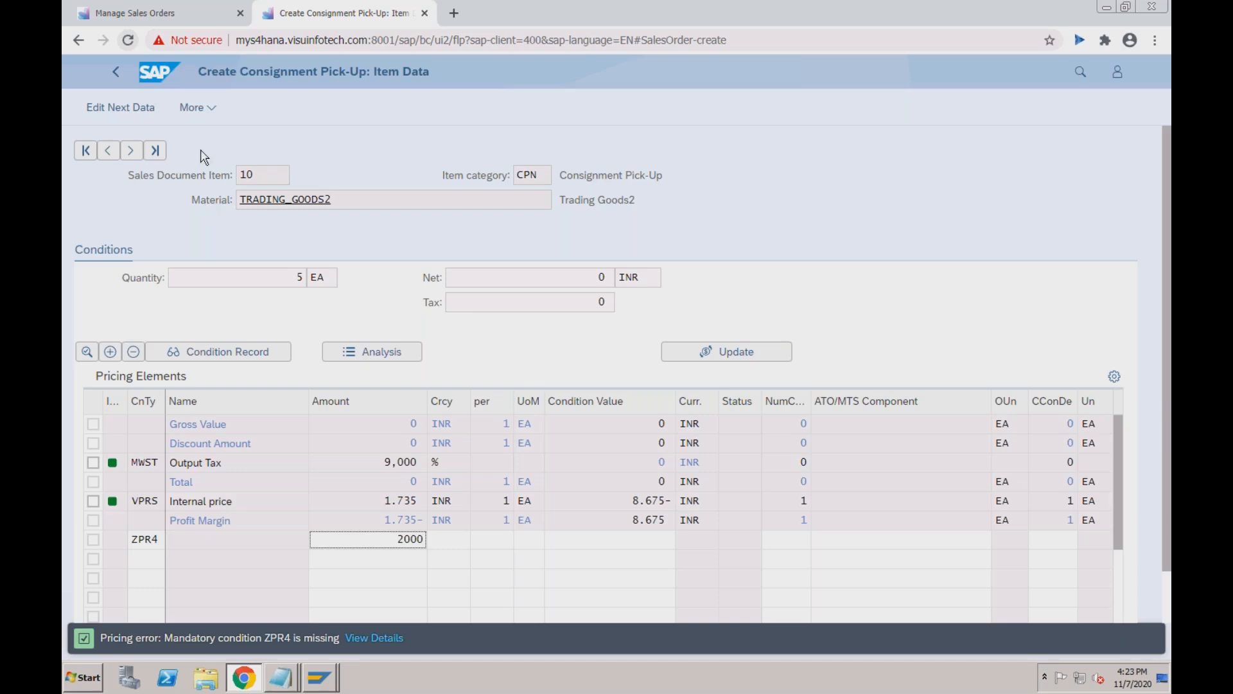
pyautogui.click(152, 114)
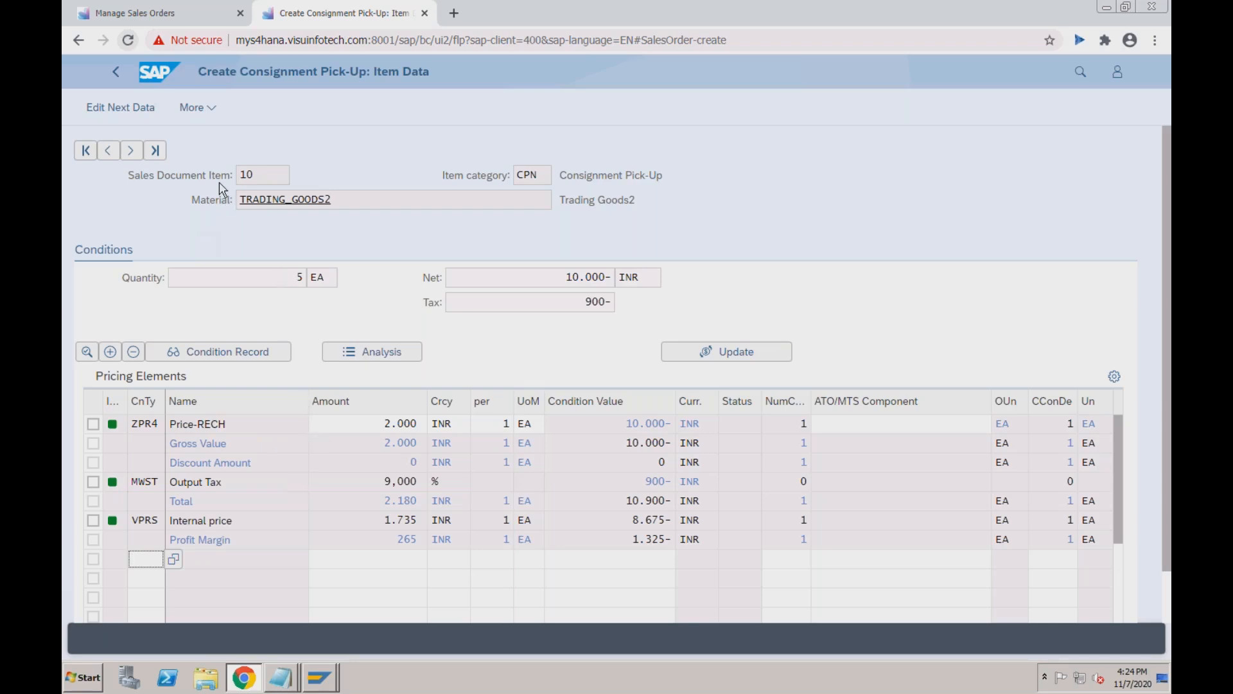
pyautogui.click(141, 109)
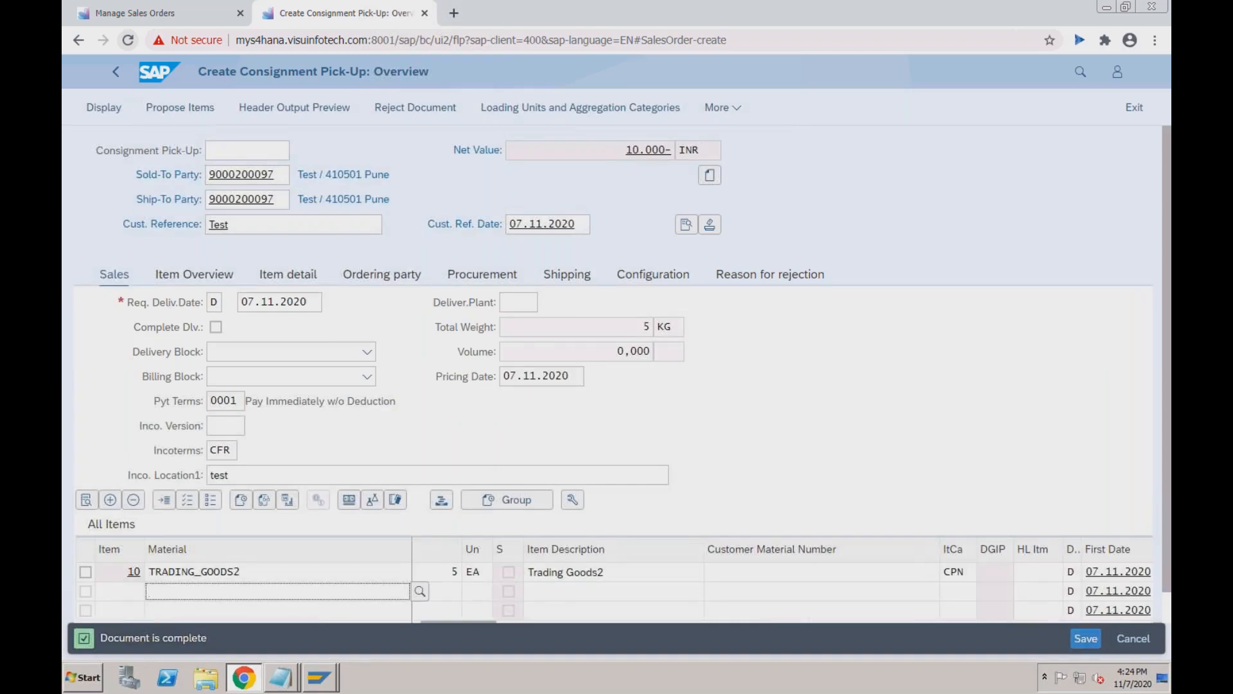
# Save the completed pick-up and select its new document number from the message bar.
pyautogui.click(1086, 638)
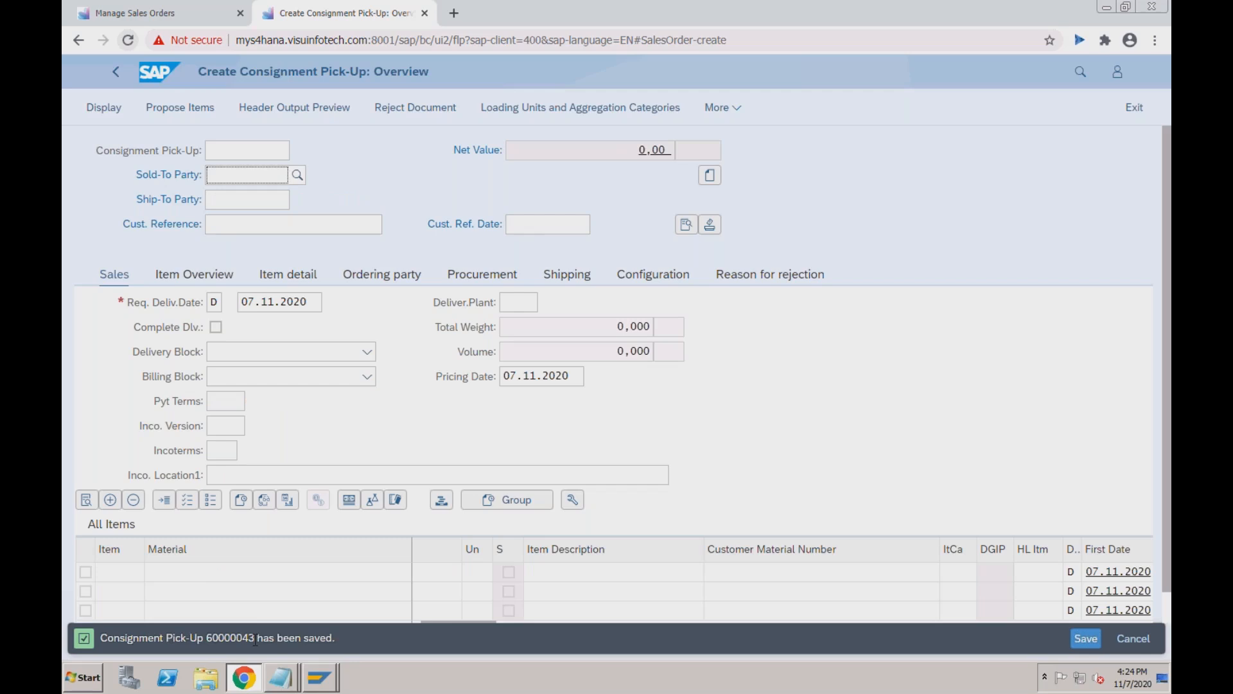
pyautogui.moveTo(253, 640); pyautogui.dragTo(209, 638)
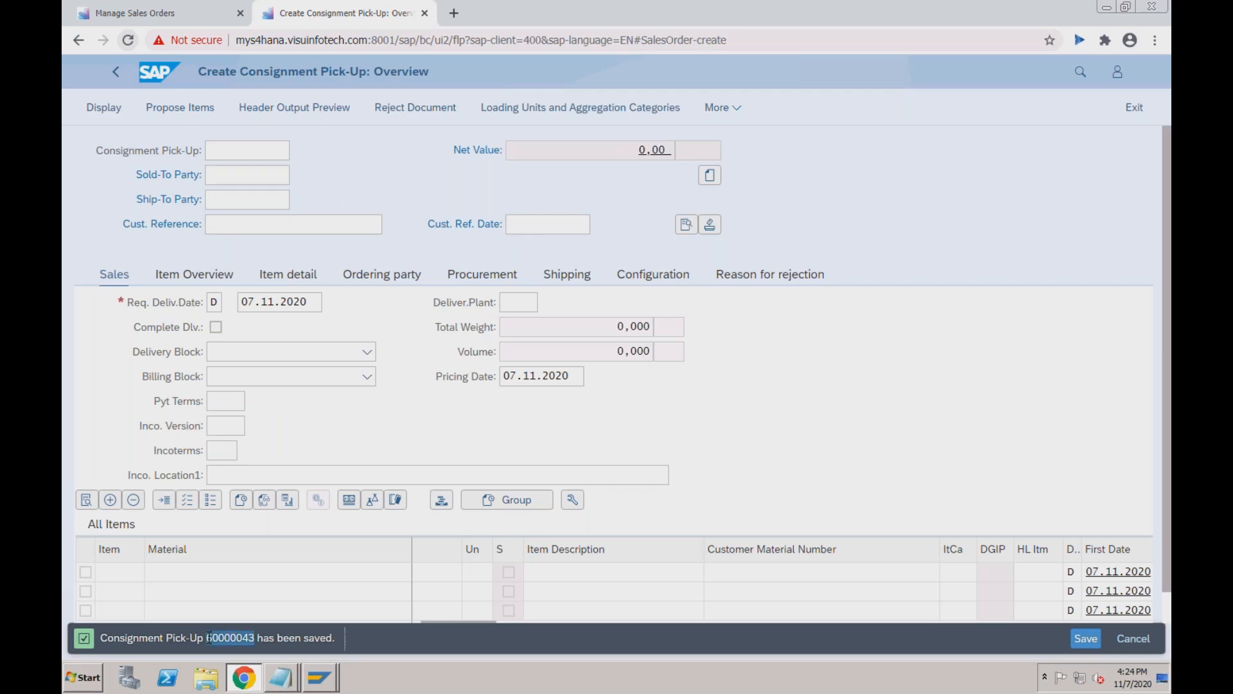
pyautogui.press('super+Tab')
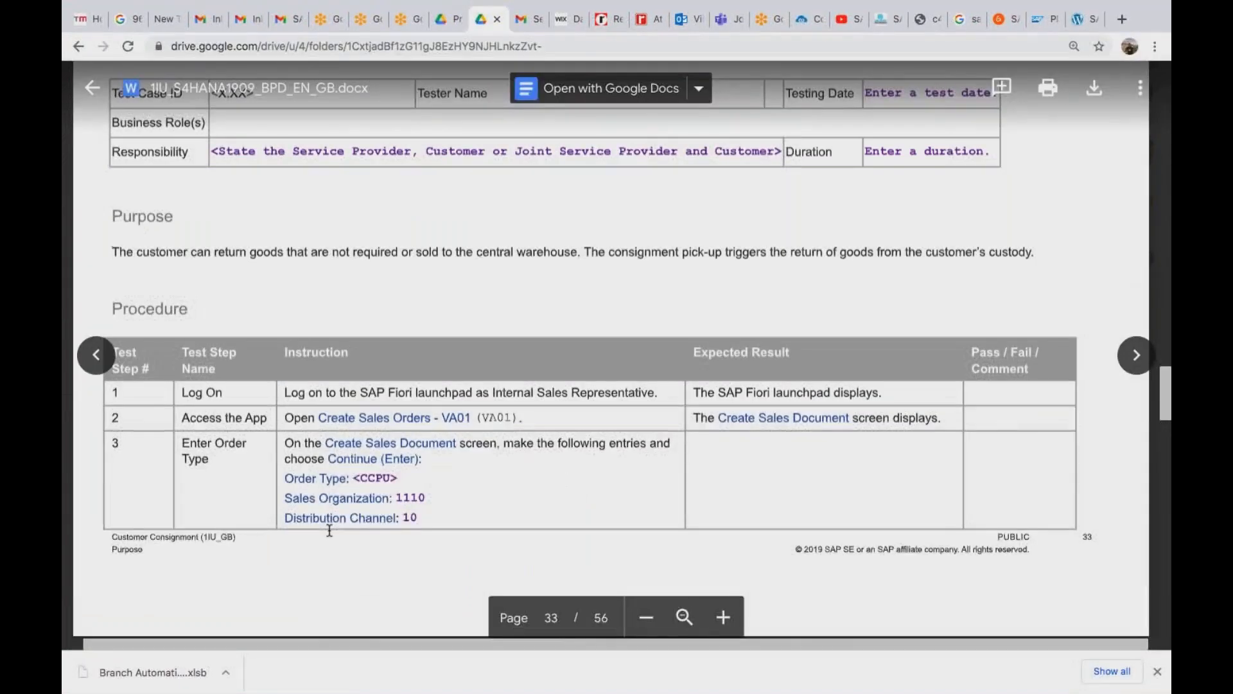
# Scroll the guide to page 35 and highlight 'Create Outbound Delivery - With Order Reference'.
pyautogui.scroll(-10, 330, 530)
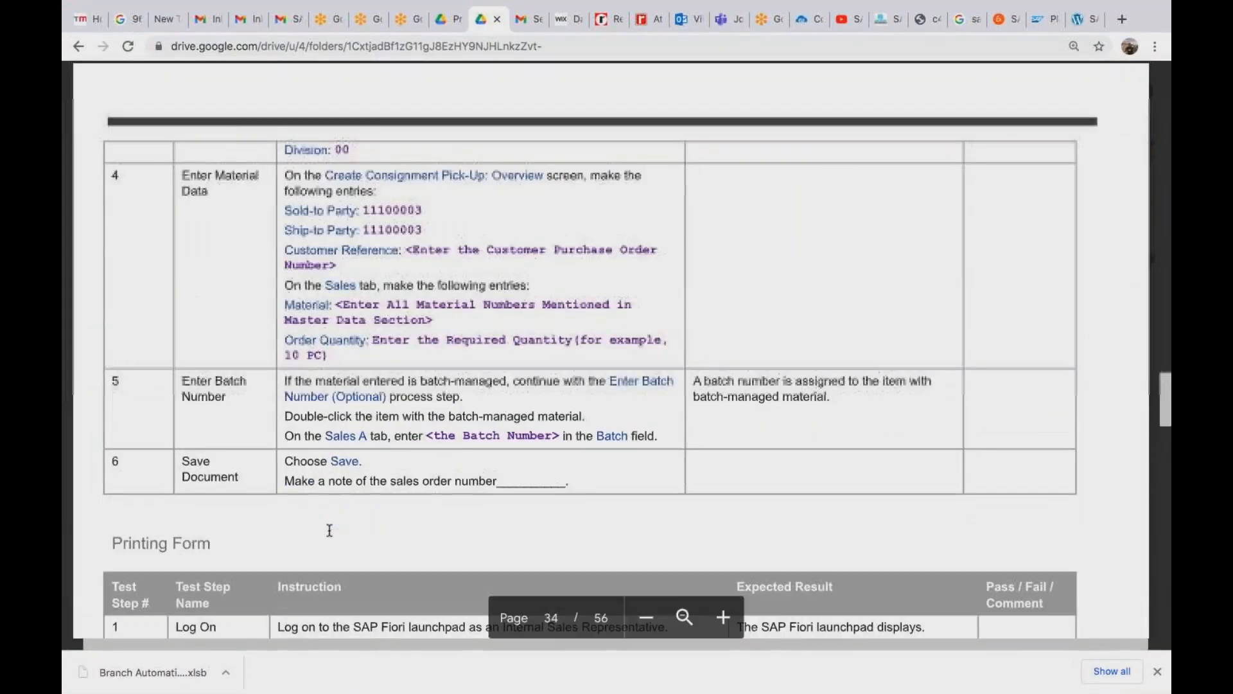
pyautogui.scroll(-10, 330, 530)
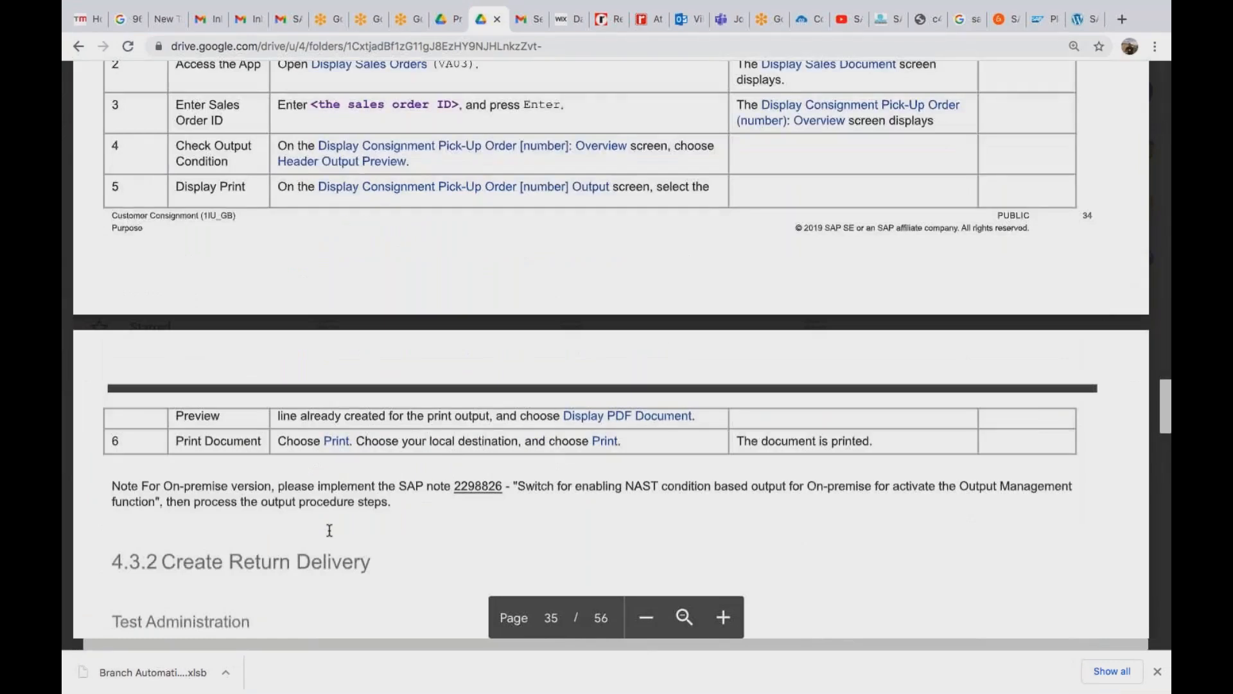
pyautogui.scroll(-10, 329, 530)
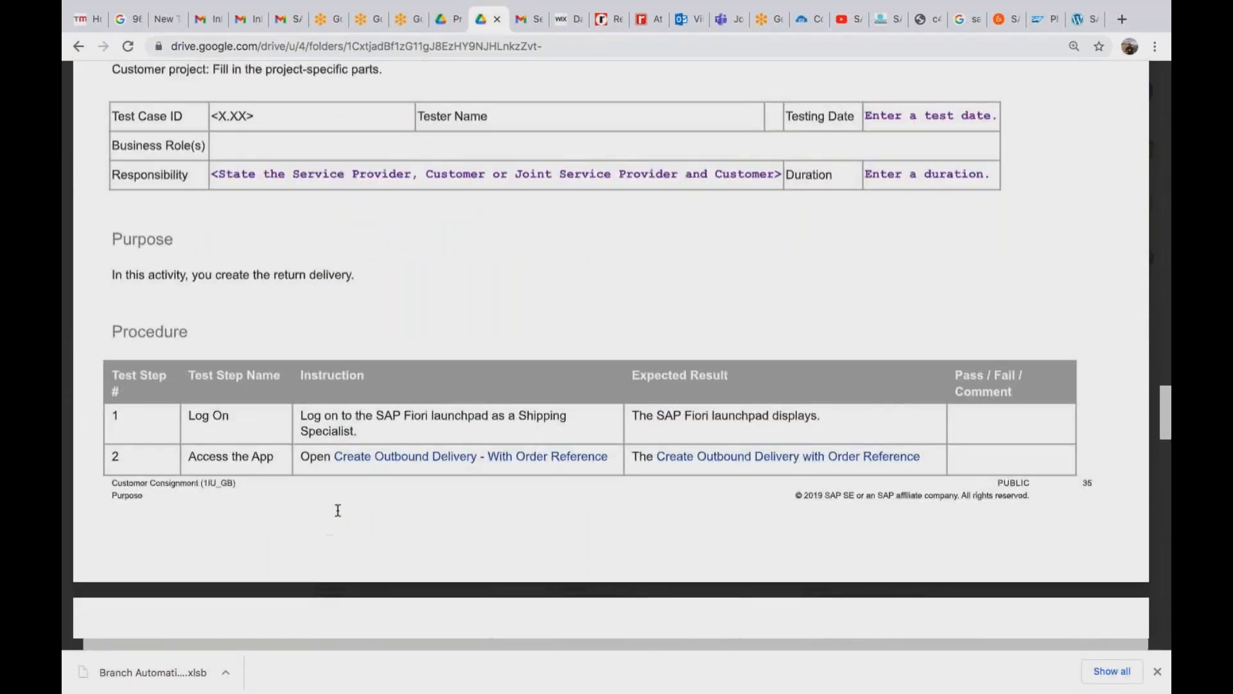
pyautogui.moveTo(336, 458); pyautogui.dragTo(608, 460)
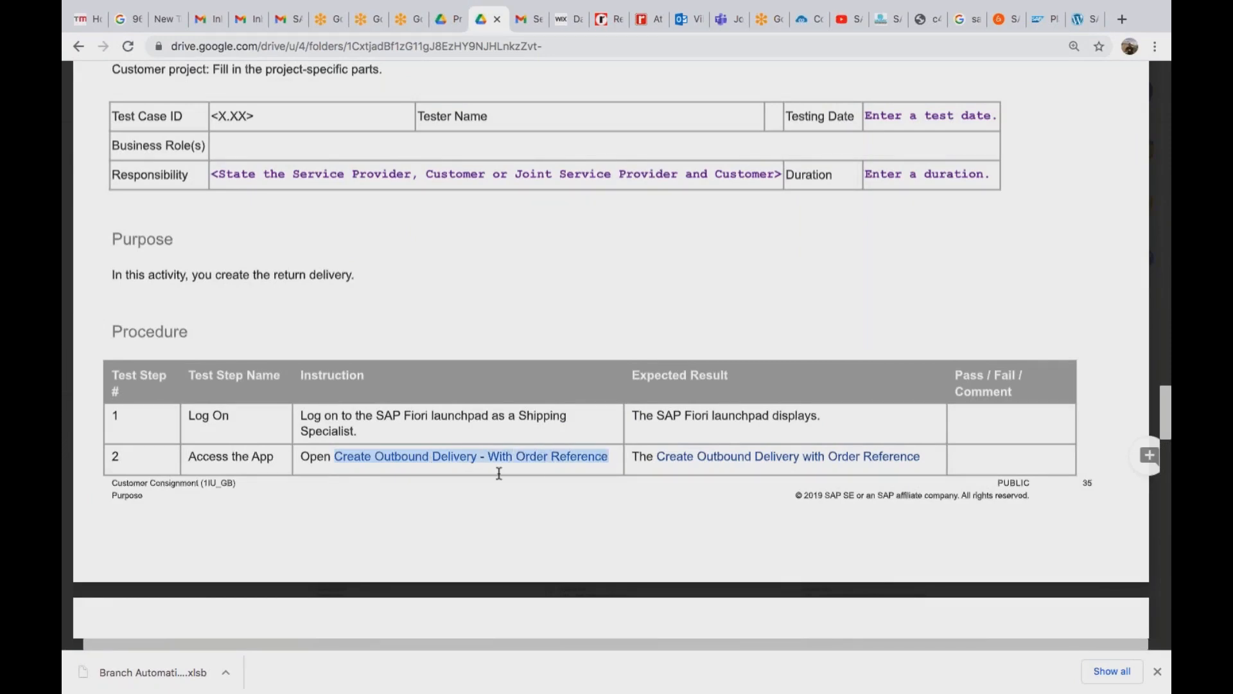
pyautogui.press('super+Tab')
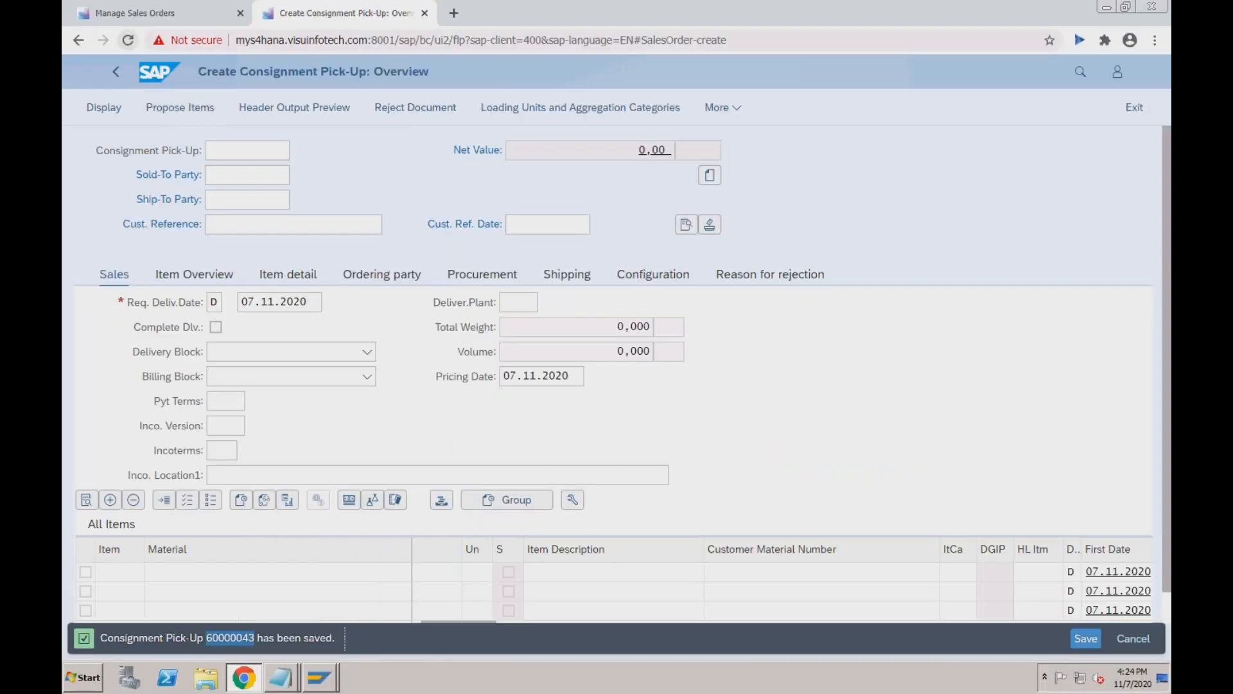
# Leave the pick-up for the launchpad home and jump to the Warehouse Processing group.
pyautogui.click(154, 72)
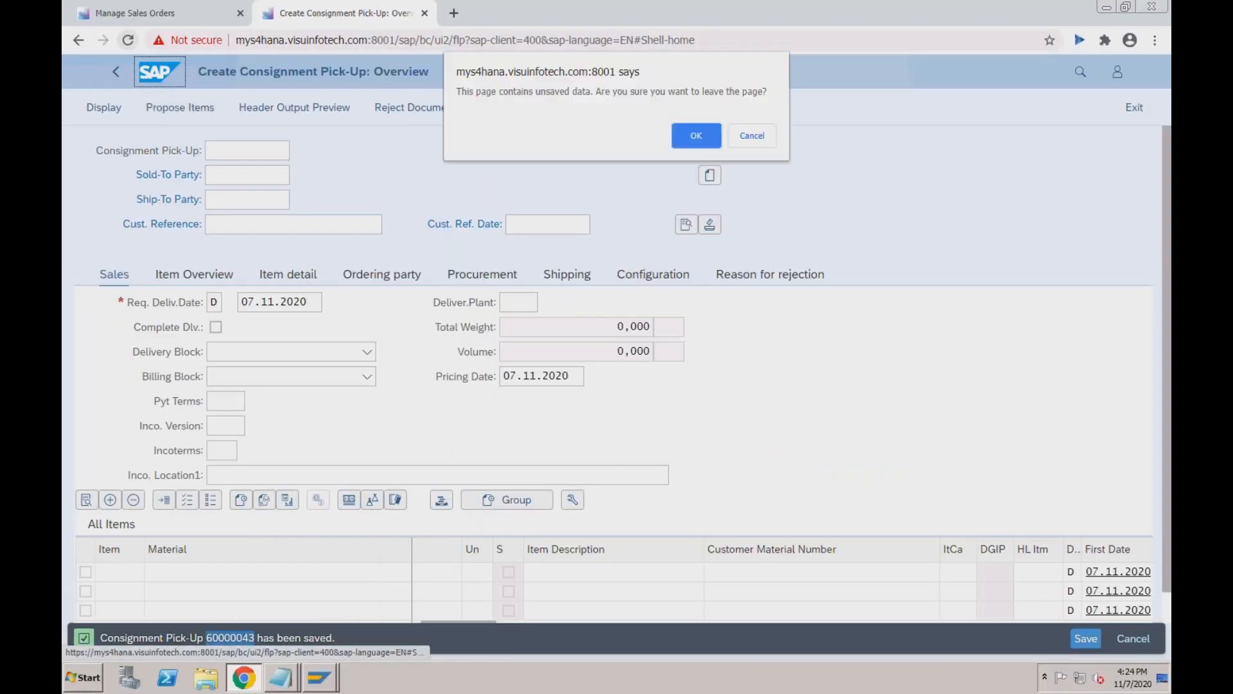
pyautogui.click(694, 142)
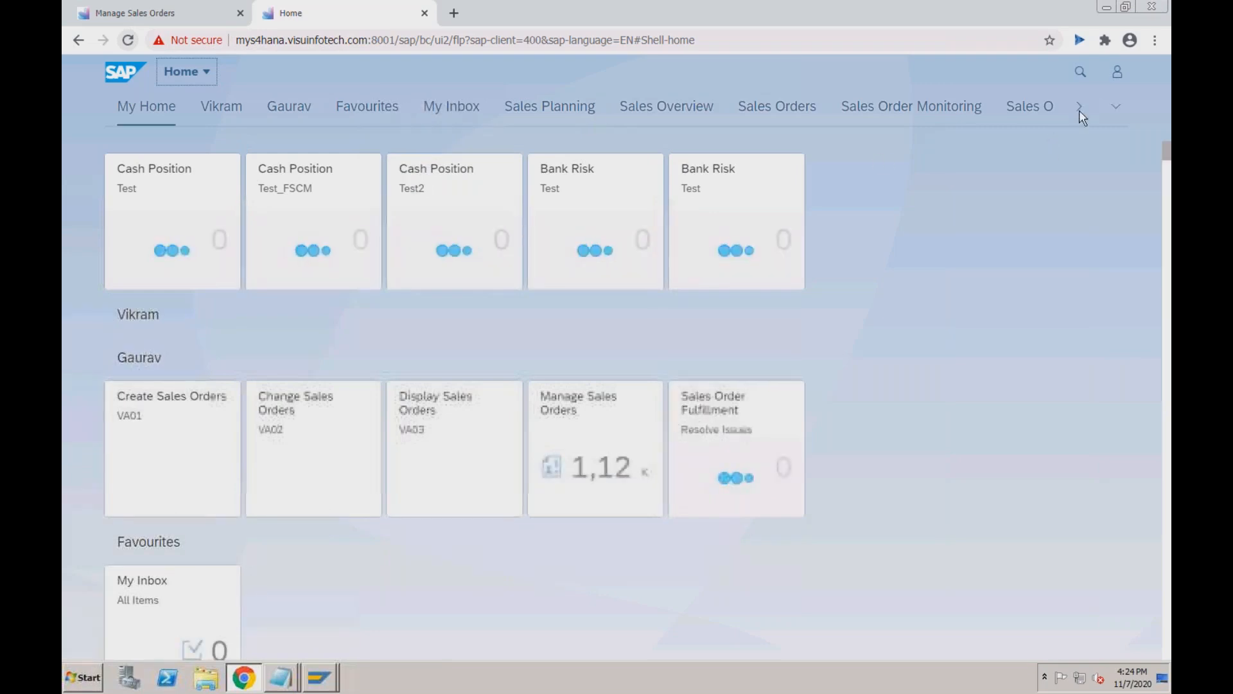
pyautogui.click(1115, 106)
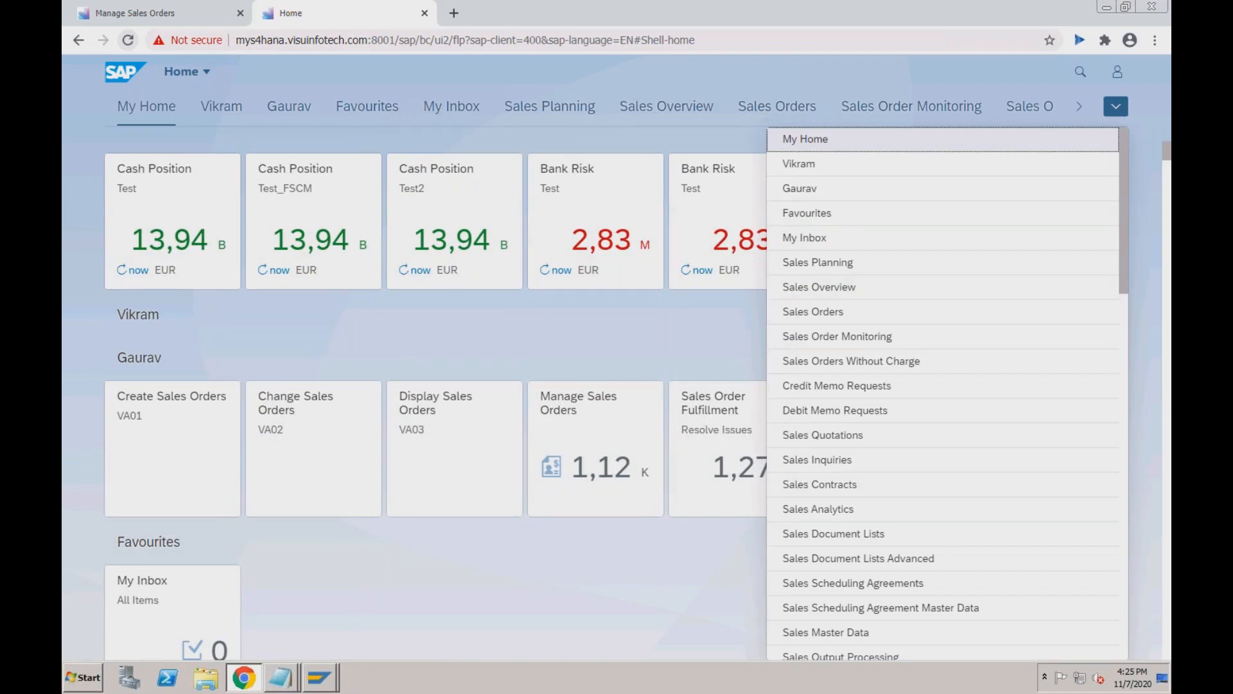
pyautogui.scroll(-6, 944, 386)
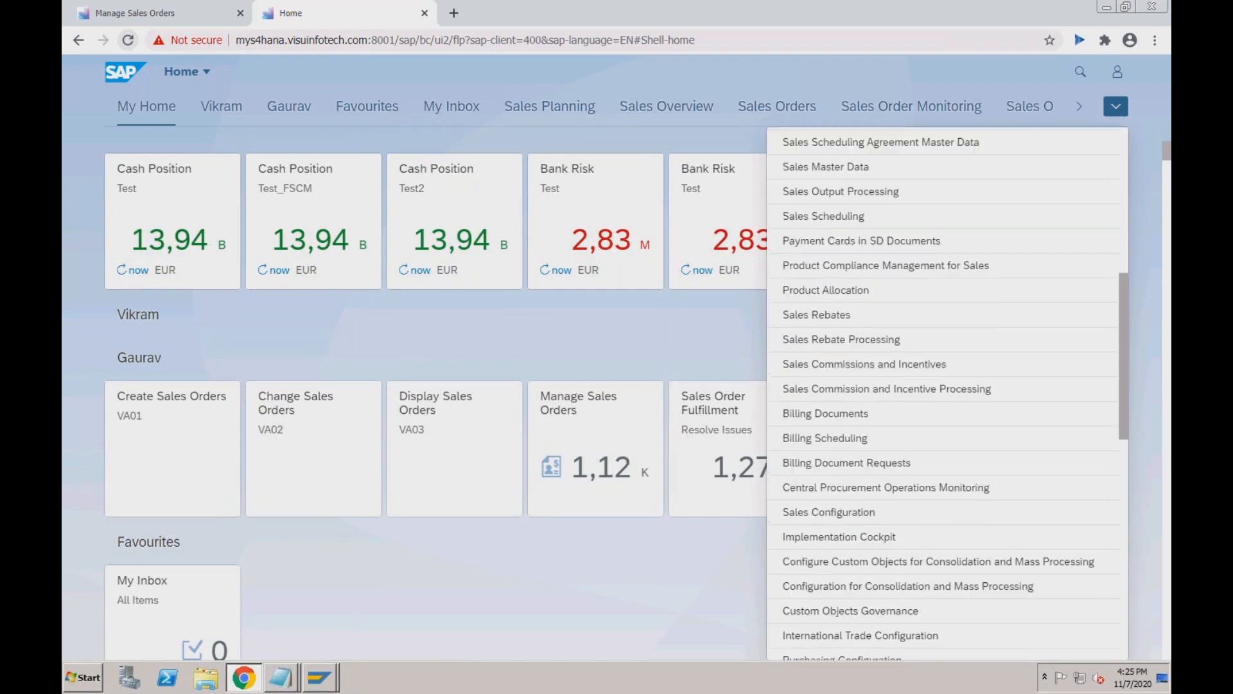
pyautogui.click(1125, 526)
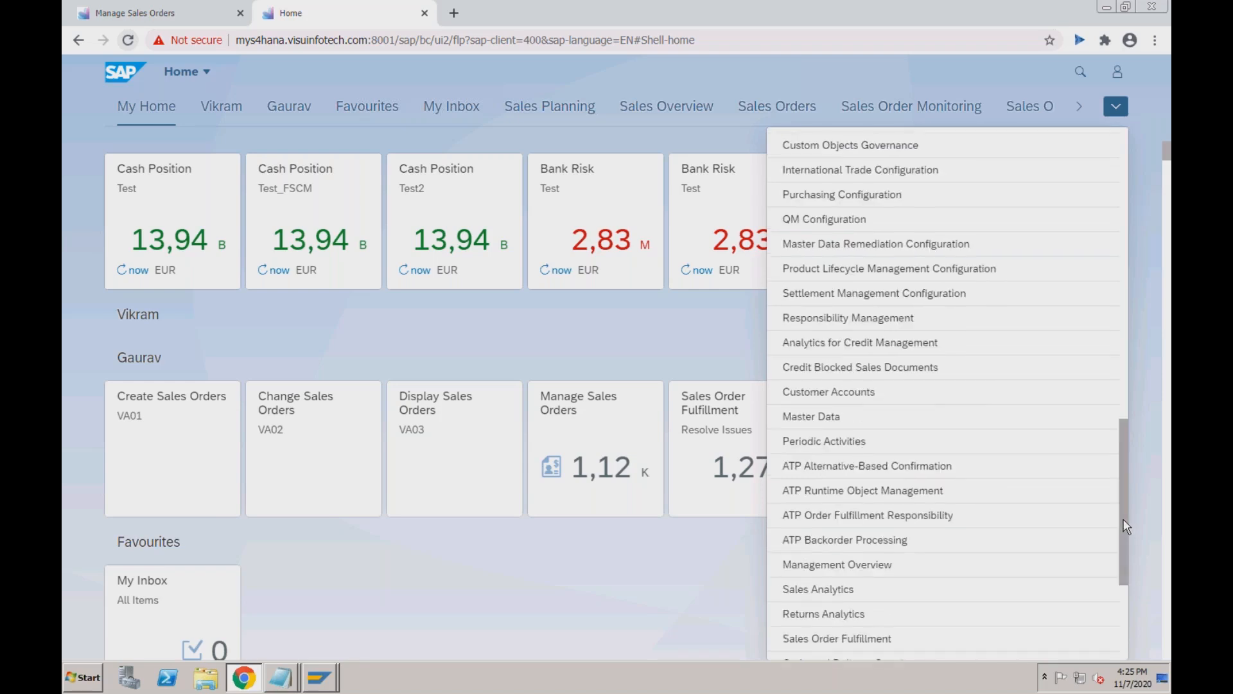
pyautogui.click(1124, 607)
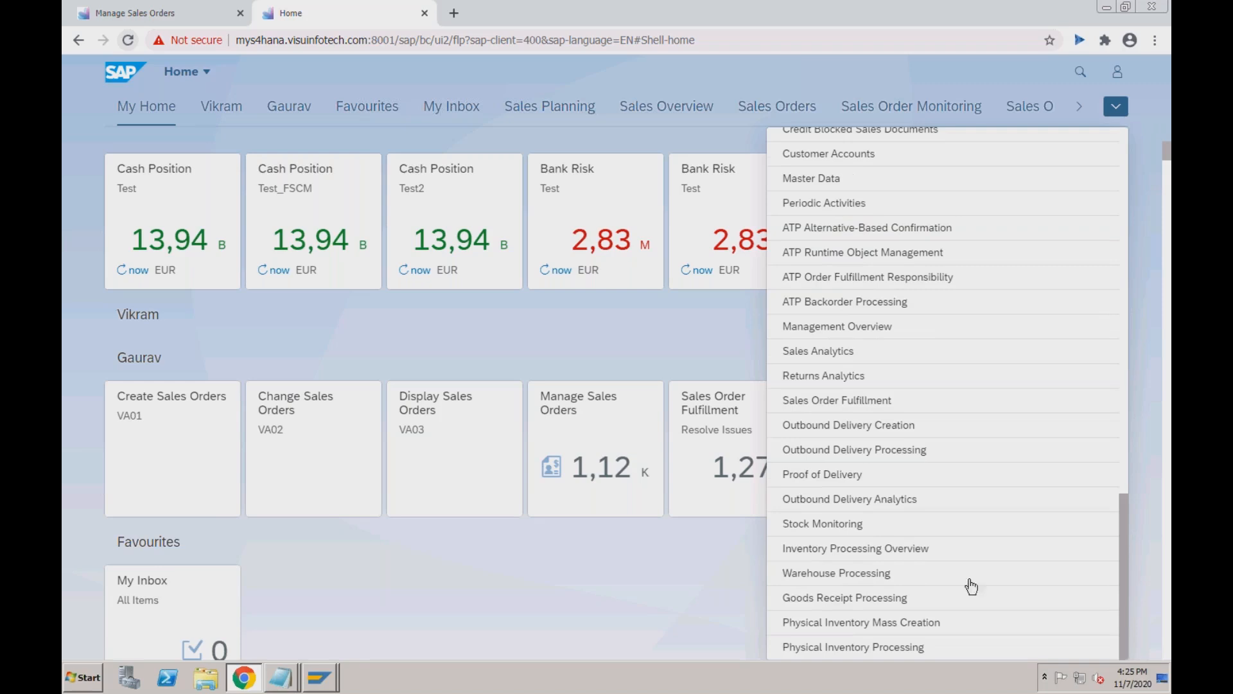
pyautogui.click(863, 585)
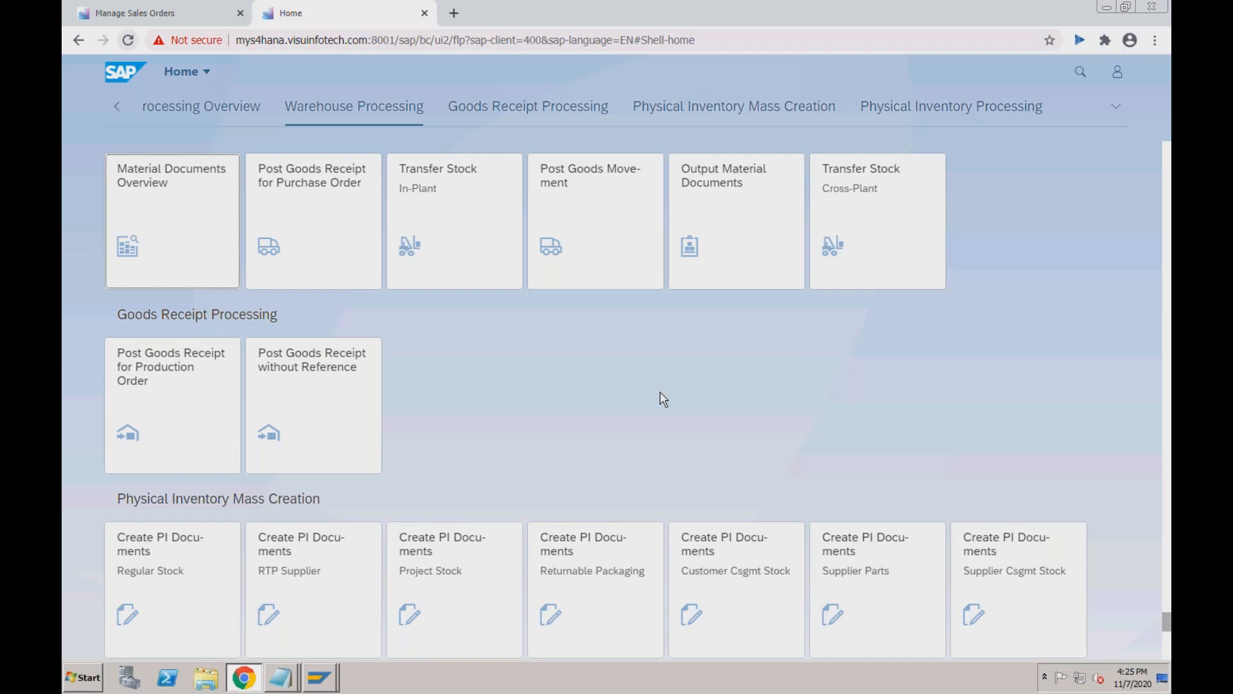
# Reselect the app name in the test guide, paste into the launchpad search, then clear it.
pyautogui.click(1082, 75)
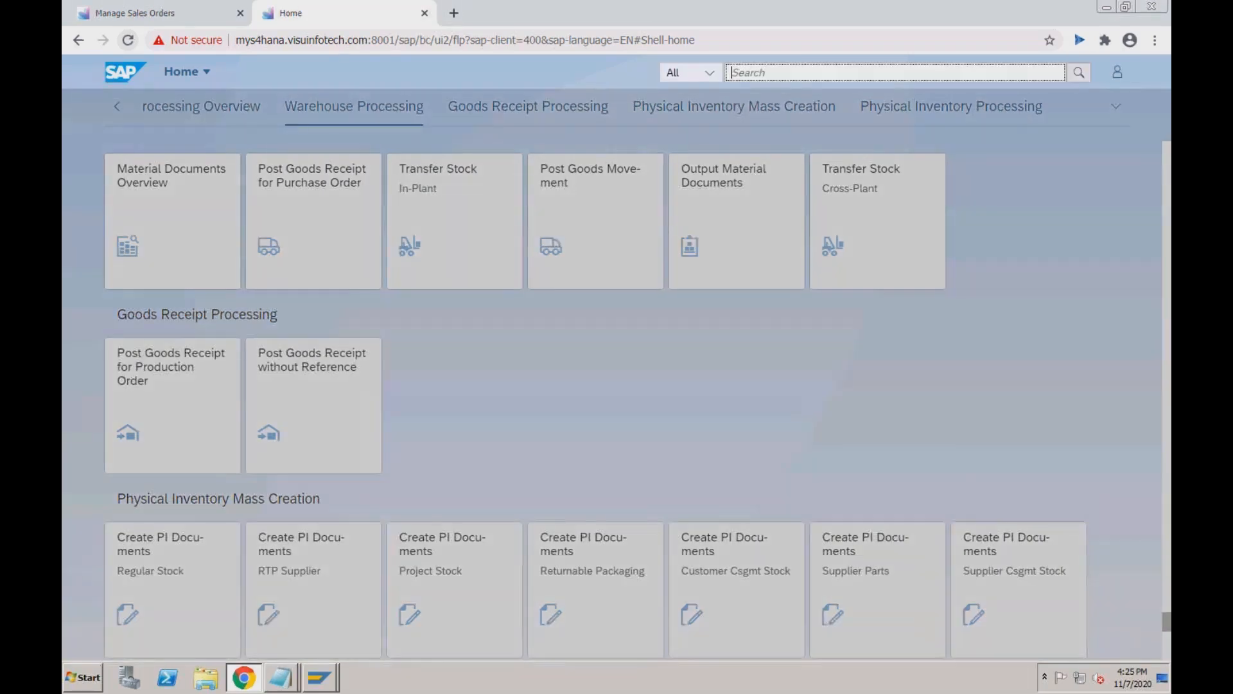
pyautogui.press('super+Tab')
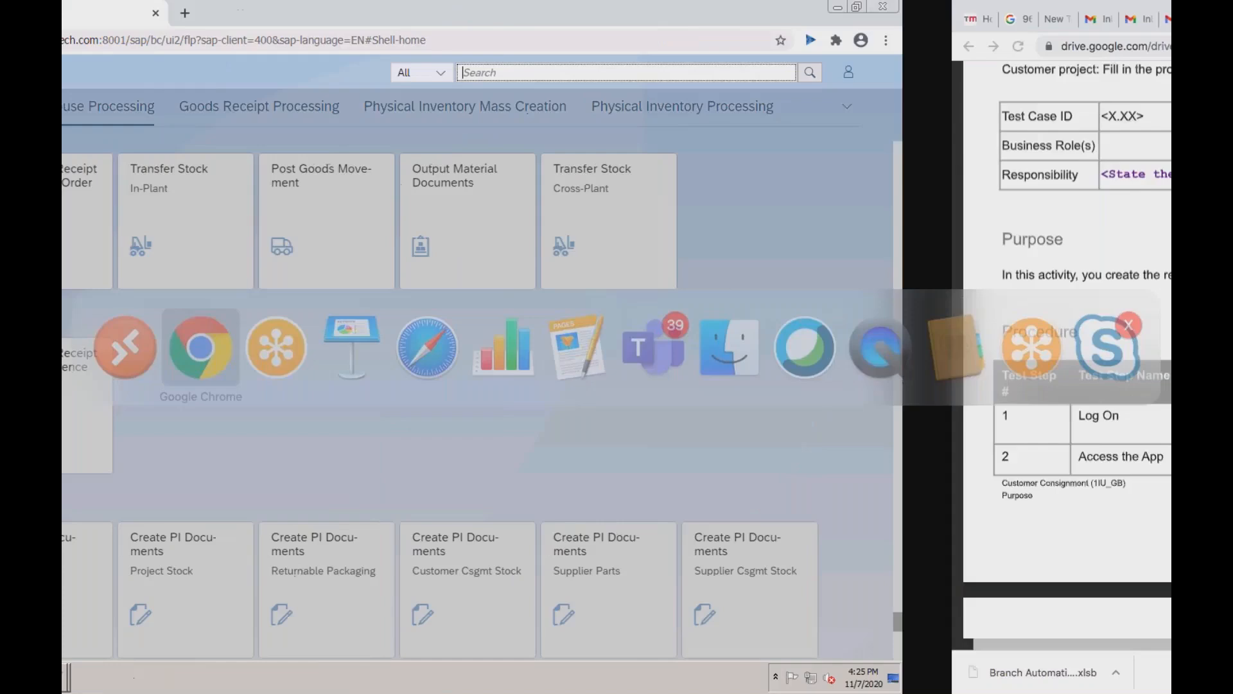
pyautogui.click(606, 460)
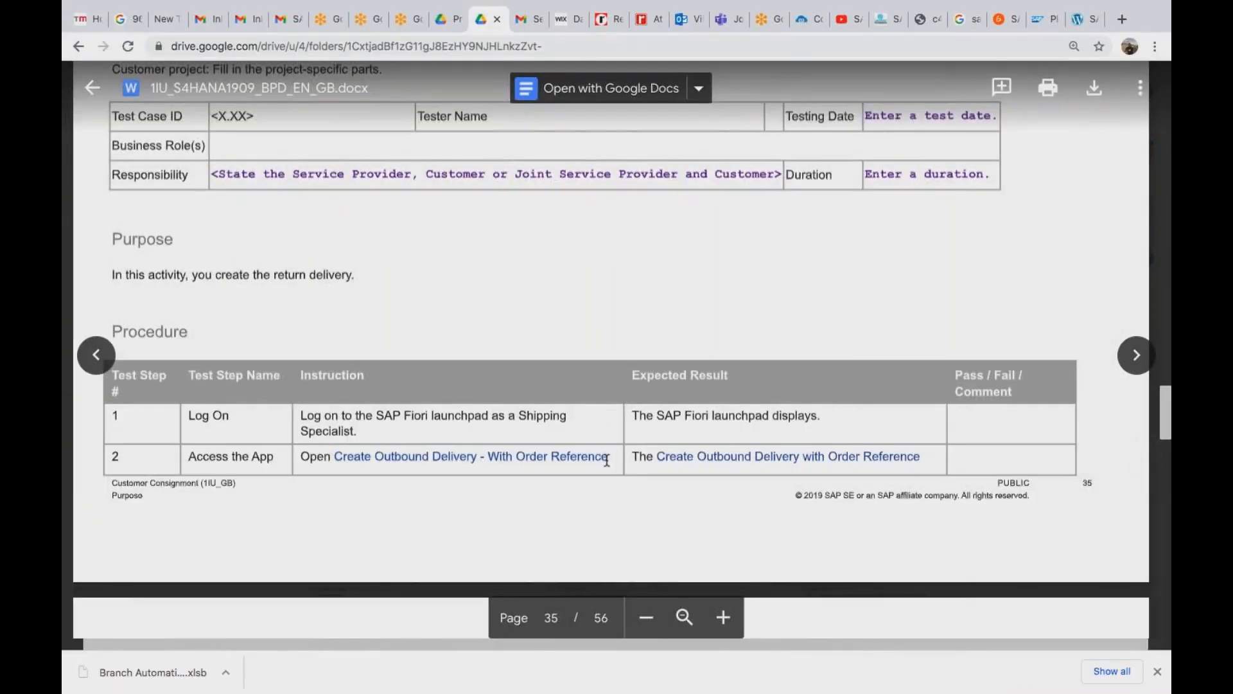
pyautogui.moveTo(607, 460); pyautogui.dragTo(339, 459)
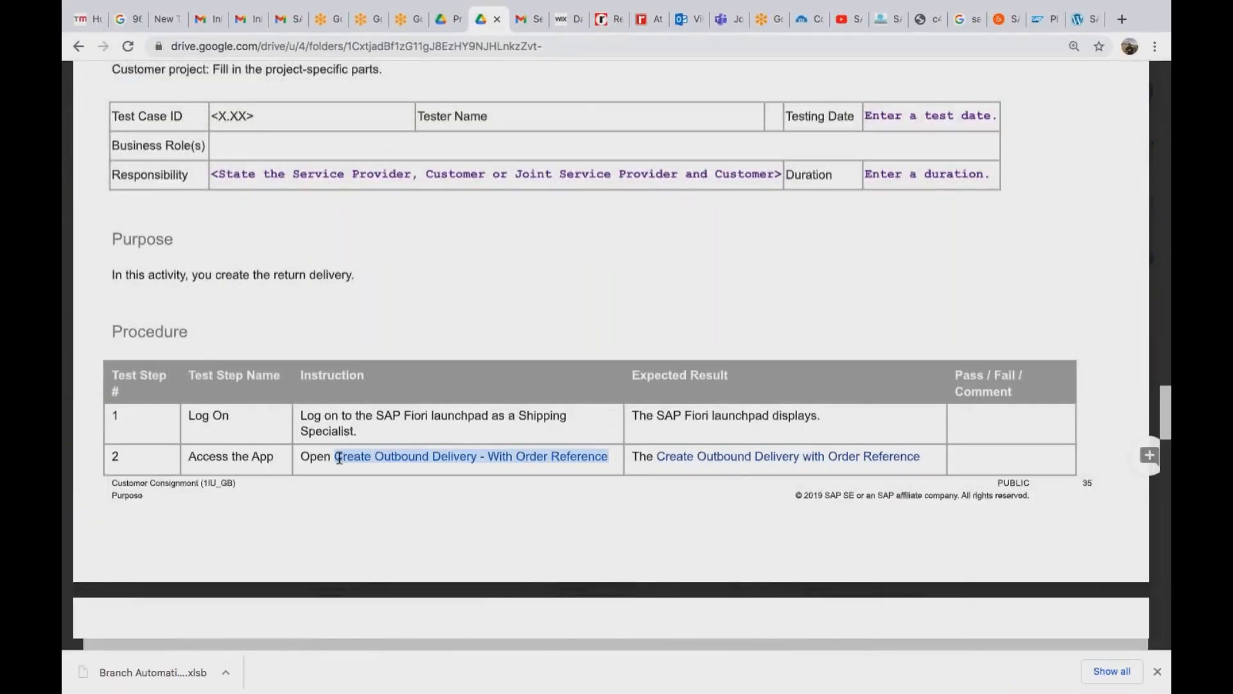
pyautogui.press('super+Tab')
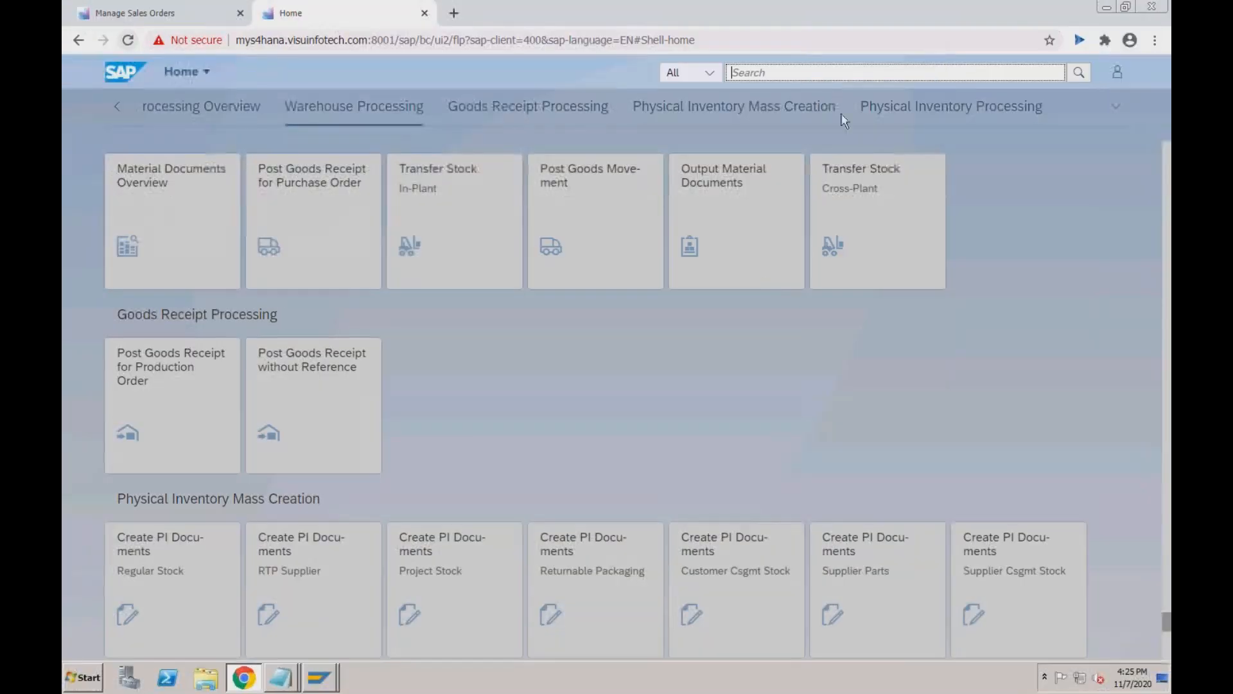
pyautogui.click(828, 73)
pyautogui.write('6000004')
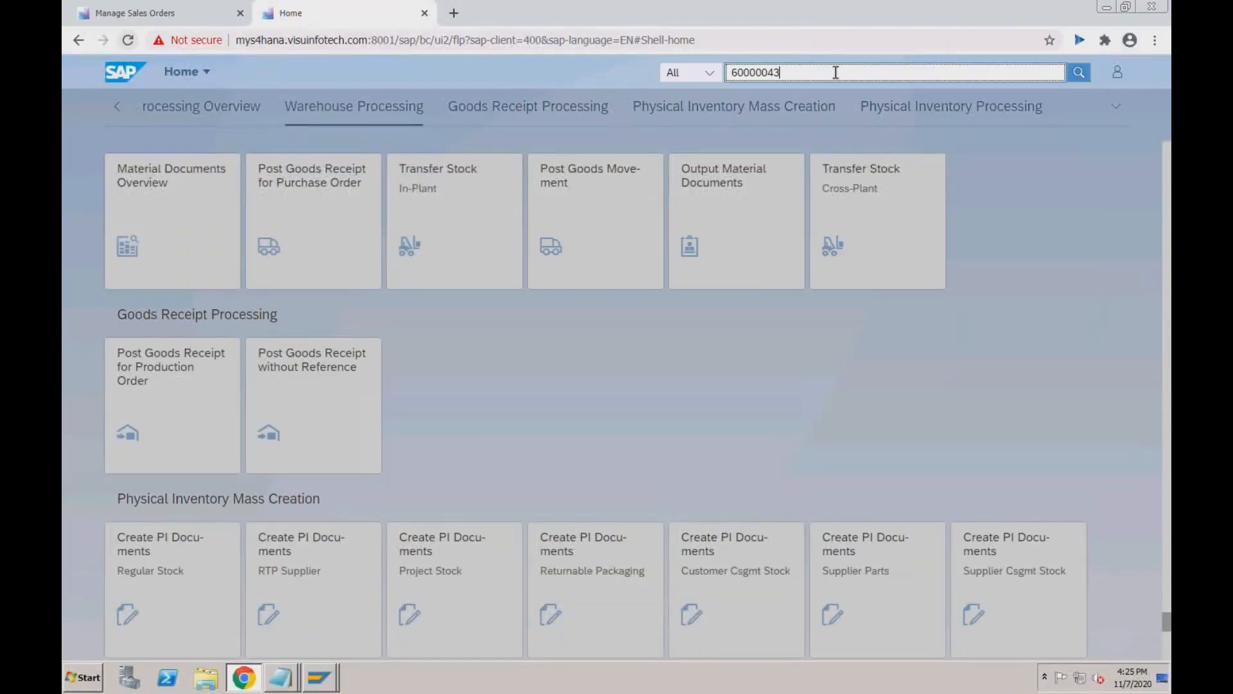
pyautogui.press('BackSpace')
pyautogui.press('BackSpace')
pyautogui.press('BackSpace')
pyautogui.press('BackSpace')
pyautogui.press('BackSpace')
pyautogui.press('BackSpace')
pyautogui.press('BackSpace')
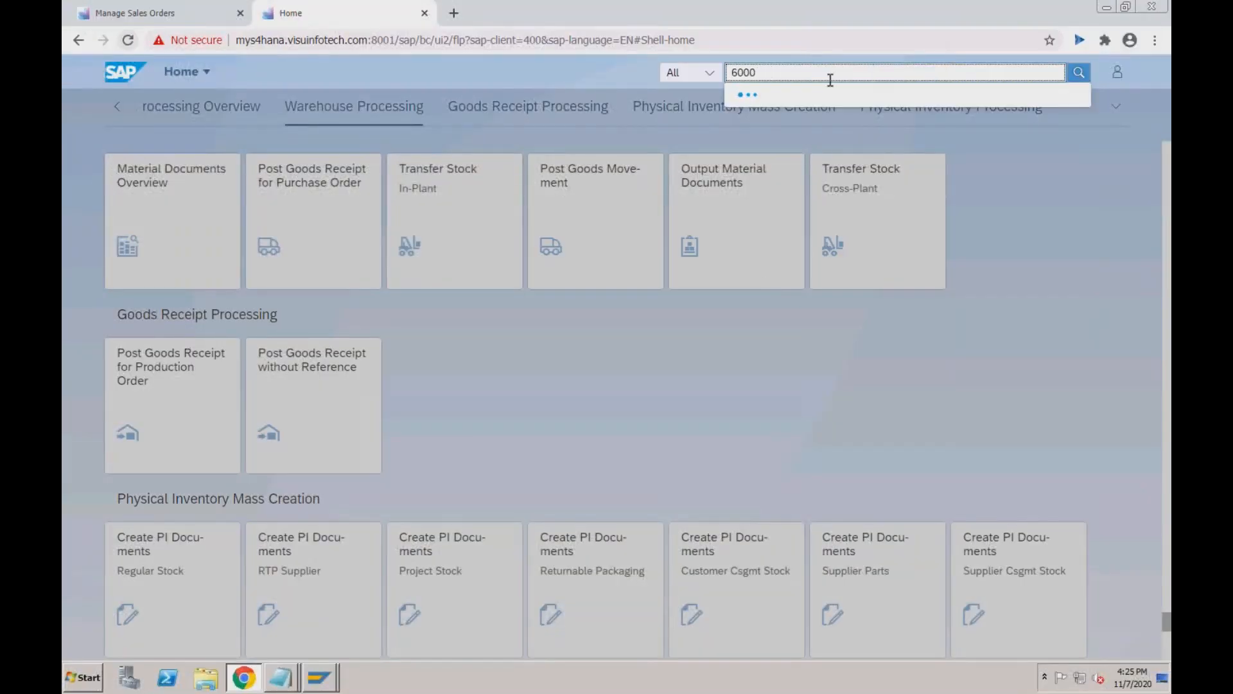
# Search the launchpad for 'create outbound' and open Create Outbound Delivery - With Order Reference.
pyautogui.hotkey('ctrl', 'Right')
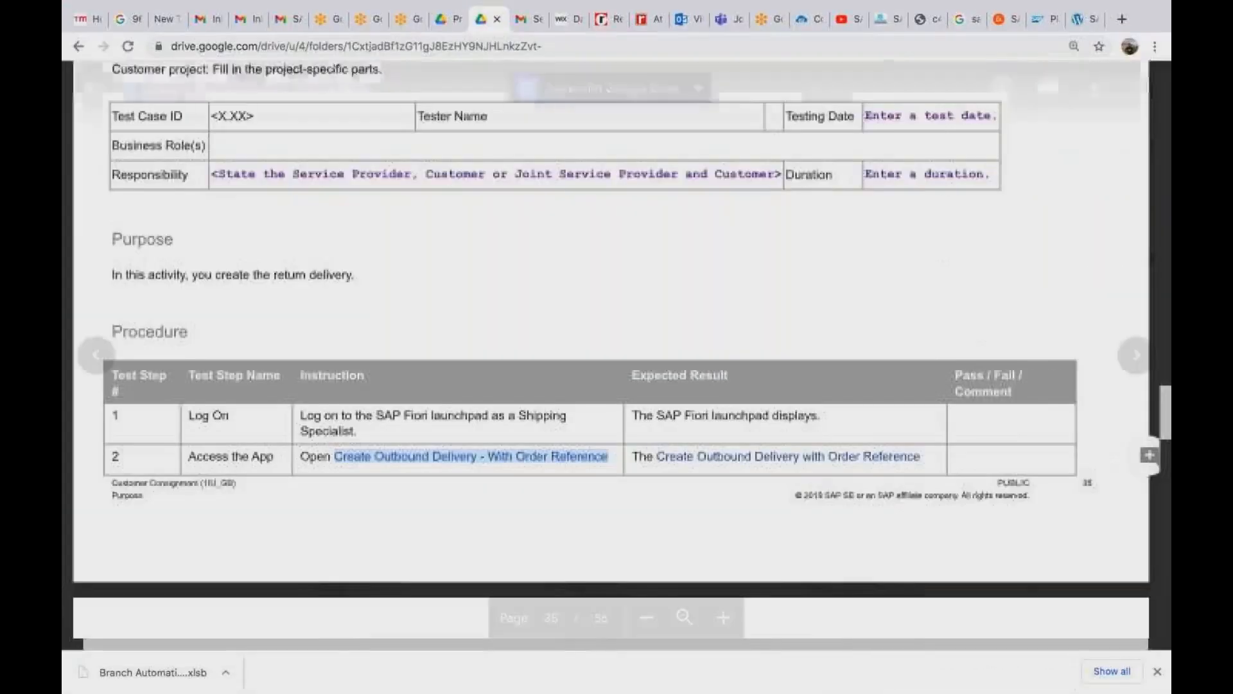
pyautogui.hotkey('ctrl', 'Left')
pyautogui.write('create')
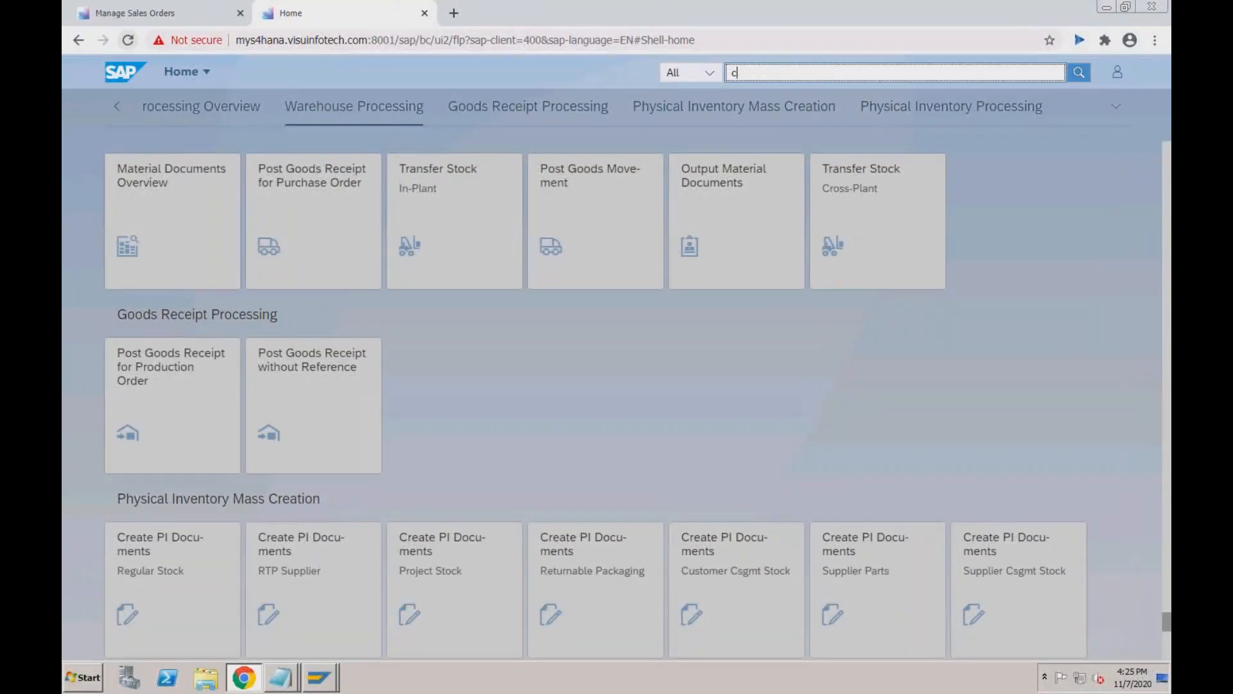
pyautogui.write(' outbound')
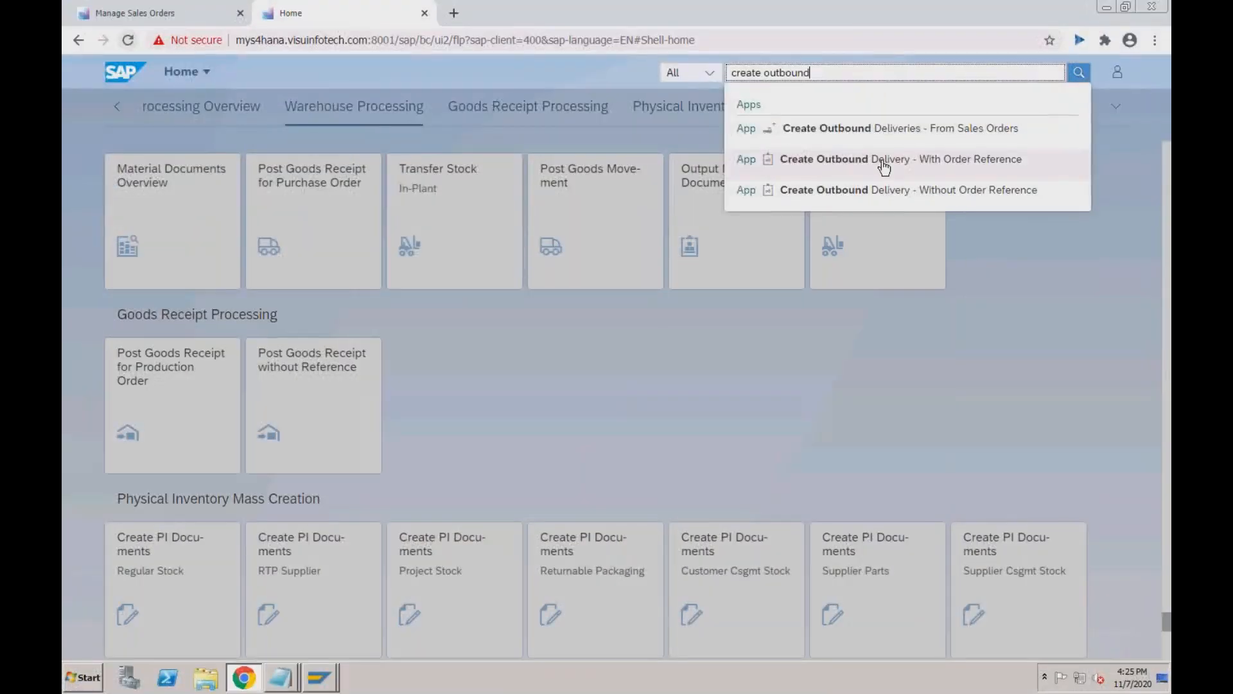
pyautogui.click(884, 165)
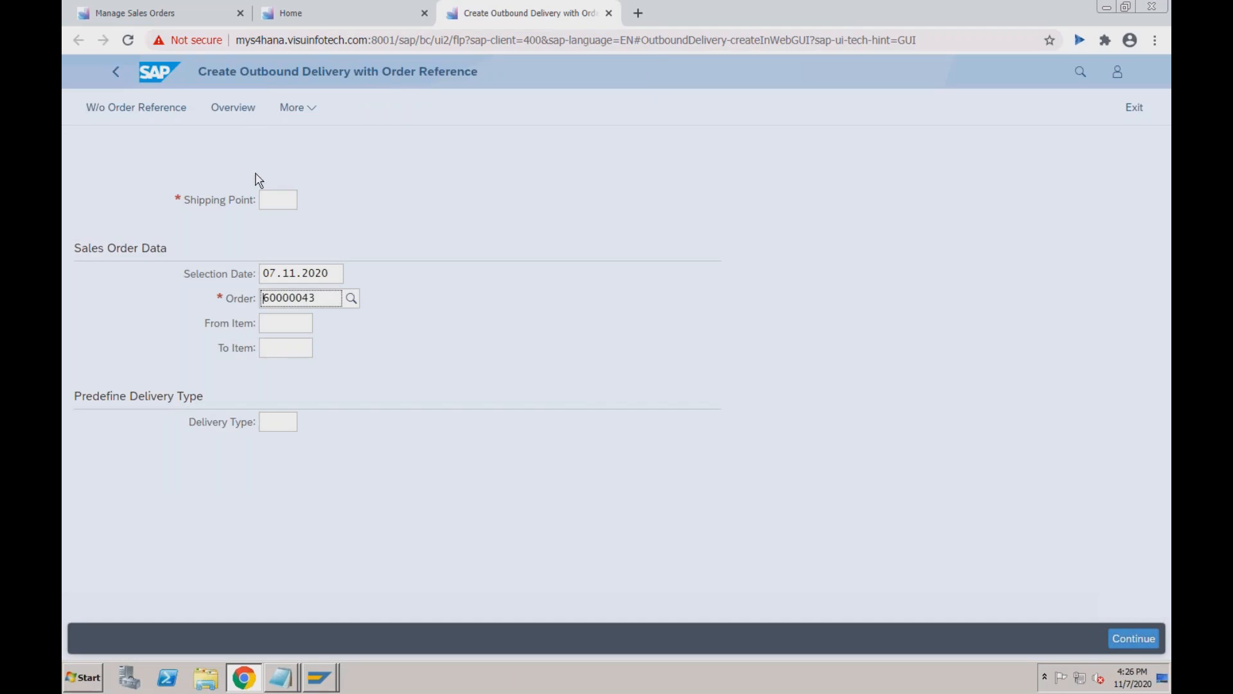
# Enter shipping point RC01 and submit order 60000043 to create the delivery.
pyautogui.click(284, 199)
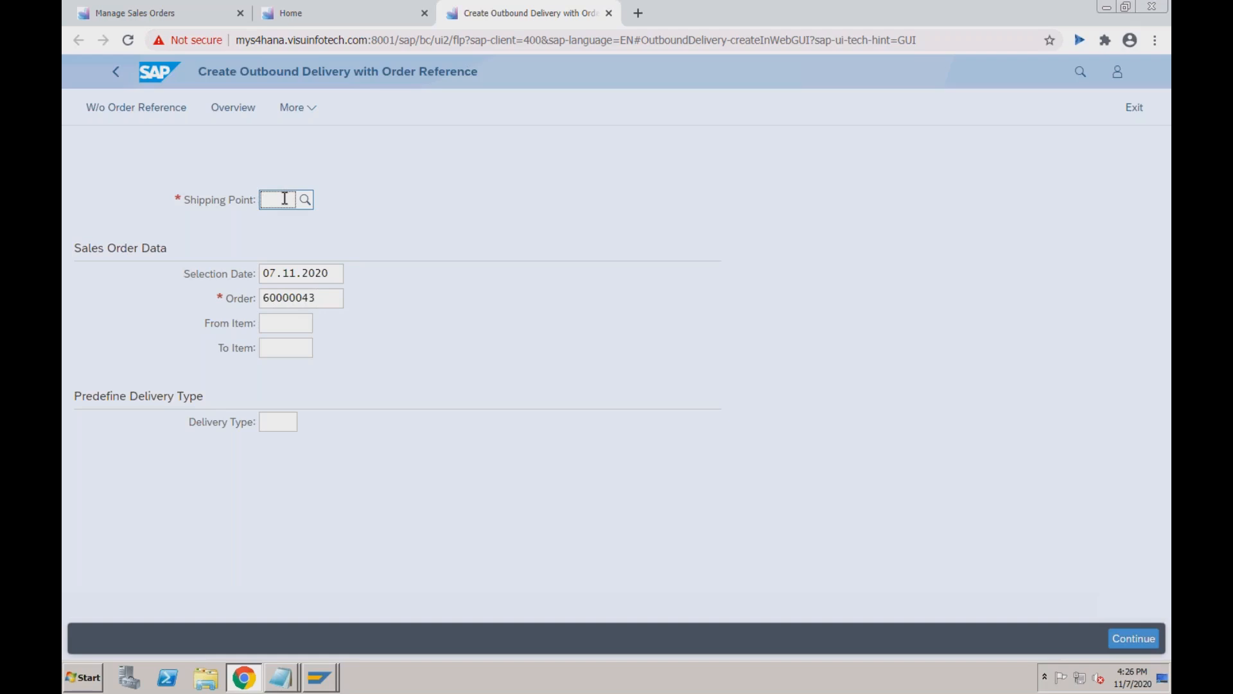
pyautogui.write('RC01')
pyautogui.press('Tab')
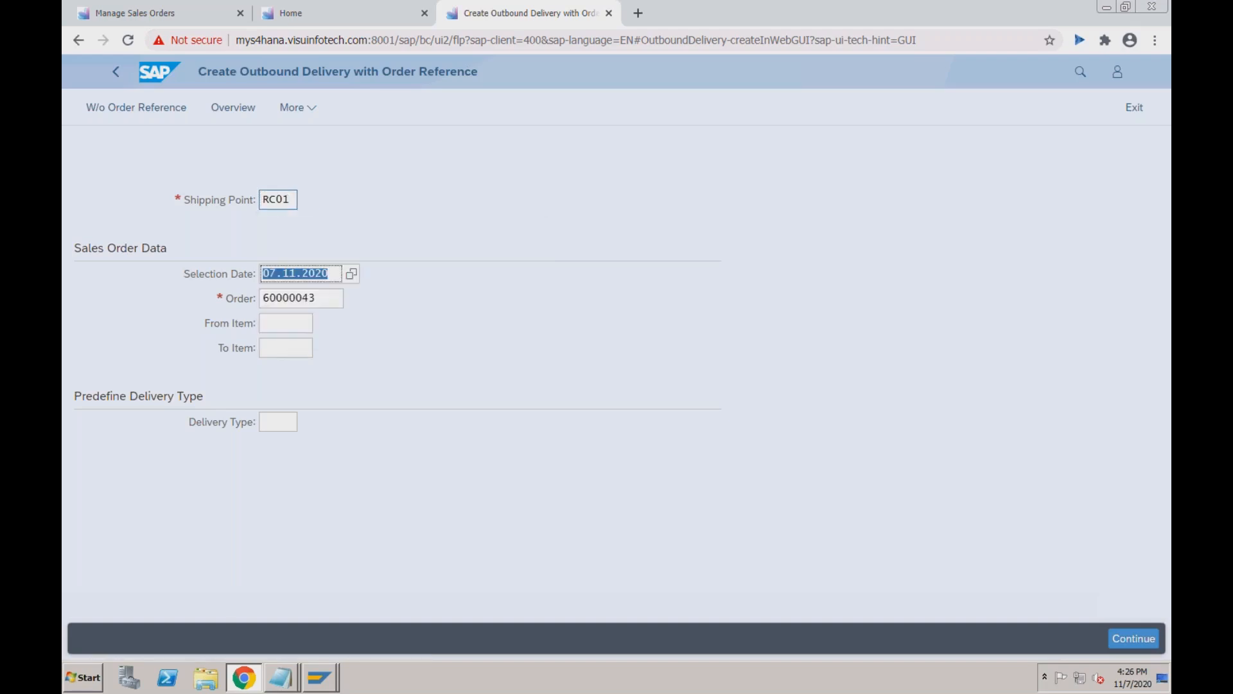
pyautogui.click(322, 300)
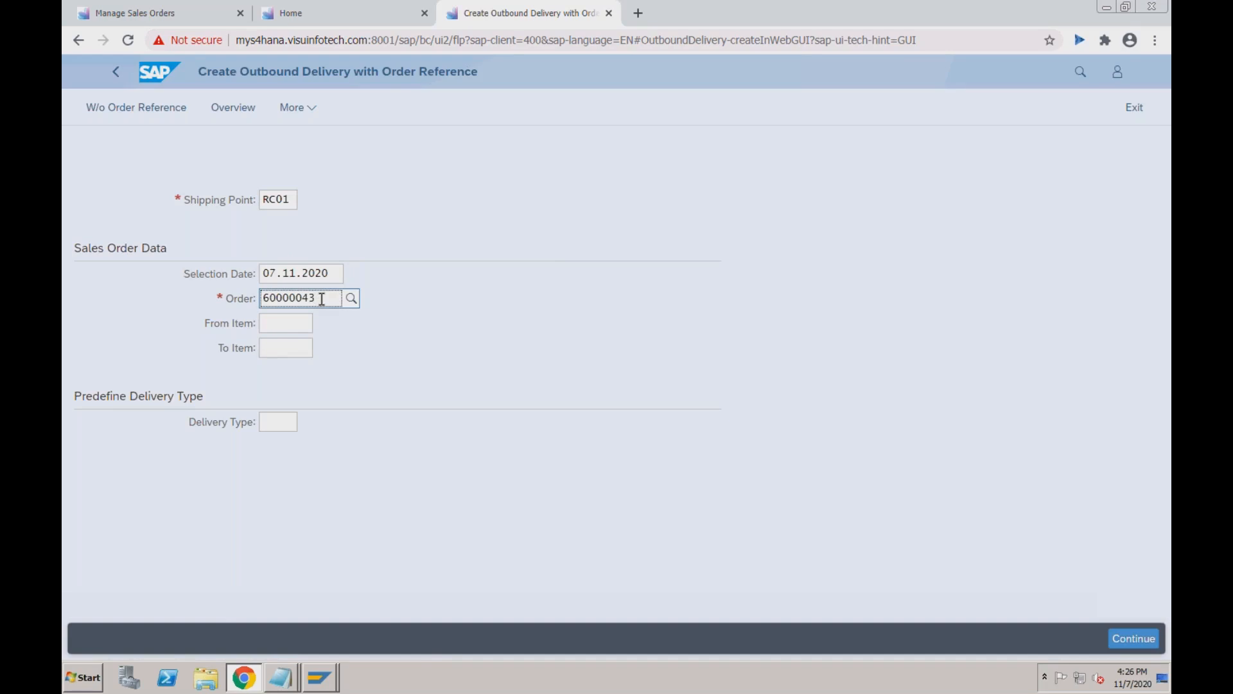
pyautogui.press('Return')
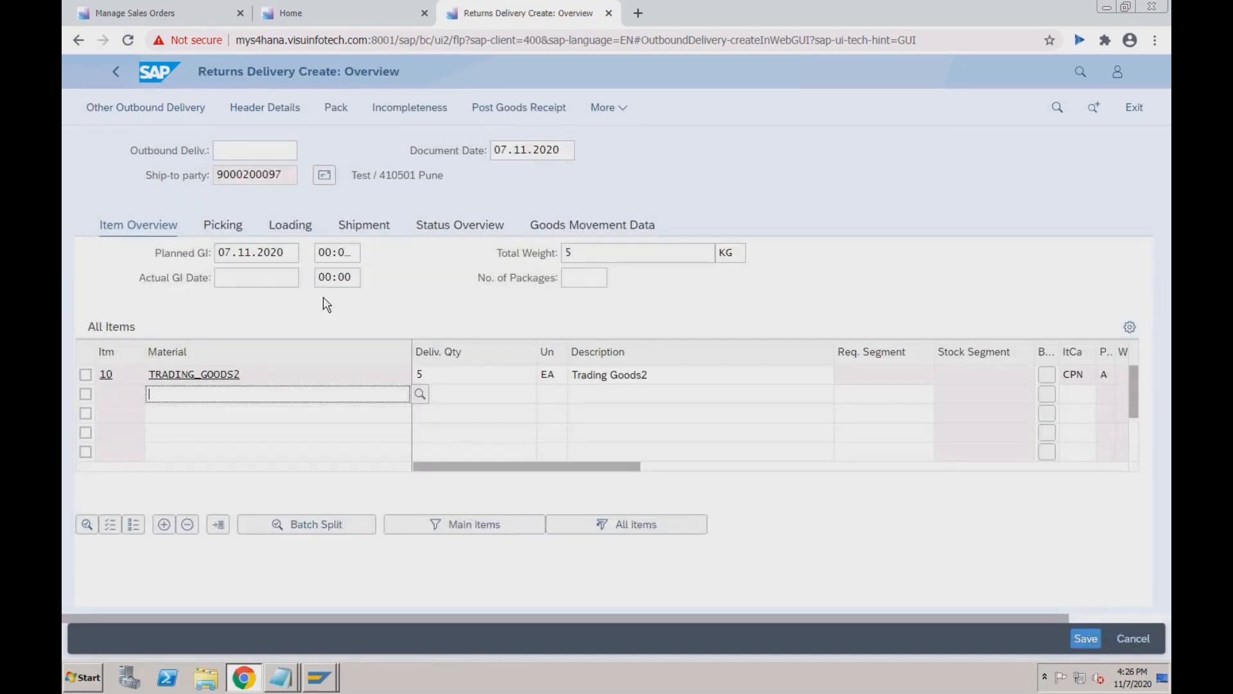
# Attempt posting goods receipt for item 10, then return from the error log.
pyautogui.click(461, 380)
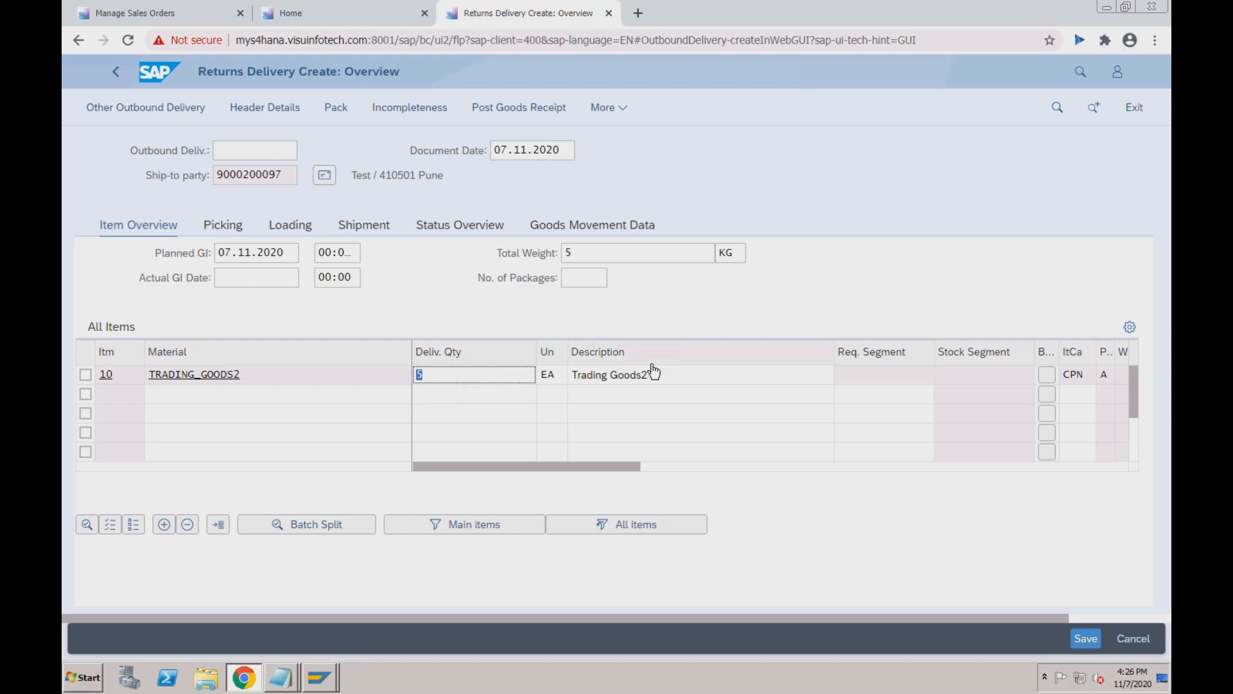
pyautogui.click(534, 113)
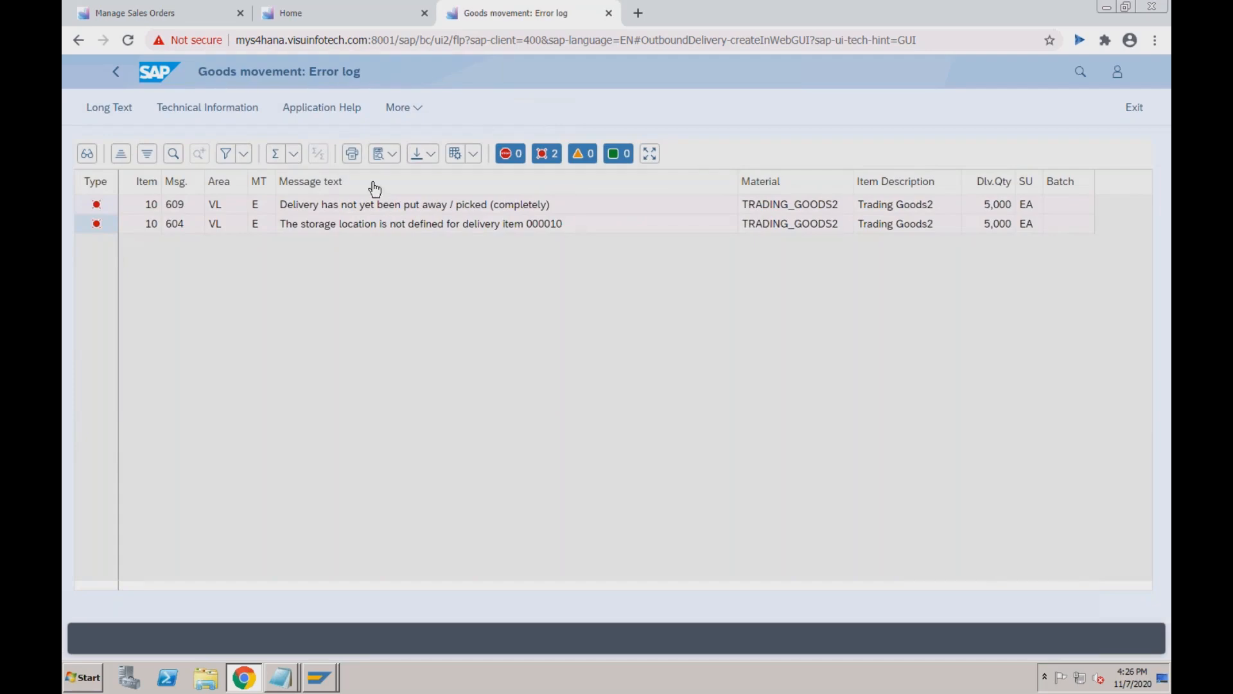
pyautogui.click(119, 75)
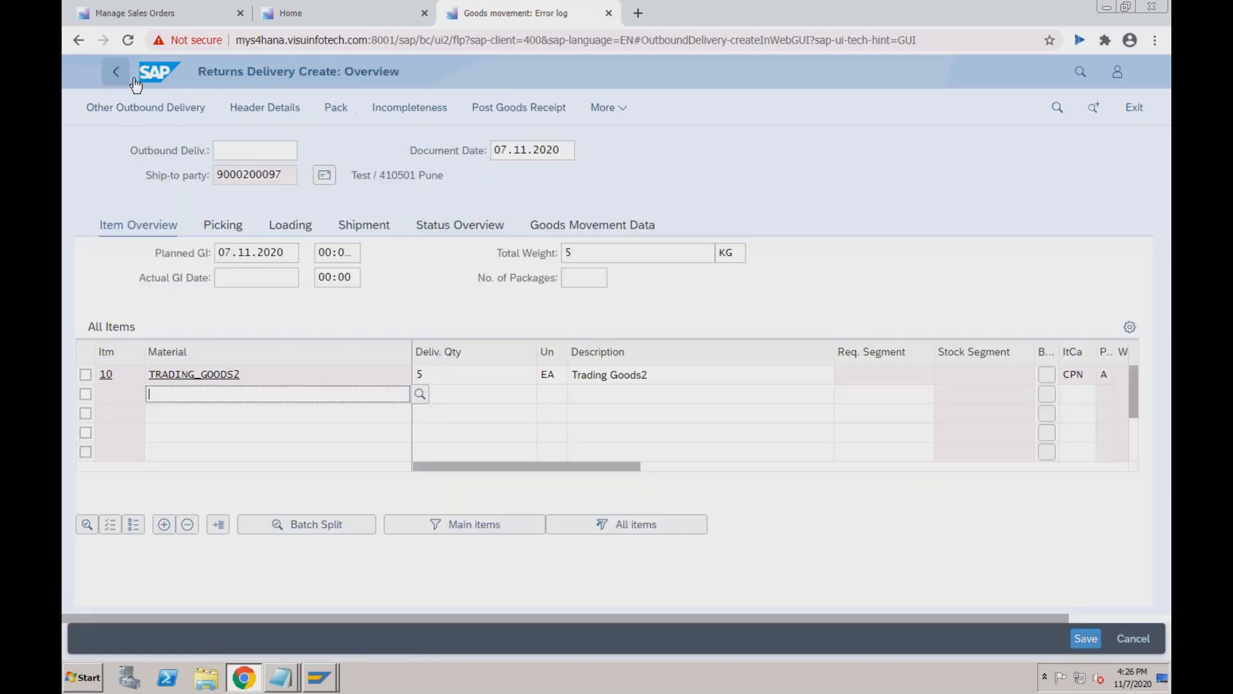
# Record picked quantity 5 for item 10 and save returns delivery 84000022.
pyautogui.click(233, 230)
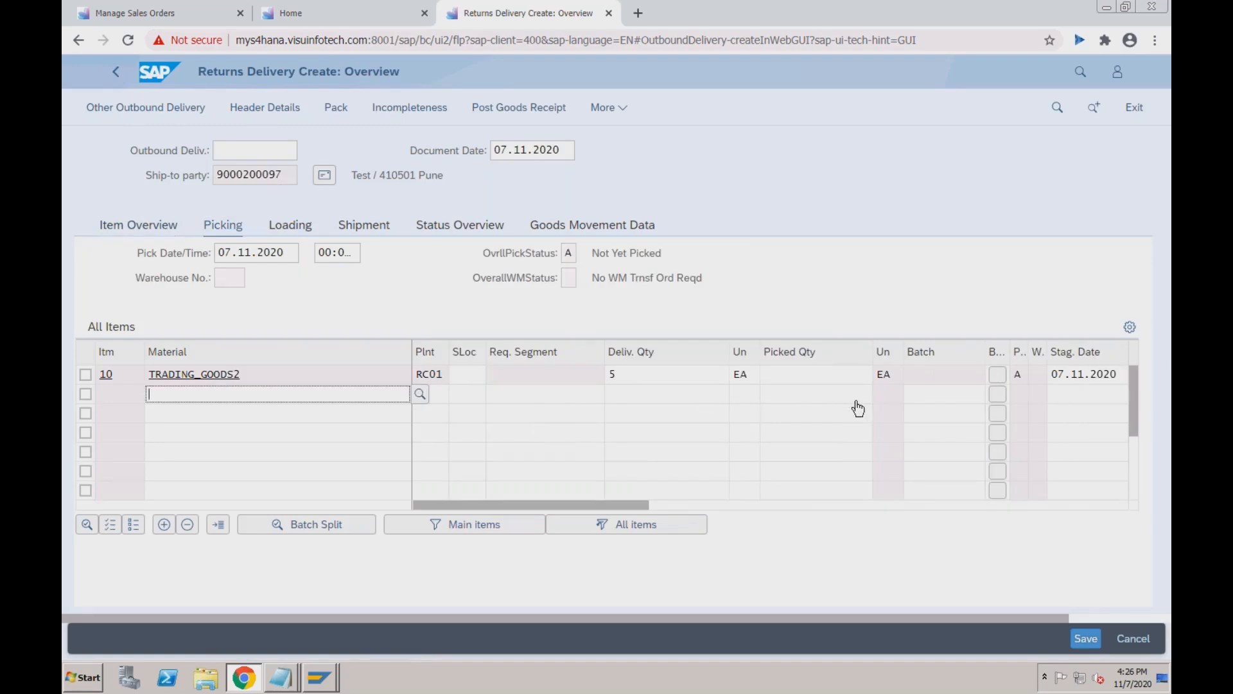
pyautogui.click(814, 378)
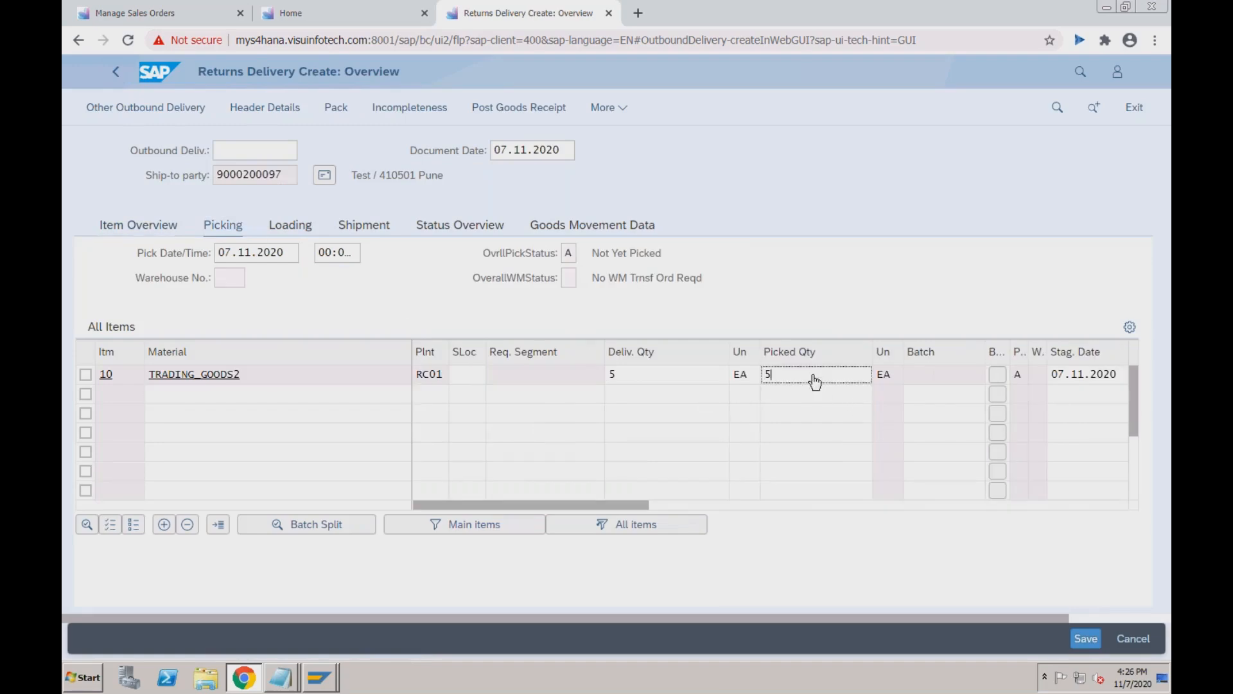
pyautogui.click(1086, 638)
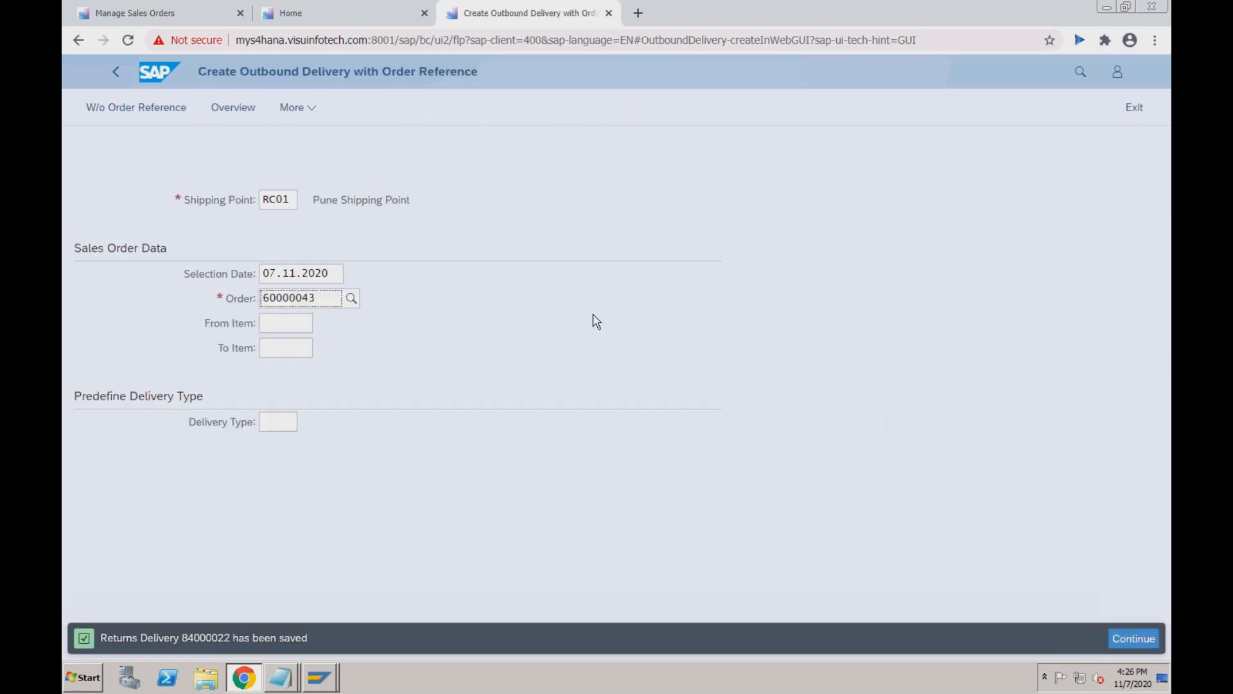
pyautogui.press('Return')
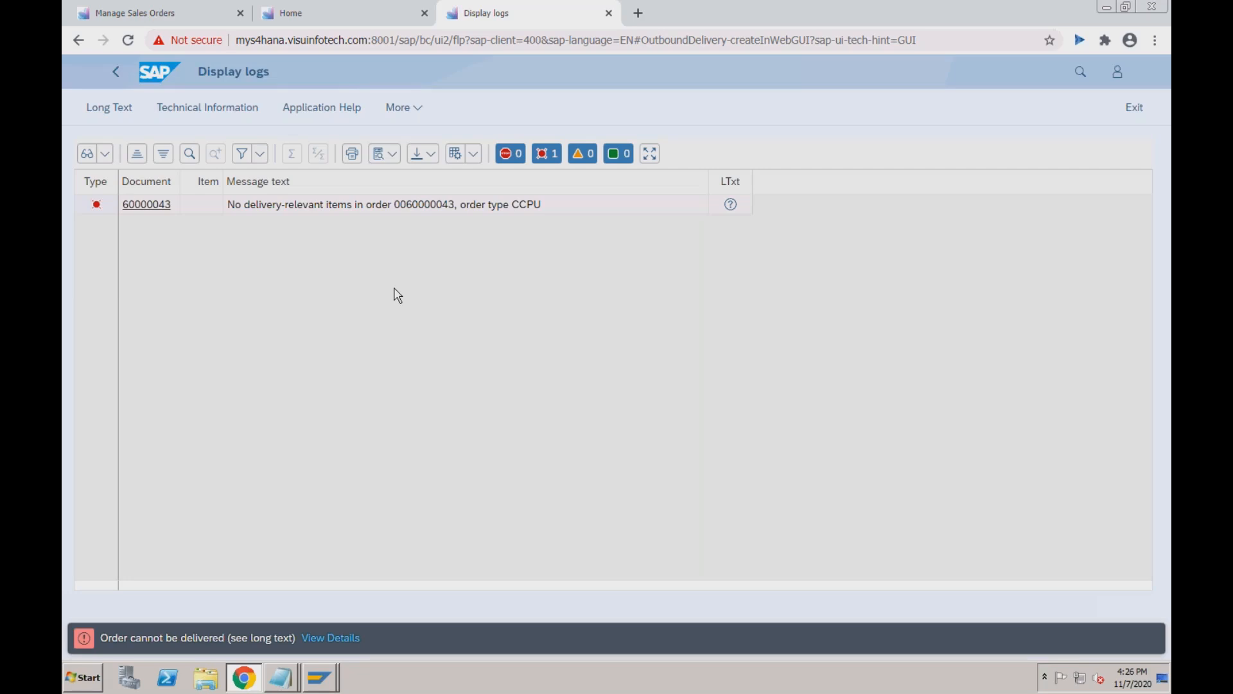
pyautogui.click(115, 76)
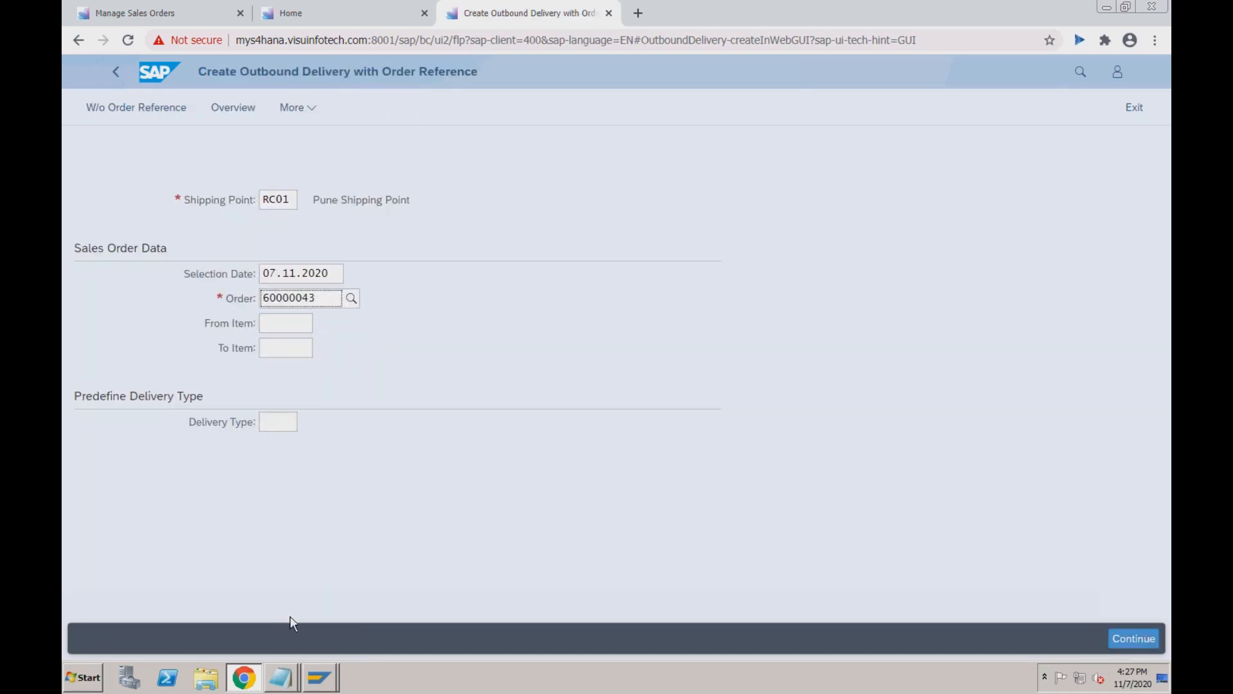
pyautogui.moveTo(319, 678)
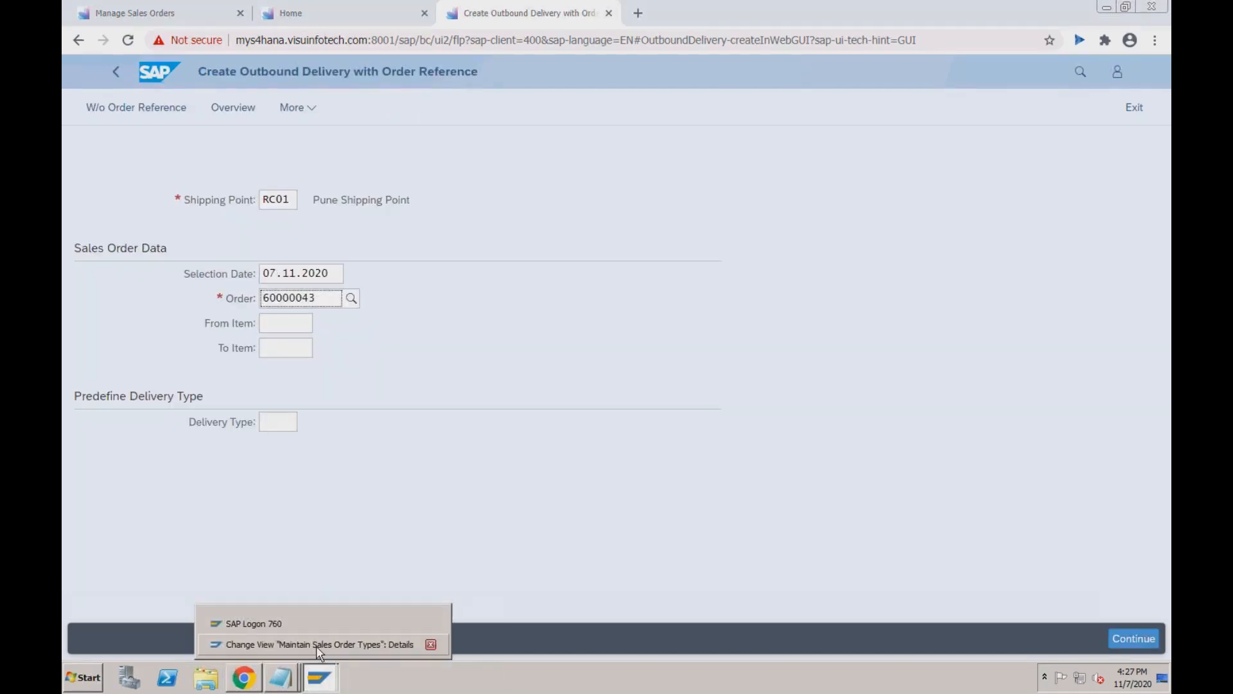
pyautogui.click(316, 646)
pyautogui.write('/nva03')
pyautogui.press('Return')
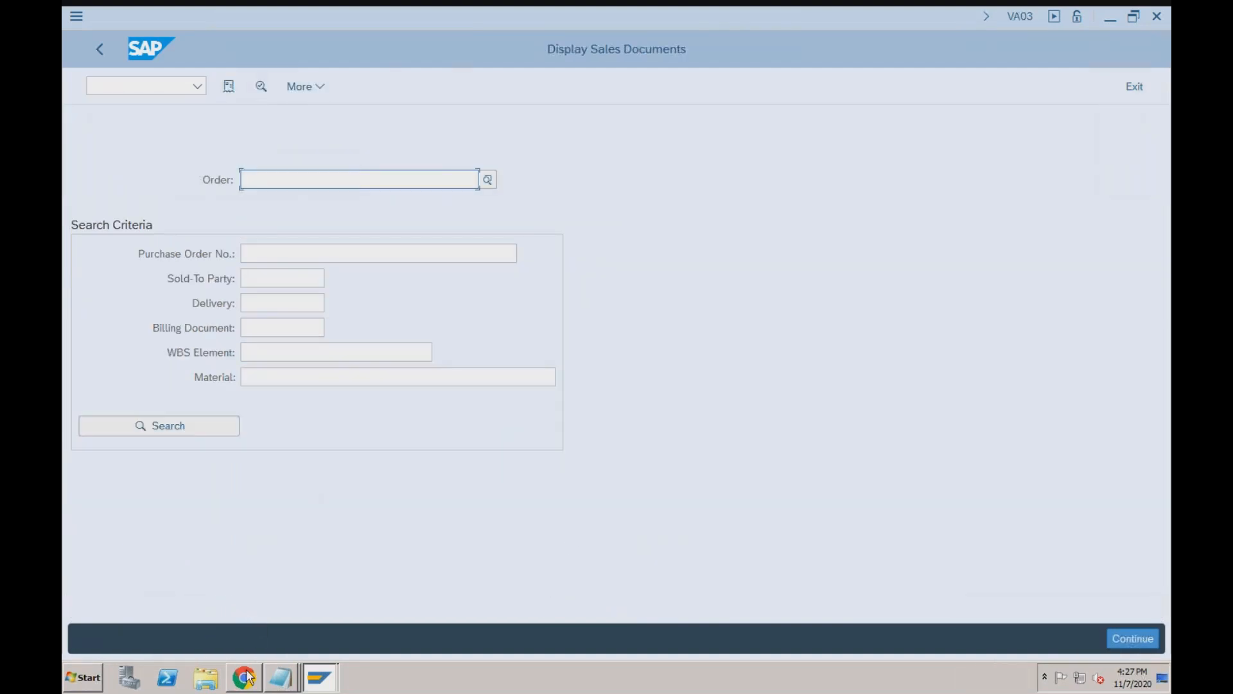
pyautogui.click(245, 678)
pyautogui.click(320, 677)
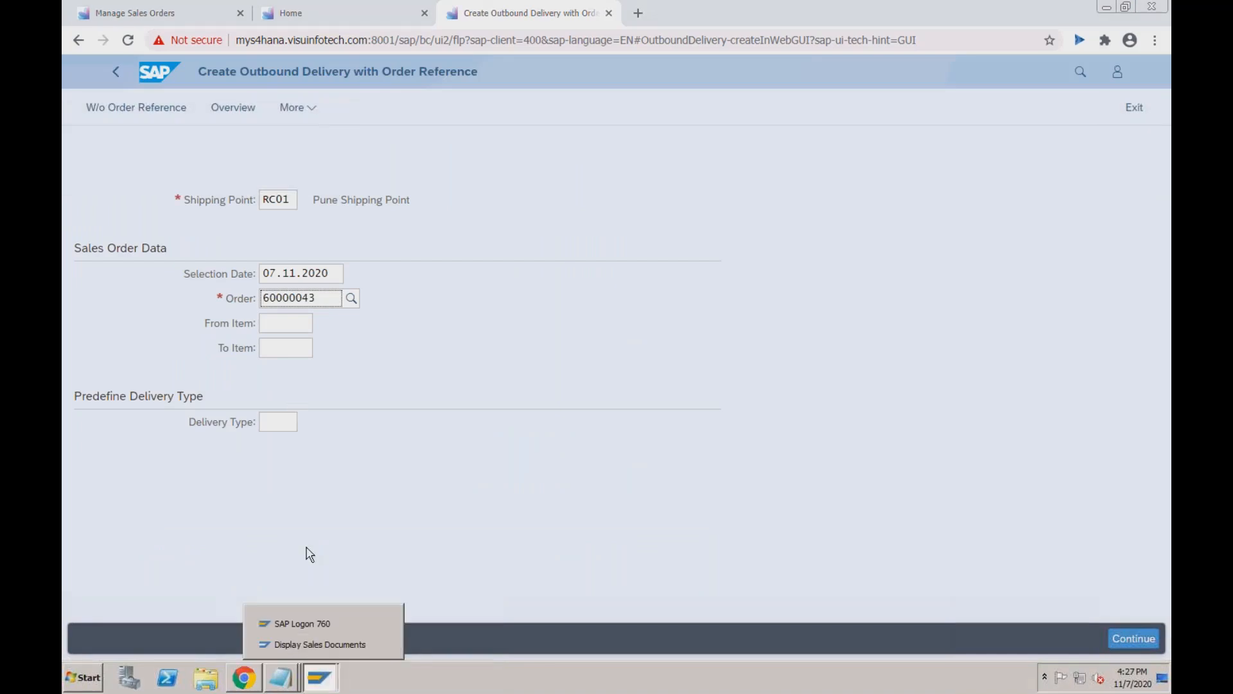
pyautogui.click(329, 645)
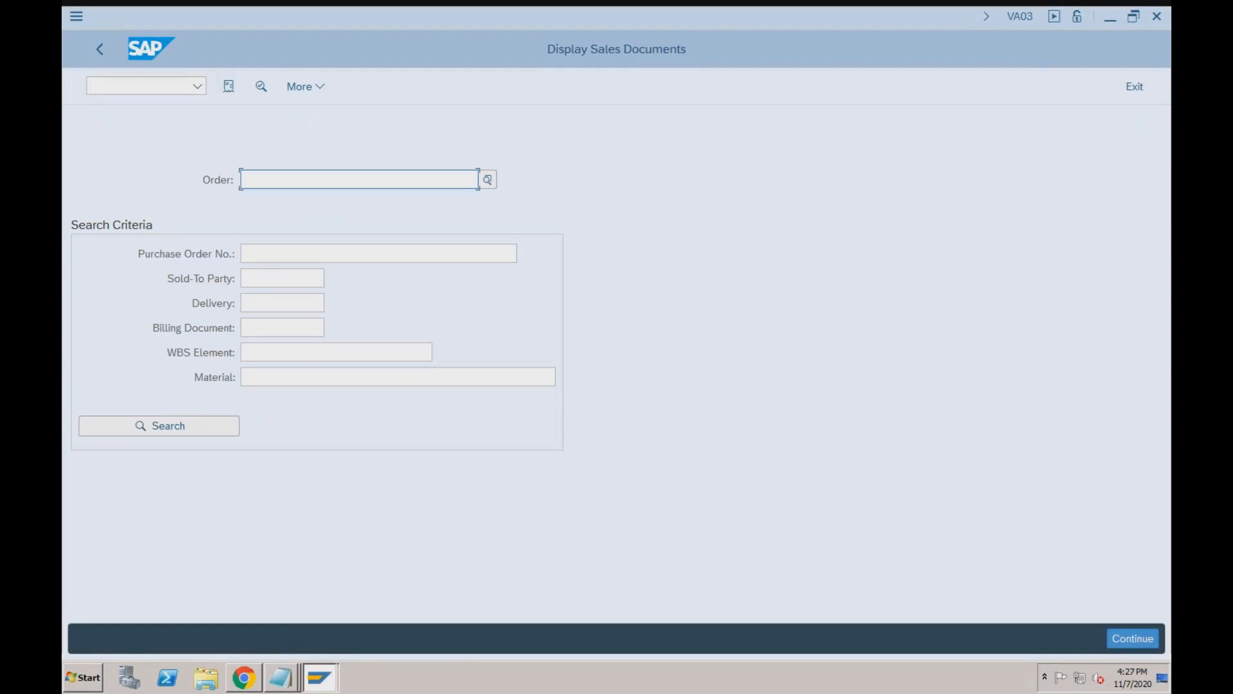
pyautogui.write('600000')
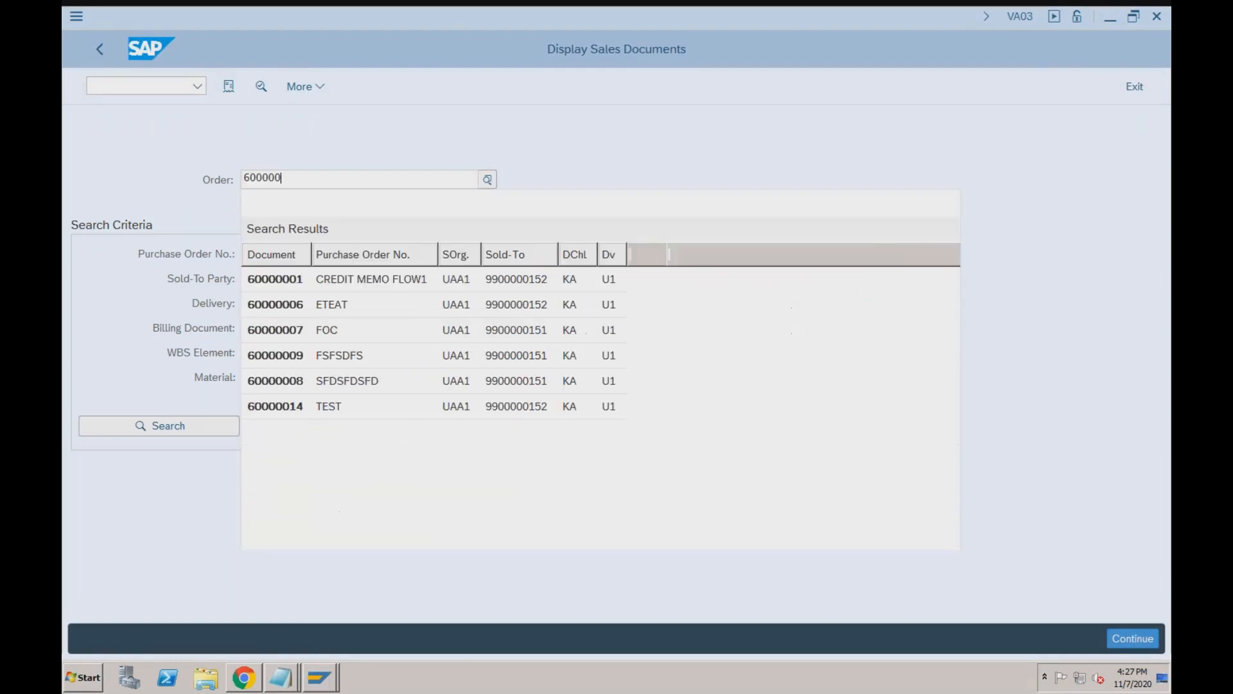
pyautogui.write('43')
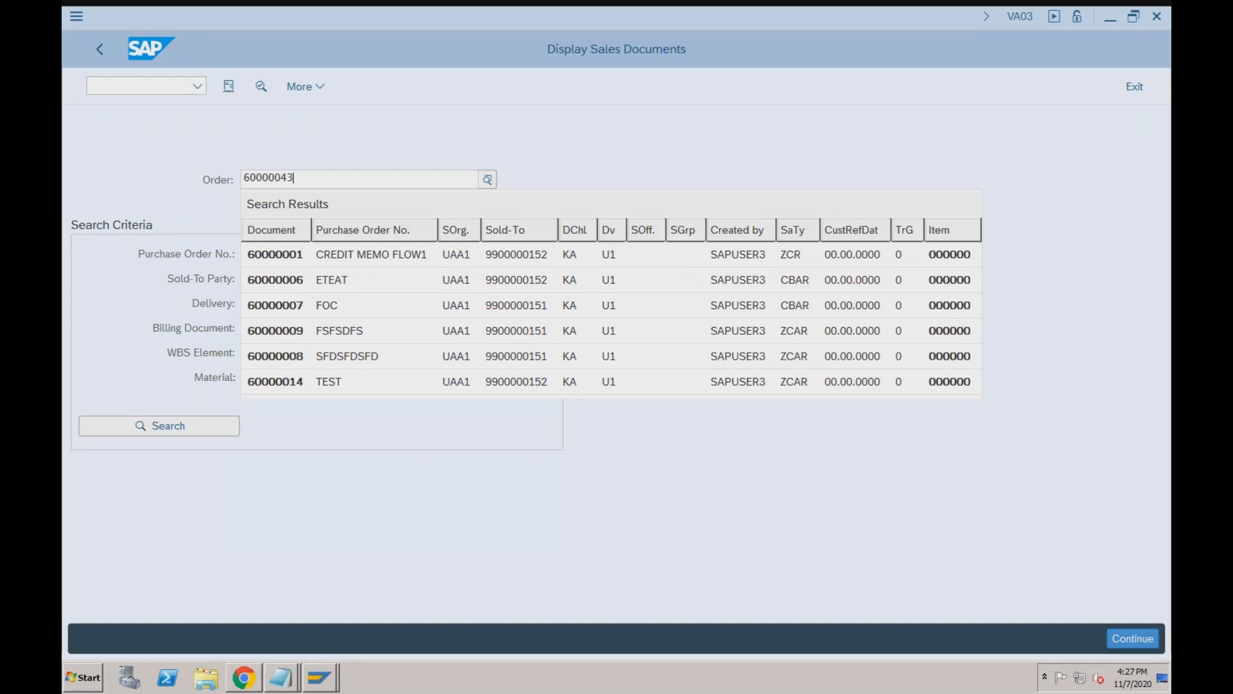
pyautogui.click(284, 279)
pyautogui.press('Return')
pyautogui.doubleClick(410, 569)
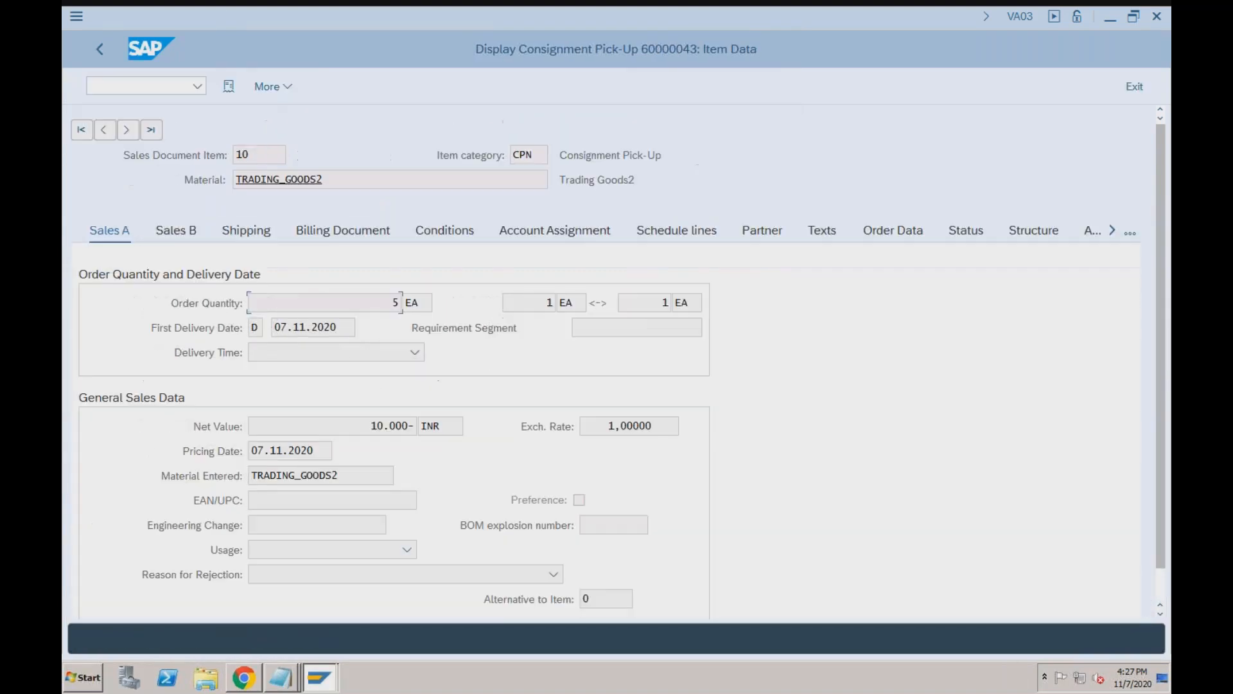
pyautogui.click(673, 233)
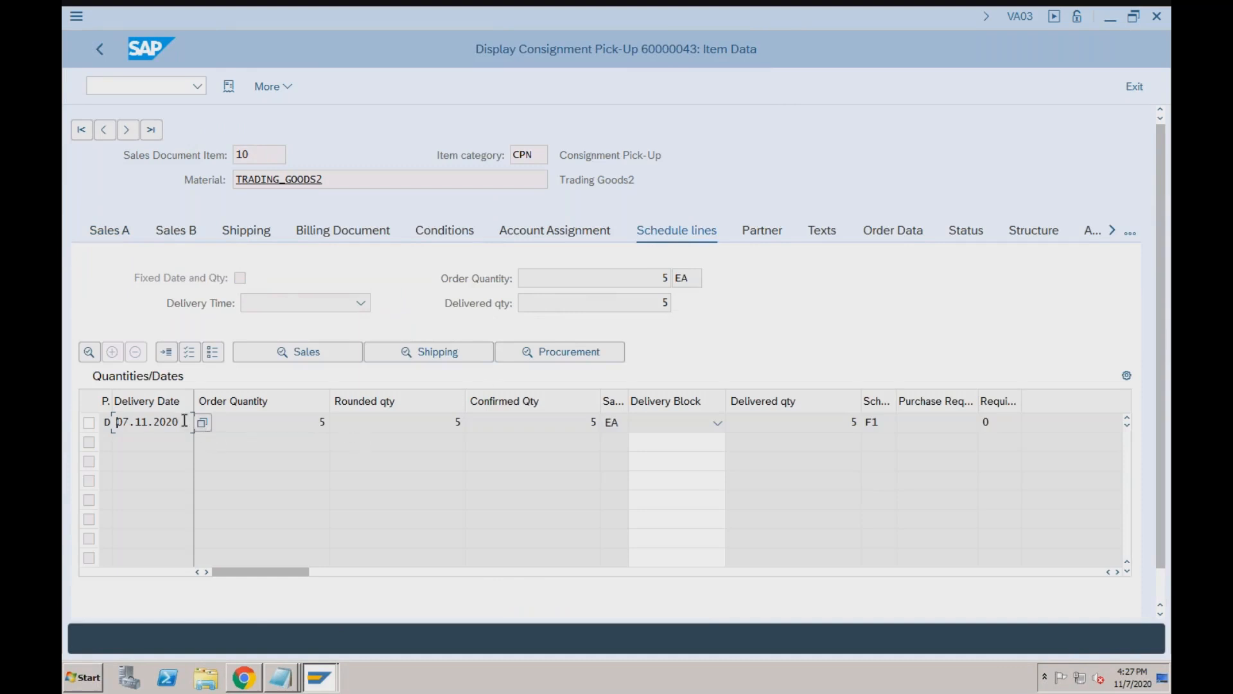
pyautogui.click(321, 682)
pyautogui.click(244, 677)
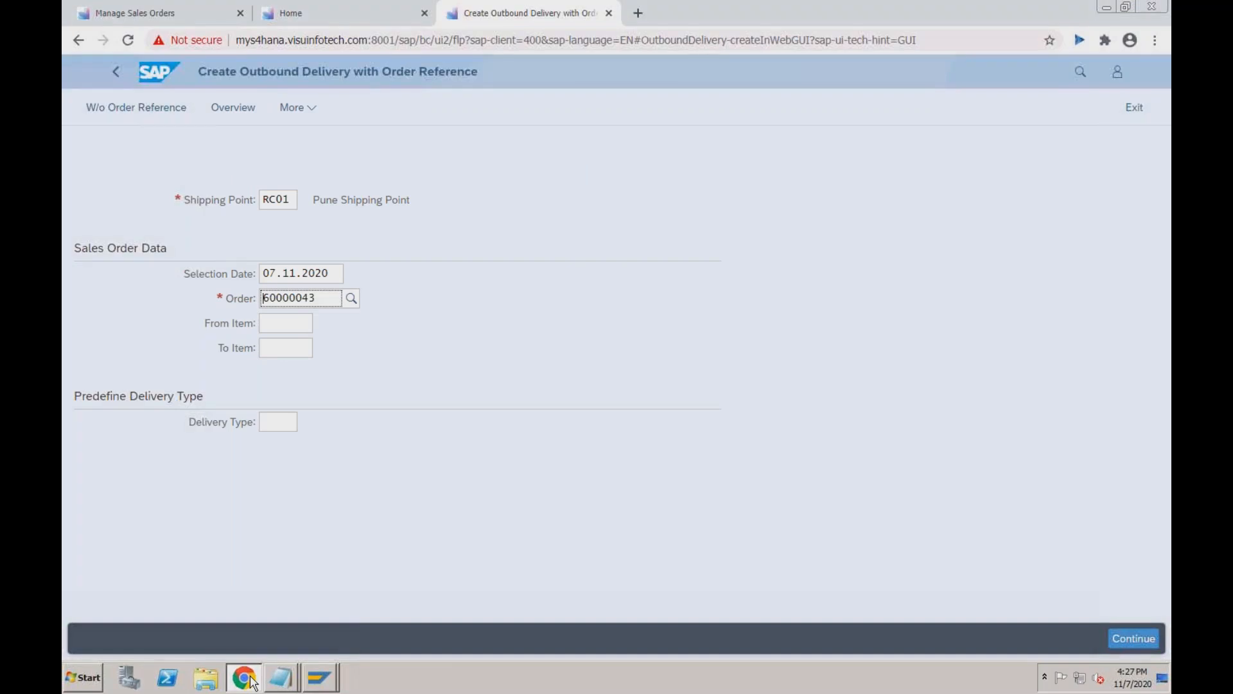
# Leave the error log and open returns delivery 84000022 in Change Outbound Delivery mode.
pyautogui.click(327, 297)
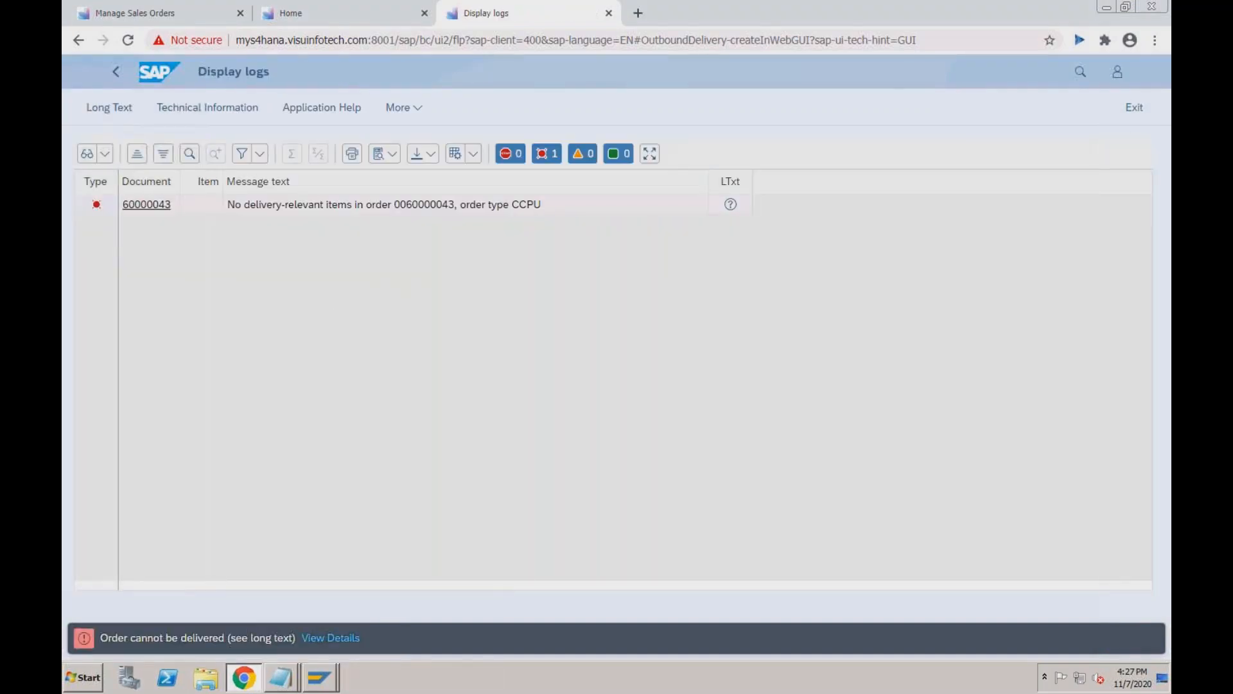
pyautogui.click(117, 75)
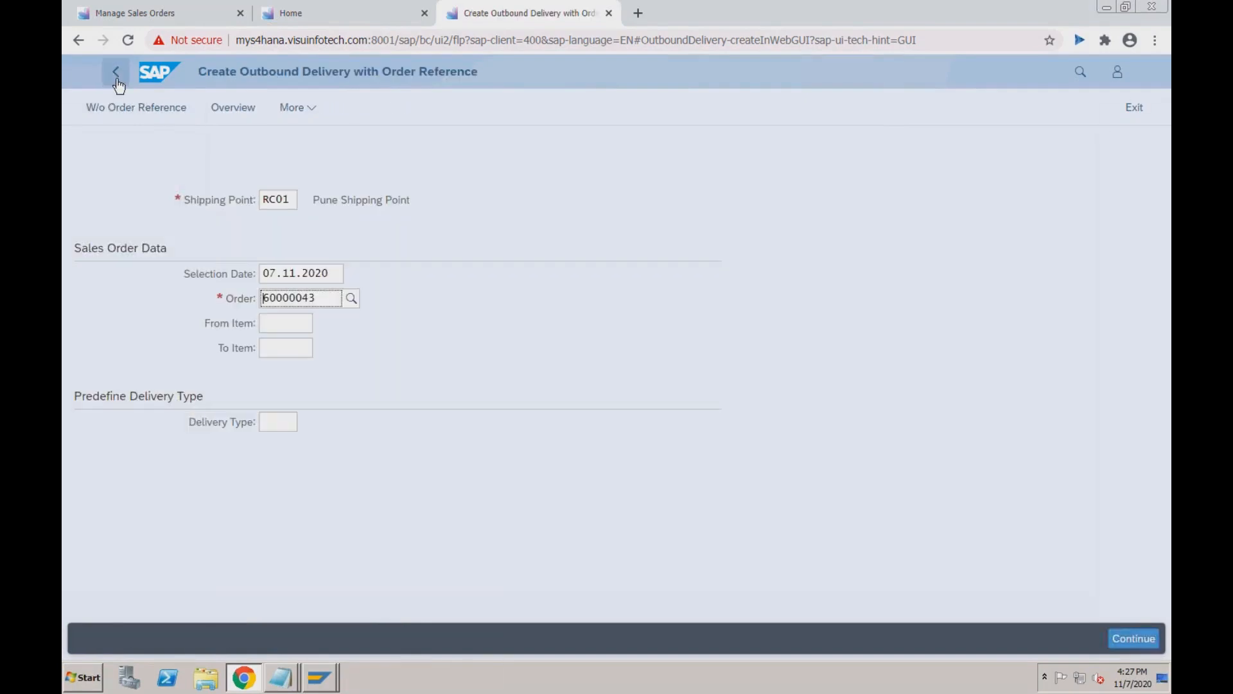
pyautogui.click(302, 108)
pyautogui.moveTo(294, 161)
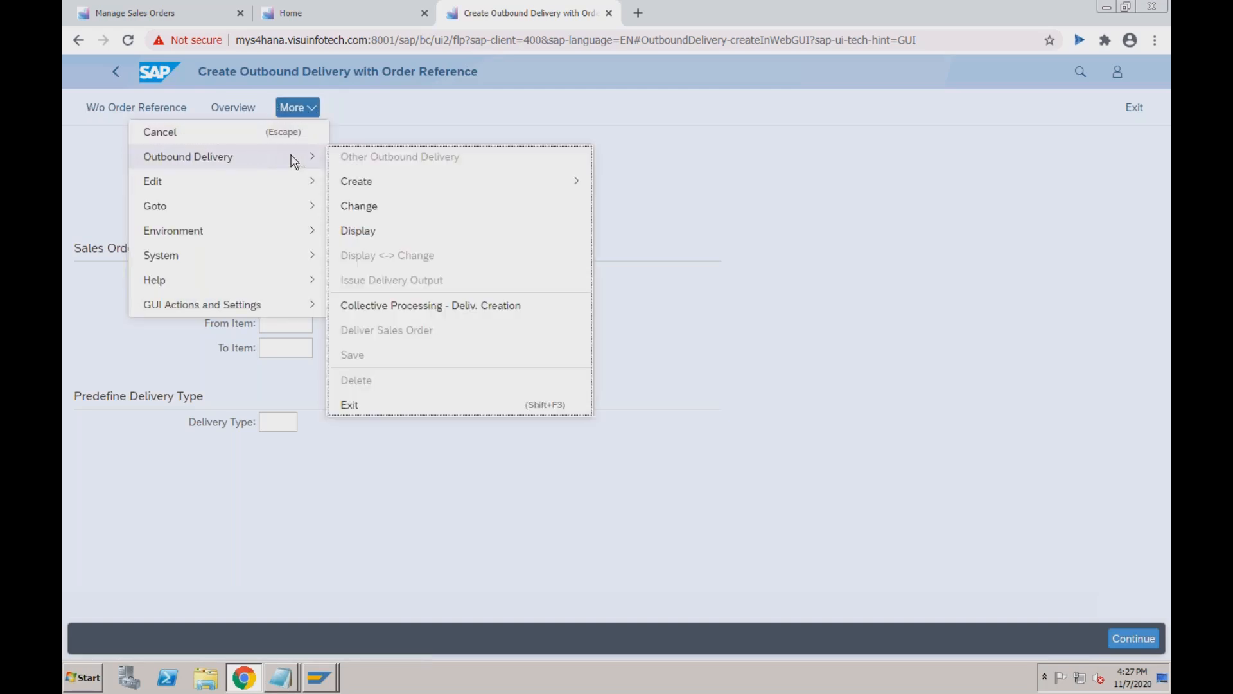
pyautogui.click(372, 207)
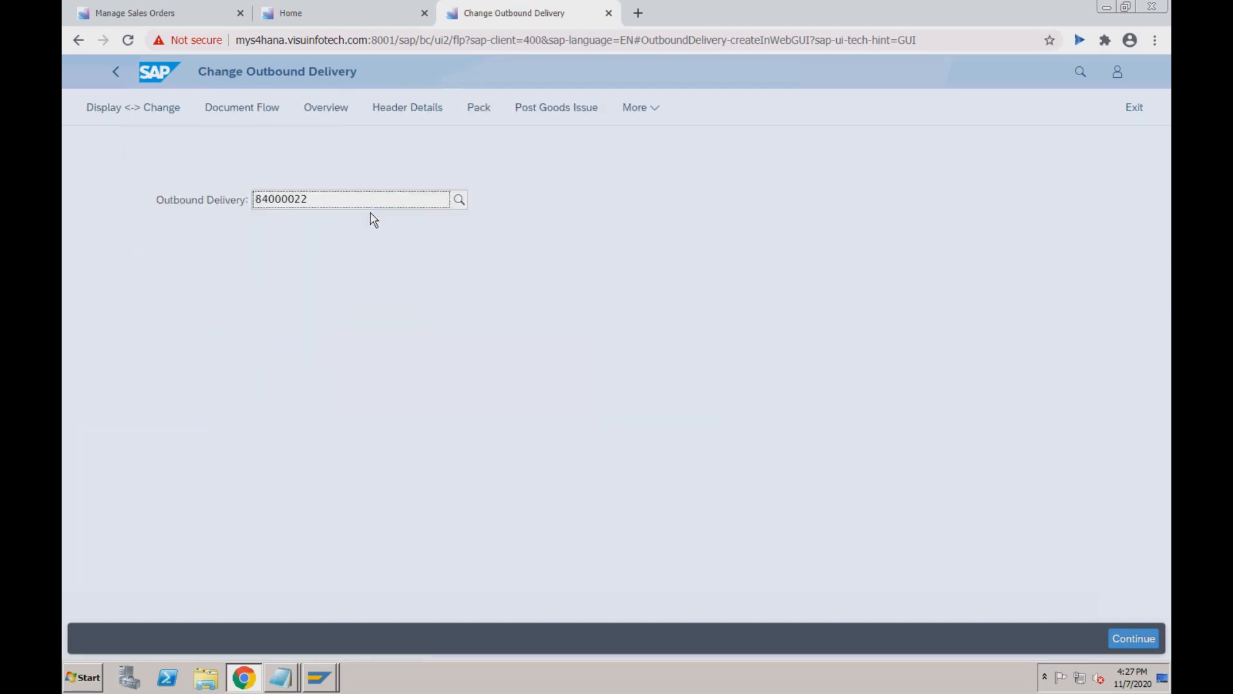
pyautogui.press('Return')
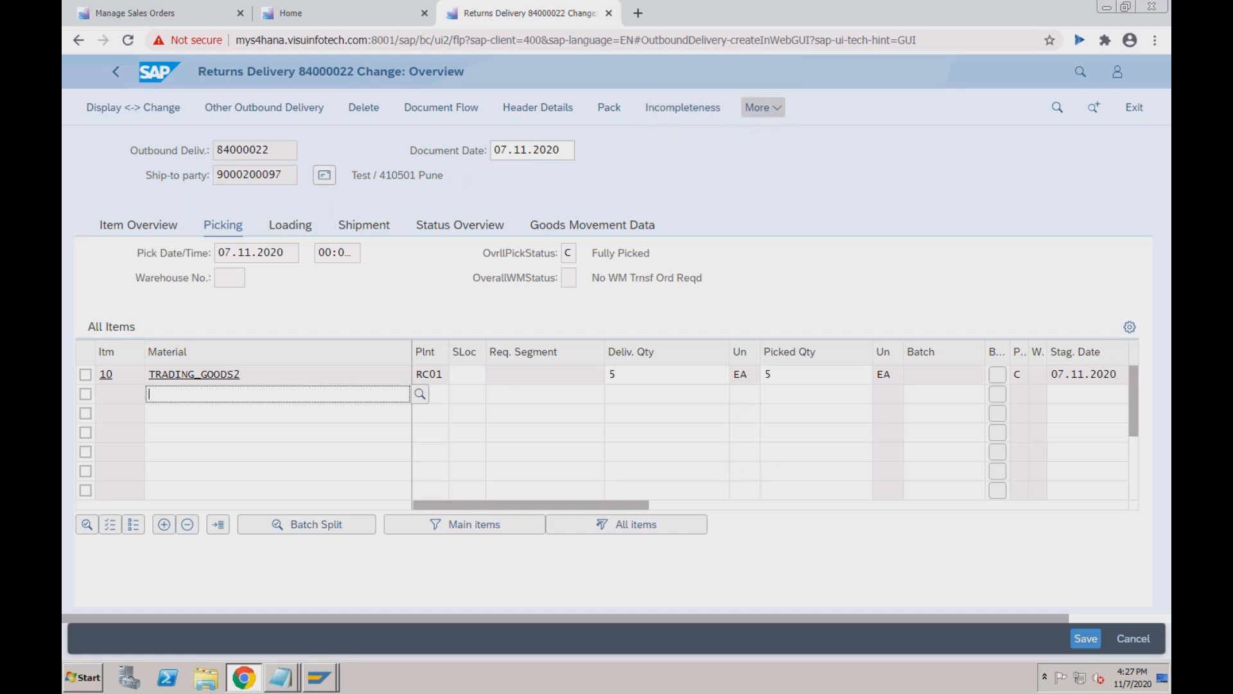
# Attempt the goods receipt posting for delivery 84000022, then back out of the error log.
pyautogui.click(763, 107)
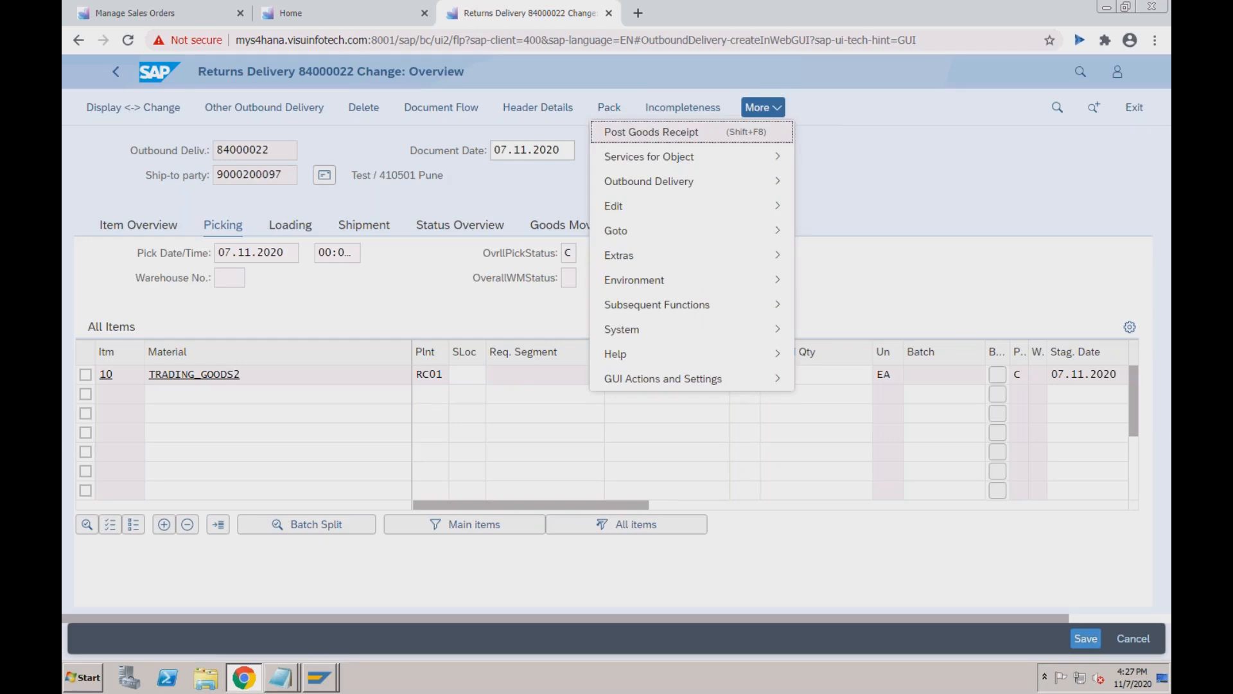
pyautogui.click(682, 135)
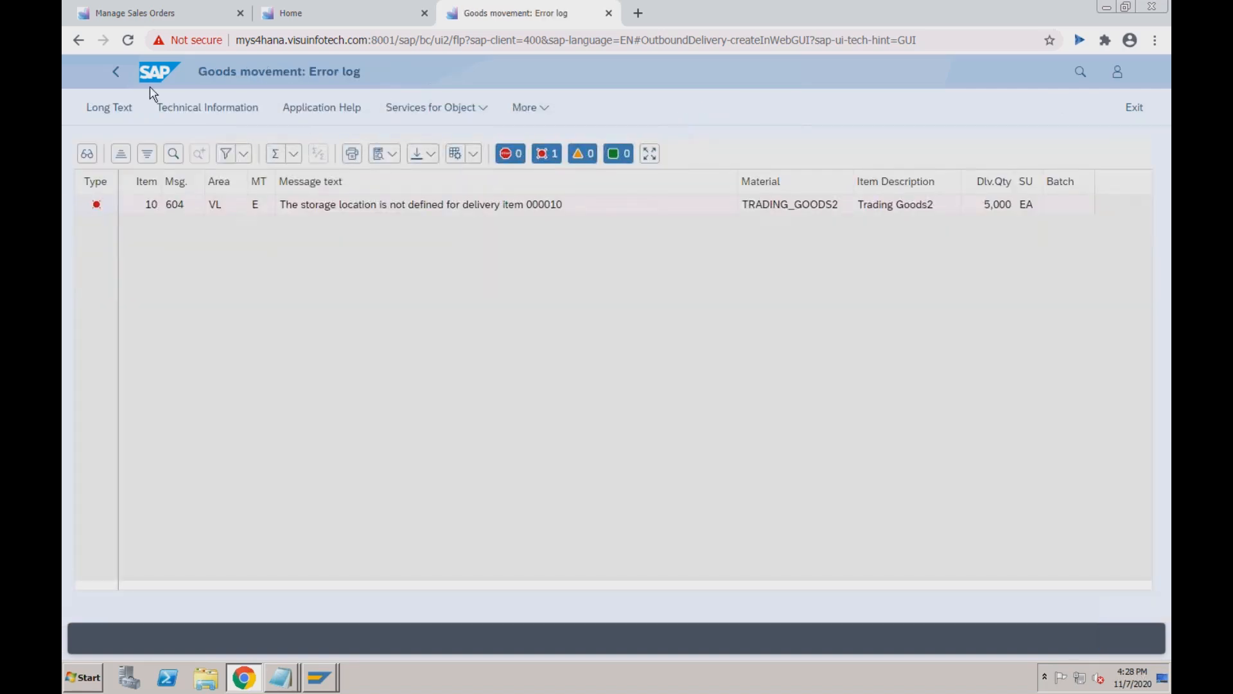
pyautogui.click(119, 74)
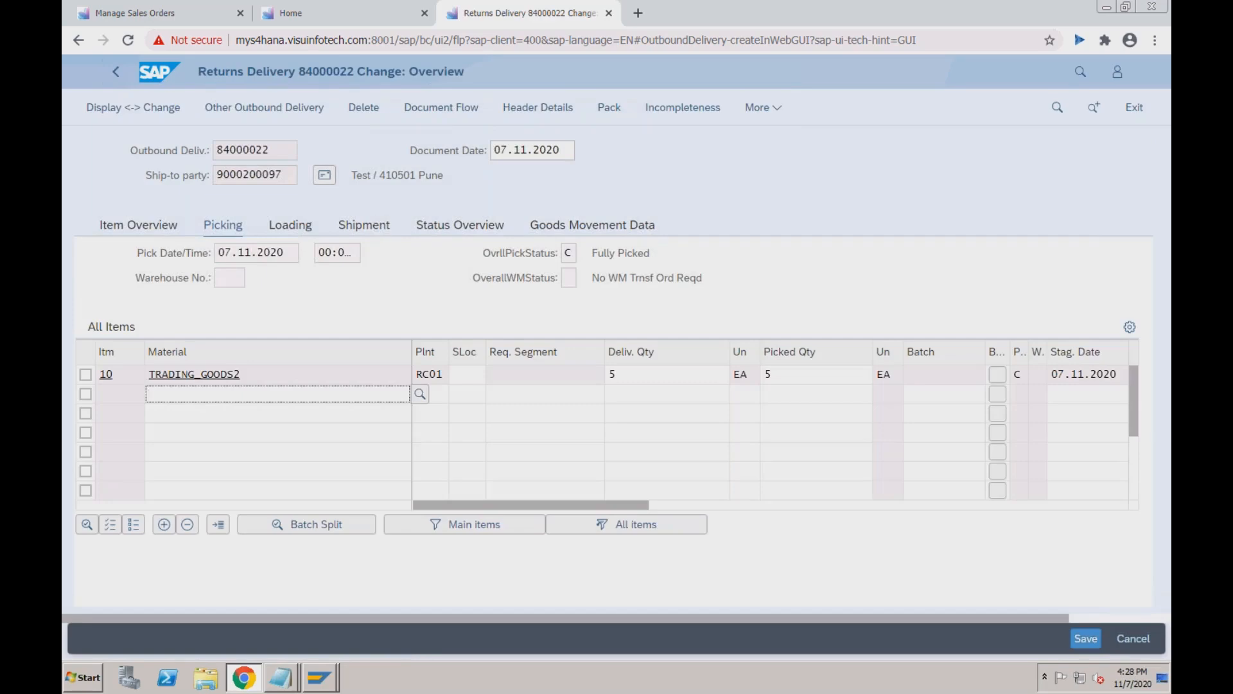
# Enter storage location S001 for item 10 and post the goods receipt again.
pyautogui.click(464, 379)
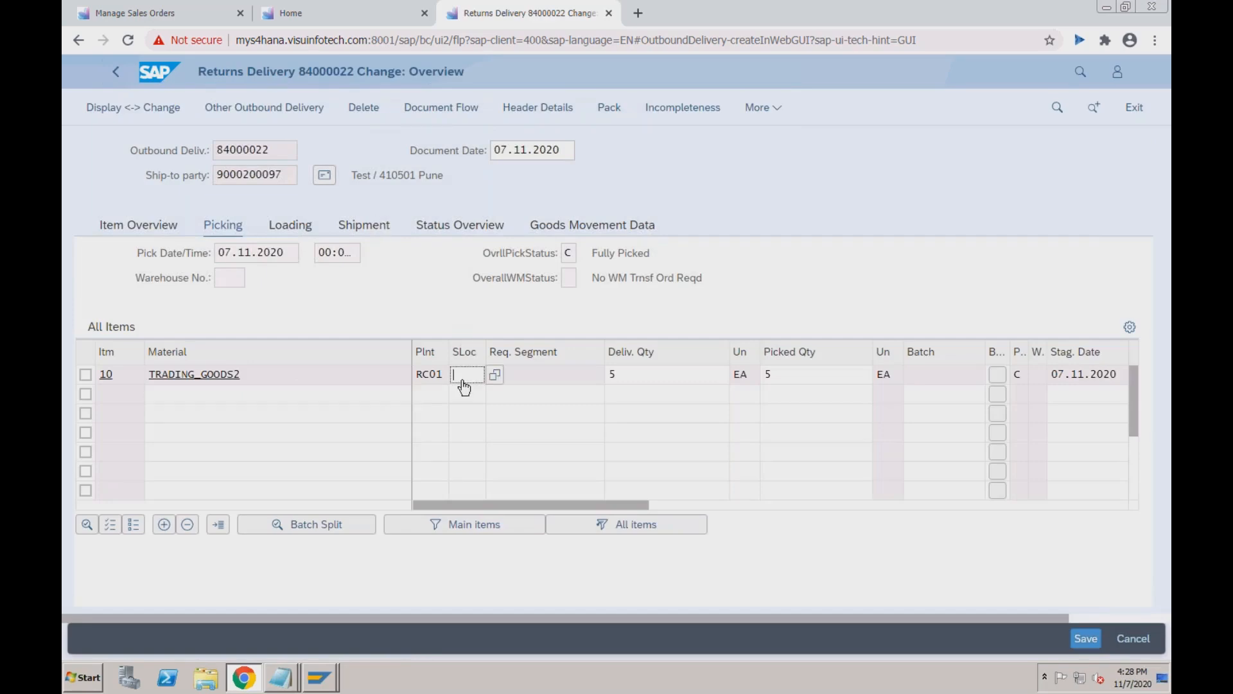
pyautogui.write('S001')
pyautogui.click(771, 109)
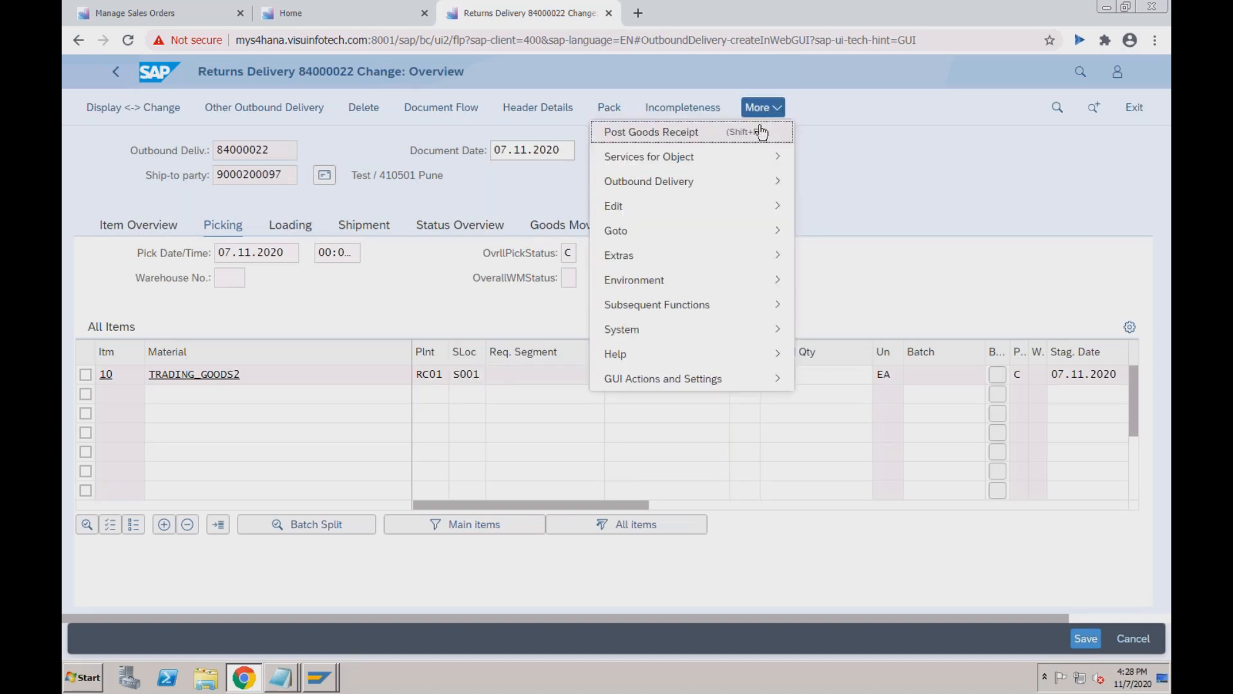
pyautogui.click(757, 137)
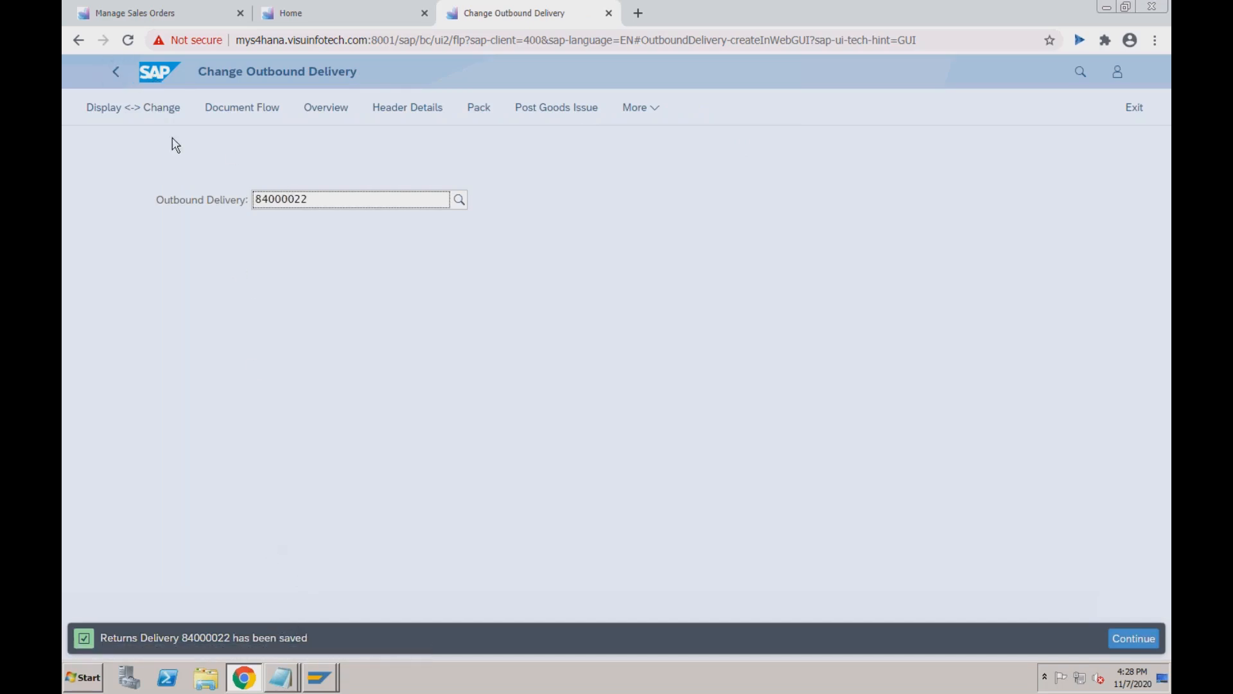
# Open pick-up 60000043 with /nva03 and select the goods issue in its document flow.
pyautogui.moveTo(319, 678)
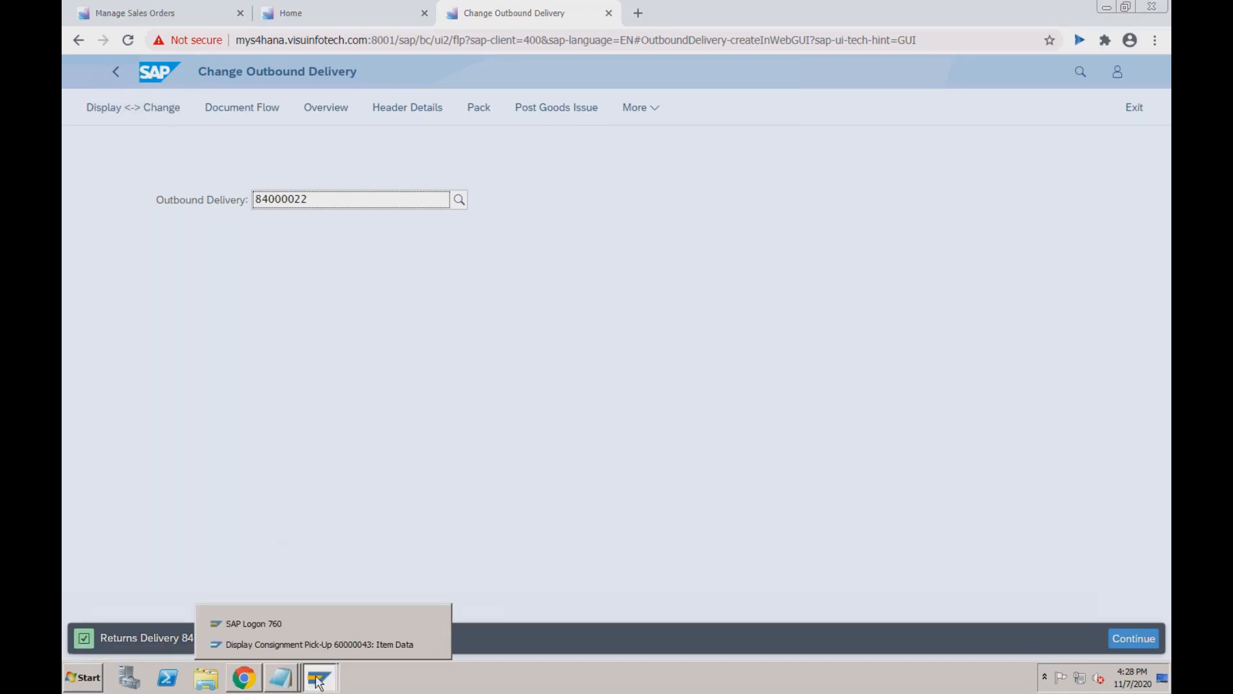
pyautogui.click(320, 645)
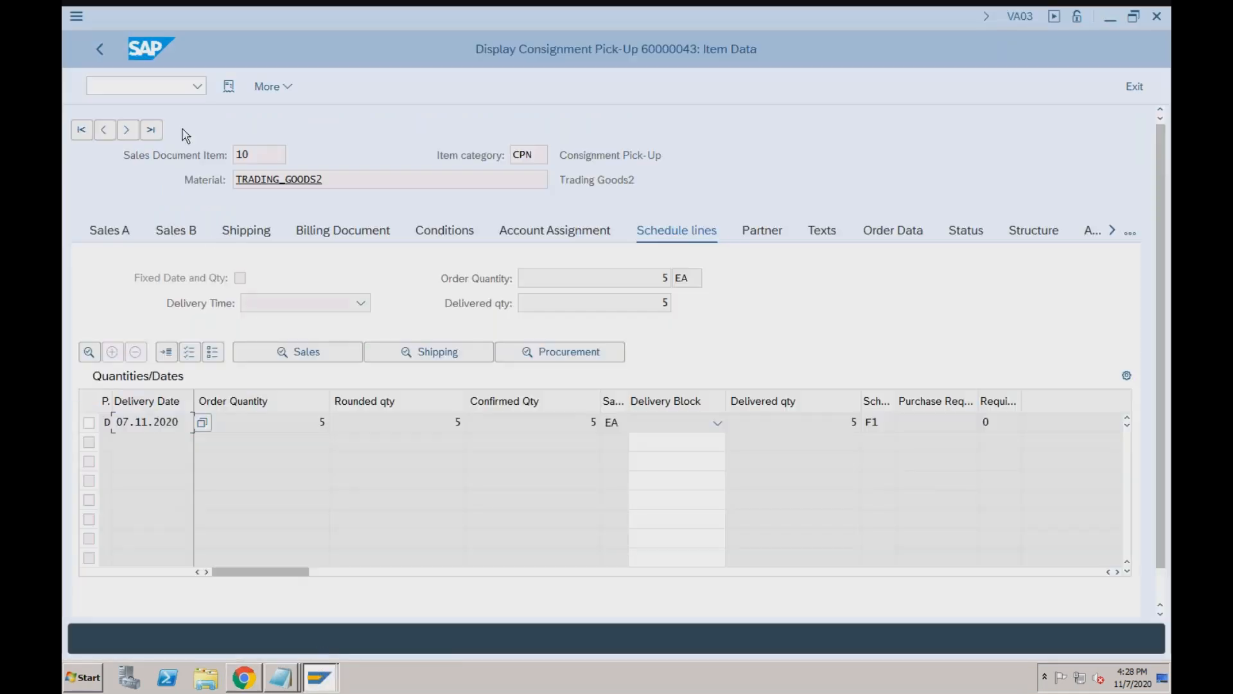
pyautogui.click(182, 88)
pyautogui.write('/nva03')
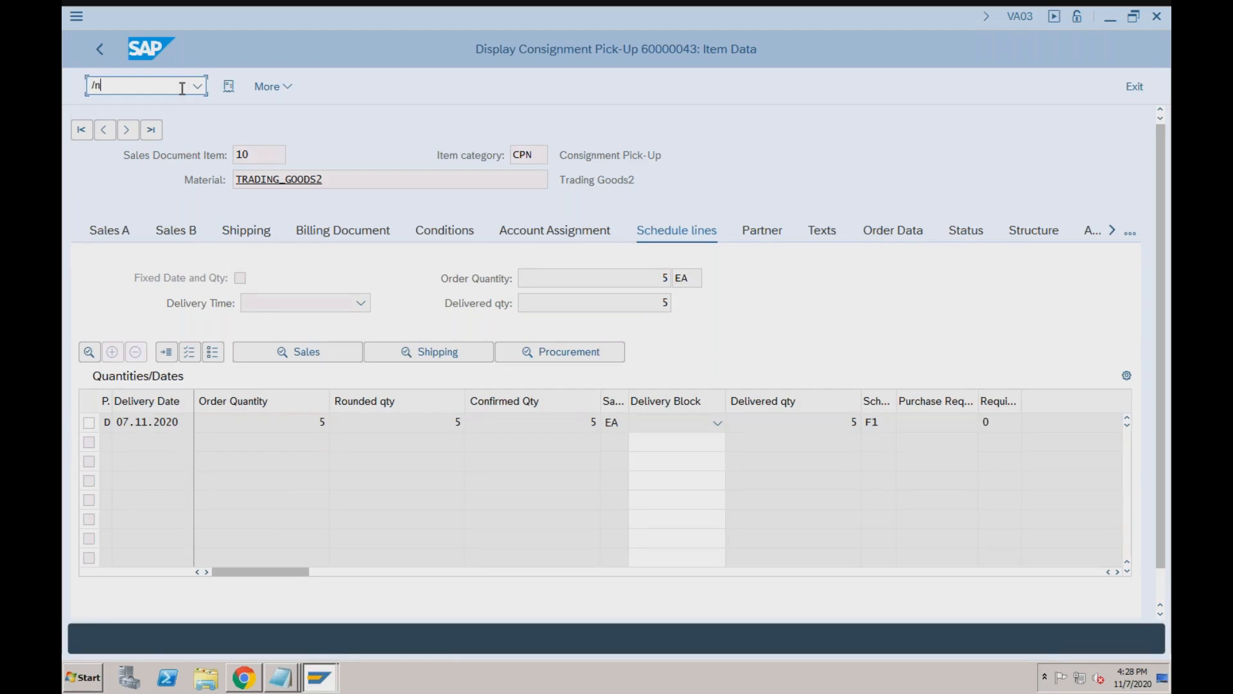
pyautogui.press('Return')
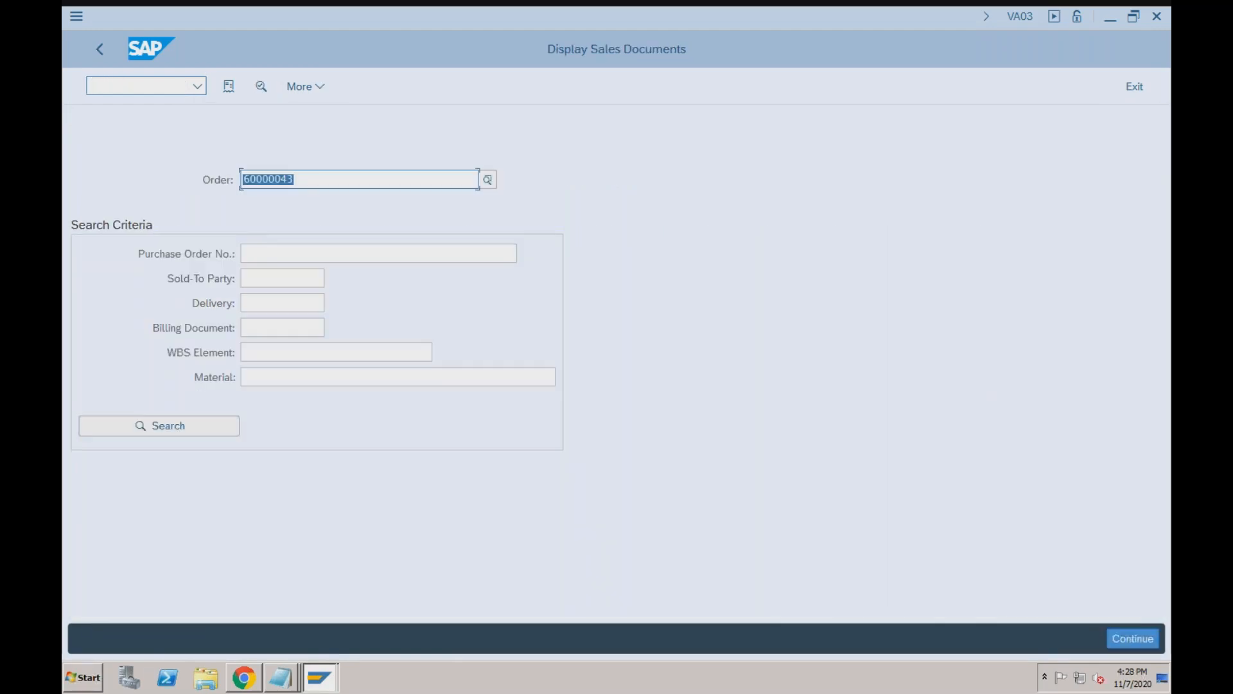
pyautogui.press('Return')
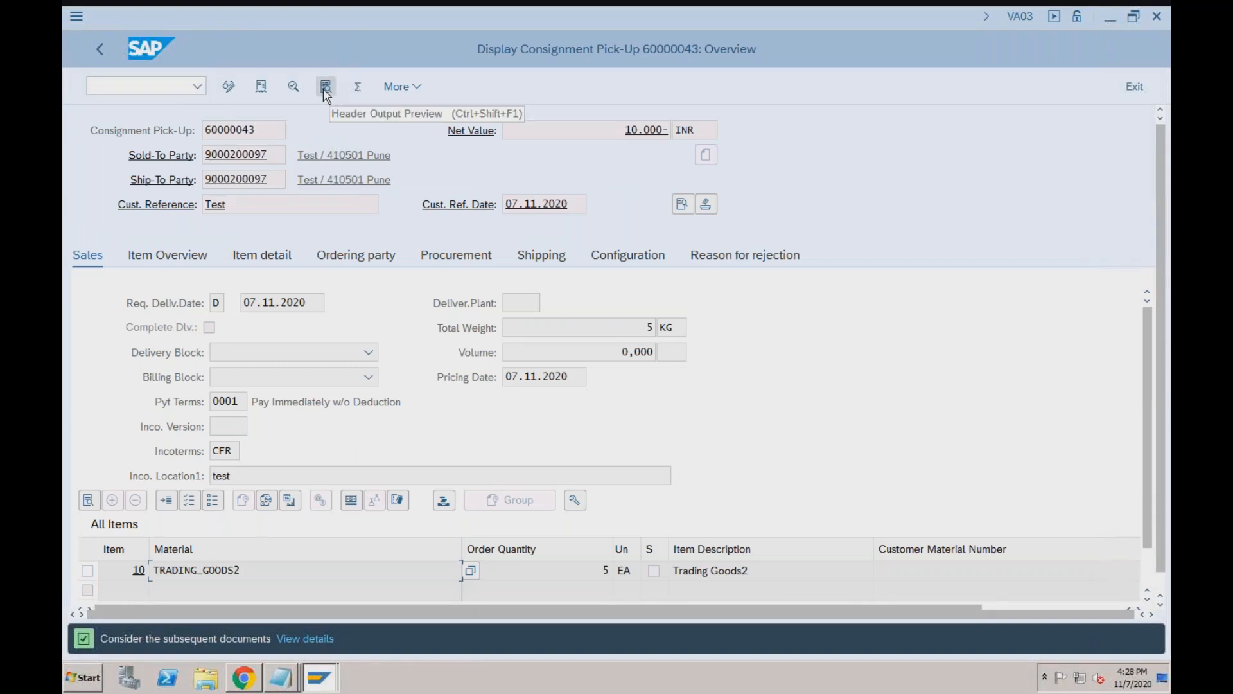
pyautogui.click(254, 90)
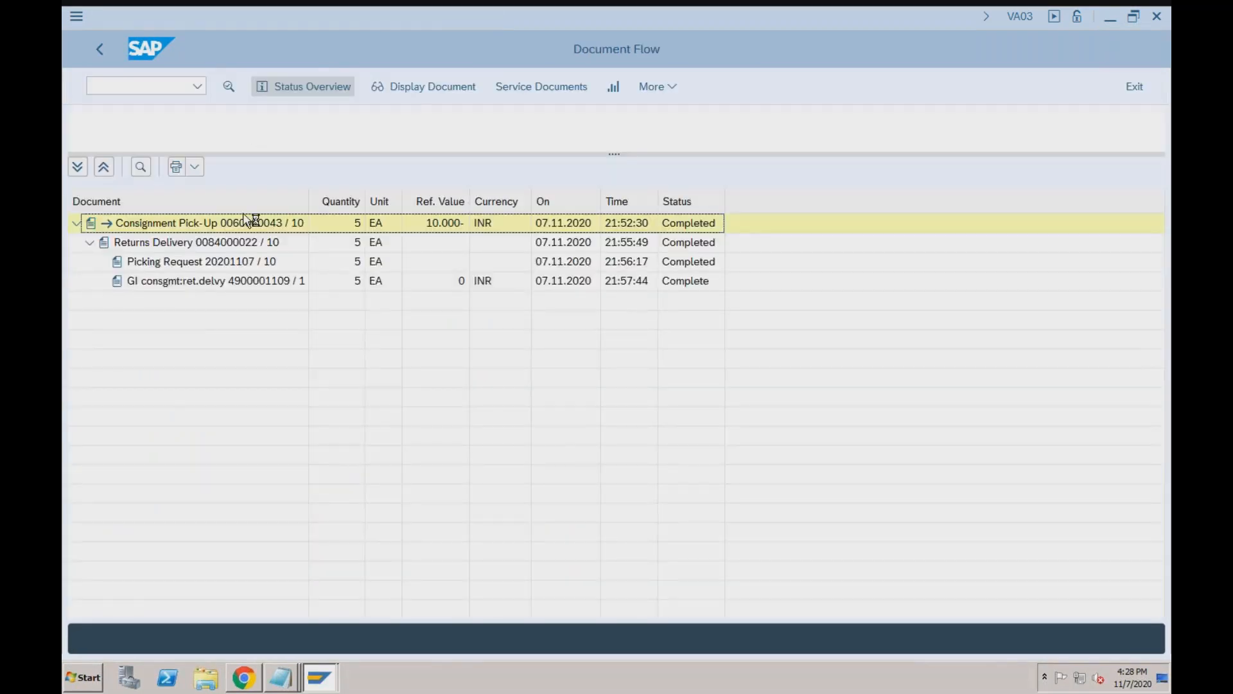
pyautogui.click(202, 284)
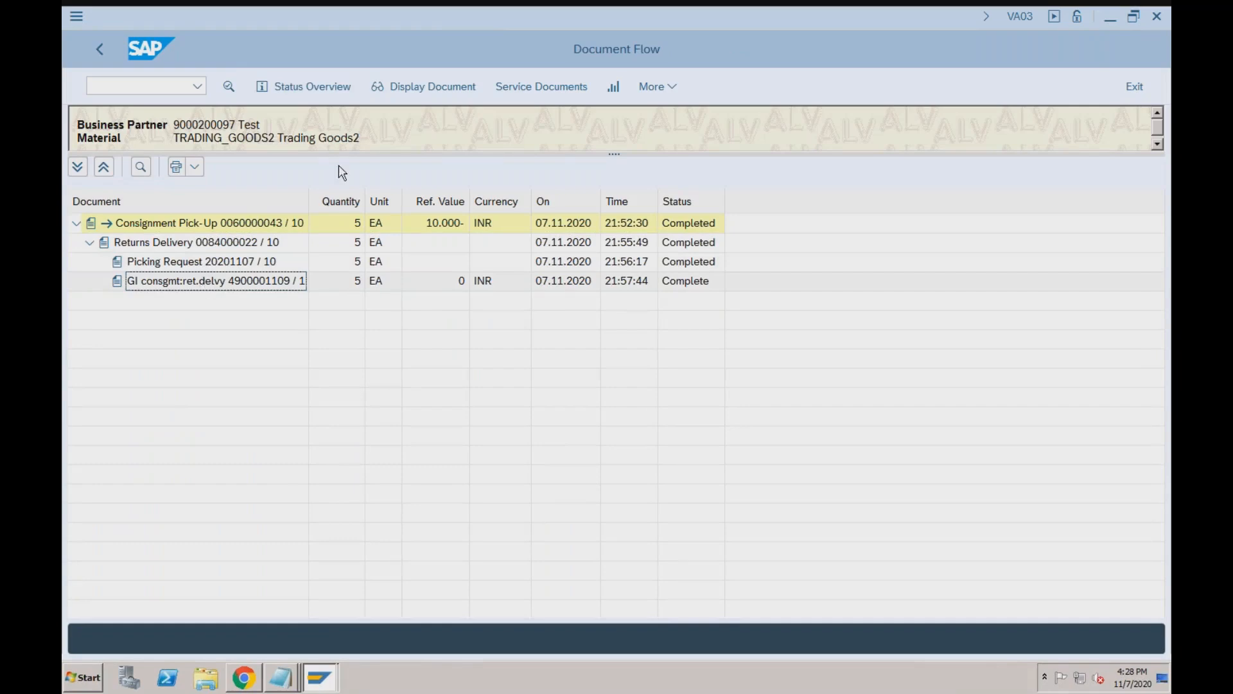
pyautogui.click(442, 88)
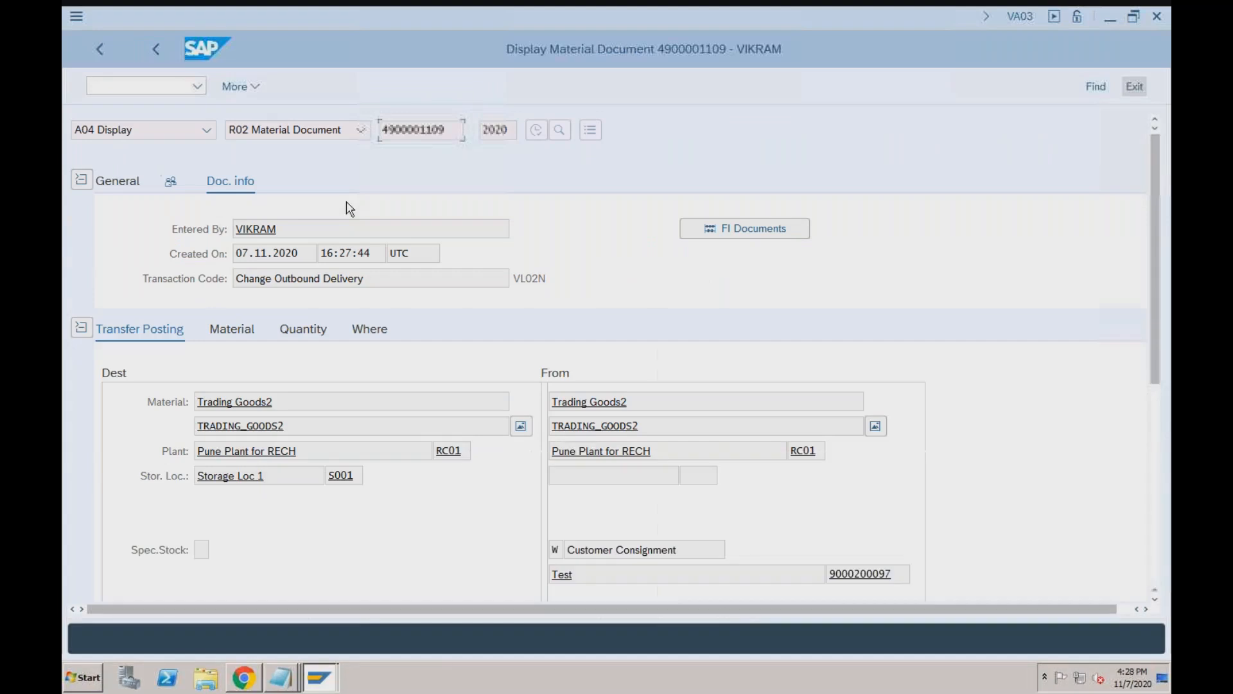
pyautogui.click(747, 232)
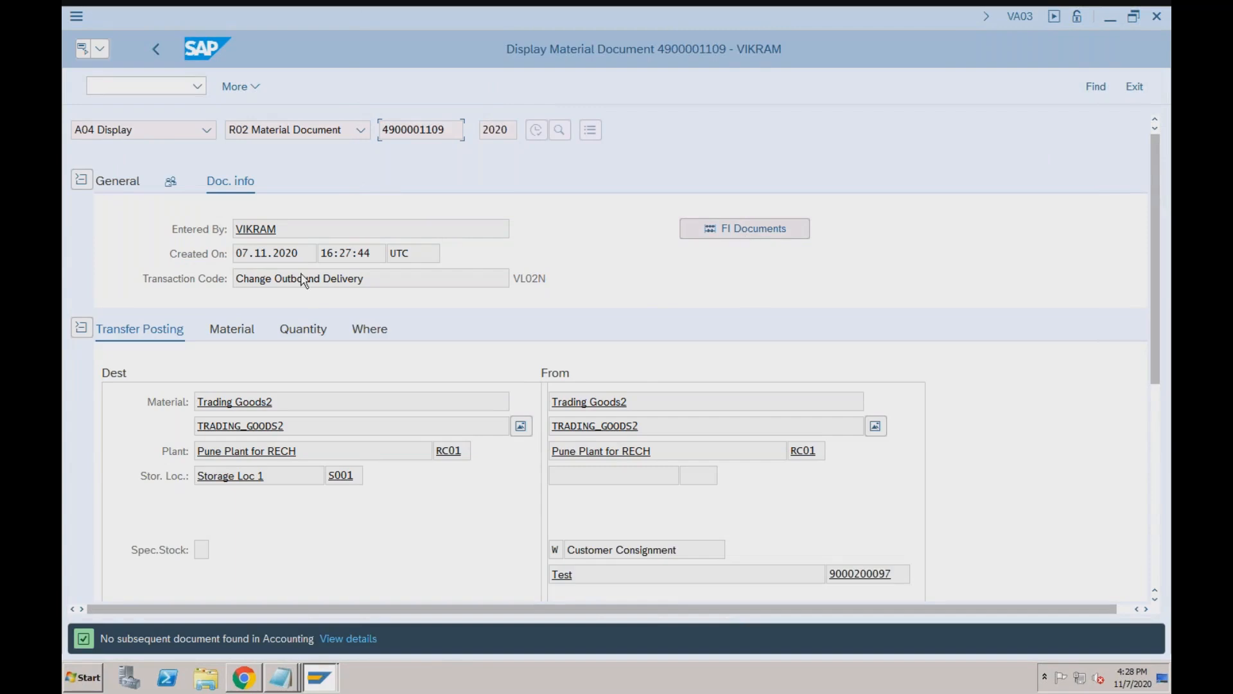
pyautogui.click(244, 329)
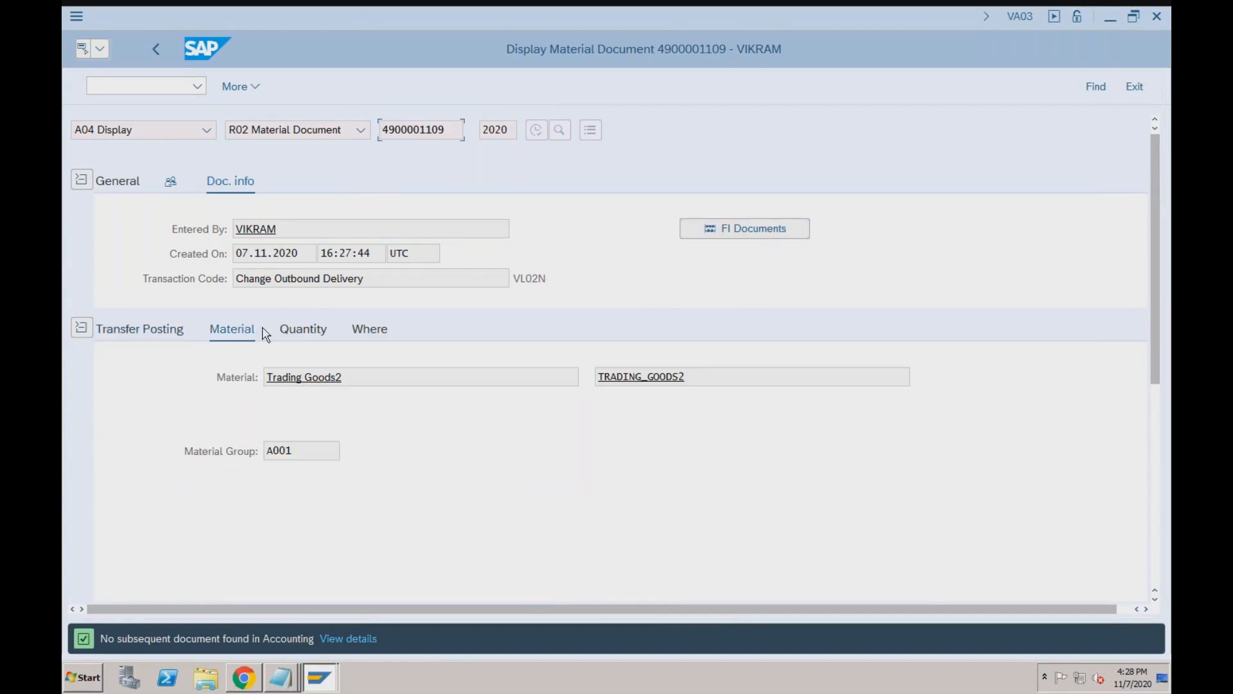
pyautogui.click(364, 330)
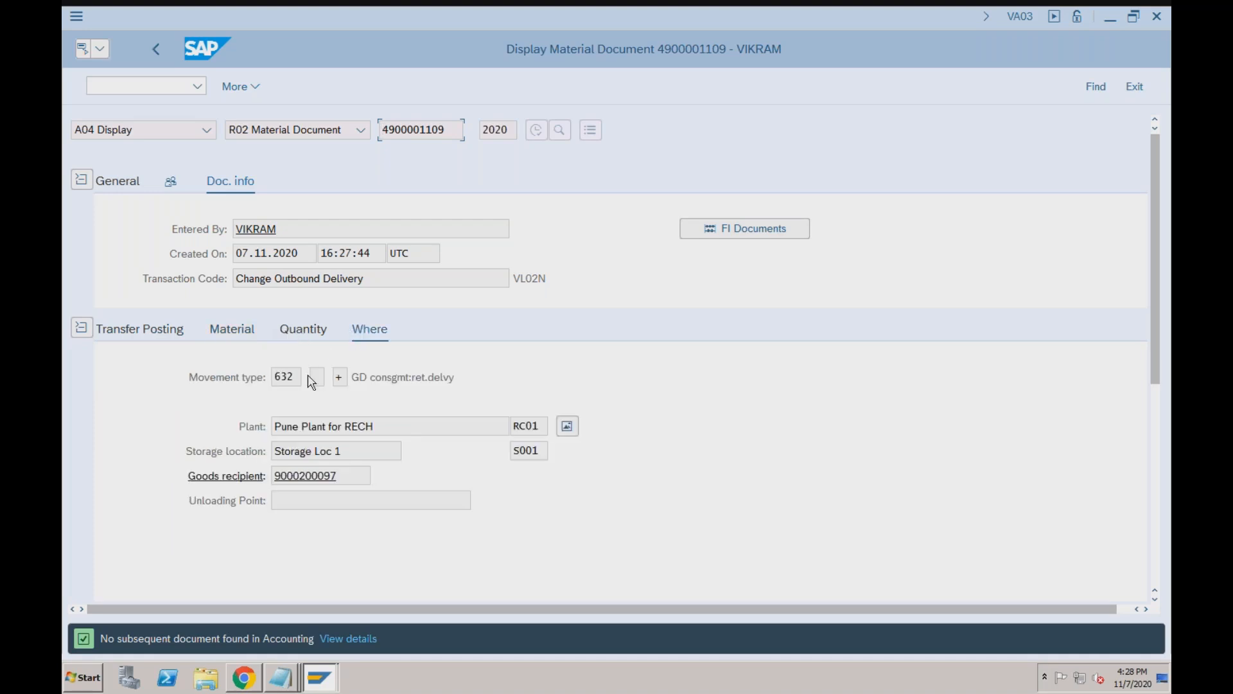
pyautogui.click(341, 377)
pyautogui.moveTo(327, 671)
pyautogui.press('super+Tab')
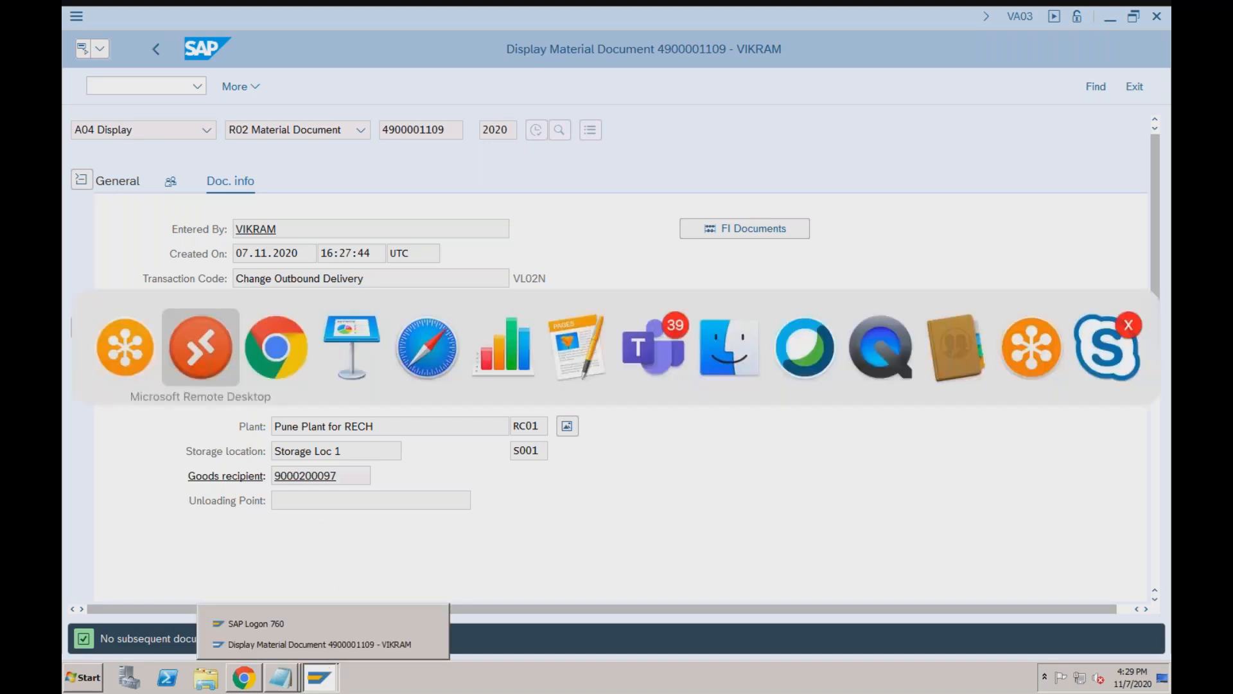
pyautogui.press('super+Tab')
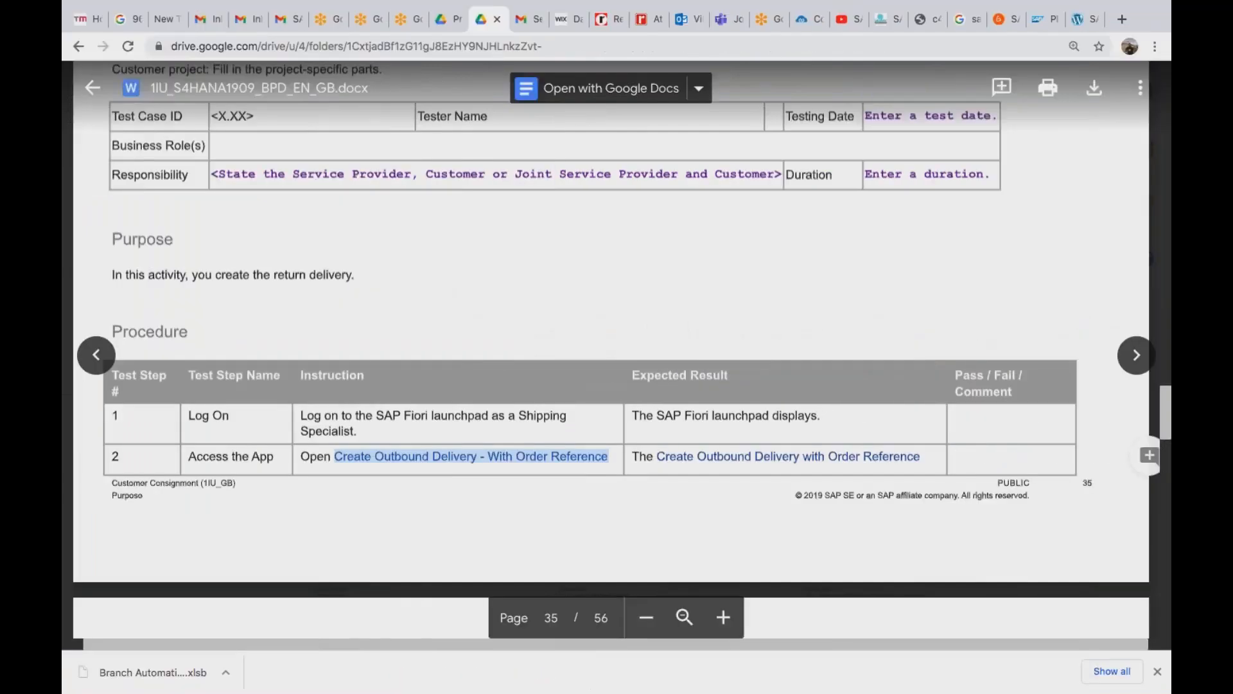
pyautogui.scroll(-8, 610, 347)
pyautogui.scroll(-8, 611, 347)
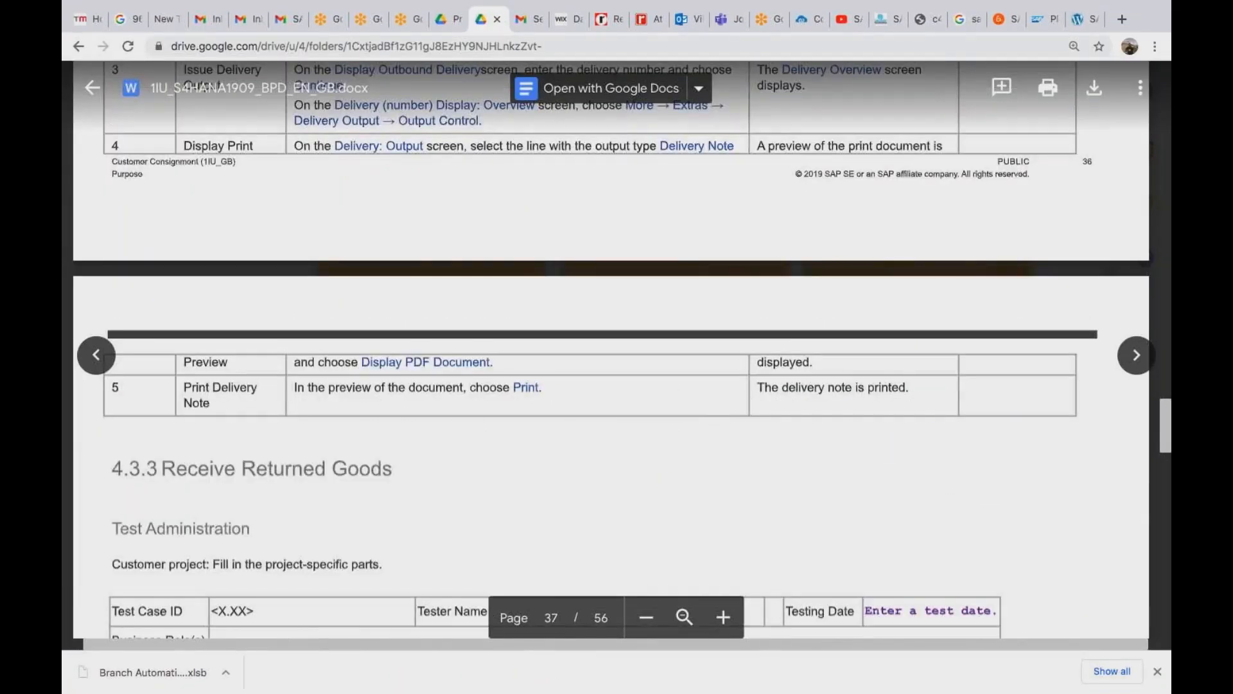
pyautogui.scroll(-10, 611, 347)
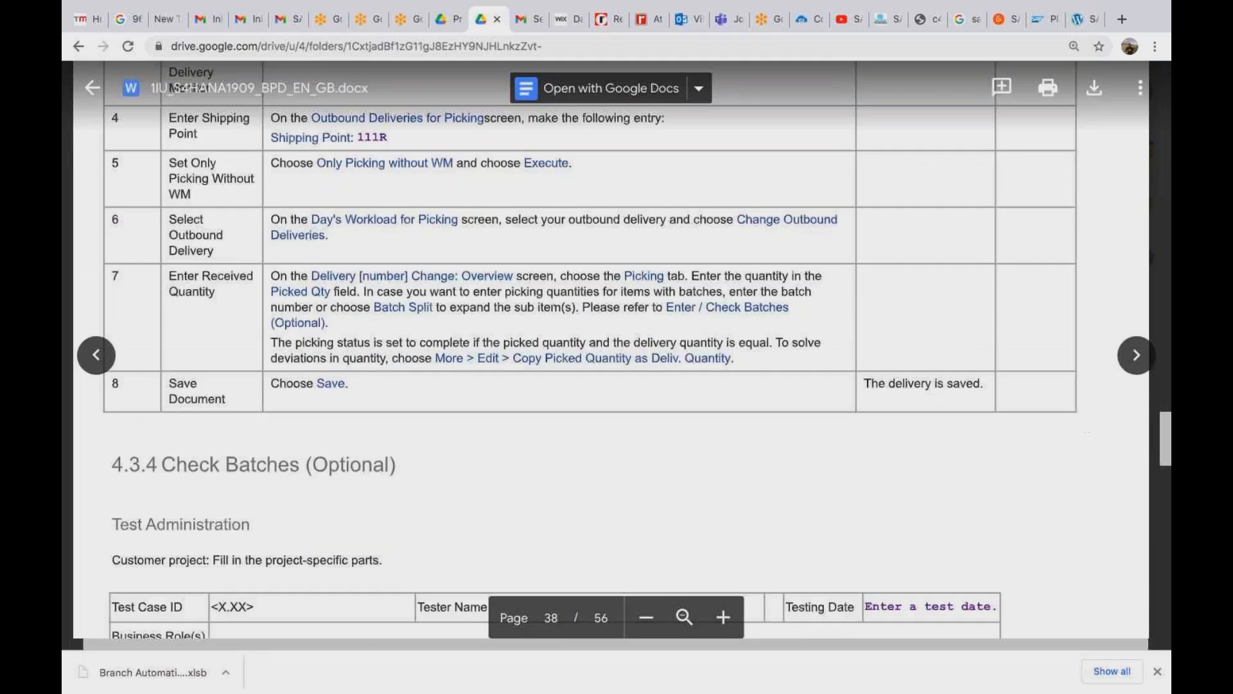
pyautogui.scroll(8, 610, 347)
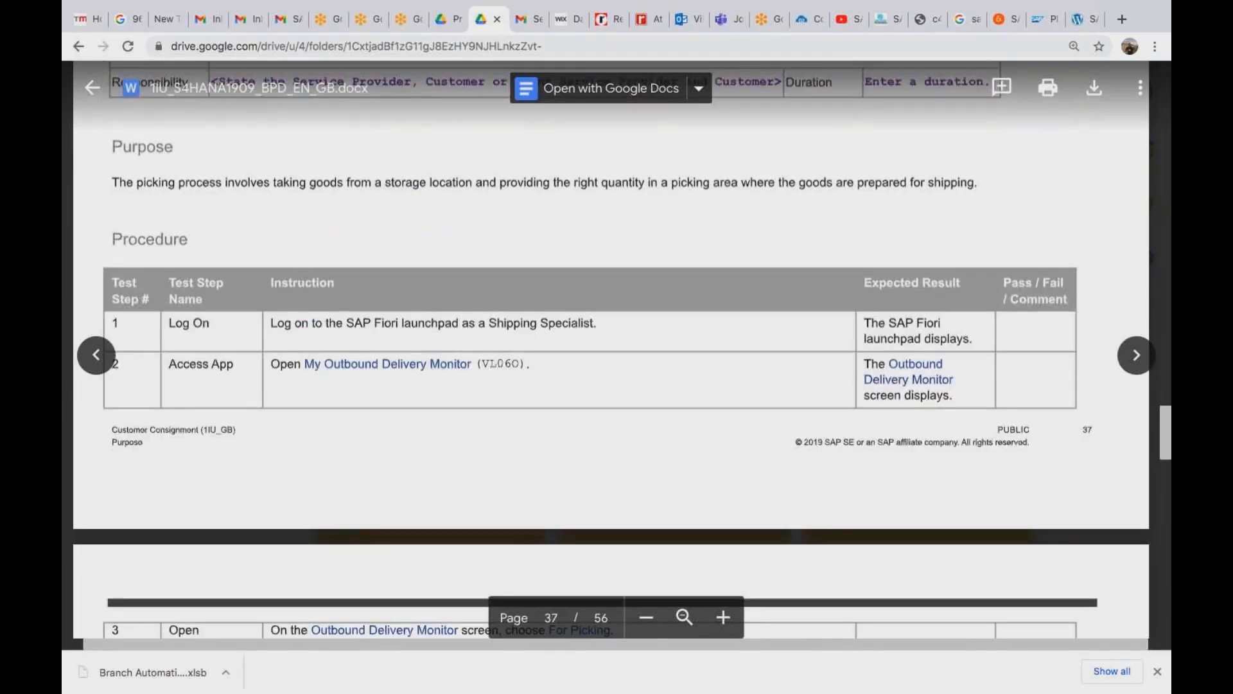
pyautogui.scroll(-10, 610, 347)
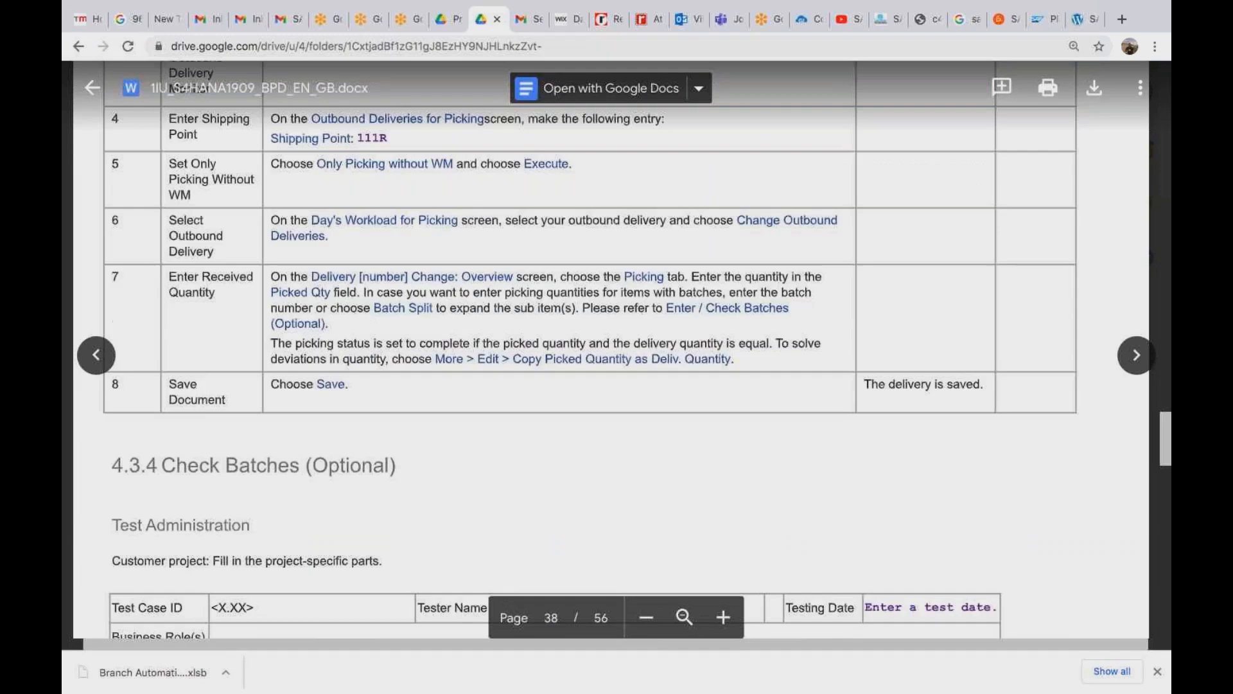
pyautogui.scroll(7, 611, 347)
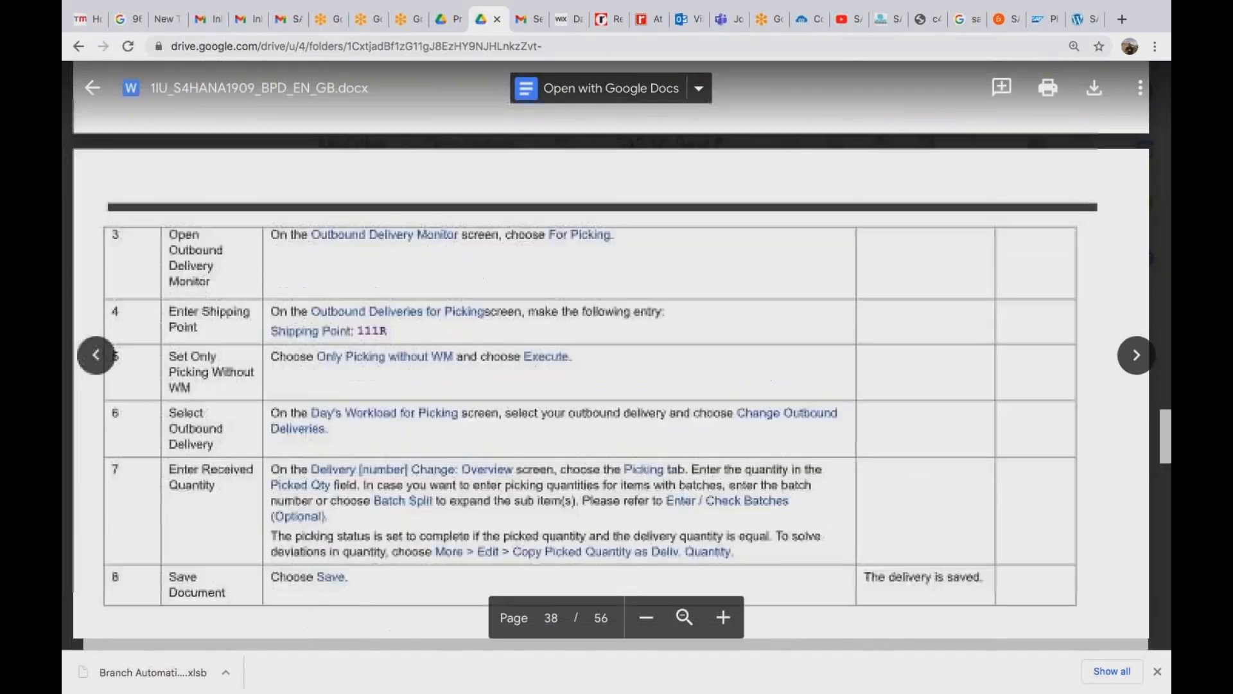
pyautogui.scroll(1, 610, 347)
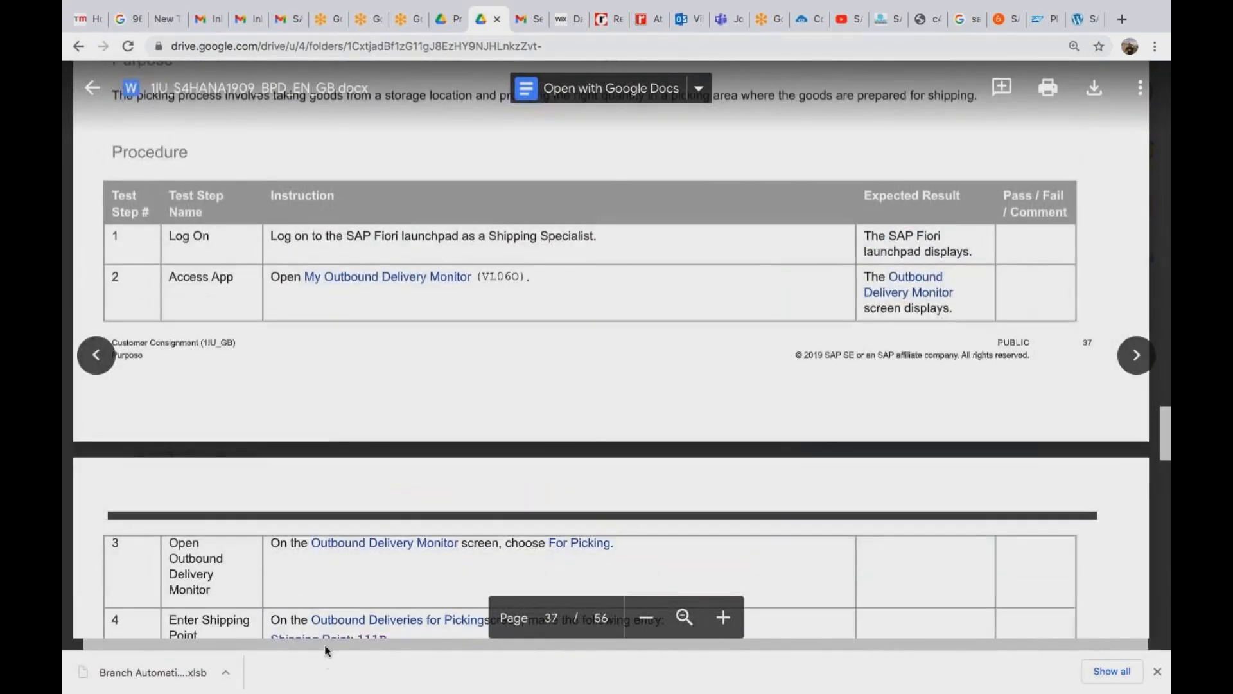
pyautogui.moveTo(308, 279); pyautogui.dragTo(474, 279)
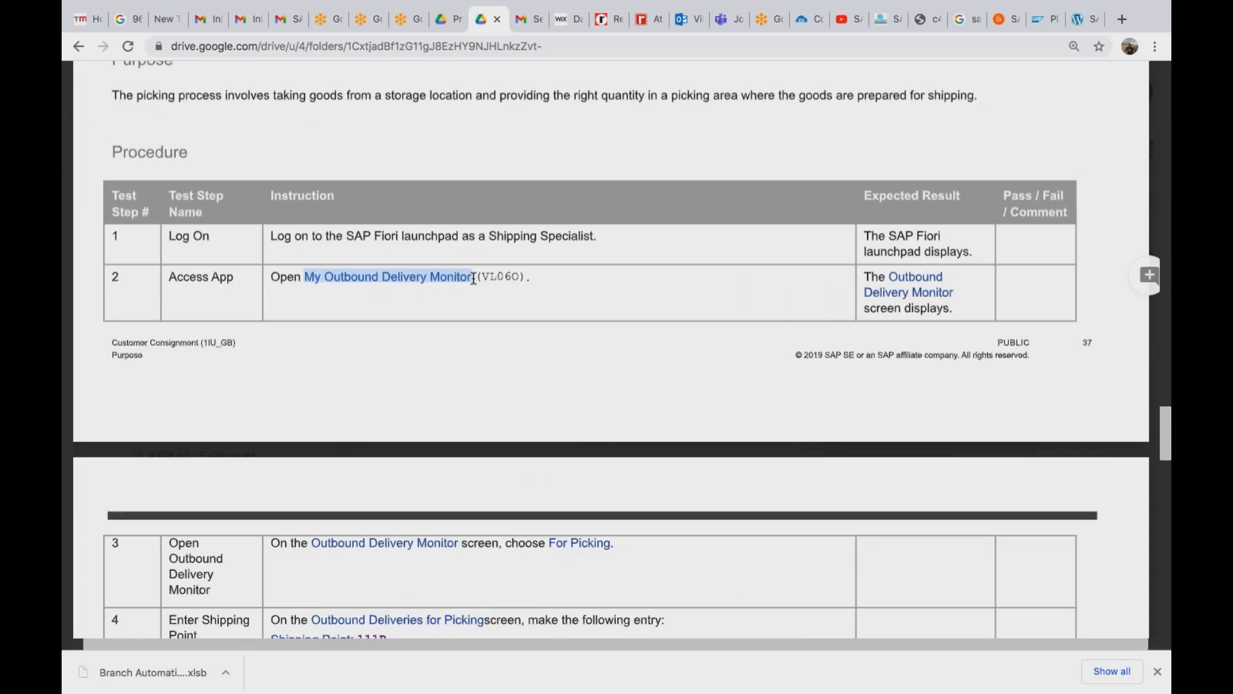
pyautogui.press('super+Tab')
pyautogui.press('super+Tab')
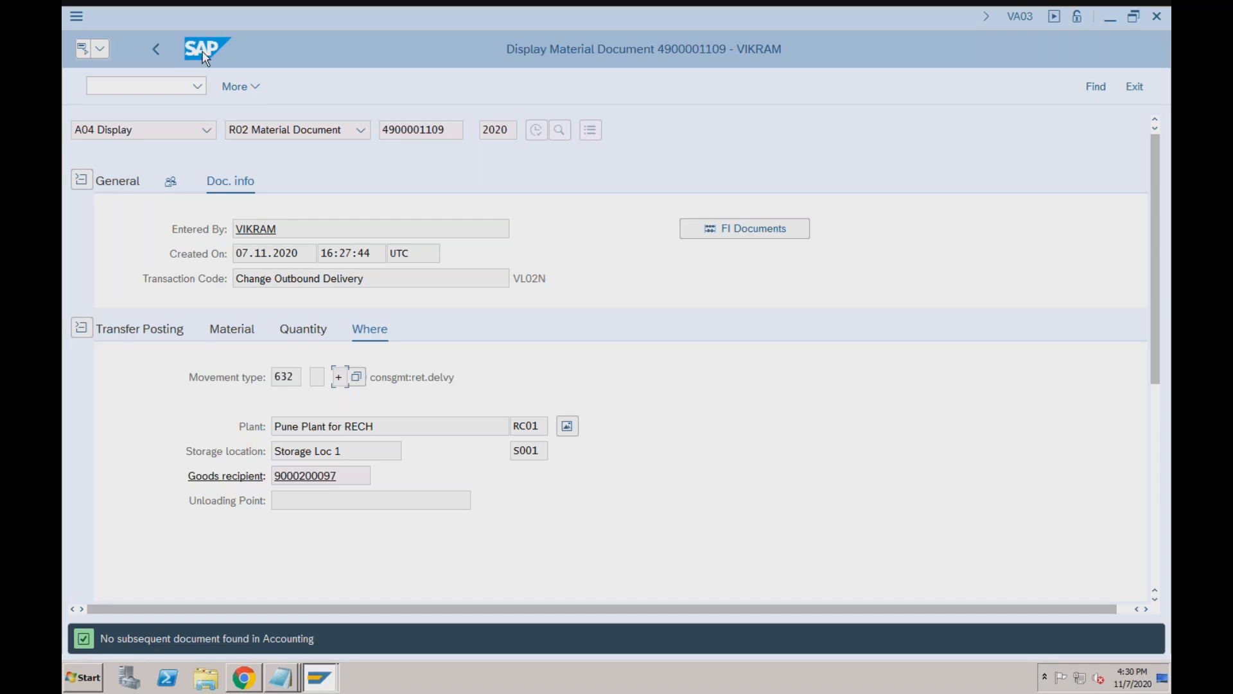
# Back out of the material document, document flow and pick-up display to SAP Easy Access.
pyautogui.click(154, 49)
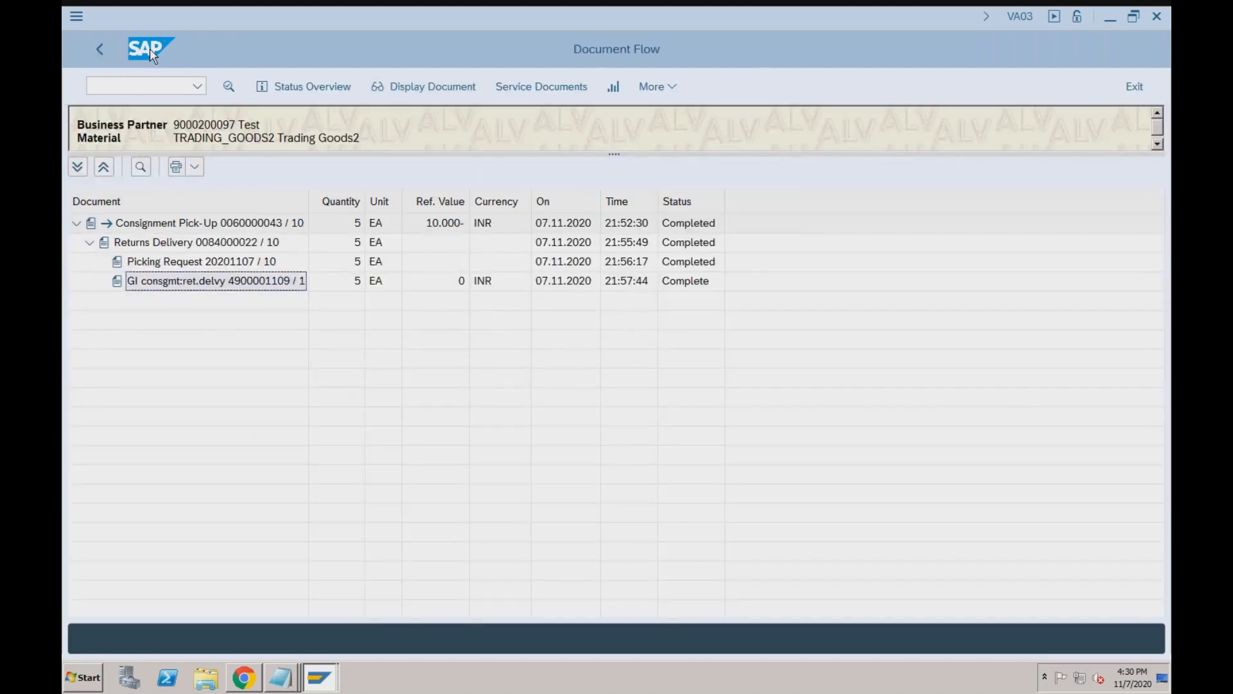
pyautogui.click(100, 49)
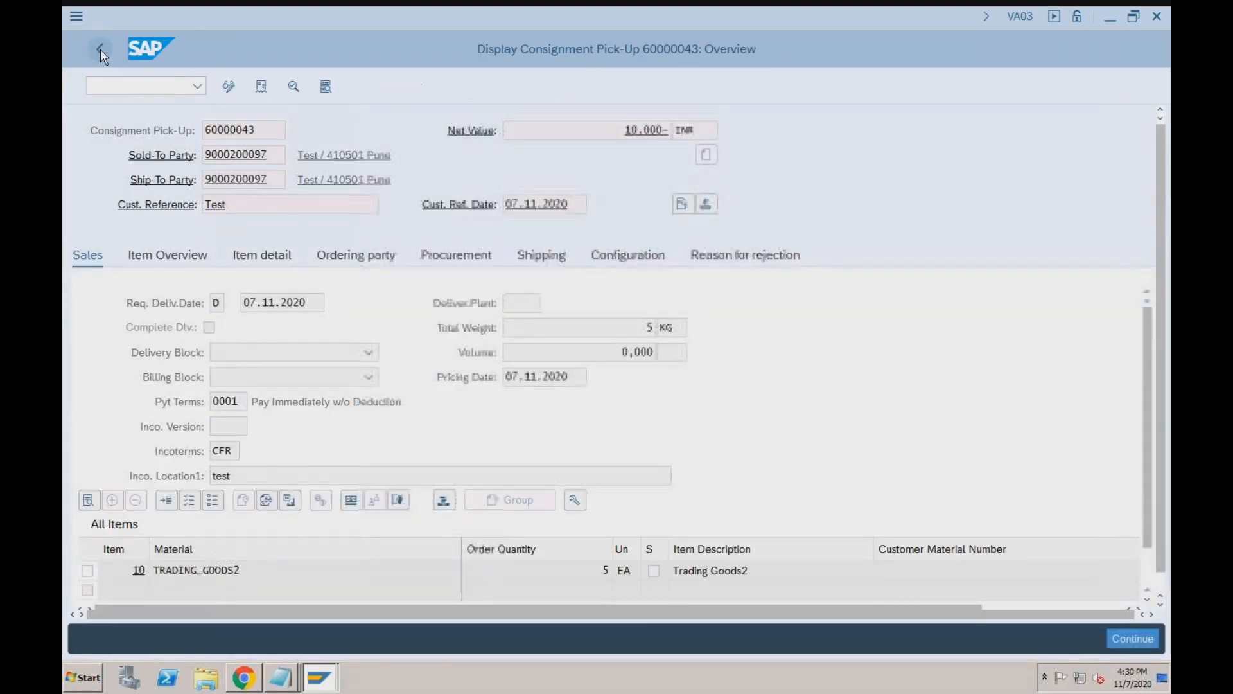
pyautogui.click(100, 49)
pyautogui.click(100, 49)
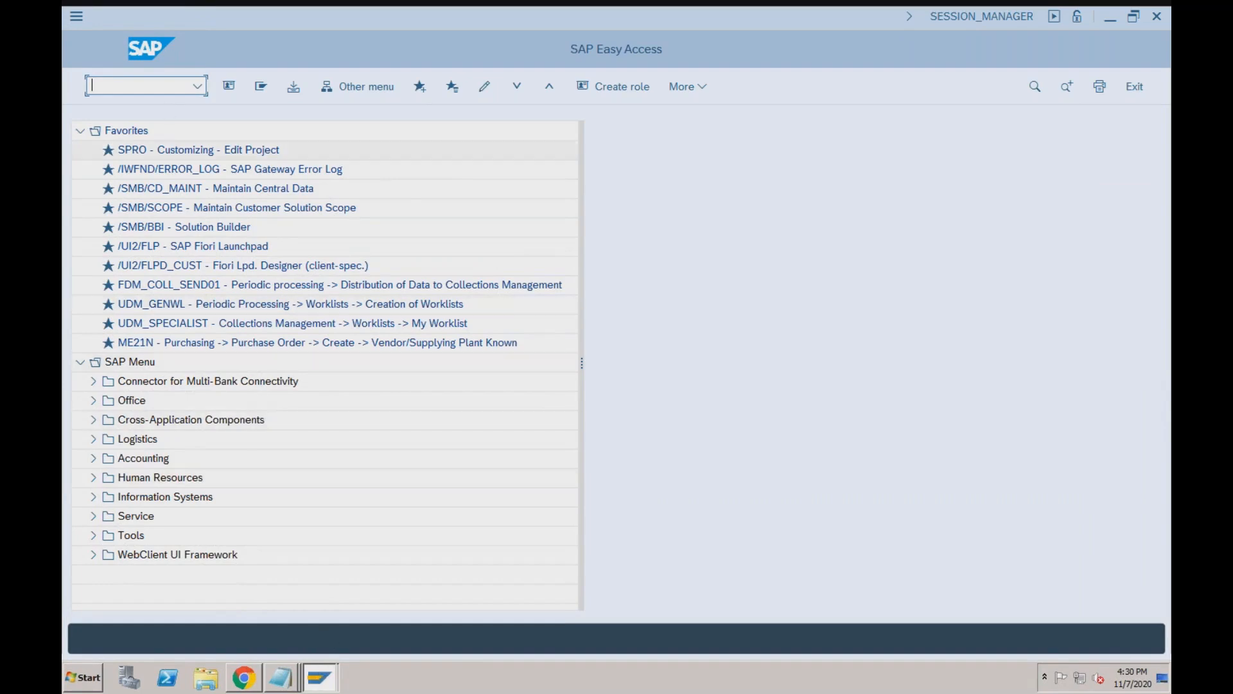
# Return the browser session to the launchpad home page, confirming leaving the delivery page.
pyautogui.click(244, 678)
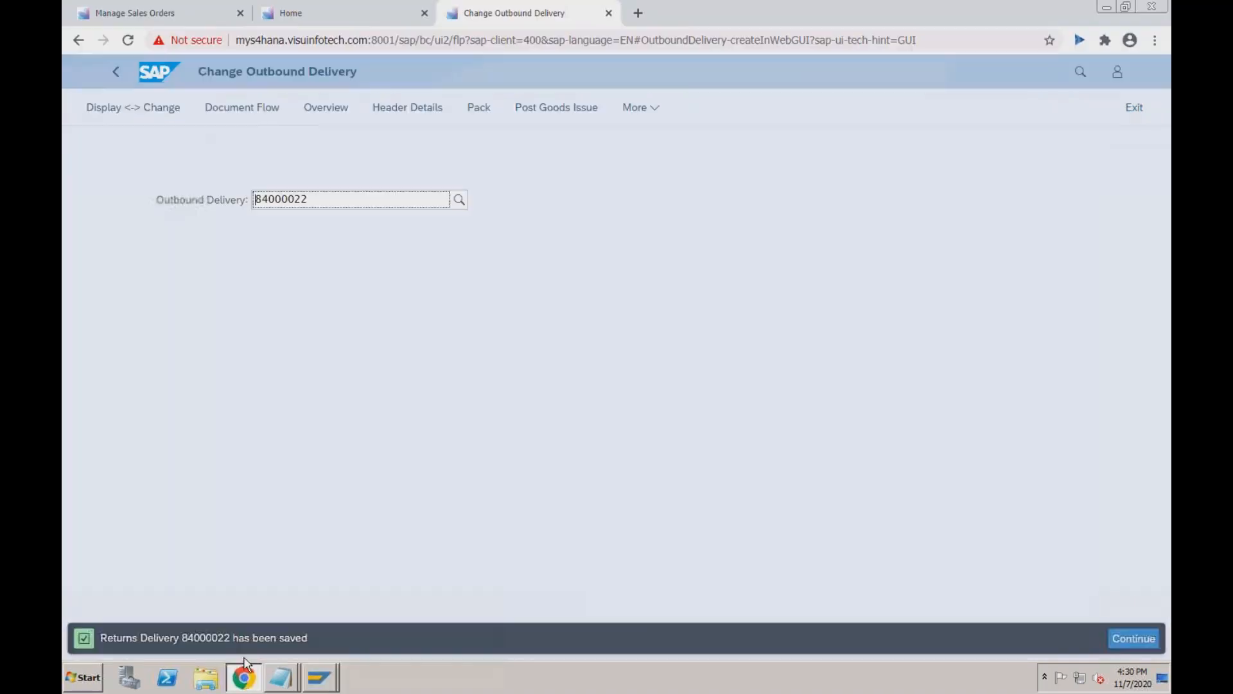
pyautogui.click(157, 76)
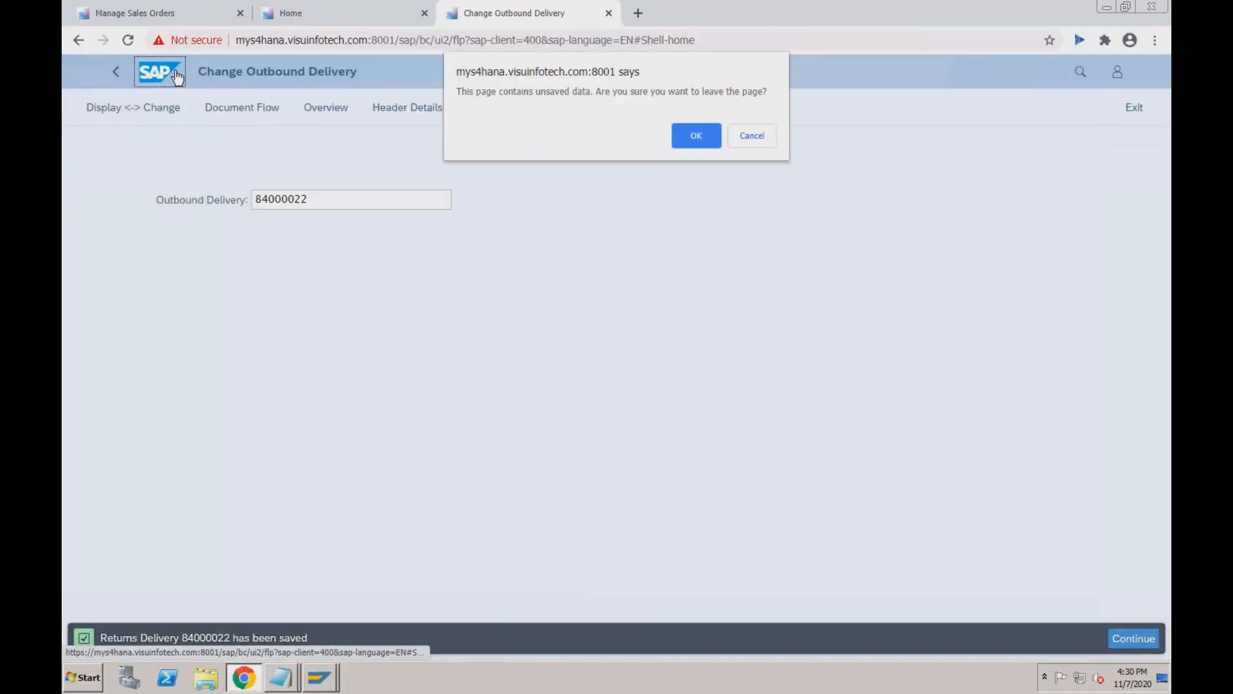
pyautogui.click(696, 136)
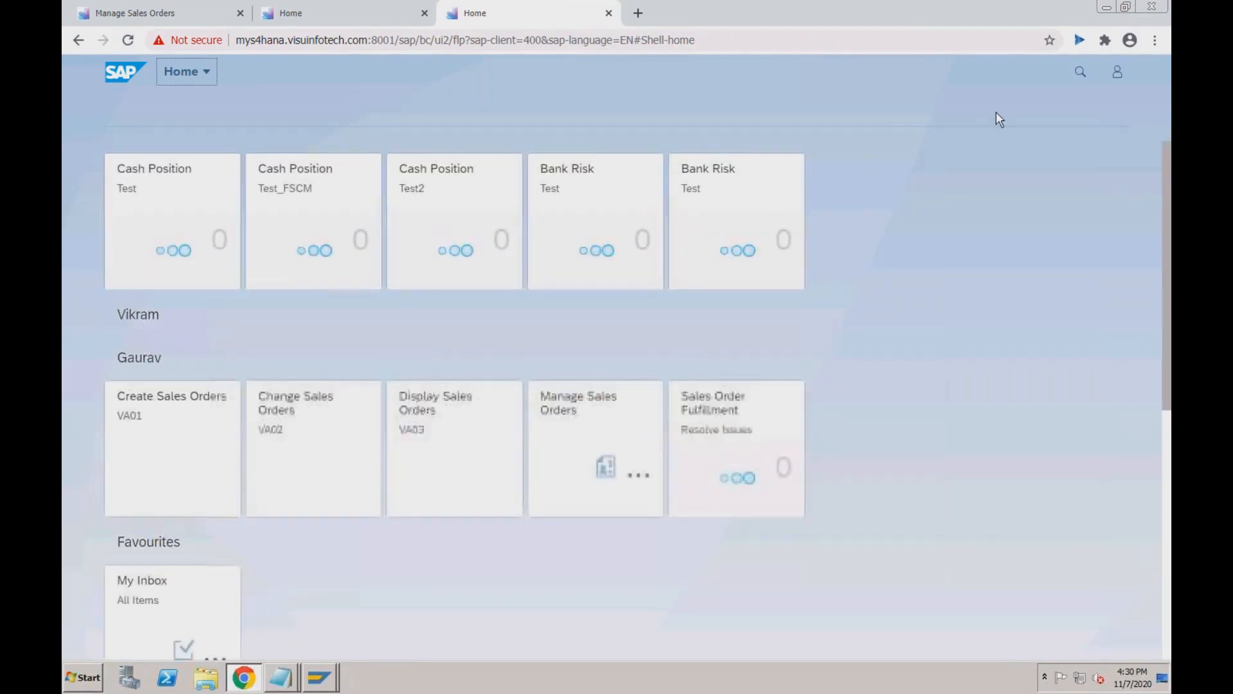
pyautogui.press('super+Tab')
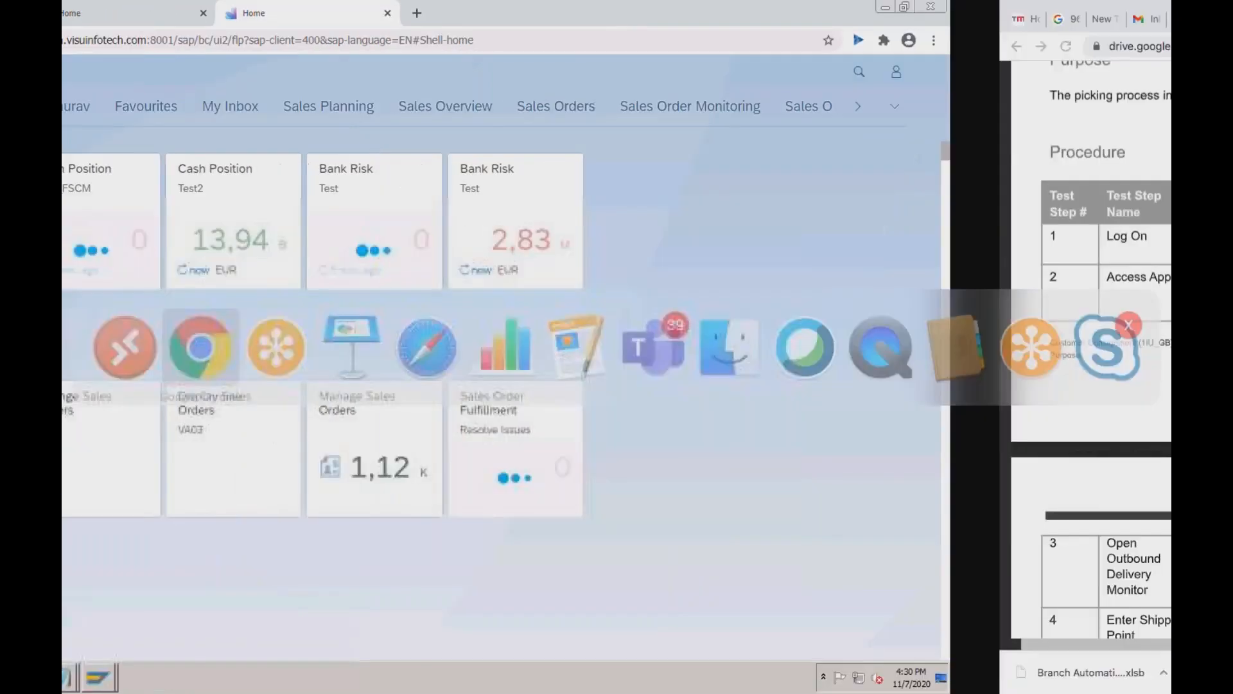
pyautogui.press('super+Tab')
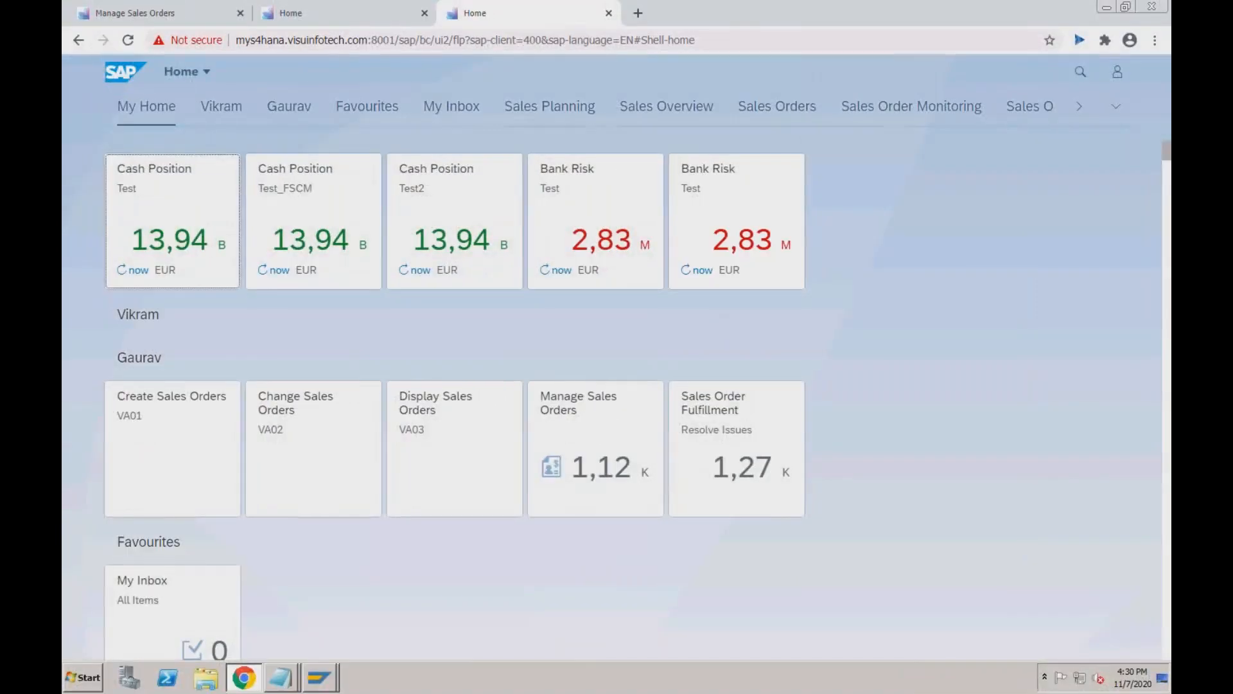
# Search 'my outbound' and launch the My Outbound Delivery Monitor app.
pyautogui.click(1066, 73)
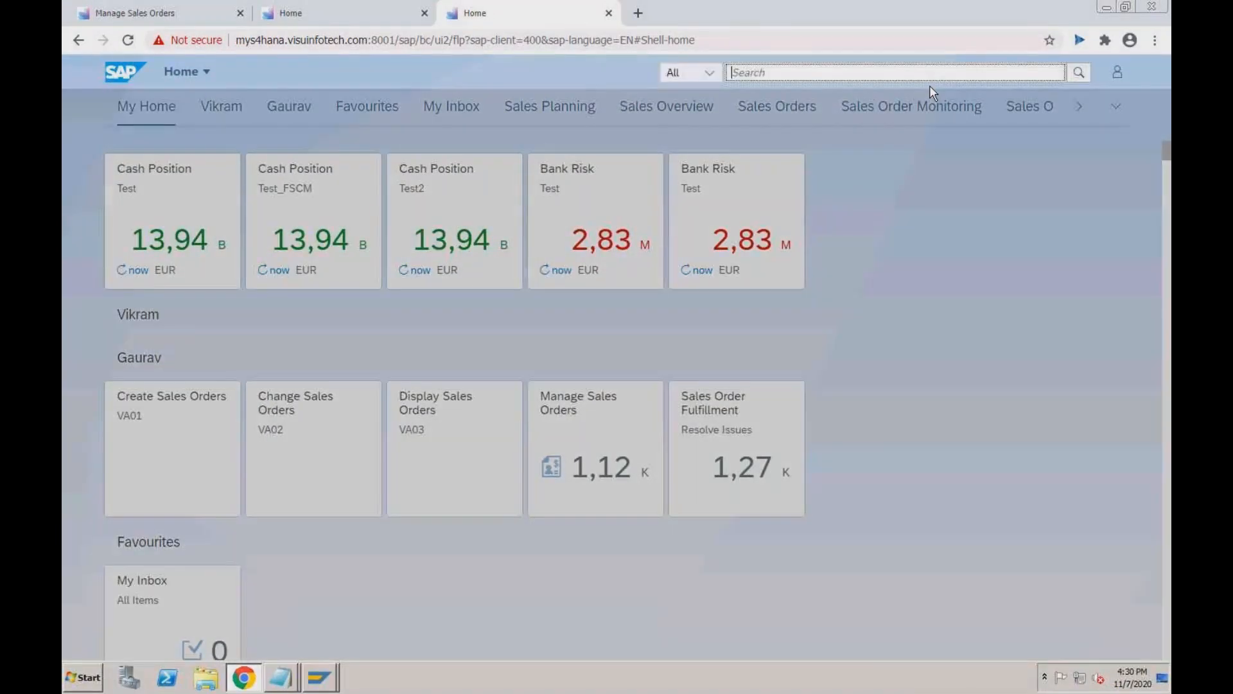
pyautogui.write('my outbound')
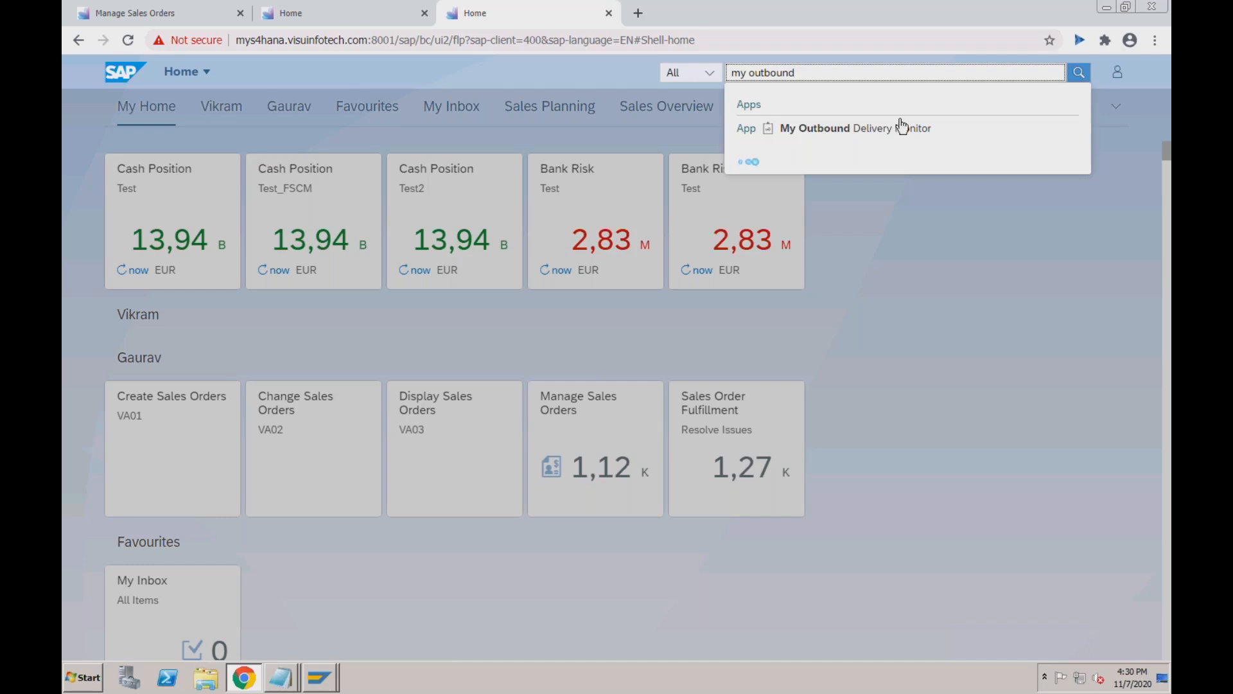
pyautogui.click(900, 128)
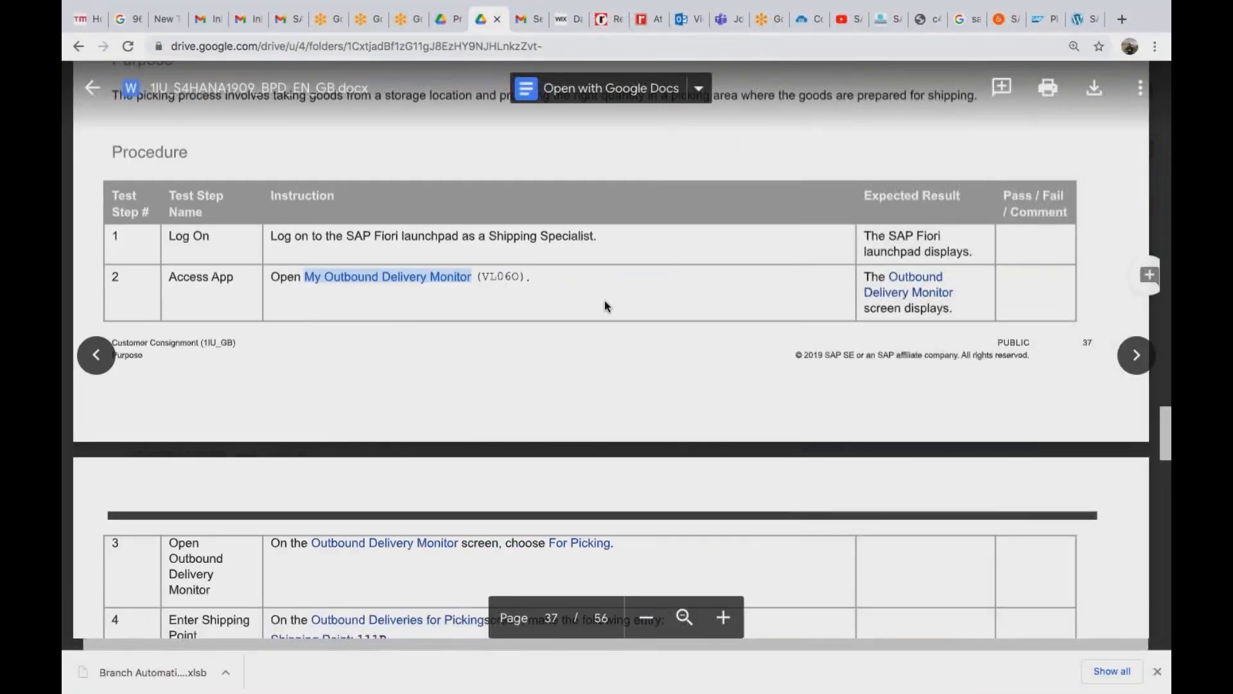
pyautogui.scroll(-5, 608, 306)
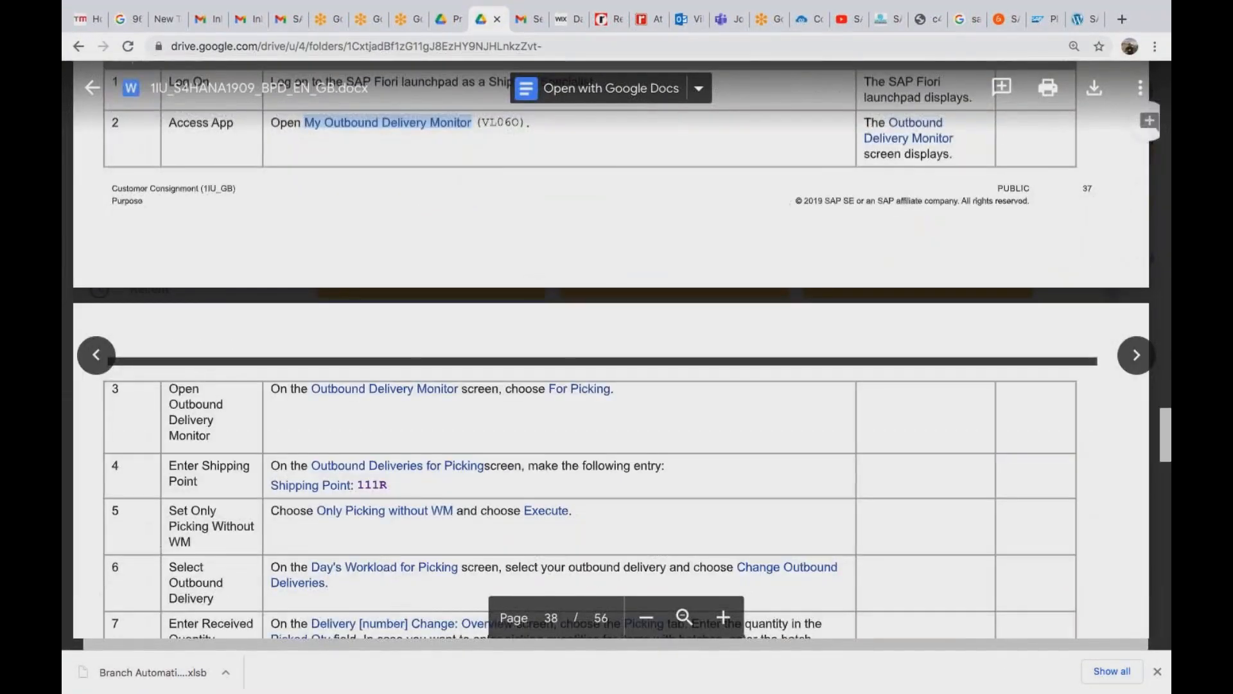
pyautogui.scroll(-1, 565, 286)
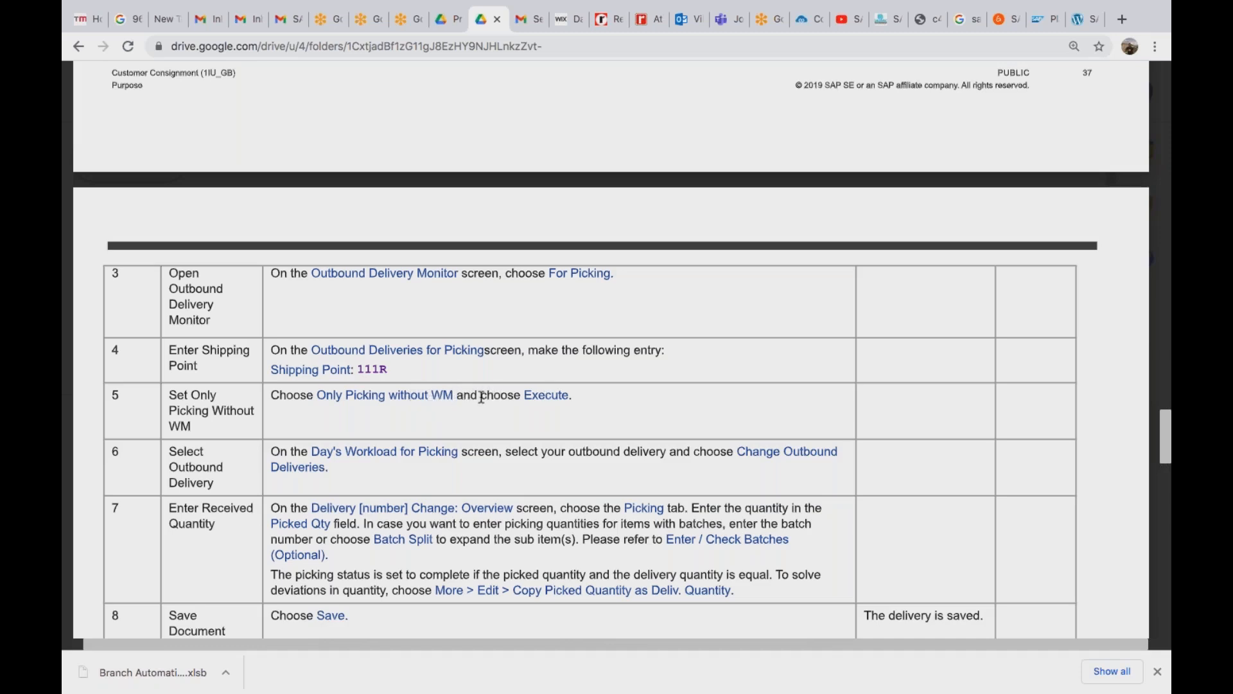
pyautogui.hotkey('ctrl', 'Left')
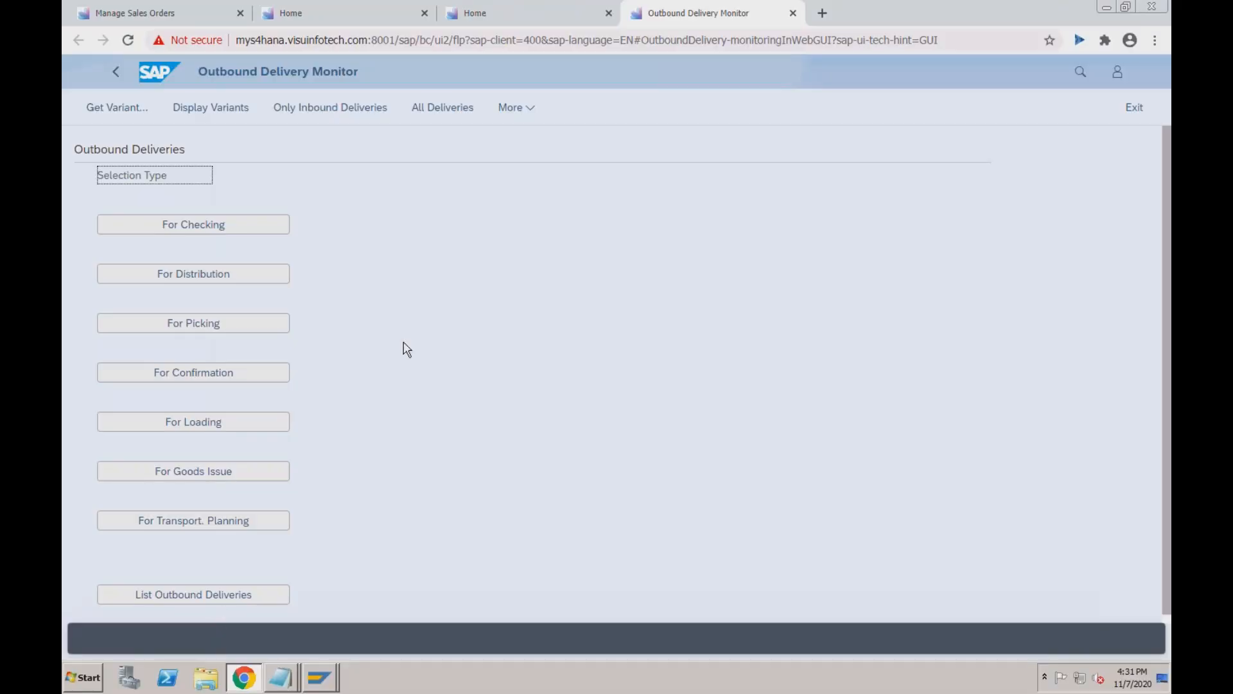
# Run the For Picking selection for shipping point RC01, limited to picking without WM.
pyautogui.click(235, 327)
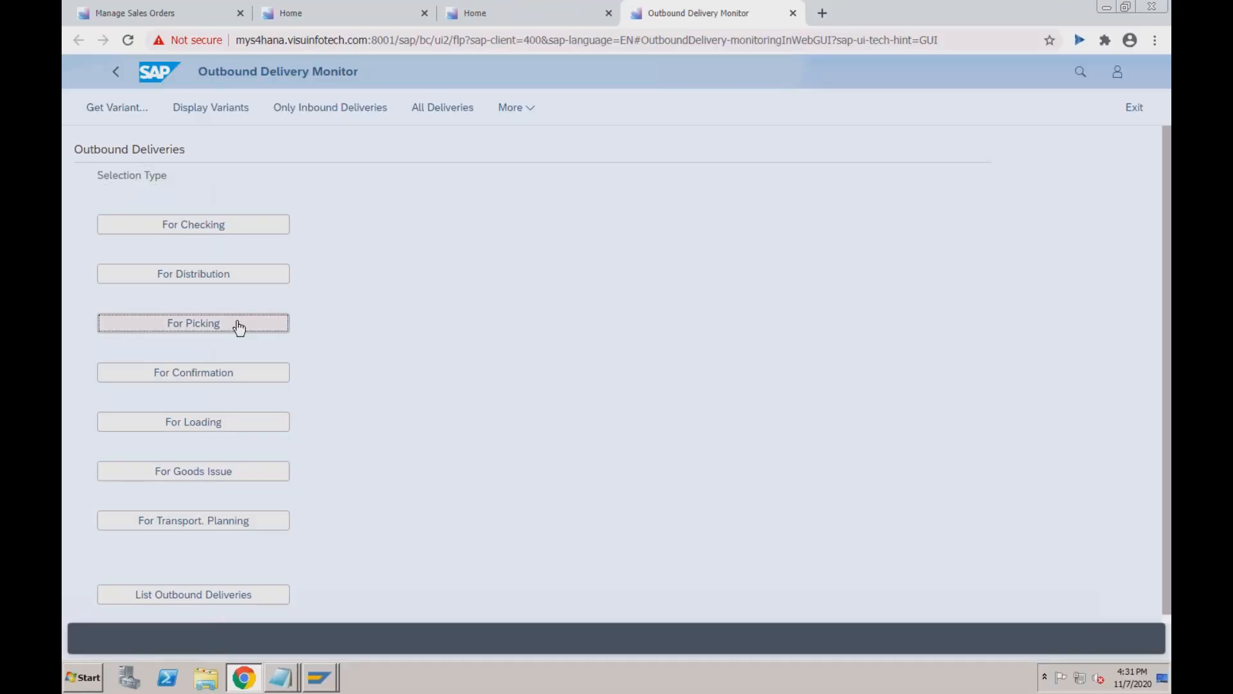
pyautogui.hotkey('ctrl', 'Right')
pyautogui.hotkey('ctrl', 'Left')
pyautogui.write('RC01')
pyautogui.press('Tab')
pyautogui.hotkey('ctrl', 'Right')
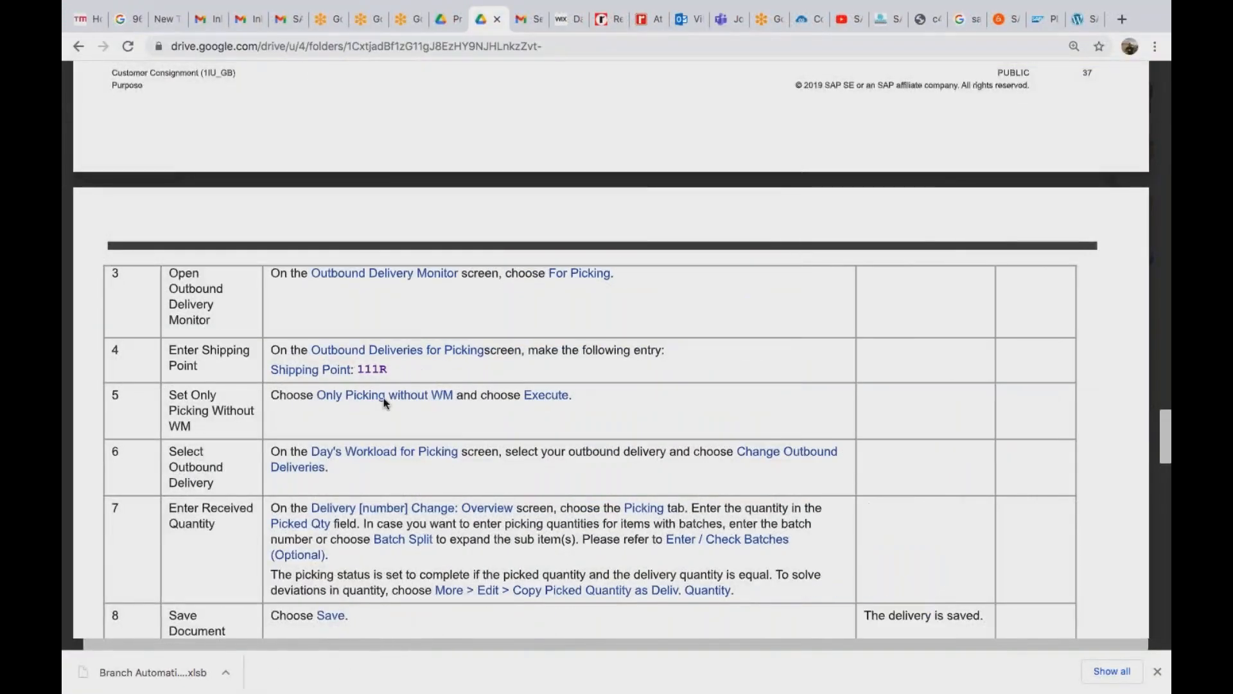
pyautogui.hotkey('ctrl', 'Left')
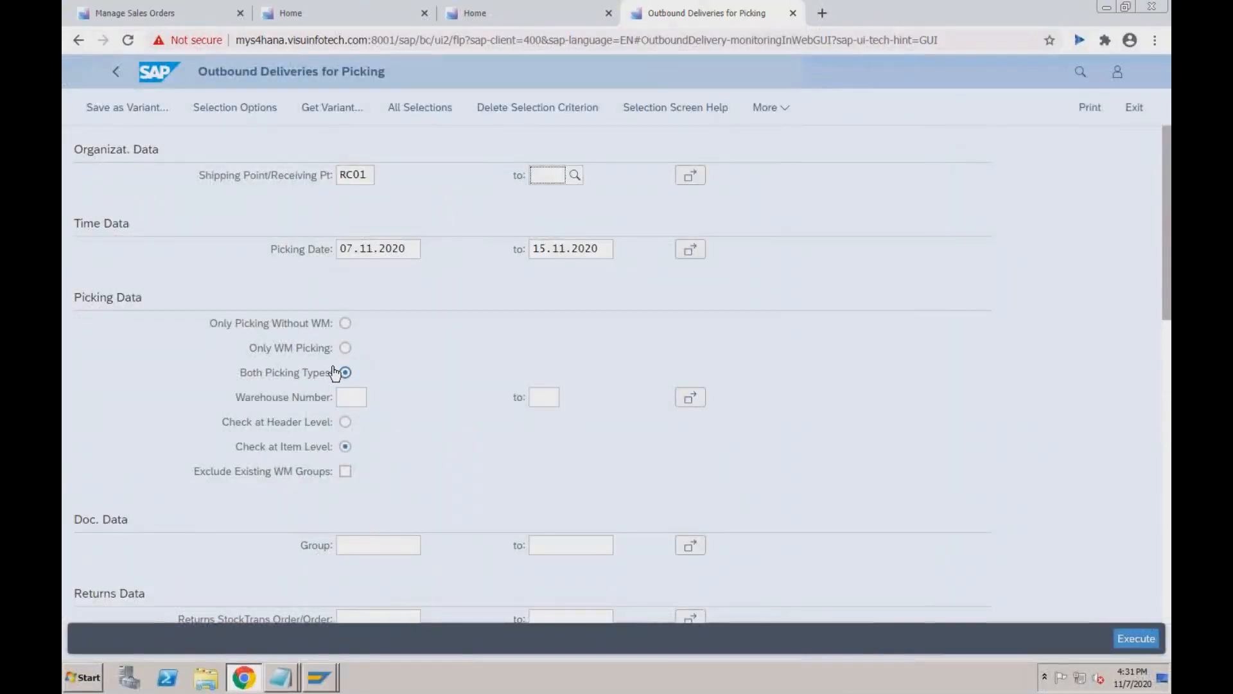
pyautogui.click(345, 324)
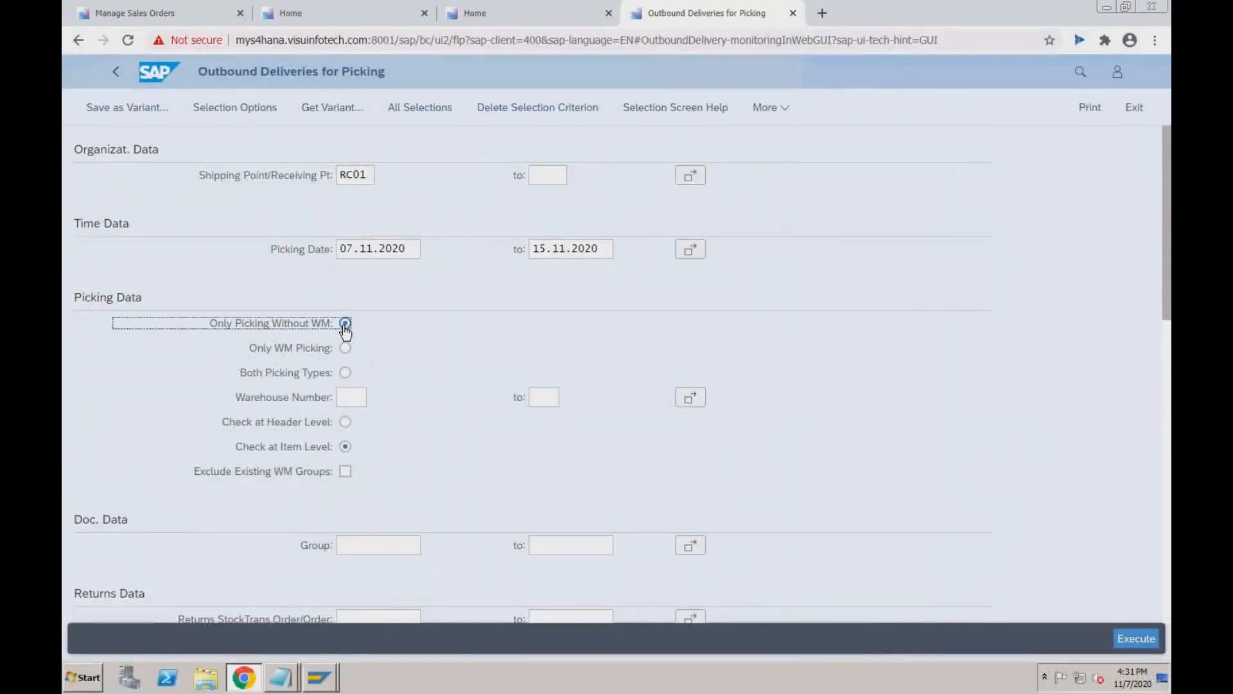
pyautogui.hotkey('ctrl', 'Right')
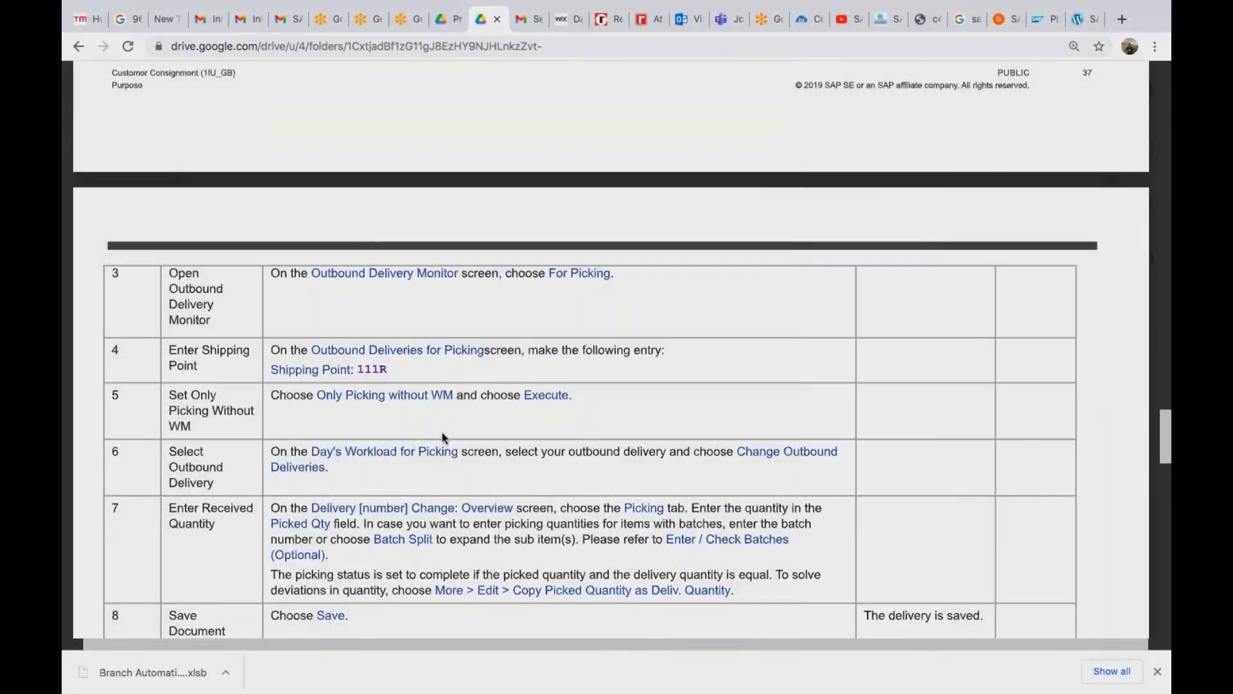
pyautogui.hotkey('ctrl', 'Left')
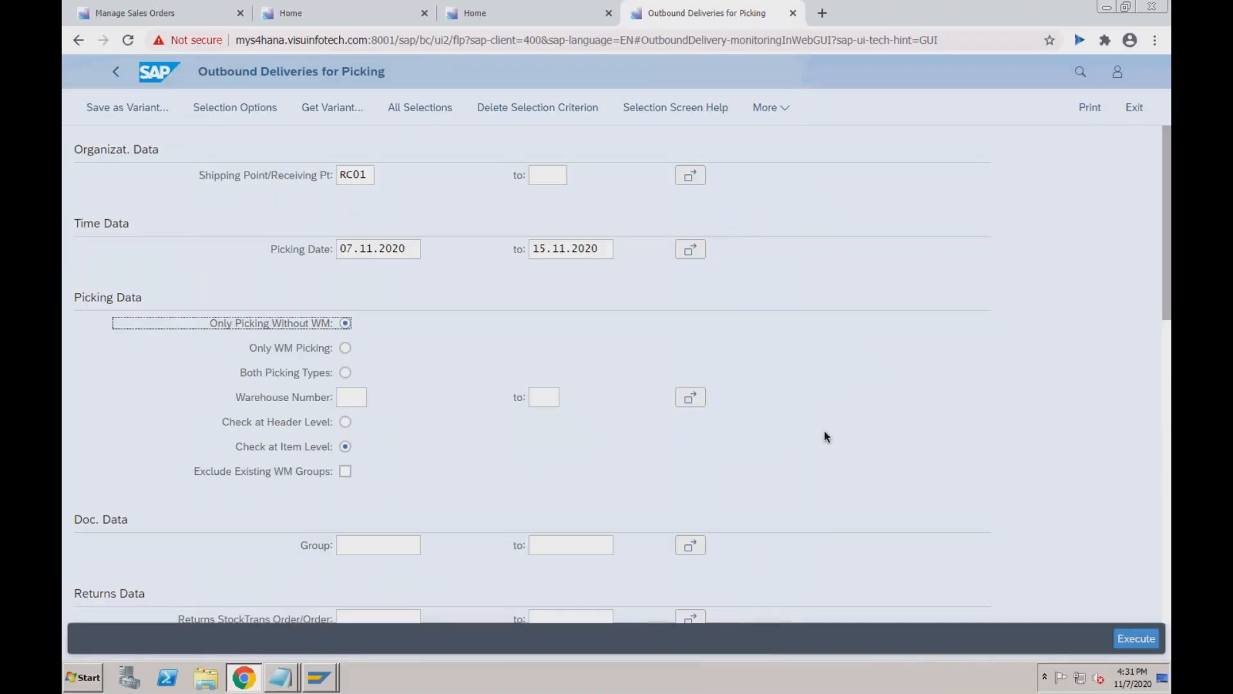
pyautogui.click(1137, 641)
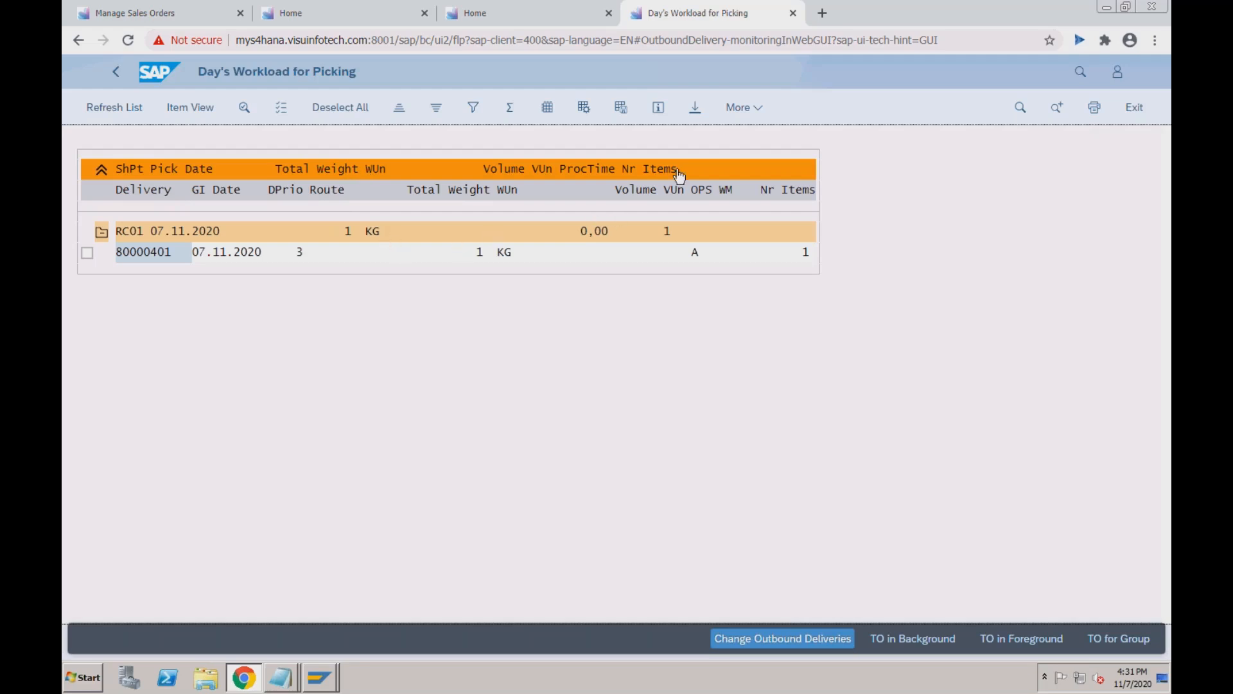
# Select delivery 80000401 in the picking workload list and open it for changing.
pyautogui.click(307, 191)
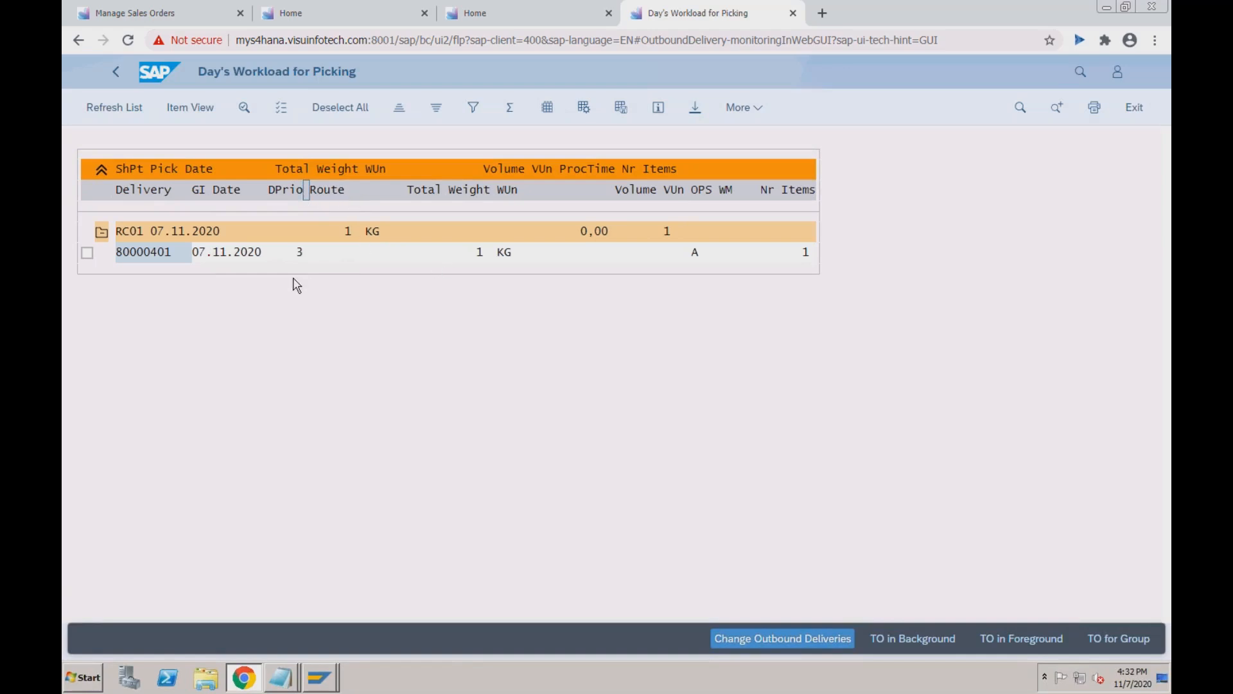
pyautogui.press('super+Tab')
pyautogui.press('super+Tab')
pyautogui.press('super+Tab')
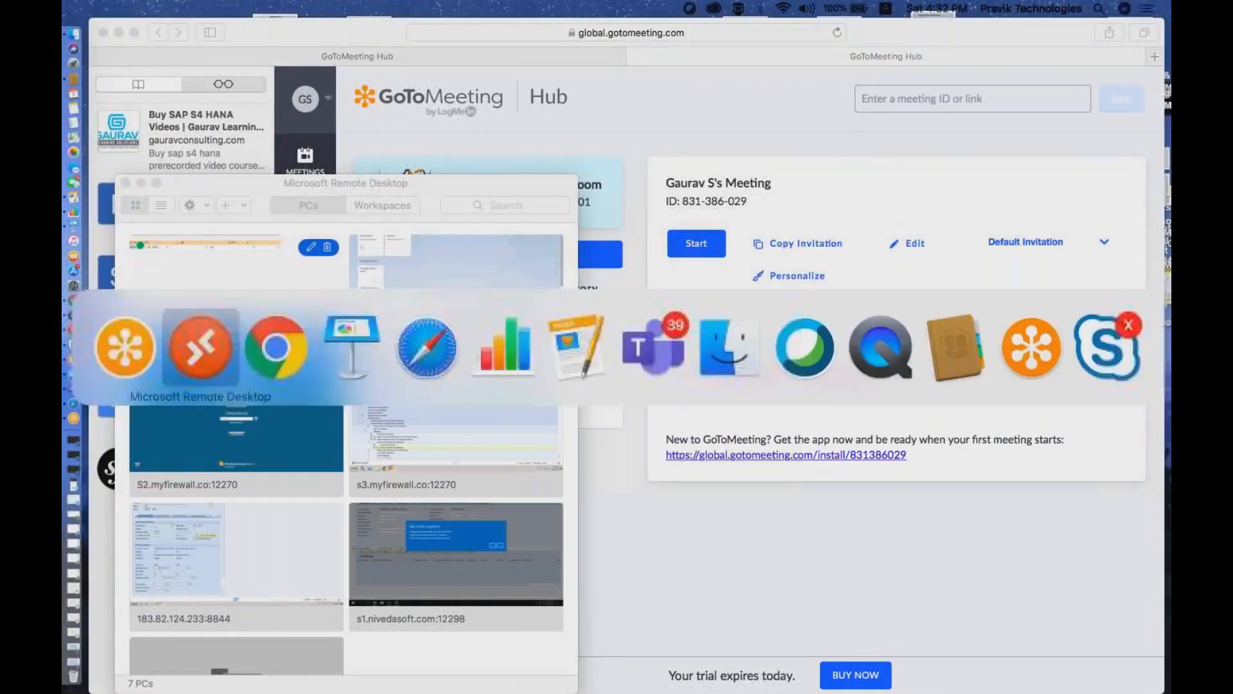
pyautogui.scroll(-3, 611, 354)
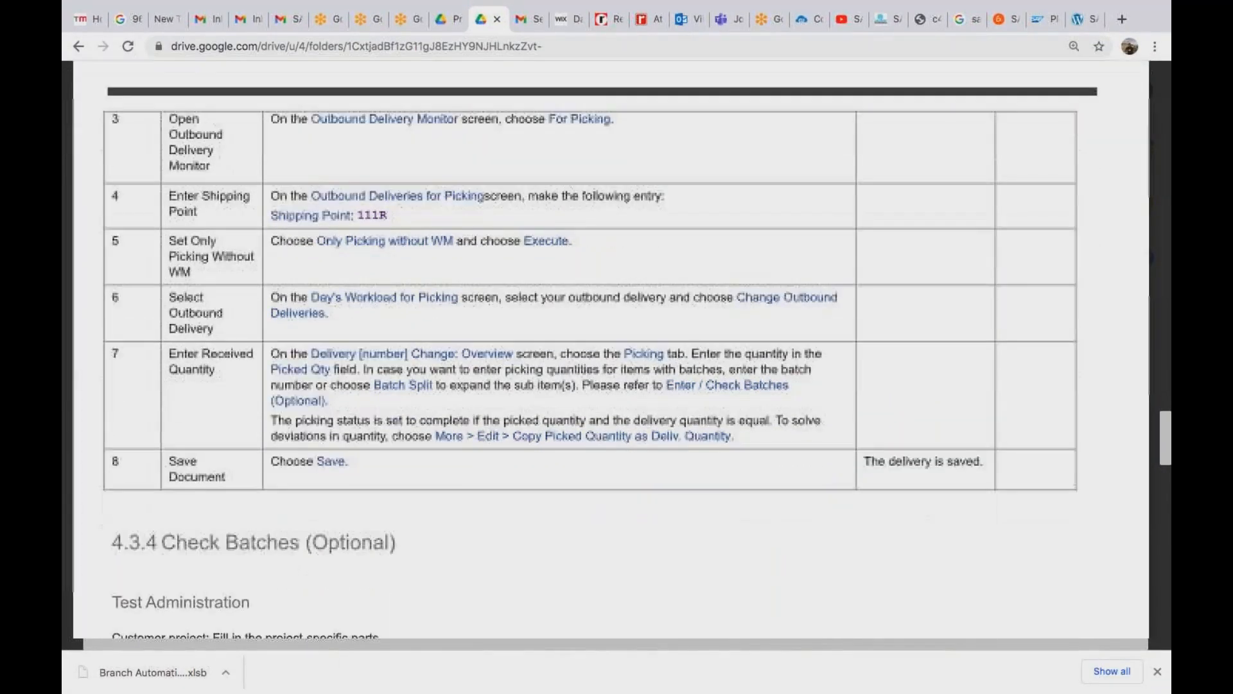
pyautogui.scroll(-2, 627, 249)
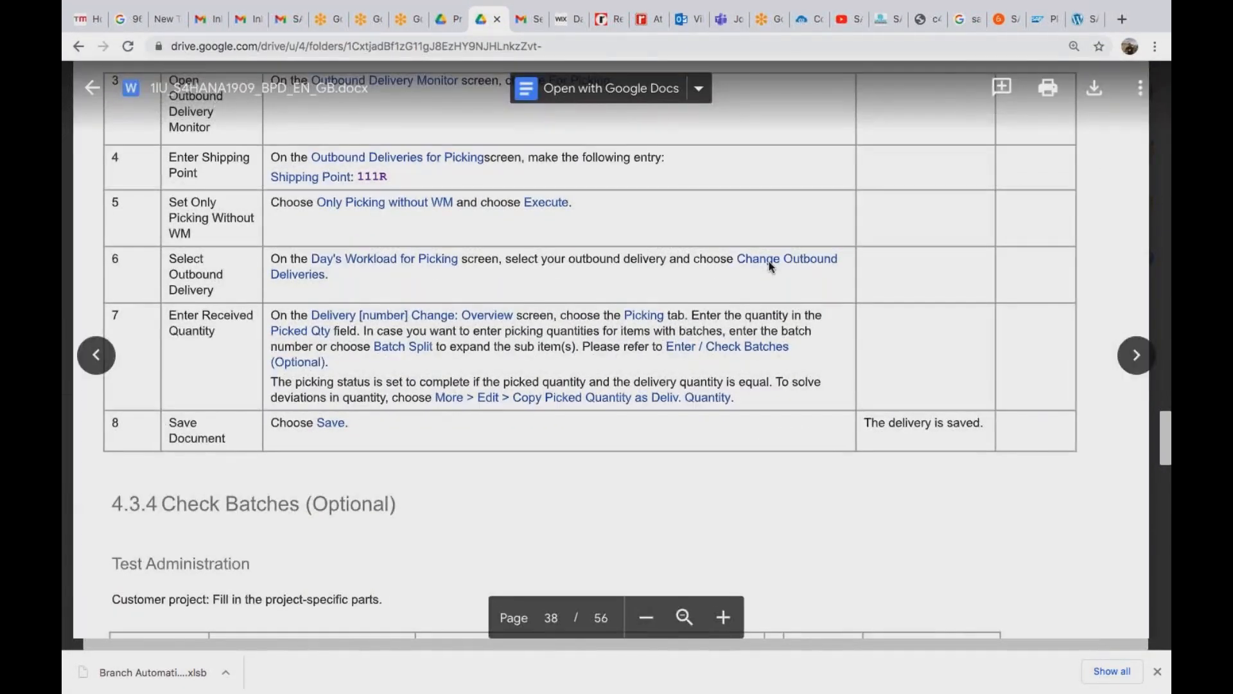
pyautogui.press('super+Tab')
pyautogui.press('super+Tab')
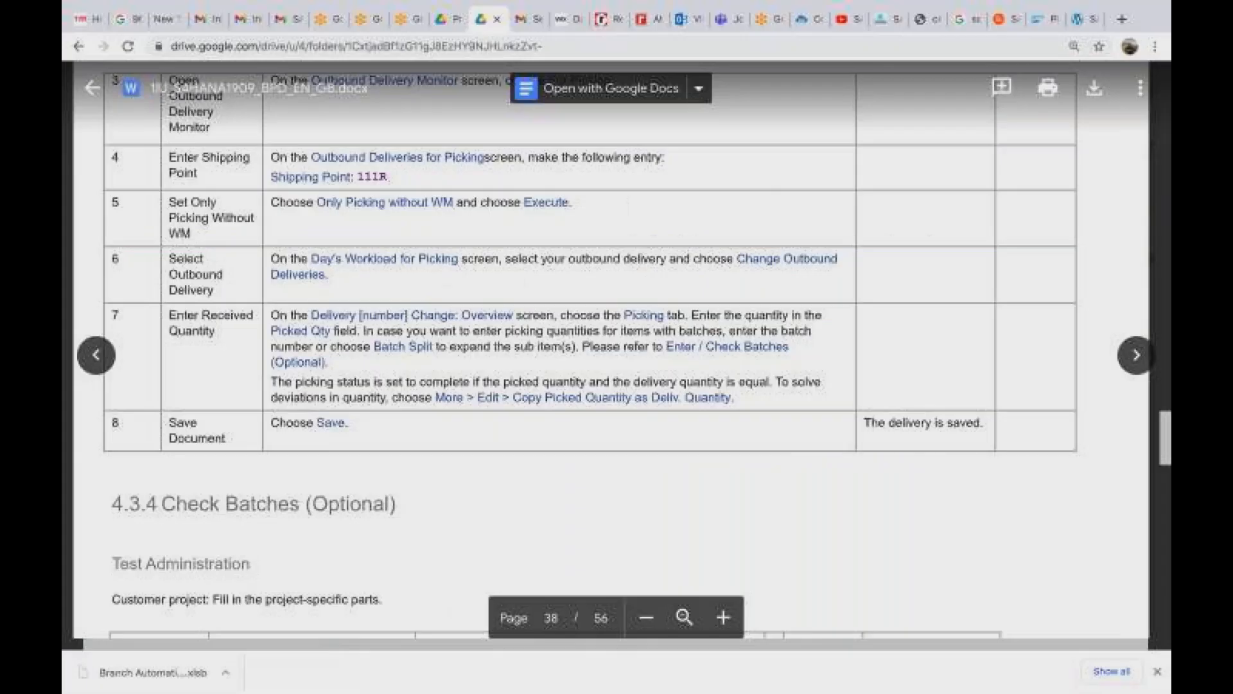
pyautogui.press('super+Tab')
pyautogui.doubleClick(270, 261)
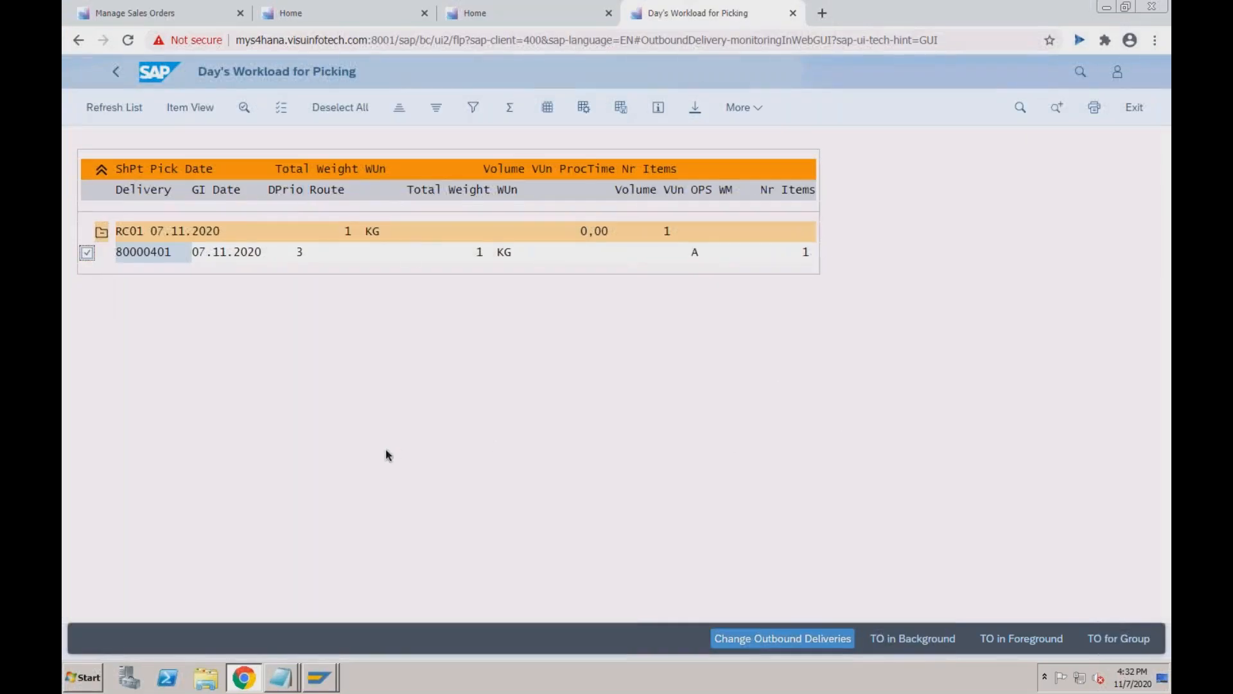
pyautogui.click(763, 638)
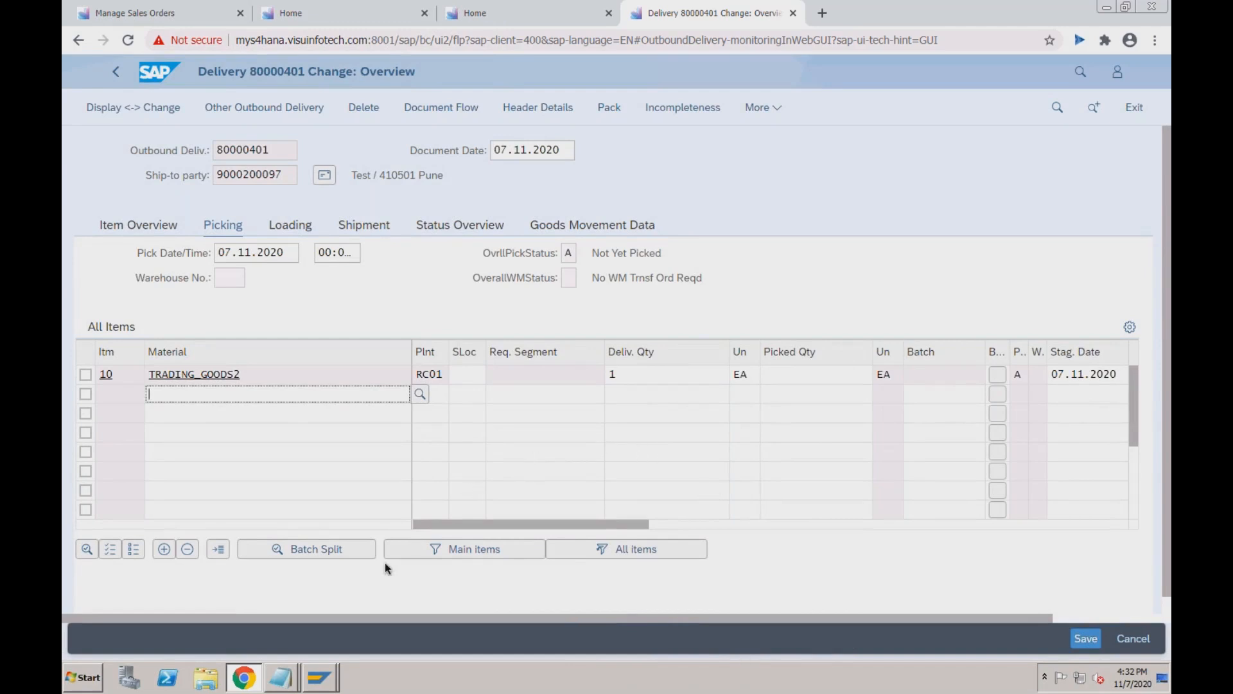
# Enter a picked quantity of 1 EA for item 10 (TRADING_GOODS2) of delivery 80000401.
pyautogui.press('super+Tab')
pyautogui.press('super+Tab')
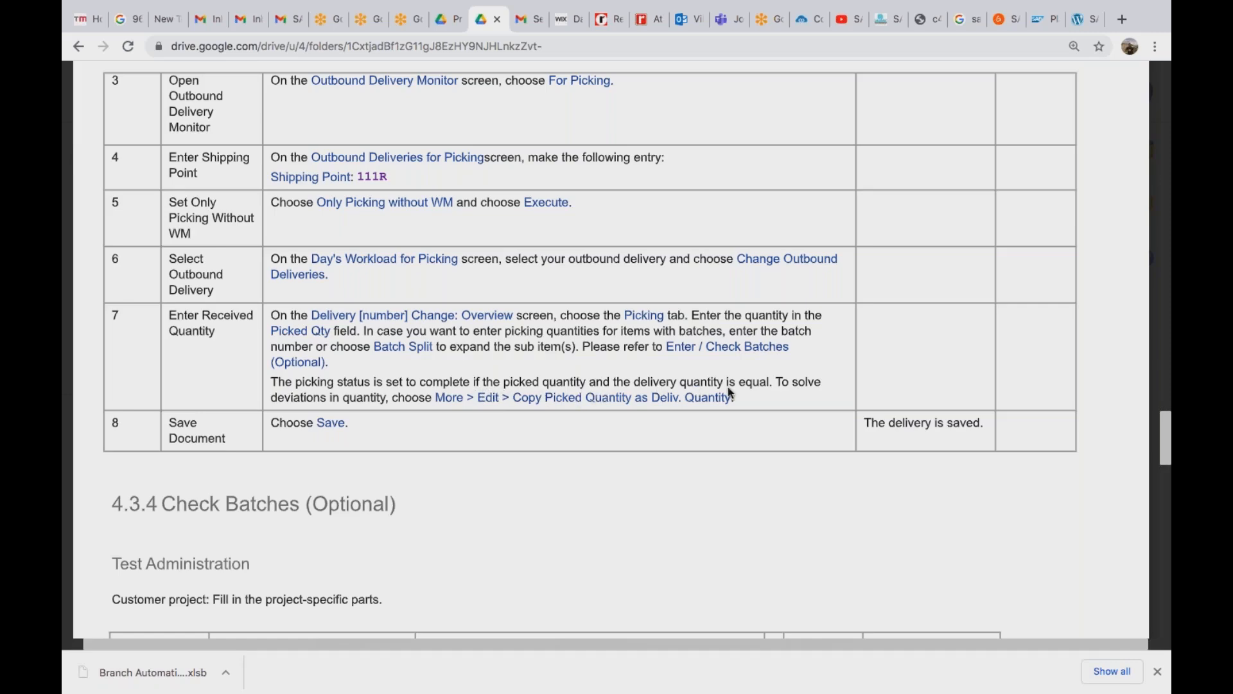
pyautogui.hotkey('ctrl', 'Left')
pyautogui.doubleClick(251, 299)
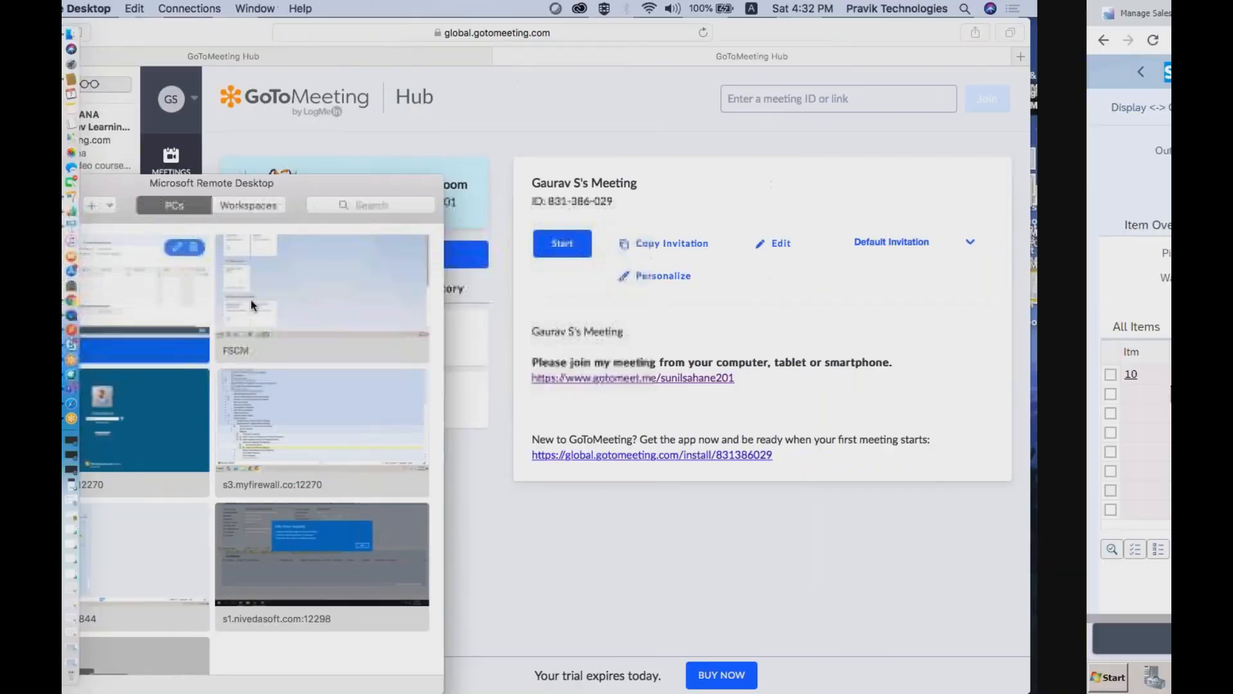
pyautogui.click(800, 379)
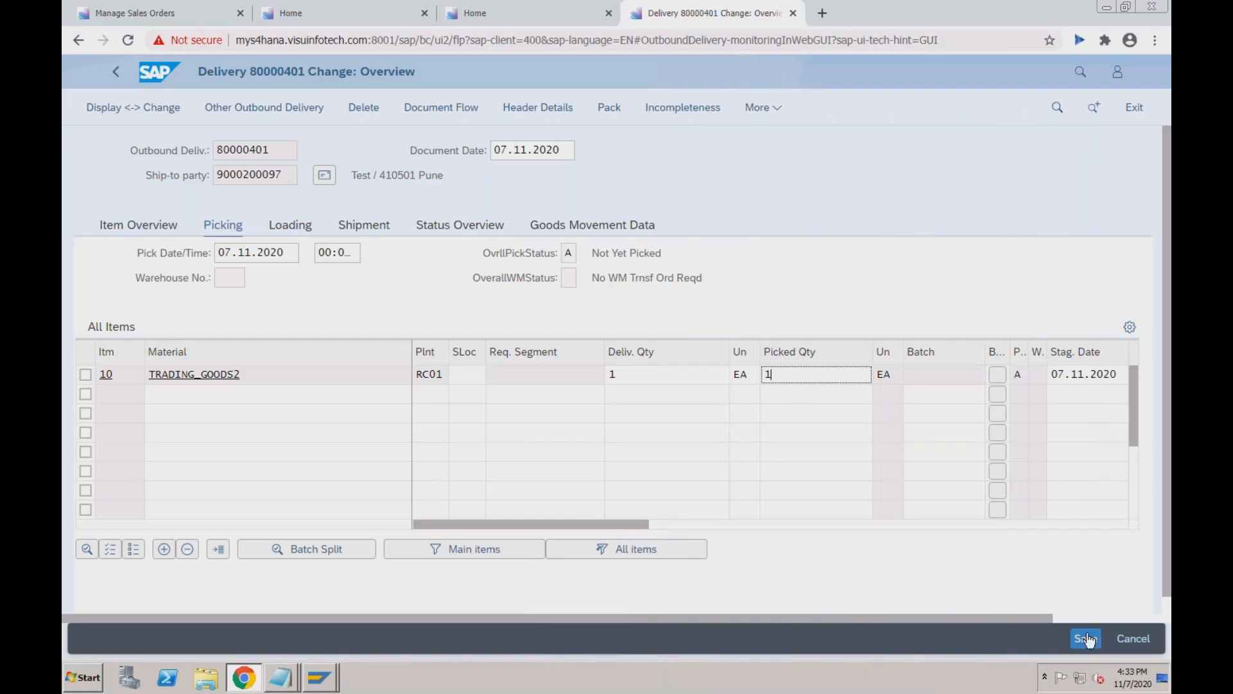
# Attempt goods issue for delivery 80000401 and leave the storage-location error log.
pyautogui.click(777, 108)
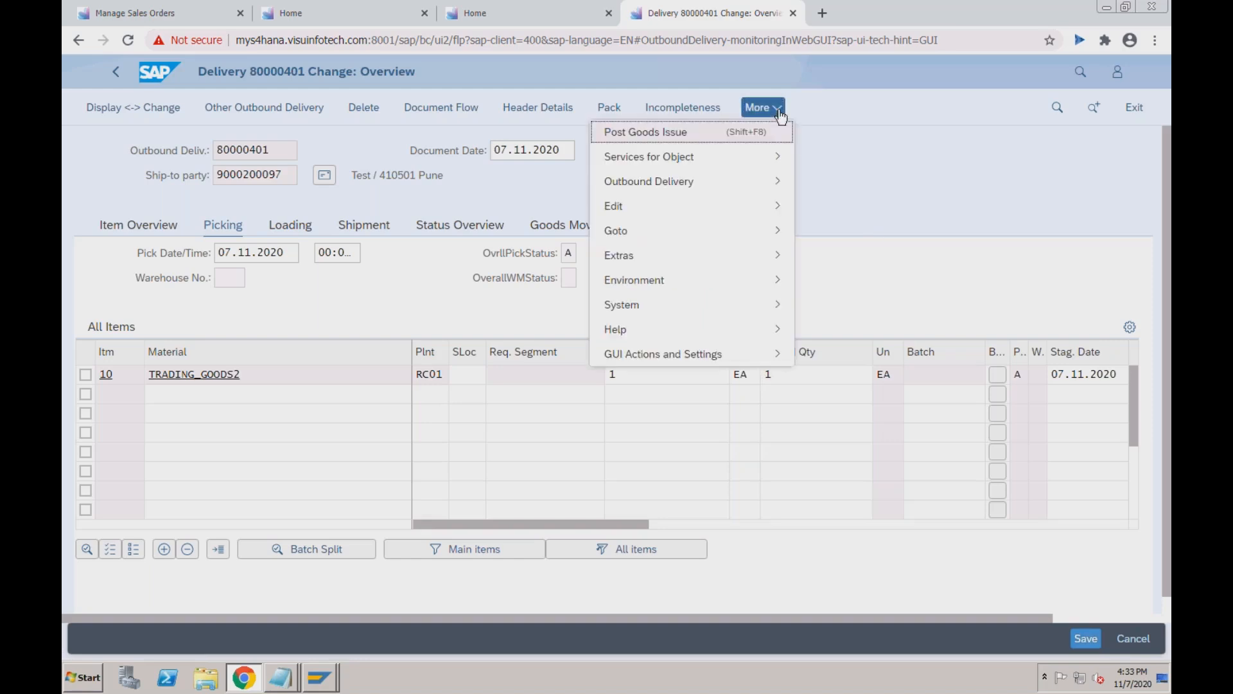
pyautogui.click(744, 140)
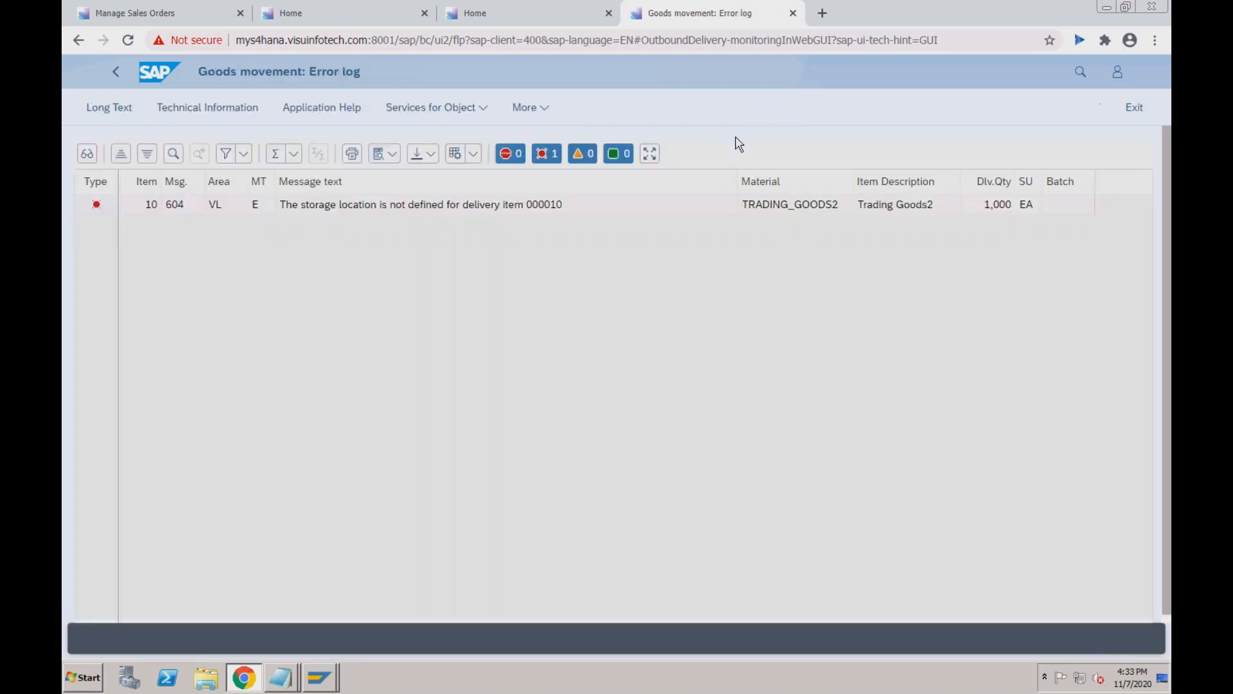
pyautogui.click(115, 71)
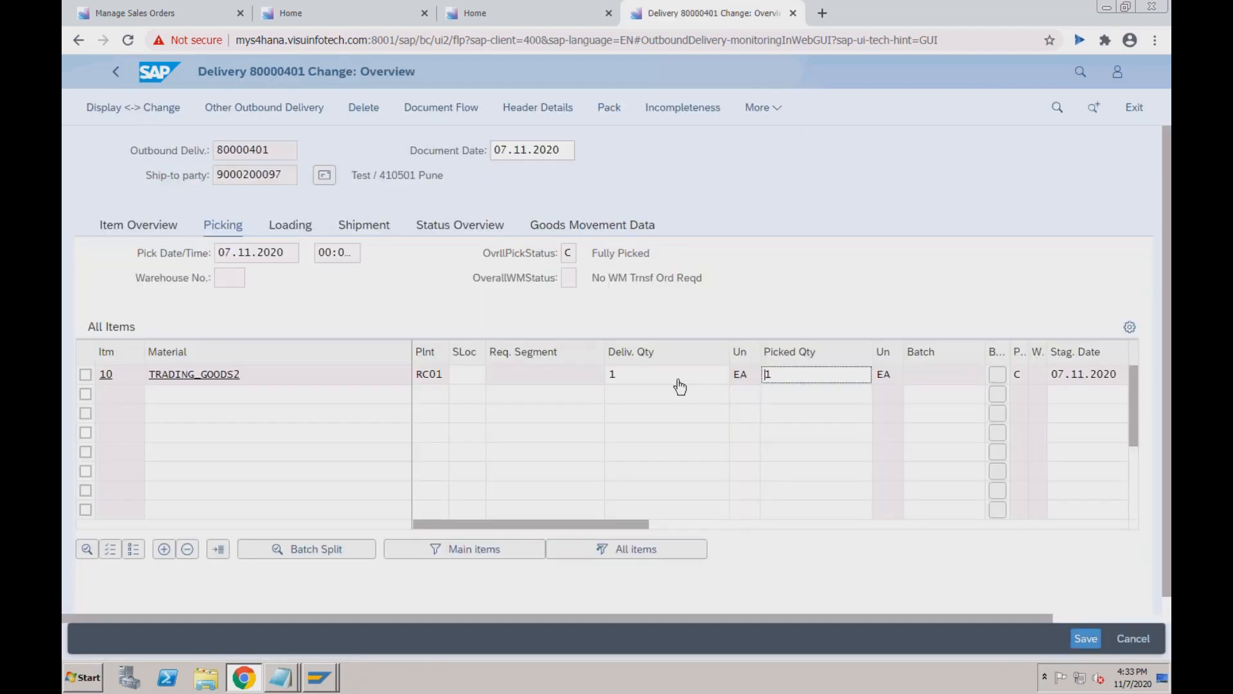
# Set item 10's storage location to S001 and post goods issue again.
pyautogui.click(468, 376)
pyautogui.write('S001')
pyautogui.press('Return')
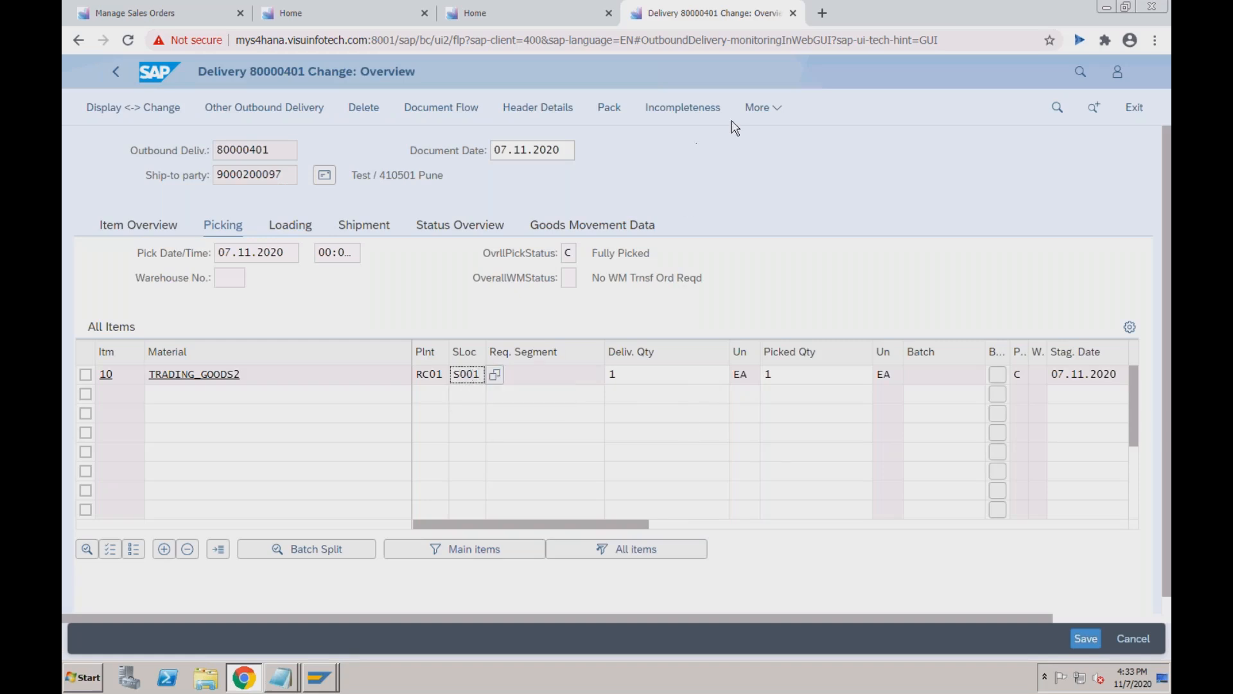
pyautogui.click(776, 110)
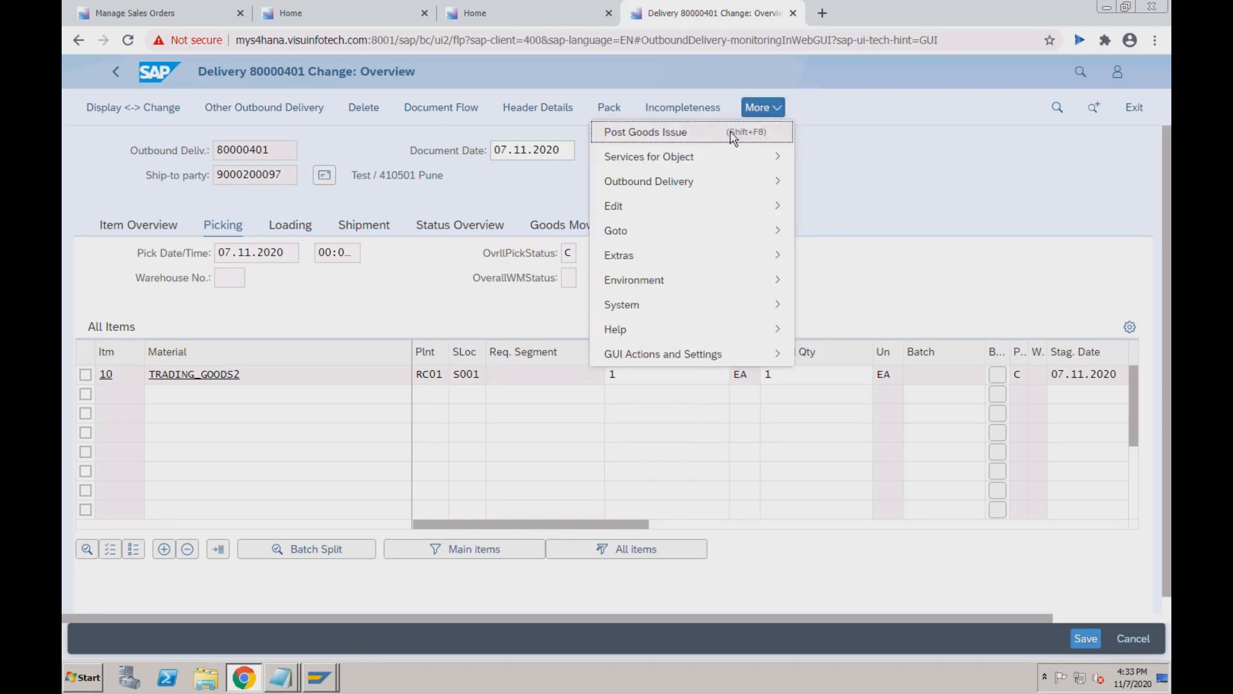
pyautogui.click(733, 134)
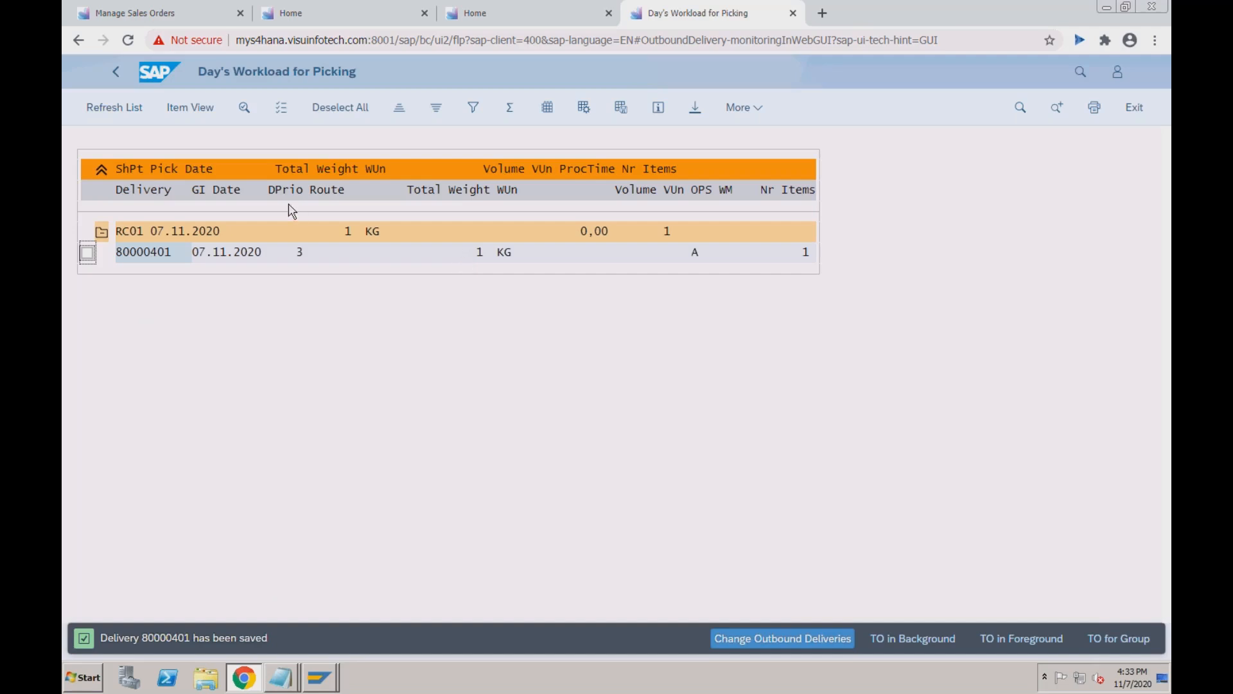
# Leave the picking screen and return to the SAP Easy Access window.
pyautogui.click(117, 72)
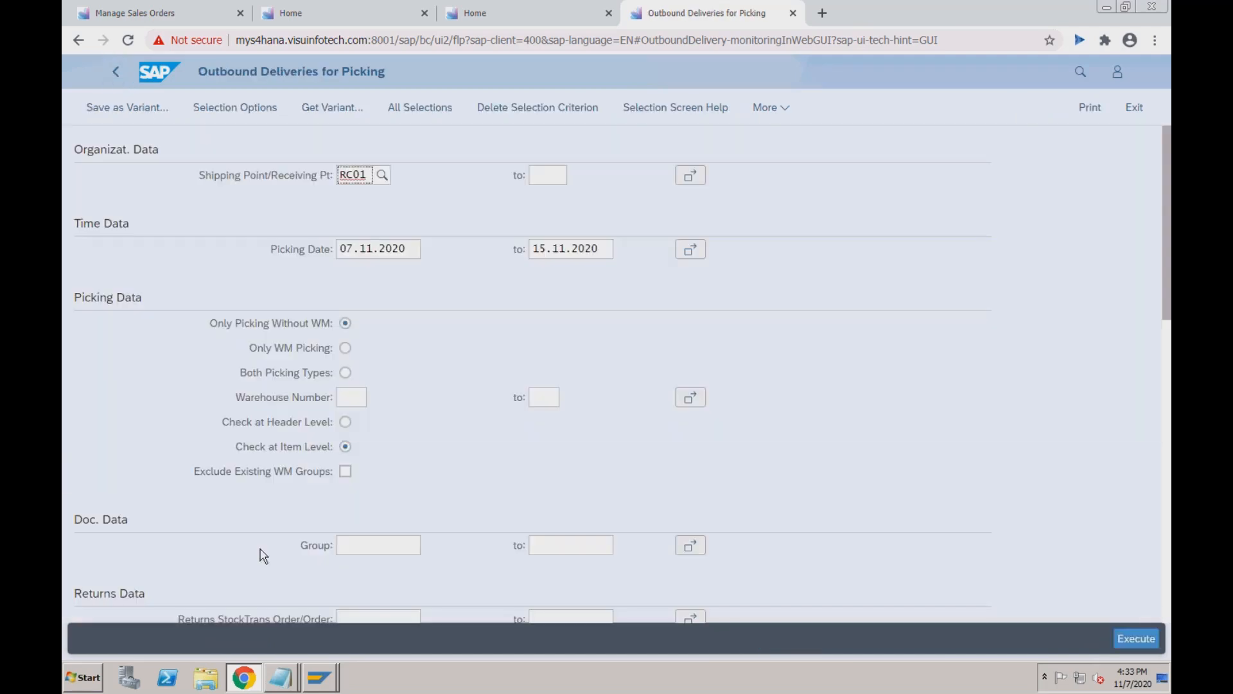
pyautogui.moveTo(321, 677)
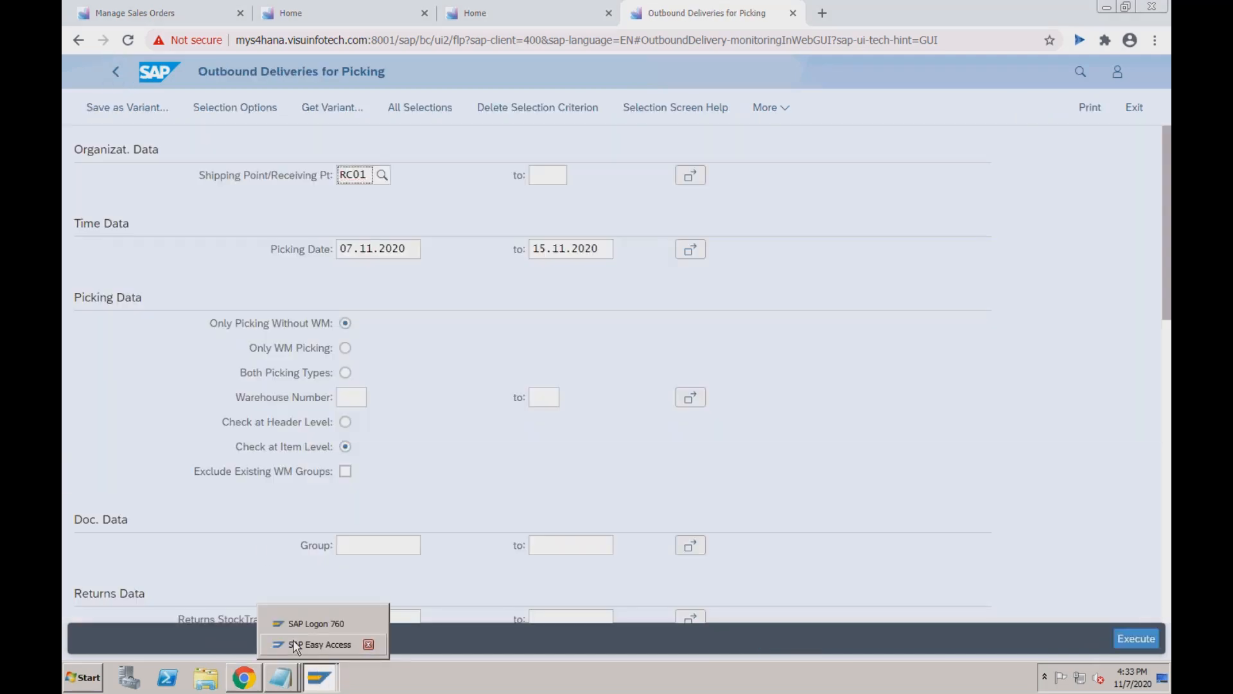
pyautogui.click(308, 644)
# Try /nMB03, dismiss its obsolete-transaction message, and launch MIGO instead.
pyautogui.write('/')
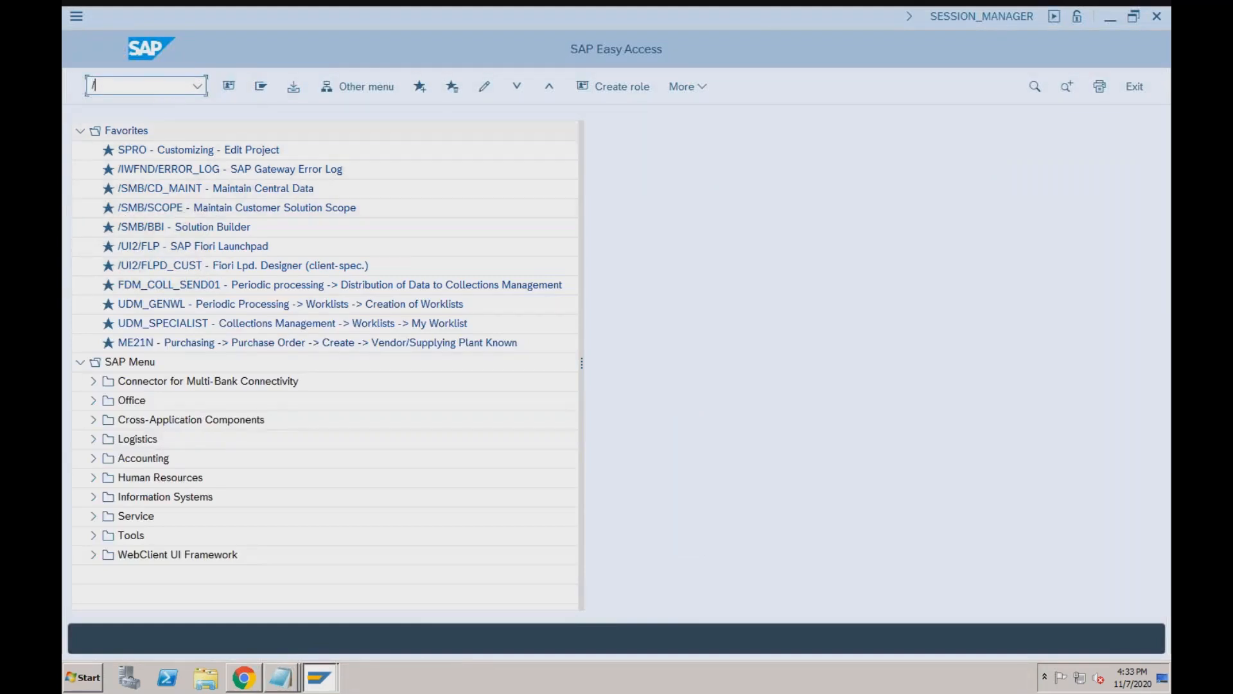
pyautogui.write('nmb03')
pyautogui.press('Return')
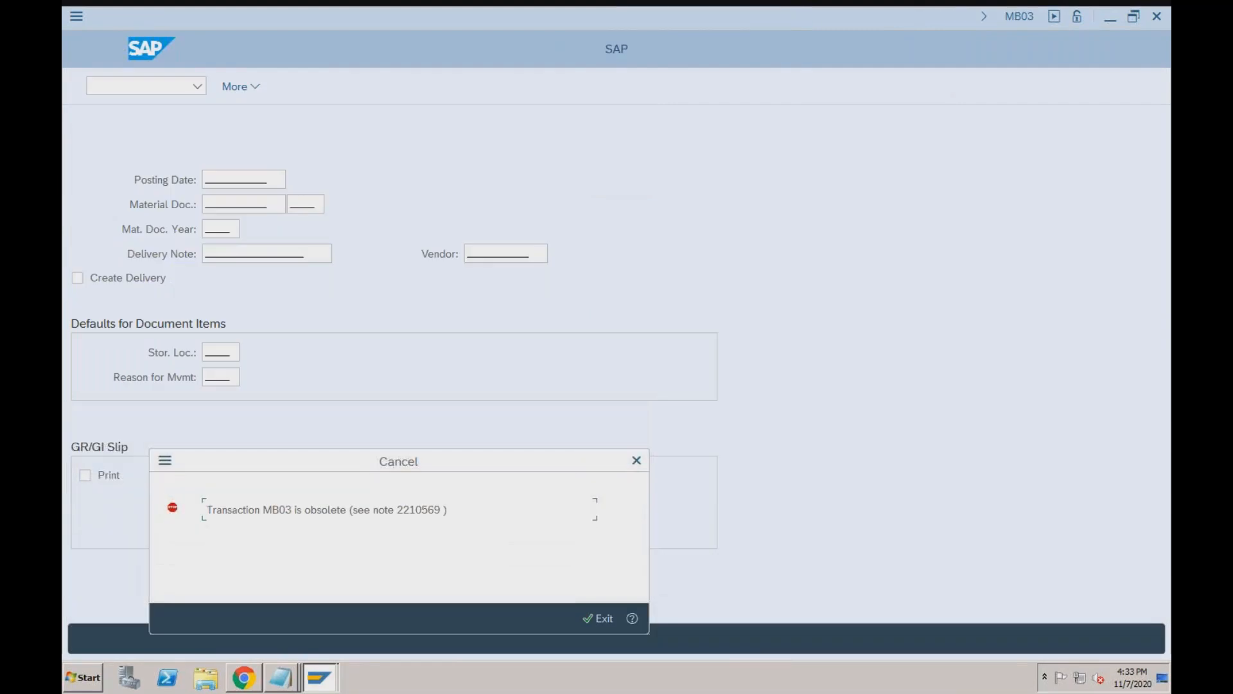
pyautogui.click(637, 460)
pyautogui.write('migo')
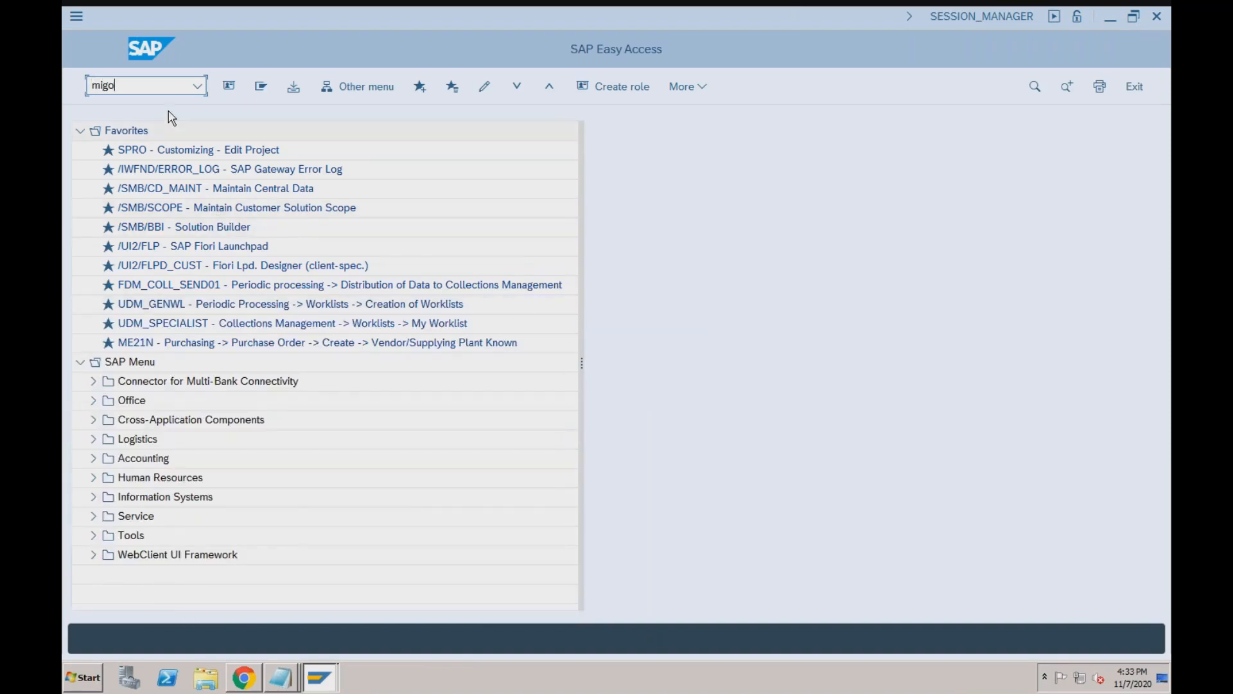
pyautogui.press('Return')
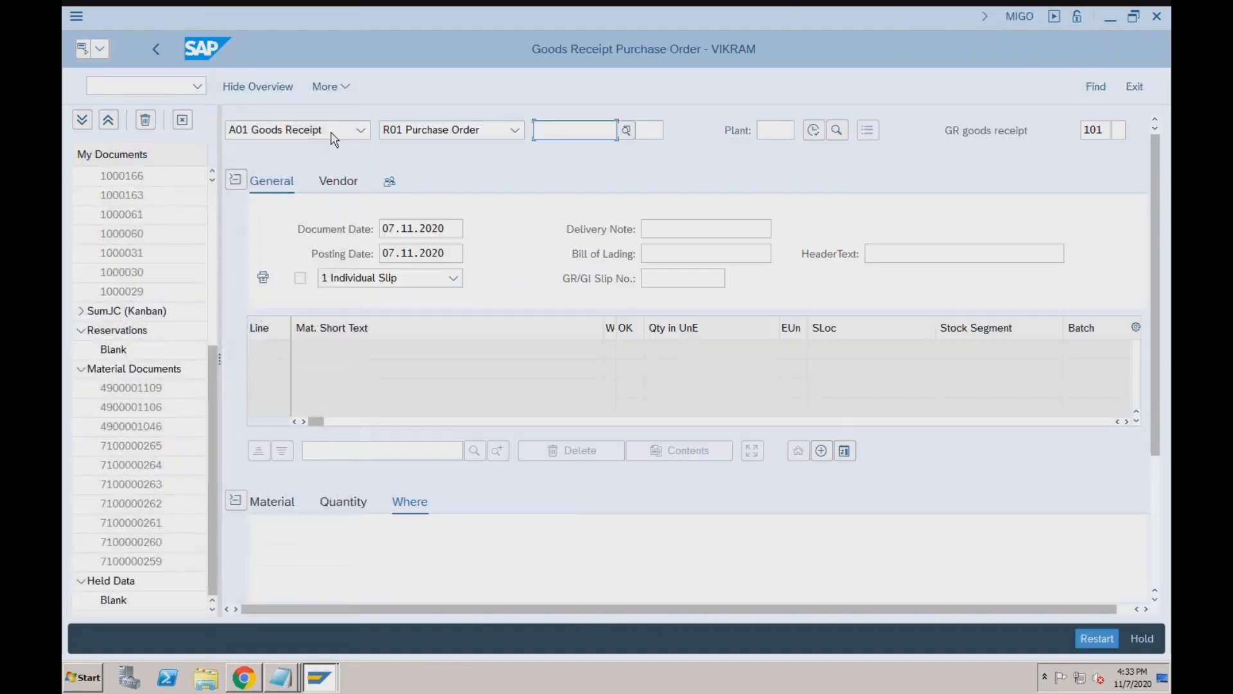
pyautogui.click(361, 131)
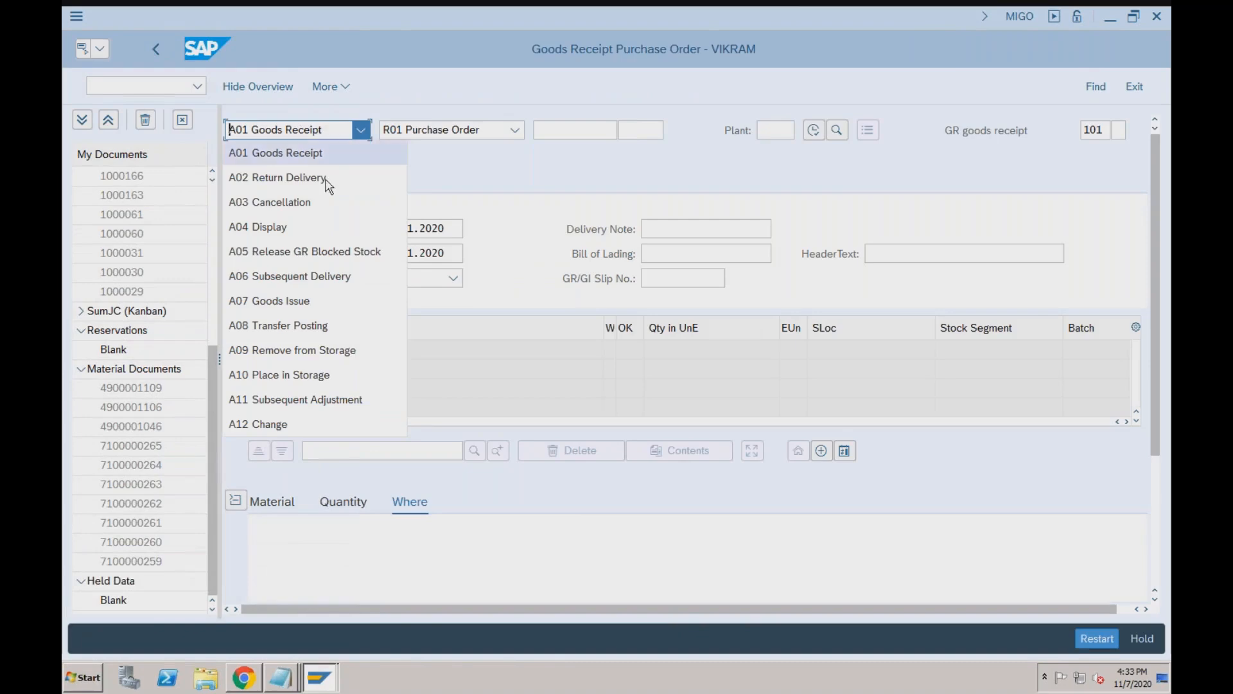
pyautogui.click(309, 227)
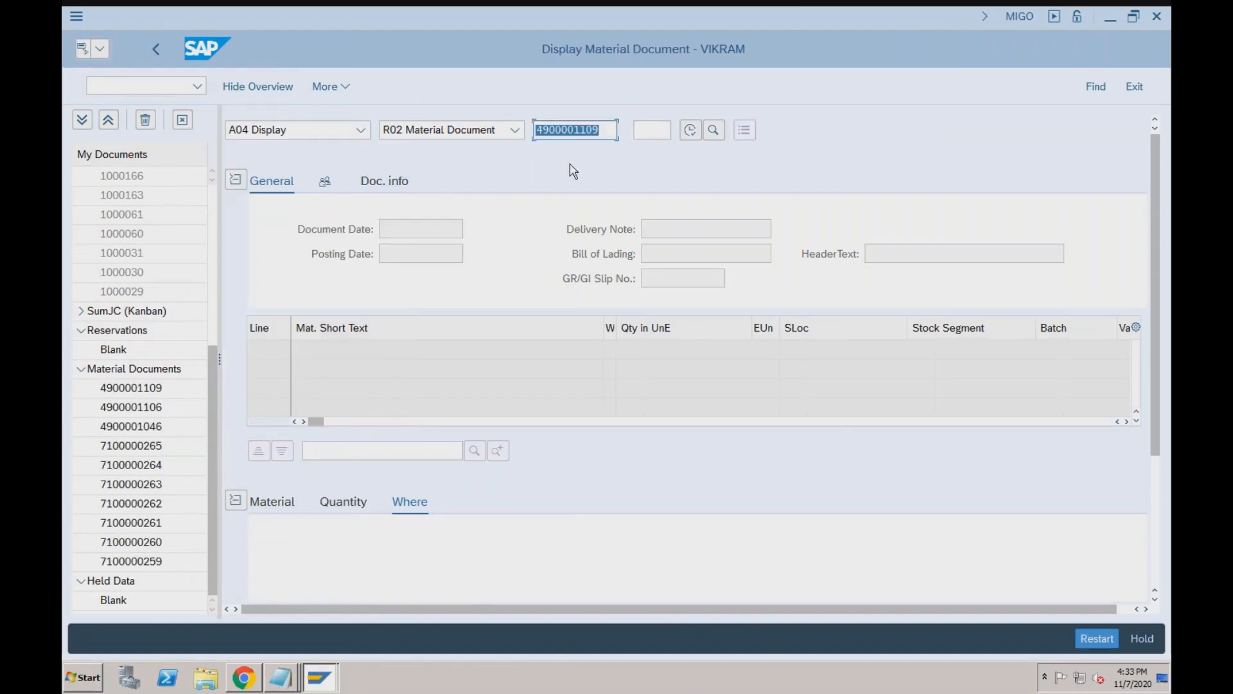
pyautogui.click(602, 129)
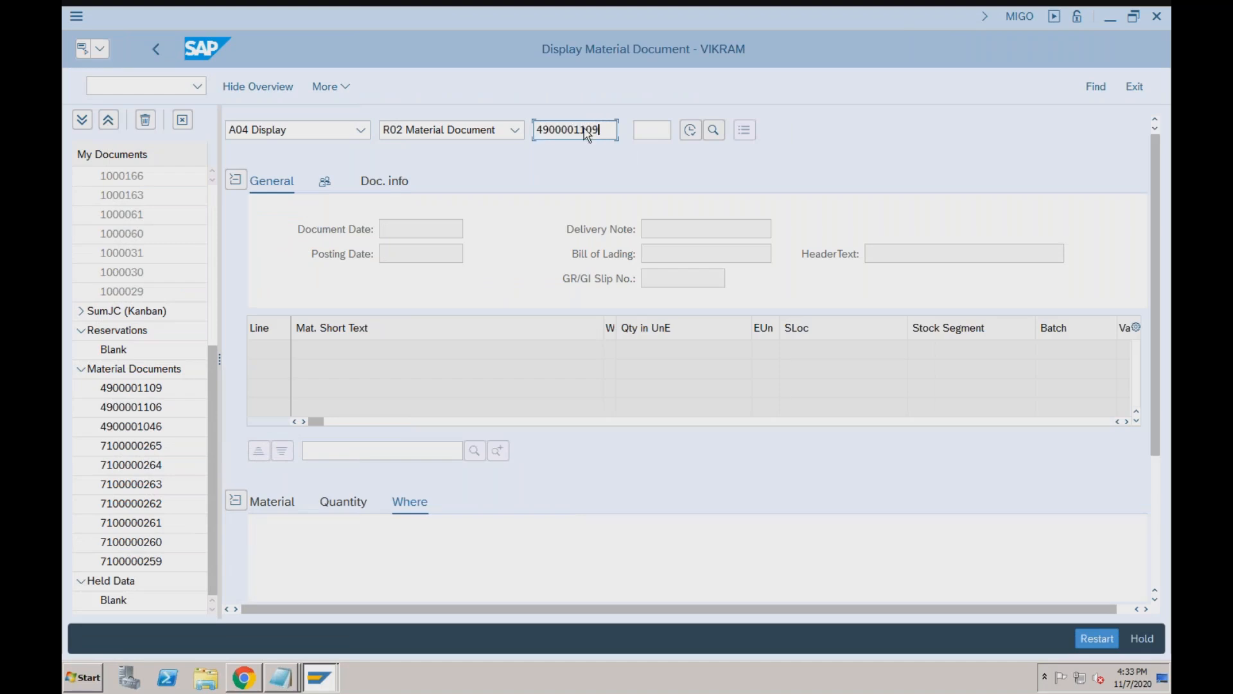
pyautogui.click(691, 130)
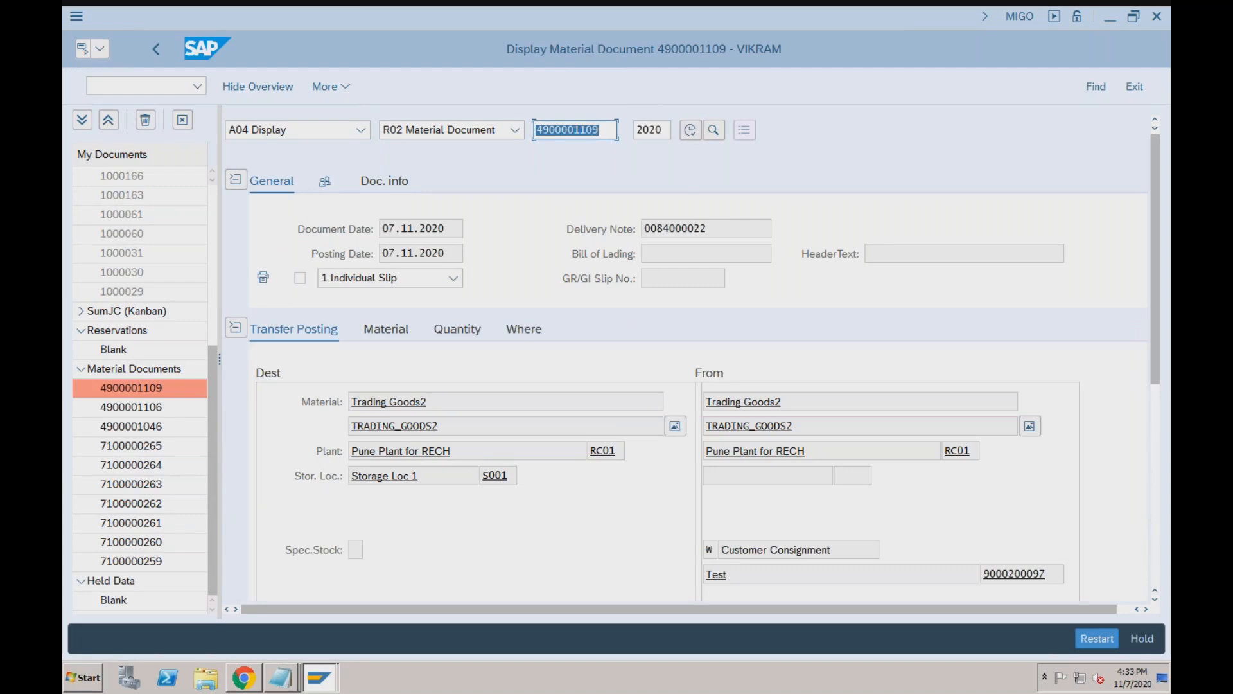
pyautogui.click(453, 333)
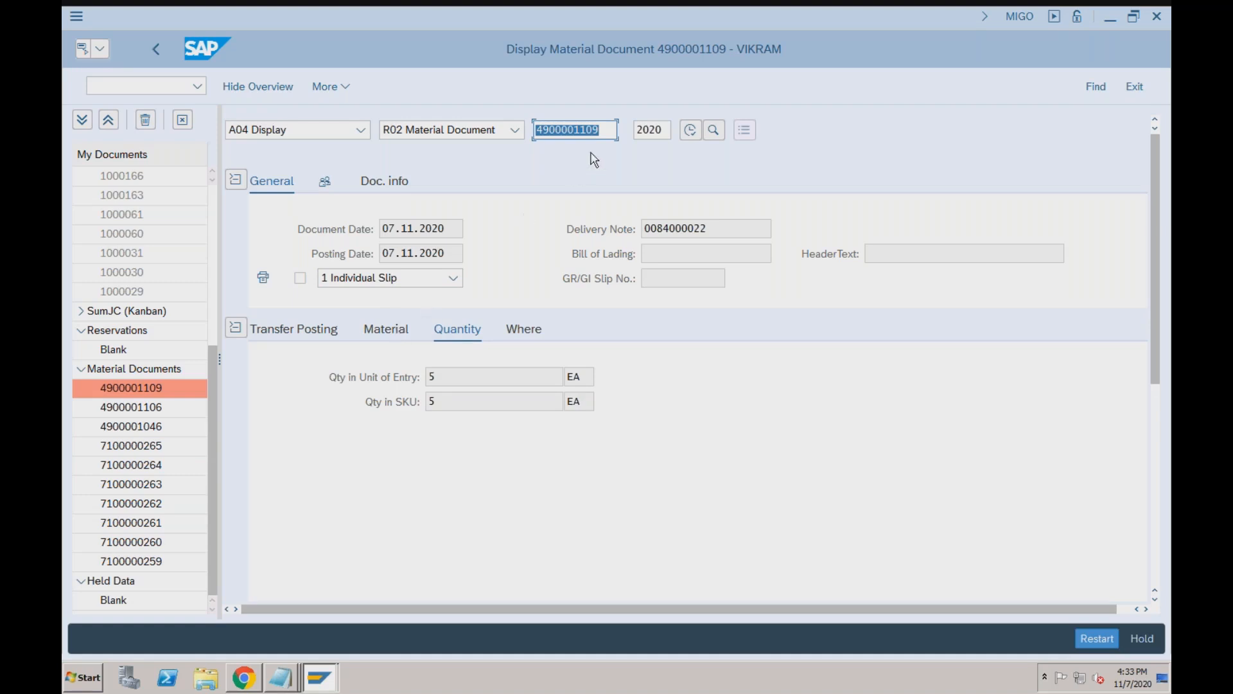
pyautogui.click(609, 130)
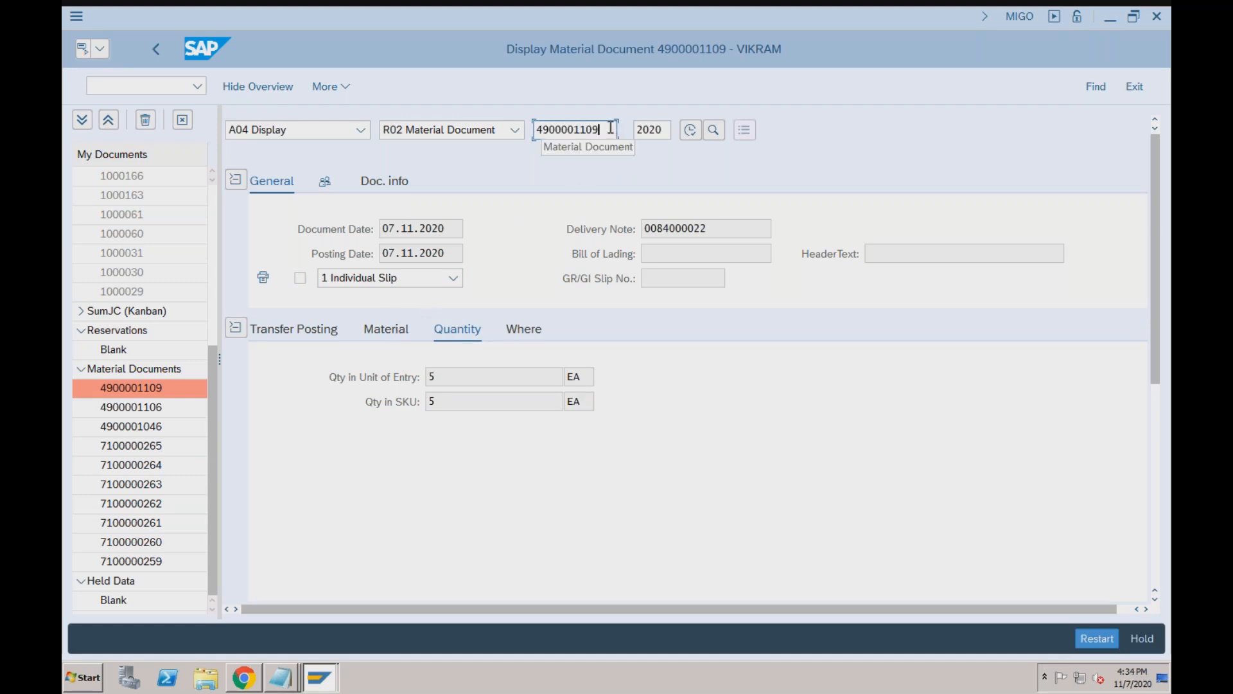
pyautogui.press('BackSpace')
pyautogui.press('BackSpace')
pyautogui.write('1')
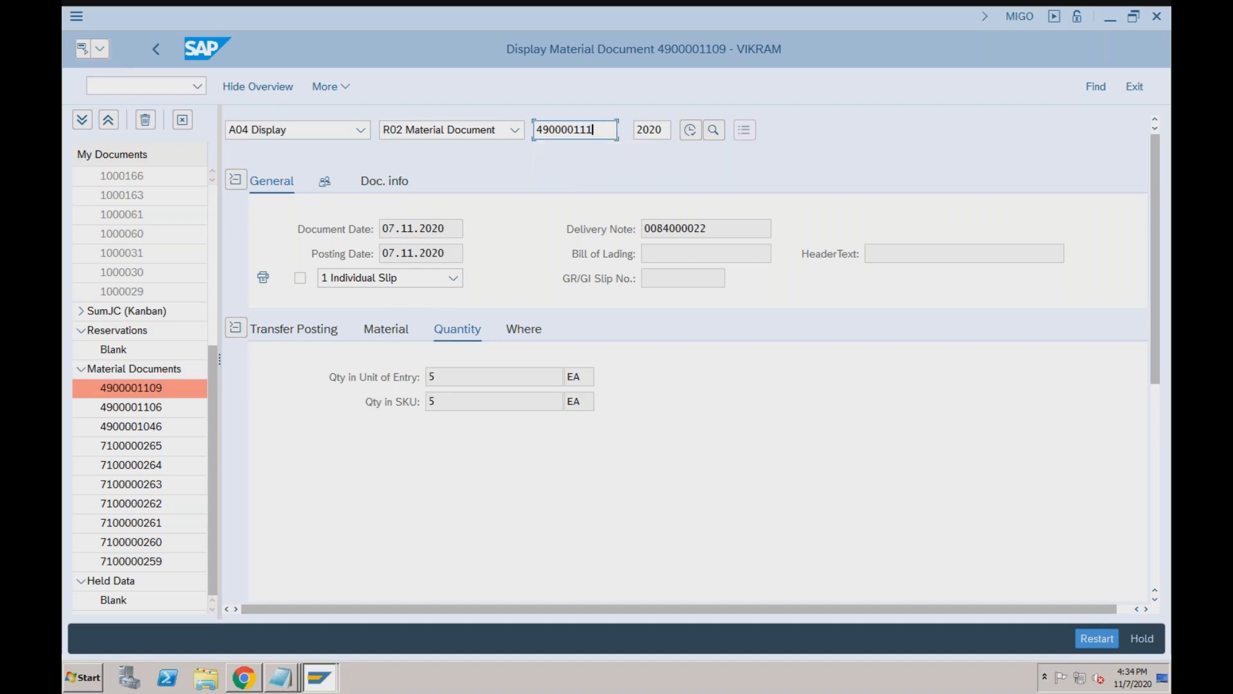
pyautogui.write('0')
pyautogui.press('Return')
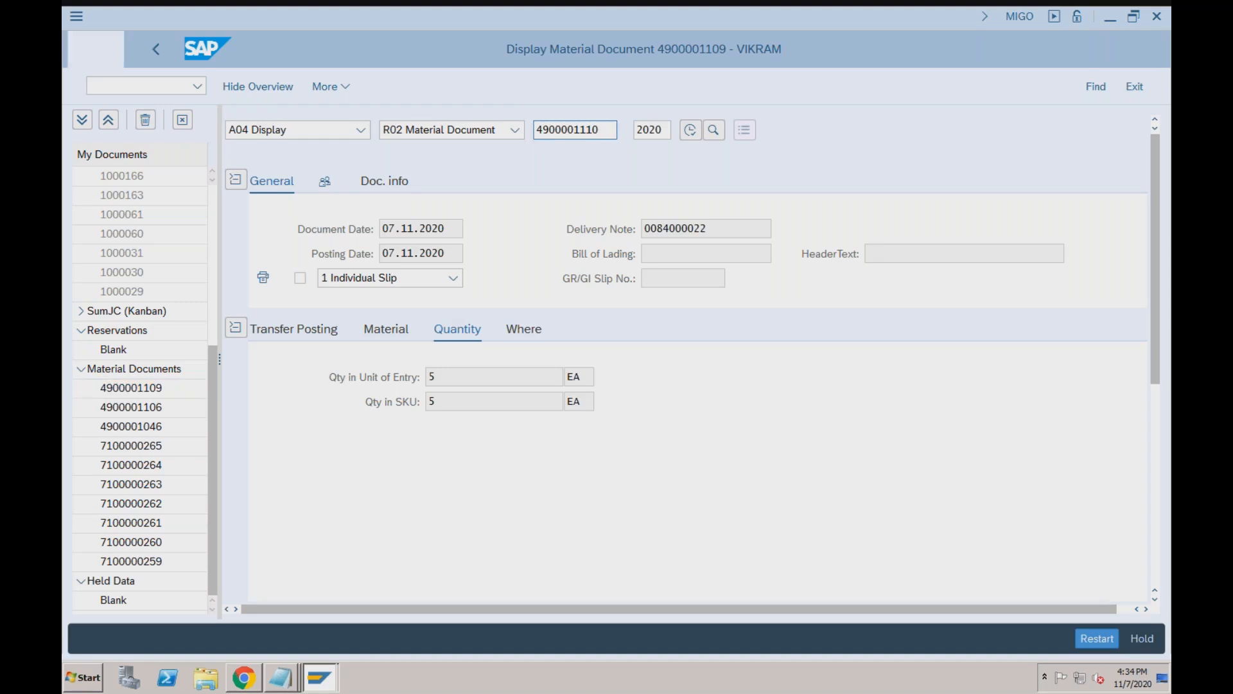
pyautogui.click(601, 130)
pyautogui.press('BackSpace')
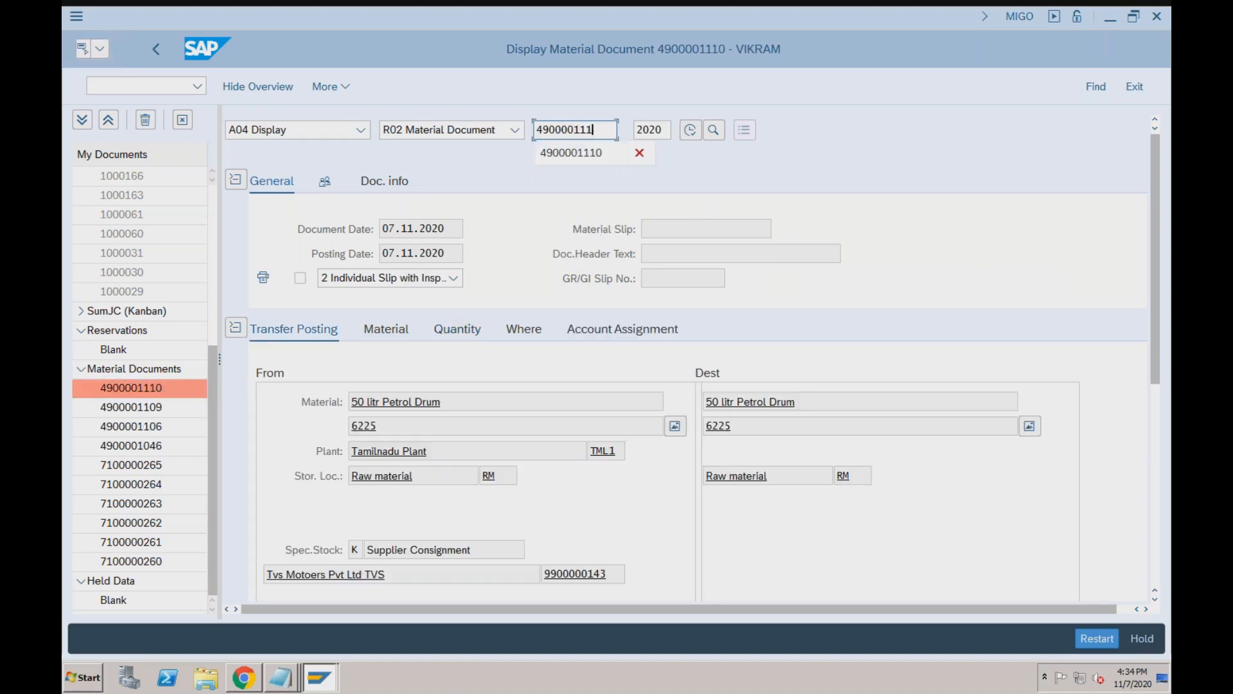
pyautogui.write('1')
pyautogui.press('Return')
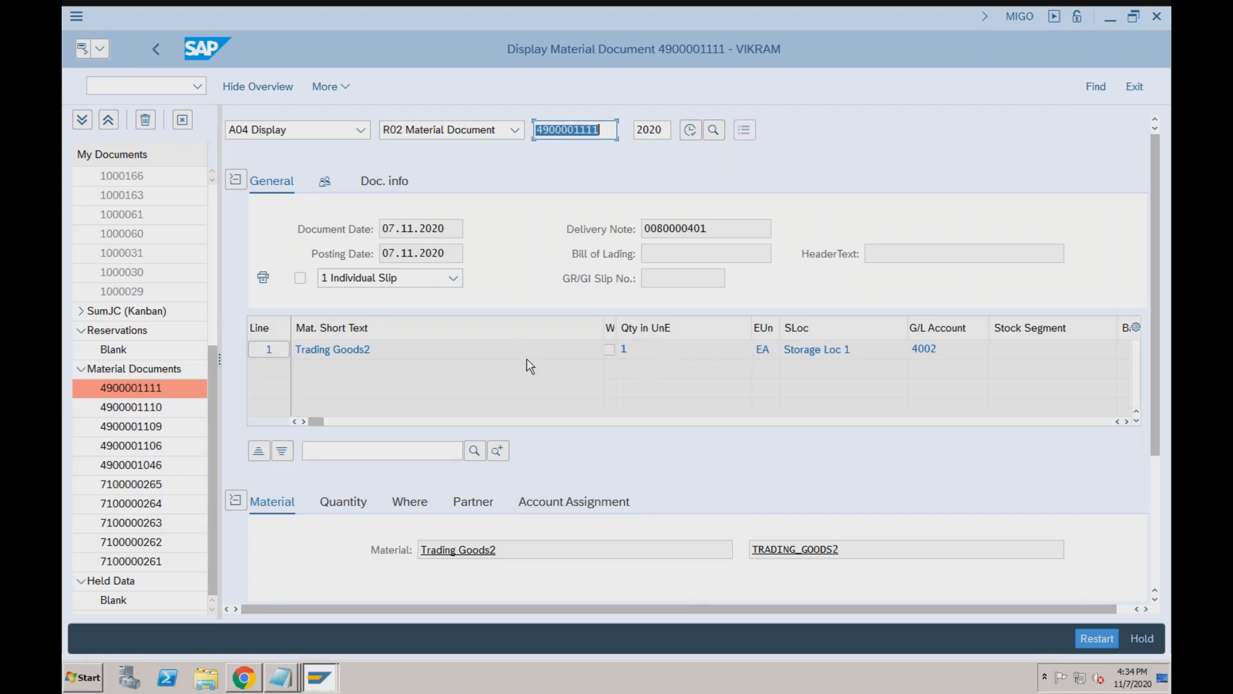
pyautogui.click(415, 506)
pyautogui.moveTo(506, 550); pyautogui.dragTo(609, 551)
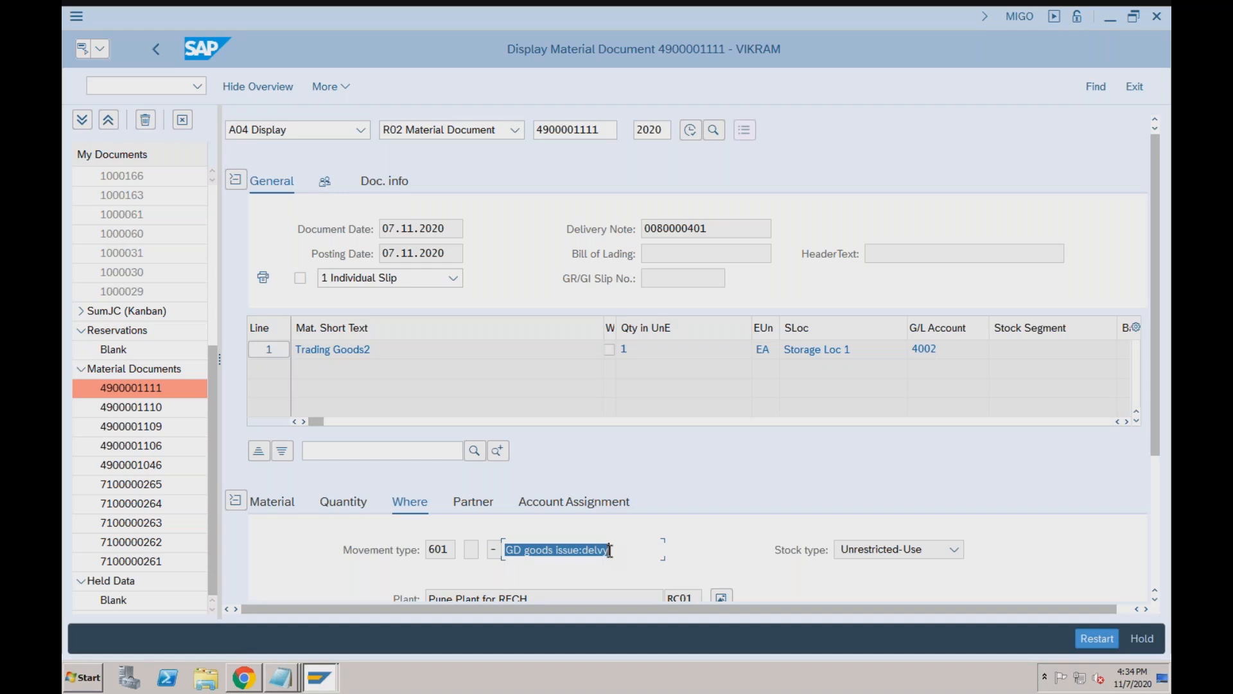
pyautogui.press('super+Tab')
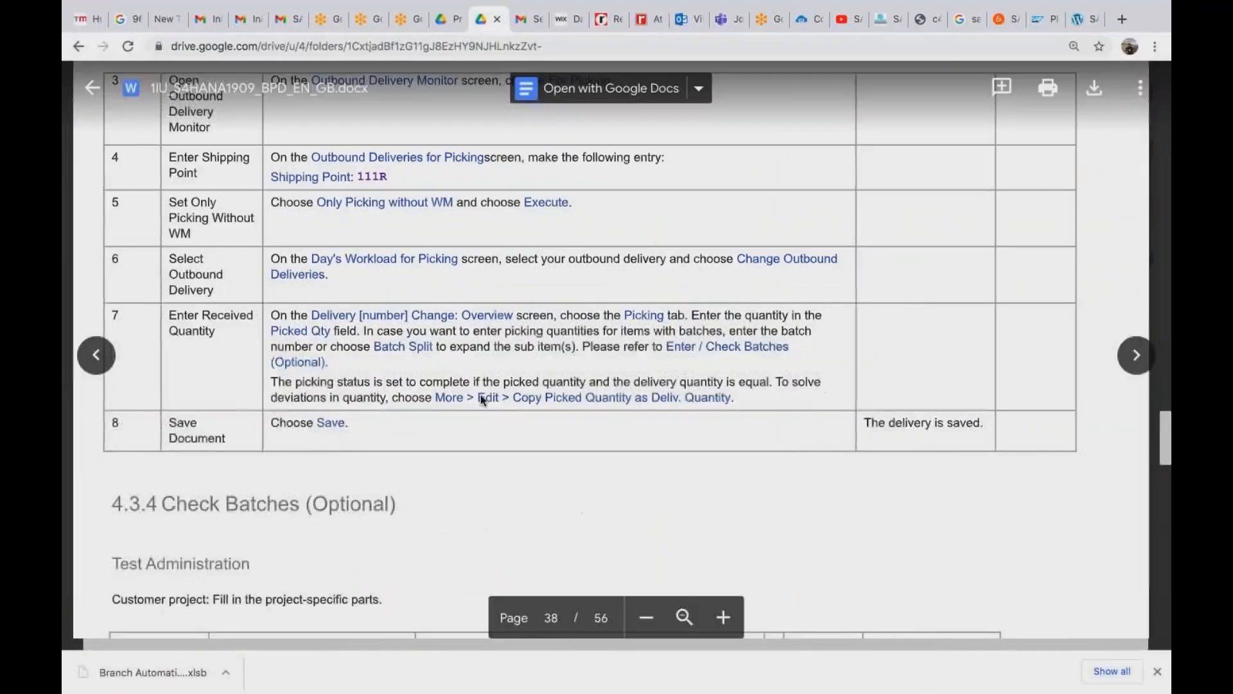
# Scroll the guide PDF to page 42, section 4.4.1 Create Consignment Return Order.
pyautogui.scroll(3, 481, 398)
pyautogui.scroll(3, 481, 398)
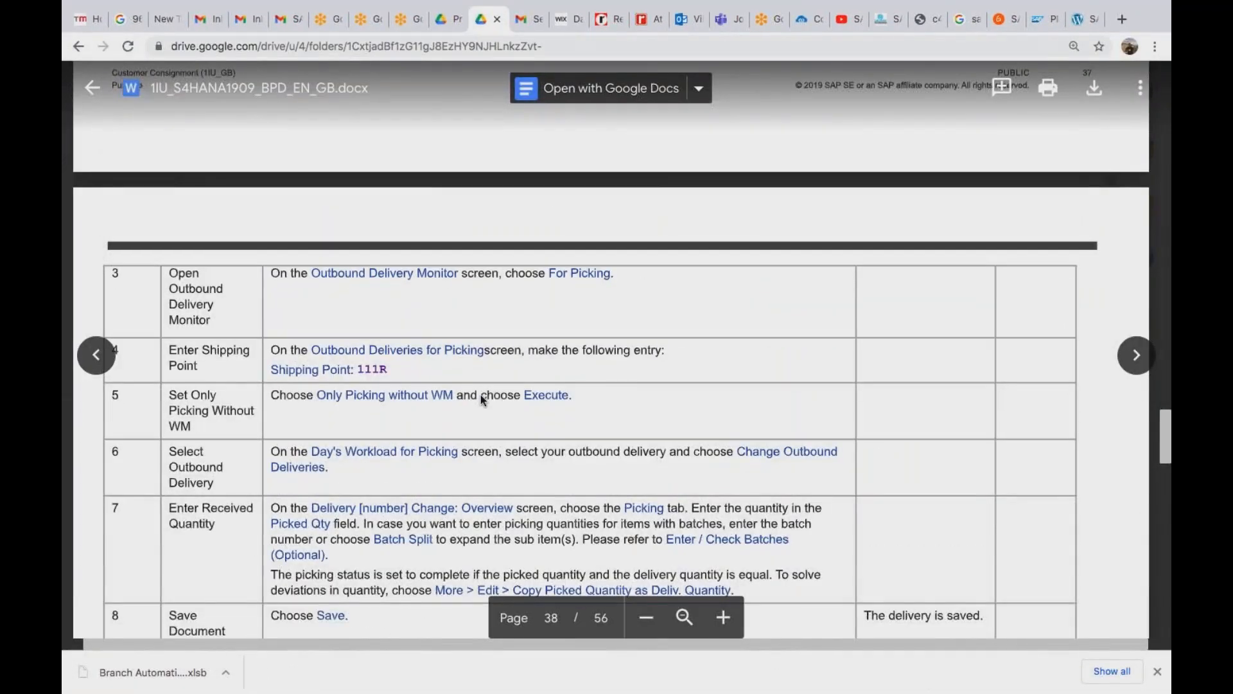
pyautogui.scroll(15, 481, 395)
pyautogui.scroll(4, 481, 394)
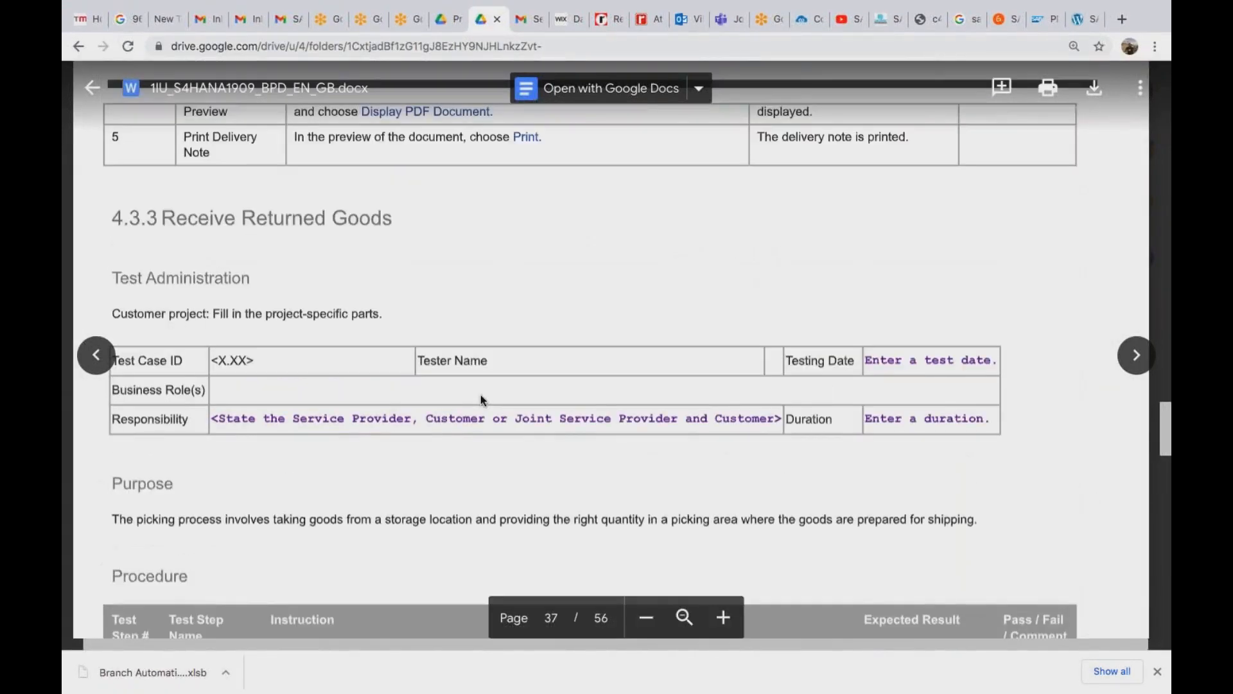
pyautogui.scroll(4, 481, 395)
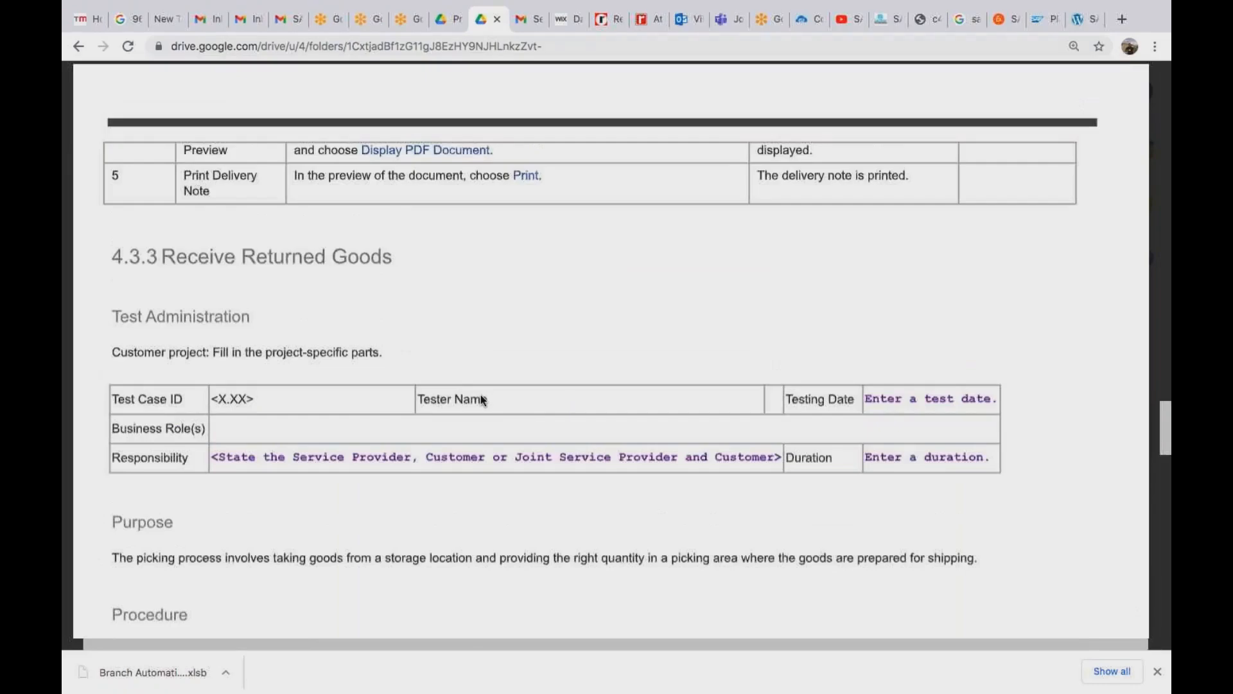
pyautogui.scroll(15, 481, 395)
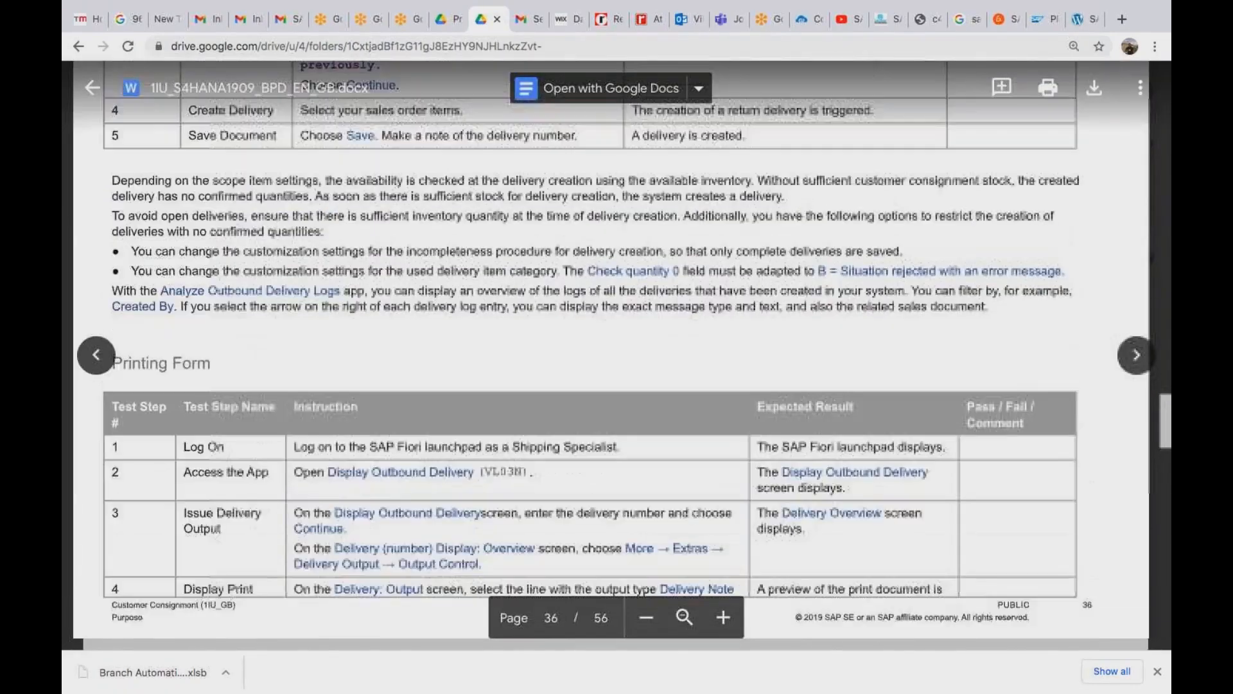
pyautogui.scroll(20, 616, 353)
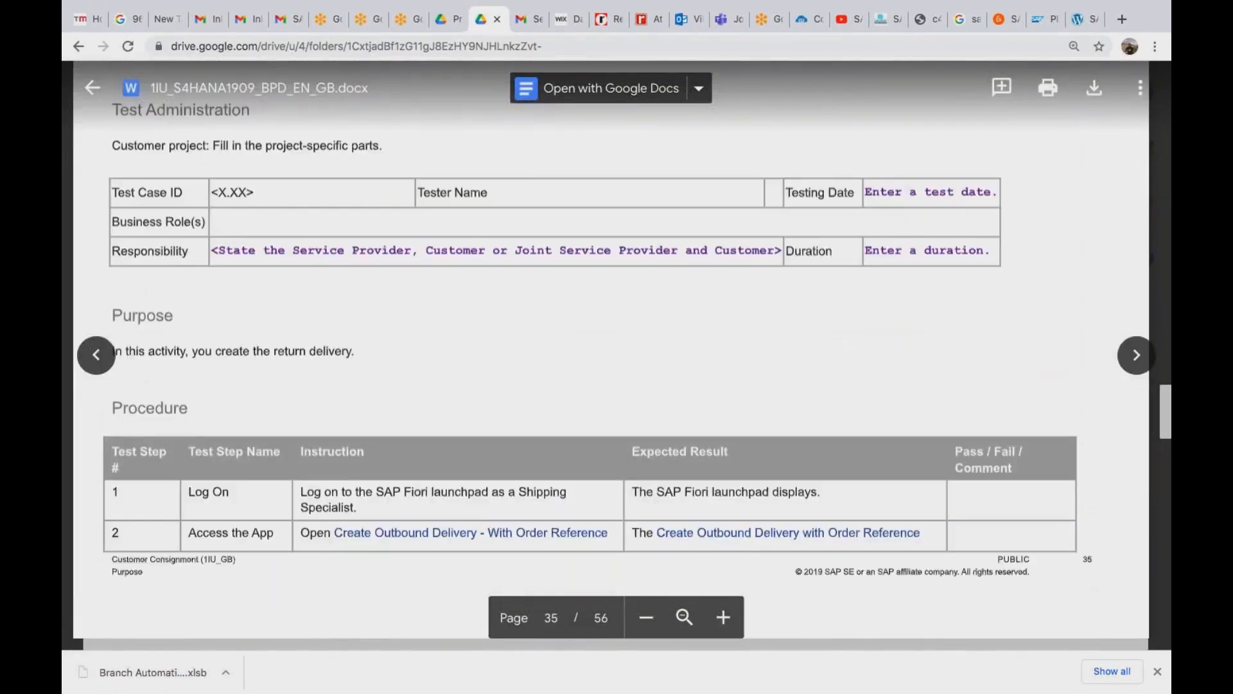
pyautogui.scroll(10, 617, 354)
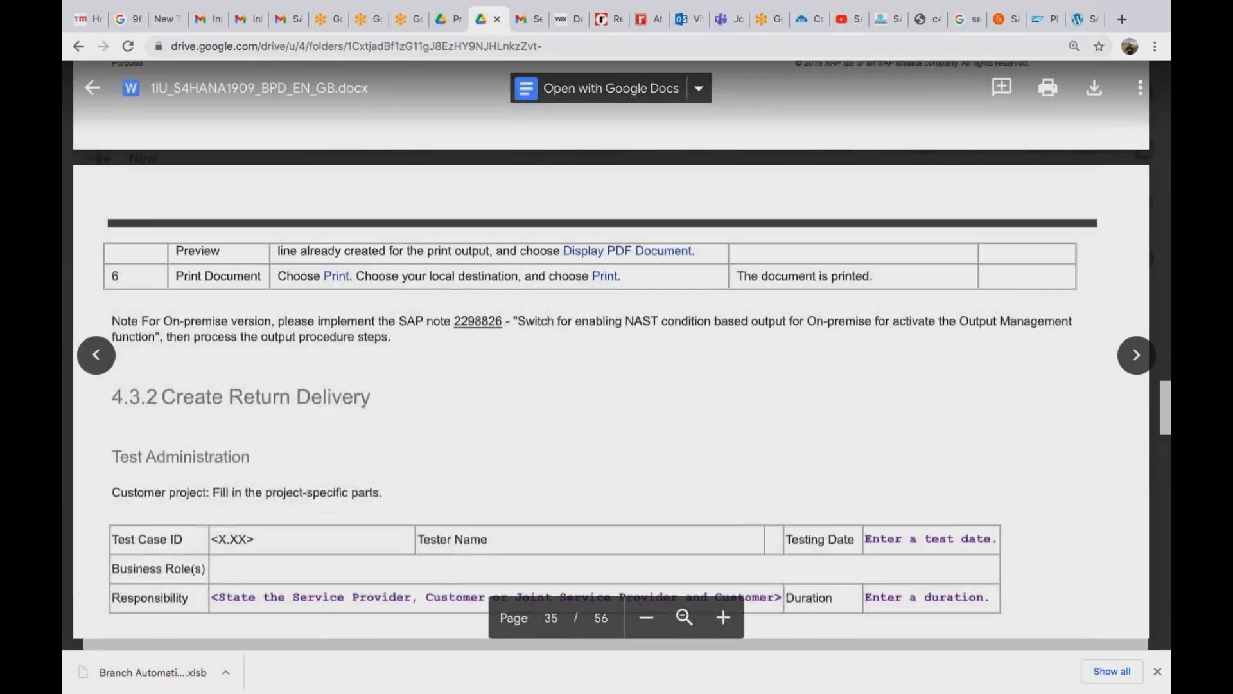
pyautogui.scroll(20, 616, 354)
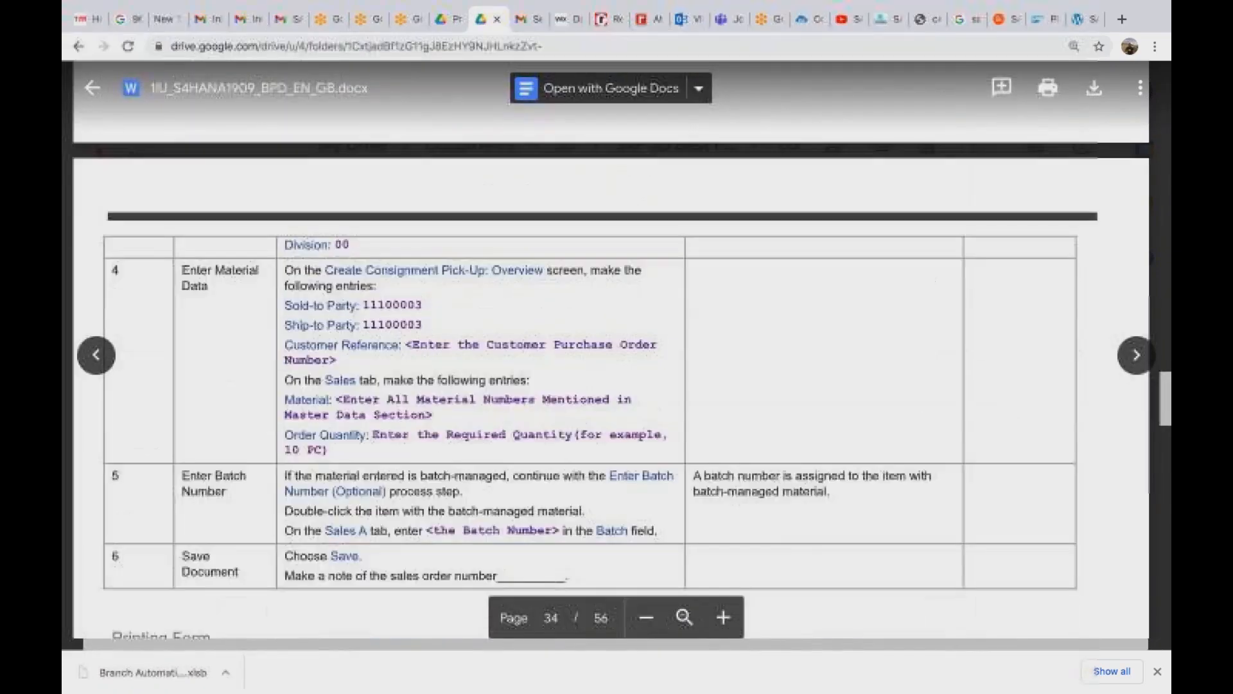
pyautogui.scroll(20, 617, 354)
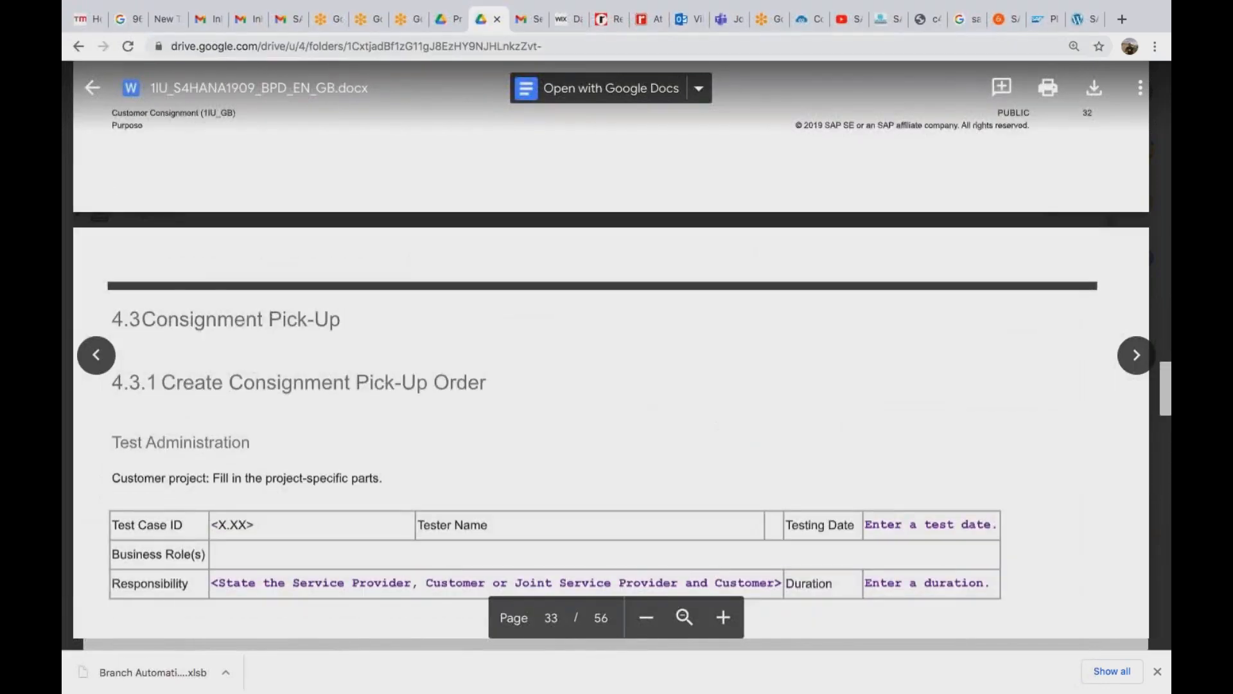
pyautogui.scroll(-10, 617, 354)
pyautogui.scroll(-10, 617, 354)
pyautogui.scroll(-10, 617, 353)
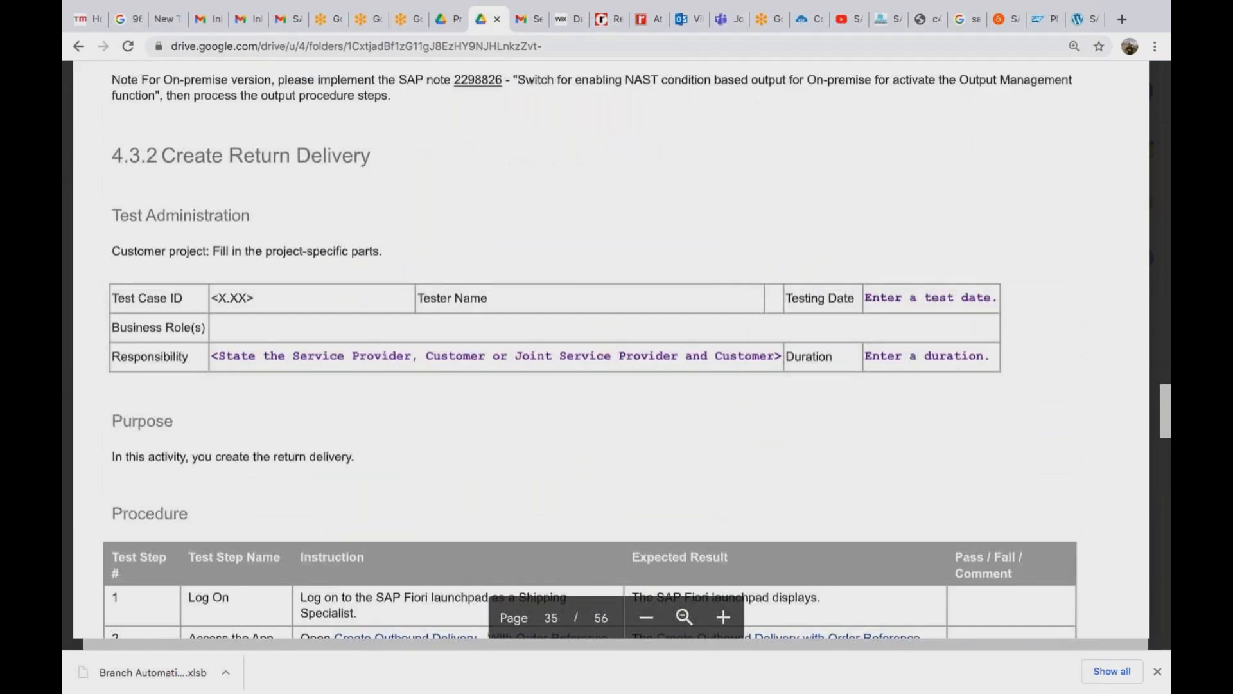
pyautogui.scroll(-5, 616, 354)
pyautogui.scroll(-5, 617, 354)
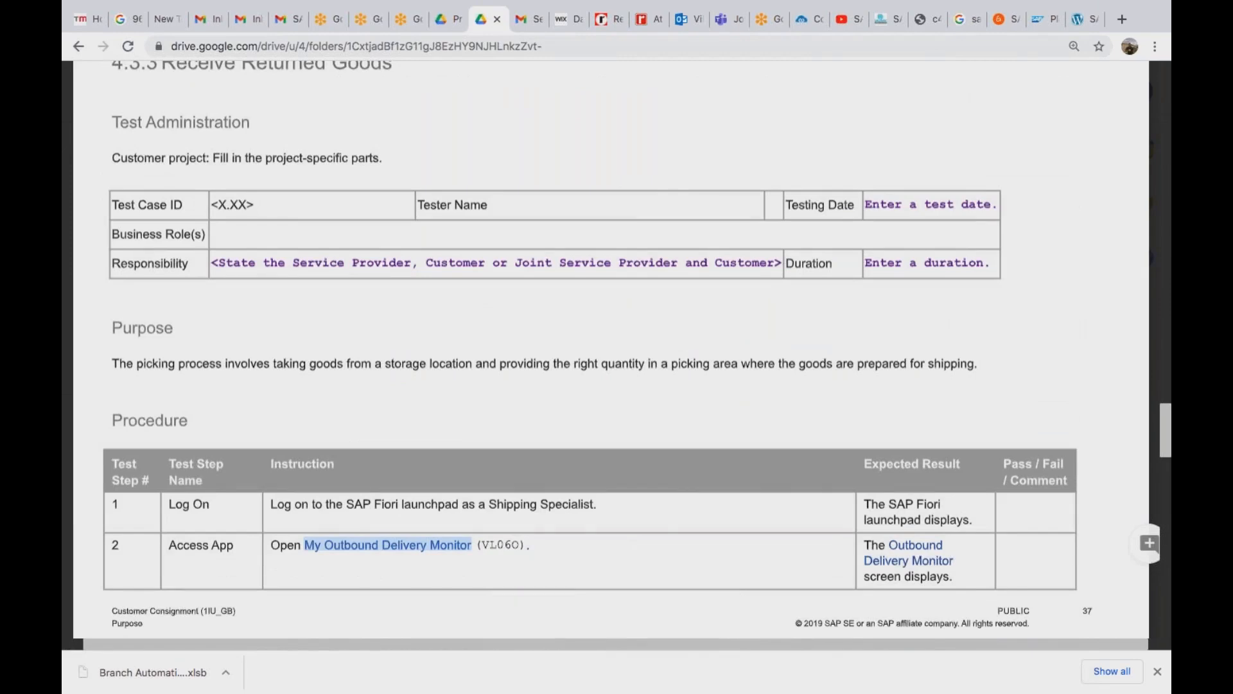
pyautogui.scroll(-10, 617, 354)
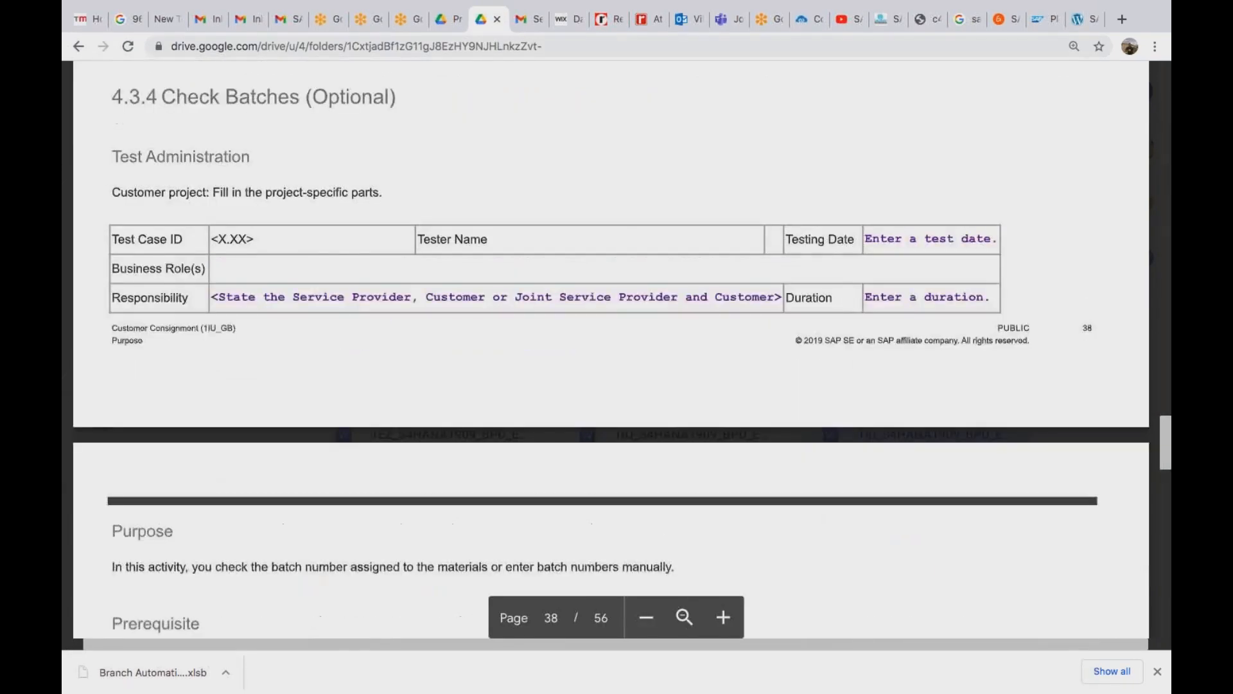
pyautogui.scroll(-10, 617, 354)
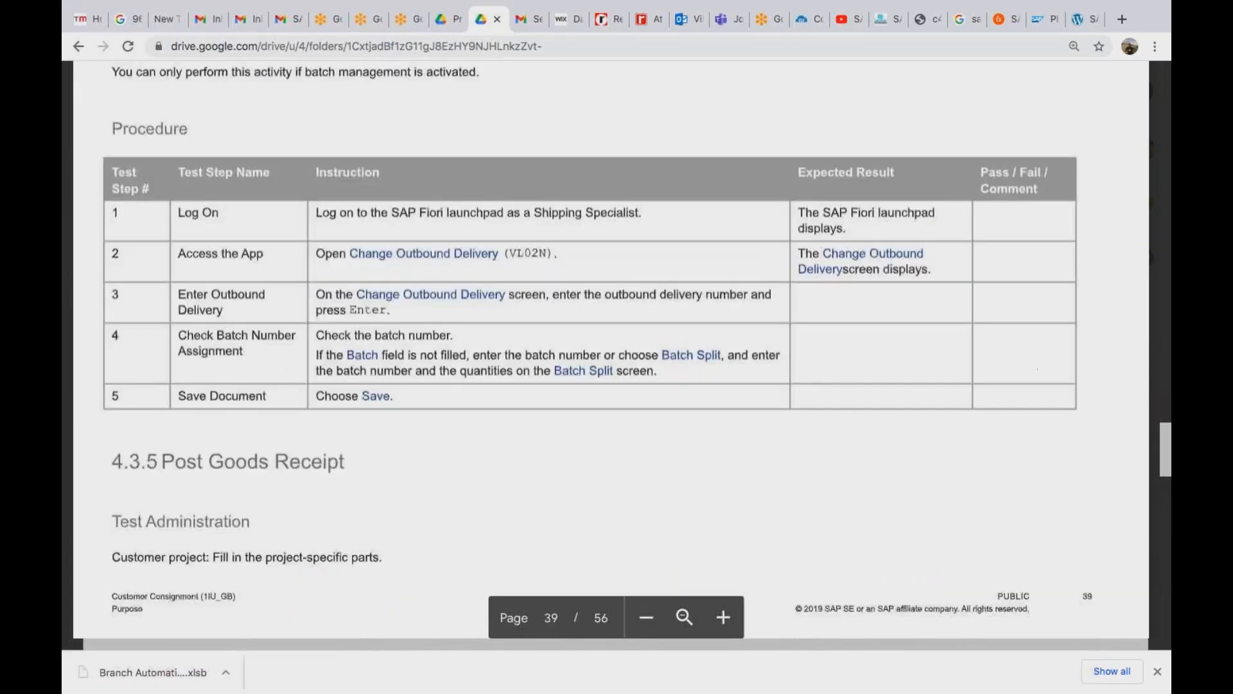
pyautogui.scroll(-10, 617, 353)
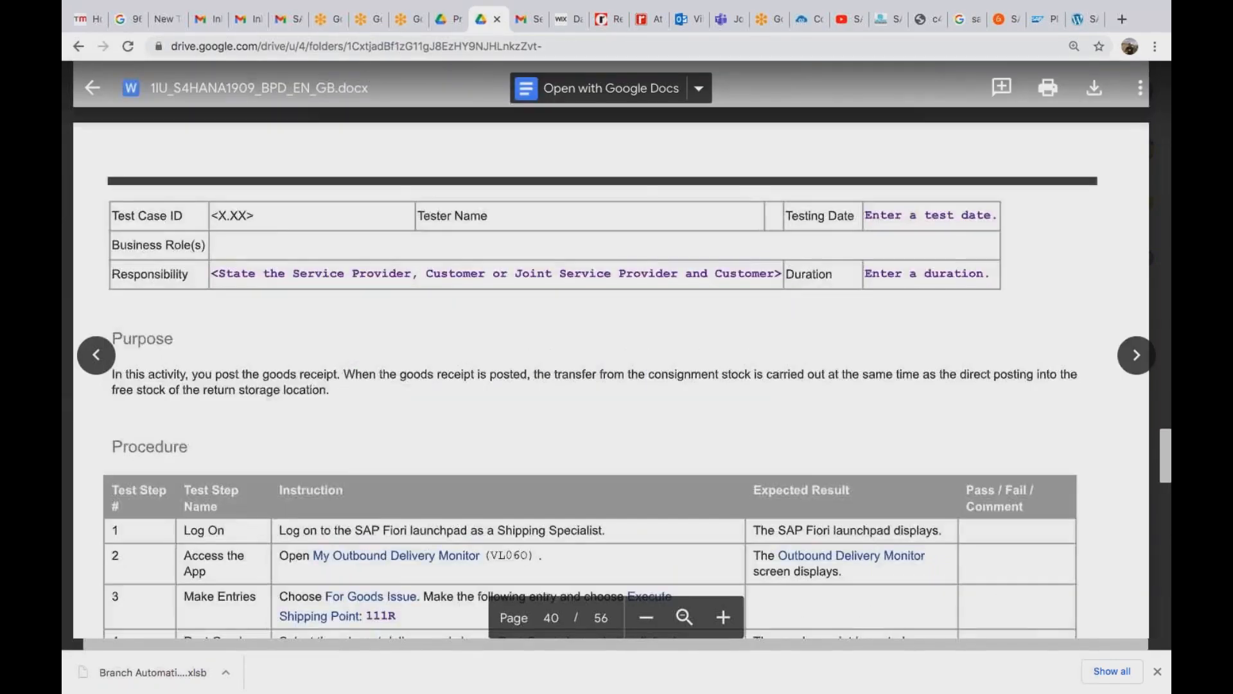
pyautogui.scroll(-10, 617, 353)
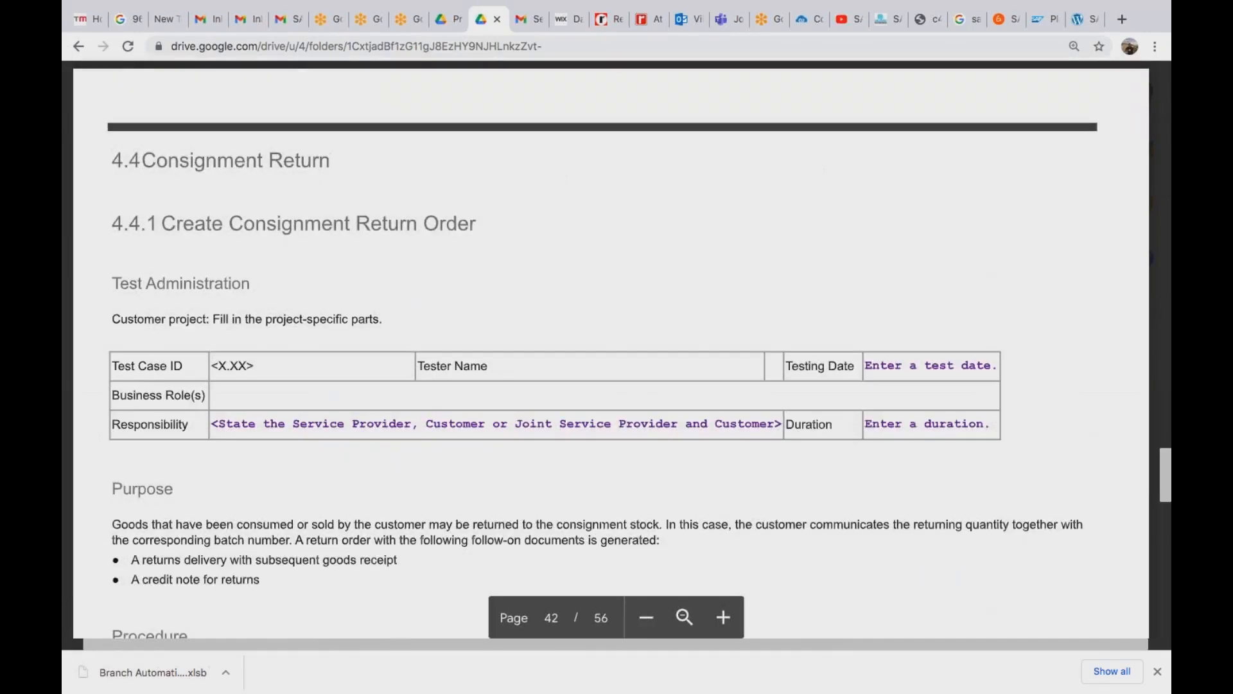
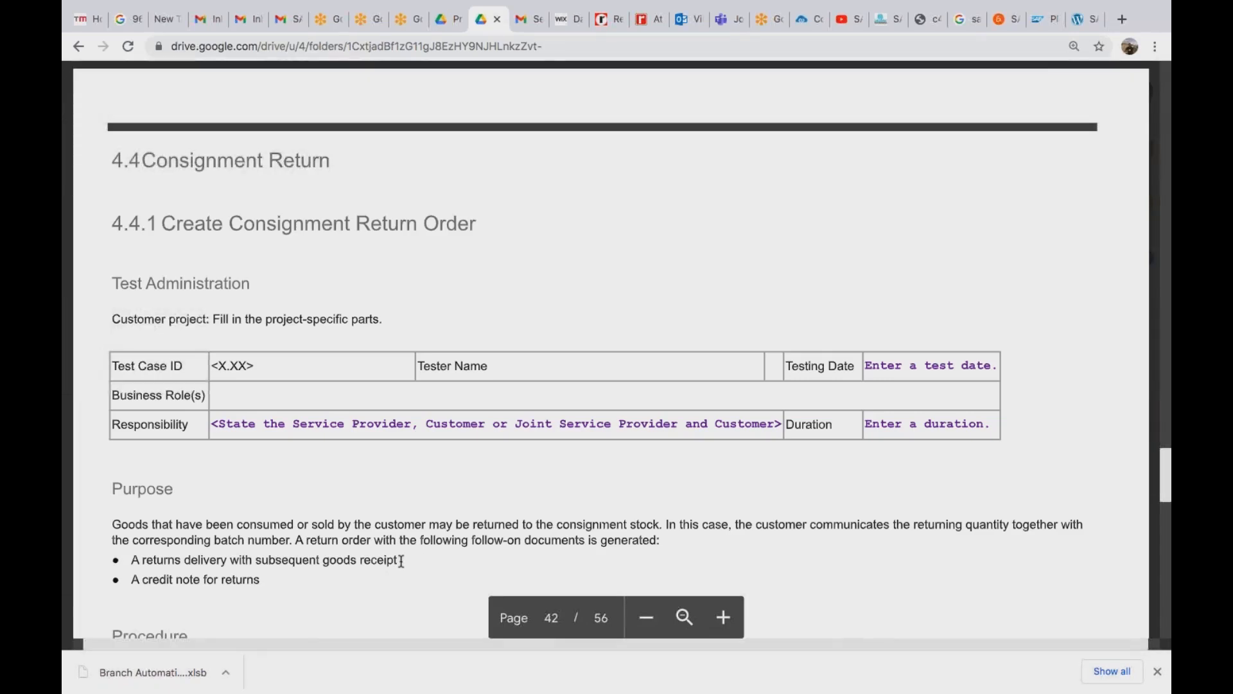
# Scroll to the Create Consignment Return Order test steps, then switch to the SAP session.
pyautogui.scroll(-15, 401, 560)
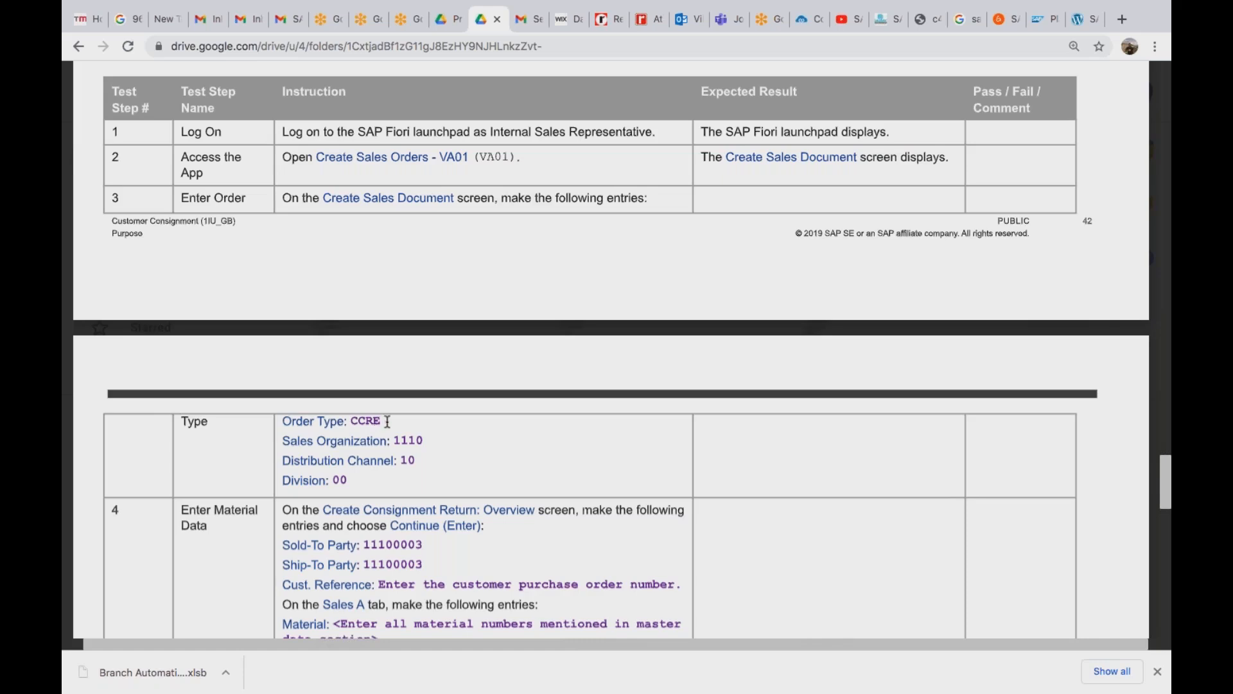
pyautogui.press('super+Tab')
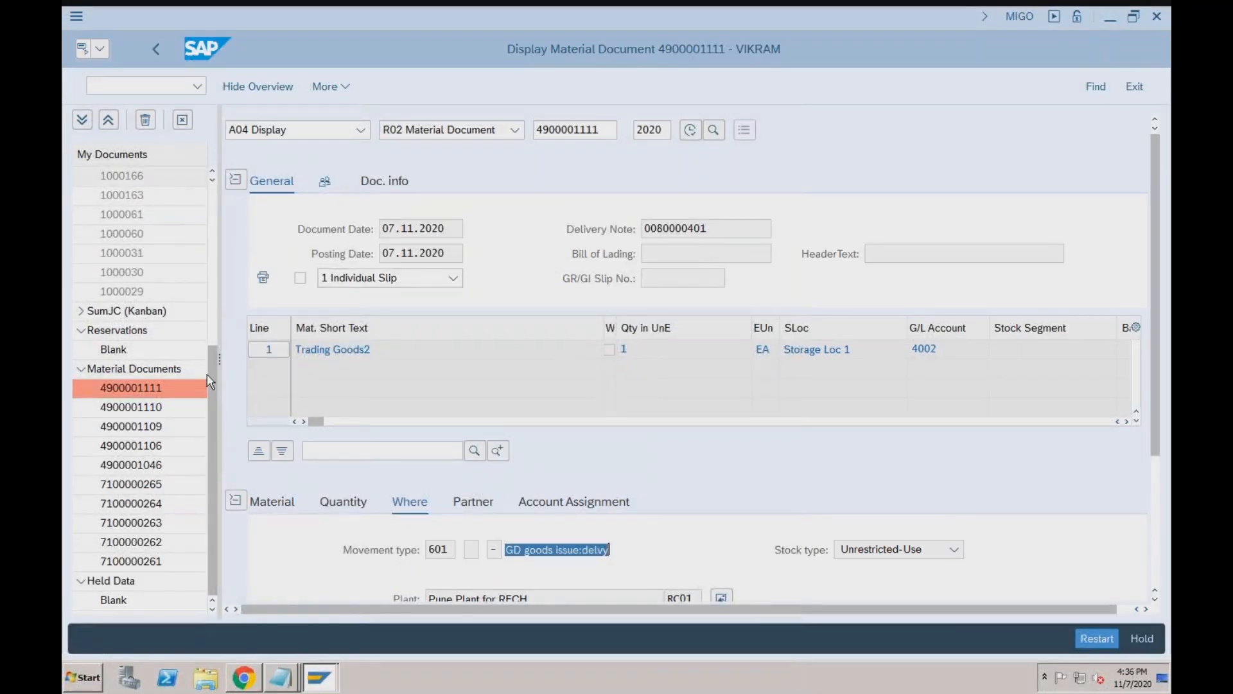
# Start VA01 with order type CONR for a new consignment return.
pyautogui.click(145, 86)
pyautogui.write('/')
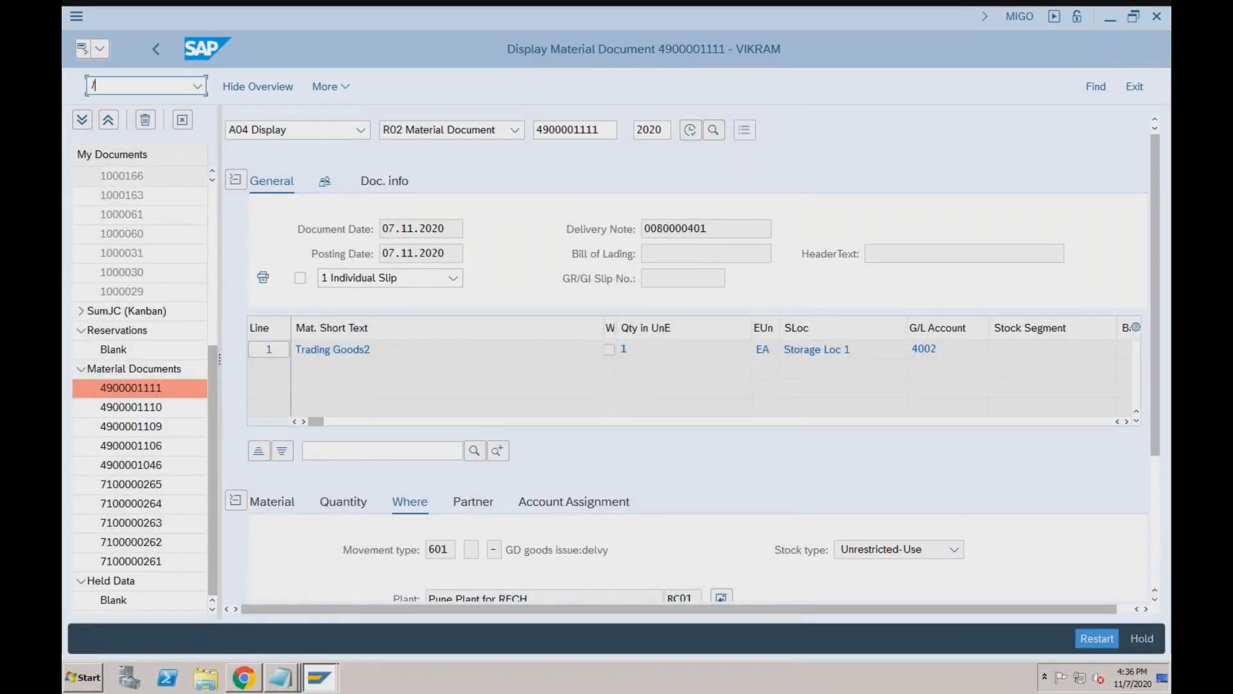
pyautogui.write('nva01')
pyautogui.press('Return')
pyautogui.write('conr')
pyautogui.press('Return')
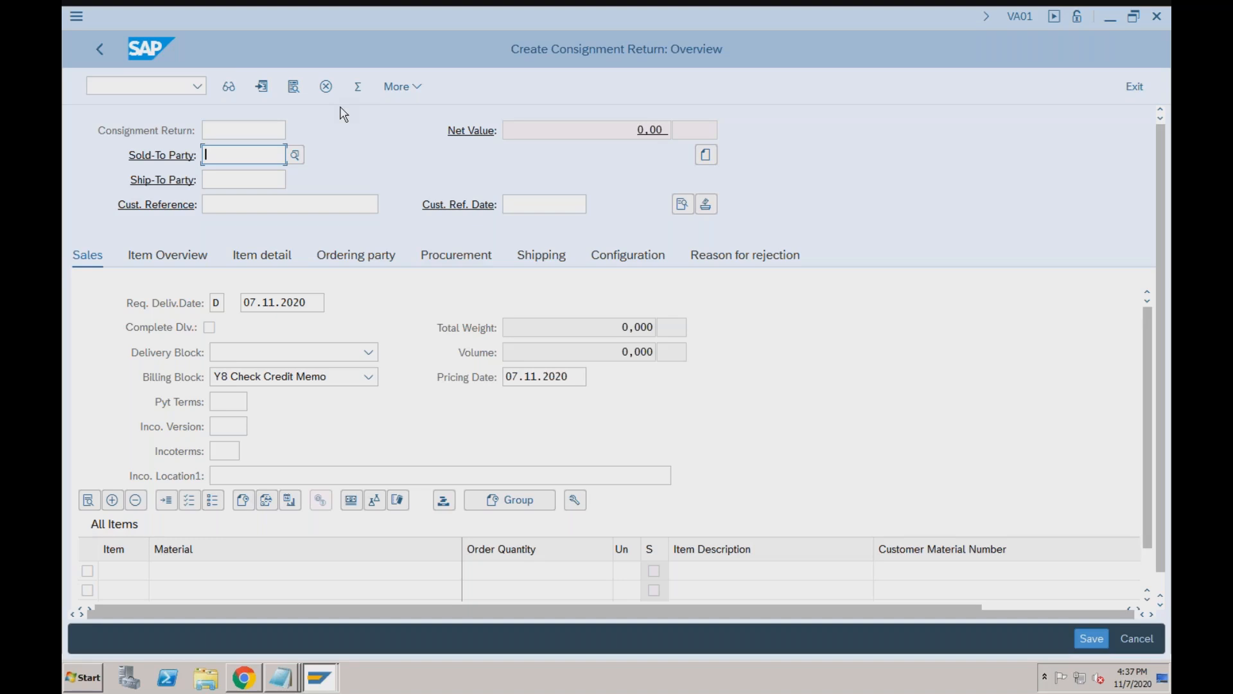
pyautogui.write('9000200097')
pyautogui.press('Tab')
pyautogui.press('Tab')
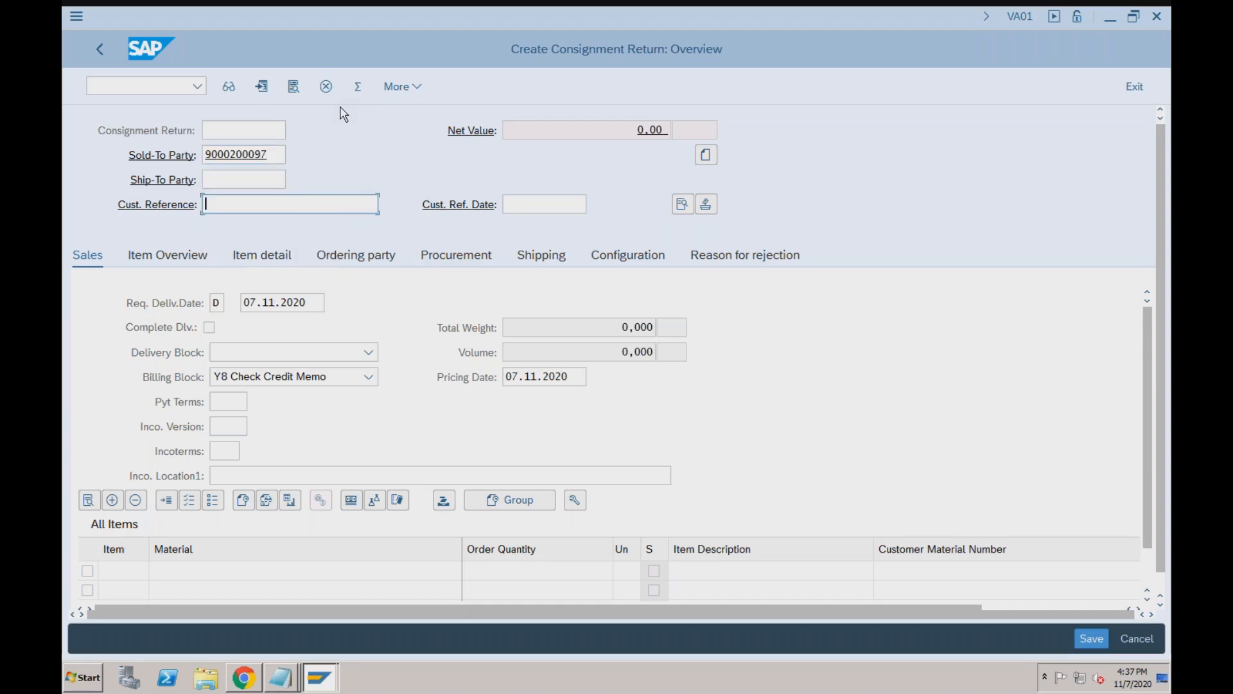
pyautogui.write('Test')
pyautogui.press('Tab')
pyautogui.write('1')
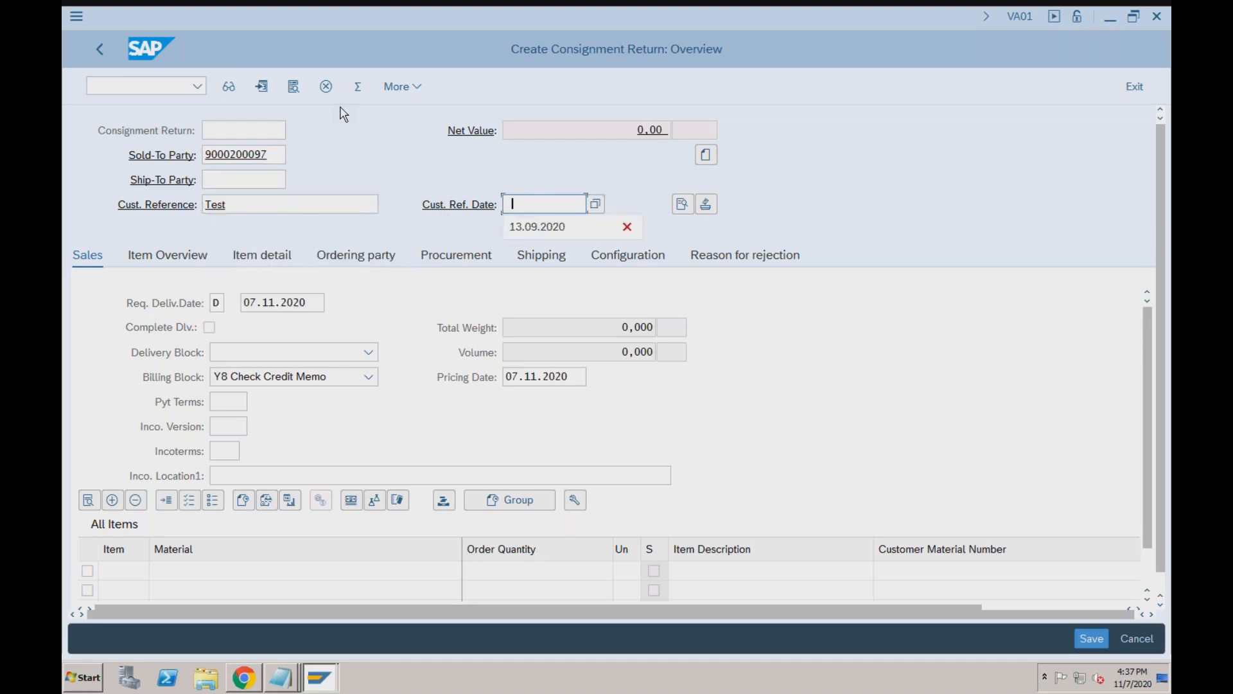
pyautogui.press('Down')
pyautogui.press('Return')
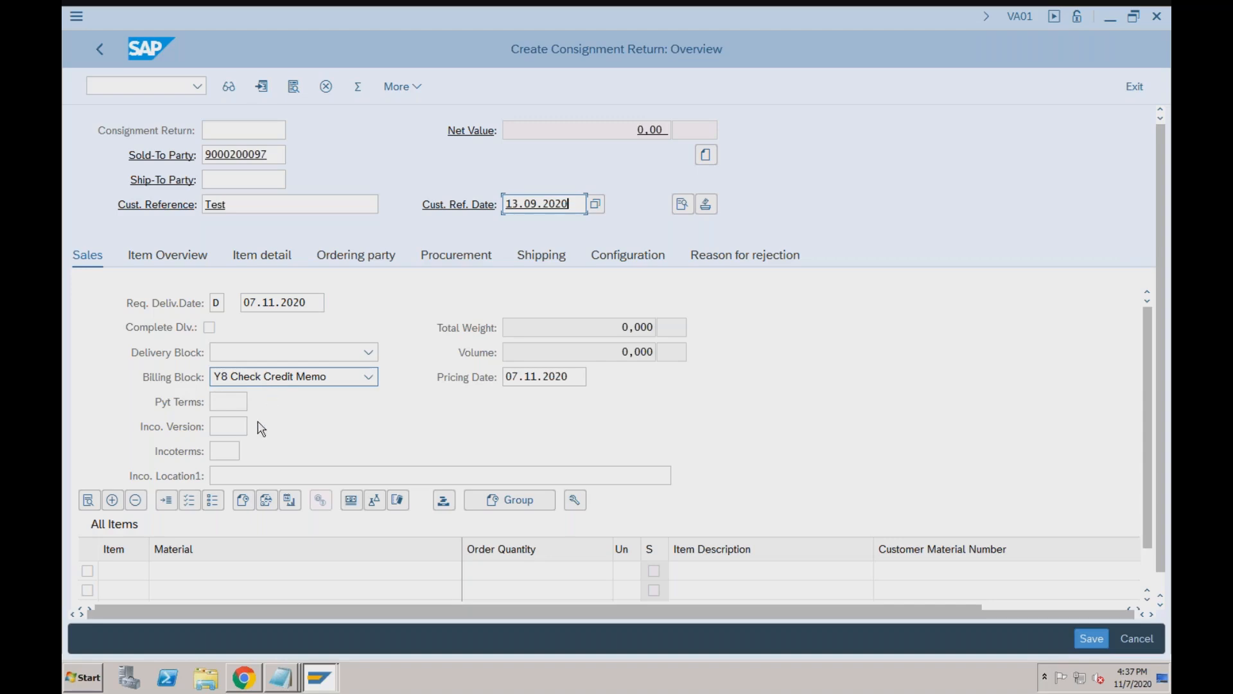
# Set payment terms 0001 and Incoterms CFR with location 'test'.
pyautogui.click(222, 401)
pyautogui.write('0001')
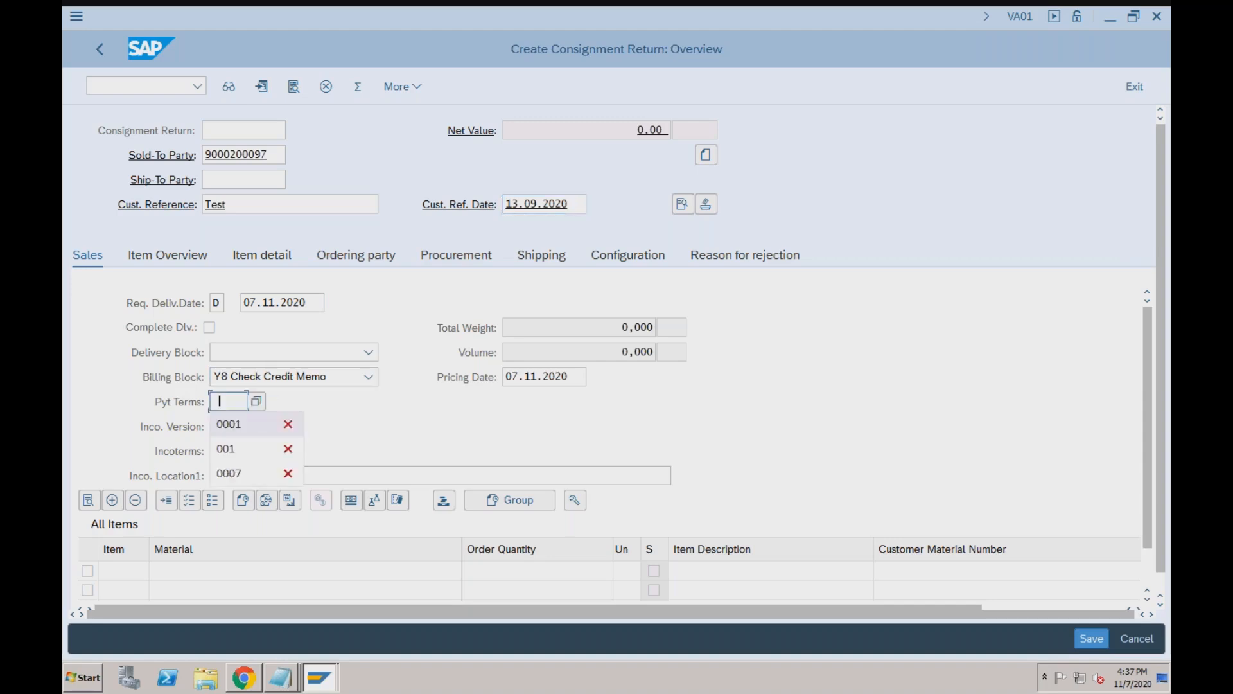
pyautogui.press('Tab')
pyautogui.press('Tab')
pyautogui.write('CFR')
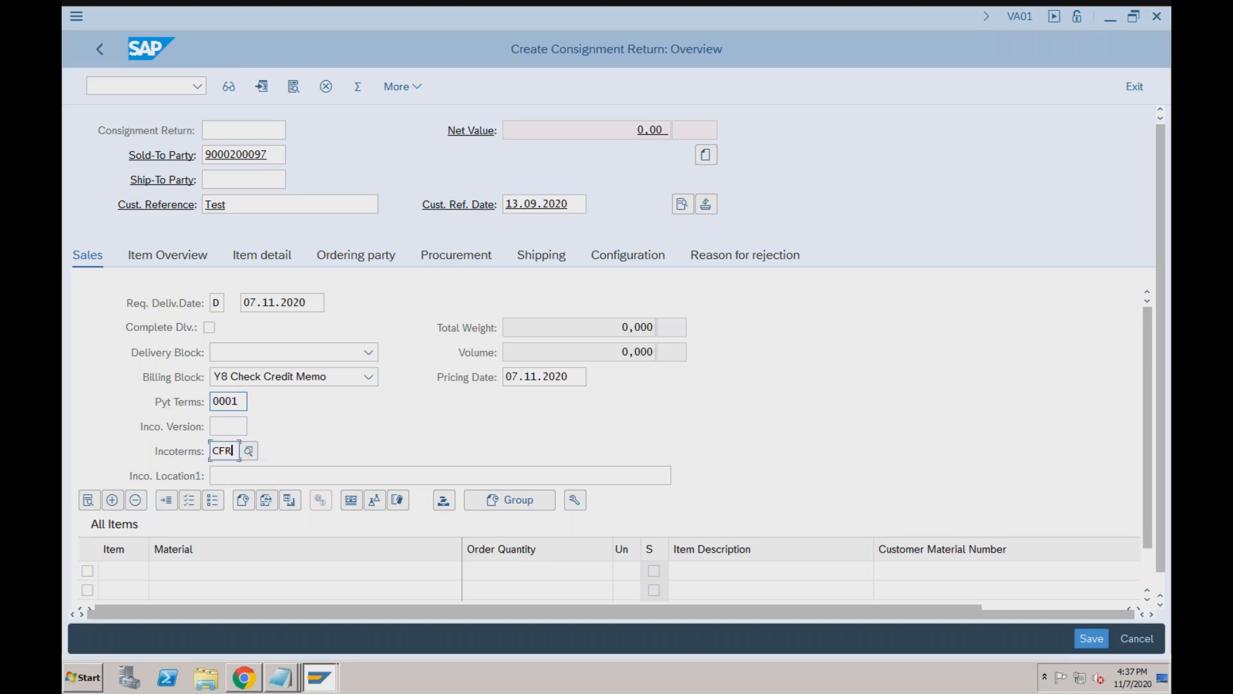
pyautogui.press('Tab')
pyautogui.write('test')
pyautogui.press('Tab')
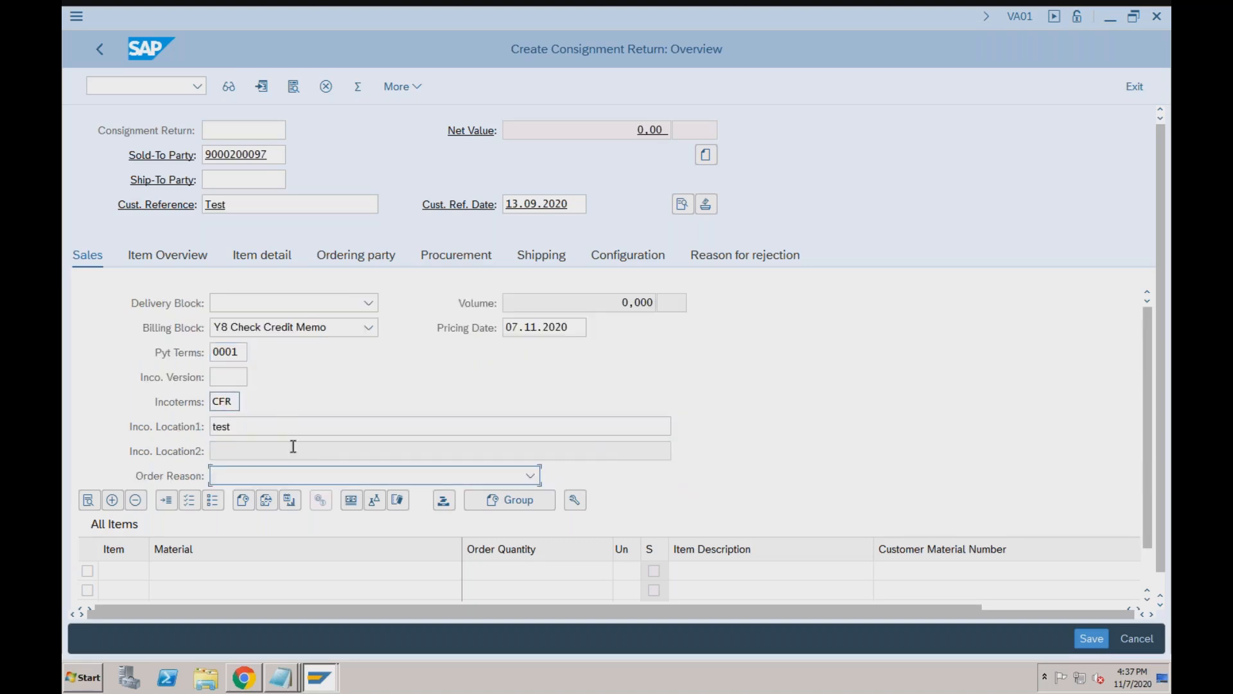
# Add item TRADING_GOODS2, quantity 1, at plant RC01 in the RECH Fertilizers sales area.
pyautogui.click(204, 575)
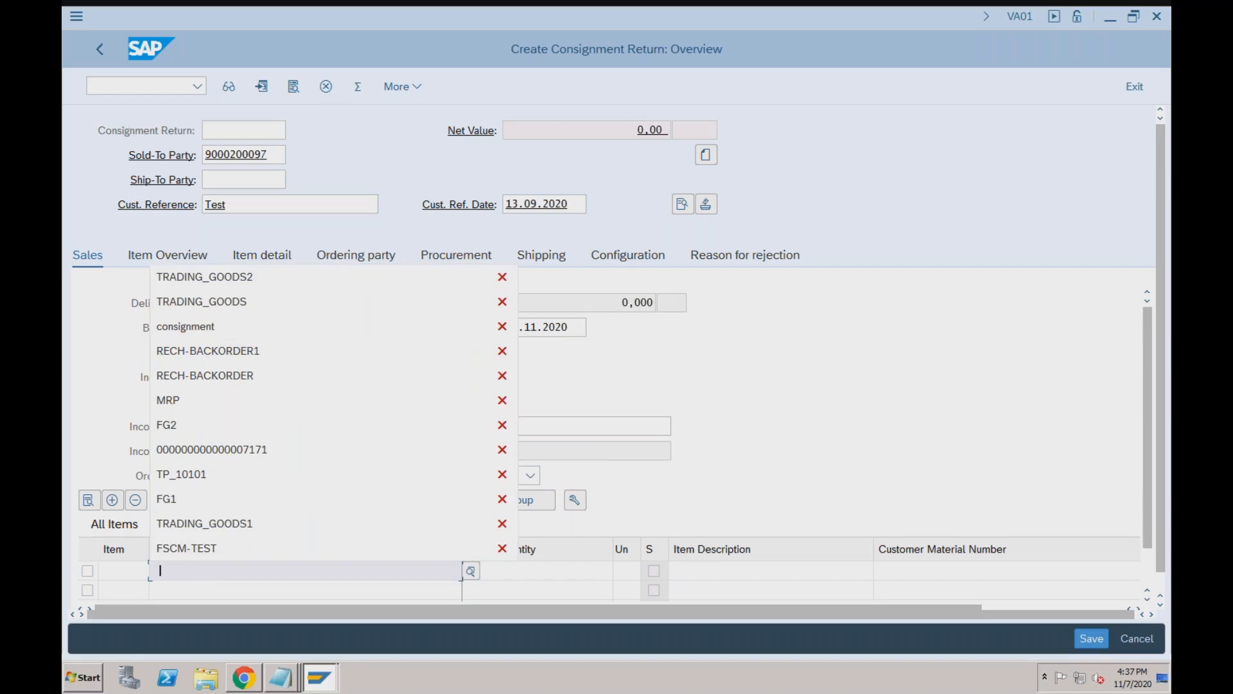
pyautogui.press('Tab')
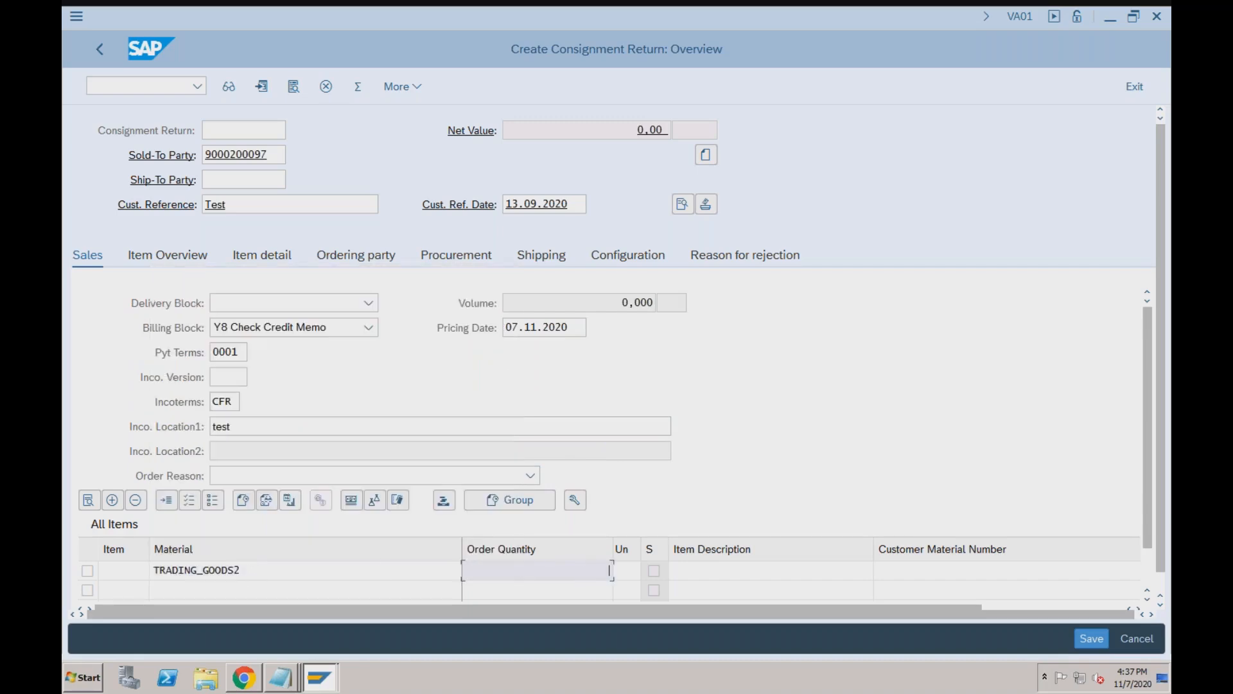
pyautogui.write('1')
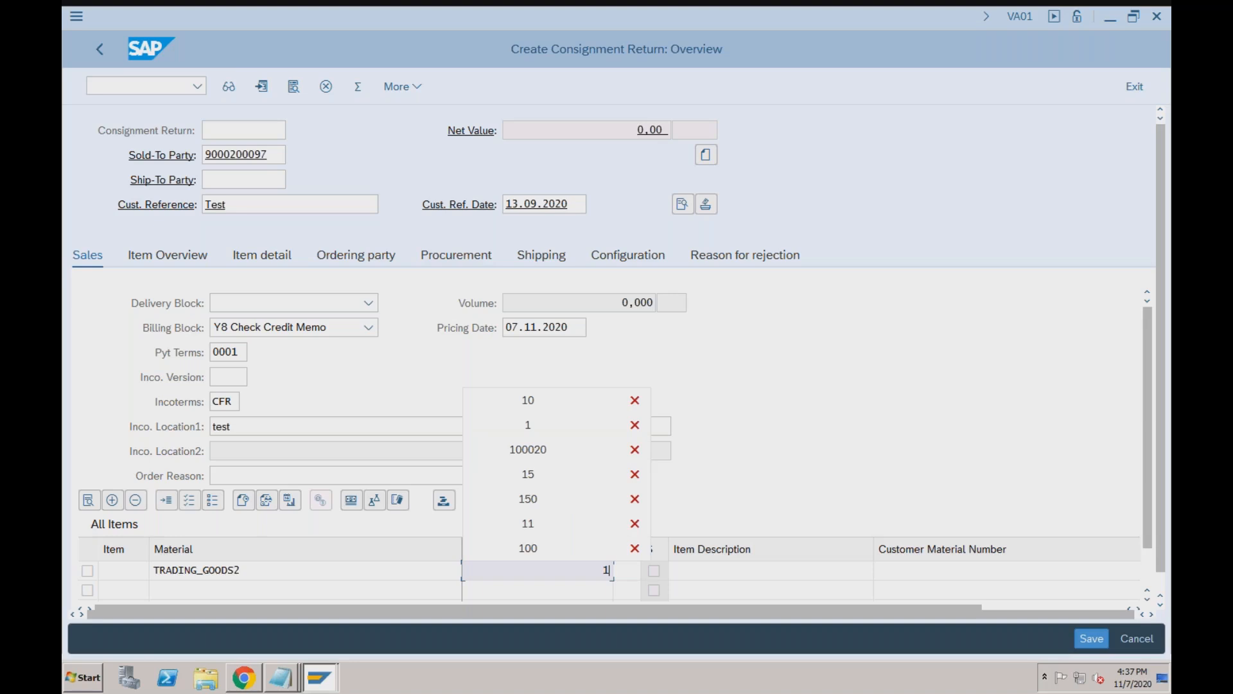
pyautogui.press('Tab')
pyautogui.press('Tab')
pyautogui.press('Tab')
pyautogui.press('Tab')
pyautogui.press('Tab')
pyautogui.press('Tab')
pyautogui.press('Tab')
pyautogui.press('Tab')
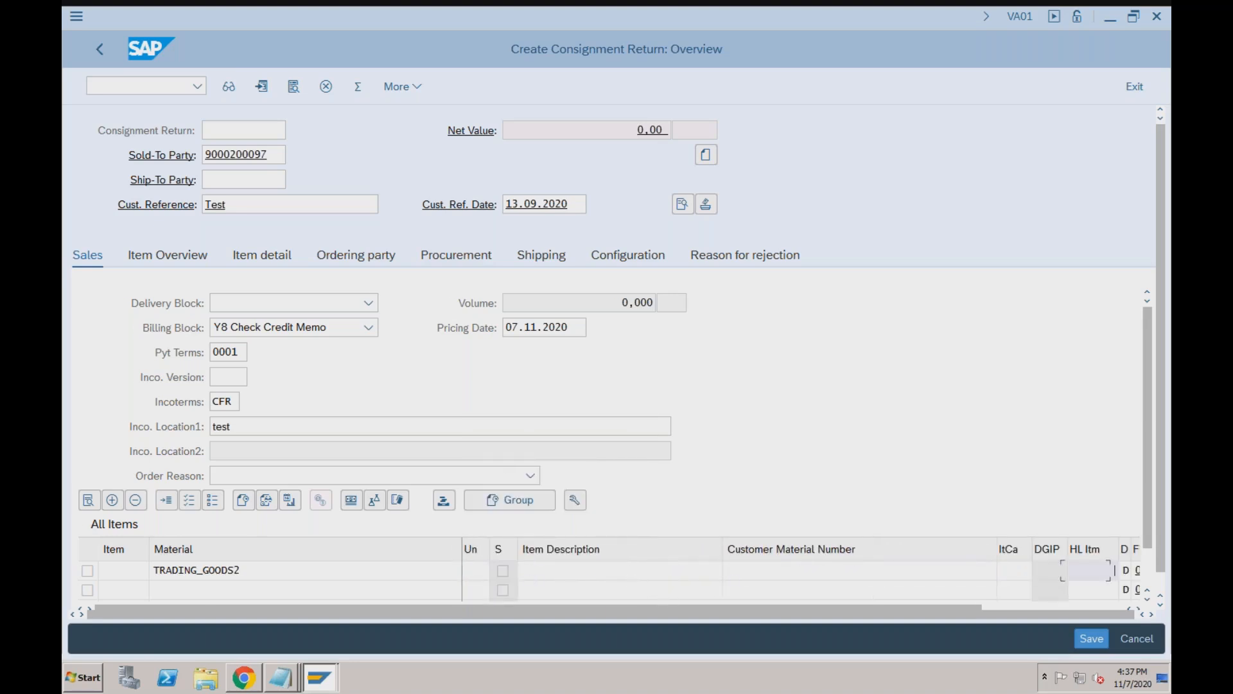
pyautogui.write('RC01')
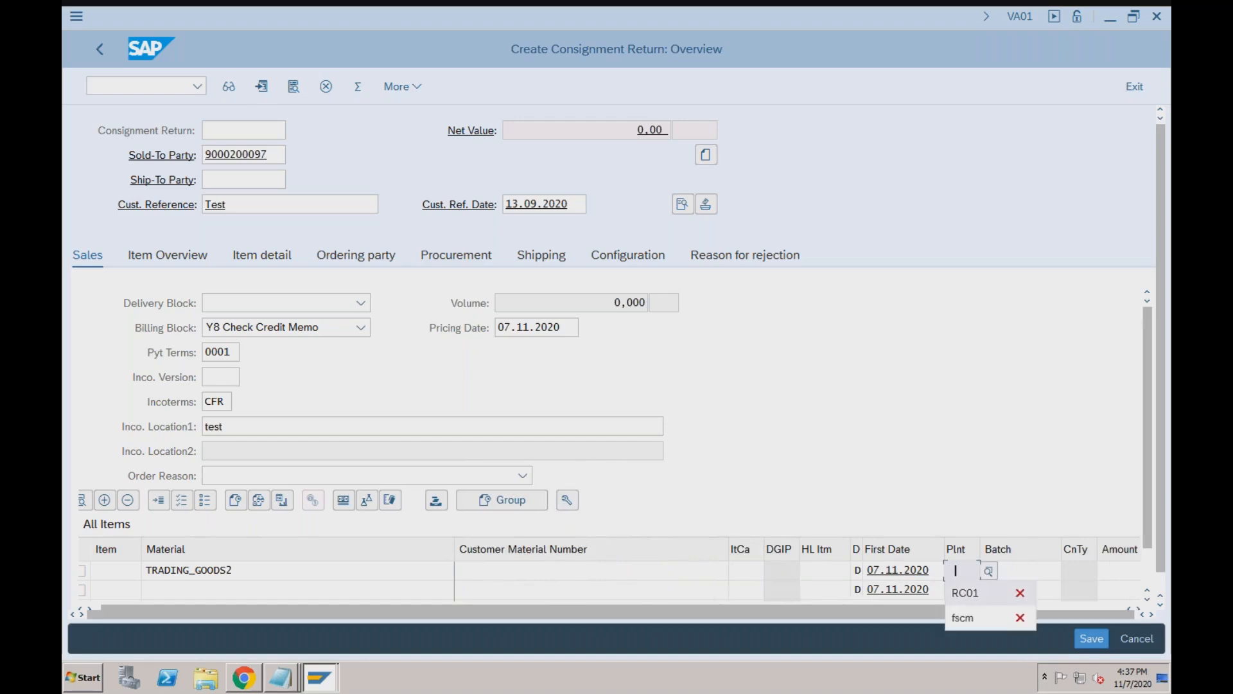
pyautogui.press('Return')
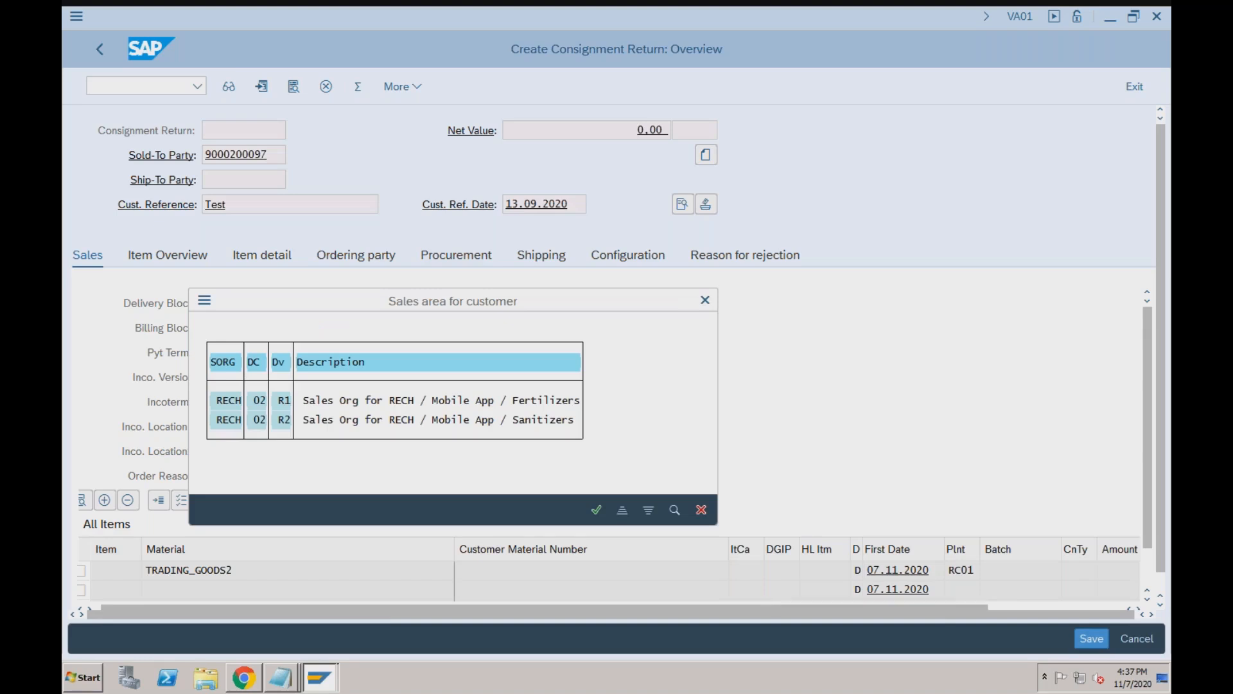
pyautogui.doubleClick(222, 401)
pyautogui.press('Return')
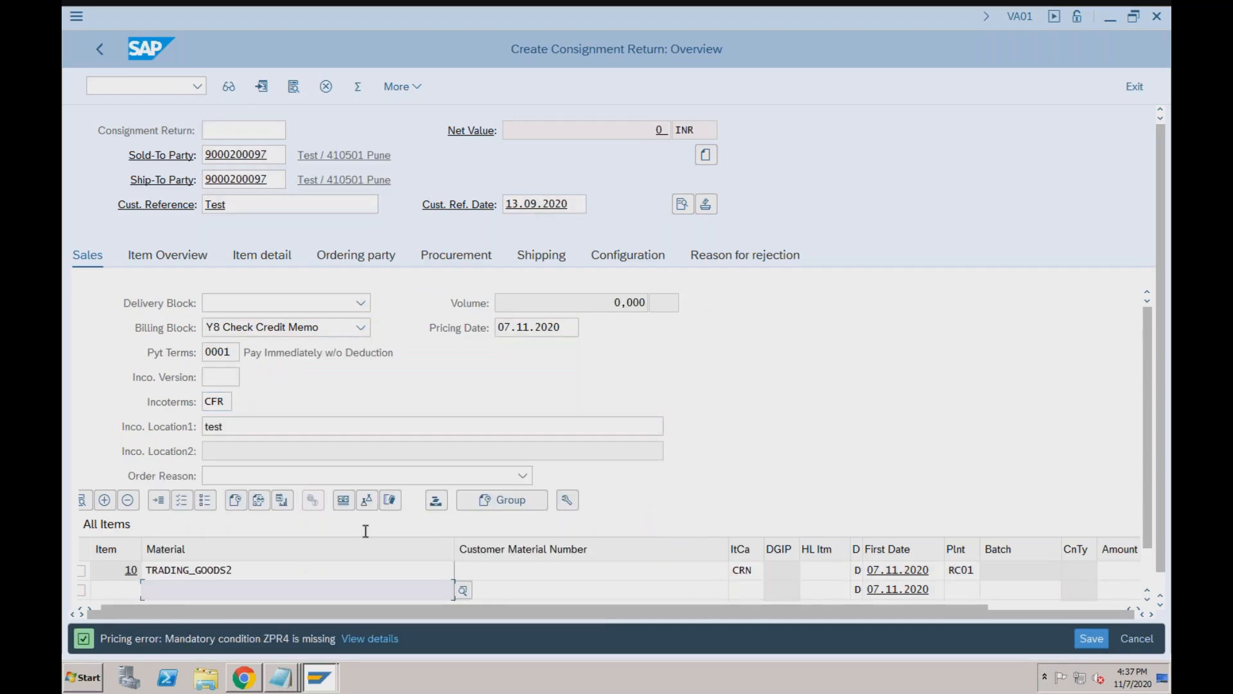
# Add a ZPR4 price condition of 2000 to item 10 and save the return.
pyautogui.doubleClick(291, 569)
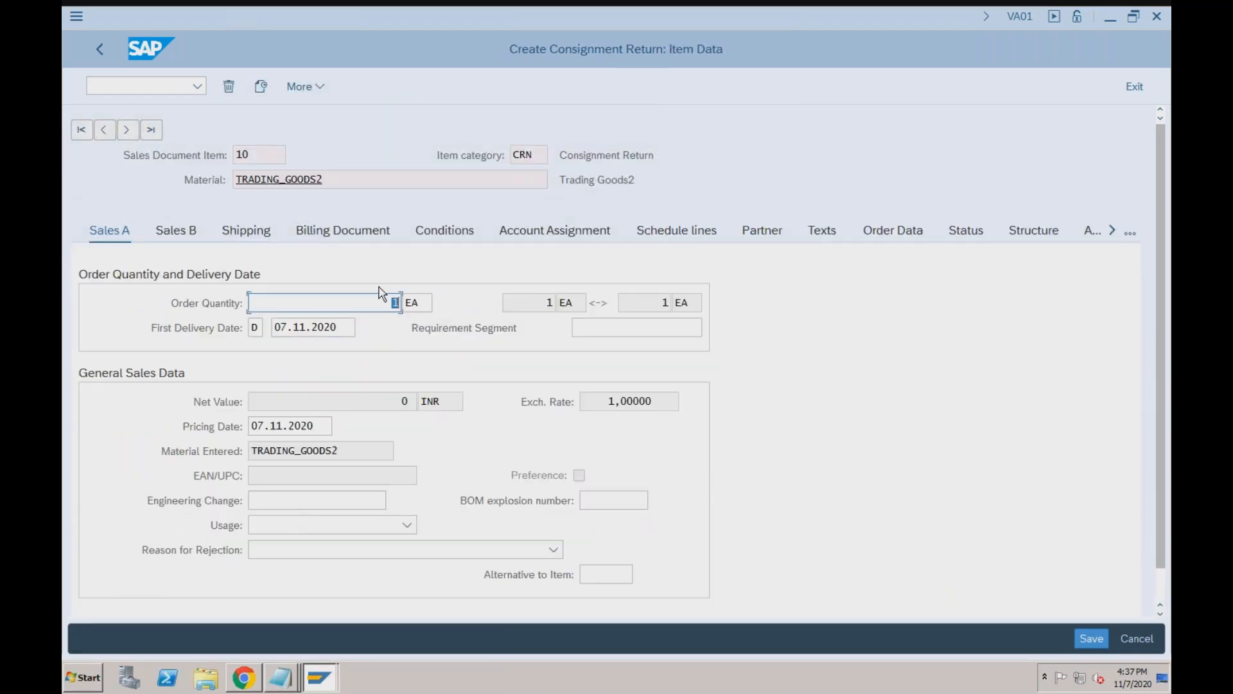
pyautogui.click(444, 232)
pyautogui.write('ZPR4')
pyautogui.press('Tab')
pyautogui.write('2000')
pyautogui.press('Return')
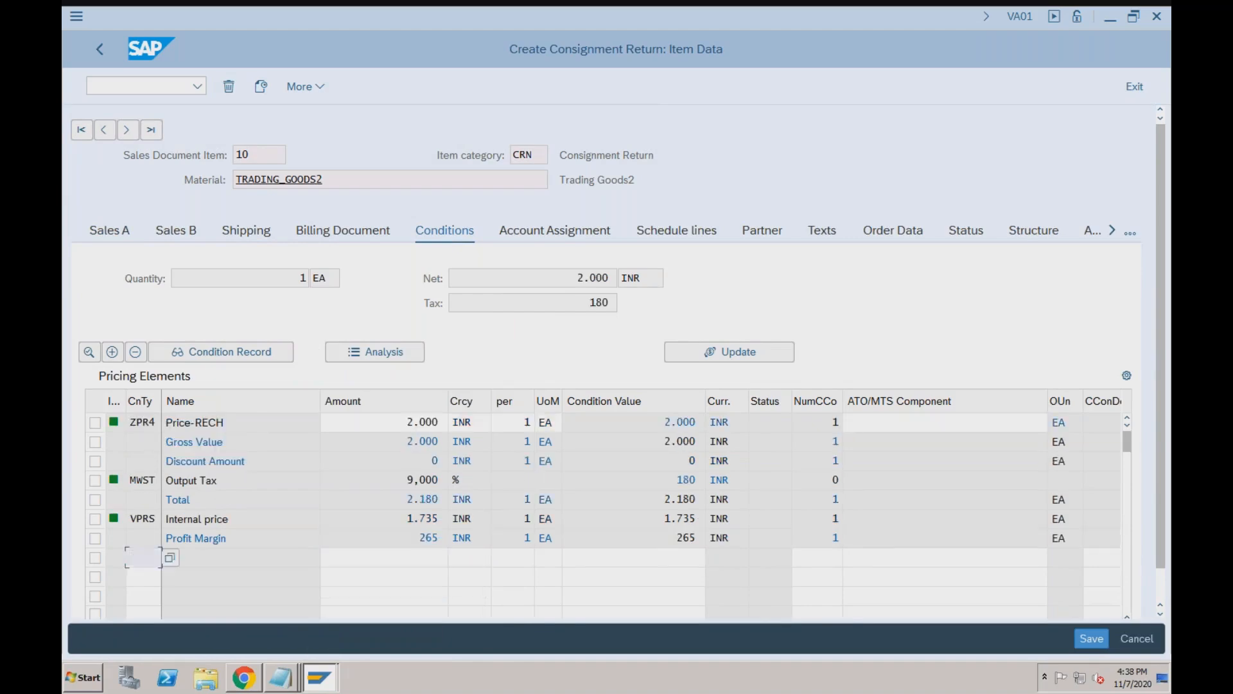
pyautogui.click(1092, 638)
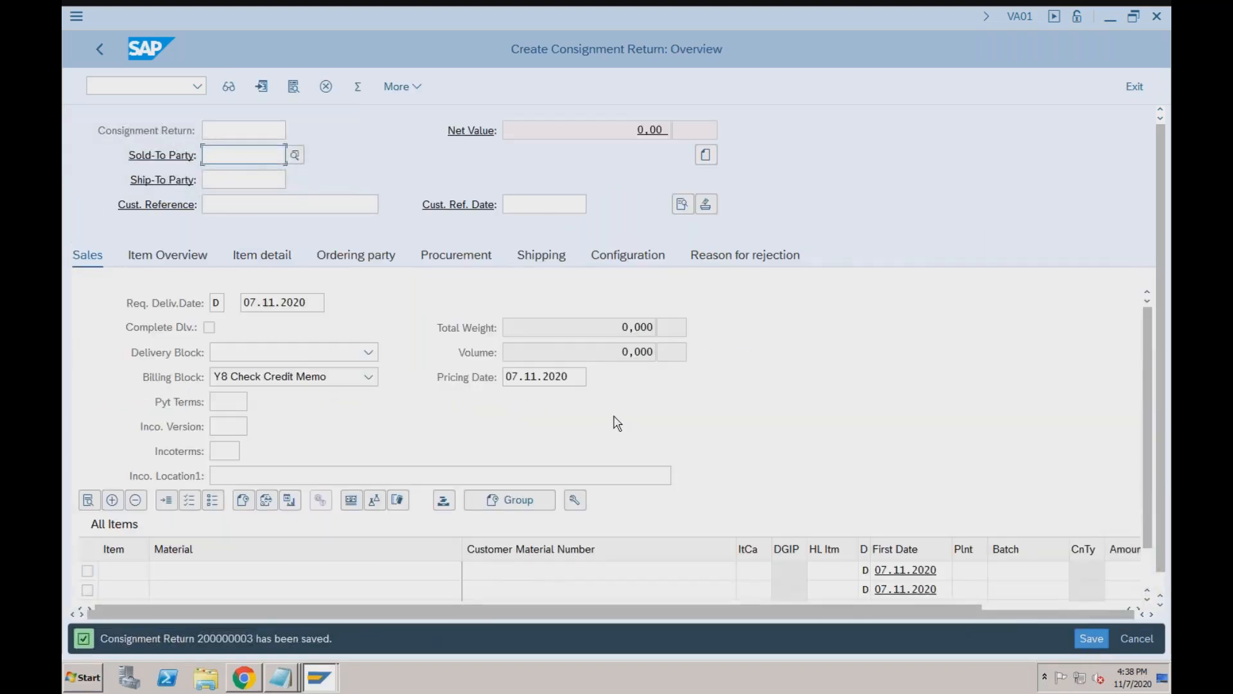
# Start VL01N delivery creation for the return from shipping point RC01.
pyautogui.click(90, 85)
pyautogui.write('/nvl')
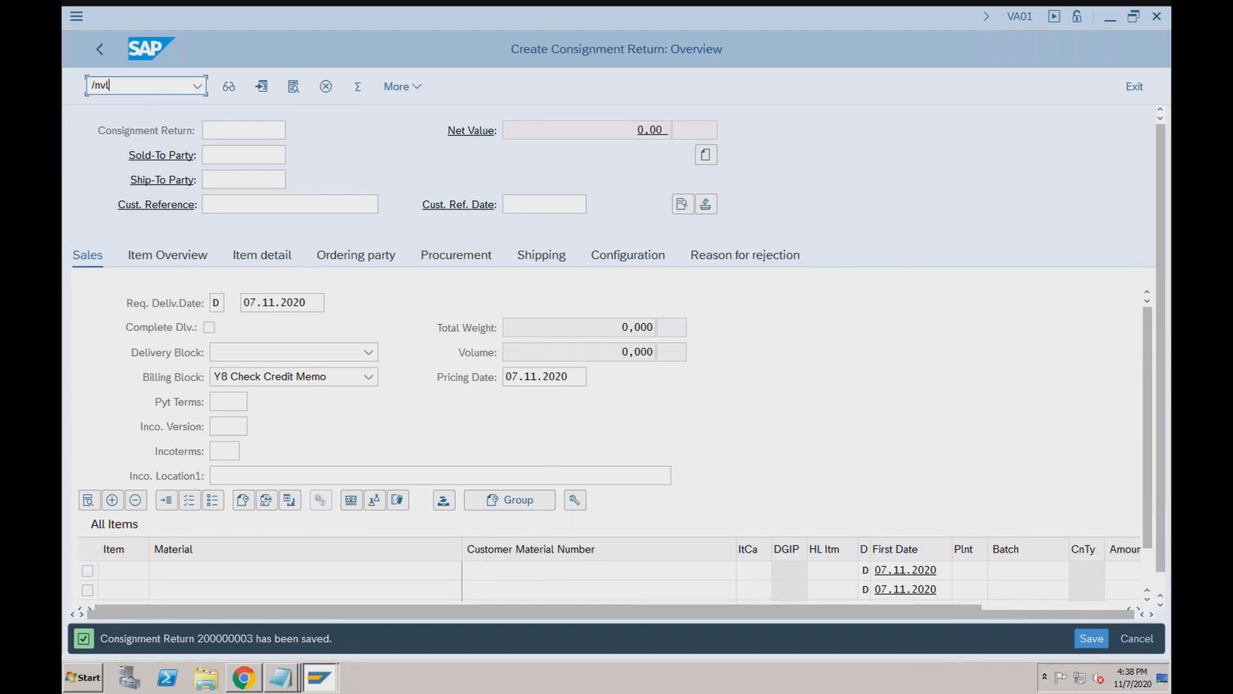
pyautogui.write('01n')
pyautogui.press('Return')
pyautogui.press('Return')
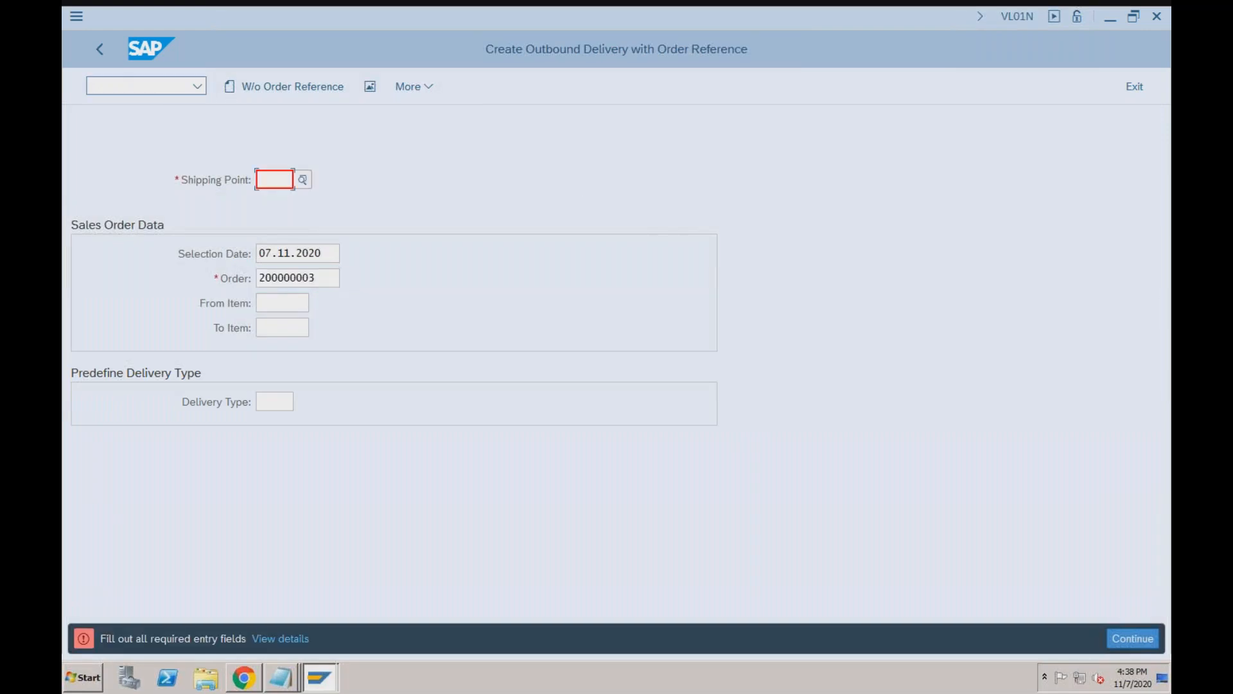
pyautogui.press('Down')
pyautogui.press('Return')
pyautogui.press('Return')
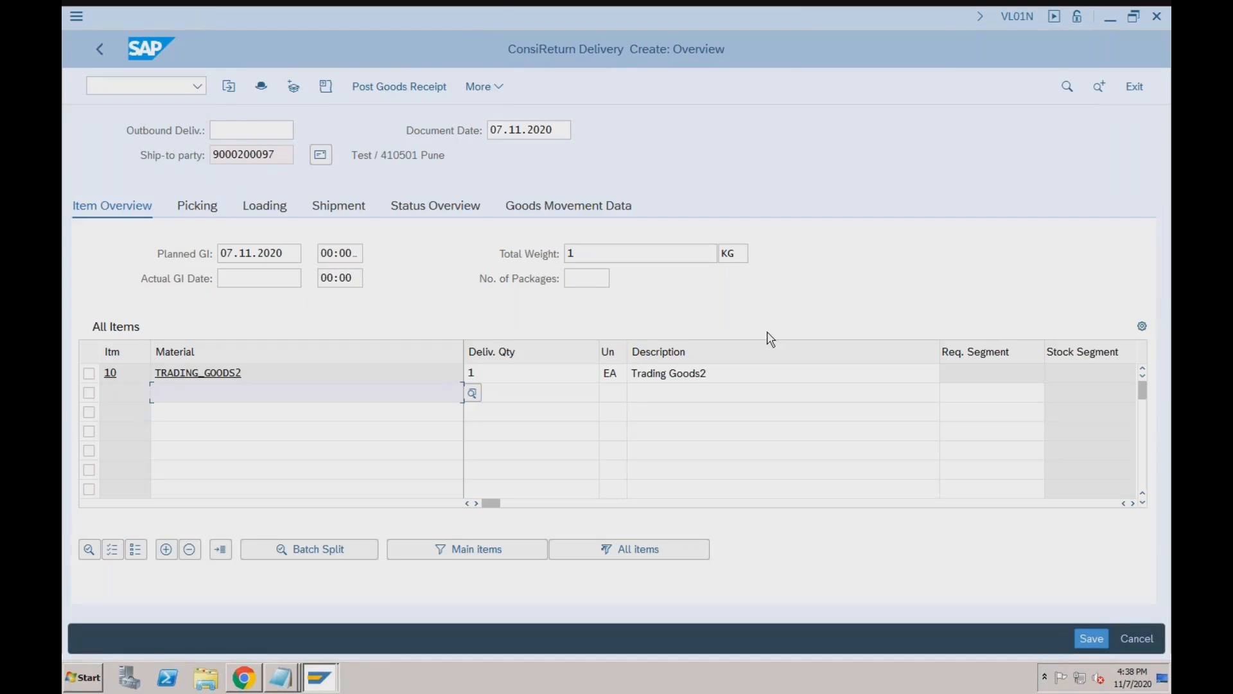
# Set storage location s001 for item 10 on the Picking tab and save the delivery.
pyautogui.click(213, 211)
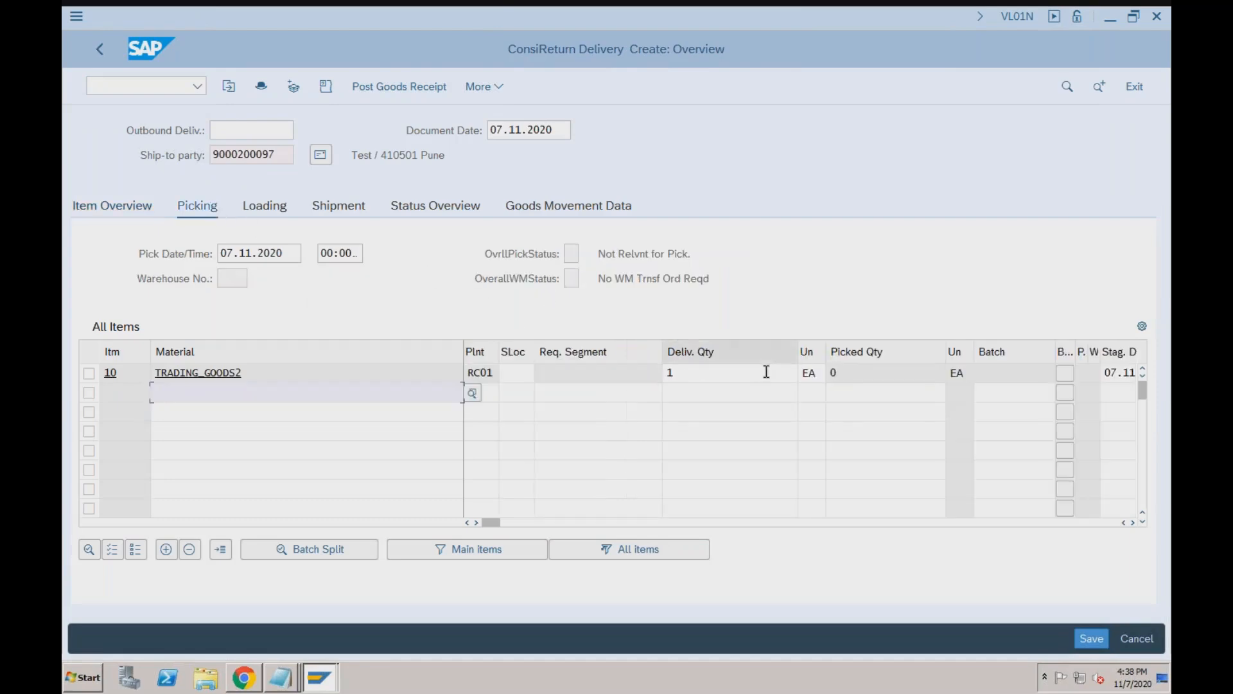
pyautogui.click(862, 375)
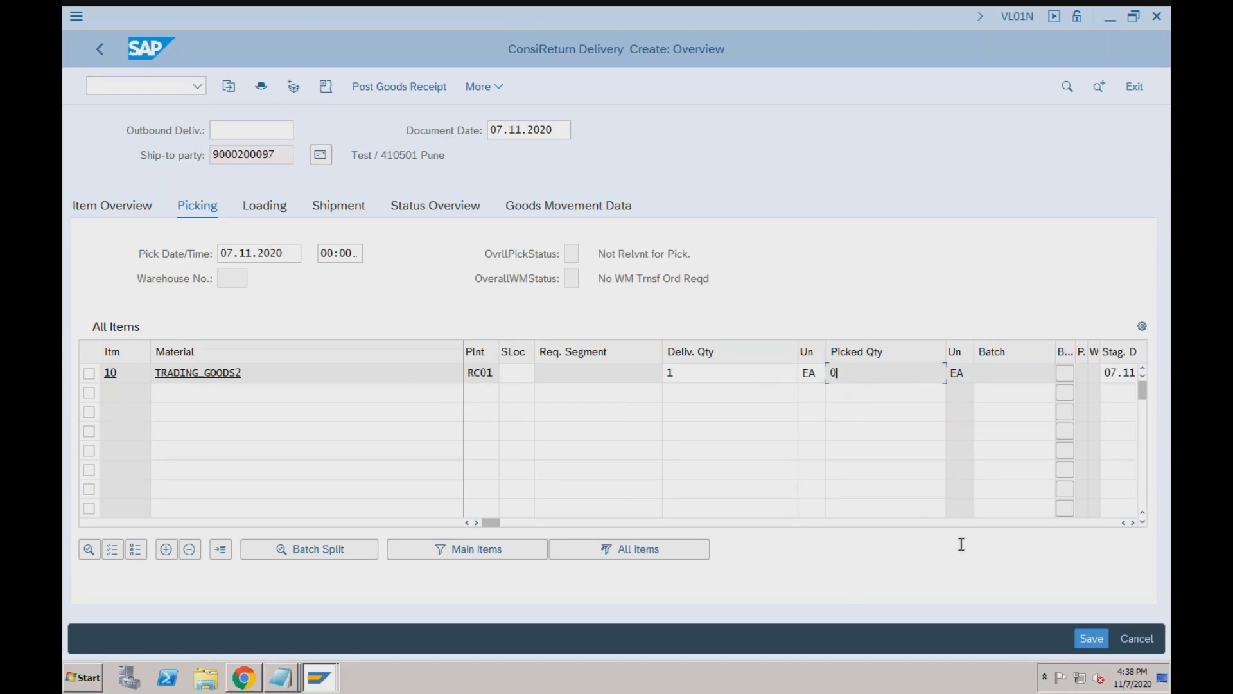
pyautogui.click(520, 372)
pyautogui.write('s001')
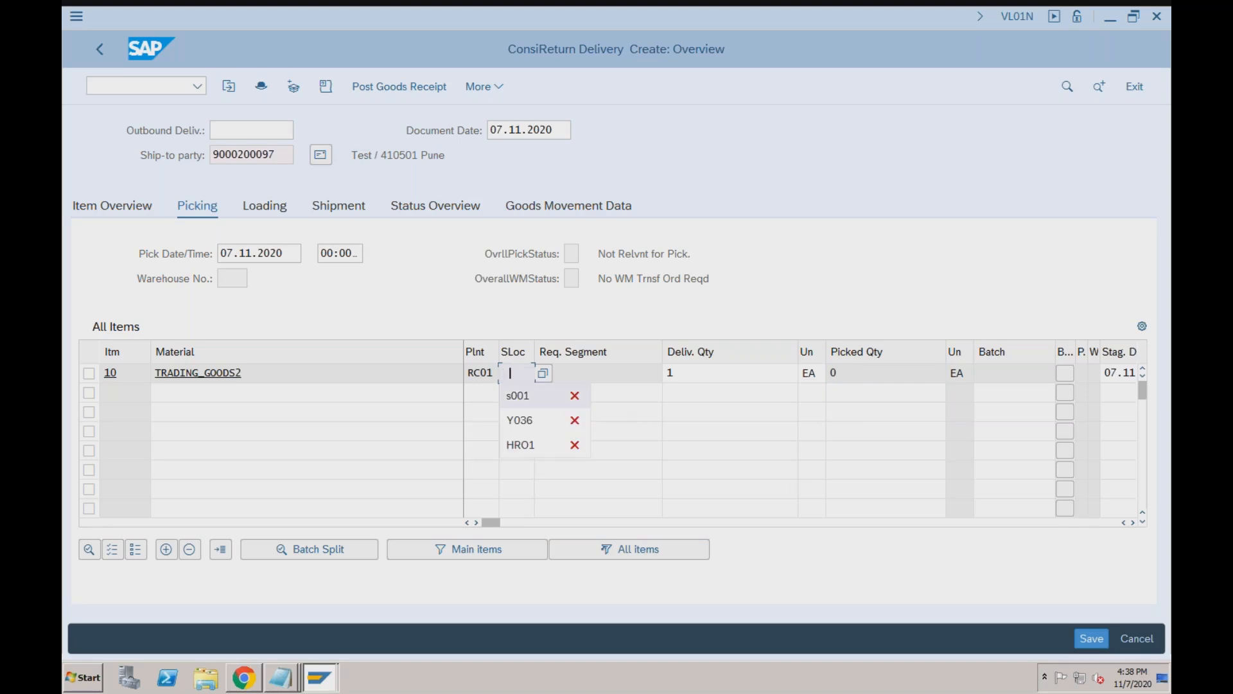
pyautogui.click(1090, 638)
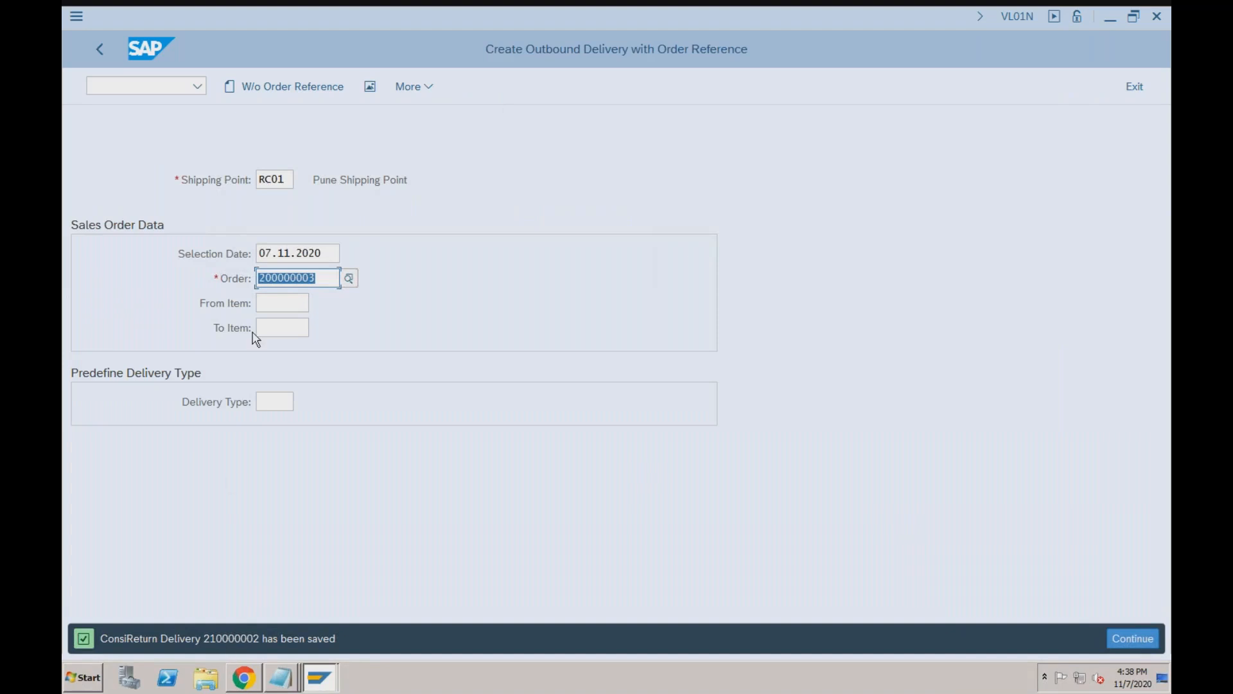
# Switch to Change Outbound Delivery and post goods issue for delivery 210000002.
pyautogui.click(418, 92)
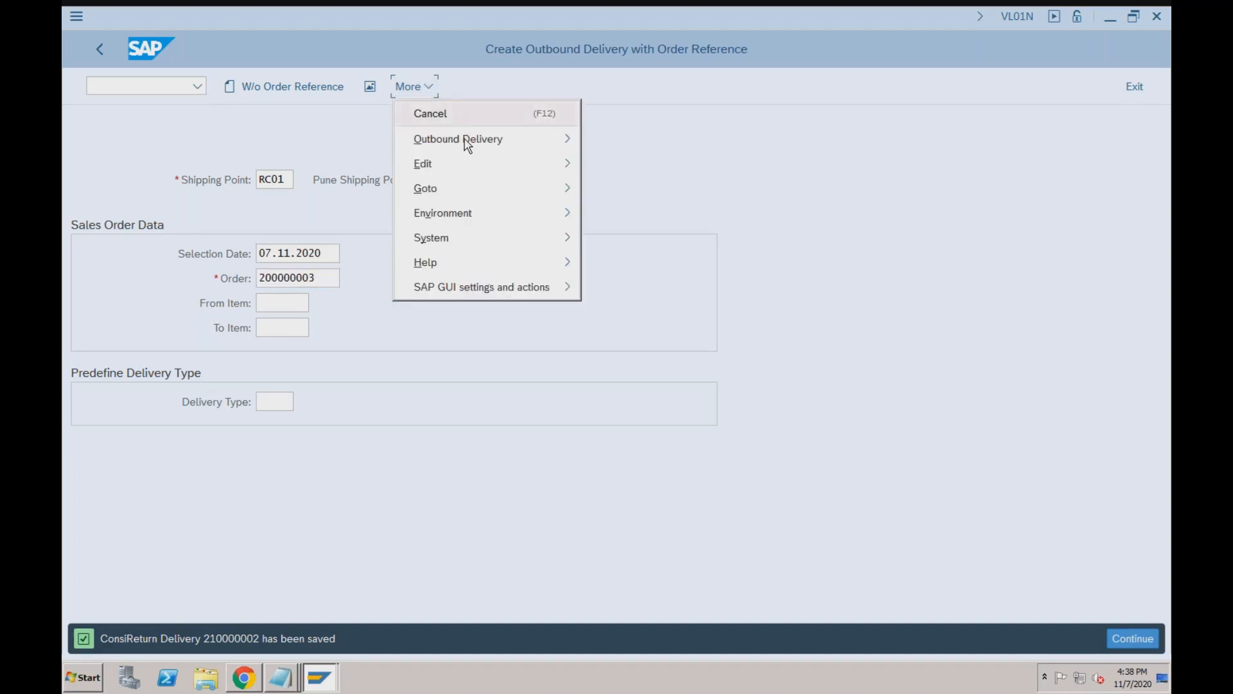
pyautogui.moveTo(468, 145)
pyautogui.click(626, 188)
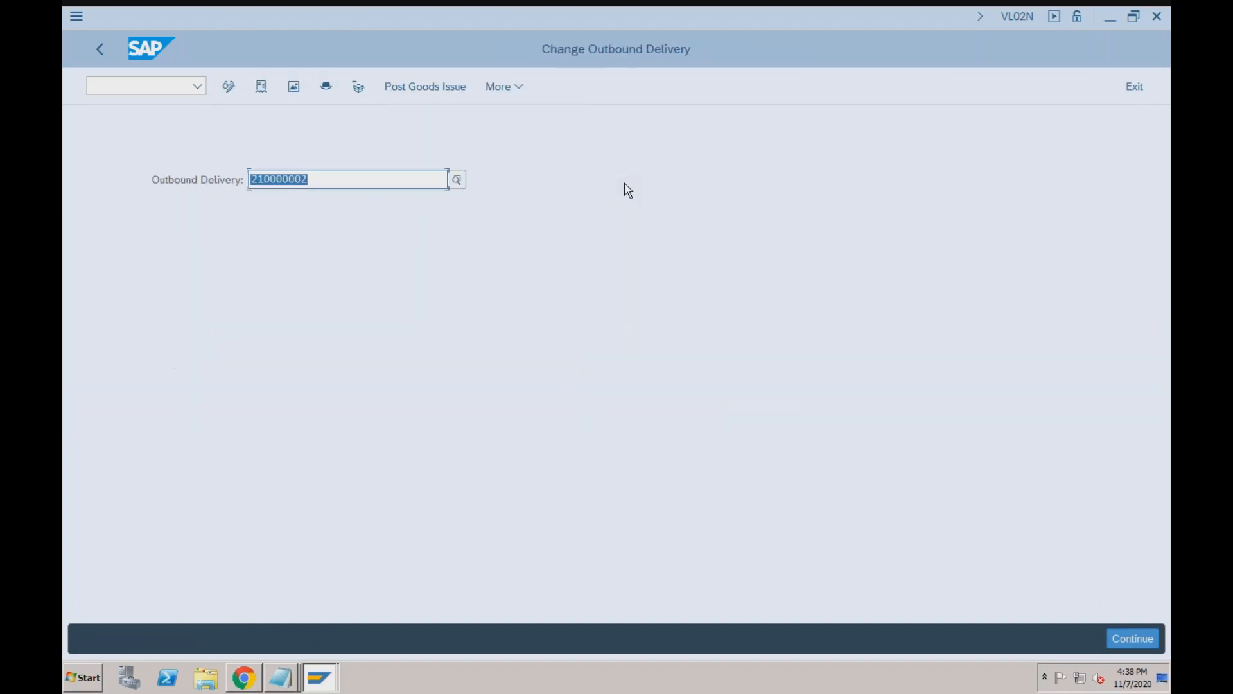
pyautogui.click(427, 86)
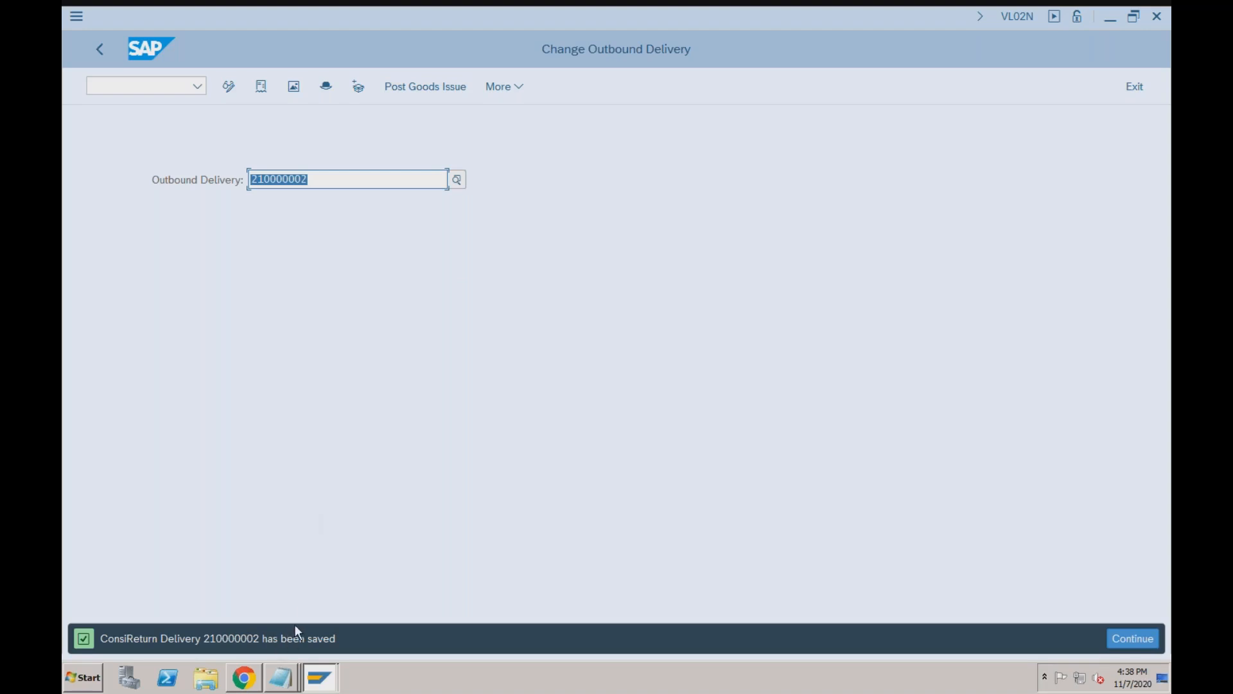
pyautogui.click(261, 89)
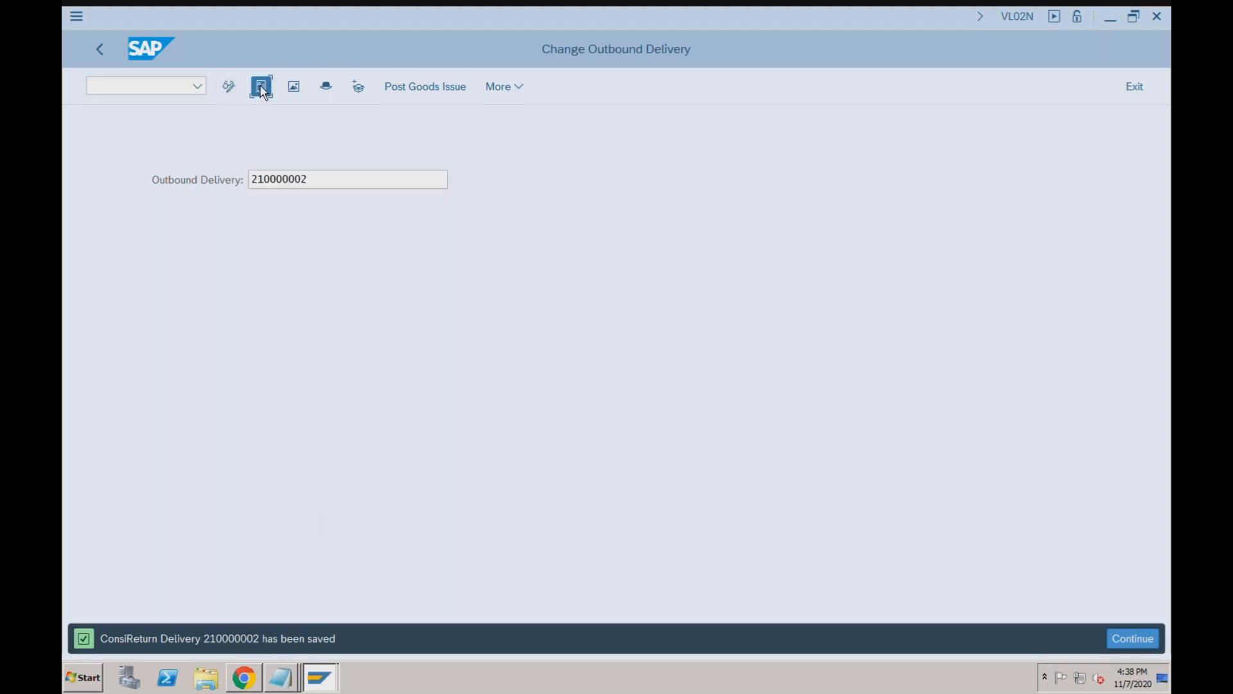
pyautogui.click(210, 253)
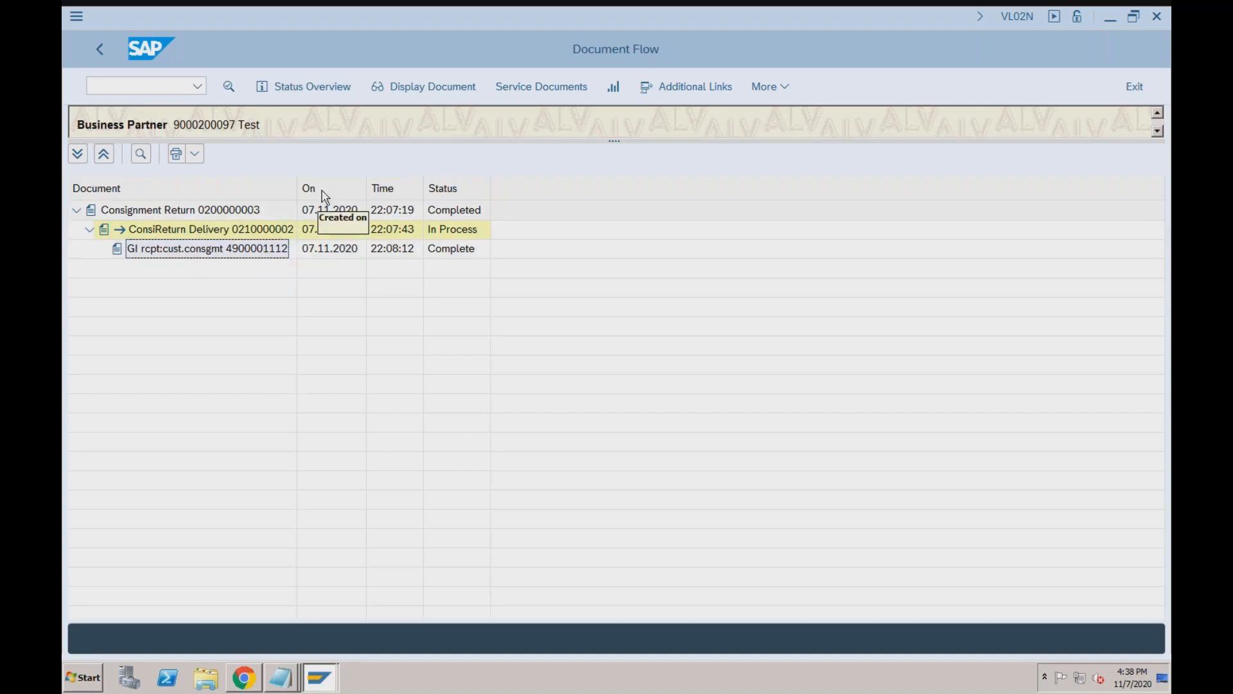
pyautogui.click(435, 91)
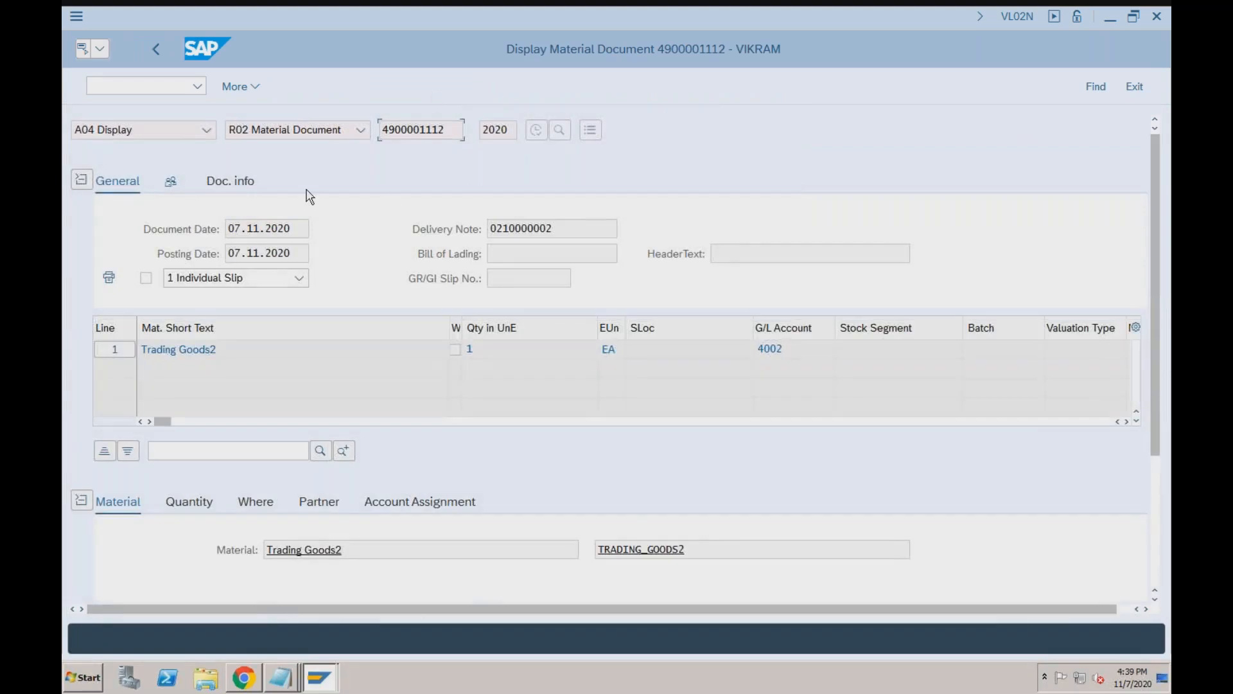
pyautogui.click(263, 506)
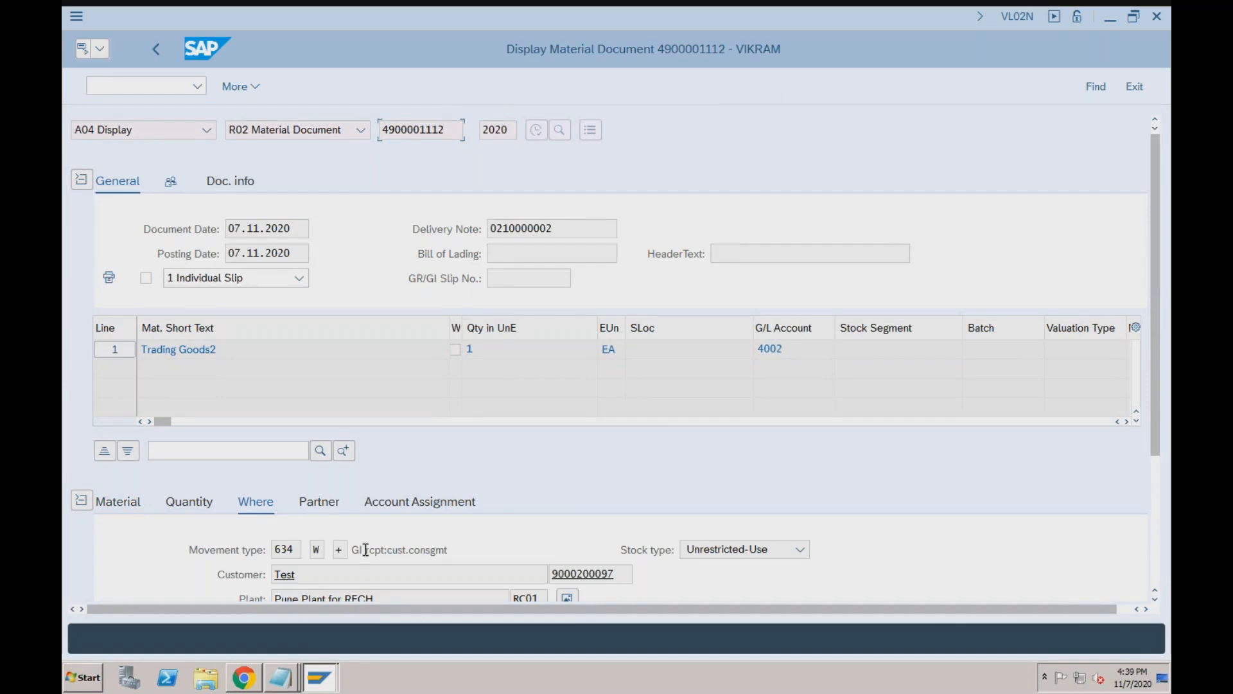
pyautogui.moveTo(364, 550); pyautogui.dragTo(403, 551)
pyautogui.click(337, 548)
pyautogui.moveTo(384, 550); pyautogui.dragTo(449, 550)
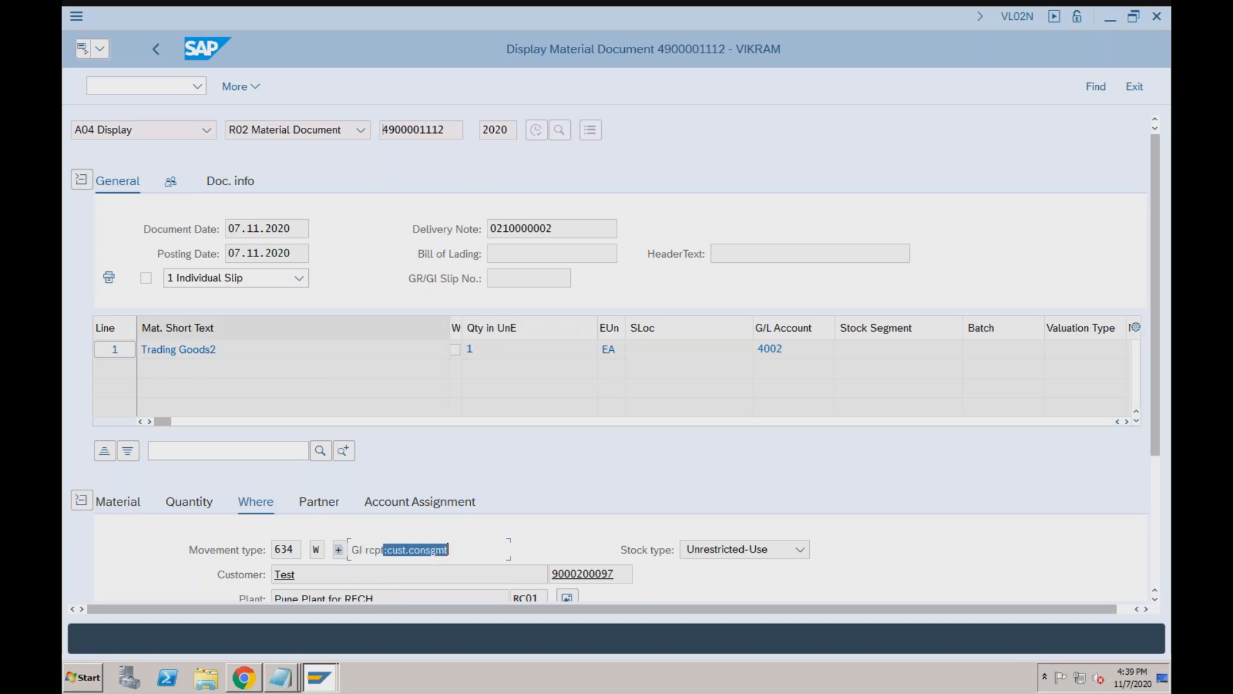
pyautogui.click(249, 193)
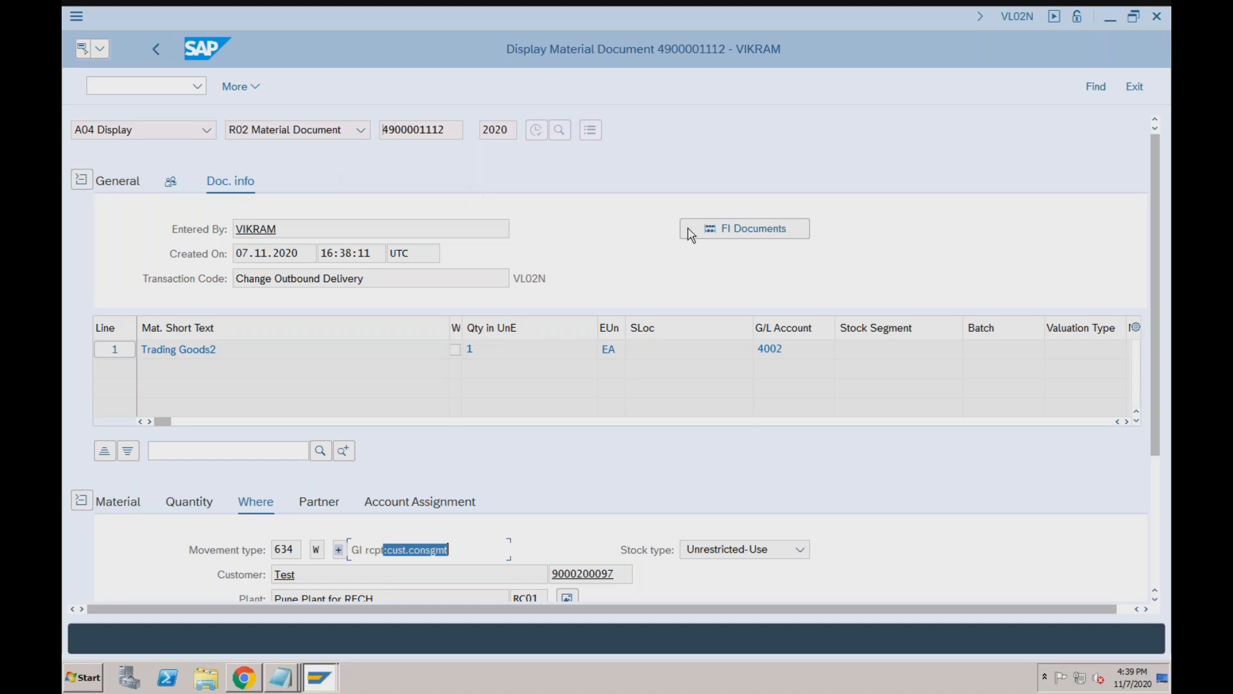
pyautogui.click(739, 230)
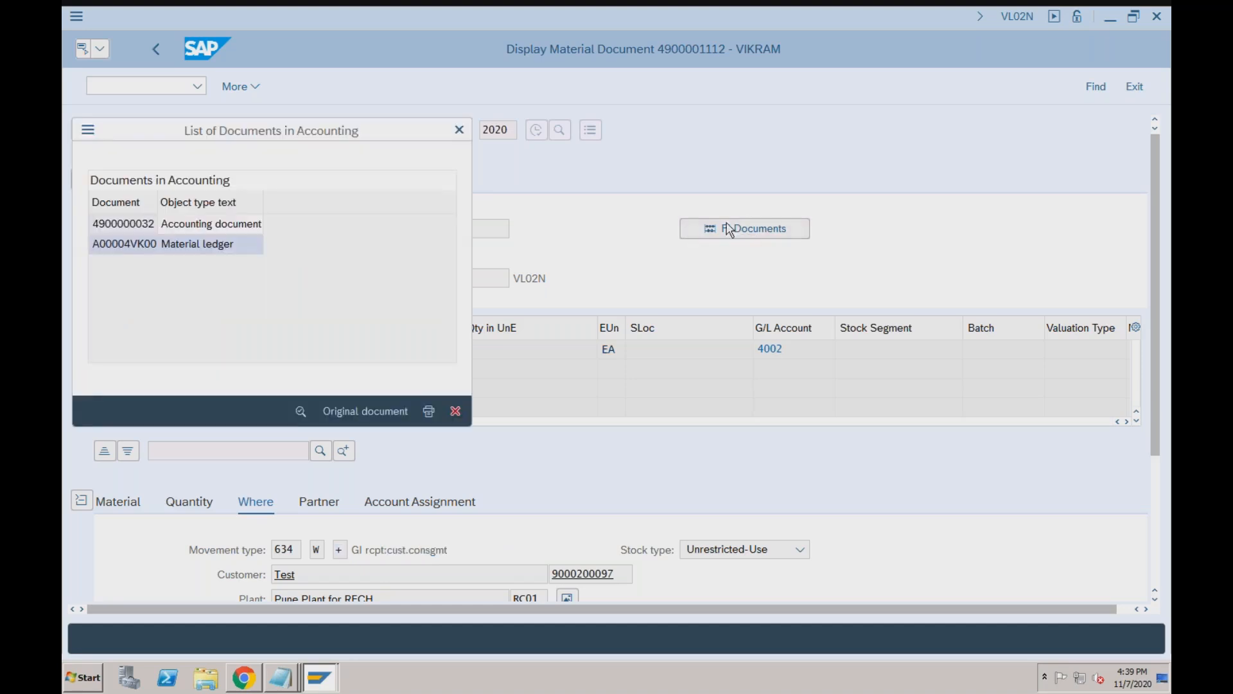
pyautogui.doubleClick(226, 224)
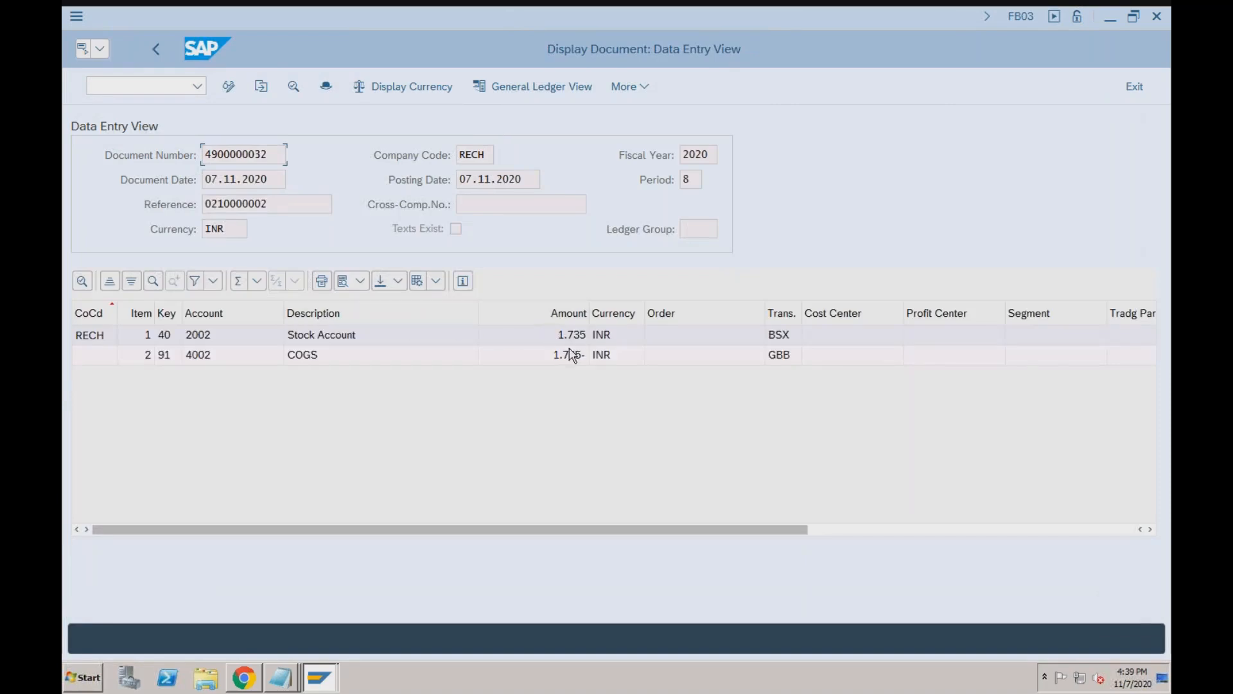
# Go to the stock overview with /nmmbe.
pyautogui.click(173, 86)
pyautogui.write('/nmmbe')
pyautogui.press('Return')
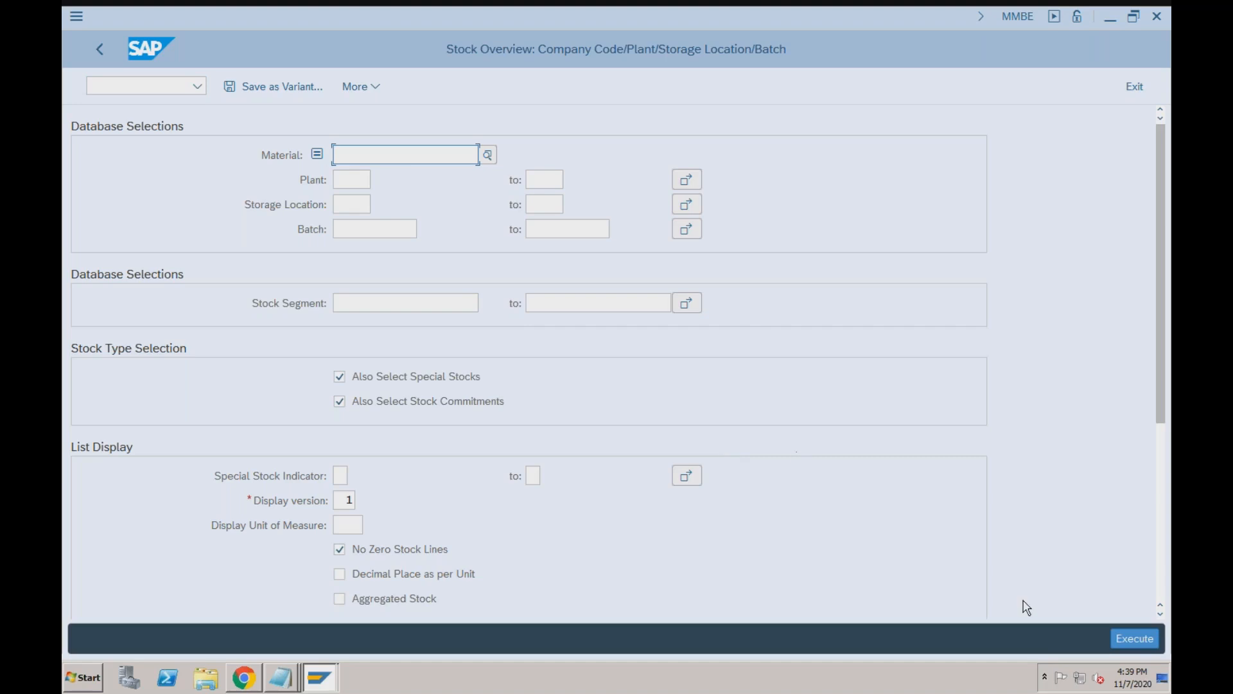
# Run MMBE for TRADING_GOODS2 at plant RC01 and point out 4,000 customer consignment units.
pyautogui.click(1124, 638)
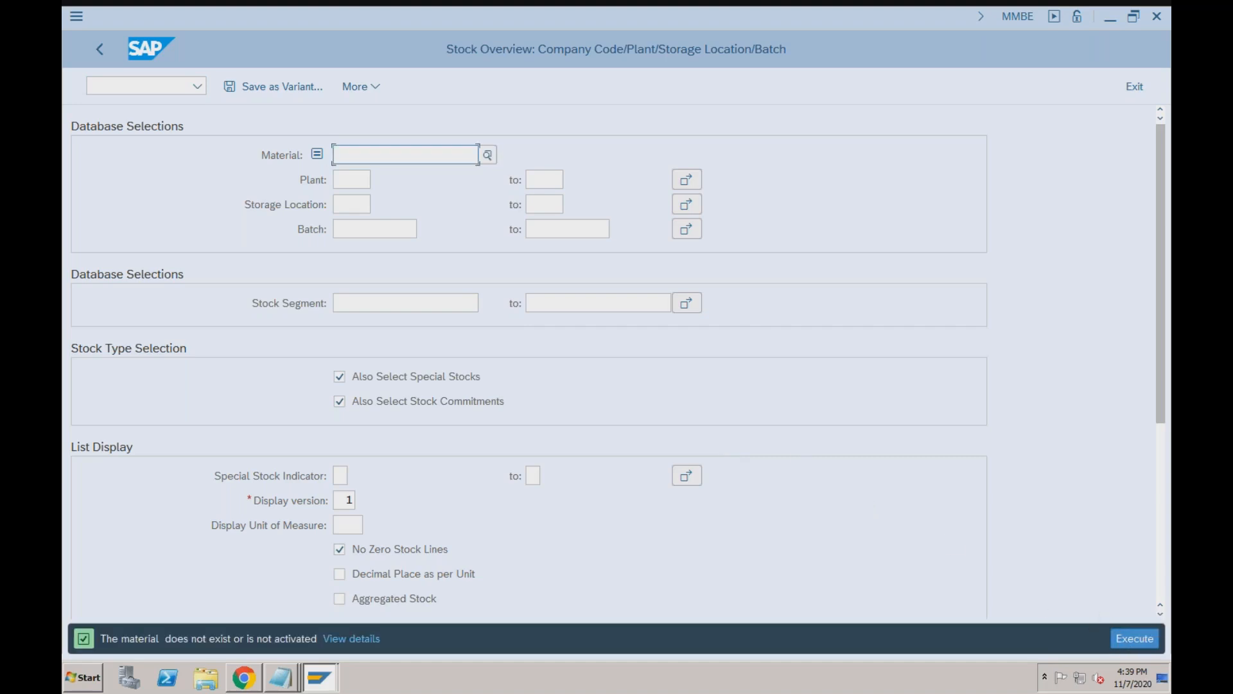
pyautogui.click(337, 155)
pyautogui.press('Down')
pyautogui.press('Return')
pyautogui.press('Tab')
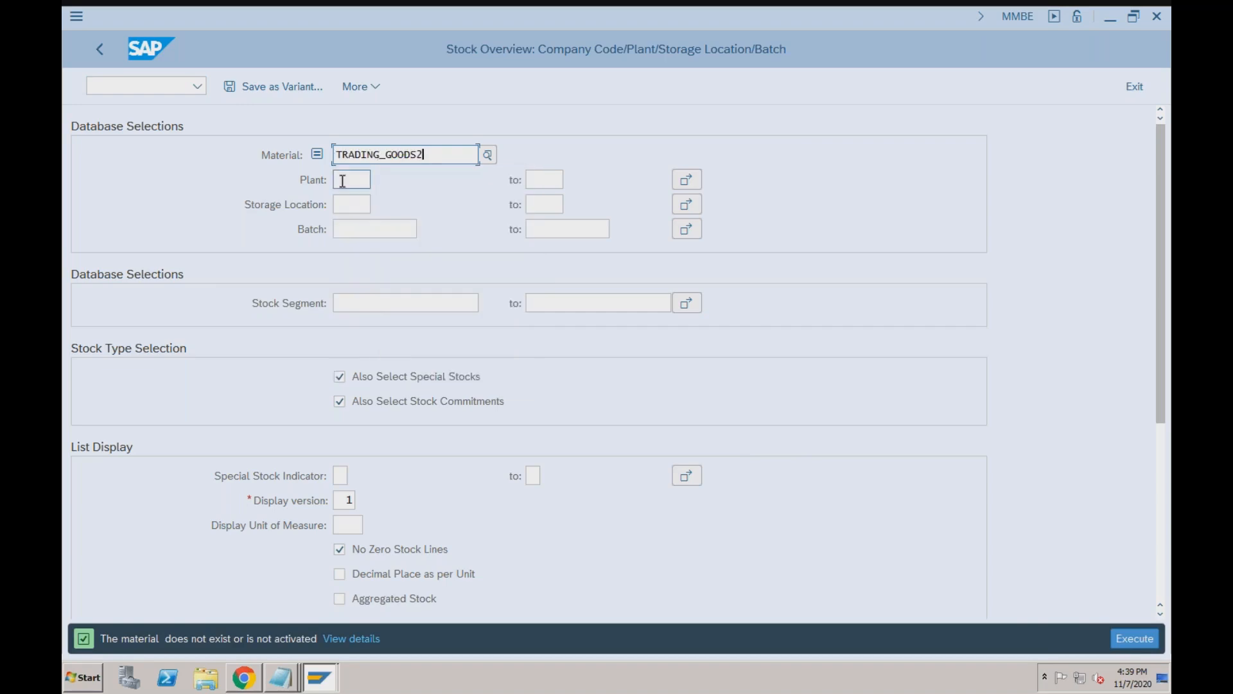
pyautogui.press('Down')
pyautogui.press('Return')
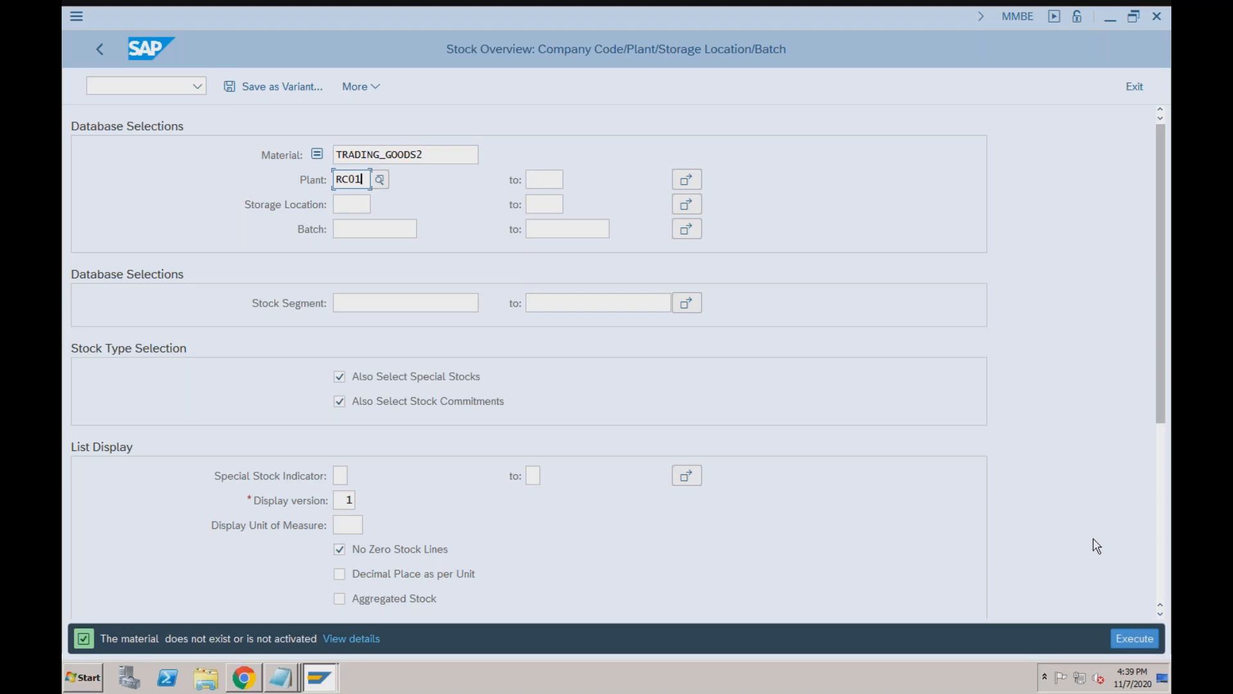
pyautogui.click(1128, 637)
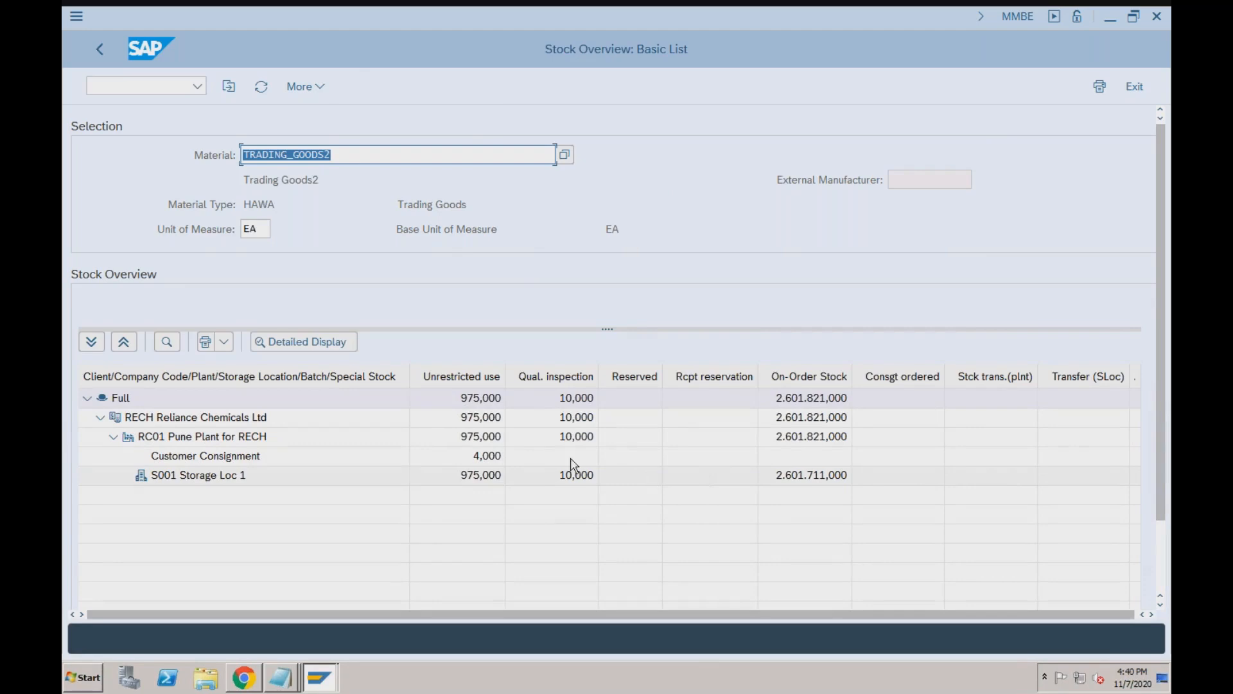
pyautogui.click(494, 457)
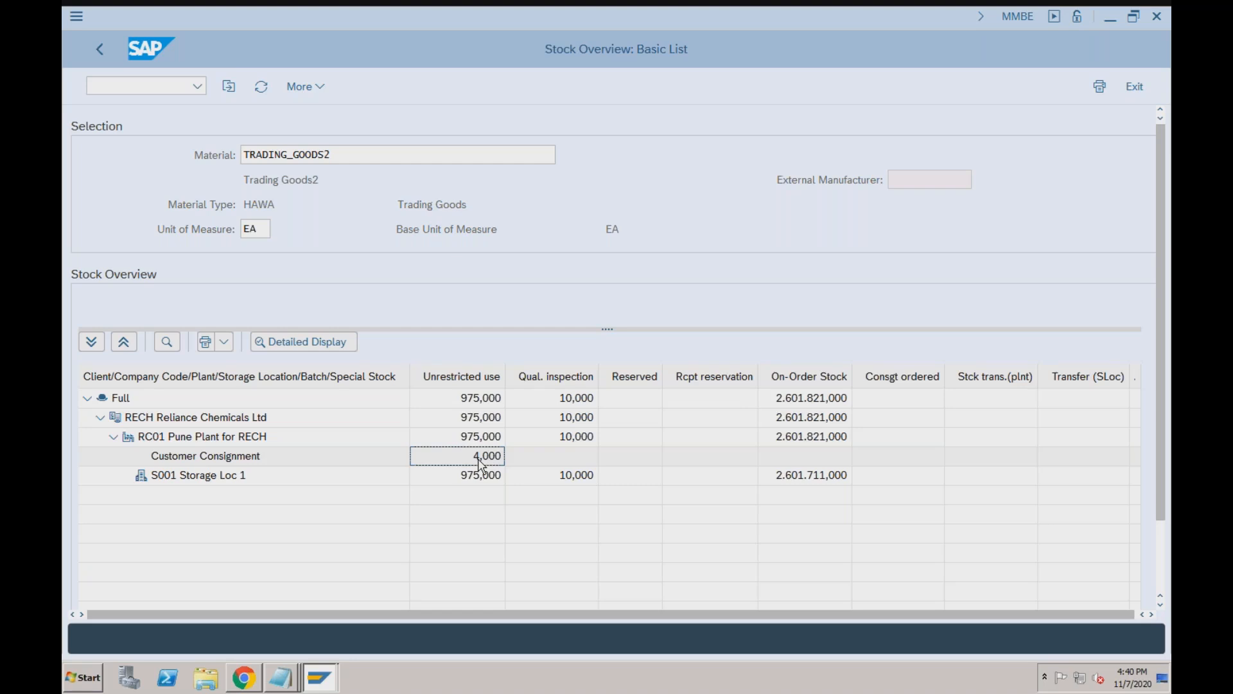
pyautogui.click(286, 677)
# In the Notepad consignment notes, change Fill Up to 10, Issues to 2, trim Return, Pickup to 5.
pyautogui.click(276, 644)
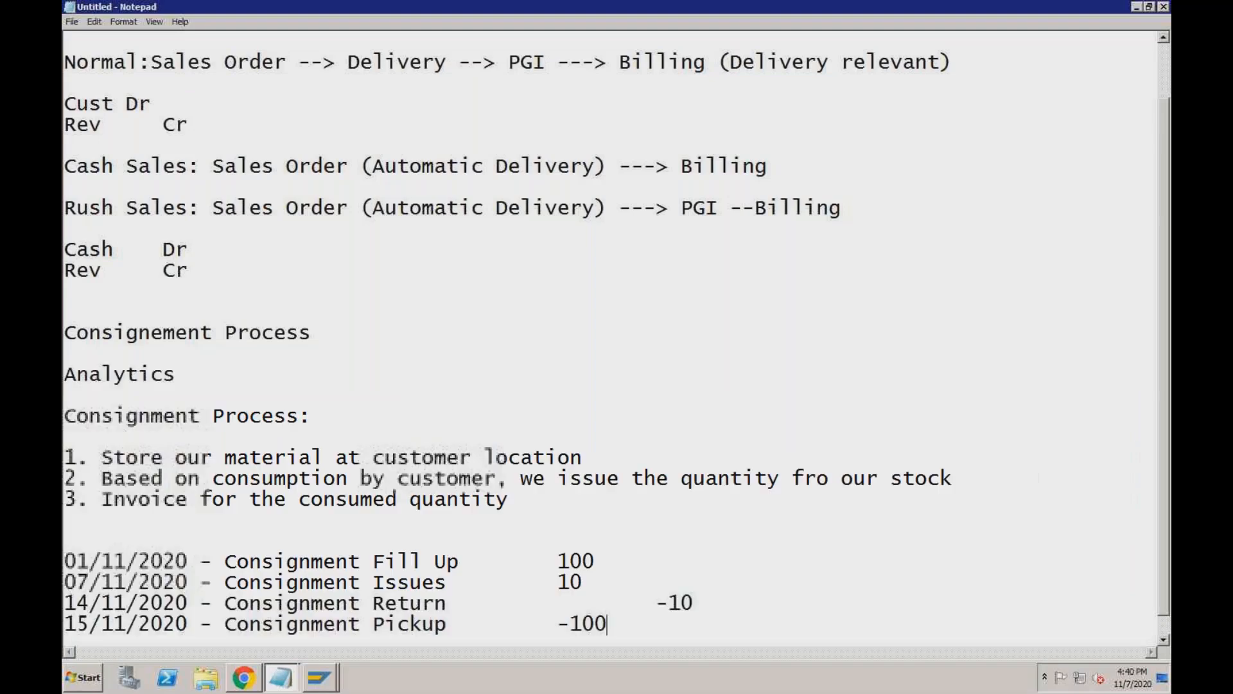
pyautogui.moveTo(558, 561); pyautogui.dragTo(608, 624)
pyautogui.click(608, 554)
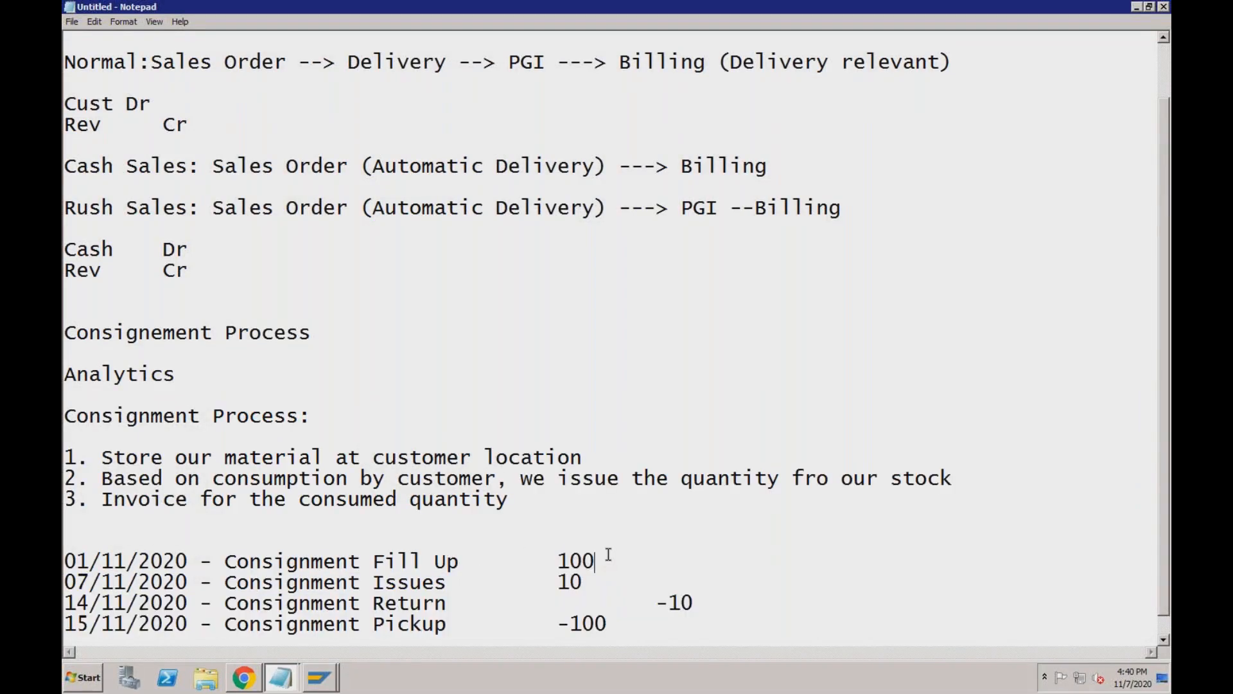
pyautogui.press('BackSpace')
pyautogui.press('BackSpace')
pyautogui.press('BackSpace')
pyautogui.write('10')
pyautogui.click(590, 580)
pyautogui.press('BackSpace')
pyautogui.press('BackSpace')
pyautogui.write('2')
pyautogui.click(694, 604)
pyautogui.press('BackSpace')
pyautogui.click(615, 623)
pyautogui.press('BackSpace')
# Correct the signs so Issues reads -2, Return 1 and Pickup -5.
pyautogui.press('BackSpace')
pyautogui.press('BackSpace')
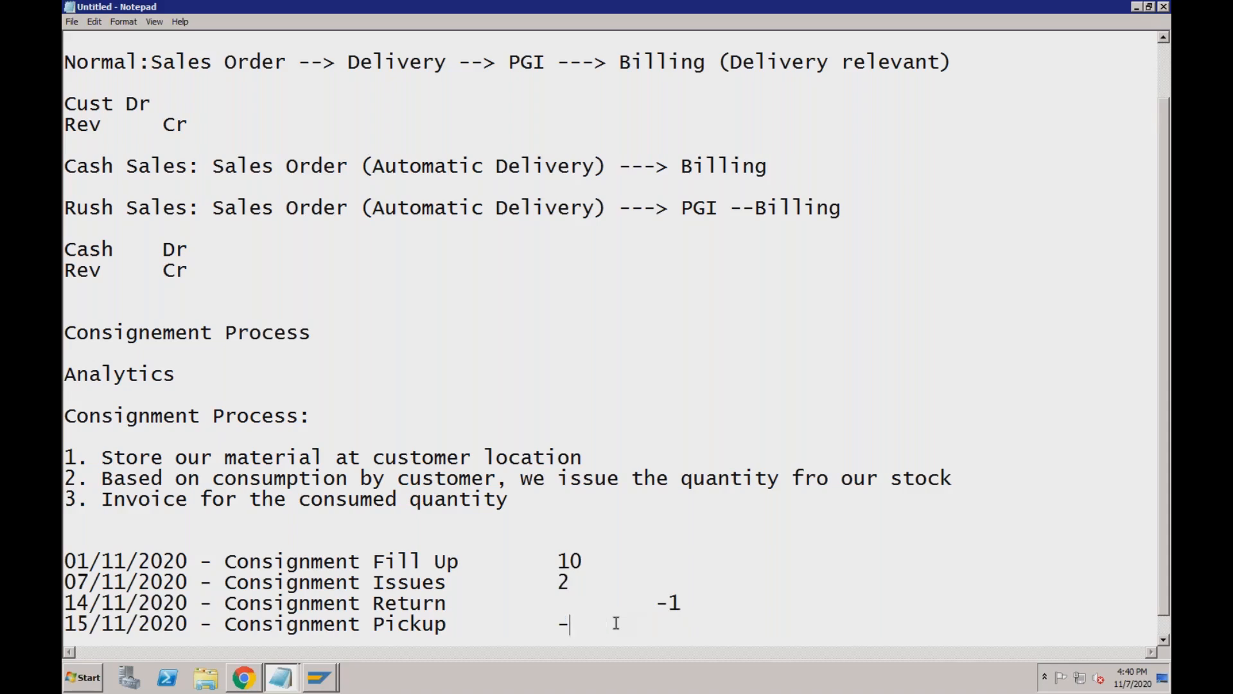
pyautogui.write('5')
pyautogui.click(474, 565)
pyautogui.click(557, 564)
pyautogui.click(455, 580)
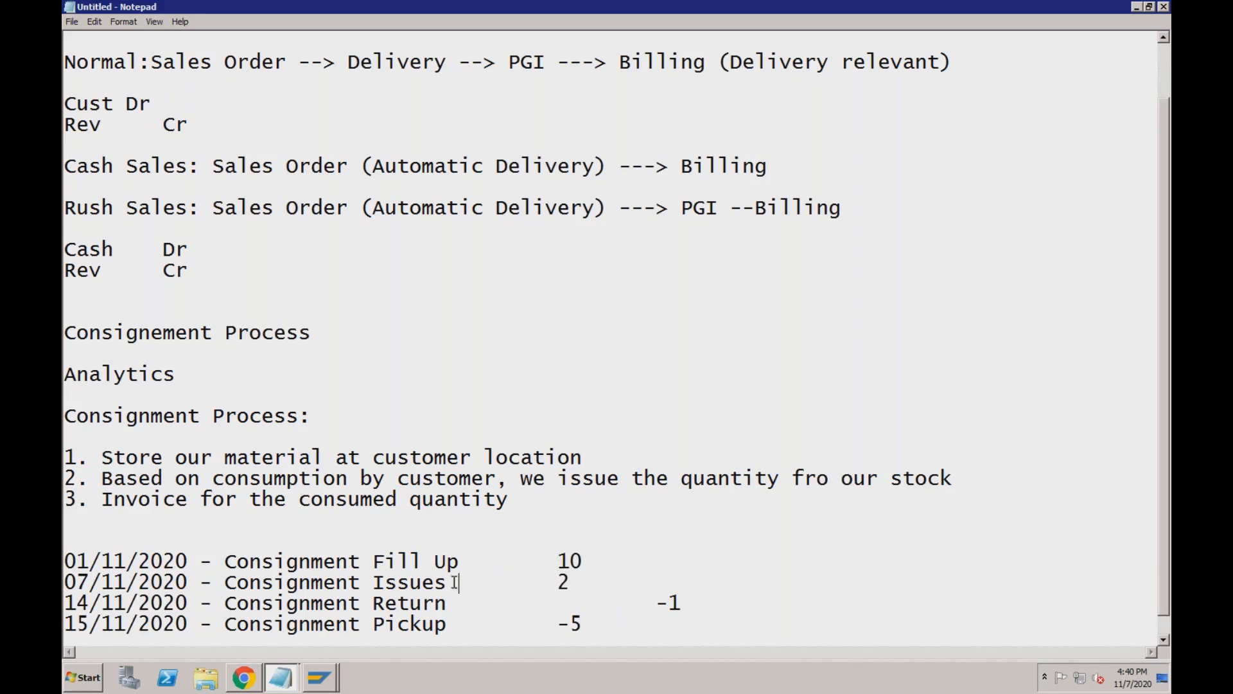
pyautogui.click(559, 585)
pyautogui.write('-')
pyautogui.click(669, 603)
pyautogui.press('BackSpace')
pyautogui.click(575, 581)
pyautogui.click(574, 640)
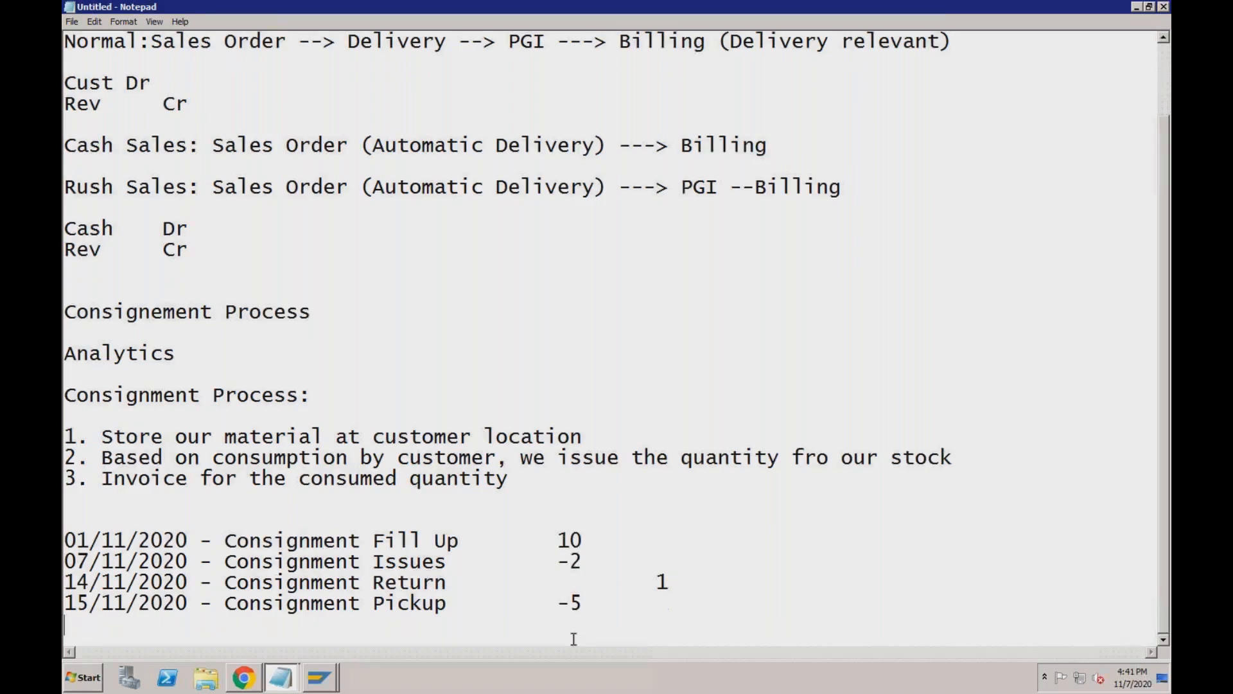
pyautogui.click(325, 676)
# Bring SAP back, leave the stock overview with /n, then switch to the browser.
pyautogui.click(325, 643)
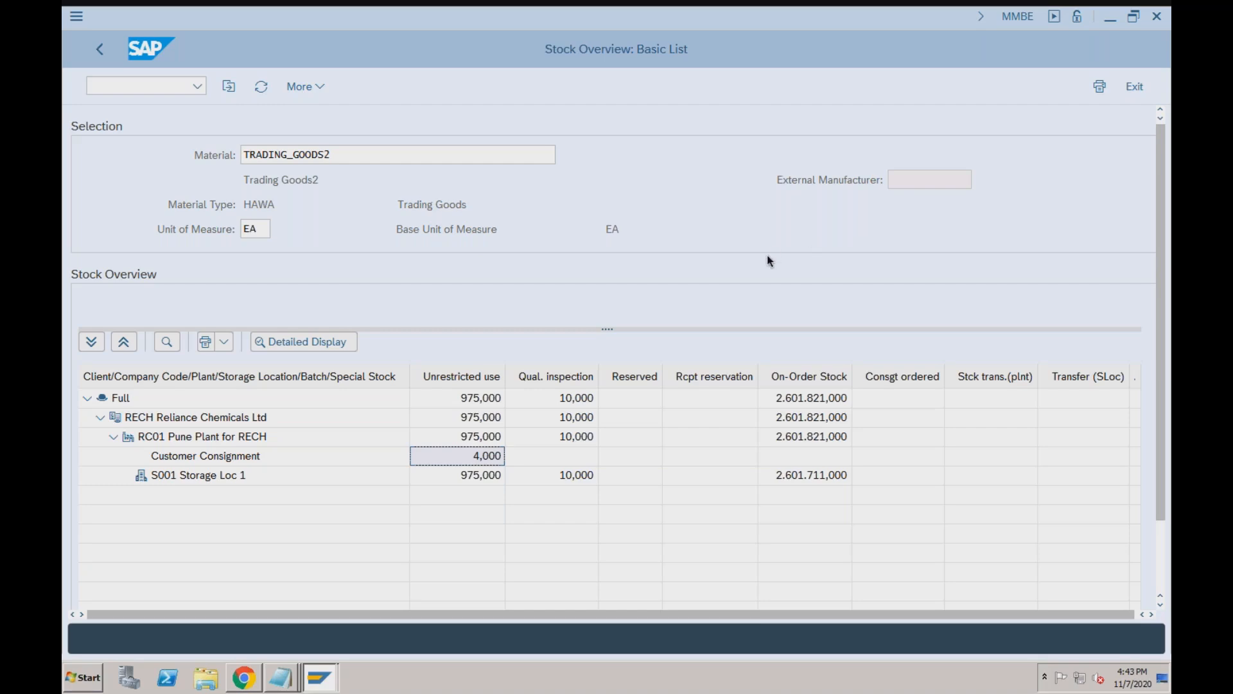
pyautogui.click(319, 678)
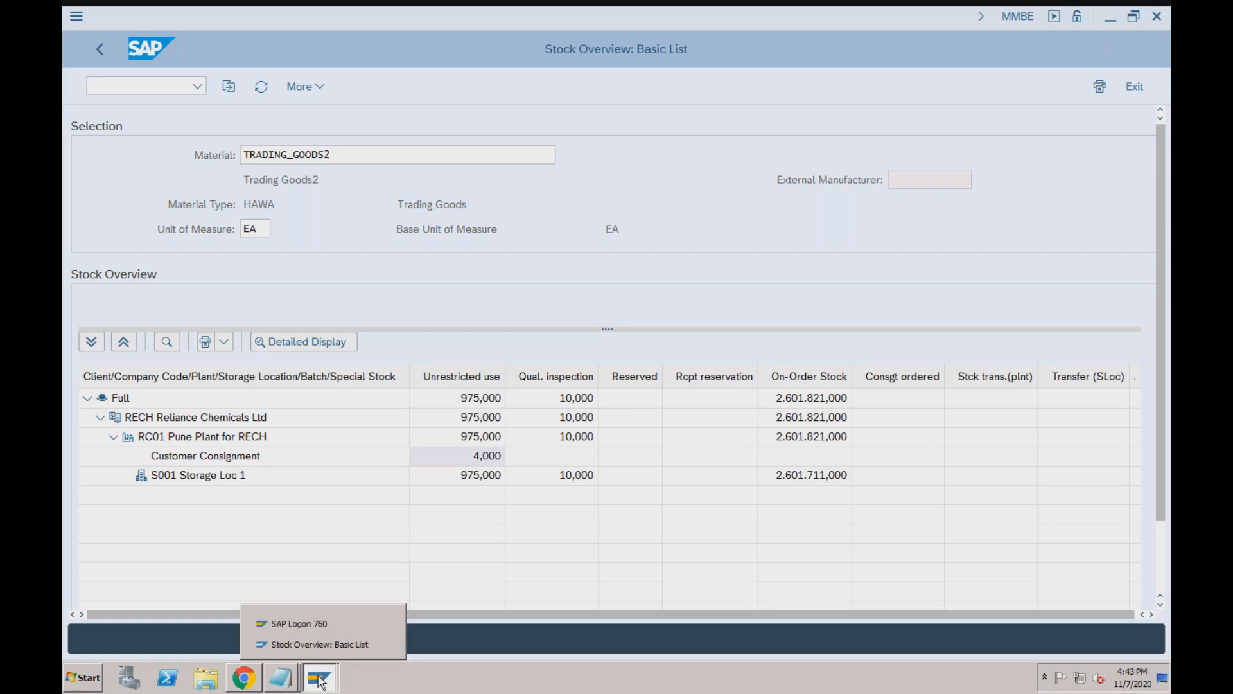
pyautogui.click(384, 643)
pyautogui.click(165, 90)
pyautogui.write('/n')
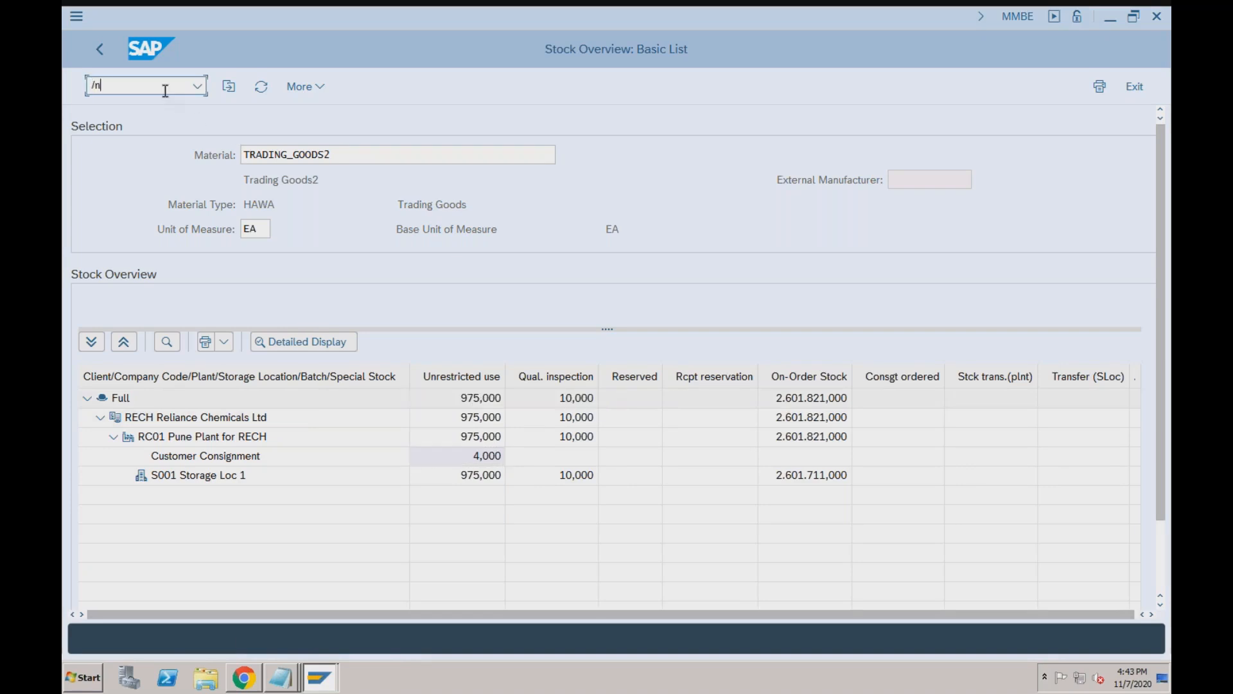
pyautogui.press('Return')
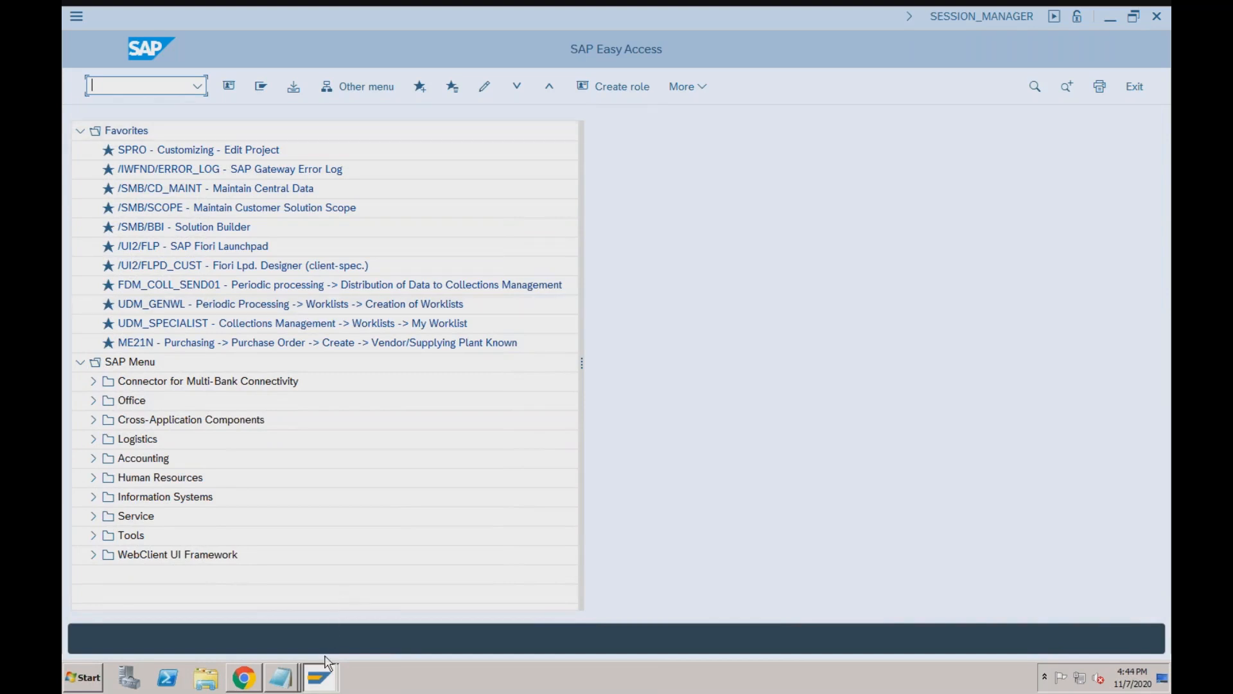
pyautogui.moveTo(322, 676)
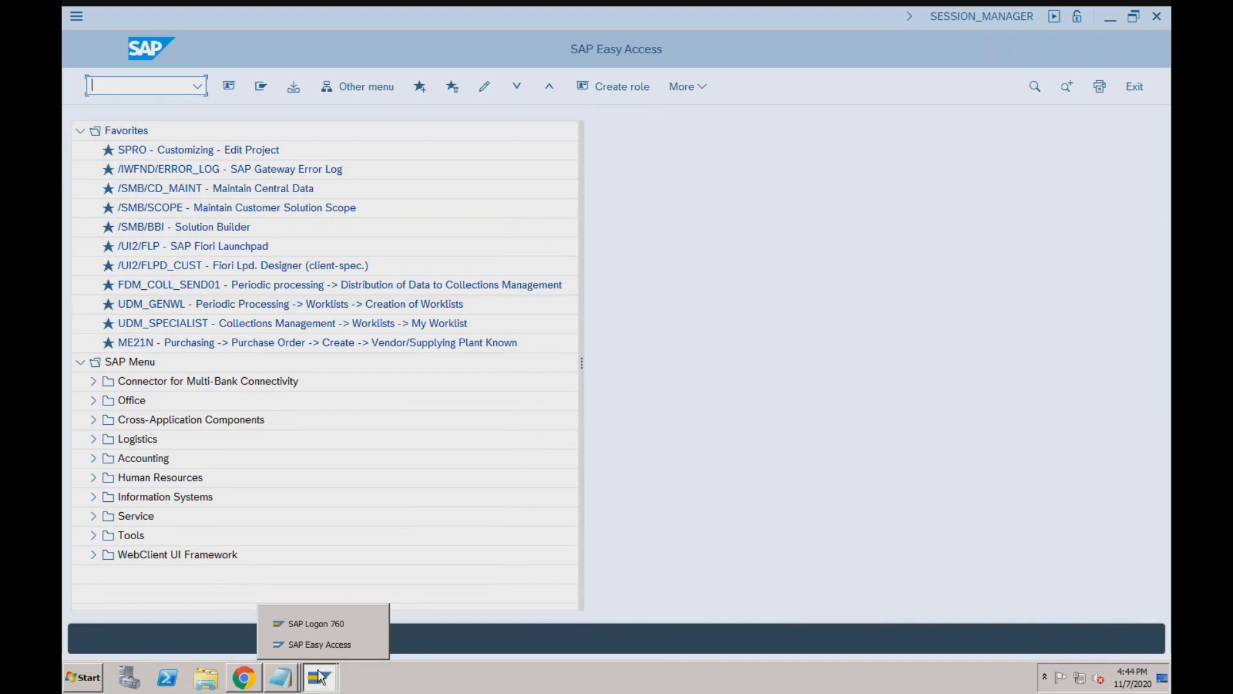
pyautogui.press('super+Tab')
pyautogui.press('super+Tab')
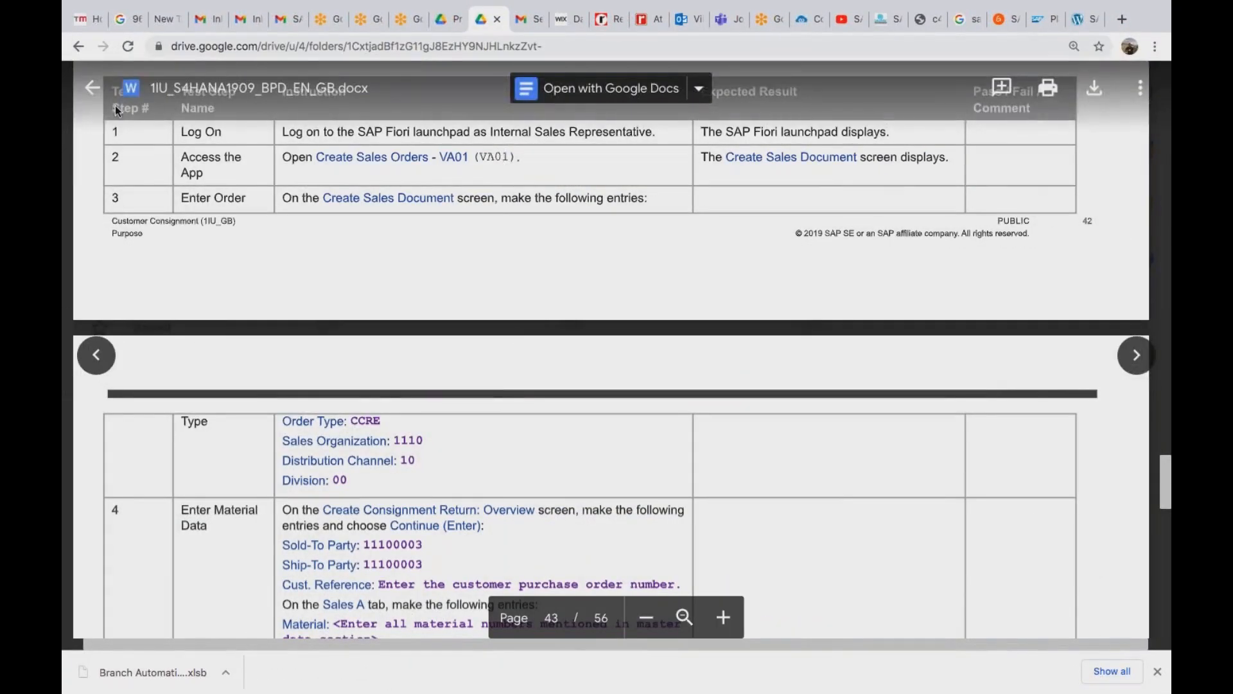
# Close the Customer Consignment script and scroll the folder down to the BKK_S4HANA1909 file.
pyautogui.click(92, 96)
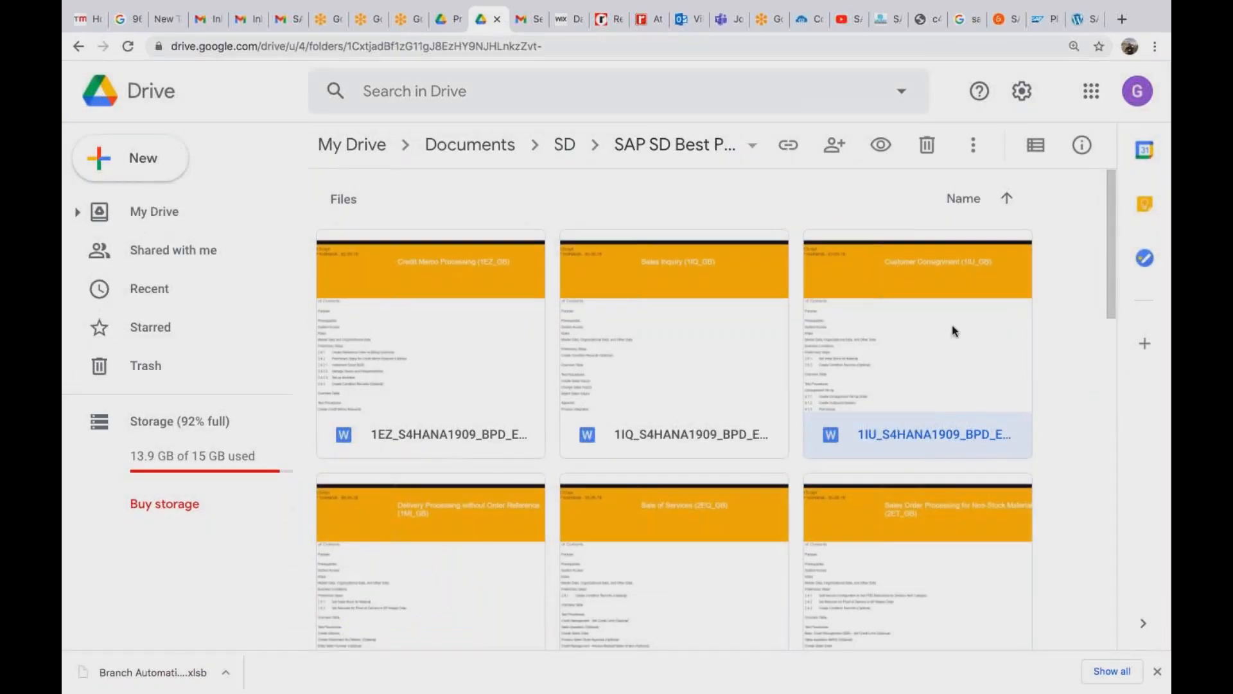
pyautogui.moveTo(1112, 220); pyautogui.dragTo(1114, 434)
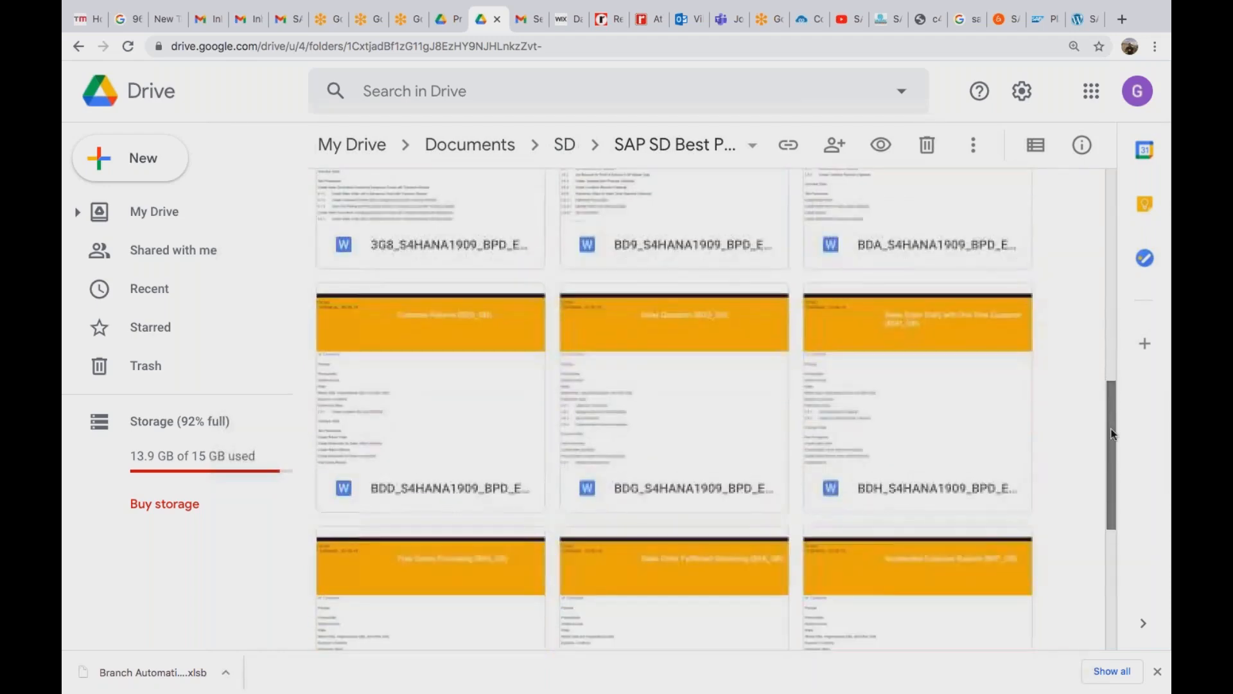
pyautogui.moveTo(1111, 448); pyautogui.dragTo(1116, 209)
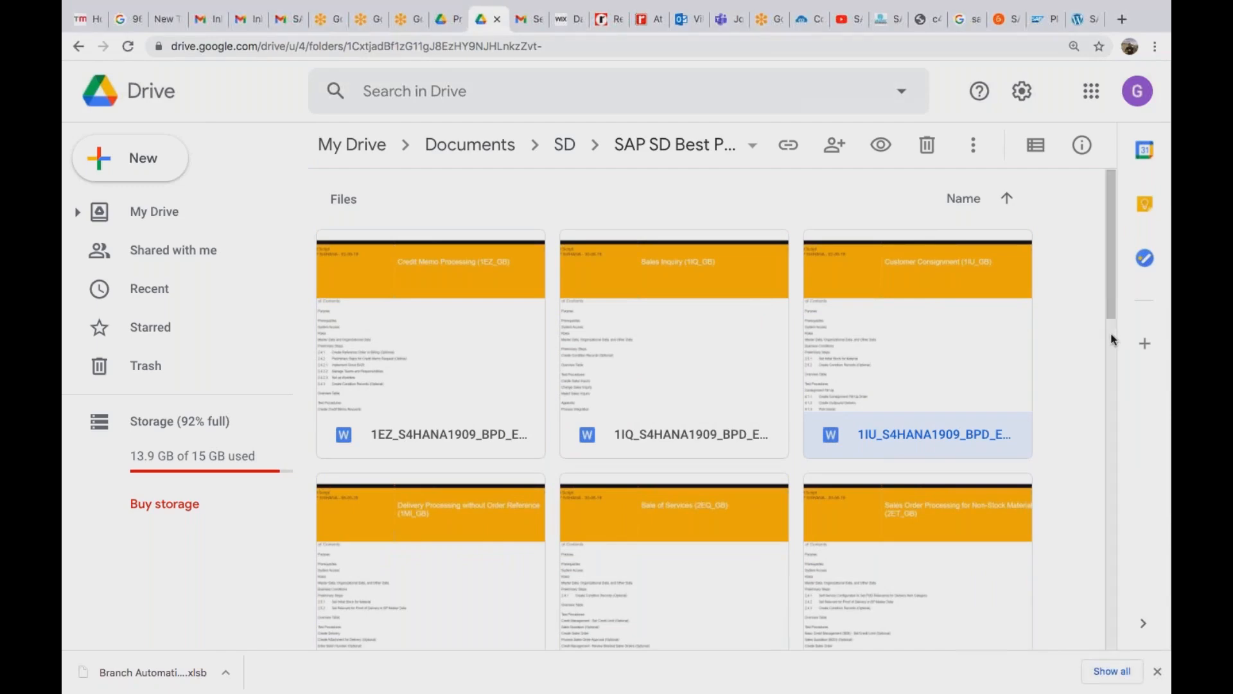
pyautogui.scroll(-3, 1114, 340)
pyautogui.scroll(-4, 1115, 340)
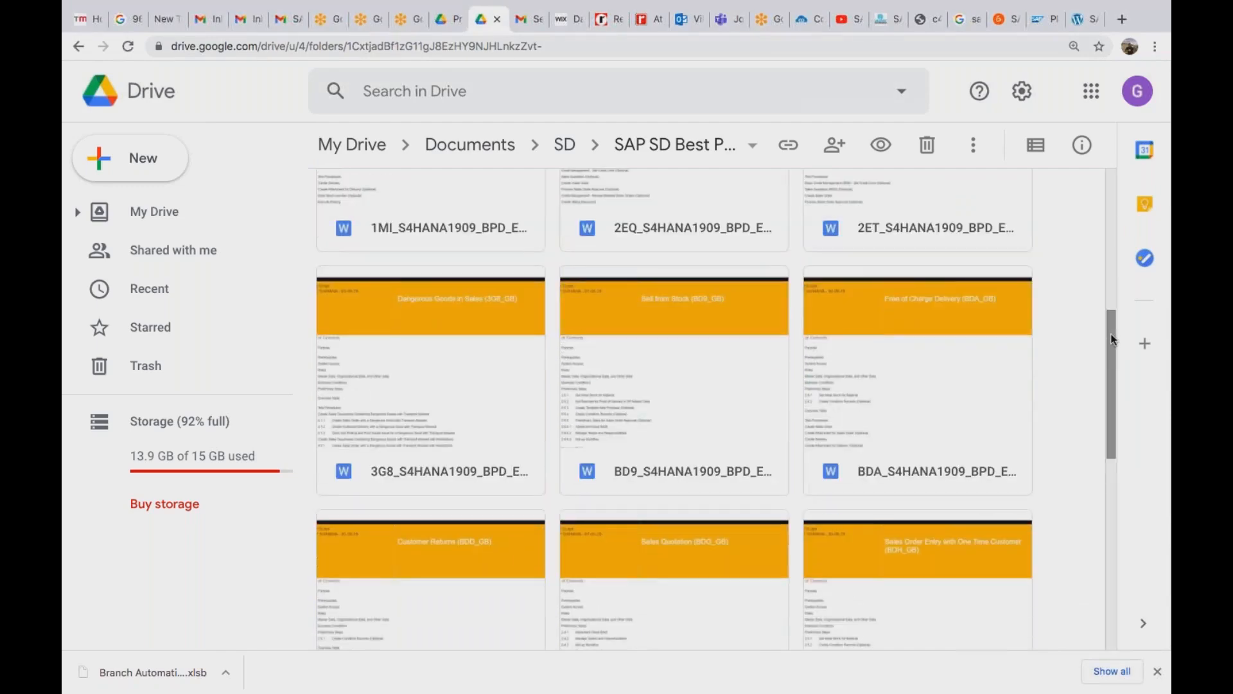
pyautogui.moveTo(1111, 334); pyautogui.dragTo(1109, 443)
pyautogui.scroll(-1, 1113, 436)
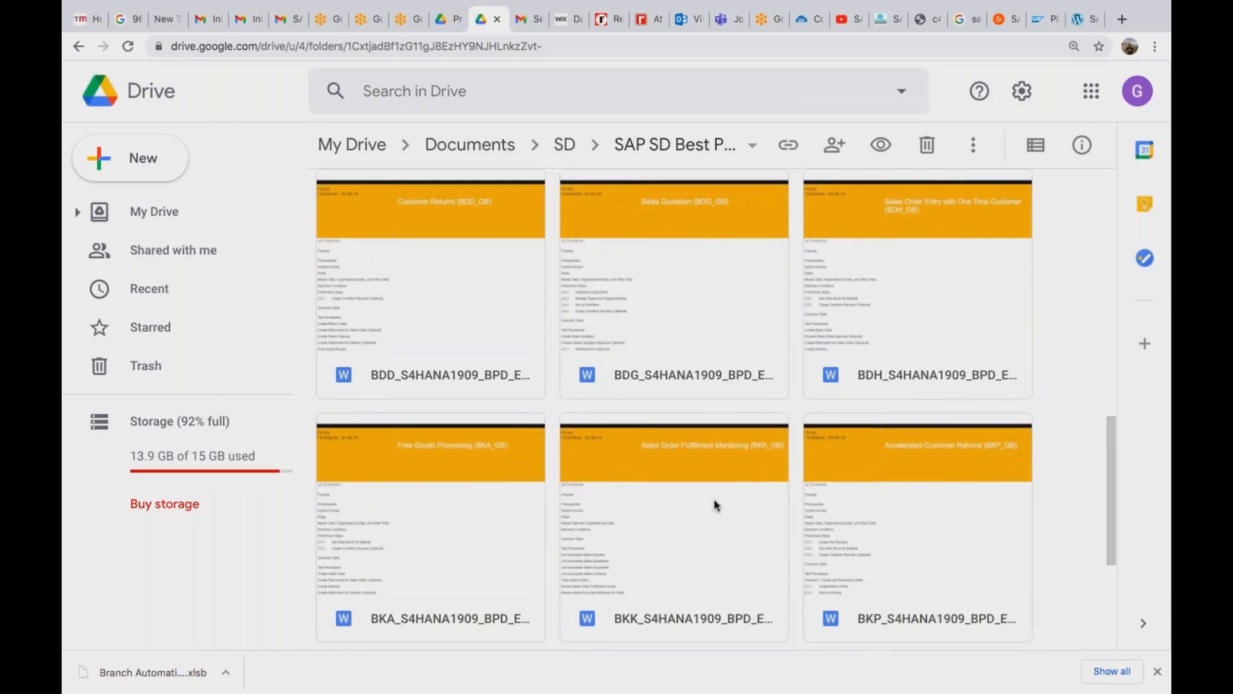
# Open the Sales Order Fulfillment Monitoring test script and scroll down to section 4.1.
pyautogui.doubleClick(663, 505)
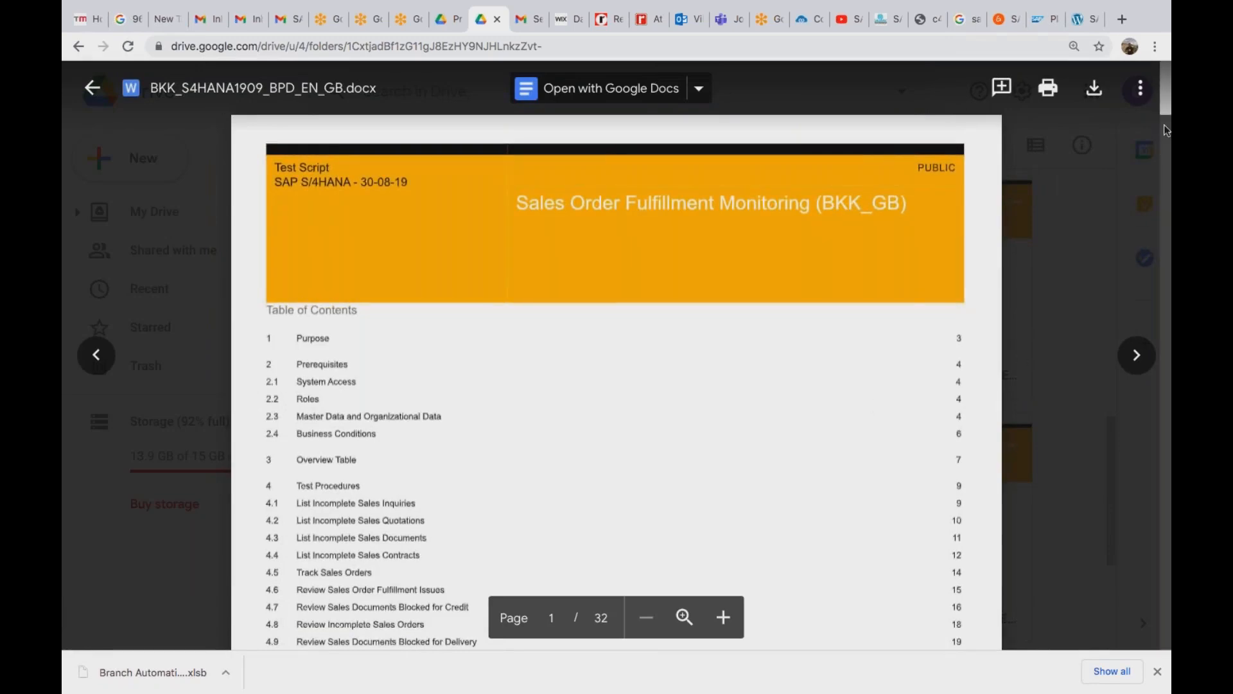
pyautogui.moveTo(1167, 116)
pyautogui.mouseDown()
pyautogui.moveTo(1167, 128)
pyautogui.moveTo(1167, 95)
pyautogui.mouseUp()
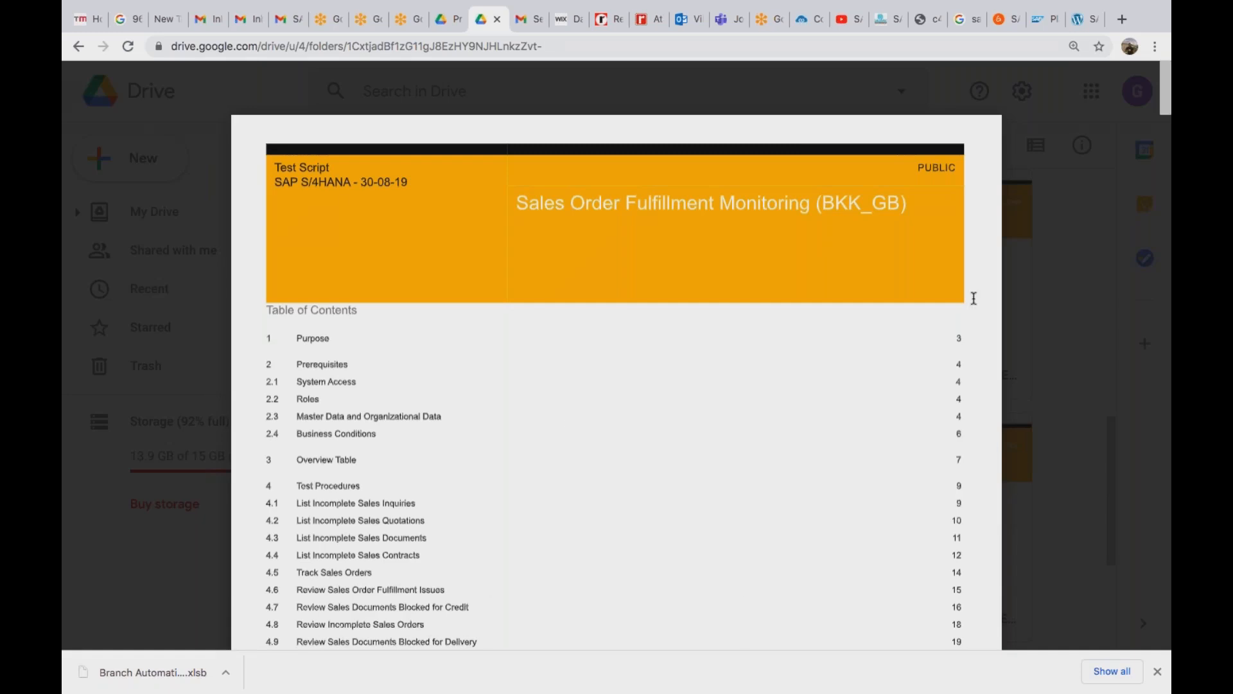
pyautogui.scroll(-10, 1163, 137)
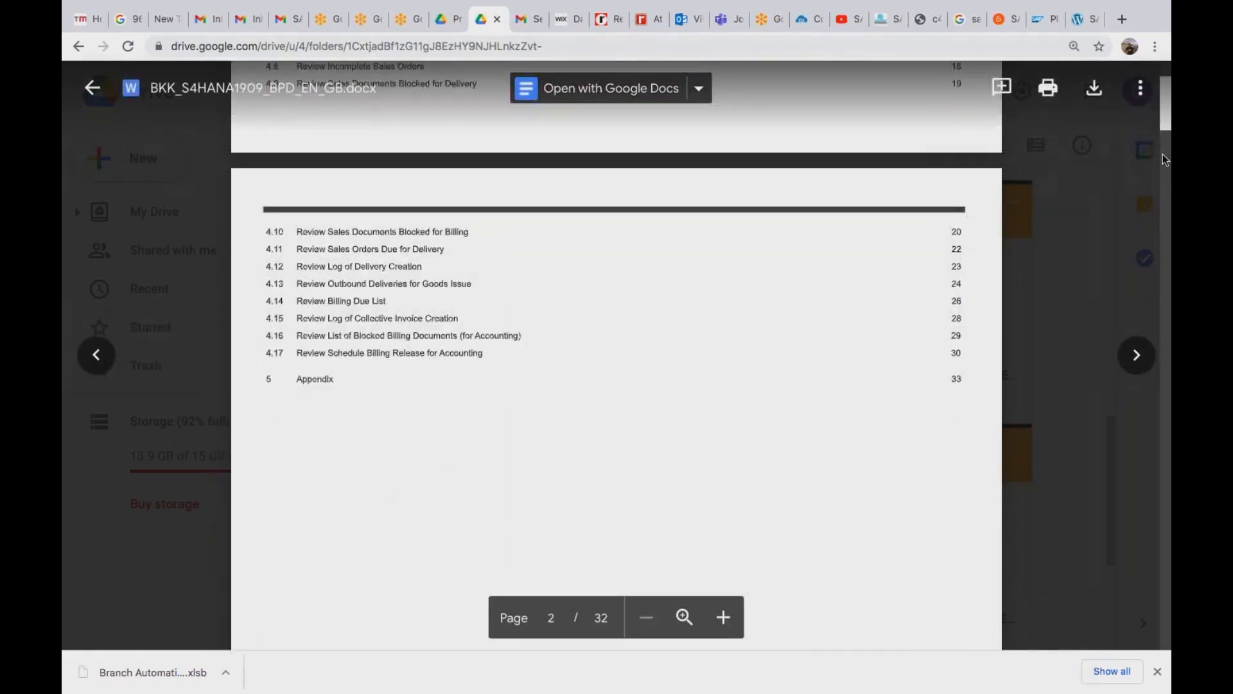
pyautogui.scroll(-15, 1166, 159)
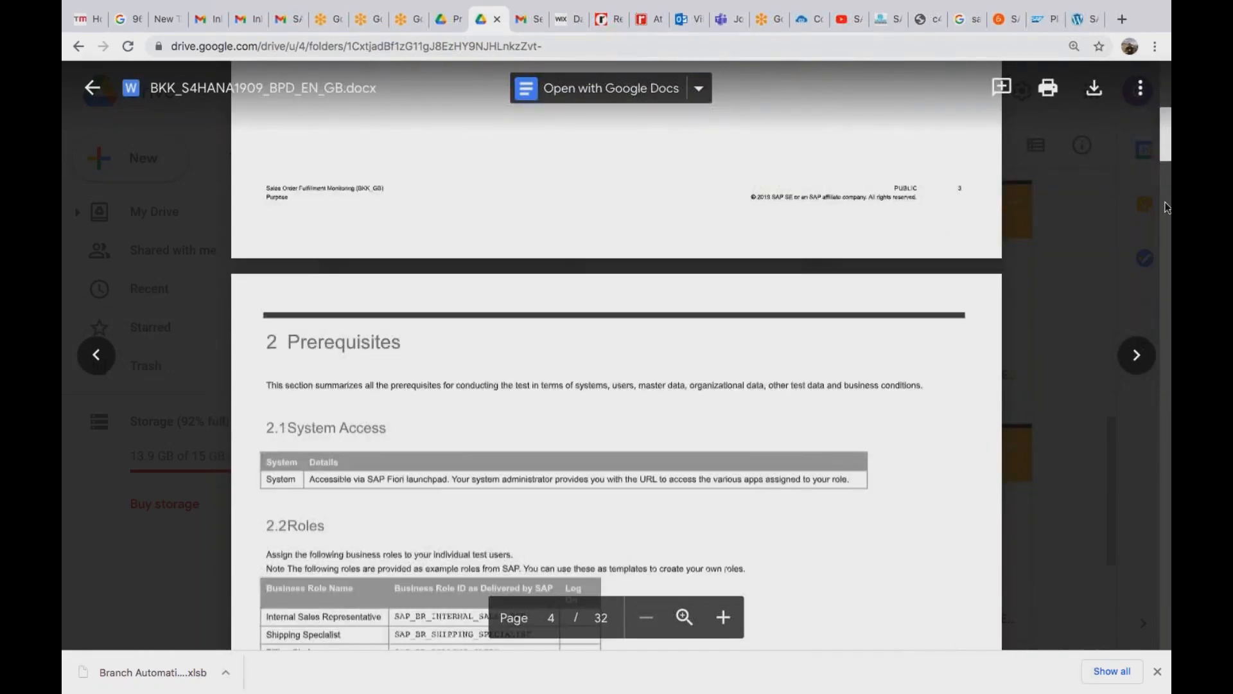
pyautogui.scroll(-8, 1167, 207)
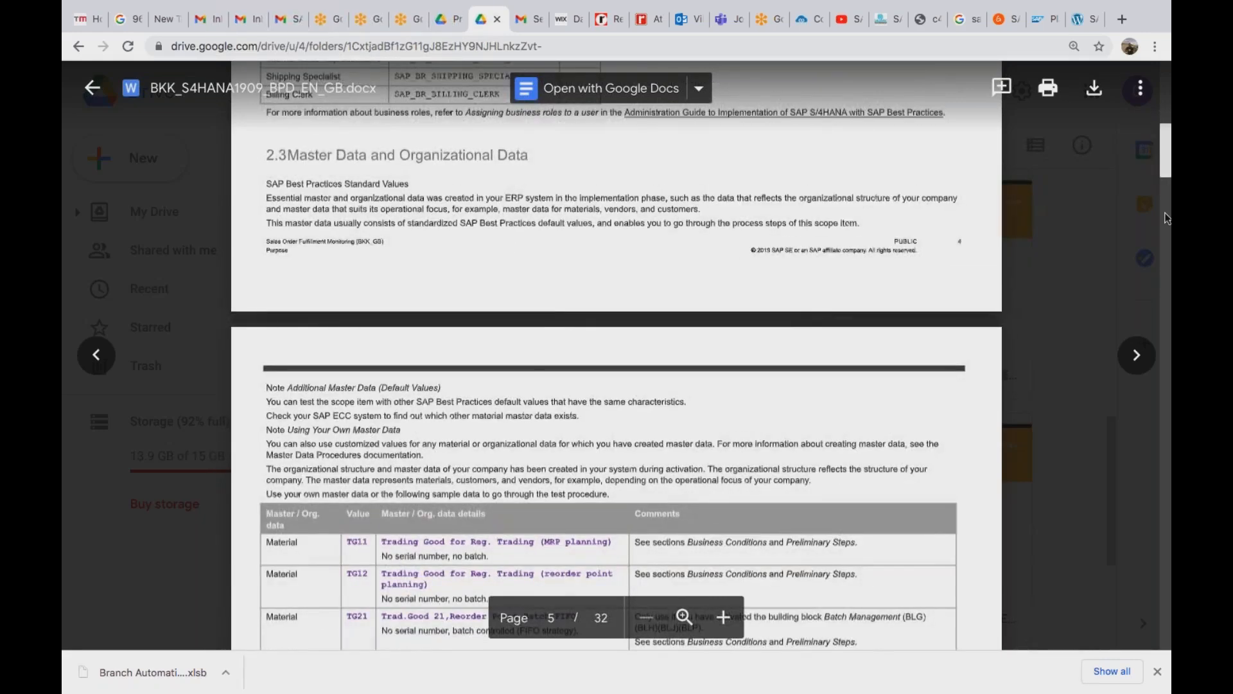
pyautogui.scroll(-8, 1166, 222)
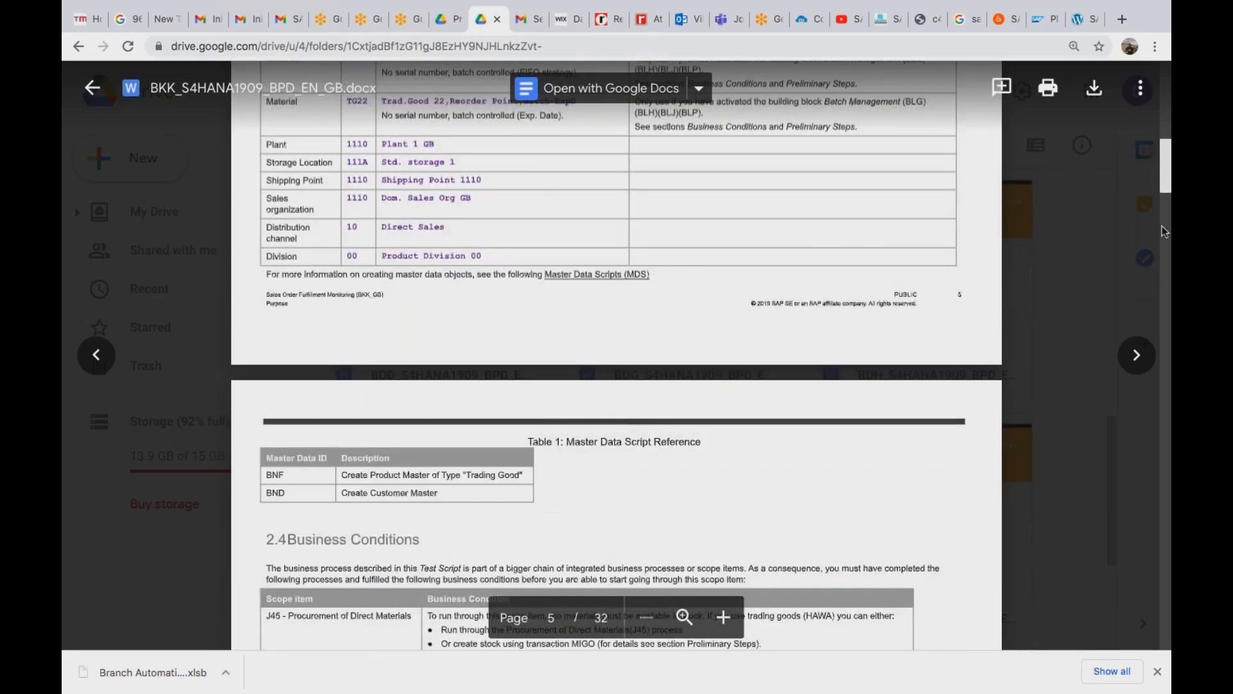
pyautogui.scroll(-8, 1163, 226)
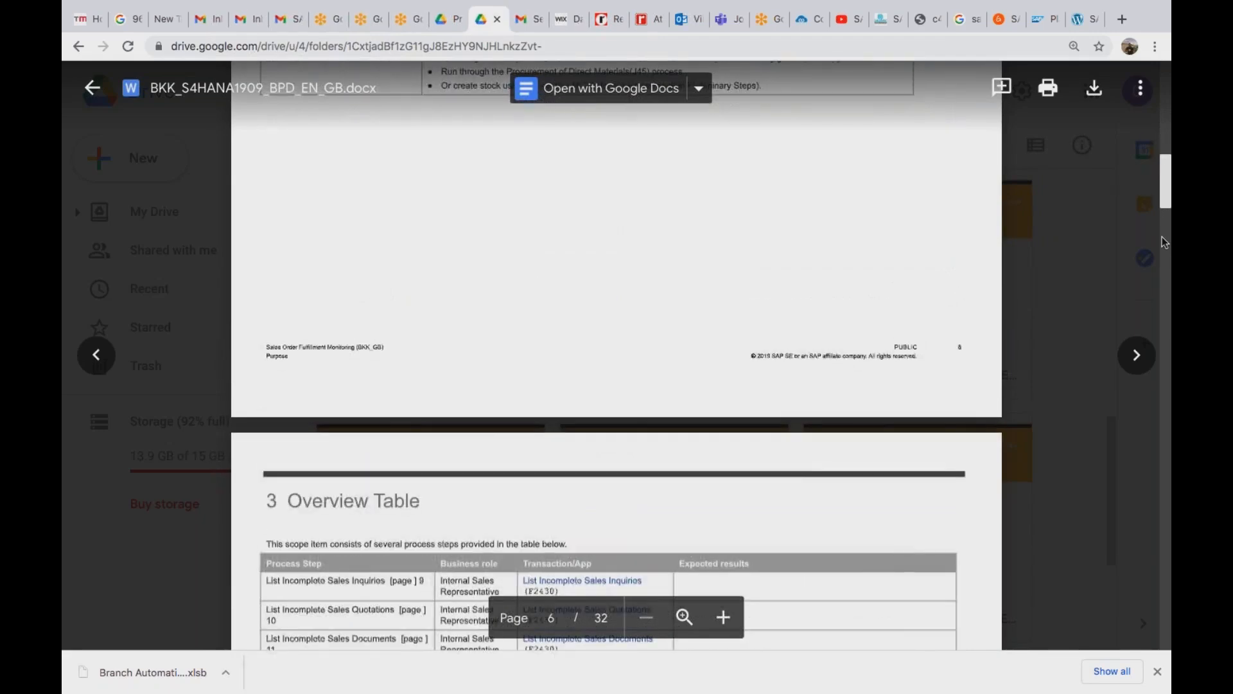
pyautogui.scroll(-8, 1162, 236)
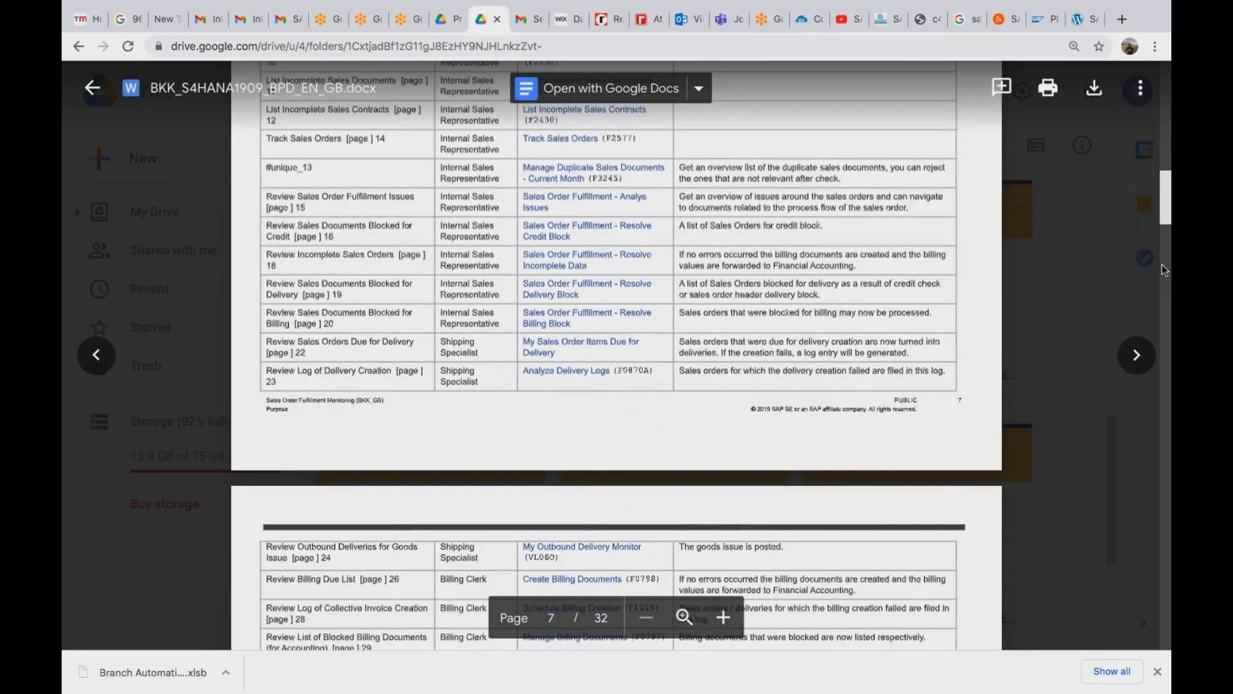
pyautogui.scroll(-20, 1162, 264)
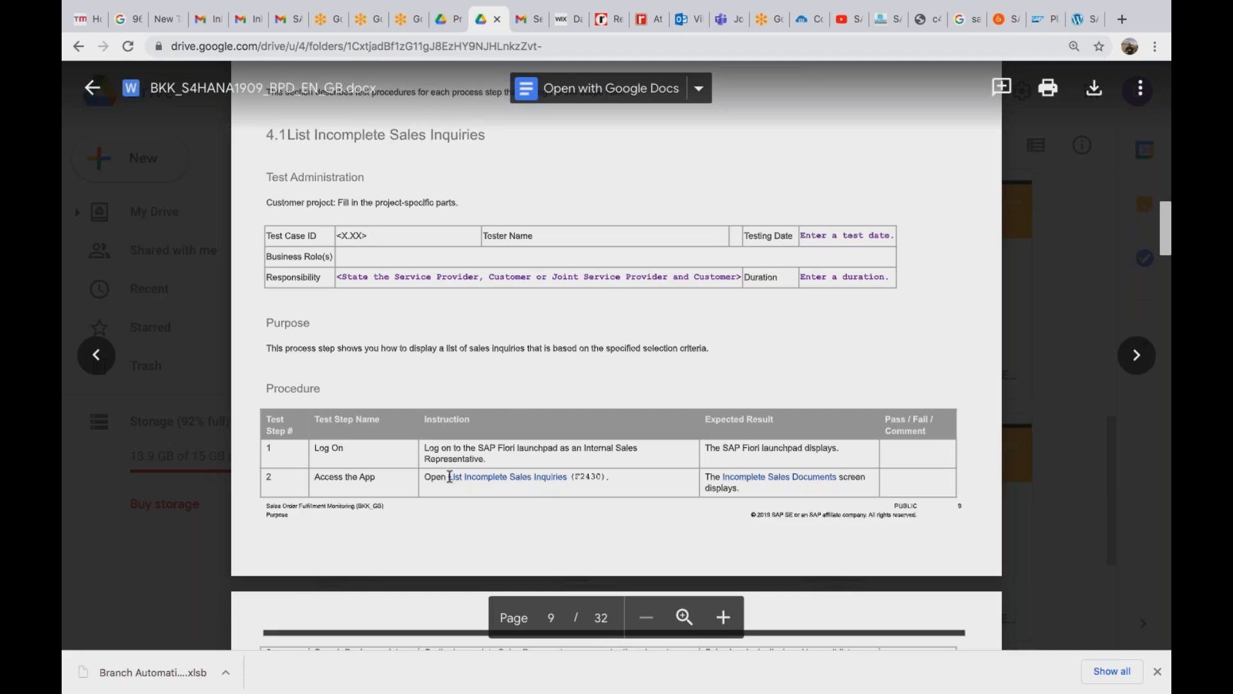
# Highlight 'List Incomplete Sales Inquiries' in step 2 of the 4.1 procedure table.
pyautogui.moveTo(450, 476); pyautogui.dragTo(565, 476)
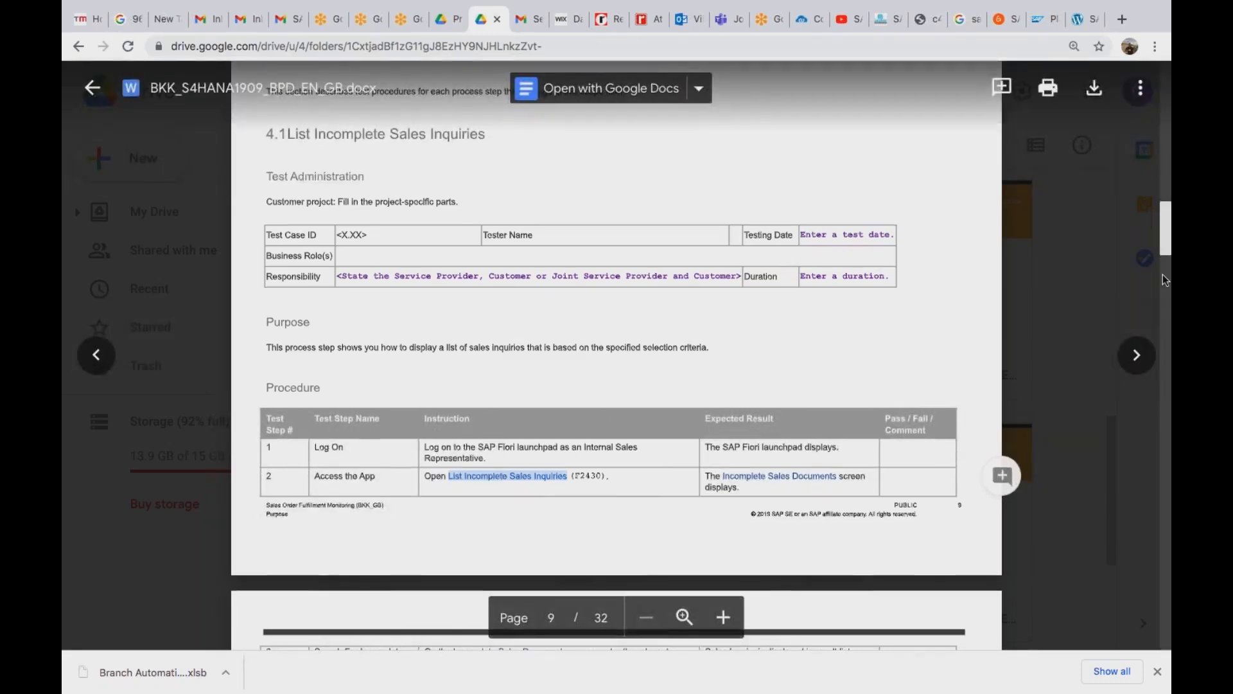
pyautogui.scroll(-8, 1161, 279)
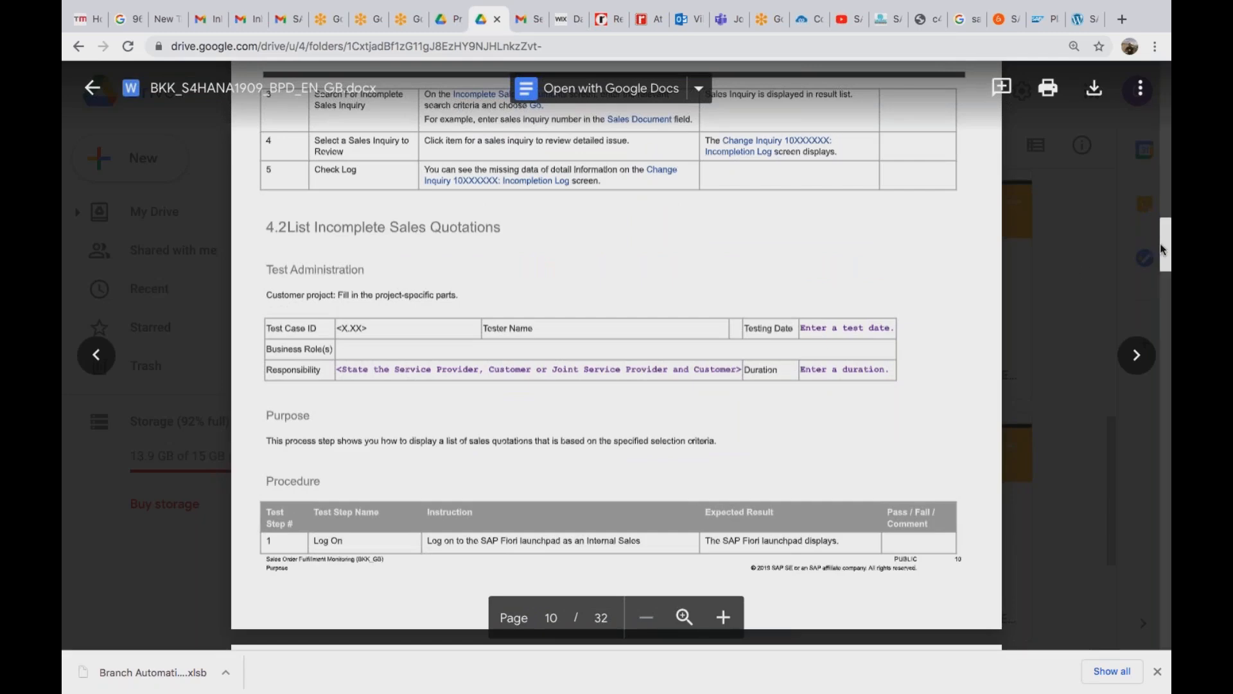
pyautogui.scroll(3, 1160, 241)
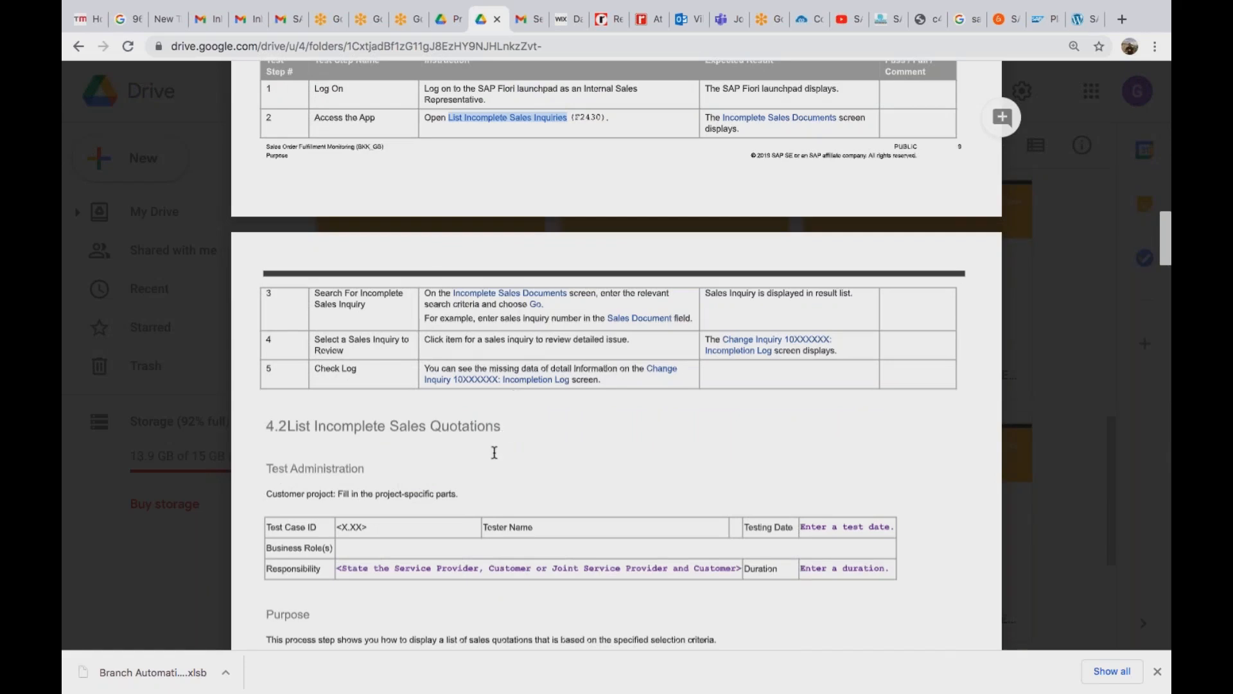
# In the Fiori tab, search 'list incomple' and choose the List Incomplete Sales Inquiries app.
pyautogui.press('super+Tab')
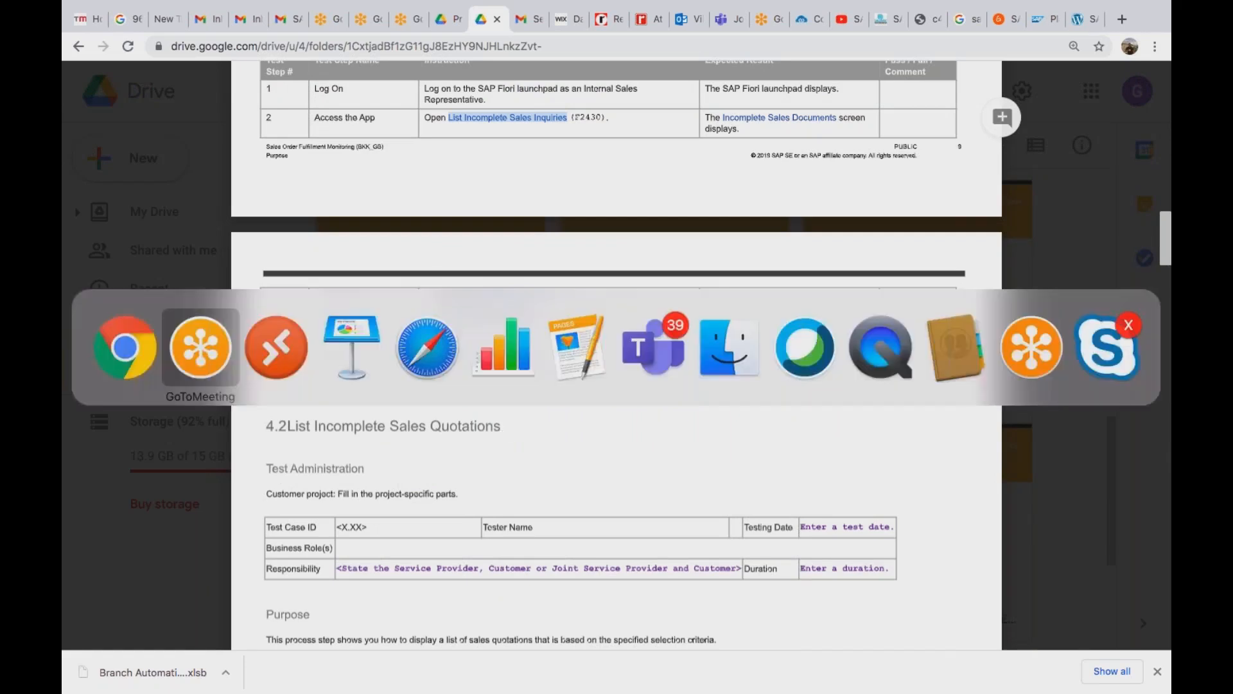
pyautogui.press('super+Tab')
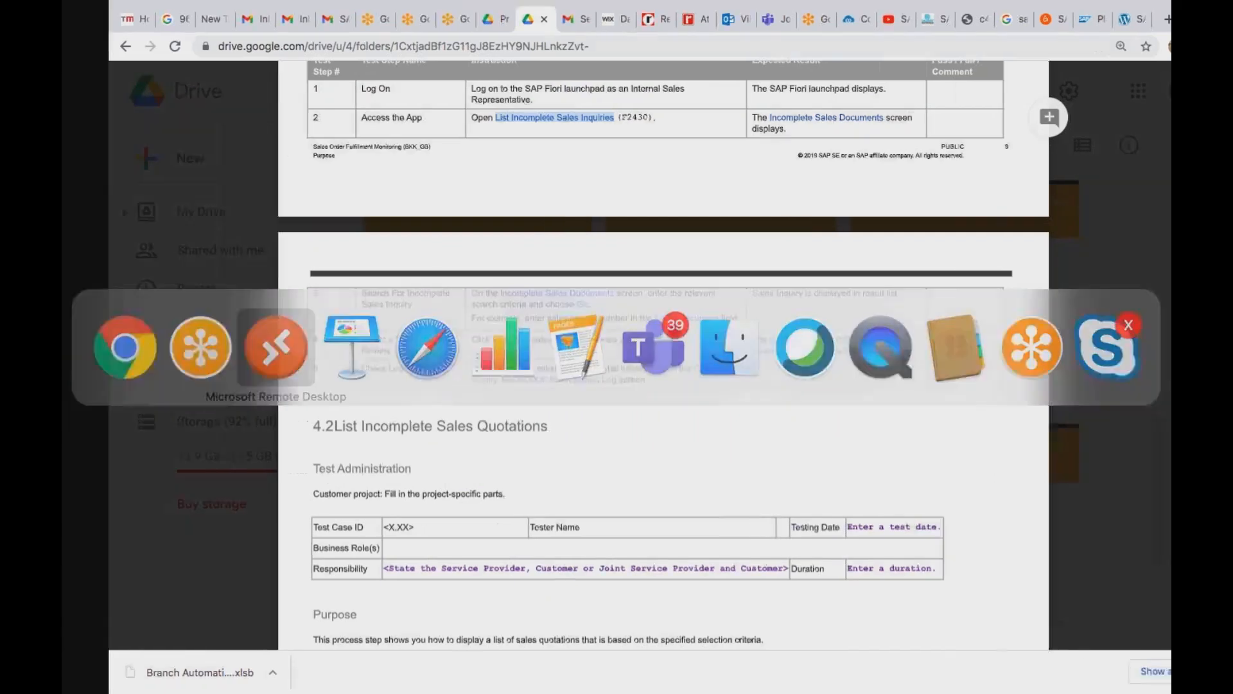
pyautogui.click(256, 681)
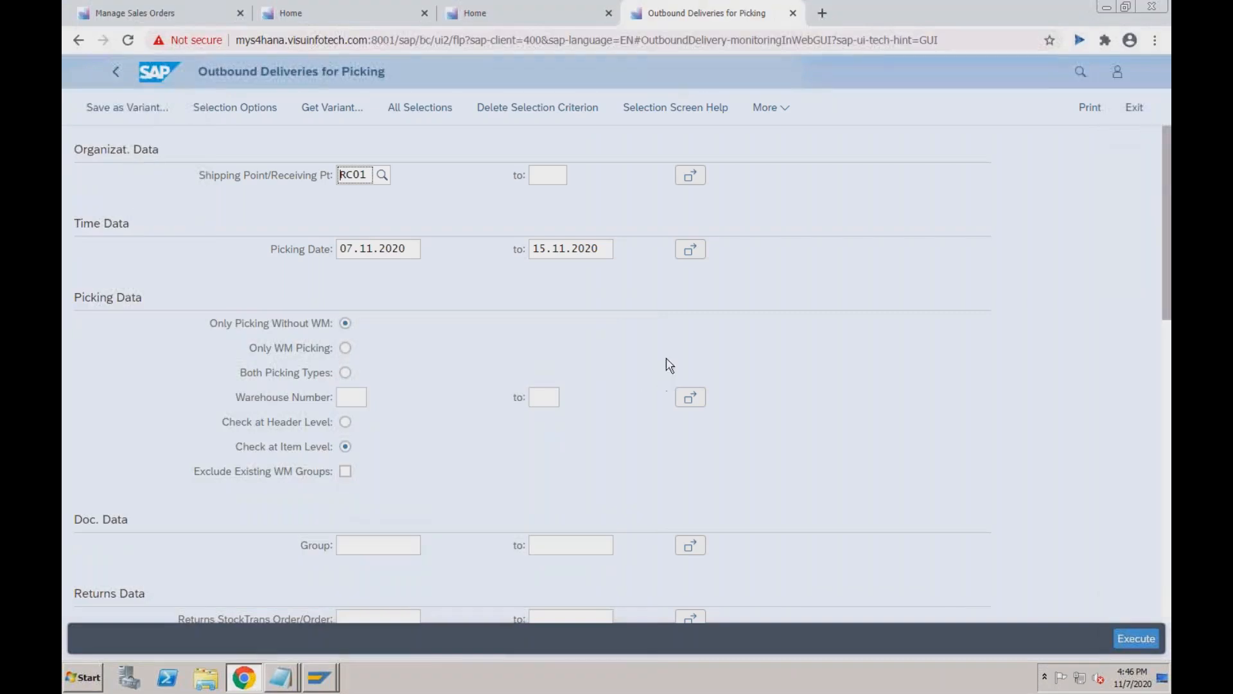
pyautogui.click(1073, 76)
pyautogui.write('l')
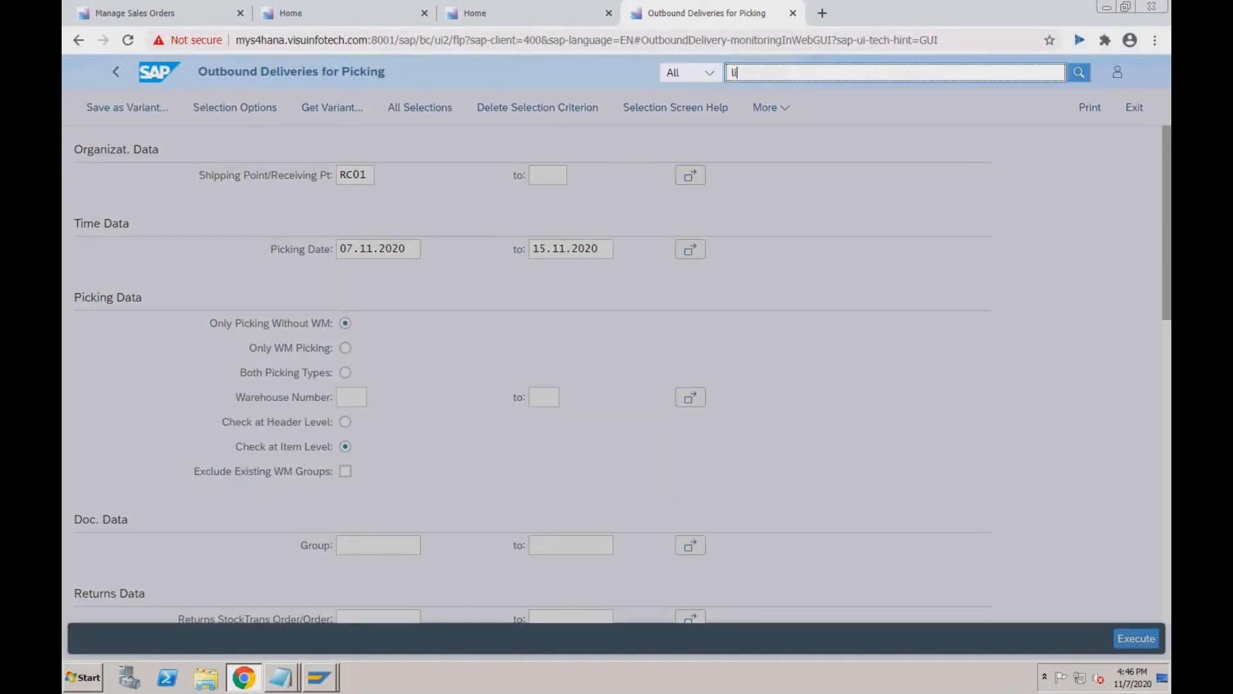
pyautogui.write('ist incompl')
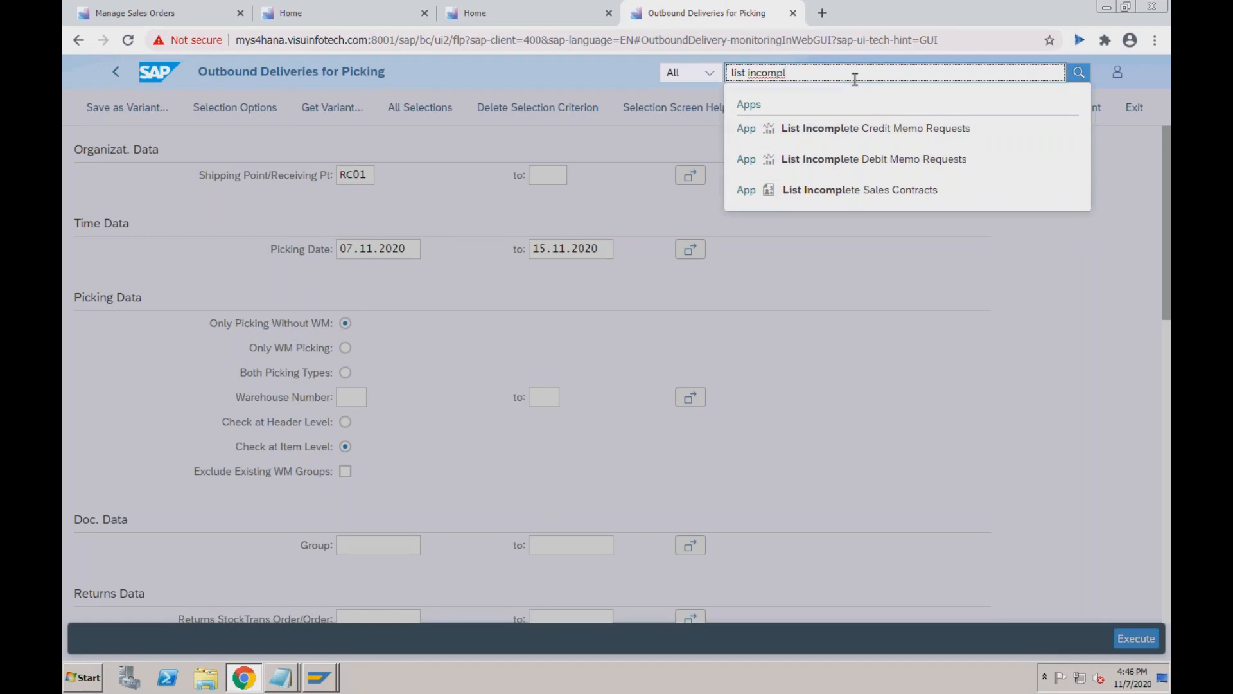
pyautogui.write('ete inq')
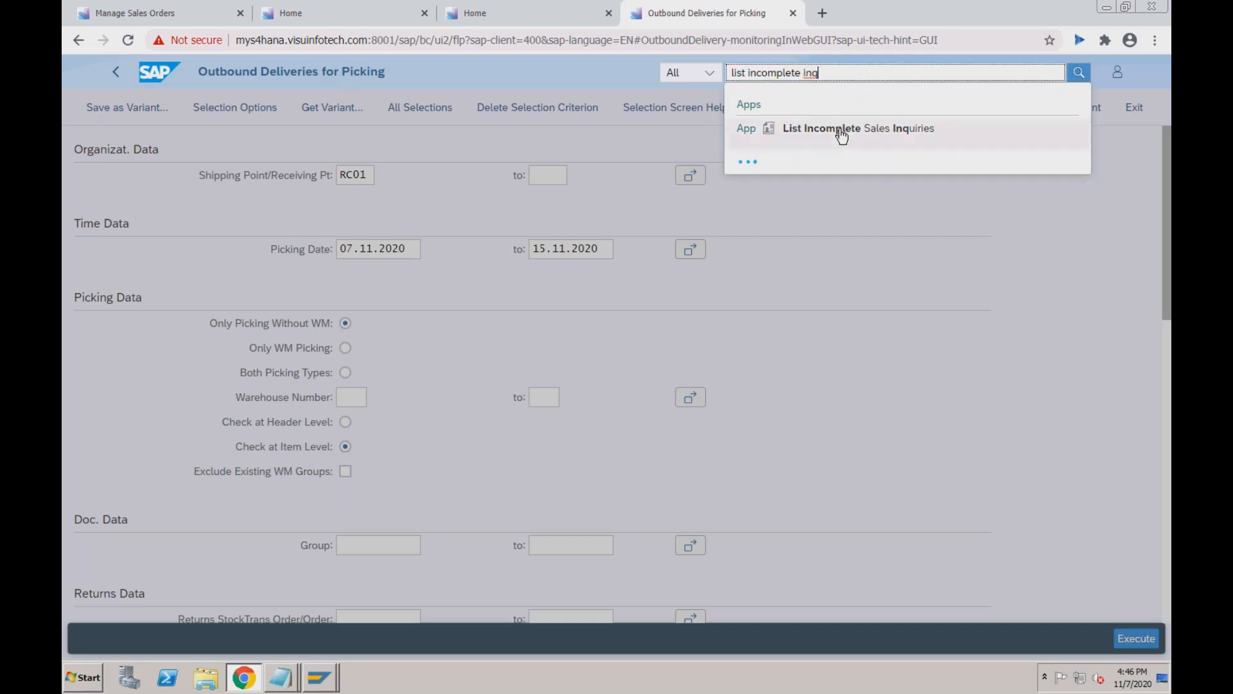
pyautogui.click(842, 137)
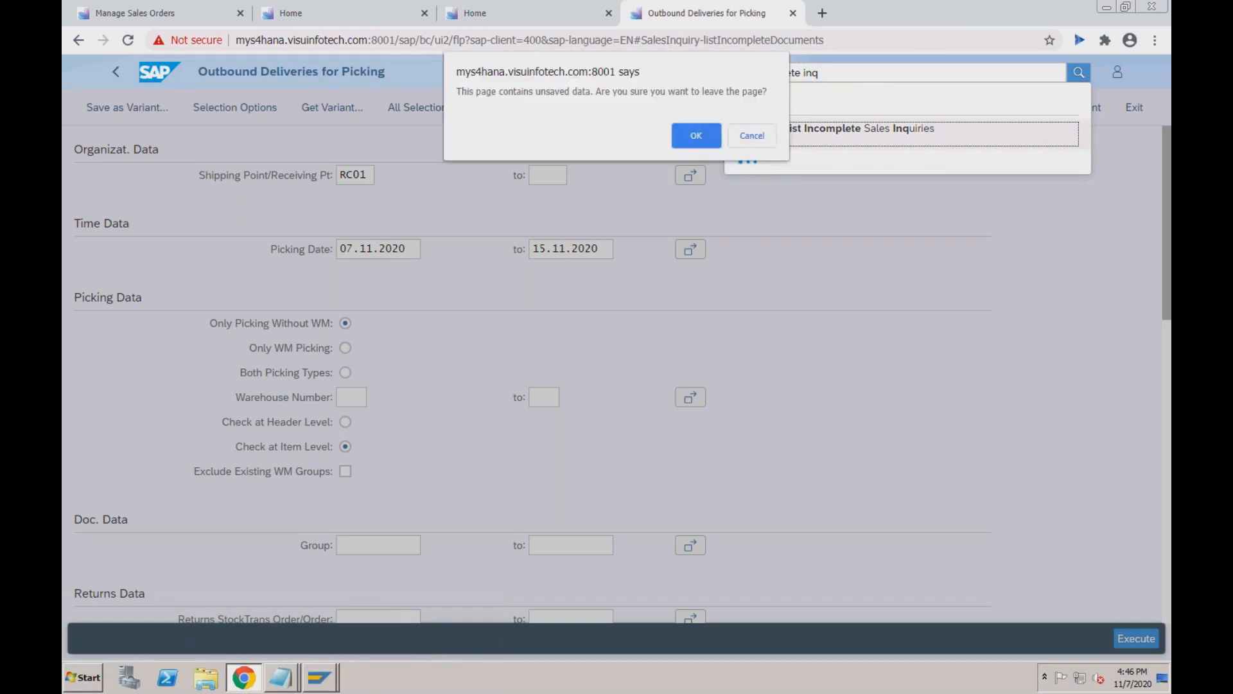
# Confirm leaving the page and run Incomplete Sales Documents for inquiries, which returns 0 documents.
pyautogui.click(693, 136)
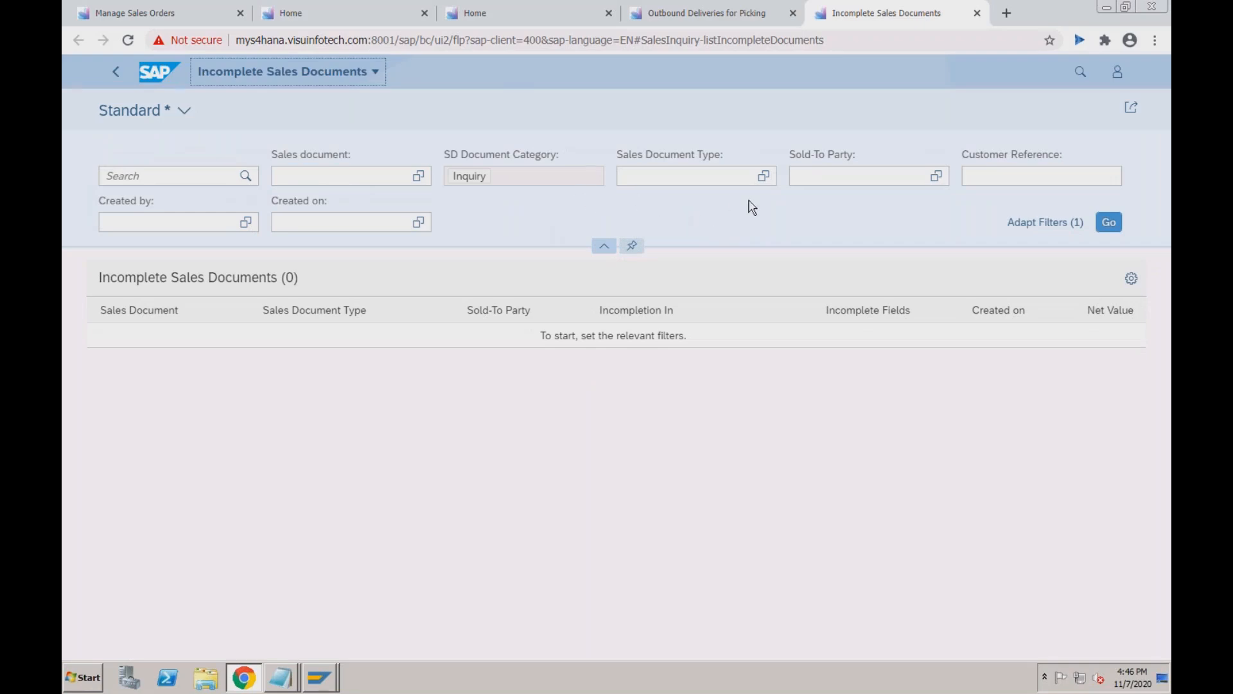
pyautogui.click(846, 179)
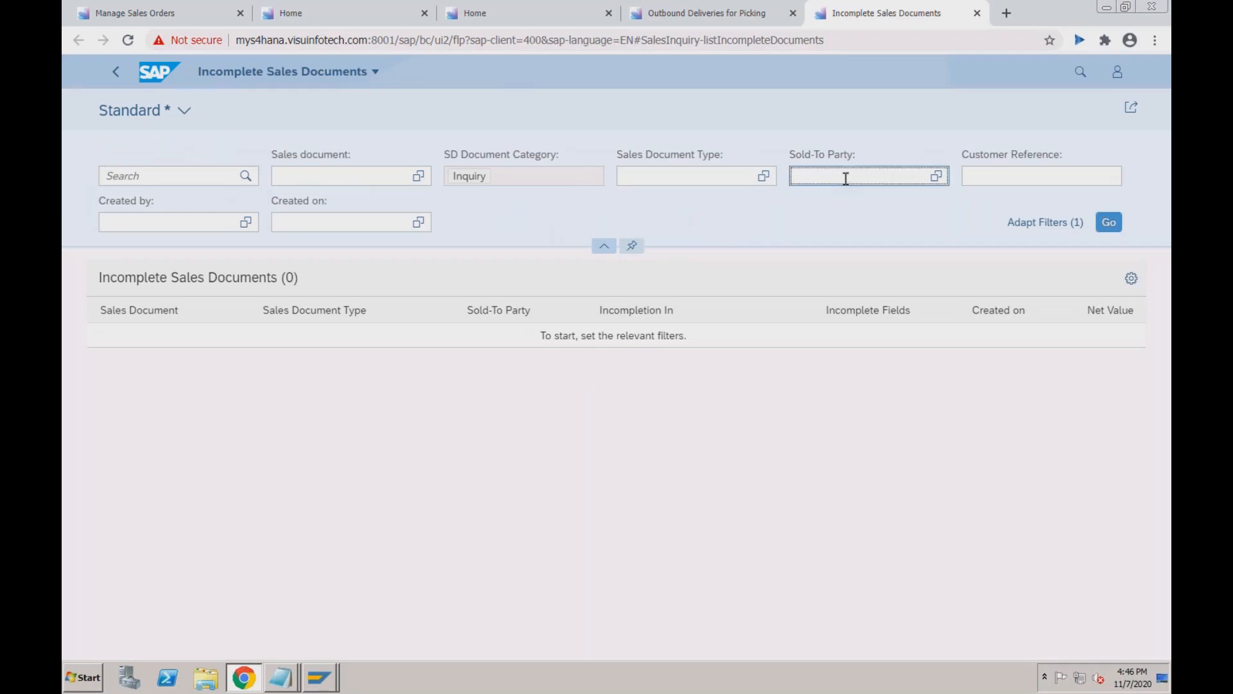
pyautogui.click(1005, 174)
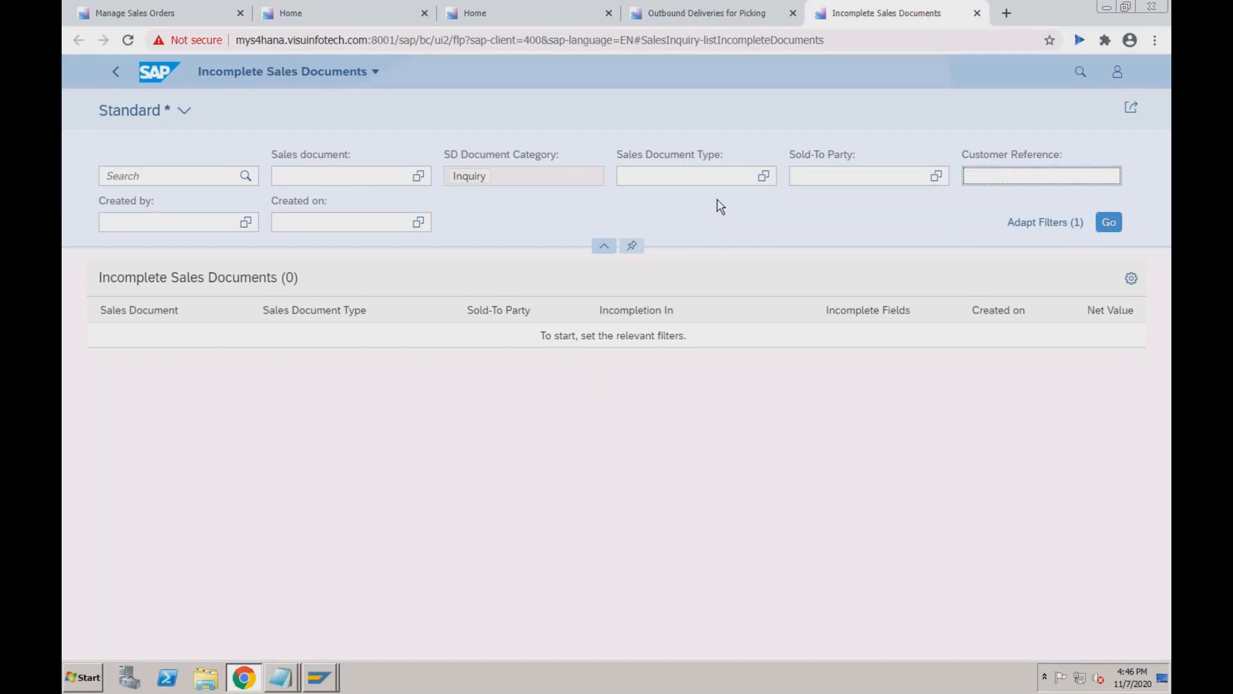
pyautogui.click(209, 215)
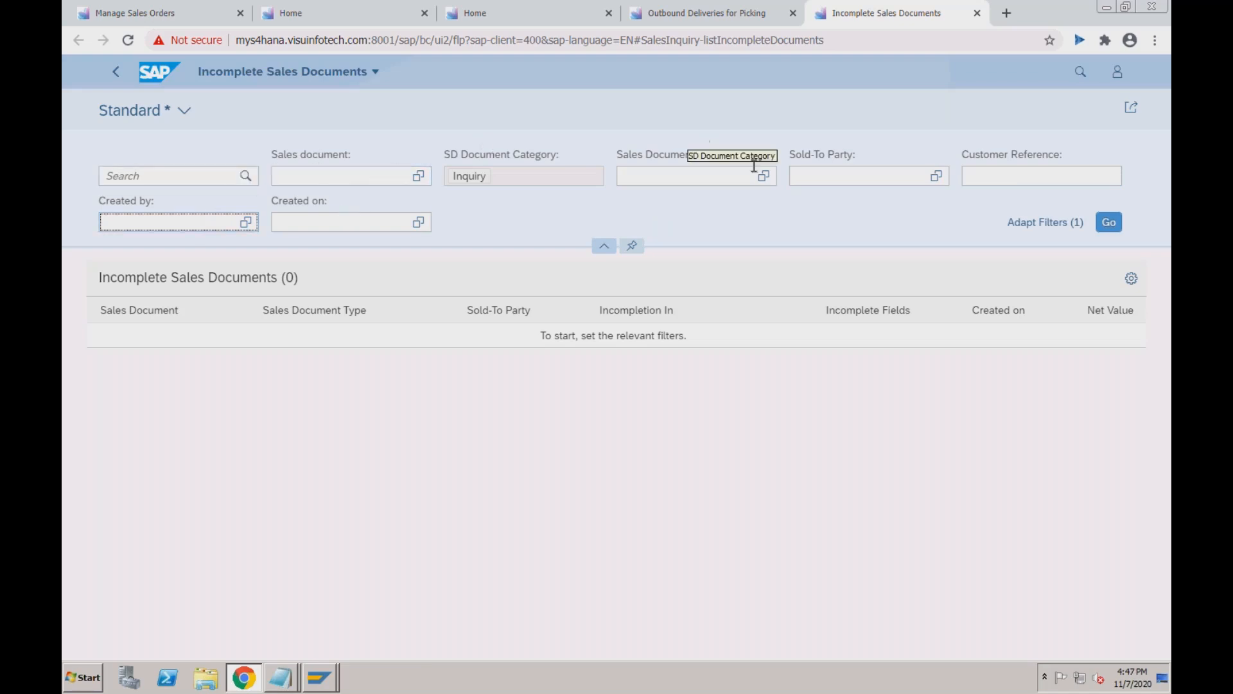
pyautogui.click(1110, 223)
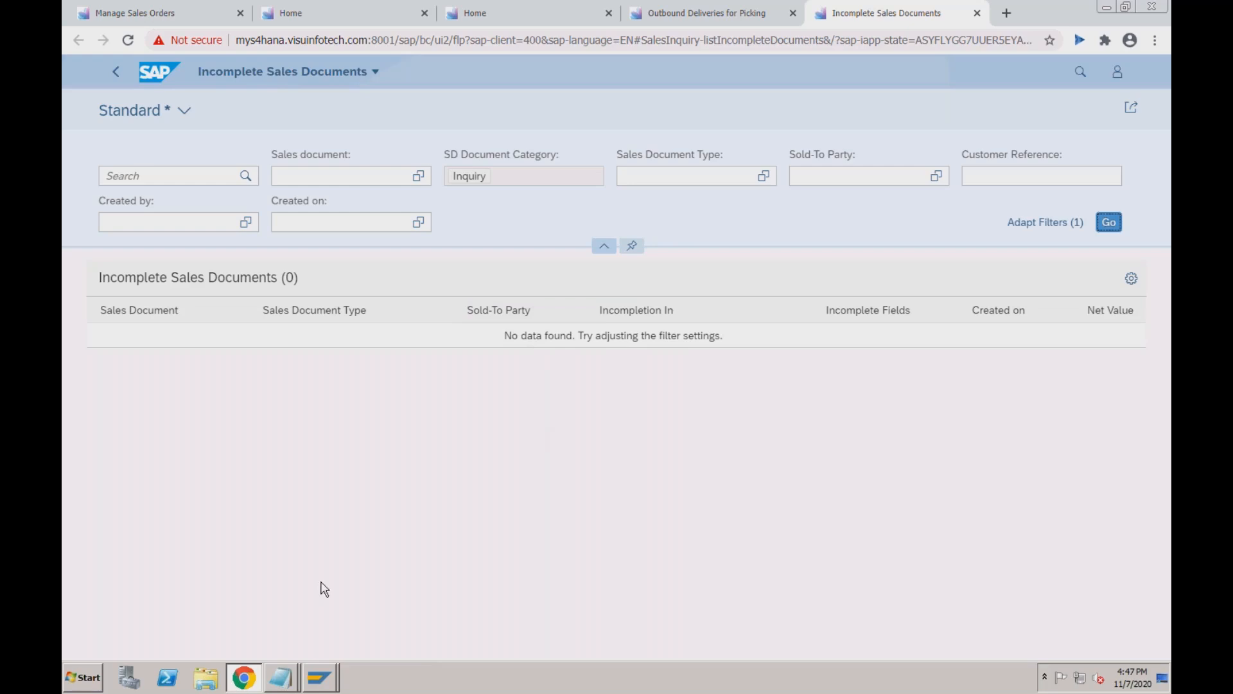
pyautogui.click(319, 677)
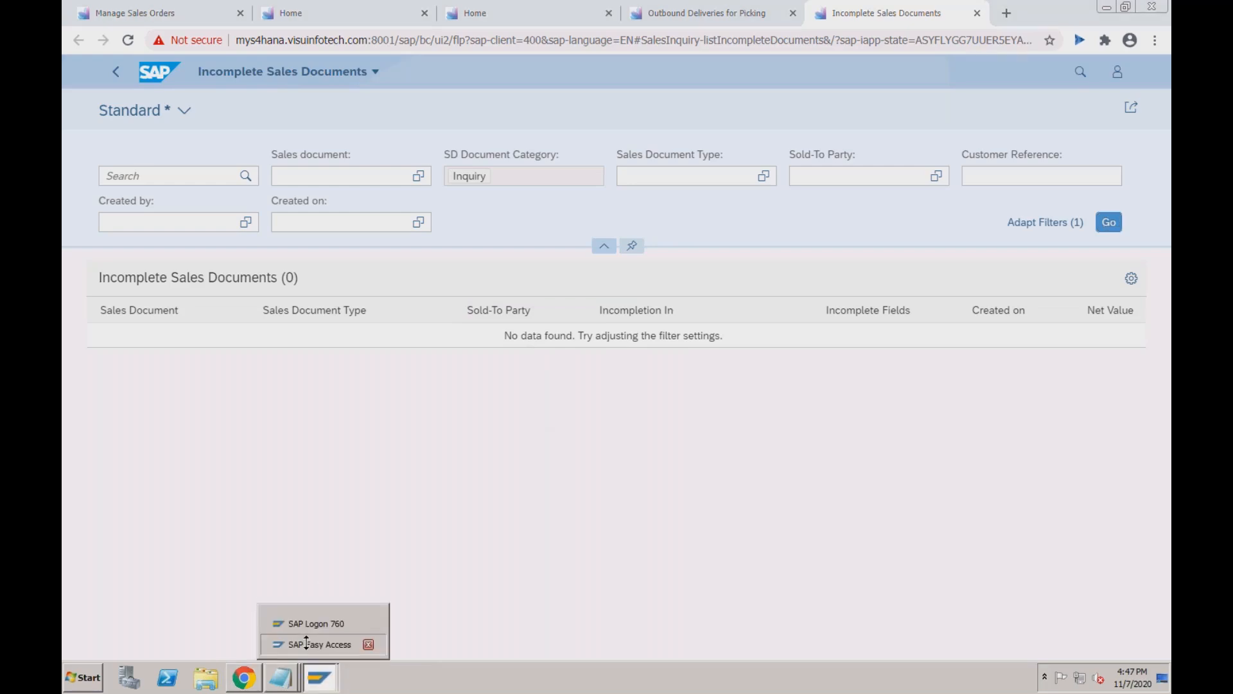
# Start VA11 Create Inquiry via Logistics > Sales and Distribution > Sales > Inquiry in the SAP menu.
pyautogui.click(321, 644)
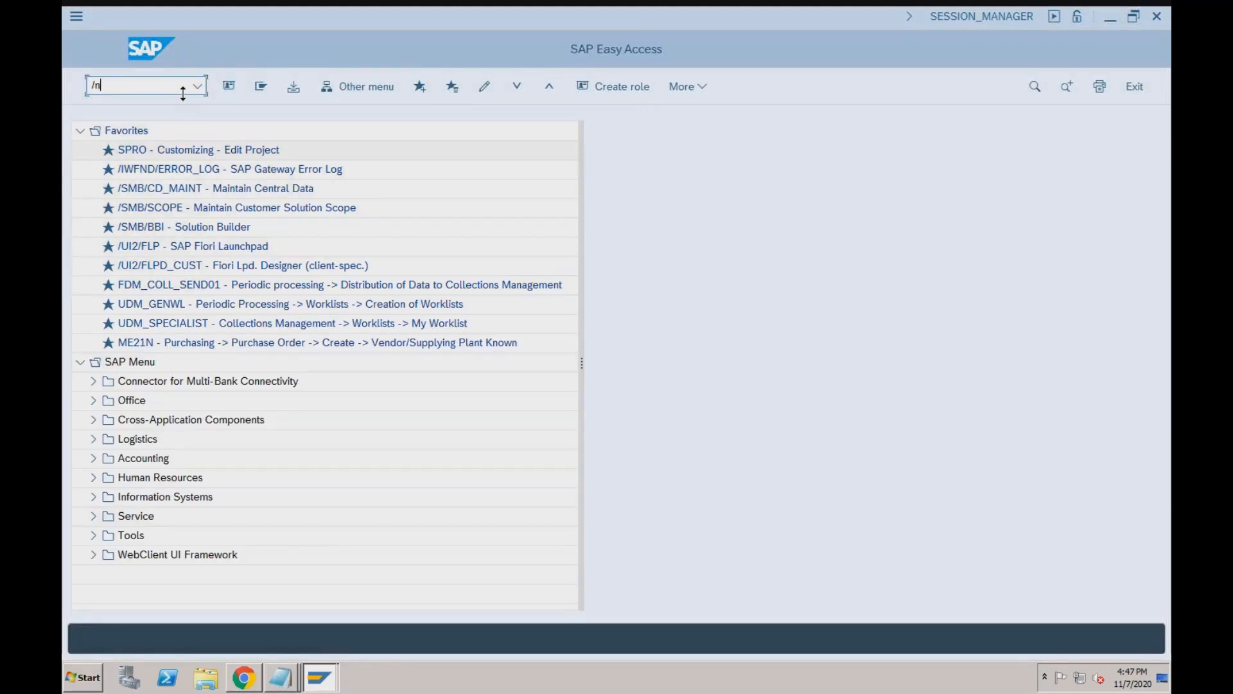
pyautogui.click(94, 439)
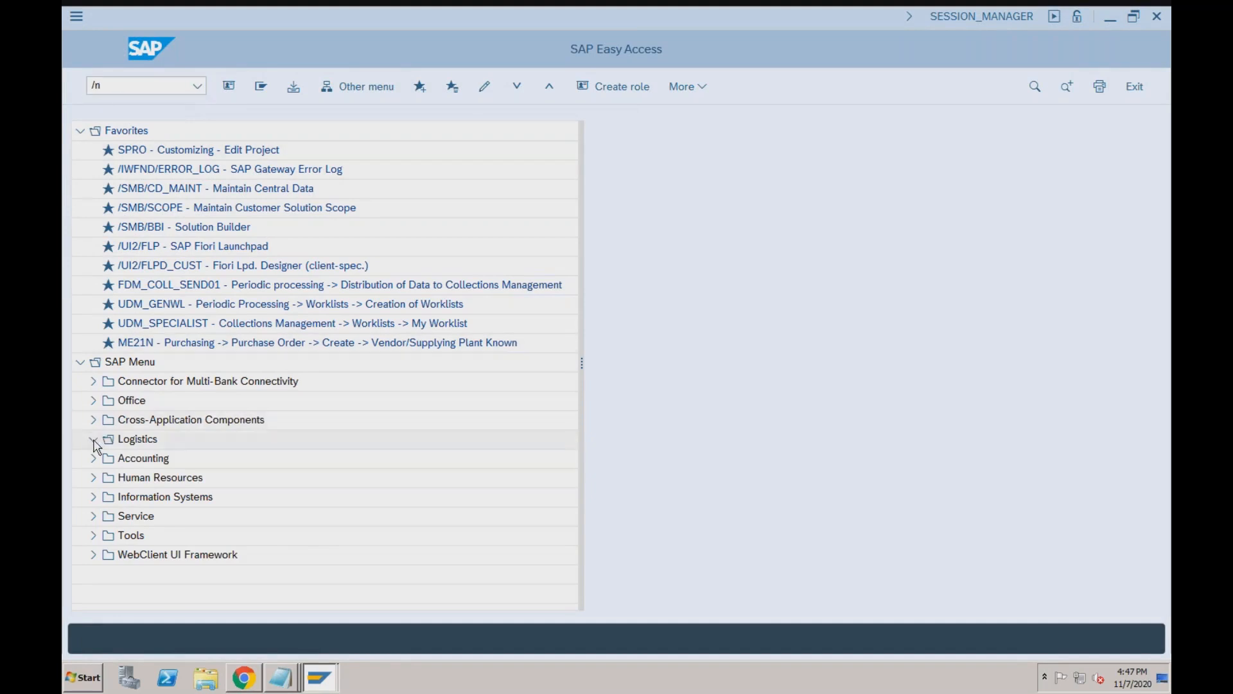
pyautogui.click(108, 517)
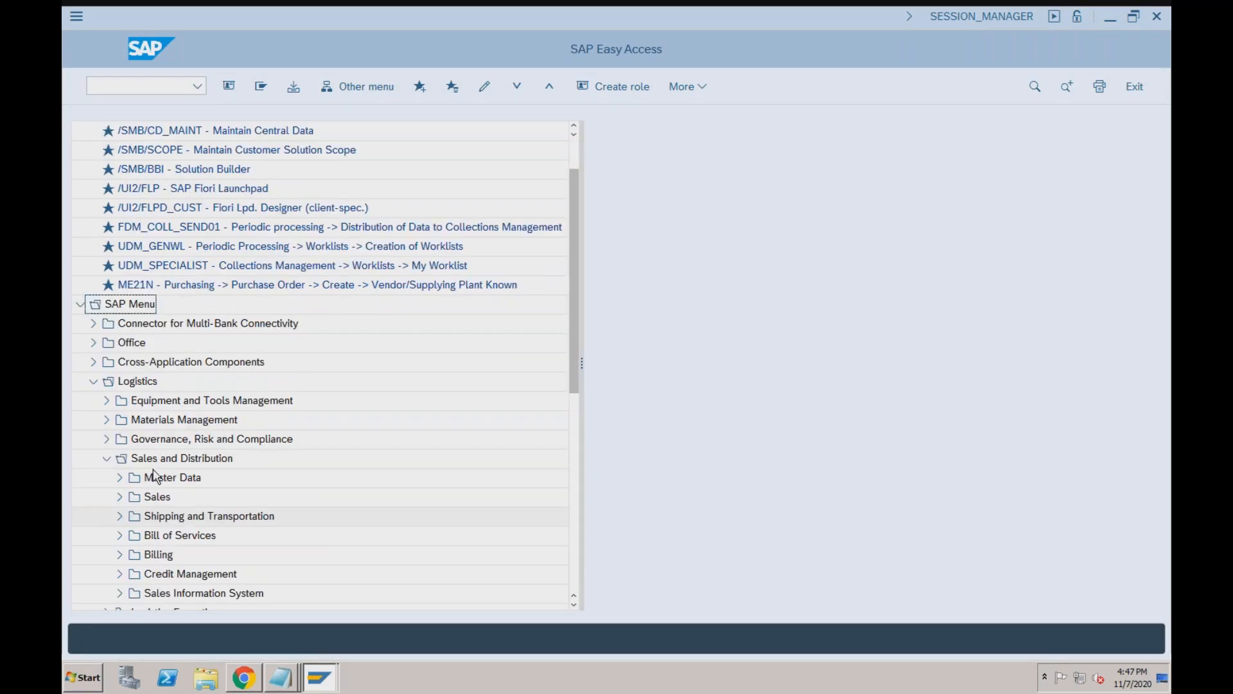
pyautogui.click(119, 497)
pyautogui.click(133, 517)
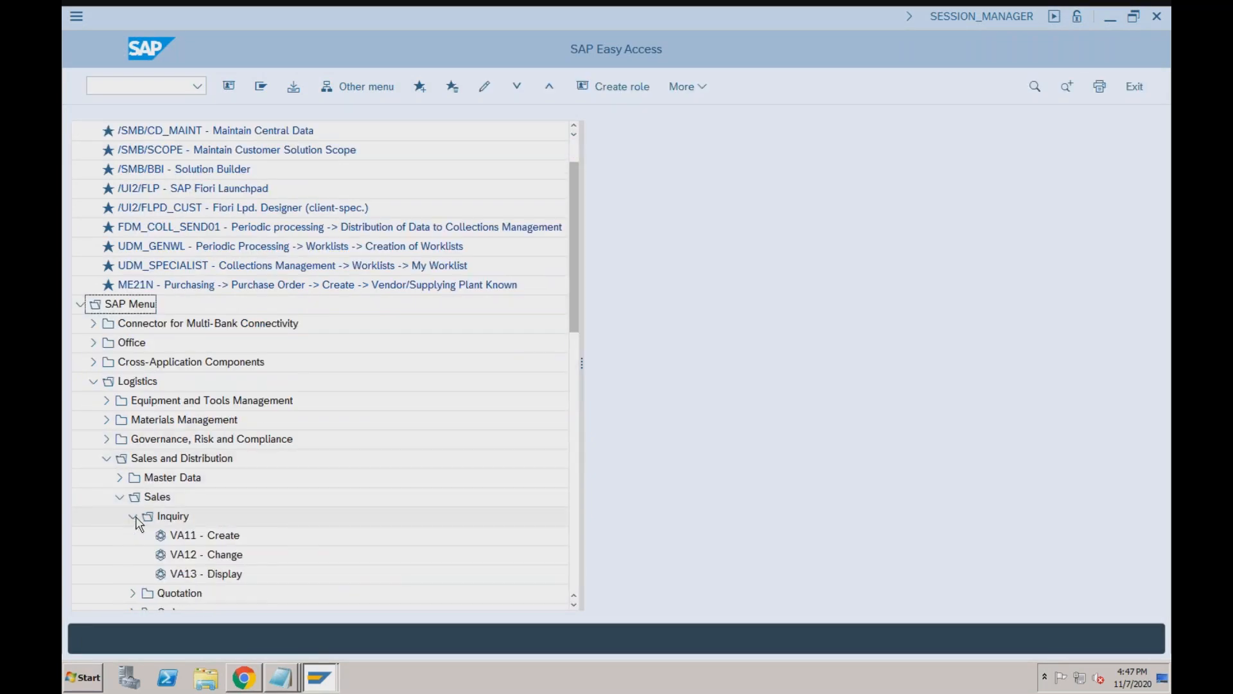
pyautogui.doubleClick(186, 536)
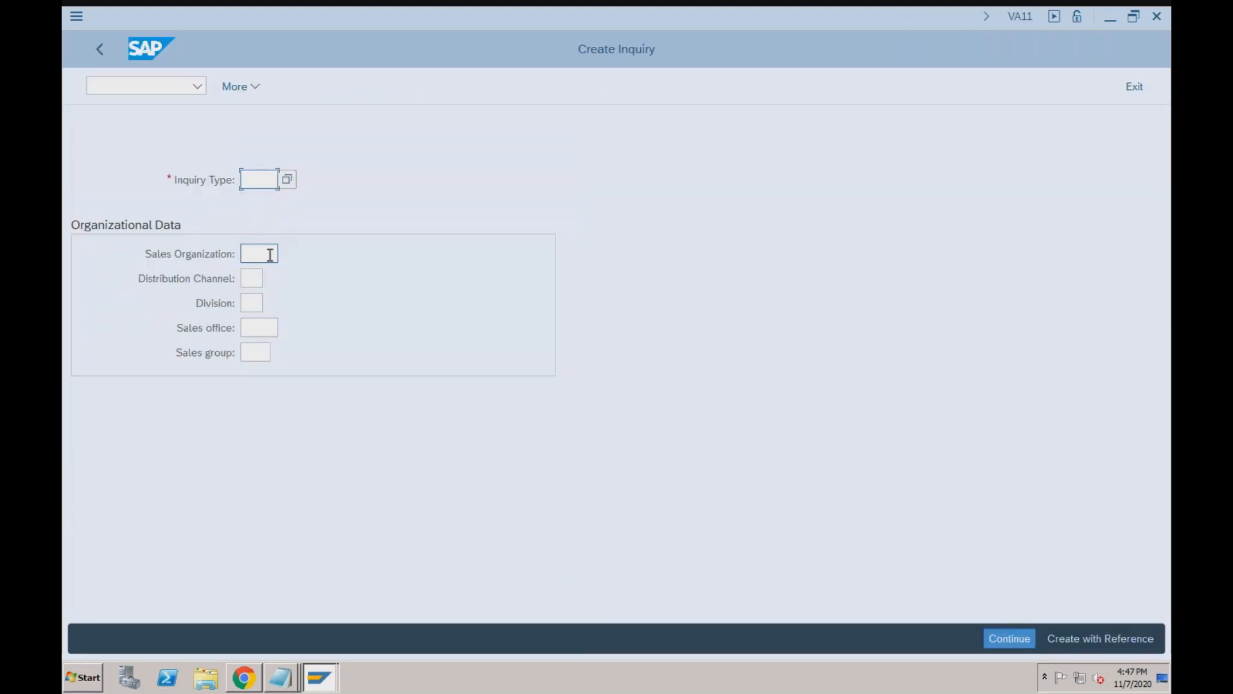
pyautogui.press('Return')
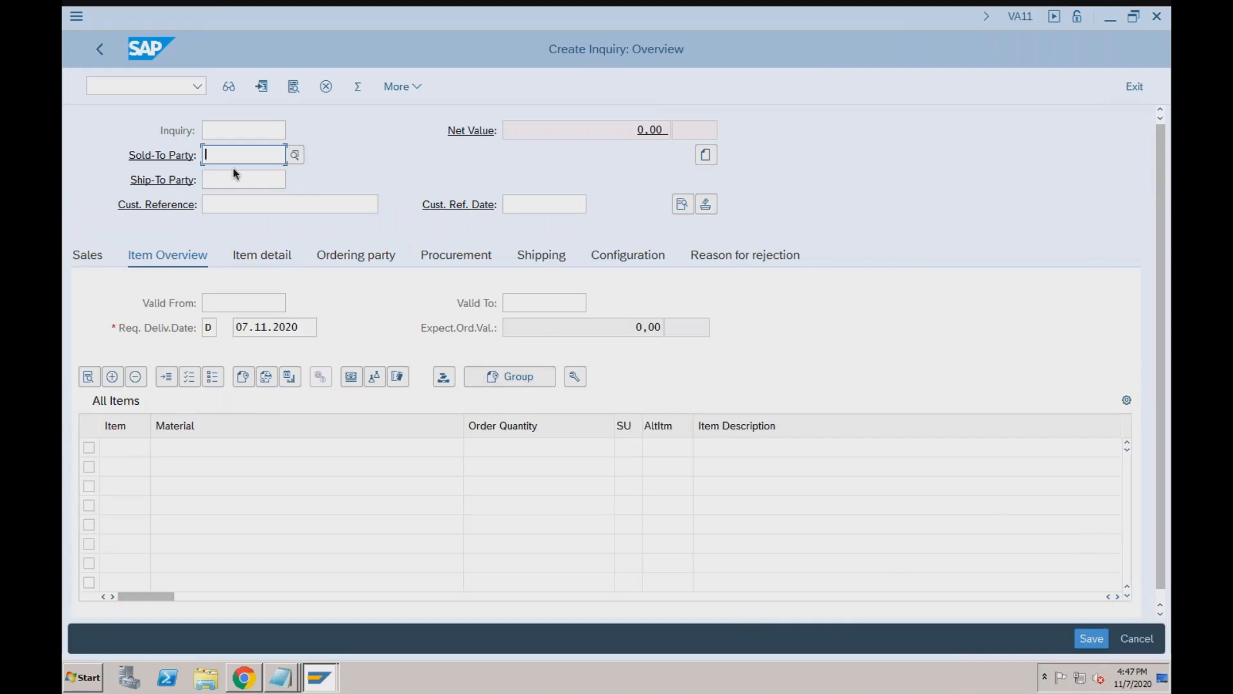
# Enter the sold-to party and an item of 10 TRADING_GOODS2, then save the inquiry.
pyautogui.write('9000200097')
pyautogui.click(295, 210)
pyautogui.click(162, 447)
pyautogui.press('Tab')
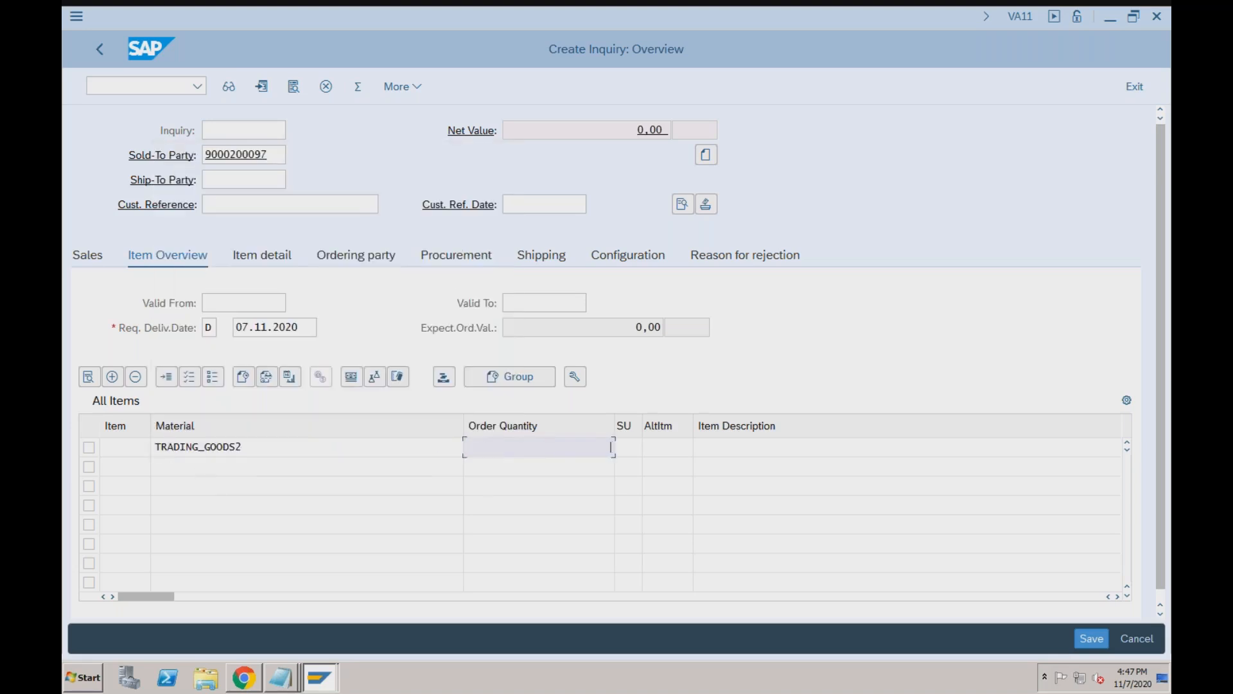
pyautogui.write('10')
pyautogui.click(241, 205)
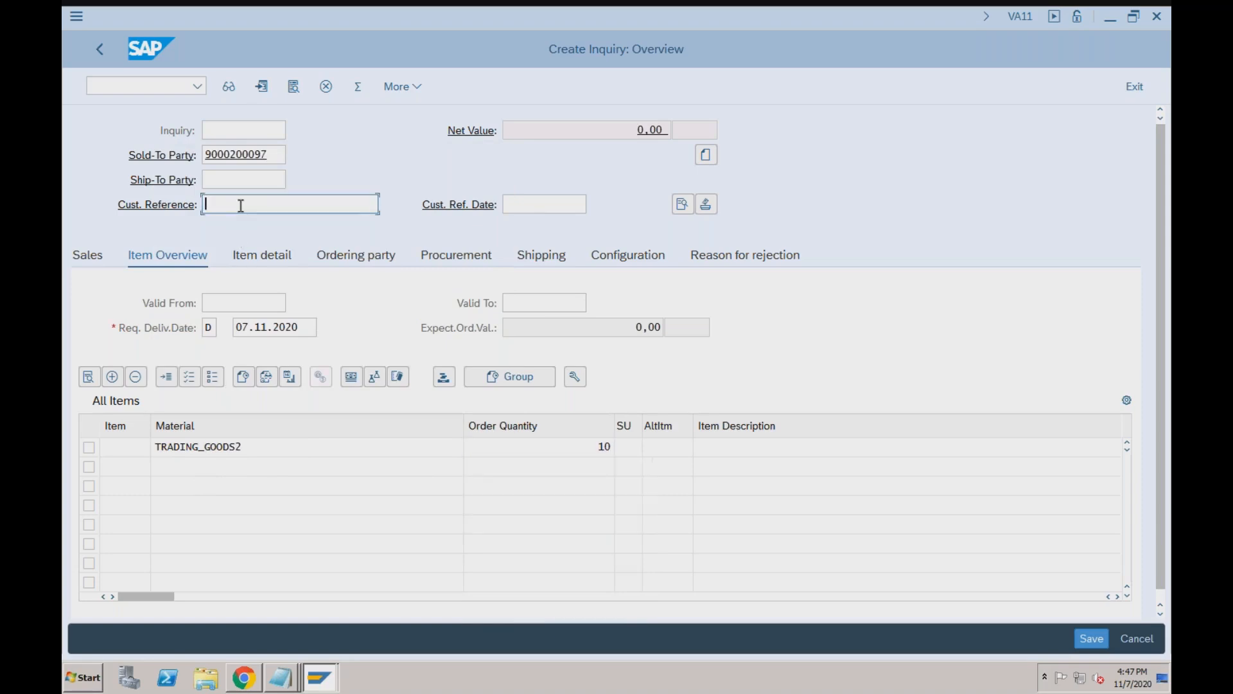
pyautogui.click(1085, 638)
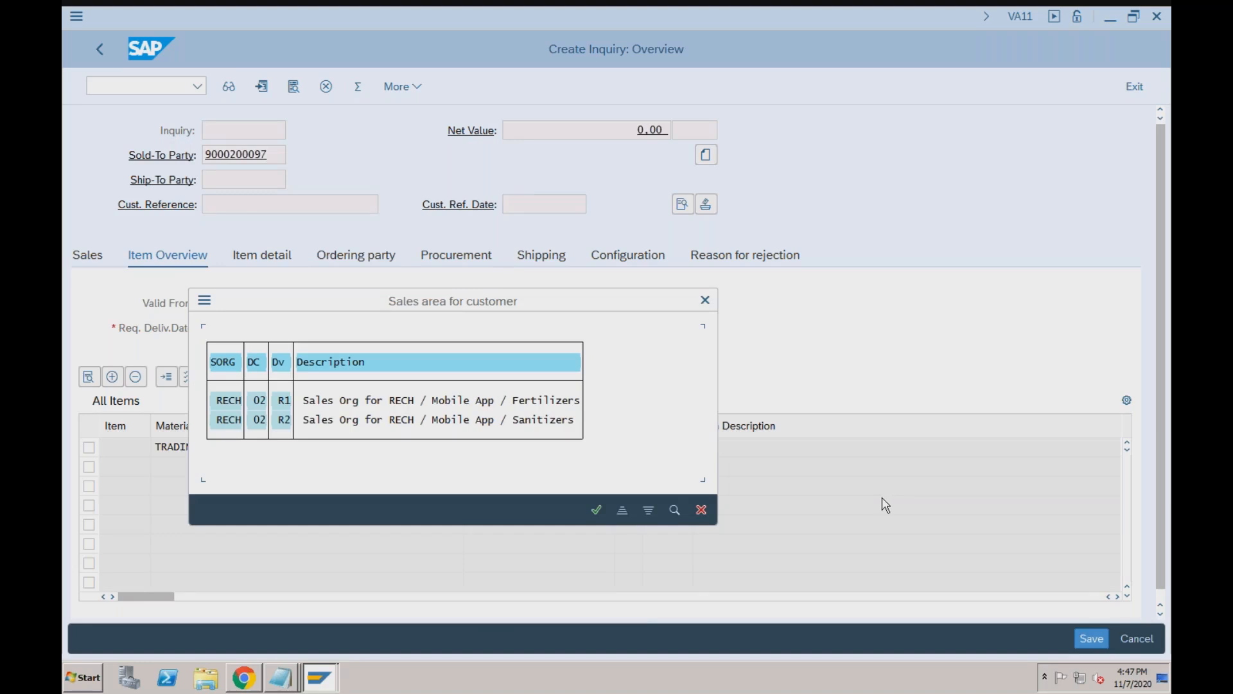
# Pick sales area RECH/02/R1 and save the inquiry as an incomplete document.
pyautogui.doubleClick(250, 400)
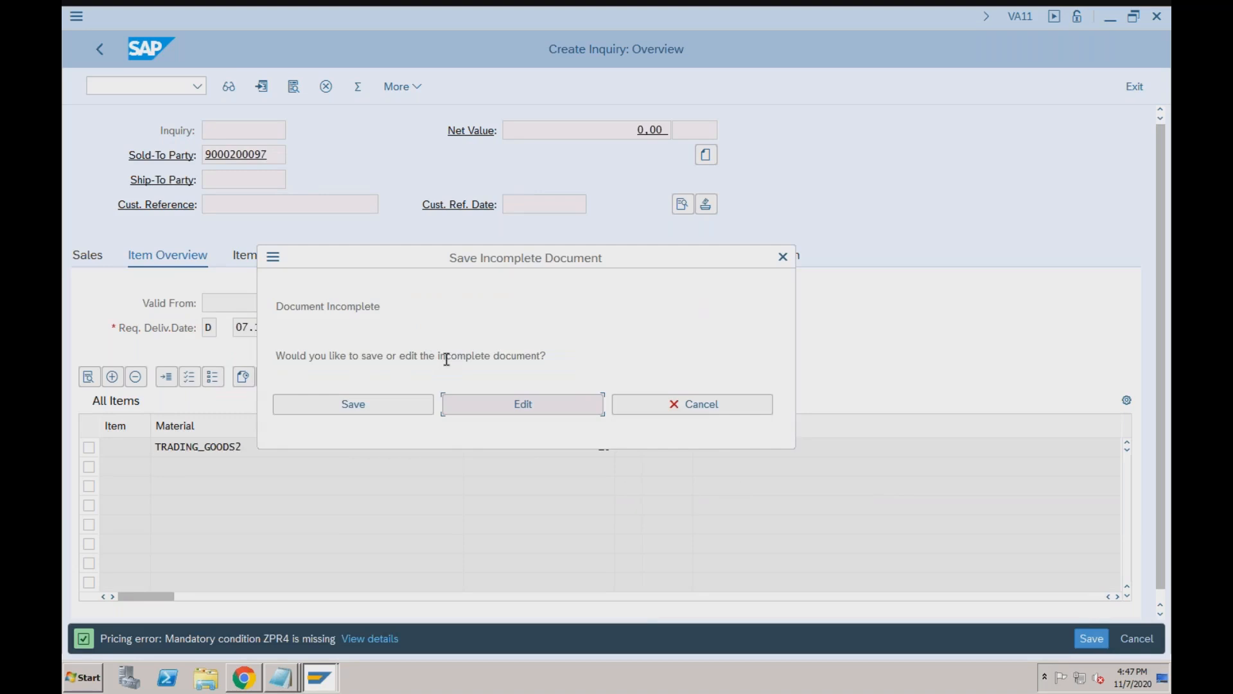
pyautogui.click(369, 404)
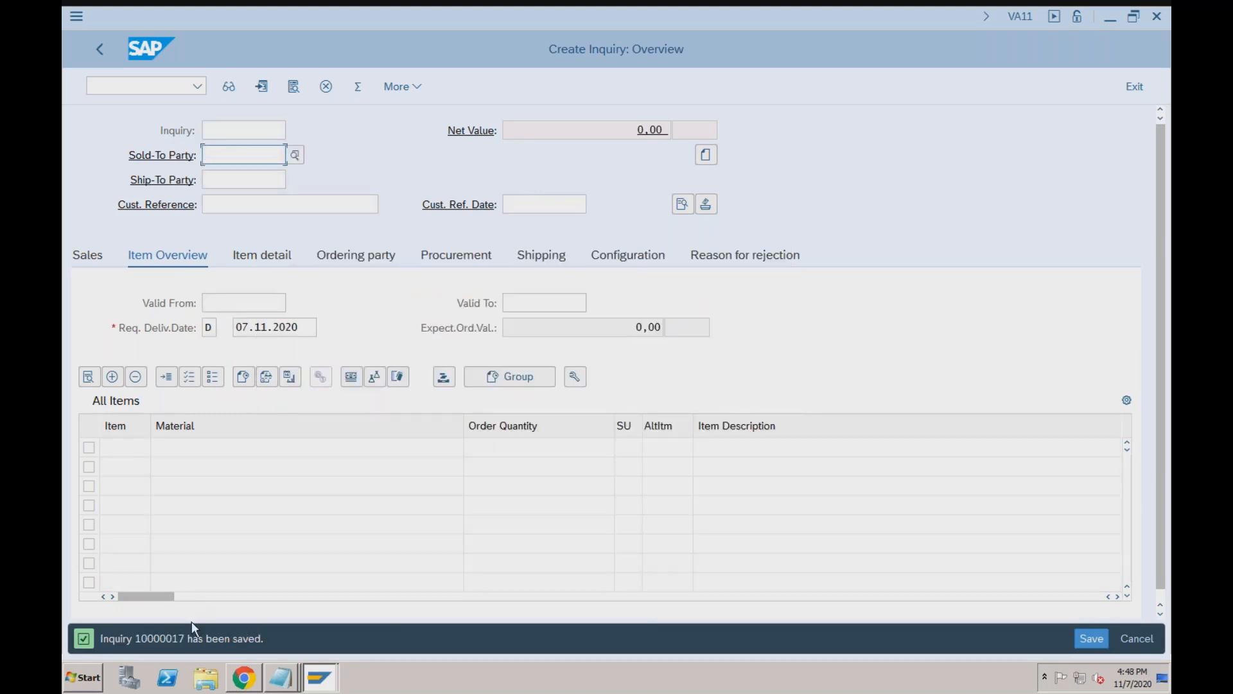
pyautogui.click(244, 677)
# Rerun the incomplete inquiries list so the new inquiry shows with 1 incomplete field.
pyautogui.click(1109, 222)
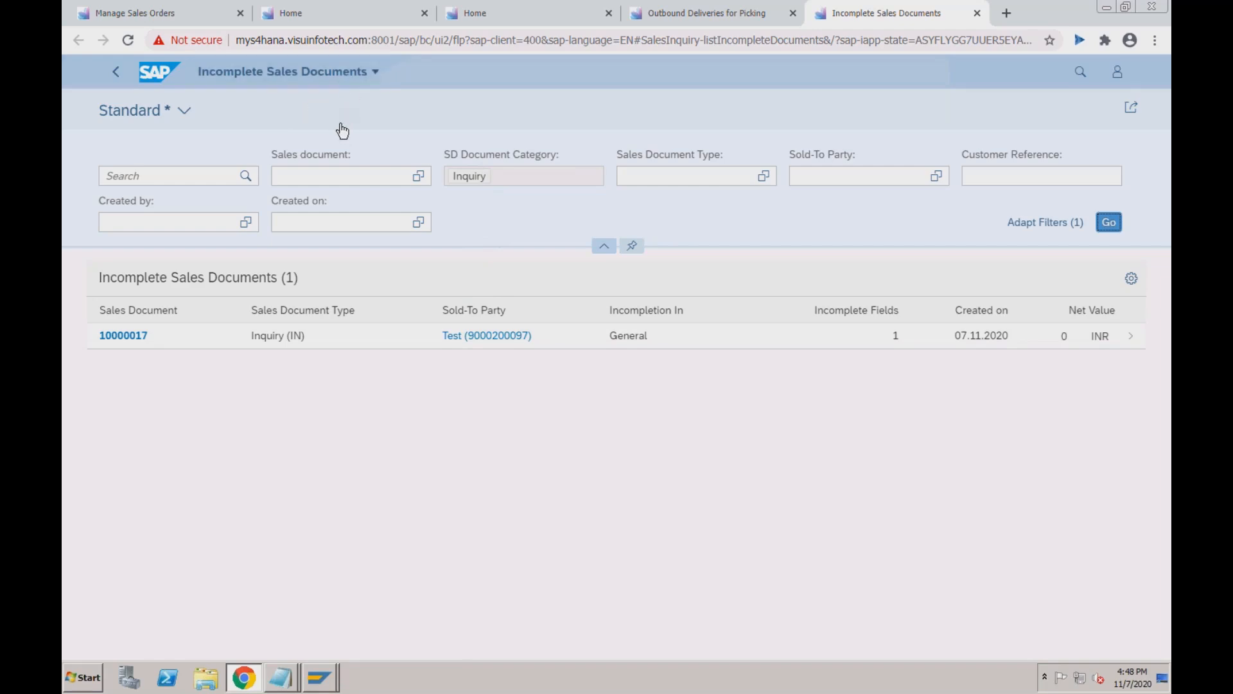
pyautogui.press('super+Tab')
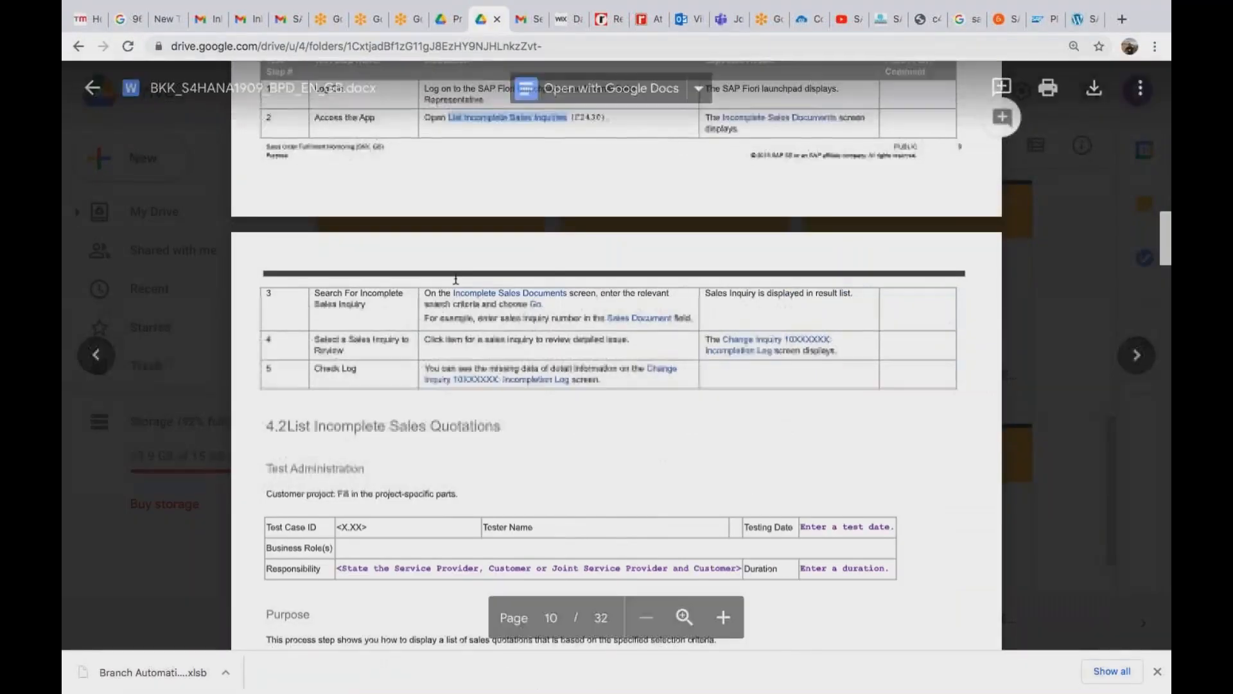
# Scroll the test script to section 4.5 and highlight the Track Sales Orders heading.
pyautogui.click(395, 427)
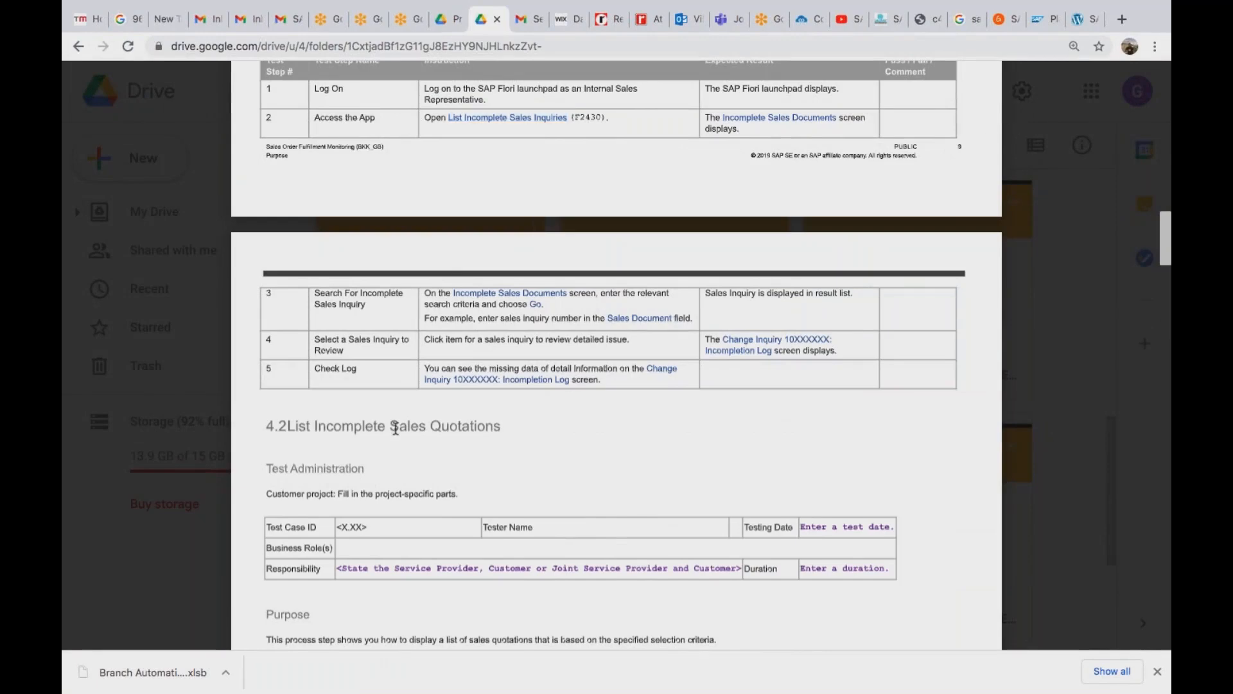
pyautogui.scroll(-10, 396, 429)
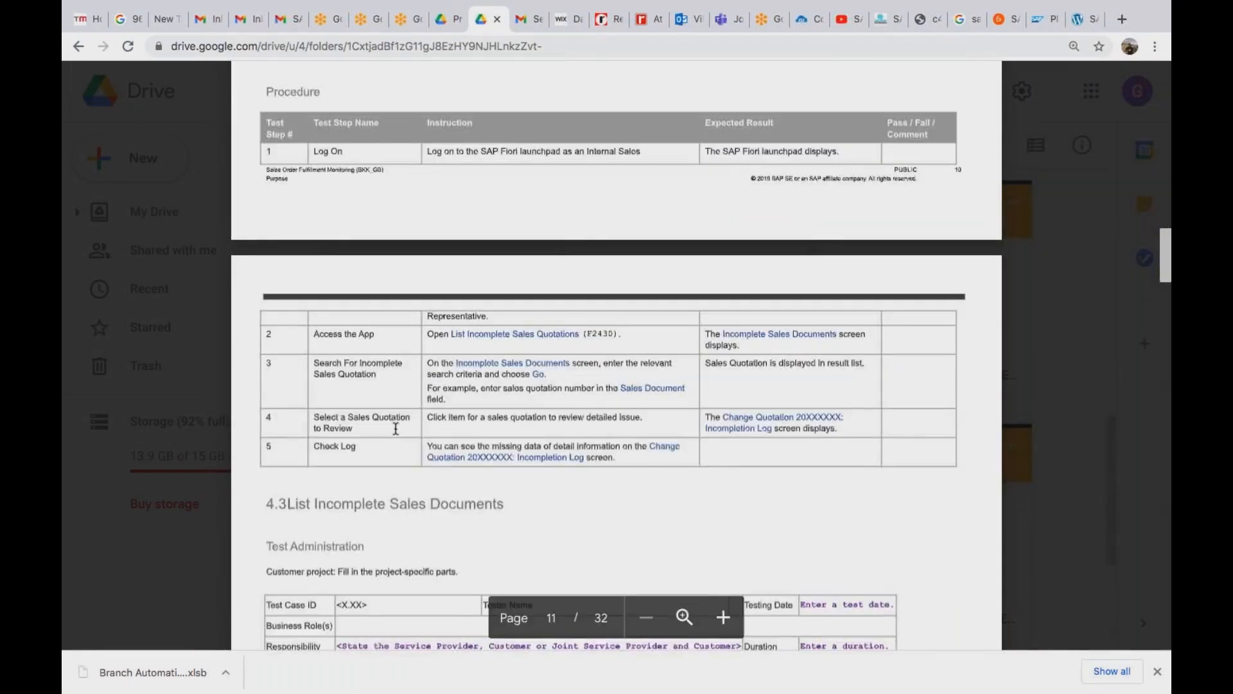
pyautogui.scroll(-10, 396, 429)
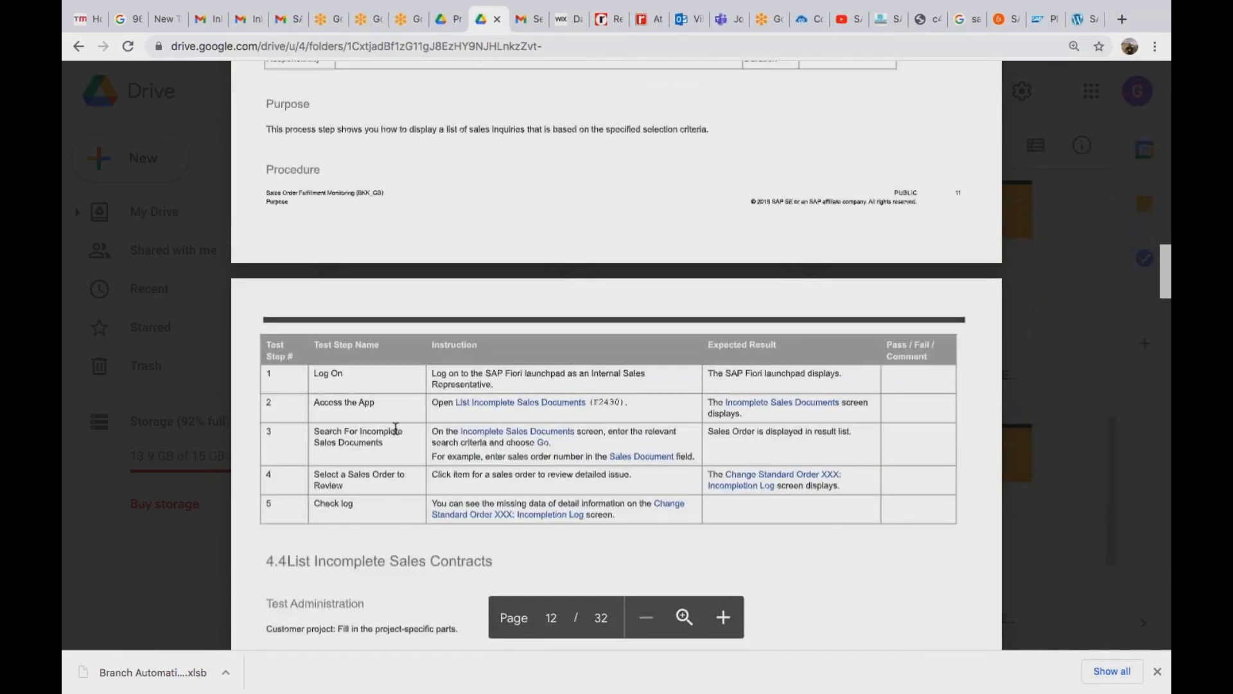
pyautogui.scroll(-10, 395, 429)
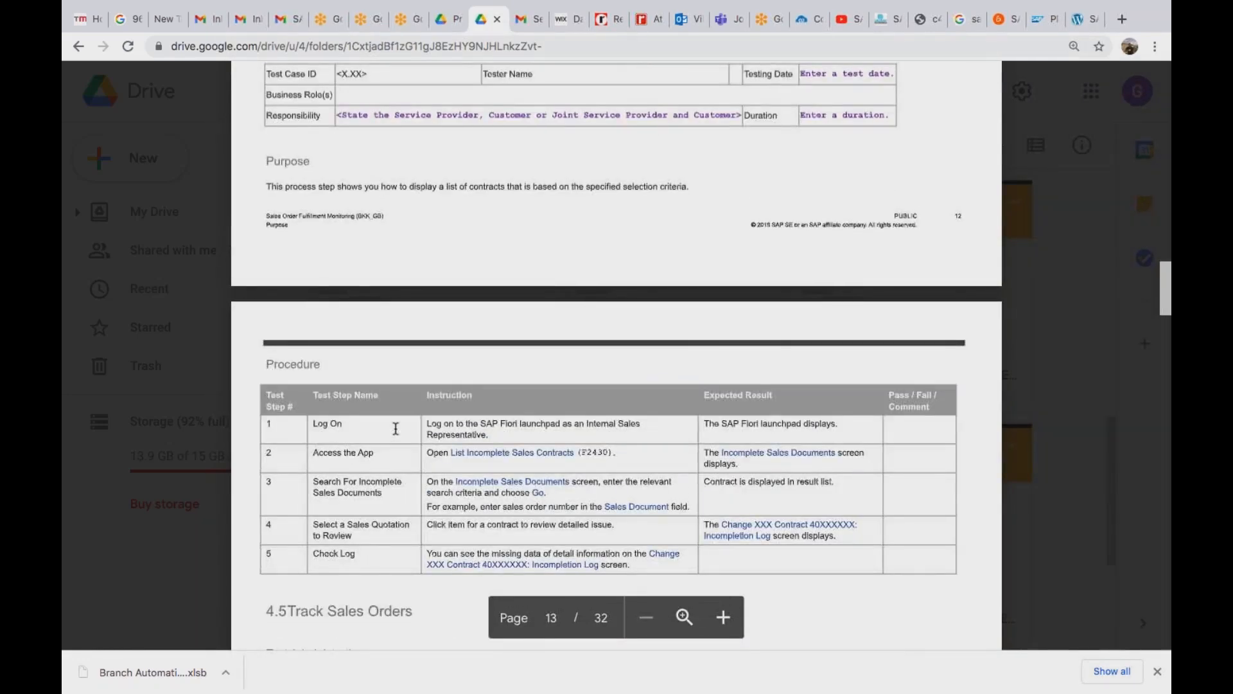
pyautogui.scroll(-4, 395, 429)
pyautogui.scroll(-3, 396, 429)
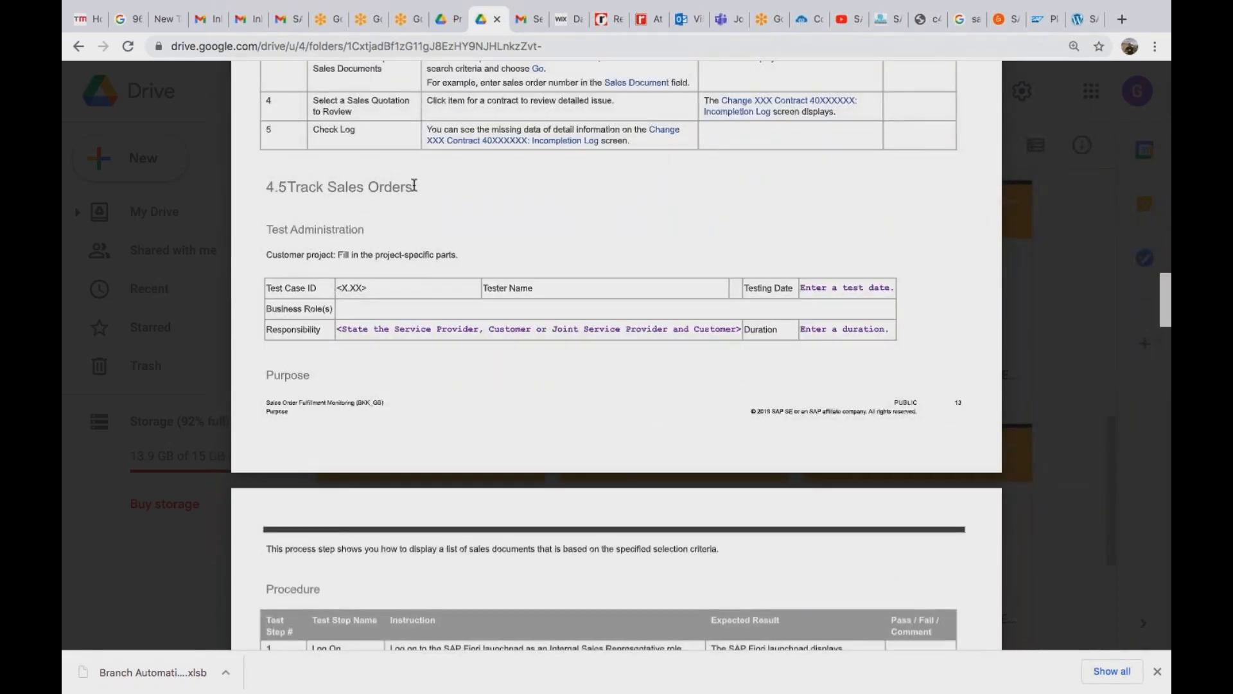
pyautogui.moveTo(306, 186); pyautogui.dragTo(402, 186)
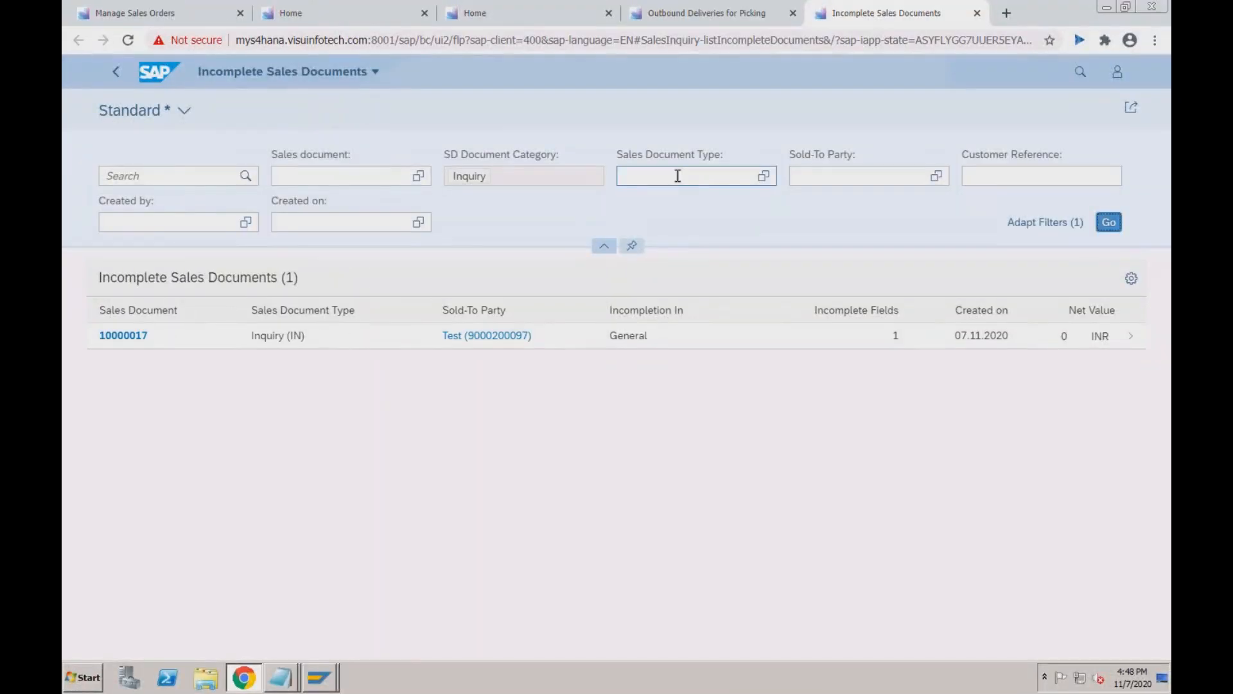
# Search the launchpad for 'track sal' and open the Track Sales Orders app.
pyautogui.click(1076, 84)
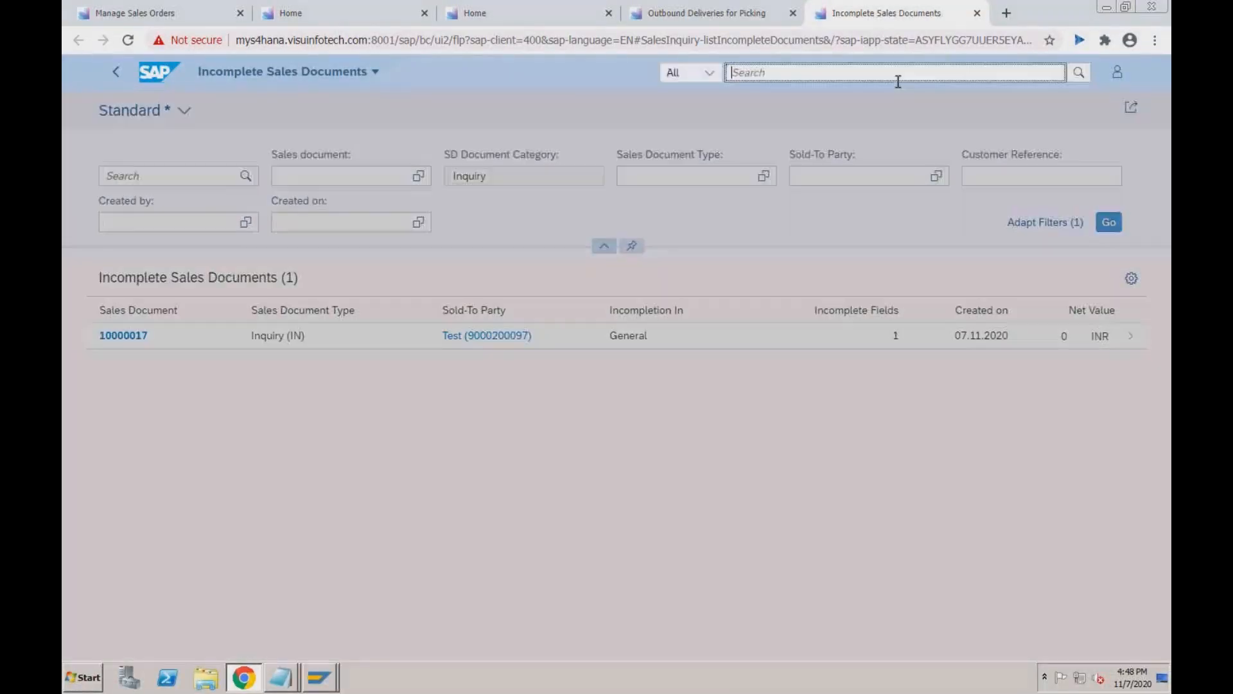
pyautogui.write('track')
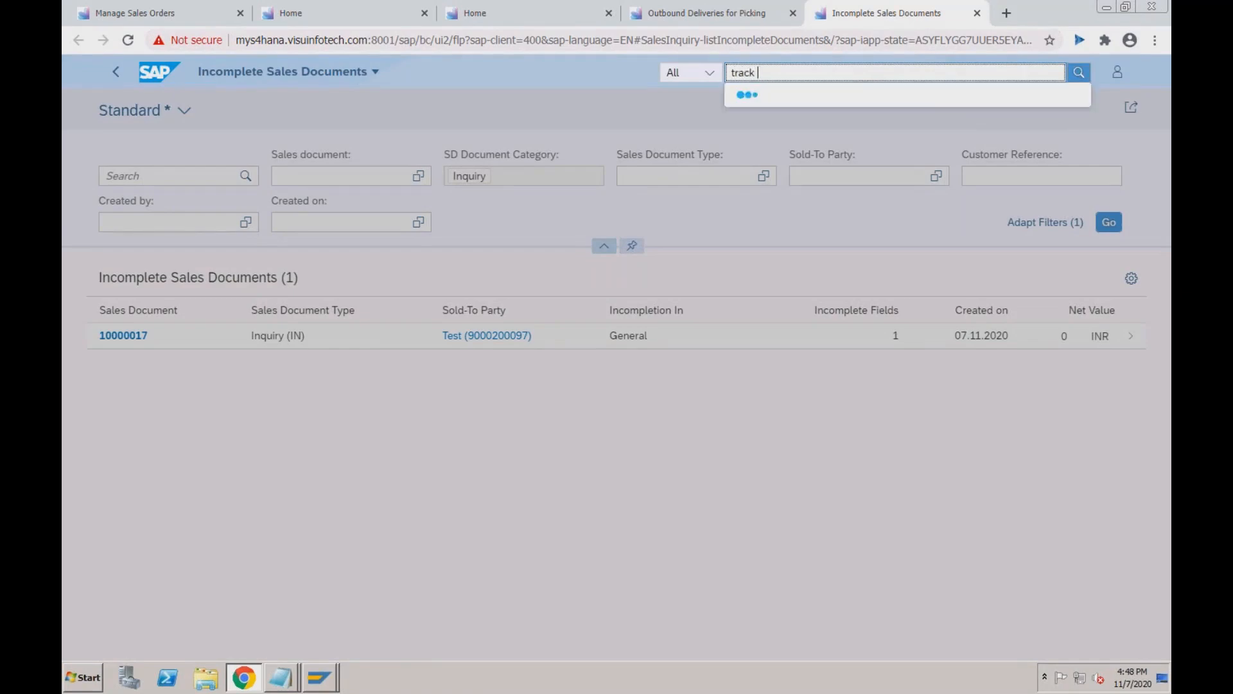
pyautogui.write(' sales')
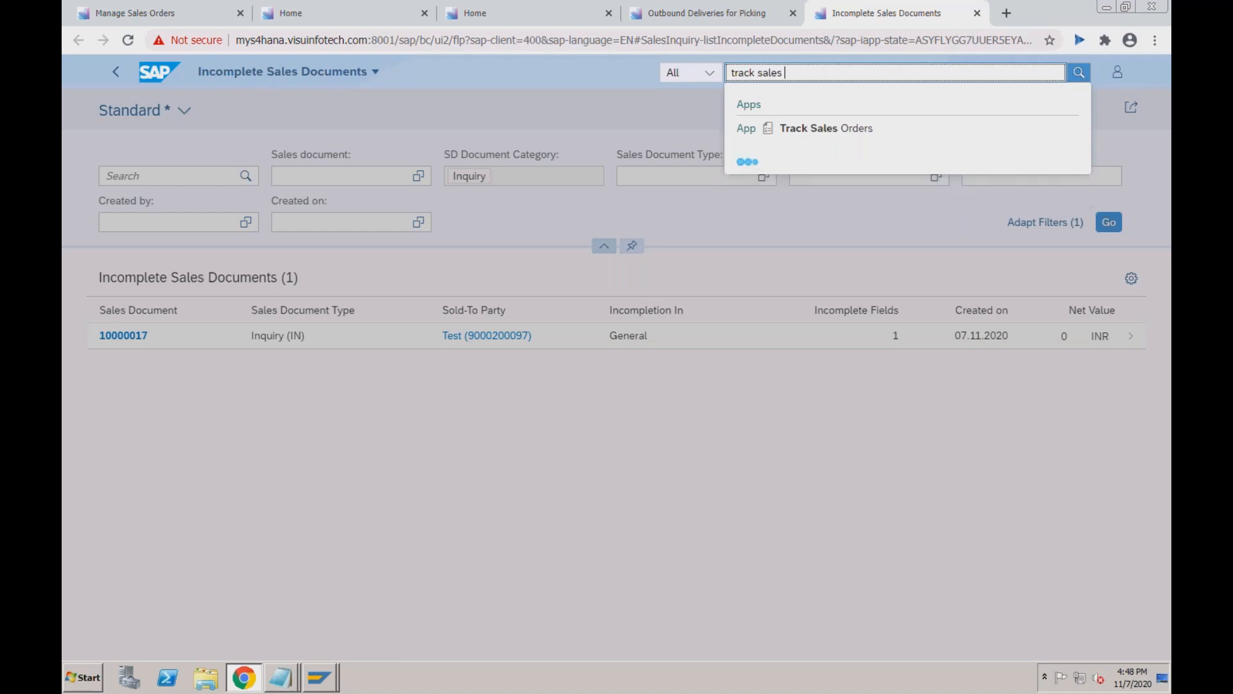
pyautogui.click(828, 129)
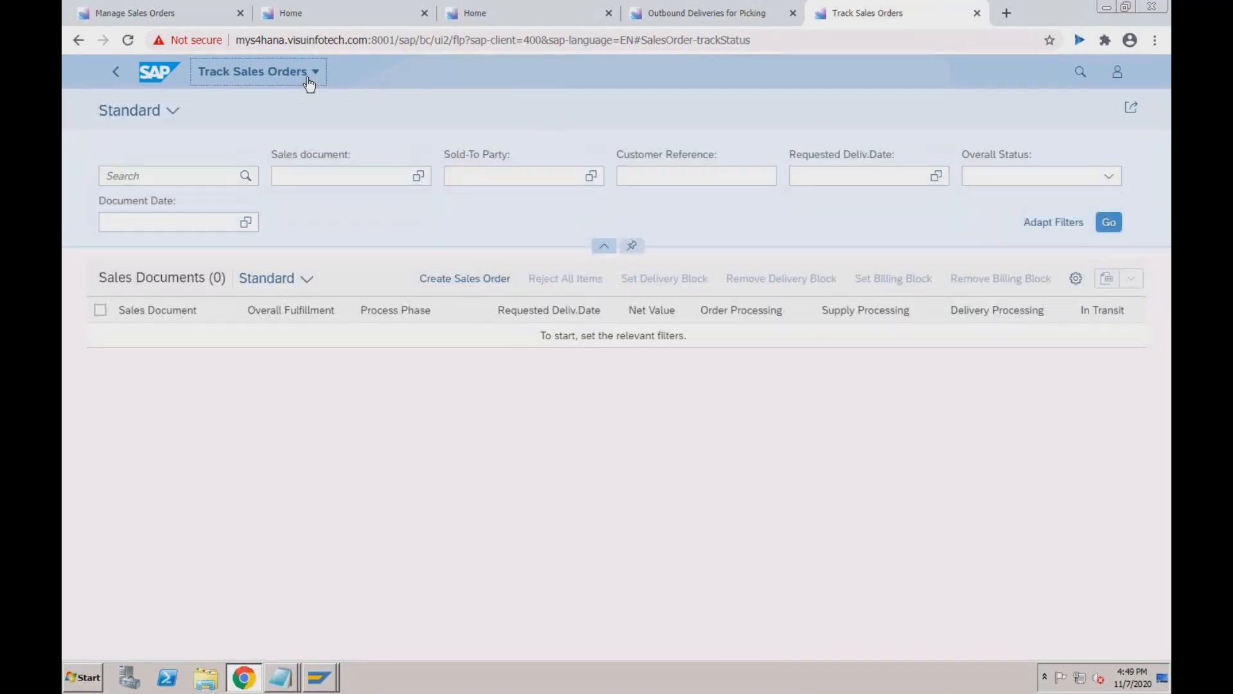
pyautogui.press('super+Tab')
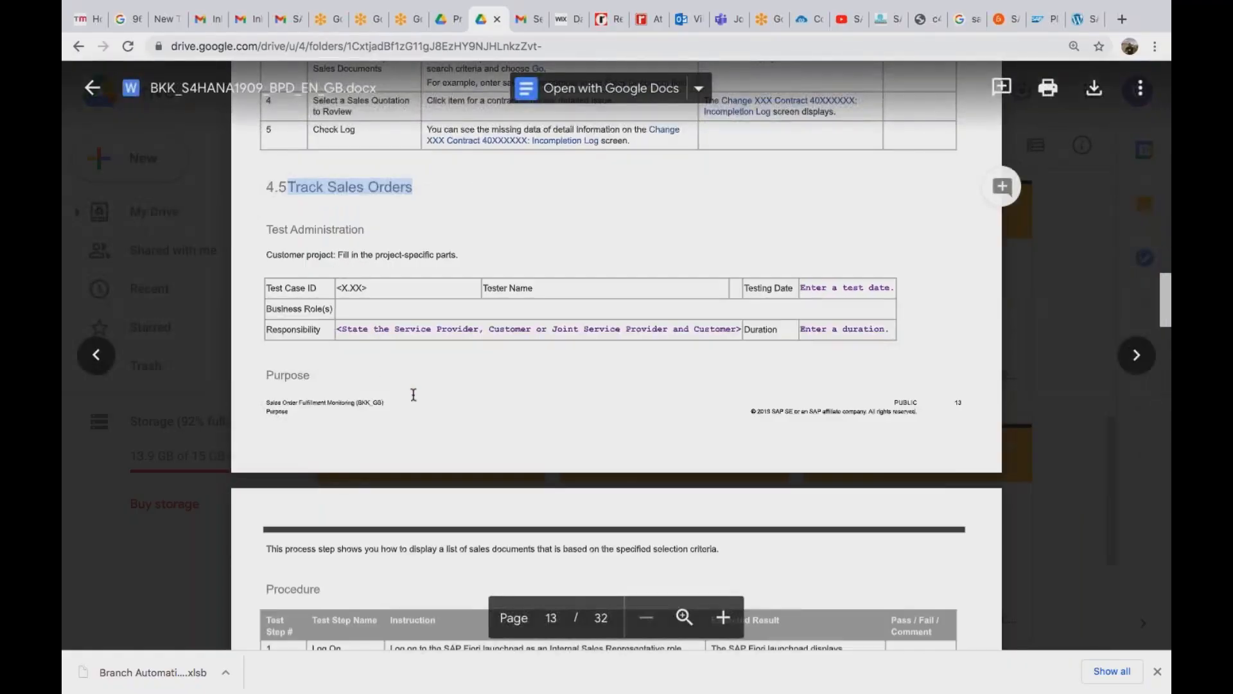
# Scroll through the 4.5 Track Sales Orders procedure table in the test script.
pyautogui.scroll(-1, 417, 394)
pyautogui.scroll(-2, 459, 417)
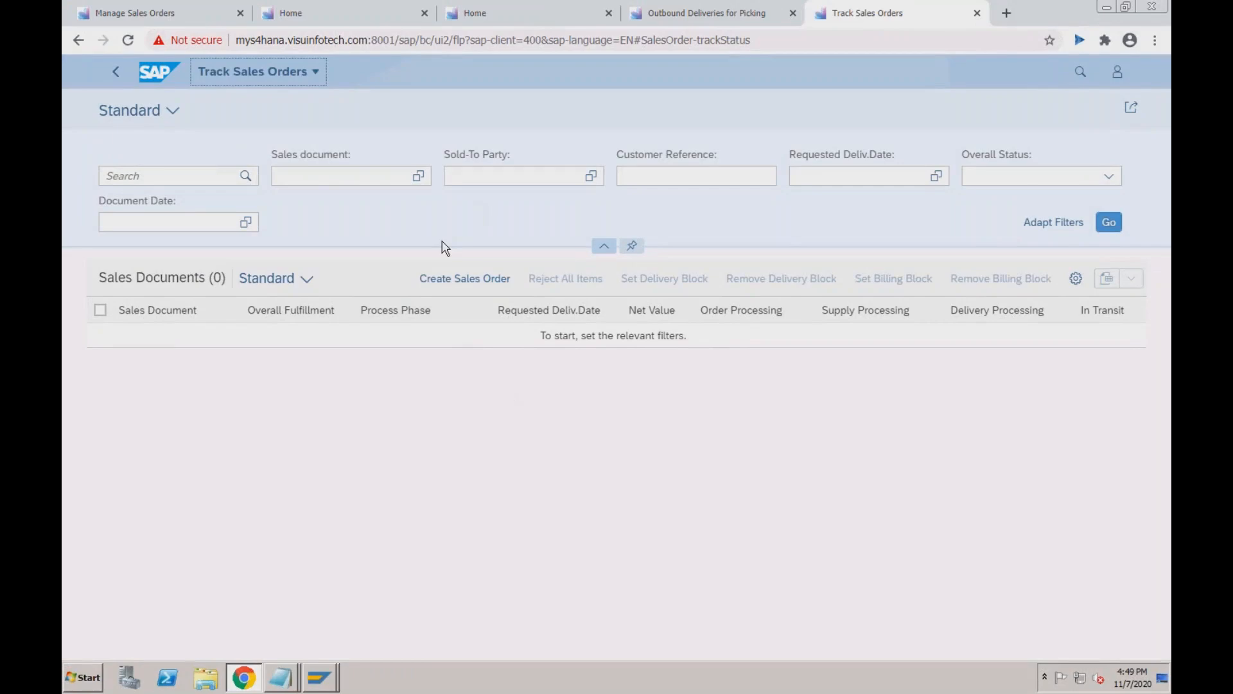
# Bring the SAP GUI inquiry window forward and go to VA05 List of Sales Orders.
pyautogui.click(320, 677)
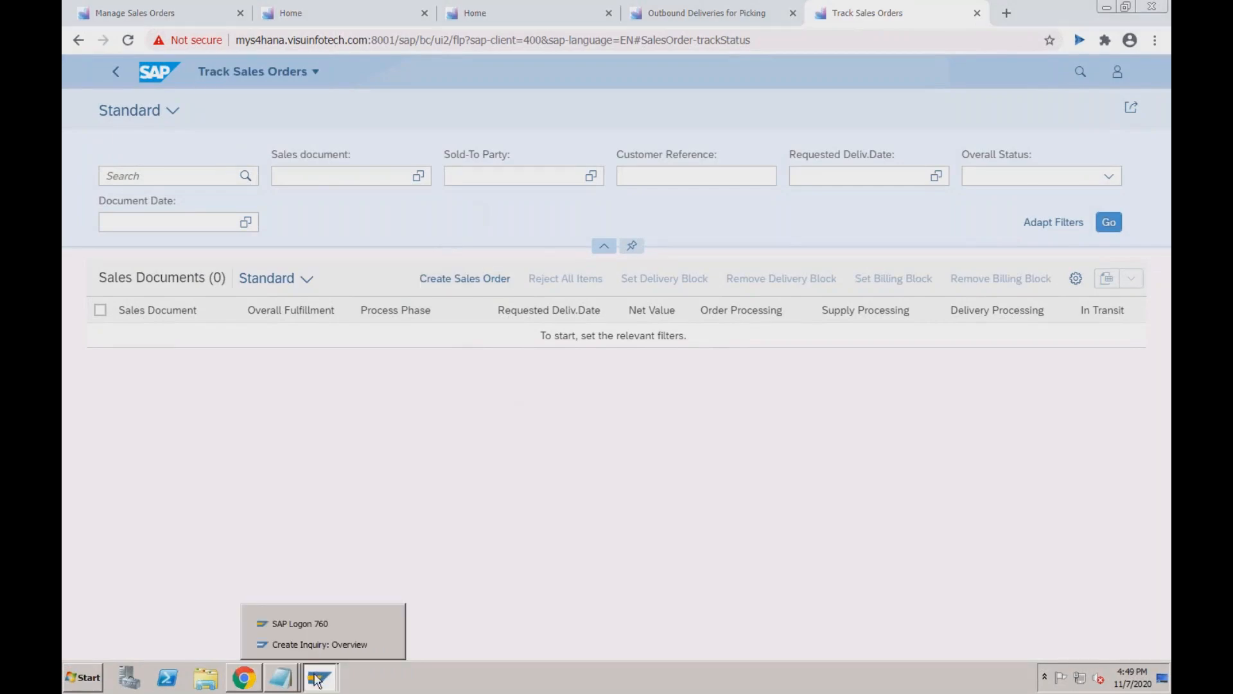
pyautogui.click(319, 645)
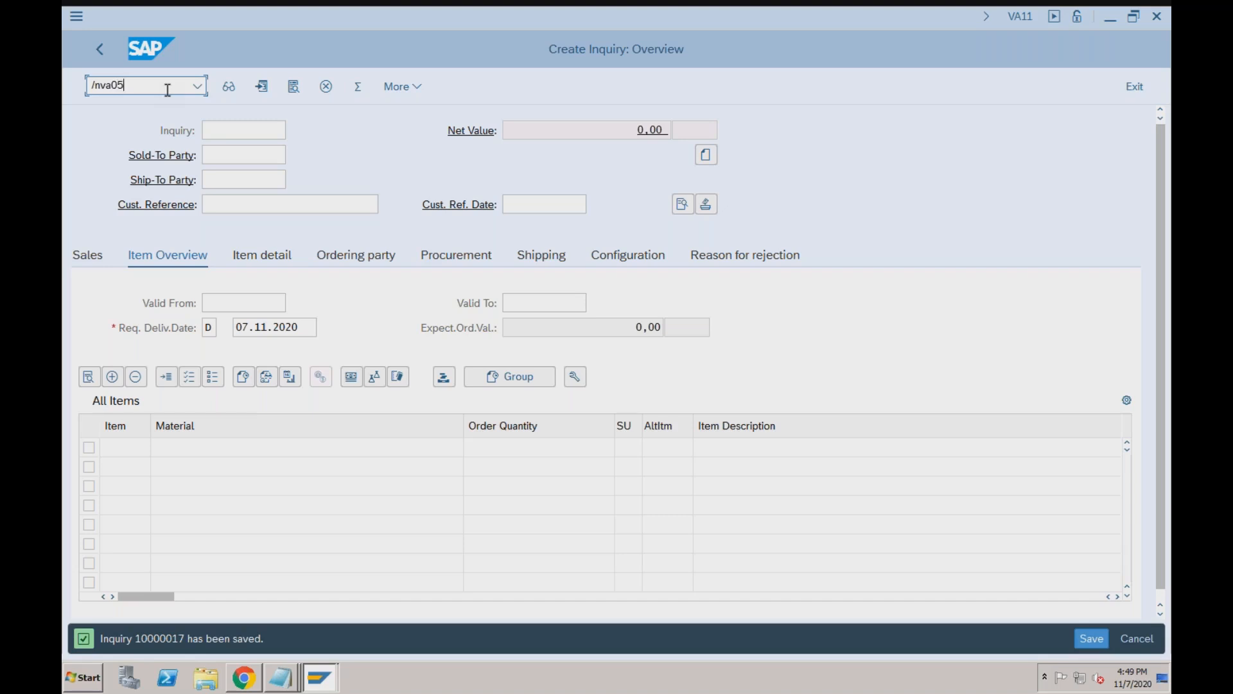
pyautogui.press('Return')
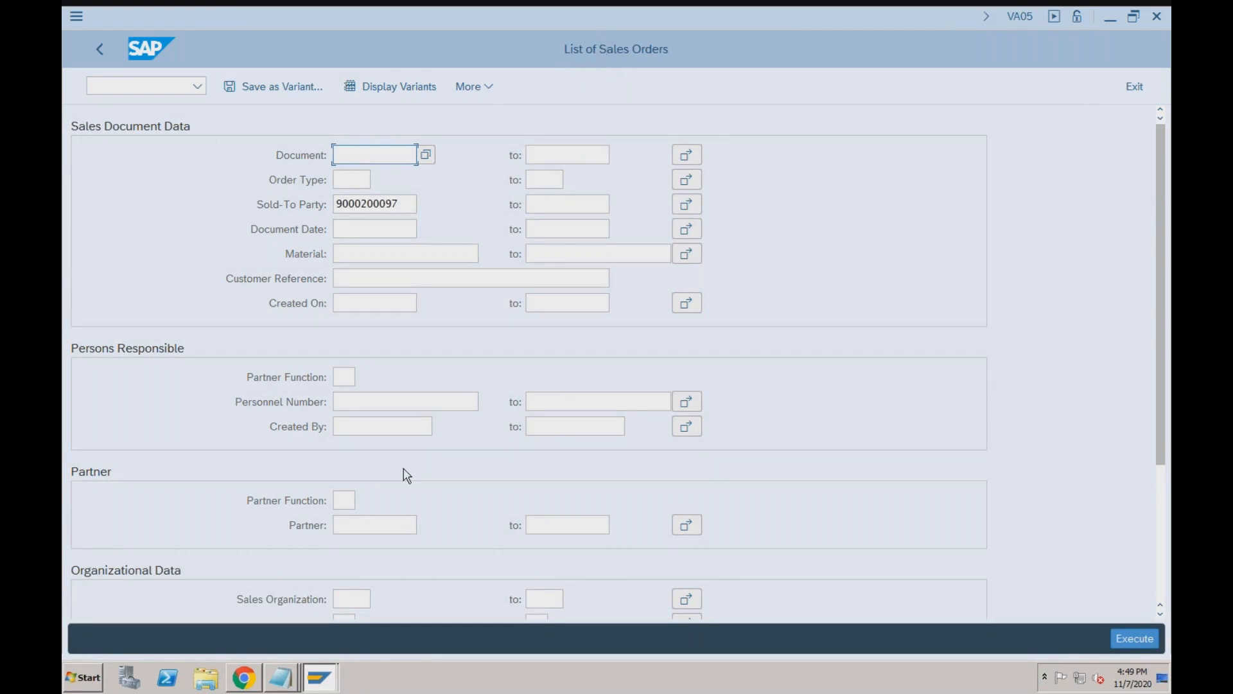
pyautogui.click(243, 678)
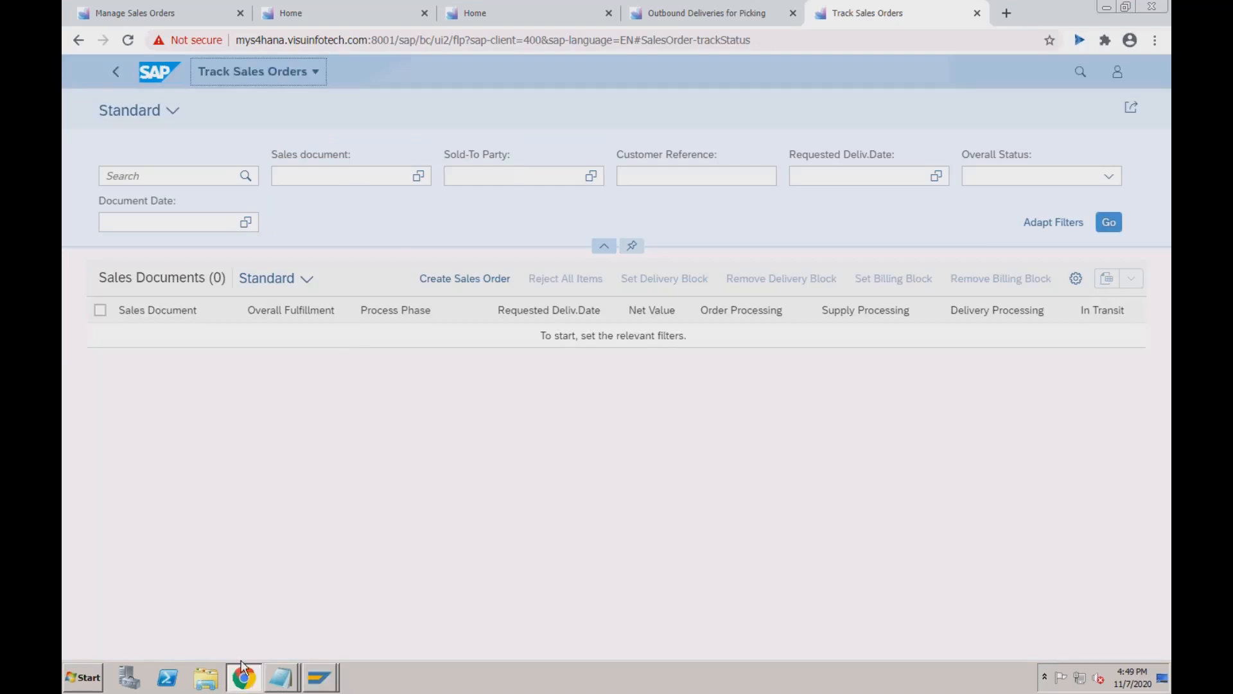
pyautogui.click(336, 175)
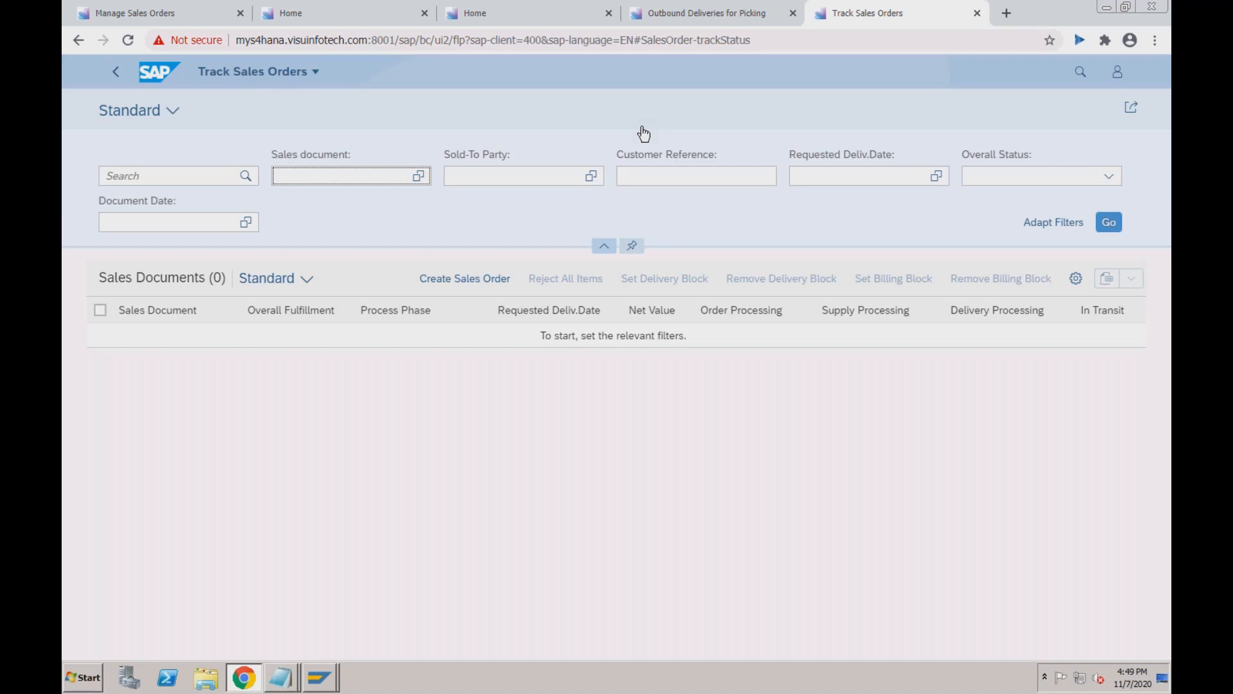
pyautogui.click(1047, 226)
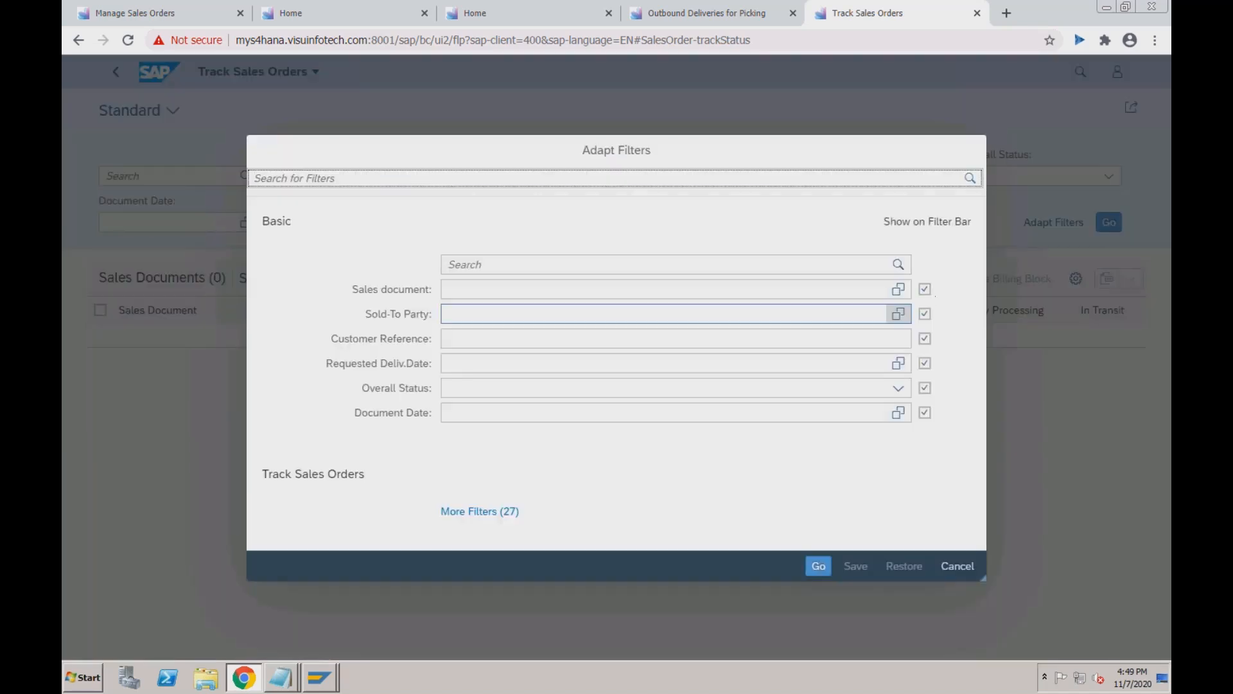
pyautogui.click(480, 511)
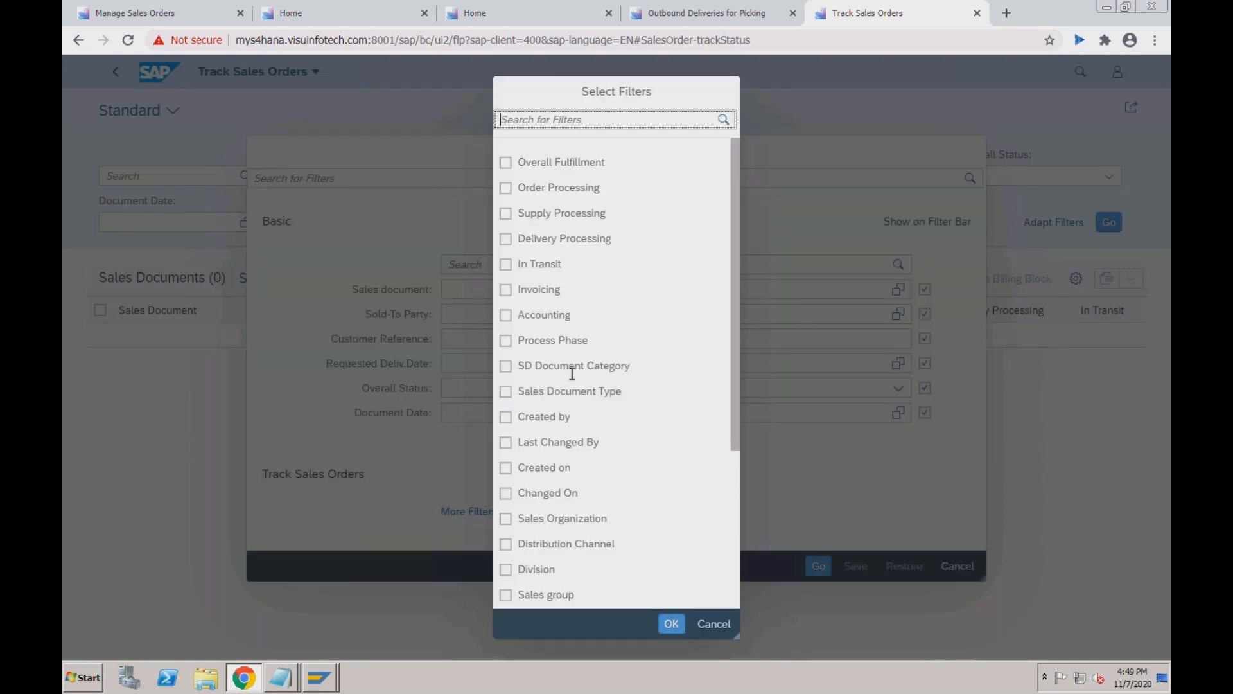
pyautogui.click(733, 457)
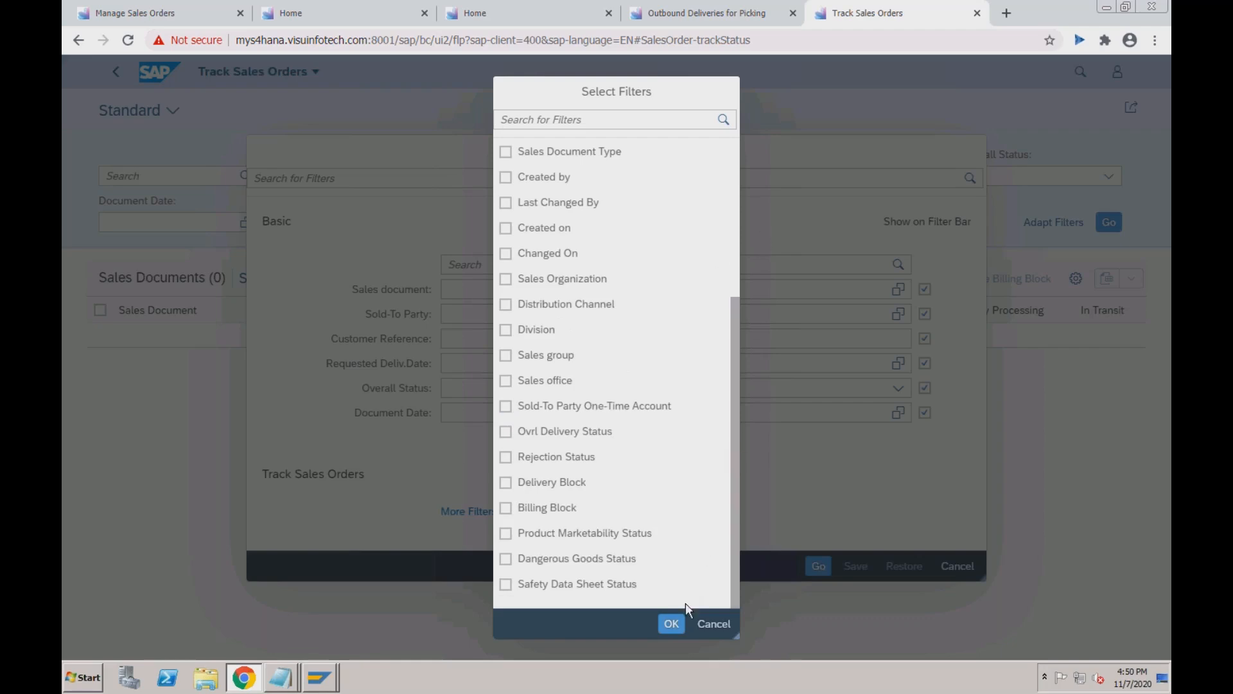
pyautogui.click(670, 624)
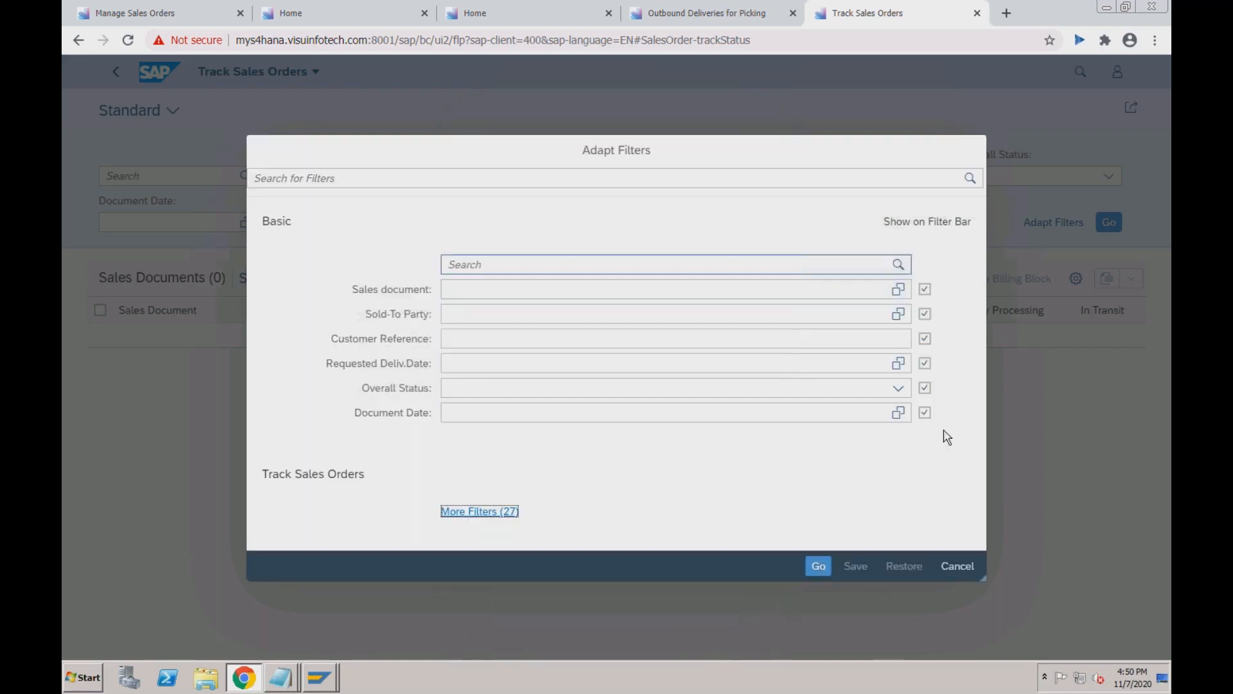
pyautogui.click(957, 567)
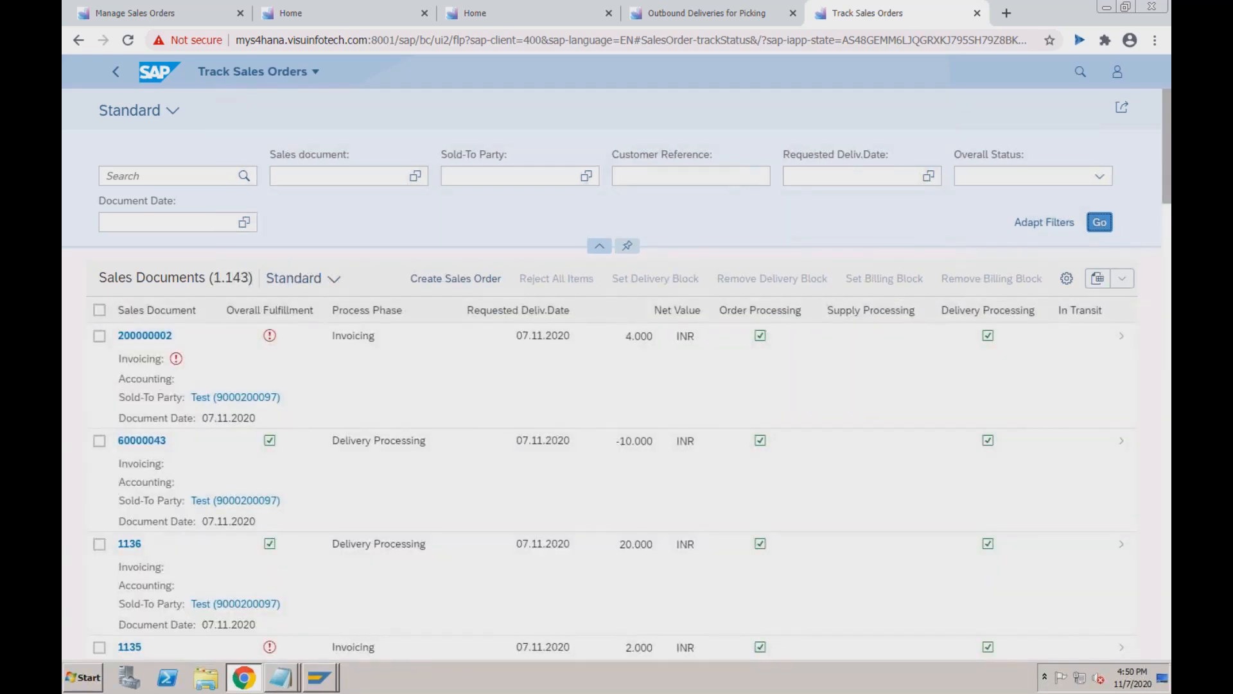
# Open the first tracked sales document in Manage Sales Orders, where it shows as Completed.
pyautogui.click(157, 343)
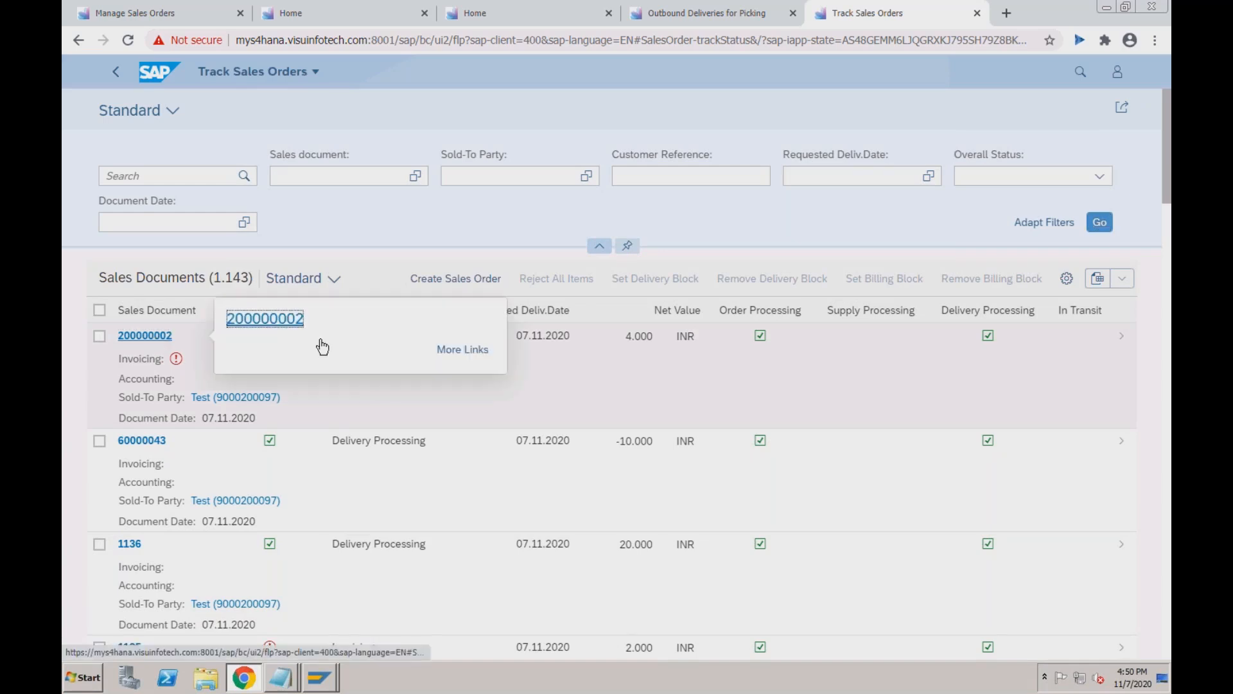
pyautogui.click(460, 350)
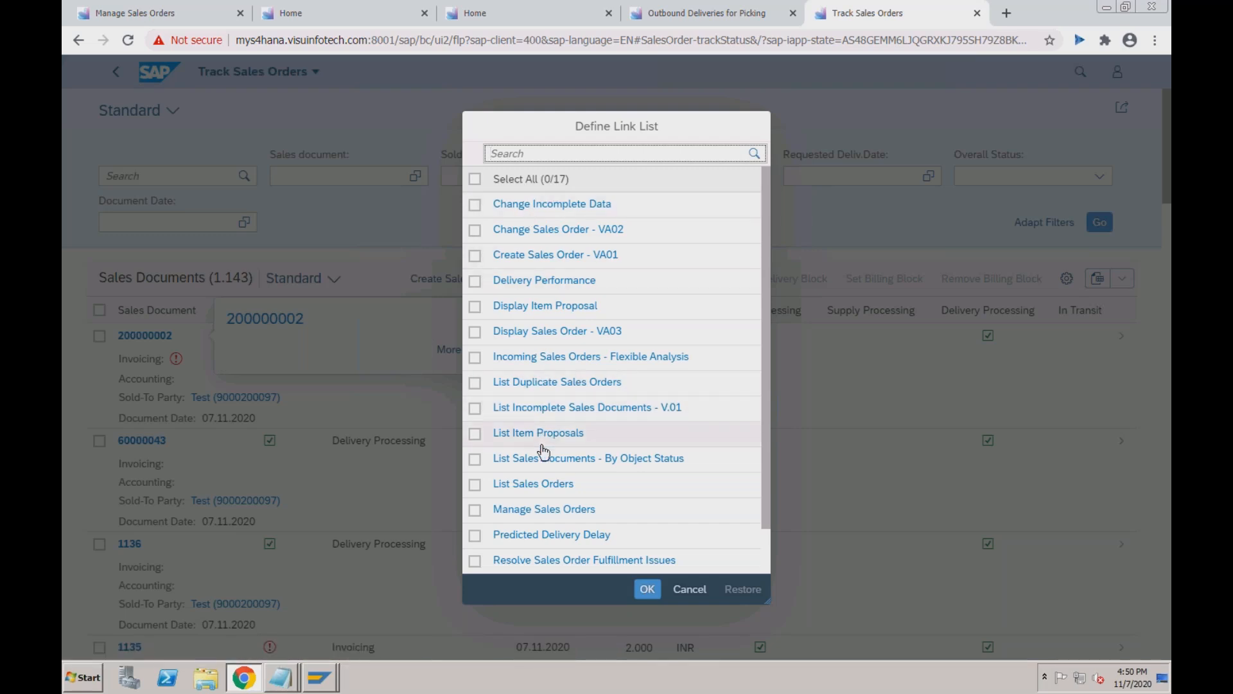
pyautogui.click(541, 511)
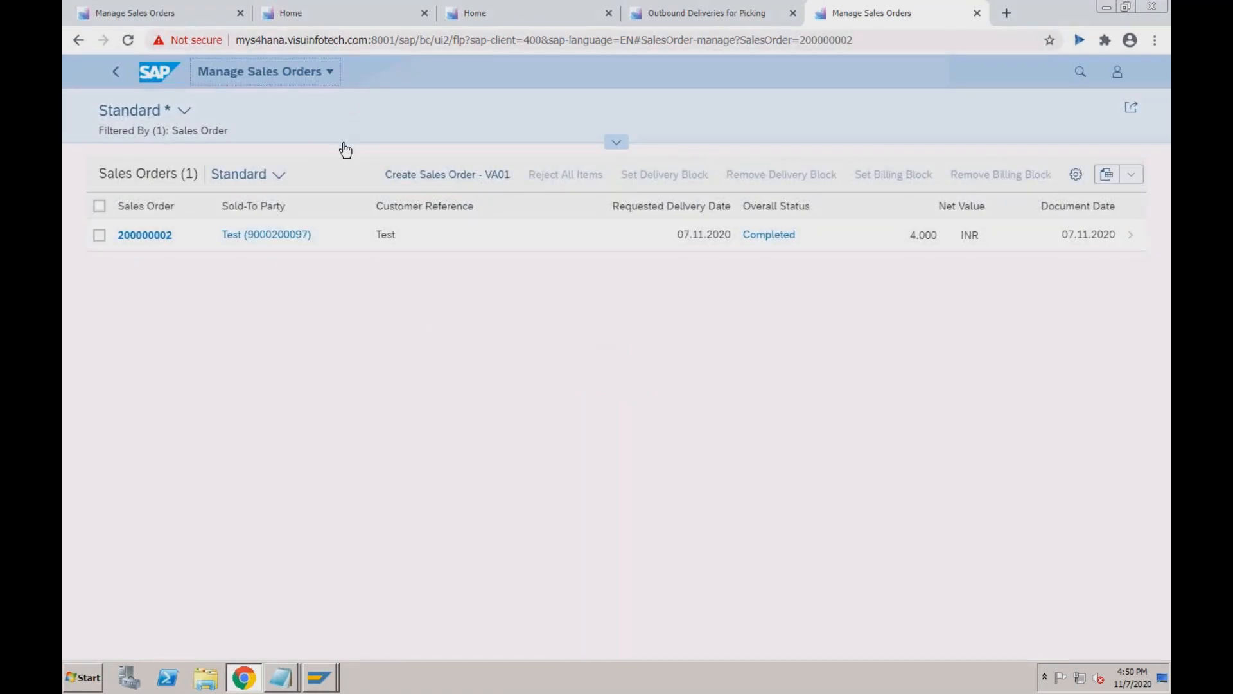
pyautogui.hotkey('ctrl', 'Right')
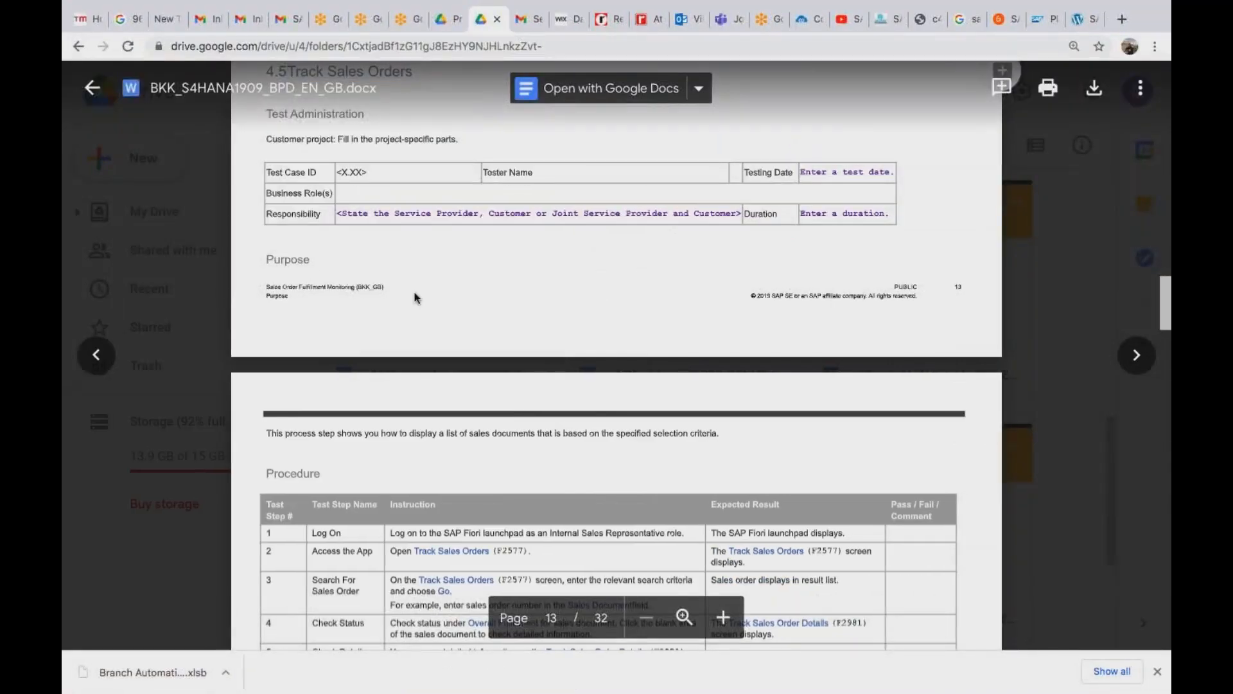
# Scroll the test script to the page 15 procedure for 4.6 Review Sales Order Fulfillment Issues, then return to SAP.
pyautogui.click(415, 298)
pyautogui.scroll(-10, 416, 298)
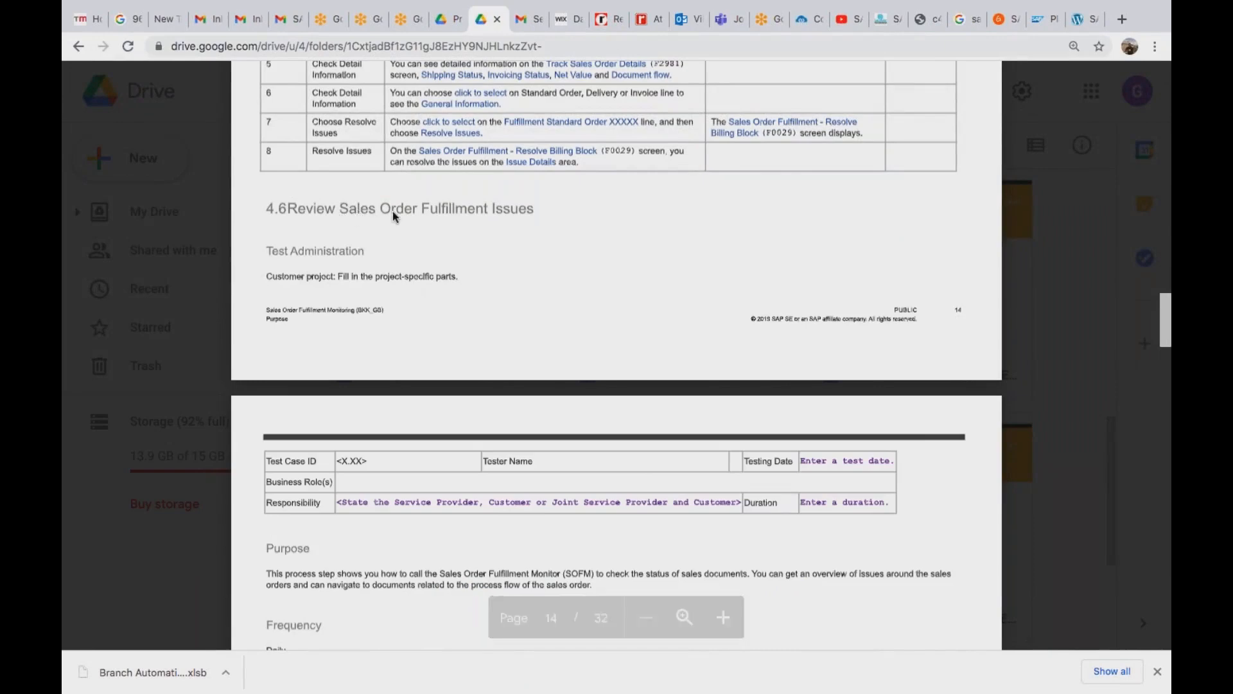
pyautogui.scroll(-8, 393, 215)
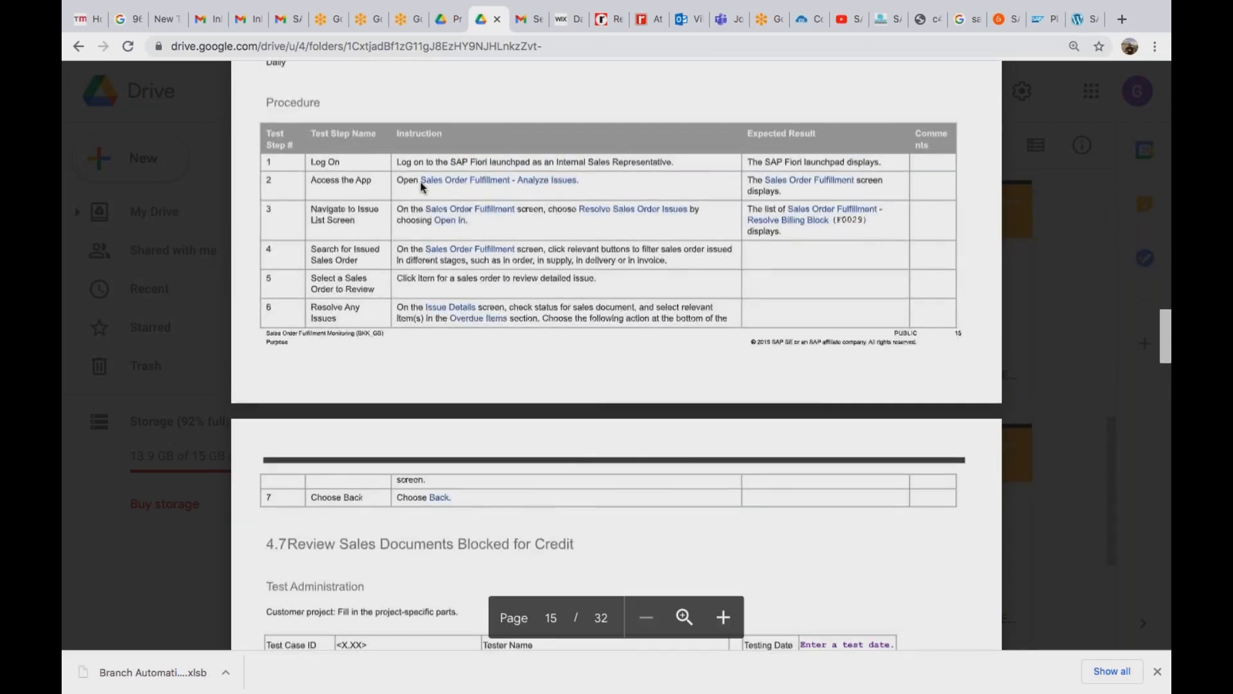
pyautogui.press('super+Tab')
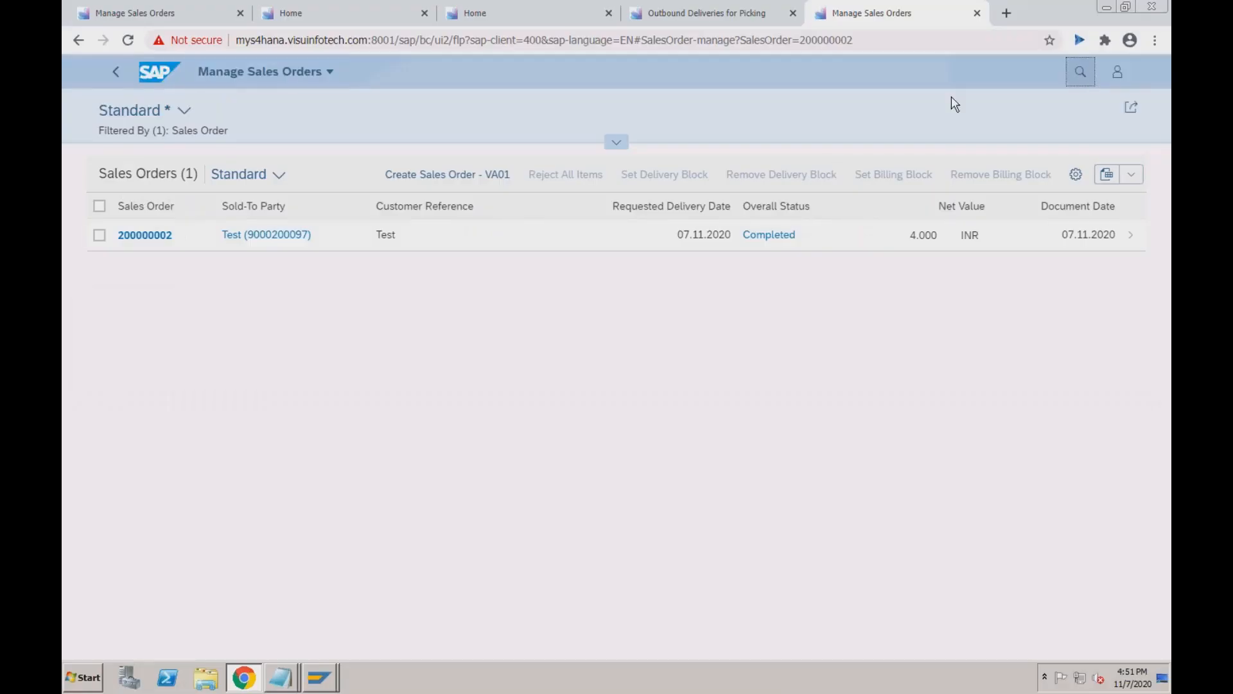
# Search the launchpad for 'sales order ful'.
pyautogui.click(1081, 71)
pyautogui.write('sal')
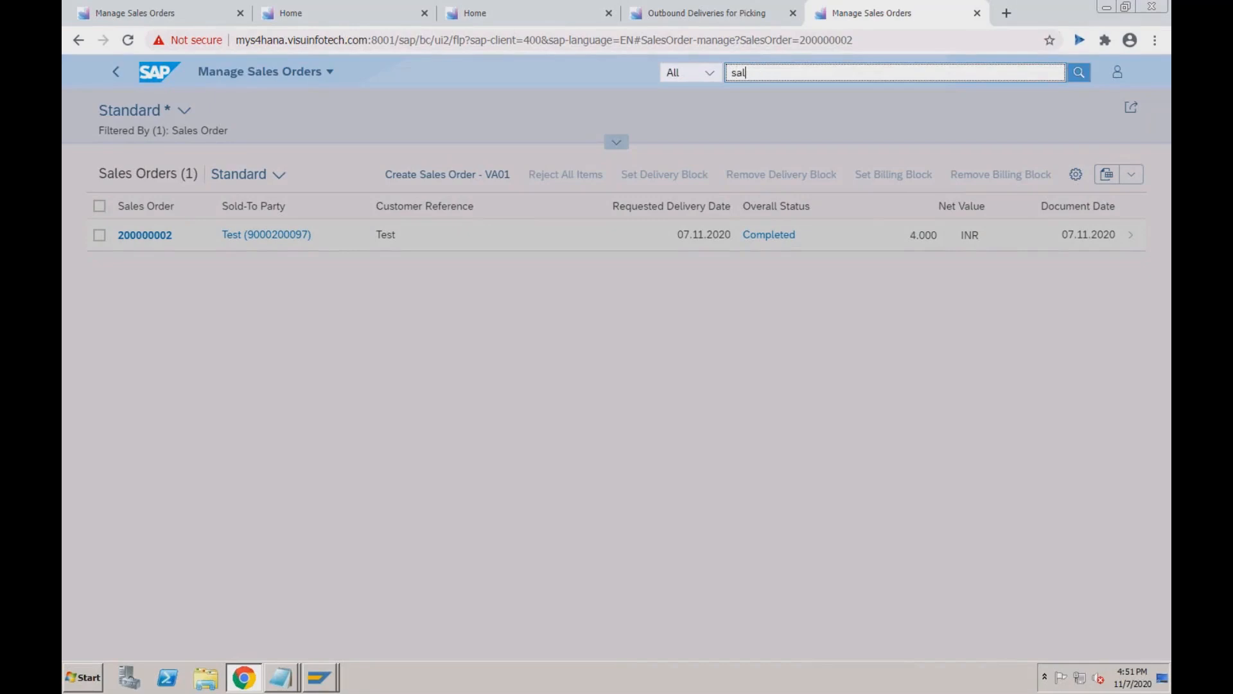
pyautogui.write('es order ')
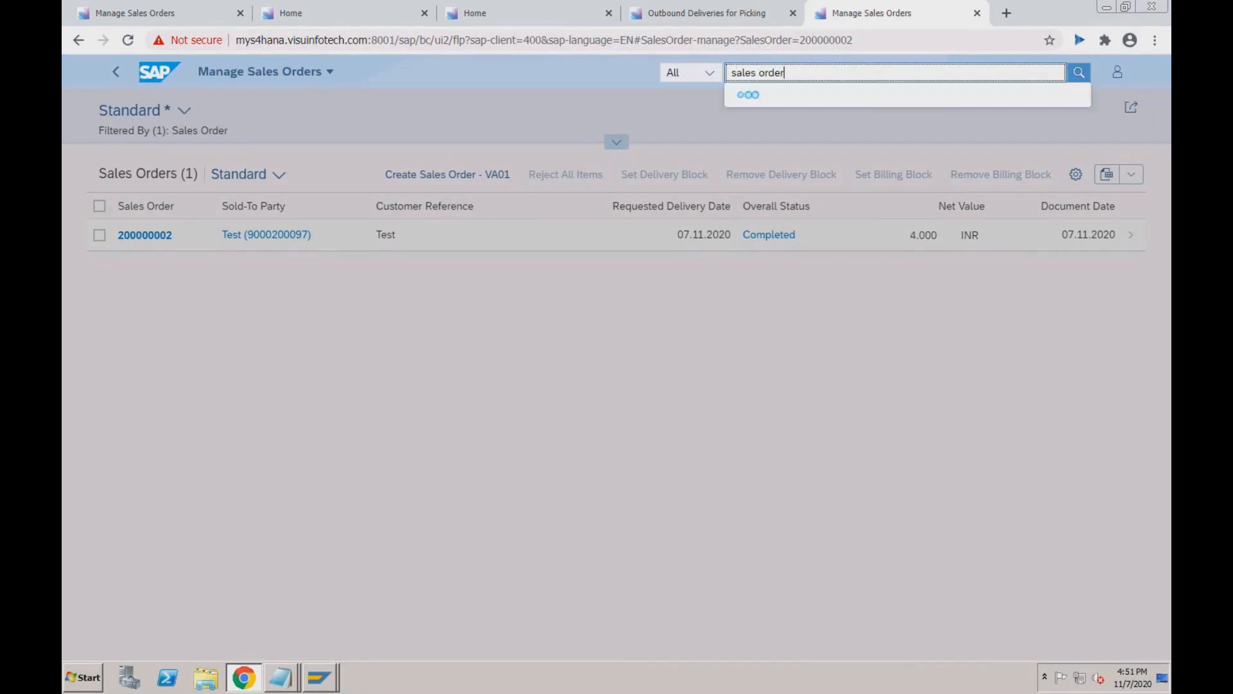
pyautogui.write('ful')
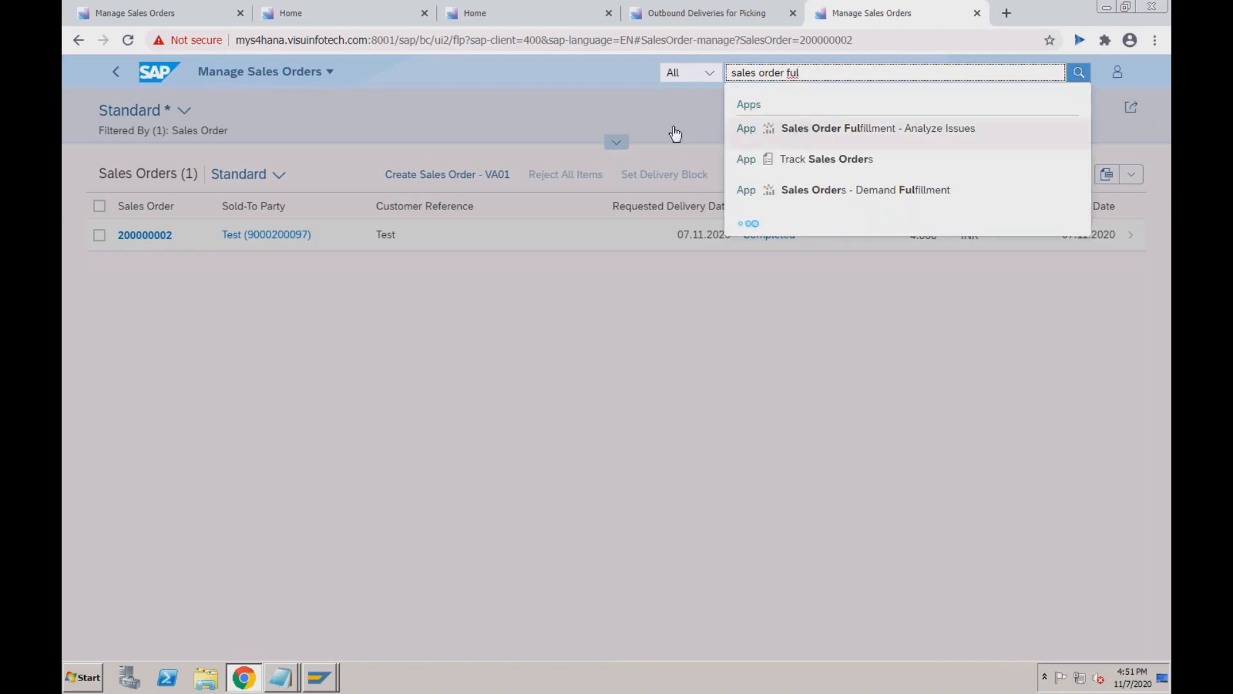
pyautogui.click(648, 124)
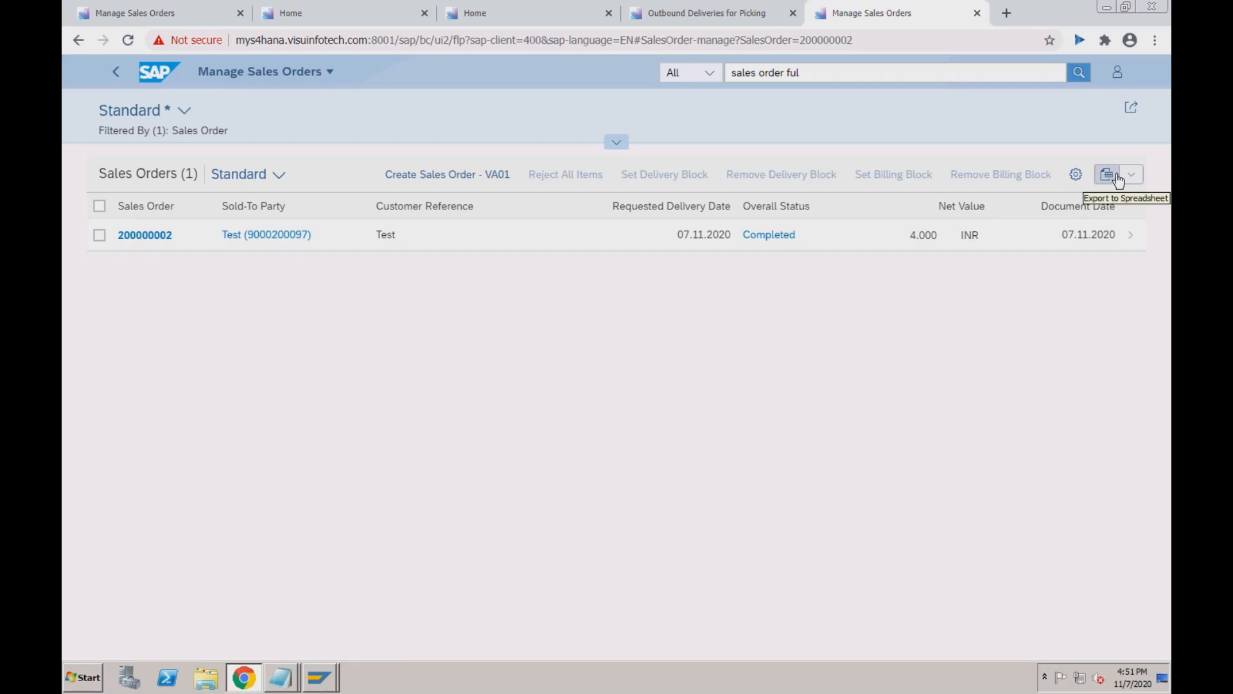
# Export the sales order list to Sales Orders (1).xlsx and expand the sales order filter fields.
pyautogui.click(1128, 178)
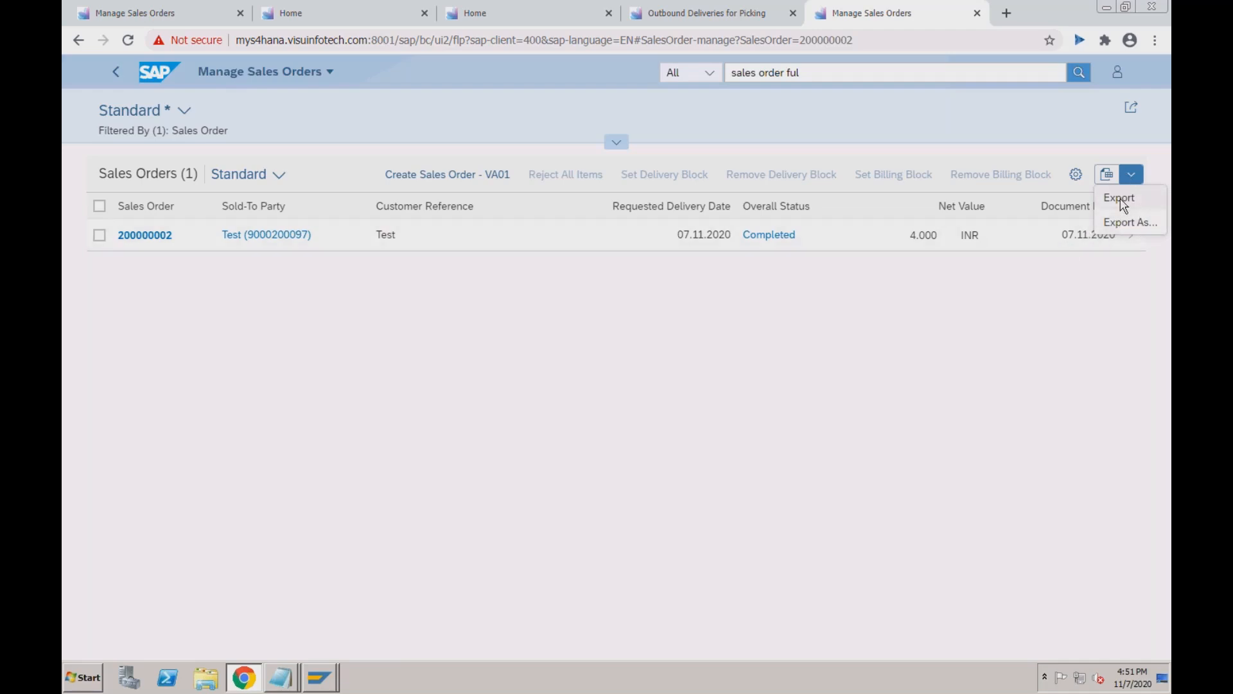
pyautogui.click(1121, 199)
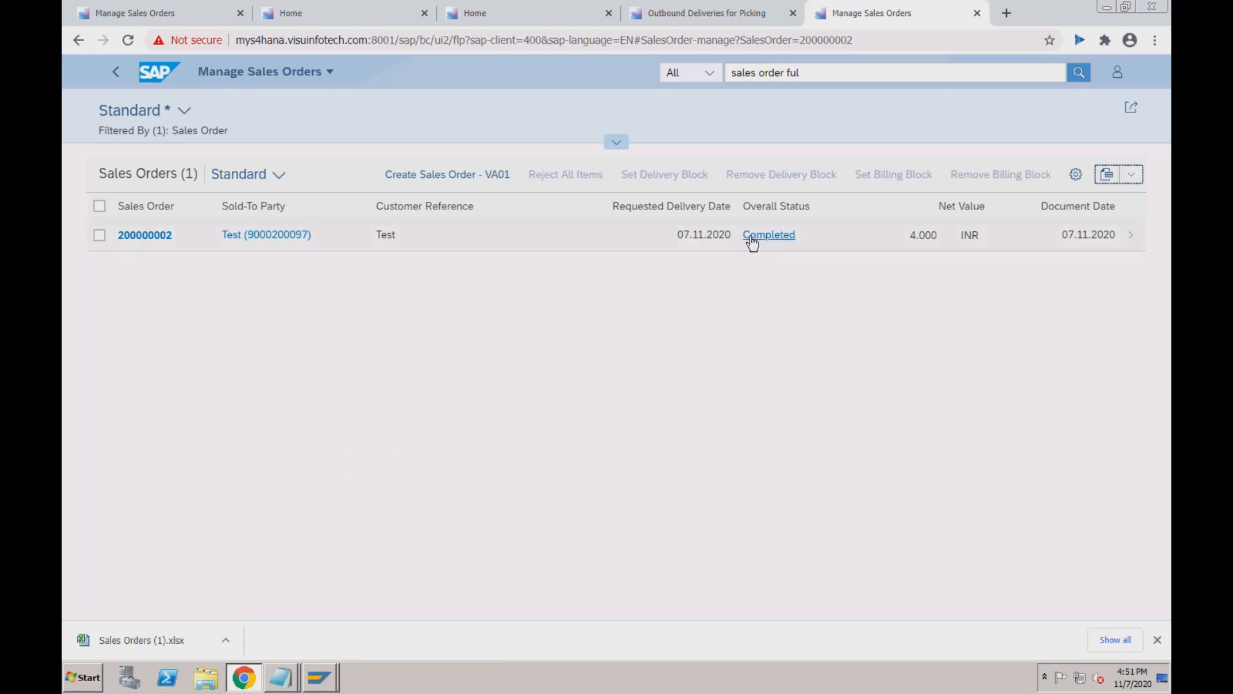
pyautogui.click(619, 143)
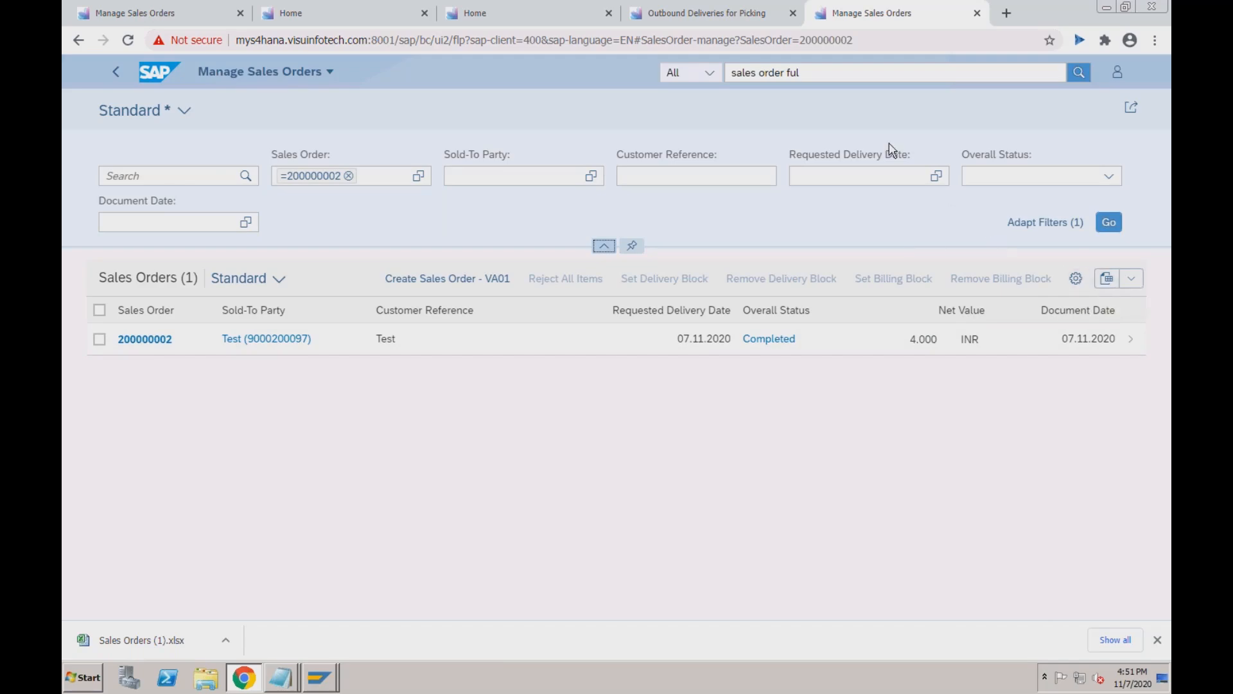
# Replace the search with 'sales order fulf' and launch the Sales Order Fulfillment - Analyze Issues app.
pyautogui.click(820, 72)
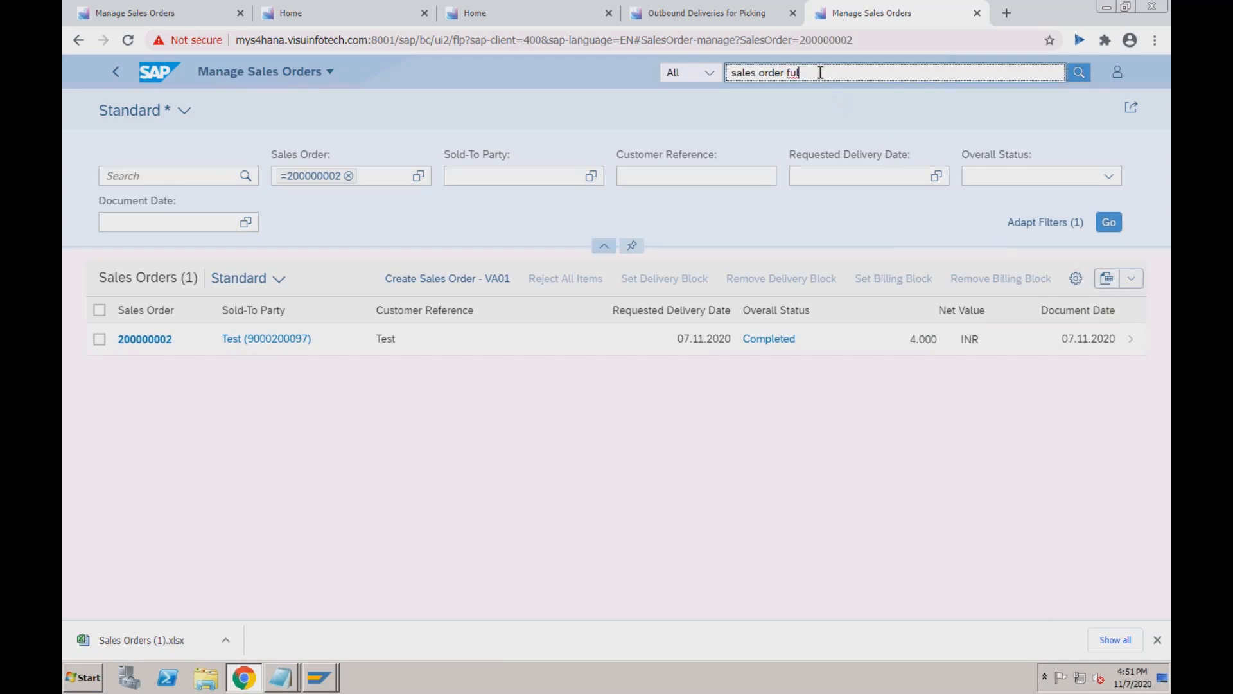
pyautogui.hotkey('ctrl', 'a')
pyautogui.write('fi')
pyautogui.press('BackSpace')
pyautogui.press('BackSpace')
pyautogui.press('BackSpace')
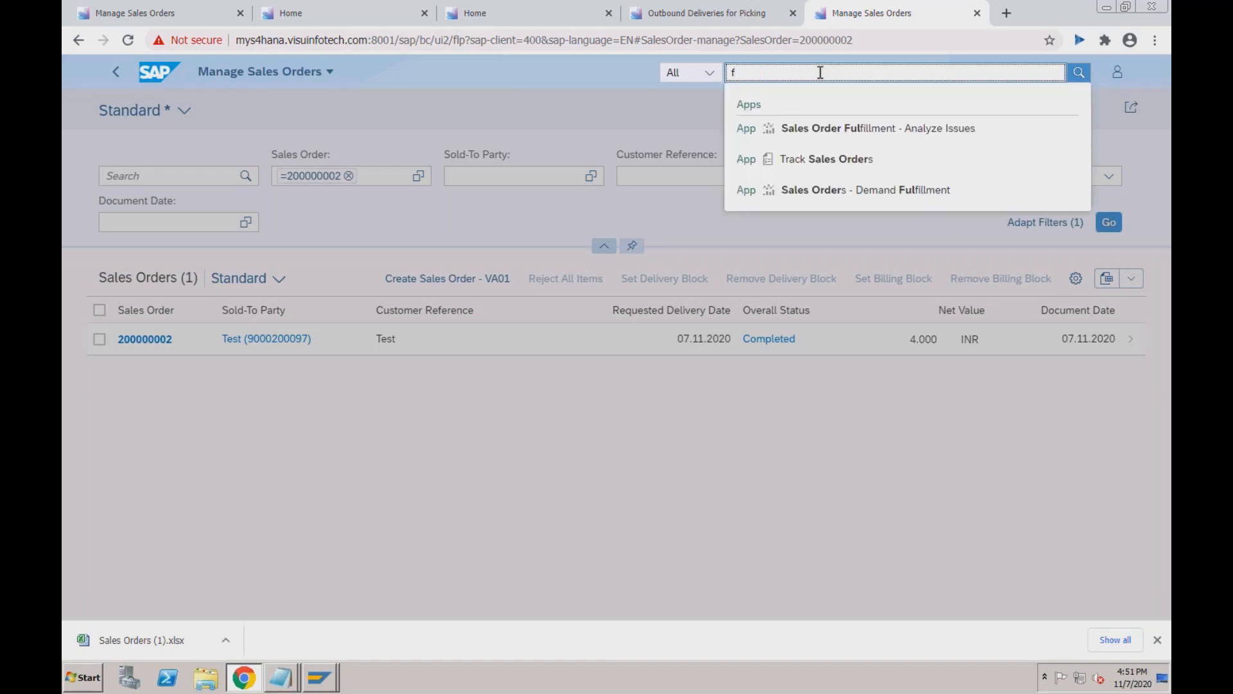
pyautogui.write('sales')
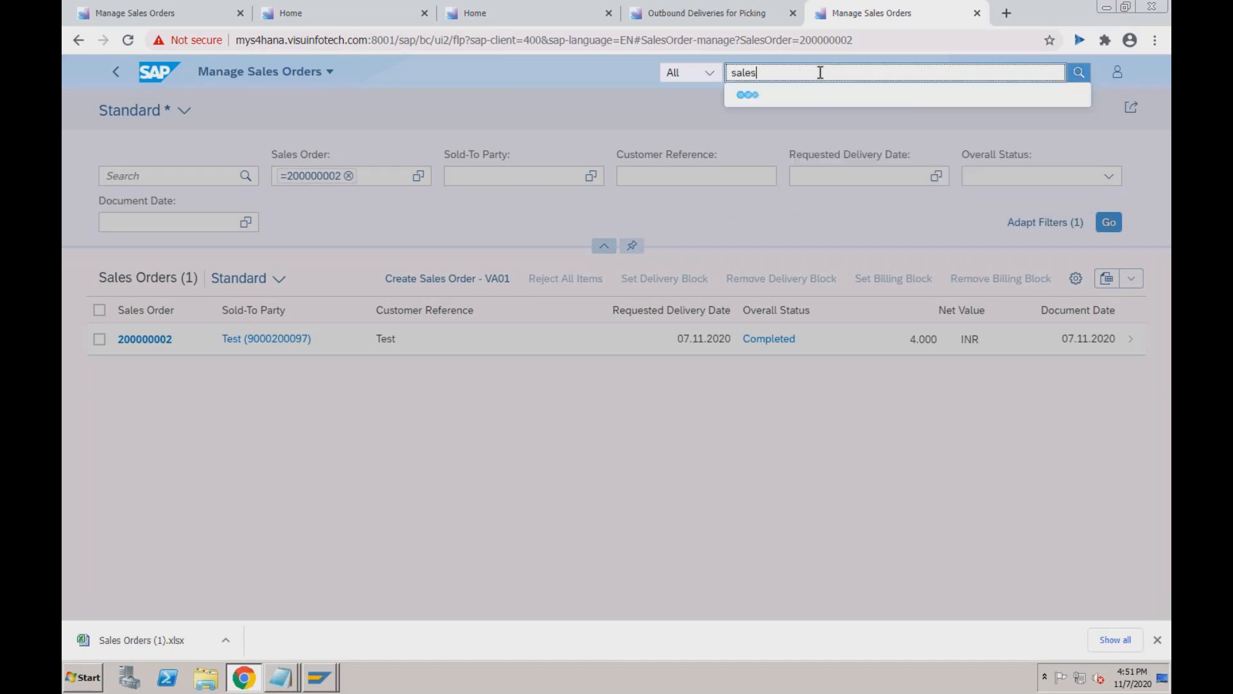
pyautogui.write(' order fulf')
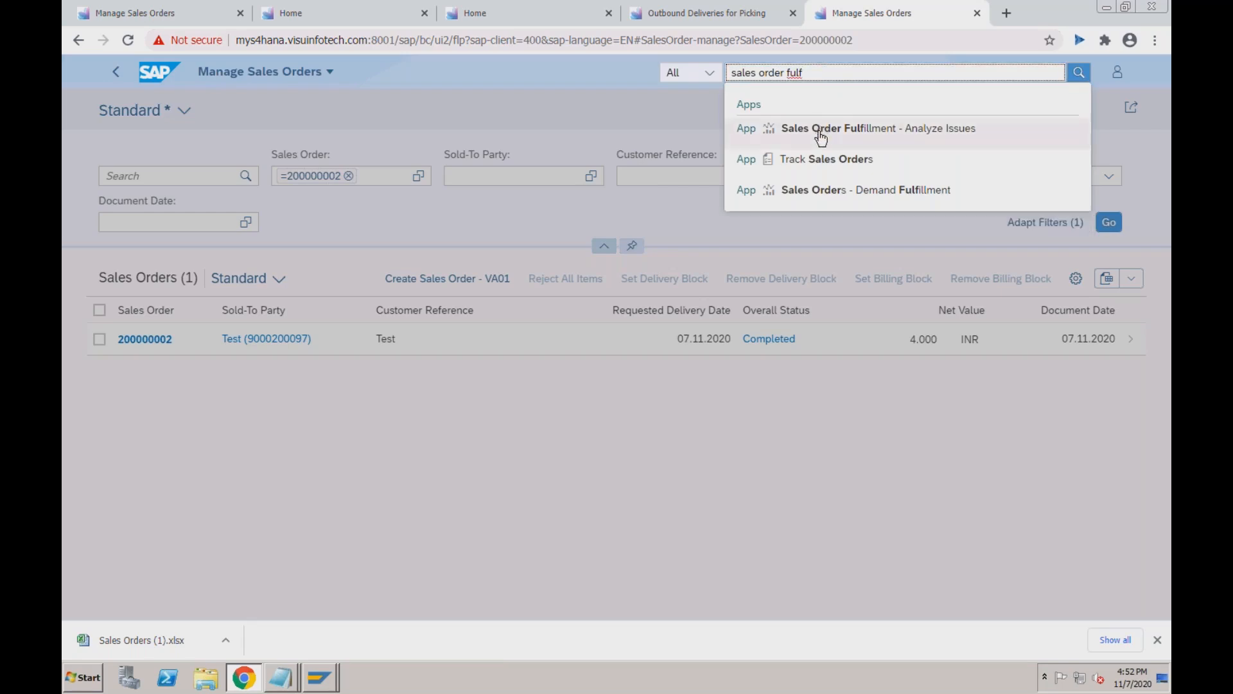
pyautogui.click(819, 129)
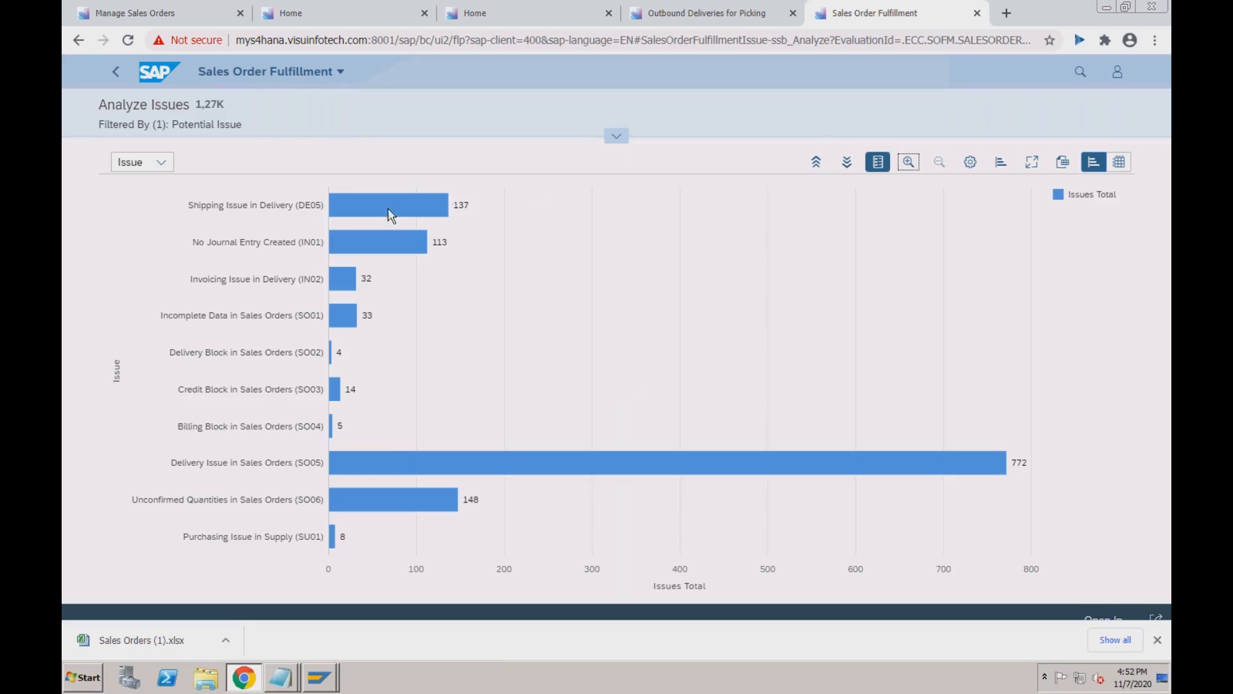
pyautogui.click(163, 165)
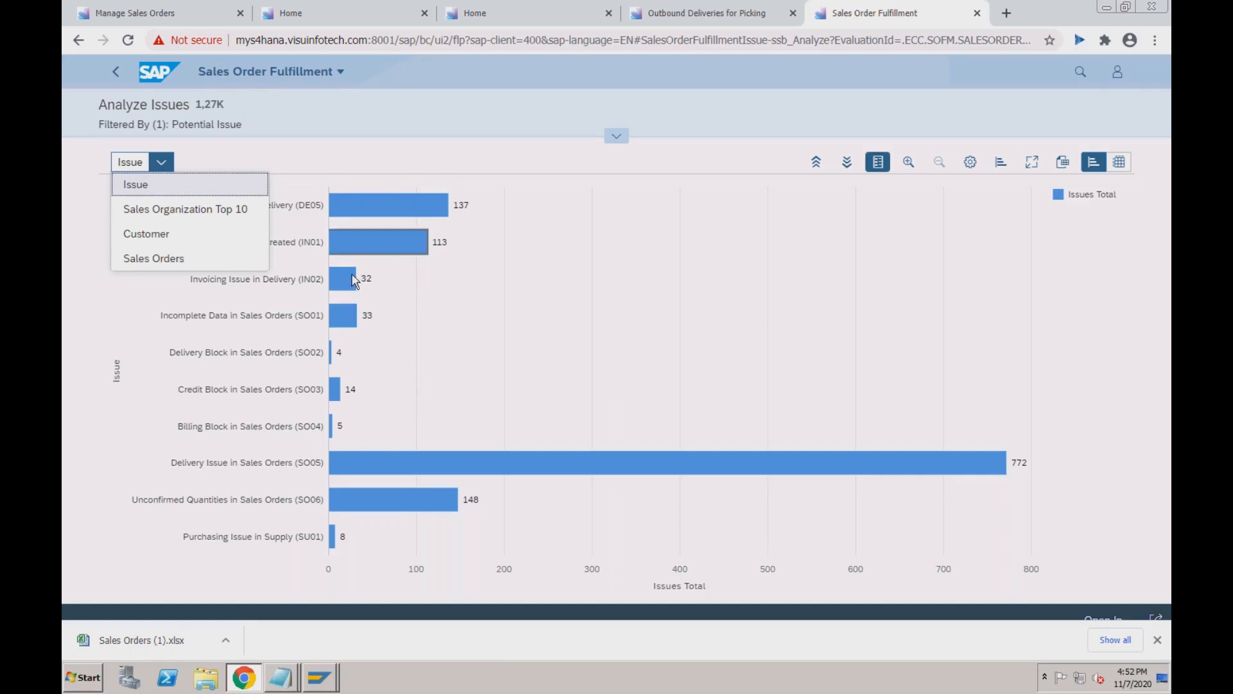
pyautogui.click(163, 236)
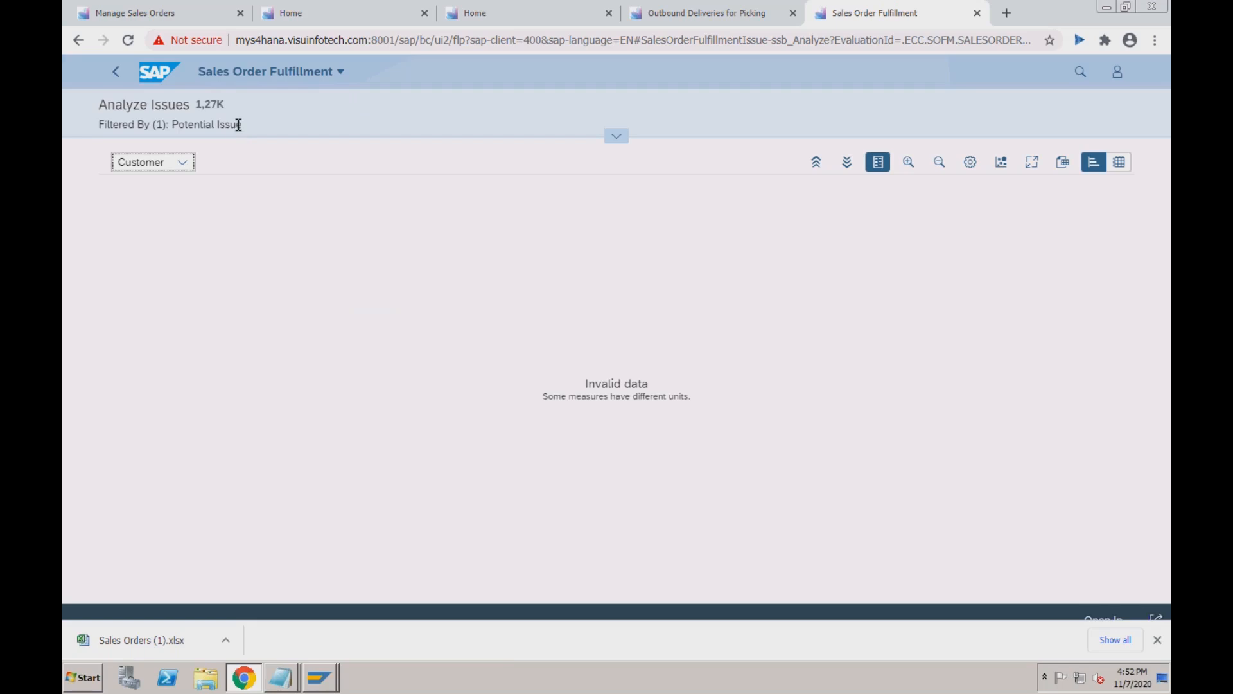
pyautogui.click(184, 163)
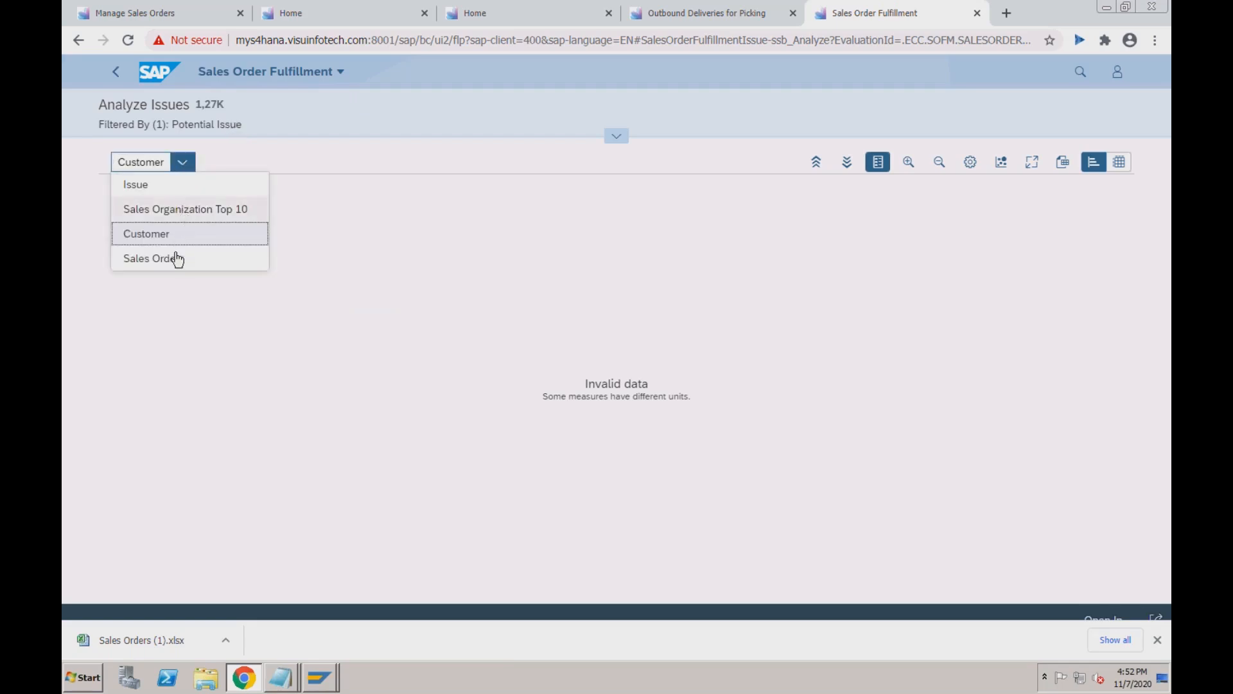
pyautogui.click(171, 186)
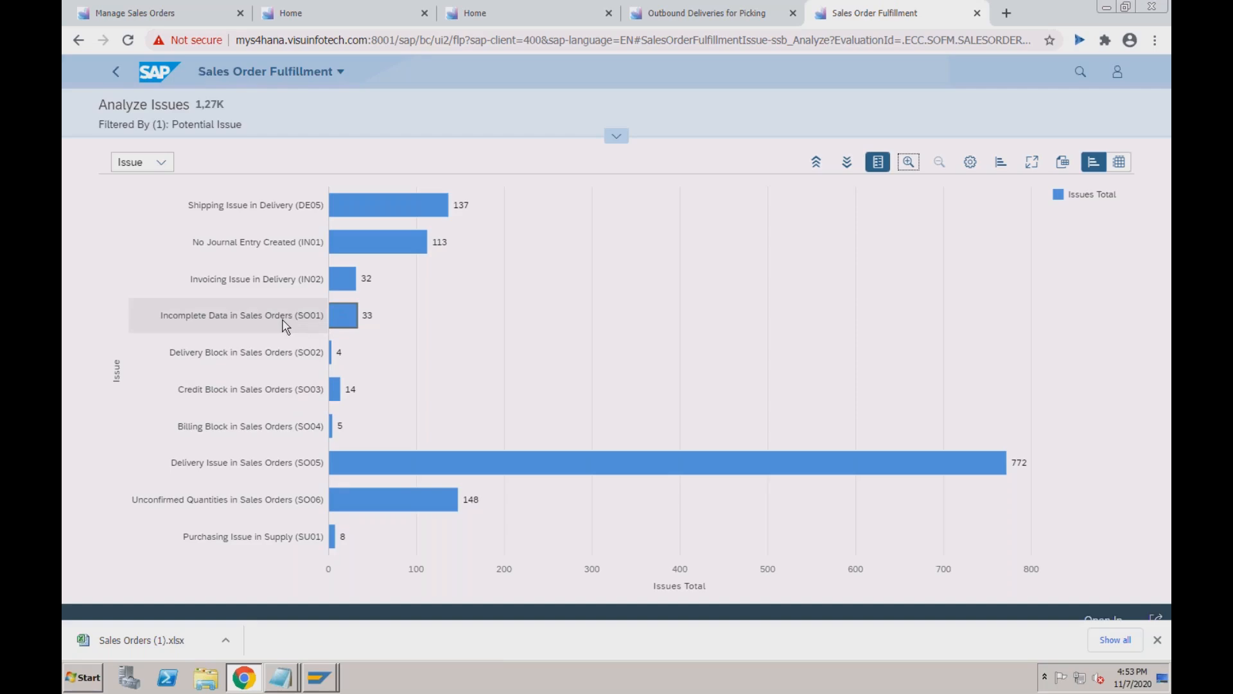
# Drill from the Incomplete Data in Sales Orders (SO01) bar into the 200-row Sales Orders table.
pyautogui.click(350, 308)
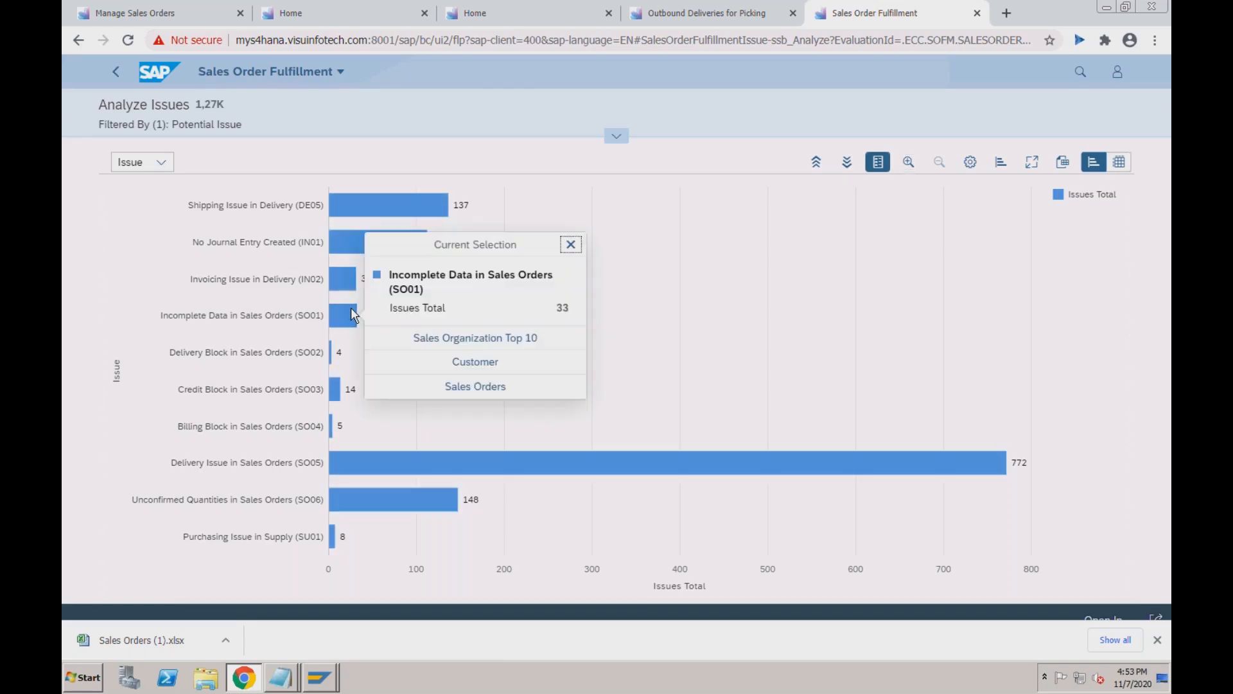
pyautogui.click(492, 388)
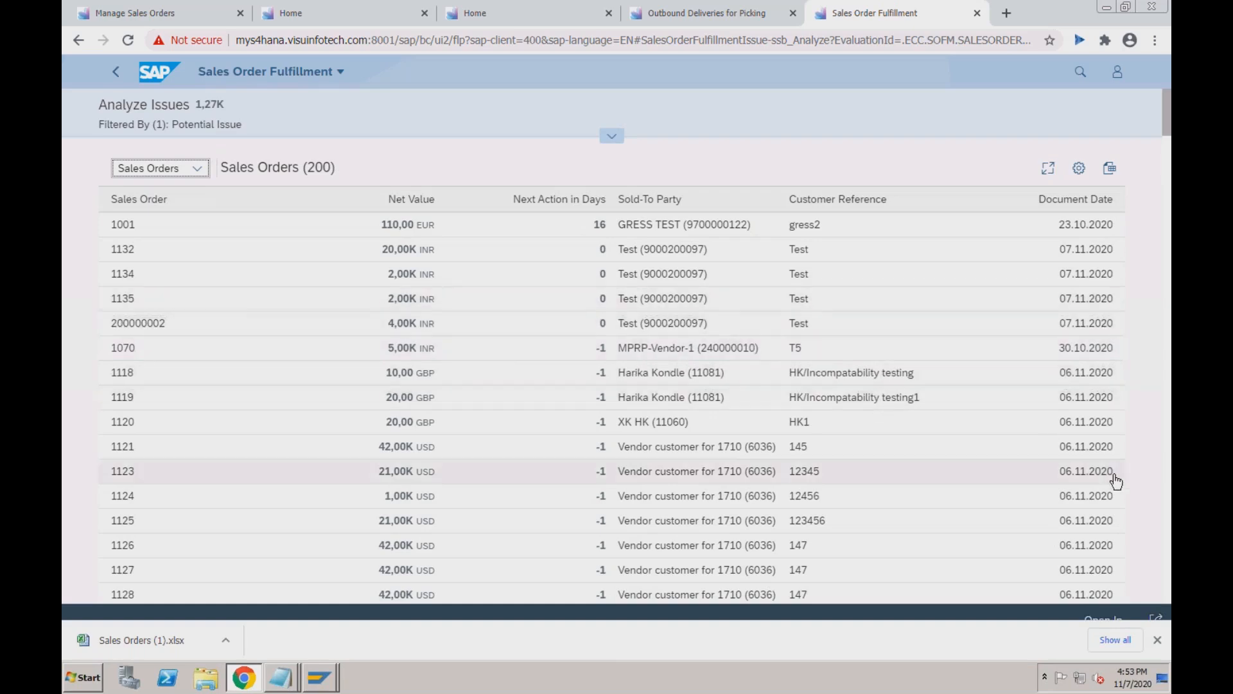
# Close the download bar, dismiss order 1001's navigation popover, and expand the Potential Issue filter.
pyautogui.click(1159, 640)
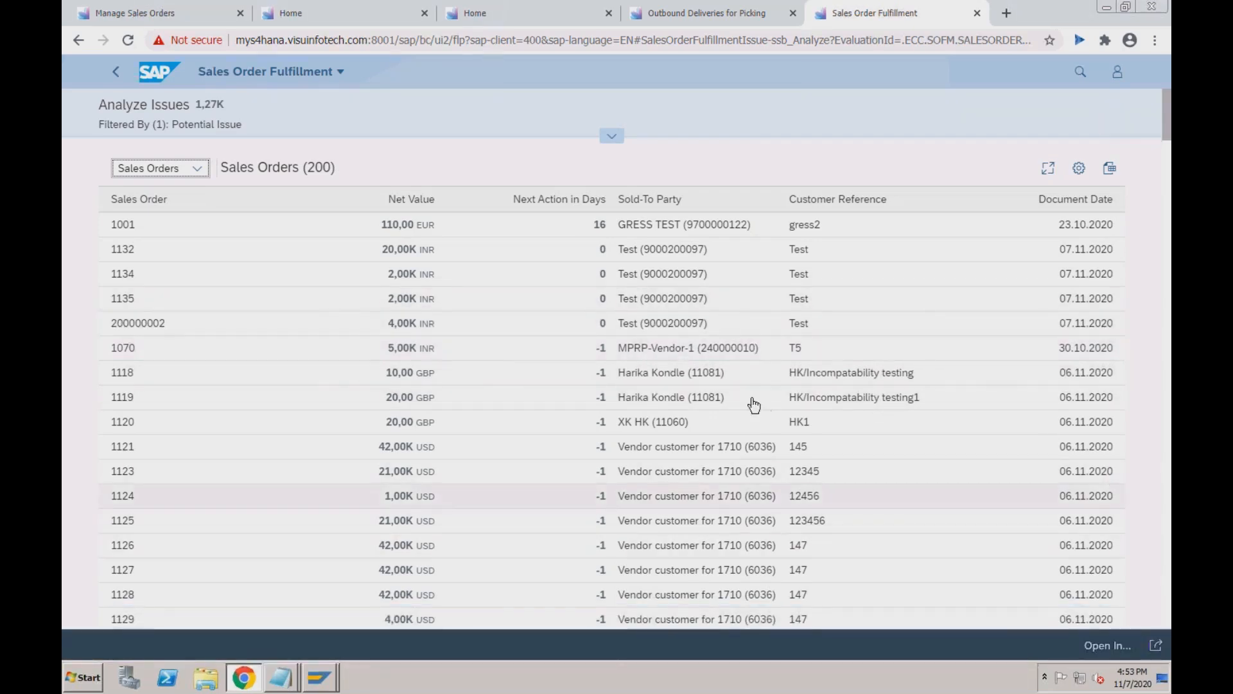
pyautogui.click(145, 229)
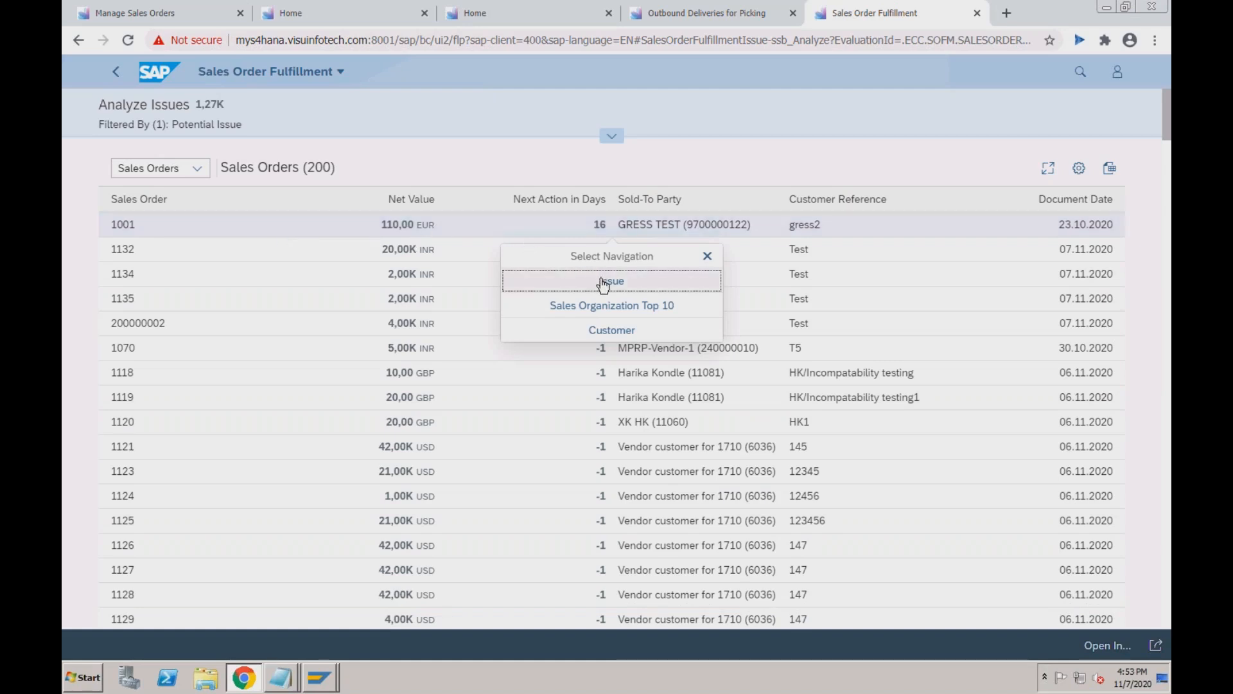
pyautogui.click(602, 234)
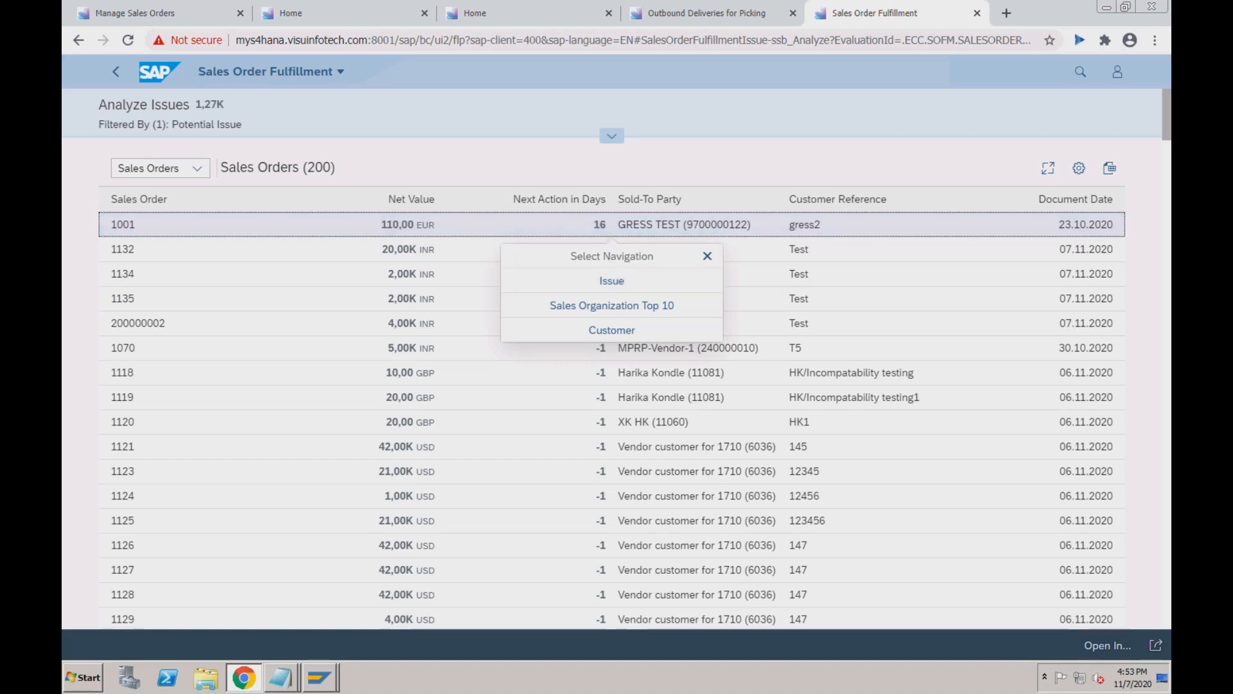
pyautogui.click(708, 259)
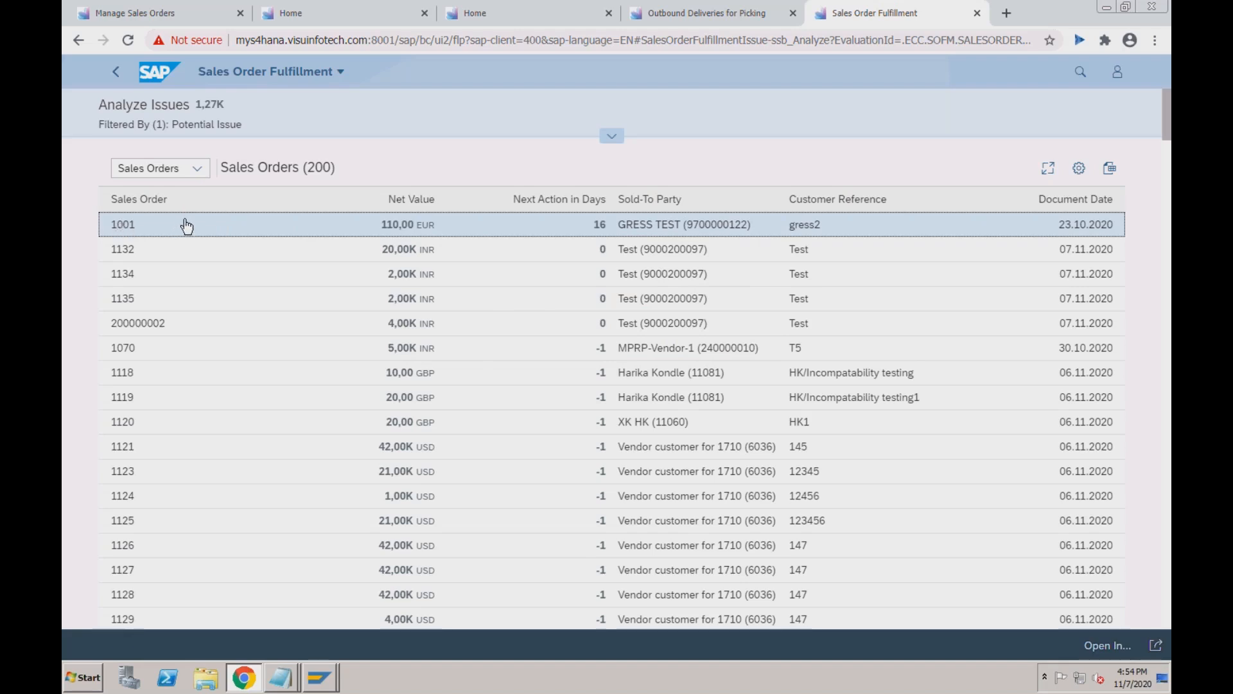
pyautogui.click(612, 135)
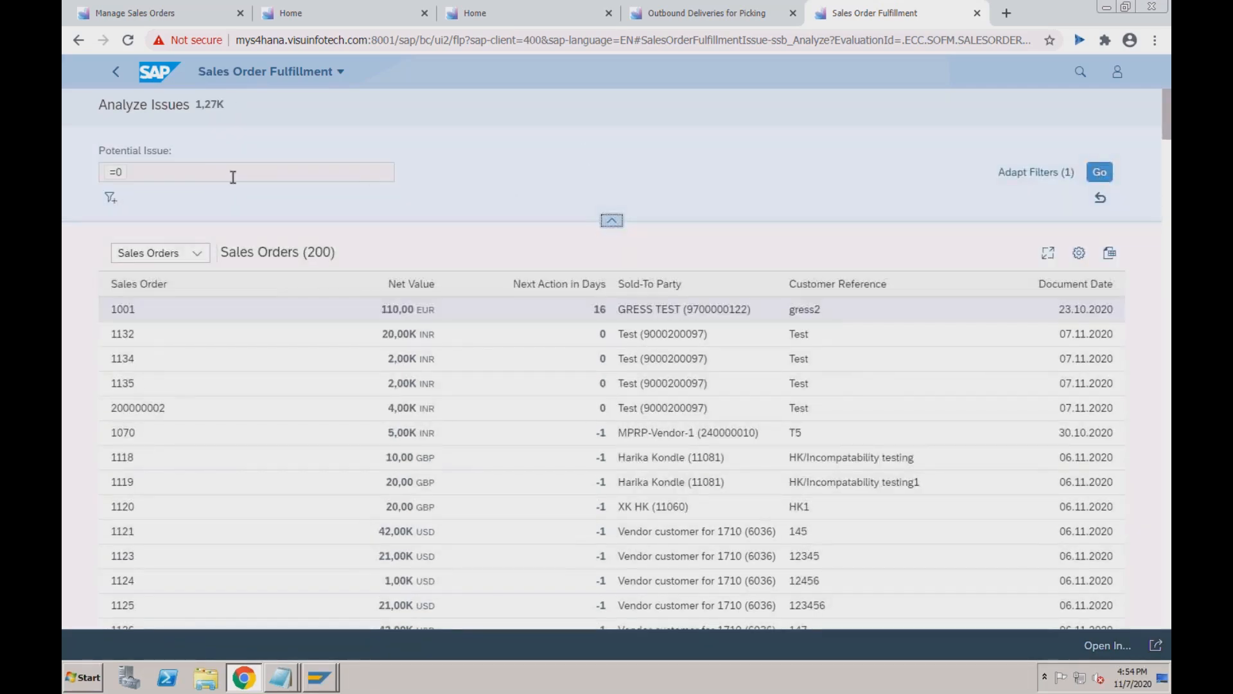
# Open and close Adapt Filters without changes, then bring up navigation choices for order 1001.
pyautogui.click(122, 174)
pyautogui.click(111, 199)
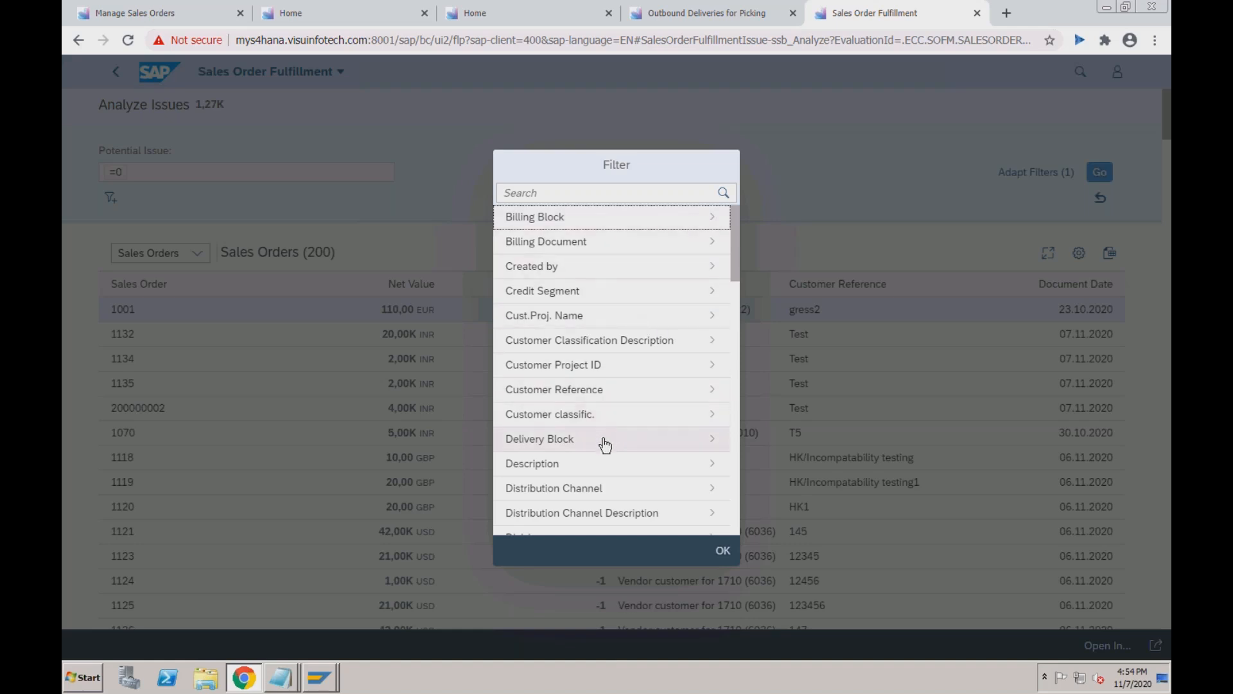
pyautogui.click(714, 548)
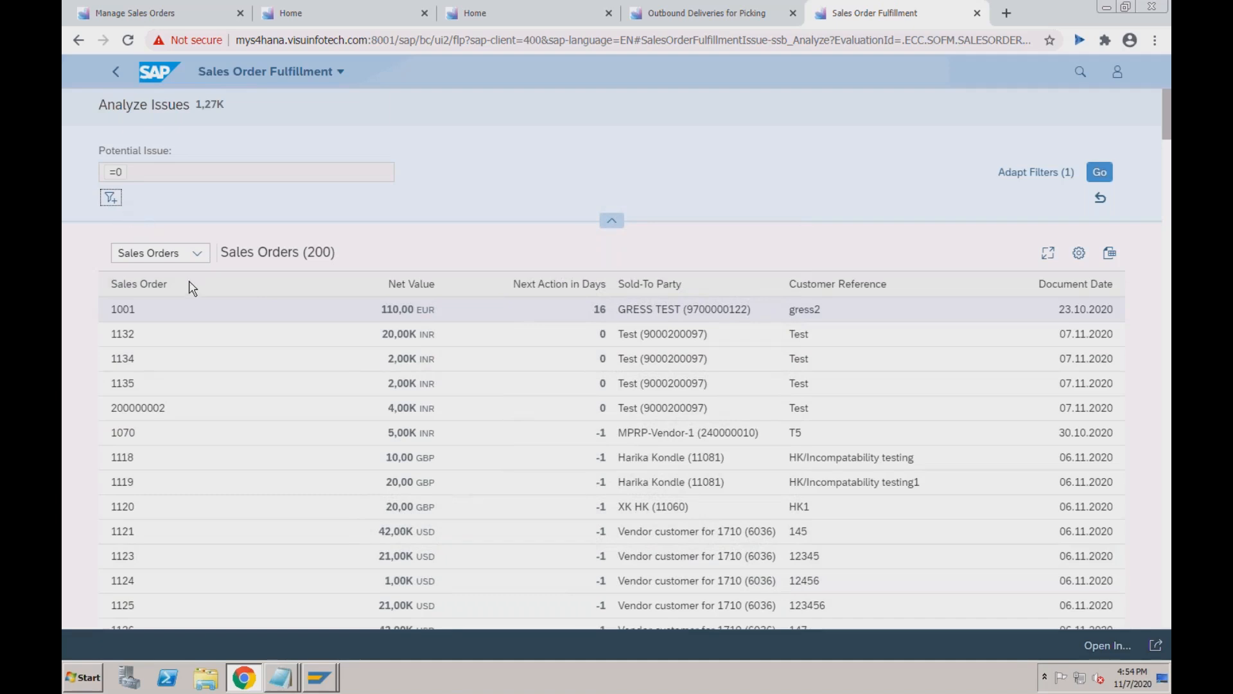
pyautogui.click(410, 311)
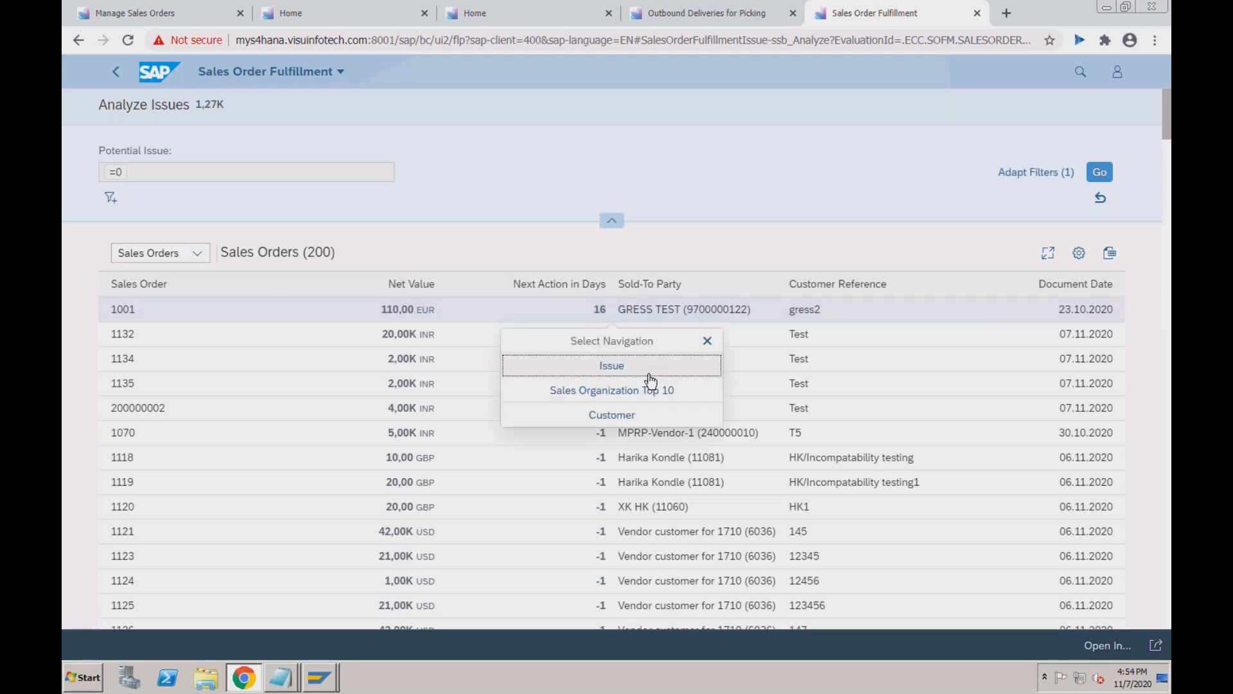
# Drill into order 1001's issues, revealing only Unconfirmed Quantities in Sales Orders (SO06), and review its filter.
pyautogui.click(616, 367)
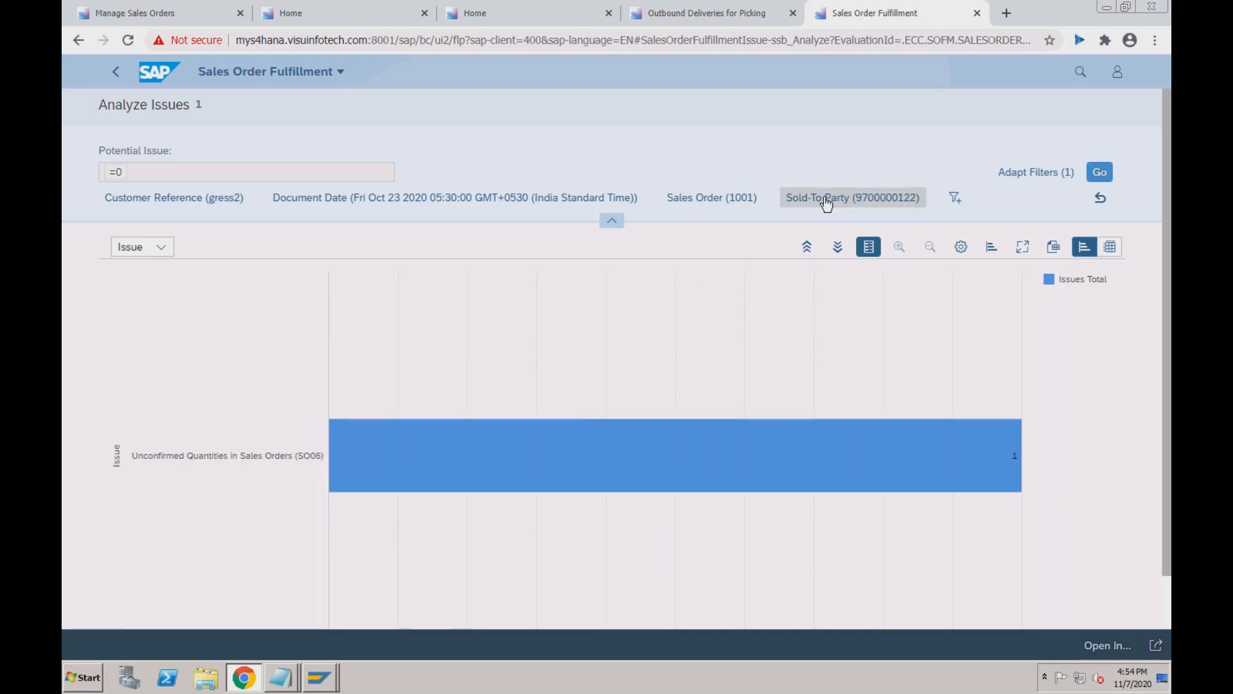
pyautogui.click(716, 207)
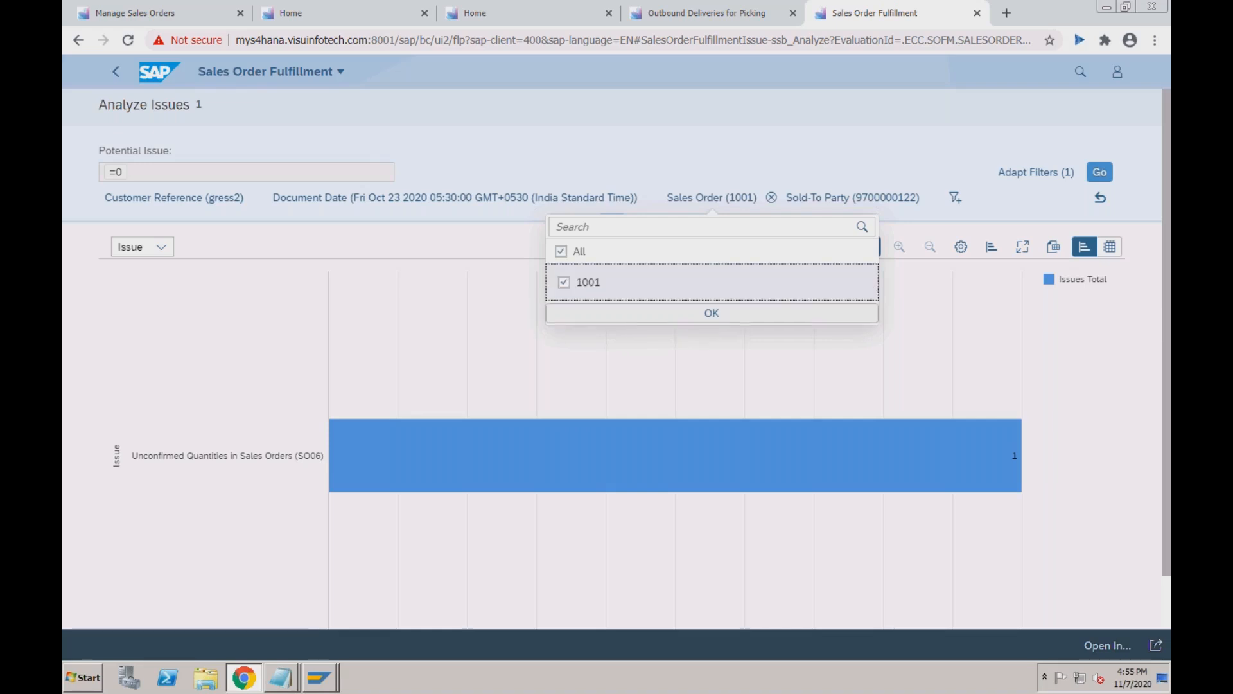
pyautogui.click(653, 314)
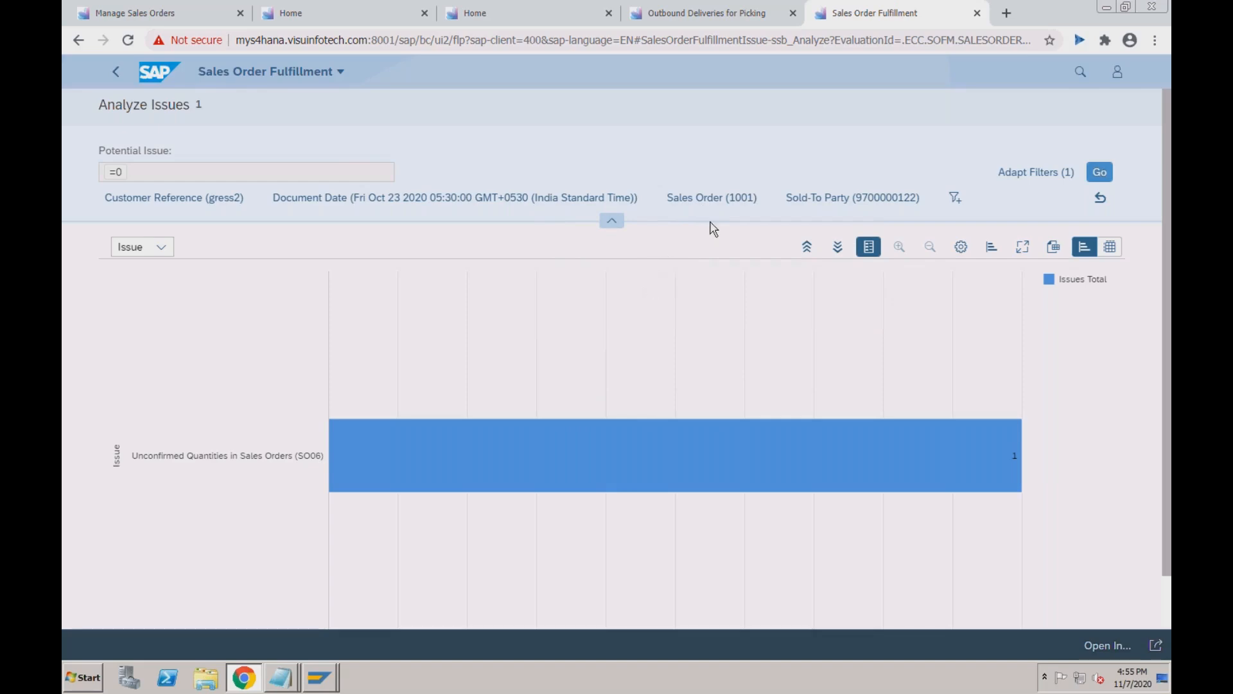
pyautogui.click(1082, 73)
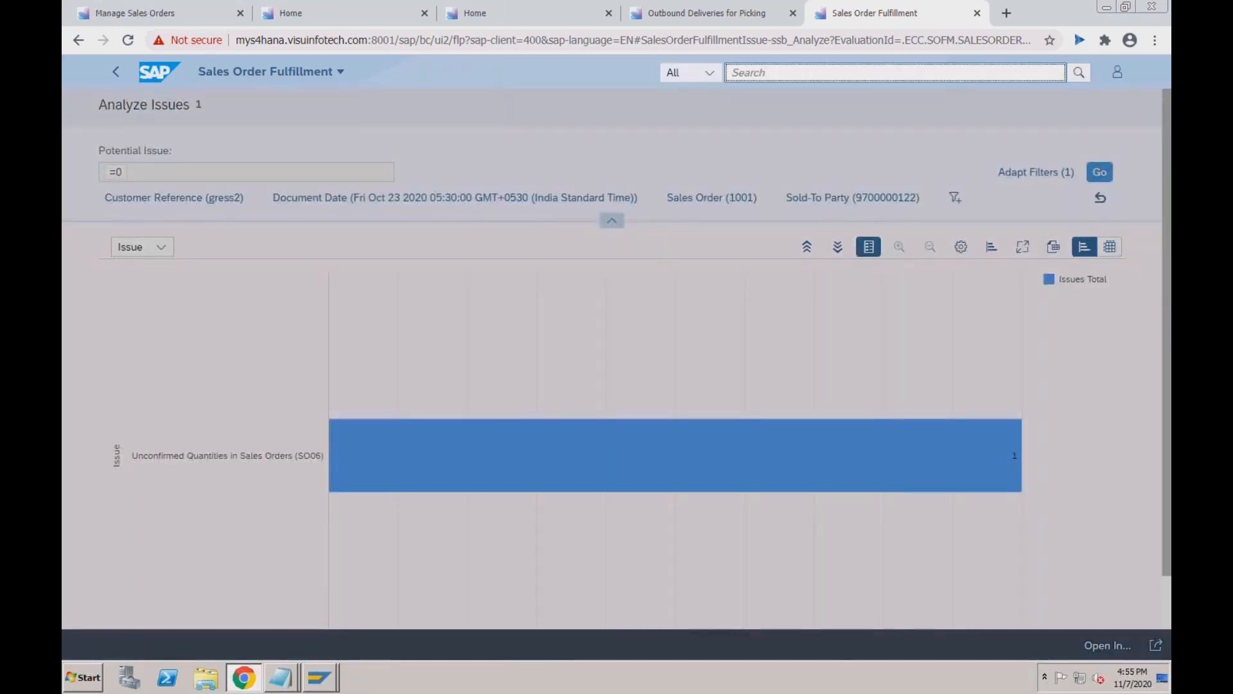
# Relaunch Sales Order Fulfillment - Analyze Issues from a 'sales order ful' search, showing all 1,27K issues.
pyautogui.write('sales order ful')
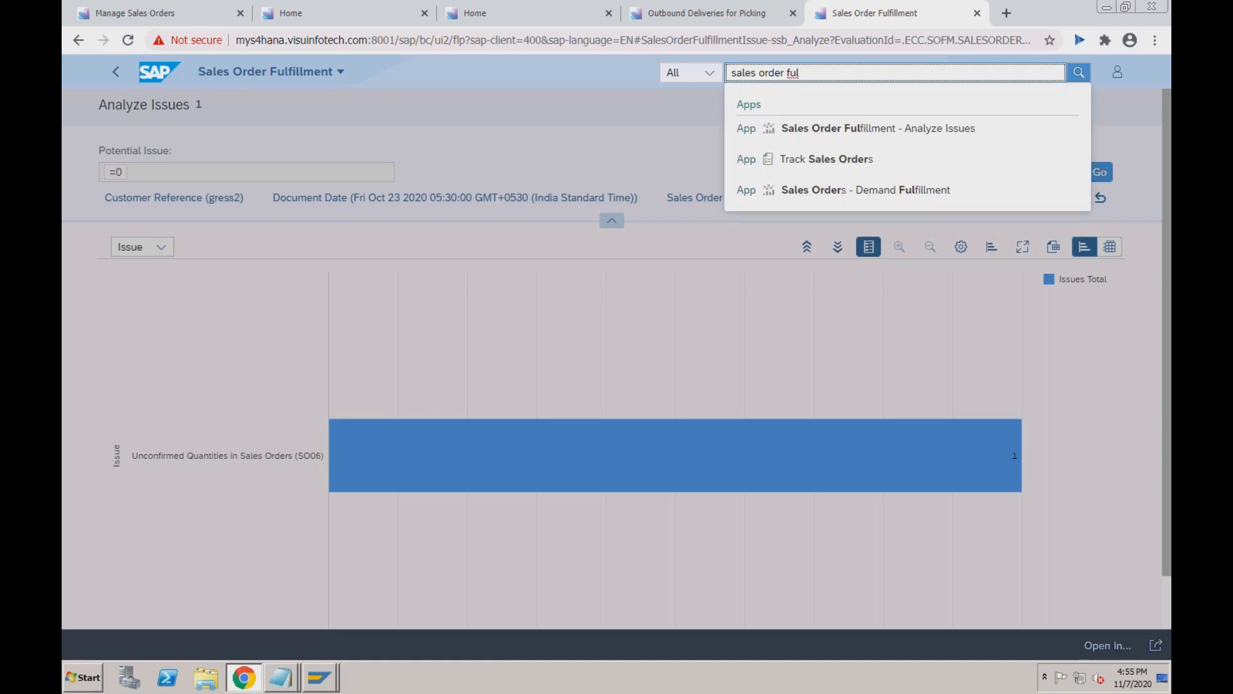
pyautogui.click(896, 131)
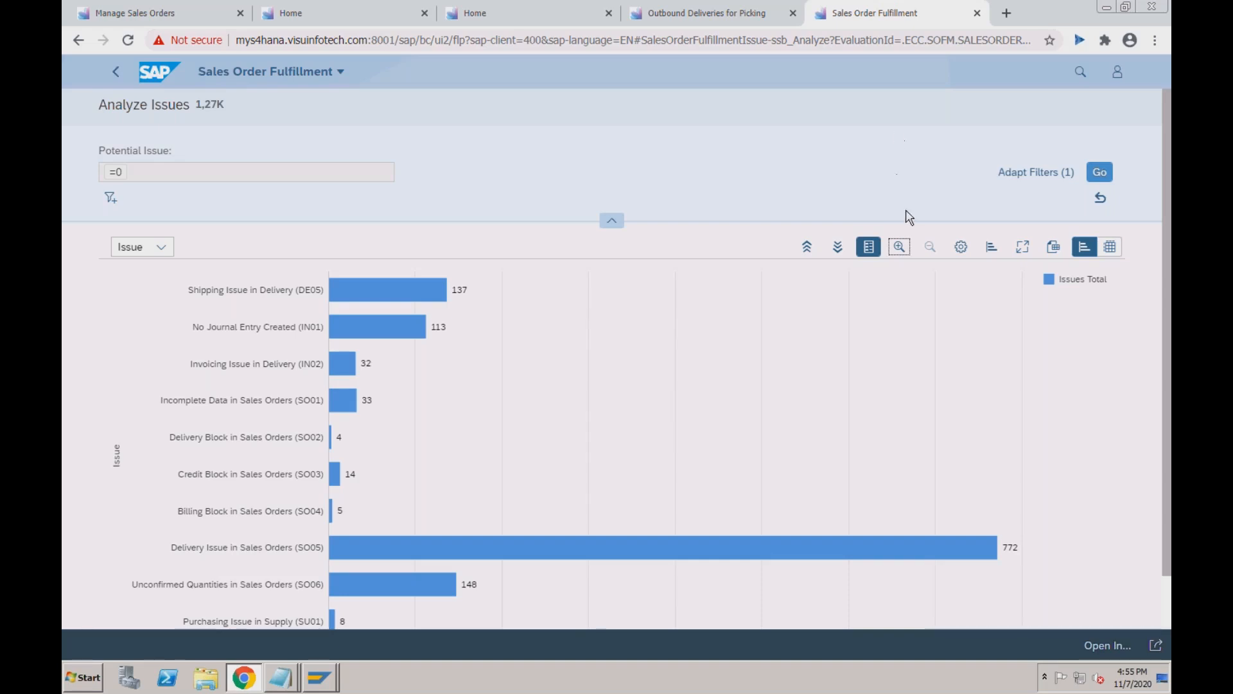
# Check the chart types, then group the Analyze Issues chart by Customer.
pyautogui.click(991, 248)
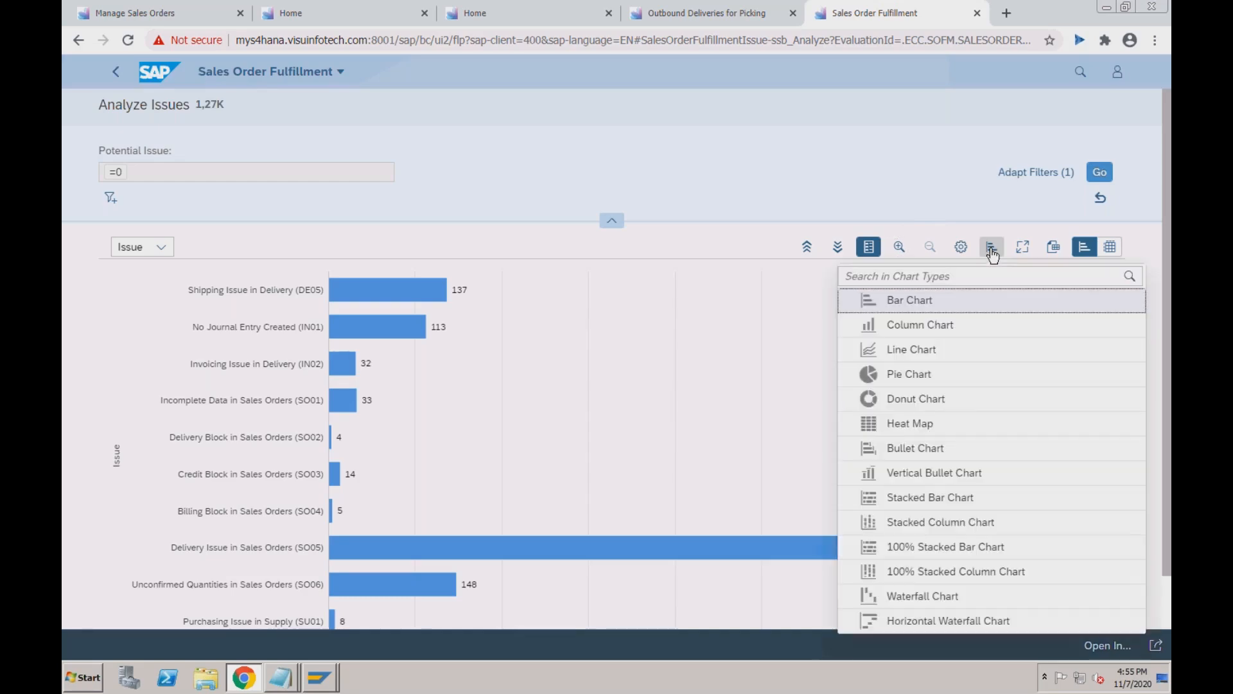
pyautogui.click(933, 185)
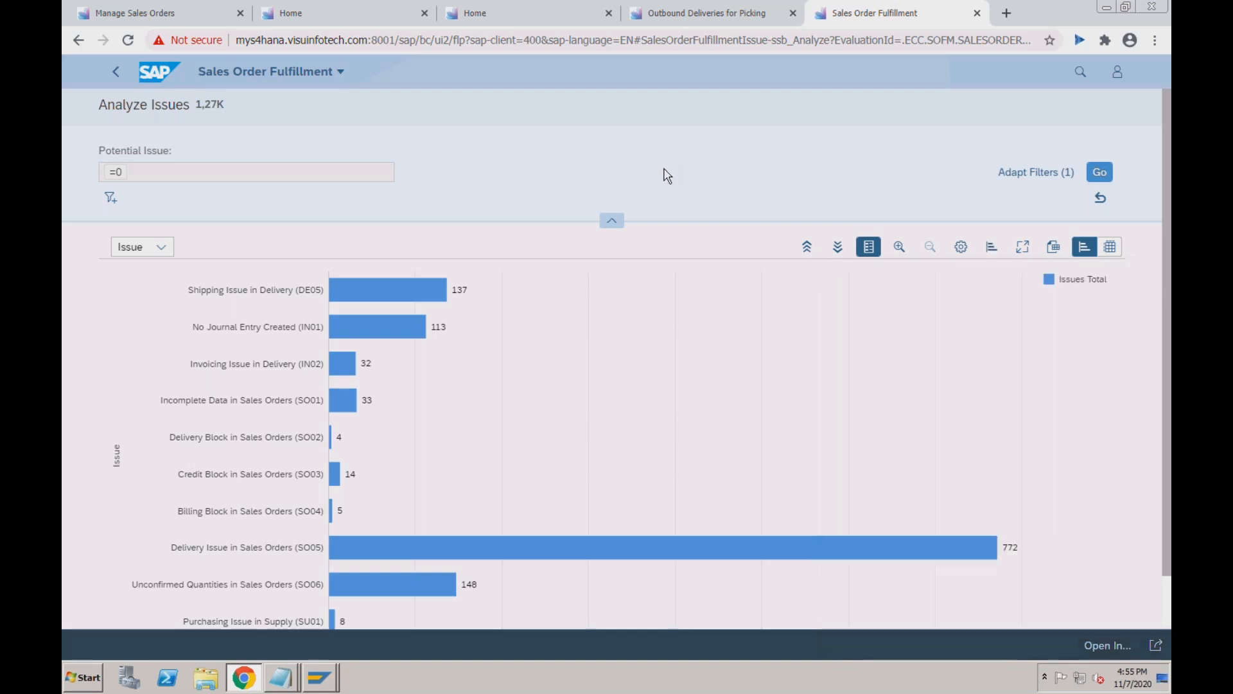
pyautogui.click(162, 250)
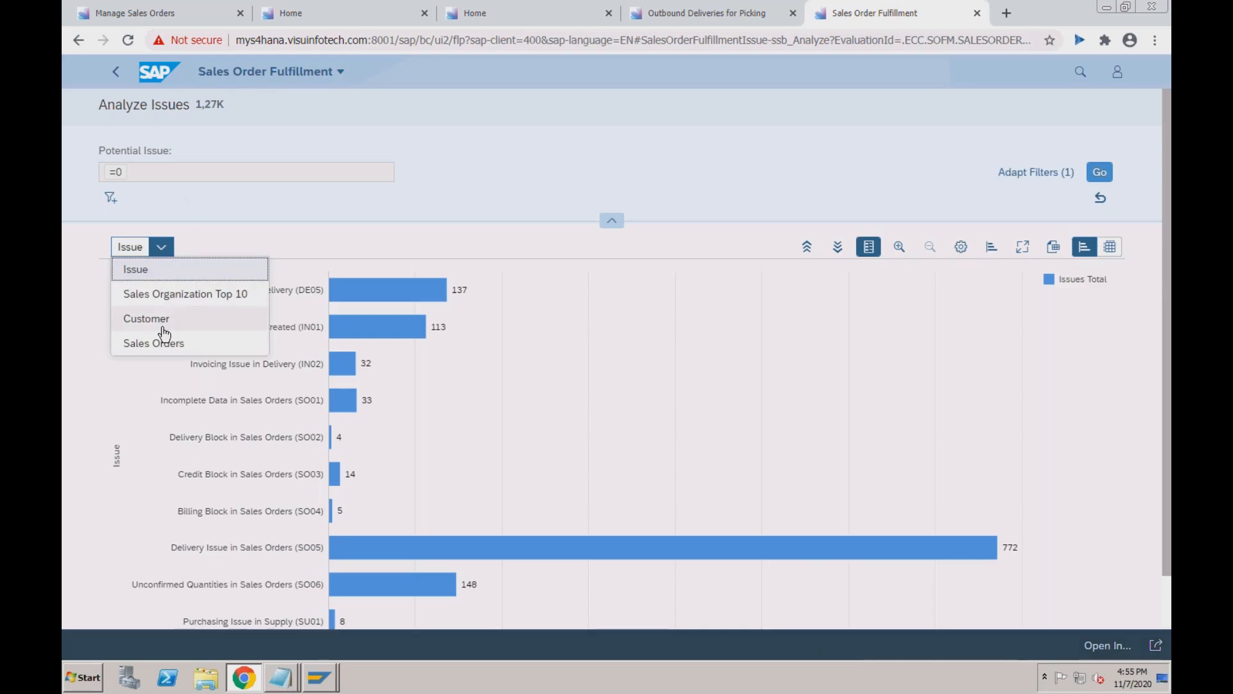
pyautogui.click(161, 321)
# Switch the view to the Sales Orders list, then go back to the previous view.
pyautogui.click(181, 249)
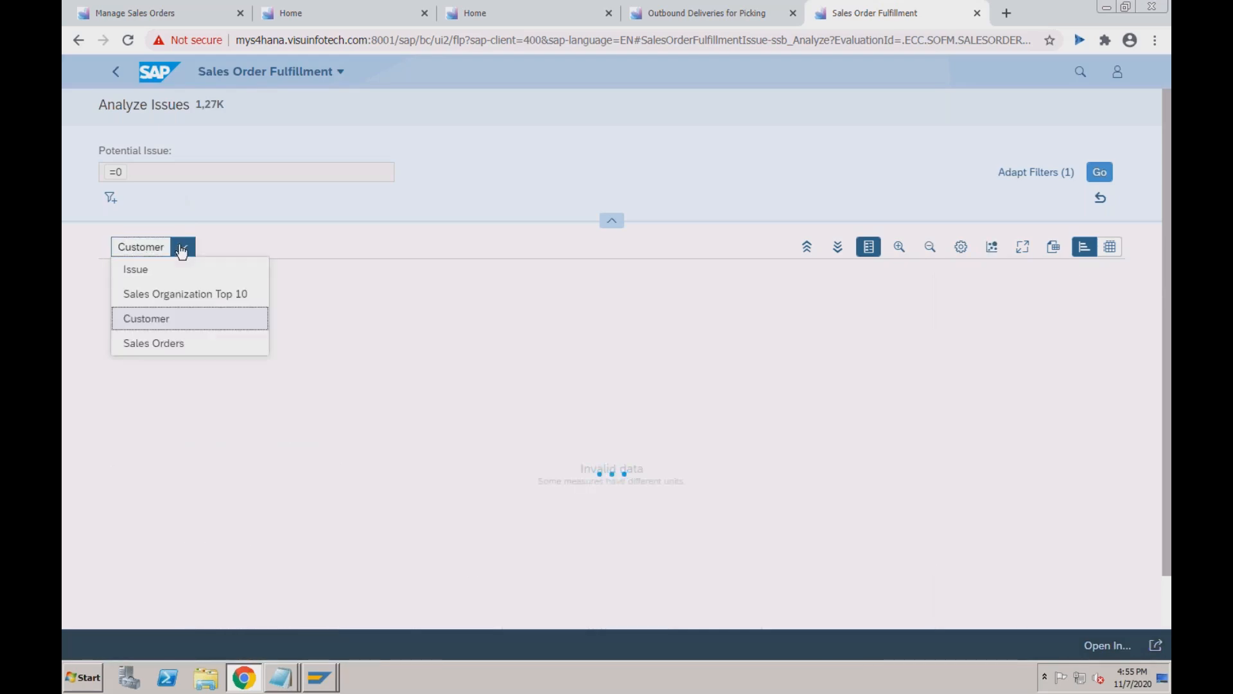
pyautogui.click(177, 346)
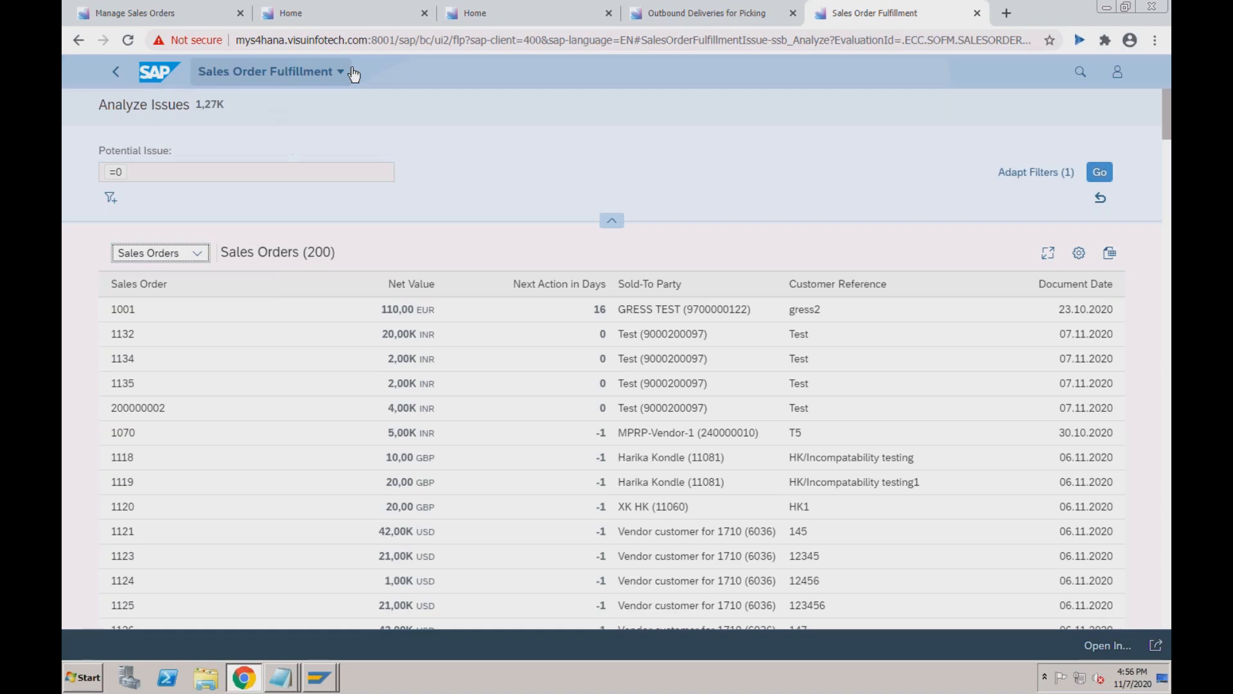
pyautogui.click(116, 74)
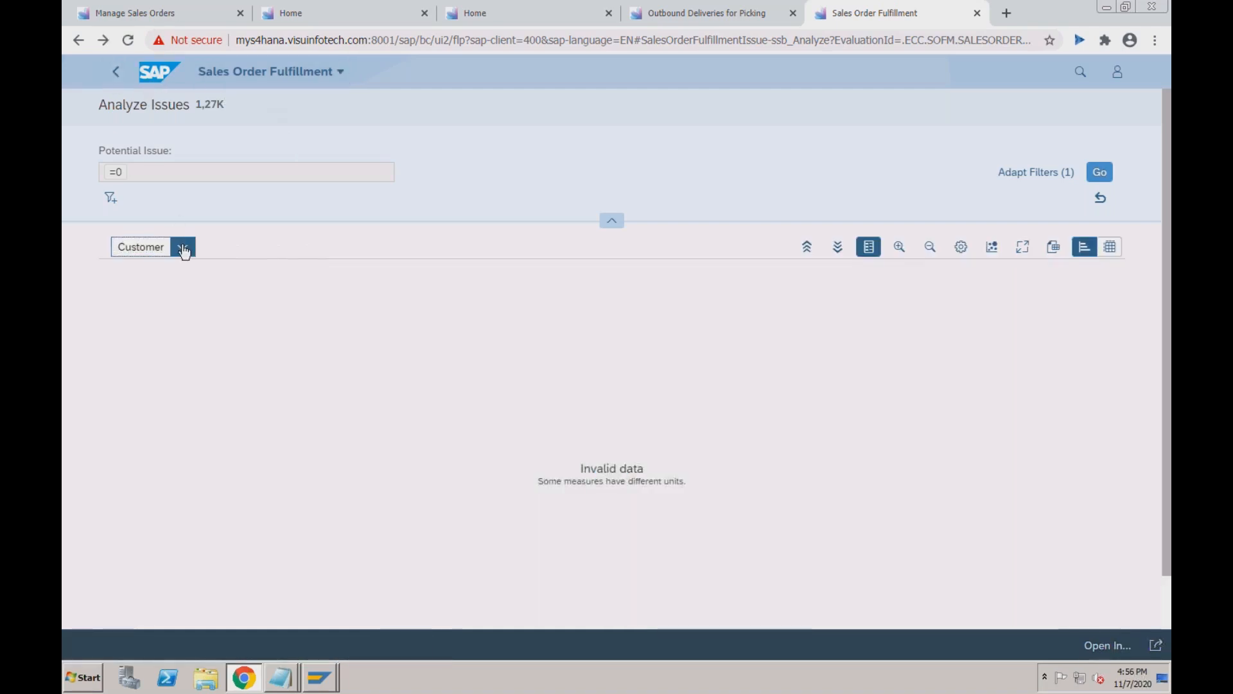
# Regroup the chart by Issue, select the 14 Credit Block (SO03) issues, and switch to the test script.
pyautogui.click(183, 248)
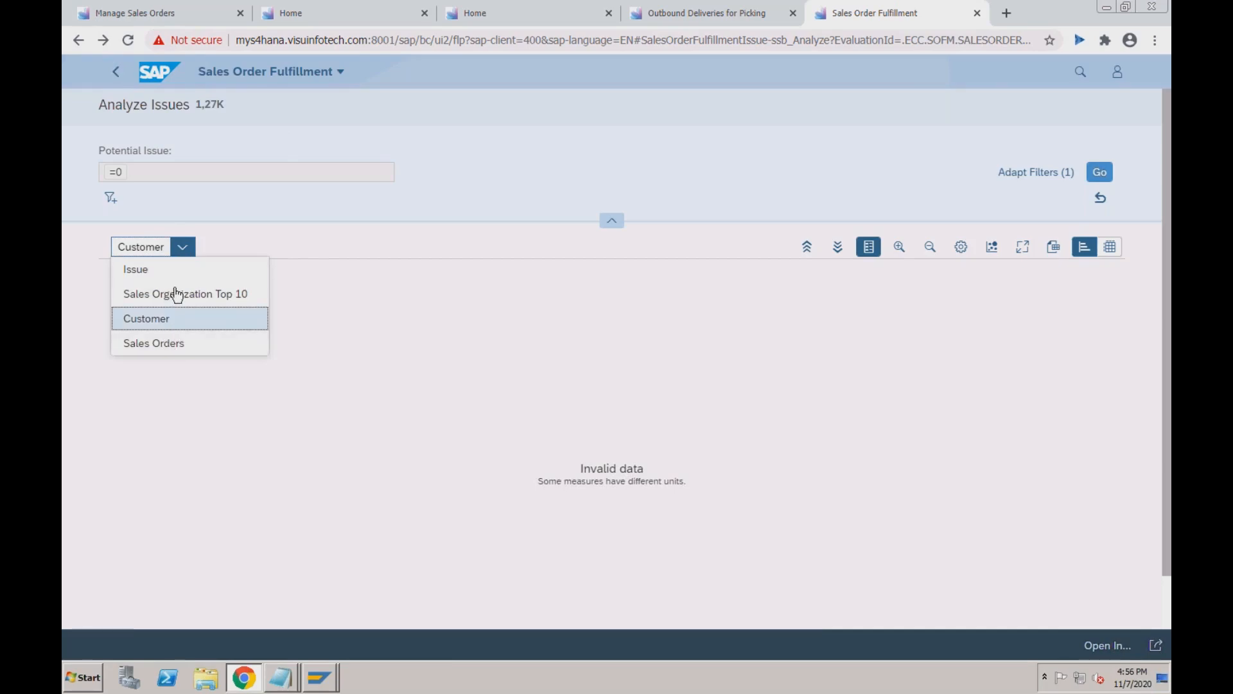
pyautogui.click(177, 270)
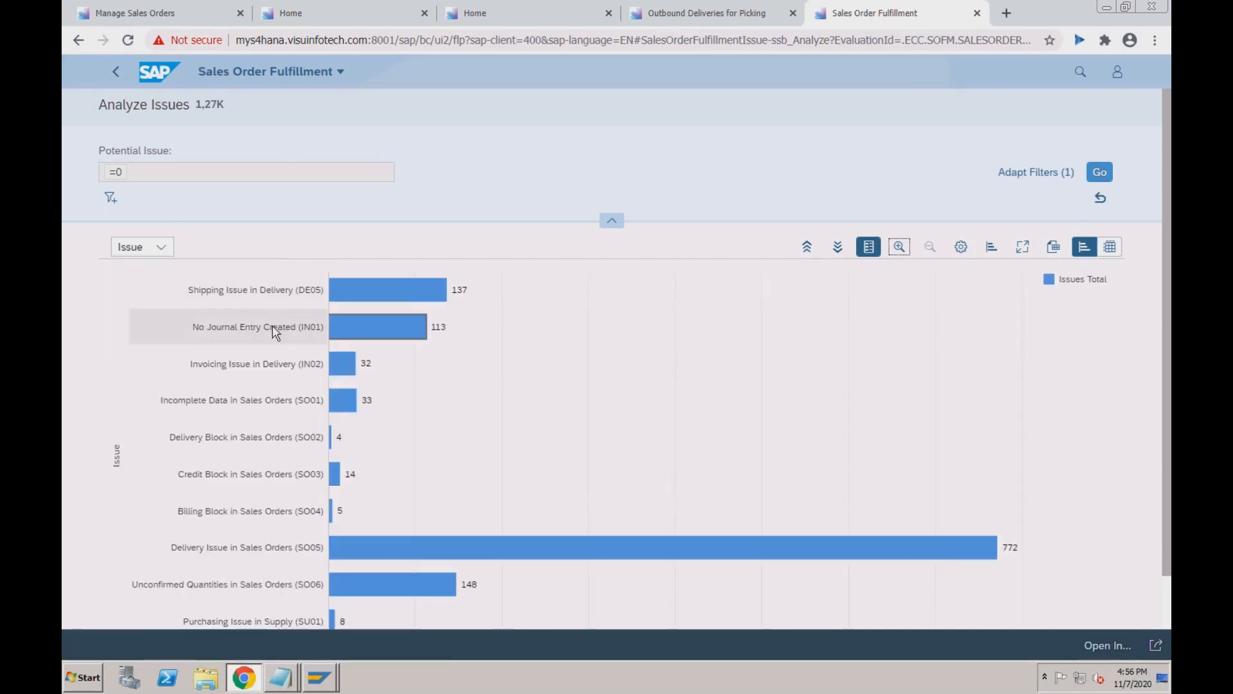
pyautogui.click(335, 476)
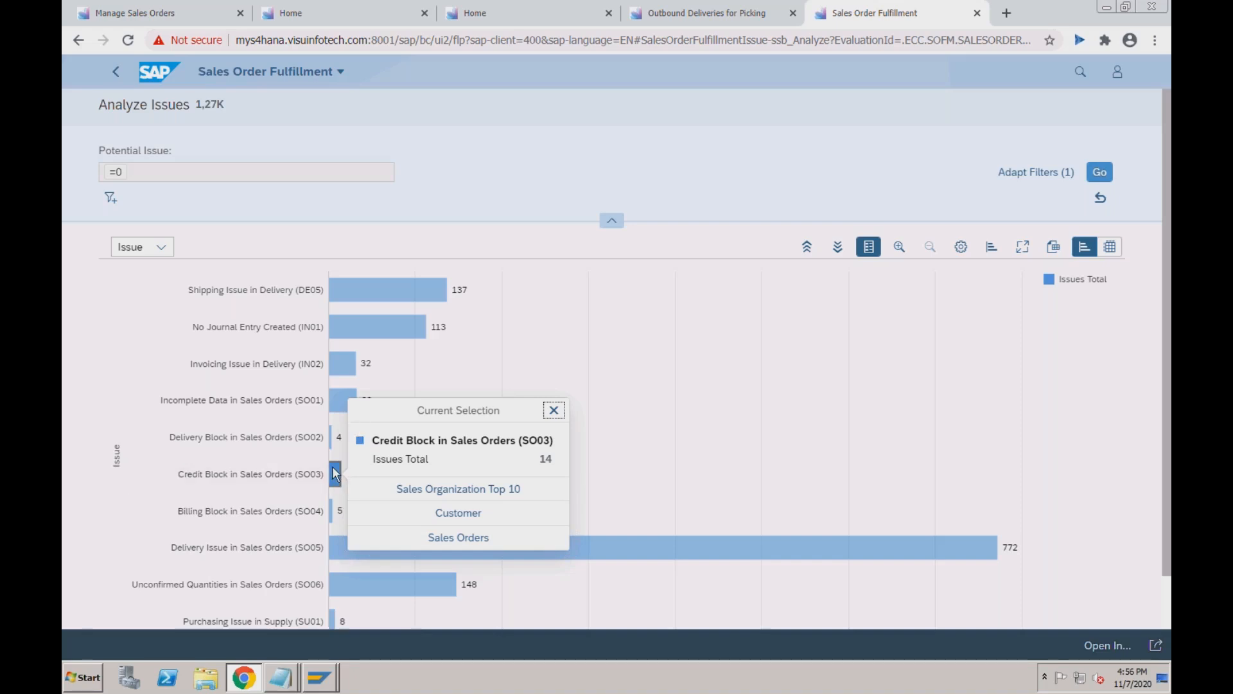
pyautogui.press('super+Tab')
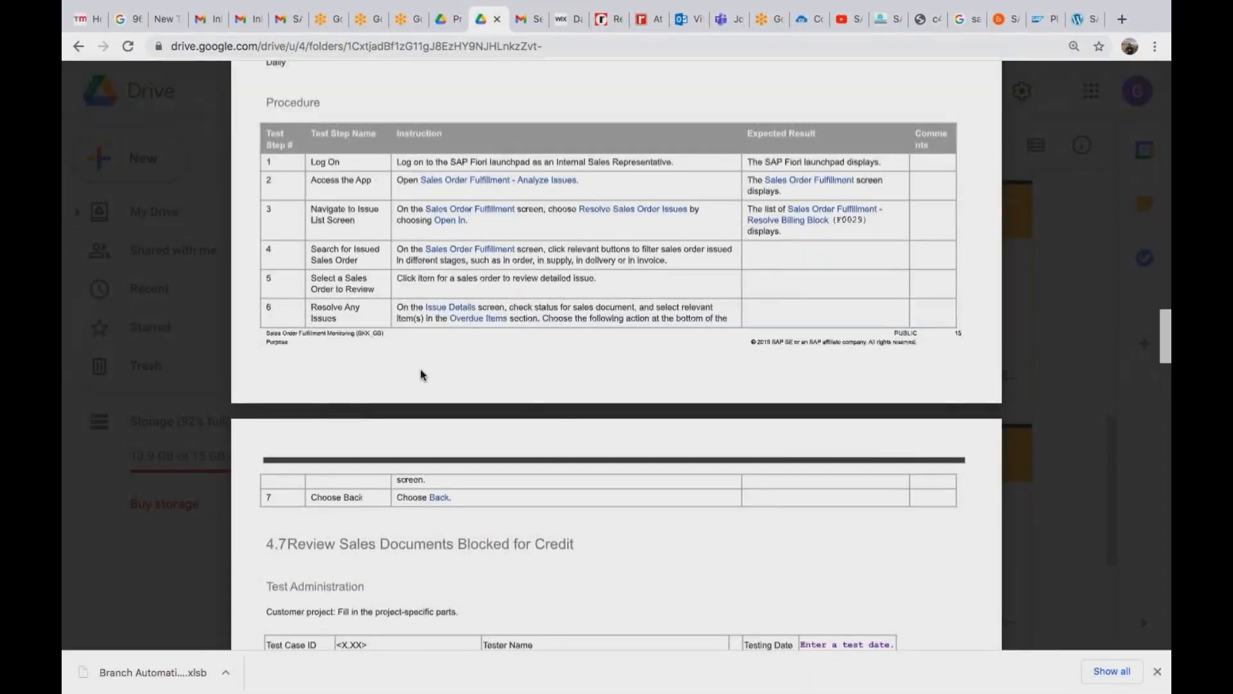
# Find and select the Resolve Credit Block app name in step 2 of the test script.
pyautogui.scroll(-15, 420, 374)
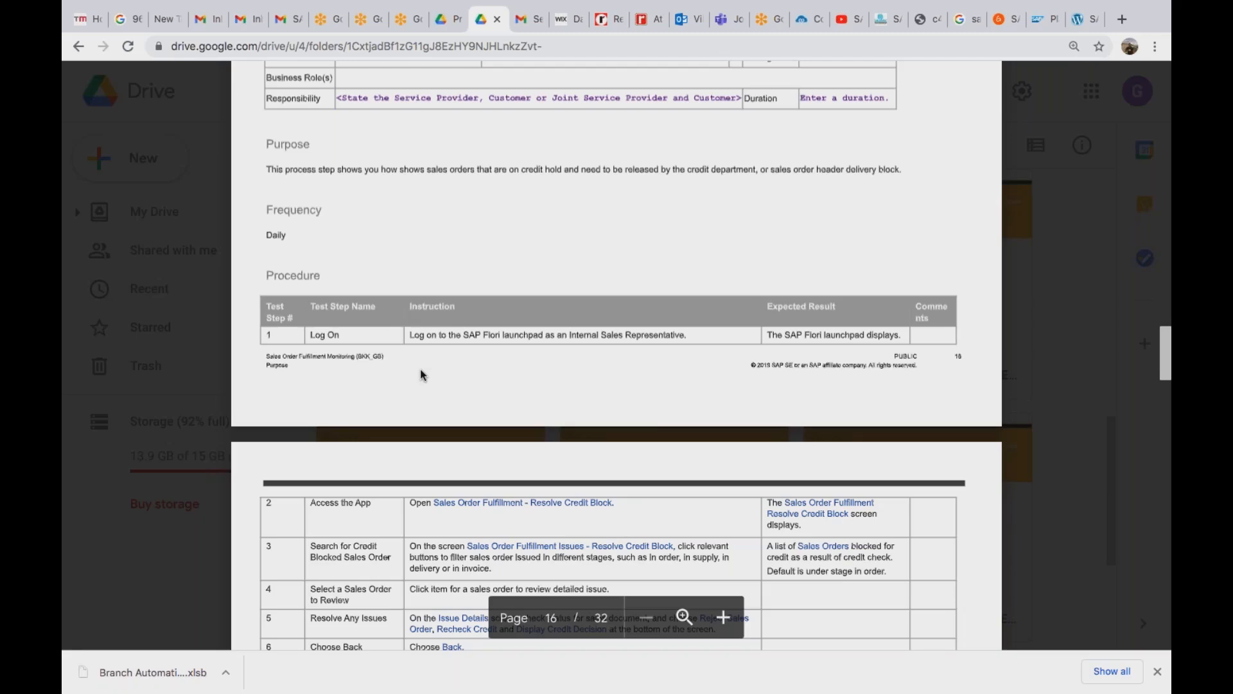
pyautogui.scroll(10, 420, 369)
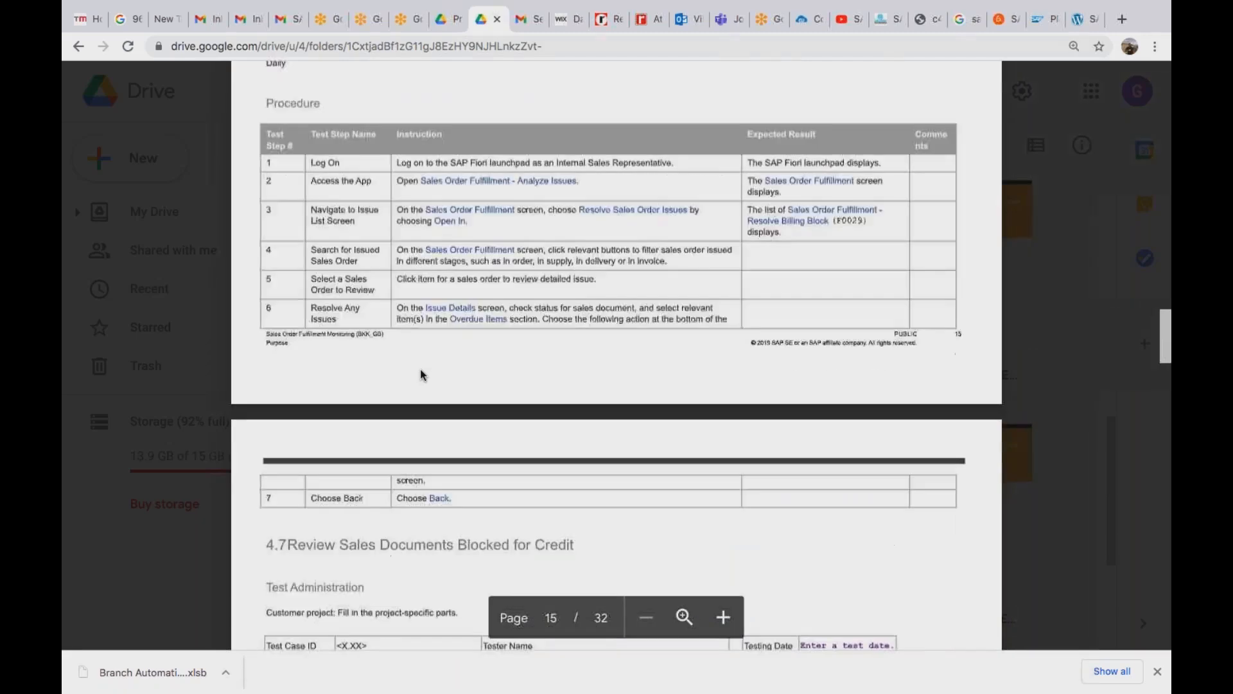
pyautogui.scroll(-8, 420, 369)
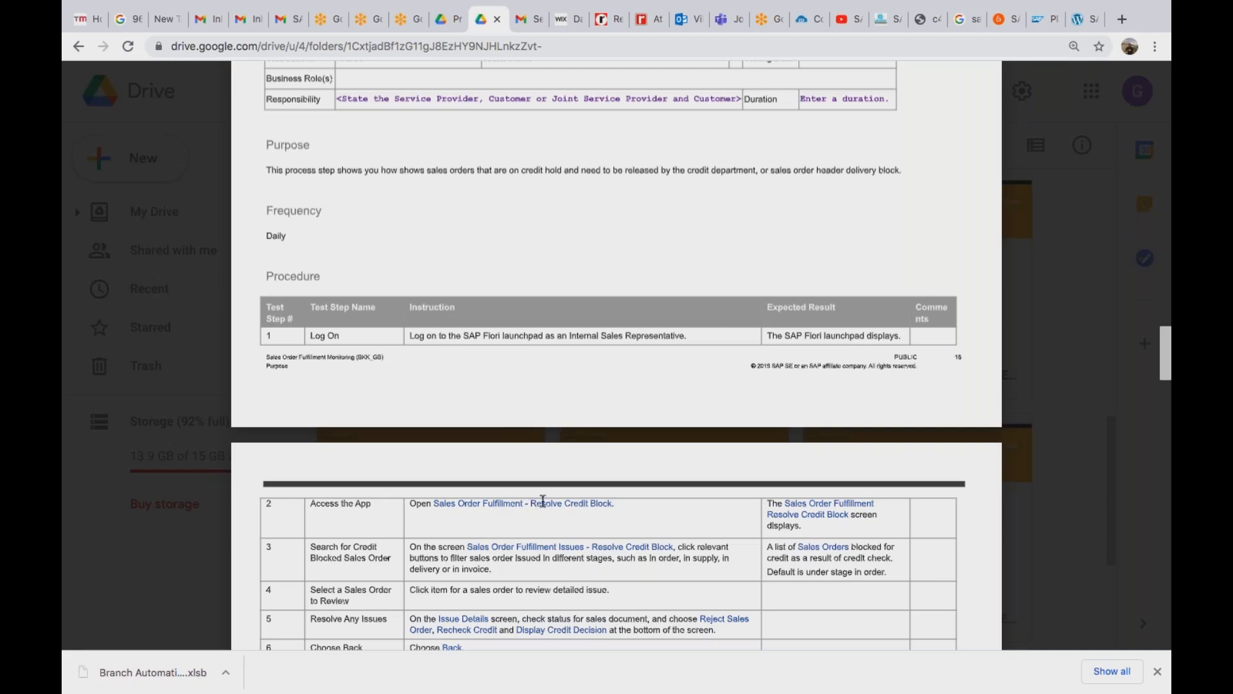
pyautogui.click(948, 410)
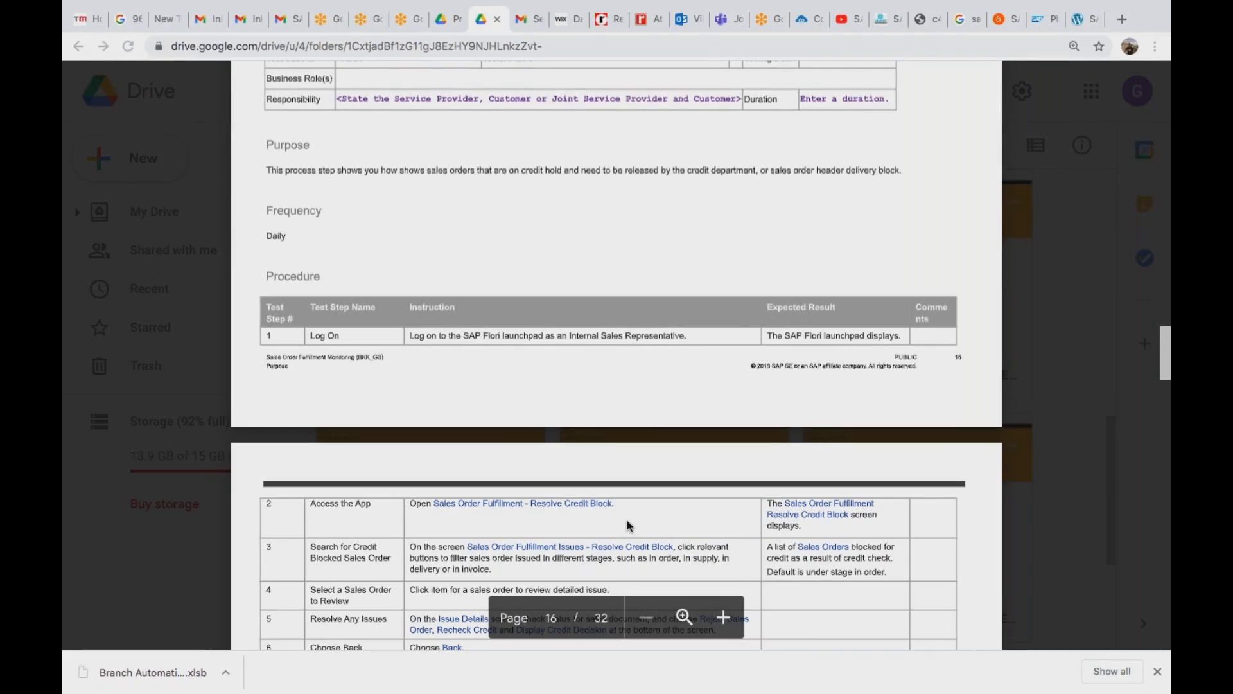
pyautogui.moveTo(615, 503); pyautogui.dragTo(434, 505)
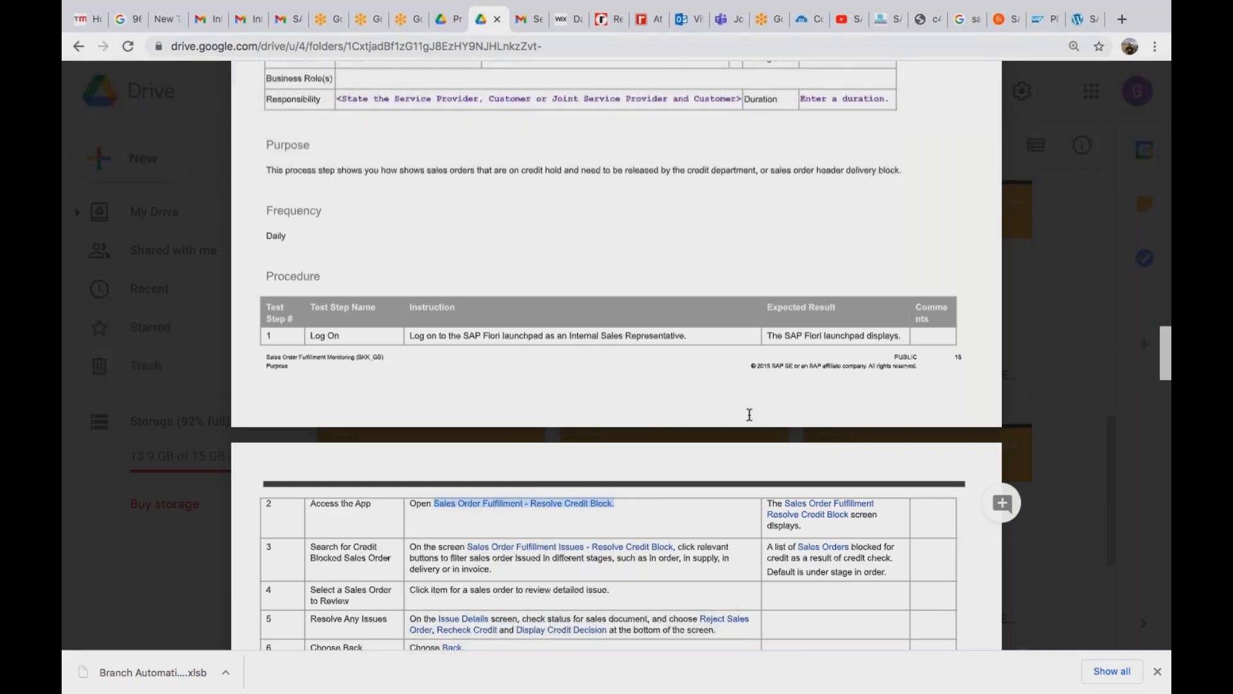
# Scroll to the next procedure and select the Resolve Incomplete Data app name in step 2.
pyautogui.click(1164, 400)
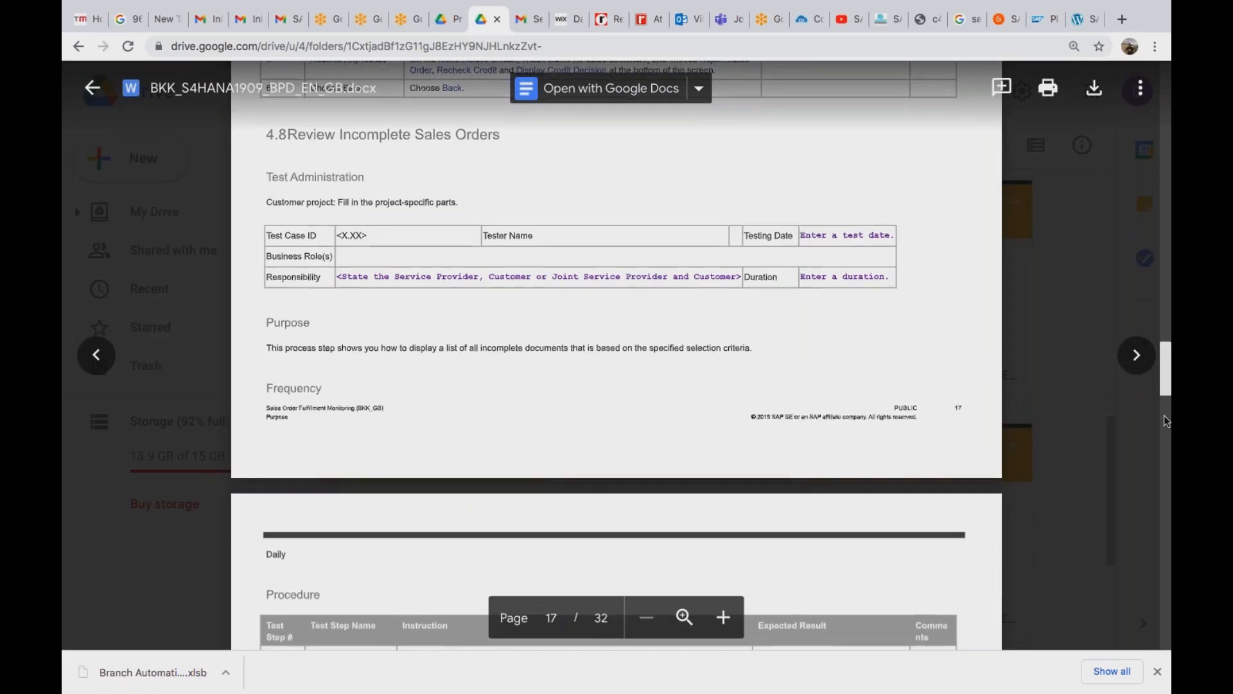
pyautogui.click(1164, 415)
pyautogui.moveTo(1163, 390); pyautogui.dragTo(1163, 386)
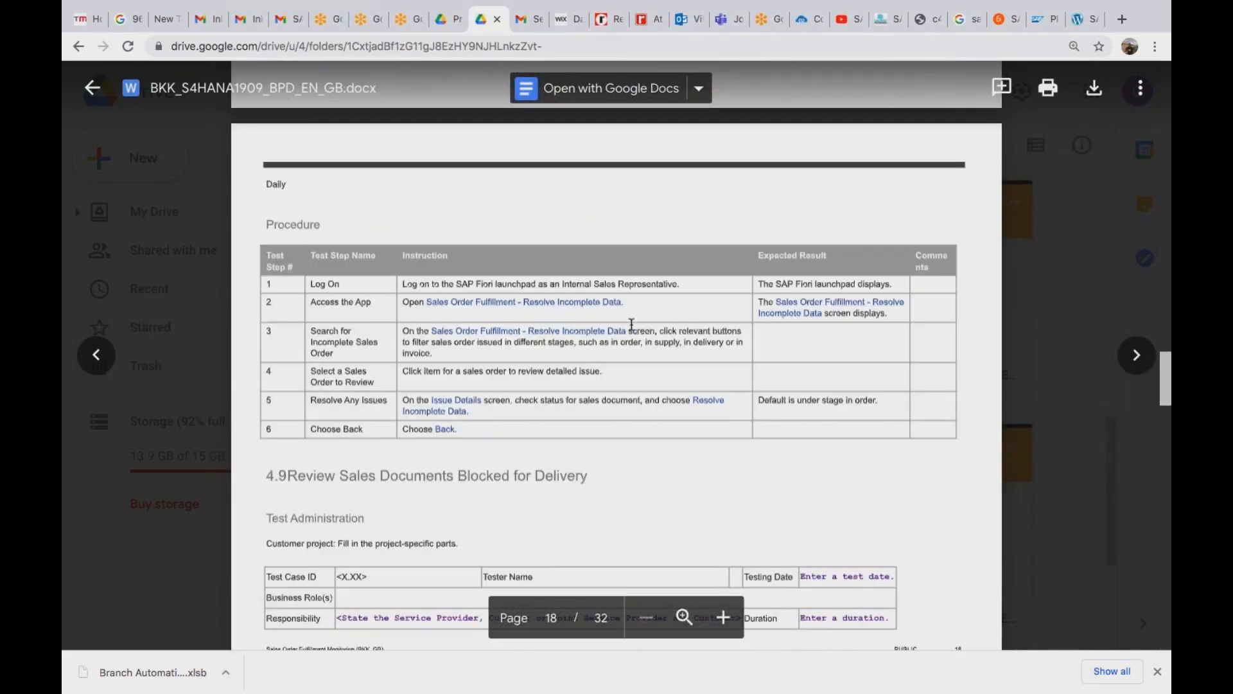
pyautogui.moveTo(624, 303); pyautogui.dragTo(427, 302)
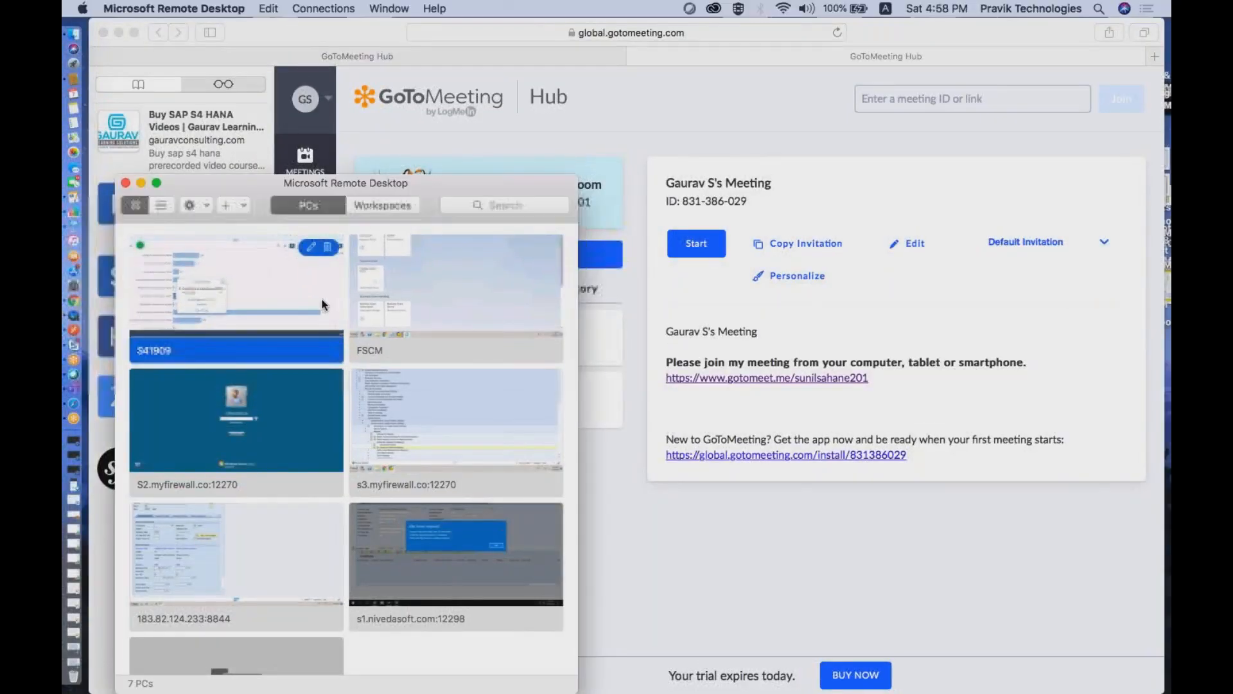
# Search the Fiori launchpad apps for 'sales order fulfillment - resol', then switch back to Chrome.
pyautogui.hotkey('ctrl', 'Right')
pyautogui.click(1086, 78)
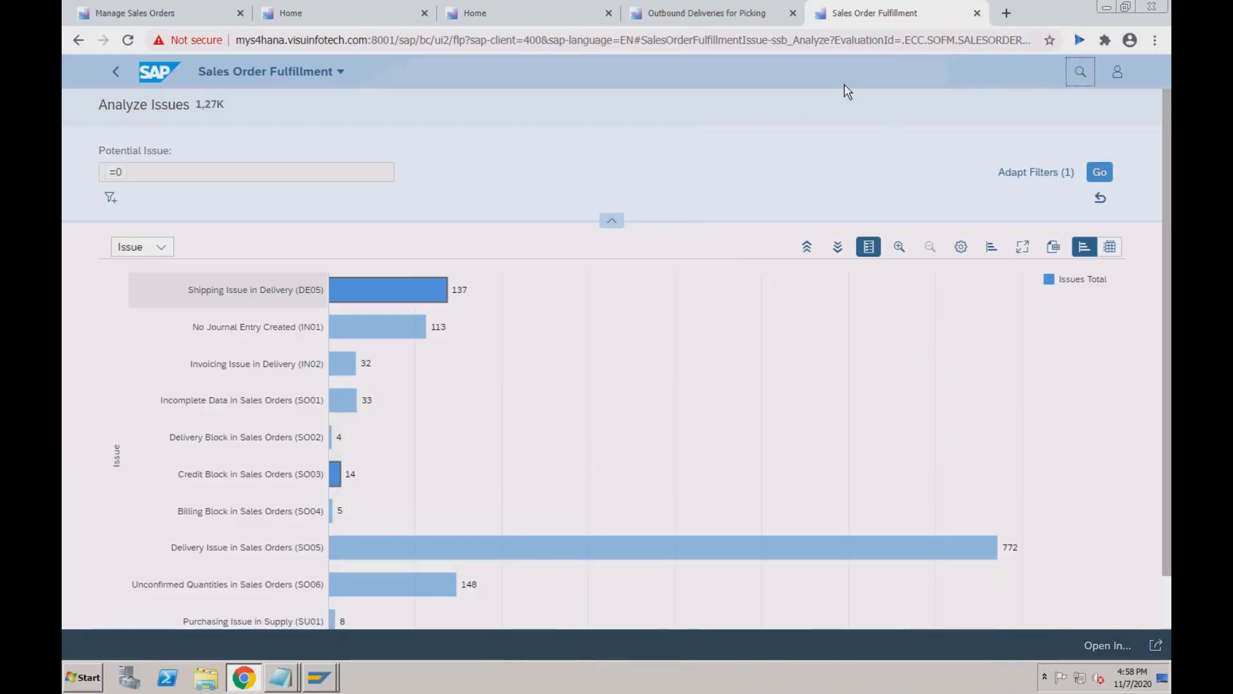
pyautogui.write('sales order ful')
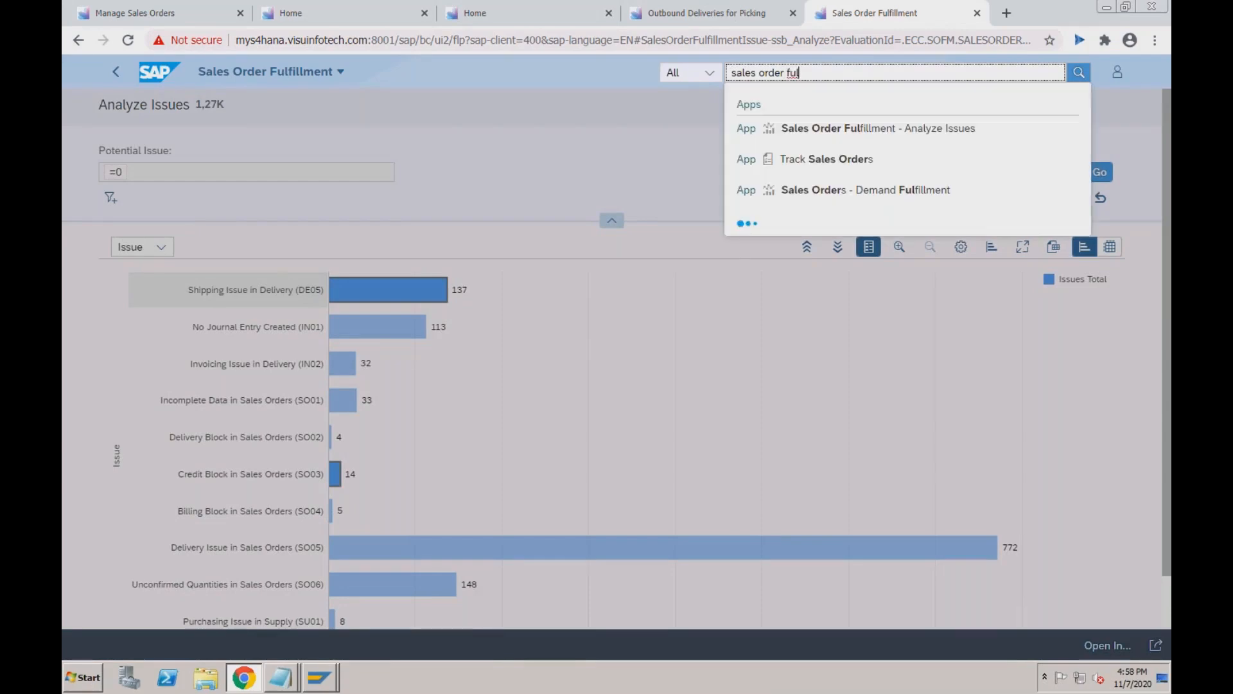
pyautogui.write('fillment -')
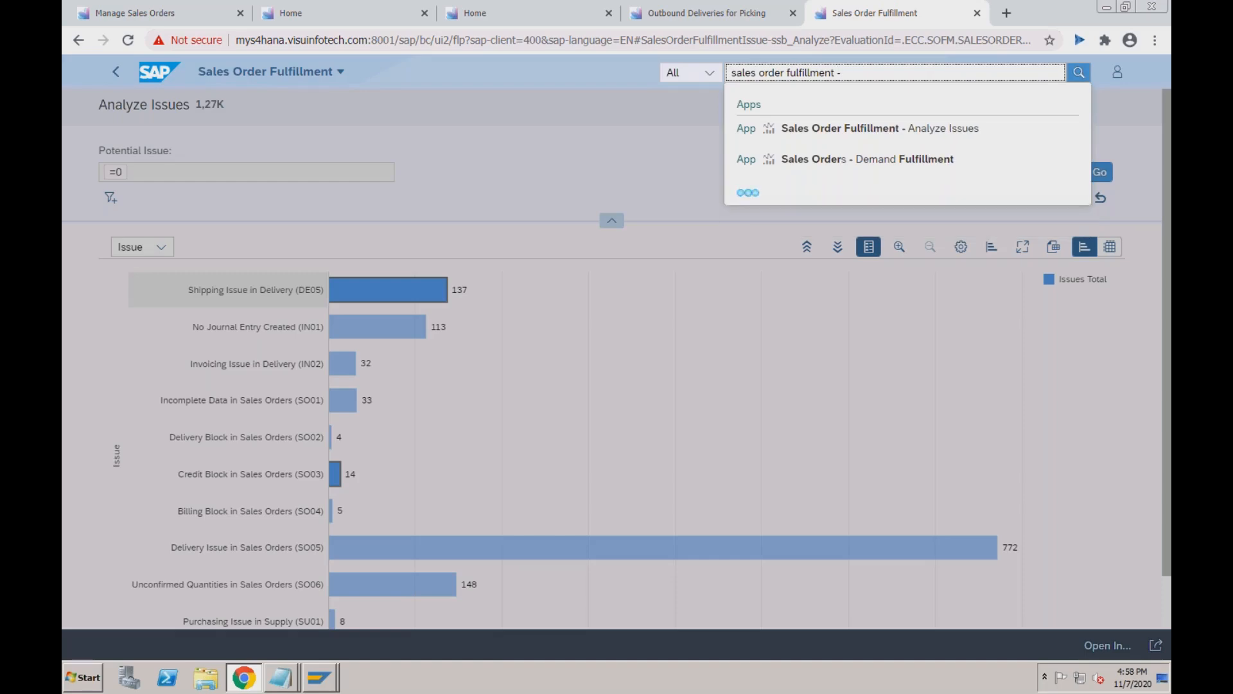
pyautogui.write(' resol')
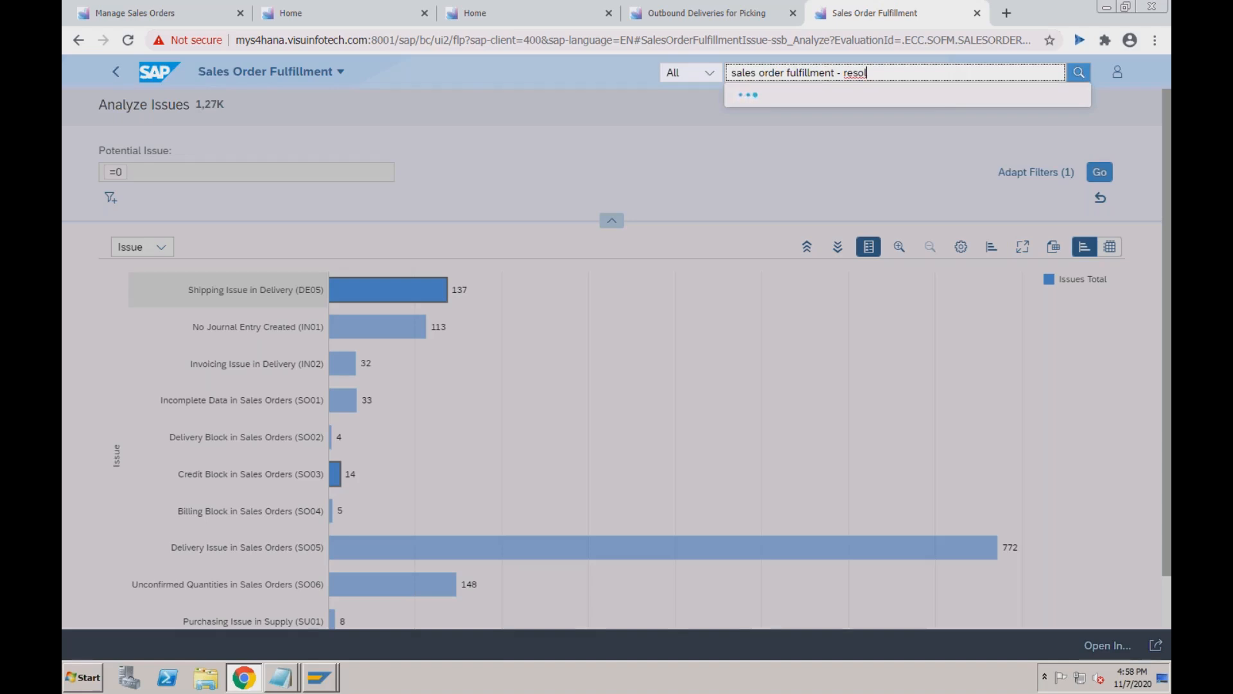
pyautogui.press('super+Tab')
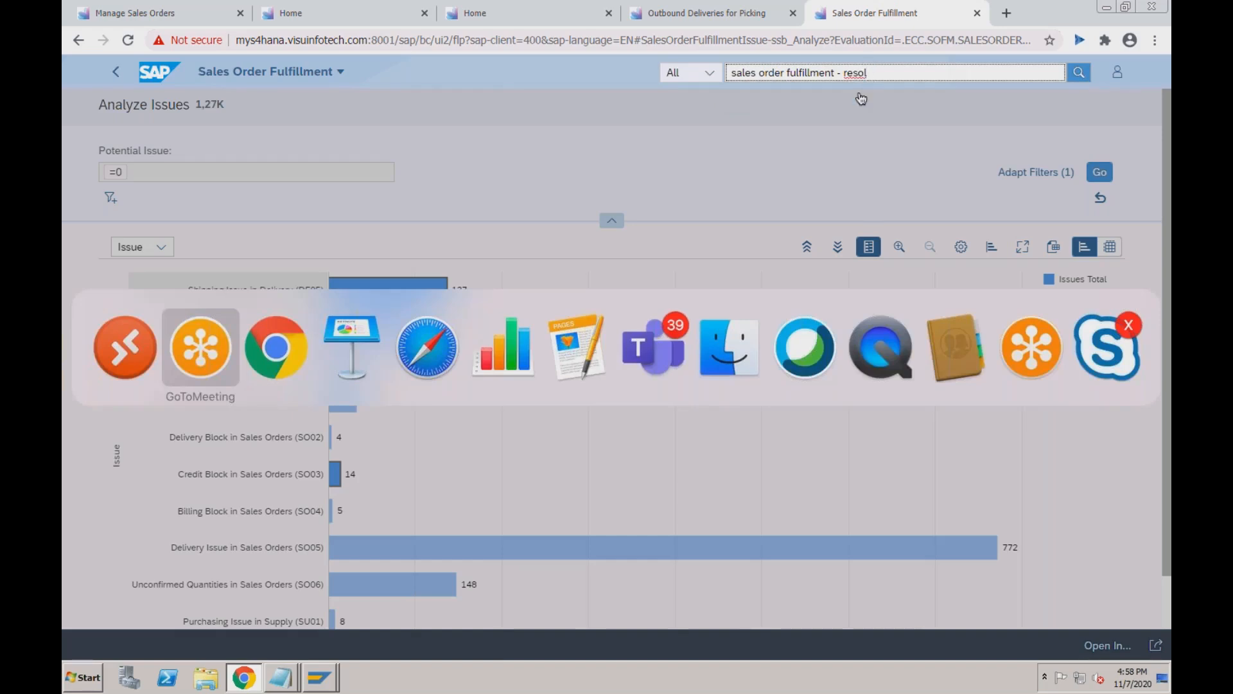
pyautogui.press('super+Tab')
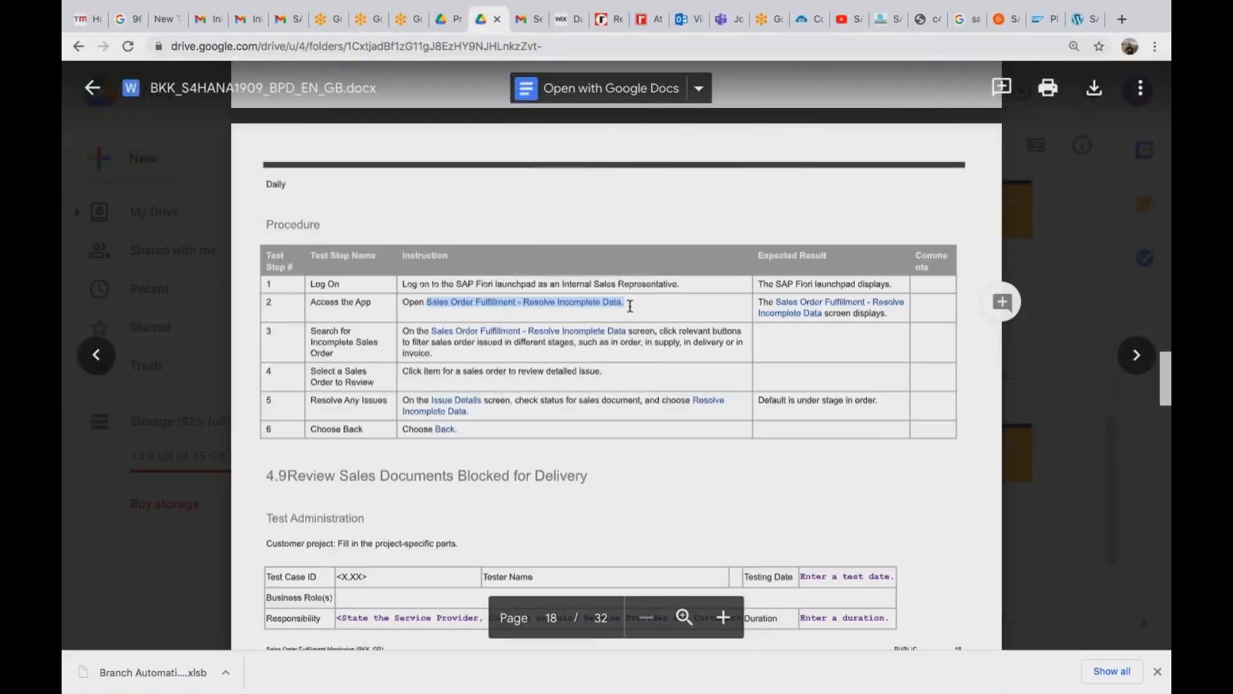
# Scroll the test script to page 4's Prerequisites section with the 2.2 Roles table.
pyautogui.click(630, 307)
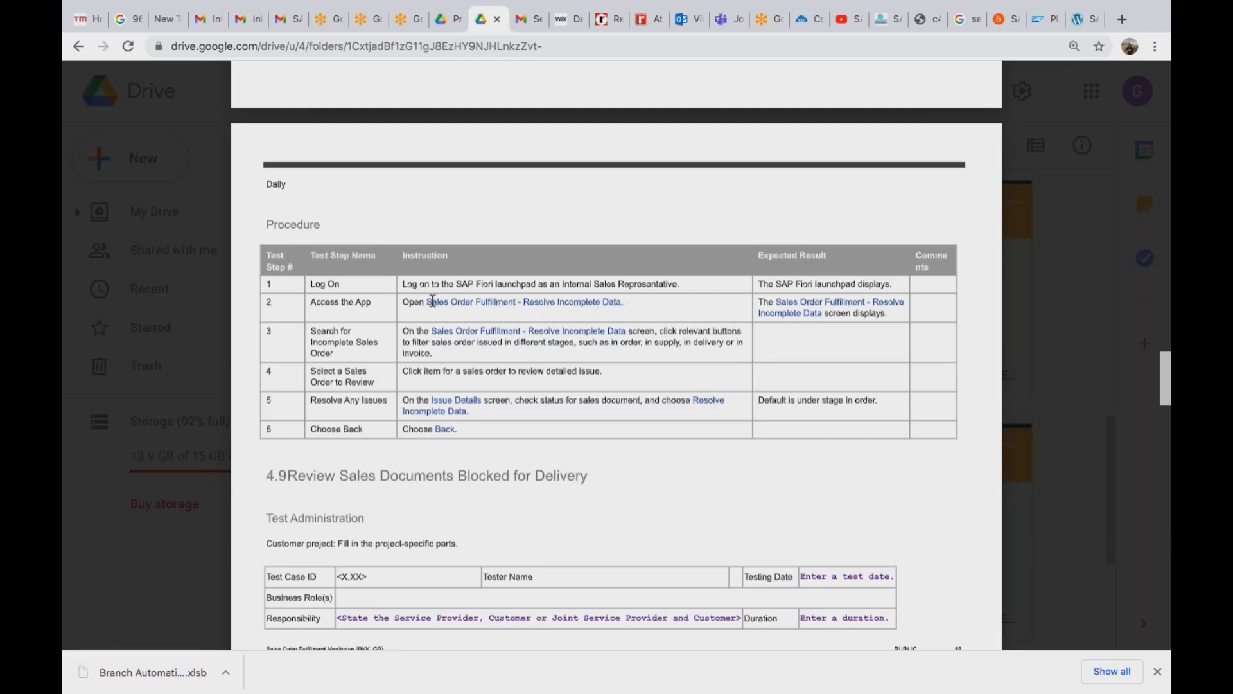
pyautogui.scroll(-15, 432, 301)
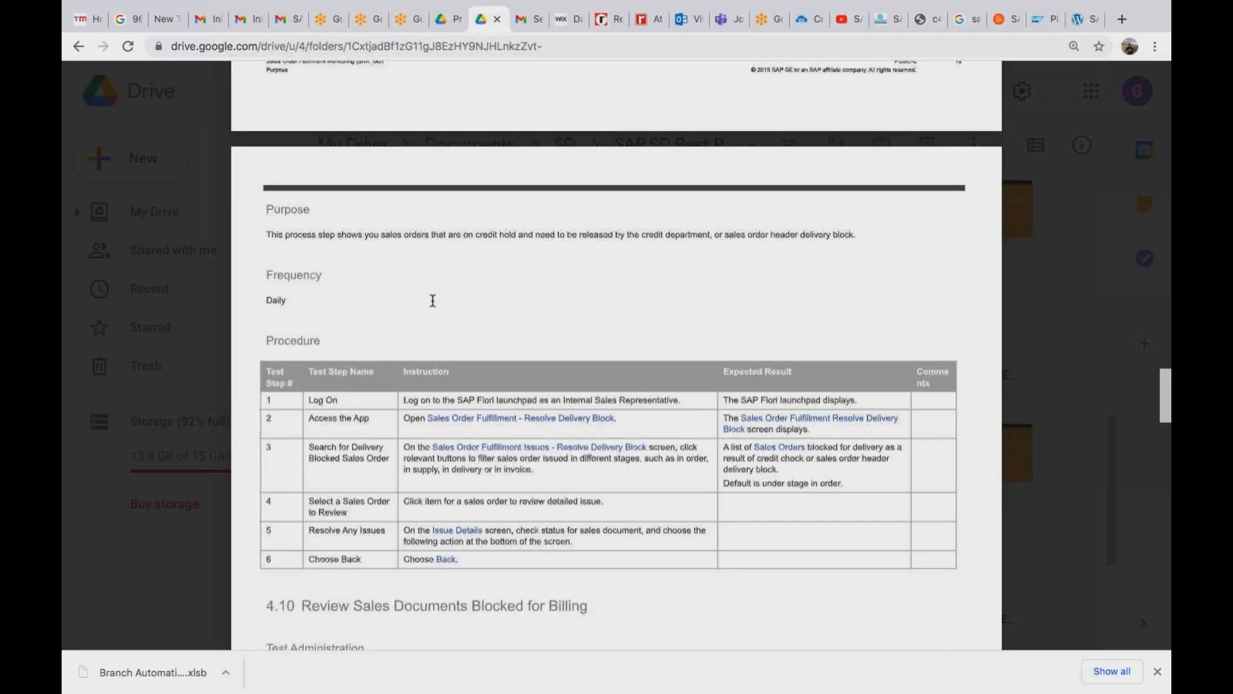
pyautogui.scroll(-15, 433, 301)
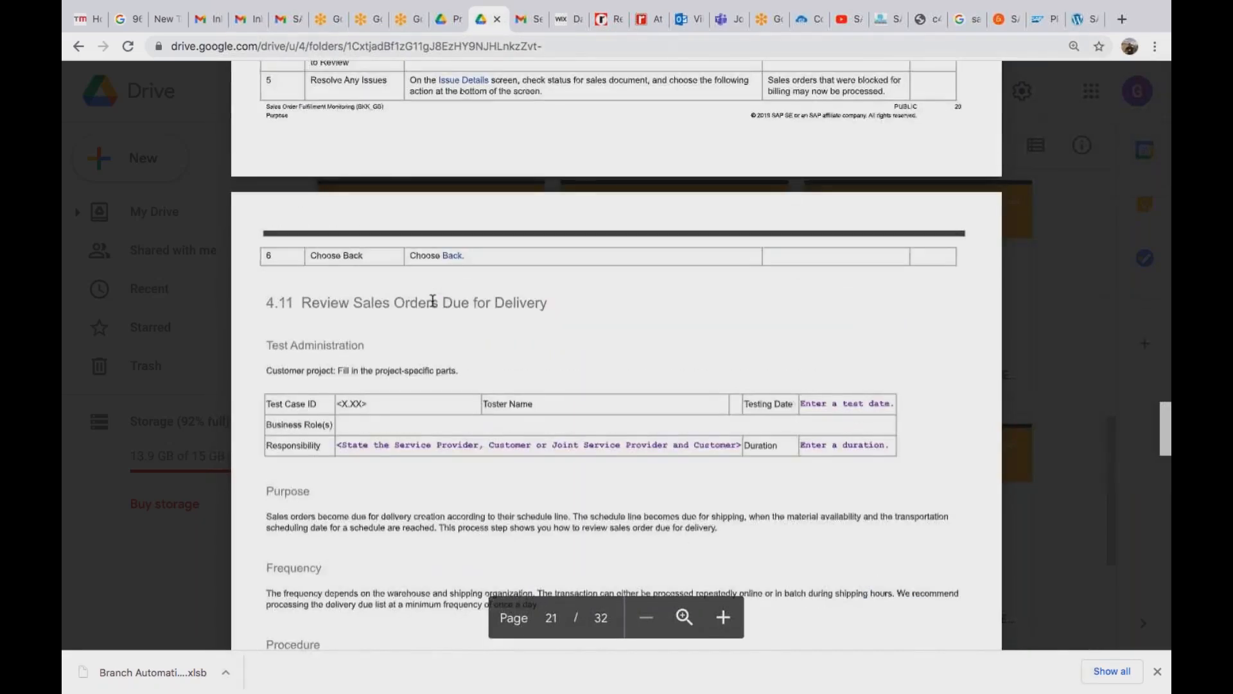
pyautogui.scroll(-15, 432, 301)
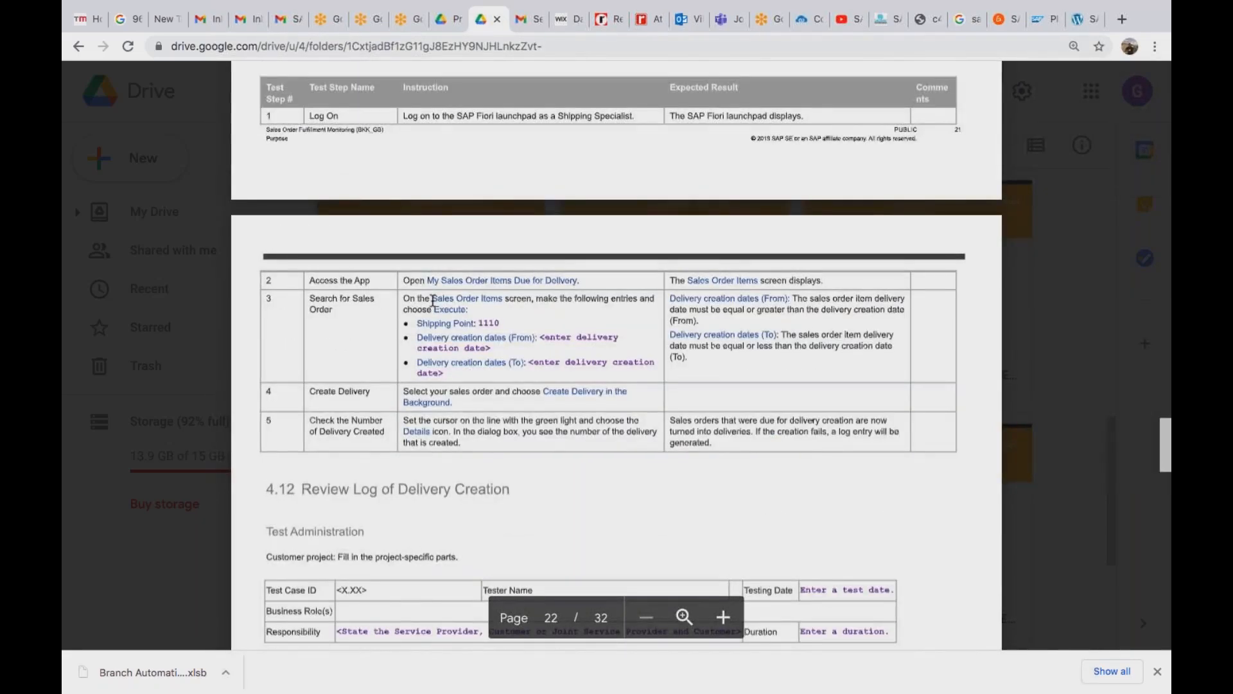
pyautogui.scroll(-15, 433, 301)
pyautogui.scroll(-15, 432, 301)
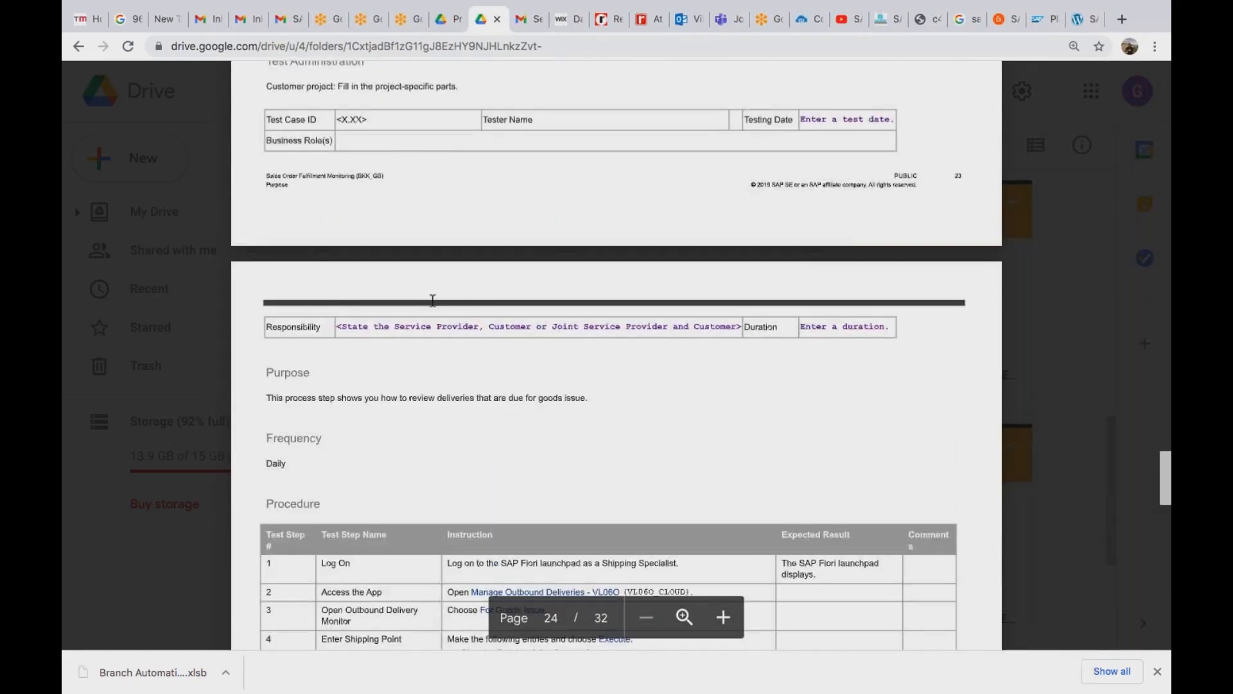
pyautogui.scroll(-15, 432, 301)
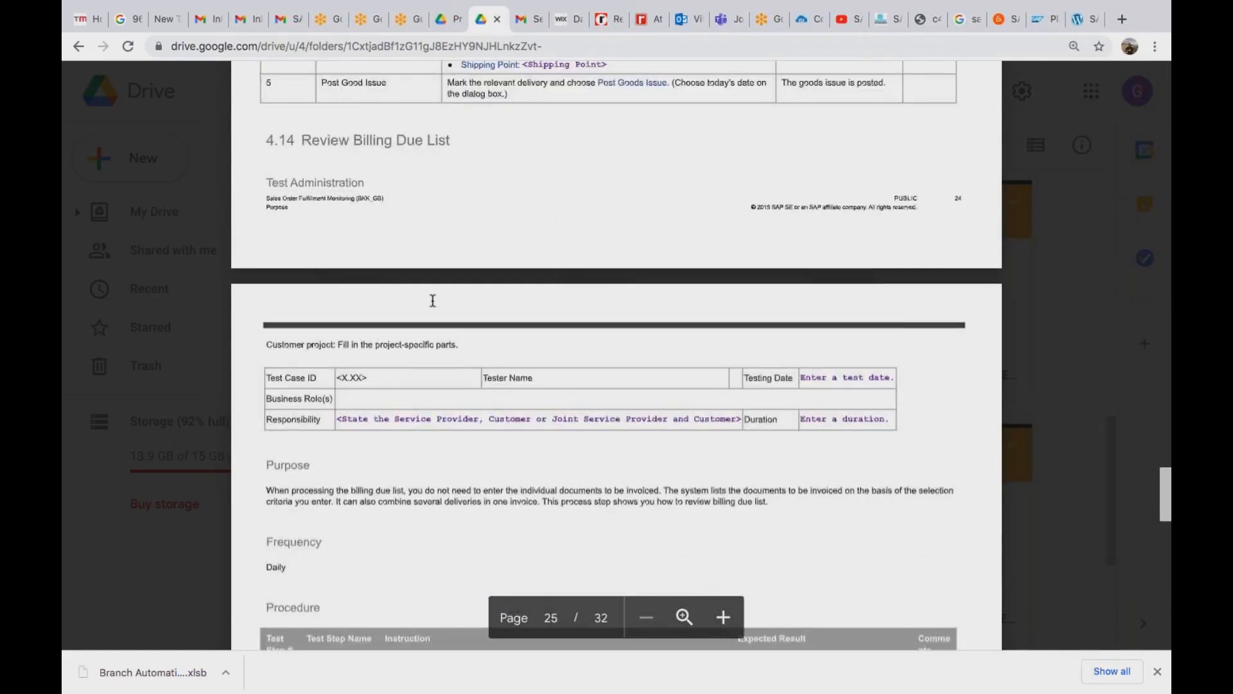
pyautogui.scroll(-15, 432, 301)
pyautogui.scroll(-15, 617, 357)
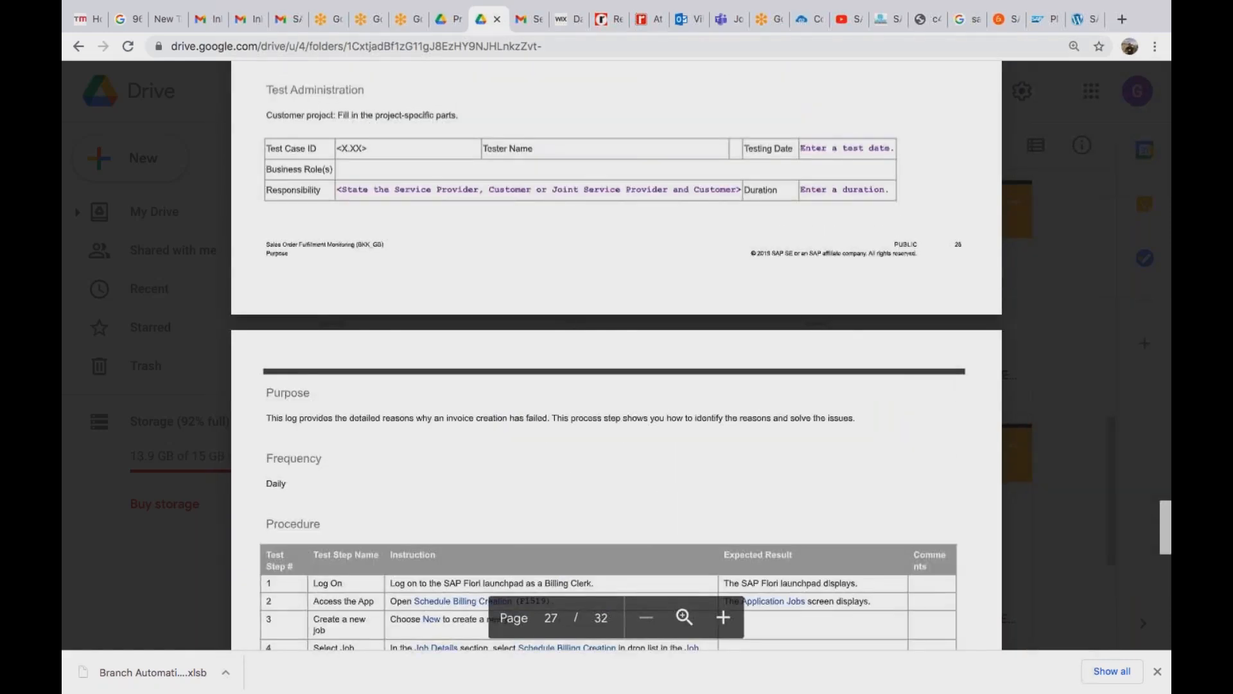
pyautogui.scroll(-15, 617, 357)
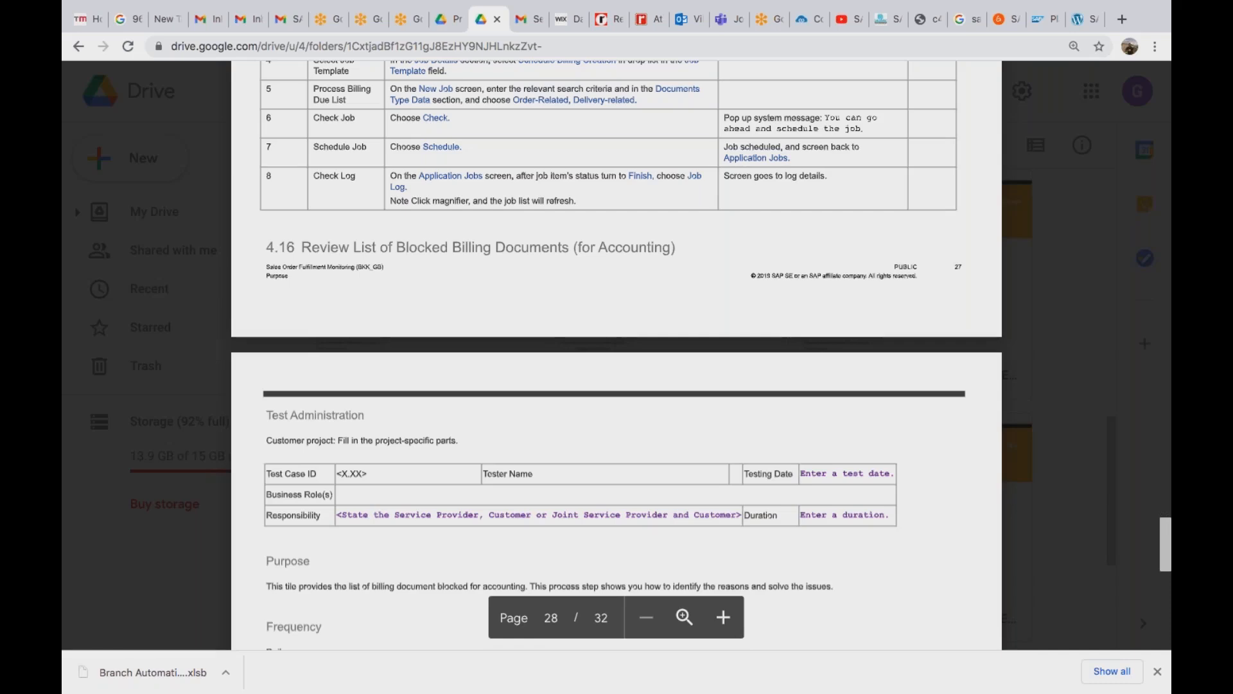
pyautogui.scroll(20, 616, 355)
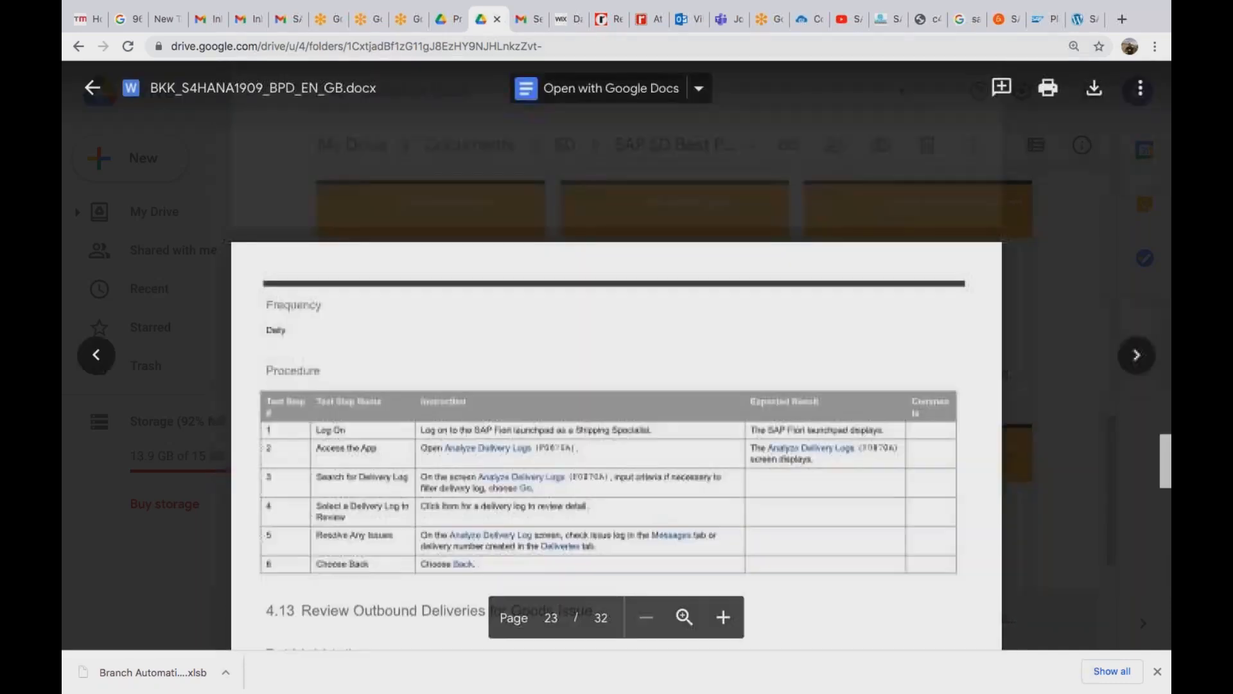
pyautogui.scroll(20, 617, 354)
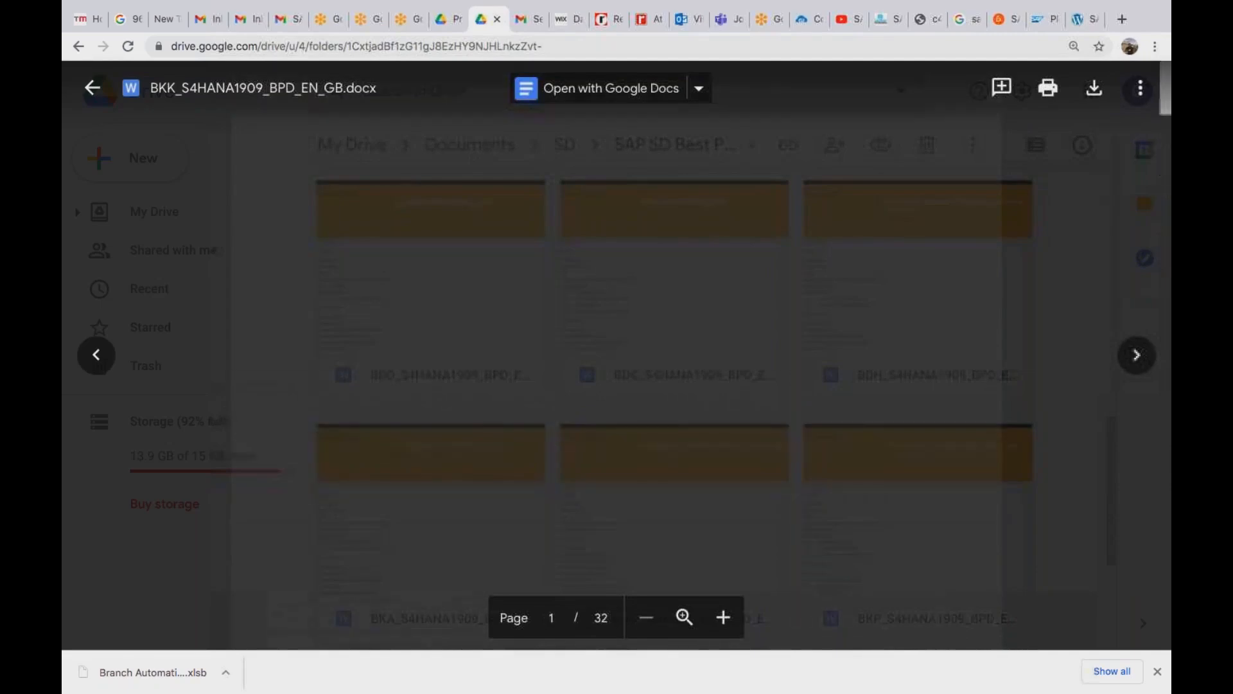
pyautogui.scroll(-20, 617, 355)
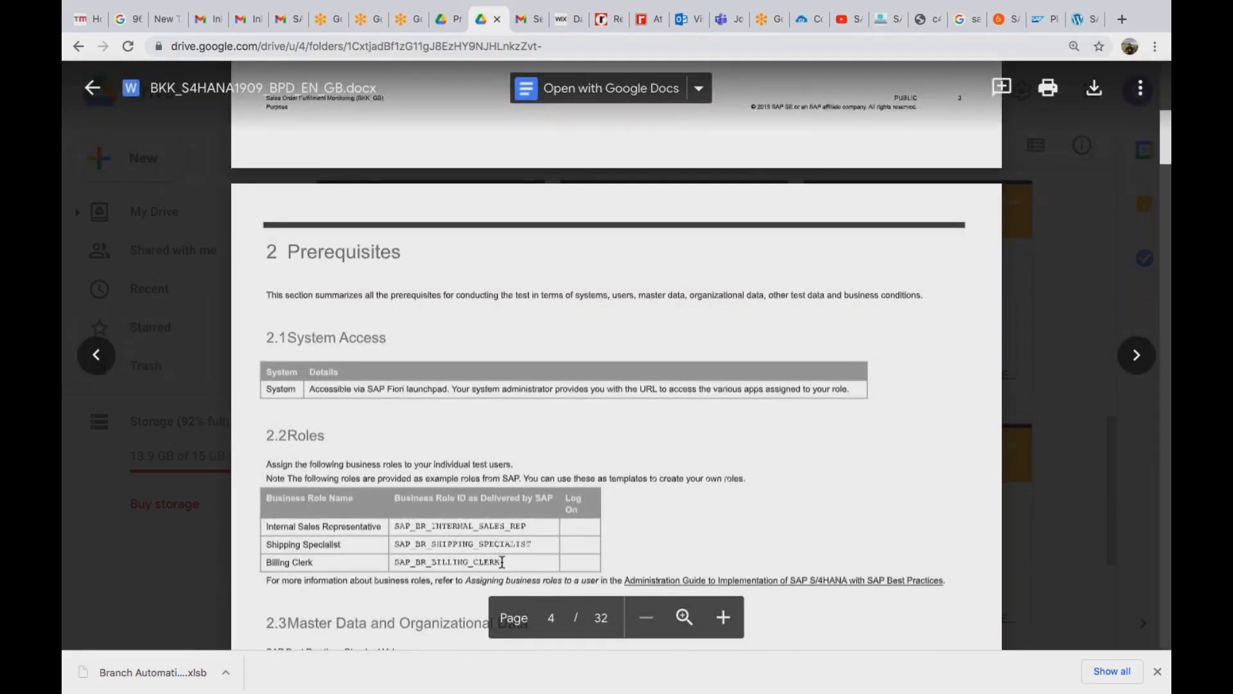
# Highlight the Shipping Specialist role ID in the roles table, then switch applications.
pyautogui.moveTo(397, 544); pyautogui.dragTo(482, 559)
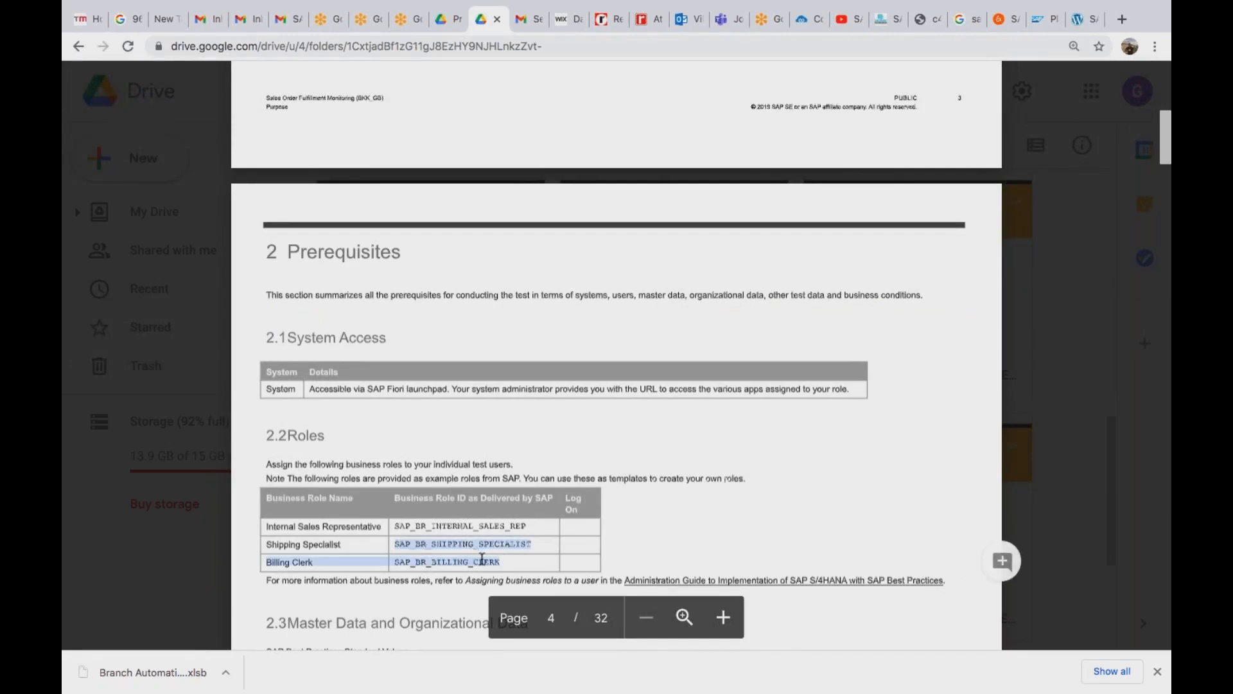
pyautogui.click(505, 558)
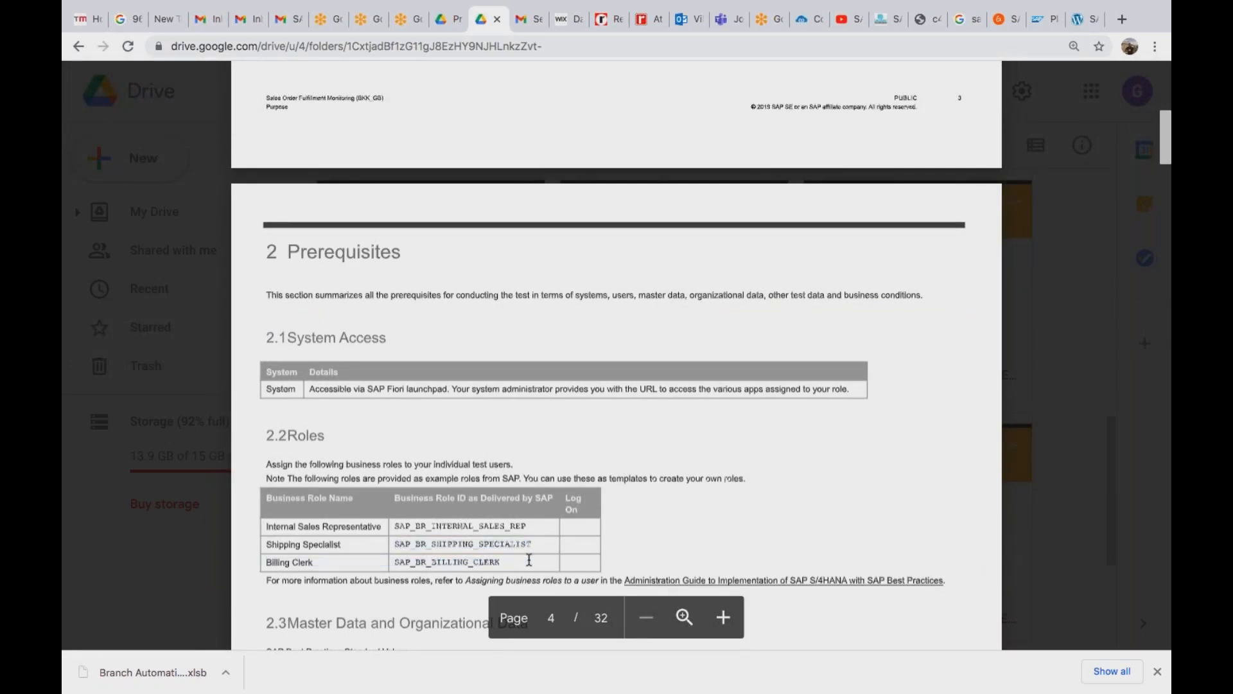
pyautogui.press('super+Tab')
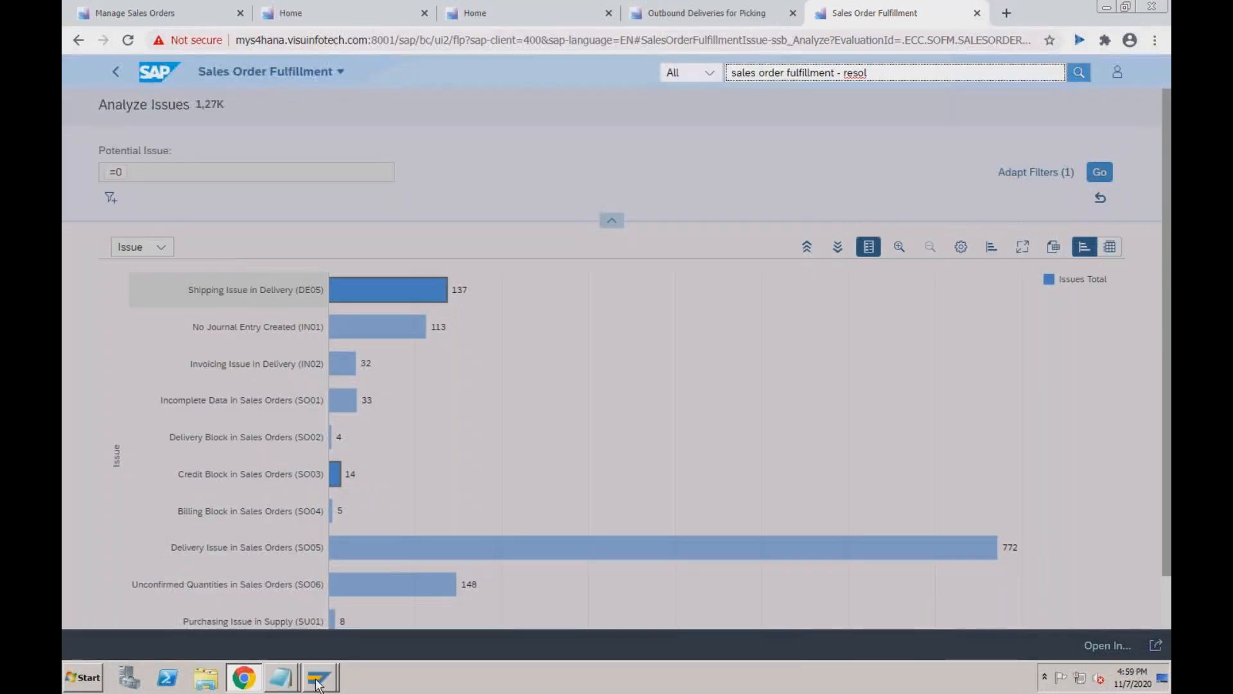
# In SAP GUI, run /nsu01 and enter the test user's ID.
pyautogui.moveTo(317, 684)
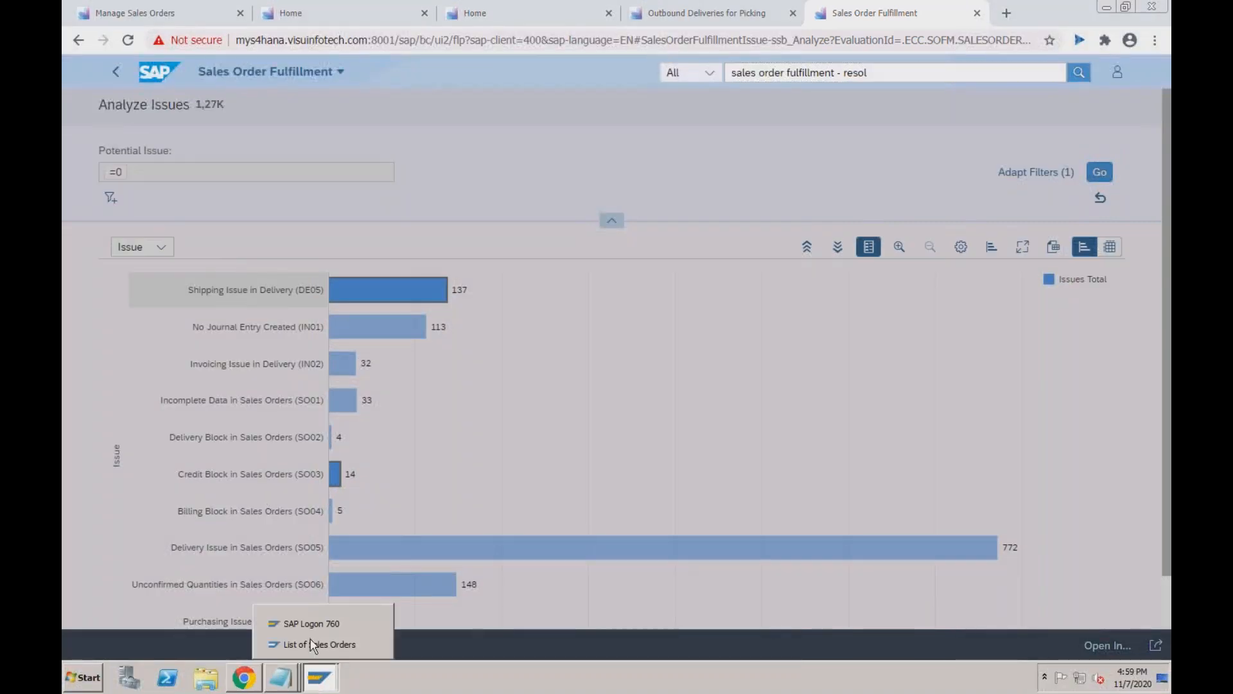
pyautogui.click(317, 645)
pyautogui.click(152, 86)
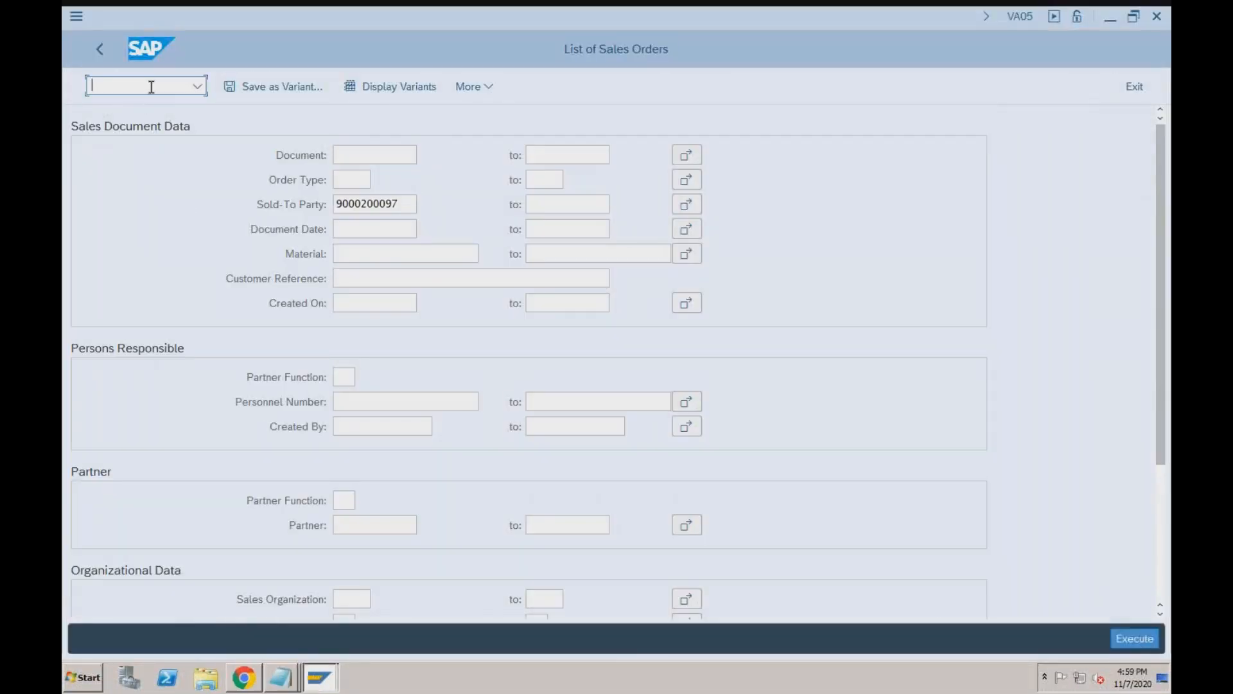
pyautogui.write('/nsu01')
pyautogui.press('Return')
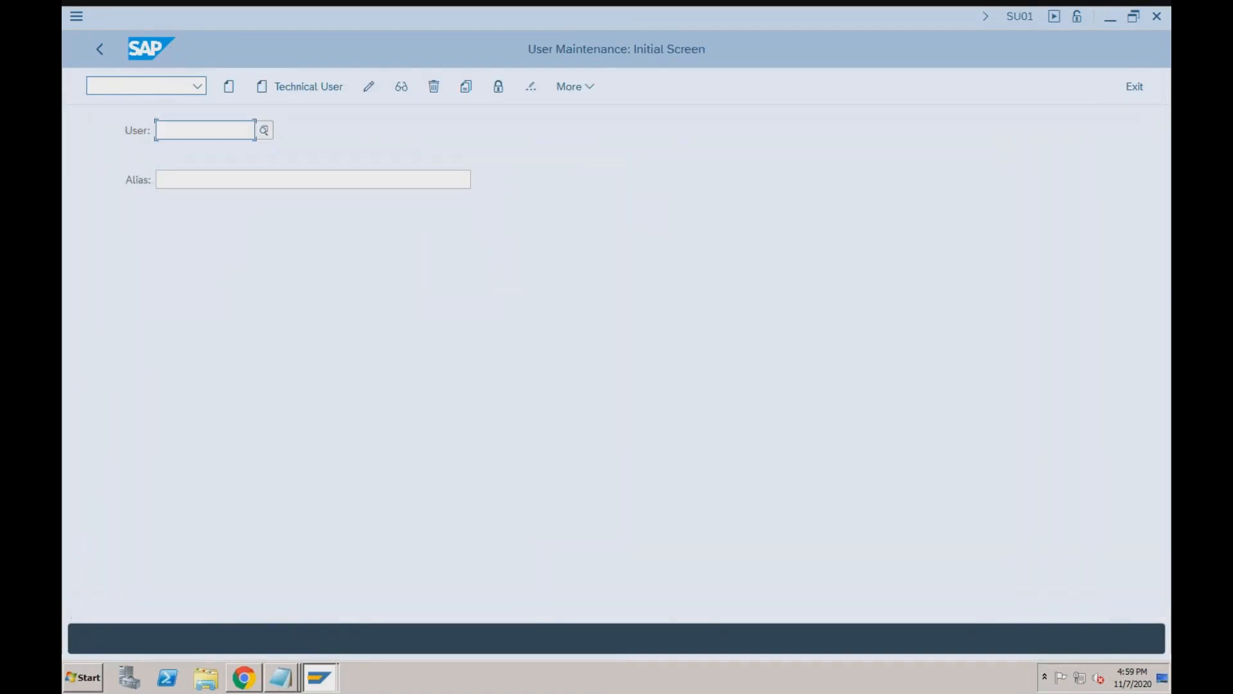
pyautogui.write('vikram')
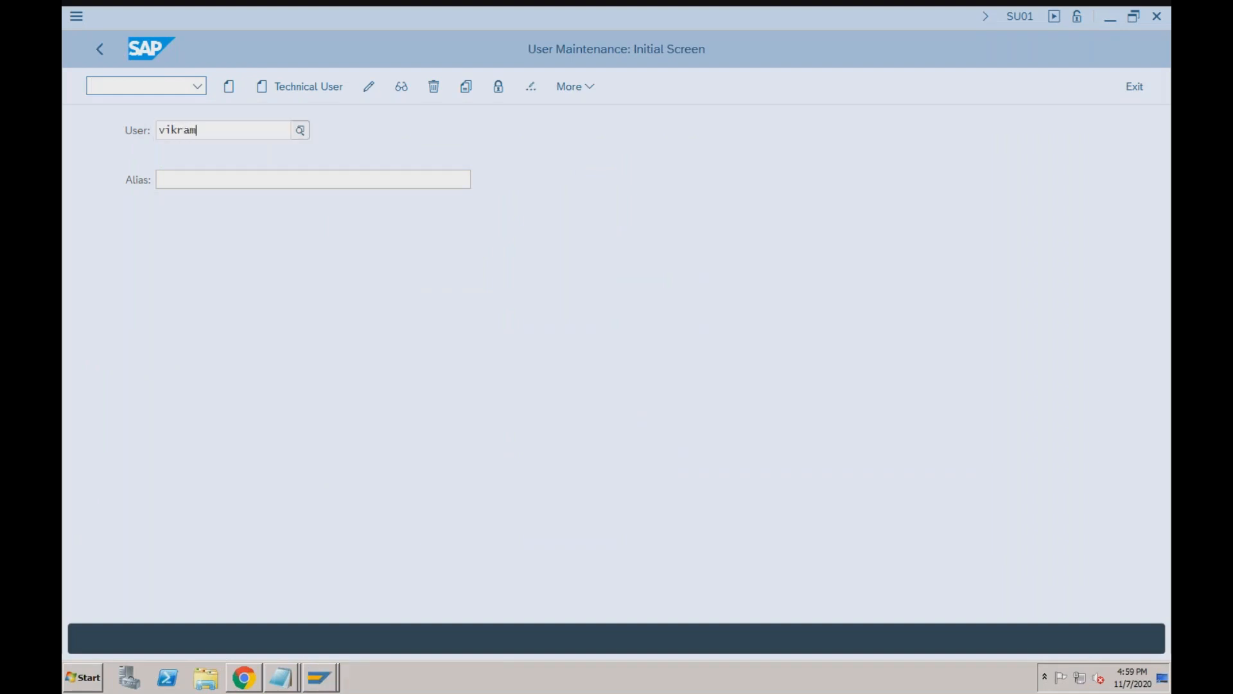
pyautogui.press('Return')
# Edit the user, show the Roles tab, and begin typing 'sap_br' in the first empty Role cell.
pyautogui.click(369, 88)
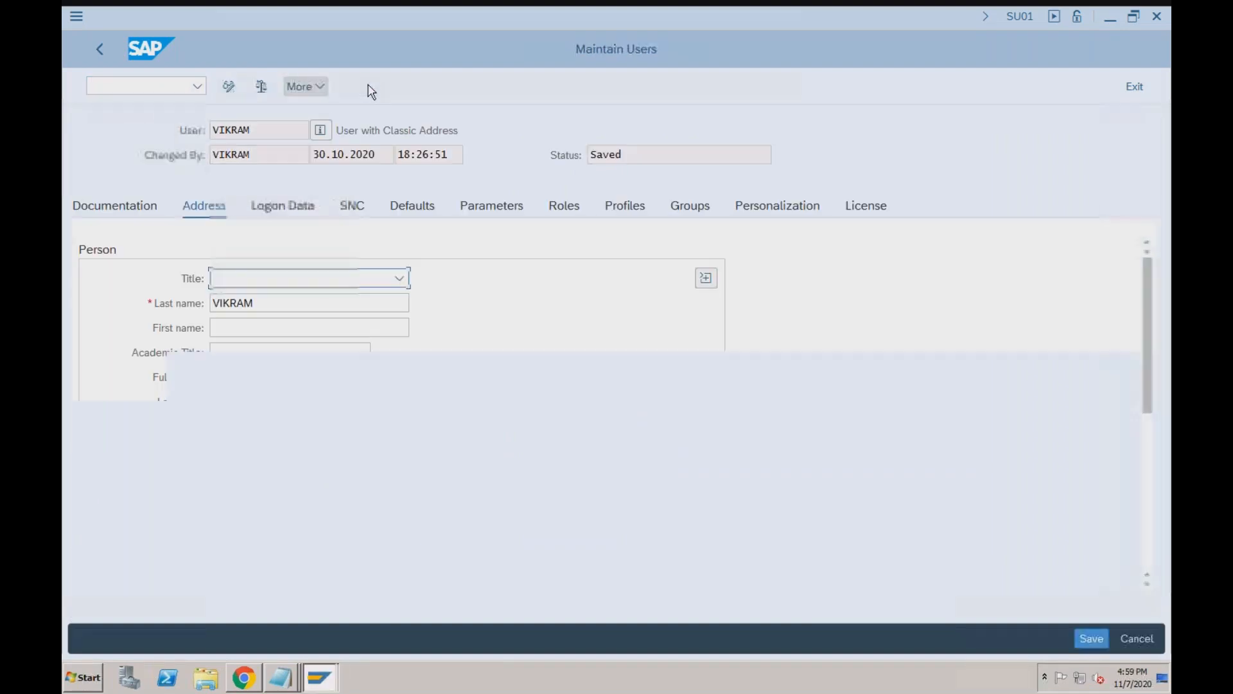
pyautogui.click(561, 214)
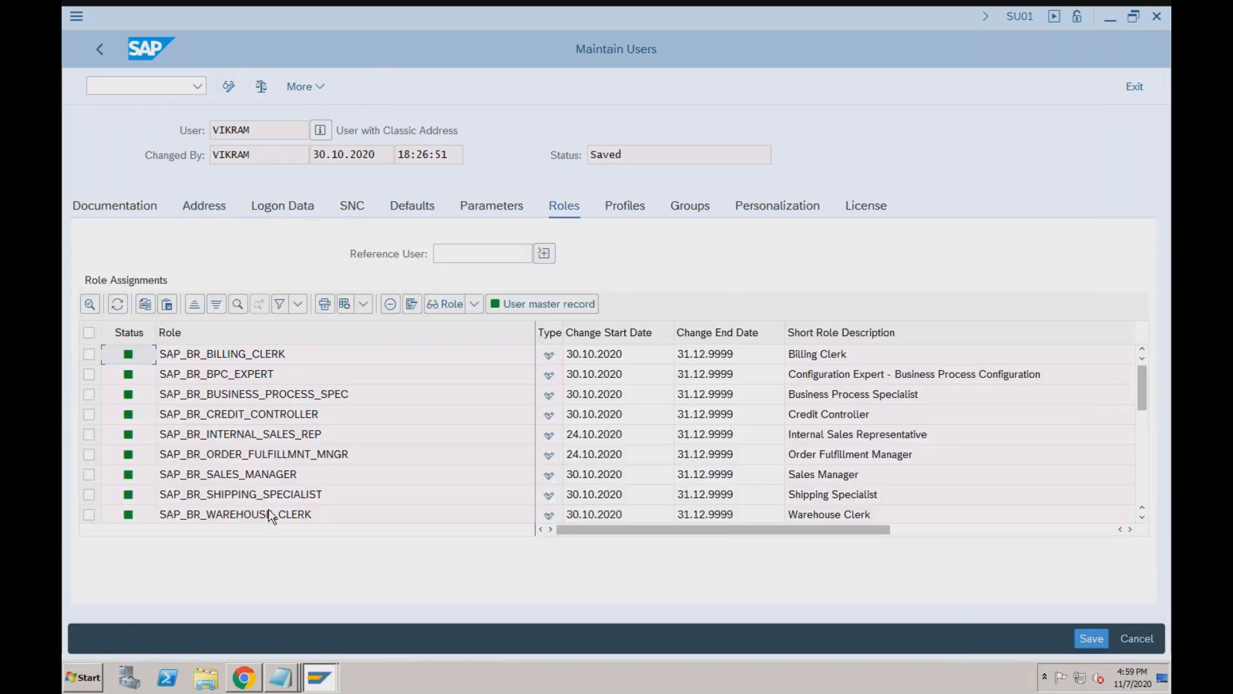
pyautogui.click(1145, 439)
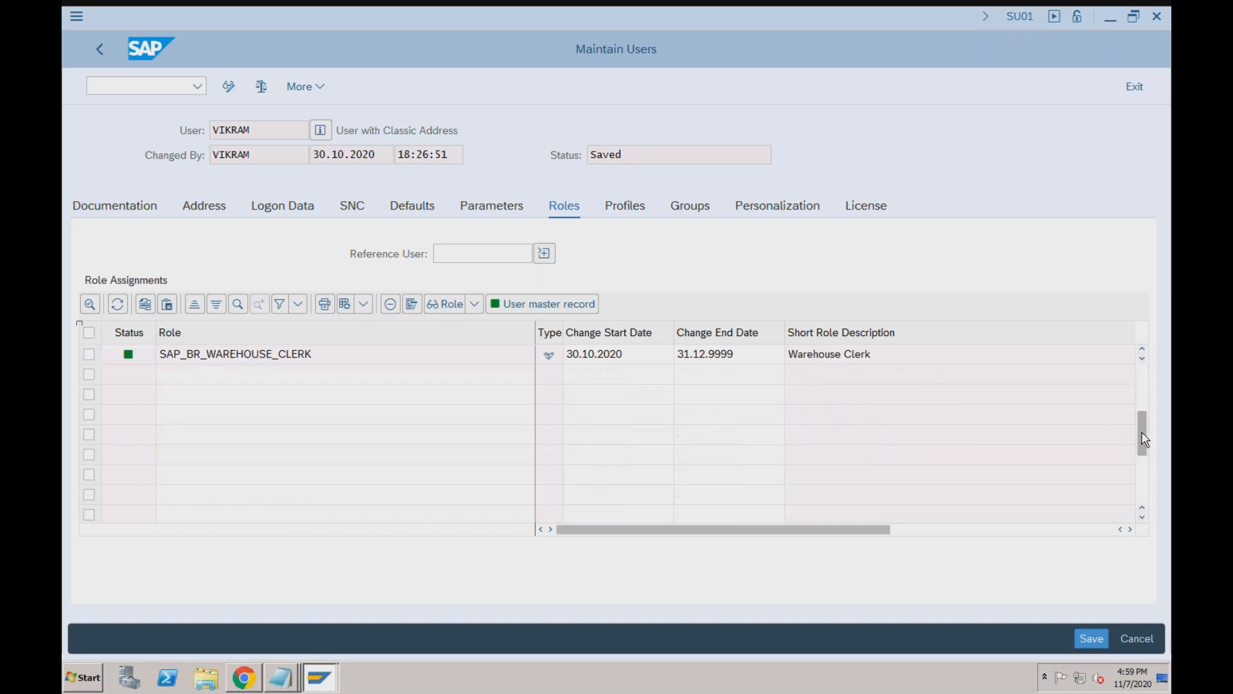
pyautogui.click(327, 379)
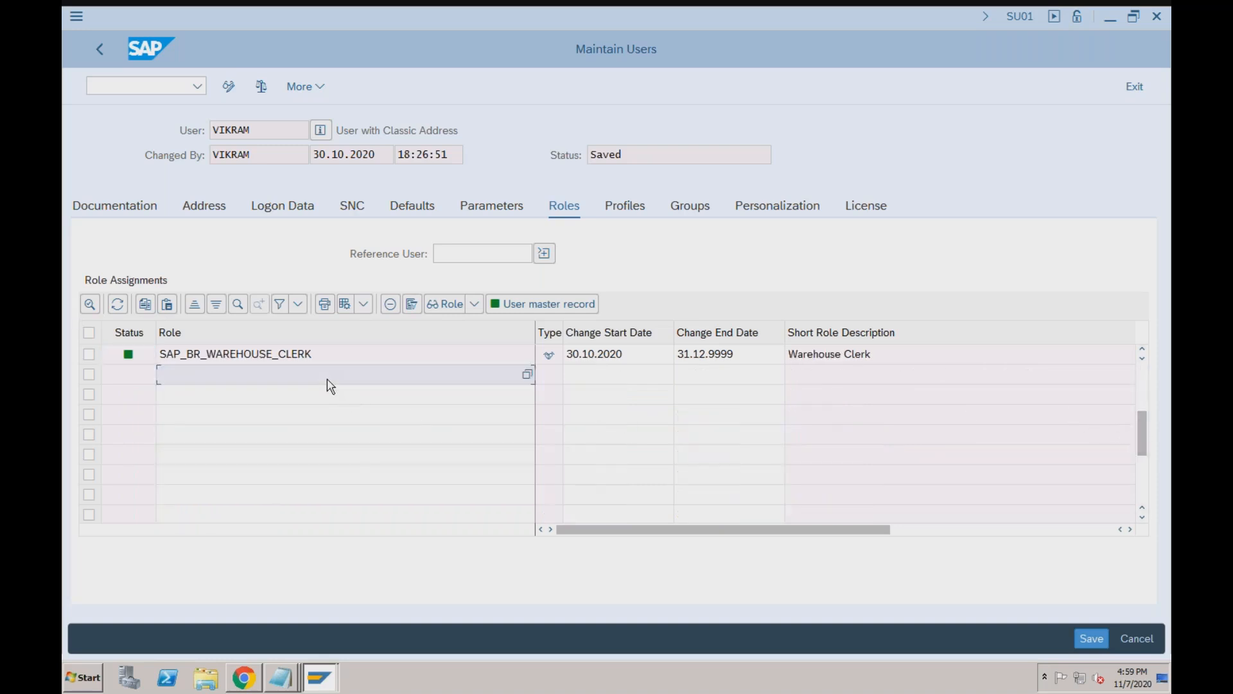
pyautogui.write('sap_br_')
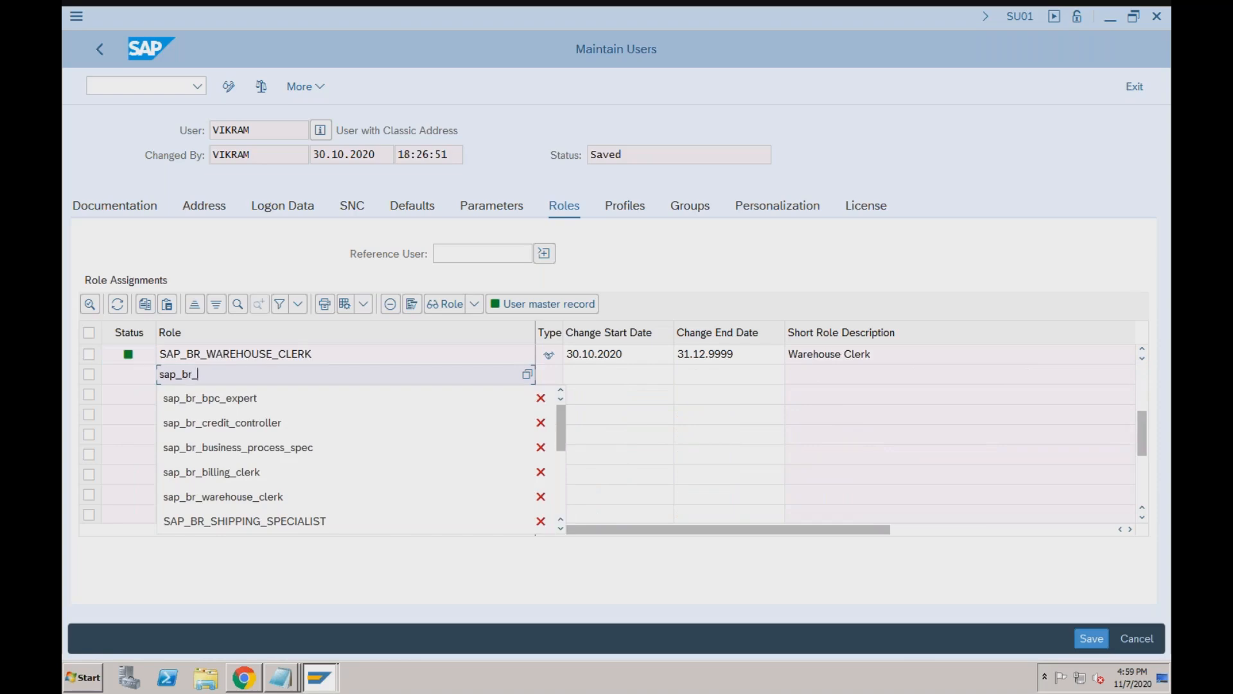
# Check the role ID in Drive, then assign SAP_BR_SHIPPING_SPECIALIST in the new Role row.
pyautogui.press('super+Tab')
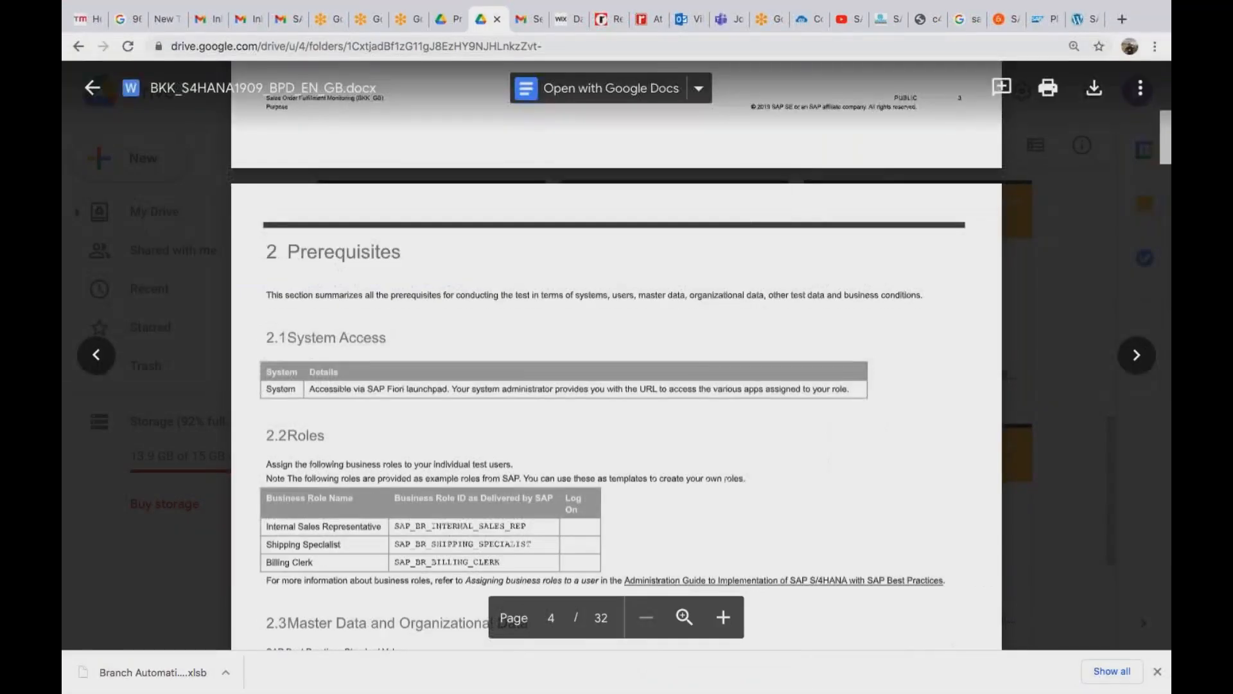
pyautogui.press('super+Tab')
pyautogui.write('_shi')
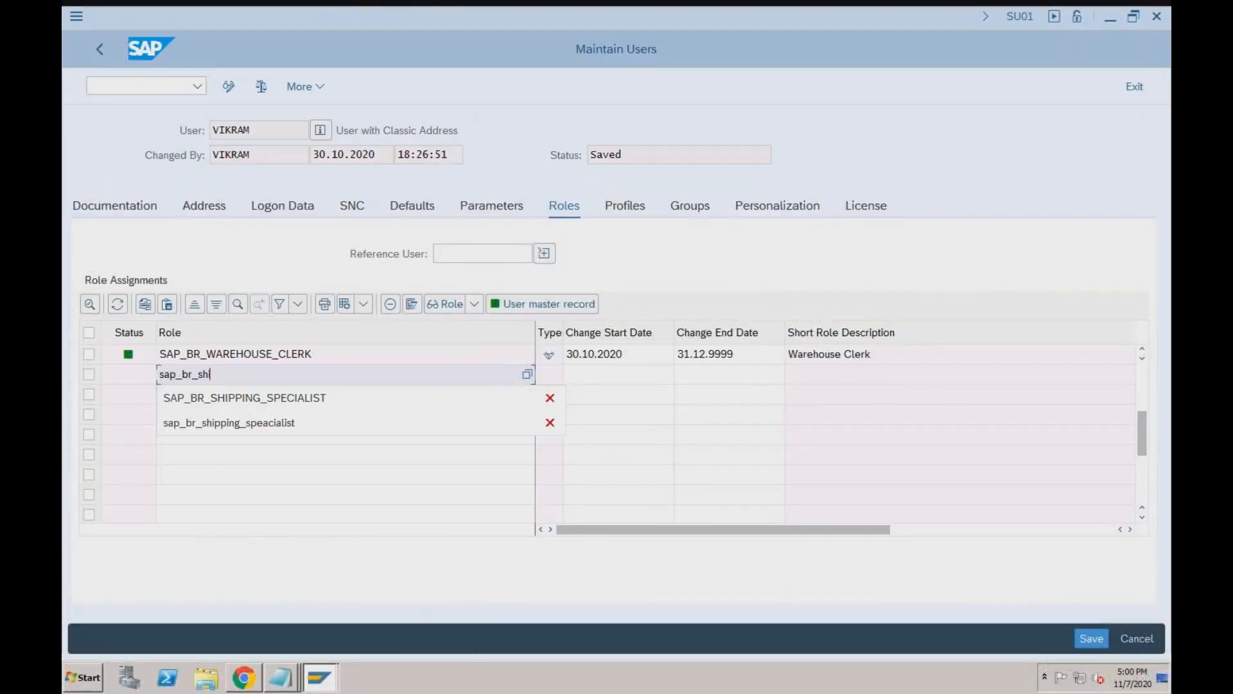
pyautogui.click(285, 398)
pyautogui.press('Return')
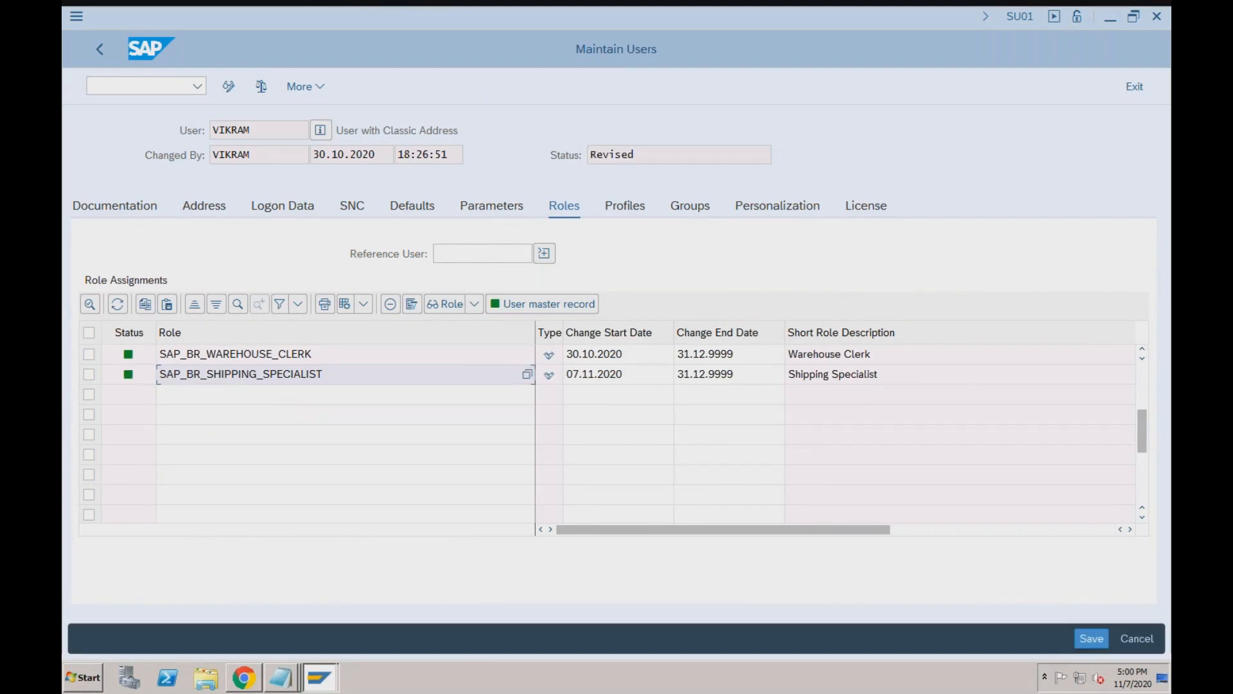
# Review the user's assigned roles, including SAP_BR_SHIPPING_SPECIALIST, against the Drive roles table.
pyautogui.click(270, 397)
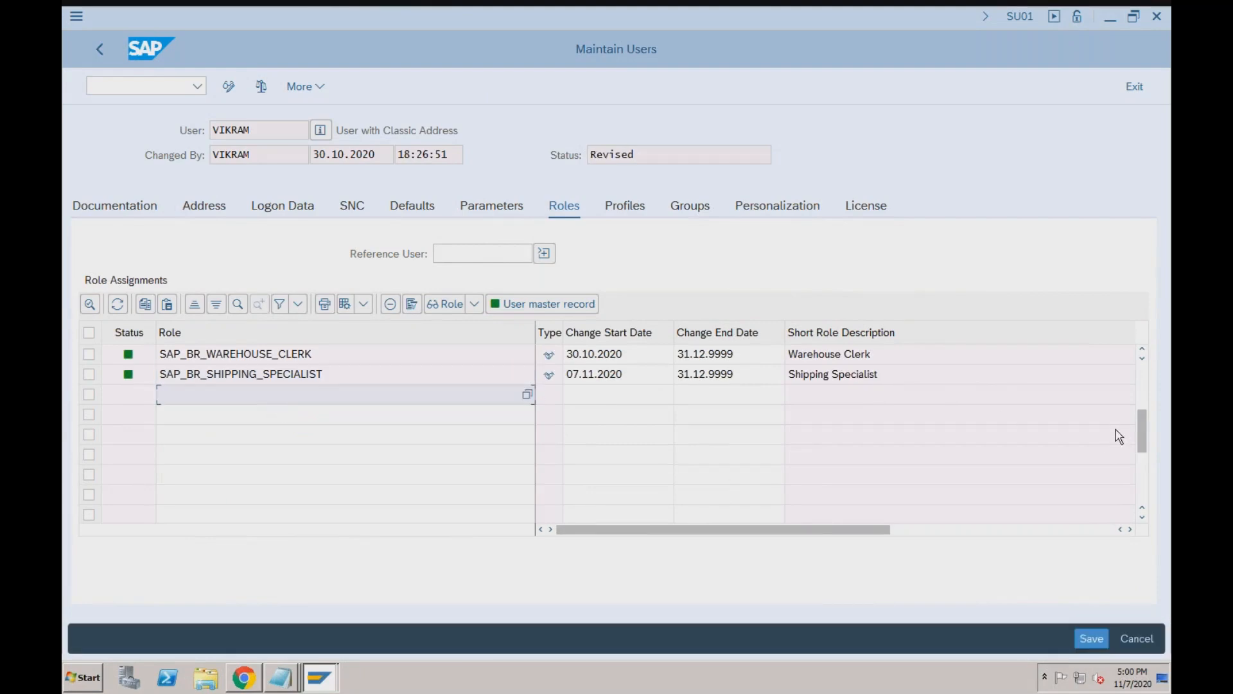
pyautogui.click(1144, 392)
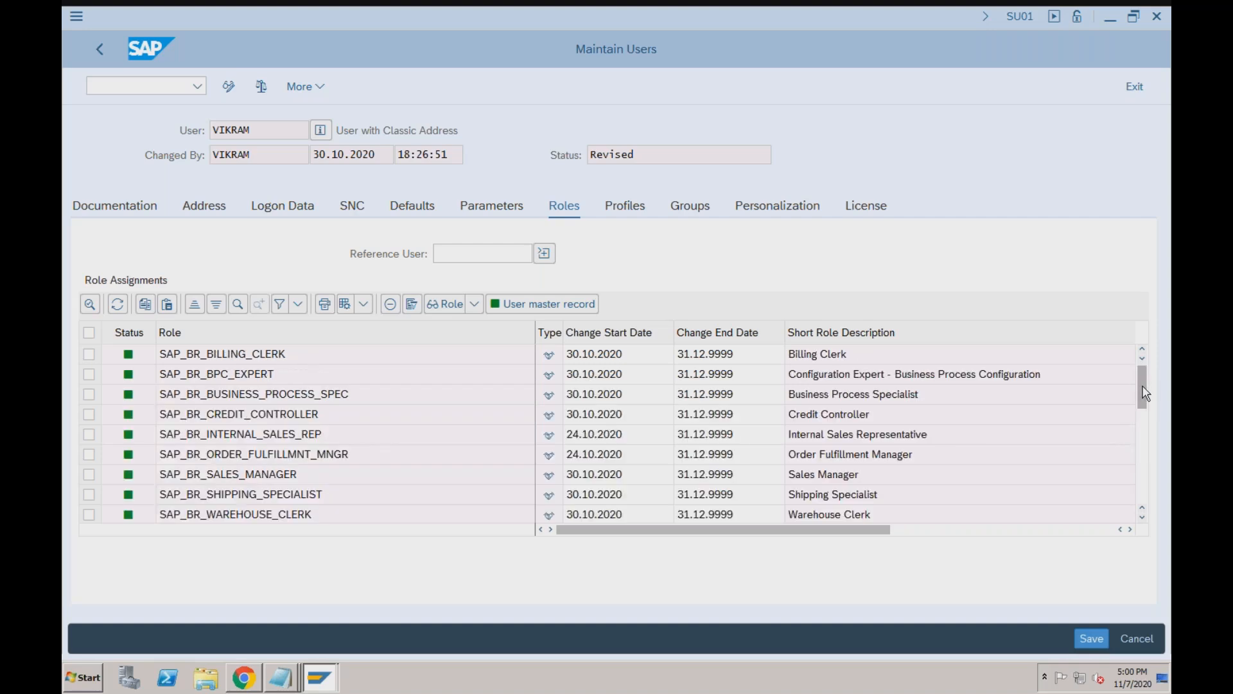
pyautogui.click(399, 496)
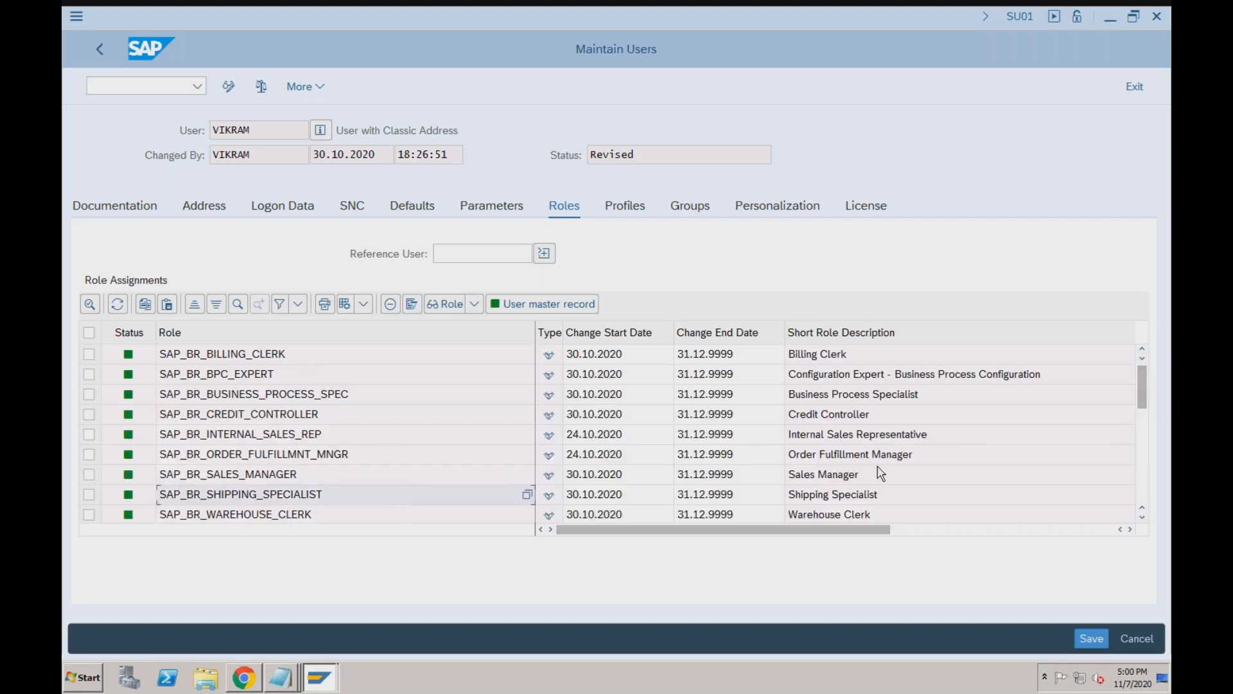
pyautogui.click(1142, 419)
pyautogui.hotkey('ctrl', 'Right')
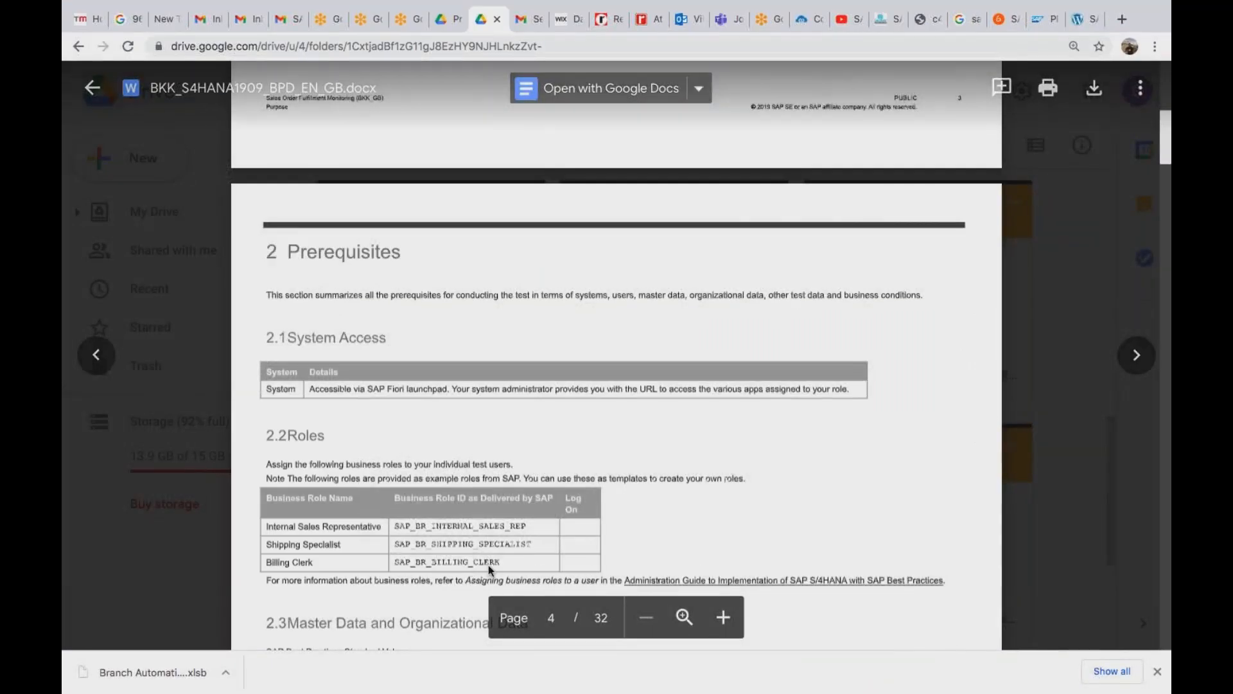
pyautogui.hotkey('ctrl', 'Left')
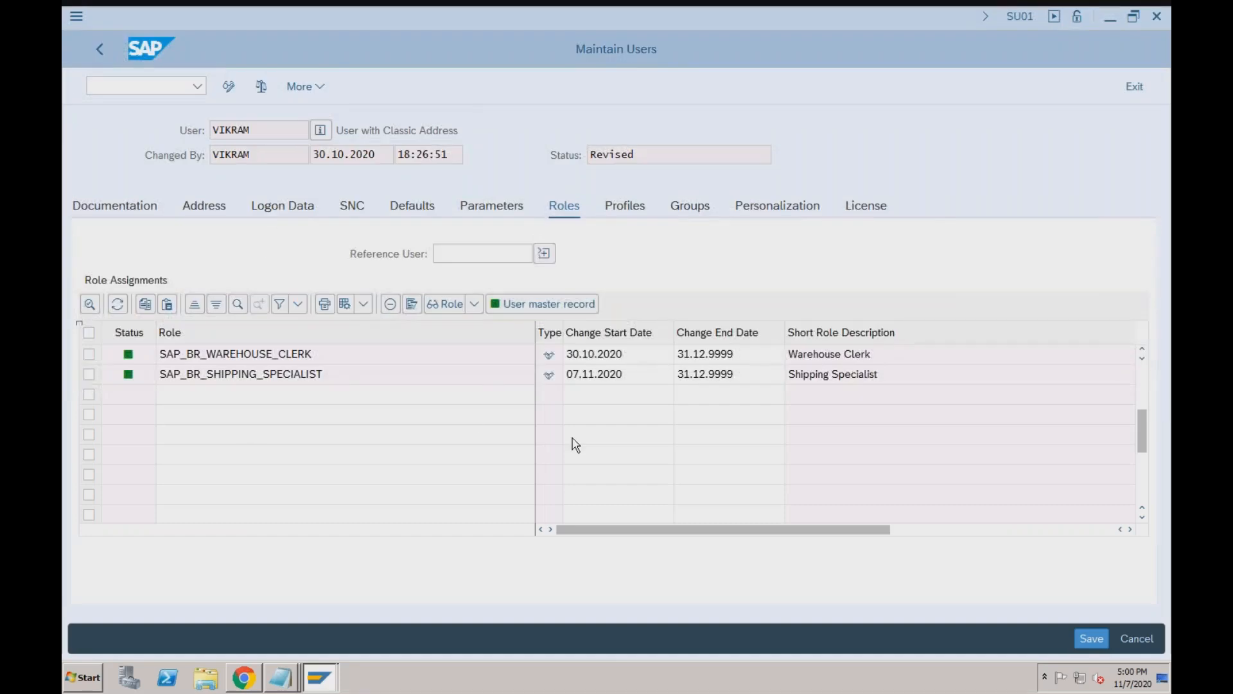
pyautogui.click(1143, 390)
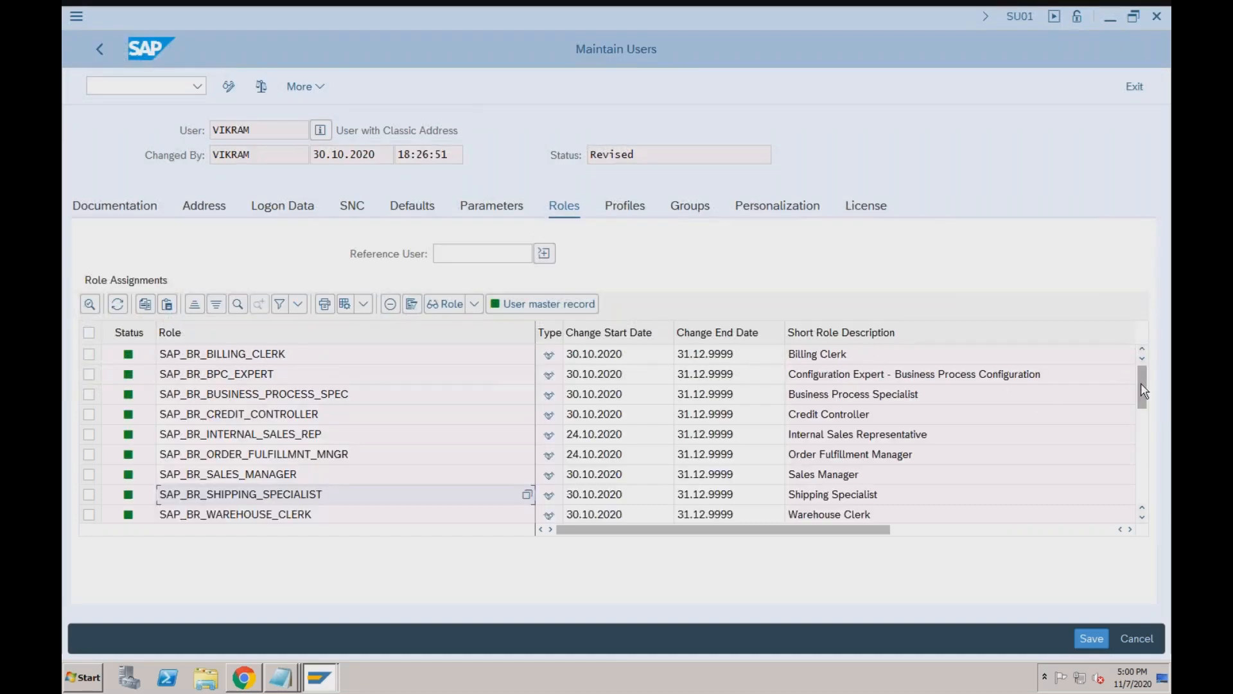
pyautogui.click(243, 360)
pyautogui.press('super+Tab')
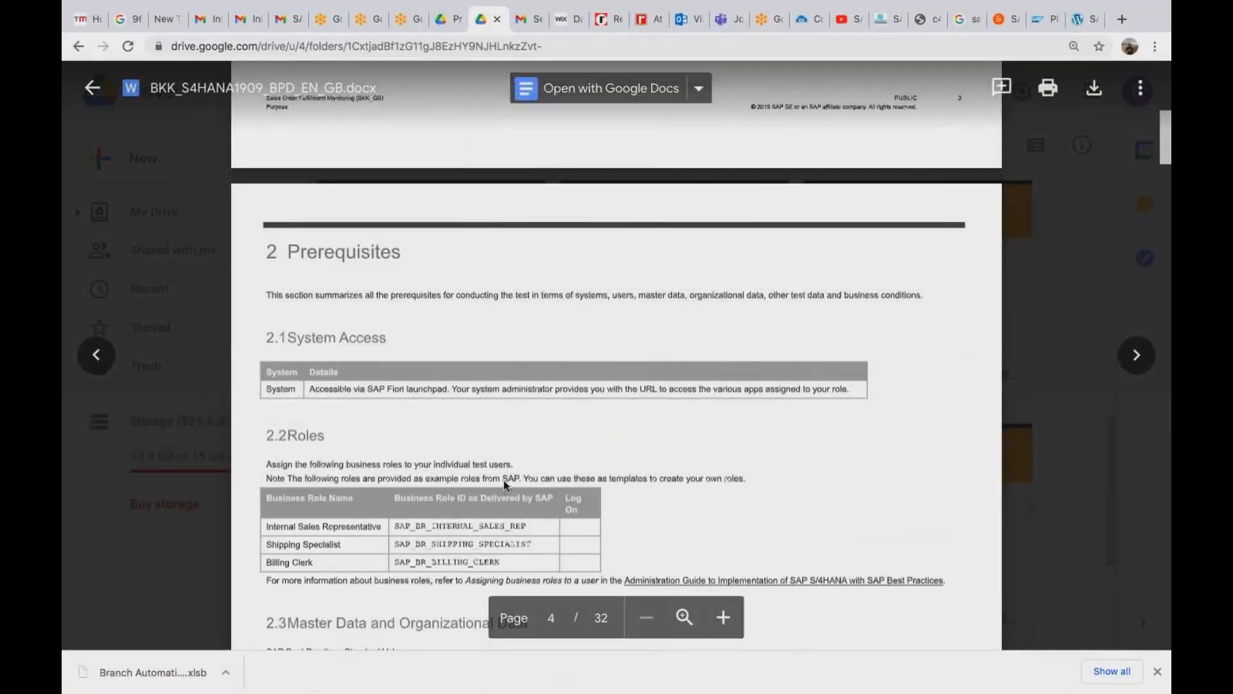
# Scroll through the test procedures in the Sales Order Fulfillment Monitoring script.
pyautogui.scroll(-20, 503, 480)
pyautogui.scroll(-10, 503, 480)
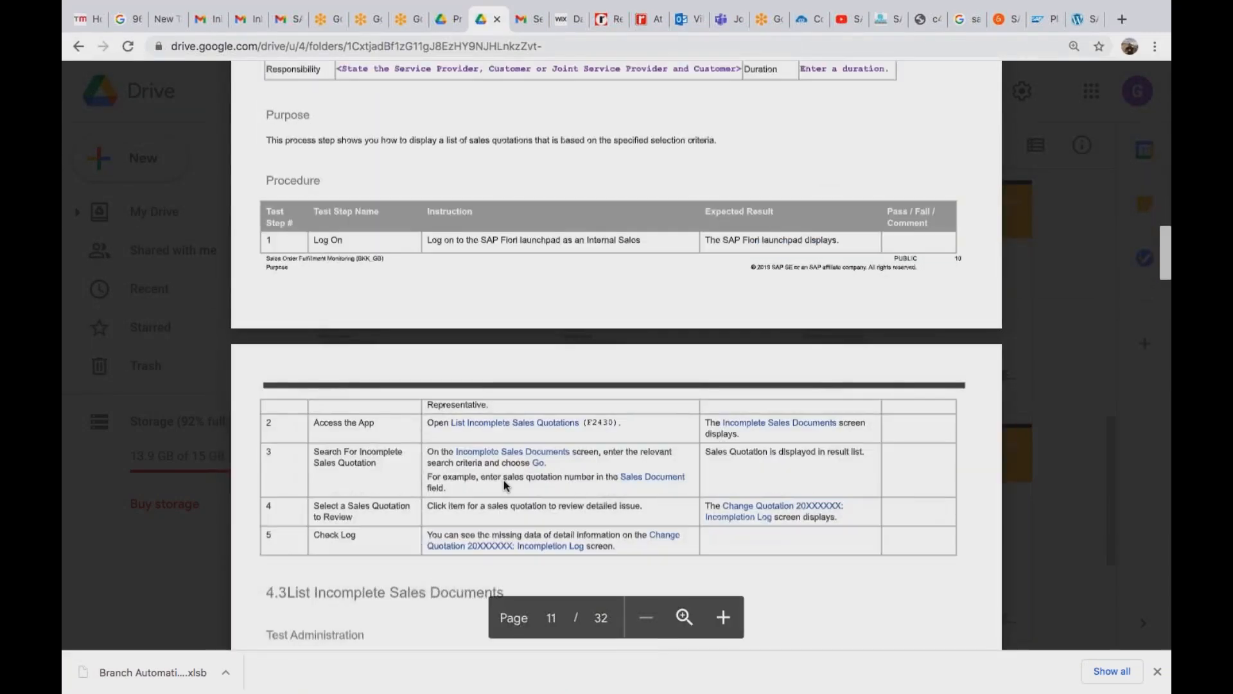
pyautogui.scroll(-5, 504, 480)
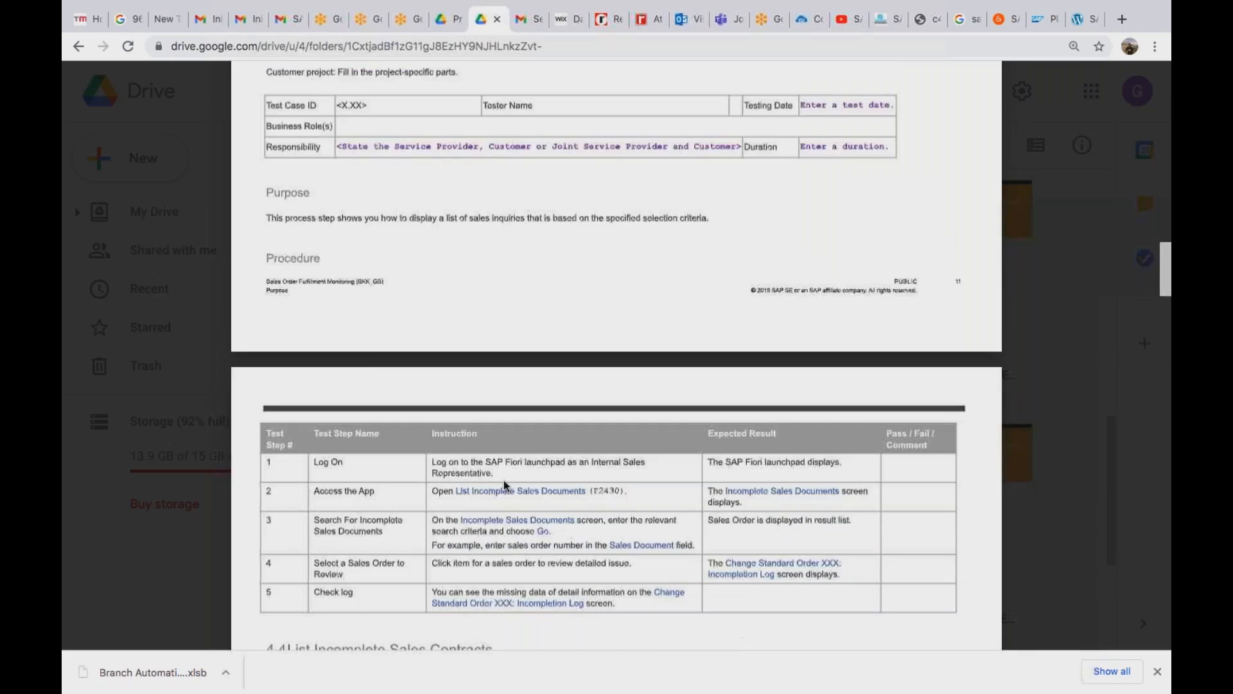
pyautogui.scroll(-15, 503, 480)
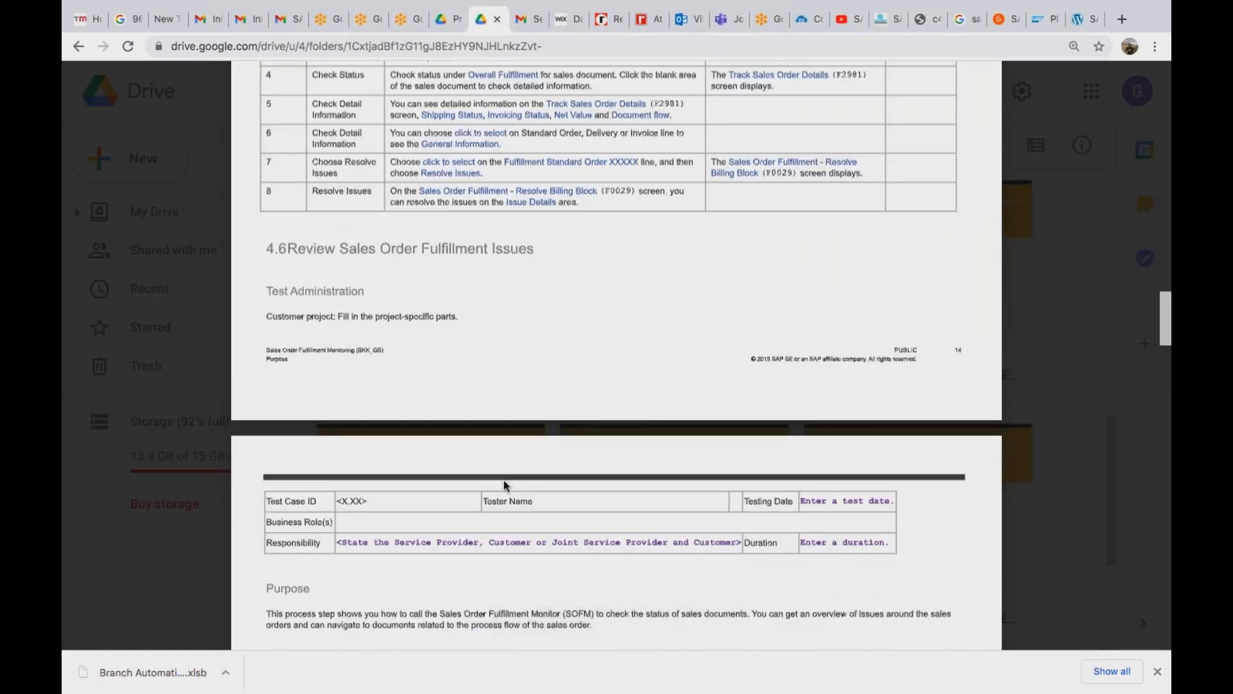
pyautogui.scroll(-3, 503, 480)
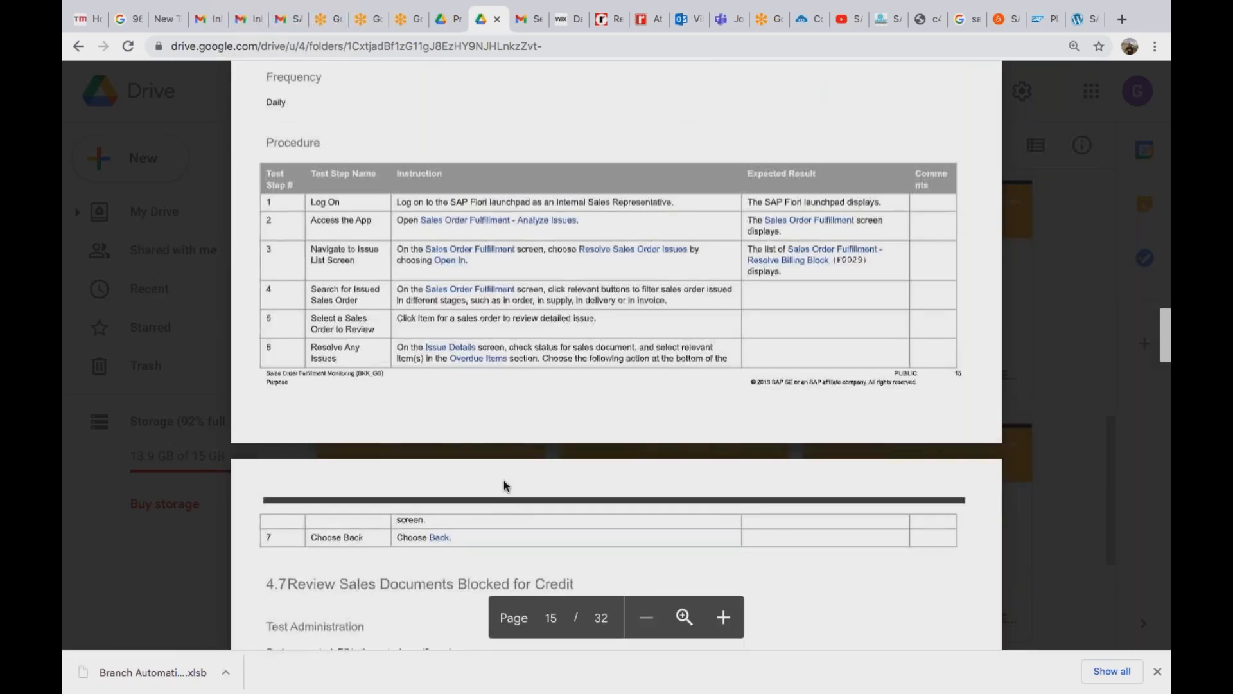
pyautogui.scroll(-10, 503, 483)
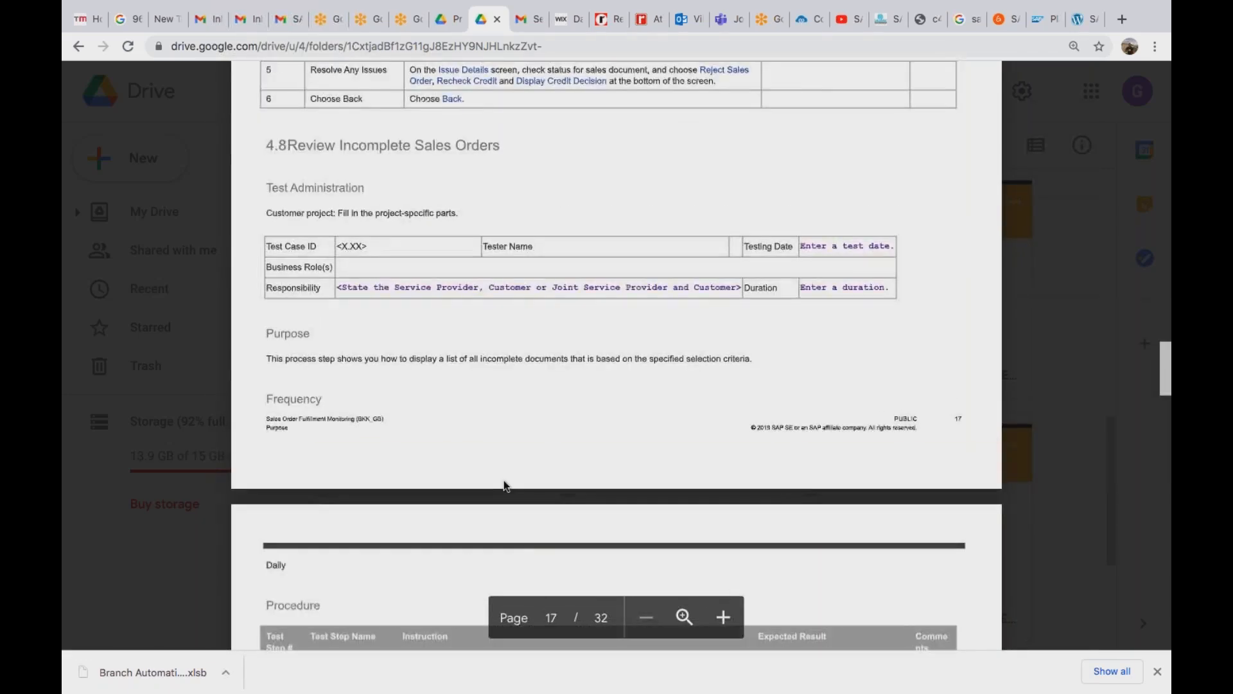
pyautogui.scroll(-5, 504, 483)
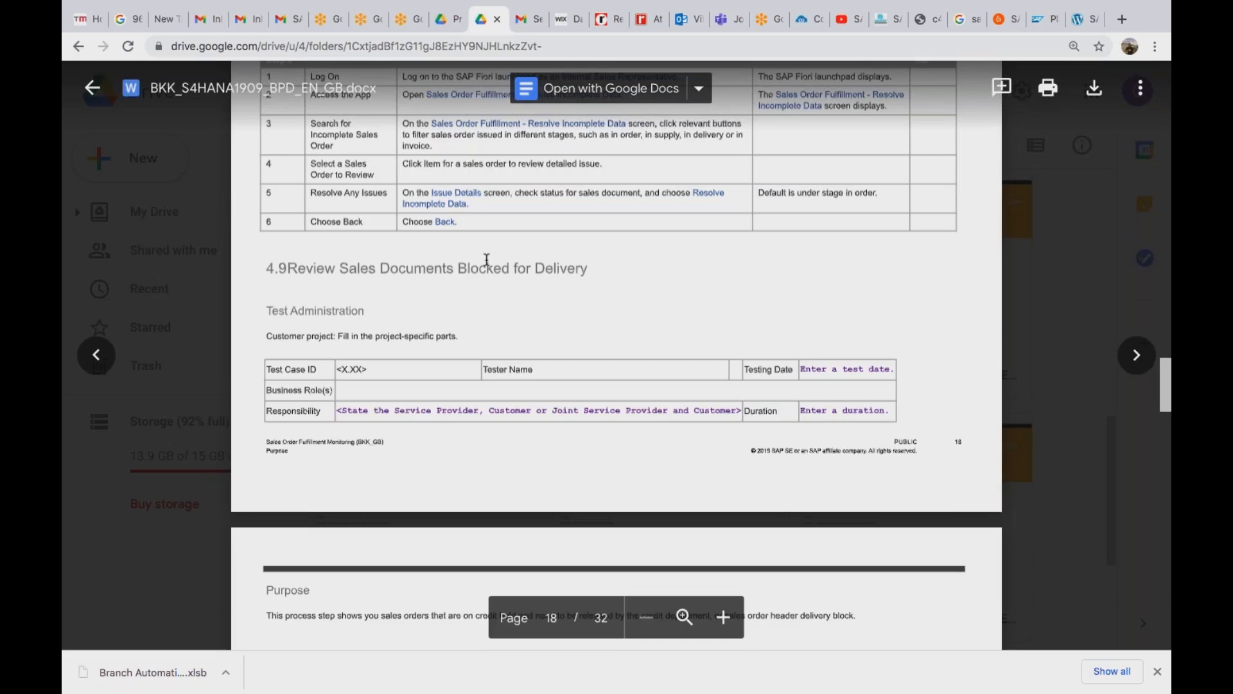
pyautogui.scroll(3, 487, 259)
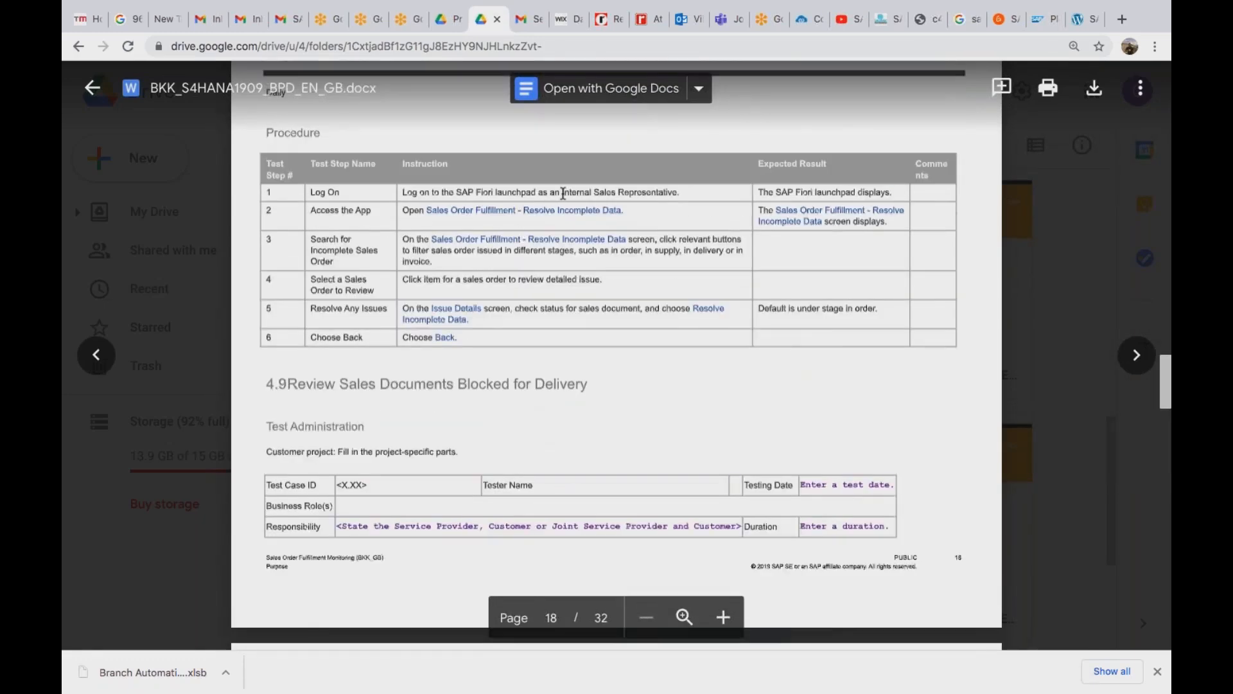
# Check the SAP_BR_INTERNAL_SALES_REP assignment in SAP, then return the script to page 1.
pyautogui.press('super+Tab')
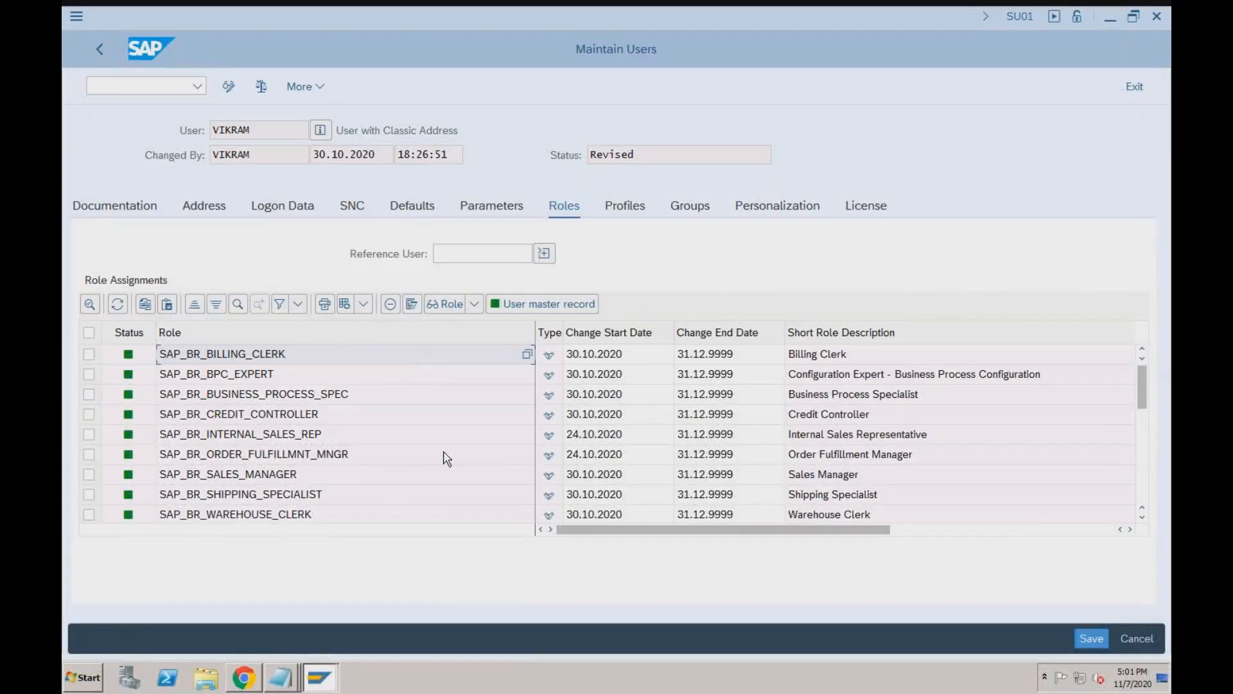
pyautogui.click(382, 437)
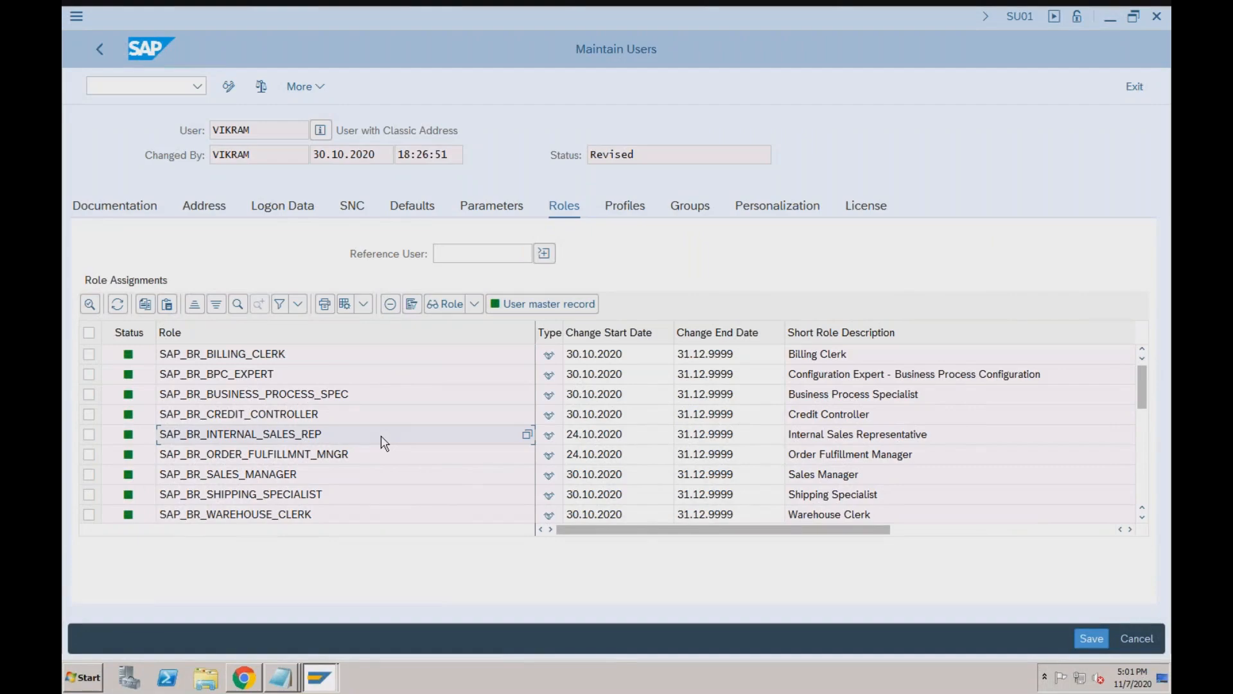
pyautogui.hotkey('ctrl', 'Right')
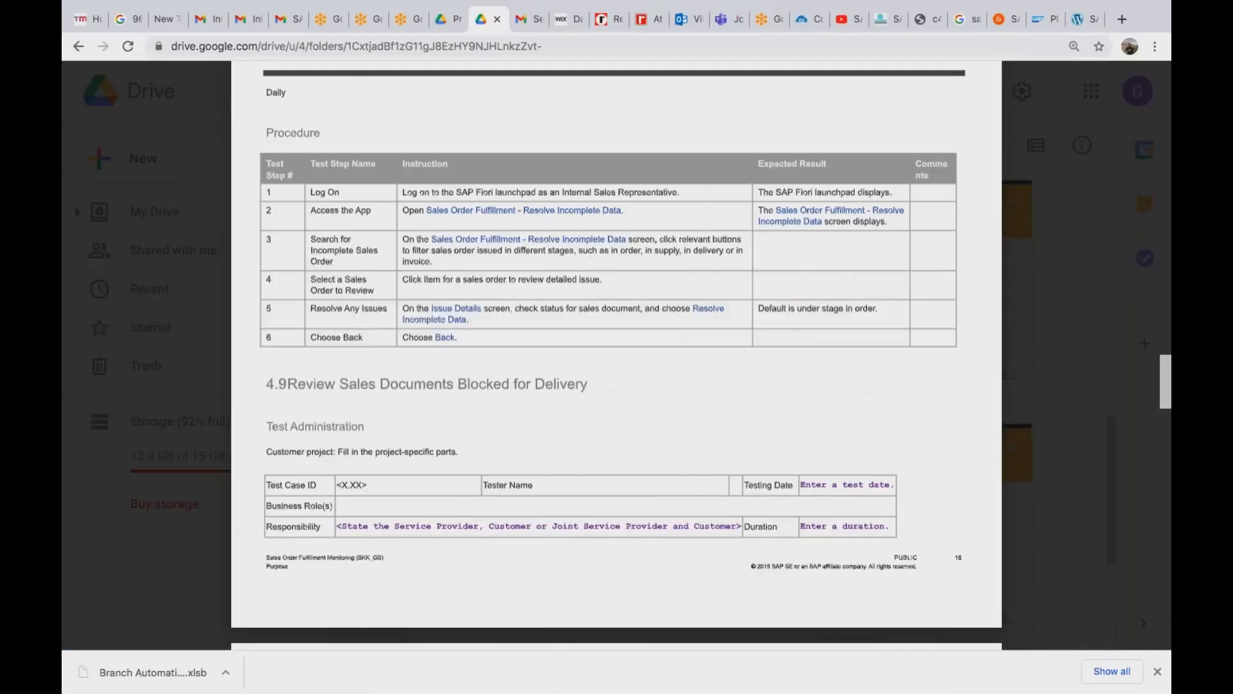
pyautogui.scroll(-8, 498, 411)
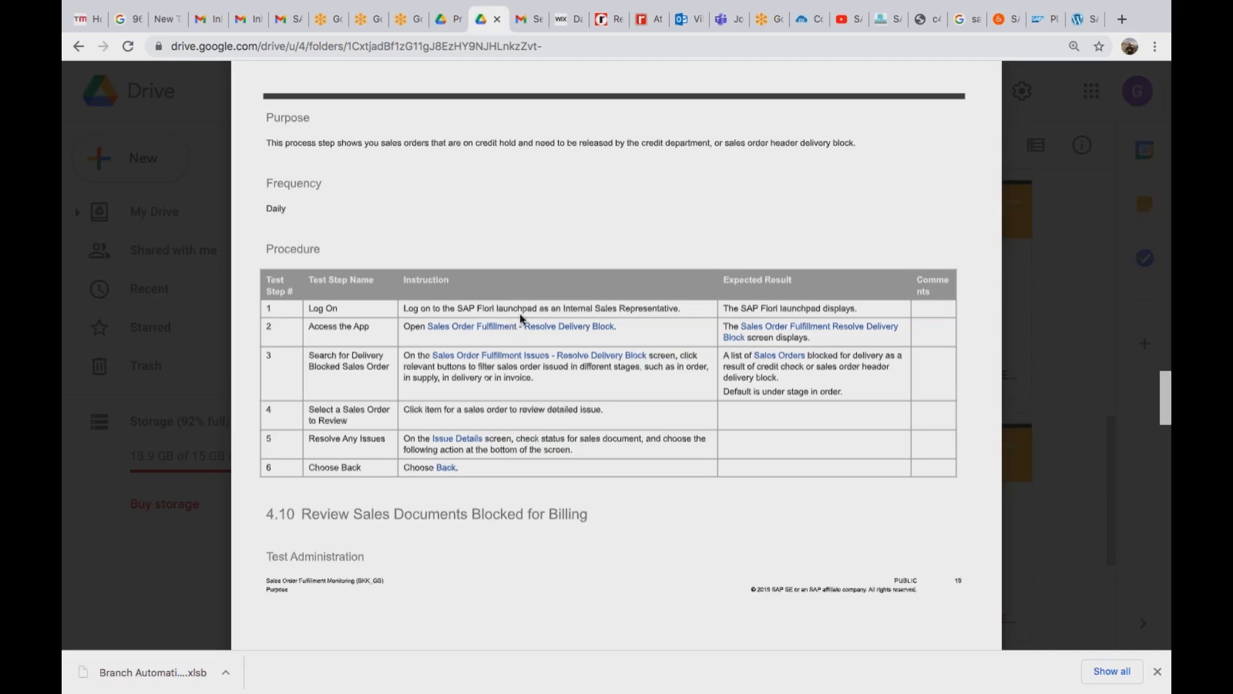
pyautogui.scroll(5, 1162, 380)
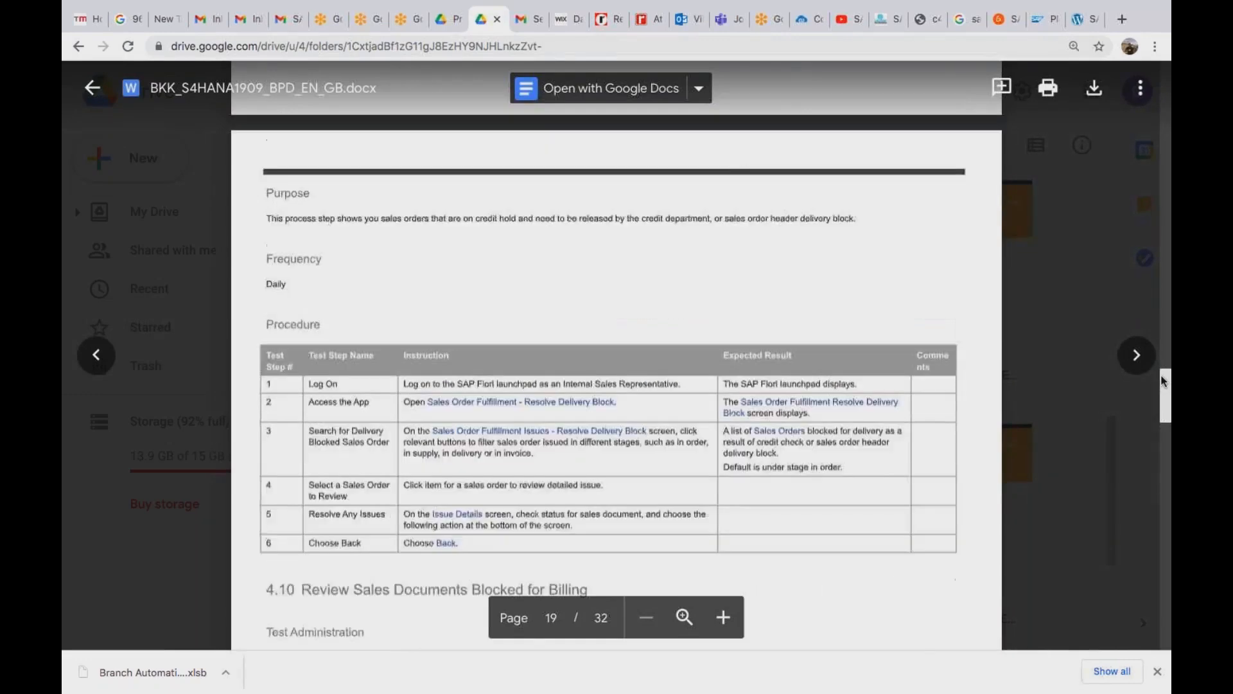
pyautogui.moveTo(1164, 152); pyautogui.dragTo(1167, 71)
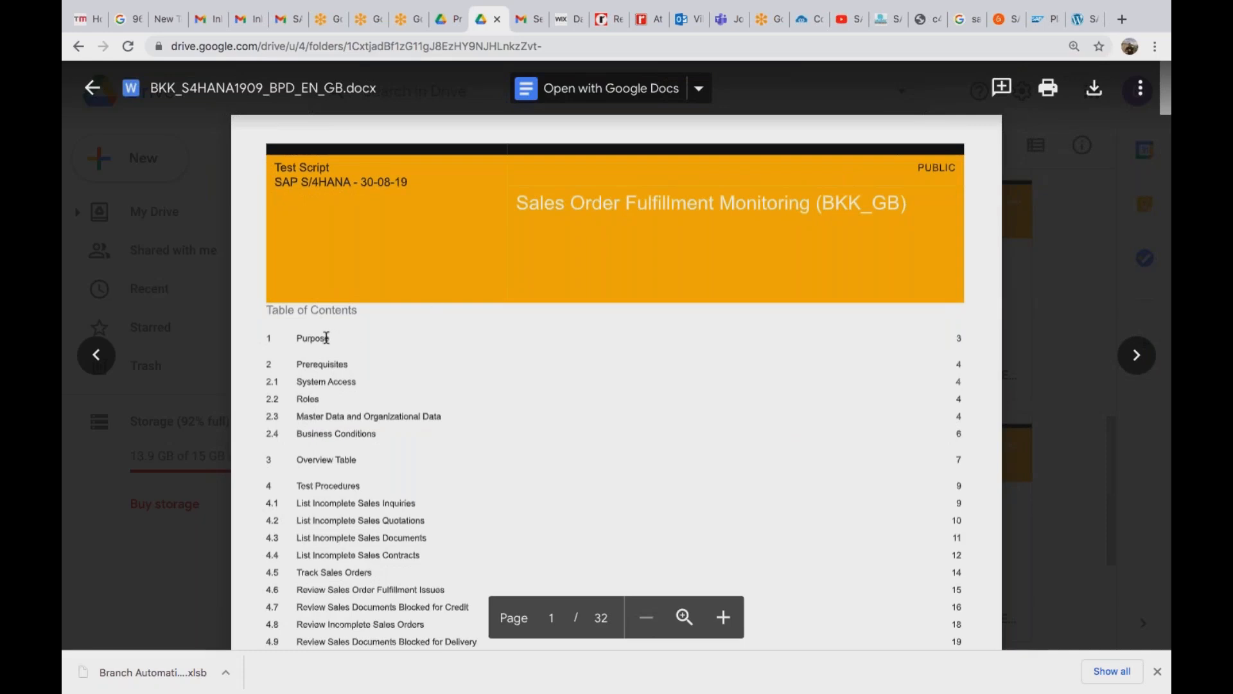
pyautogui.scroll(-10, 327, 338)
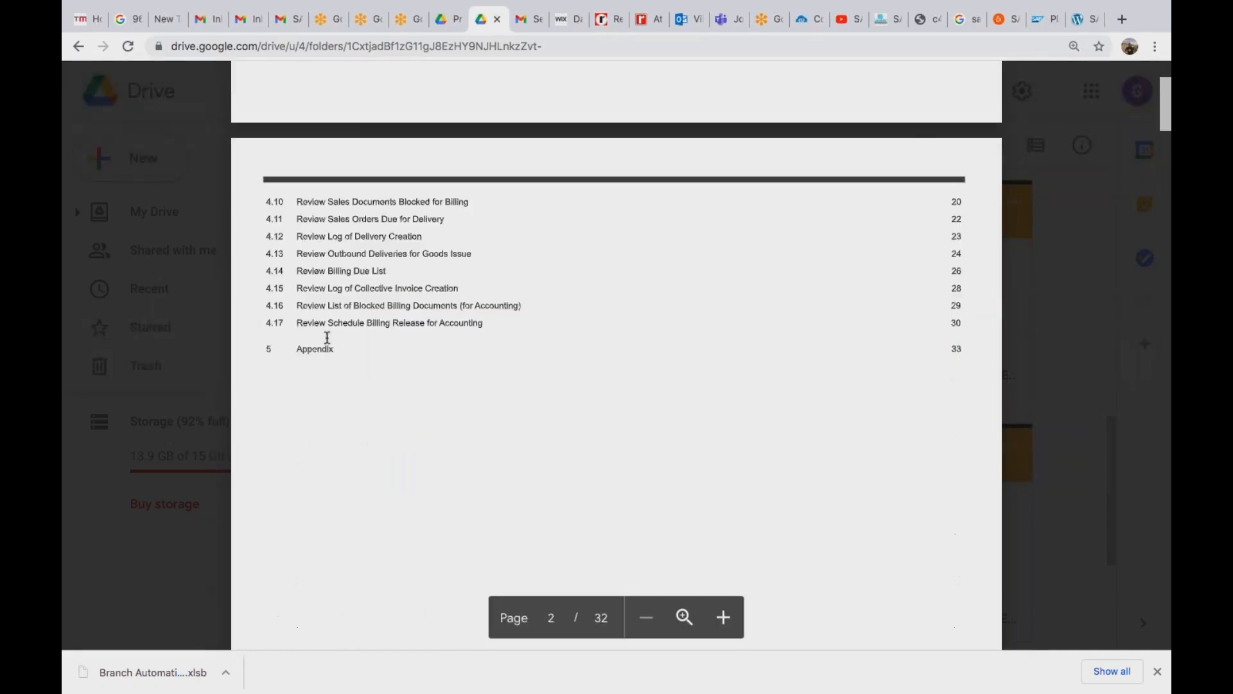
pyautogui.scroll(-10, 327, 338)
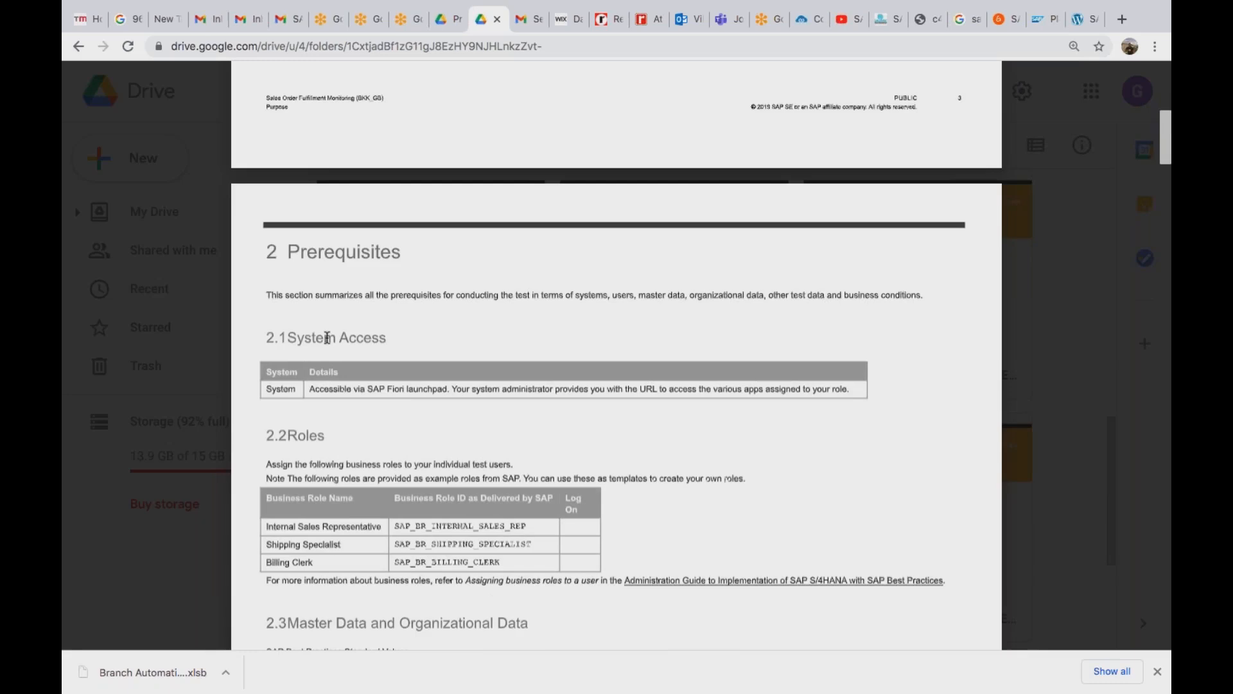
pyautogui.scroll(-10, 327, 338)
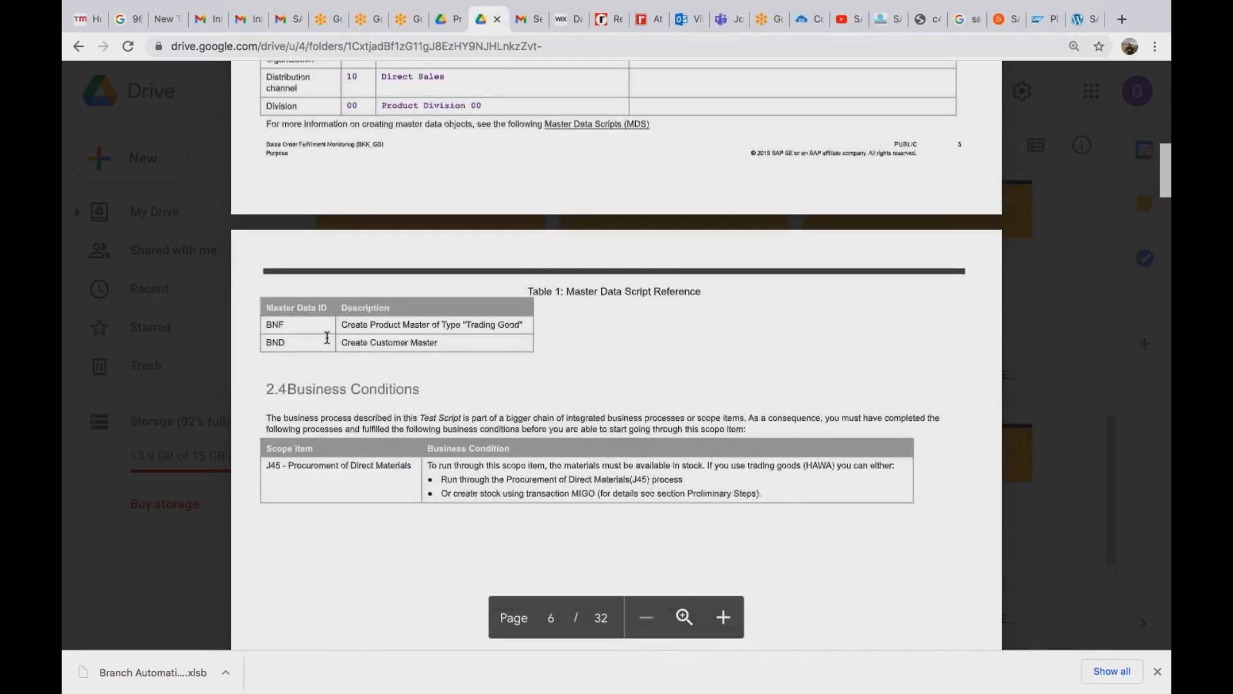
pyautogui.scroll(-15, 327, 338)
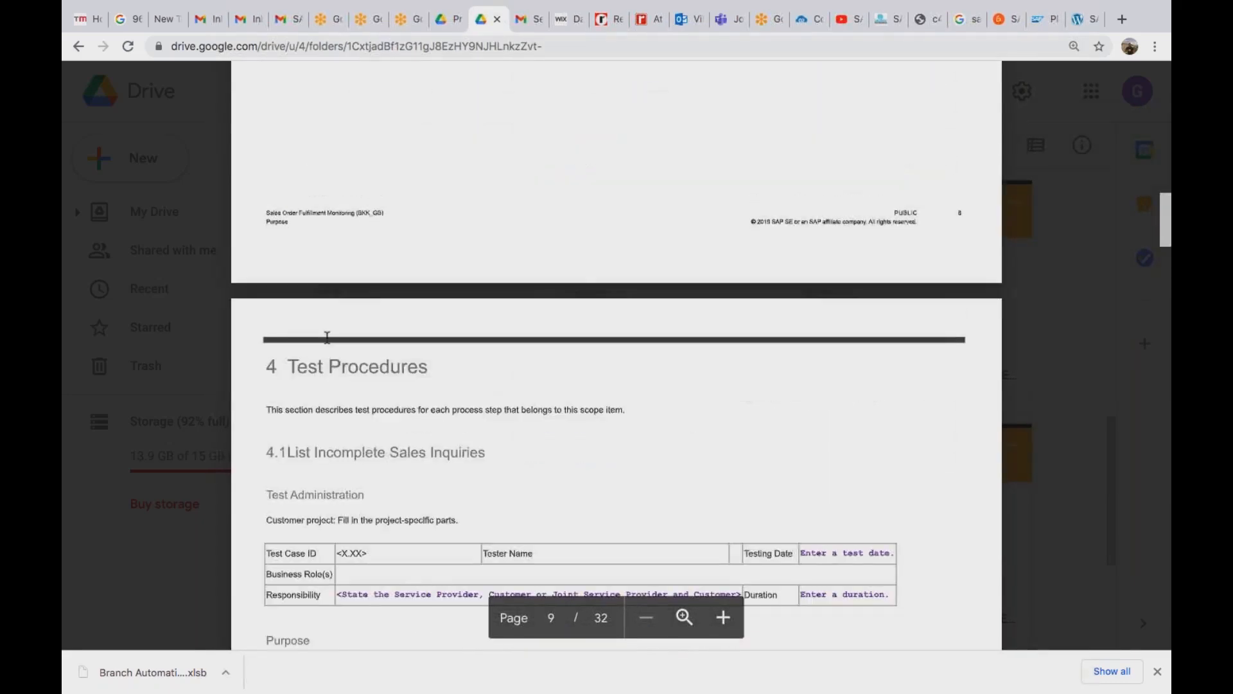
pyautogui.scroll(-10, 327, 338)
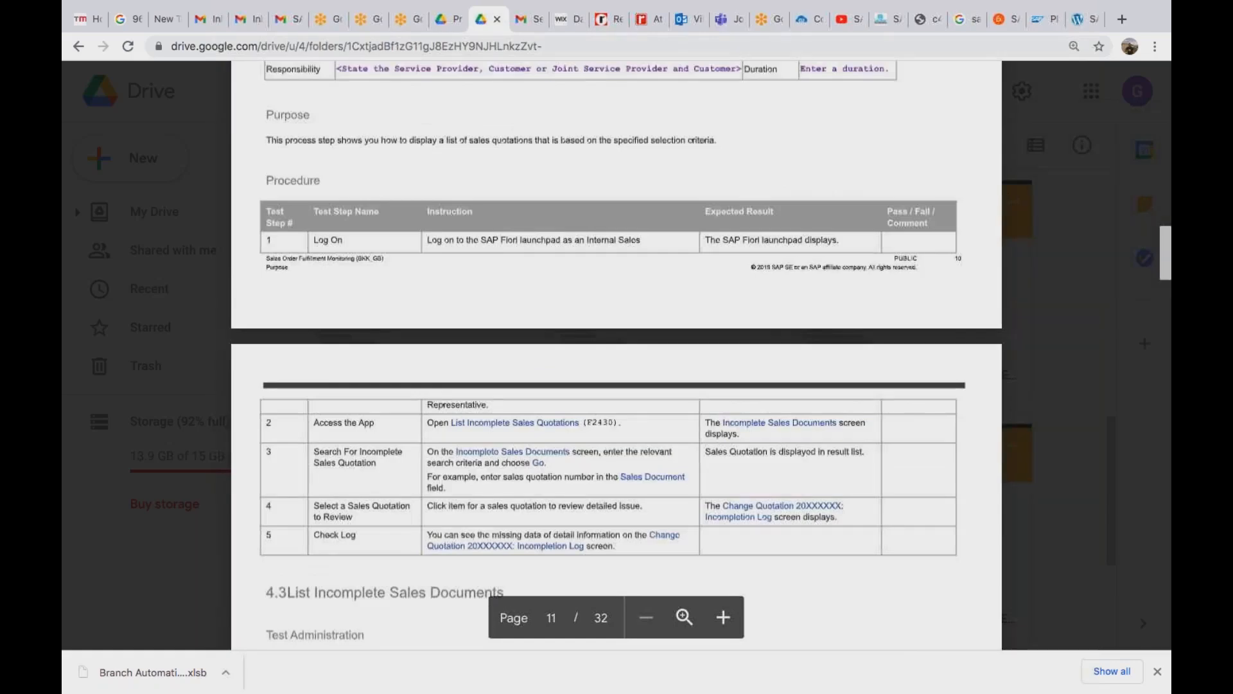
pyautogui.scroll(-5, 617, 353)
pyautogui.scroll(-10, 617, 354)
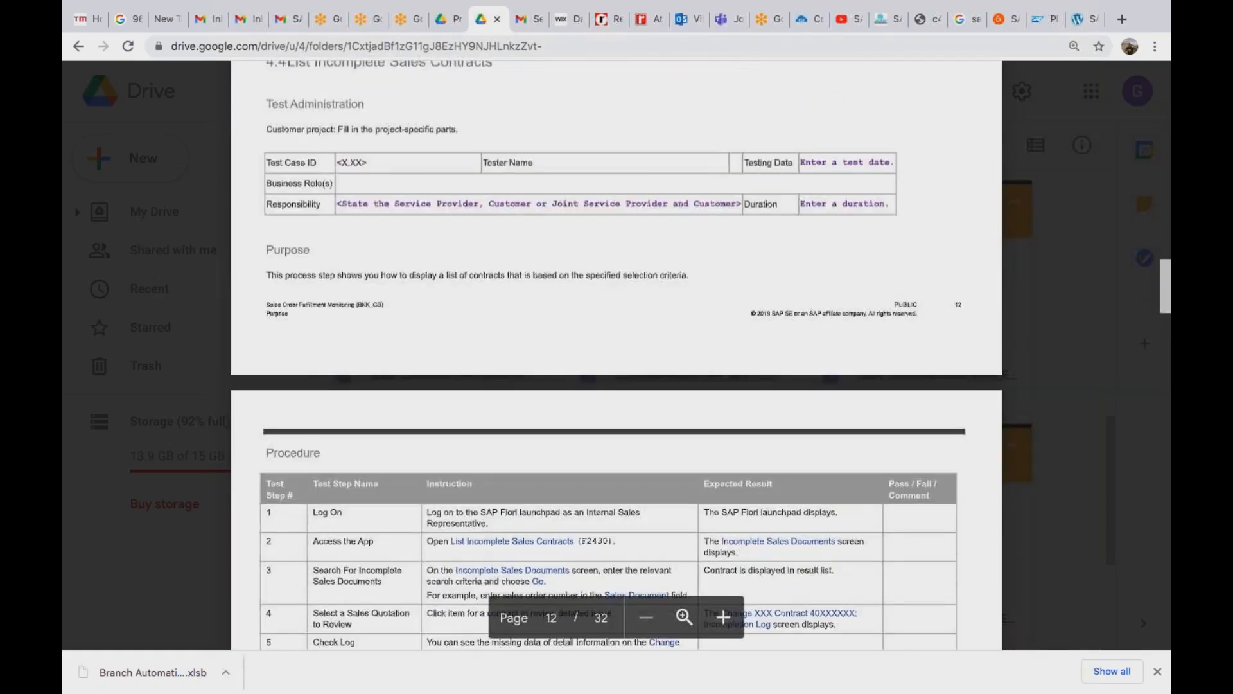
pyautogui.scroll(-5, 617, 353)
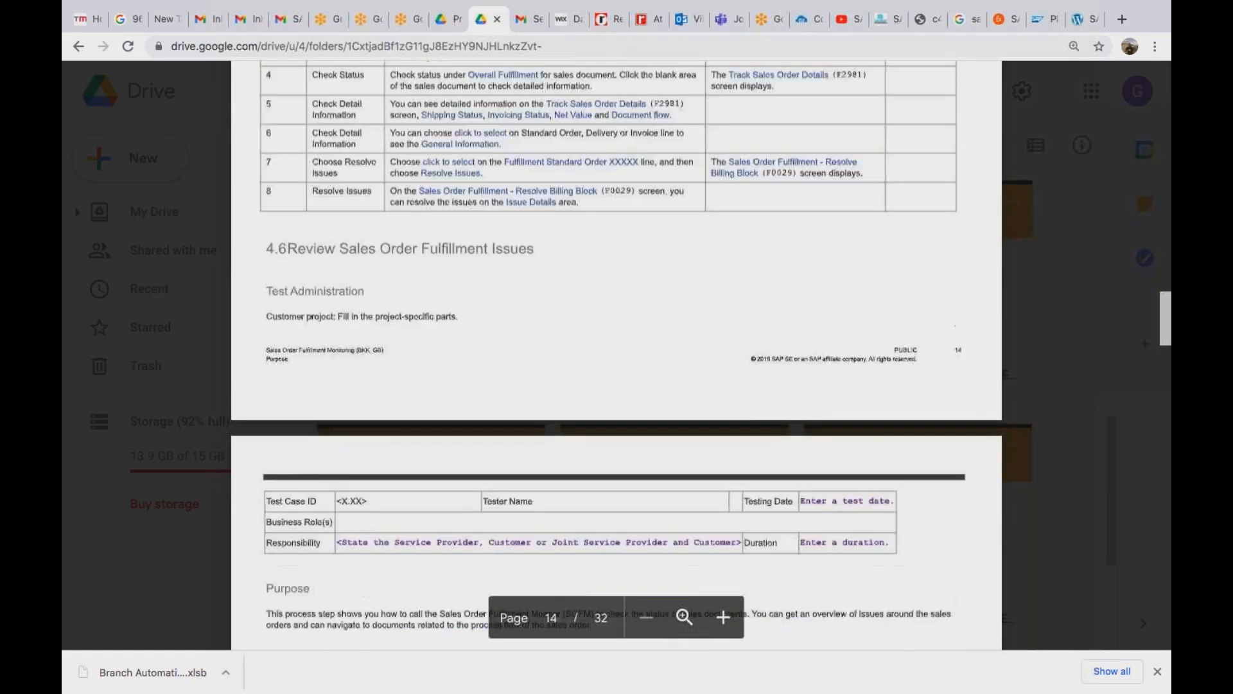
pyautogui.scroll(-5, 617, 353)
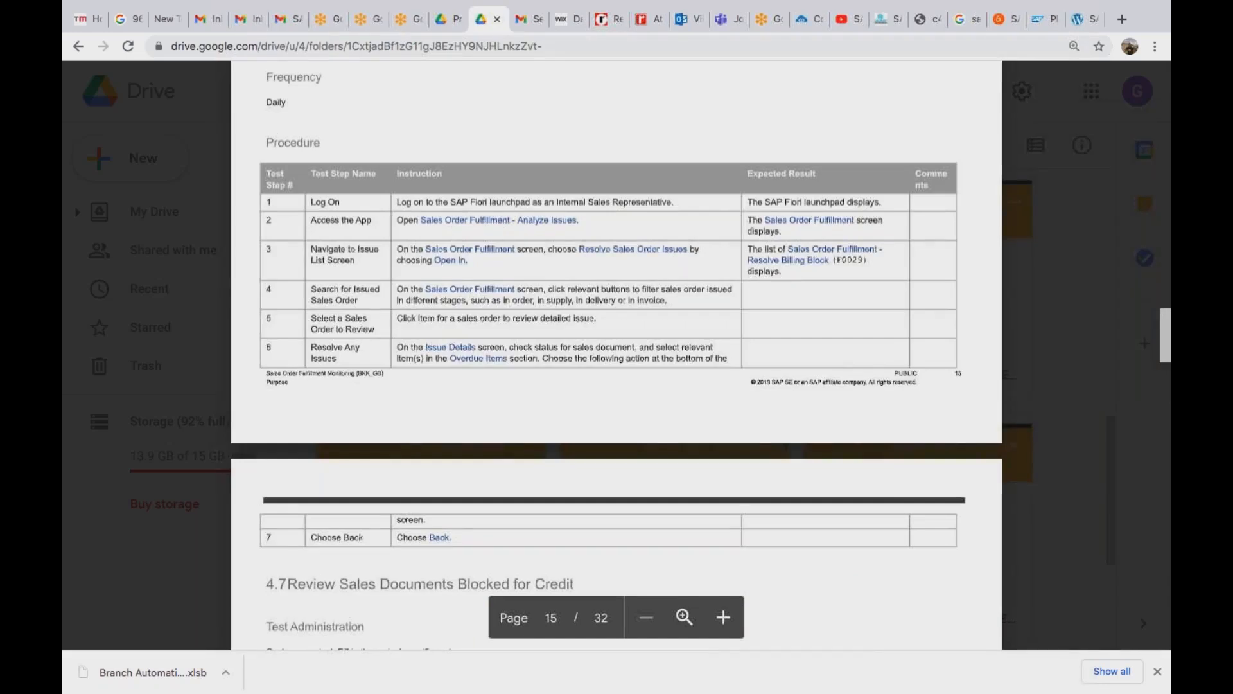
pyautogui.scroll(5, 617, 353)
pyautogui.scroll(5, 617, 354)
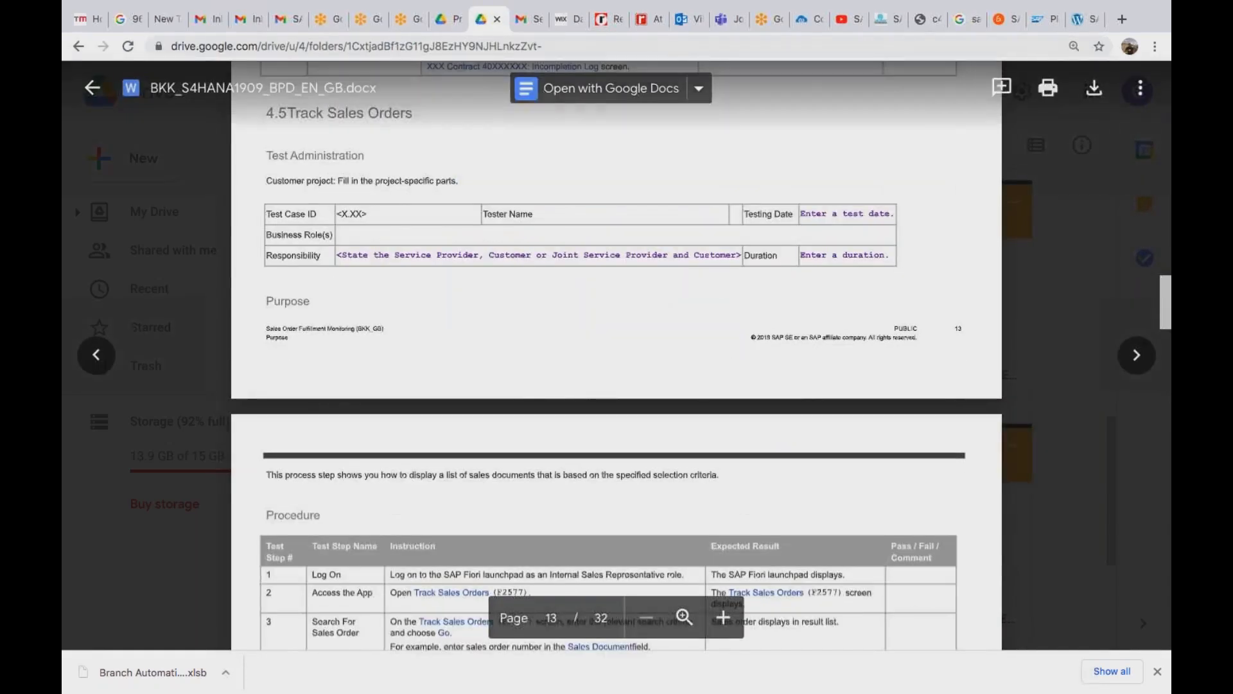
pyautogui.scroll(-5, 617, 353)
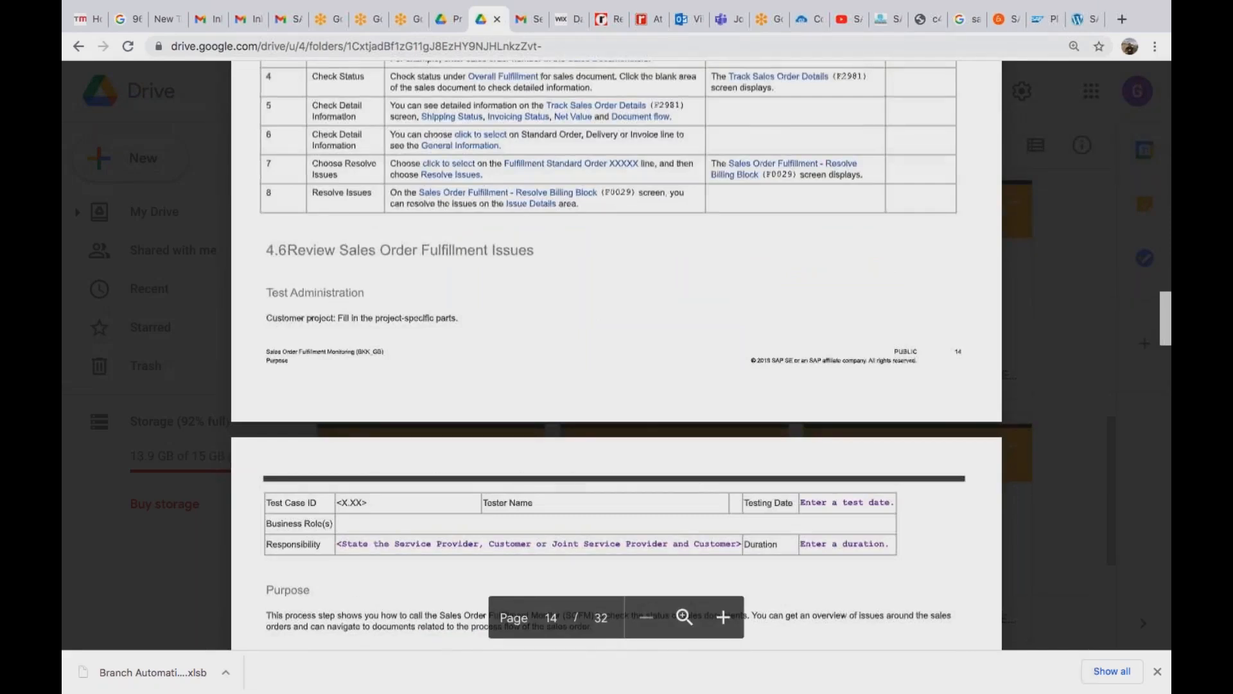
pyautogui.scroll(-5, 617, 353)
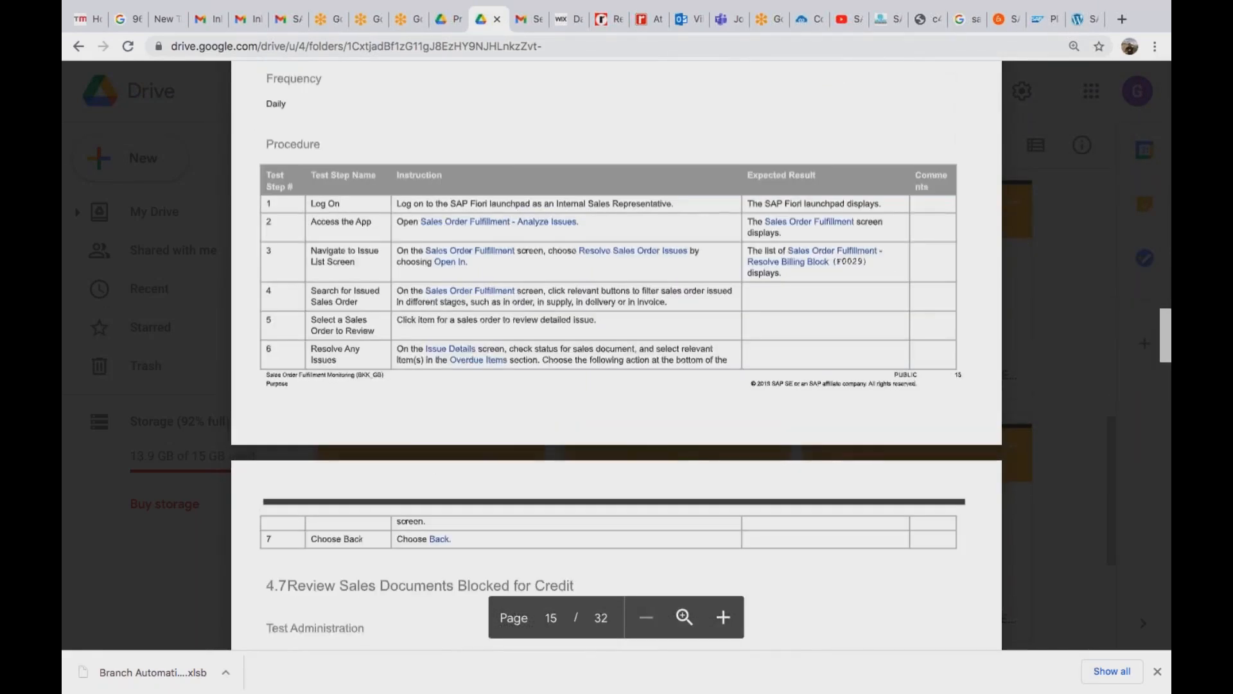
pyautogui.scroll(20, 616, 353)
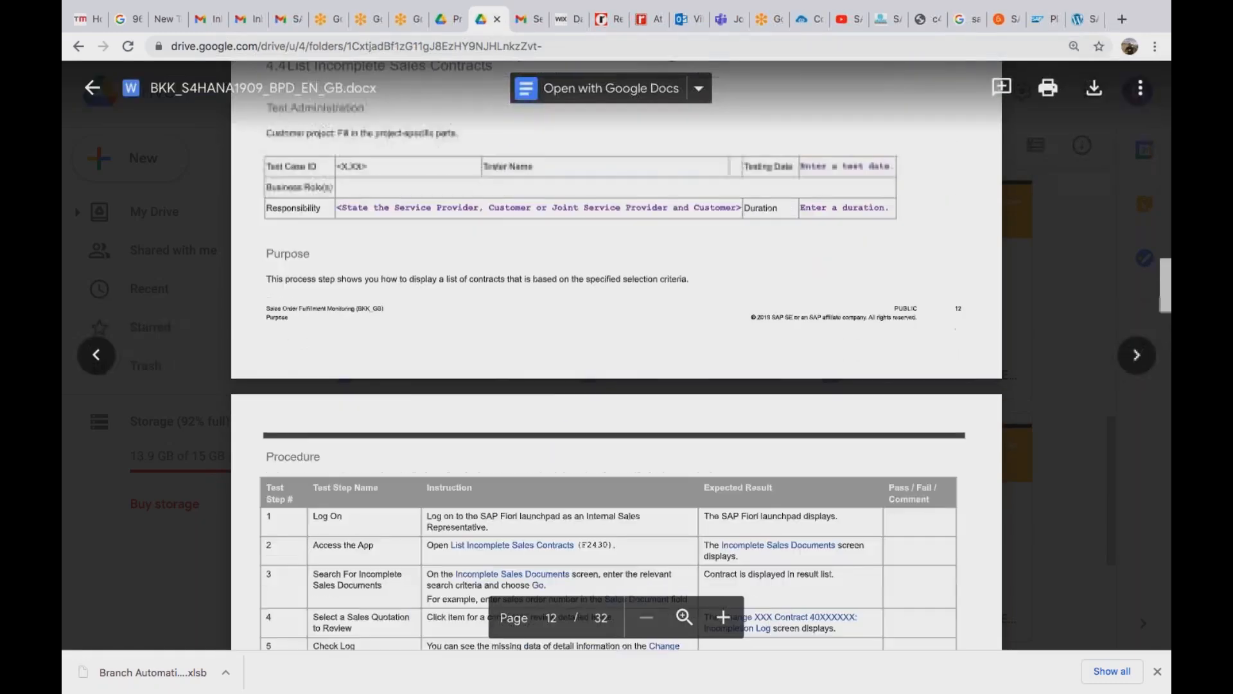
pyautogui.scroll(20, 616, 353)
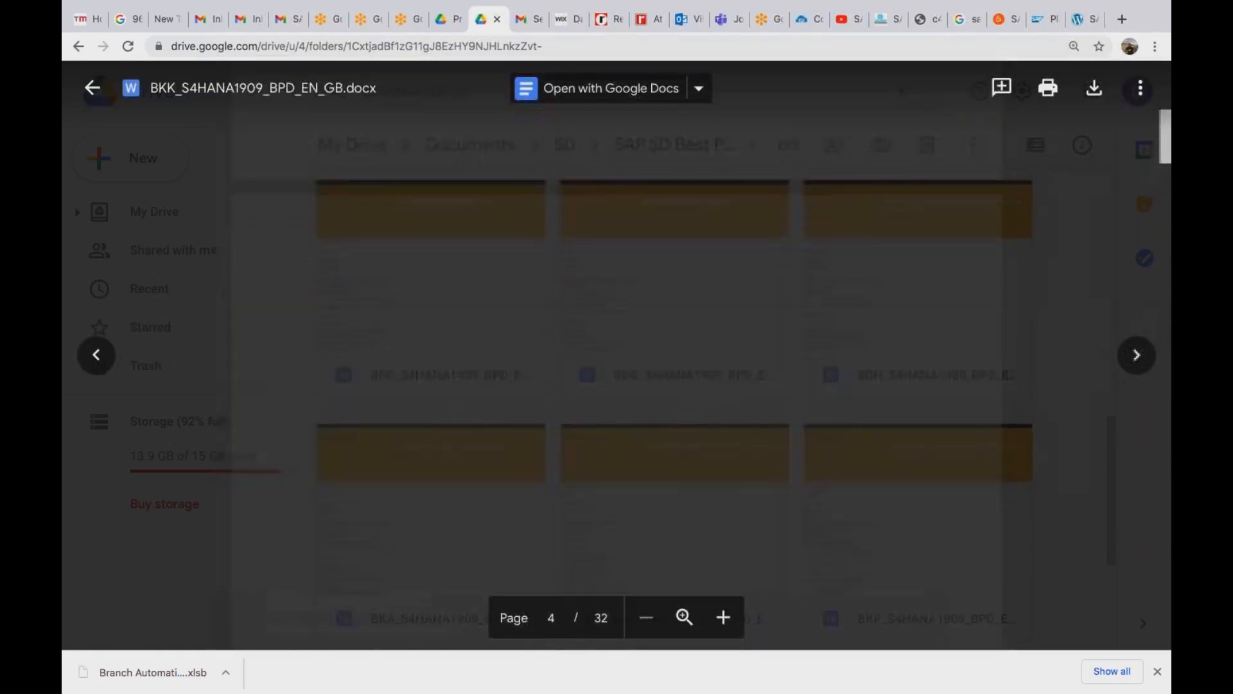
pyautogui.scroll(5, 617, 353)
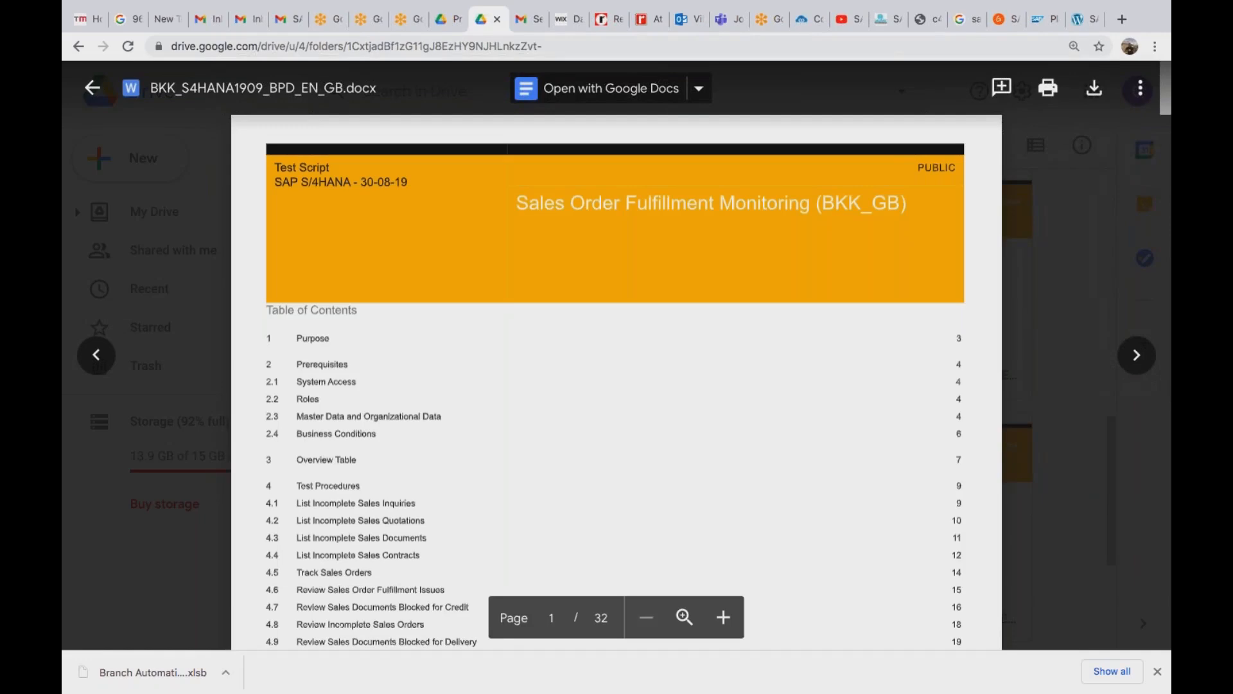